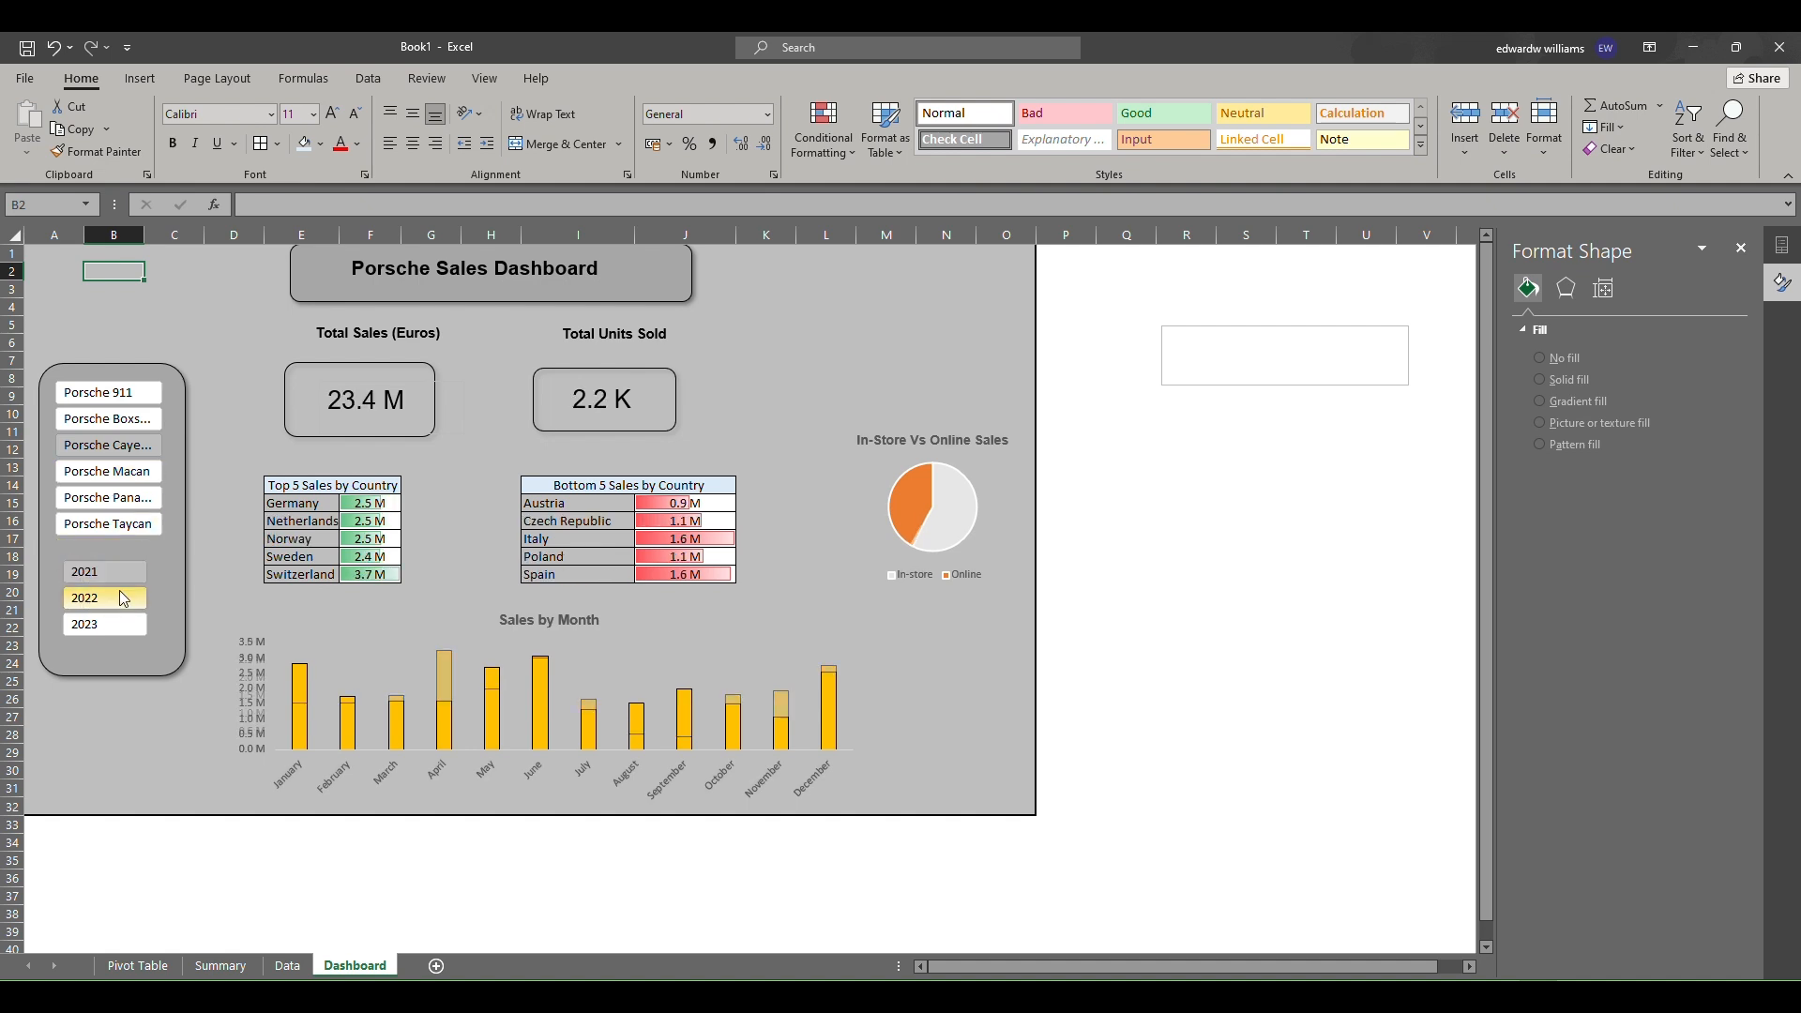
{"action": "left_click", "coordinate": [125, 401]}
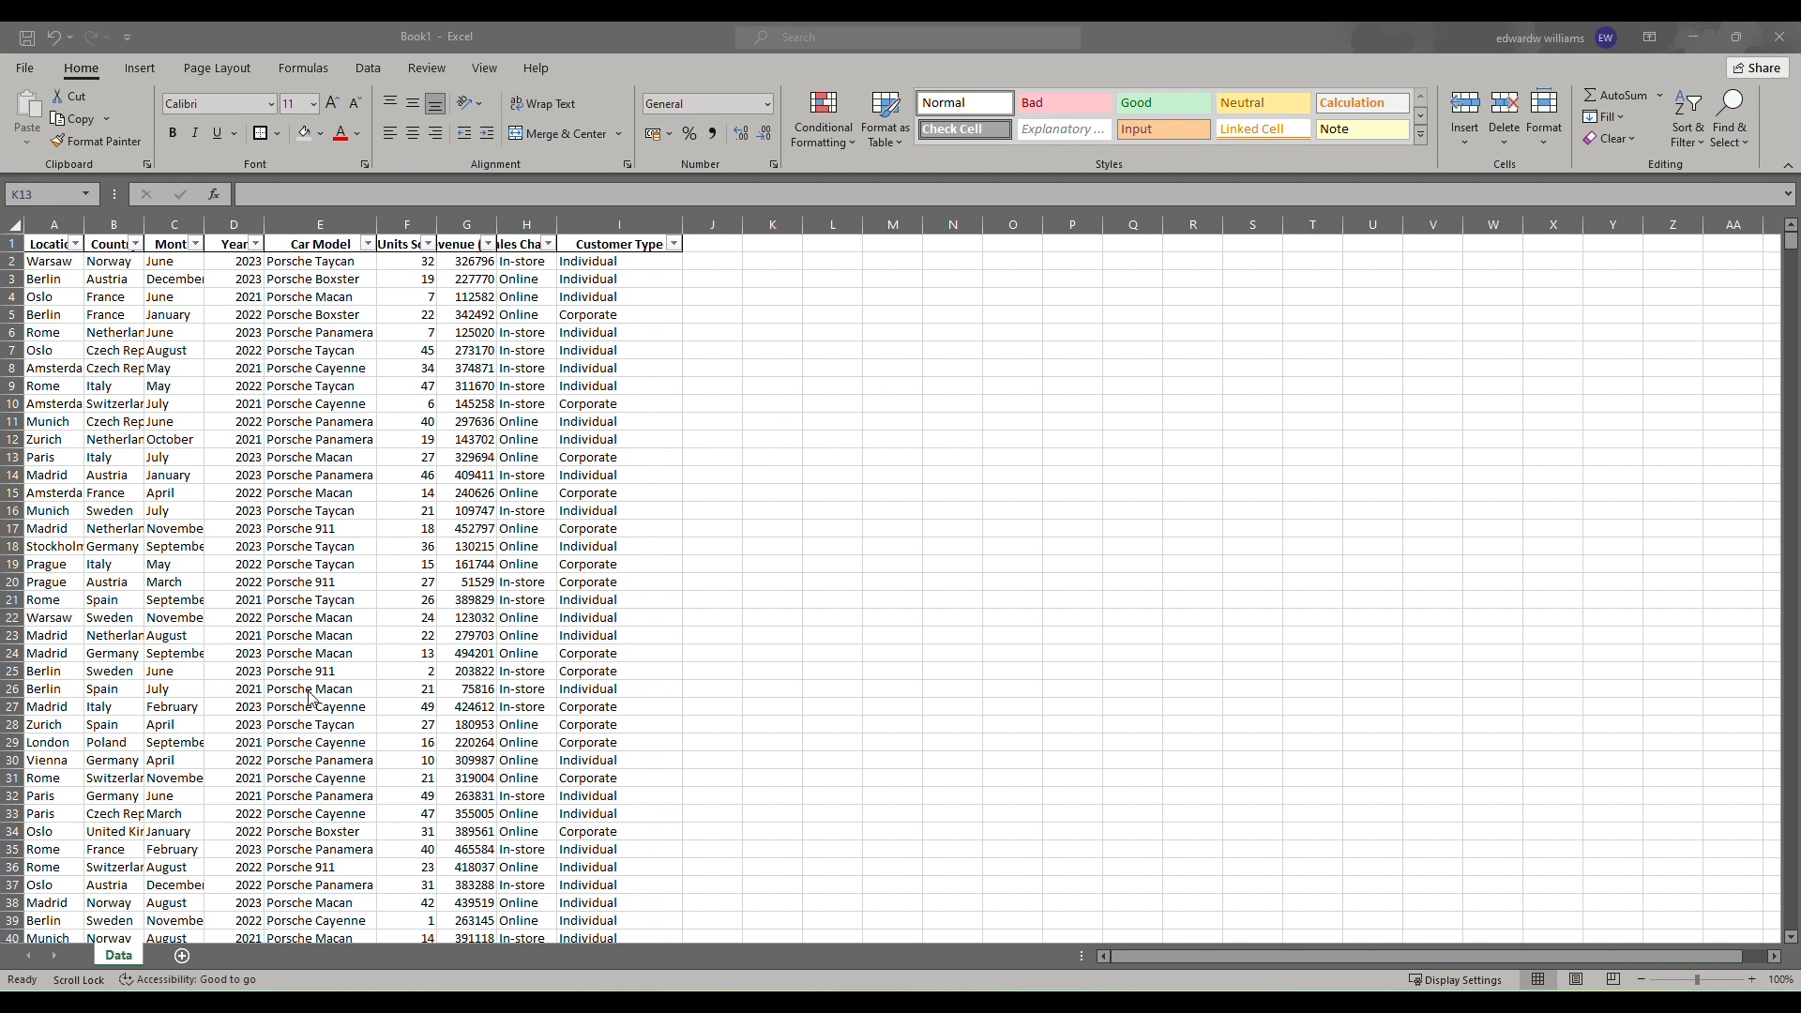
Add a new worksheet and name it Dashboard.
{"action": "left_click", "coordinate": [183, 956]}
{"action": "double_click", "coordinate": [175, 957]}
{"action": "type", "text": "Dashboard"}
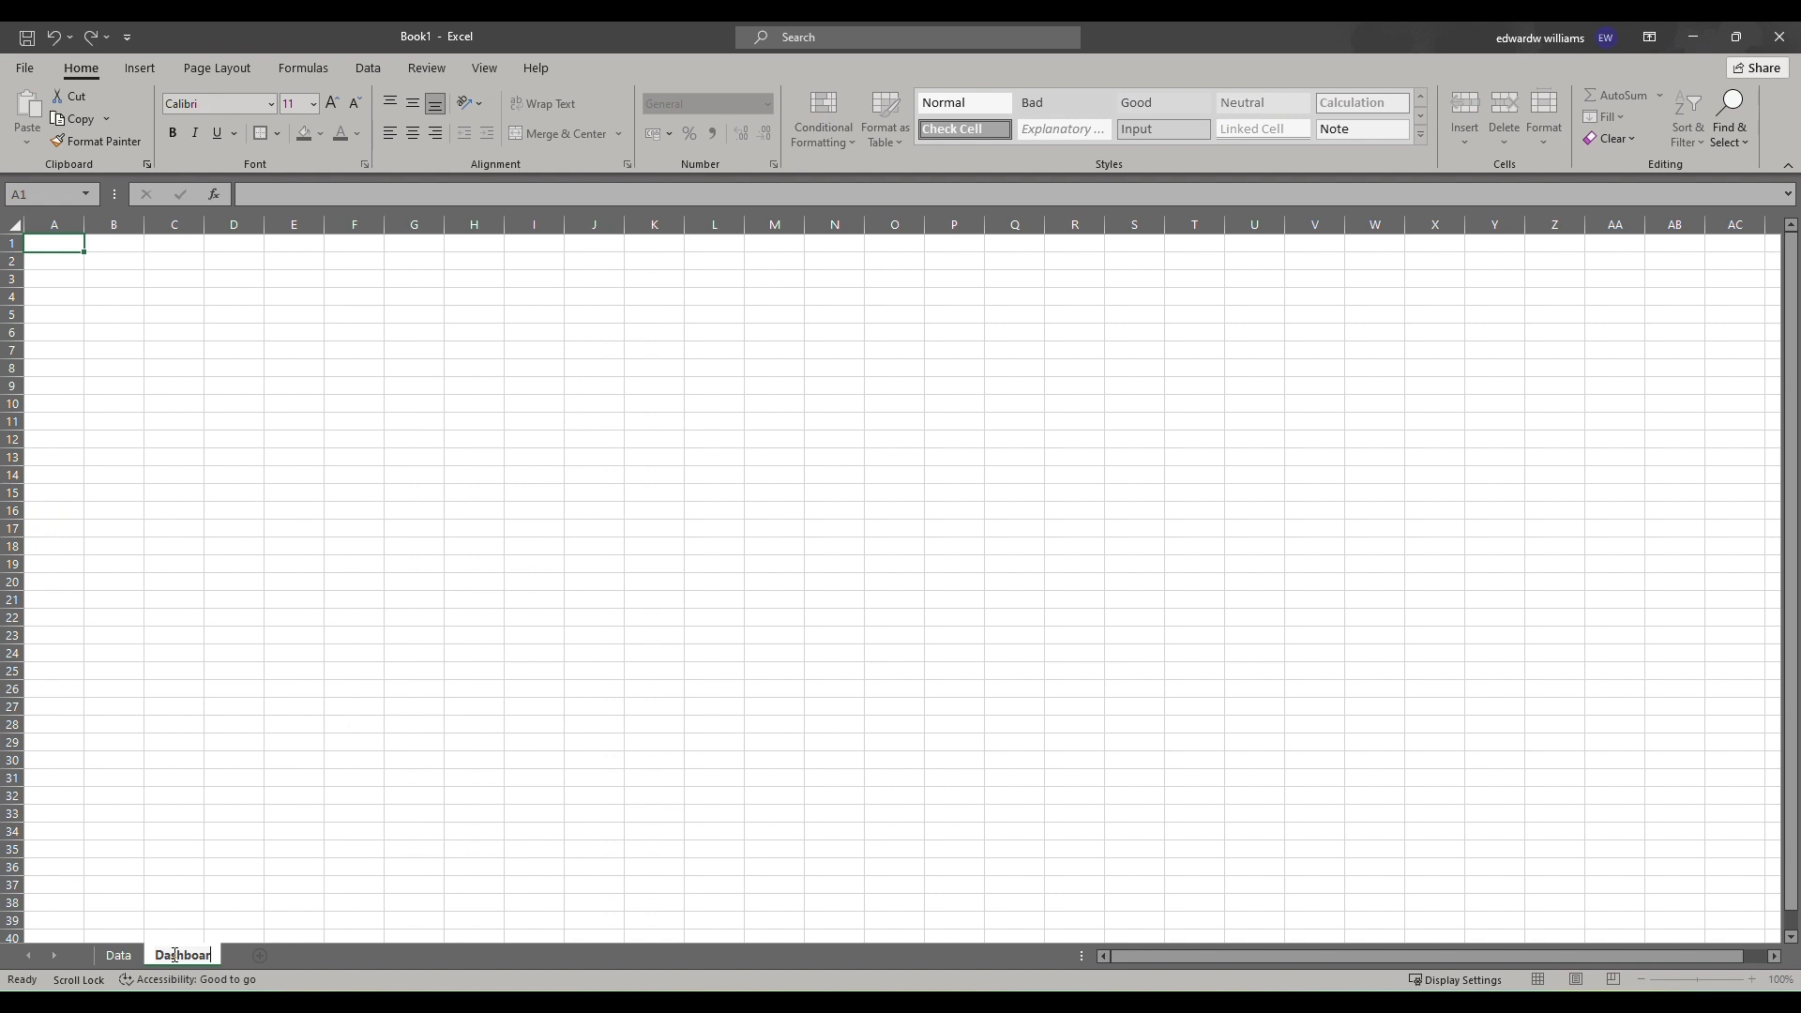
Turn off the gridlines on the Dashboard sheet.
{"action": "left_click", "coordinate": [253, 355]}
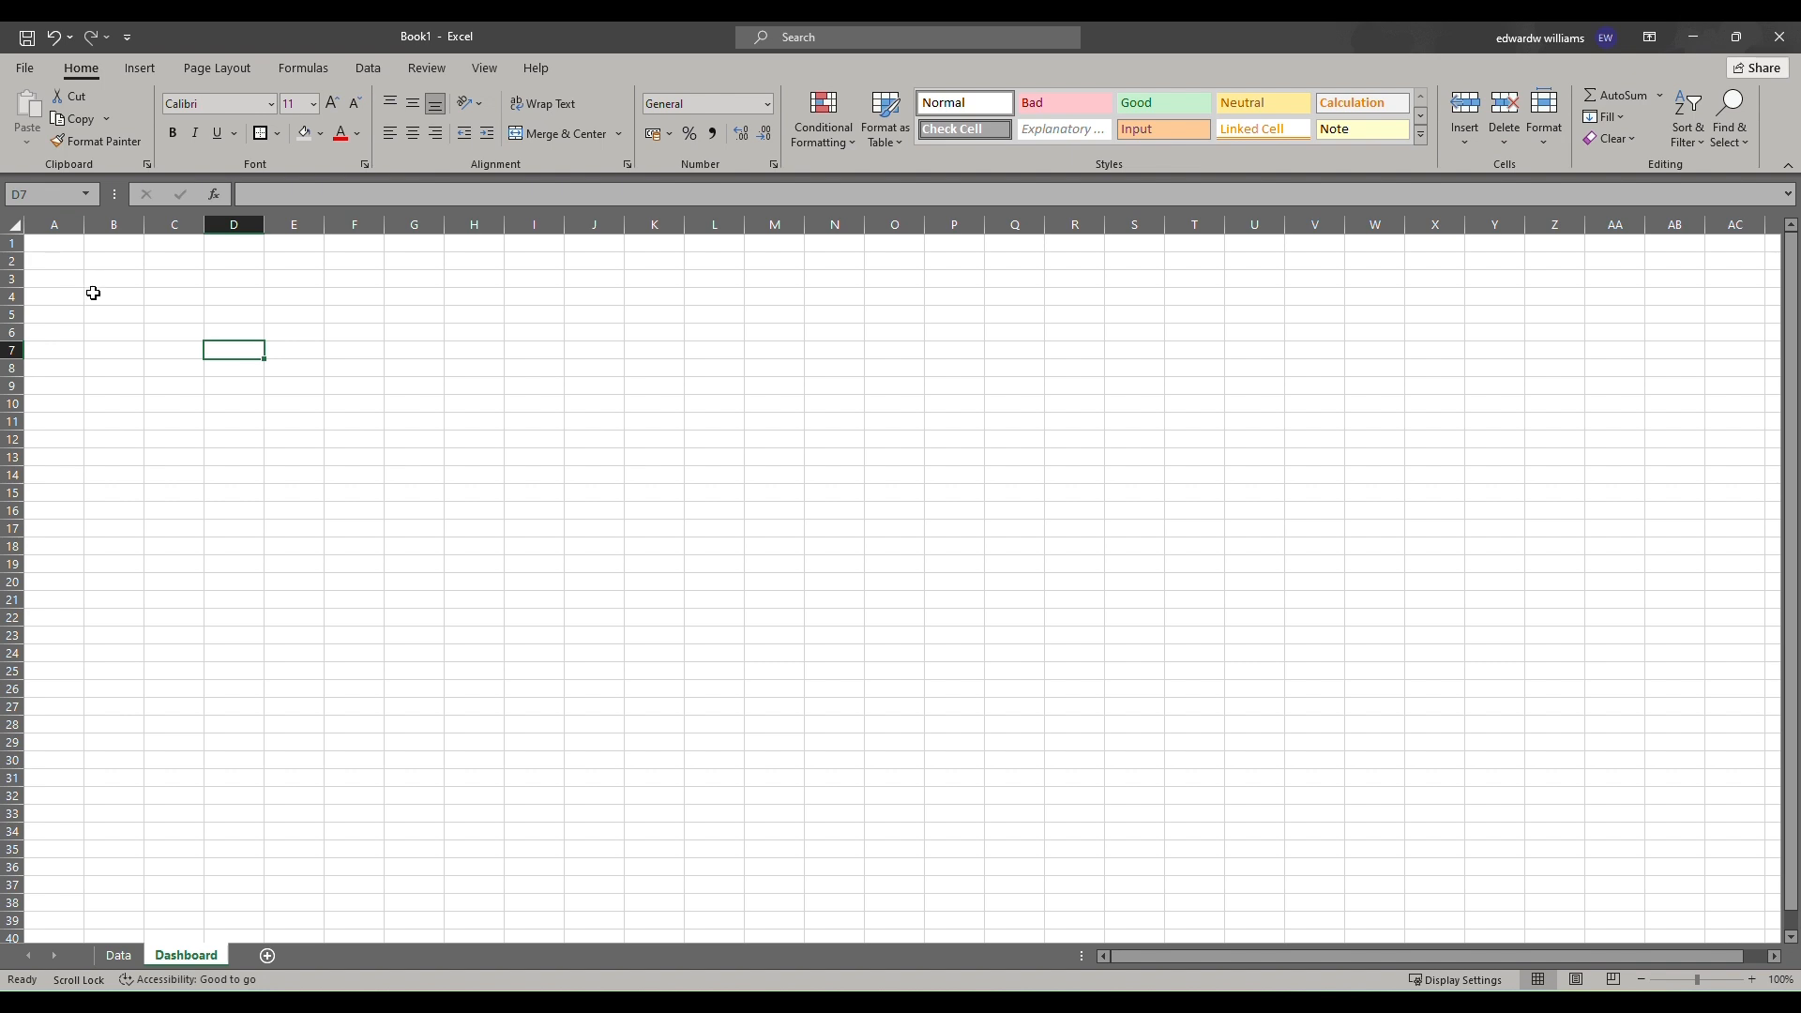
{"action": "left_click", "coordinate": [494, 69]}
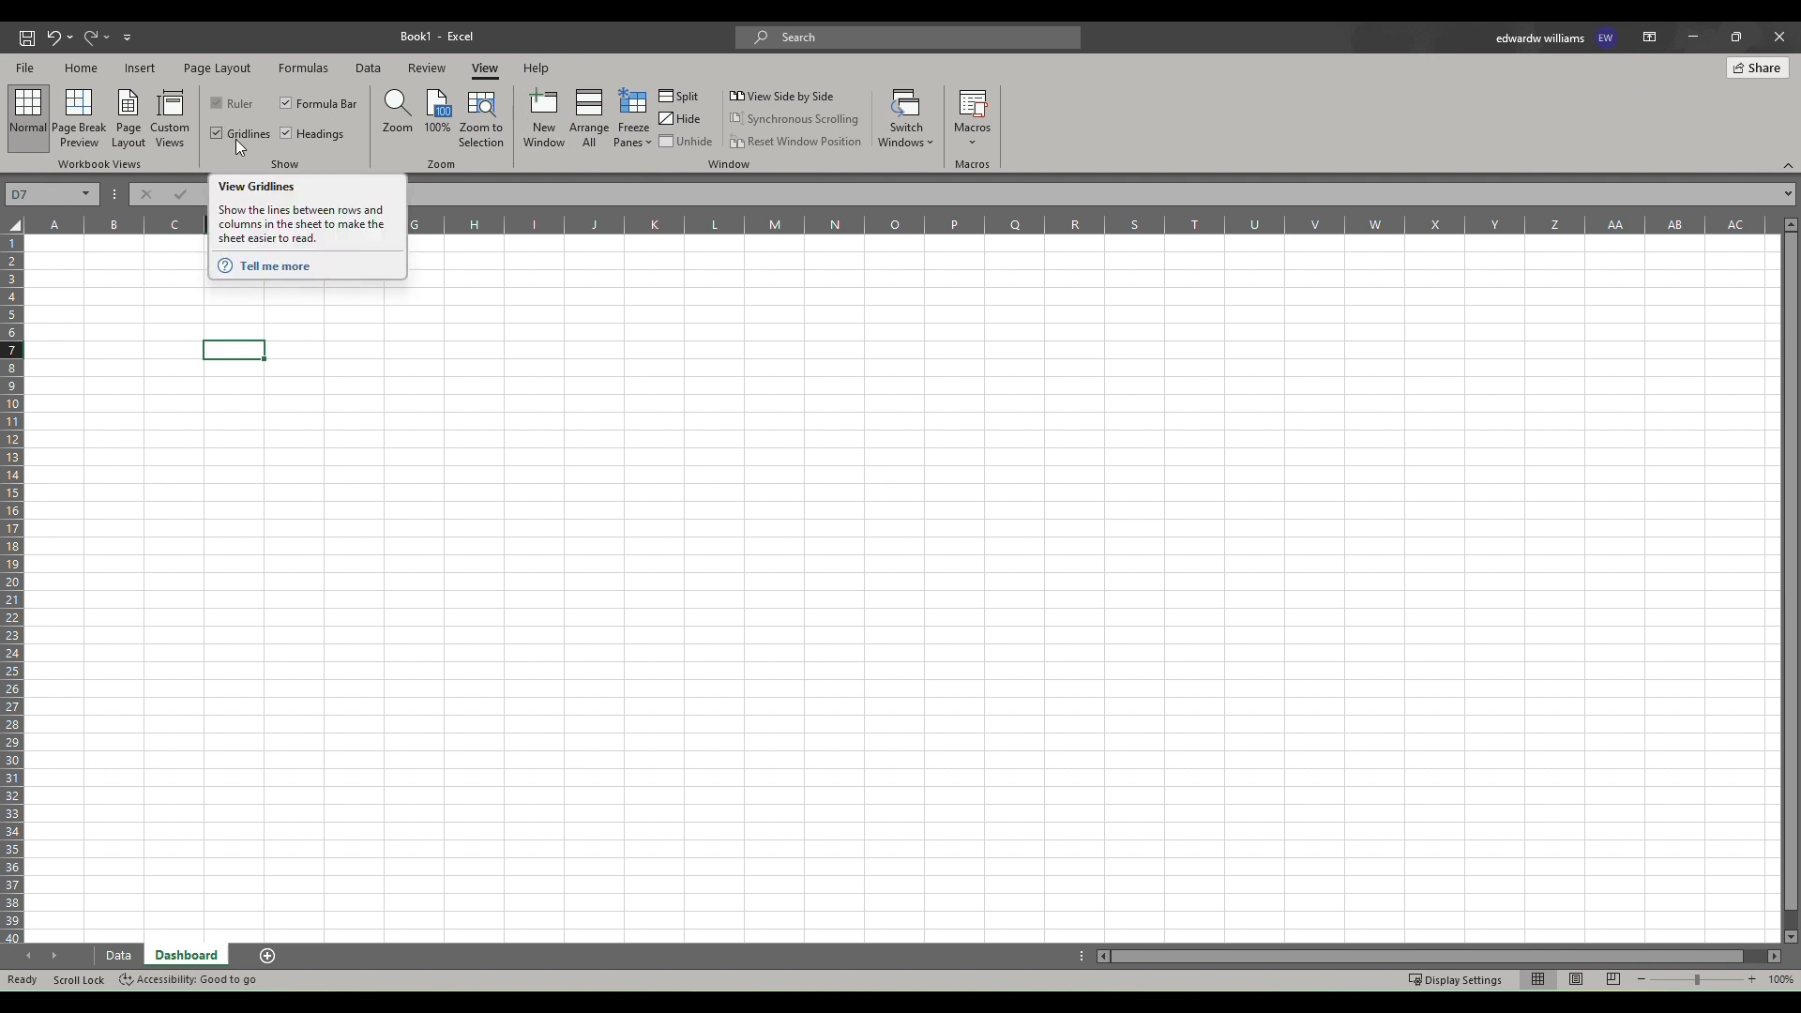
{"action": "left_click", "coordinate": [217, 133]}
Fill the range A1:O32 with a gray background color.
{"action": "left_click_drag", "start_coordinate": [40, 243], "coordinate": [896, 788]}
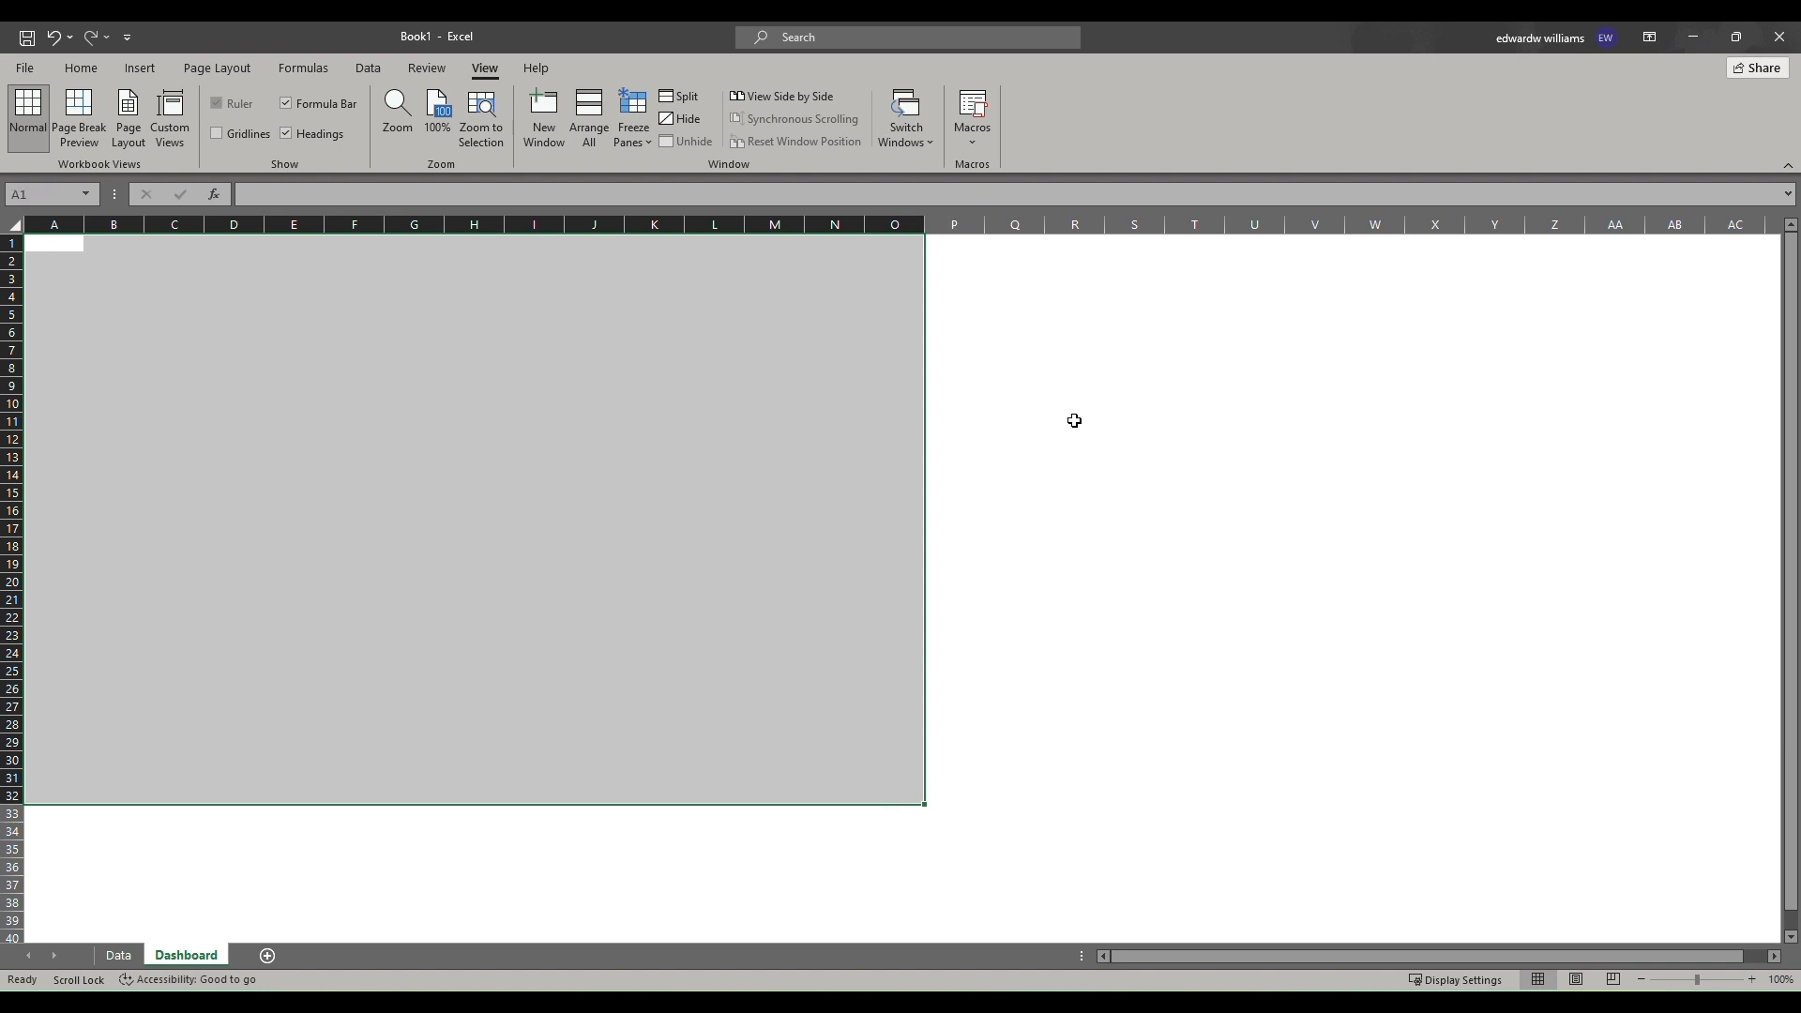
{"action": "left_click", "coordinate": [83, 67]}
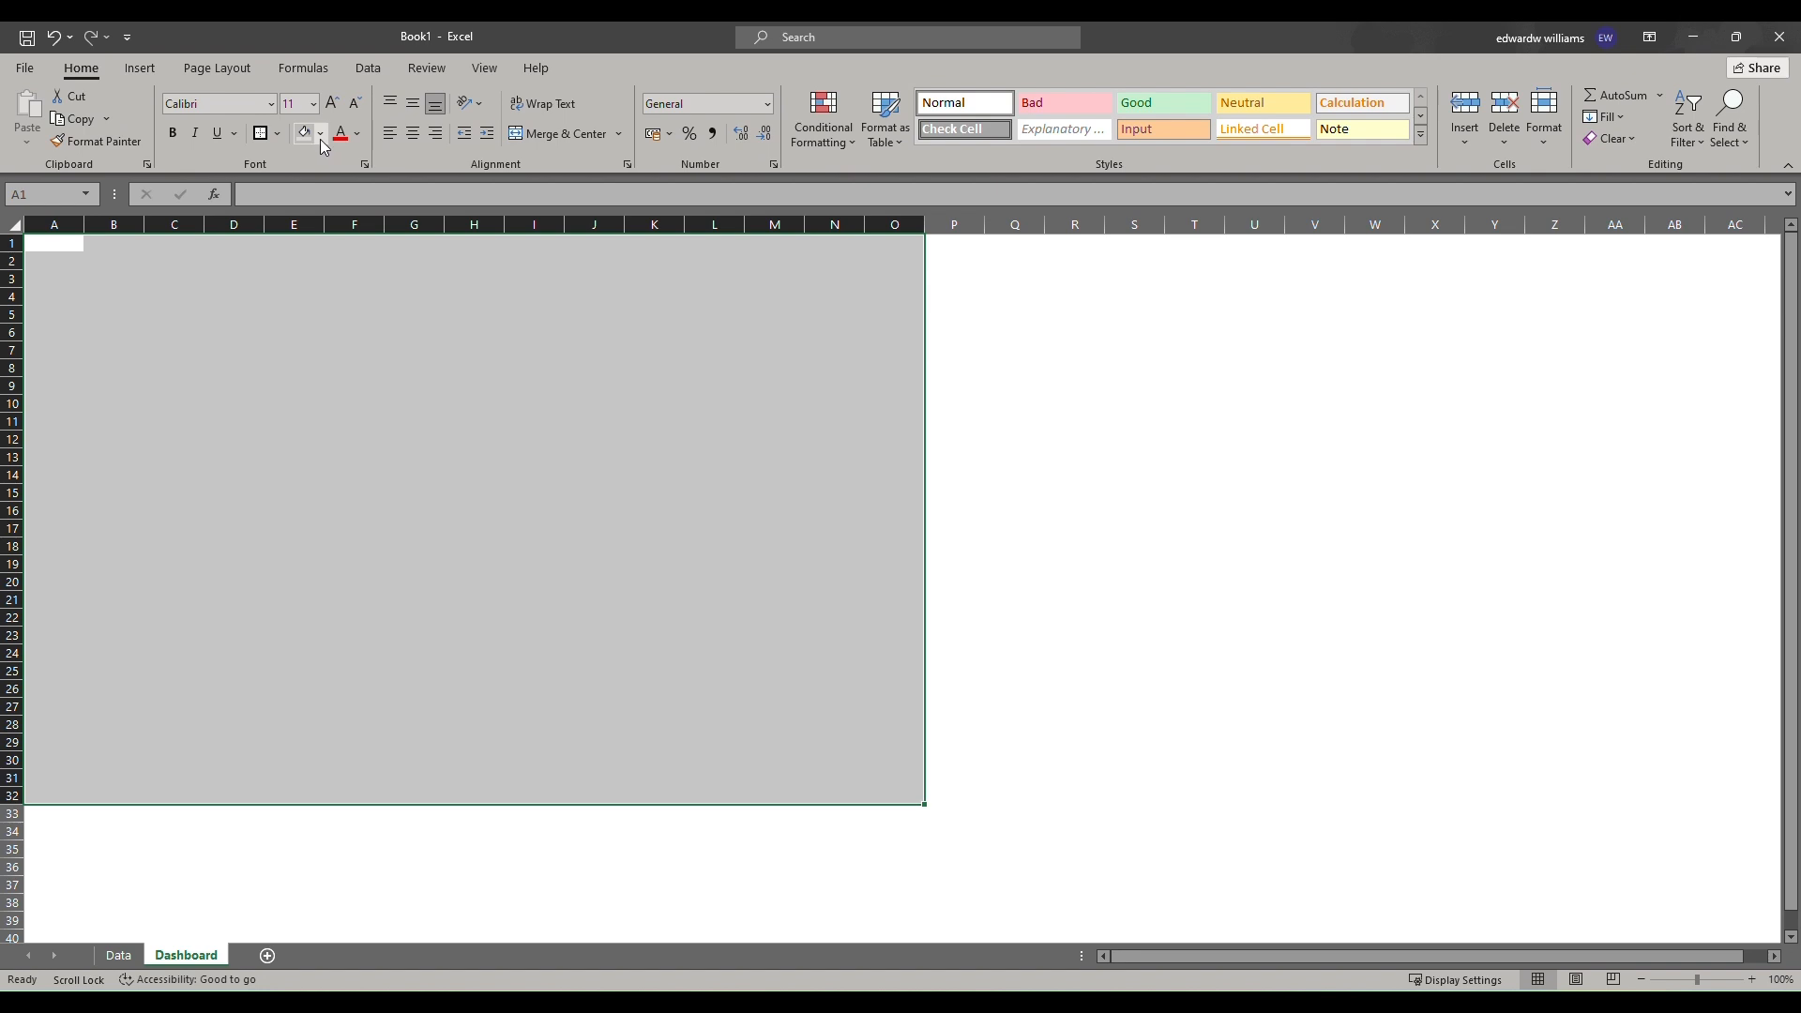
{"action": "left_click", "coordinate": [320, 134]}
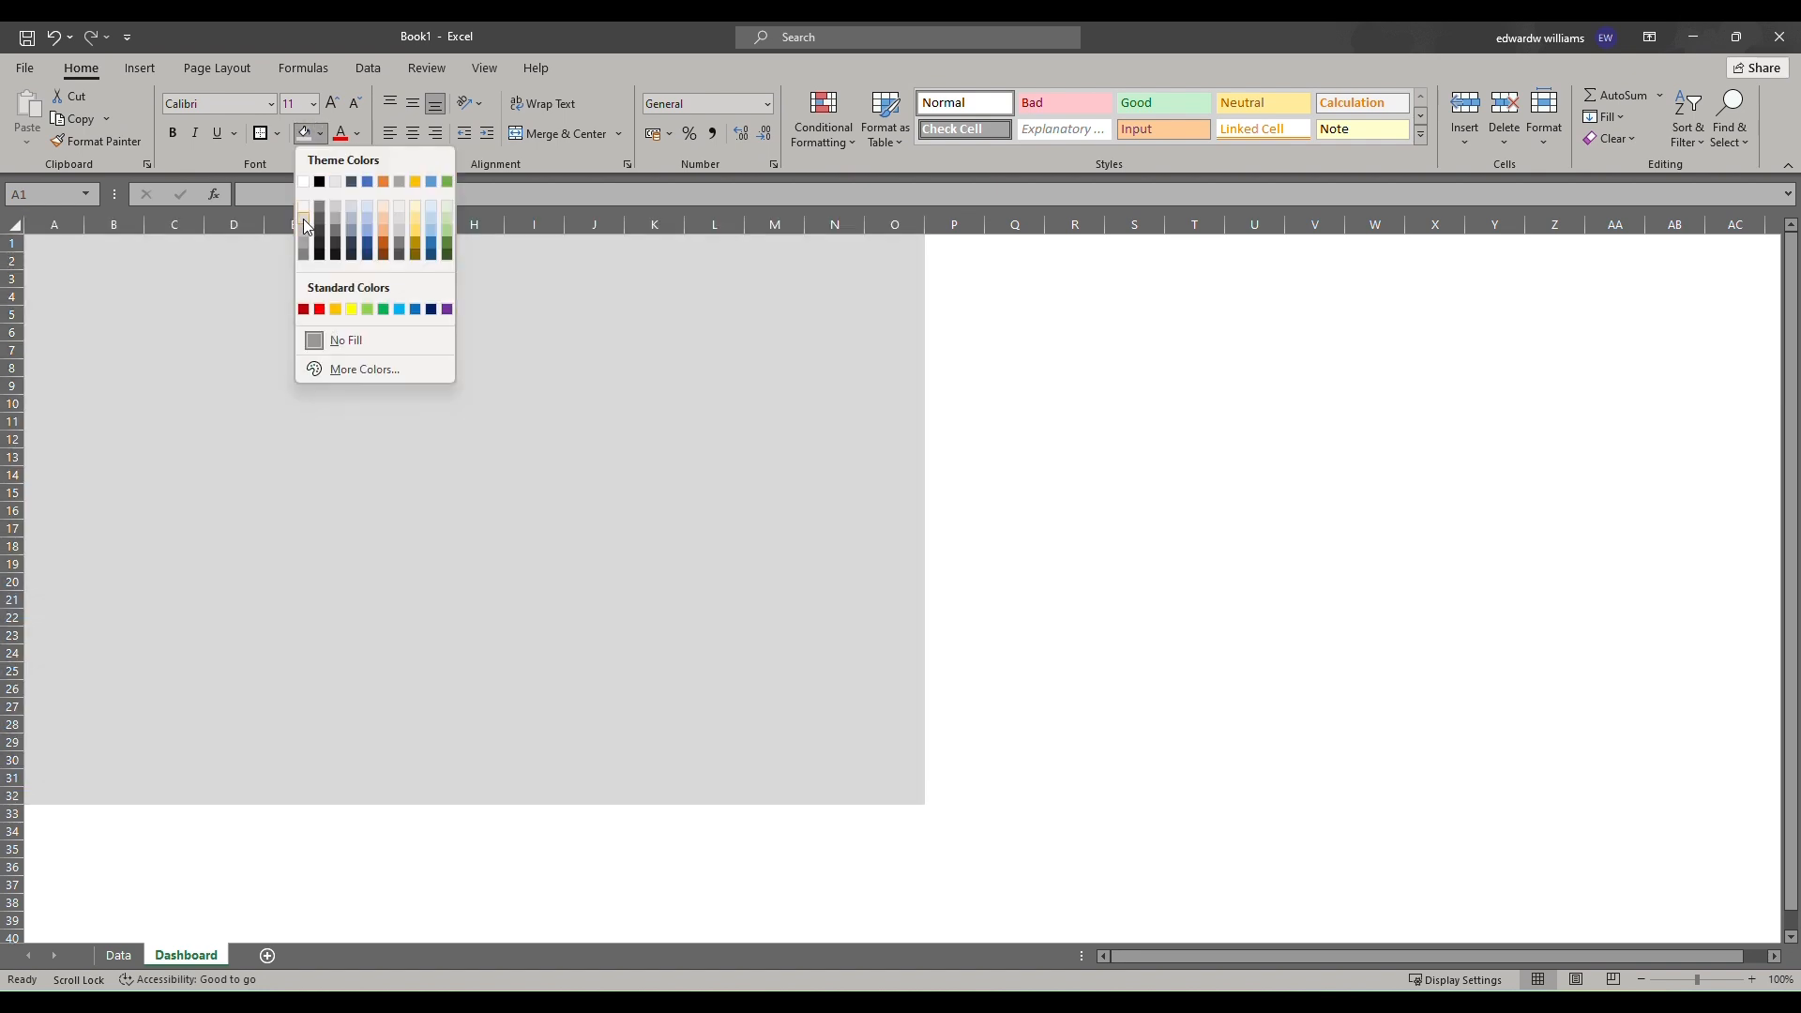
{"action": "left_click", "coordinate": [307, 238]}
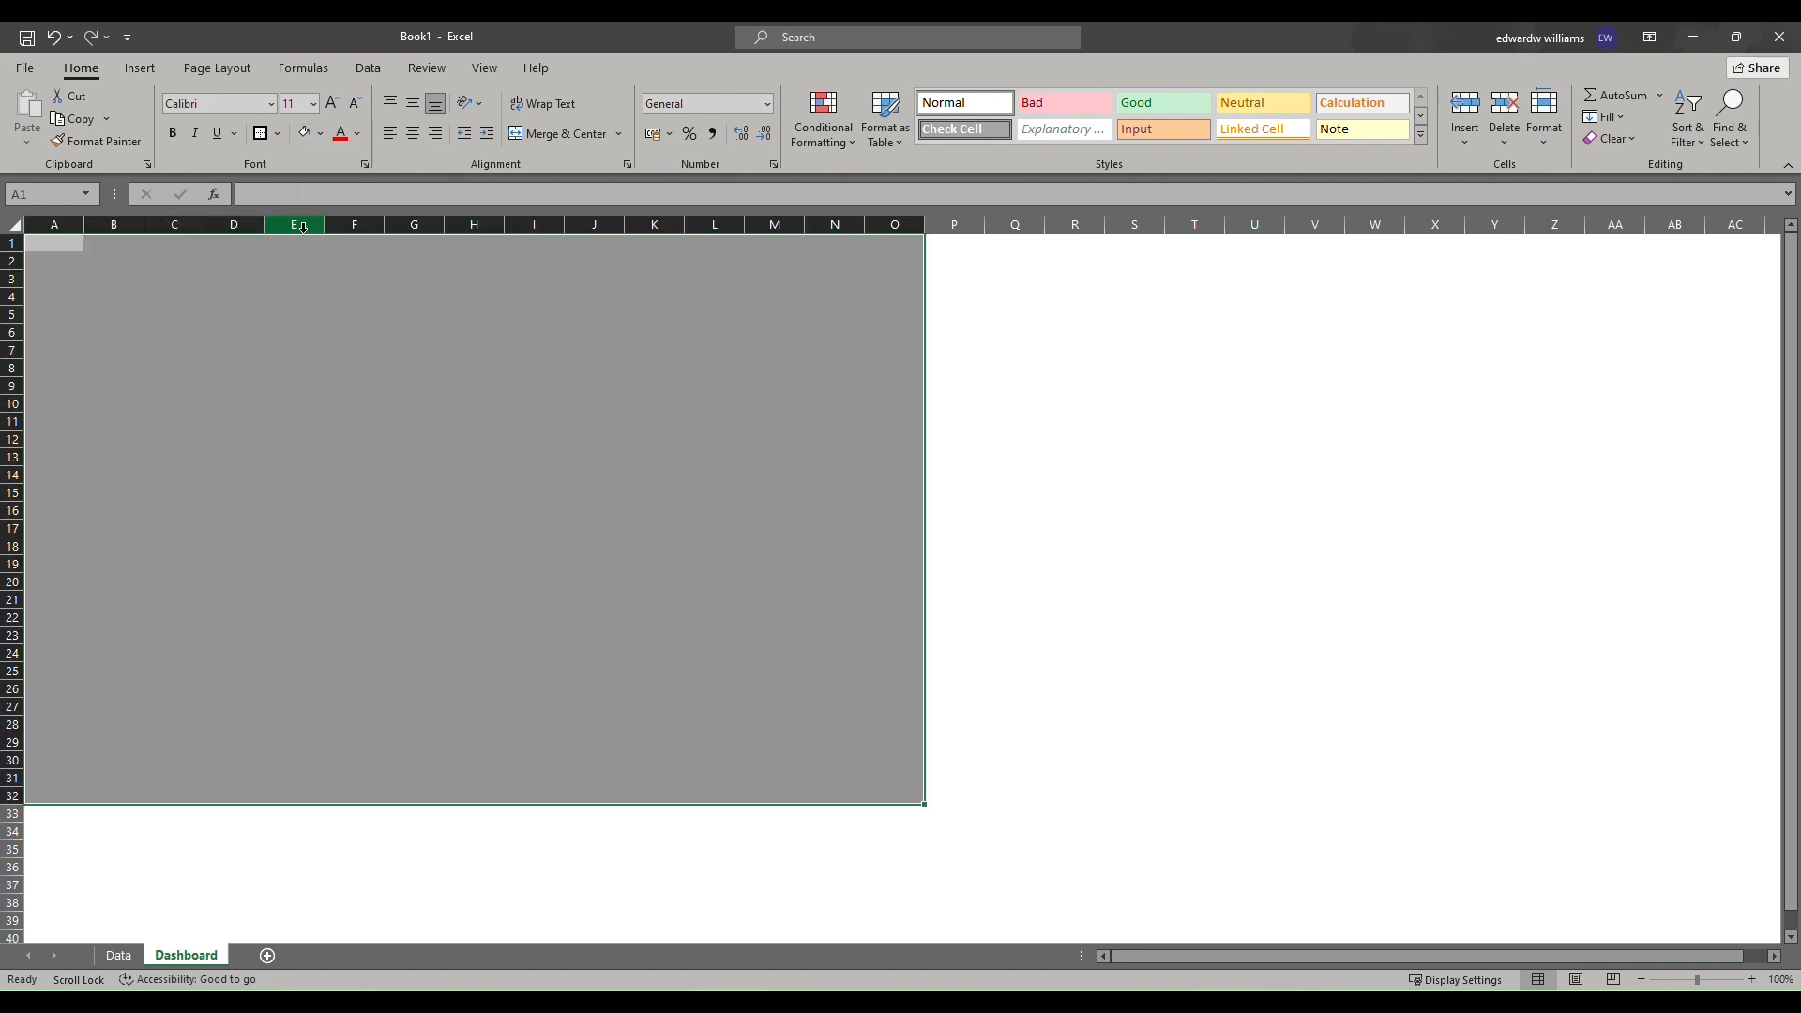
{"action": "left_click", "coordinate": [362, 389]}
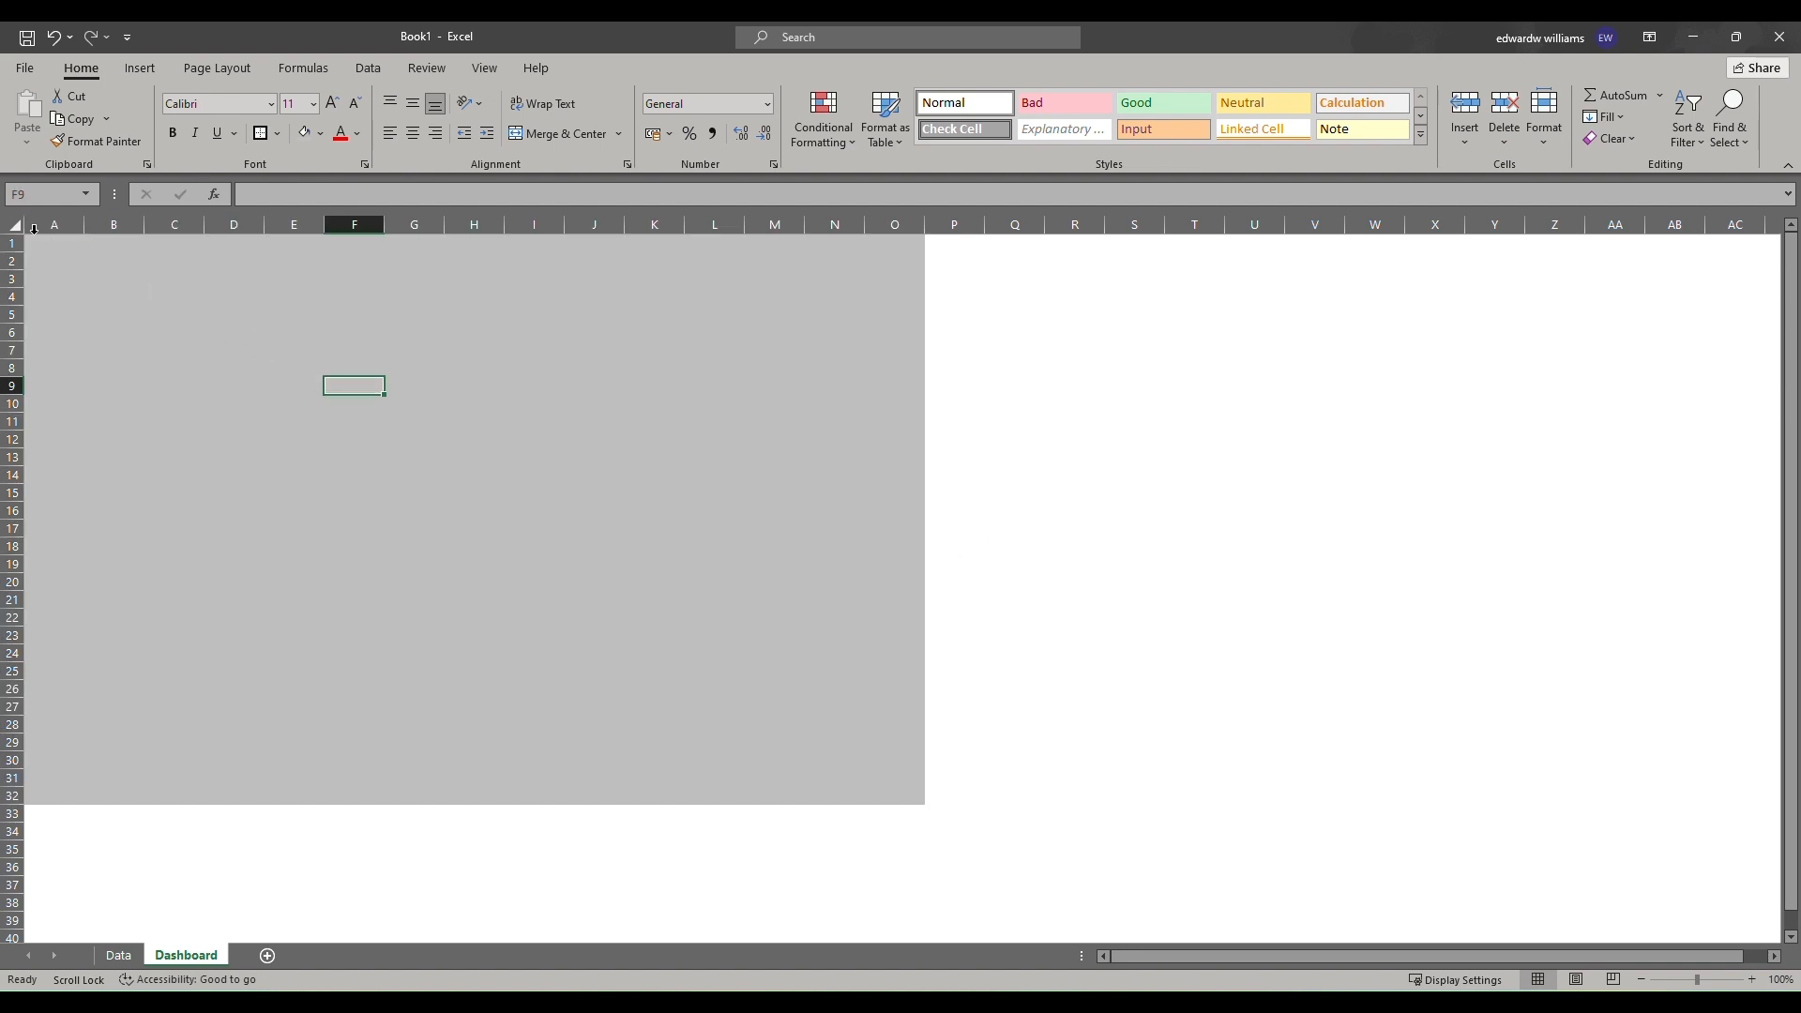
Add an outside border around the gray range A1:O32.
{"action": "left_click_drag", "start_coordinate": [39, 244], "coordinate": [890, 784]}
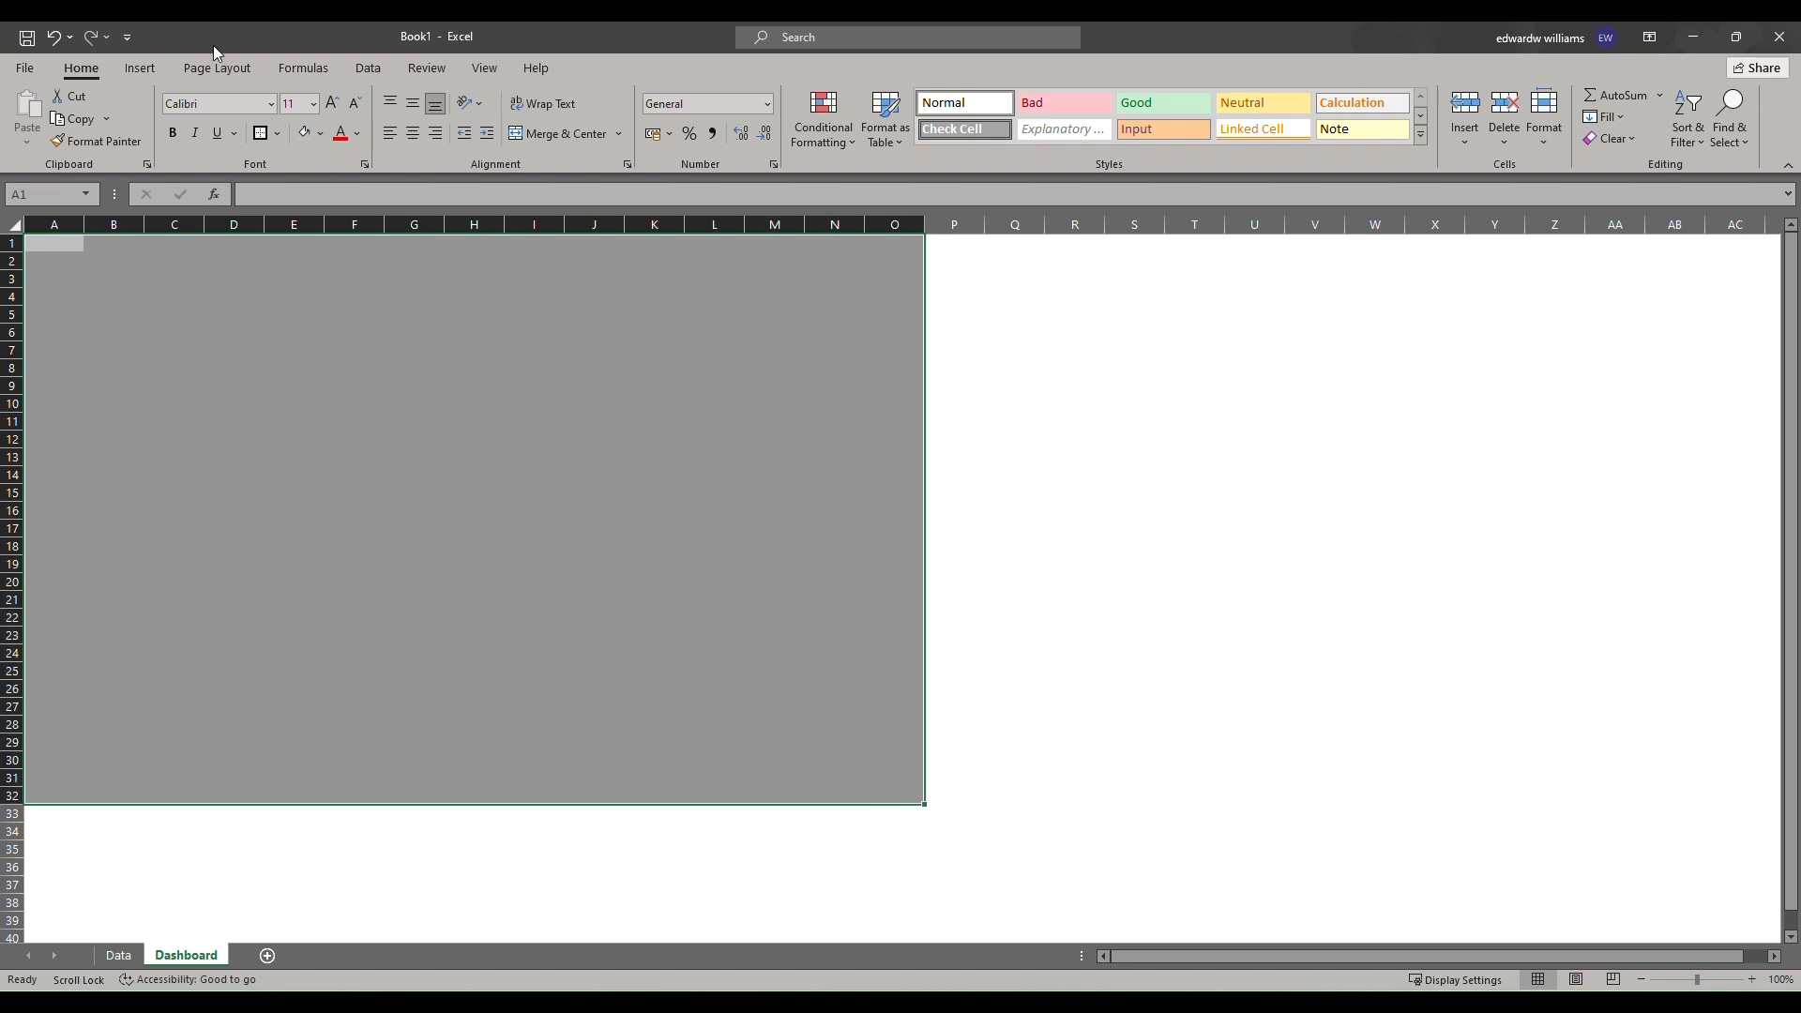
{"action": "left_click", "coordinate": [262, 134]}
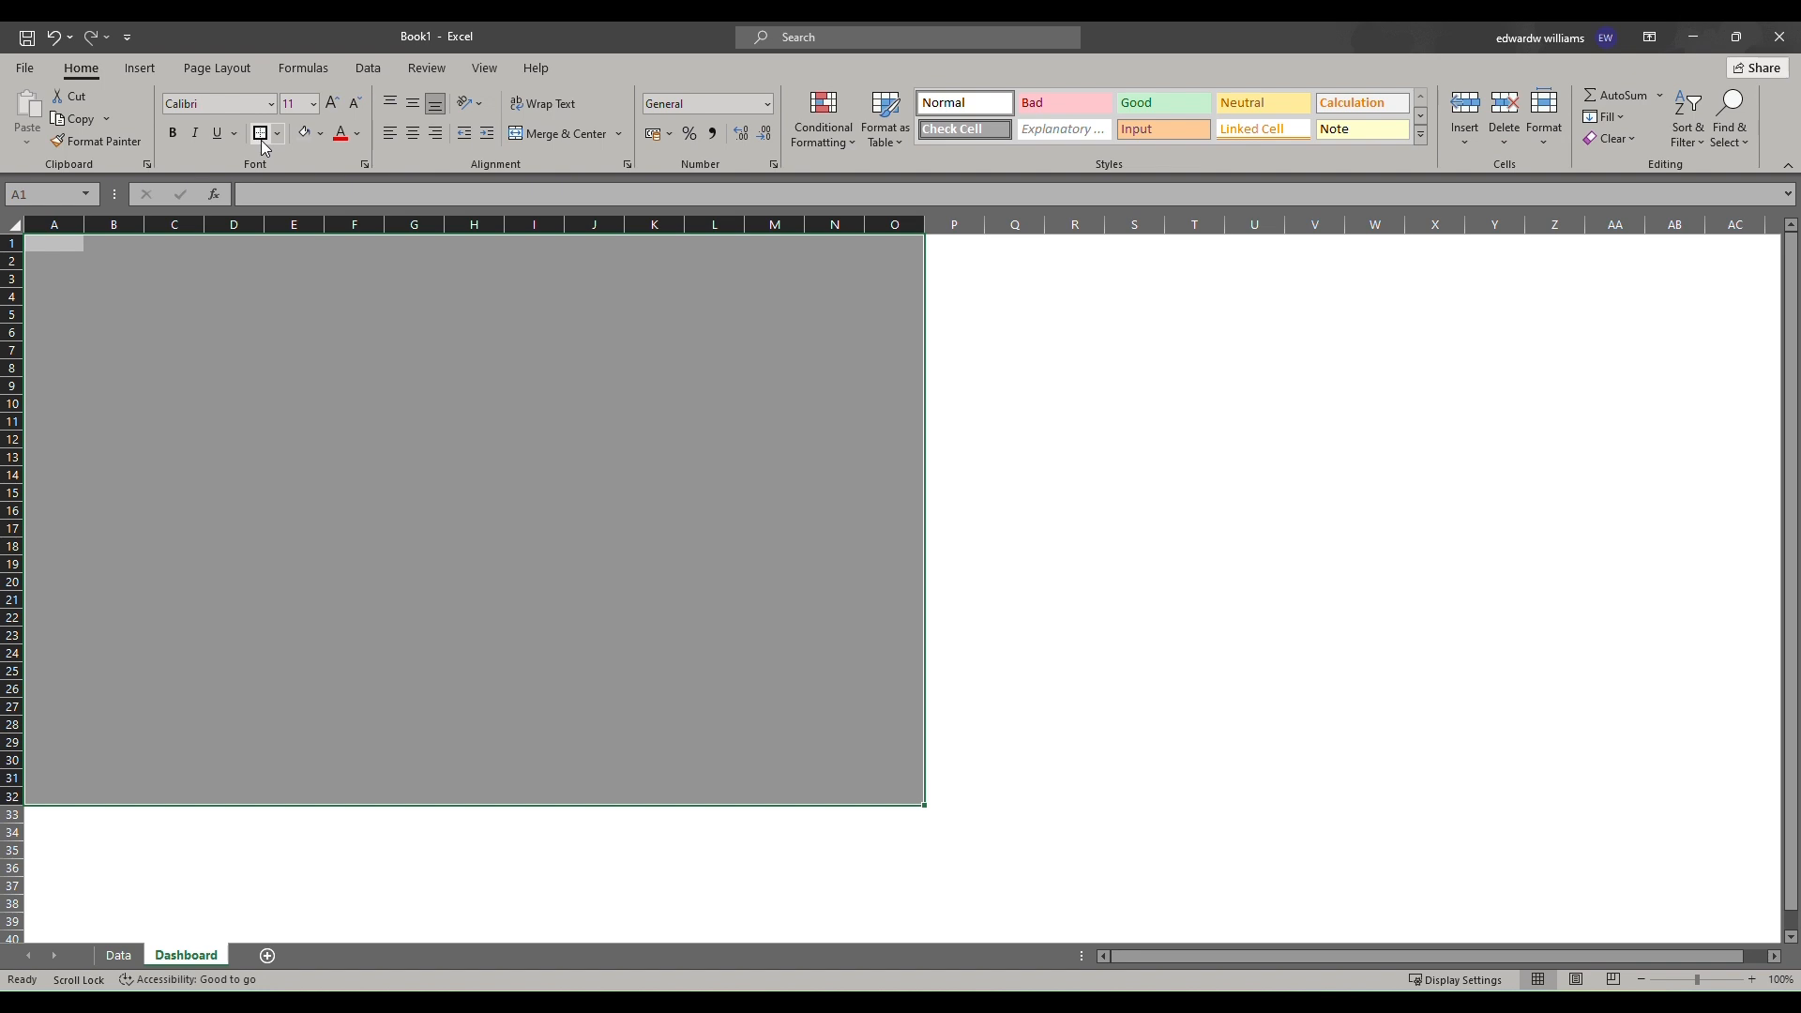
{"action": "left_click", "coordinate": [796, 53]}
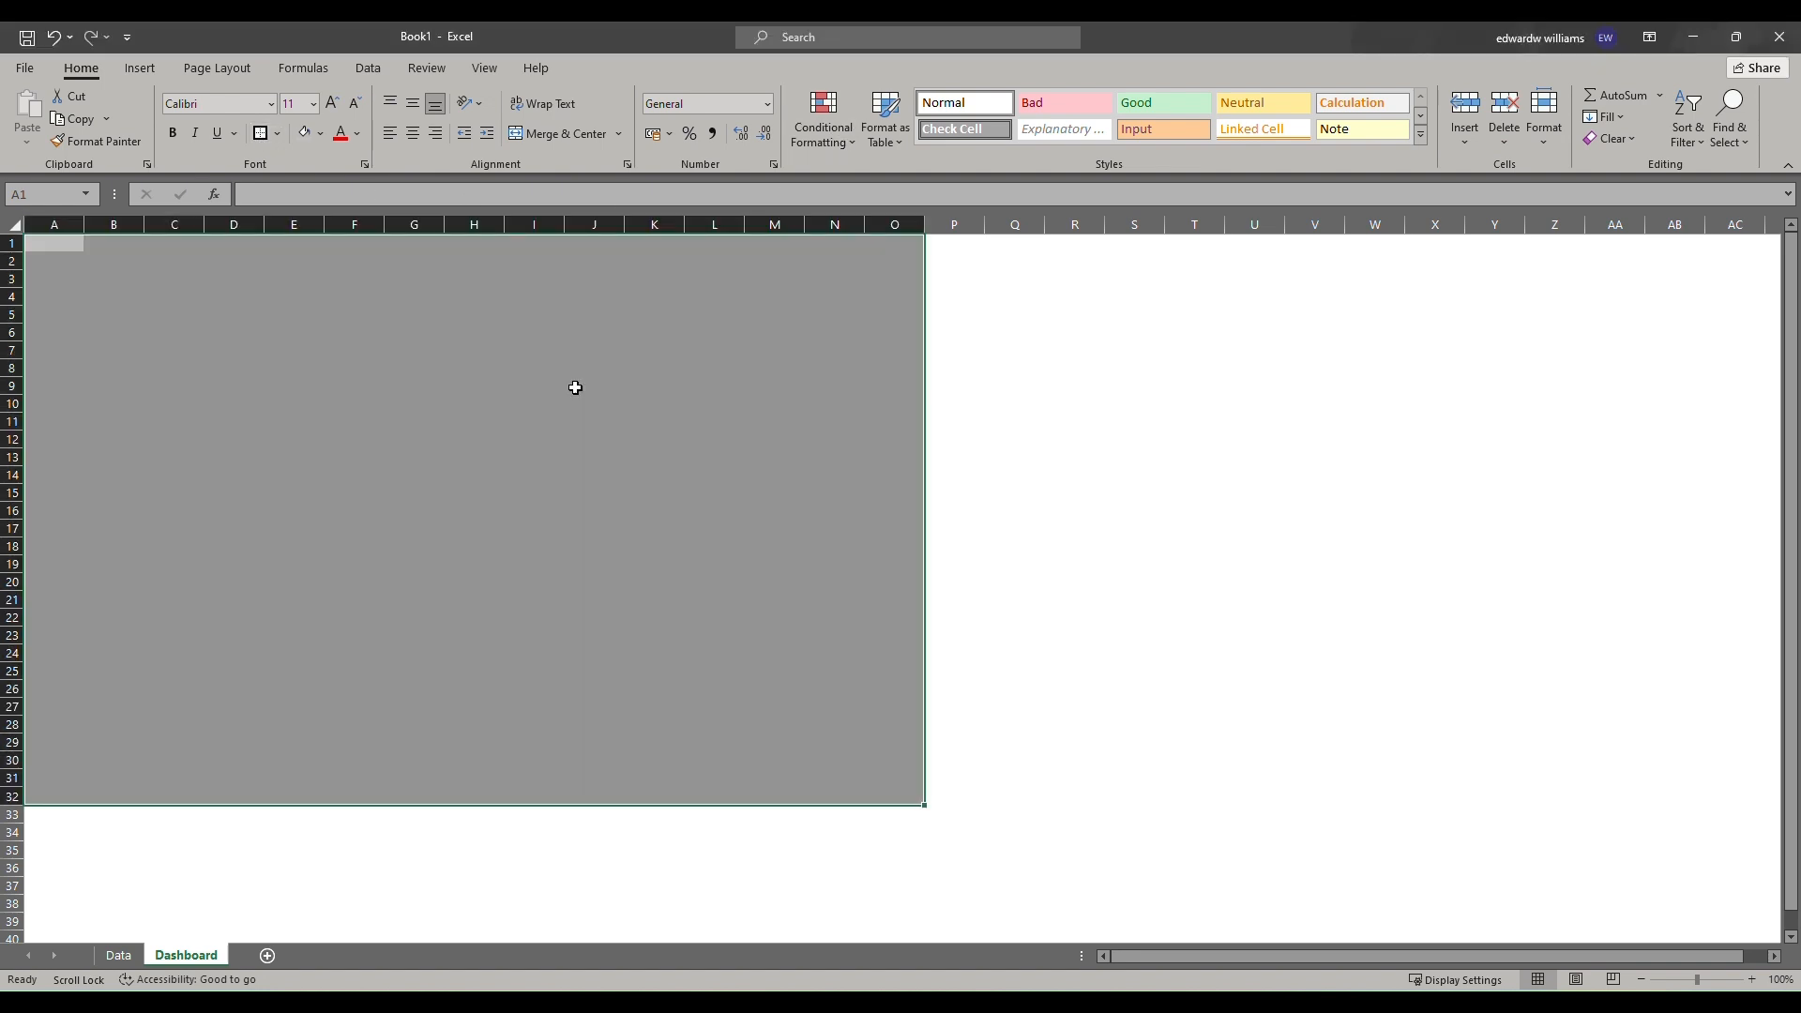
{"action": "left_click", "coordinate": [439, 409]}
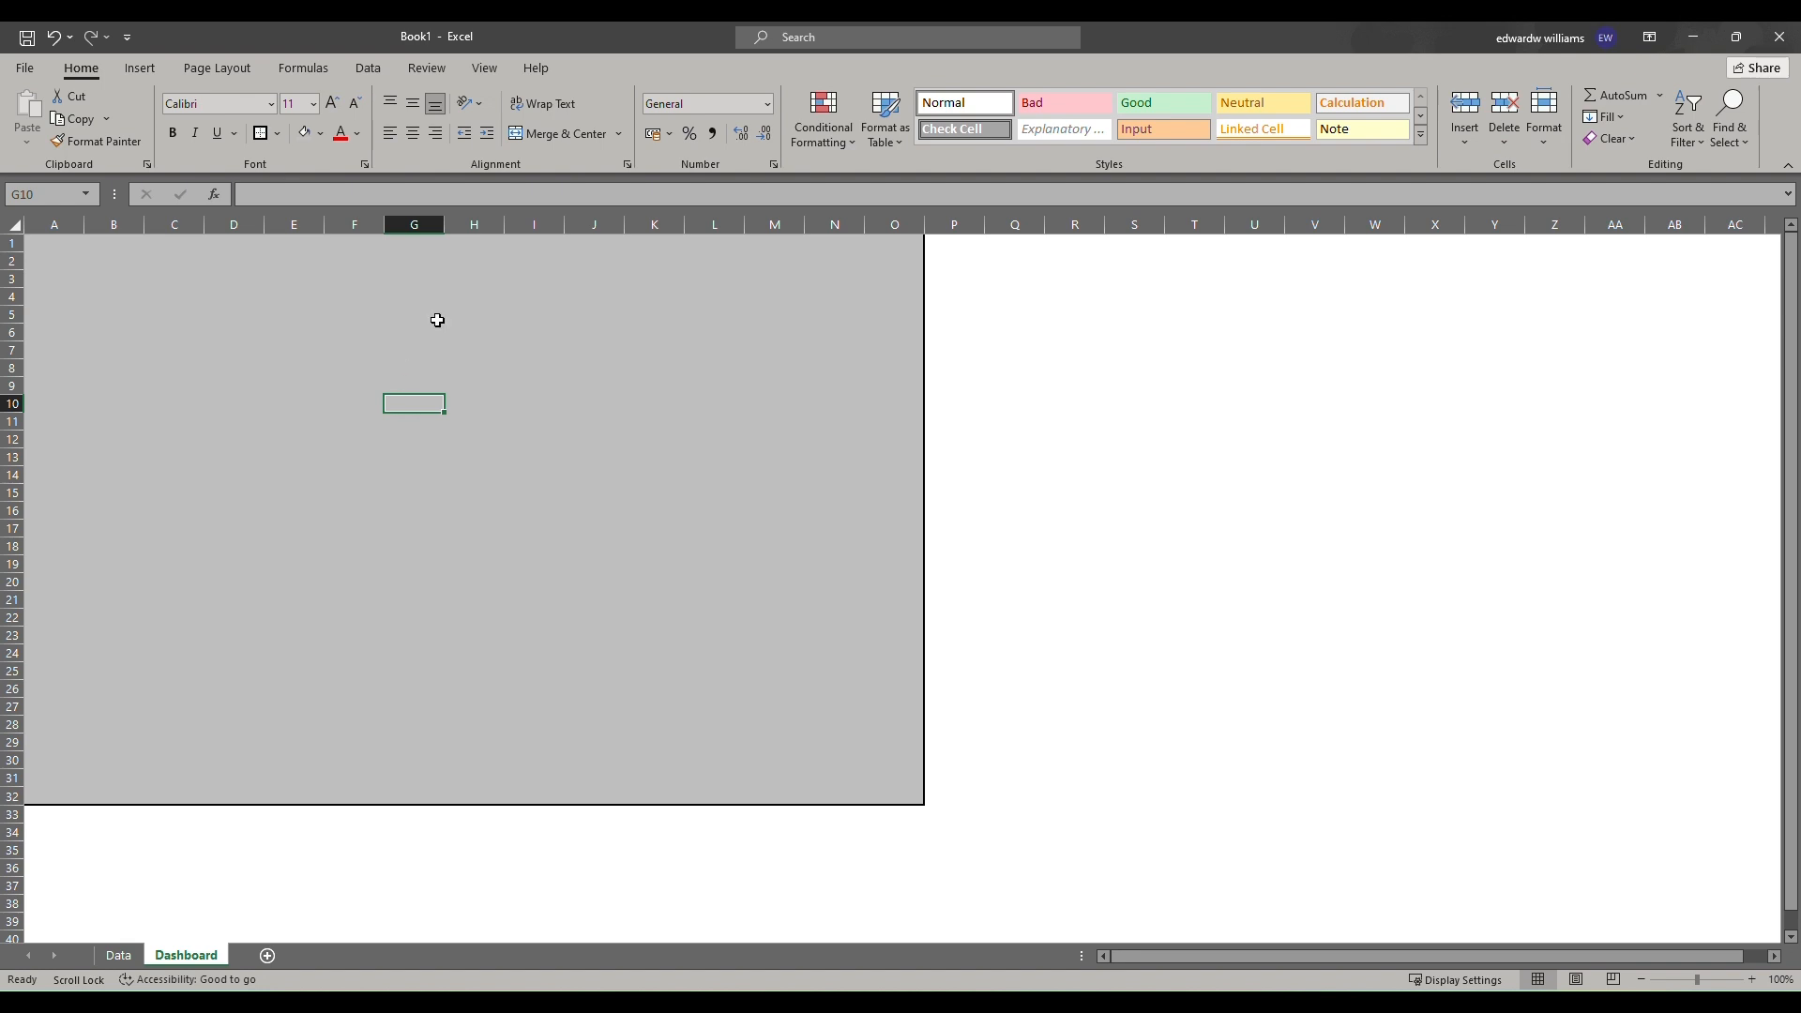
Draw a rounded rectangle about 9.3 cm wide and 1.9 cm tall near the top of the gray area.
{"action": "left_click", "coordinate": [136, 71]}
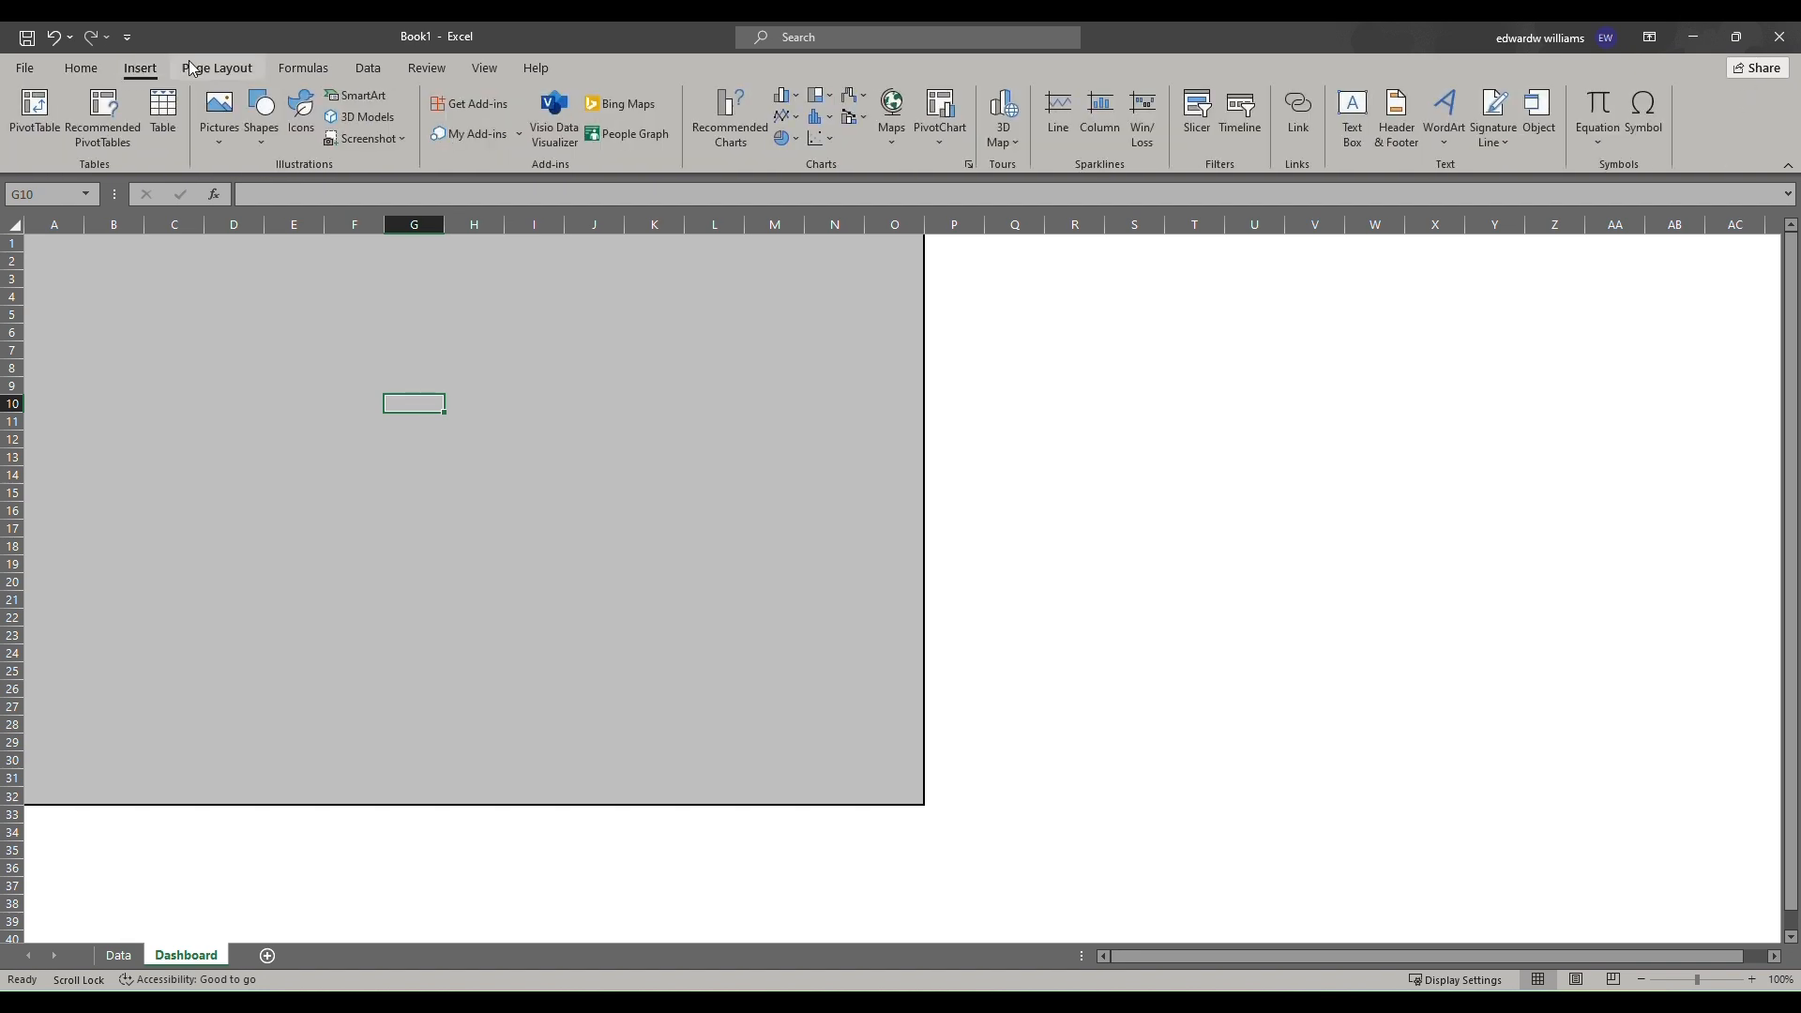
{"action": "left_click", "coordinate": [263, 140]}
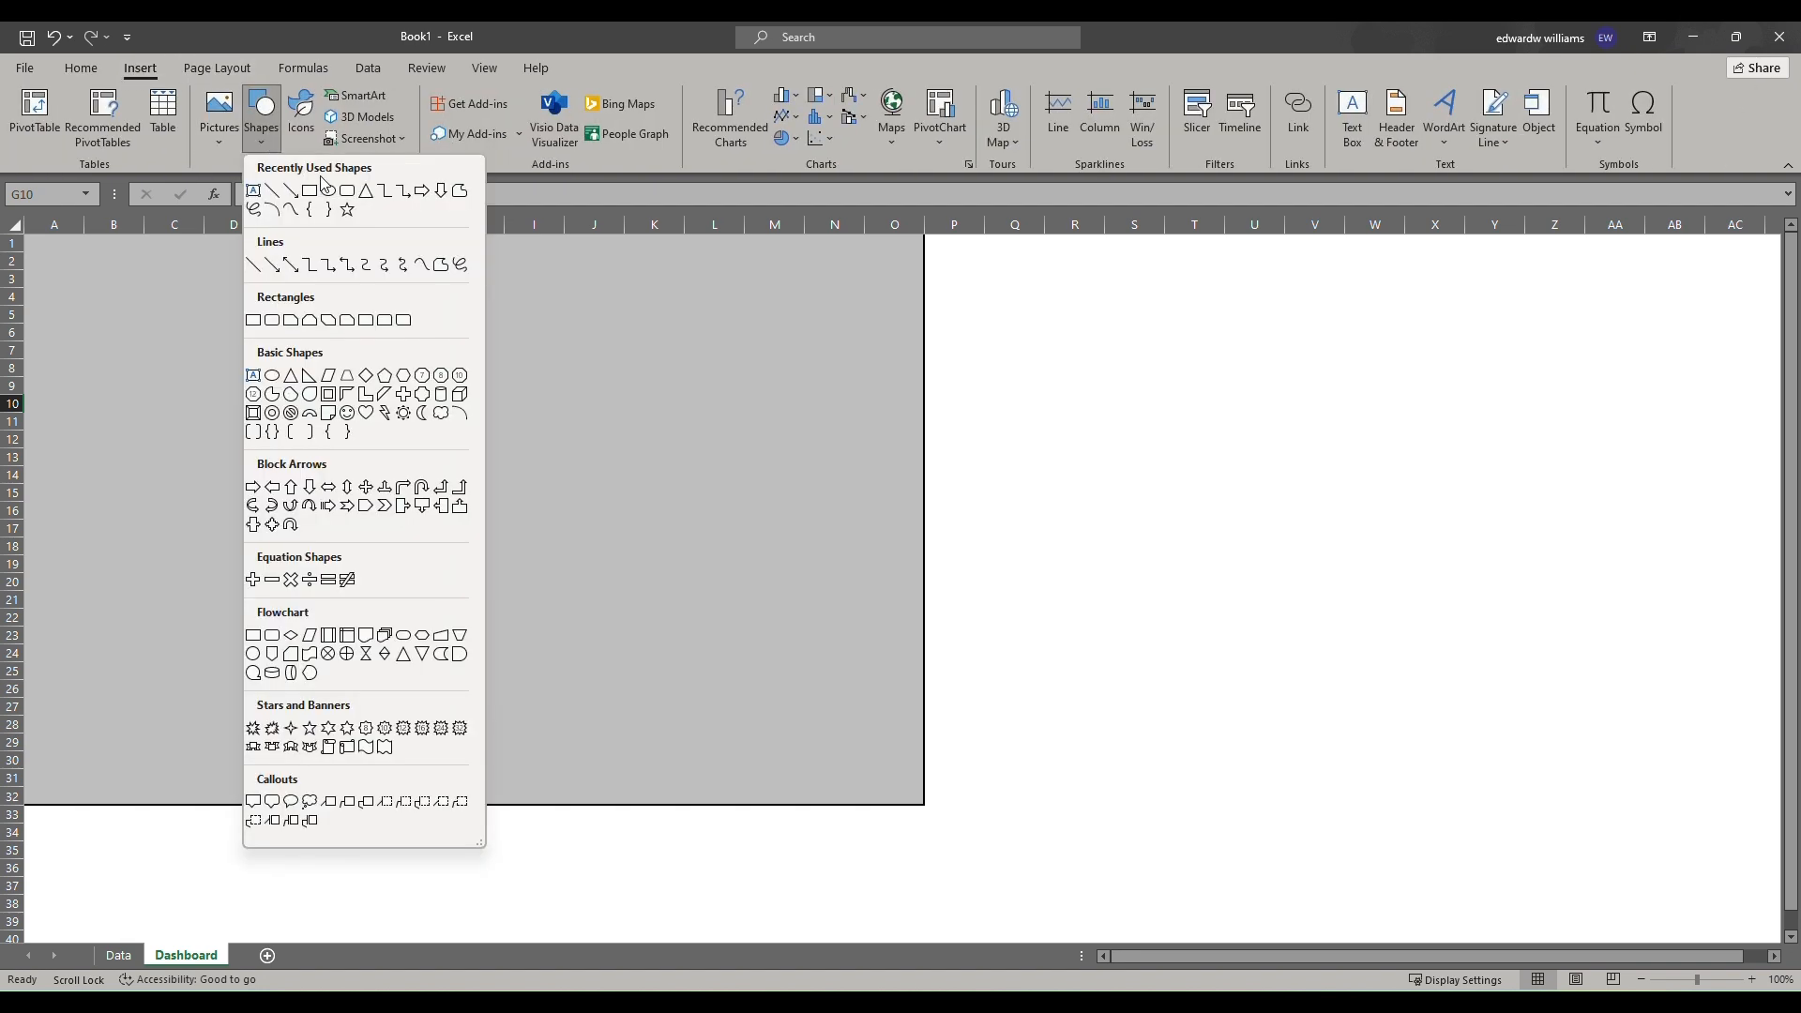
{"action": "left_click", "coordinate": [348, 192]}
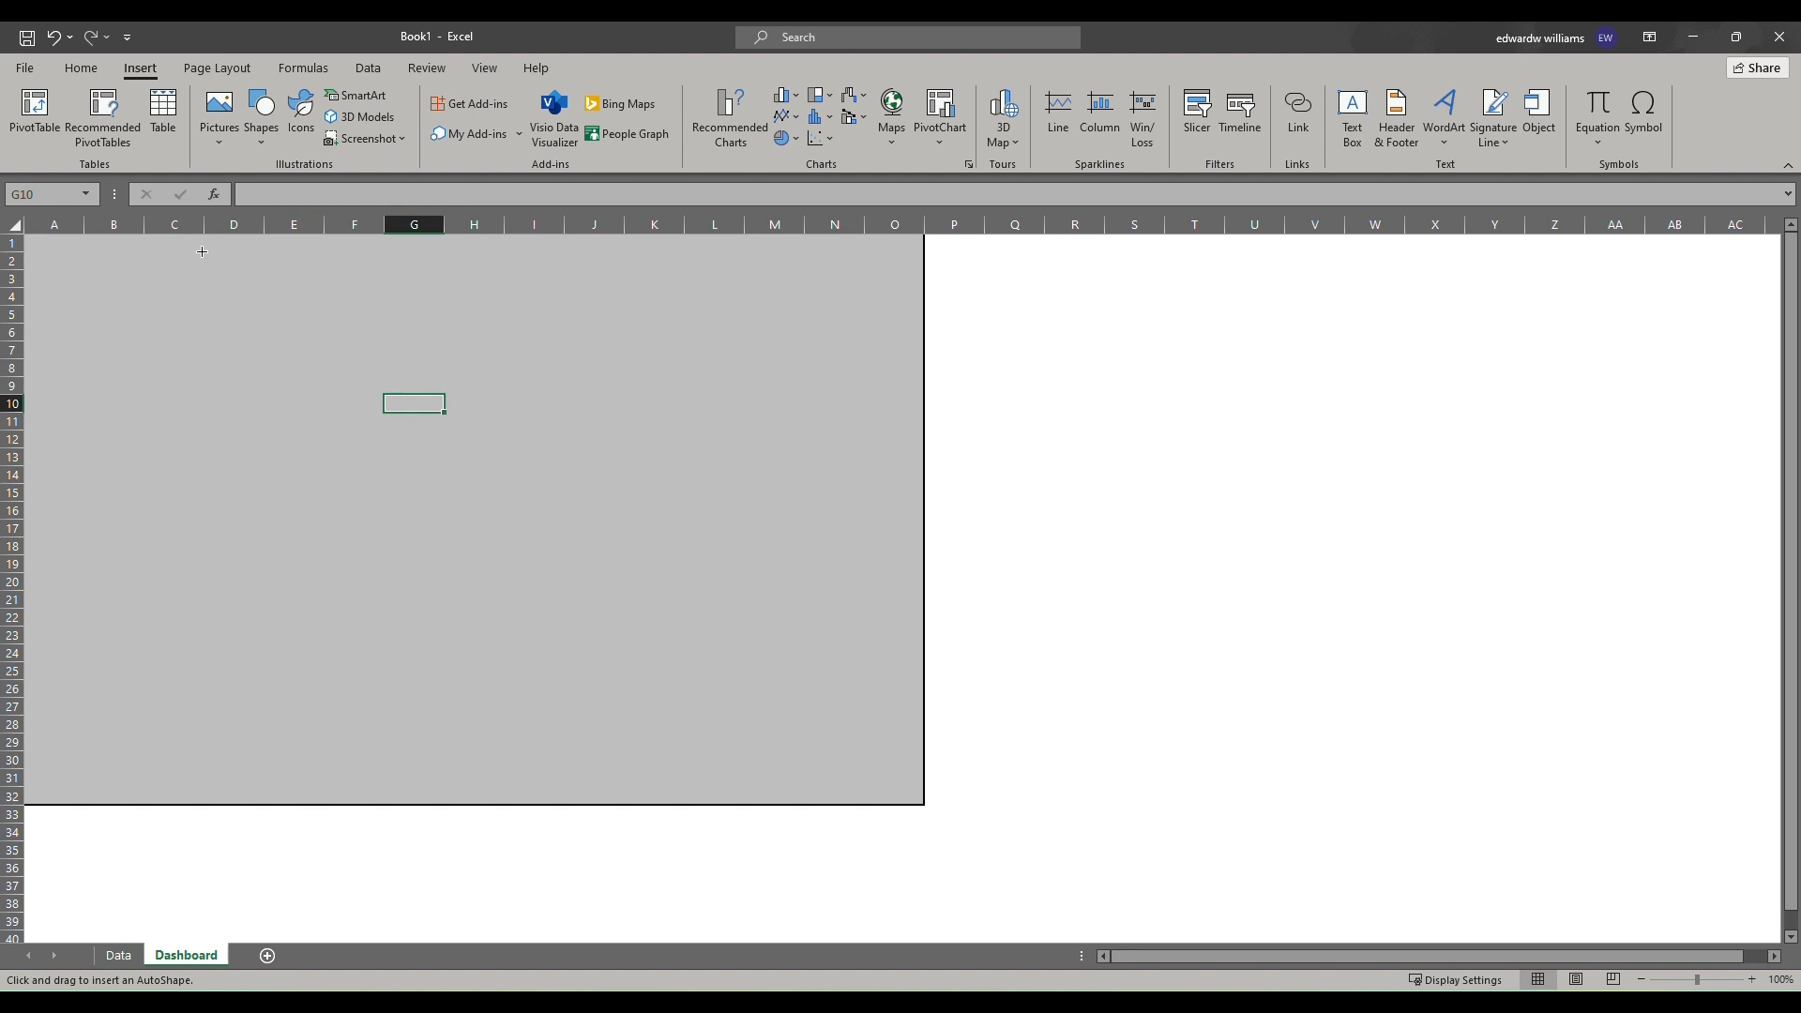
{"action": "mouse_move", "coordinate": [200, 249]}
{"action": "left_mouse_down"}
{"action": "mouse_move", "coordinate": [479, 329]}
{"action": "mouse_move", "coordinate": [531, 325]}
{"action": "mouse_move", "coordinate": [478, 277]}
{"action": "mouse_move", "coordinate": [503, 280]}
{"action": "left_mouse_up"}
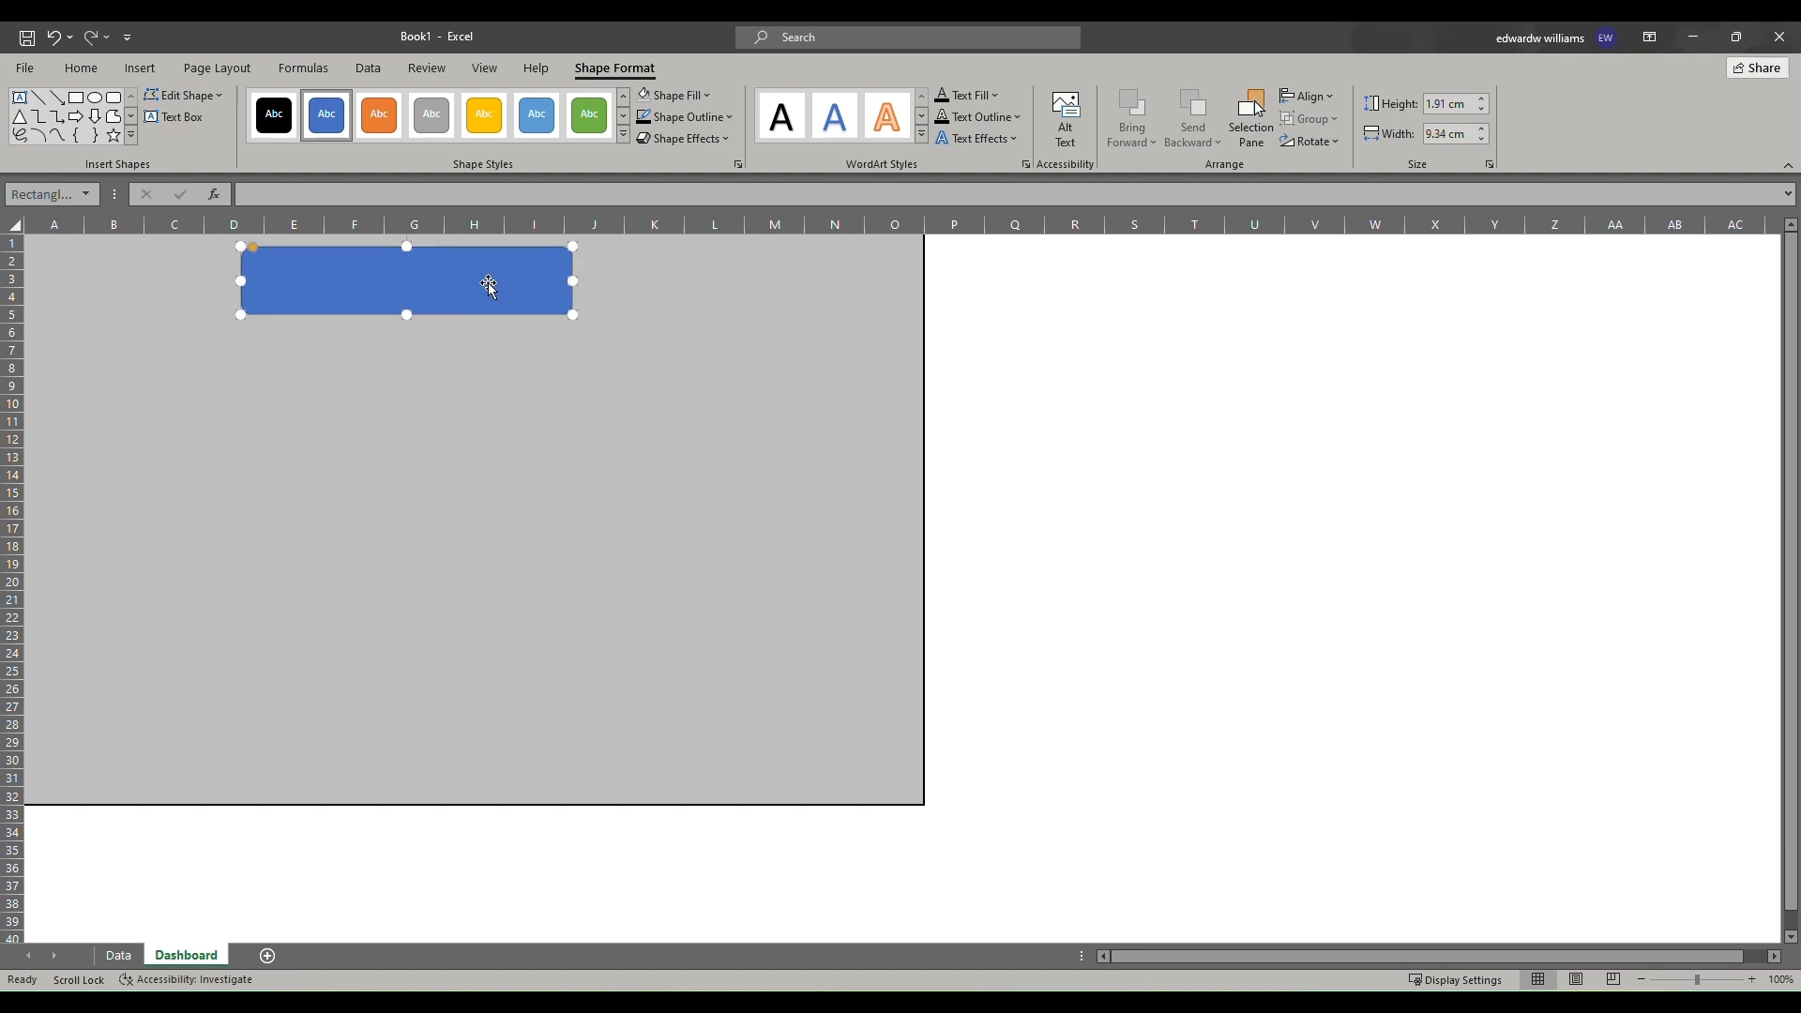
Give the title rectangle a gray fill and a black outline.
{"action": "right_click", "coordinate": [488, 283]}
{"action": "left_click", "coordinate": [557, 246]}
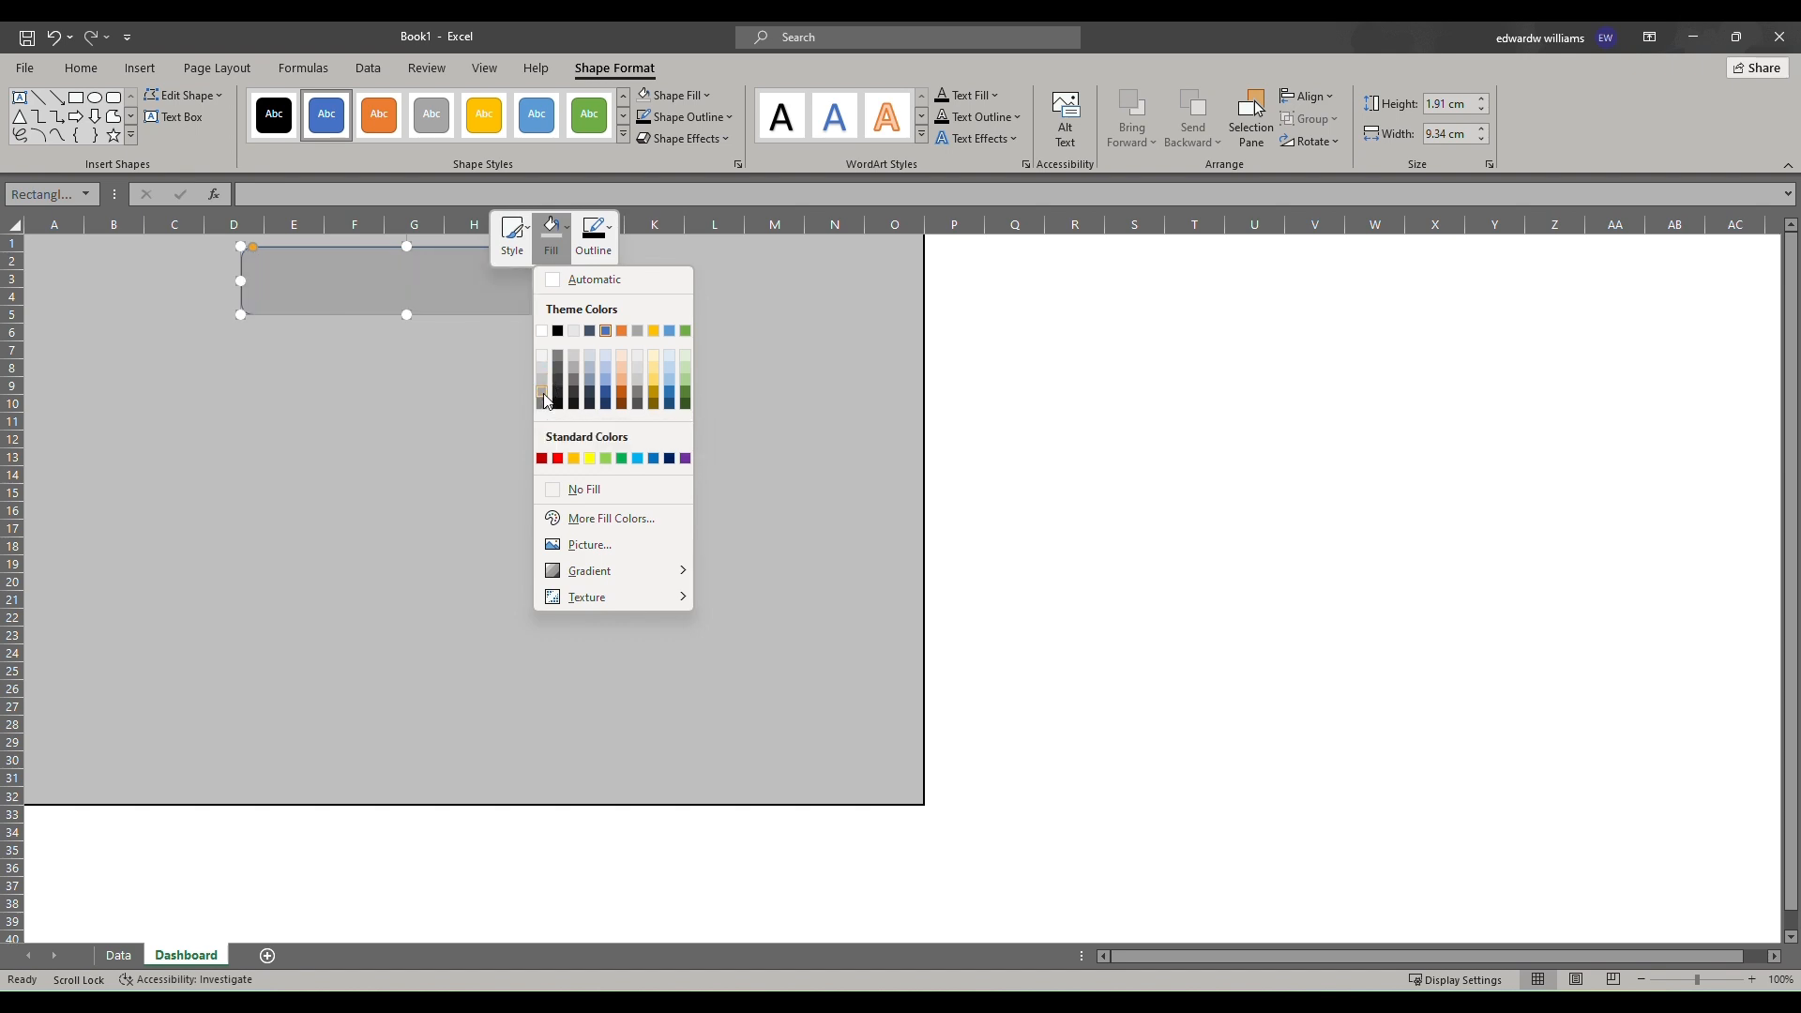
{"action": "left_click", "coordinate": [544, 402]}
{"action": "left_click", "coordinate": [594, 256]}
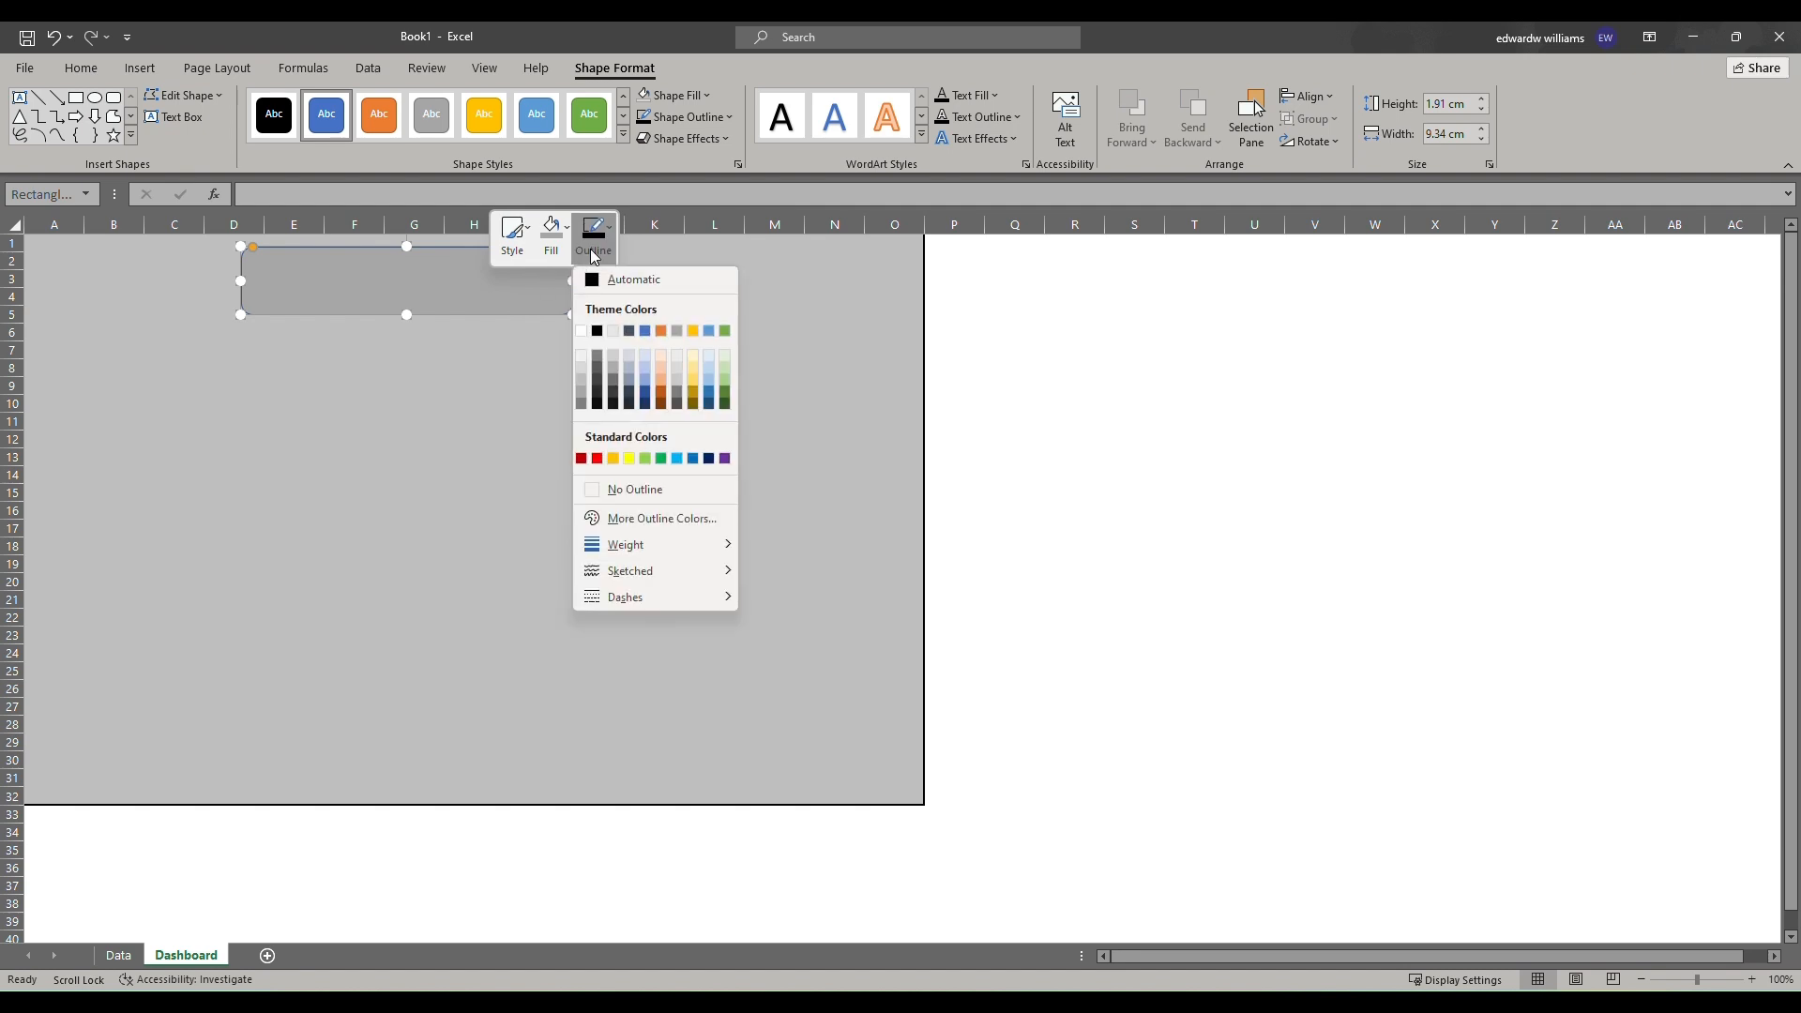
{"action": "left_click", "coordinate": [598, 332]}
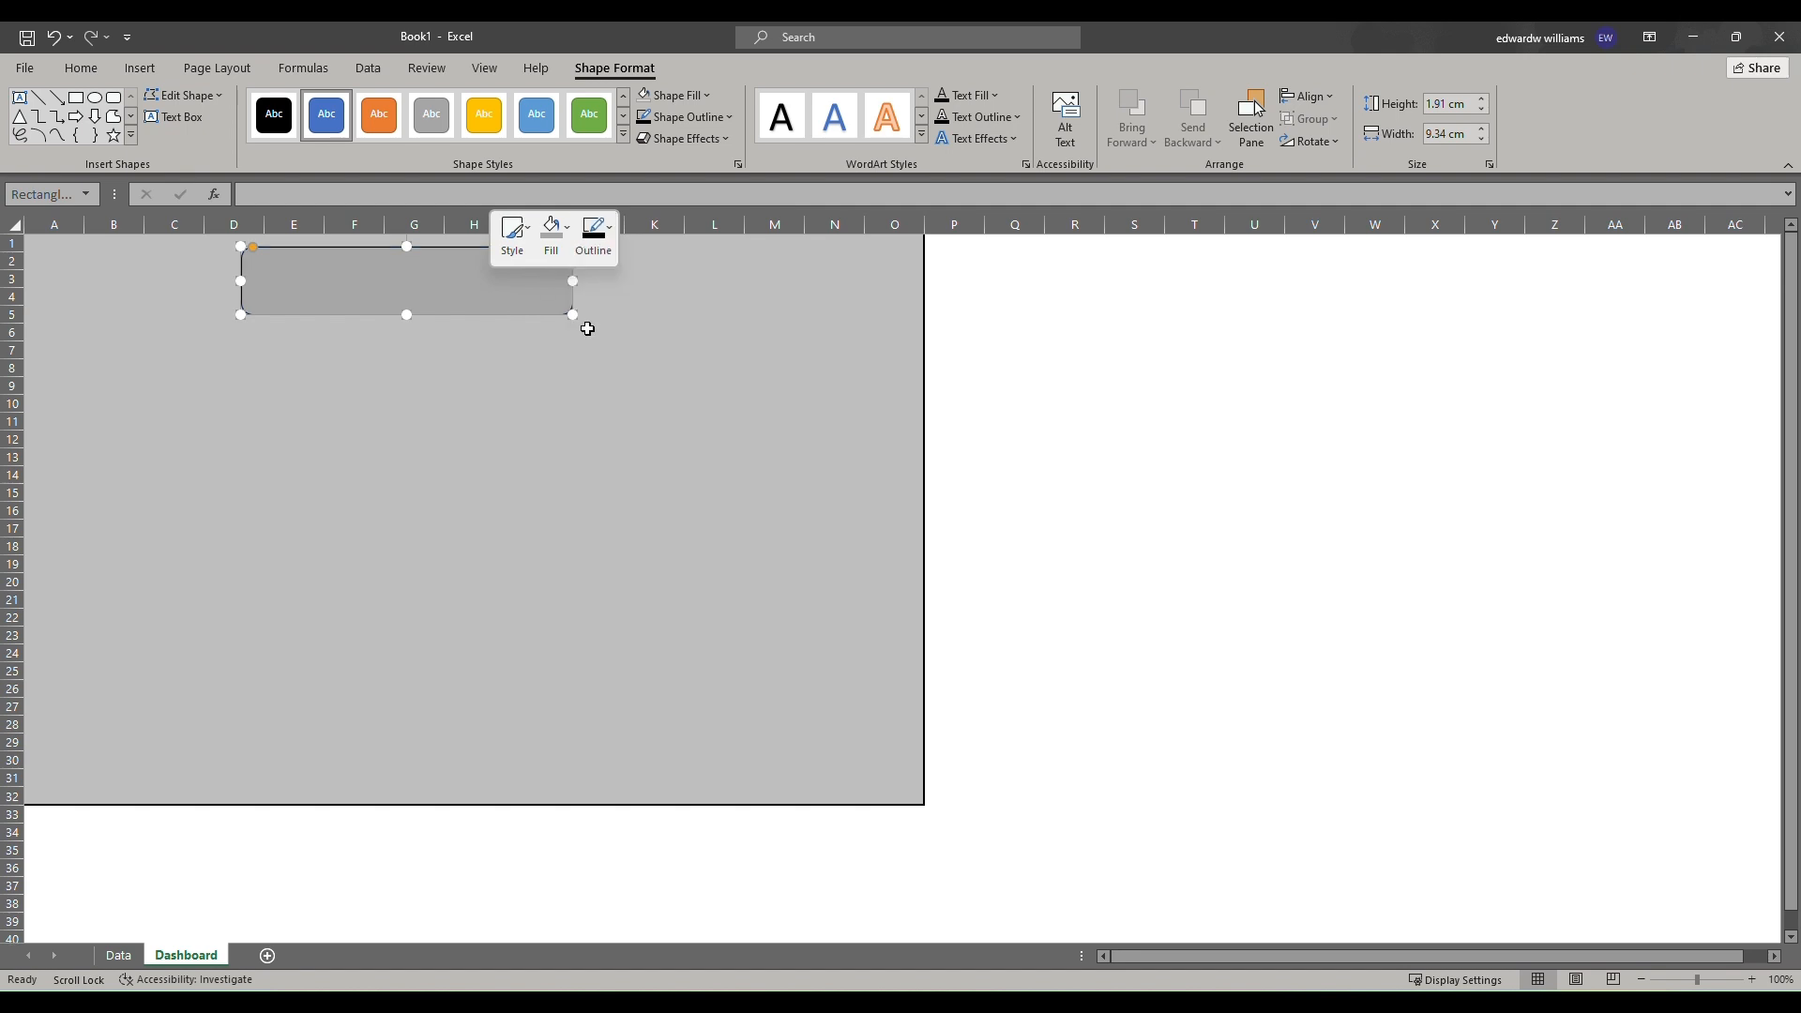
Nudge the title rectangle slightly right and apply an outer offset shadow to it.
{"action": "left_click_drag", "start_coordinate": [463, 290], "coordinate": [479, 293]}
{"action": "left_click", "coordinate": [488, 366]}
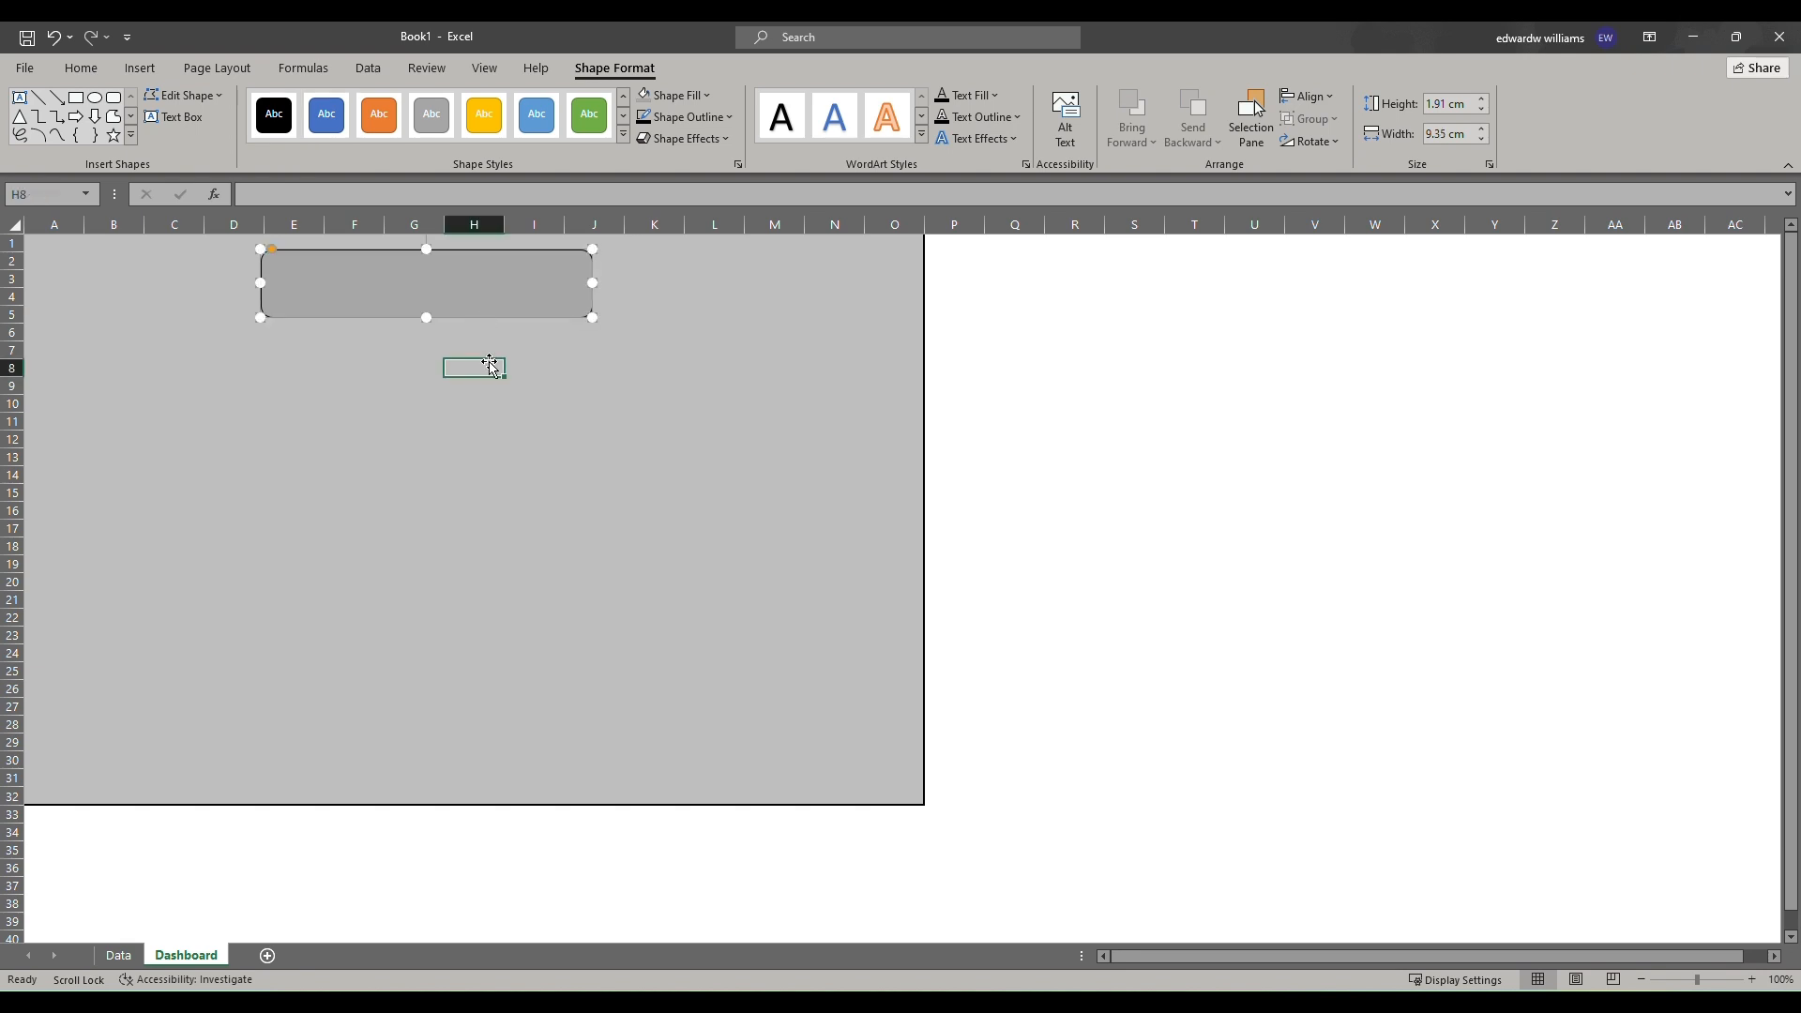
{"action": "left_click", "coordinate": [486, 284]}
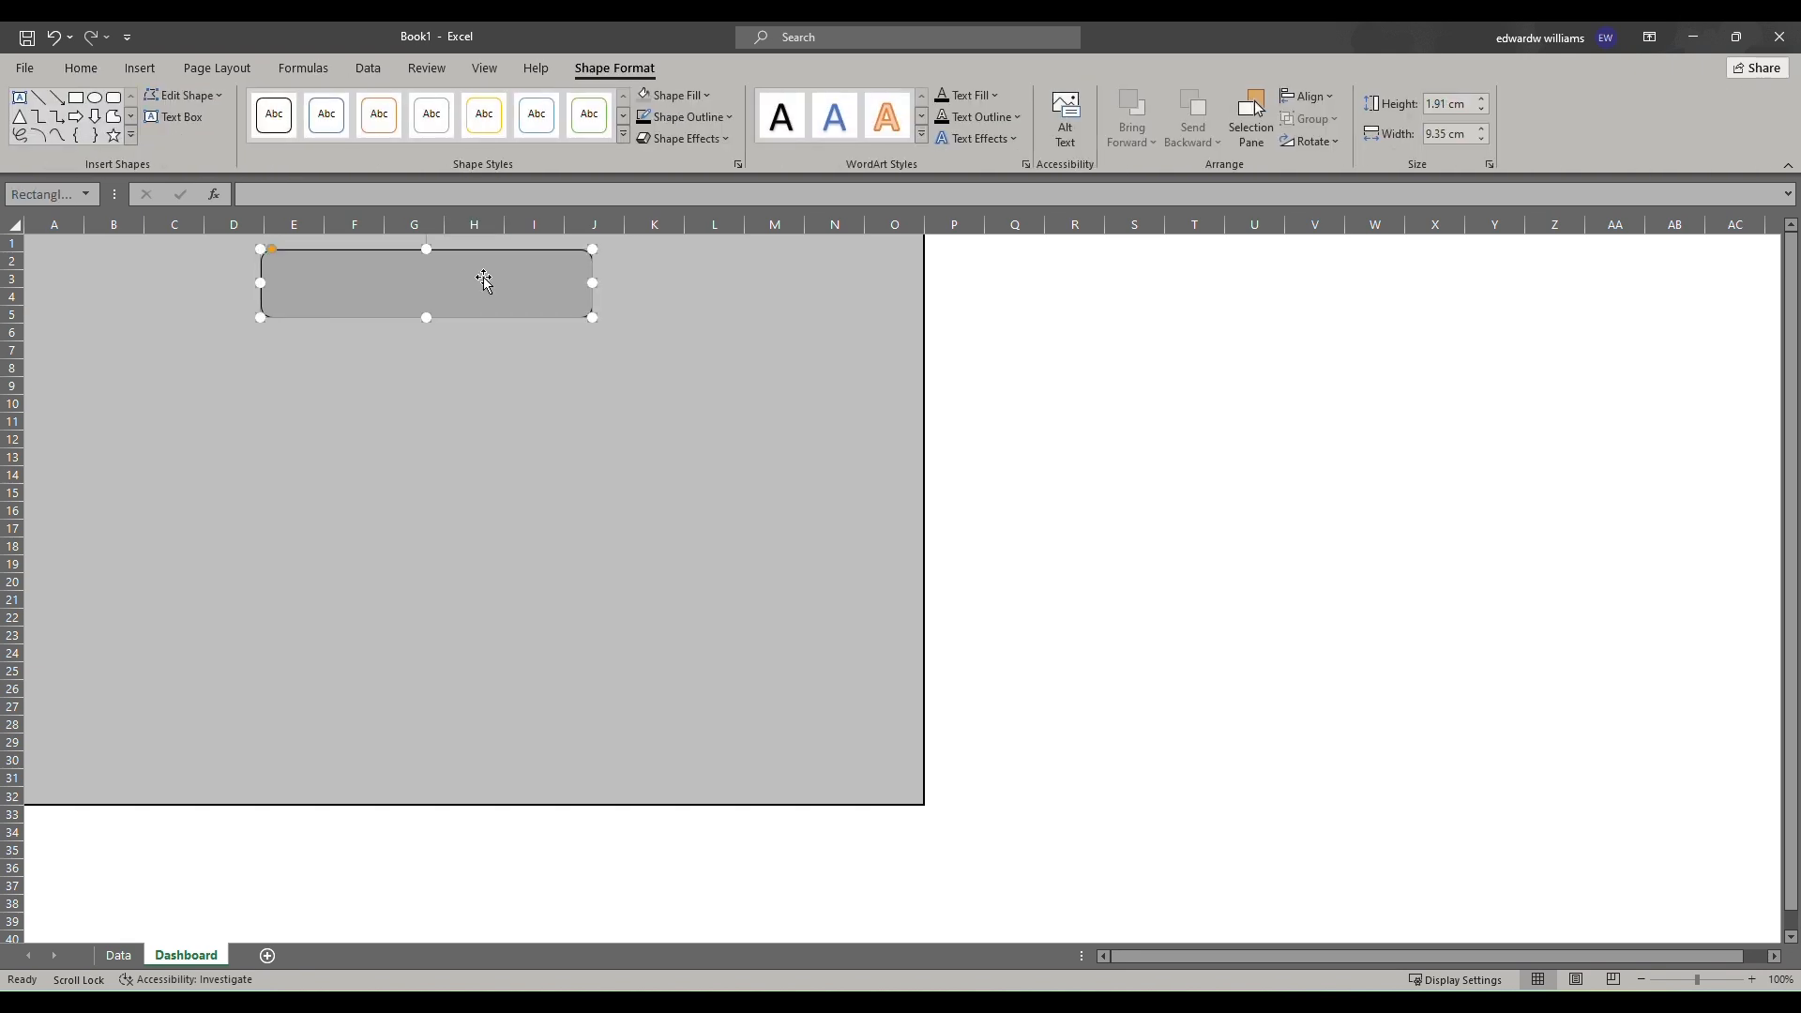
{"action": "left_click", "coordinate": [724, 136]}
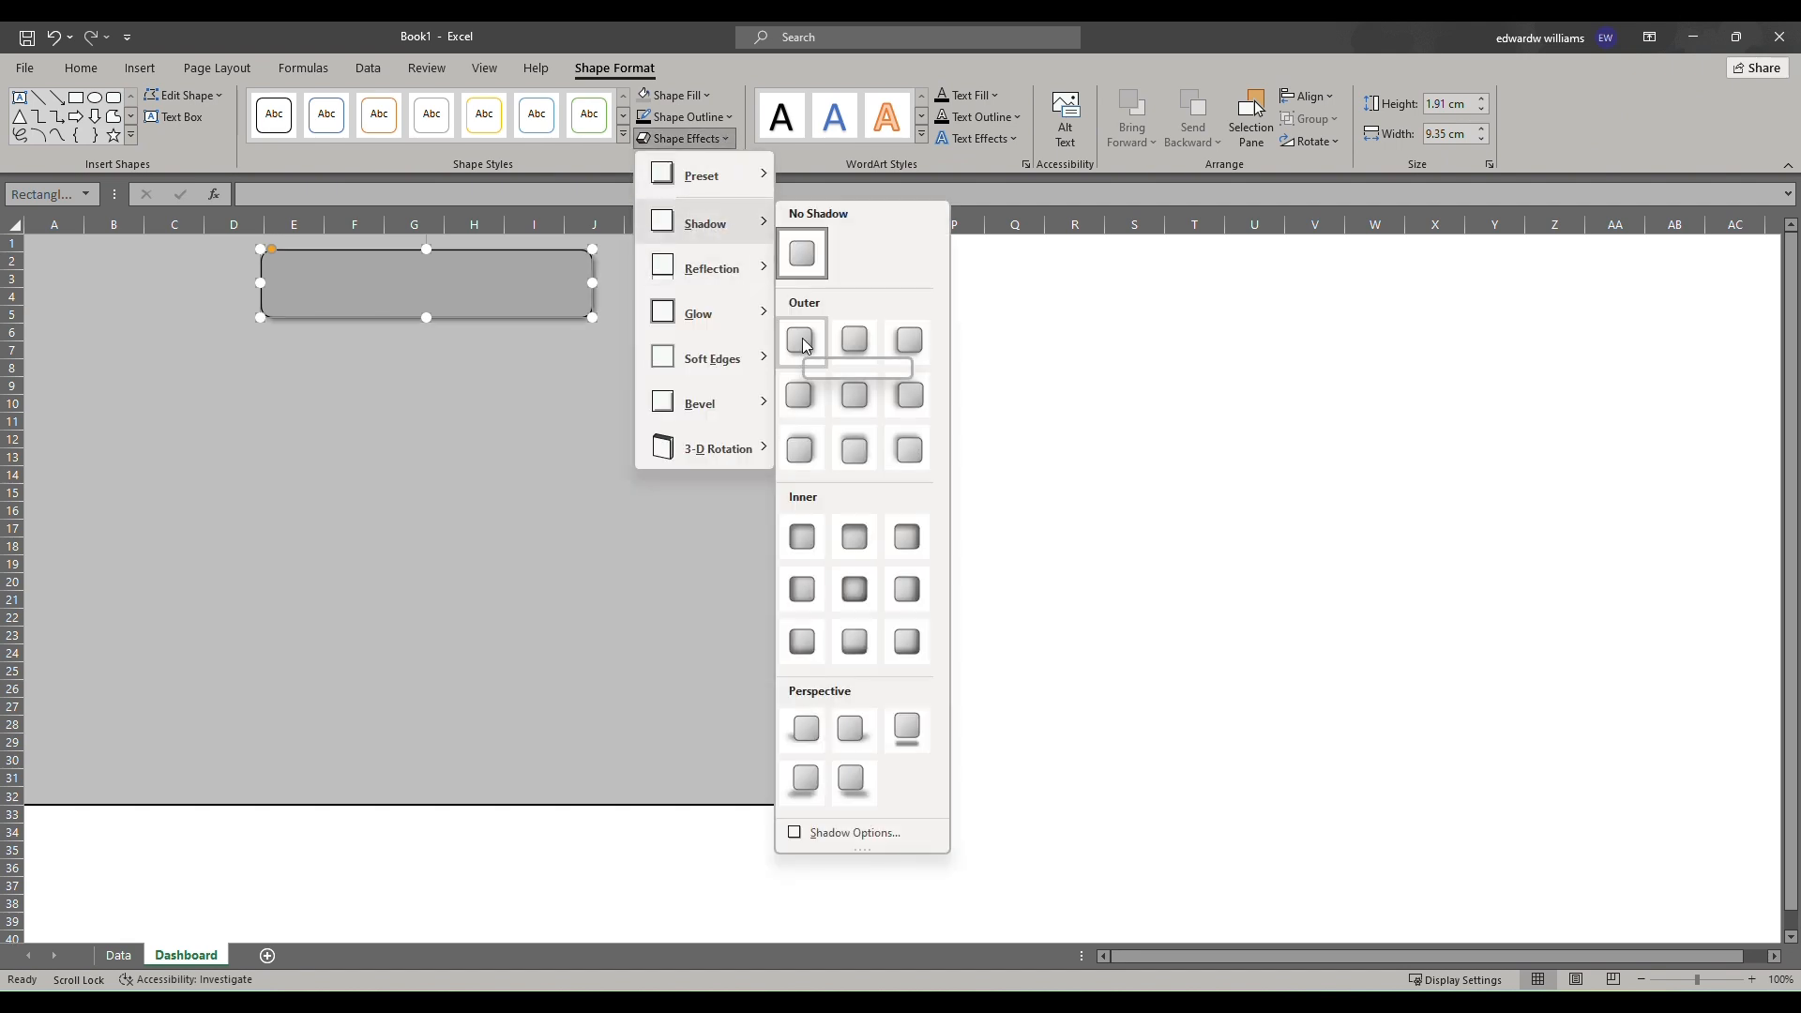
{"action": "left_click", "coordinate": [806, 345]}
{"action": "left_click", "coordinate": [494, 390]}
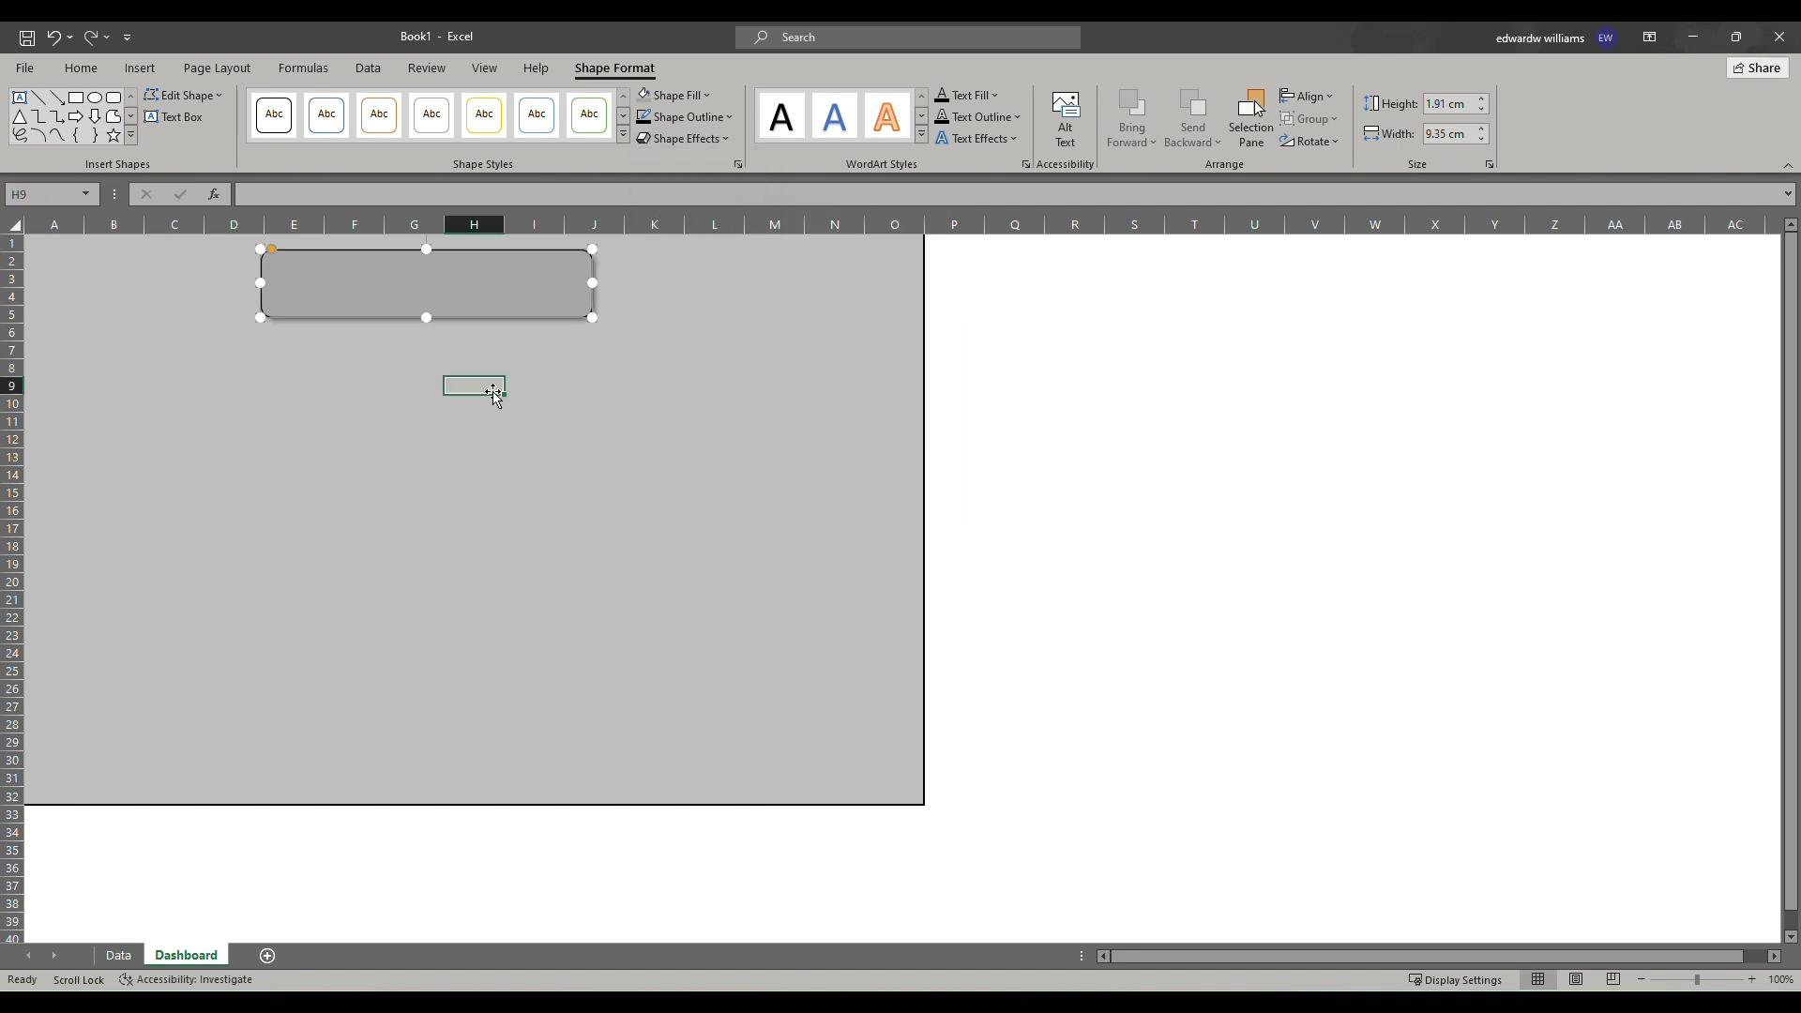
Move the title rectangle slightly down and to the right.
{"action": "left_click", "coordinate": [486, 278]}
{"action": "left_click_drag", "start_coordinate": [486, 279], "coordinate": [498, 320]}
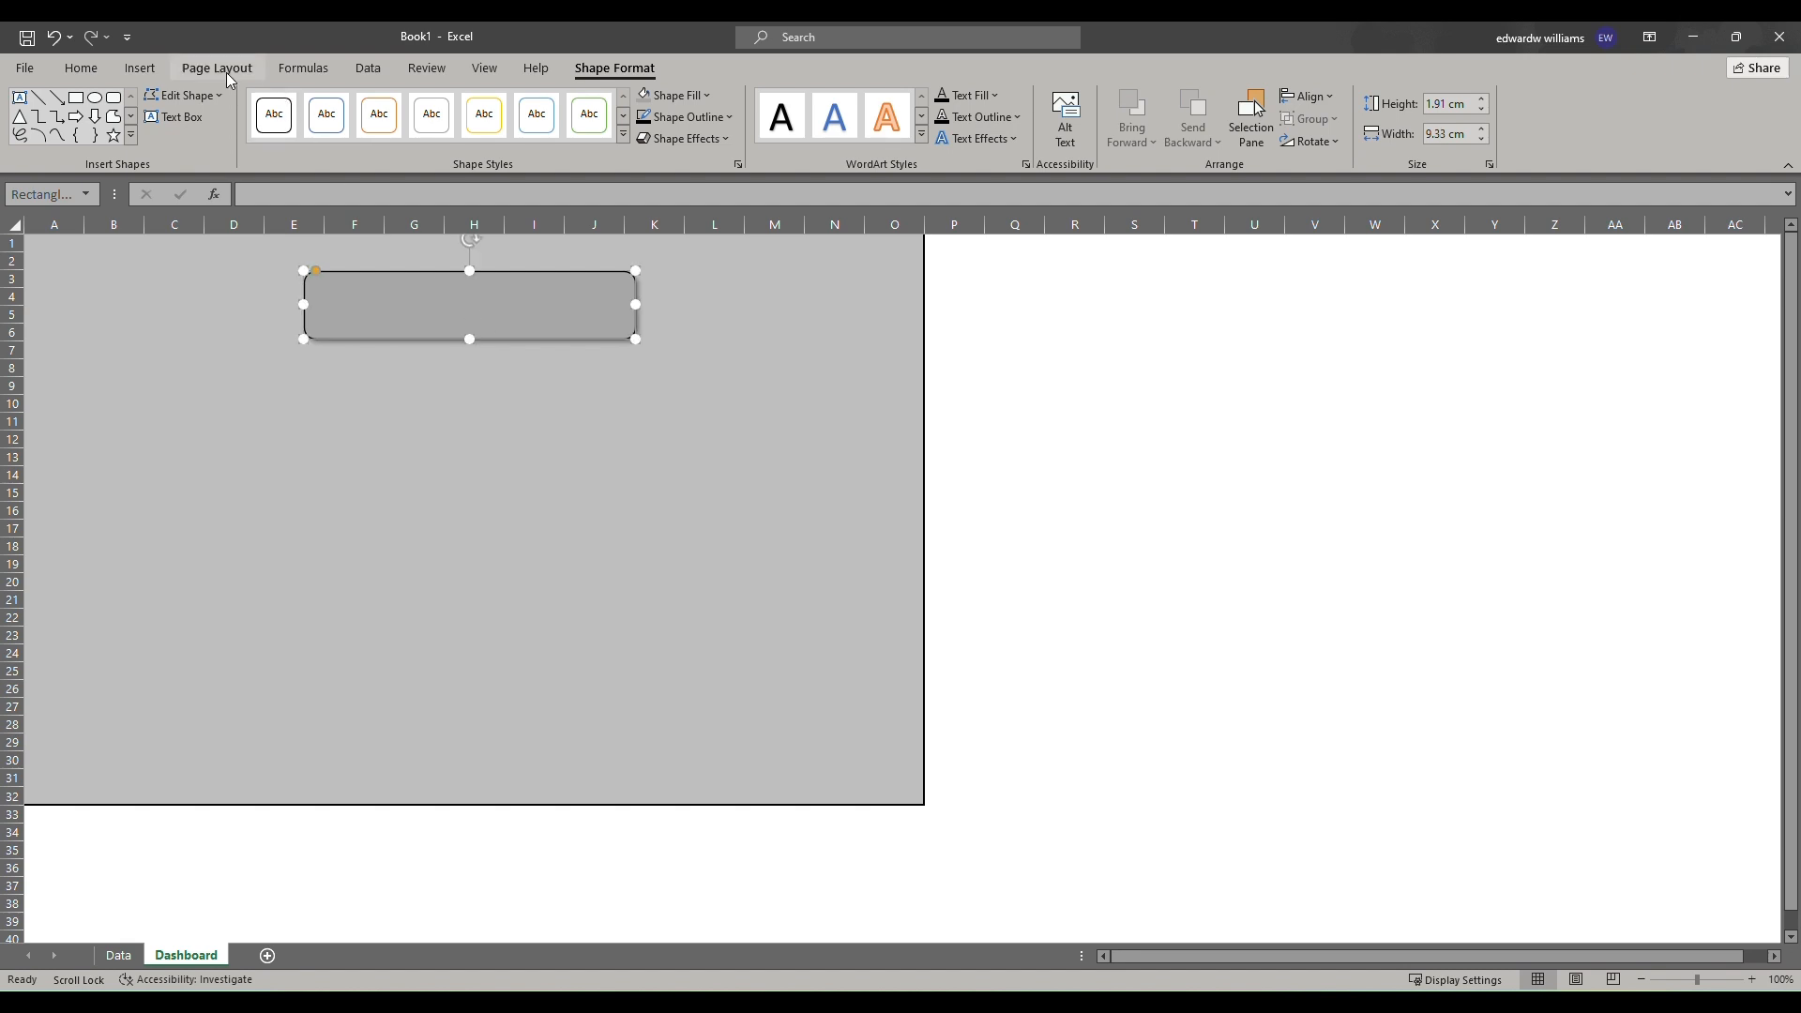
Draw a tall rounded rectangle about 4.1 cm wide and 8.8 cm tall along the left edge of the dashboard.
{"action": "left_click", "coordinate": [140, 68]}
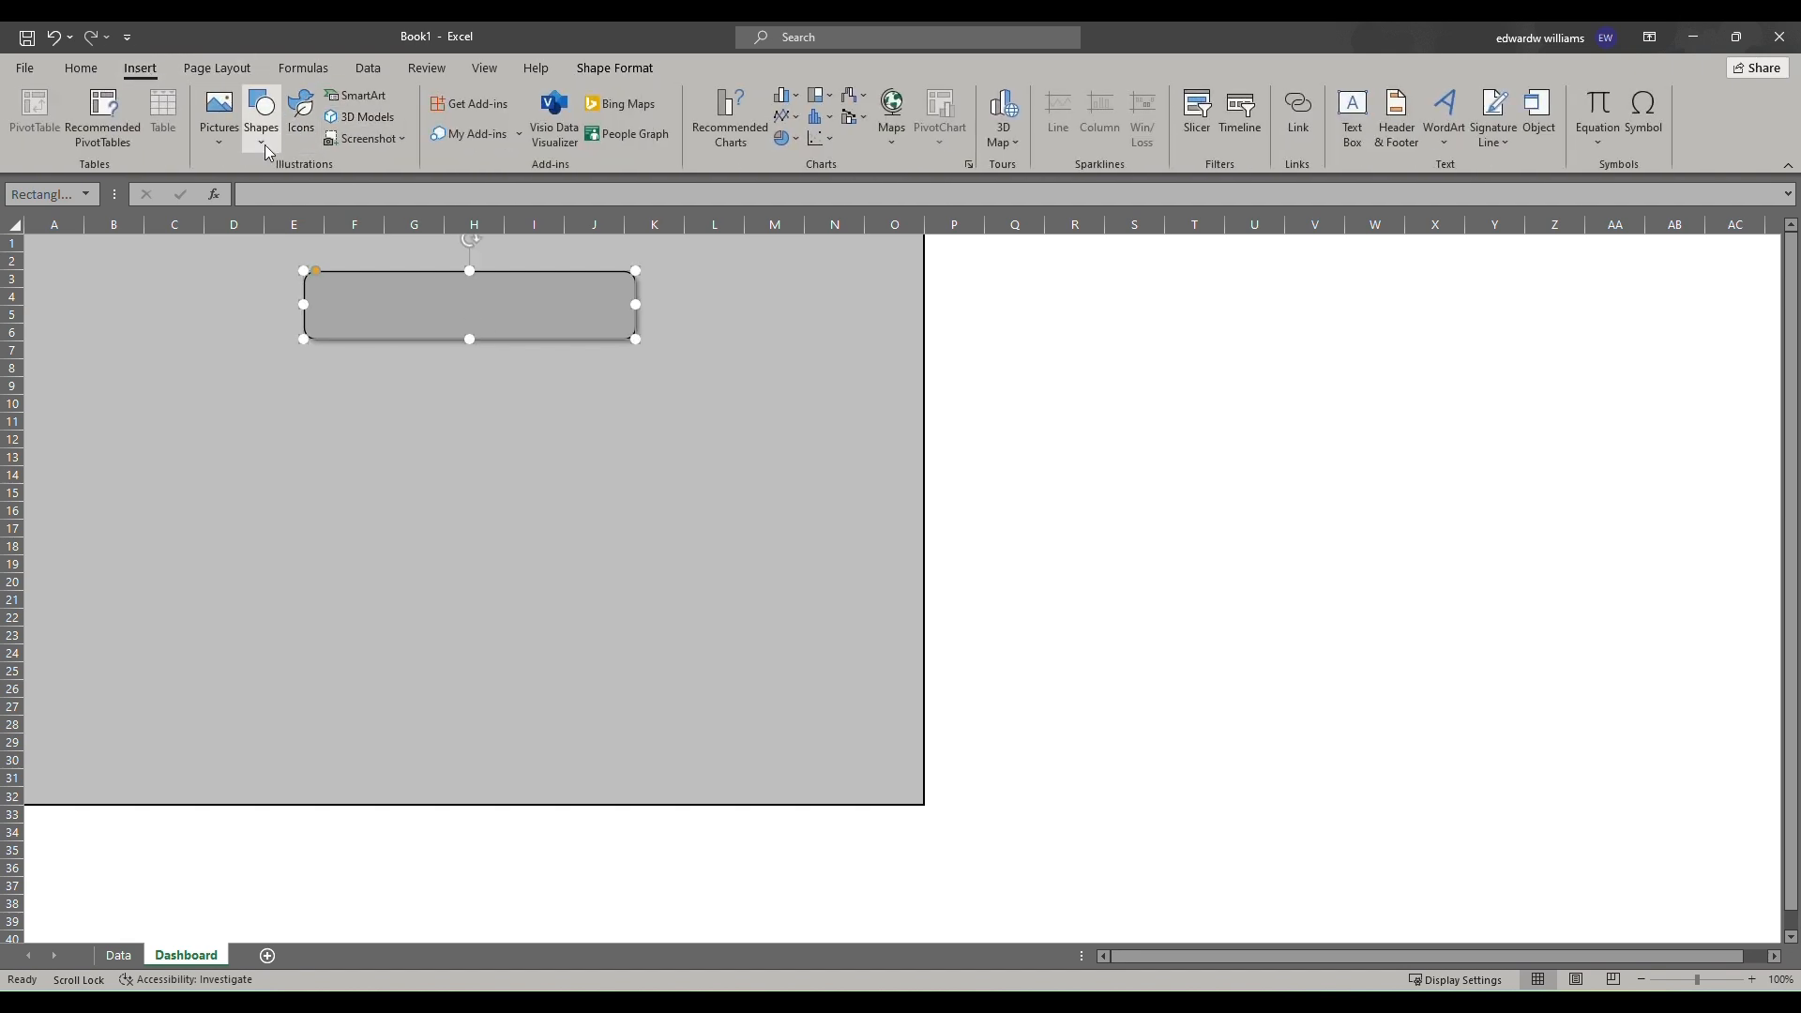
{"action": "left_click", "coordinate": [261, 111]}
{"action": "left_click", "coordinate": [345, 192]}
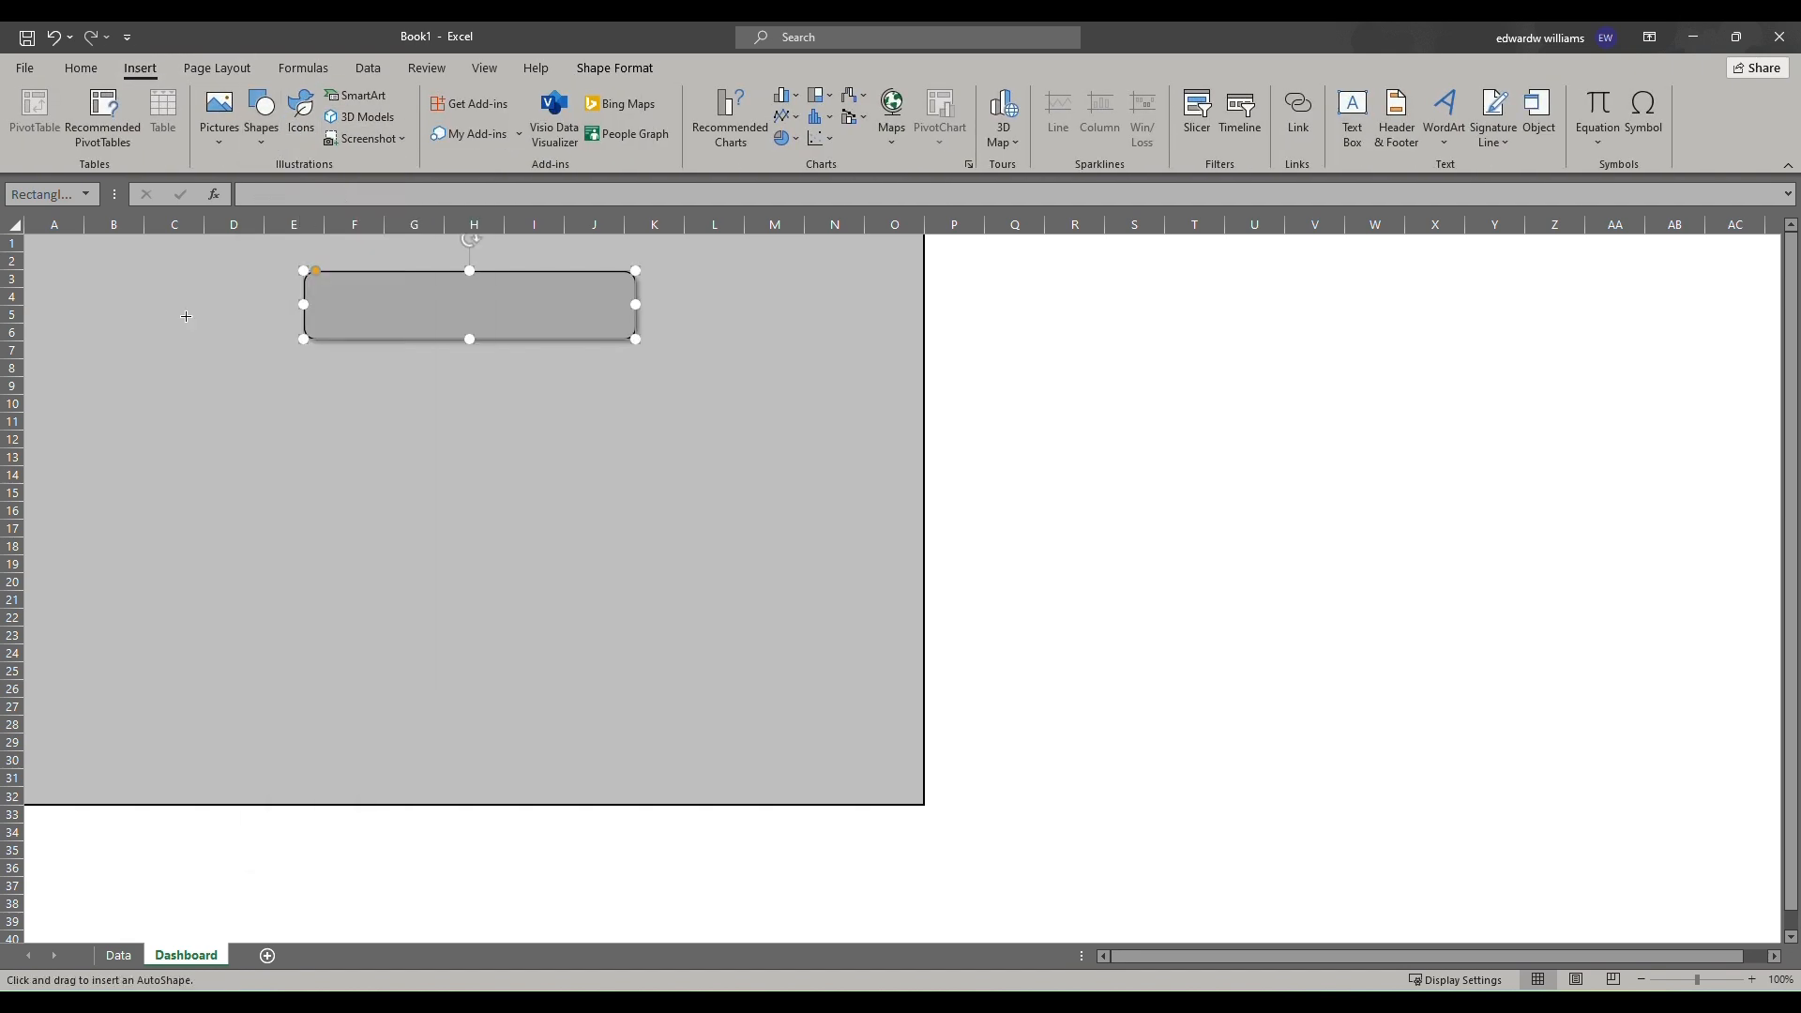
{"action": "left_click_drag", "start_coordinate": [44, 353], "coordinate": [184, 664]}
Fine-tune the positions of the left side panel and the title rectangle.
{"action": "mouse_move", "coordinate": [114, 535]}
{"action": "left_mouse_down"}
{"action": "mouse_move", "coordinate": [111, 571]}
{"action": "mouse_move", "coordinate": [111, 552]}
{"action": "left_mouse_up"}
{"action": "left_click_drag", "start_coordinate": [402, 318], "coordinate": [385, 303]}
{"action": "left_click_drag", "start_coordinate": [100, 507], "coordinate": [100, 491]}
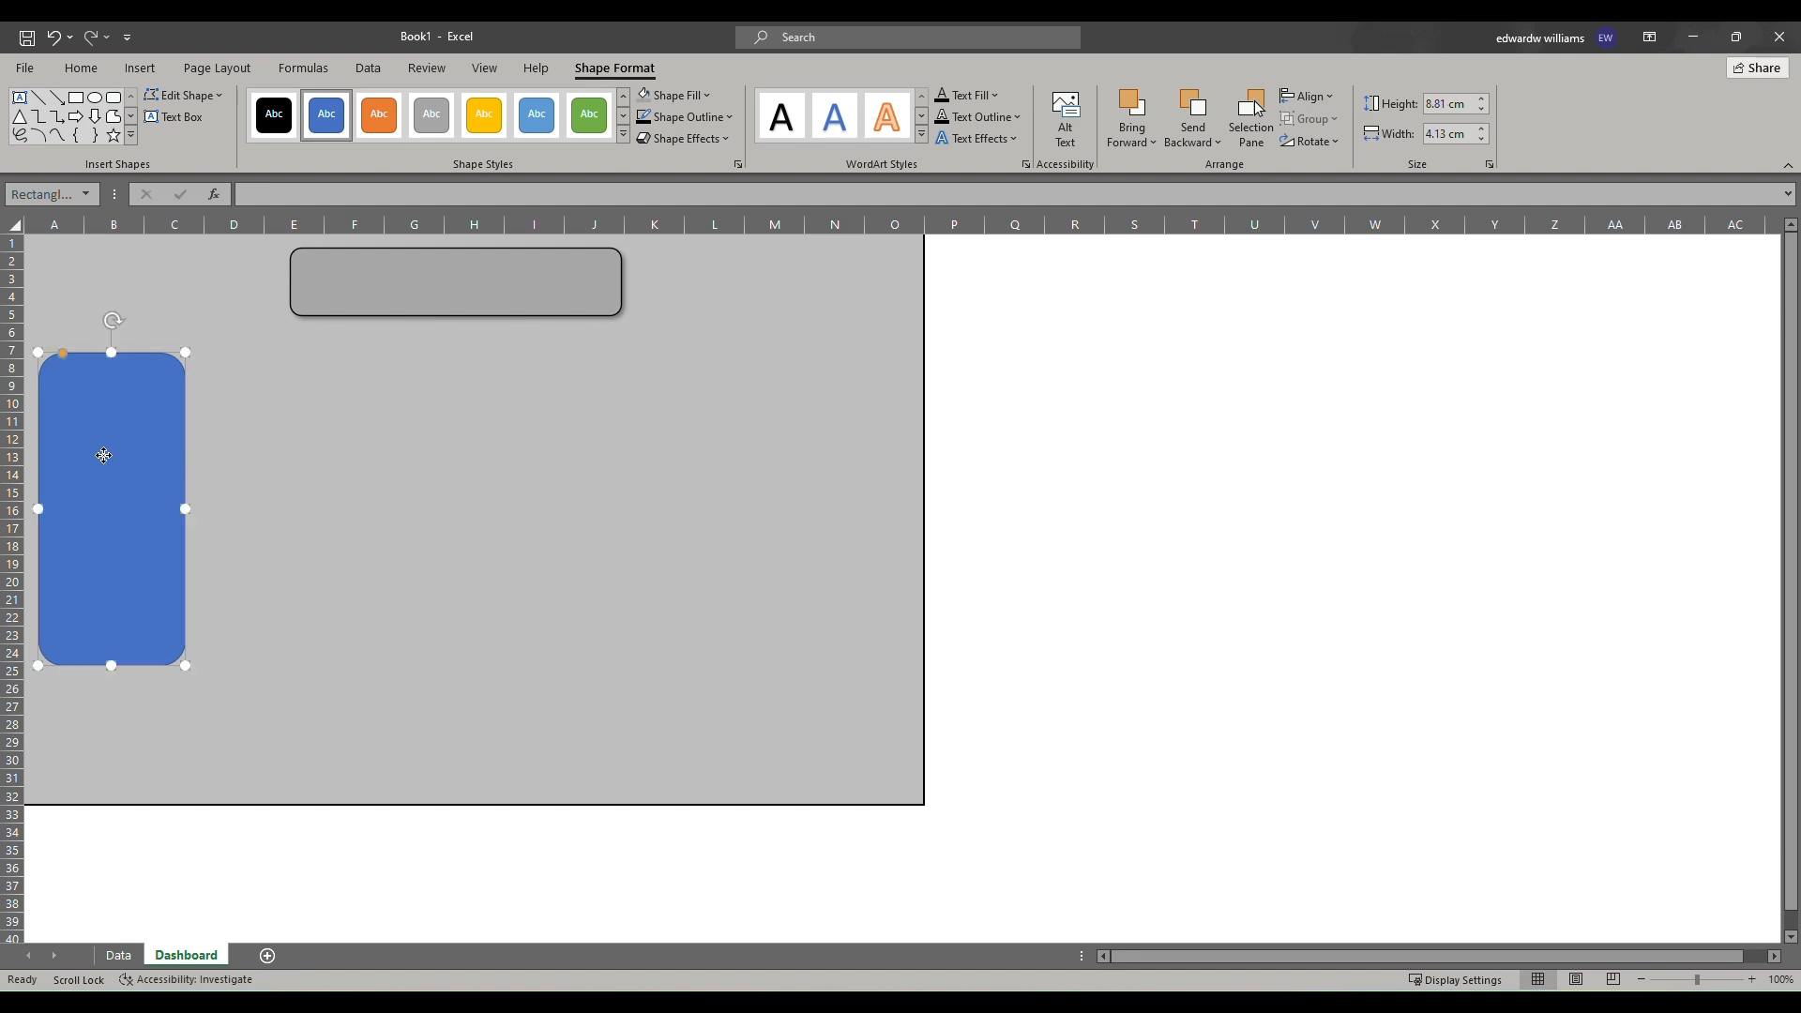
Give the side panel a dark gray fill and a black outline.
{"action": "right_click", "coordinate": [103, 455]}
{"action": "left_click", "coordinate": [167, 401]}
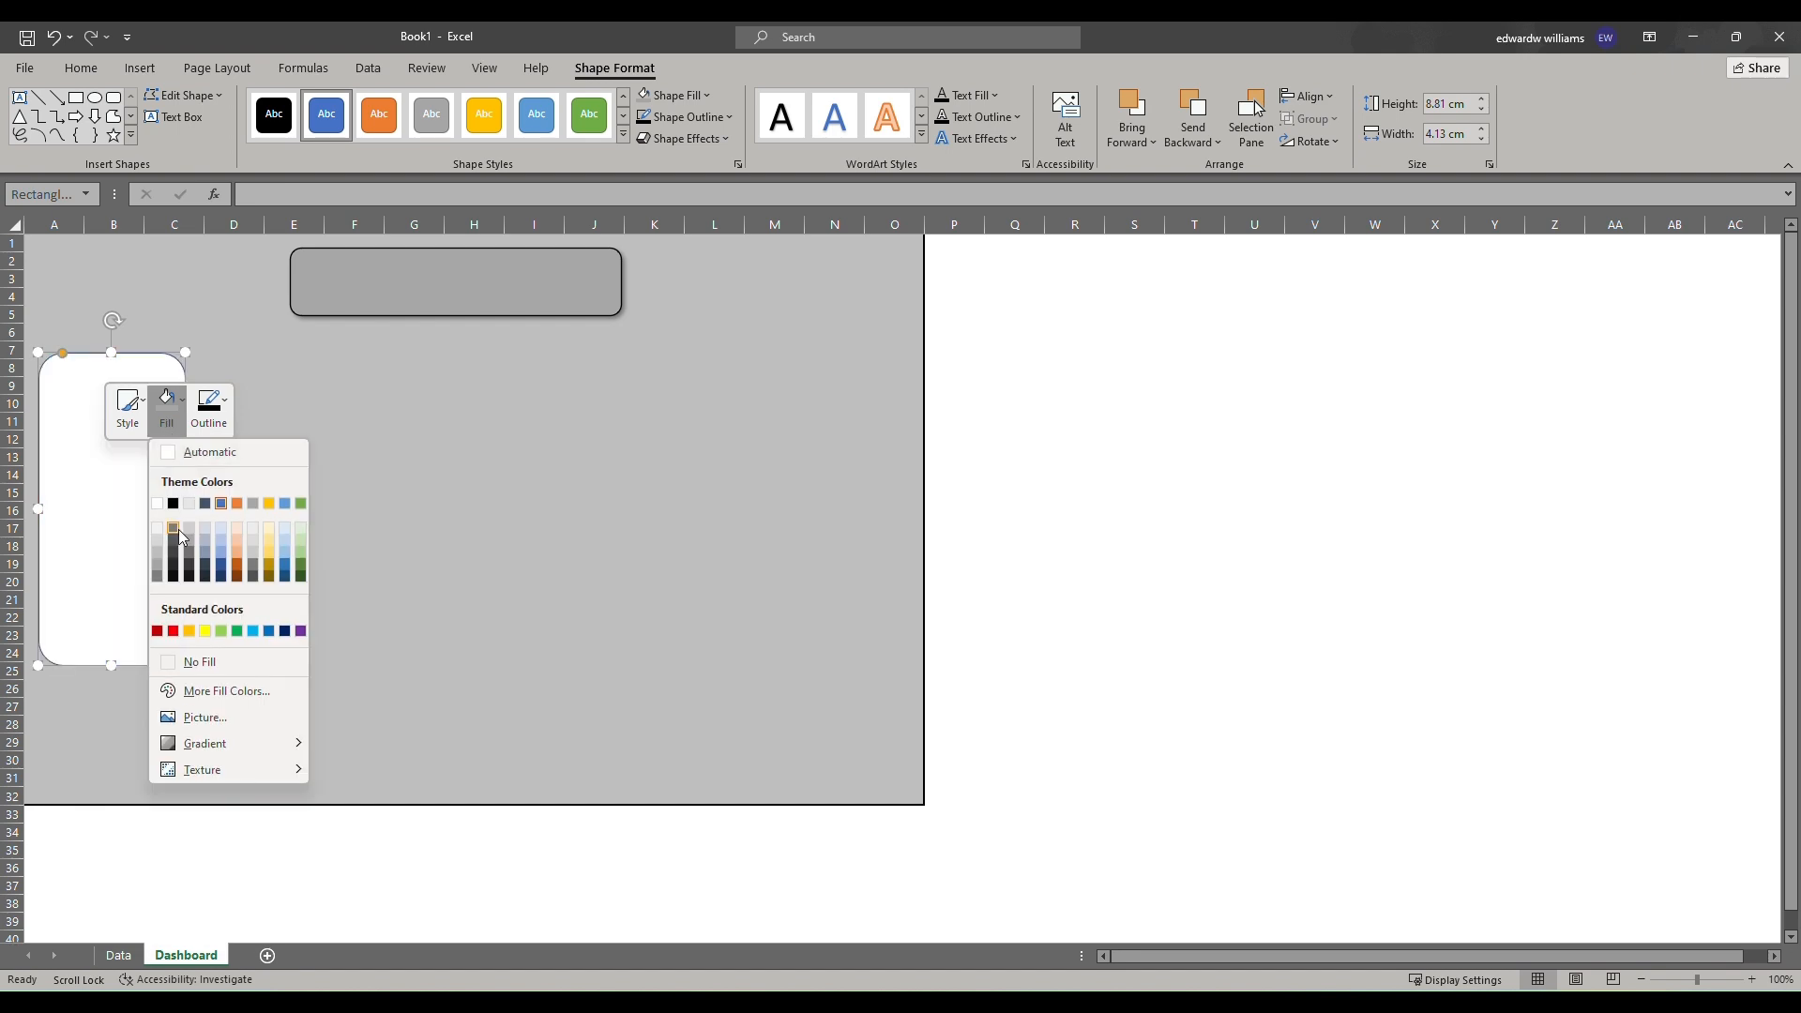
{"action": "left_click", "coordinate": [158, 576]}
{"action": "left_click", "coordinate": [208, 405]}
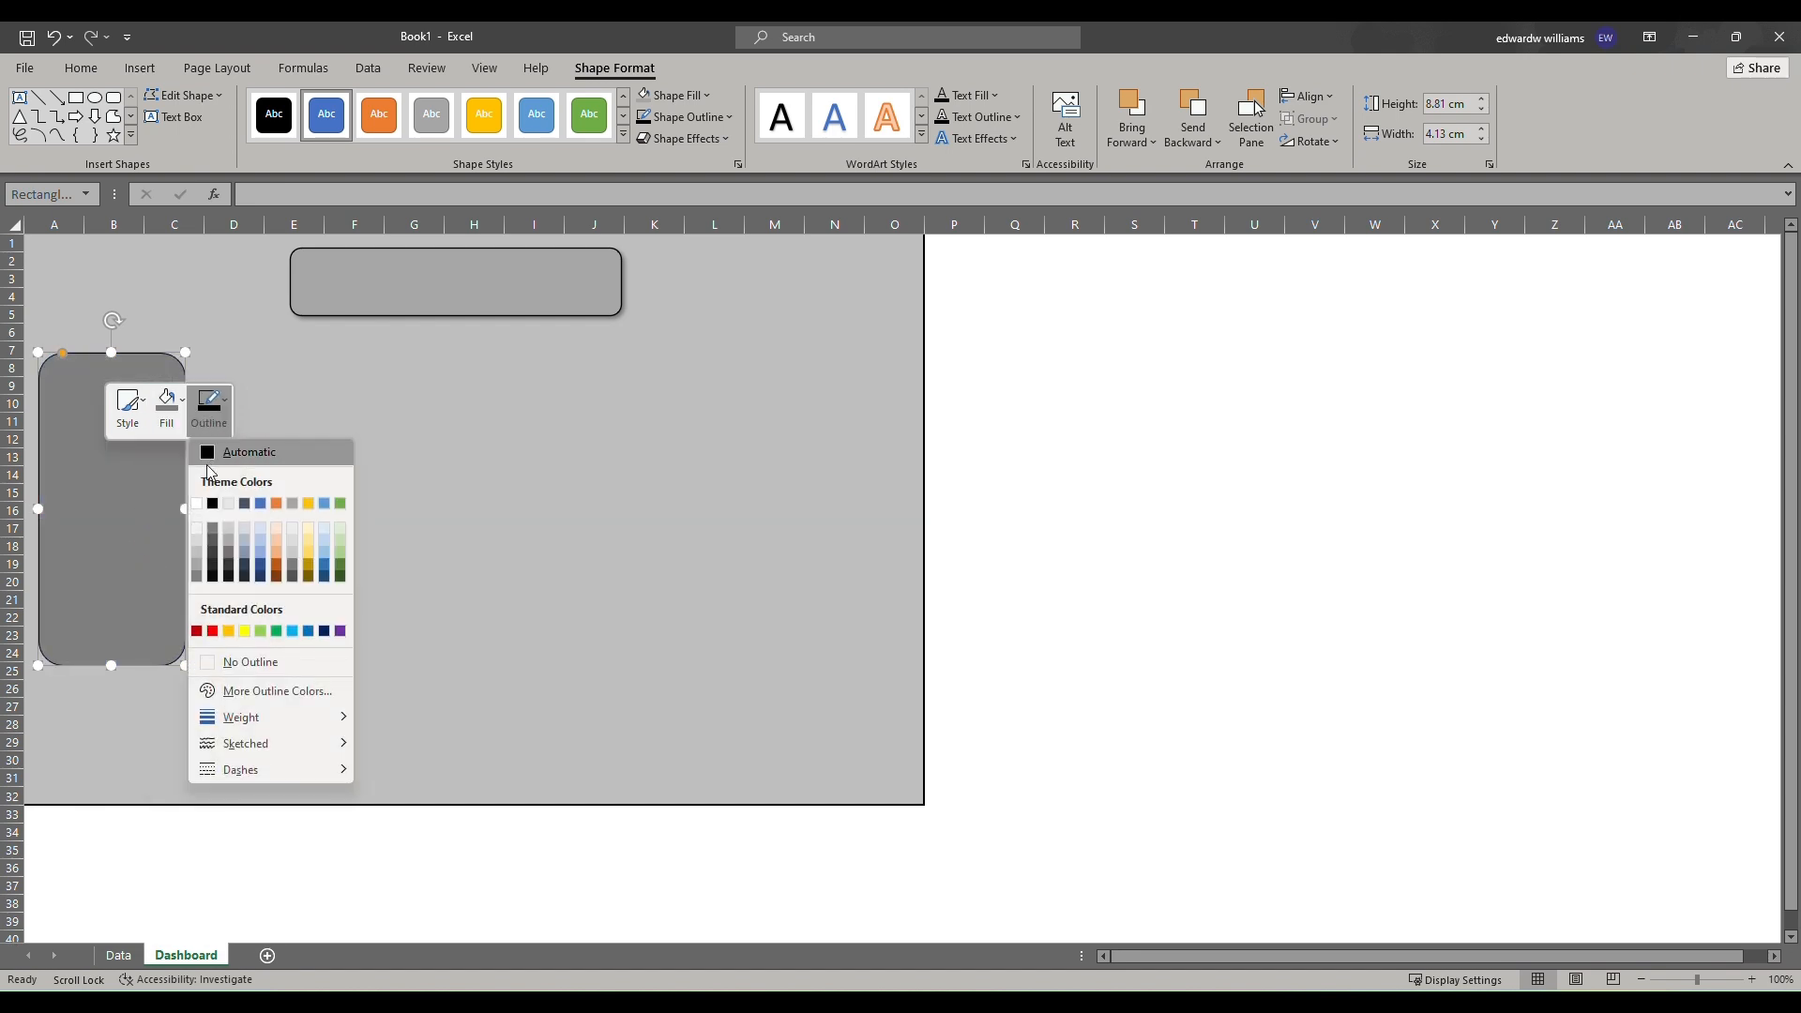
{"action": "left_click", "coordinate": [215, 505]}
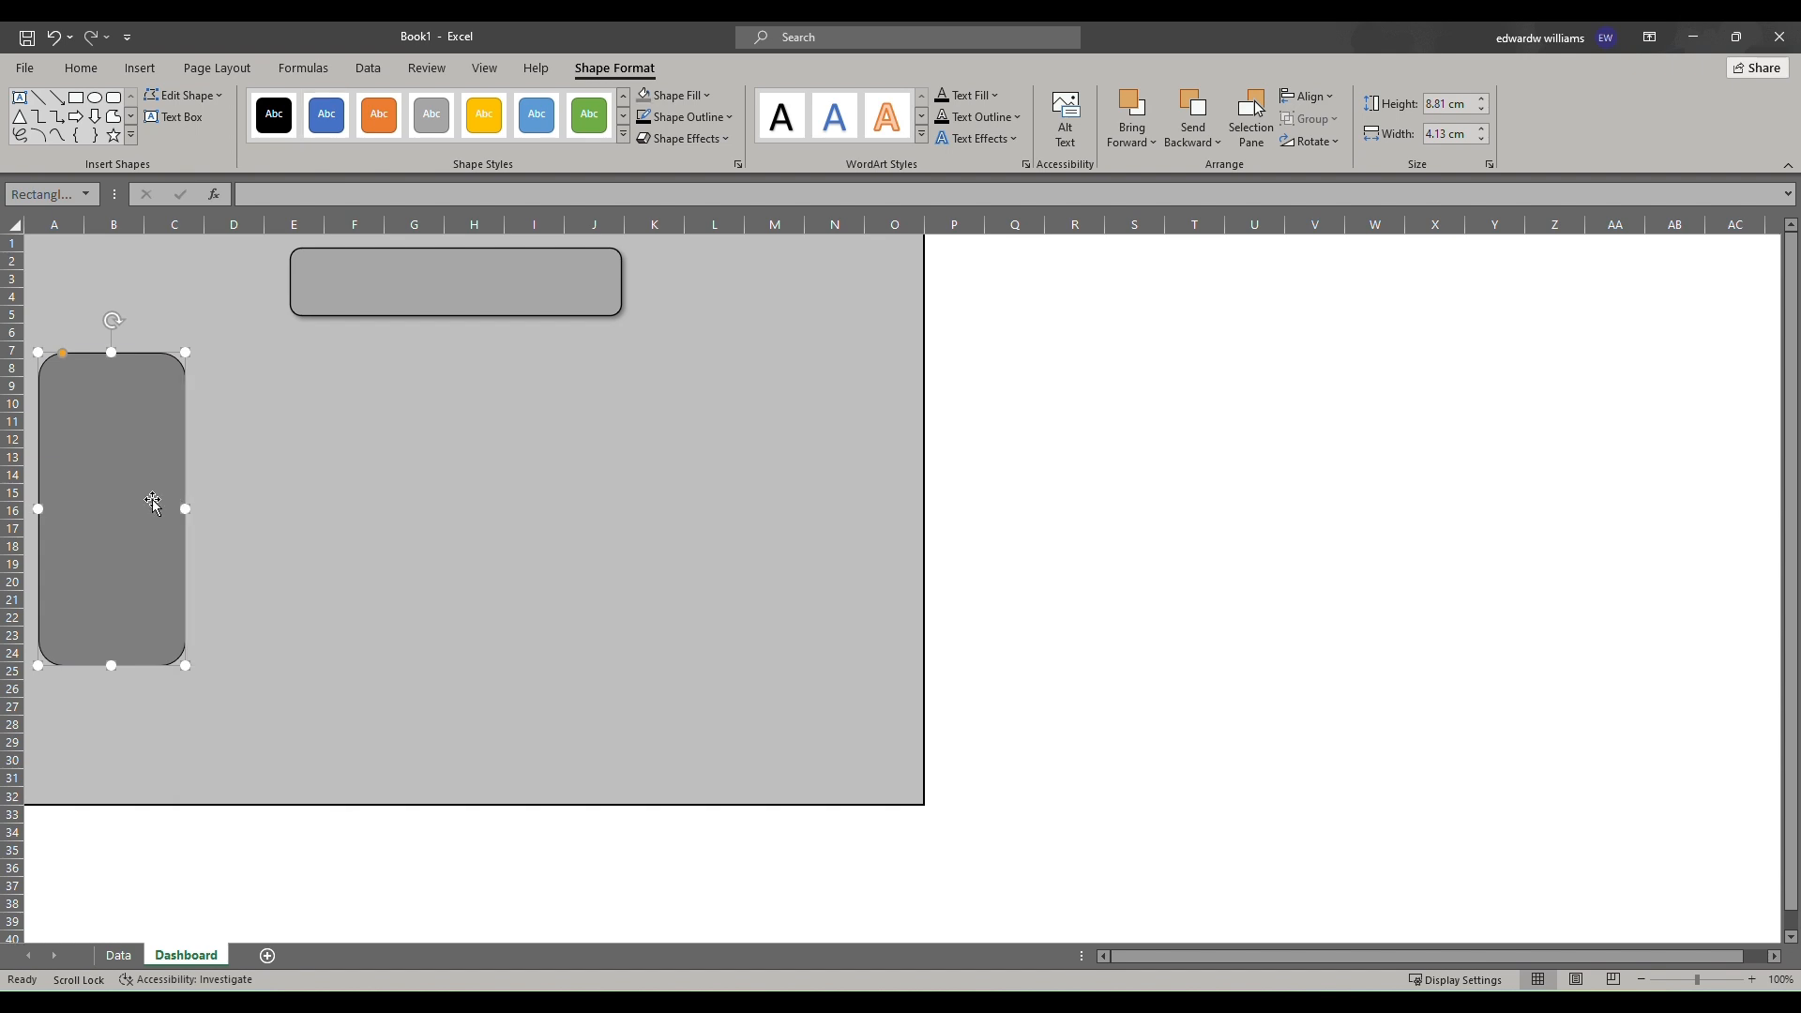
Apply an outer offset shadow to the side panel.
{"action": "left_click", "coordinate": [686, 138]}
{"action": "mouse_move", "coordinate": [690, 221]}
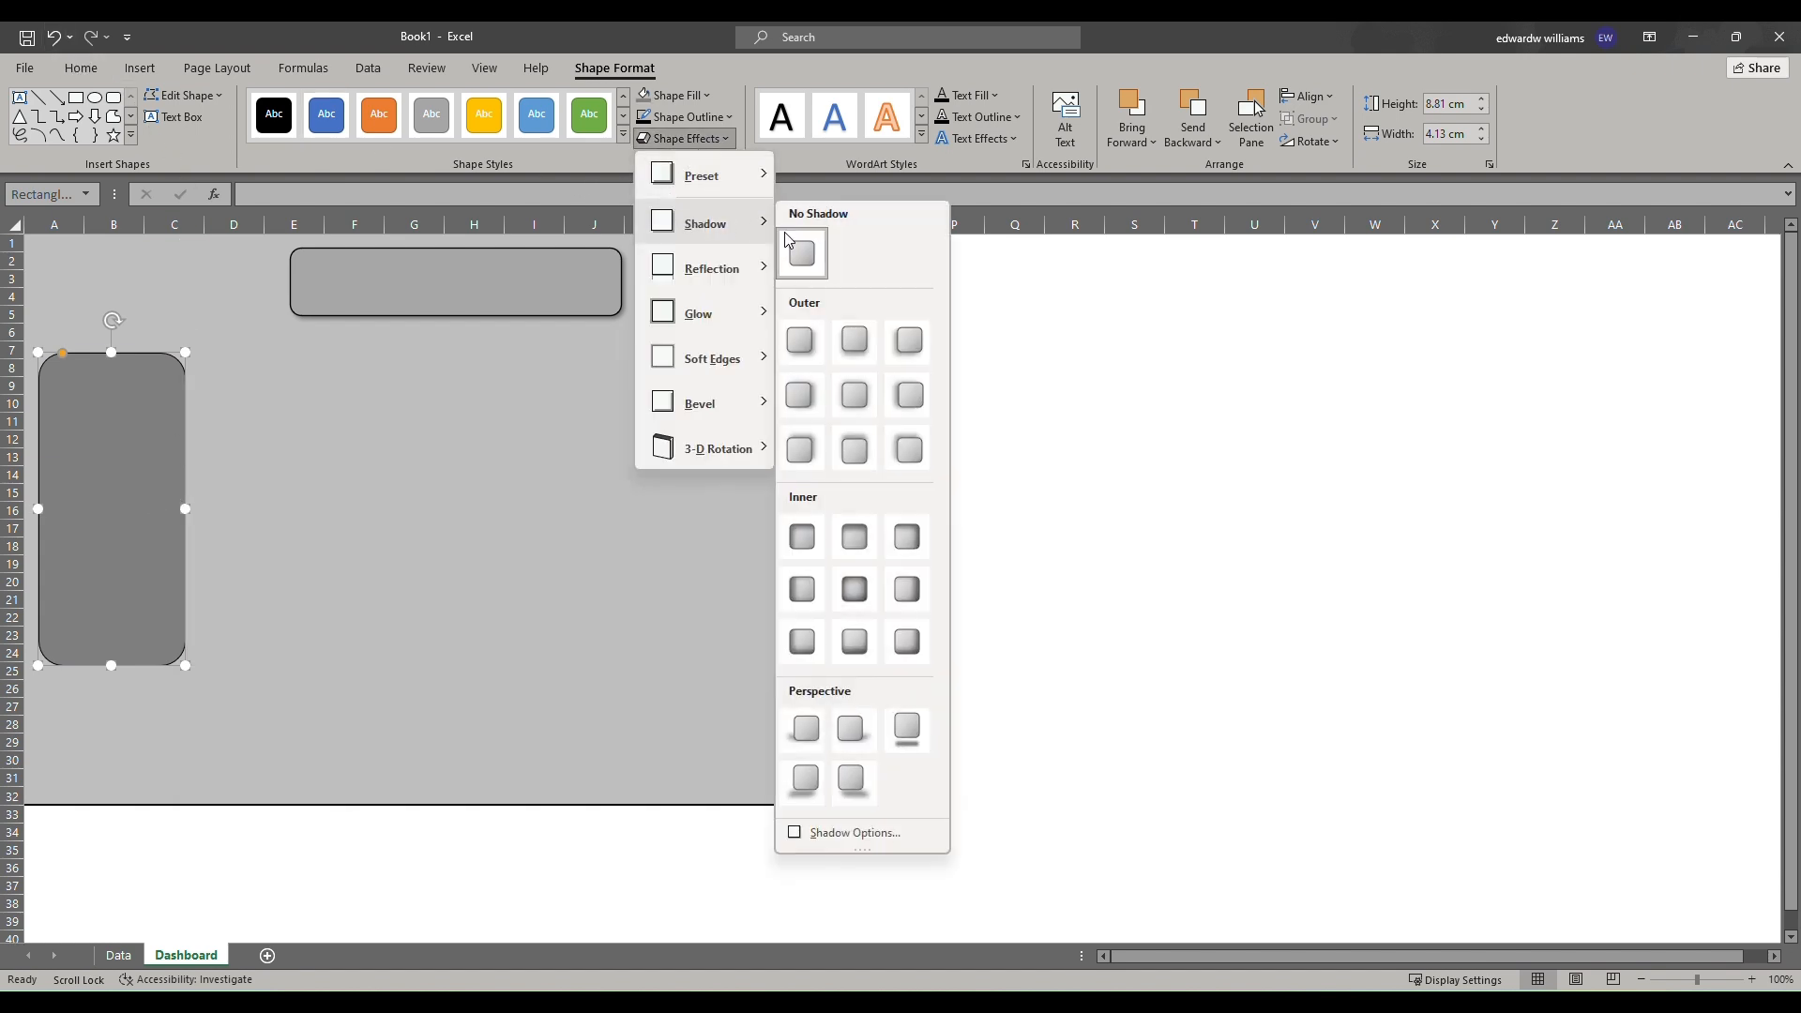
{"action": "left_click", "coordinate": [804, 360]}
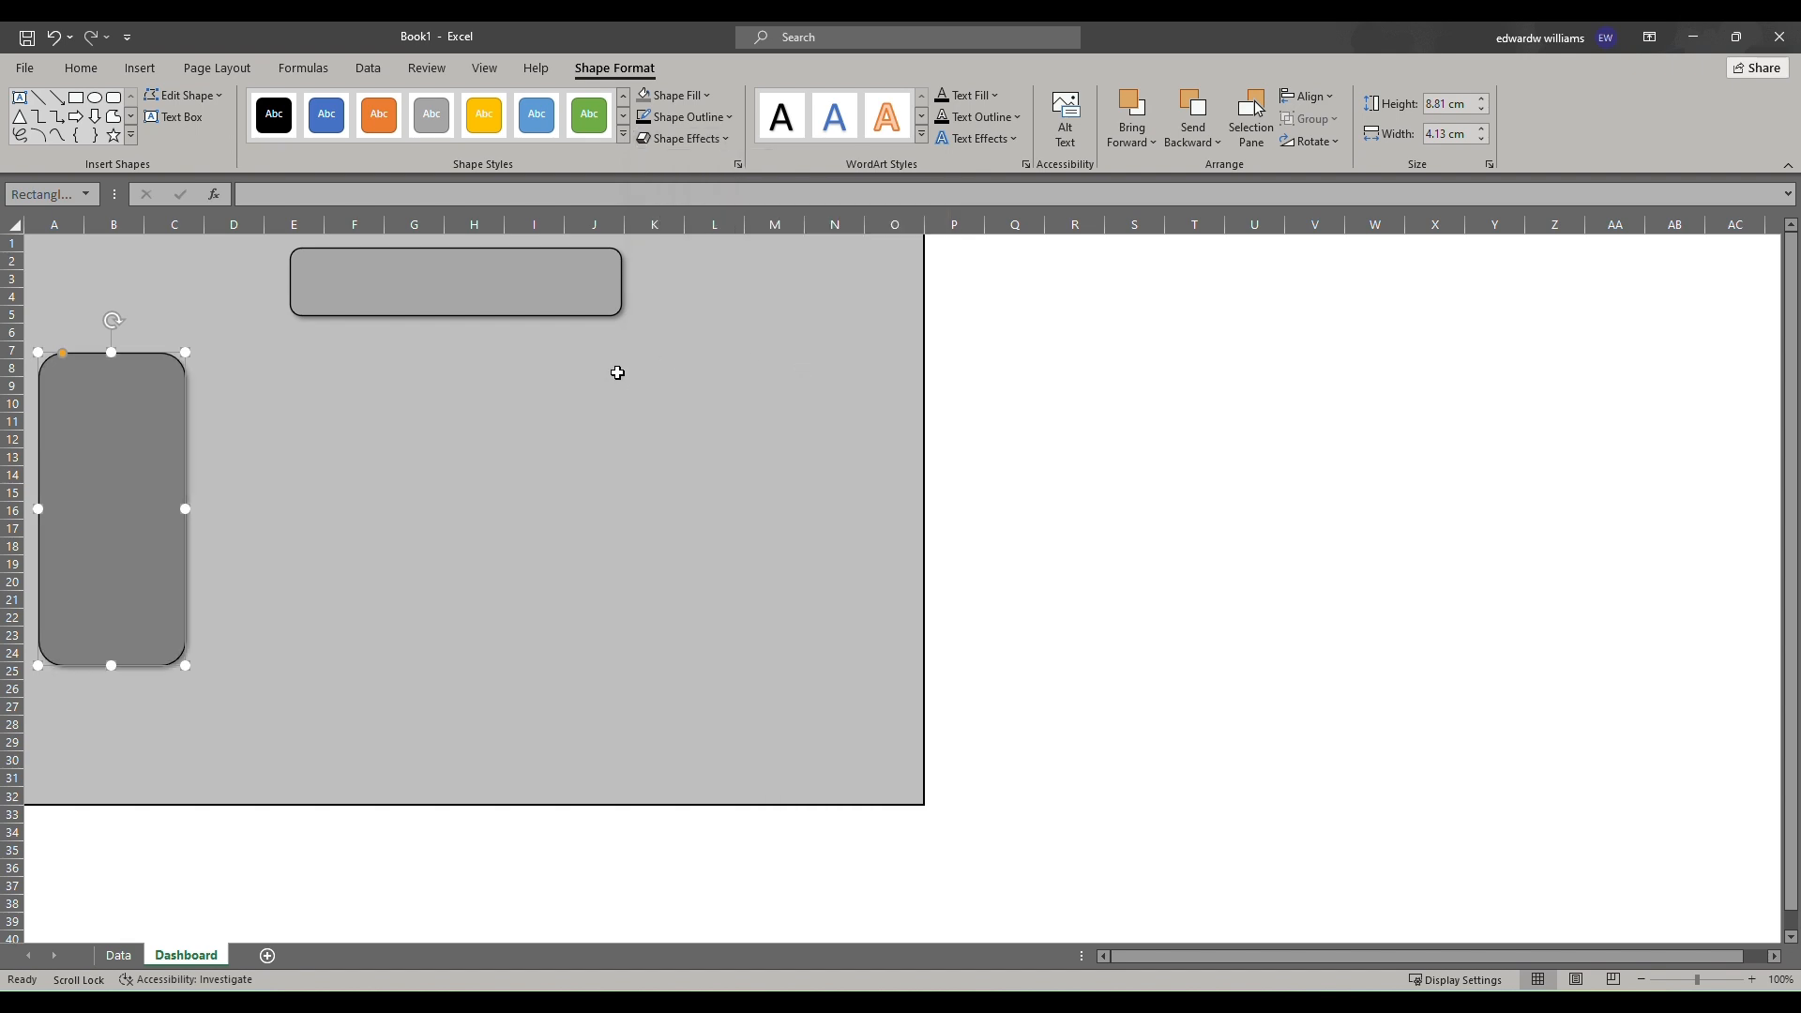
{"action": "left_click", "coordinate": [277, 440]}
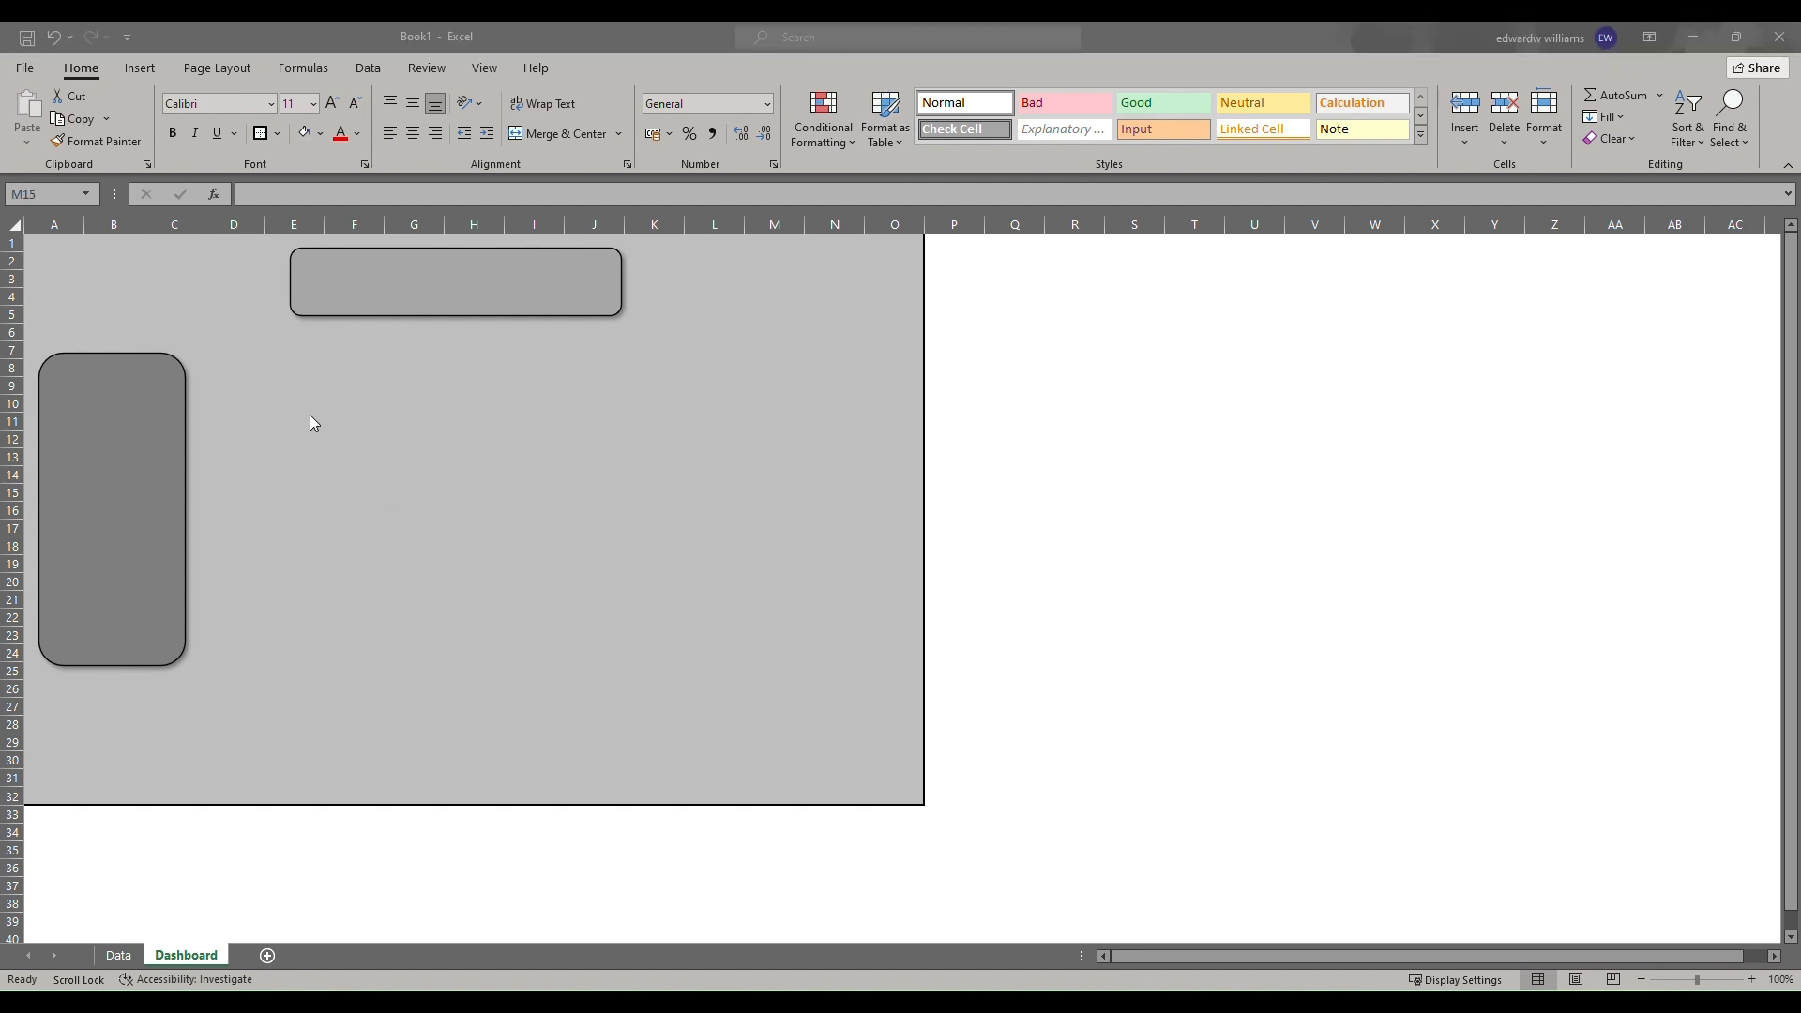
Change the side panel's fill to a lighter gray.
{"action": "left_click", "coordinate": [104, 424]}
{"action": "right_click", "coordinate": [109, 418]}
{"action": "left_click", "coordinate": [170, 367]}
{"action": "left_click", "coordinate": [160, 523]}
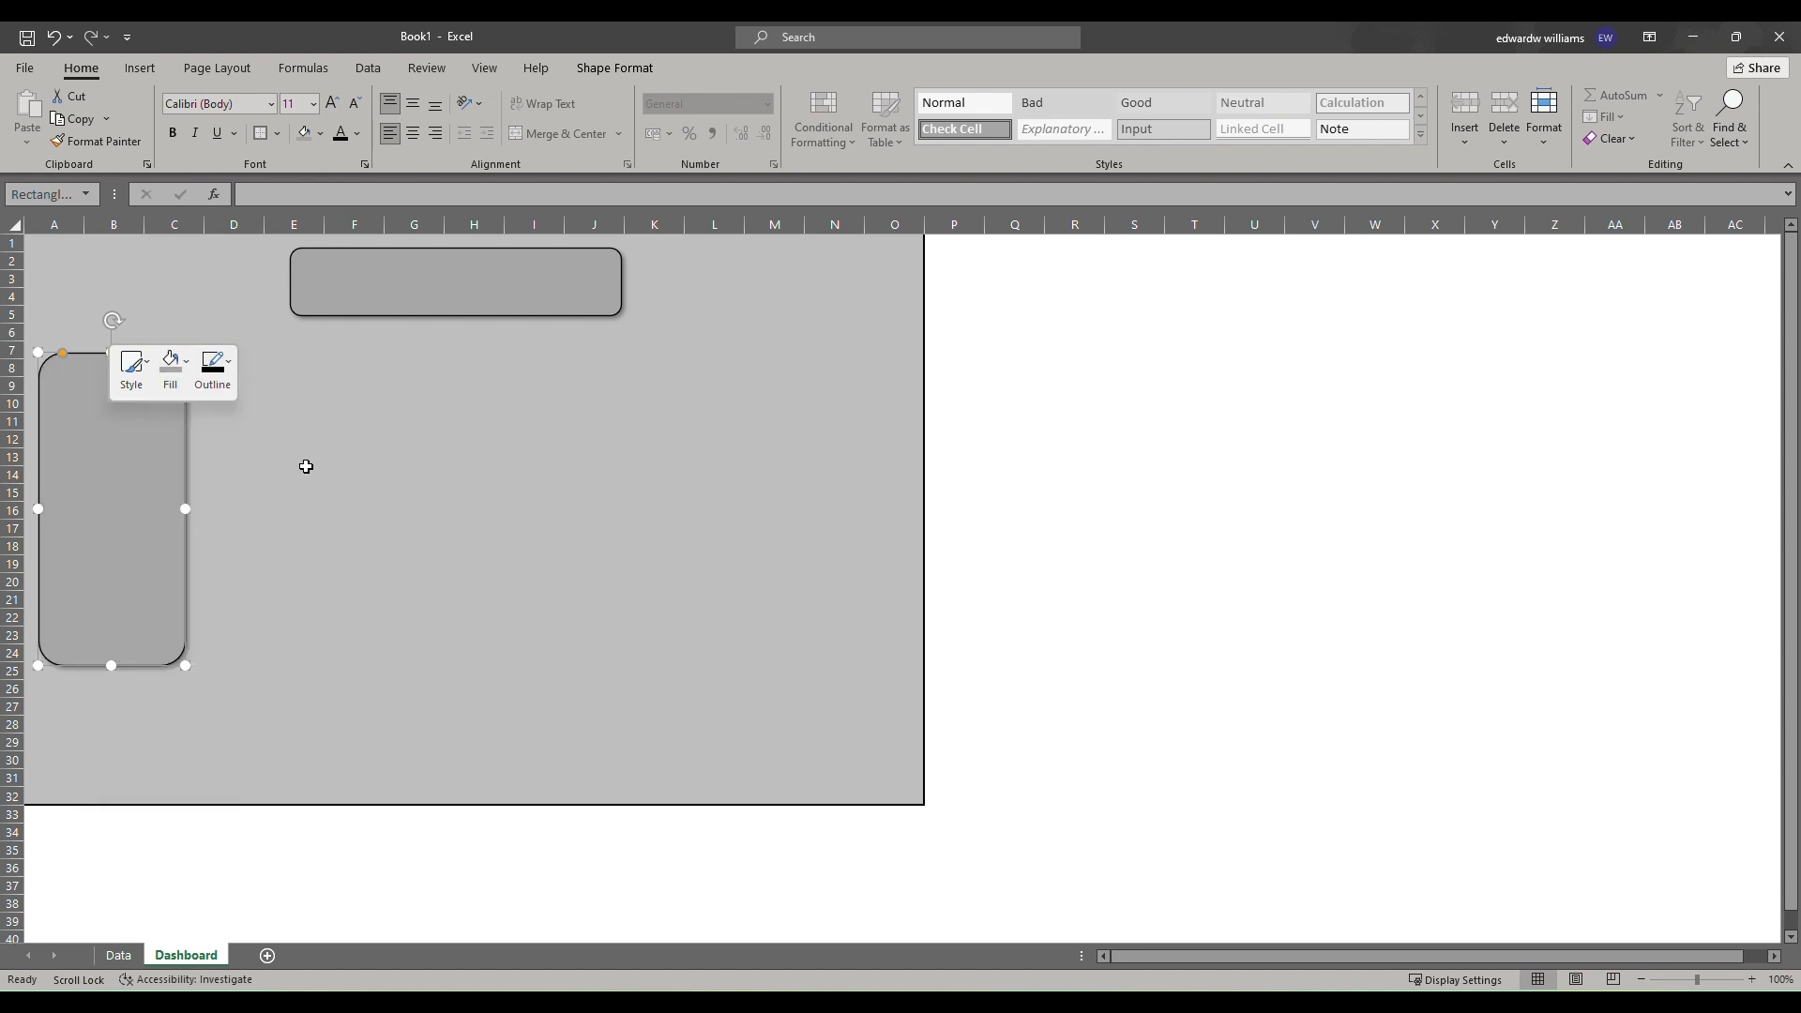
{"action": "left_click", "coordinate": [301, 471]}
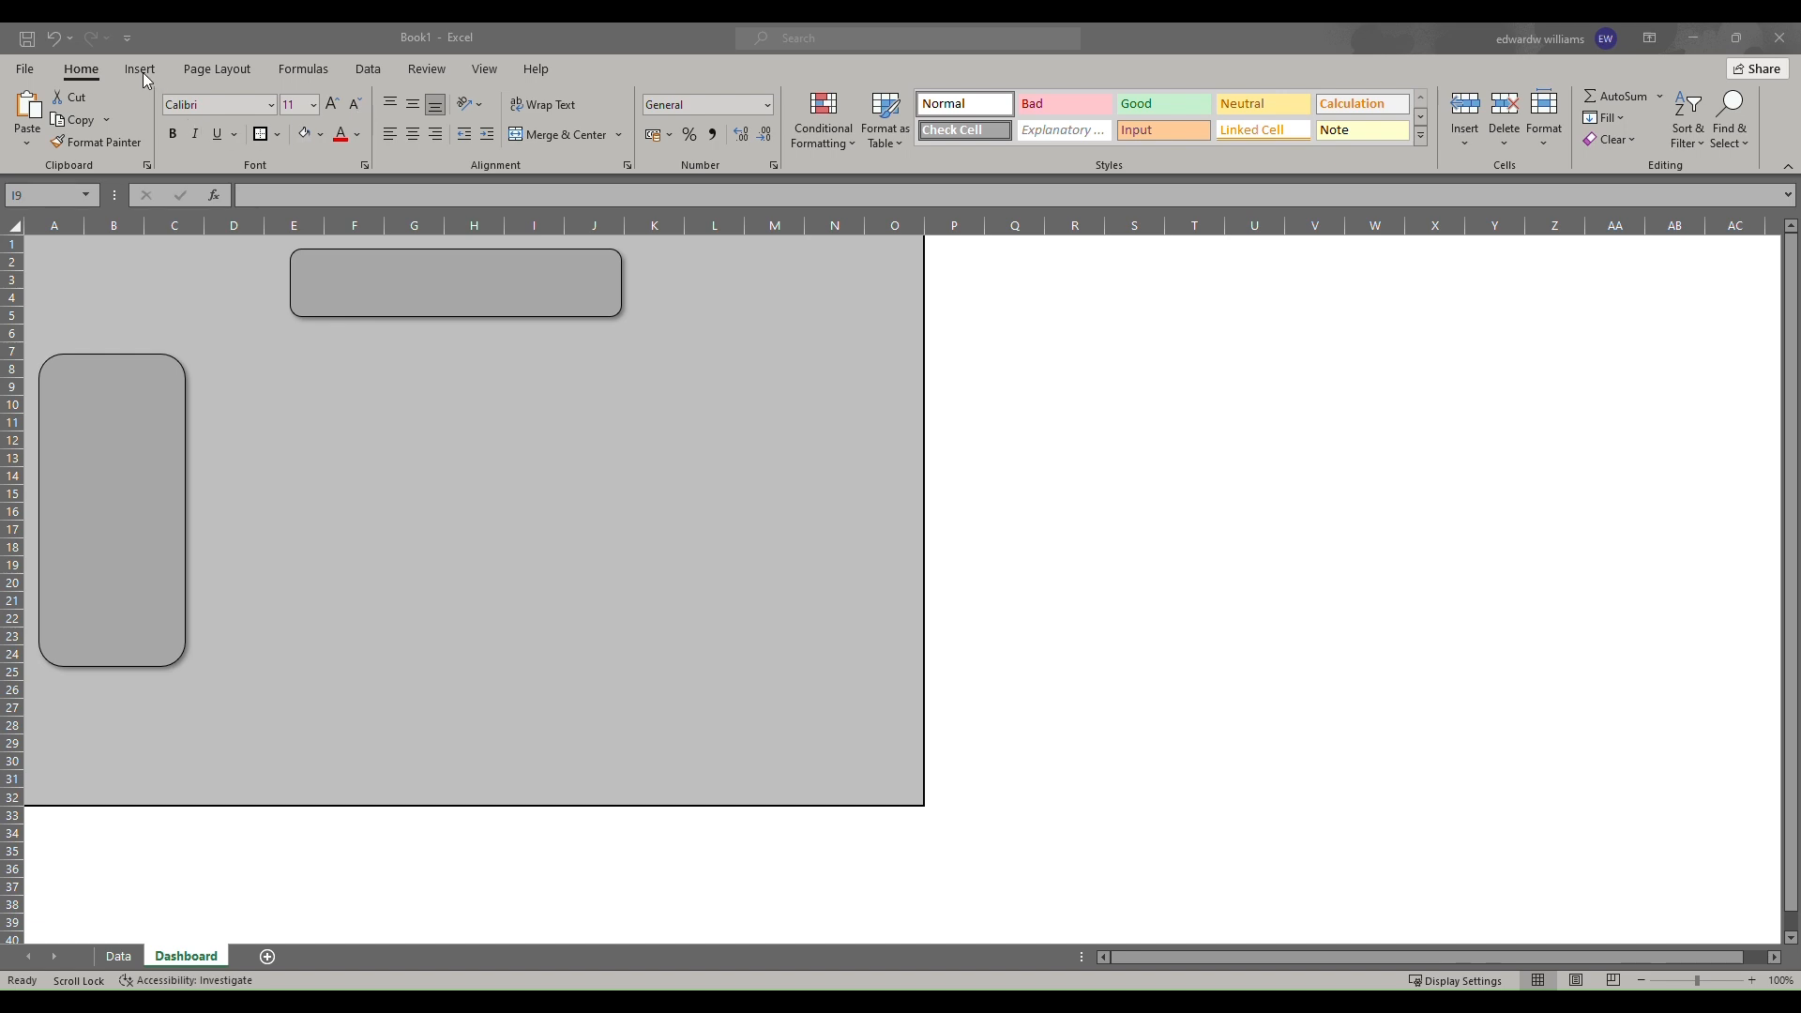
Draw a rounded rectangle about 4.8 cm wide and 2.1 cm tall below the title box for a KPI card.
{"action": "left_click", "coordinate": [140, 70]}
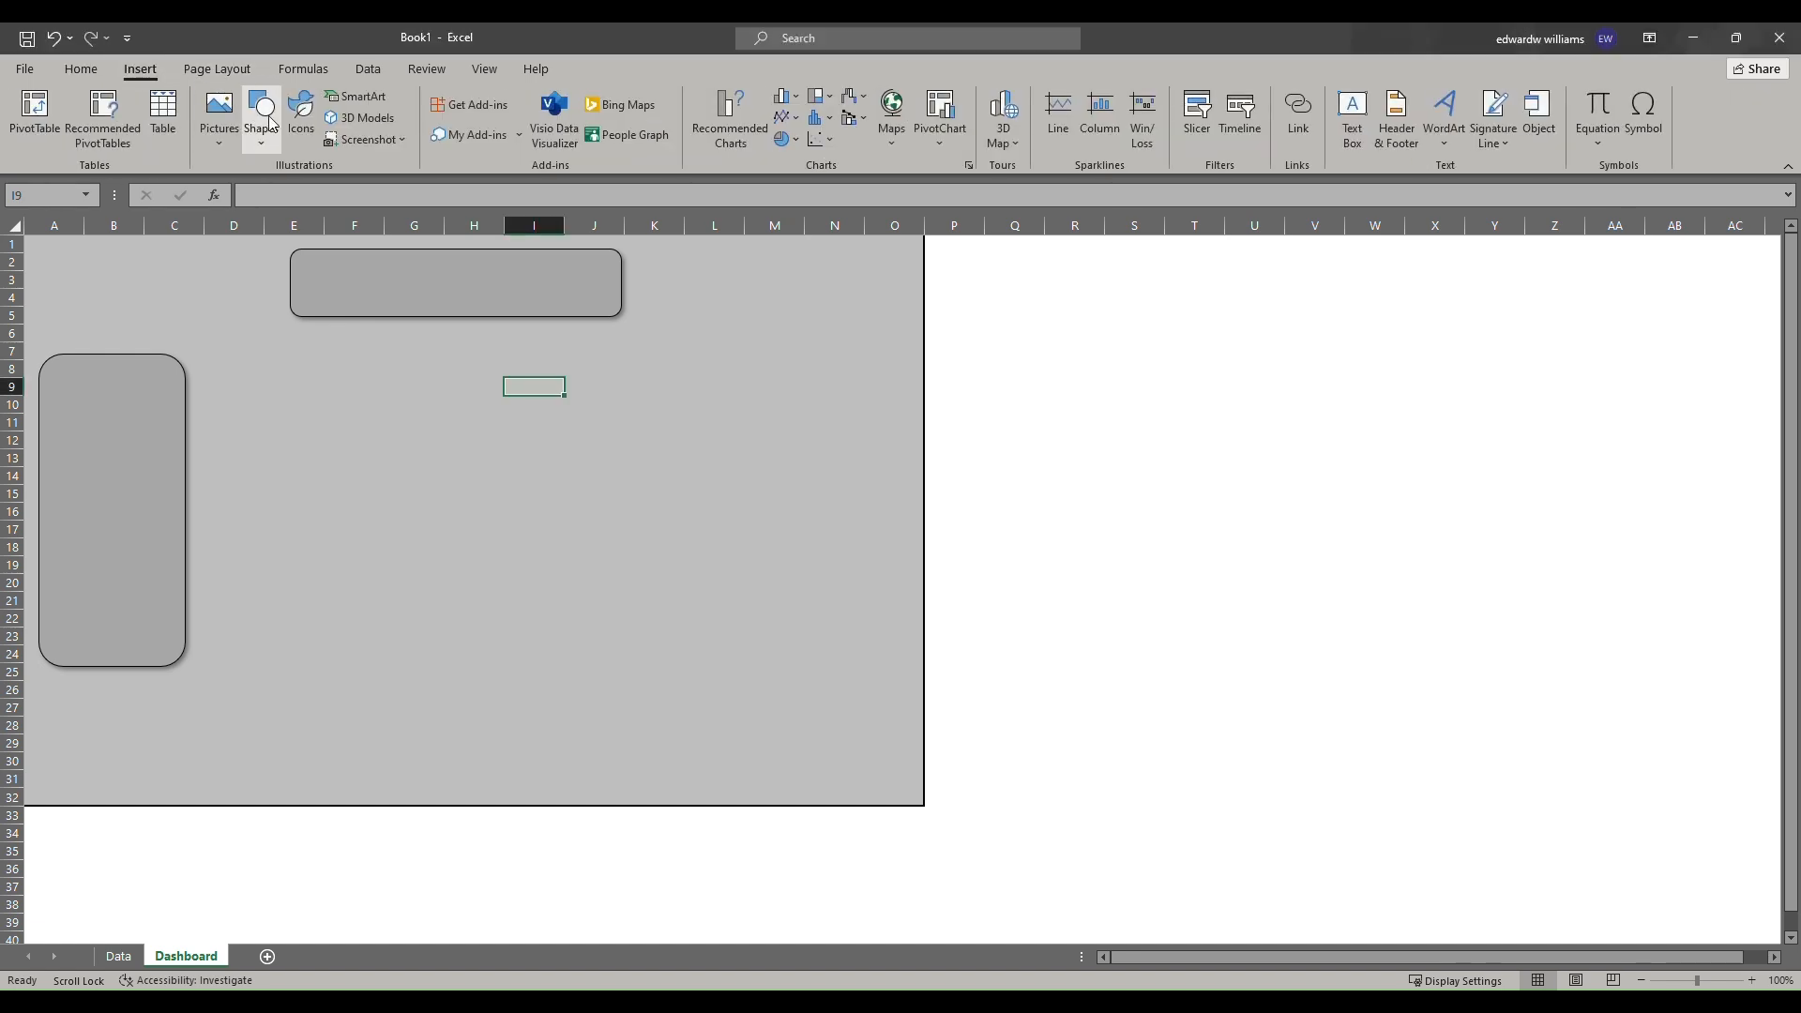
{"action": "left_click", "coordinate": [261, 111]}
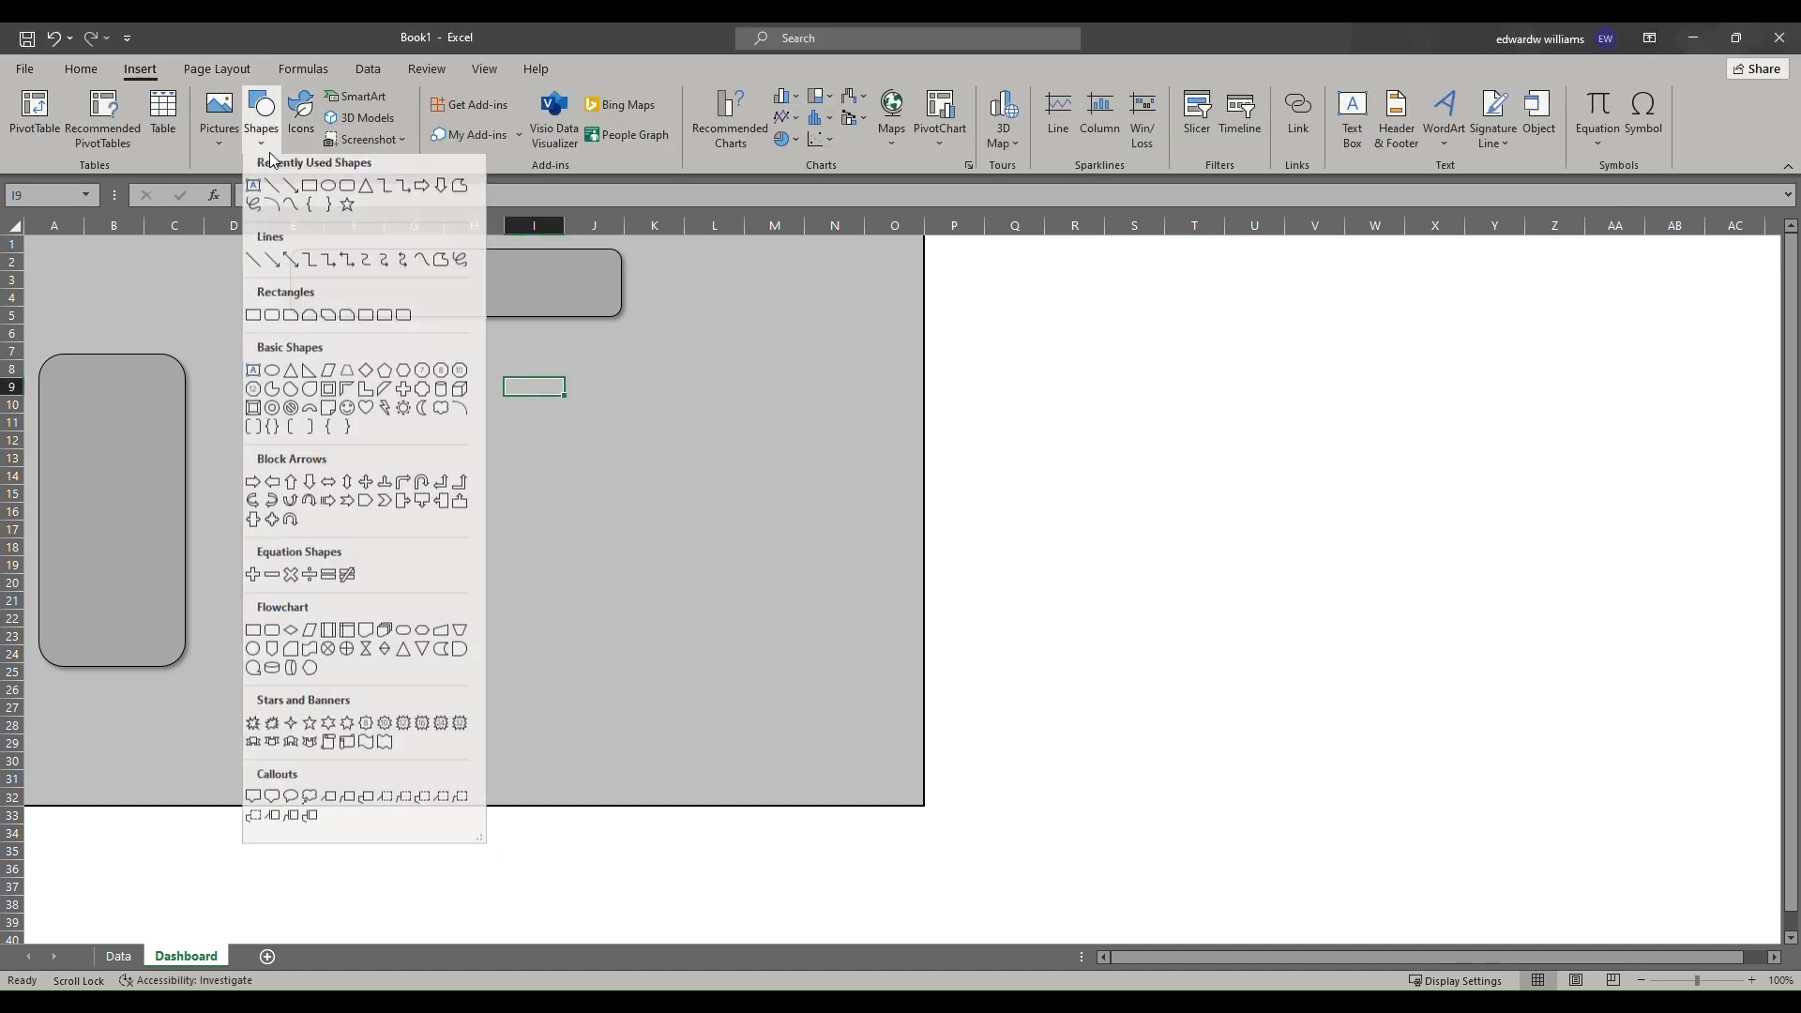
{"action": "left_click", "coordinate": [349, 201]}
{"action": "left_click_drag", "start_coordinate": [281, 353], "coordinate": [453, 427]}
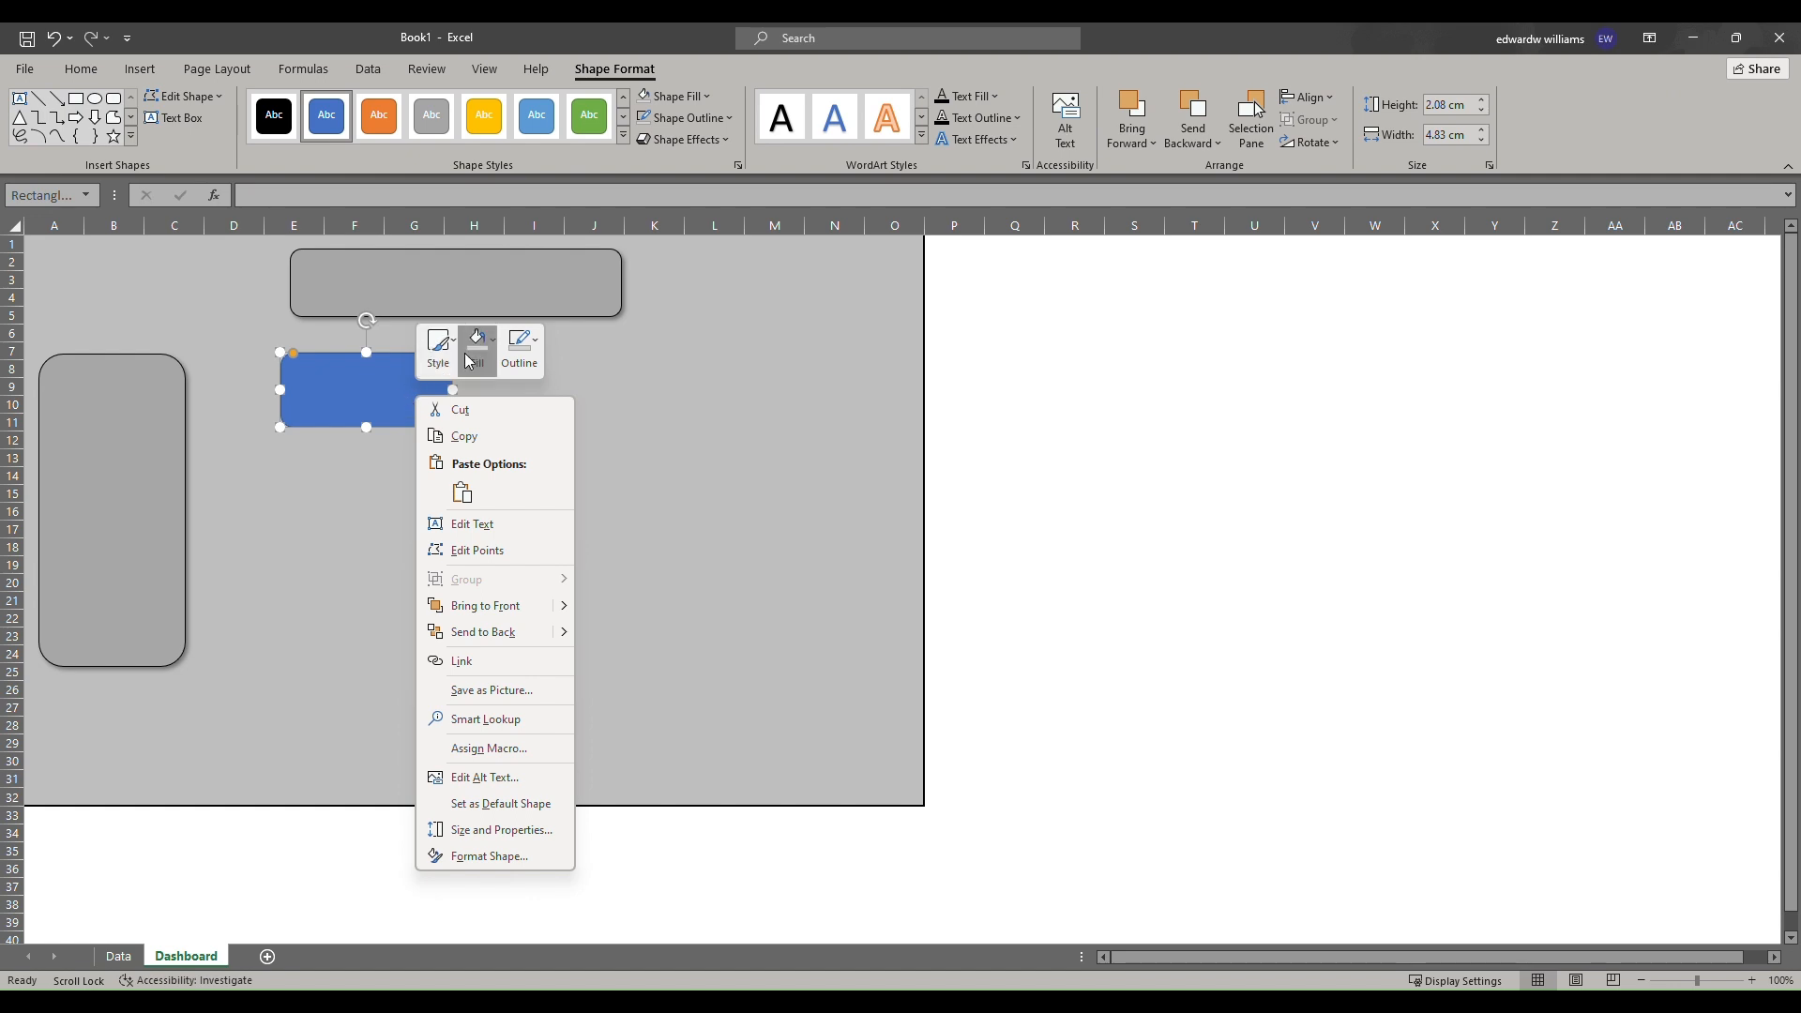
Give the KPI card no fill and a black outline.
{"action": "left_click", "coordinate": [475, 360]}
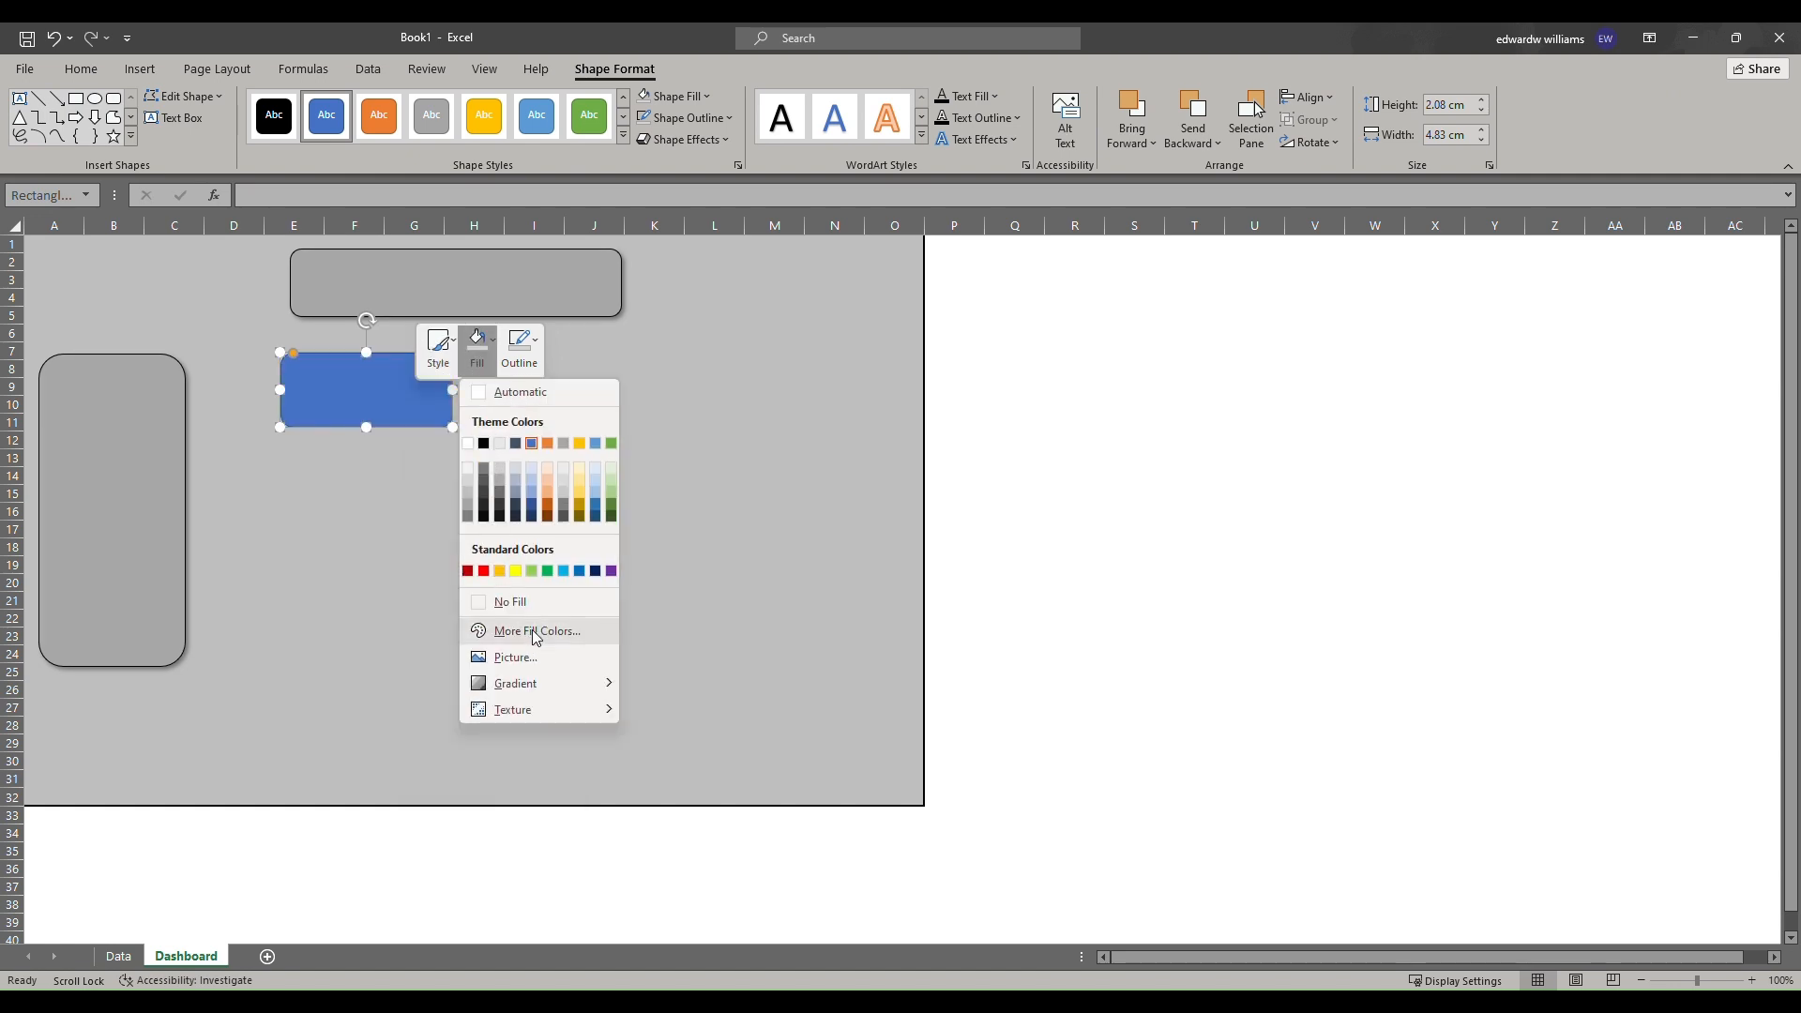
{"action": "left_click", "coordinate": [516, 602]}
{"action": "left_click", "coordinate": [519, 349]}
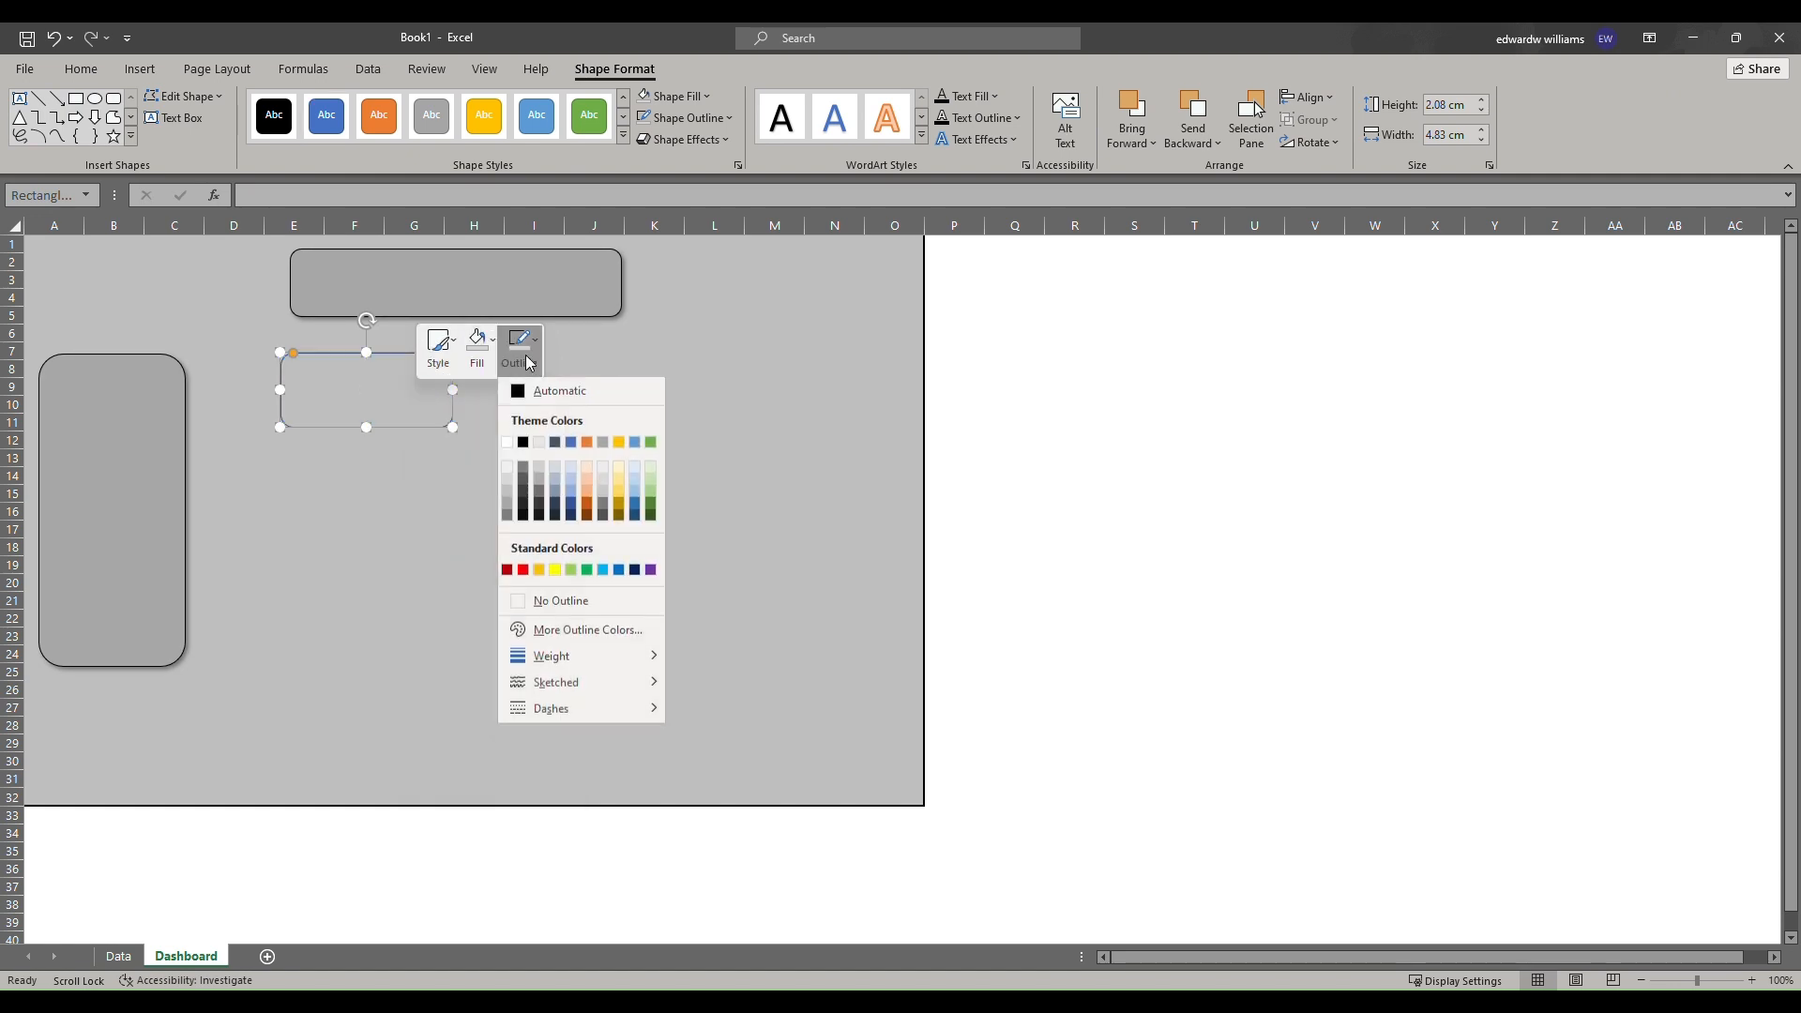
{"action": "left_click", "coordinate": [524, 440]}
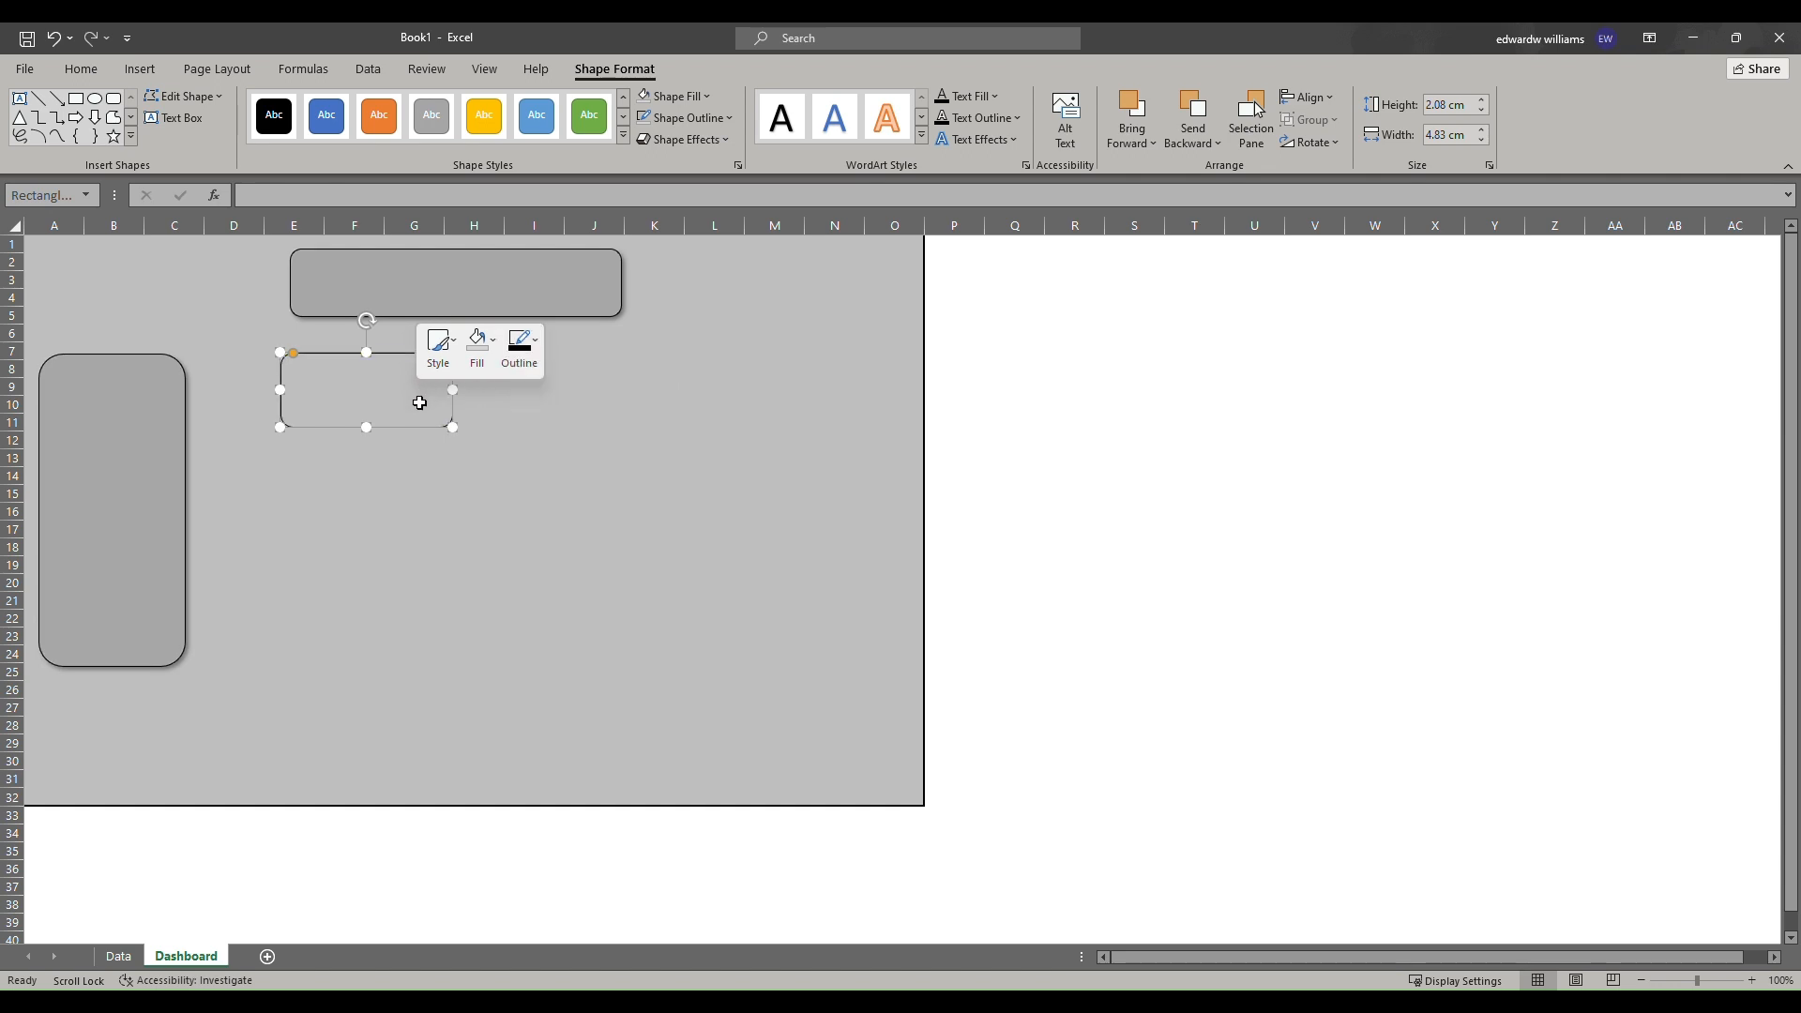
Apply an outer offset shadow to the KPI card.
{"action": "left_click", "coordinate": [700, 140]}
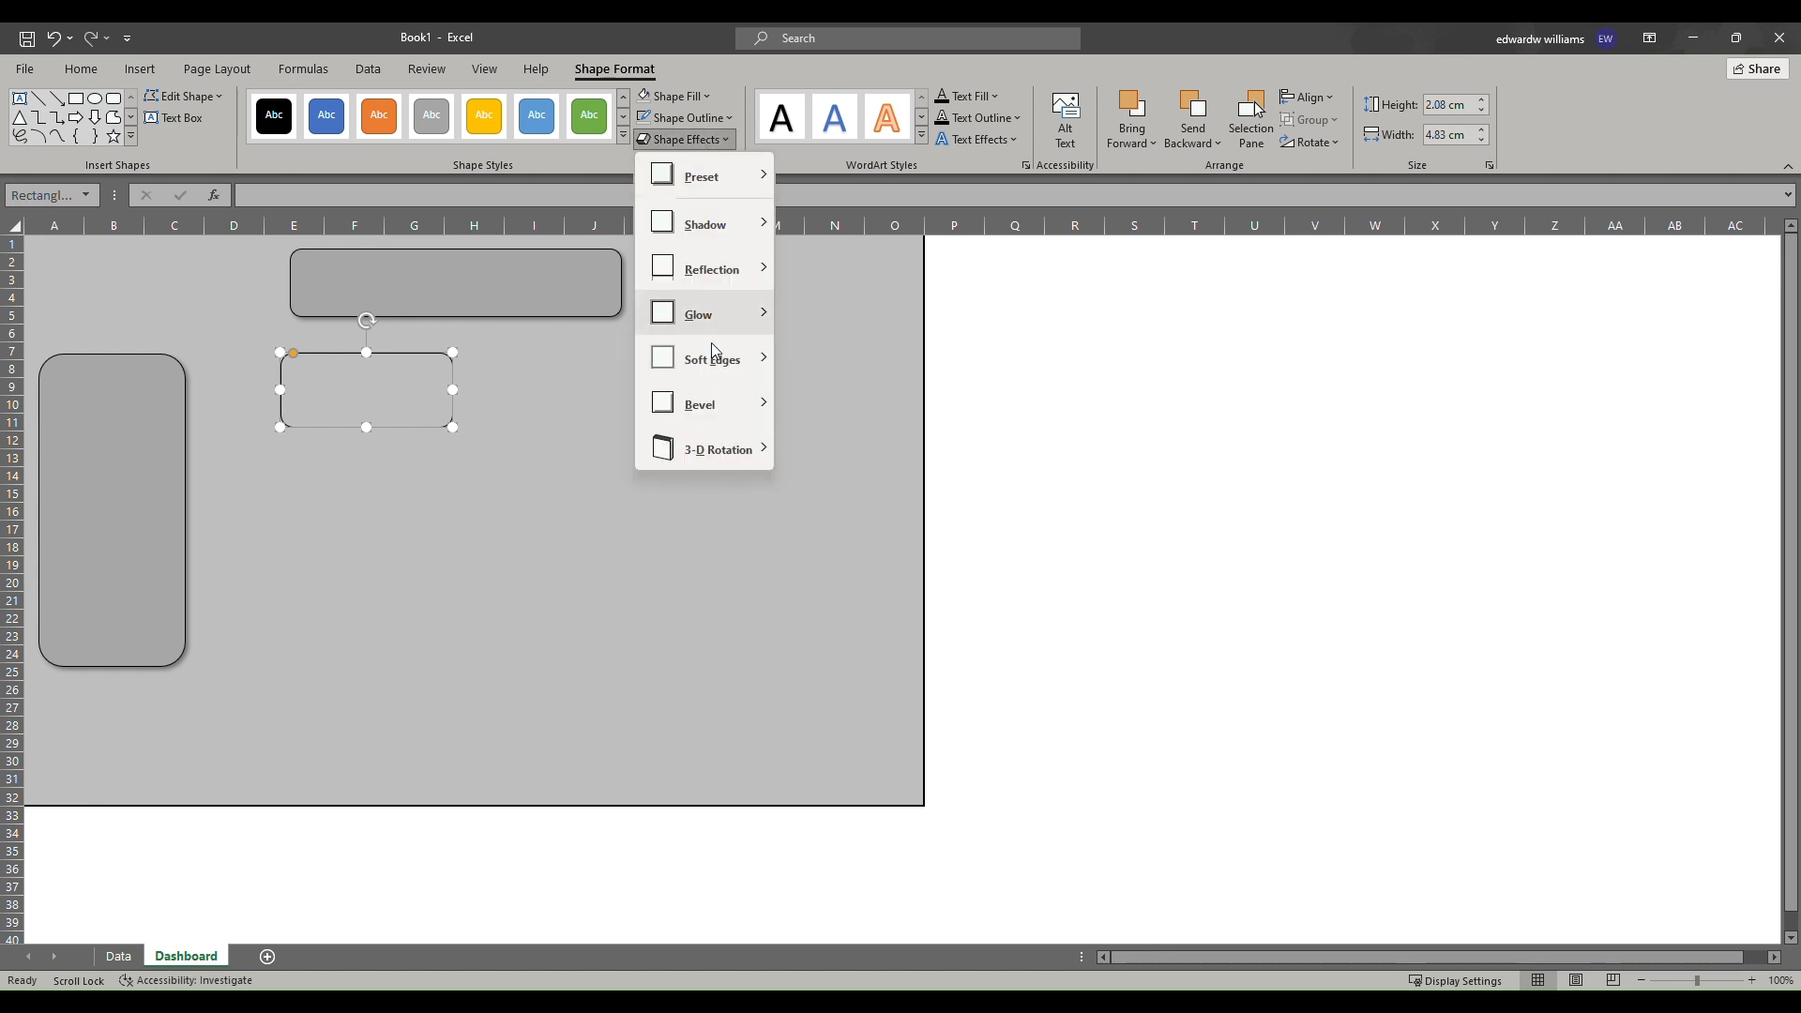
{"action": "mouse_move", "coordinate": [732, 219]}
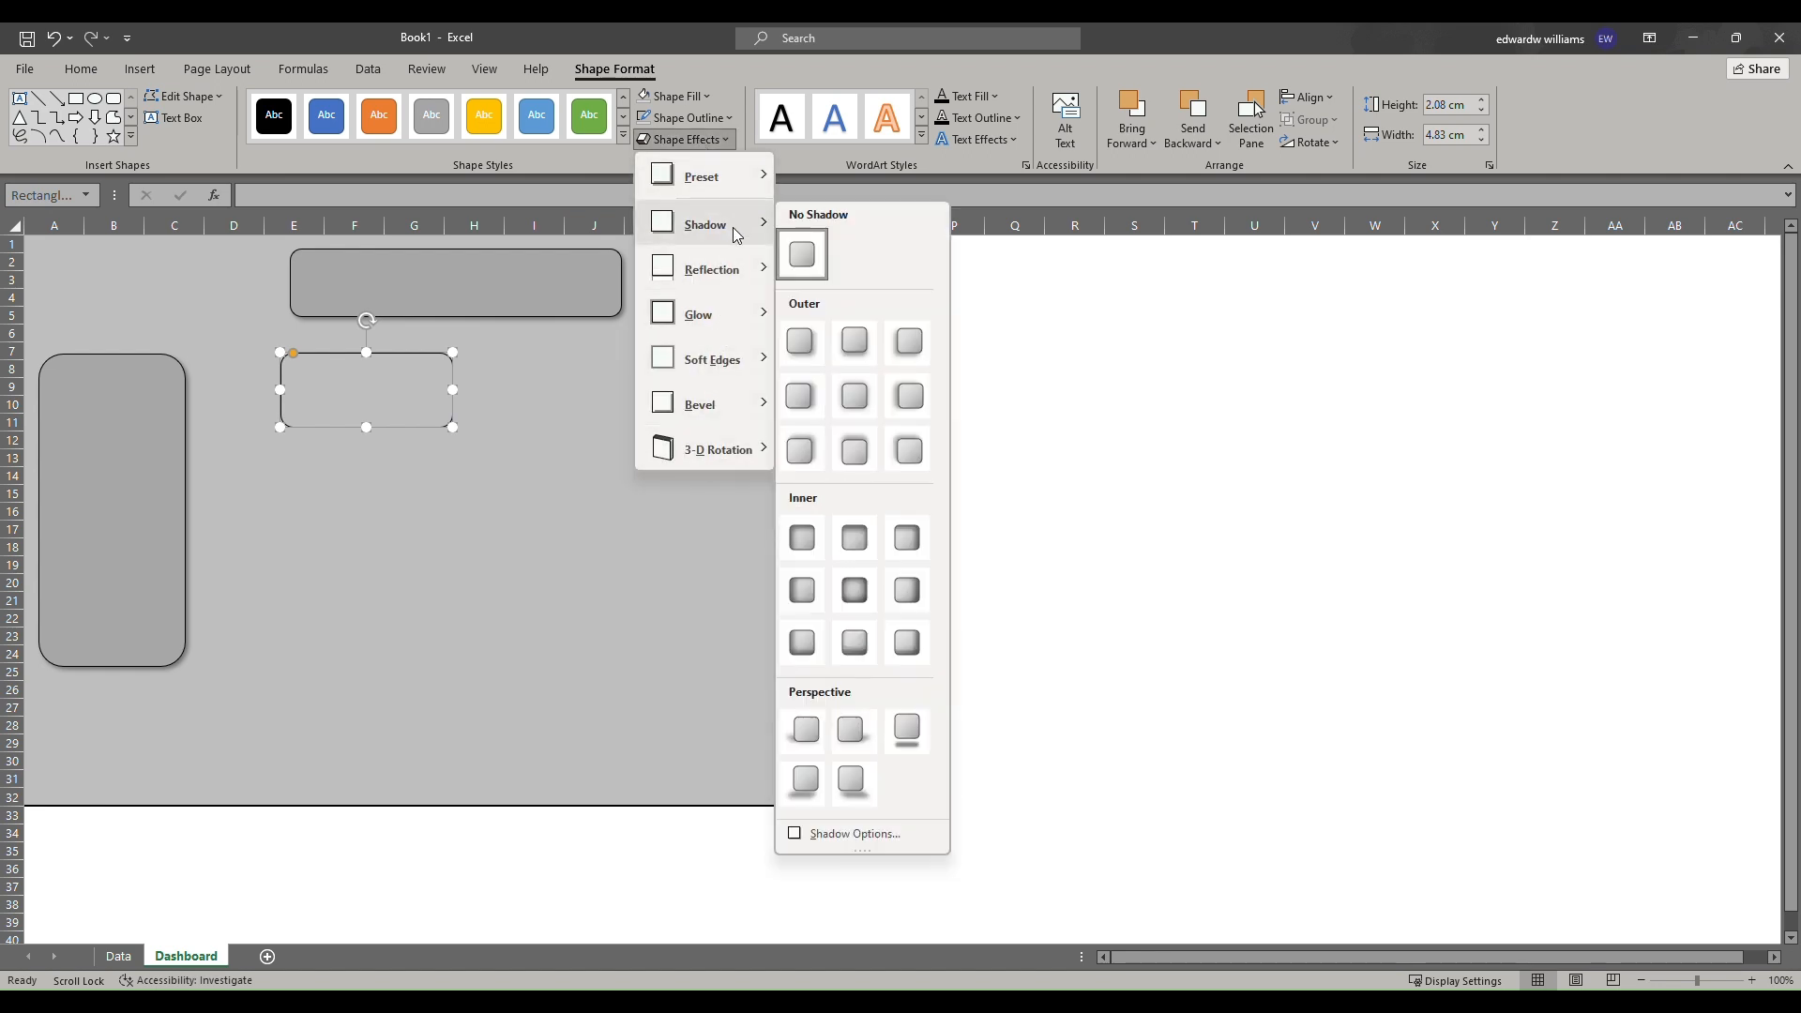
{"action": "left_click", "coordinate": [800, 342]}
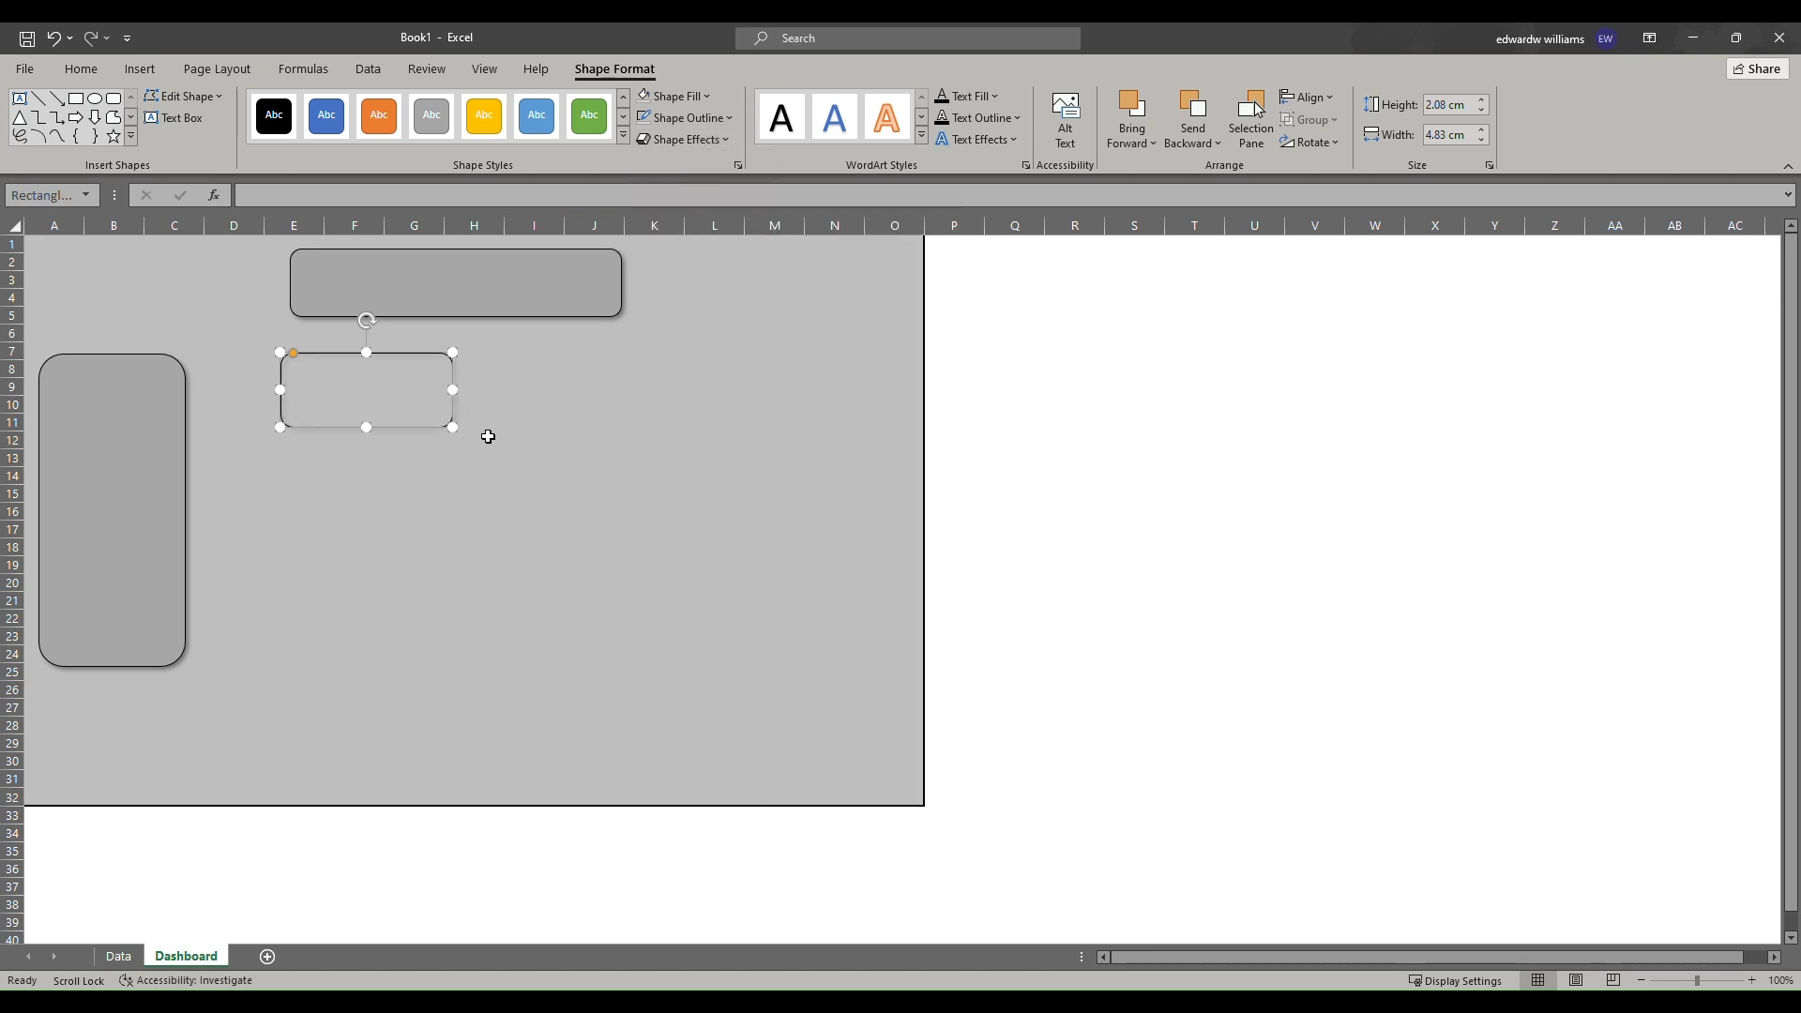
{"action": "right_click", "coordinate": [422, 399]}
{"action": "key", "text": "Escape"}
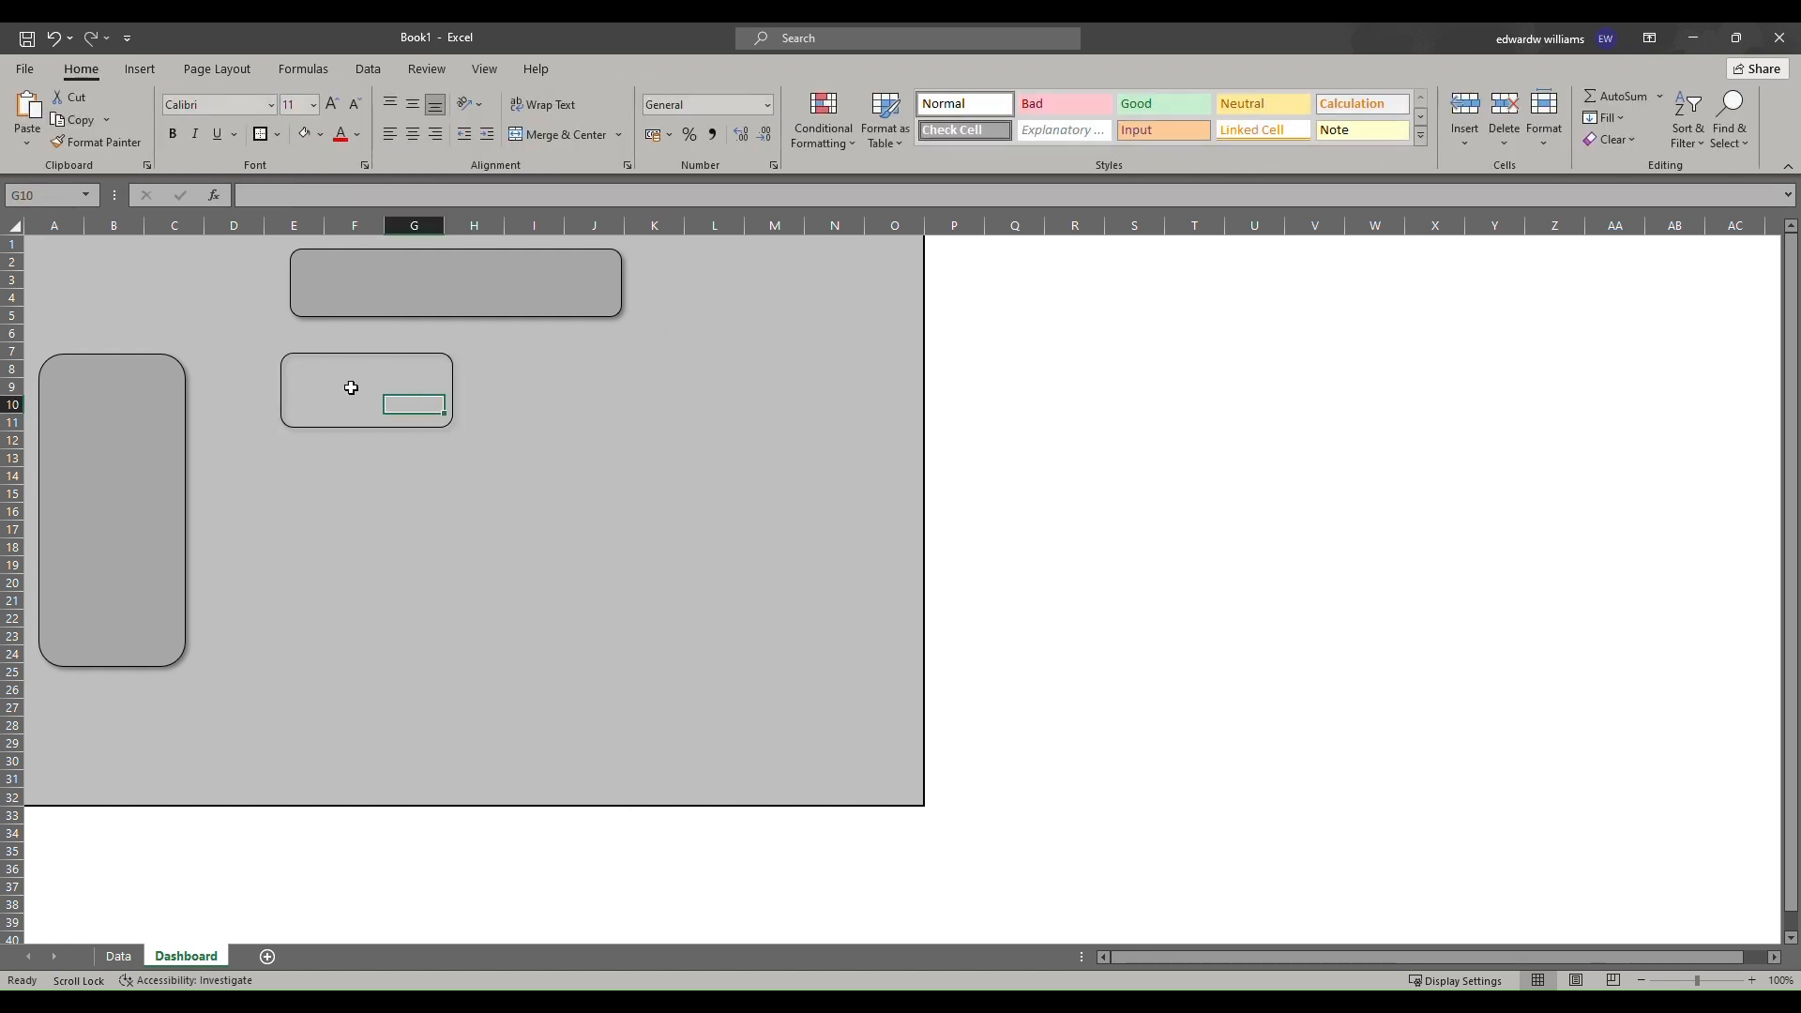
Duplicate the KPI card and place the copy to its right on the same row.
{"action": "left_click", "coordinate": [355, 357]}
{"action": "right_click", "coordinate": [357, 358]}
{"action": "left_click", "coordinate": [457, 402]}
{"action": "left_click", "coordinate": [548, 387]}
{"action": "right_click", "coordinate": [549, 387]}
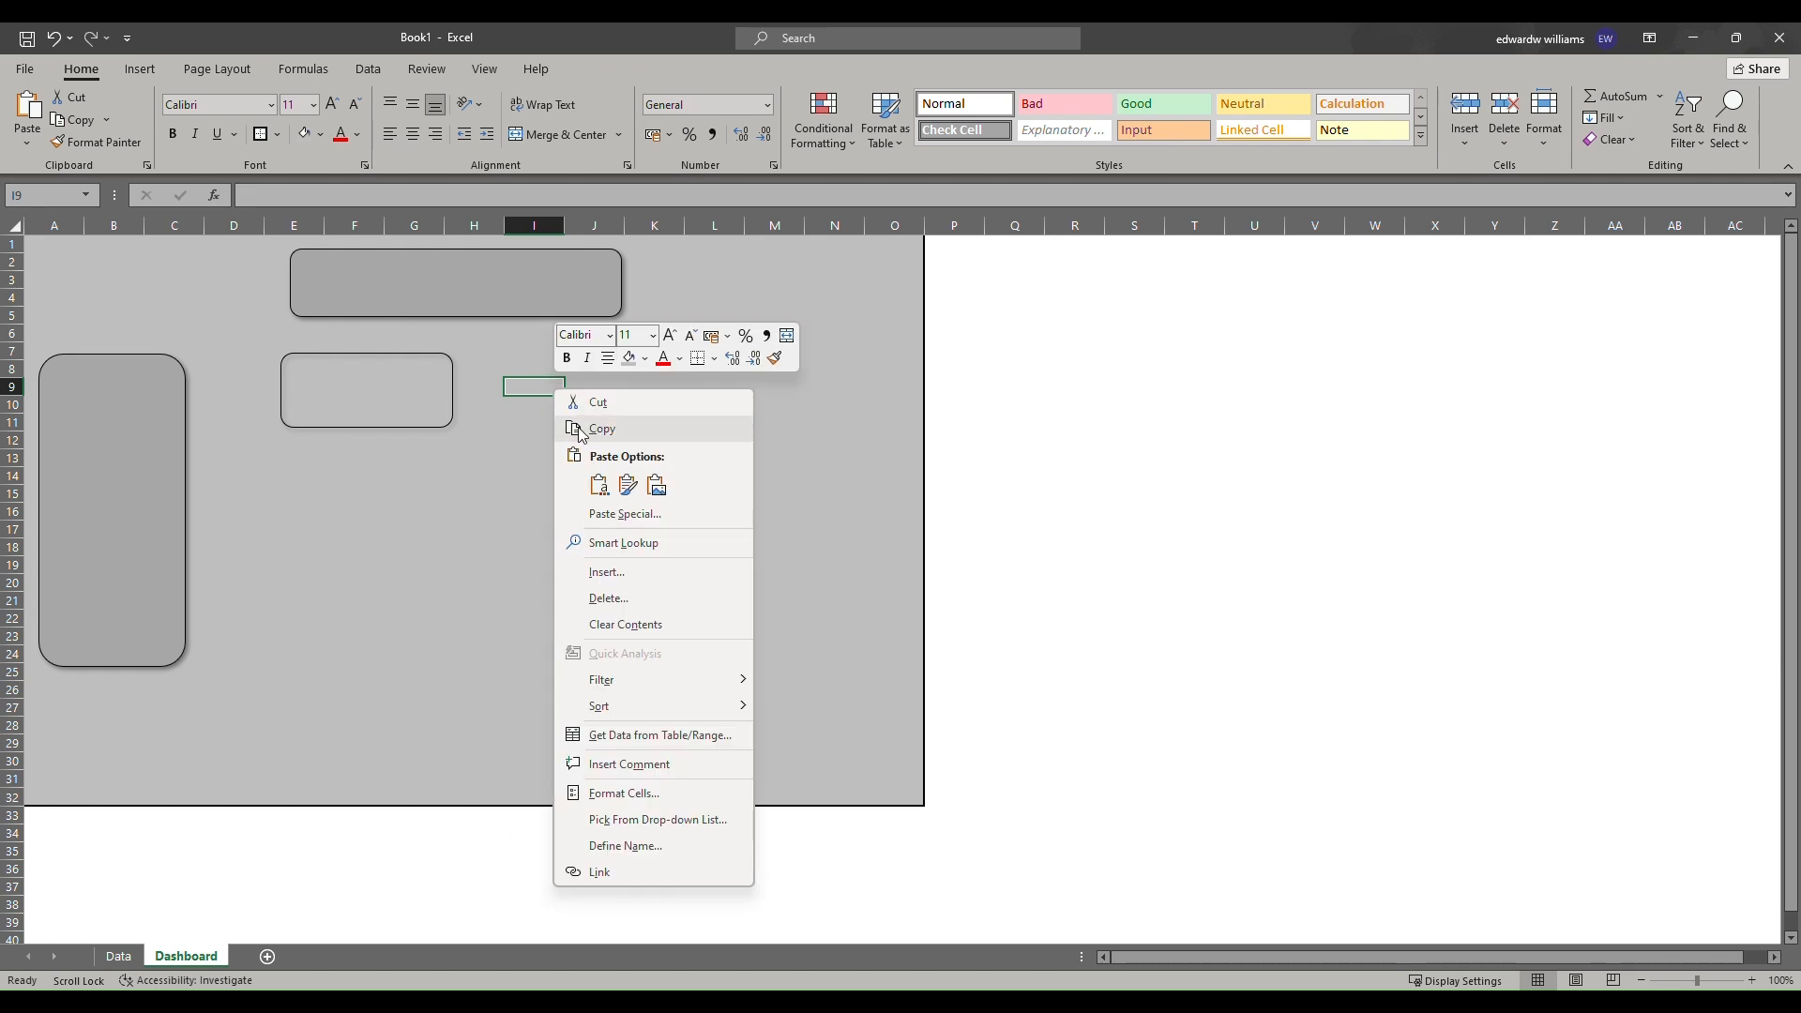
{"action": "left_click", "coordinate": [621, 487]}
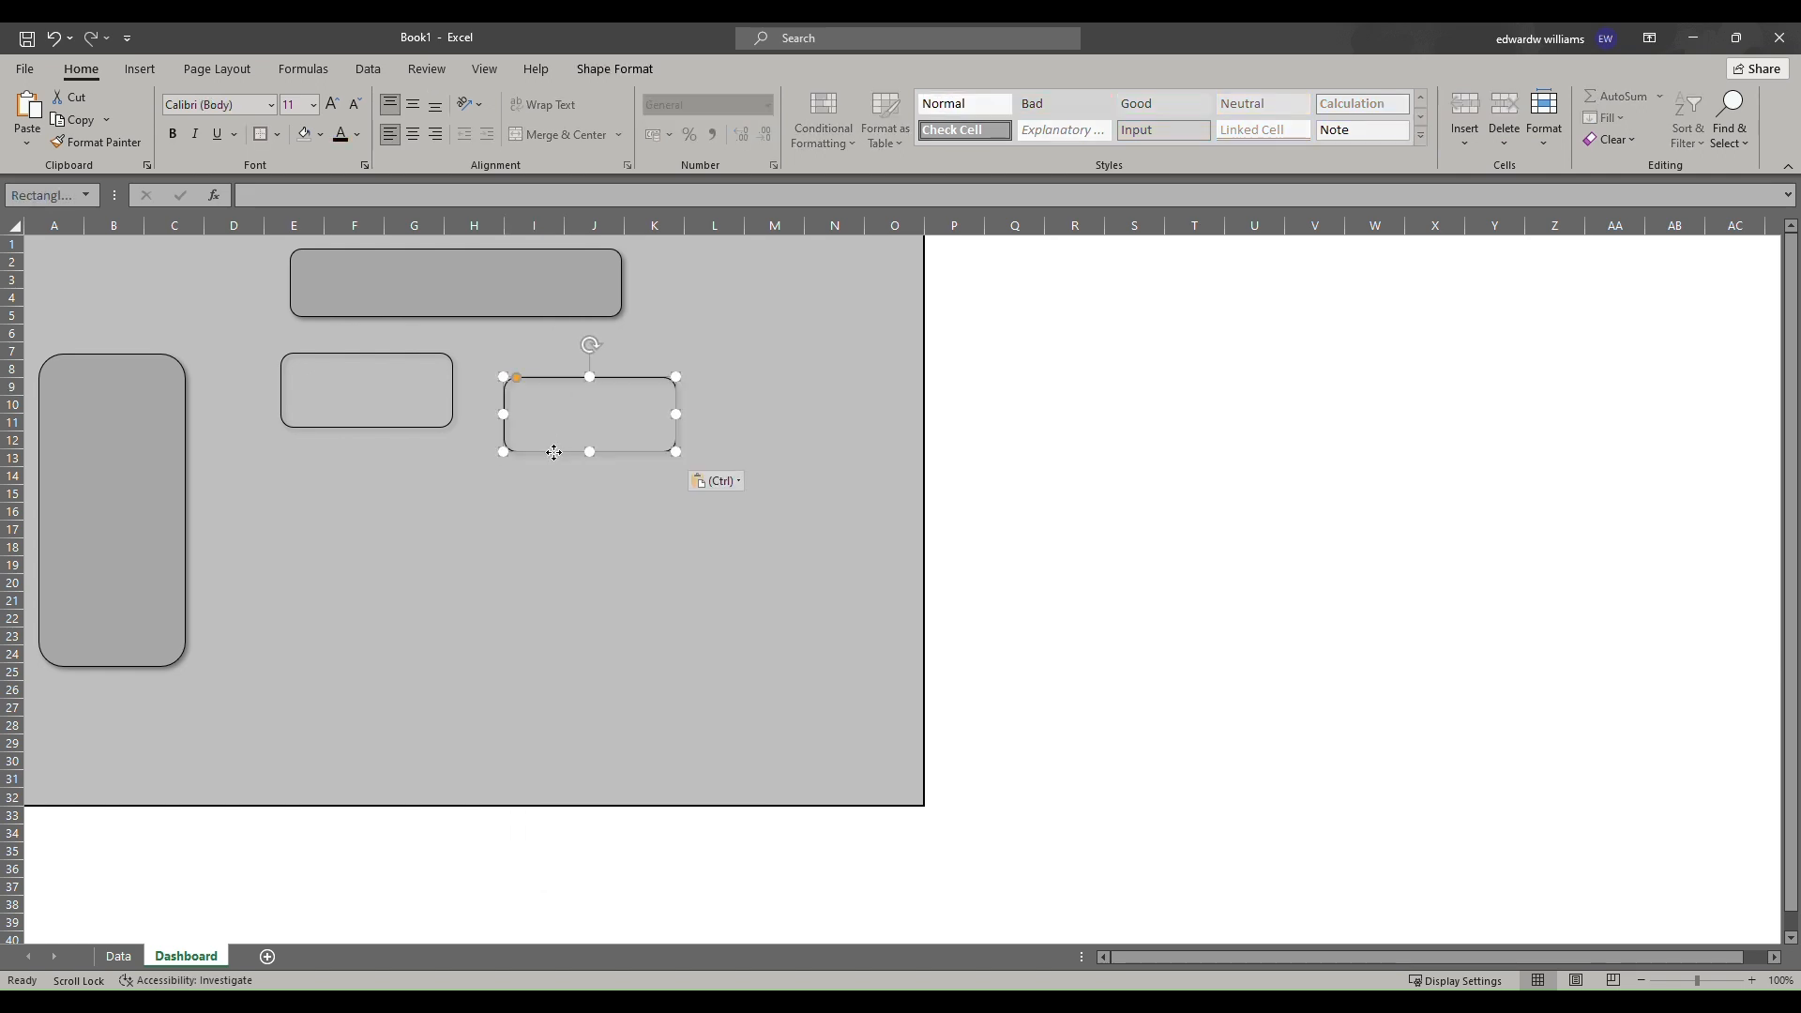
{"action": "left_click_drag", "start_coordinate": [551, 432], "coordinate": [556, 429]}
{"action": "left_click", "coordinate": [799, 60]}
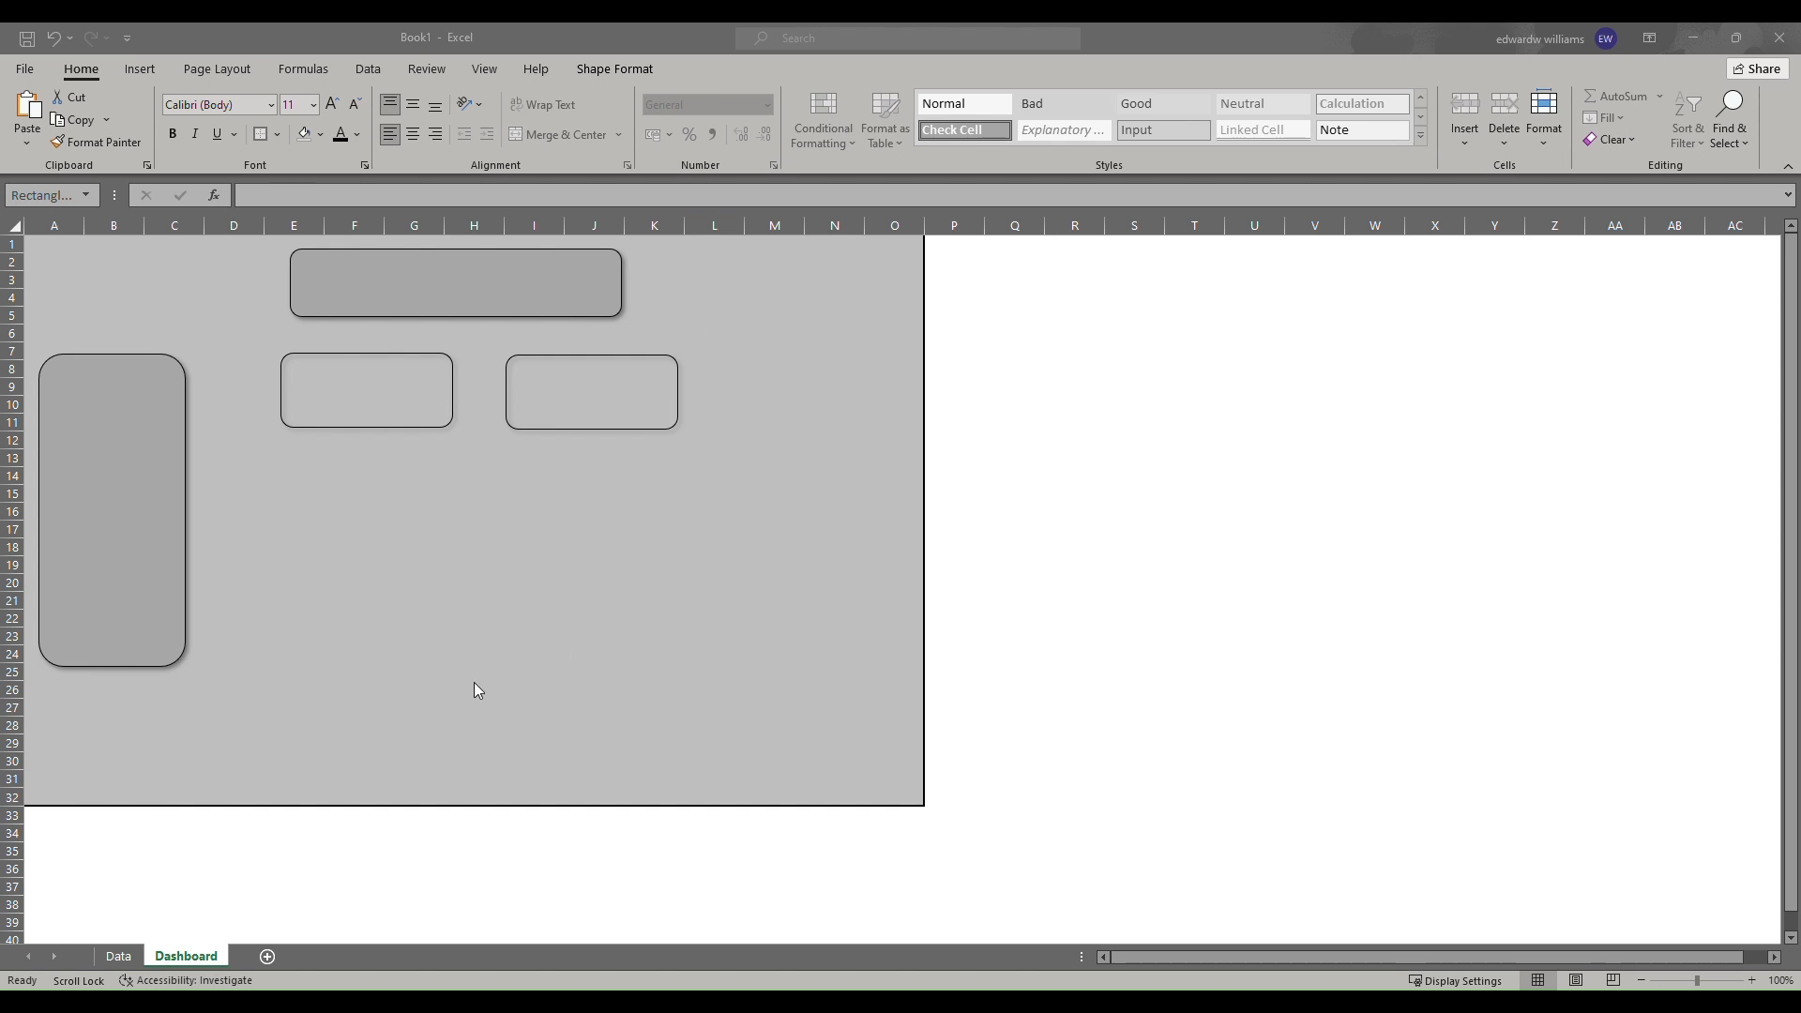
Insert a PivotTable from the Data sheet's table on a new worksheet.
{"action": "left_click", "coordinate": [117, 957]}
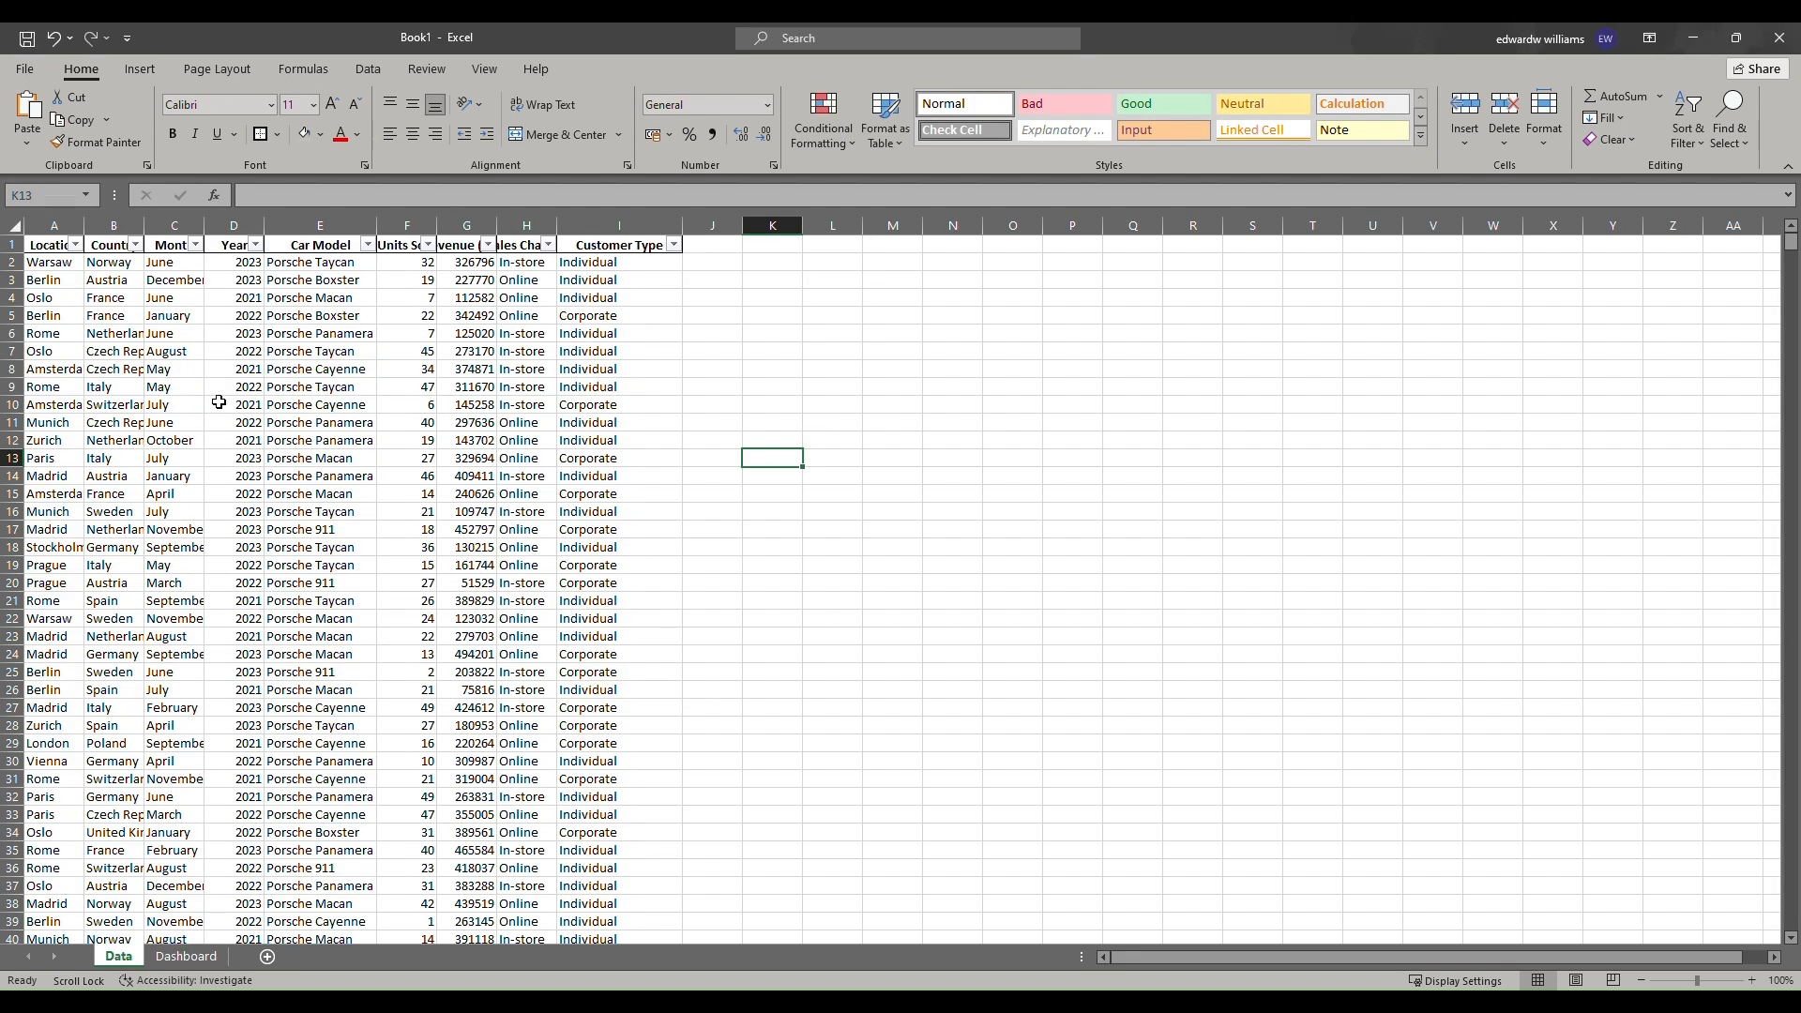
{"action": "left_click", "coordinate": [258, 347]}
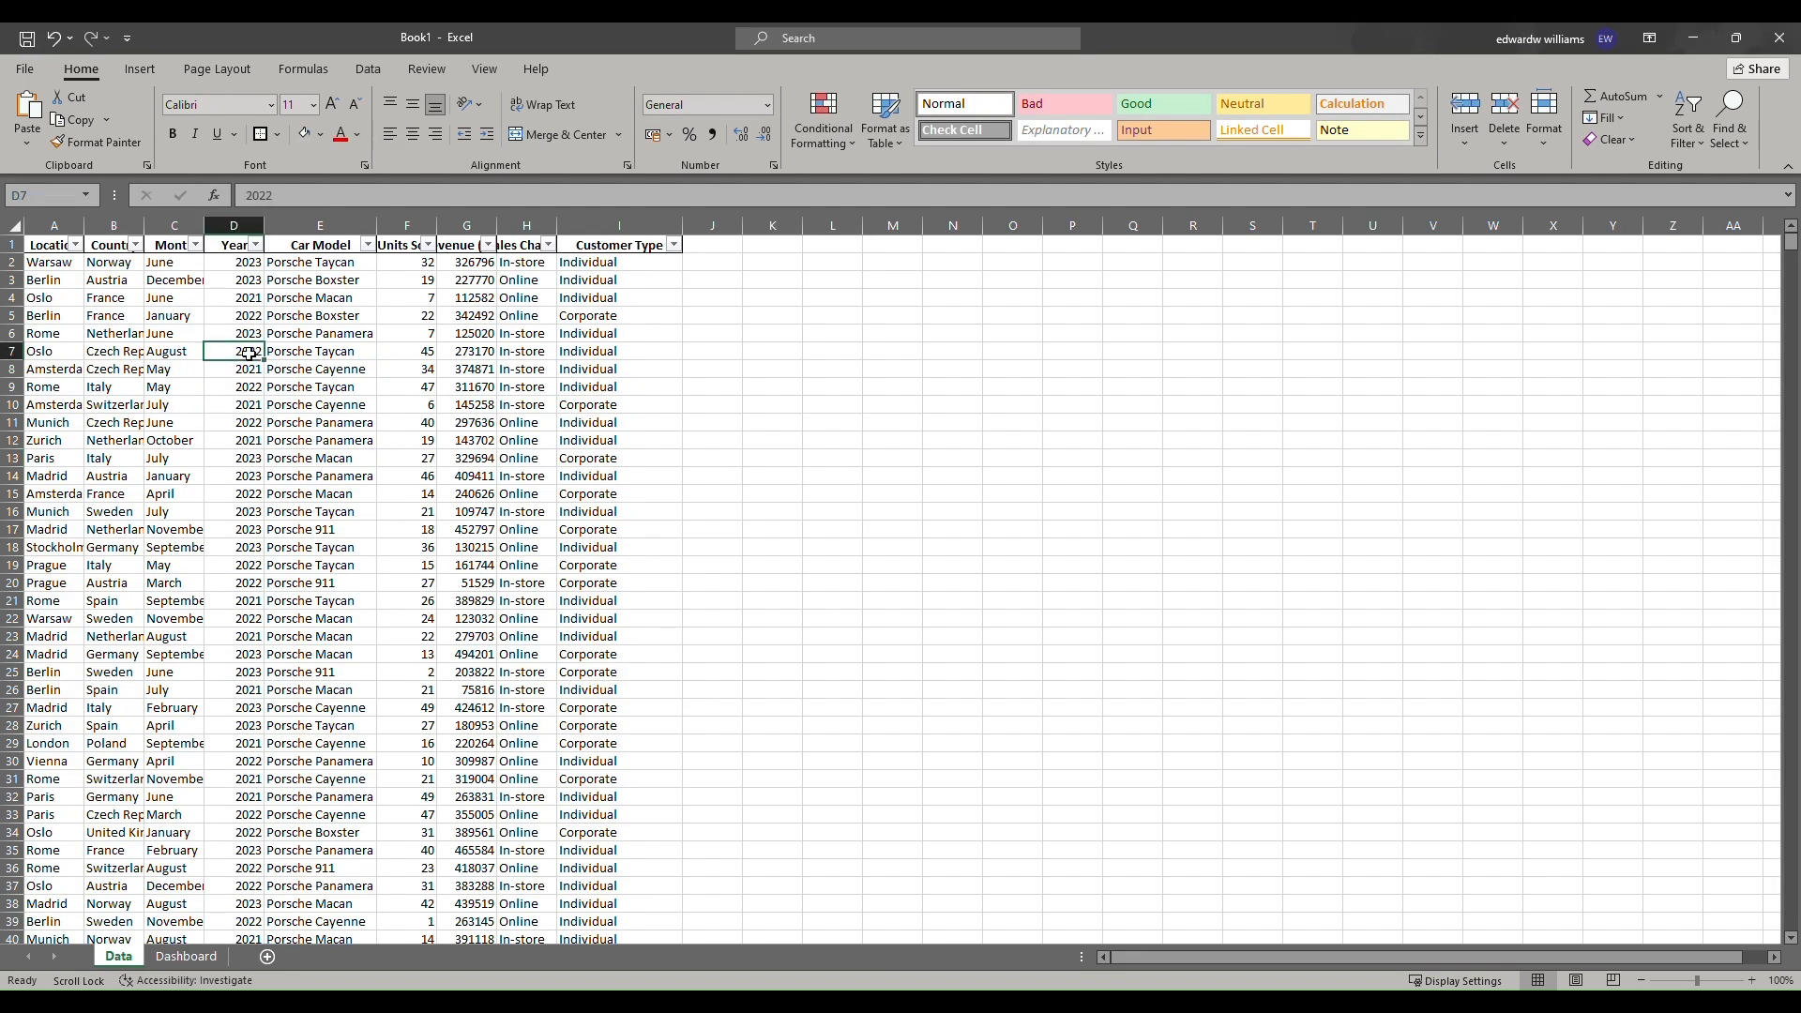
{"action": "left_click", "coordinate": [133, 76]}
{"action": "left_click", "coordinate": [39, 112]}
{"action": "left_click", "coordinate": [660, 476]}
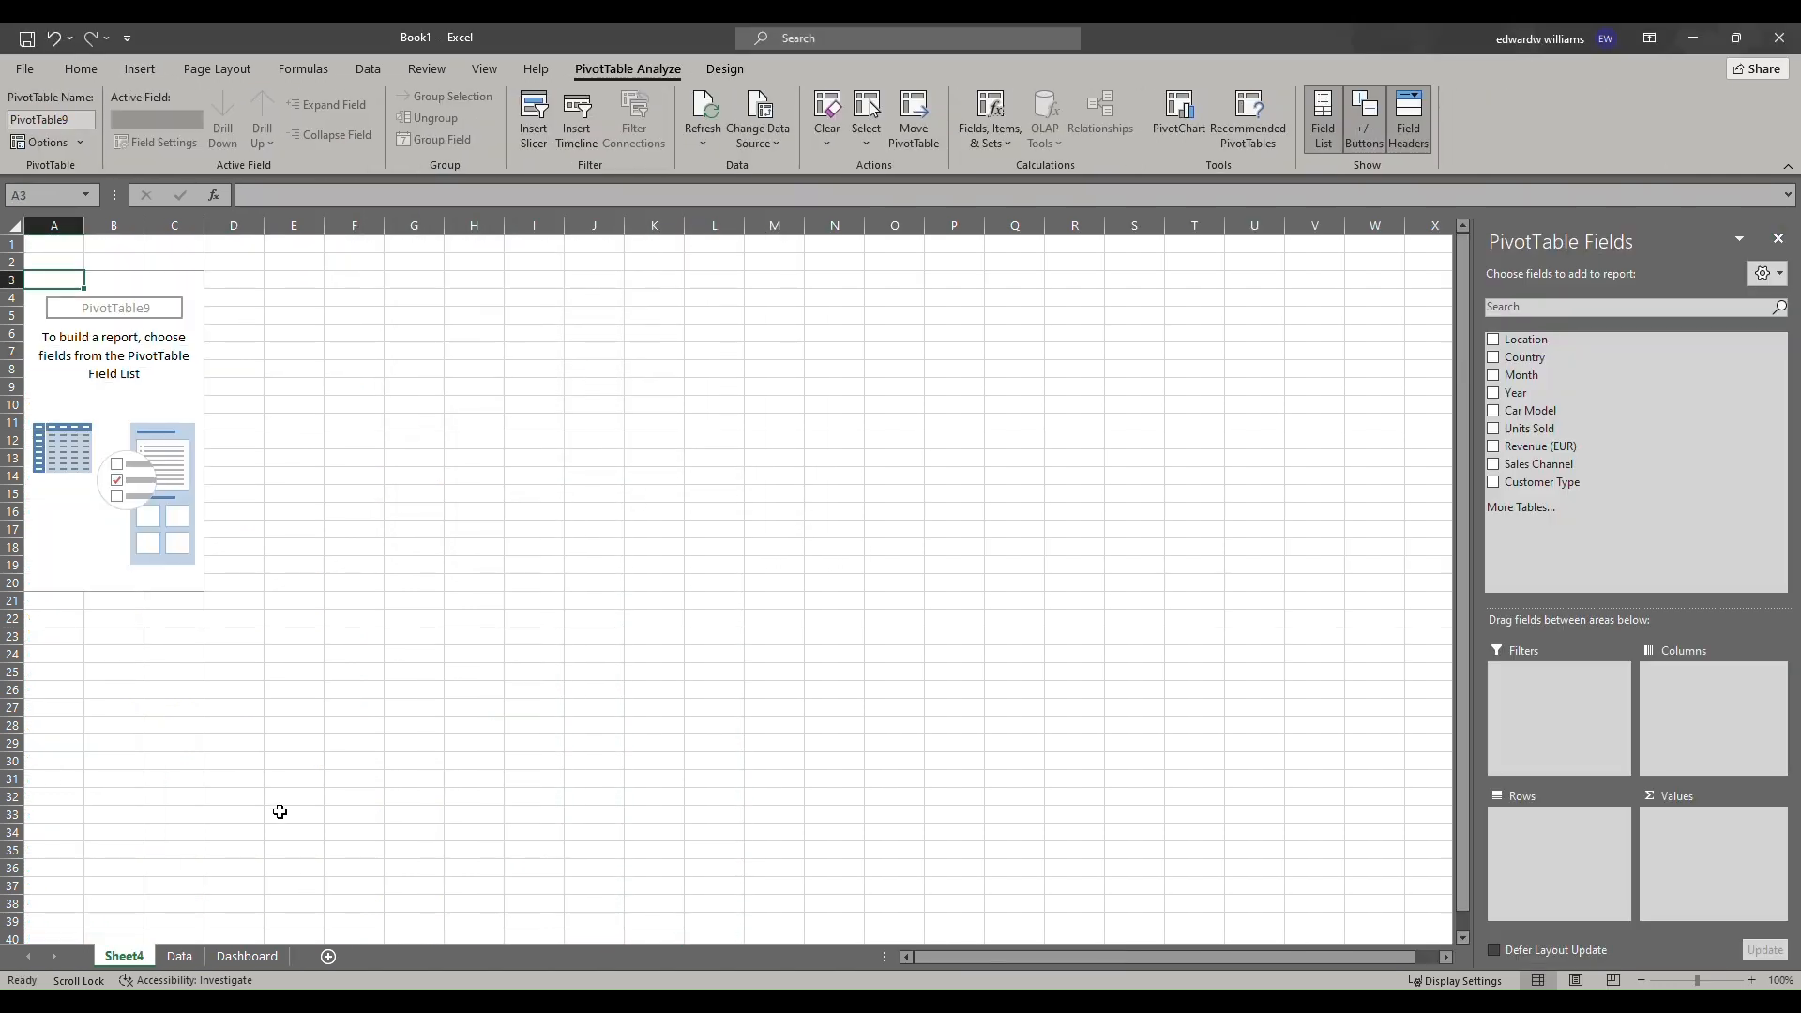
Rename the new worksheet as Pivot Table.
{"action": "double_click", "coordinate": [137, 956]}
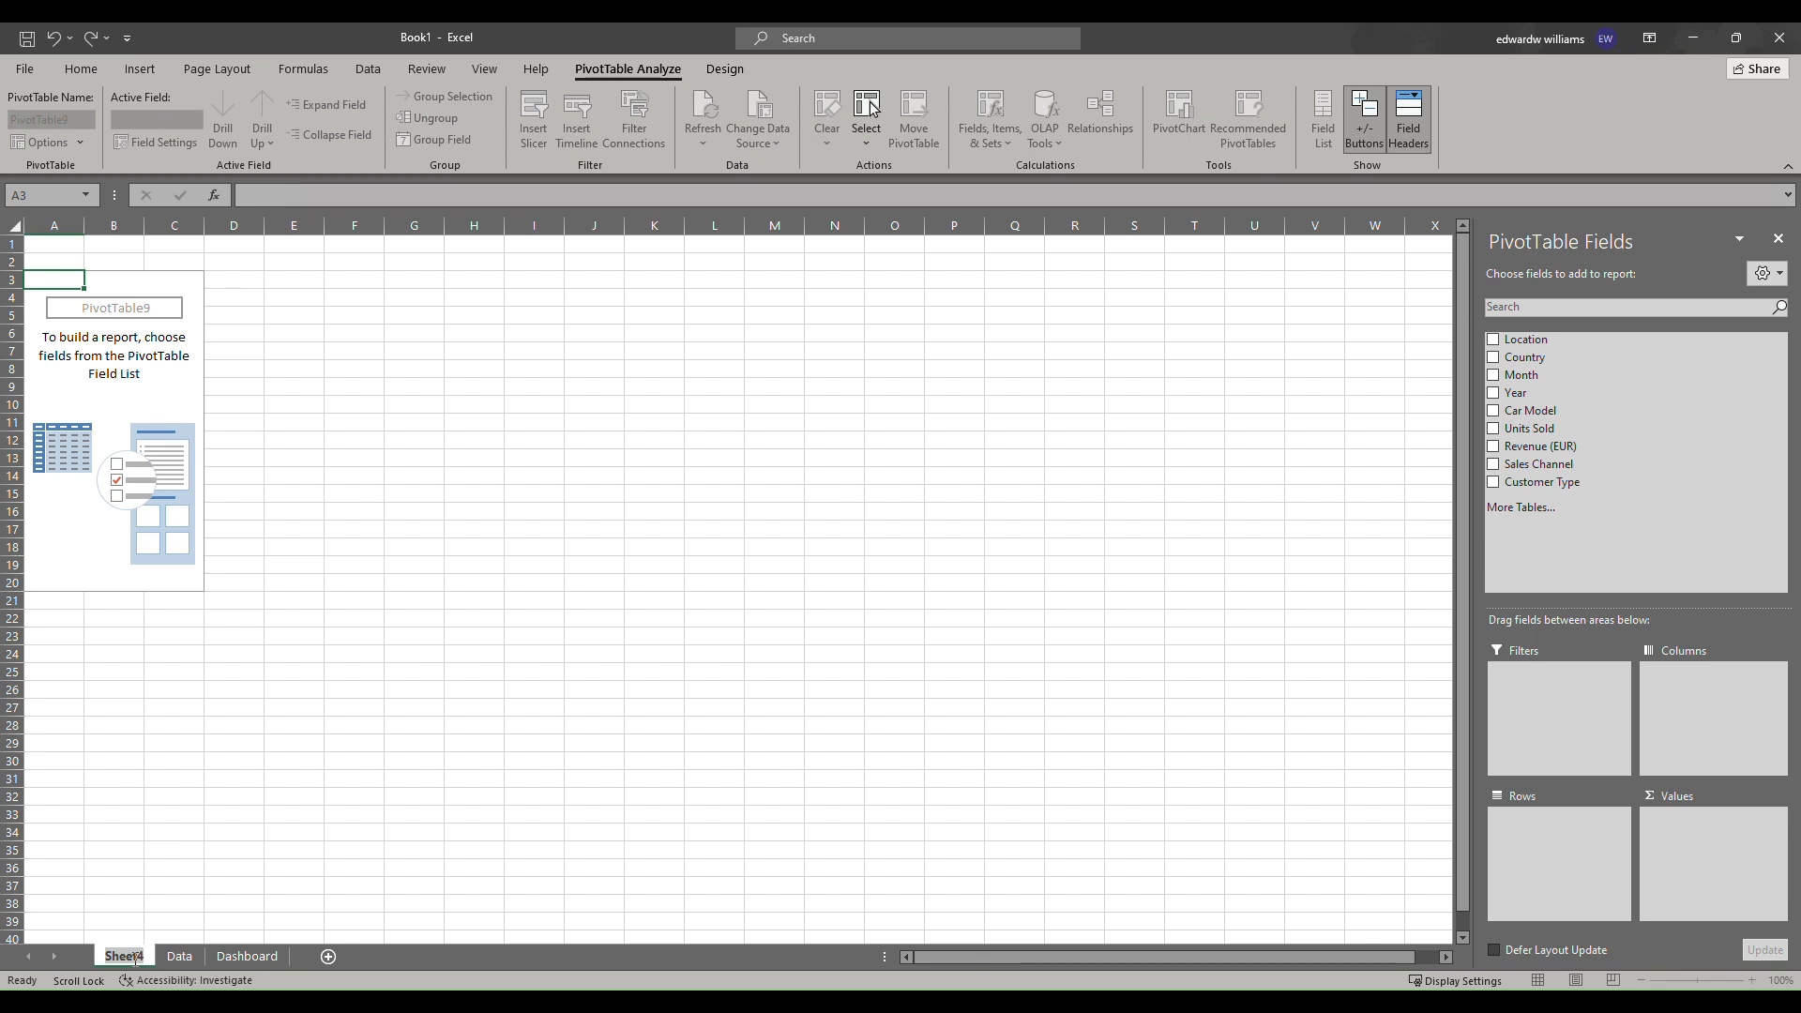
{"action": "type", "text": "Pi"}
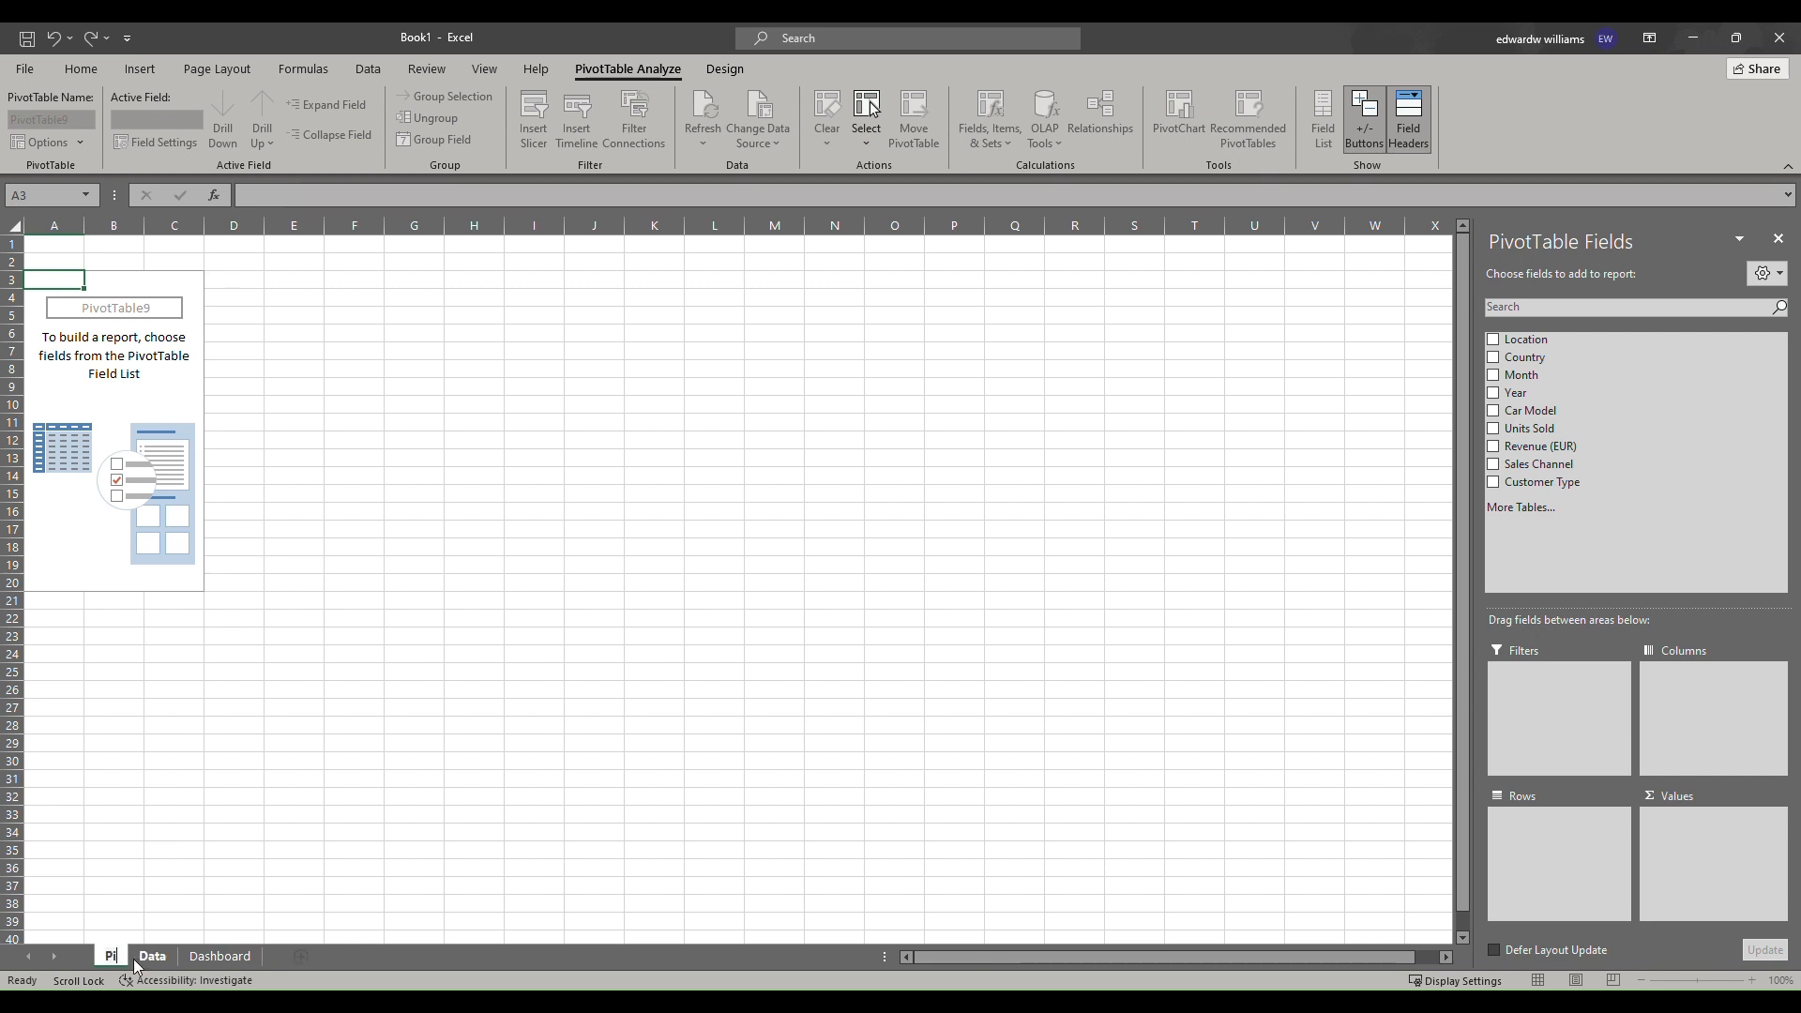
{"action": "type", "text": "vot Tab"}
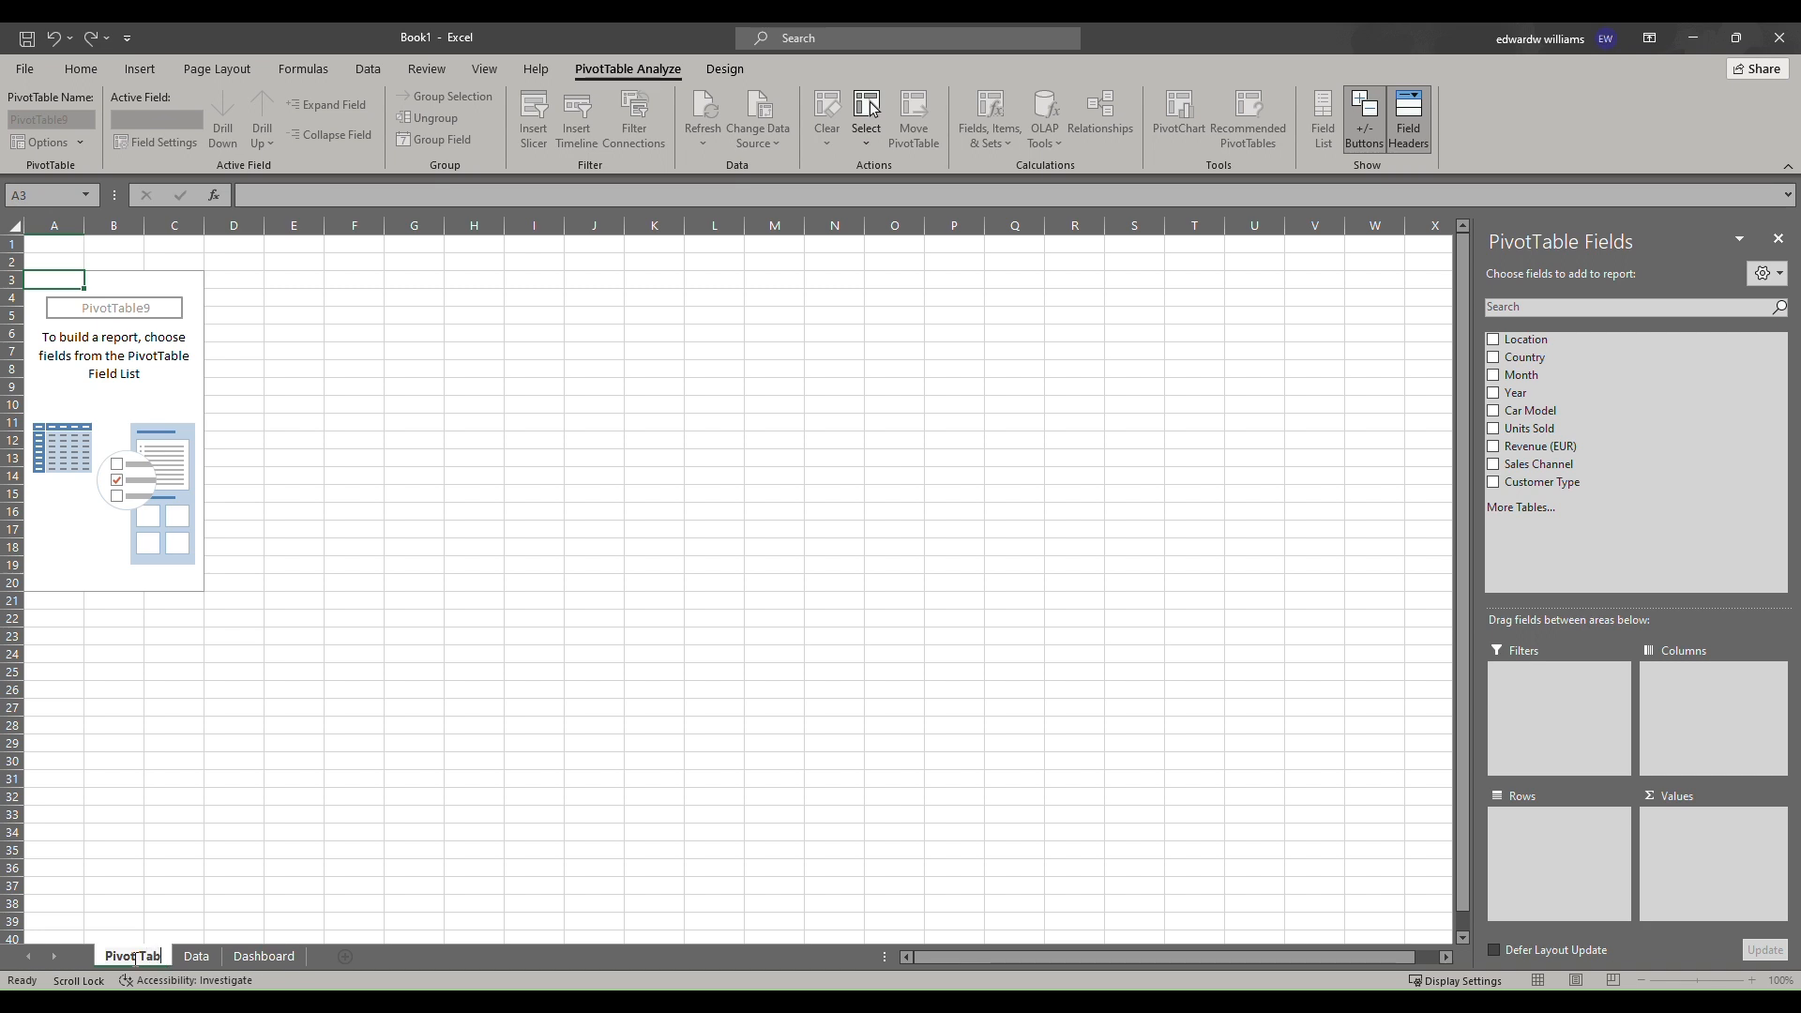
{"action": "type", "text": "le"}
{"action": "key", "text": "Return"}
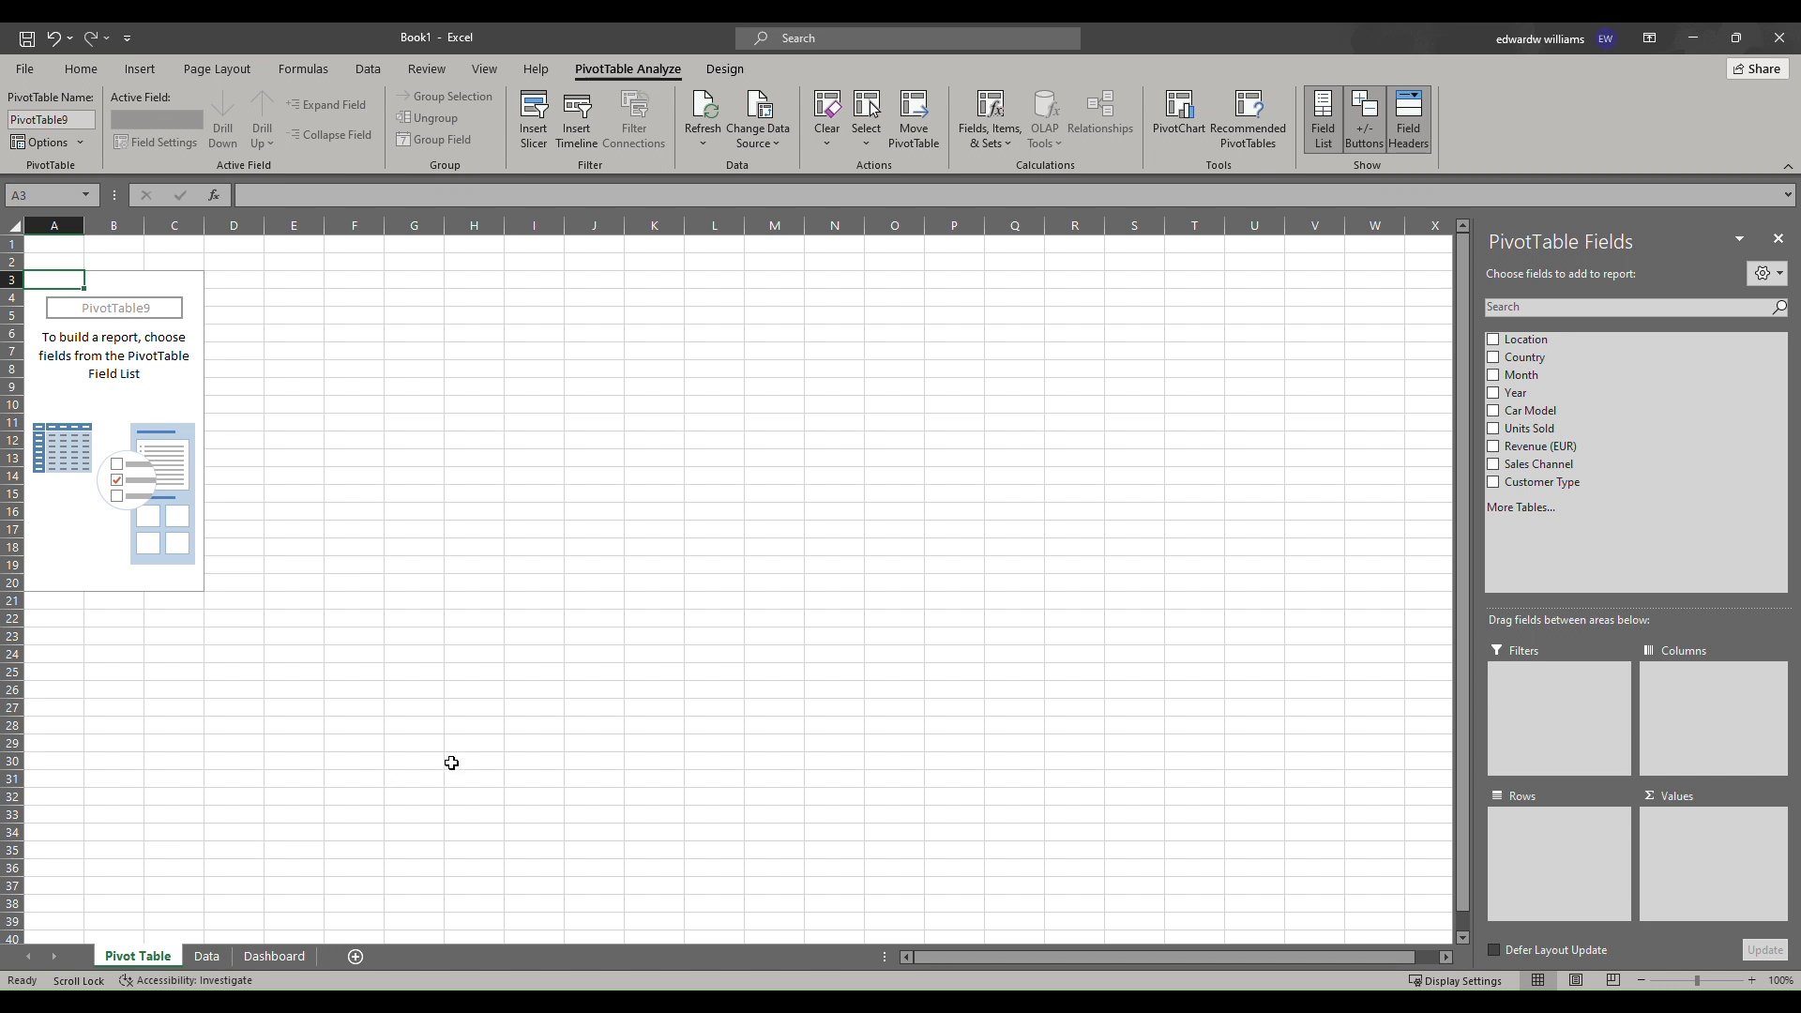
Add Year to the pivot table's rows and Revenue (EUR) to its values.
{"action": "left_click", "coordinate": [803, 65]}
{"action": "left_click_drag", "start_coordinate": [1525, 393], "coordinate": [1595, 821]}
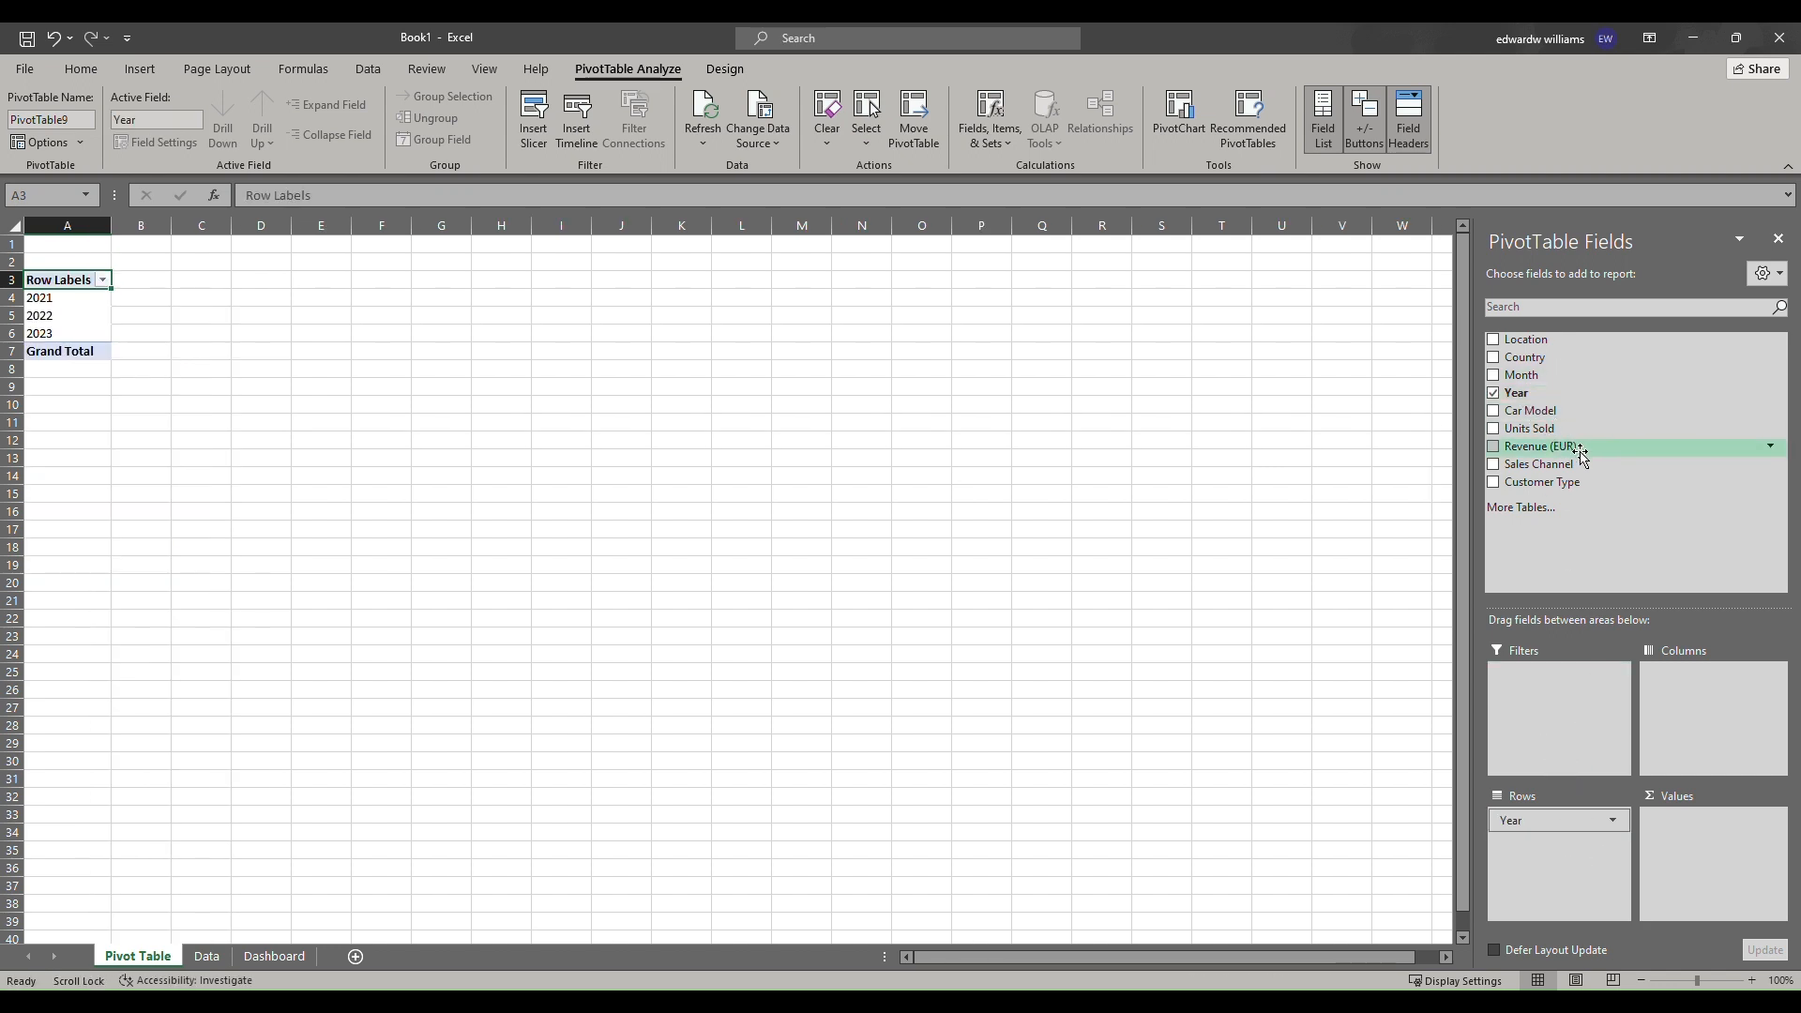
{"action": "left_click_drag", "start_coordinate": [1580, 454], "coordinate": [1711, 841]}
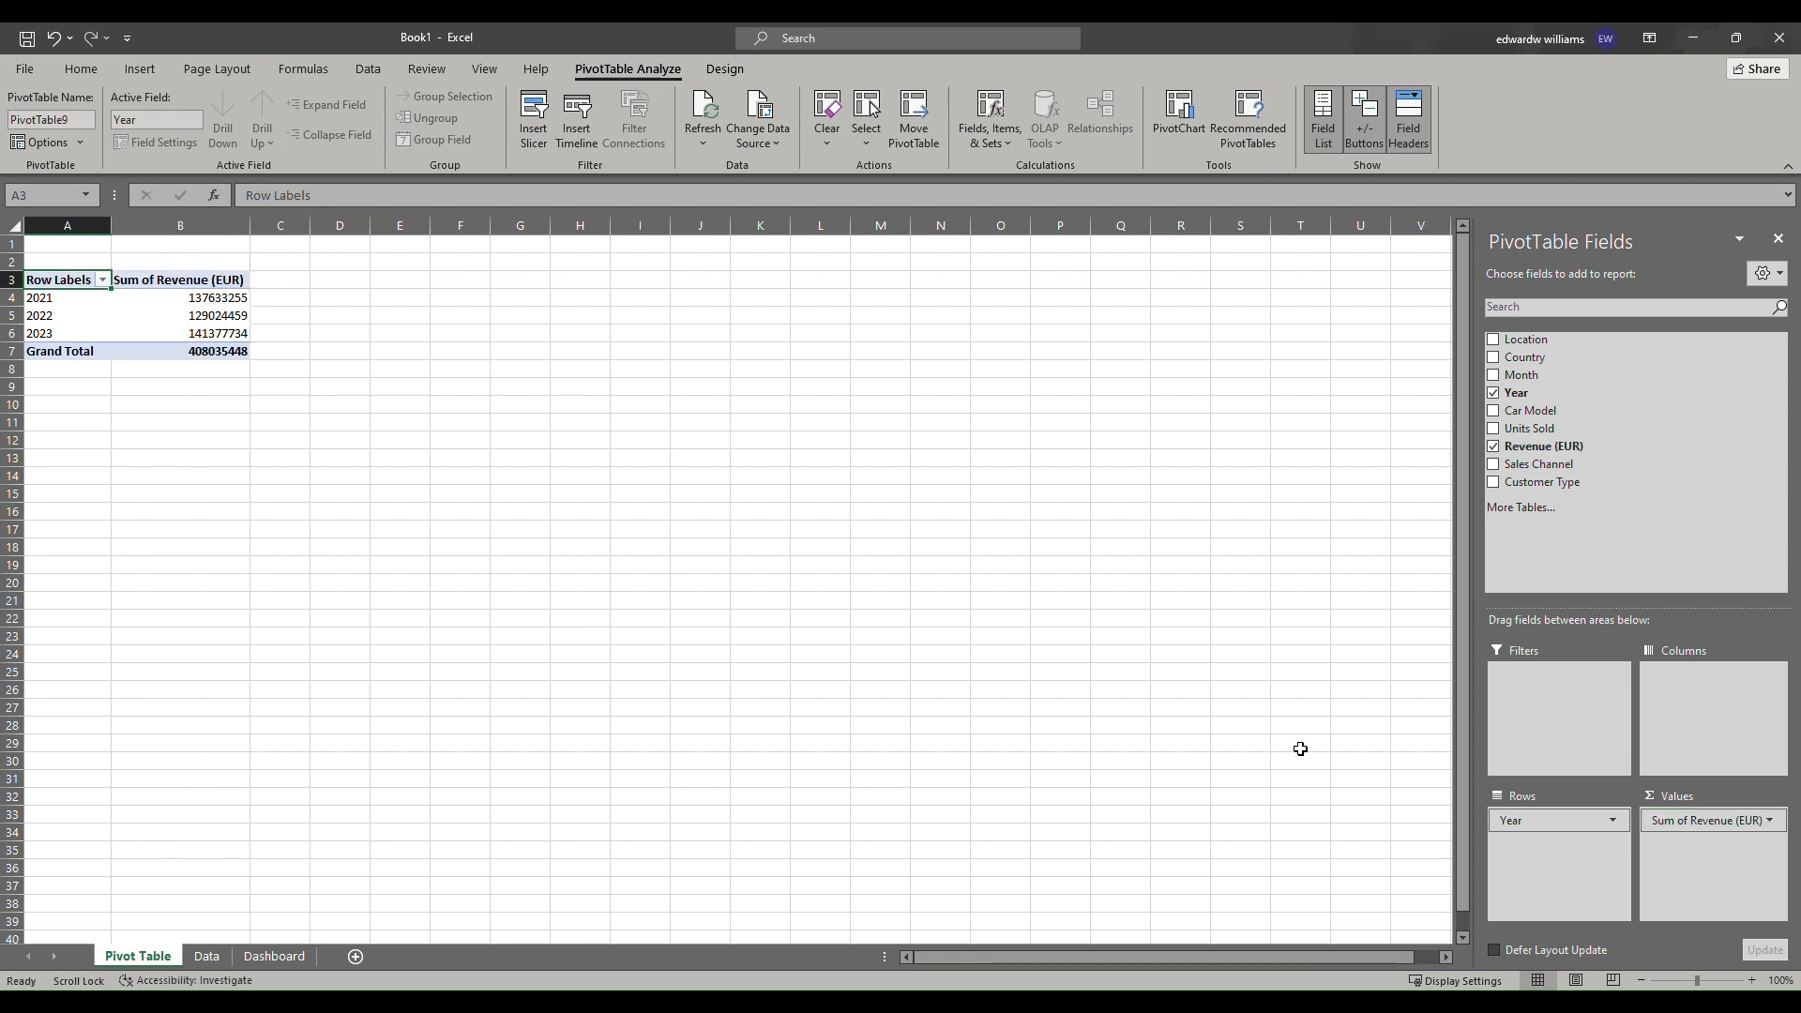
Apply comma style number formatting to the revenue values in the pivot table.
{"action": "left_click_drag", "start_coordinate": [208, 302], "coordinate": [208, 351]}
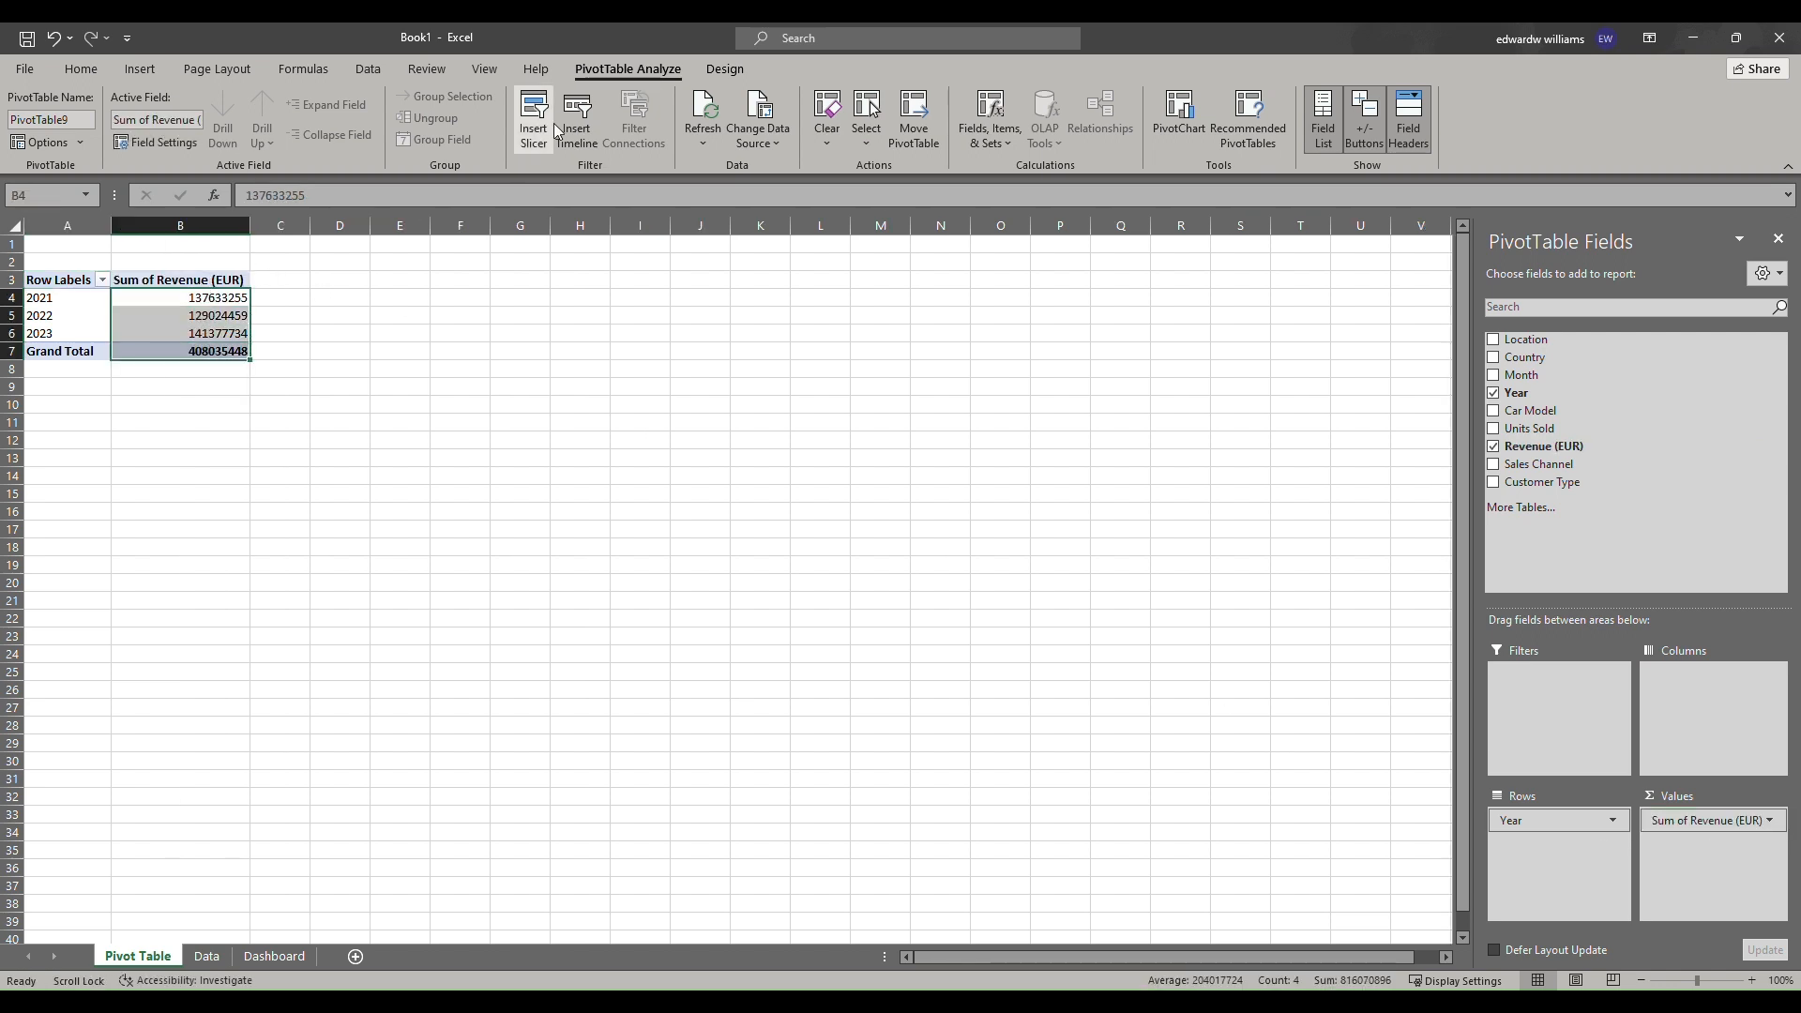
{"action": "left_click", "coordinate": [82, 69]}
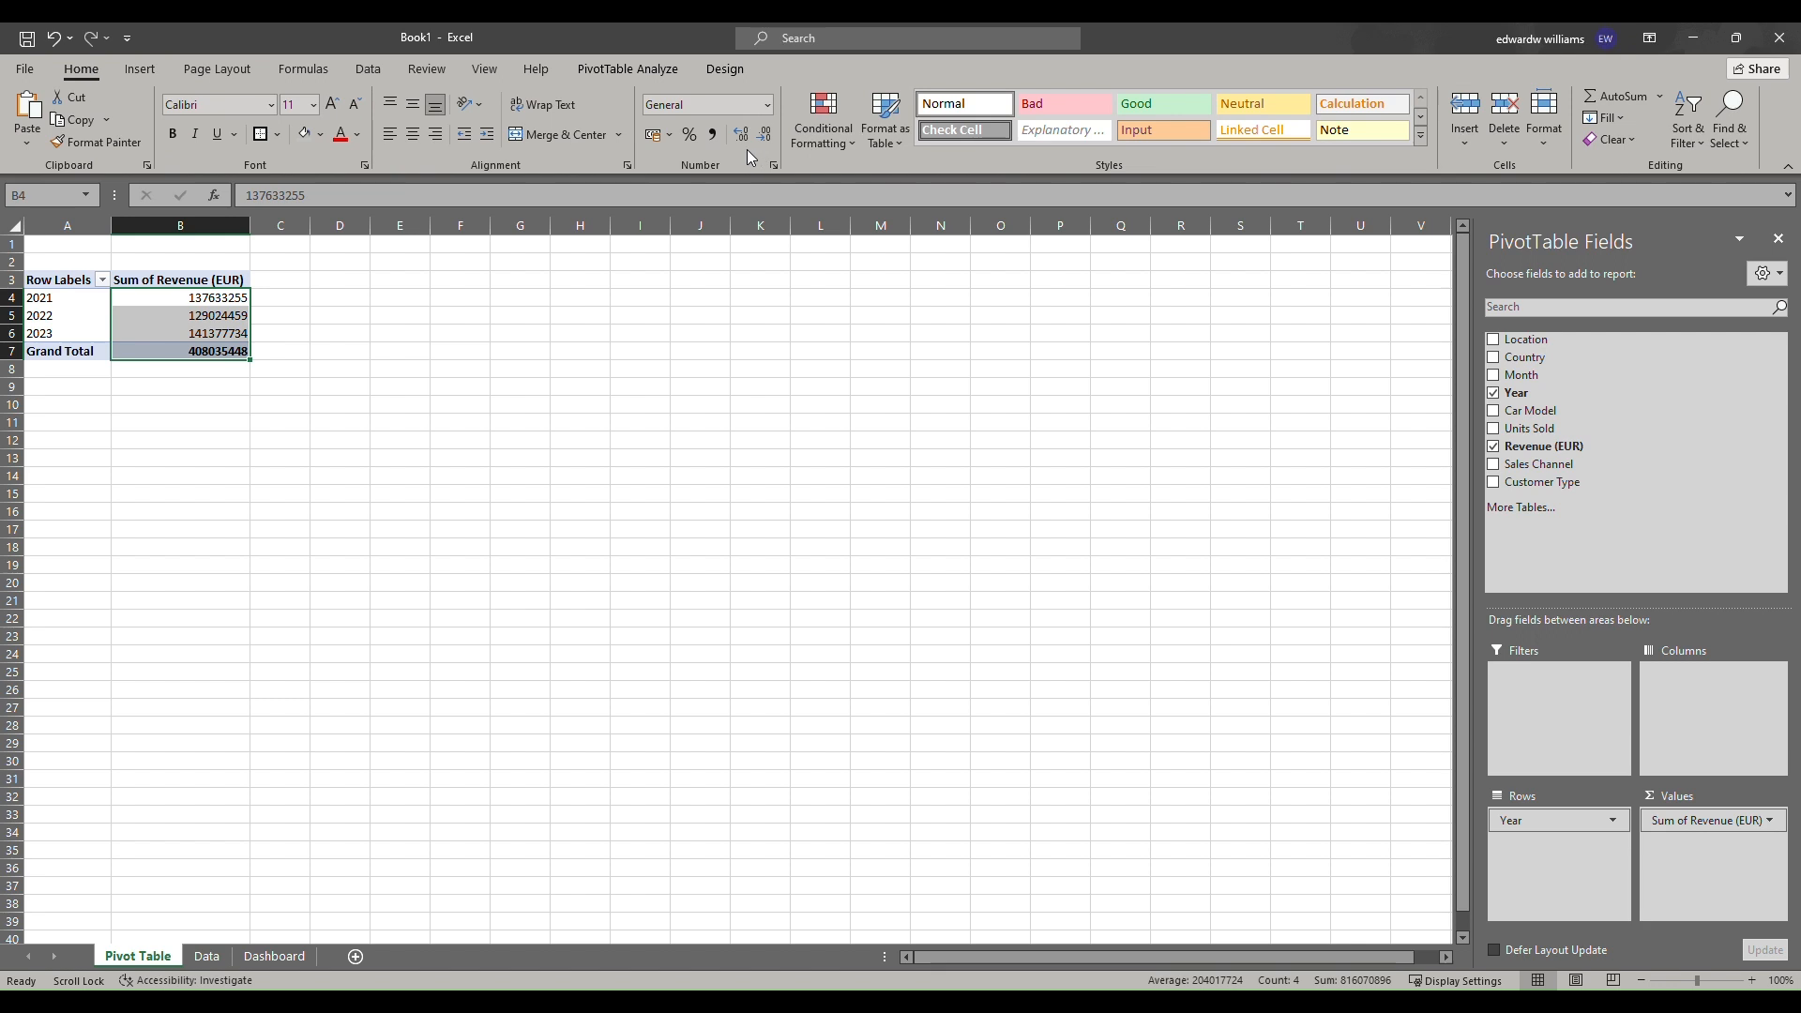
{"action": "left_click", "coordinate": [712, 134]}
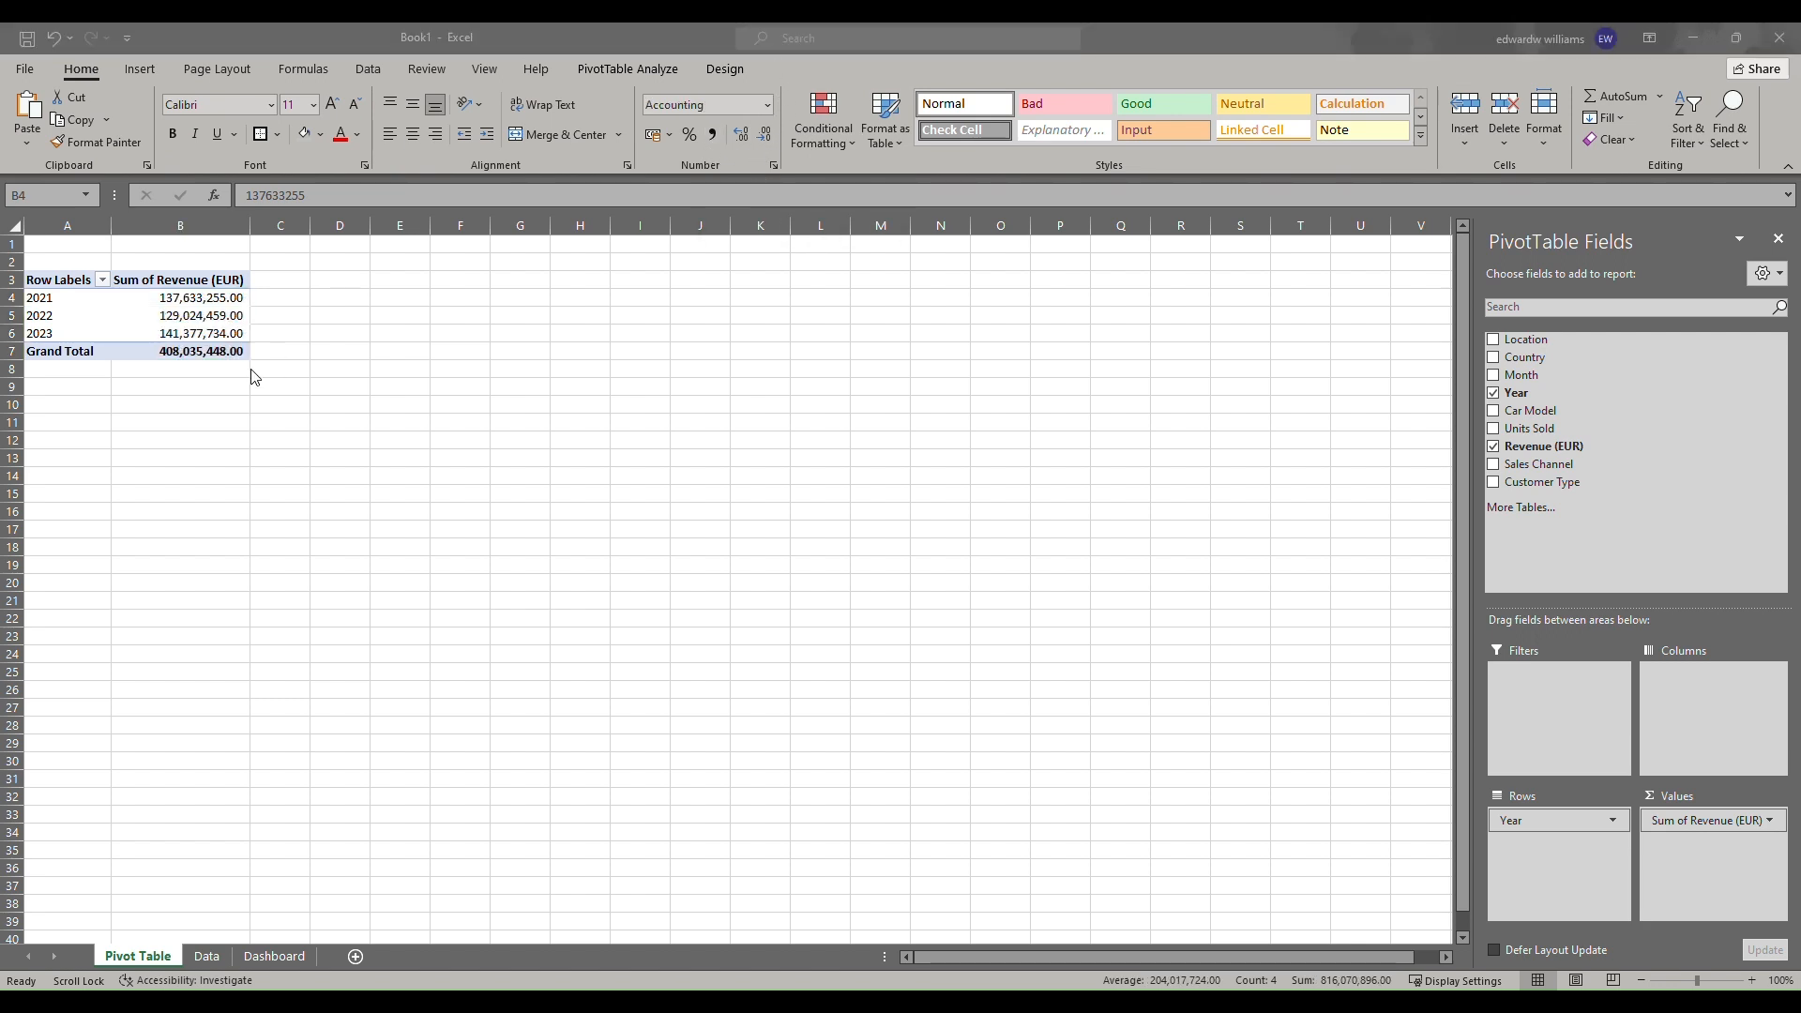
{"action": "left_click", "coordinate": [216, 407]}
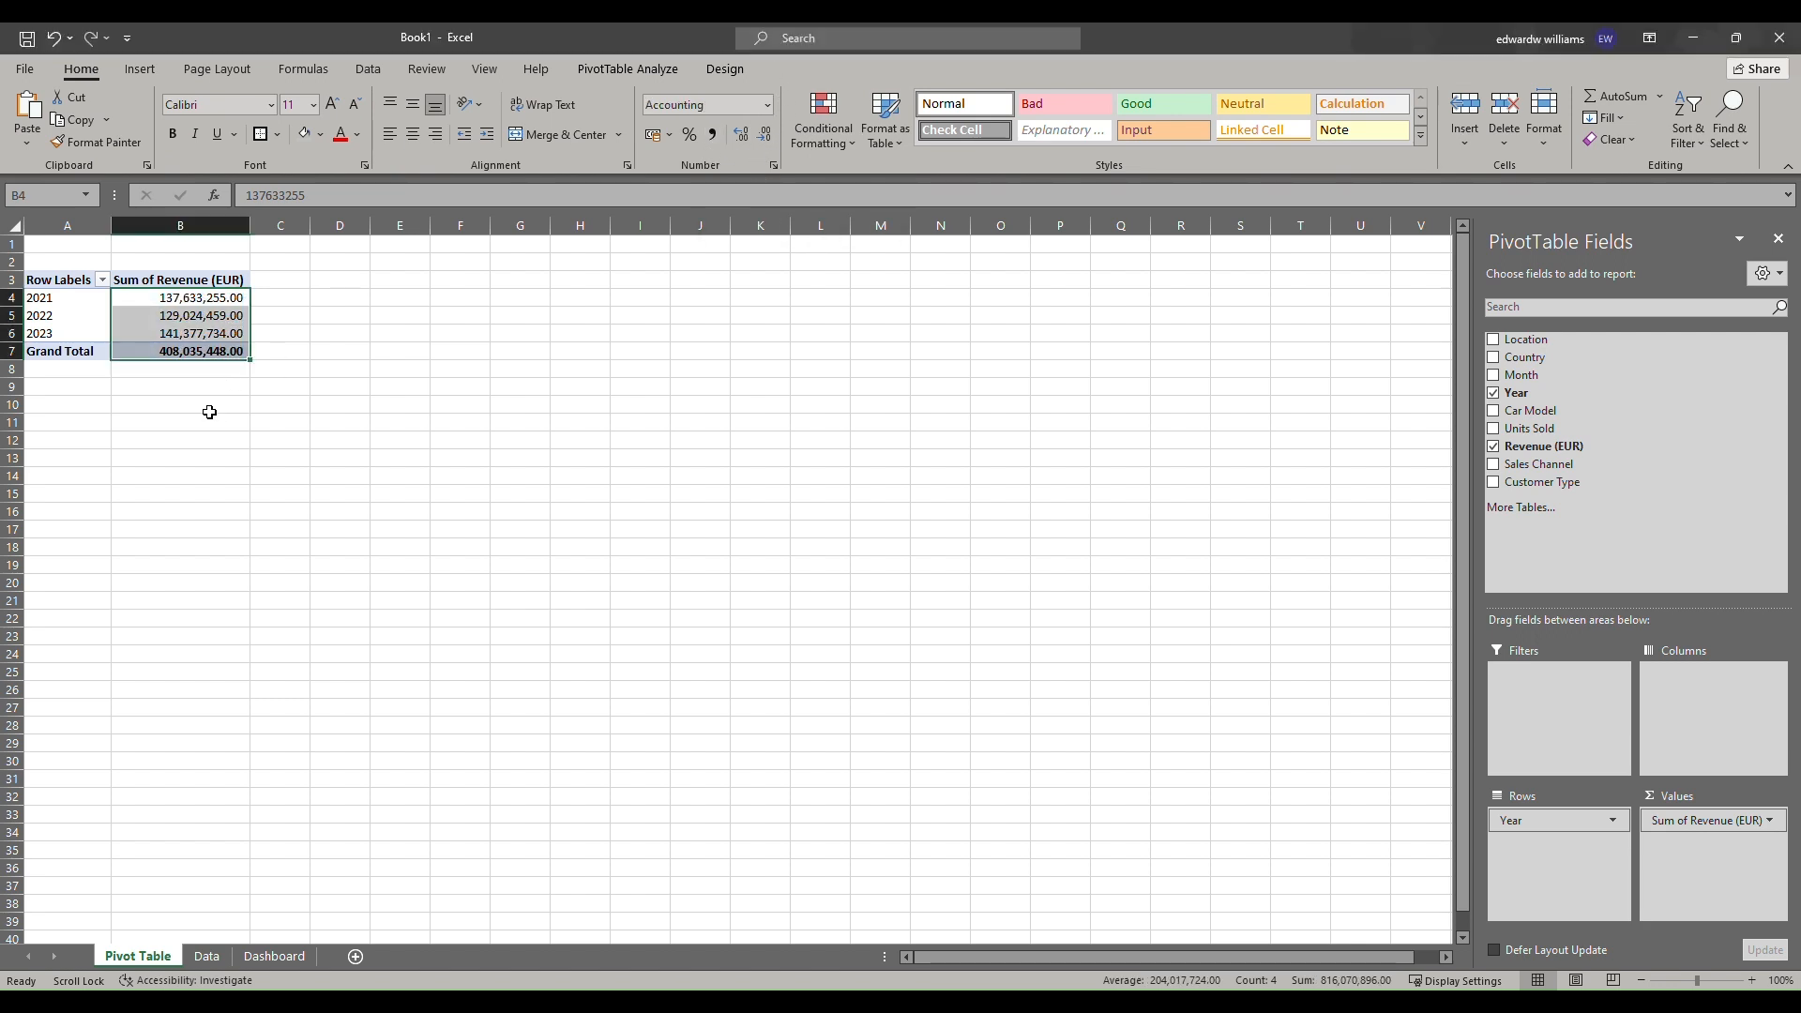
{"action": "left_click", "coordinate": [311, 488]}
Copy the pivot table to cell D3 and autofit the column widths.
{"action": "left_click", "coordinate": [84, 298]}
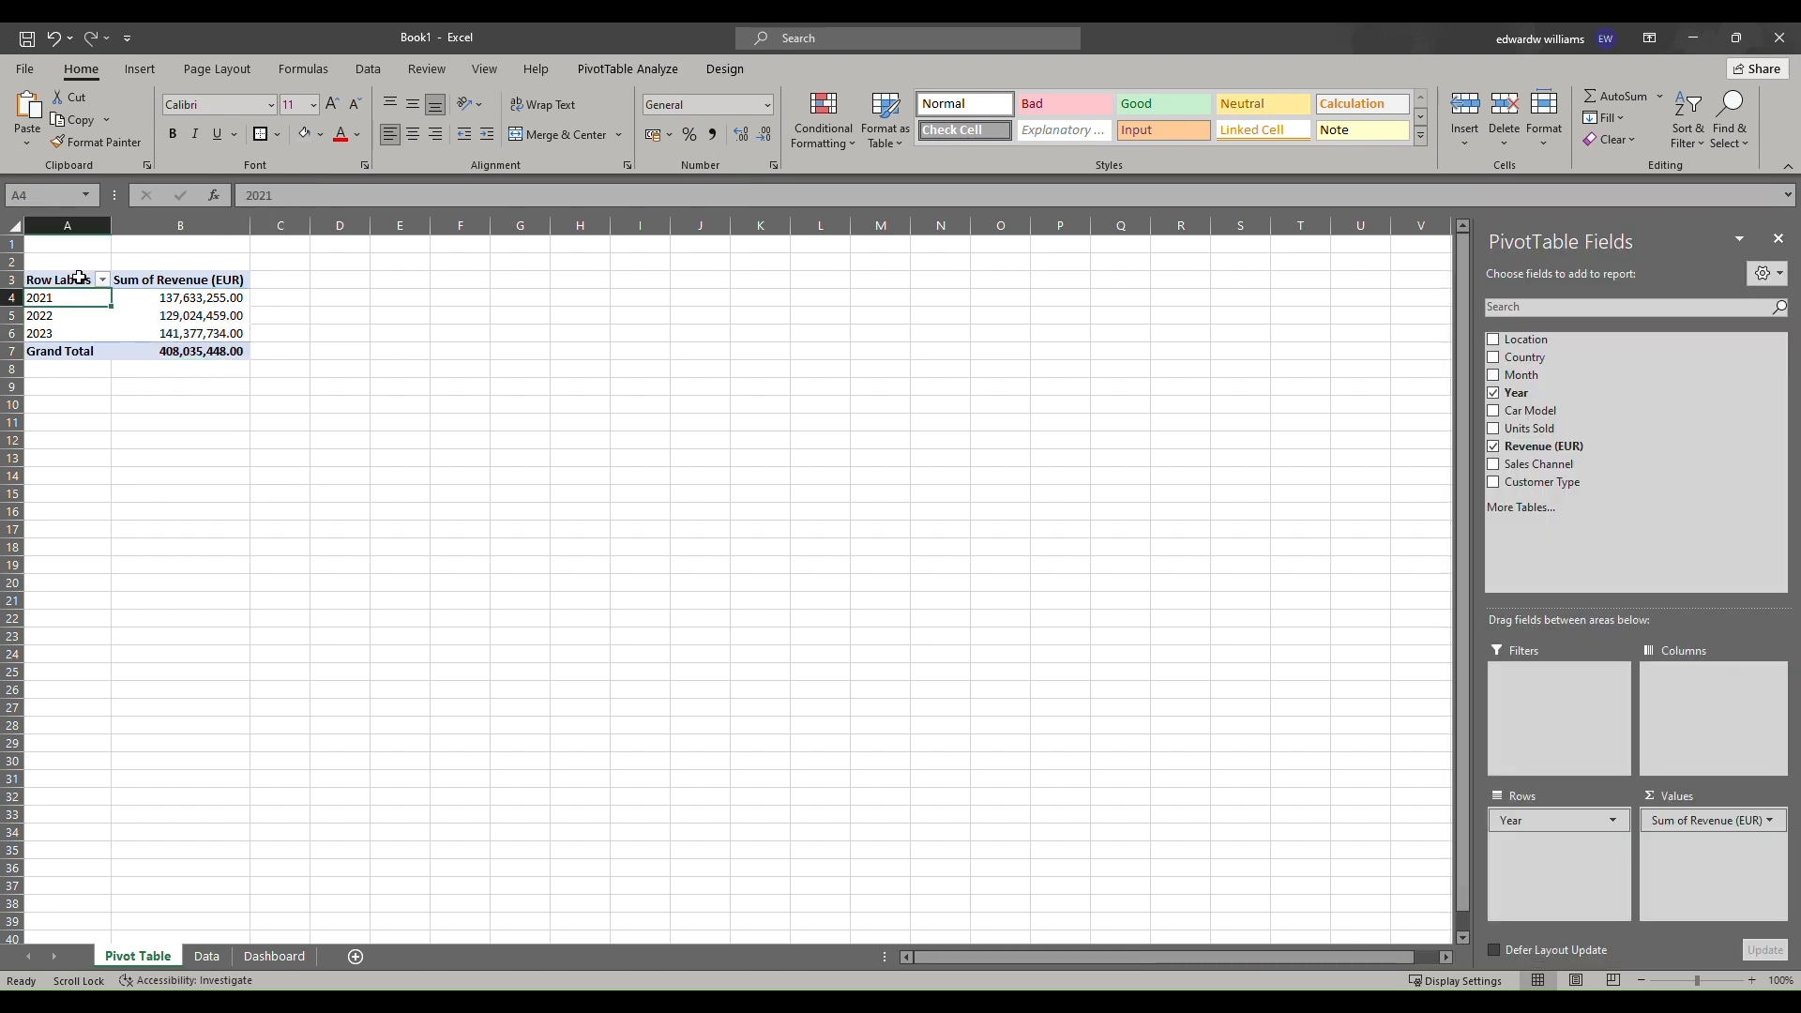
{"action": "left_click_drag", "start_coordinate": [78, 279], "coordinate": [215, 347]}
{"action": "key", "text": "ctrl+c"}
{"action": "left_click", "coordinate": [356, 281]}
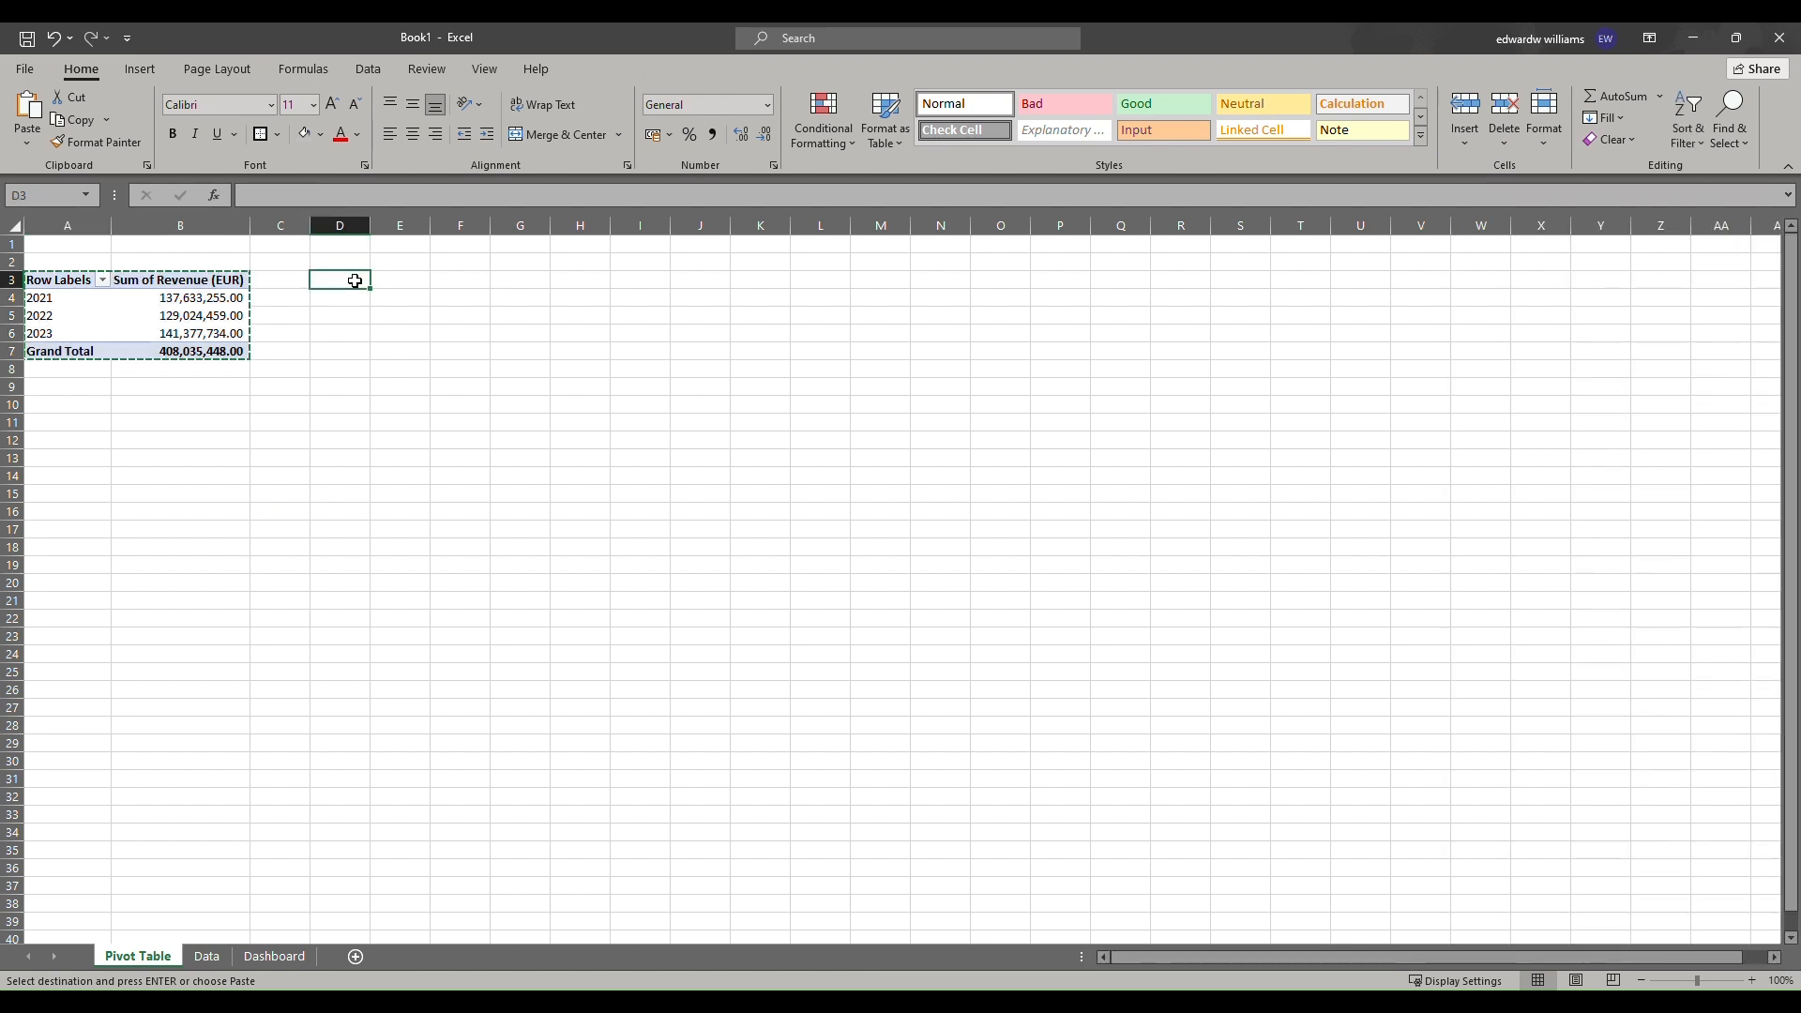
{"action": "key", "text": "ctrl+v"}
{"action": "key", "text": "alt+h"}
{"action": "key", "text": "o"}
{"action": "key", "text": "i"}
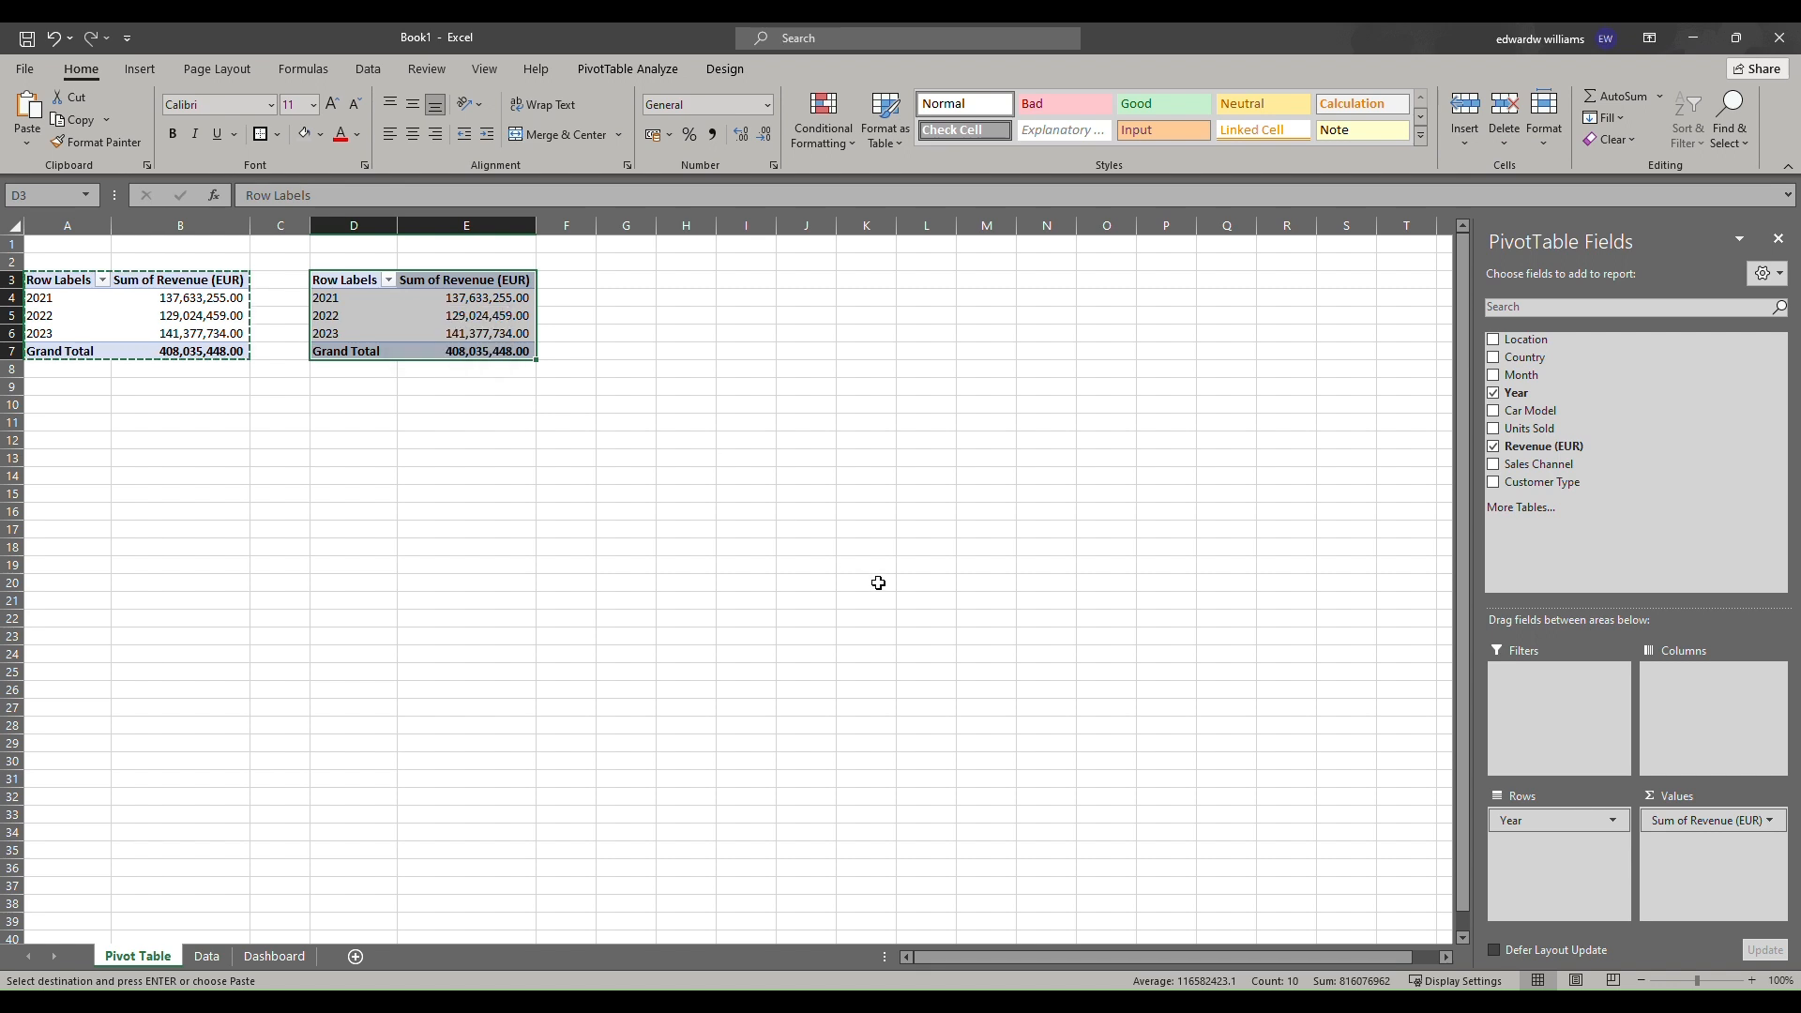
In the second pivot table, replace Revenue (EUR) with Units Sold as the value field.
{"action": "left_click", "coordinate": [1494, 448]}
{"action": "left_click_drag", "start_coordinate": [1509, 431], "coordinate": [1757, 846]}
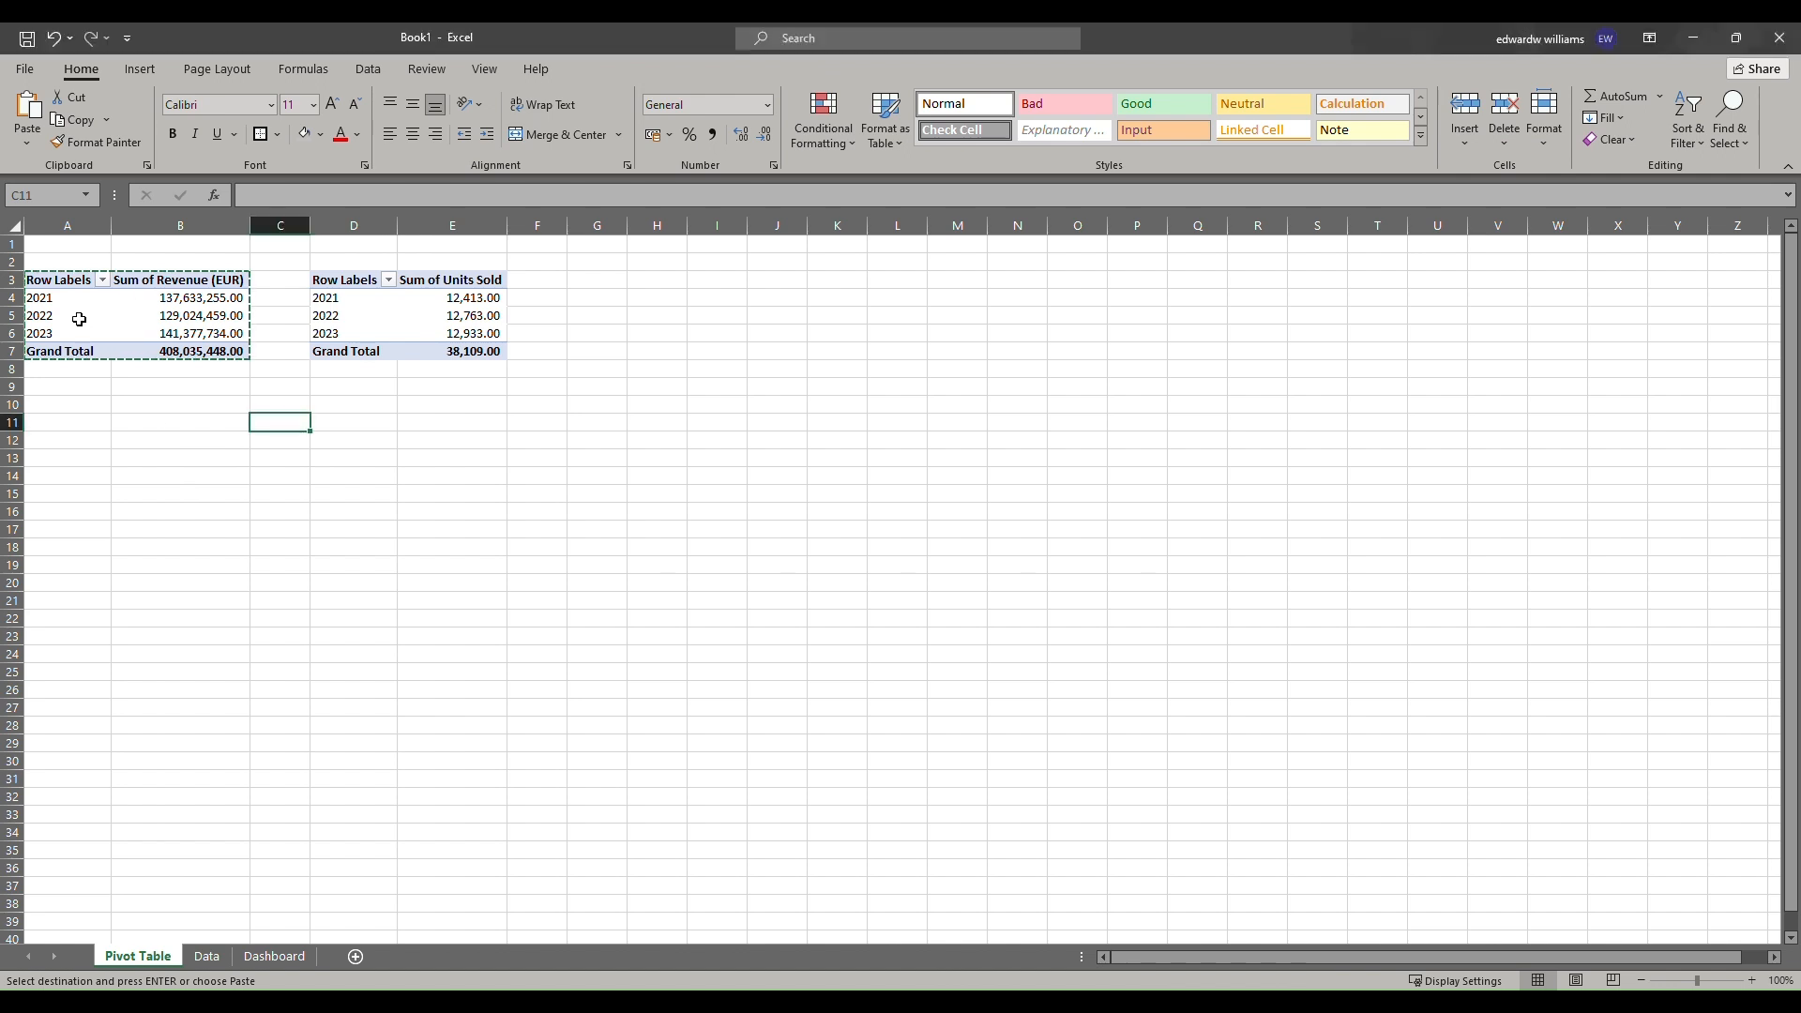
Copy the first pivot table and paste a third copy at cell A11.
{"action": "left_click", "coordinate": [76, 308]}
{"action": "left_click_drag", "start_coordinate": [59, 279], "coordinate": [241, 345]}
{"action": "right_click", "coordinate": [79, 350]}
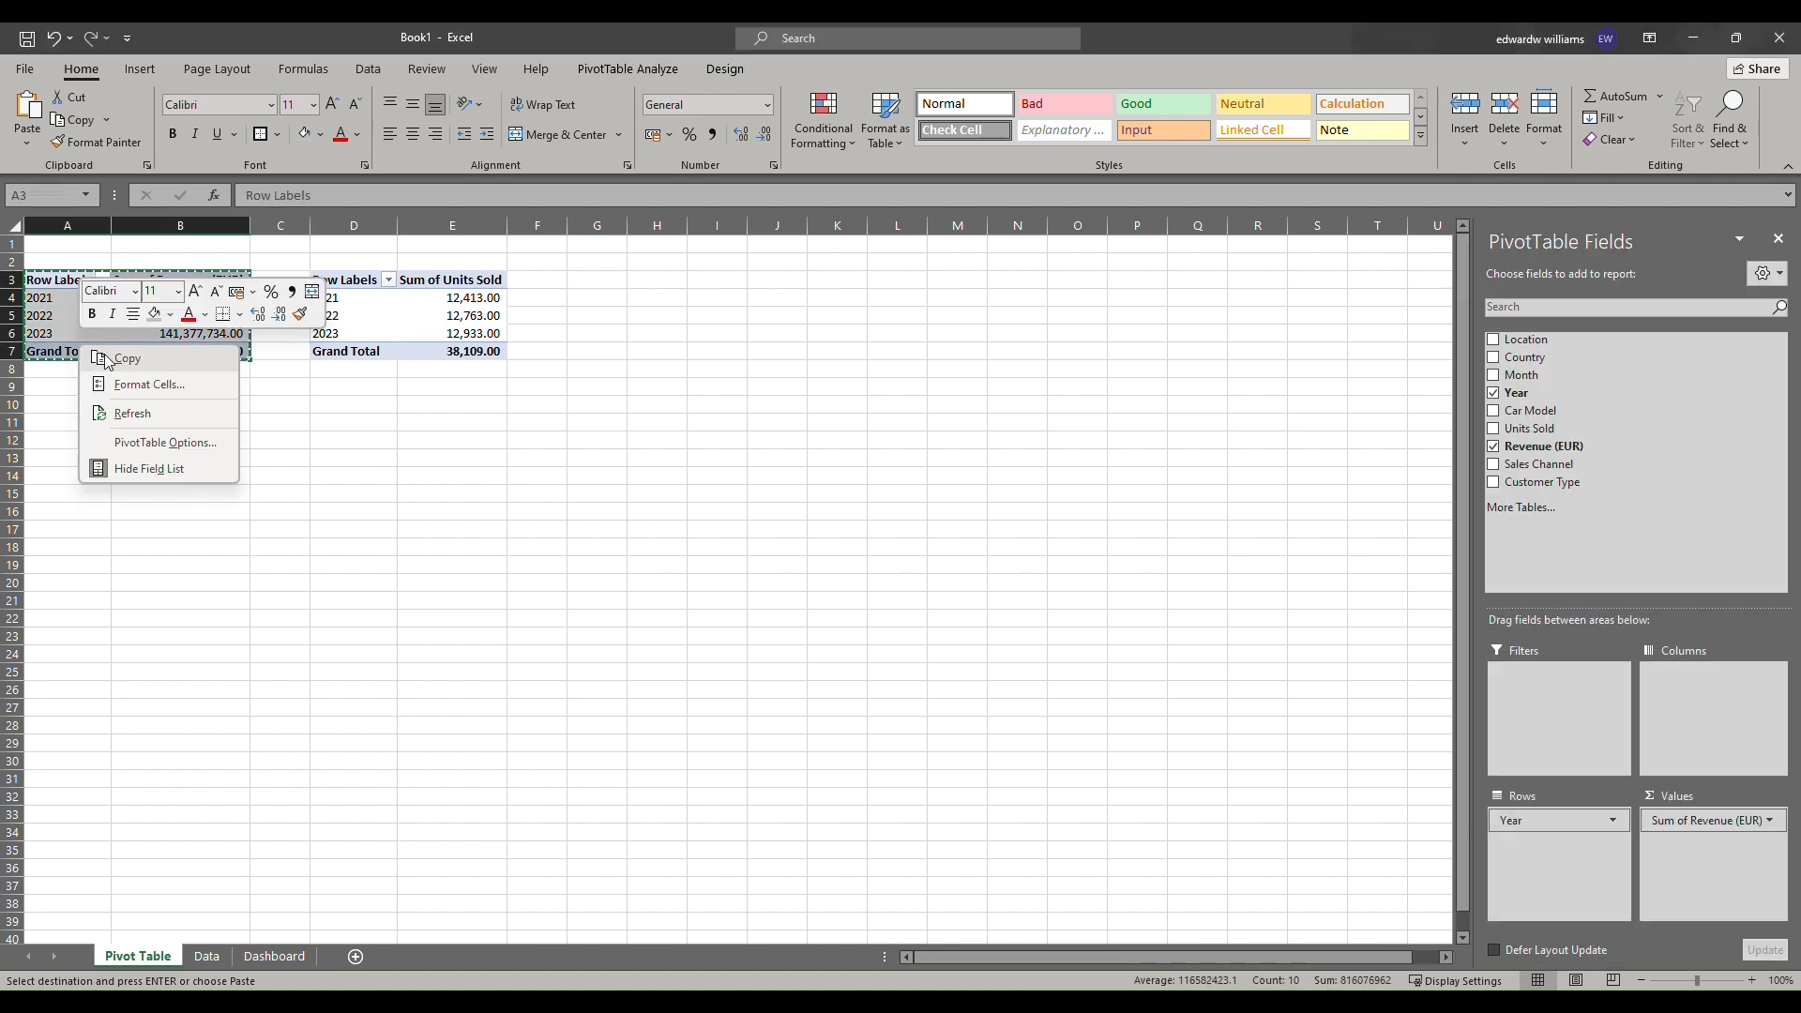
{"action": "left_click", "coordinate": [111, 359]}
{"action": "left_click", "coordinate": [52, 422]}
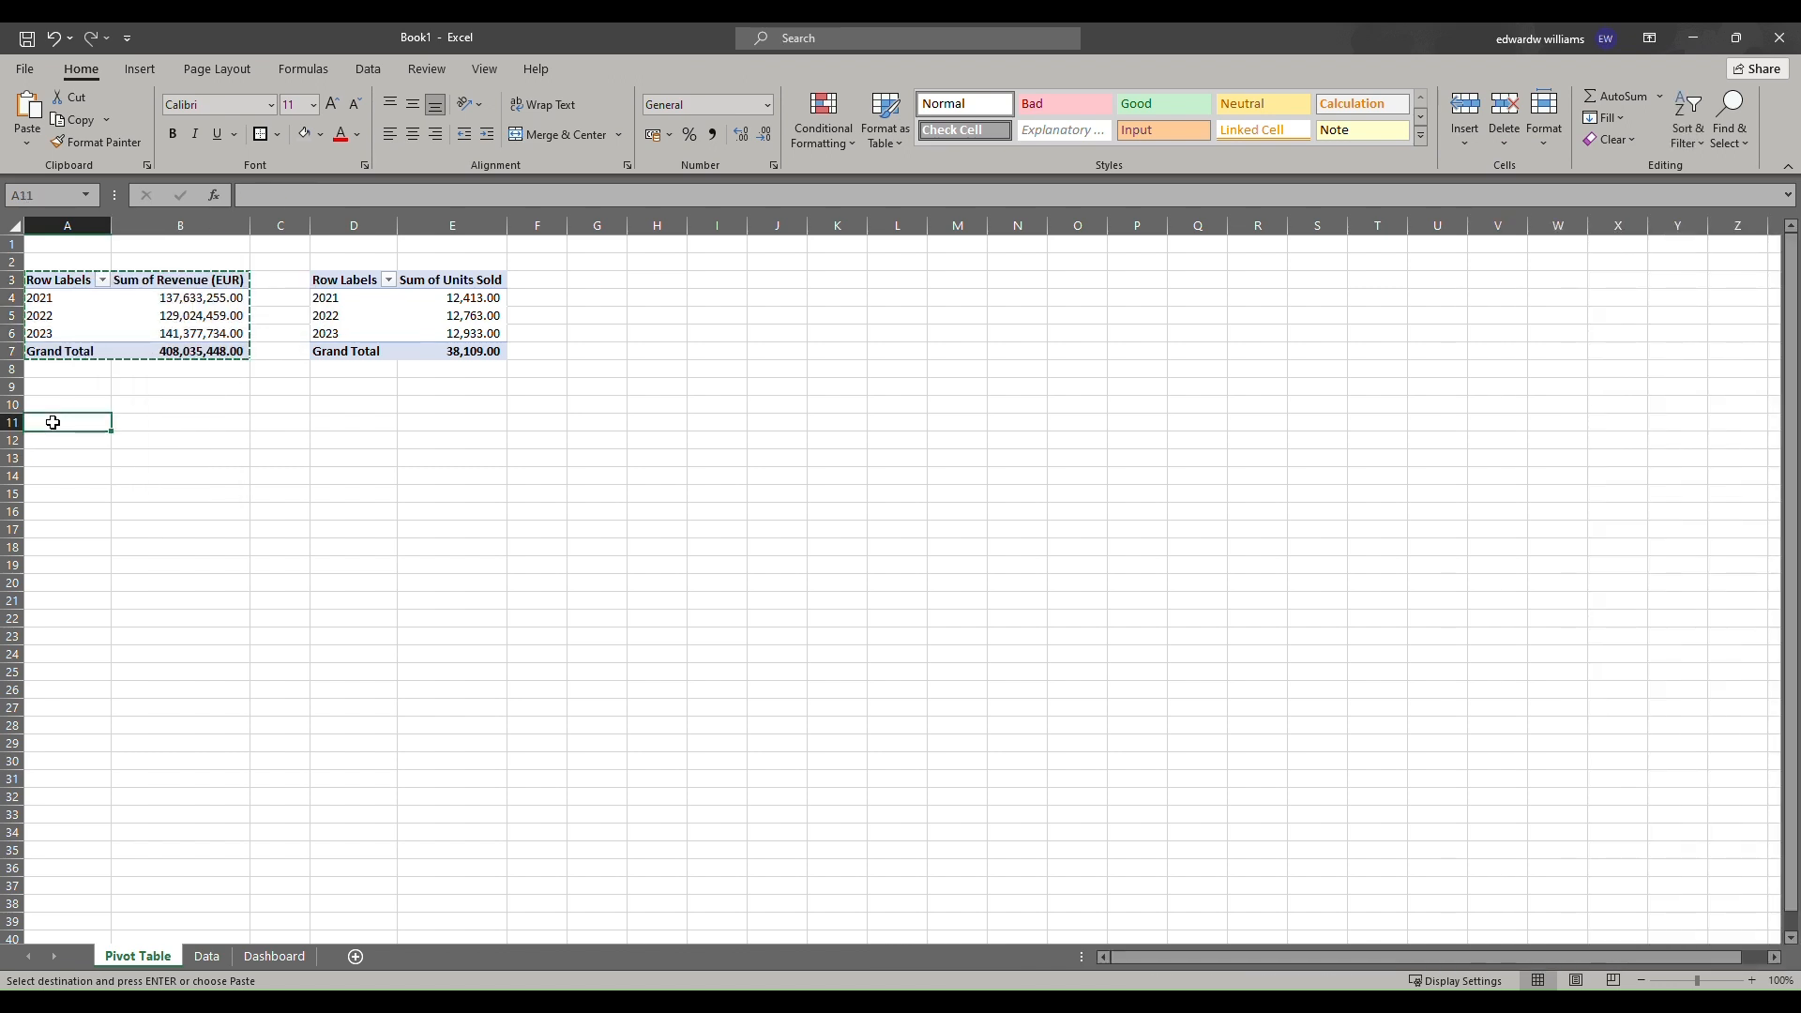
{"action": "key", "text": "ctrl+v"}
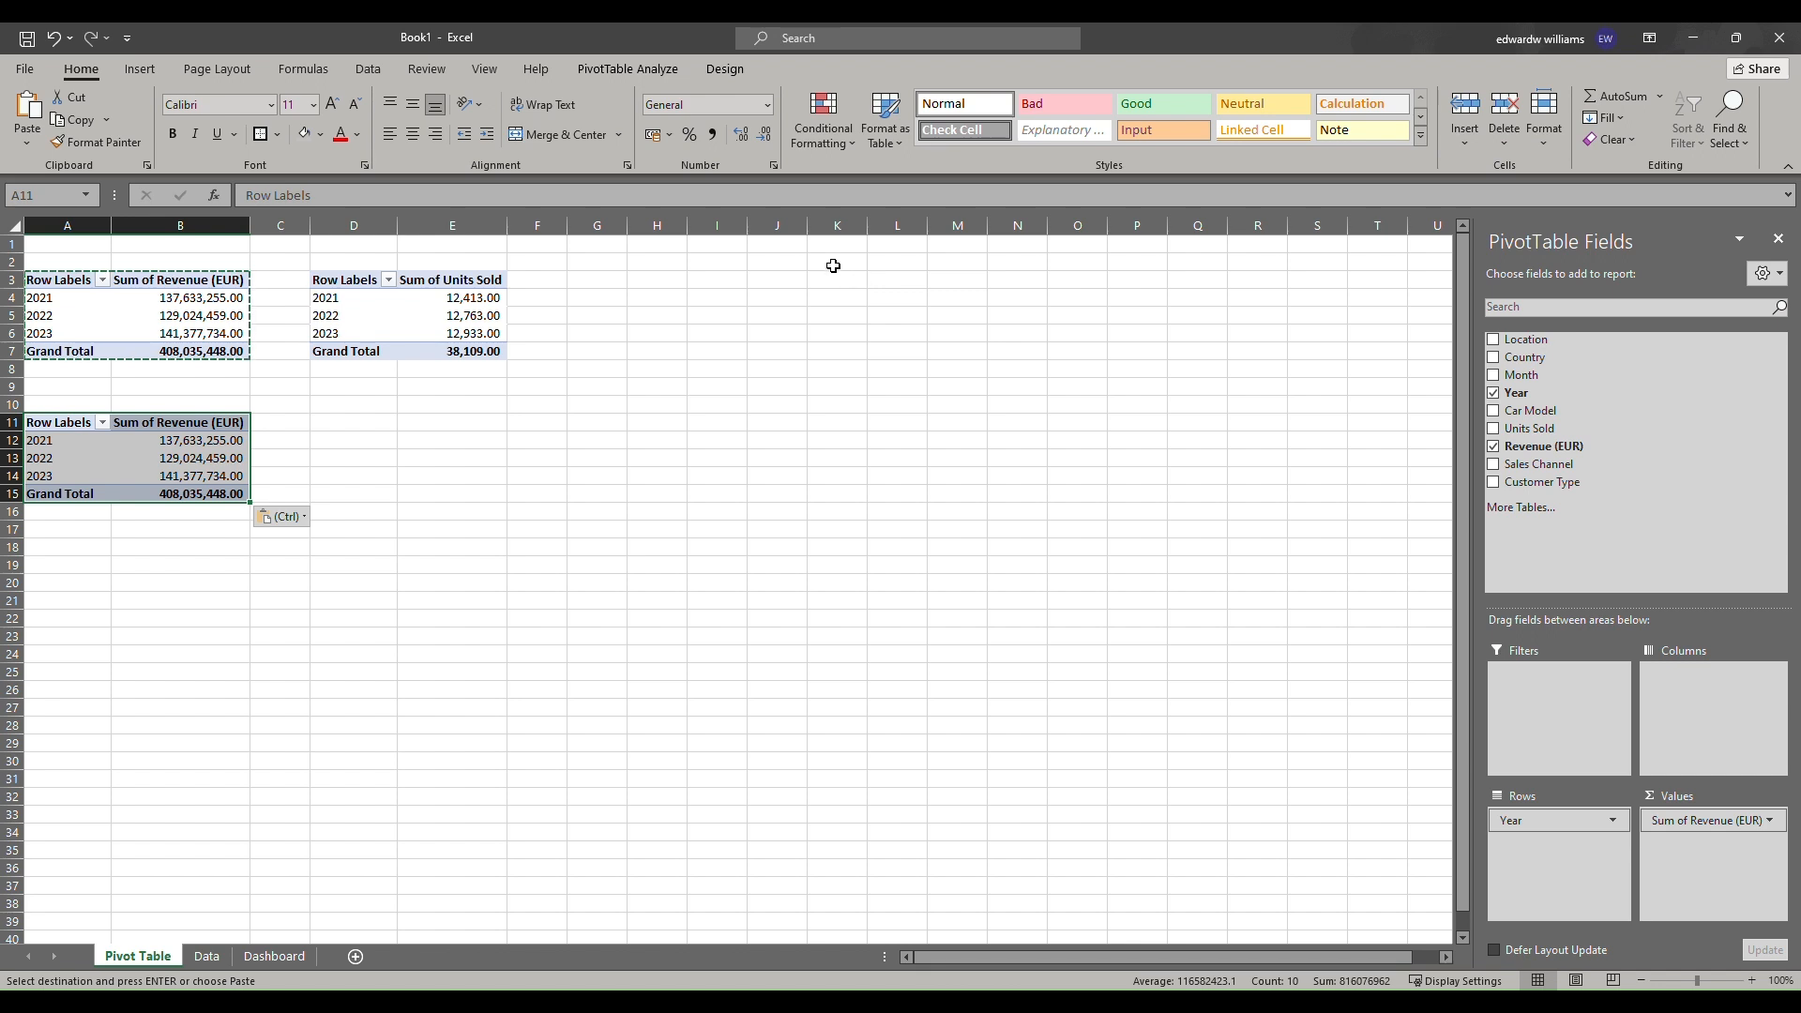
In the third pivot table, replace Year with Sales Channel as the row field, trying Revenue and Units Sold as values.
{"action": "left_click", "coordinate": [804, 47]}
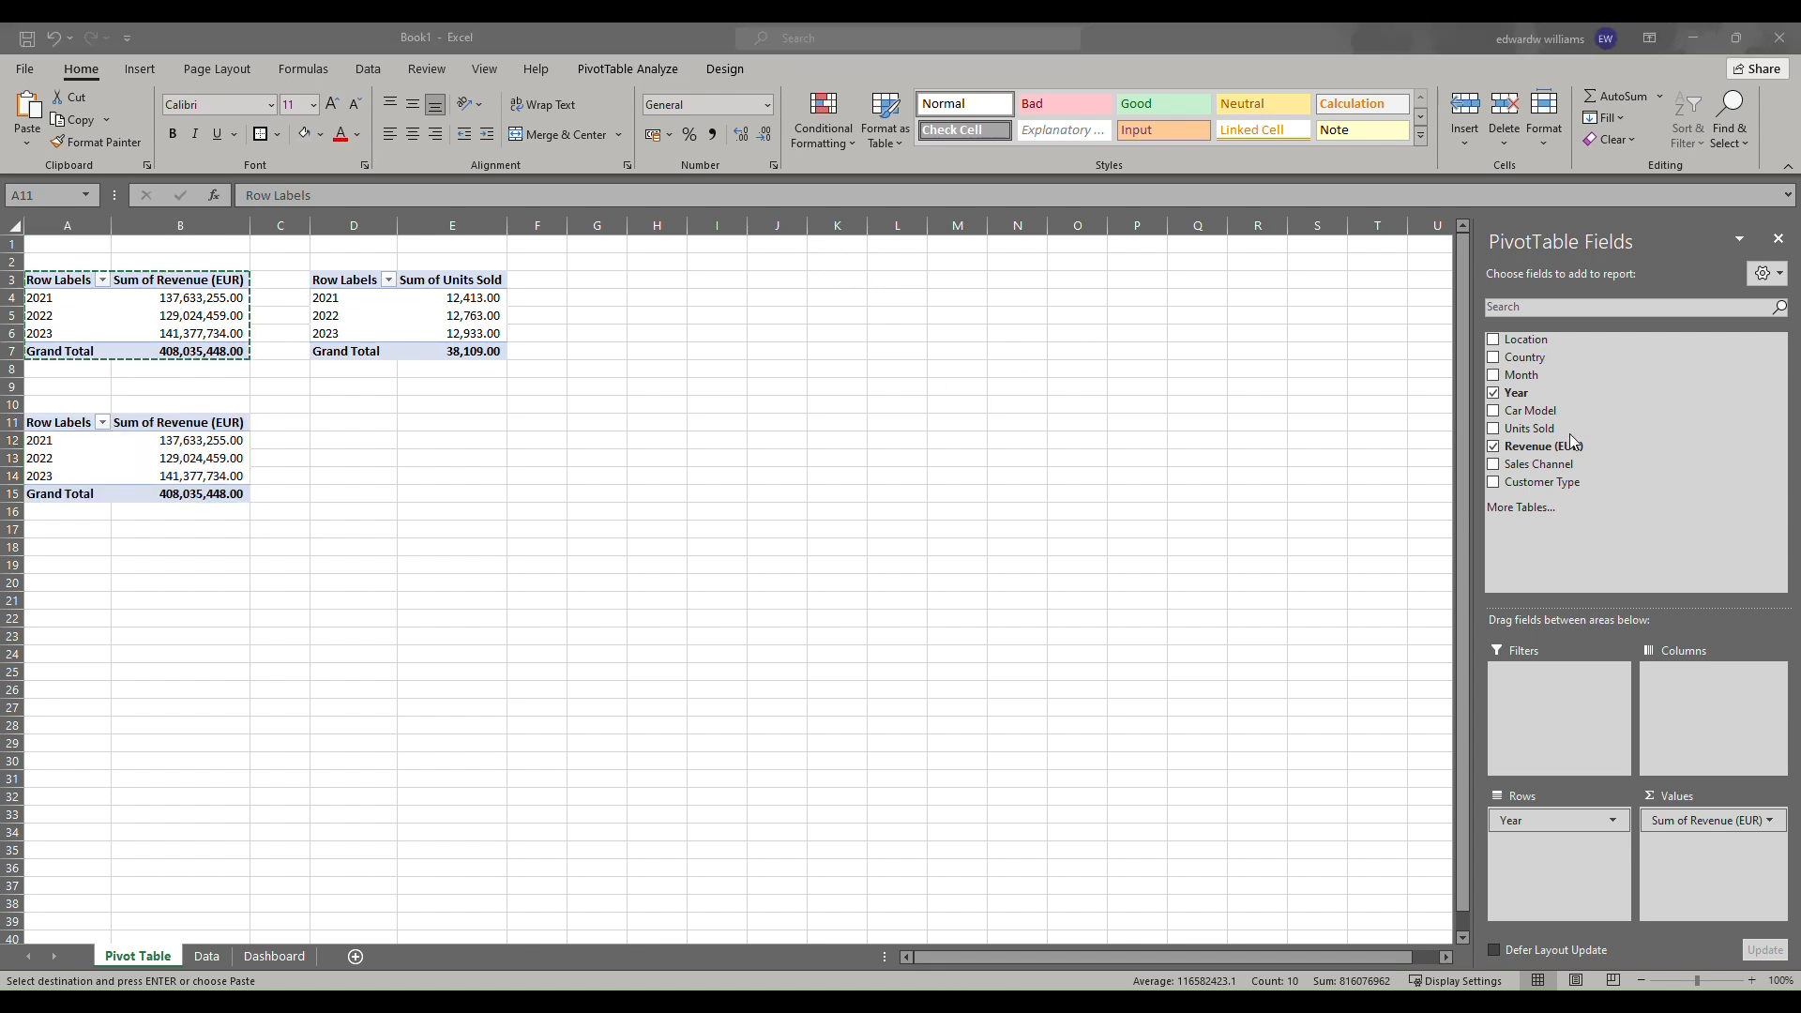
{"action": "left_click", "coordinate": [1498, 394]}
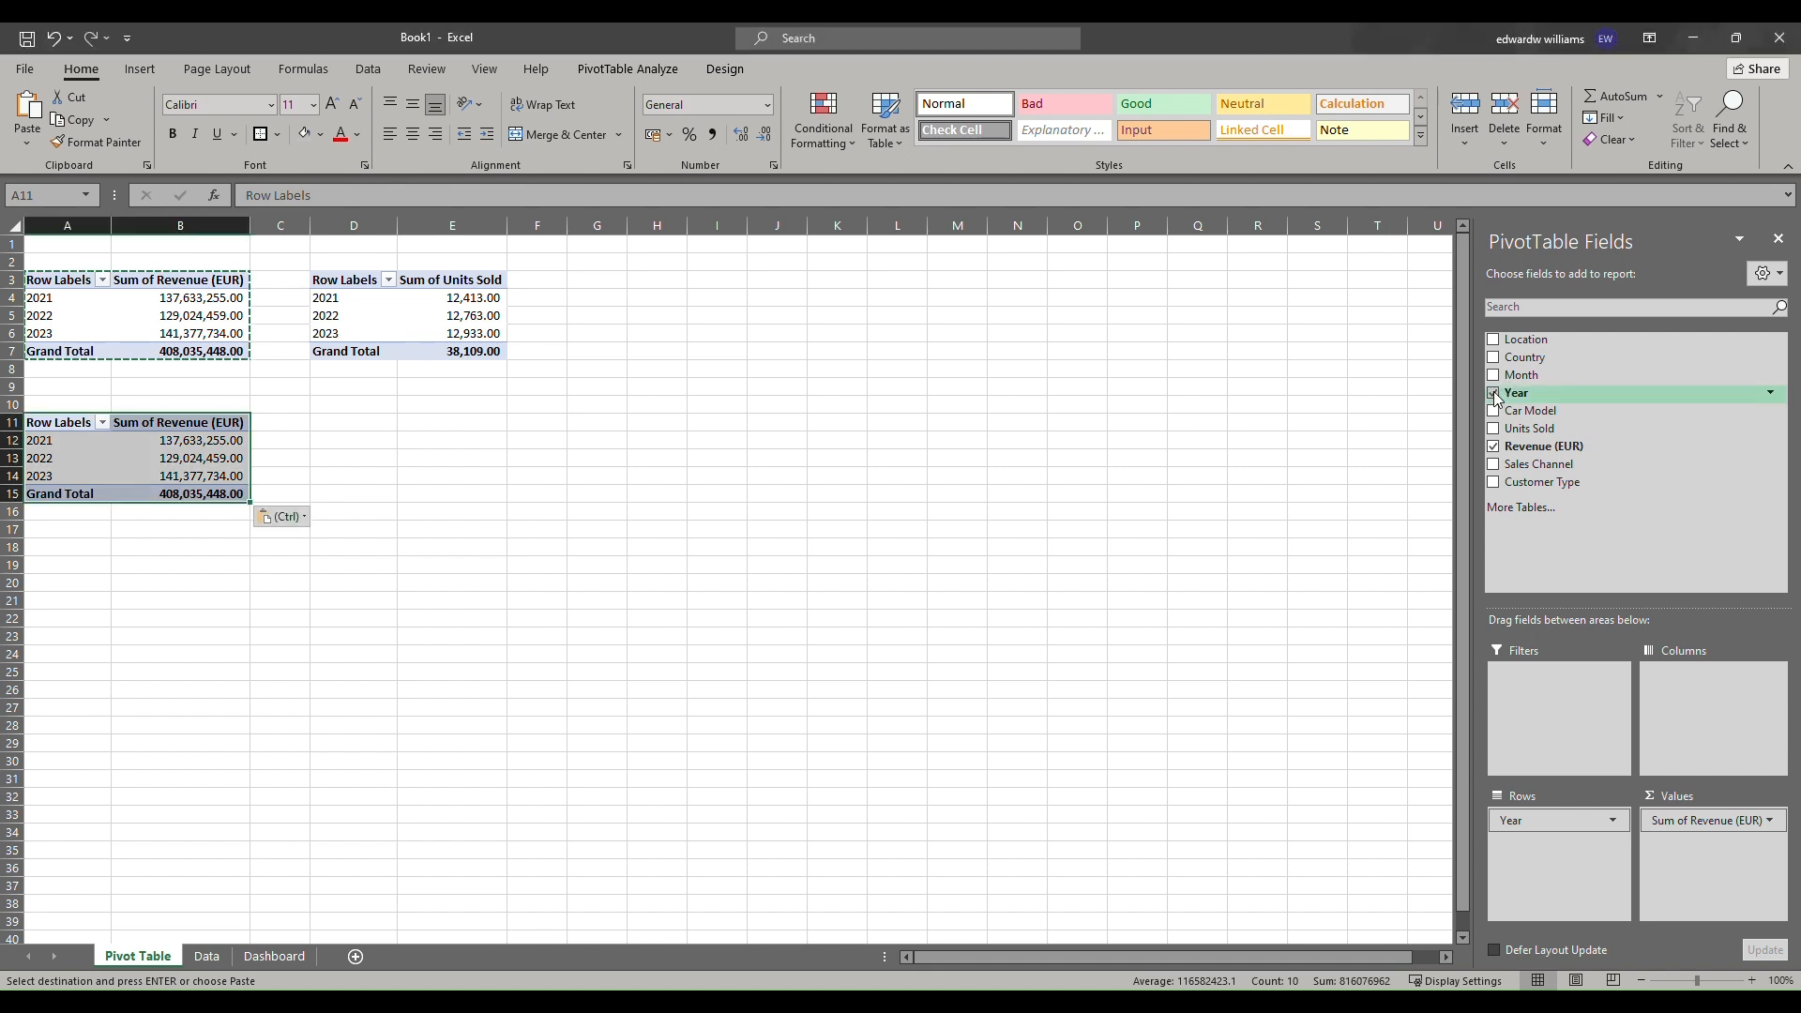
{"action": "left_click", "coordinate": [1498, 394]}
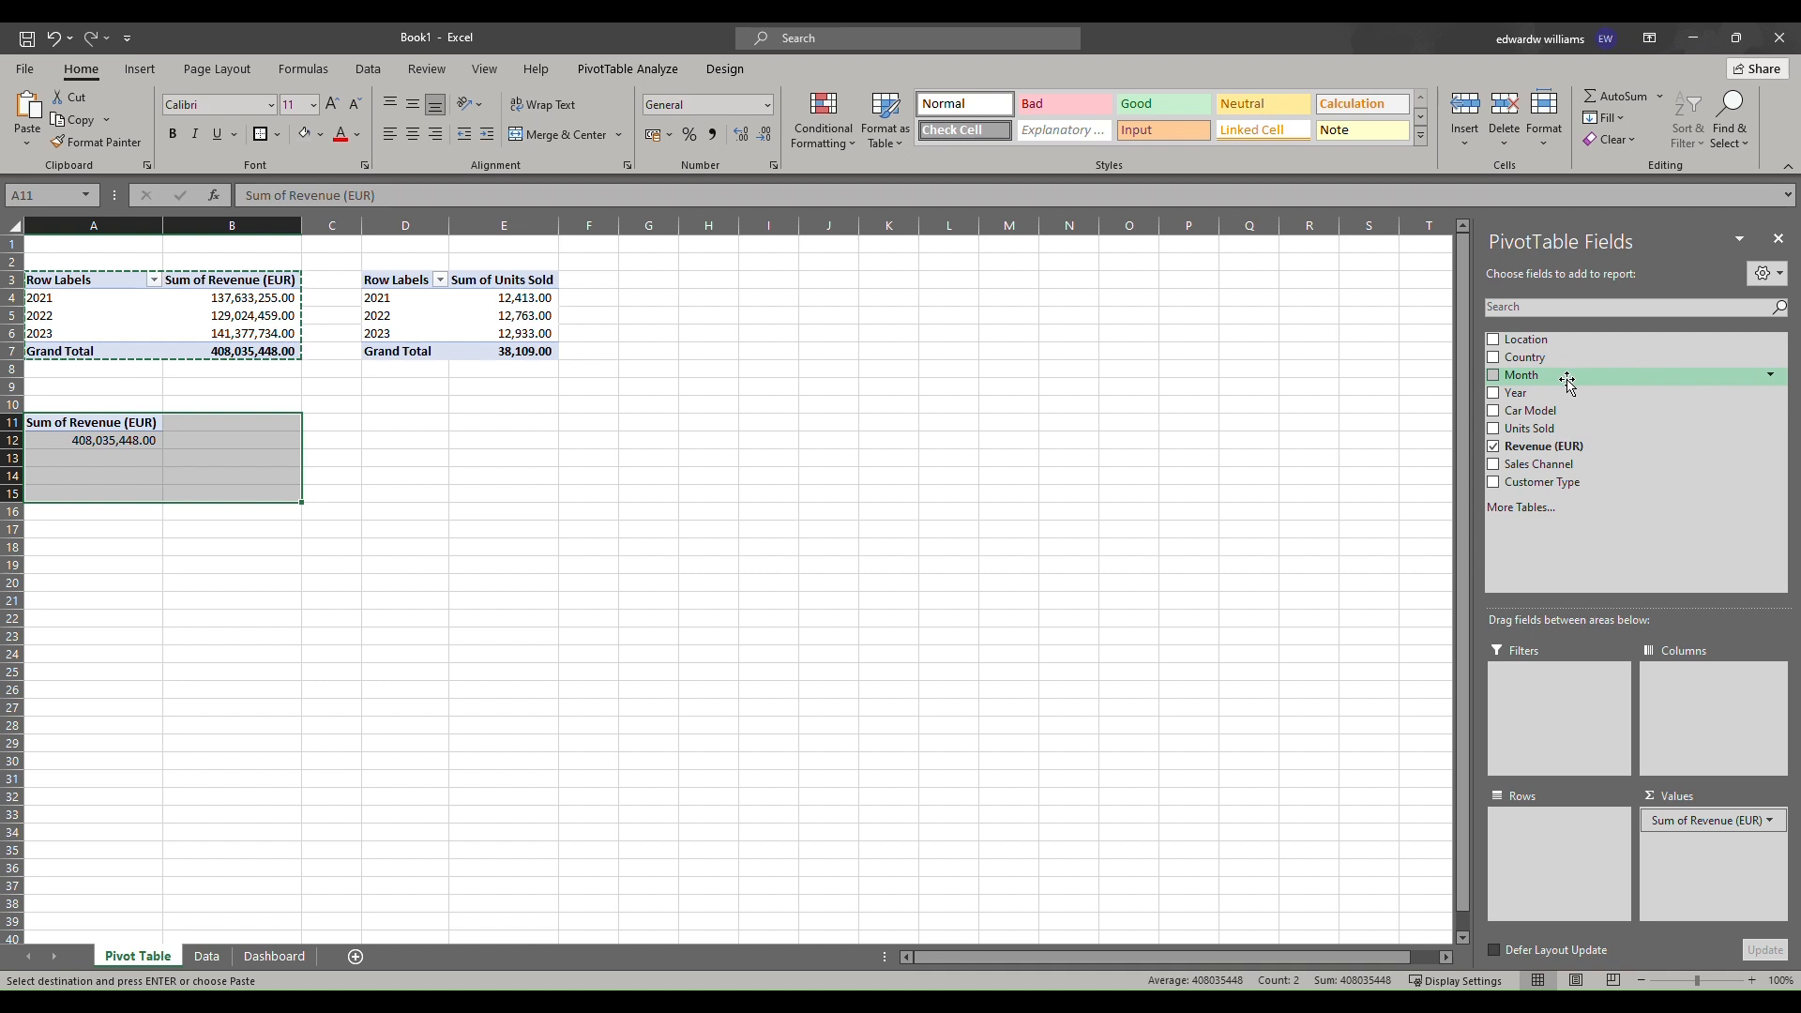
{"action": "left_click_drag", "start_coordinate": [1562, 464], "coordinate": [1579, 857]}
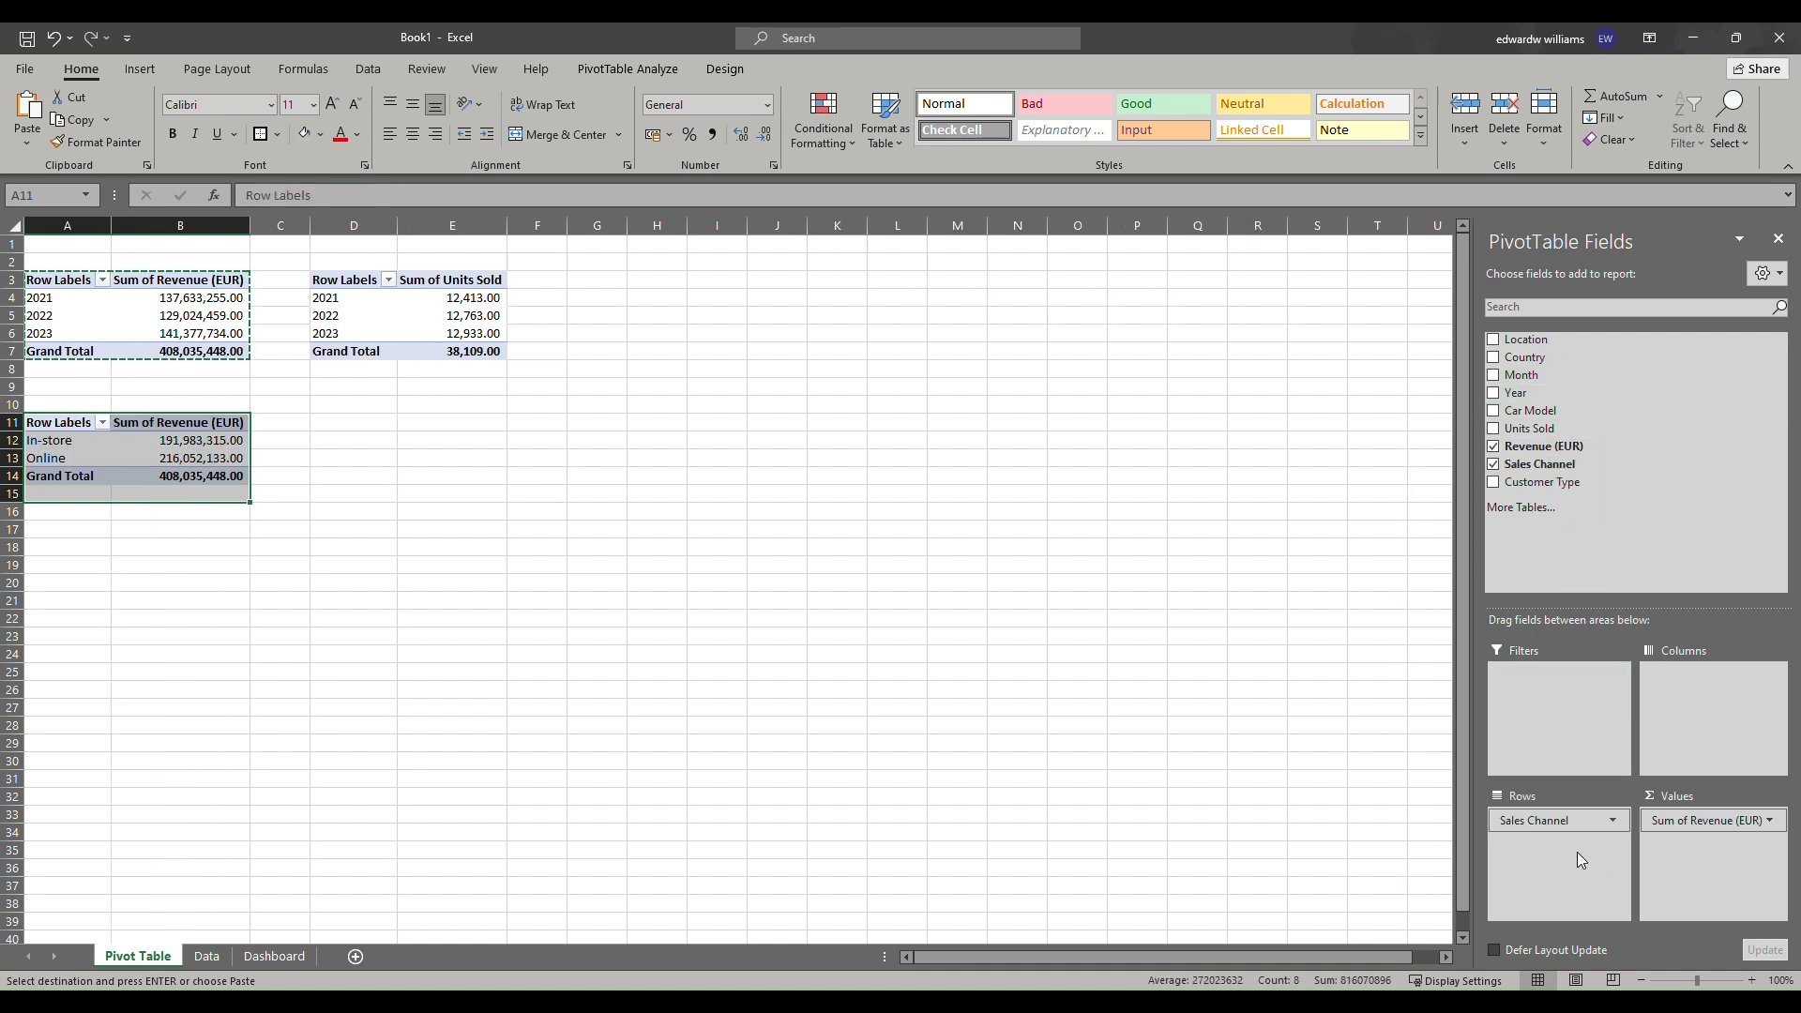
{"action": "left_click", "coordinate": [1495, 466]}
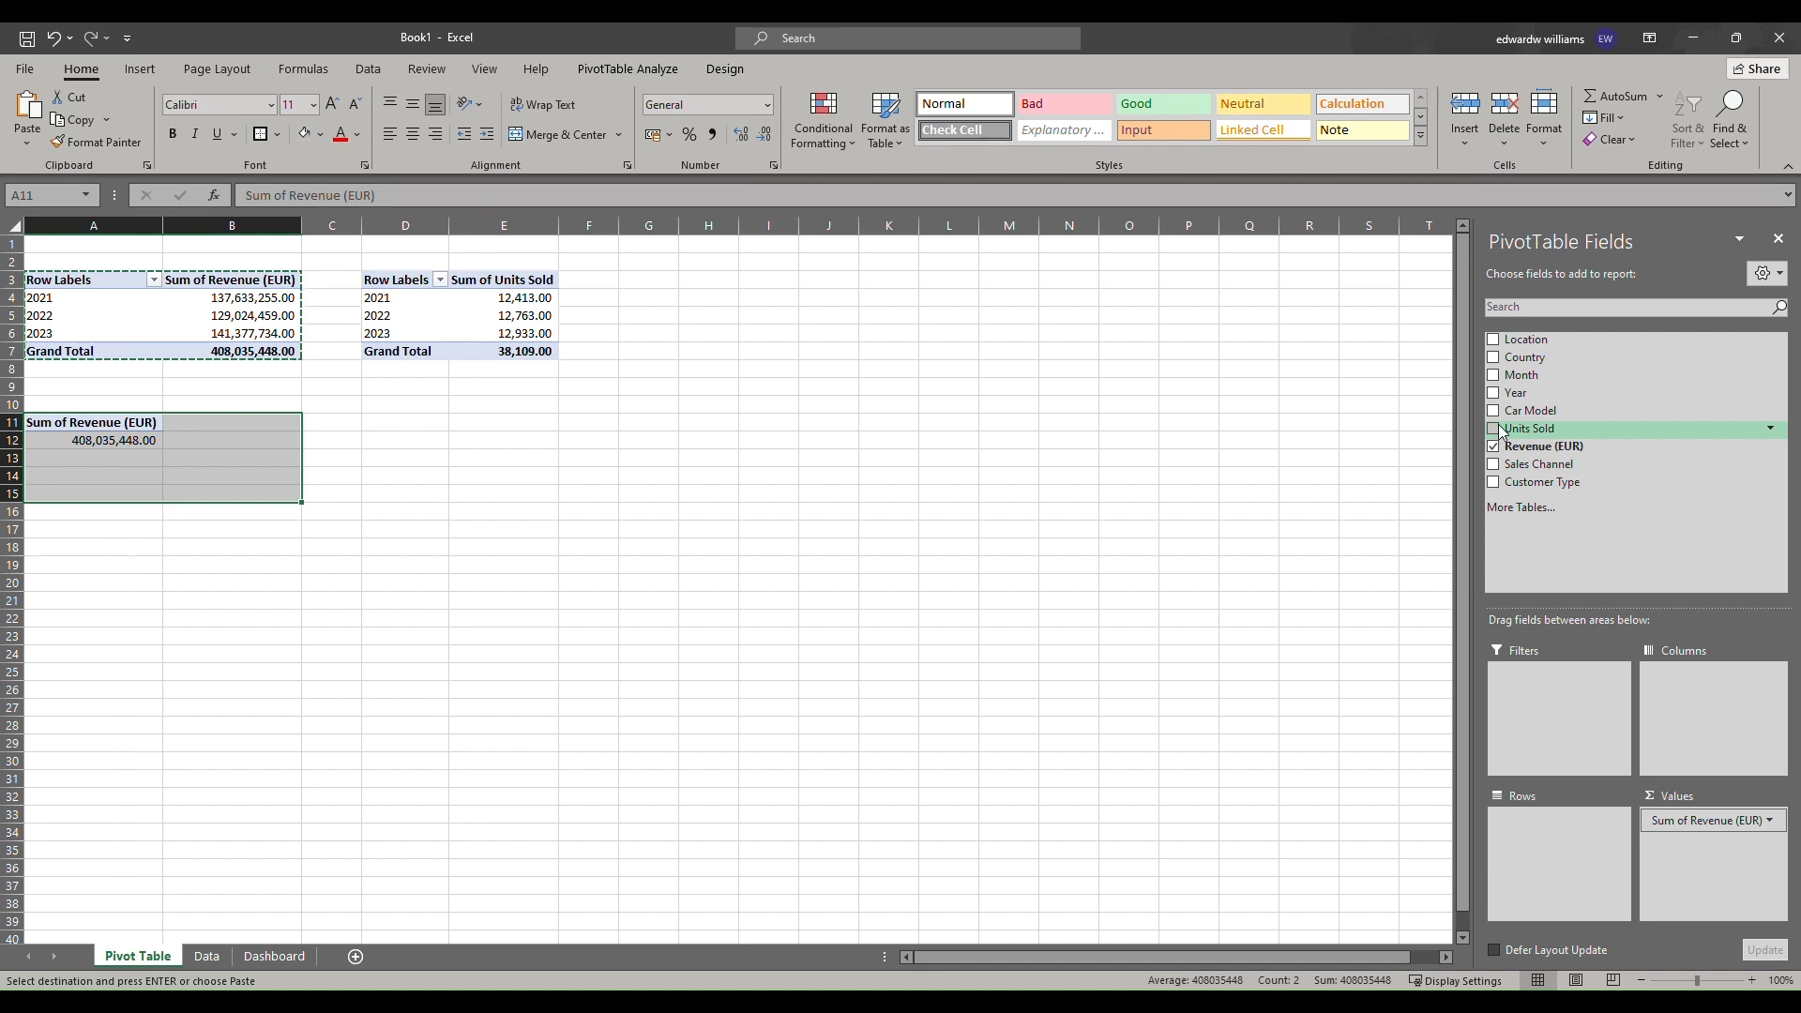
{"action": "left_click_drag", "start_coordinate": [1524, 429], "coordinate": [1703, 852]}
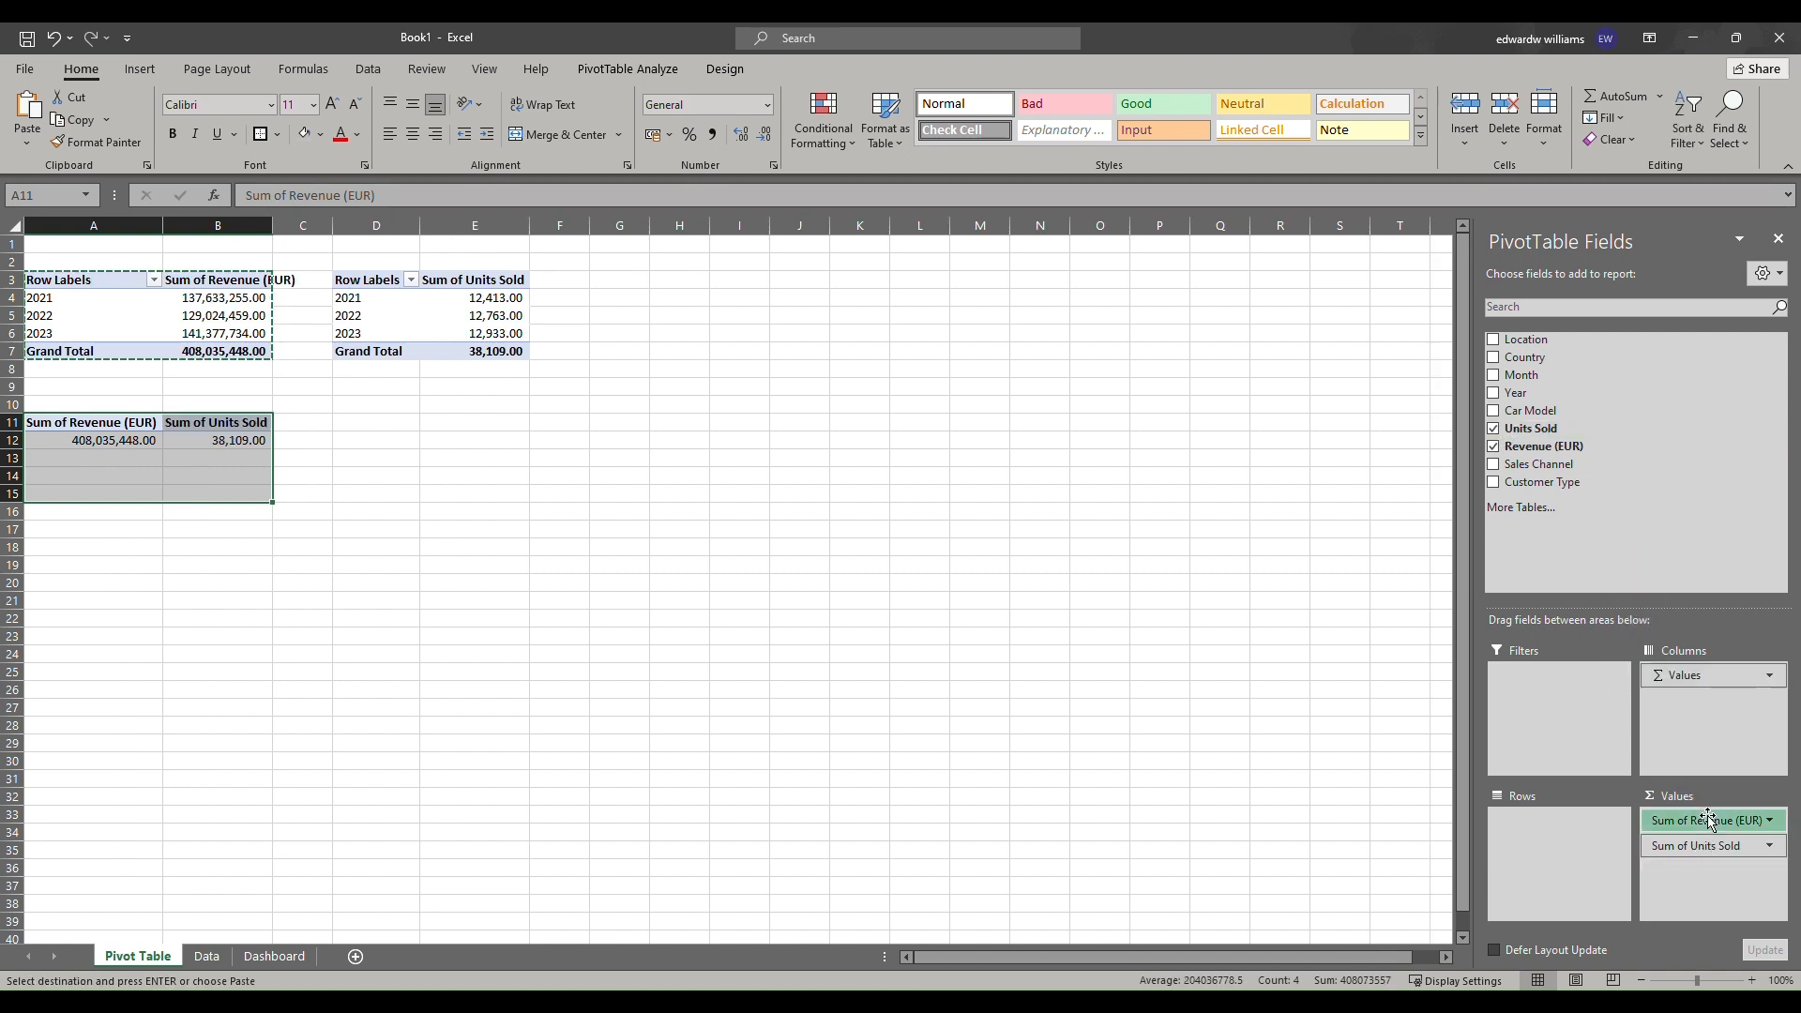
{"action": "left_click", "coordinate": [1707, 818]}
{"action": "left_click", "coordinate": [1580, 805]}
{"action": "left_click_drag", "start_coordinate": [1565, 460], "coordinate": [1561, 842]}
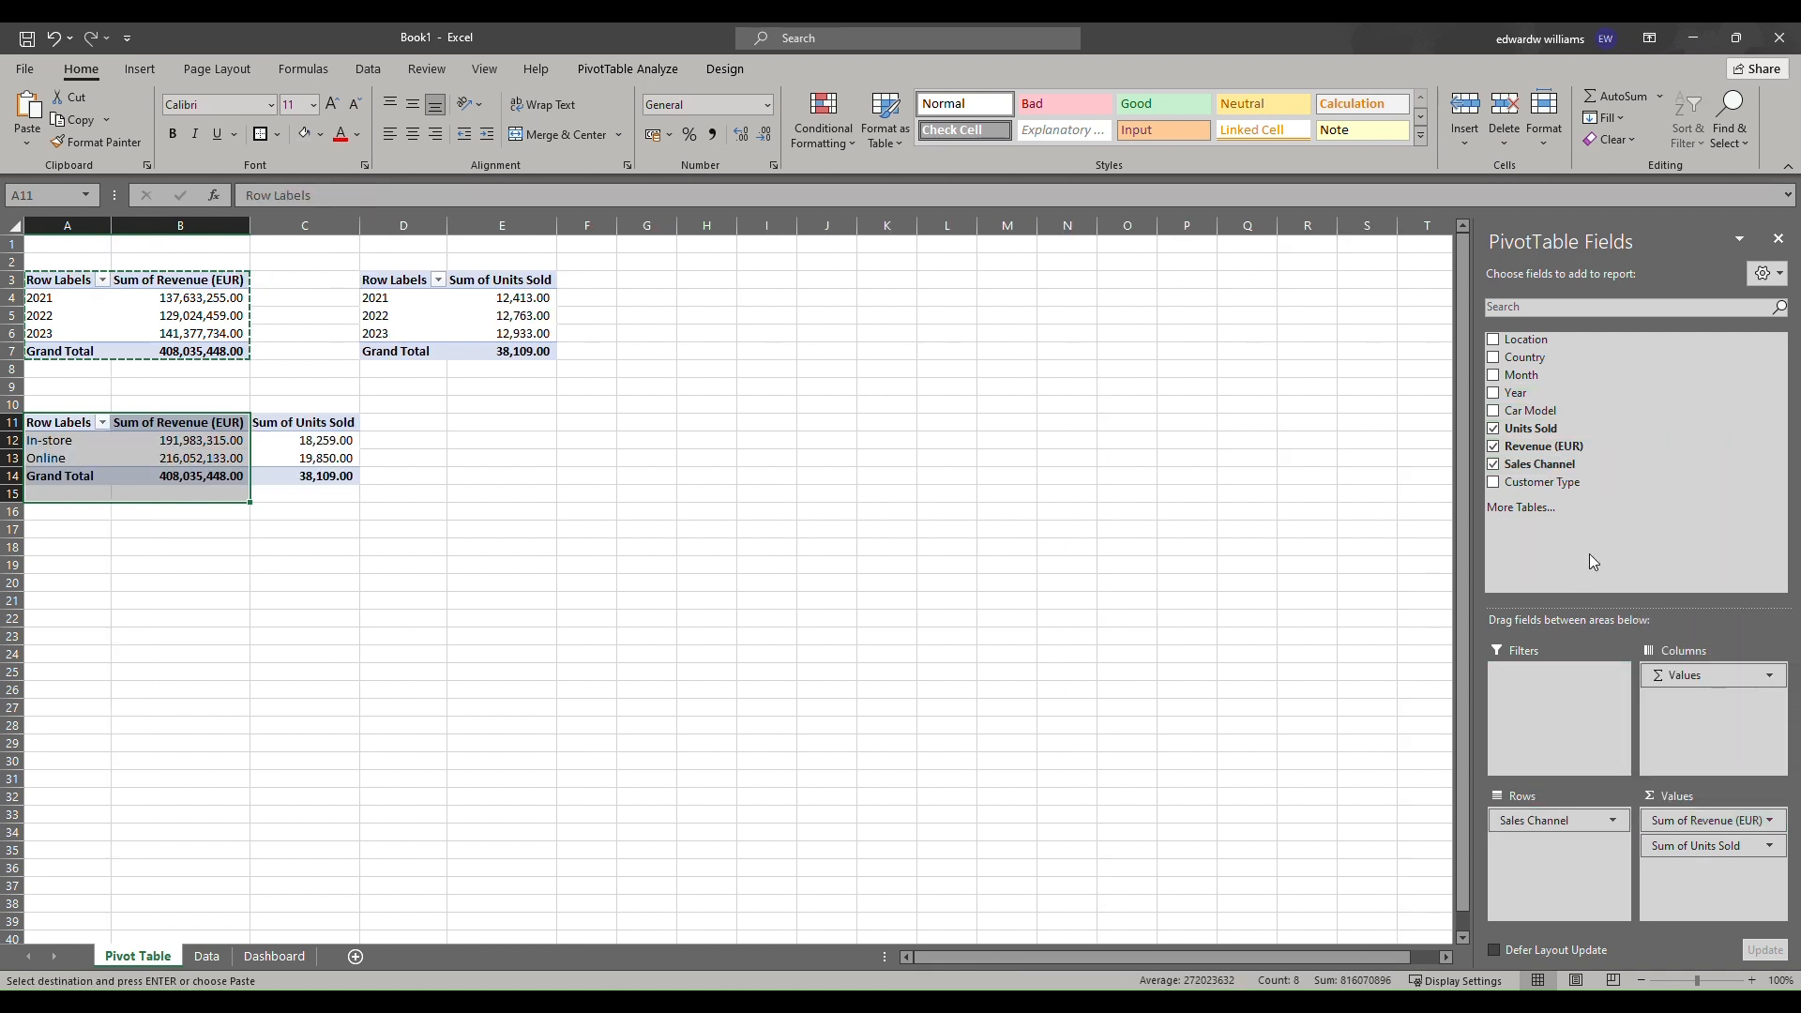
{"action": "left_click", "coordinate": [1494, 447]}
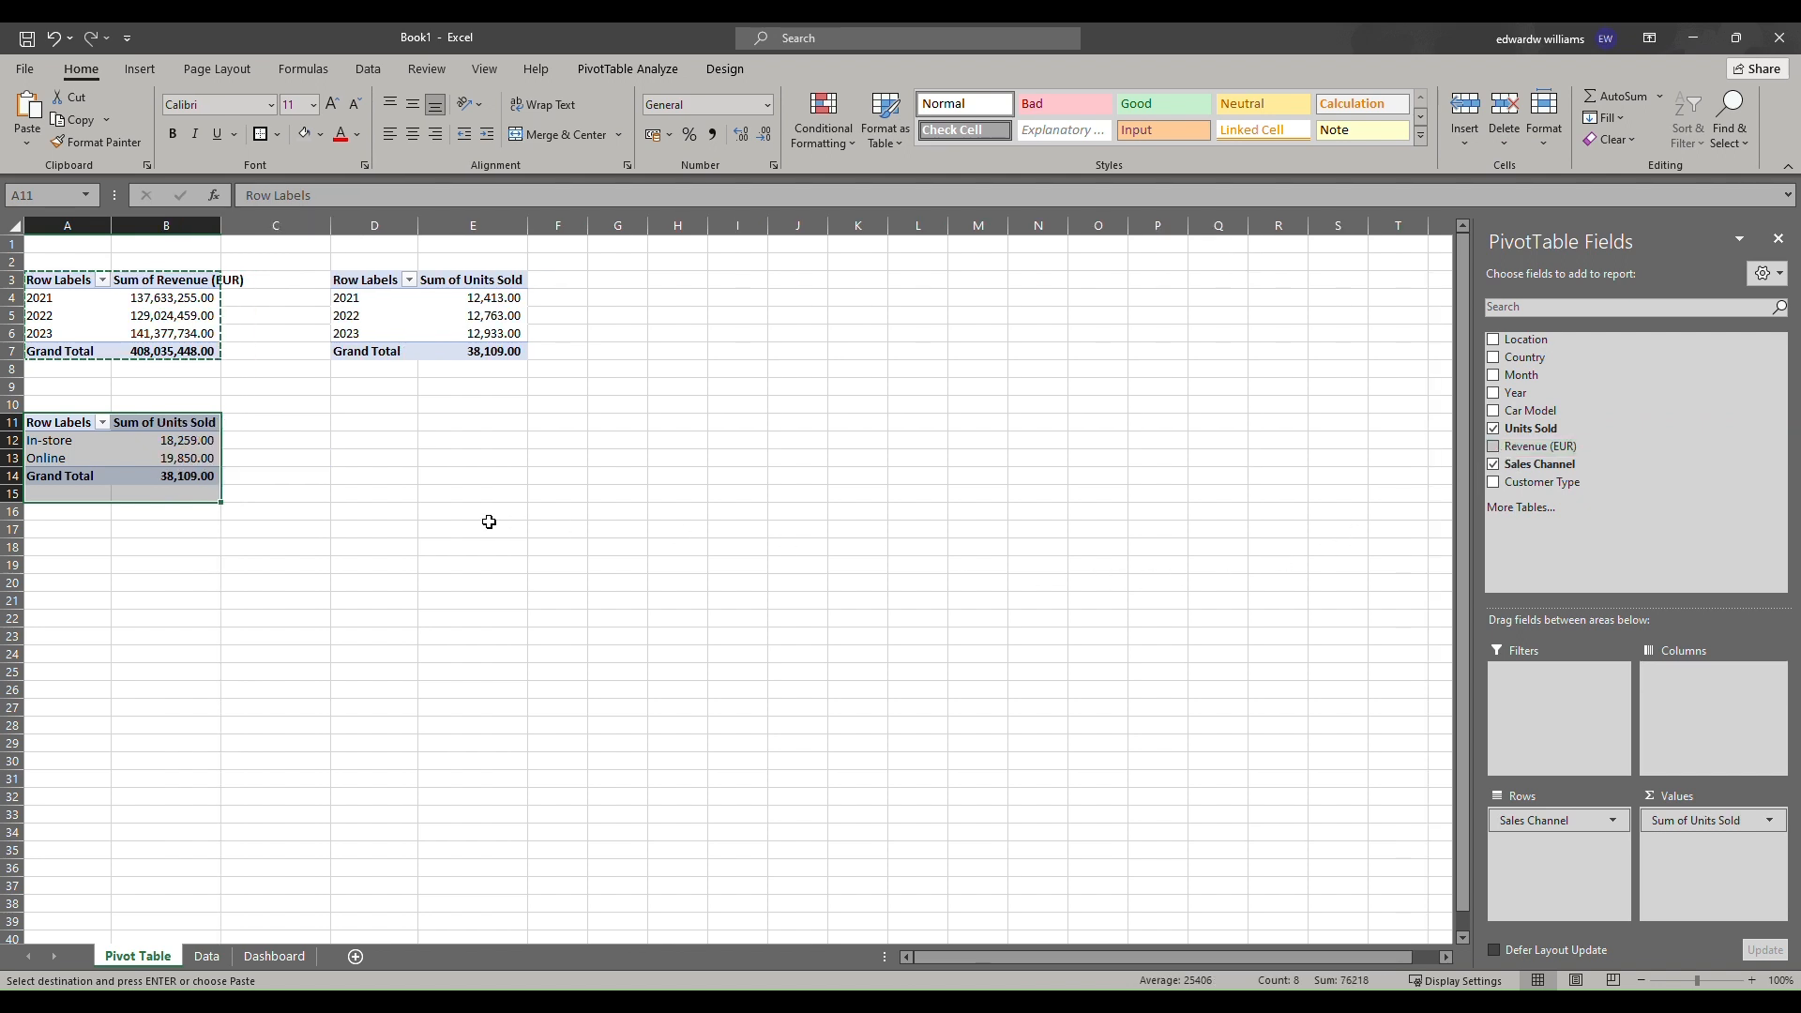
Replace the third pivot table's value field with a count of Sales Channel.
{"action": "left_click", "coordinate": [403, 512]}
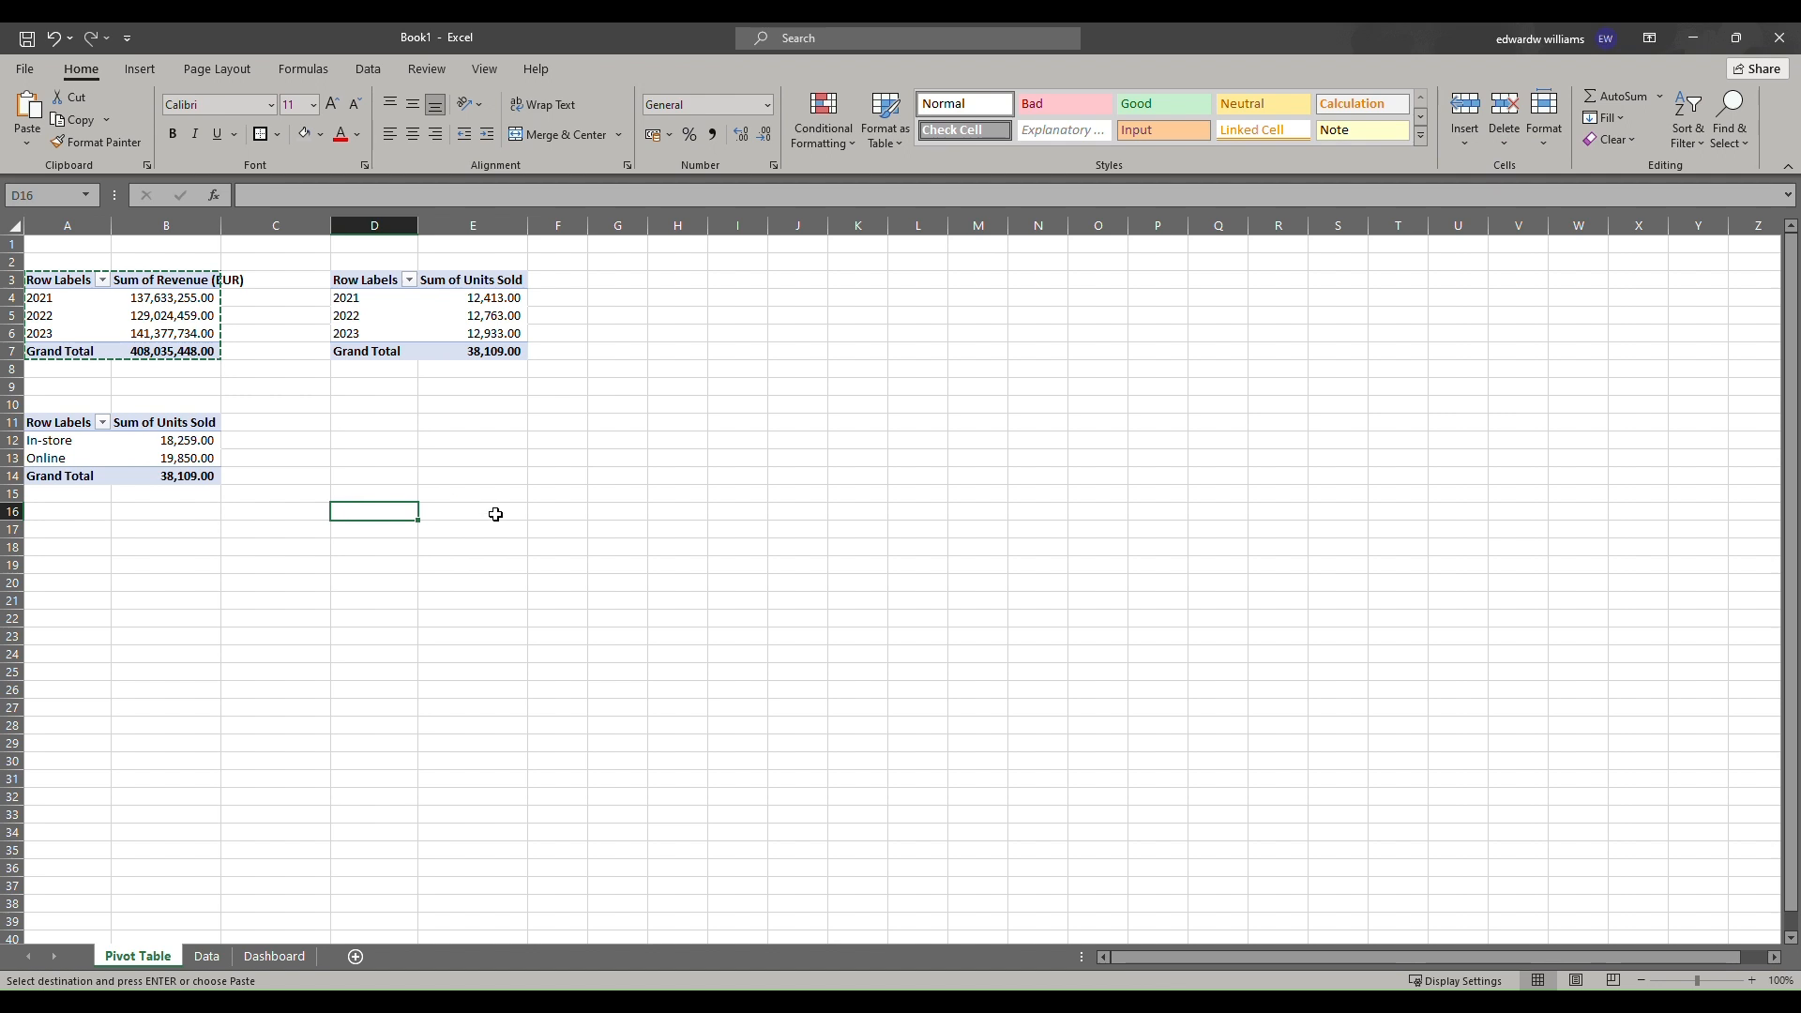
{"action": "left_click", "coordinate": [56, 447]}
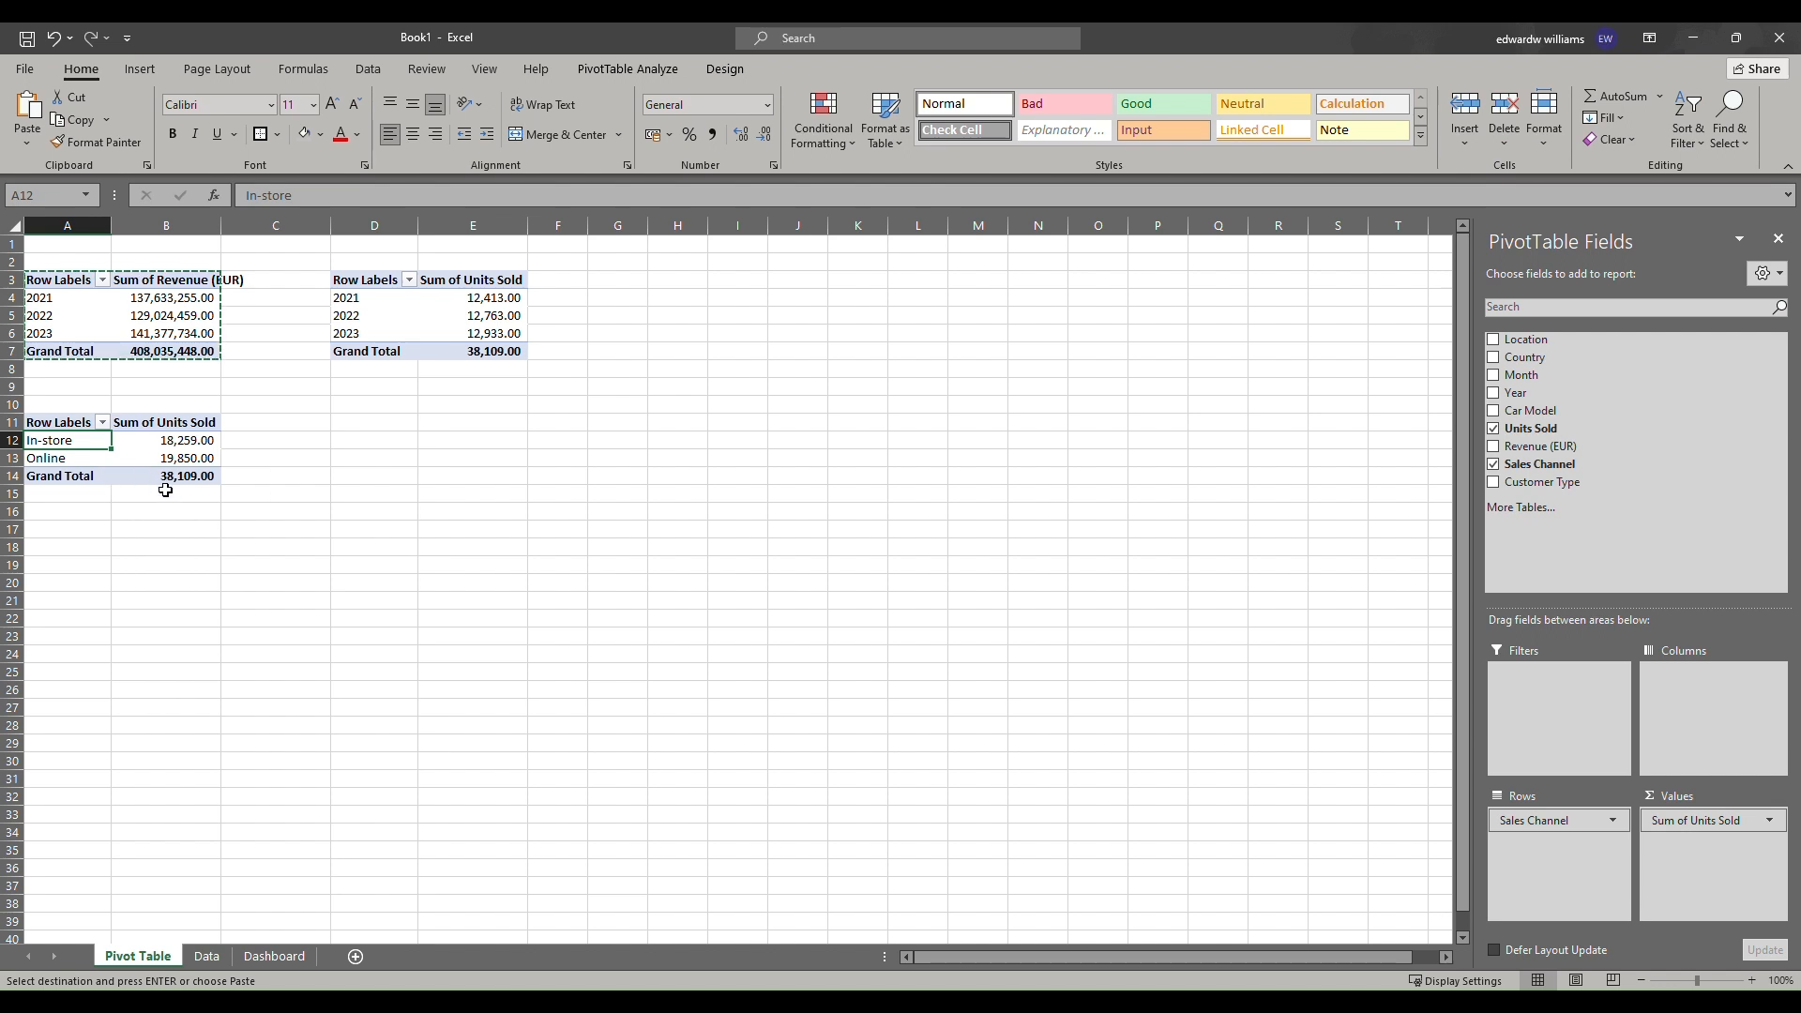
{"action": "left_click", "coordinate": [796, 46]}
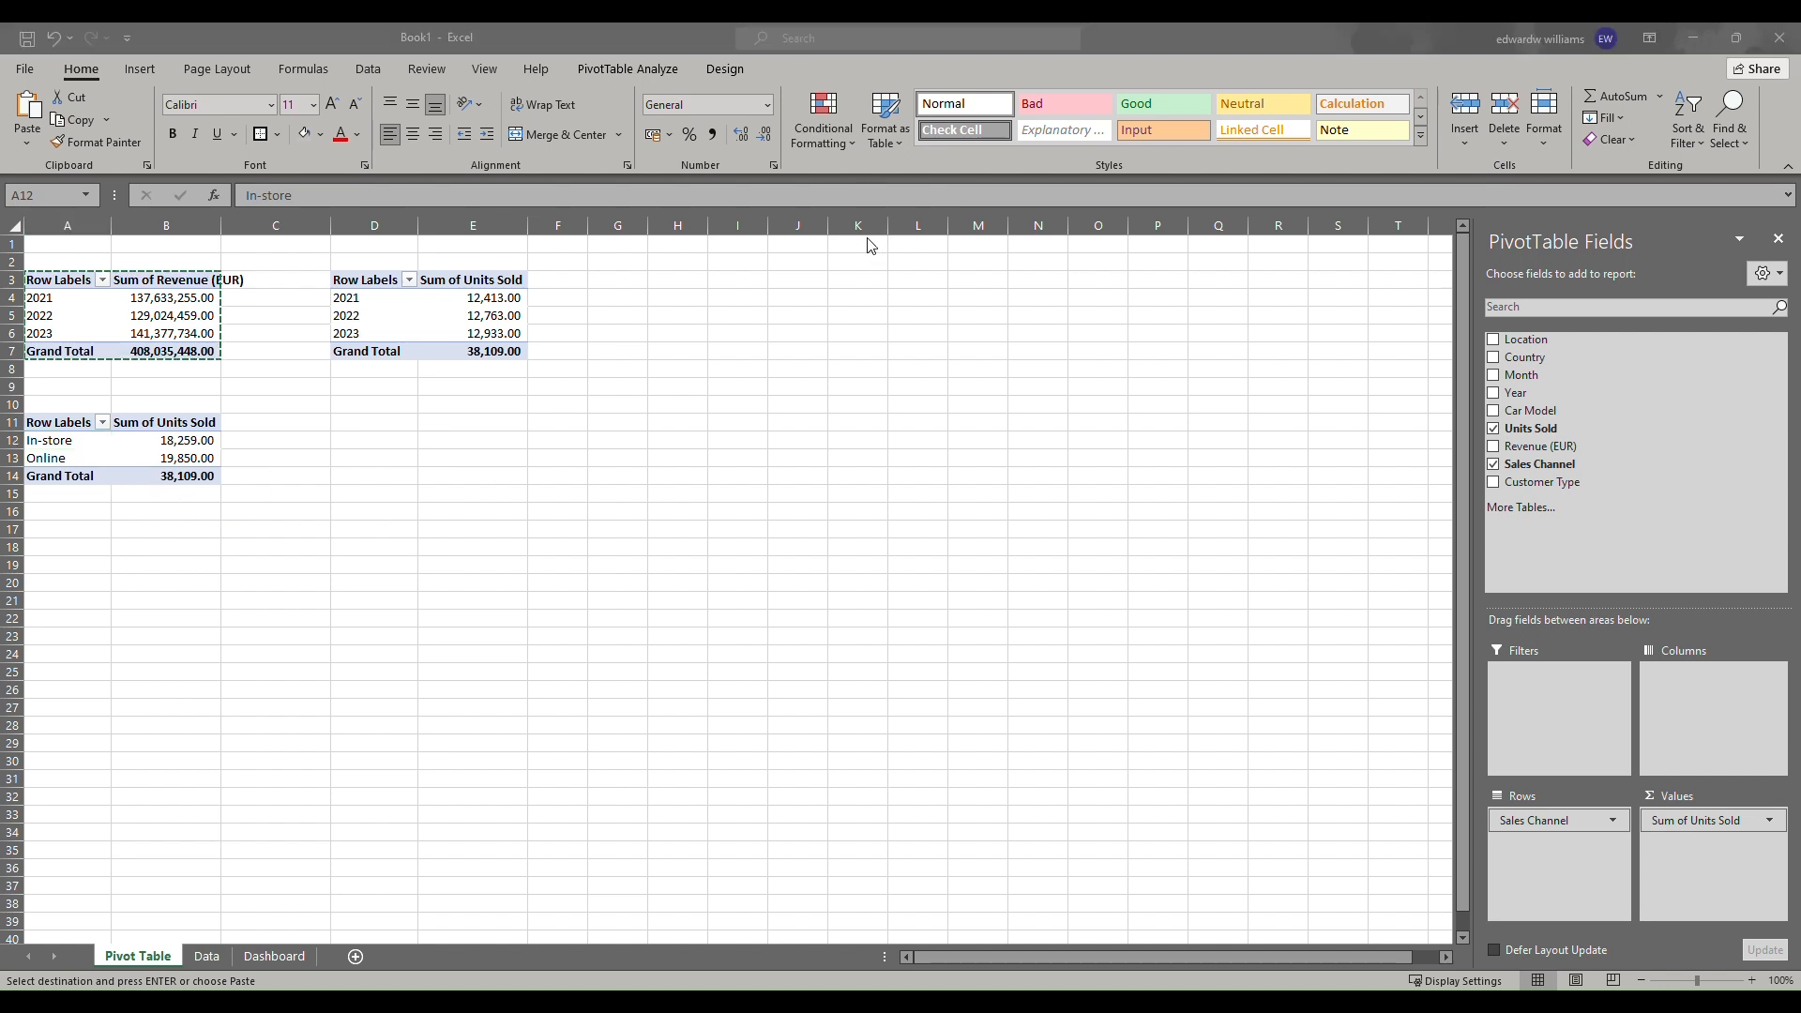
{"action": "left_click", "coordinate": [1494, 433]}
{"action": "left_click", "coordinate": [1495, 428]}
{"action": "left_click_drag", "start_coordinate": [1539, 463], "coordinate": [1717, 833]}
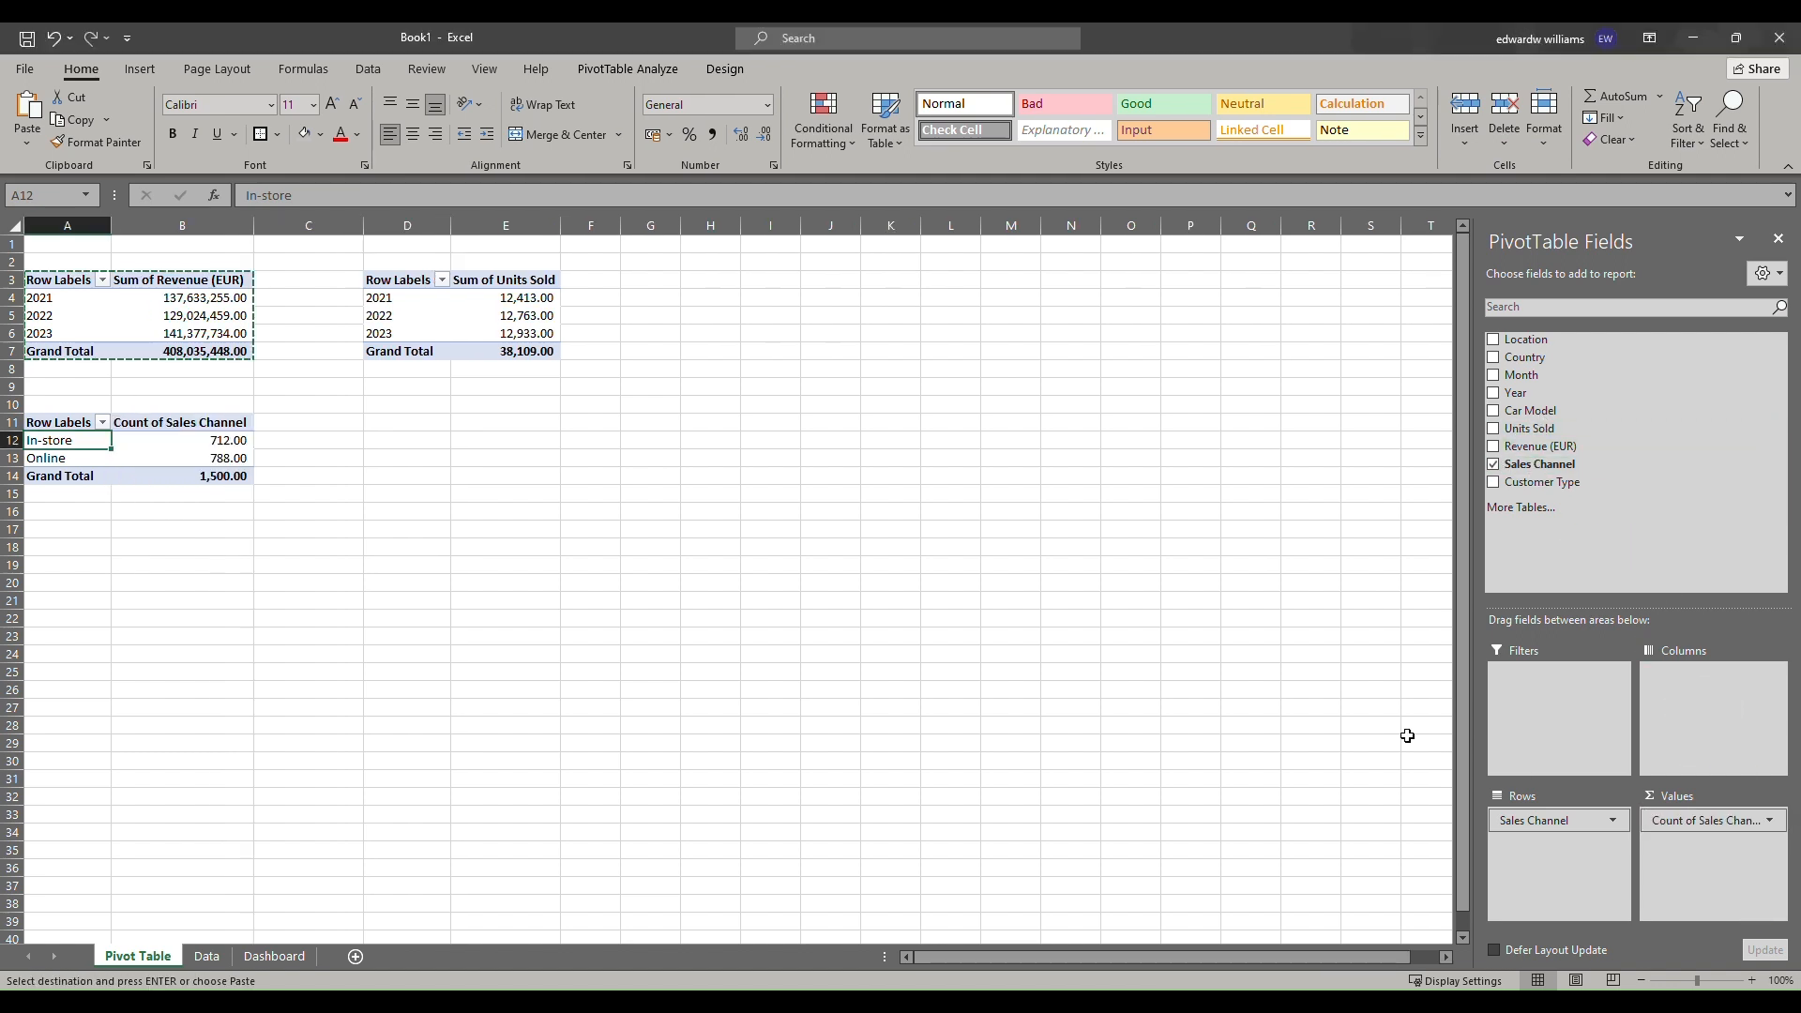
Paste another copy of the first pivot table at A17 and change its row field from Year to Month.
{"action": "left_click", "coordinate": [220, 529]}
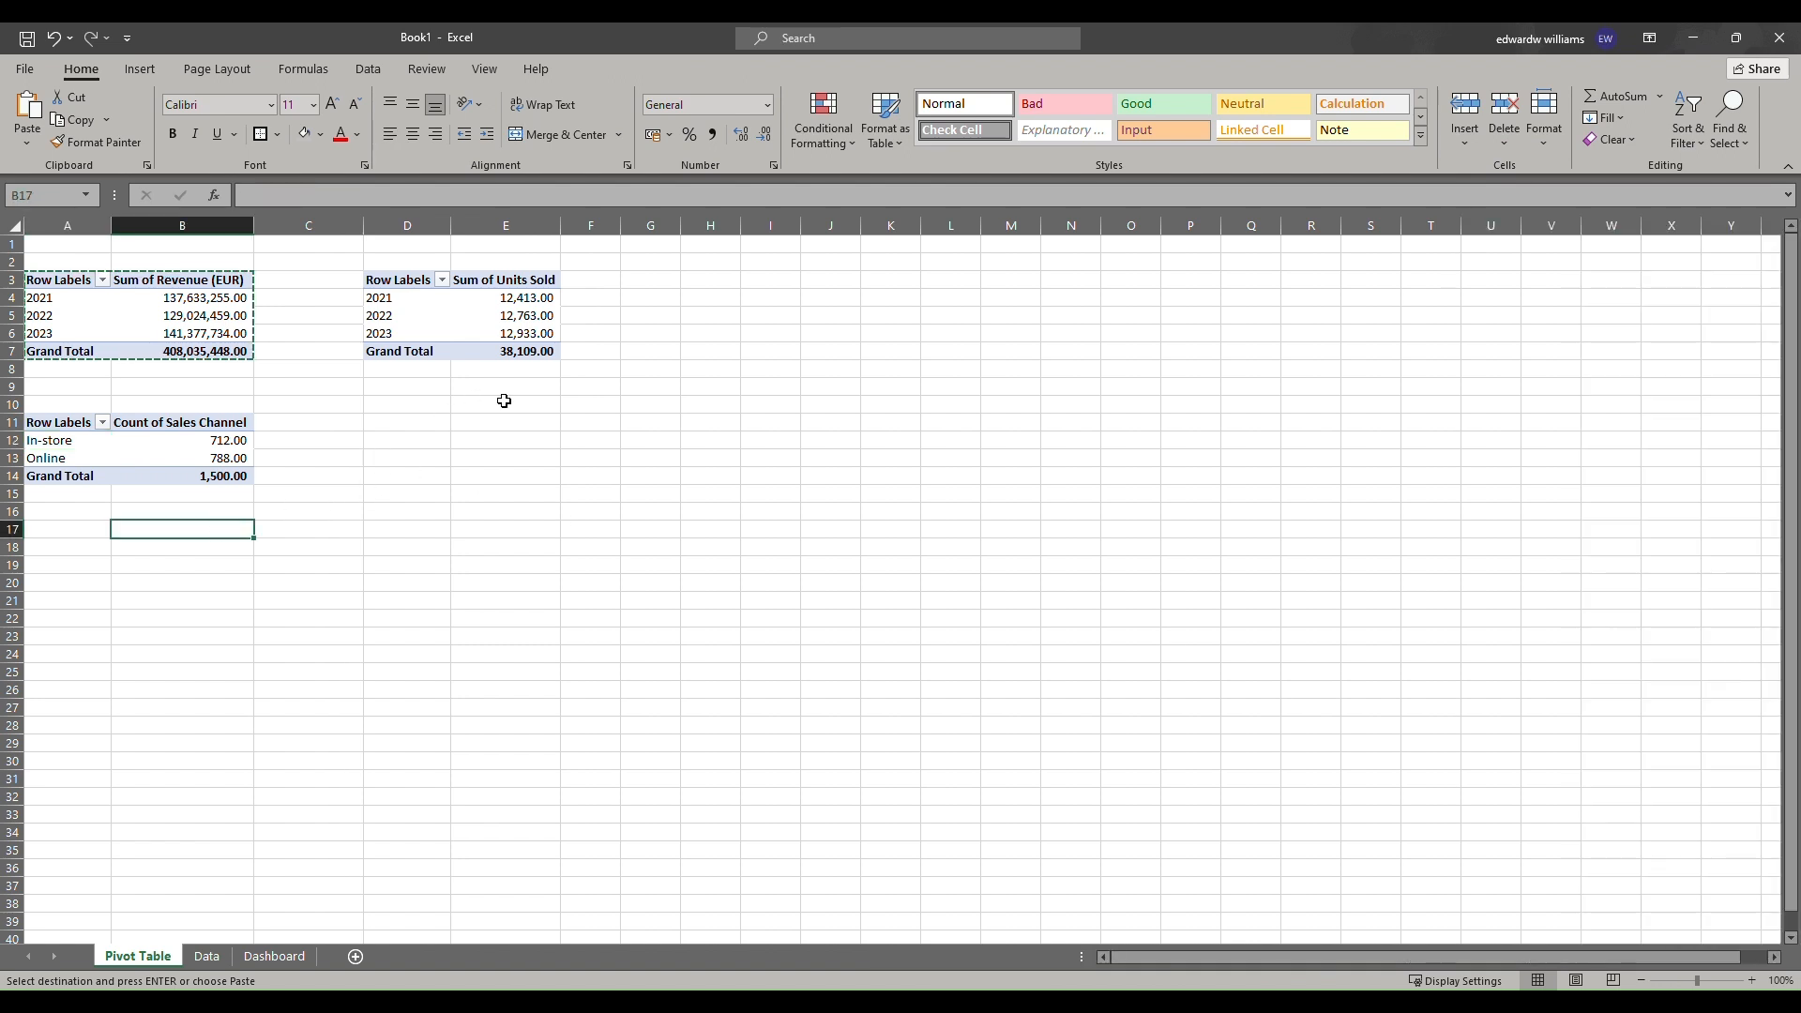
{"action": "left_click", "coordinate": [807, 45]}
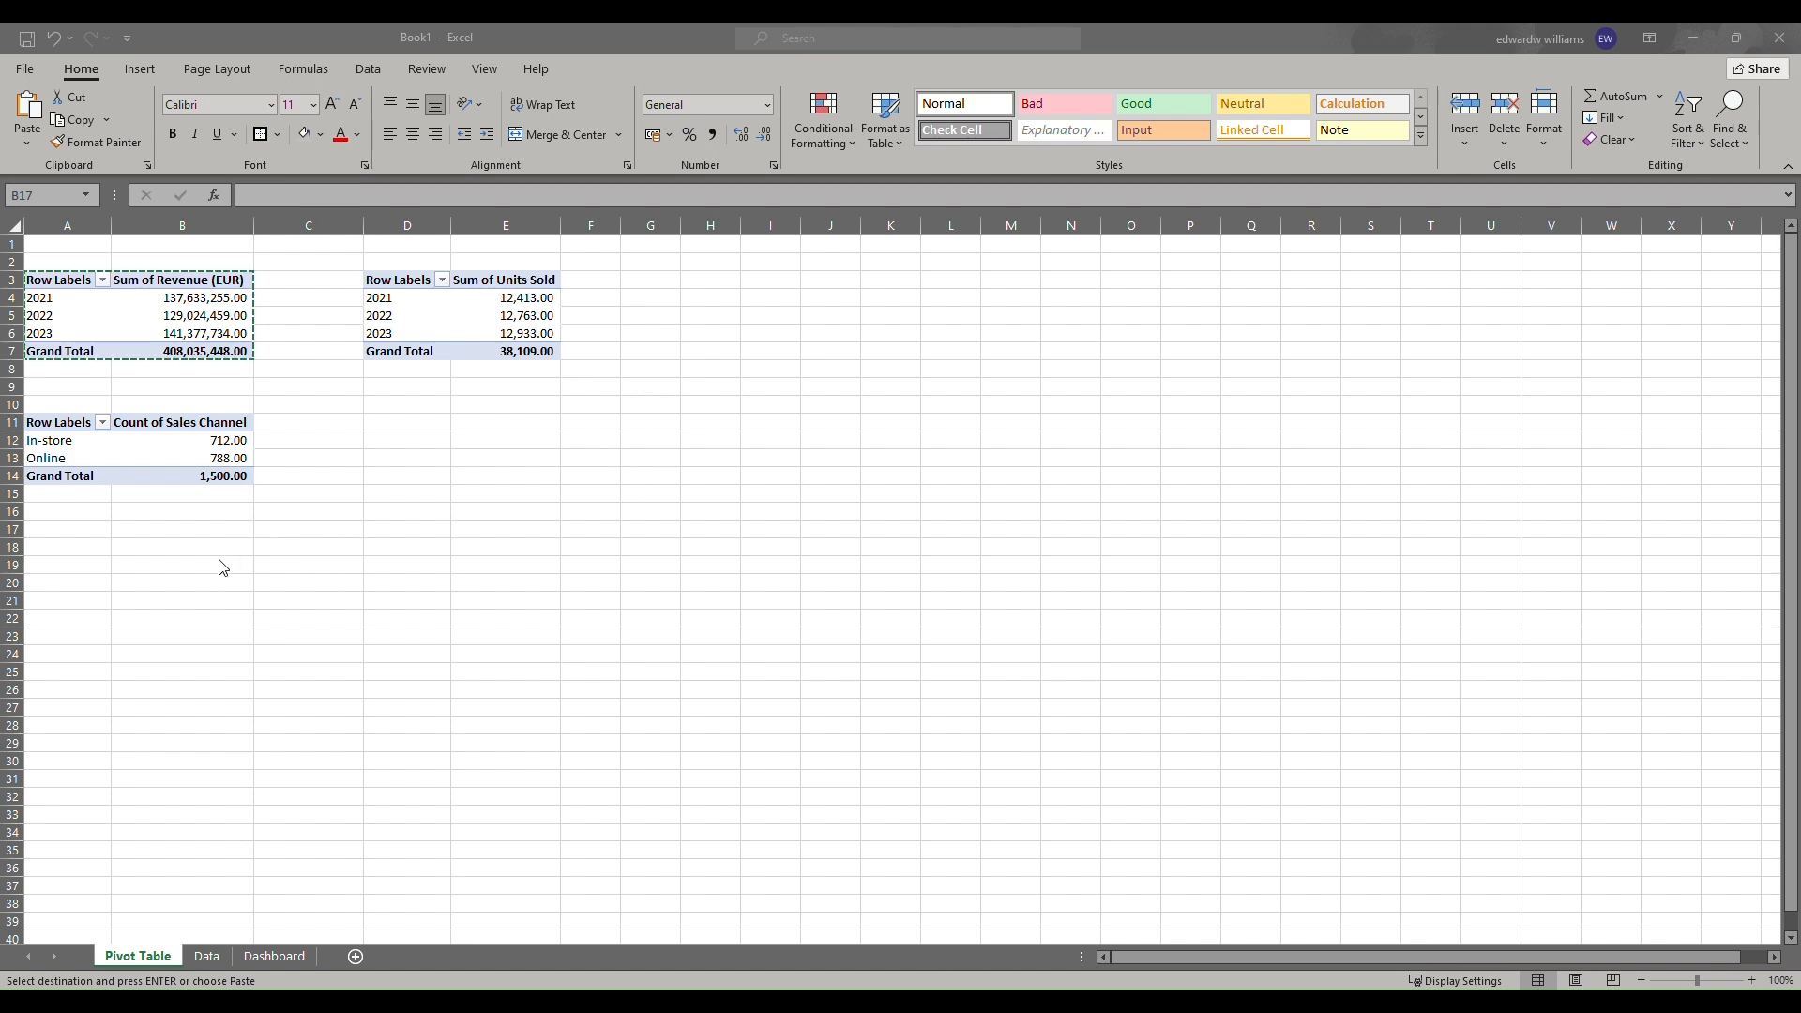
{"action": "left_click", "coordinate": [188, 530]}
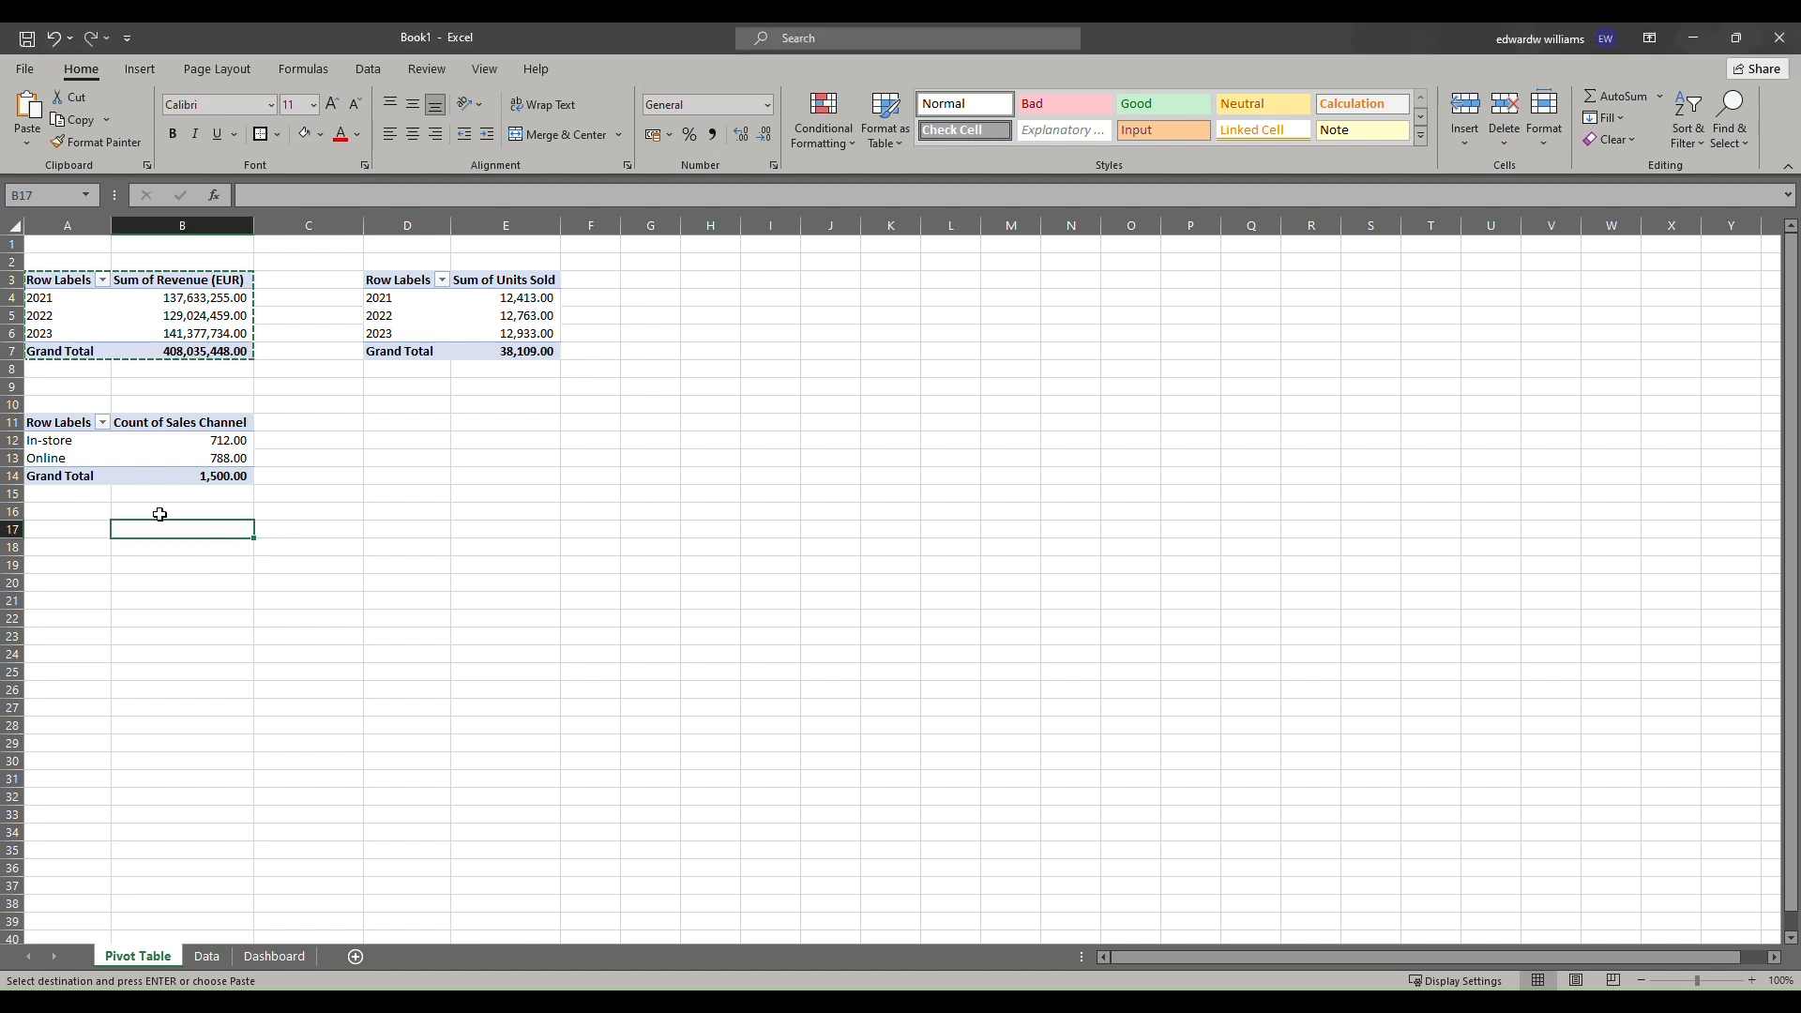
{"action": "left_click", "coordinate": [44, 426]}
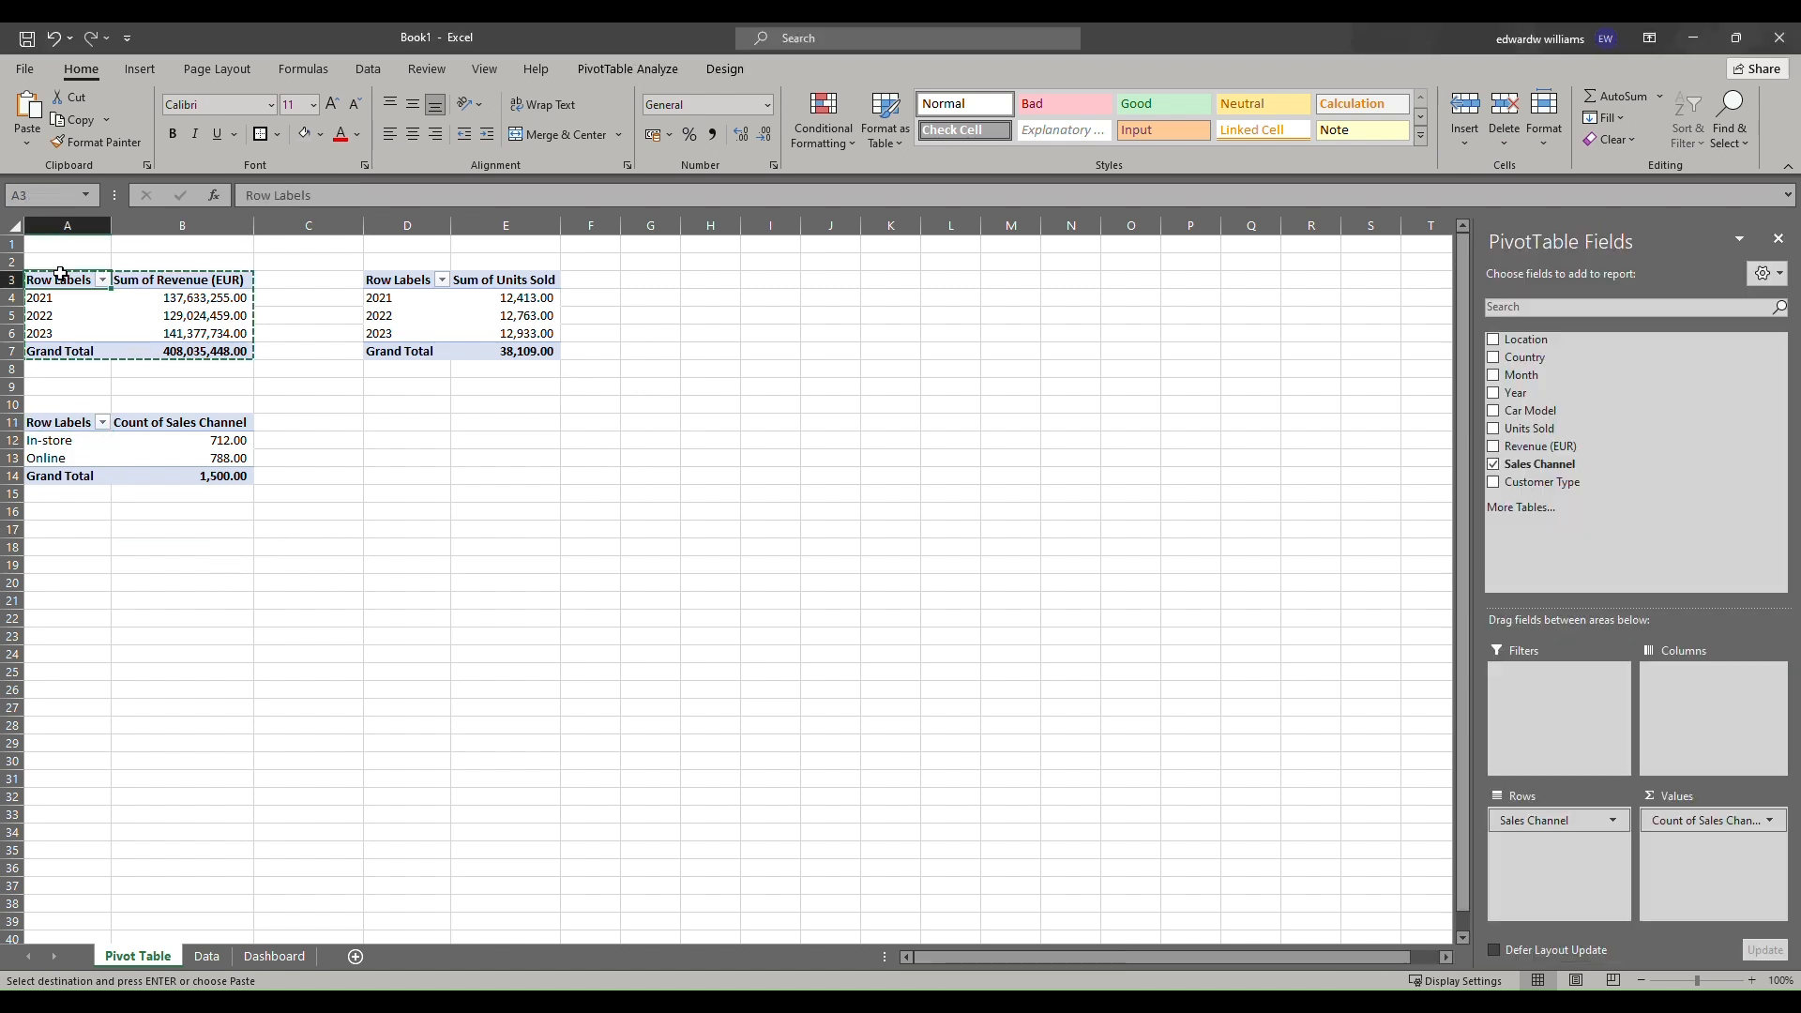
{"action": "left_click_drag", "start_coordinate": [56, 280], "coordinate": [240, 366]}
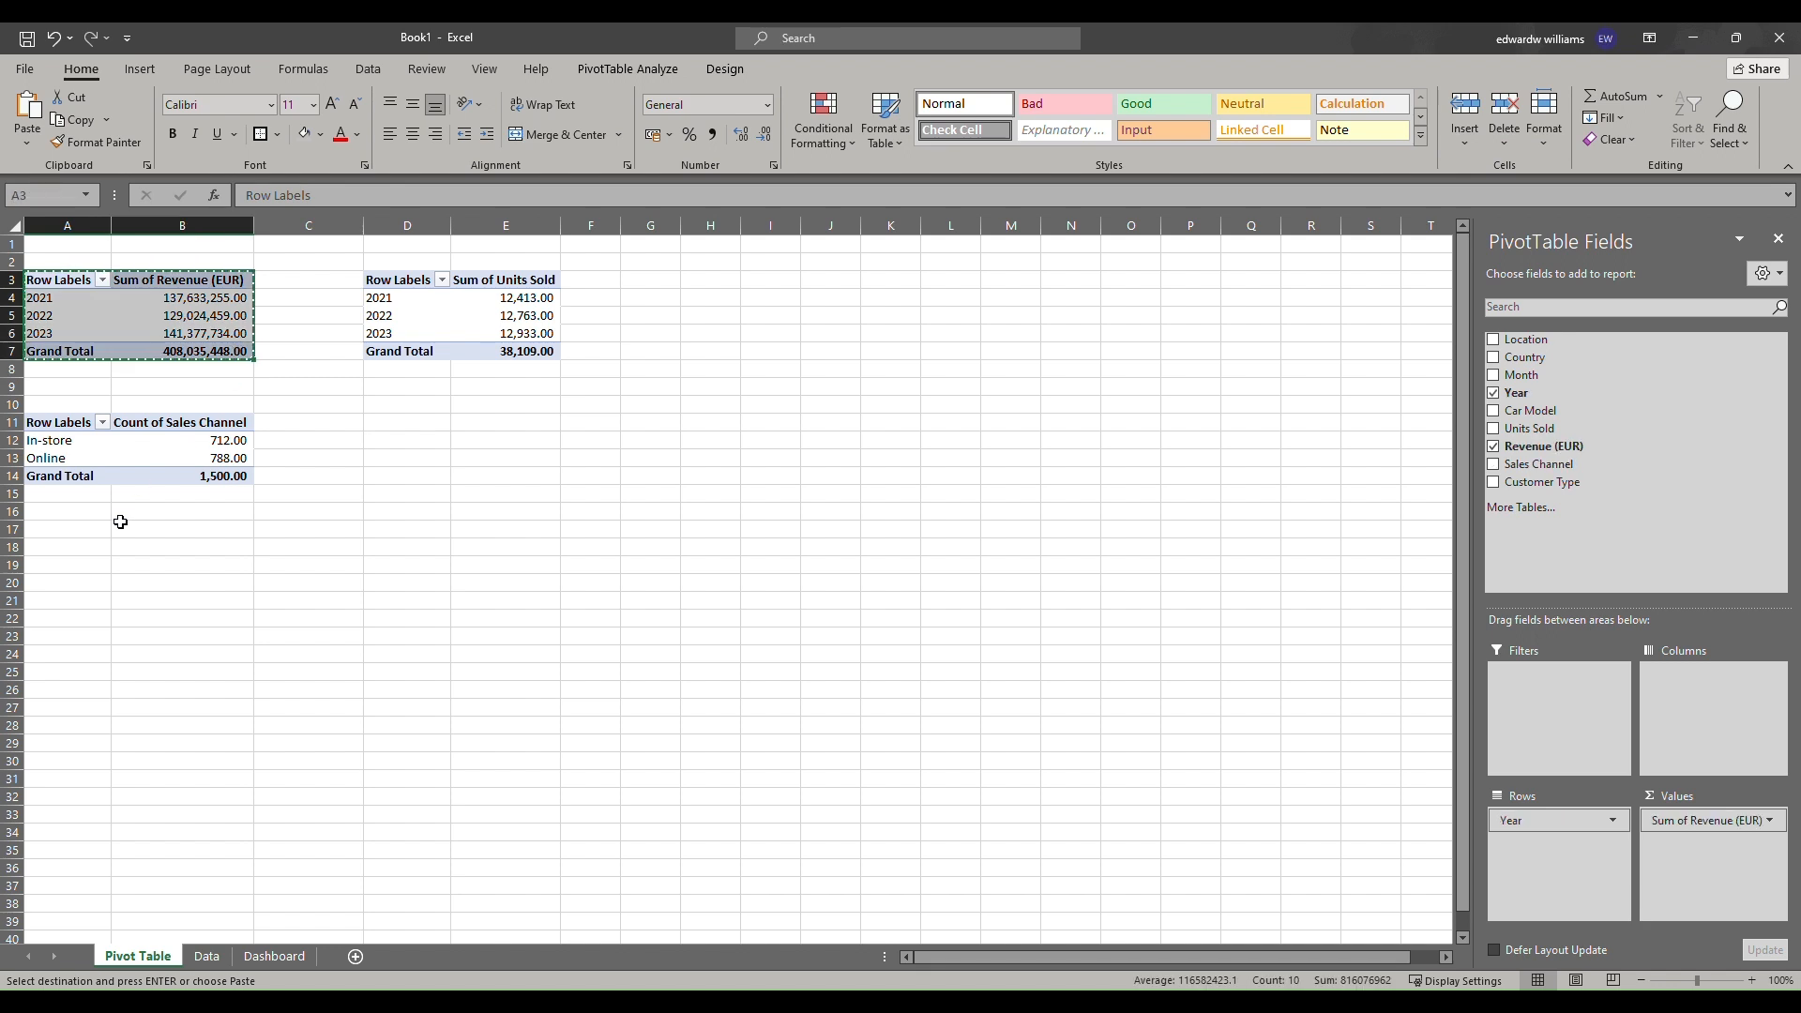
{"action": "left_click", "coordinate": [76, 531]}
{"action": "key", "text": "ctrl+v"}
{"action": "left_click", "coordinate": [79, 548]}
{"action": "left_click", "coordinate": [1491, 394]}
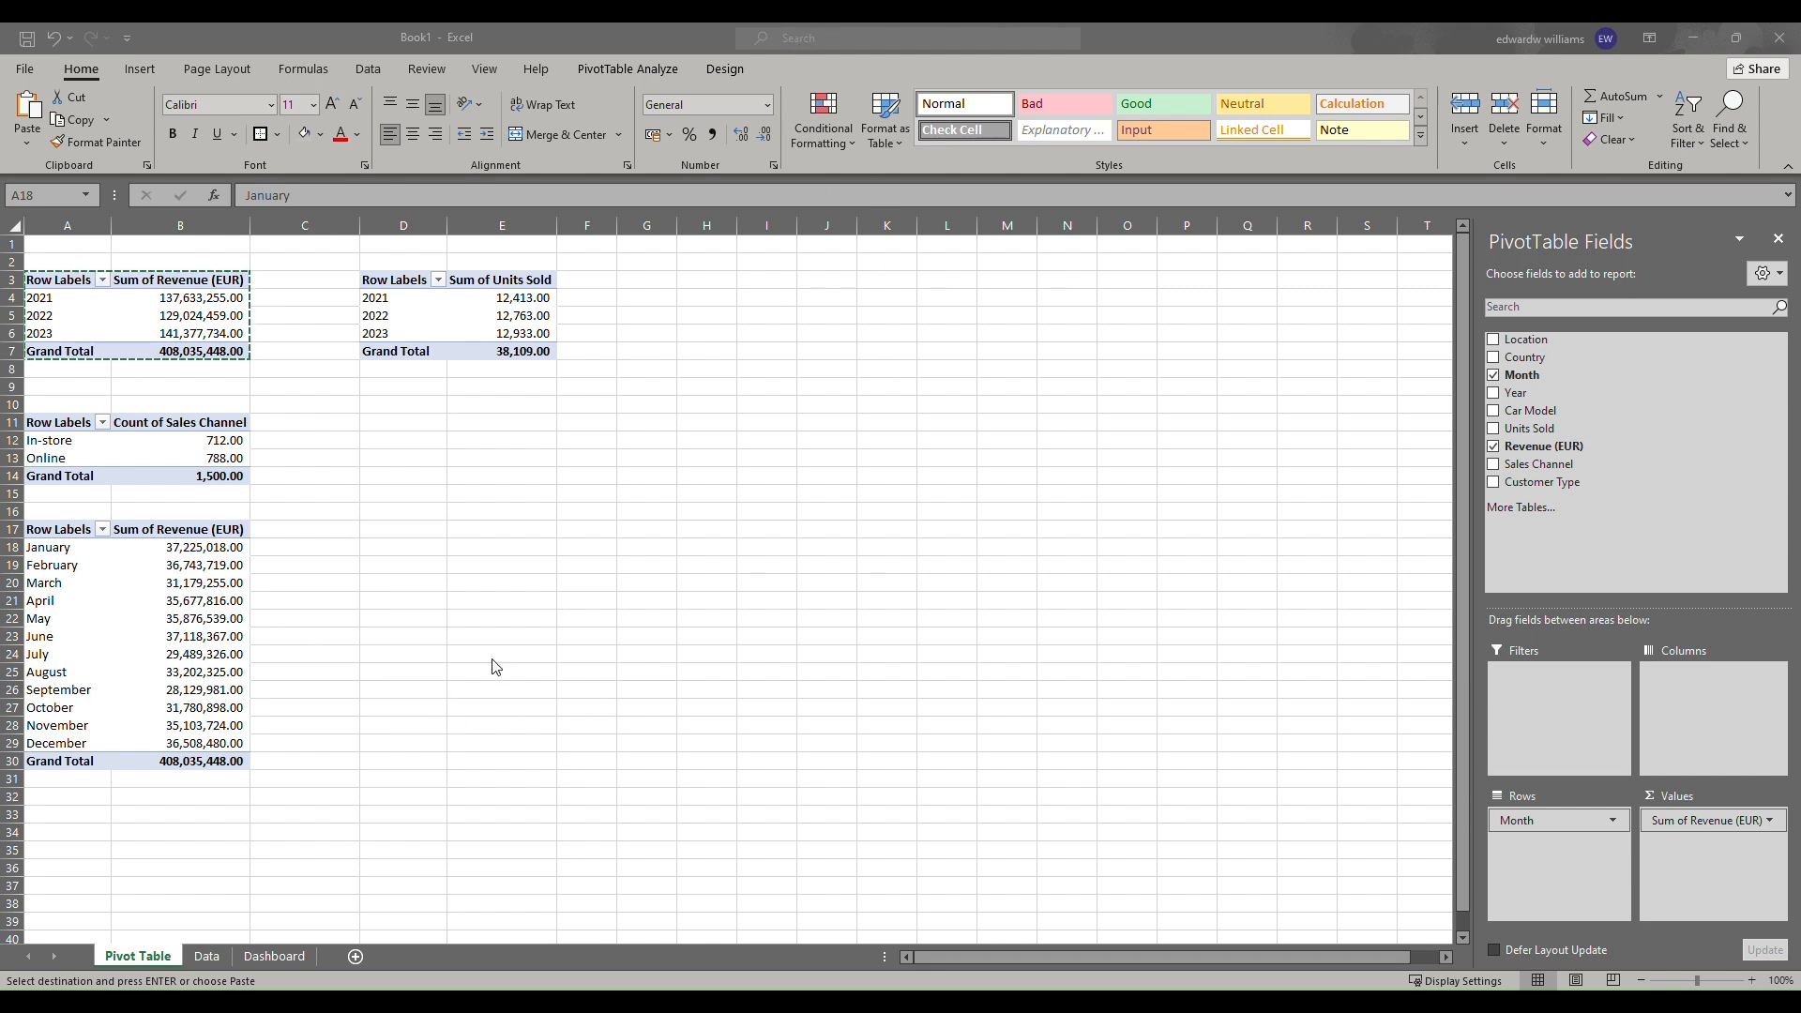
Copy the monthly pivot table to A35 and change its row field from Month to Country.
{"action": "left_click_drag", "start_coordinate": [64, 538], "coordinate": [235, 761]}
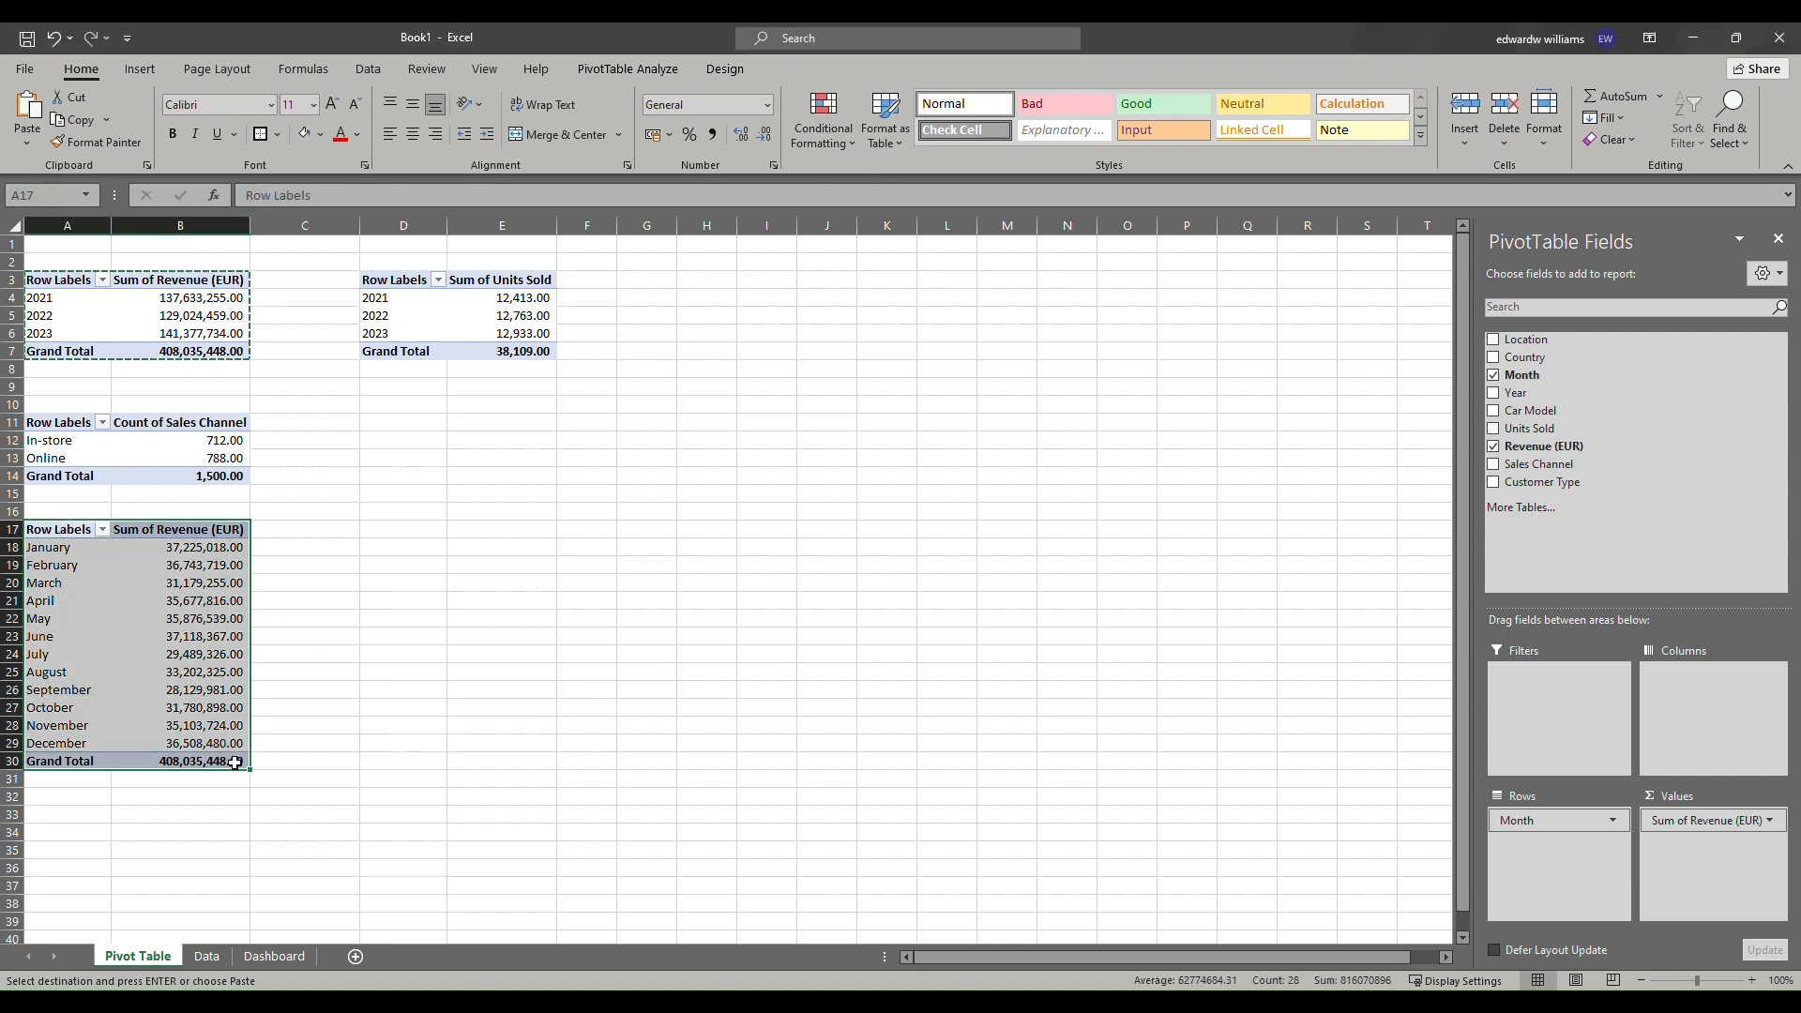
{"action": "key", "text": "ctrl+c"}
{"action": "left_click", "coordinate": [75, 850]}
{"action": "key", "text": "ctrl+v"}
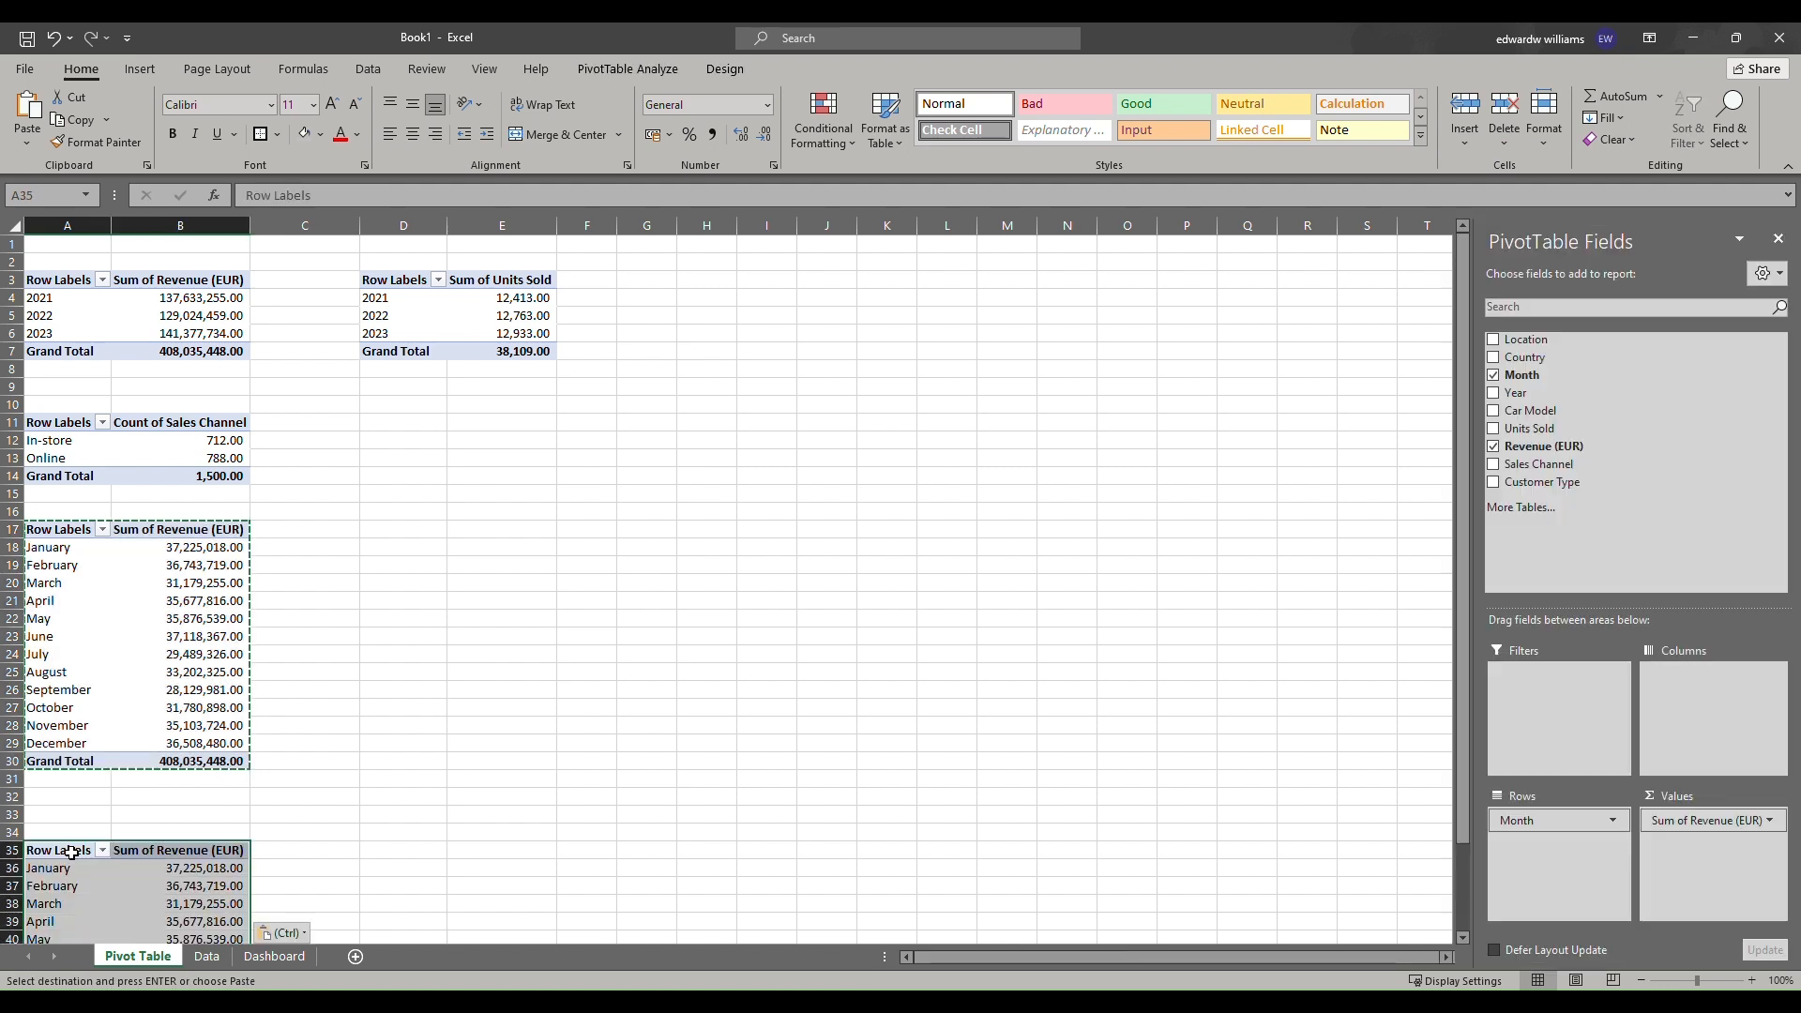
{"action": "scroll", "coordinate": [580, 674], "scroll_direction": "down", "scroll_amount": 4}
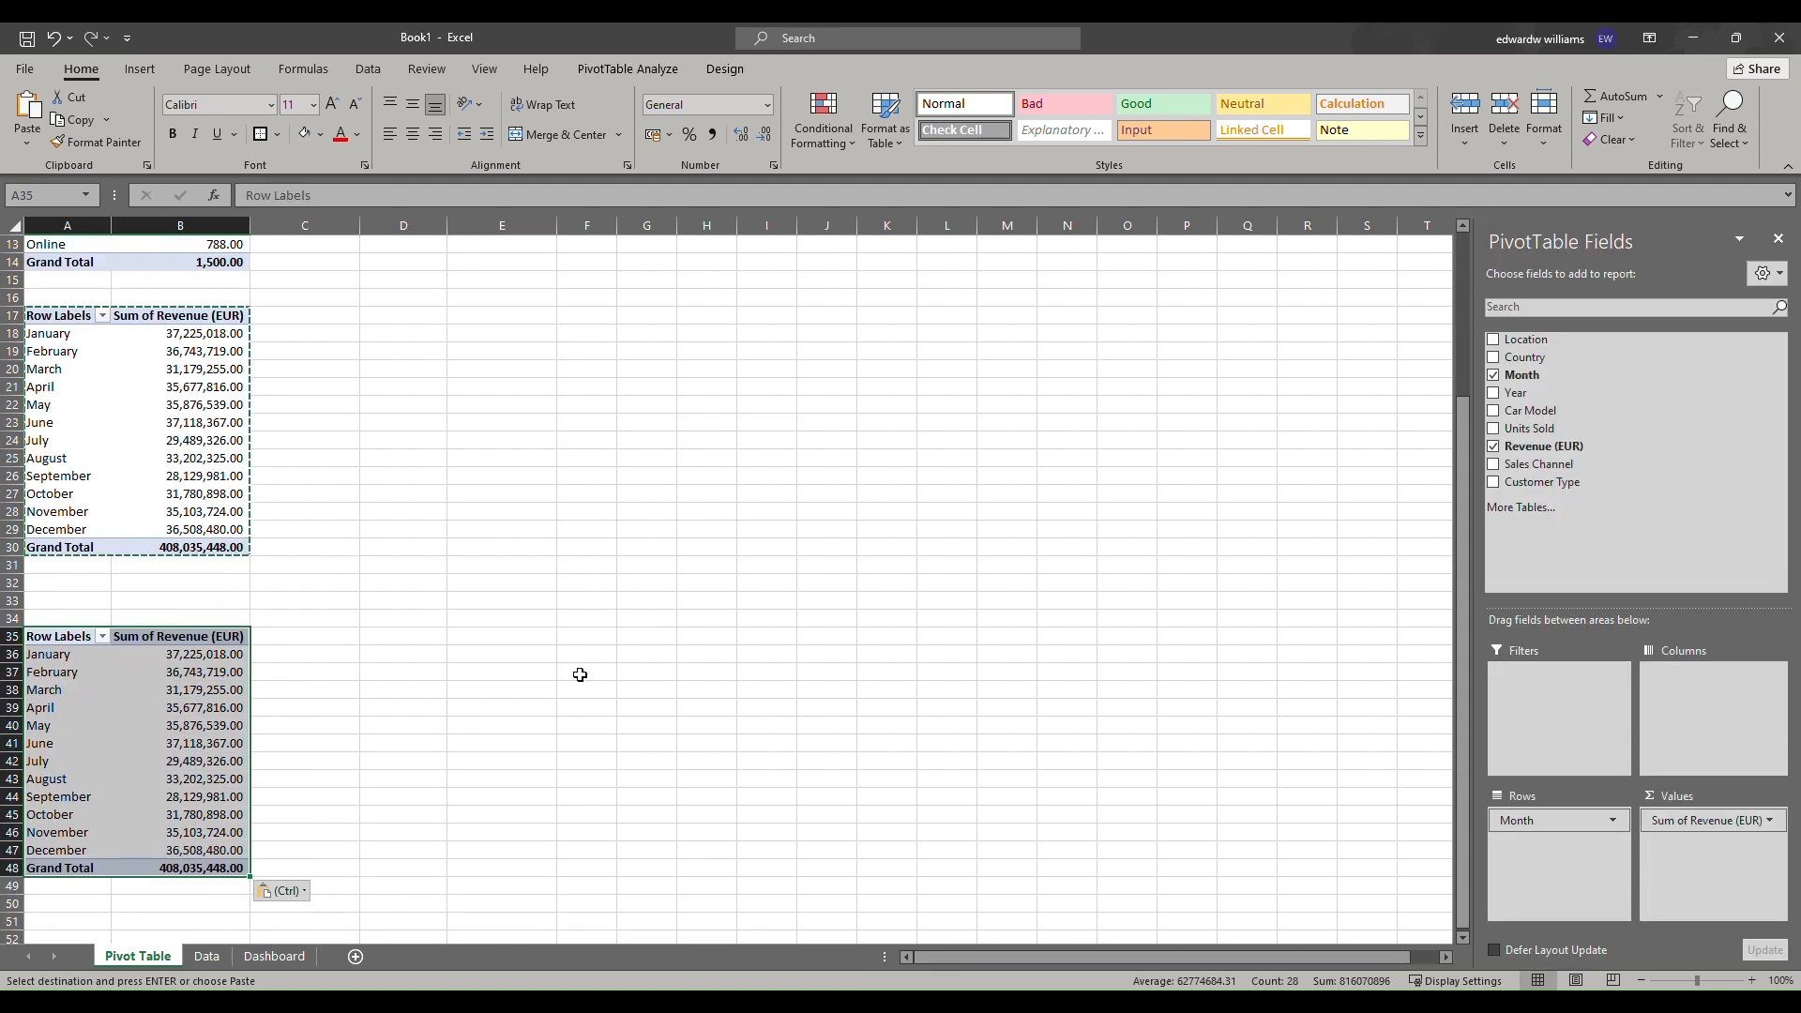
{"action": "left_click", "coordinate": [97, 700]}
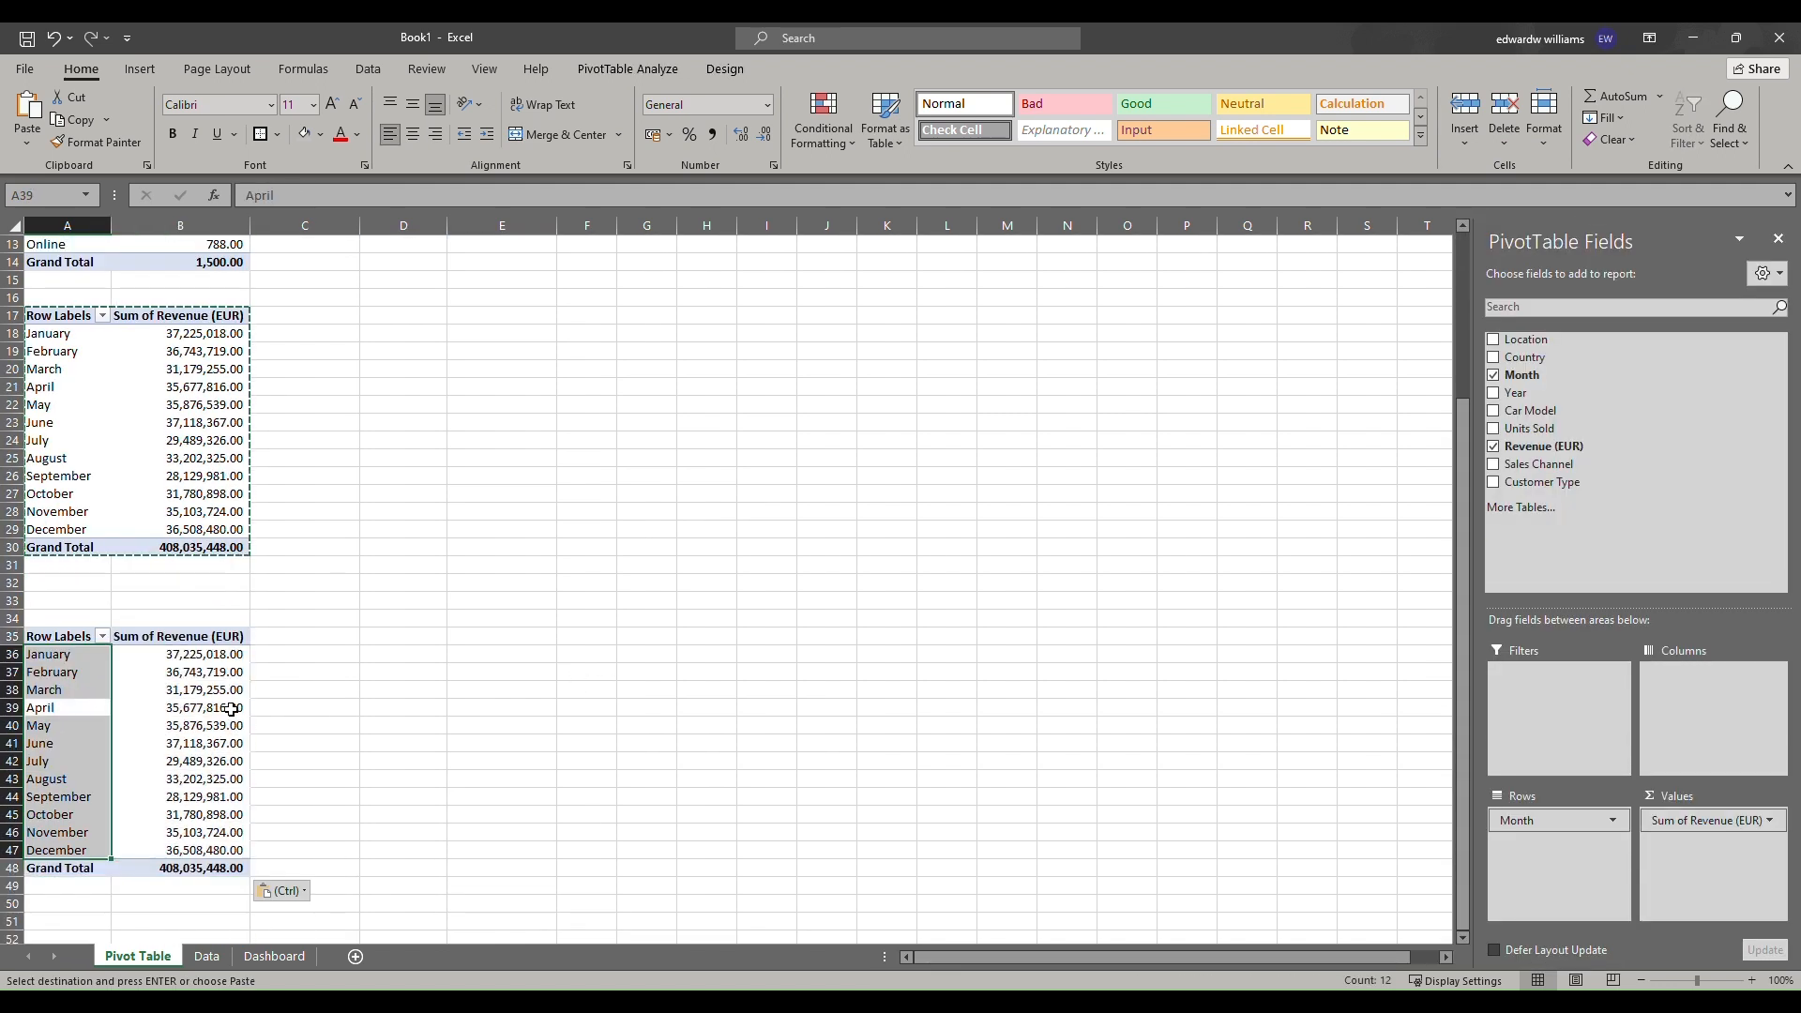
{"action": "left_click", "coordinate": [1493, 375]}
{"action": "left_click_drag", "start_coordinate": [1520, 357], "coordinate": [1616, 833]}
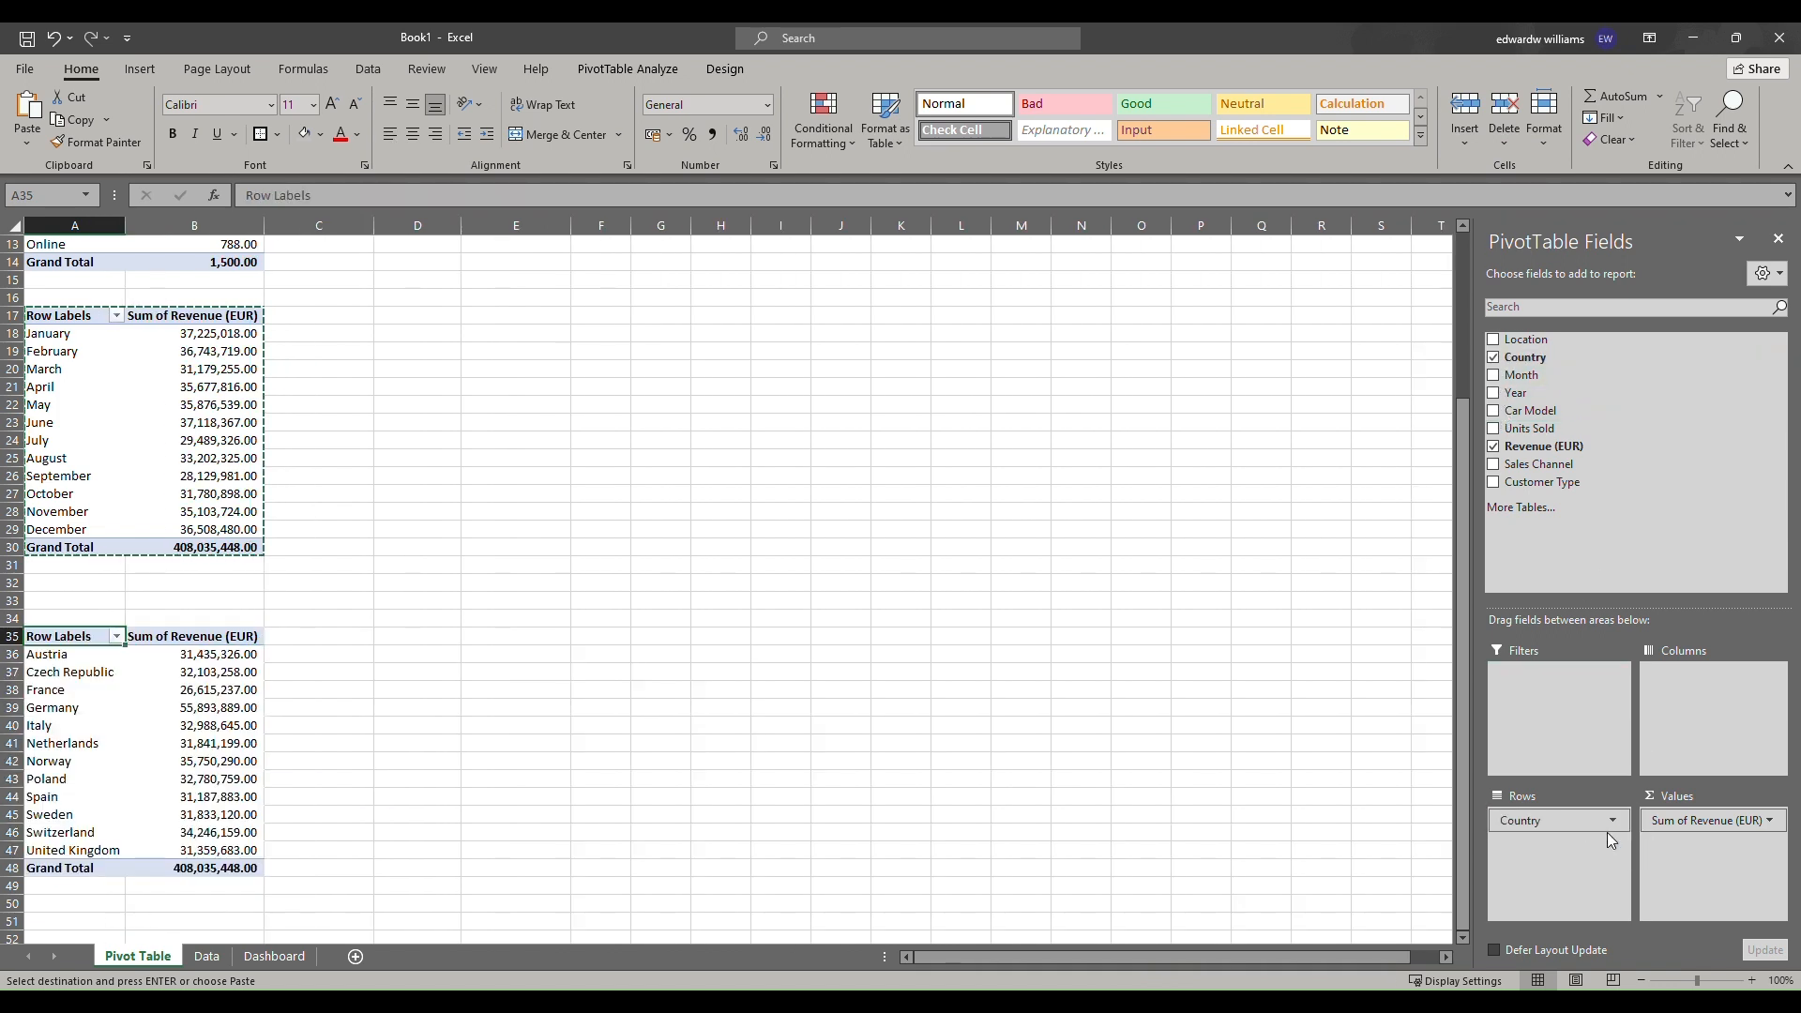
Apply a Top 10 value filter to the country pivot table showing the top 5 items by Sum of Revenue (EUR).
{"action": "left_click", "coordinate": [121, 723]}
{"action": "left_click", "coordinate": [116, 637]}
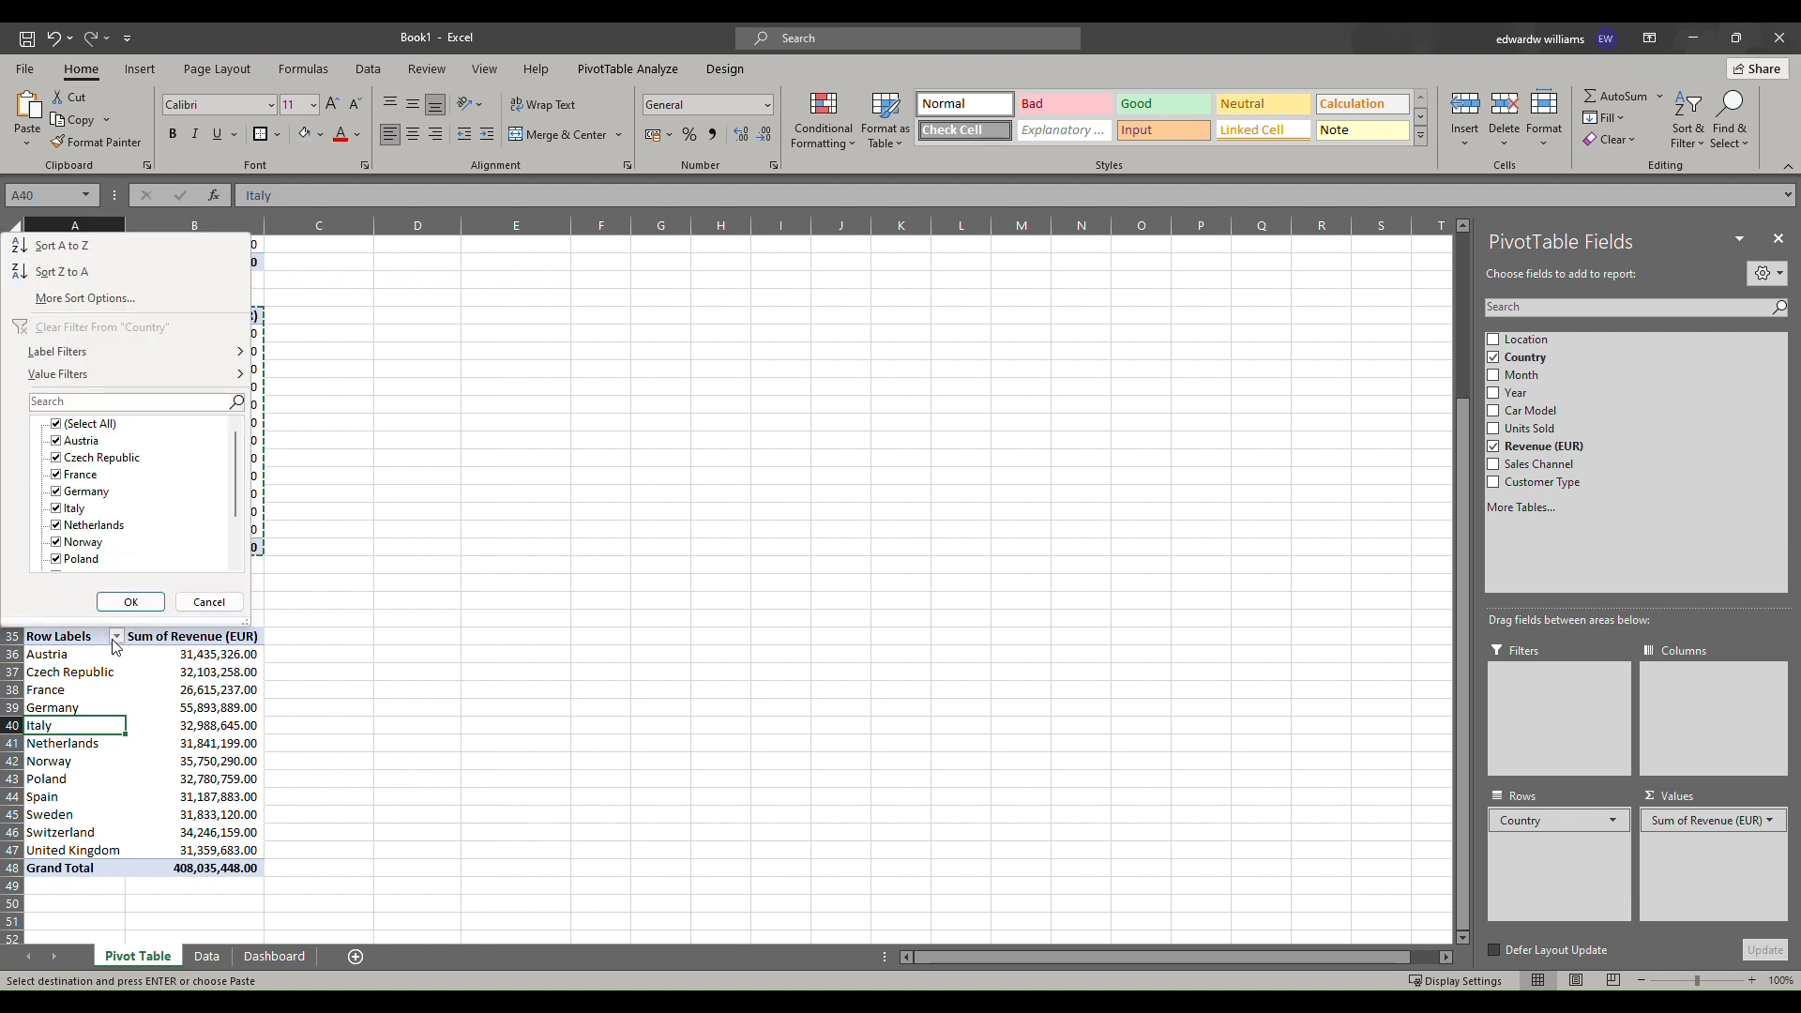
{"action": "mouse_move", "coordinate": [150, 371]}
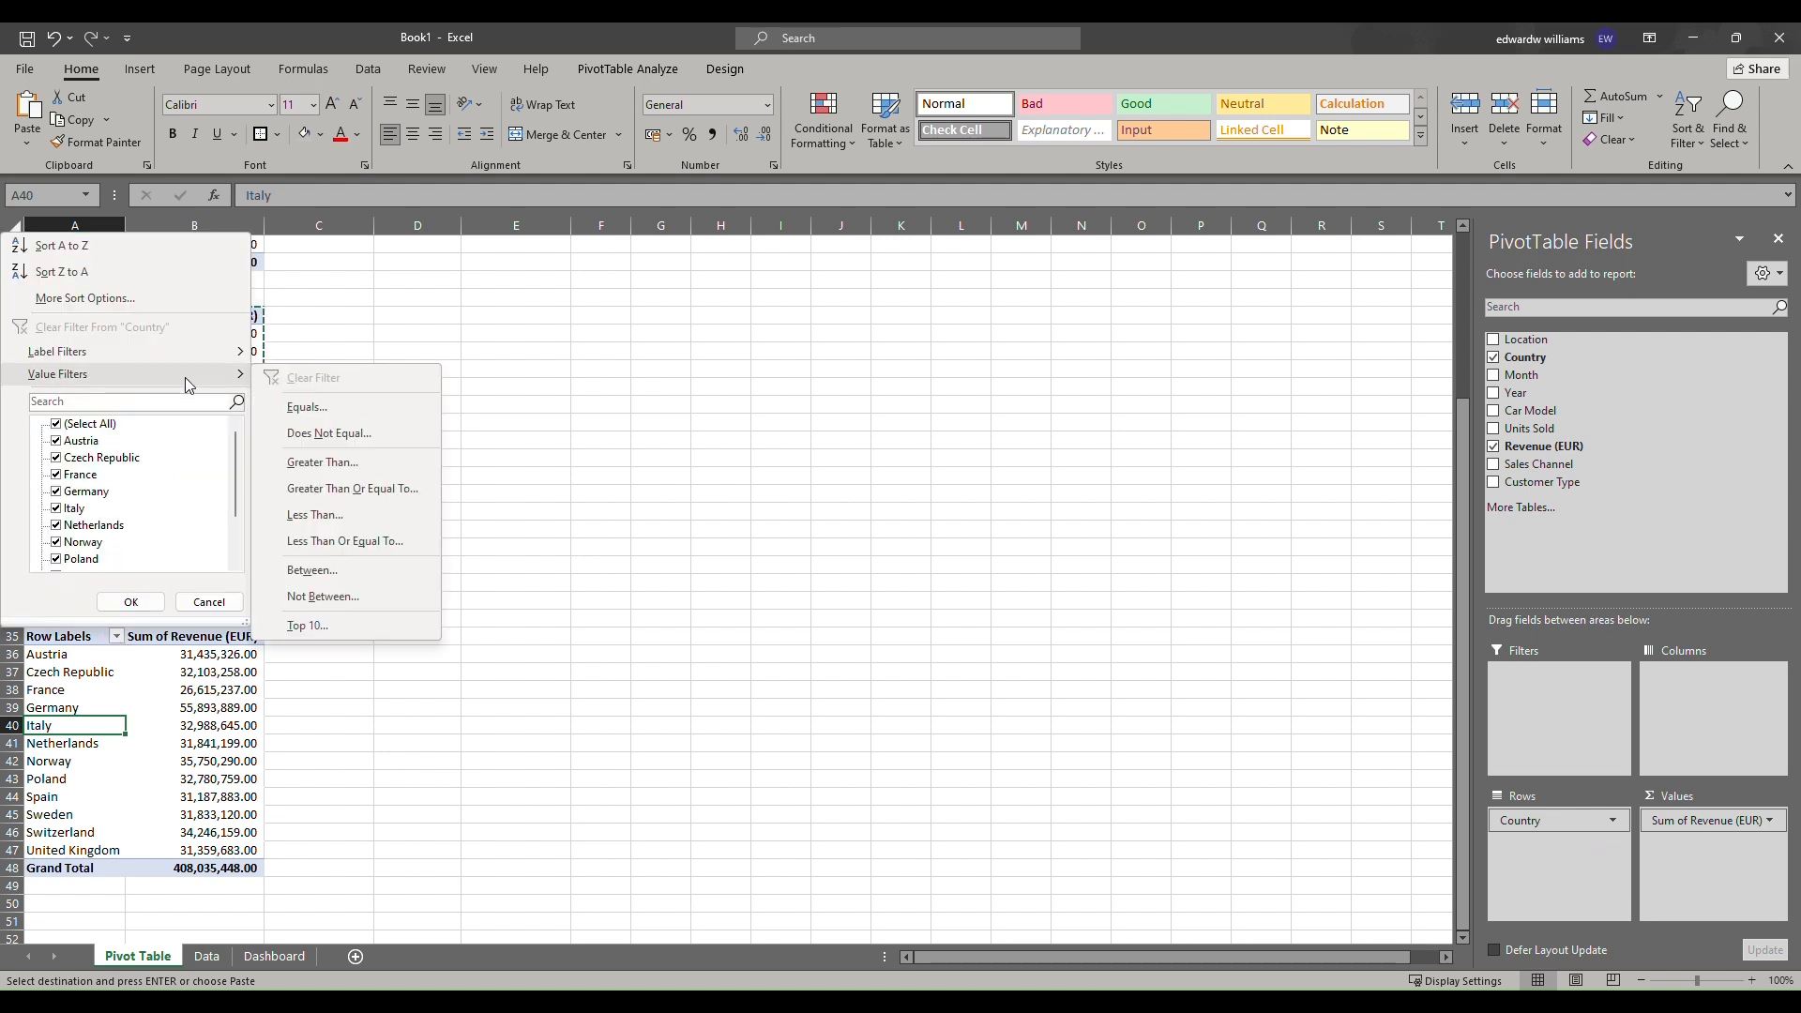
{"action": "left_click", "coordinate": [385, 625]}
{"action": "double_click", "coordinate": [502, 325]}
{"action": "type", "text": "5"}
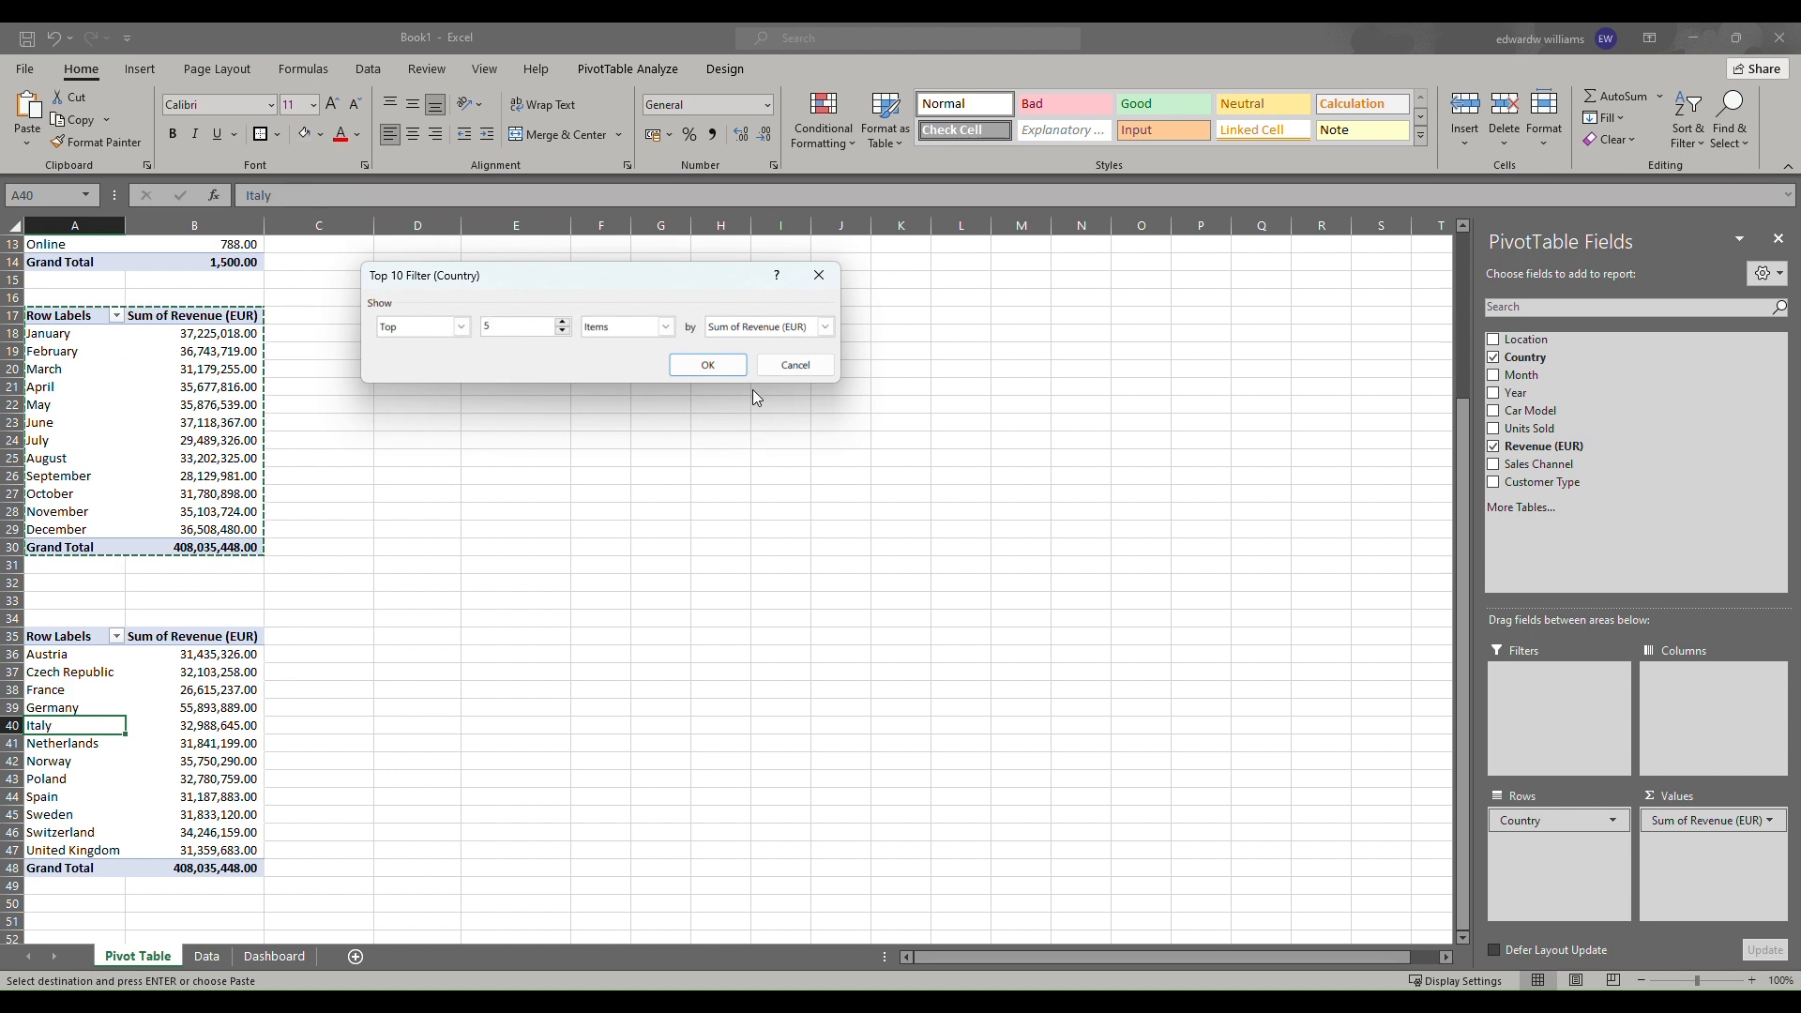
{"action": "left_click", "coordinate": [705, 364]}
Copy the top 5 country pivot table and paste it at D35.
{"action": "left_click", "coordinate": [65, 638]}
{"action": "left_click_drag", "start_coordinate": [65, 638], "coordinate": [211, 743]}
{"action": "key", "text": "ctrl+c"}
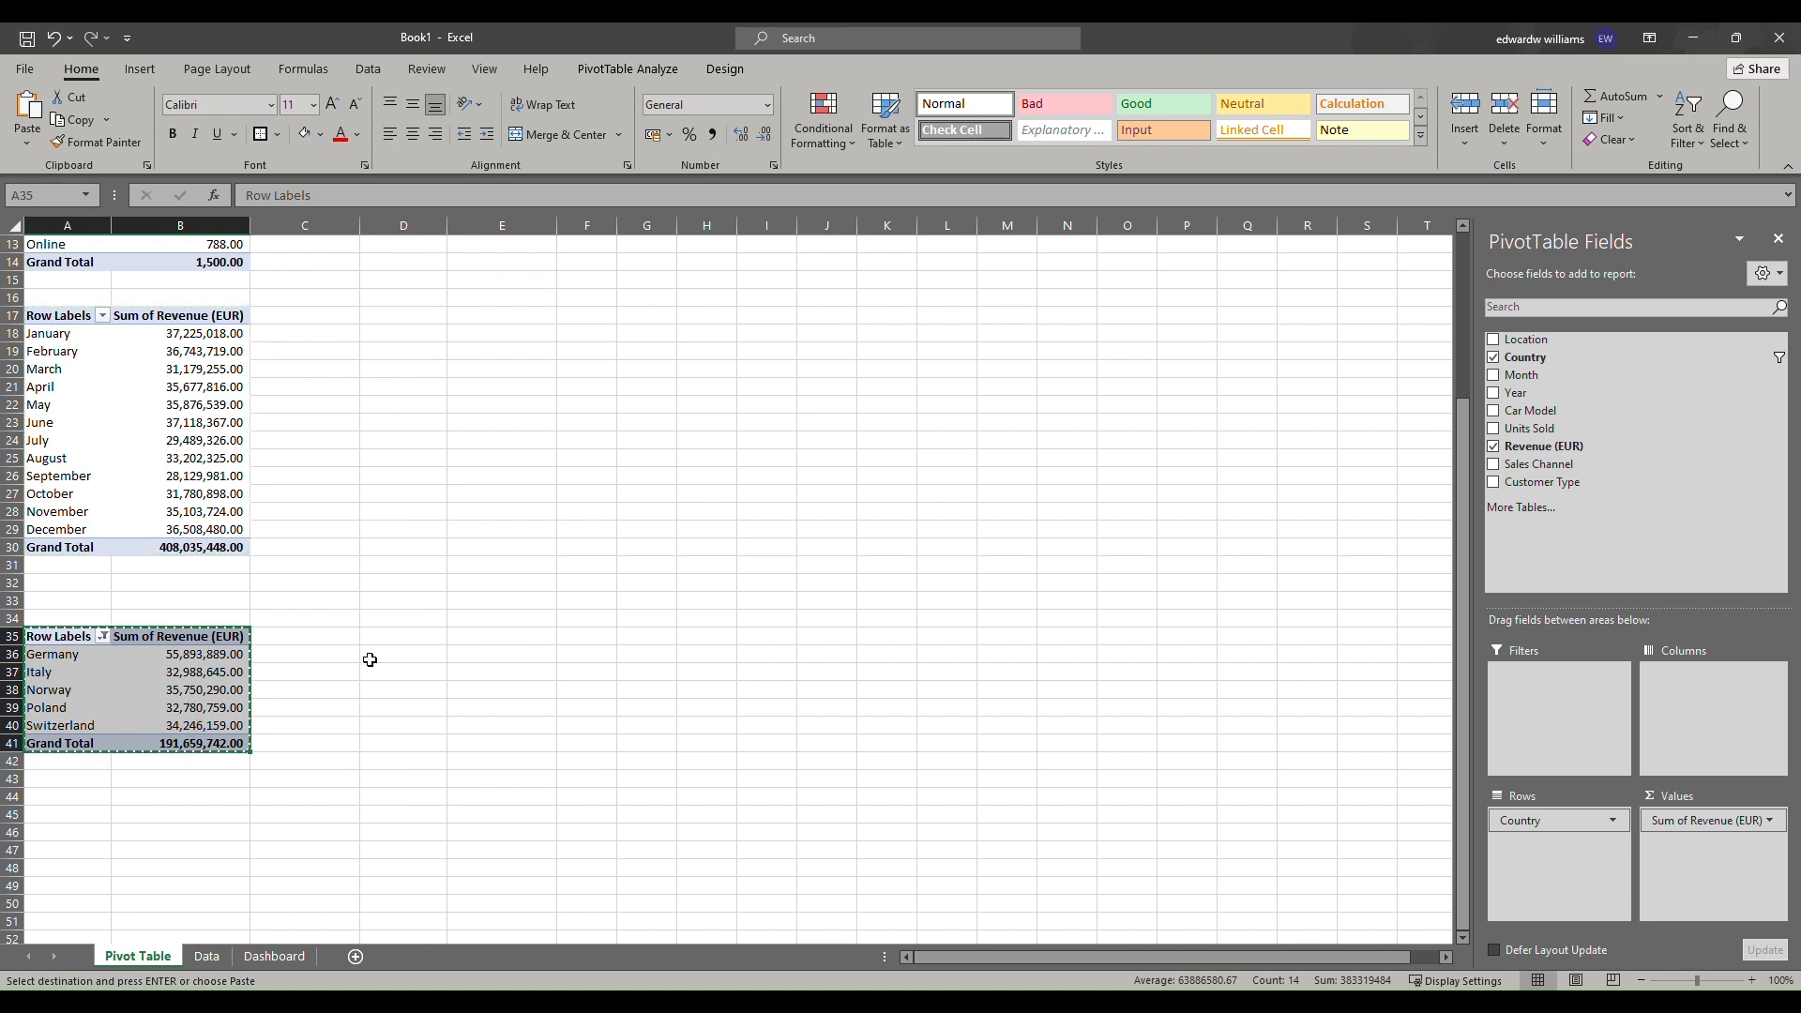
{"action": "left_click", "coordinate": [377, 636]}
{"action": "key", "text": "ctrl+v"}
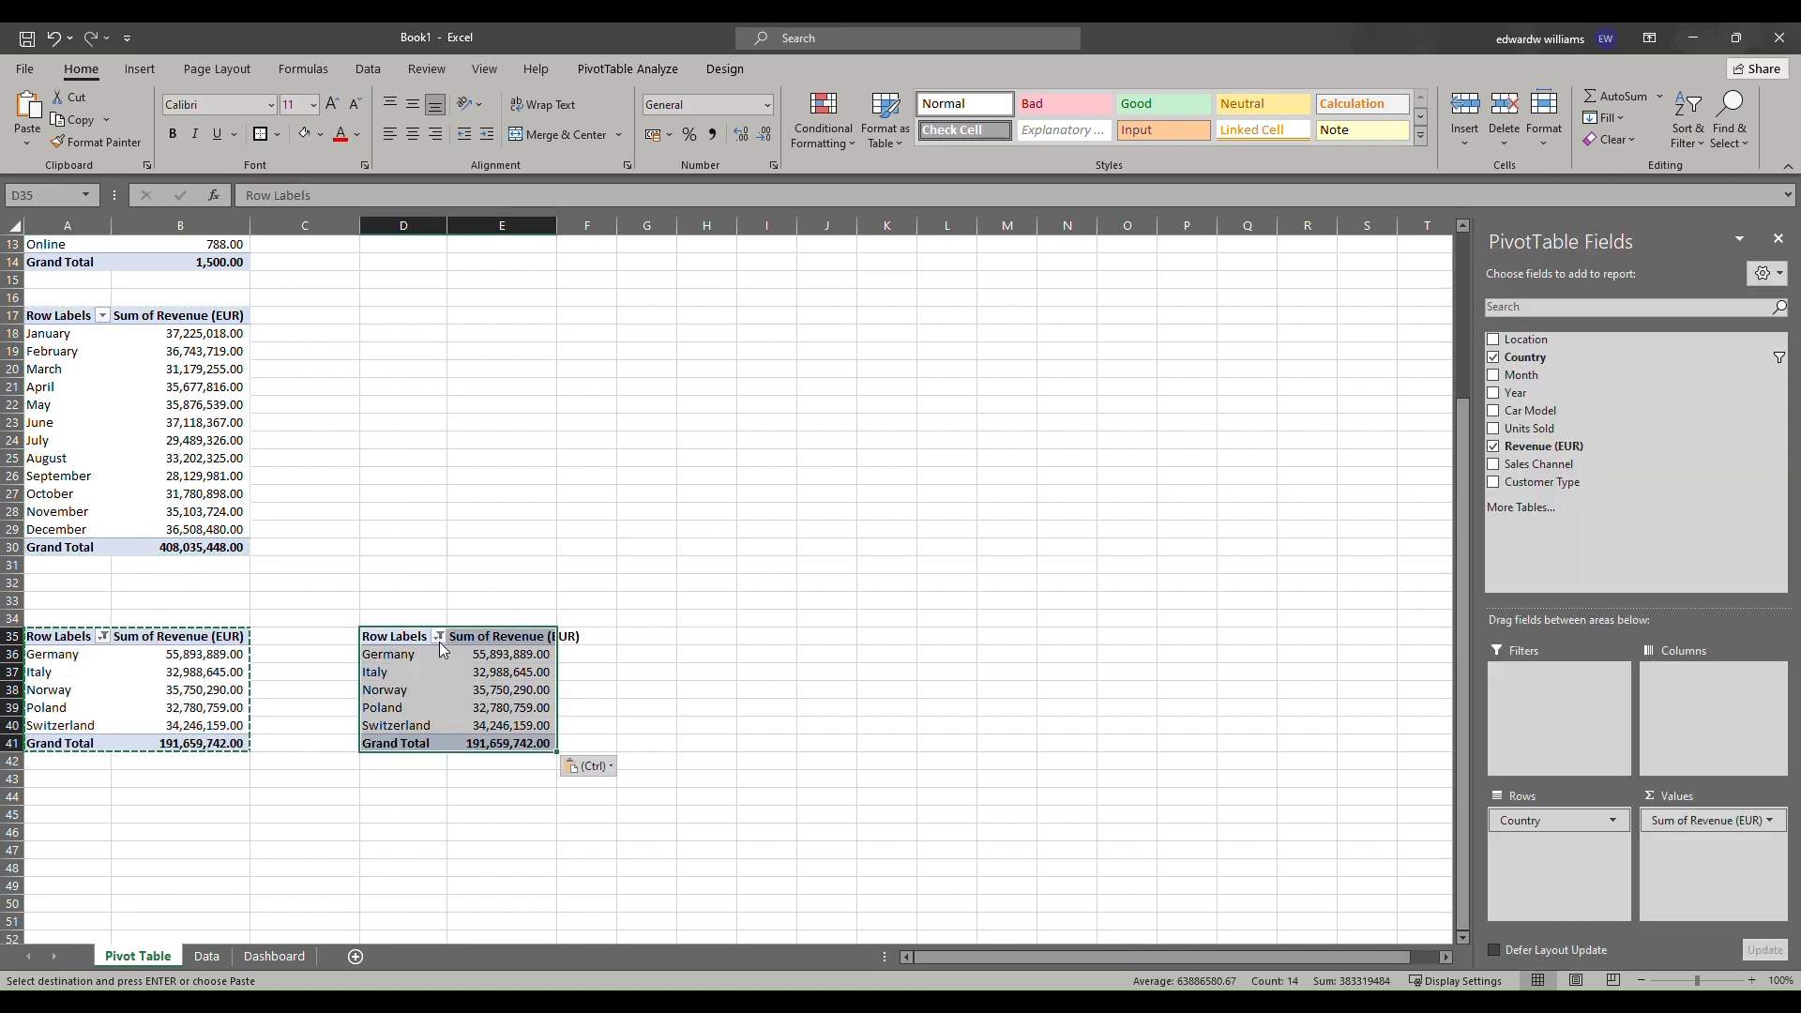
Change the copied country table's filter to show the Bottom 5 countries by Sum of Revenue (EUR).
{"action": "left_click", "coordinate": [439, 639]}
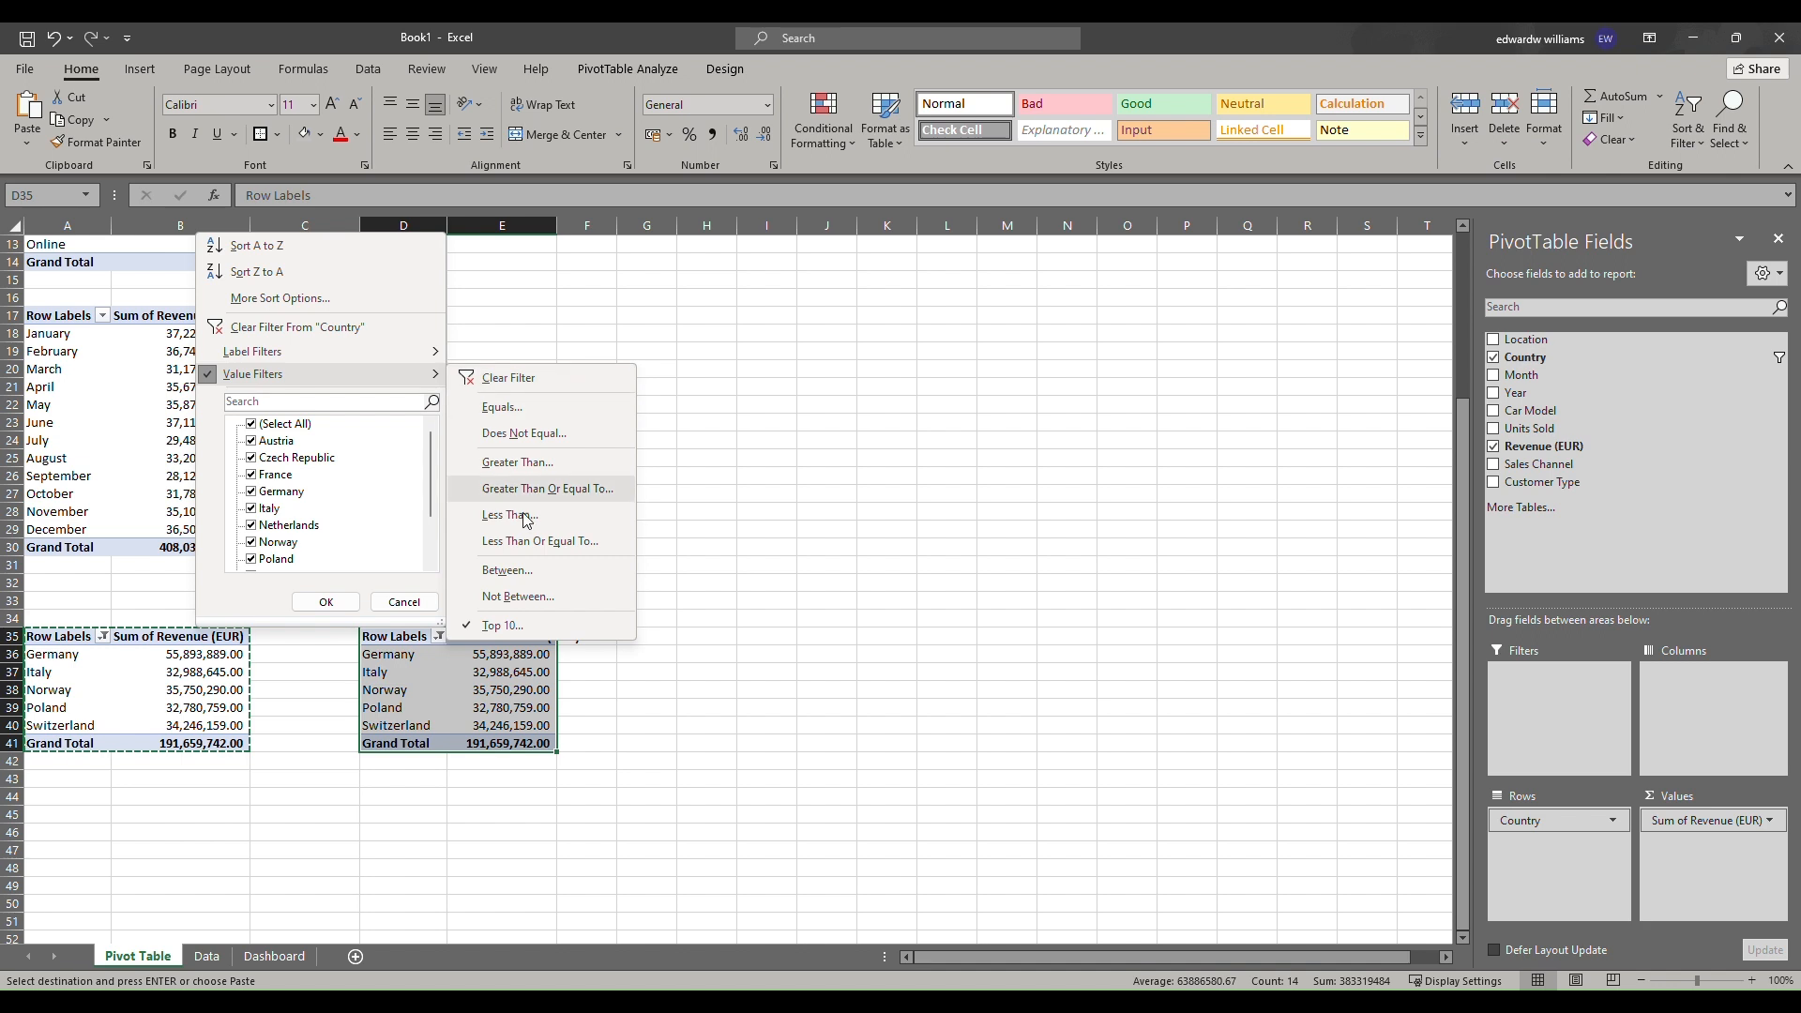
{"action": "left_click", "coordinate": [502, 625]}
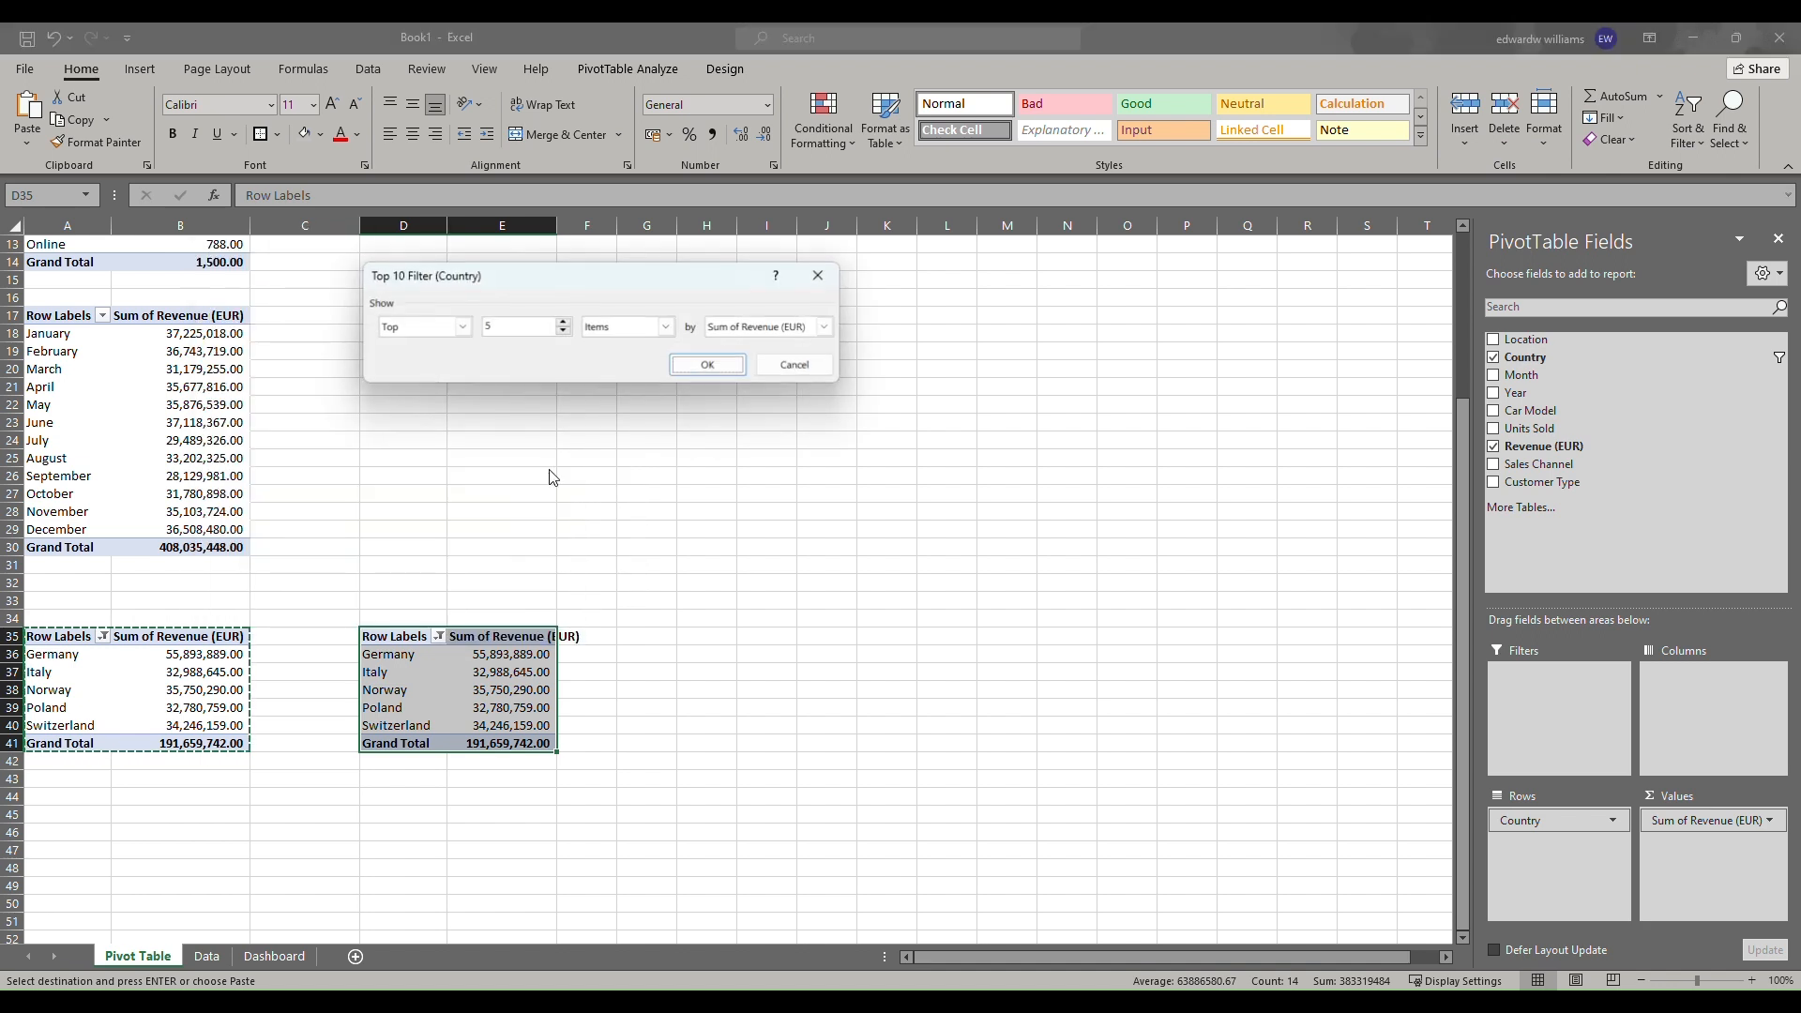
{"action": "left_click", "coordinate": [460, 326]}
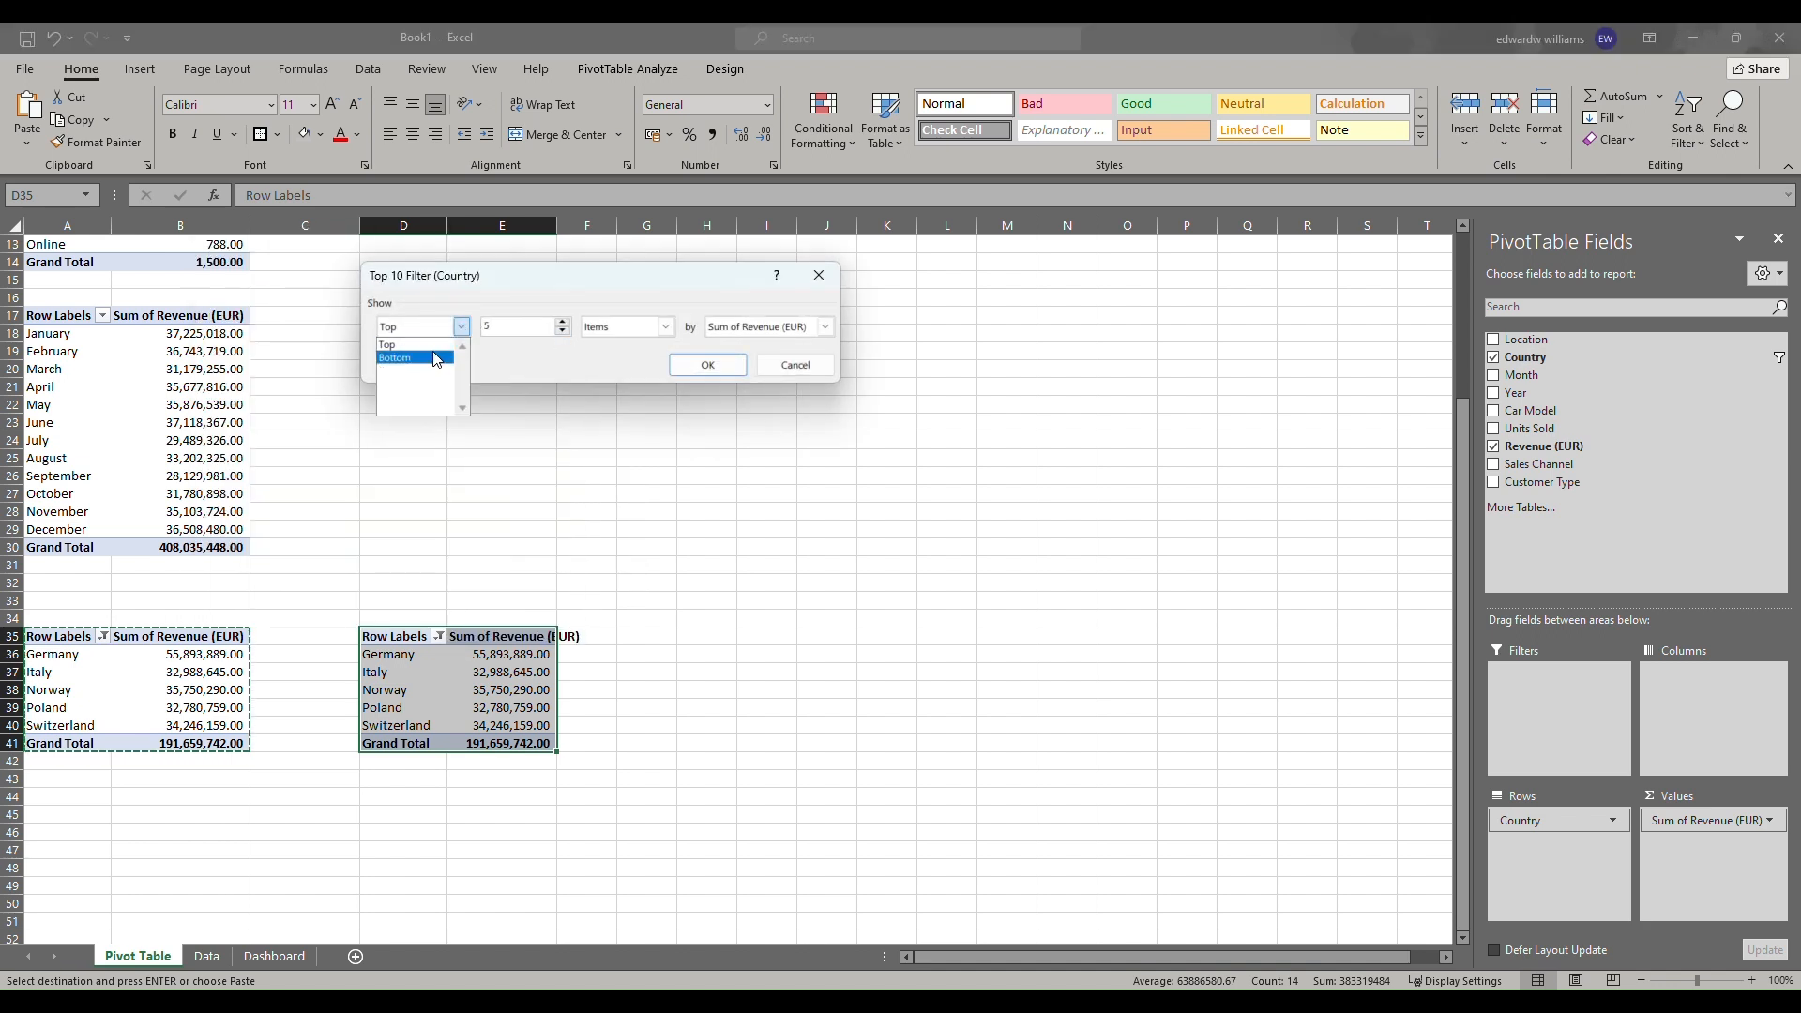
{"action": "left_click", "coordinate": [437, 357]}
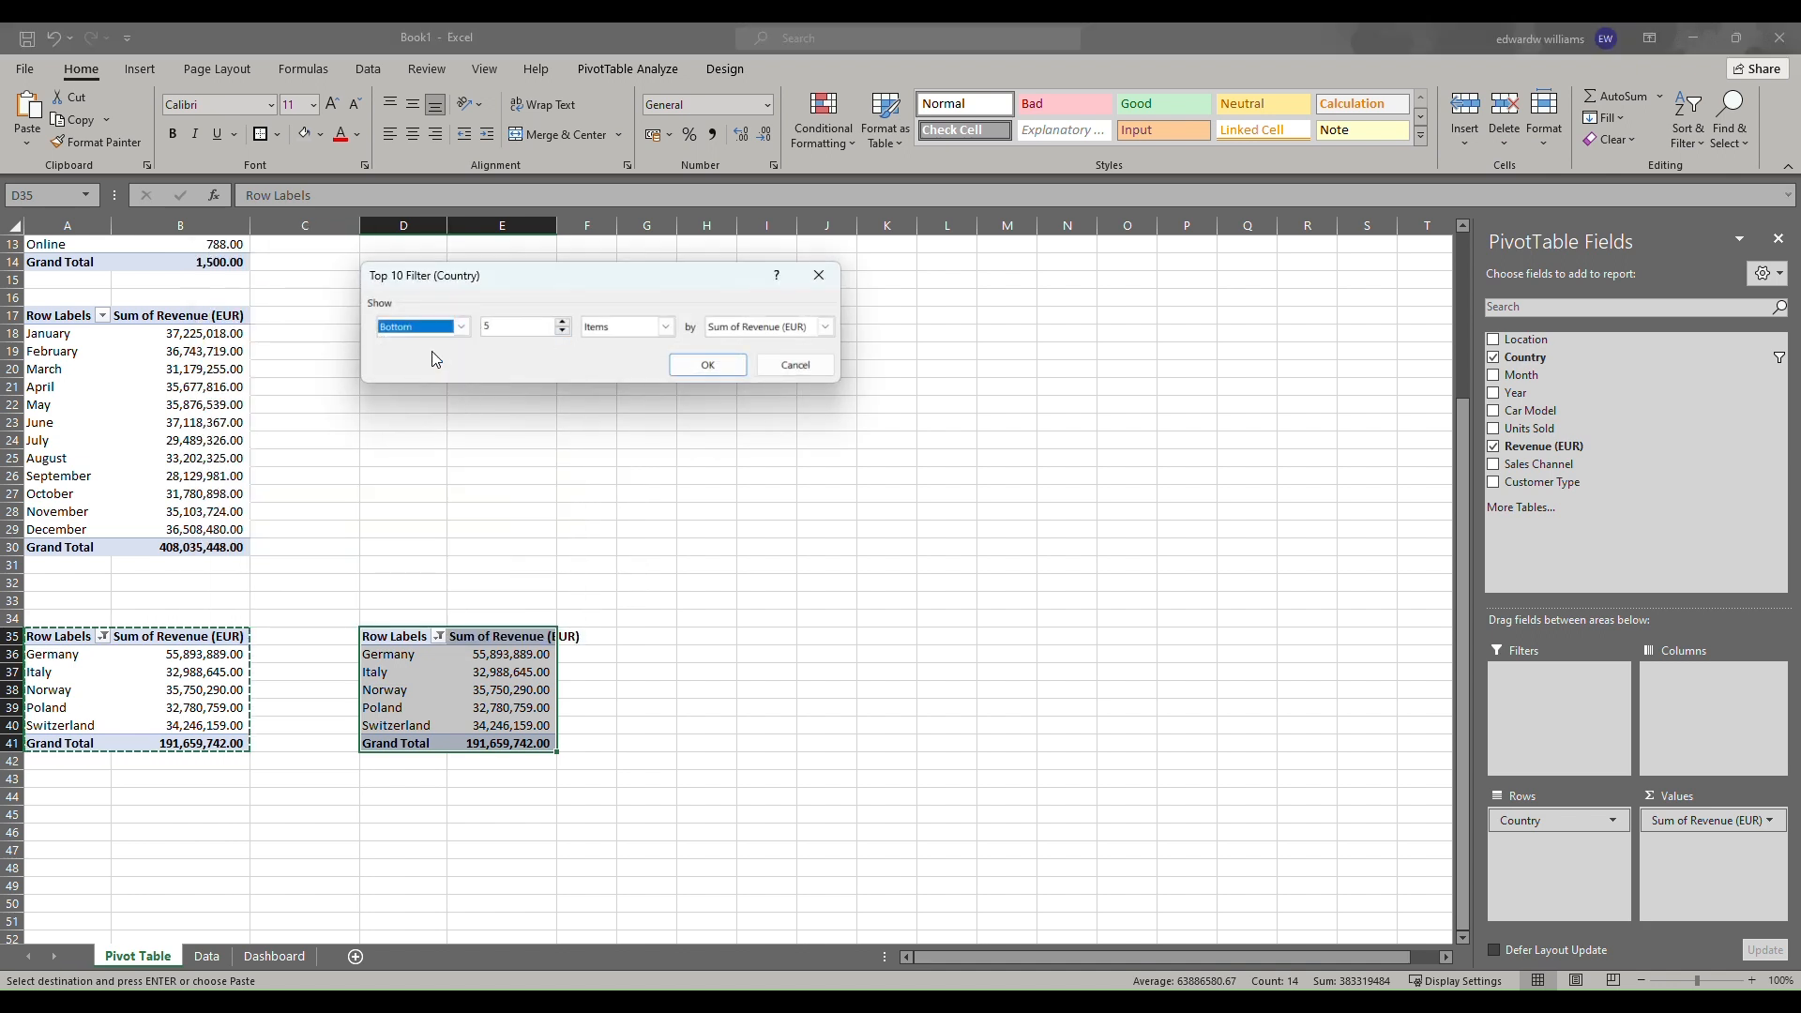
{"action": "left_click", "coordinate": [728, 366]}
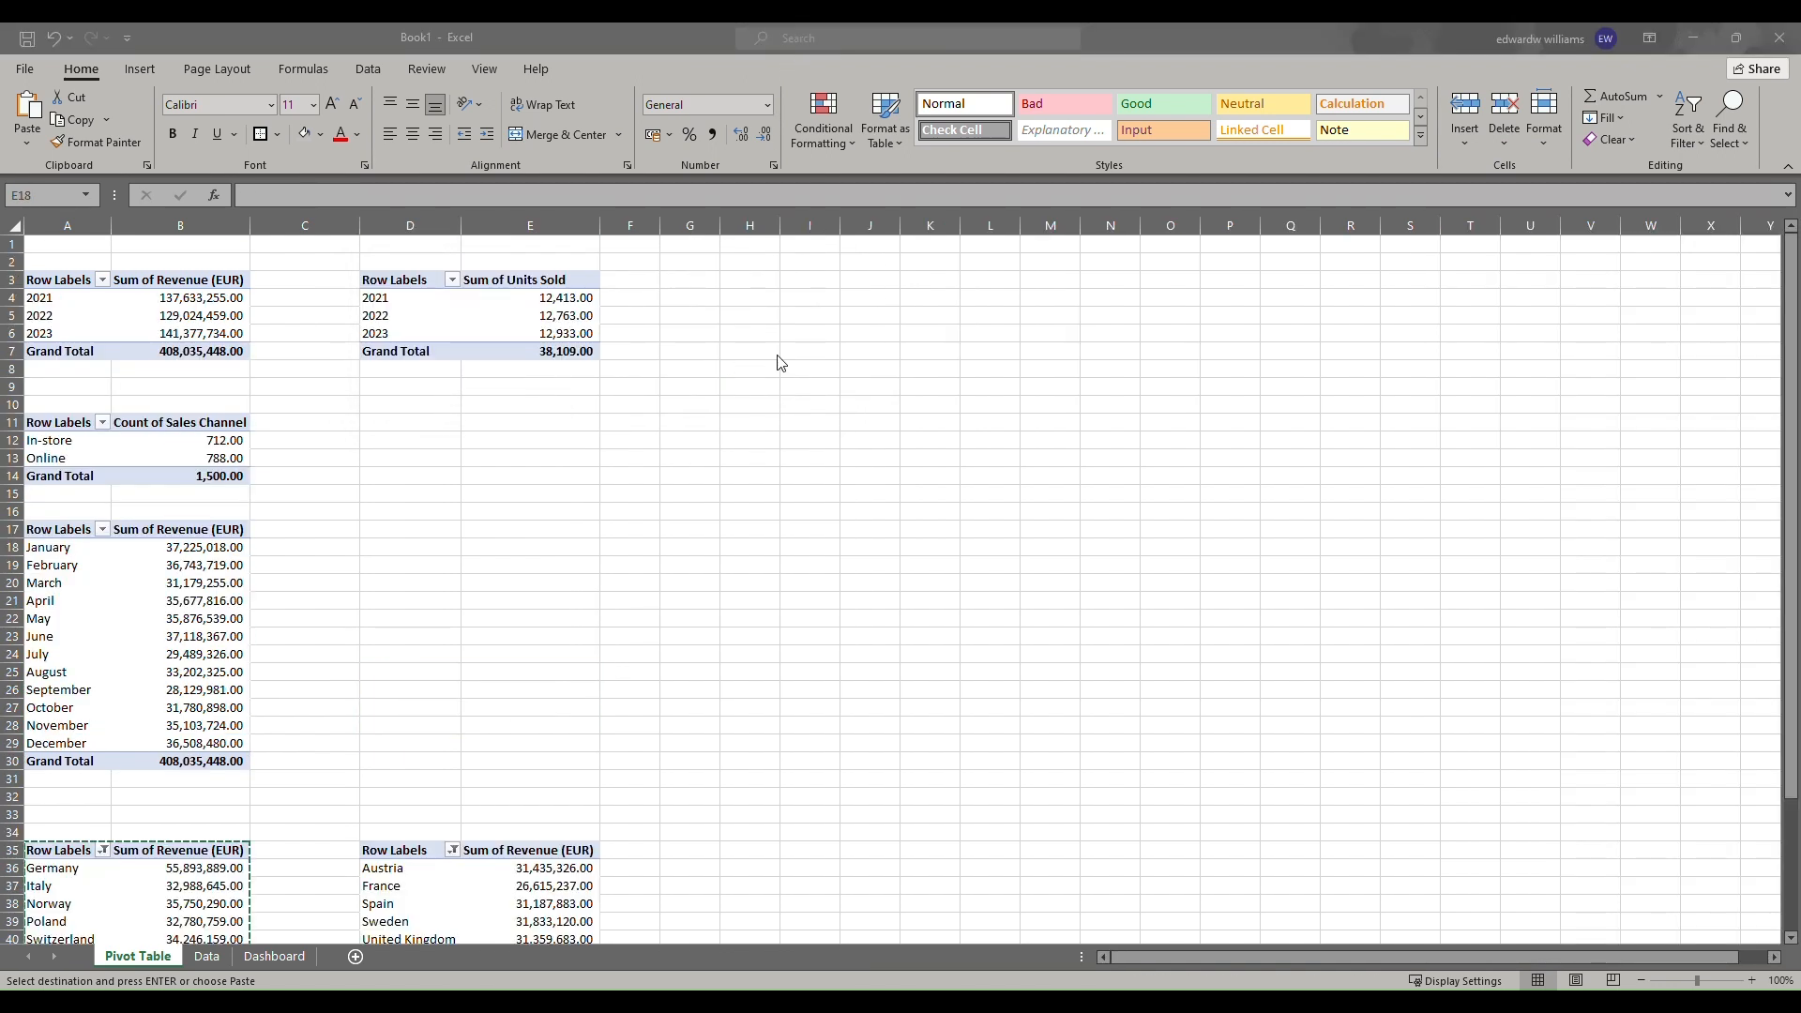
{"action": "left_click", "coordinate": [560, 473]}
{"action": "left_click", "coordinate": [521, 440]}
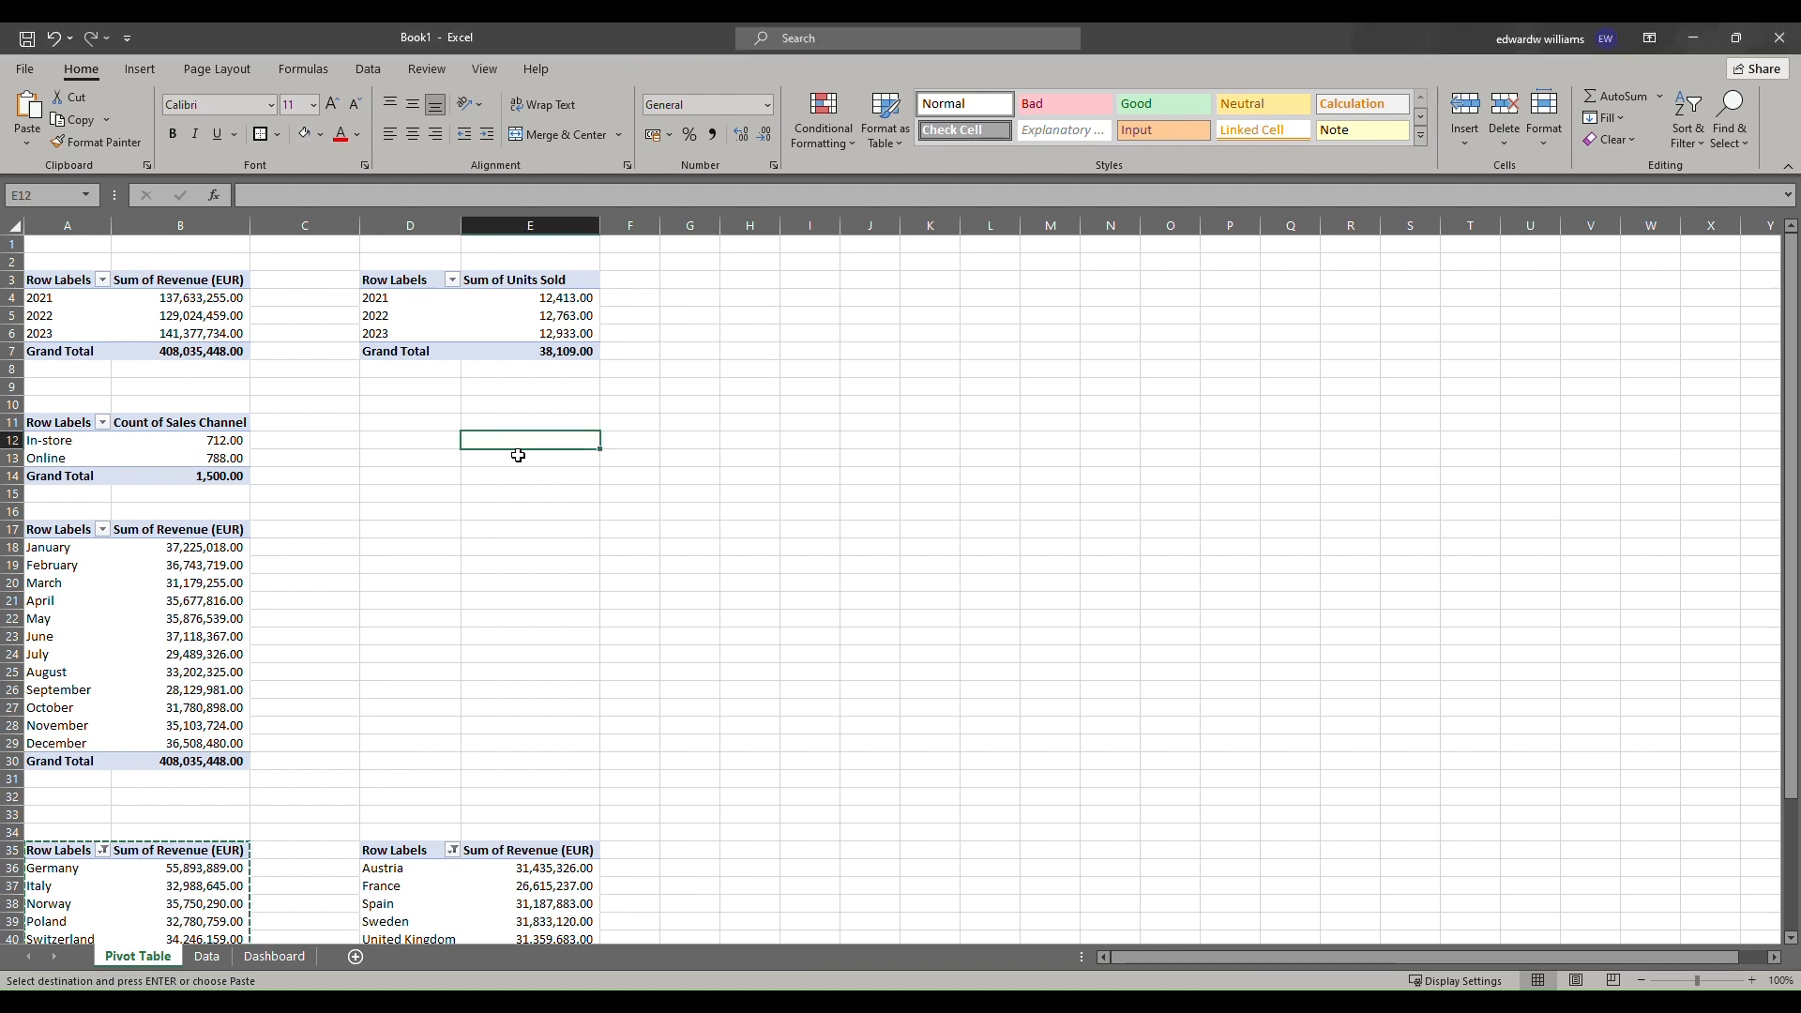
{"action": "left_click", "coordinate": [81, 316]}
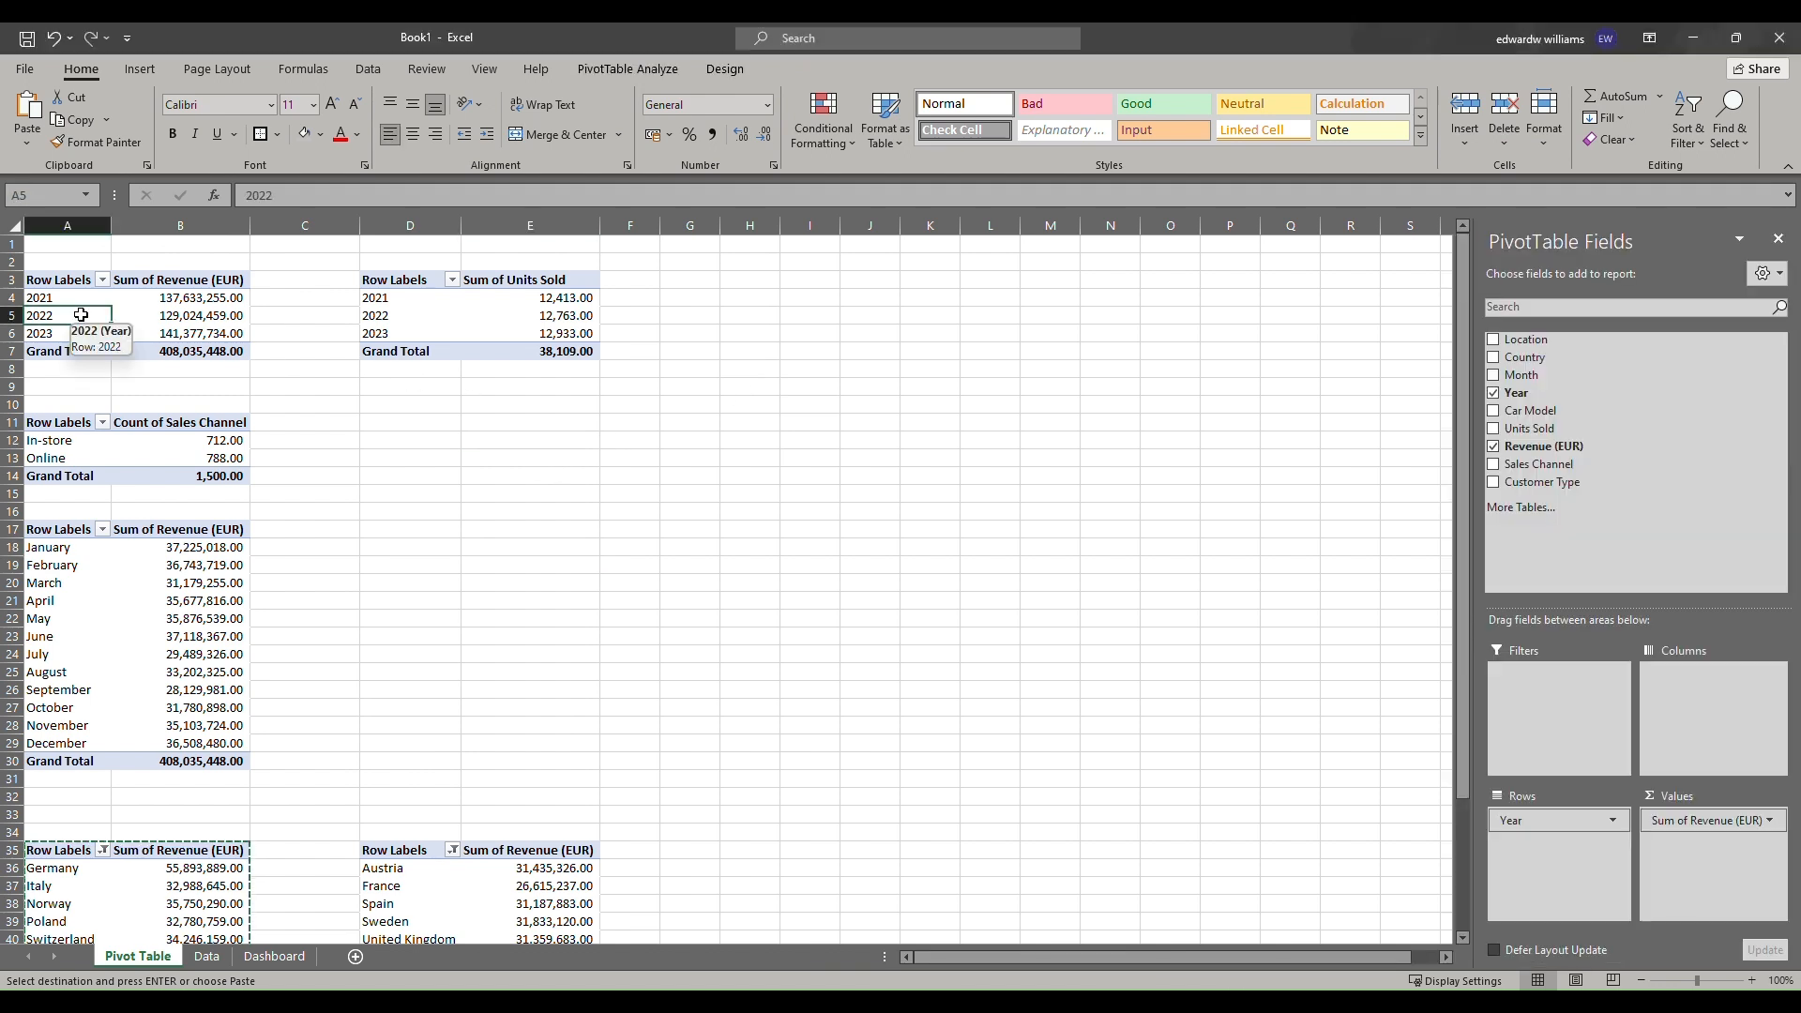
Add a slicer for the Year field and move it beside the top pivot tables.
{"action": "right_click", "coordinate": [1527, 401]}
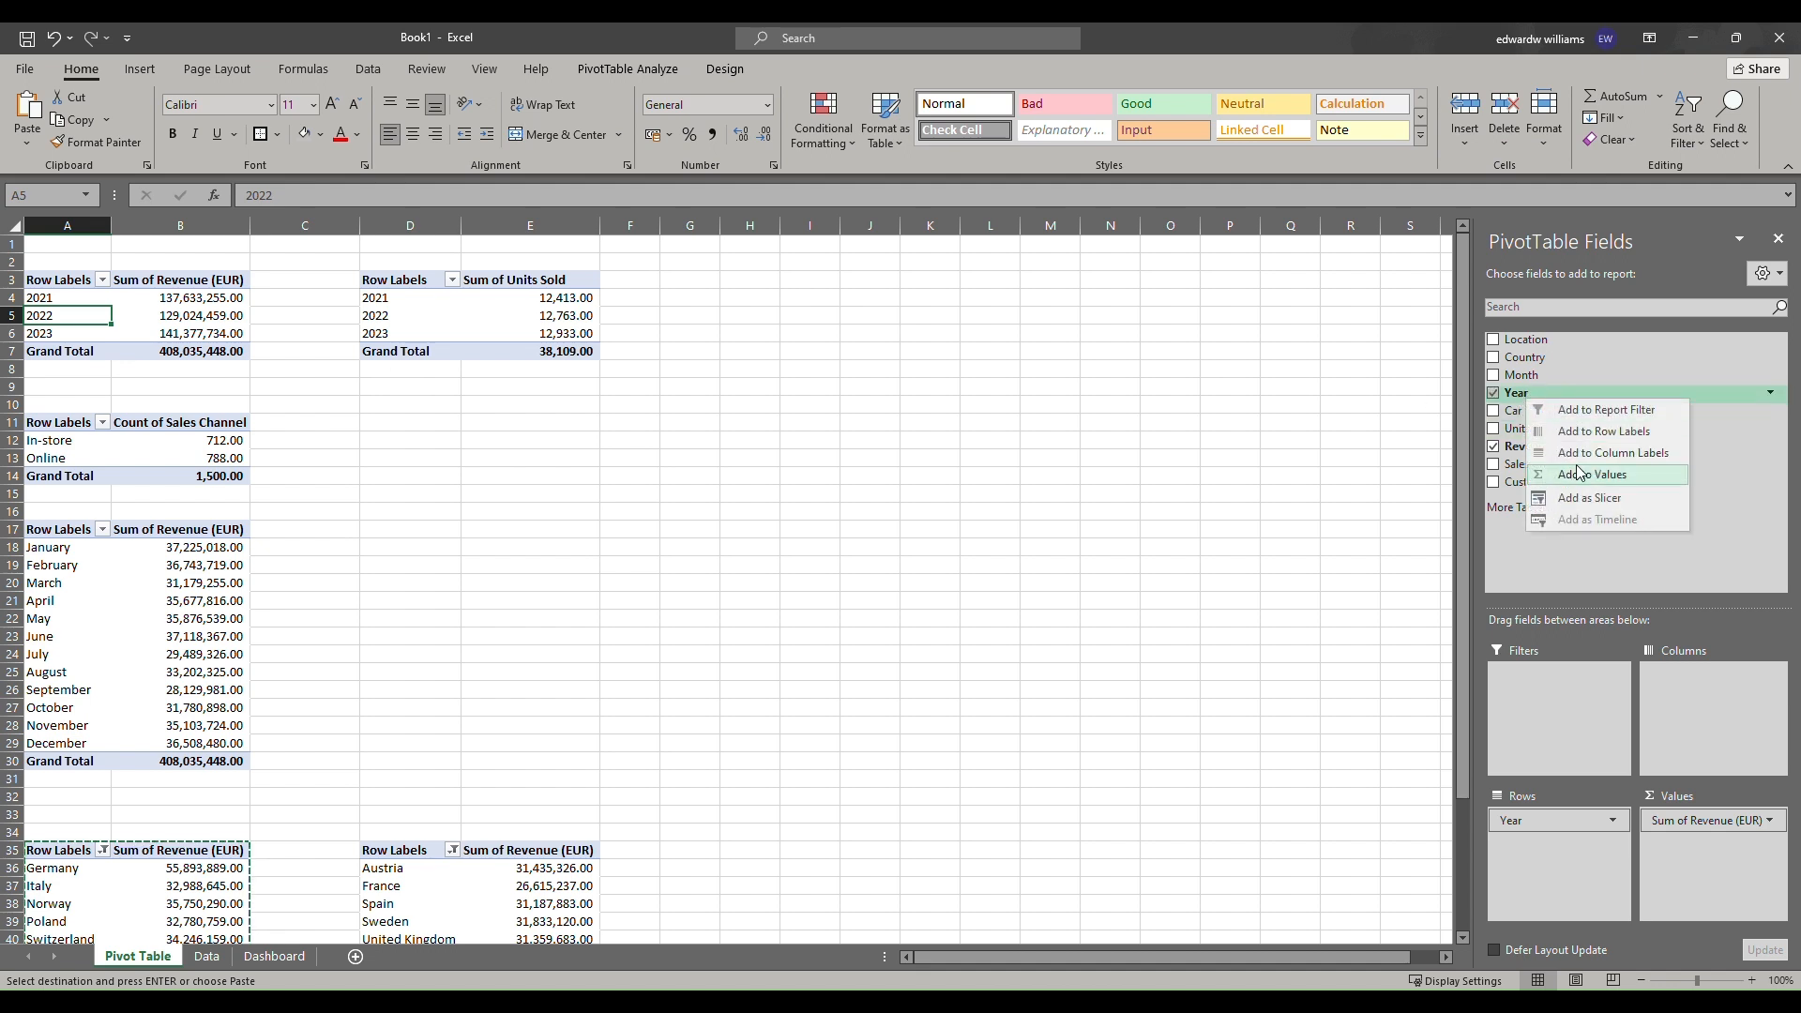
{"action": "left_click", "coordinate": [1589, 499]}
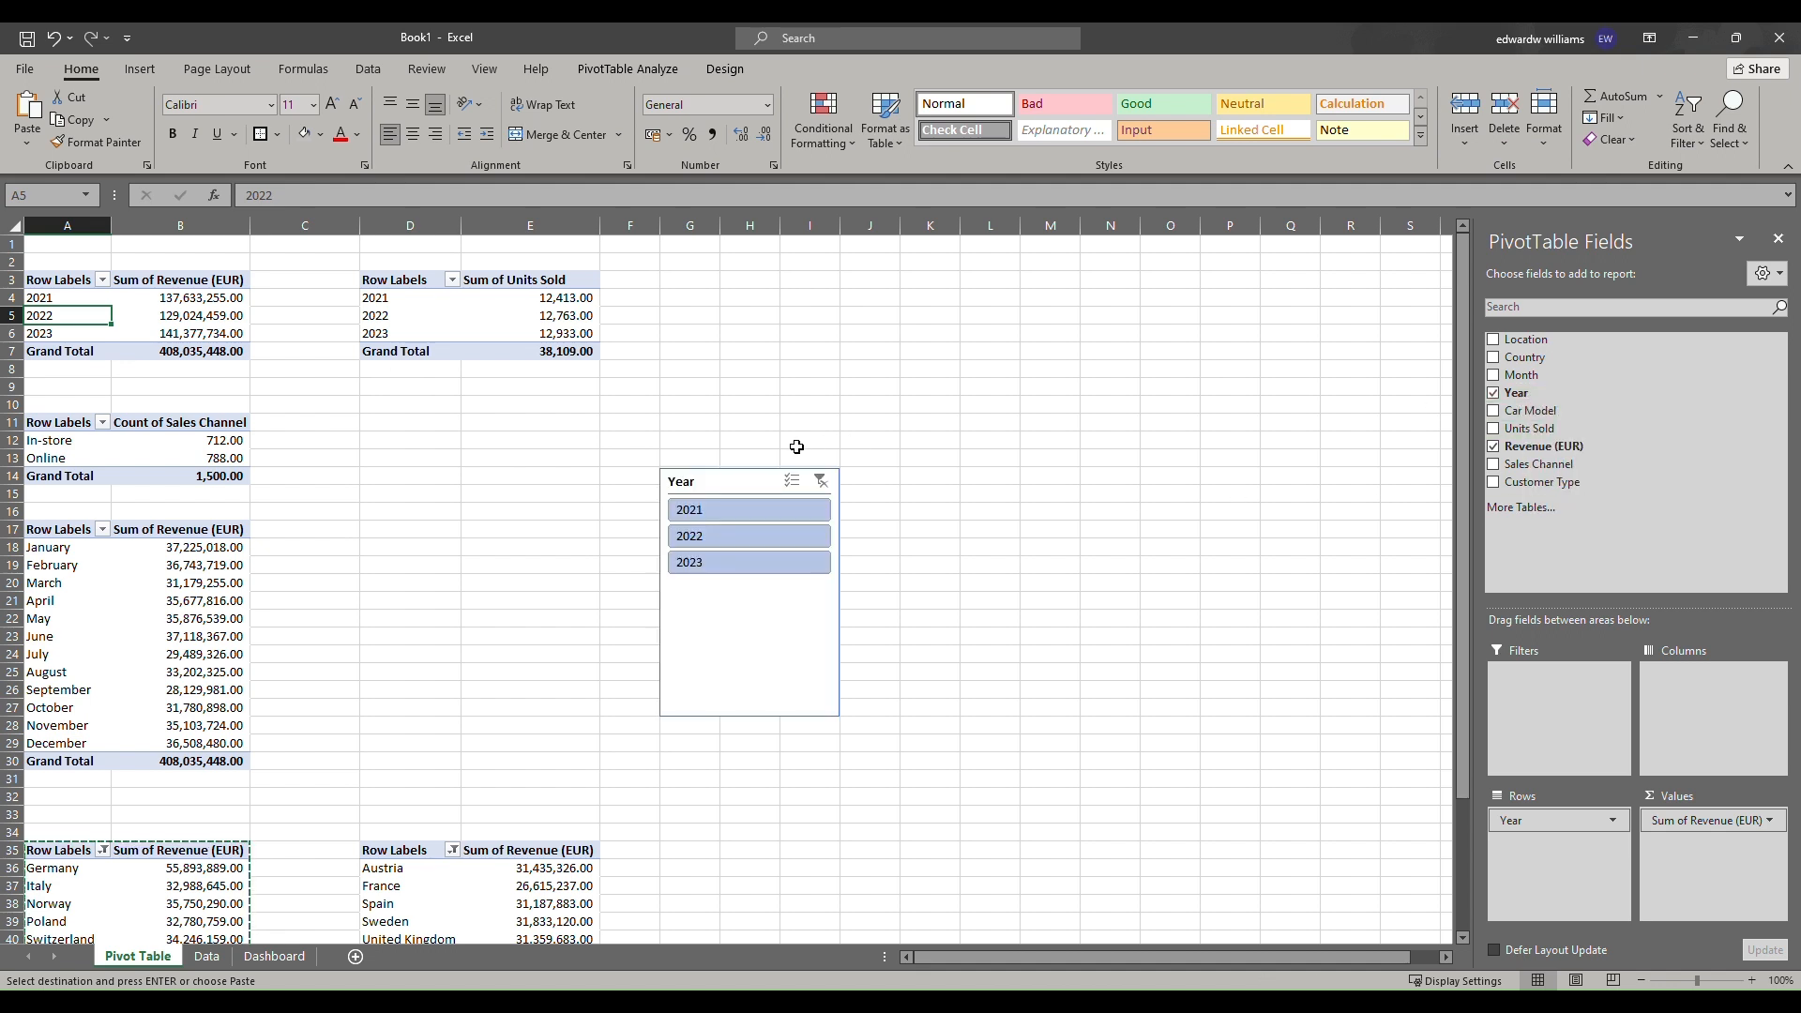
{"action": "left_click_drag", "start_coordinate": [730, 471], "coordinate": [803, 308]}
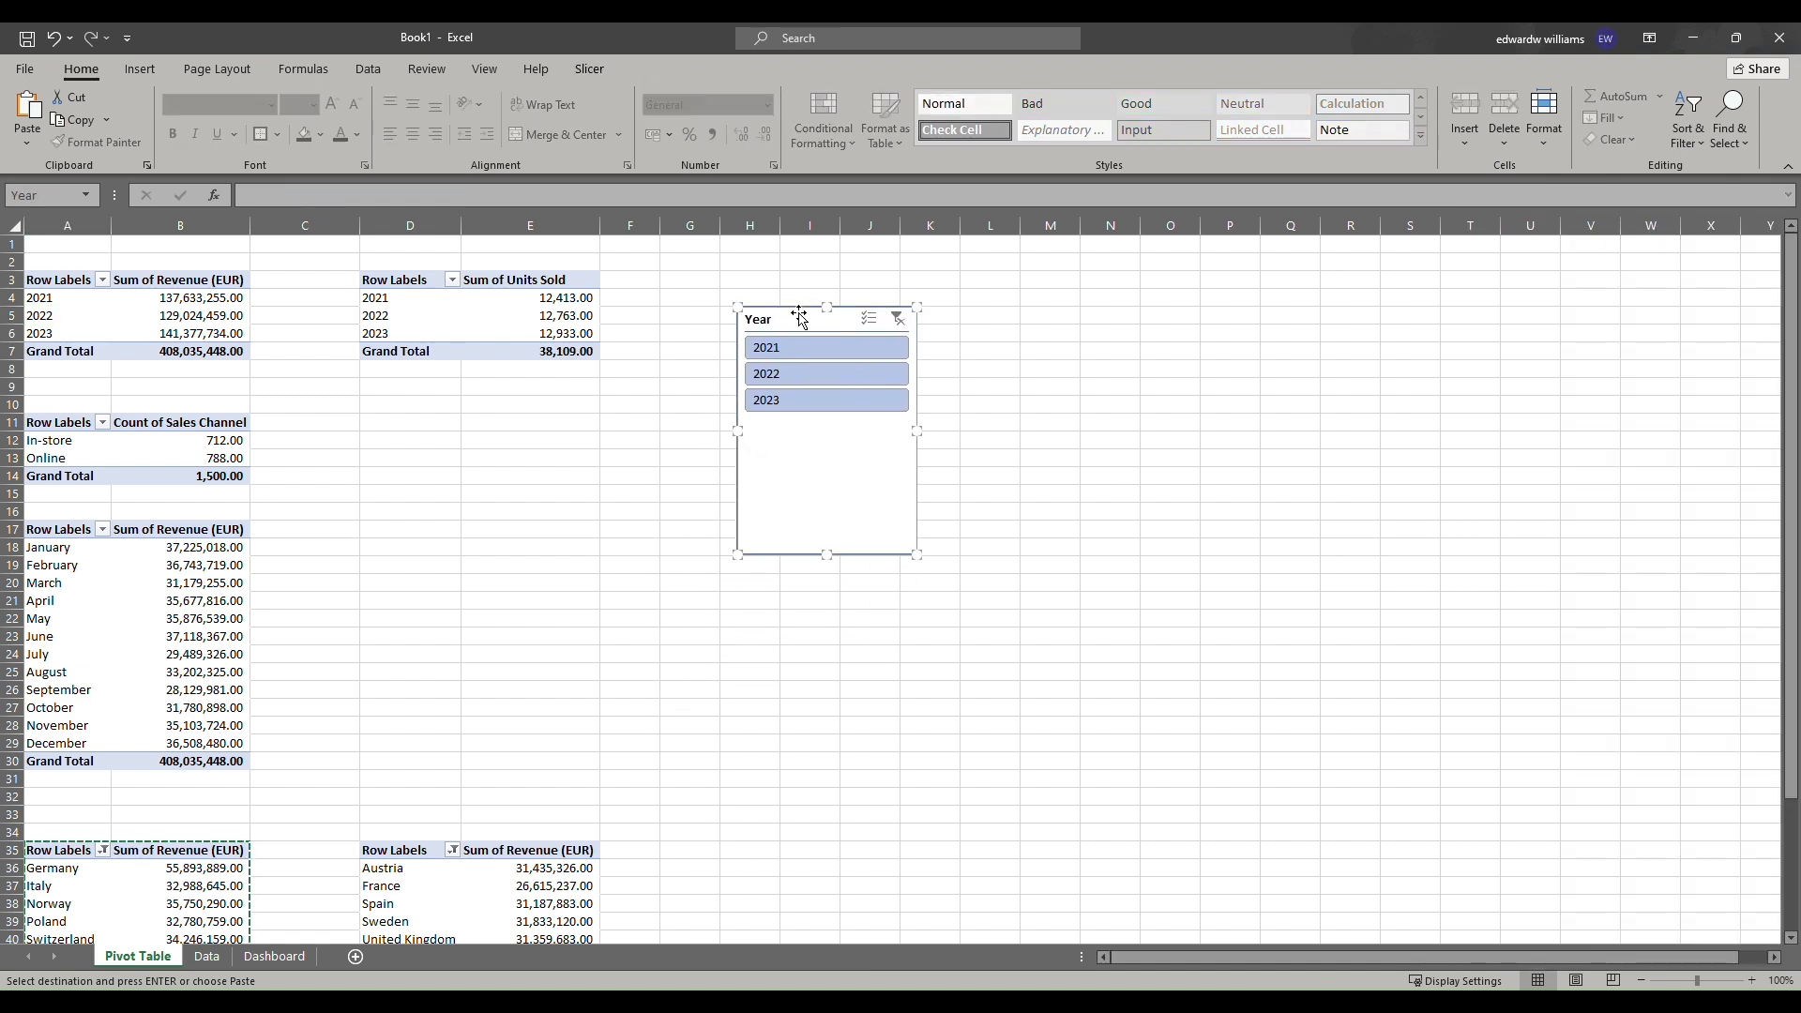
Add a slicer for the Car Model field and place it left of the Year slicer.
{"action": "left_click", "coordinate": [101, 322]}
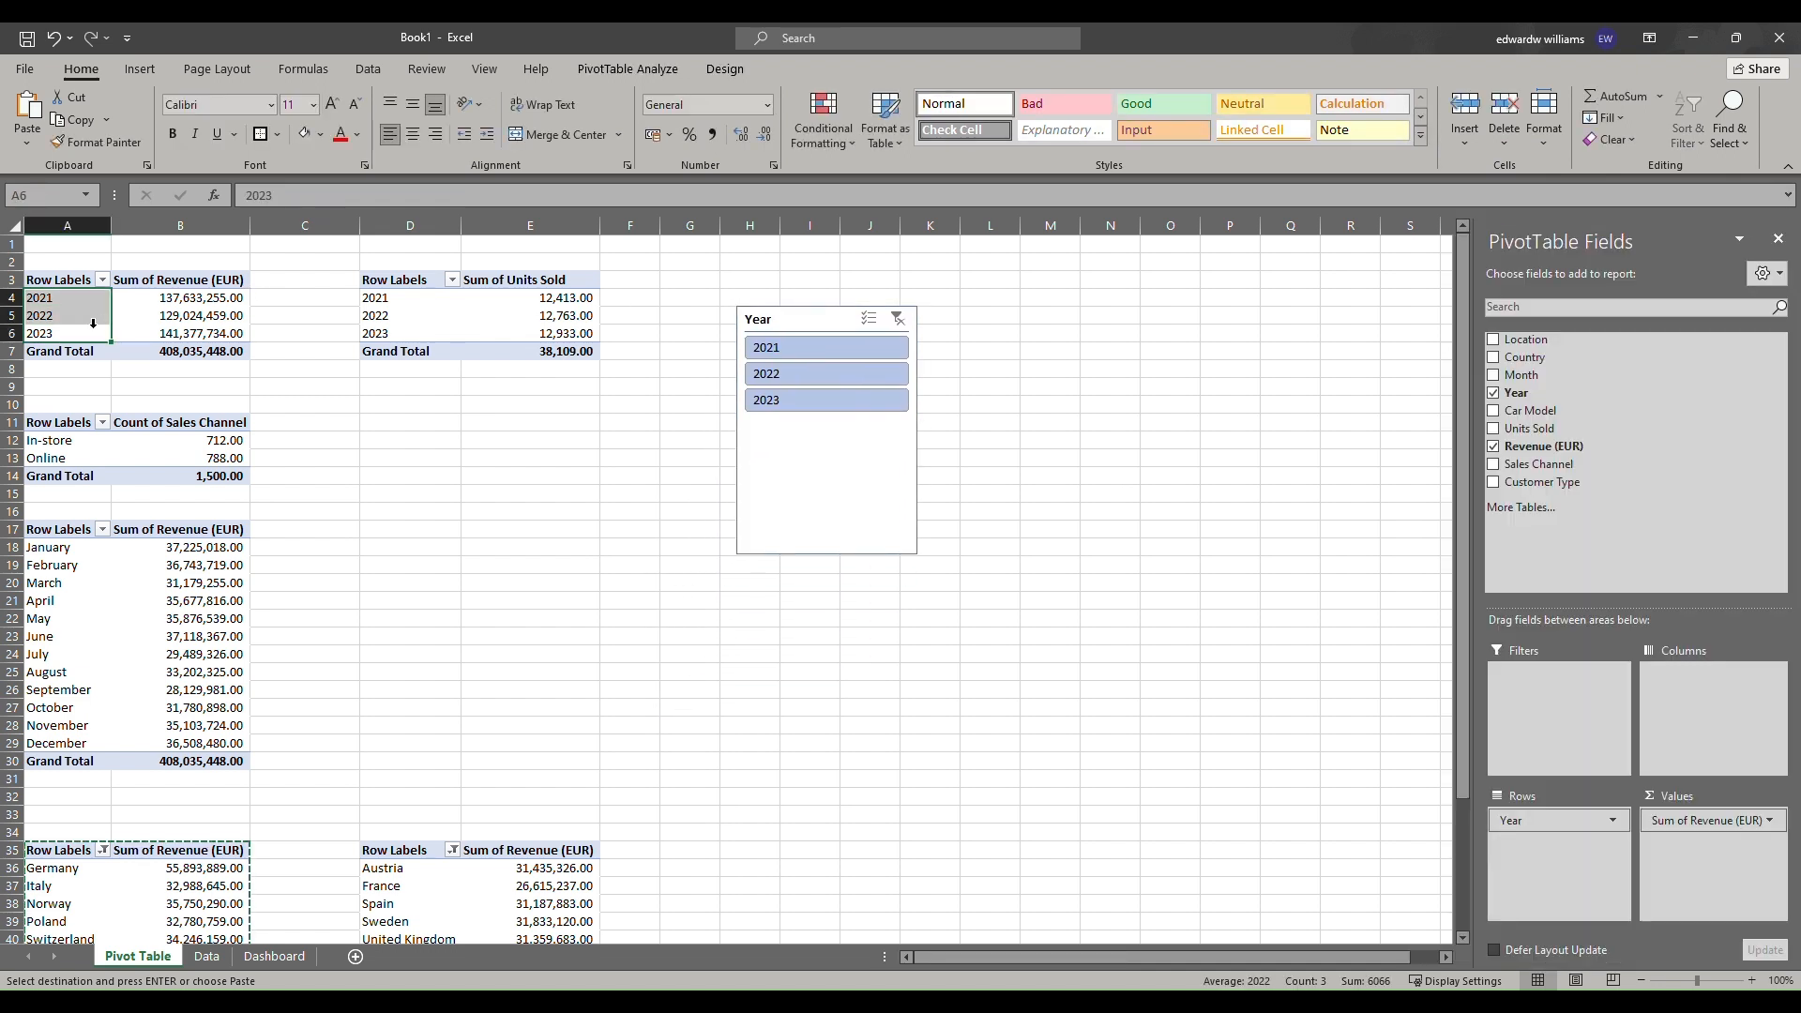
{"action": "right_click", "coordinate": [1567, 420]}
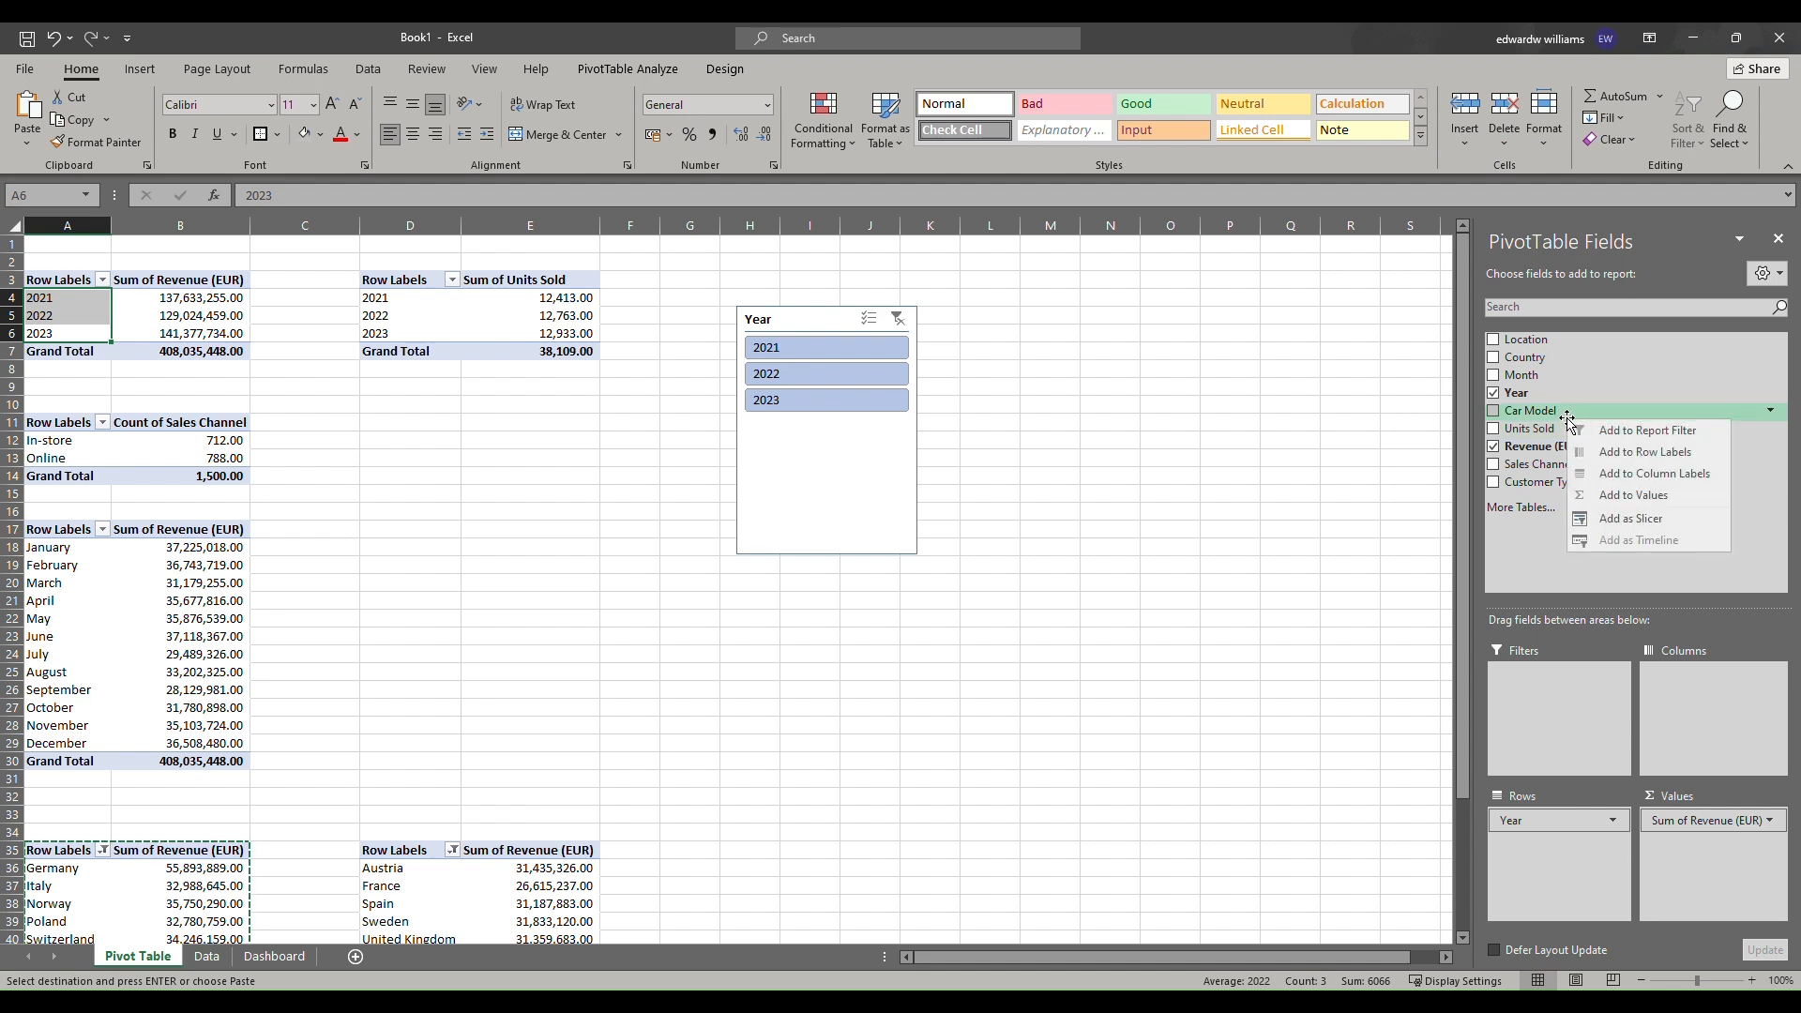
{"action": "left_click", "coordinate": [1632, 521]}
{"action": "left_click_drag", "start_coordinate": [718, 488], "coordinate": [573, 467]}
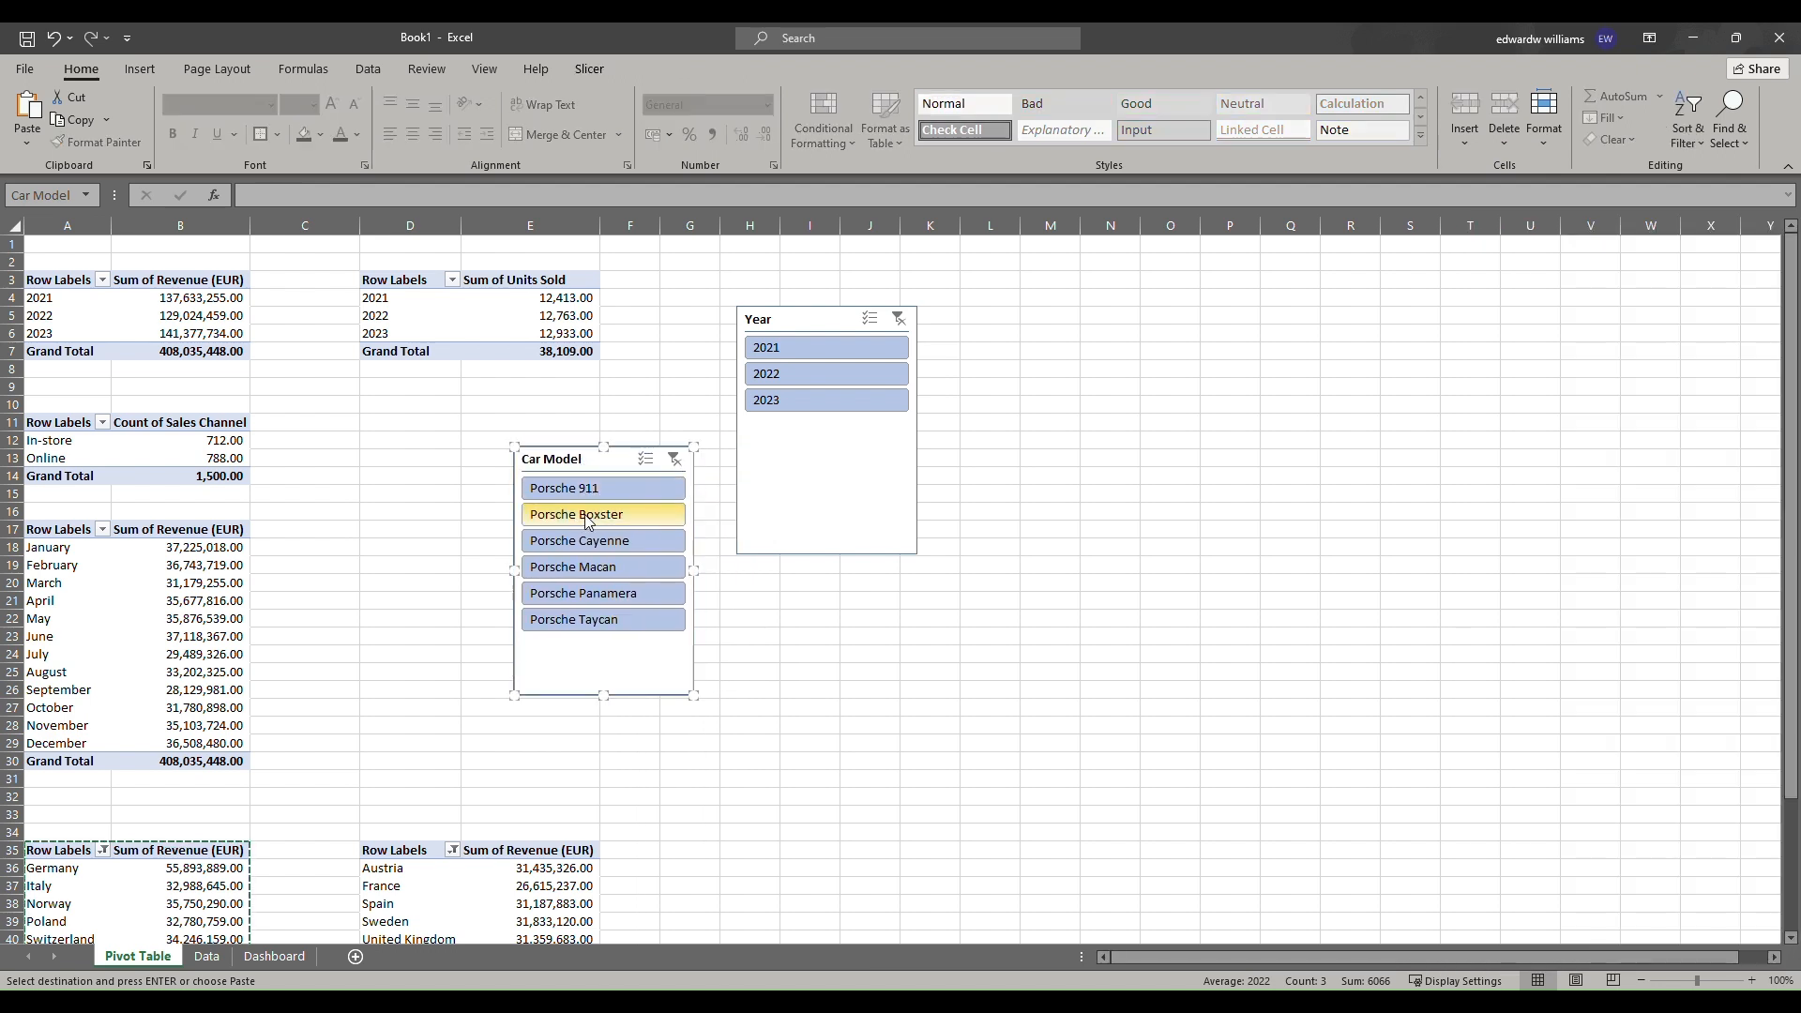
Try the Car Model slicer by selecting individual models, then clear its filter.
{"action": "left_click", "coordinate": [588, 515]}
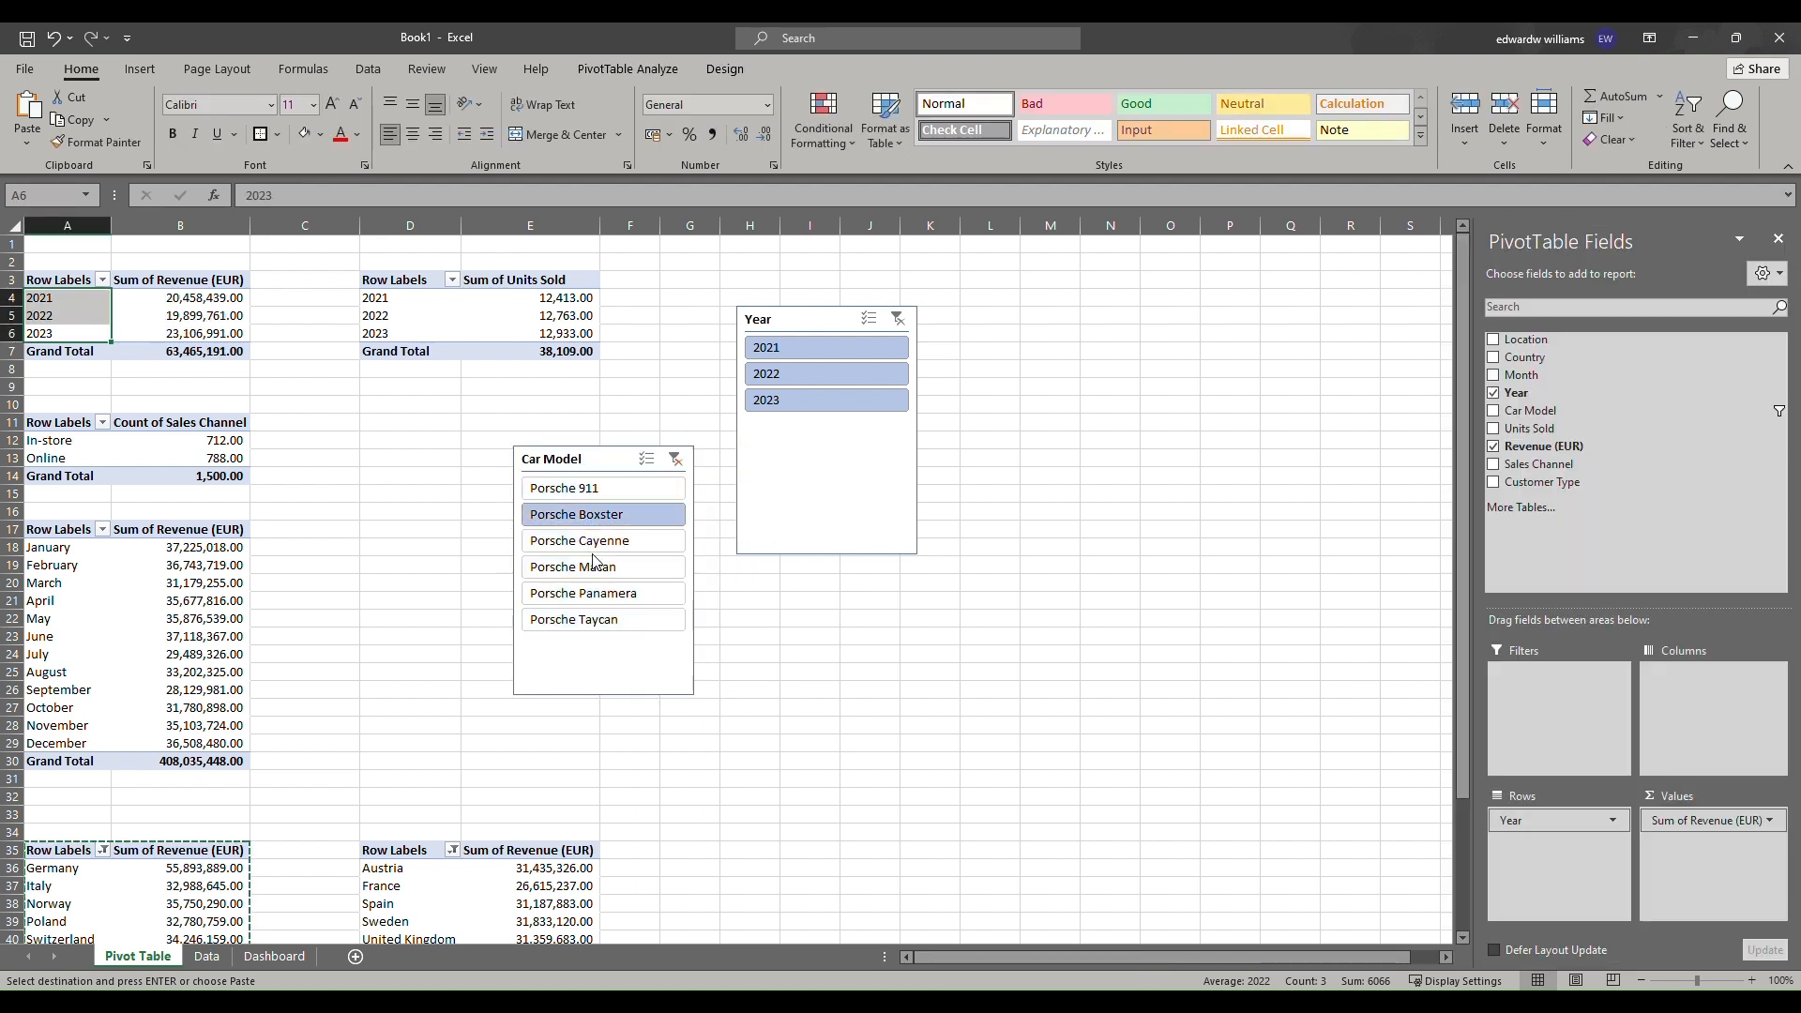
{"action": "left_click", "coordinate": [593, 541]}
{"action": "left_click", "coordinate": [600, 593]}
{"action": "left_click", "coordinate": [605, 619]}
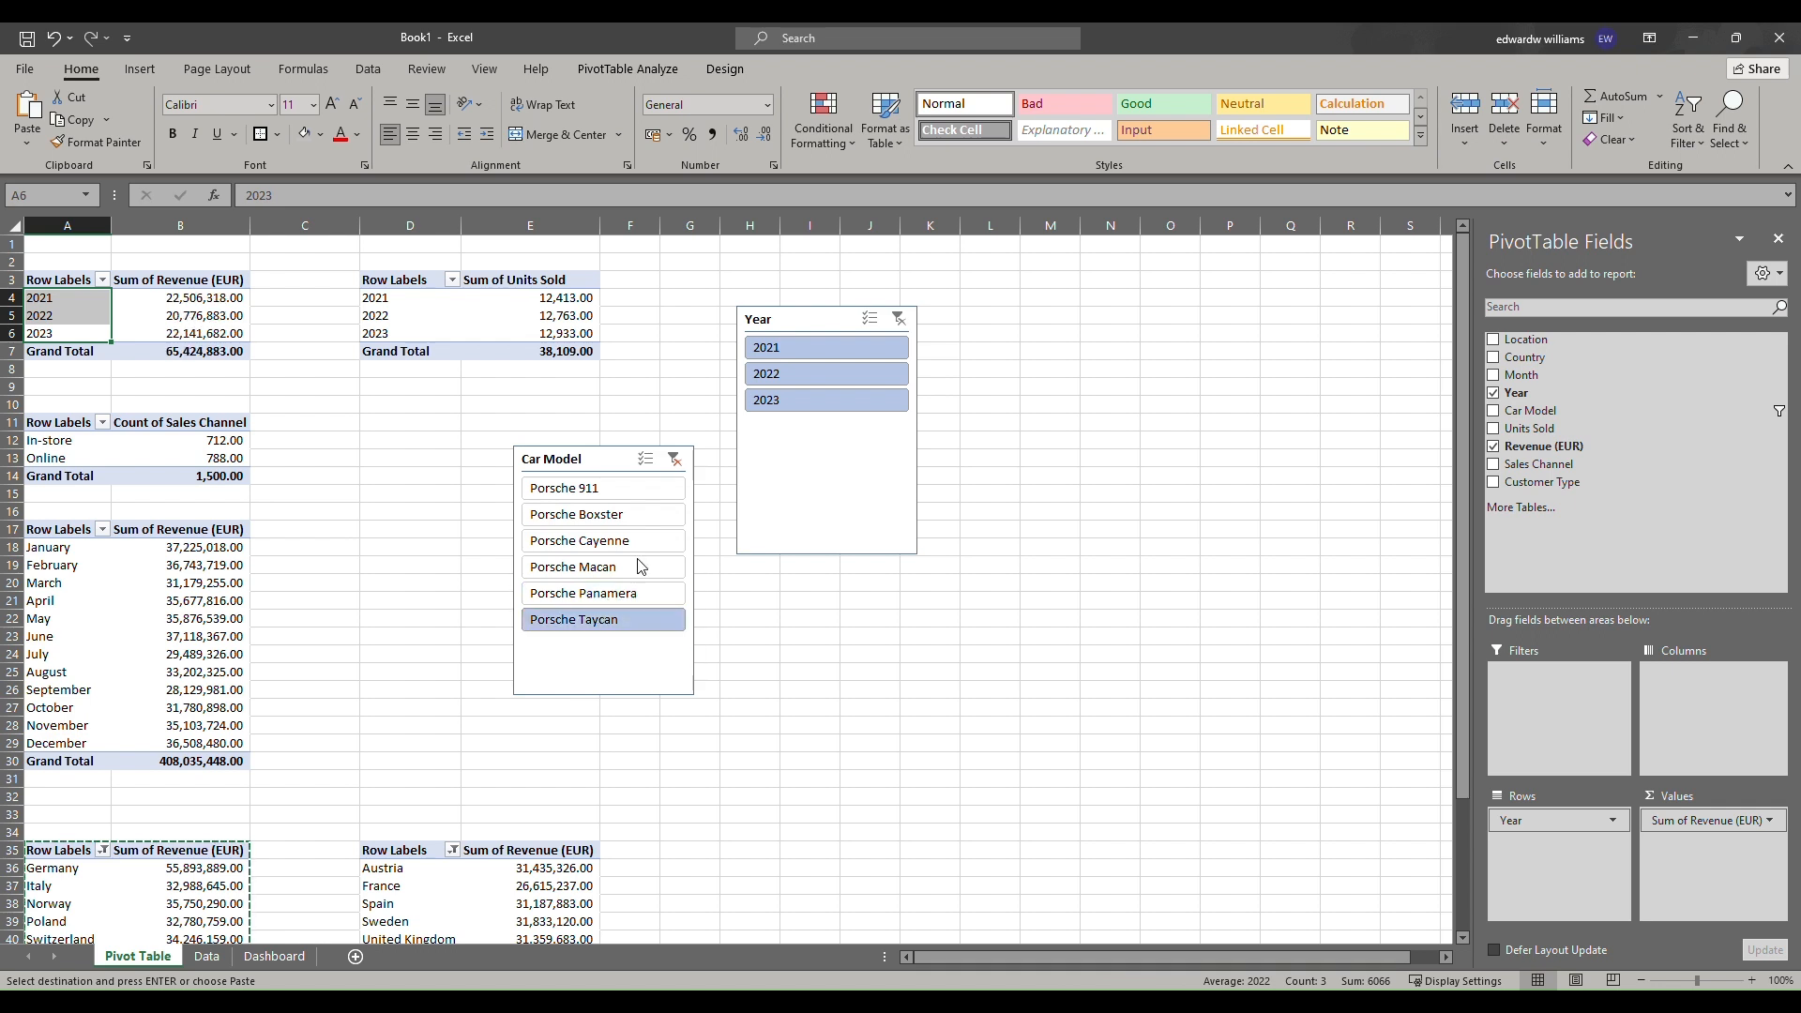
{"action": "left_click", "coordinate": [650, 514]}
{"action": "left_click", "coordinate": [647, 488]}
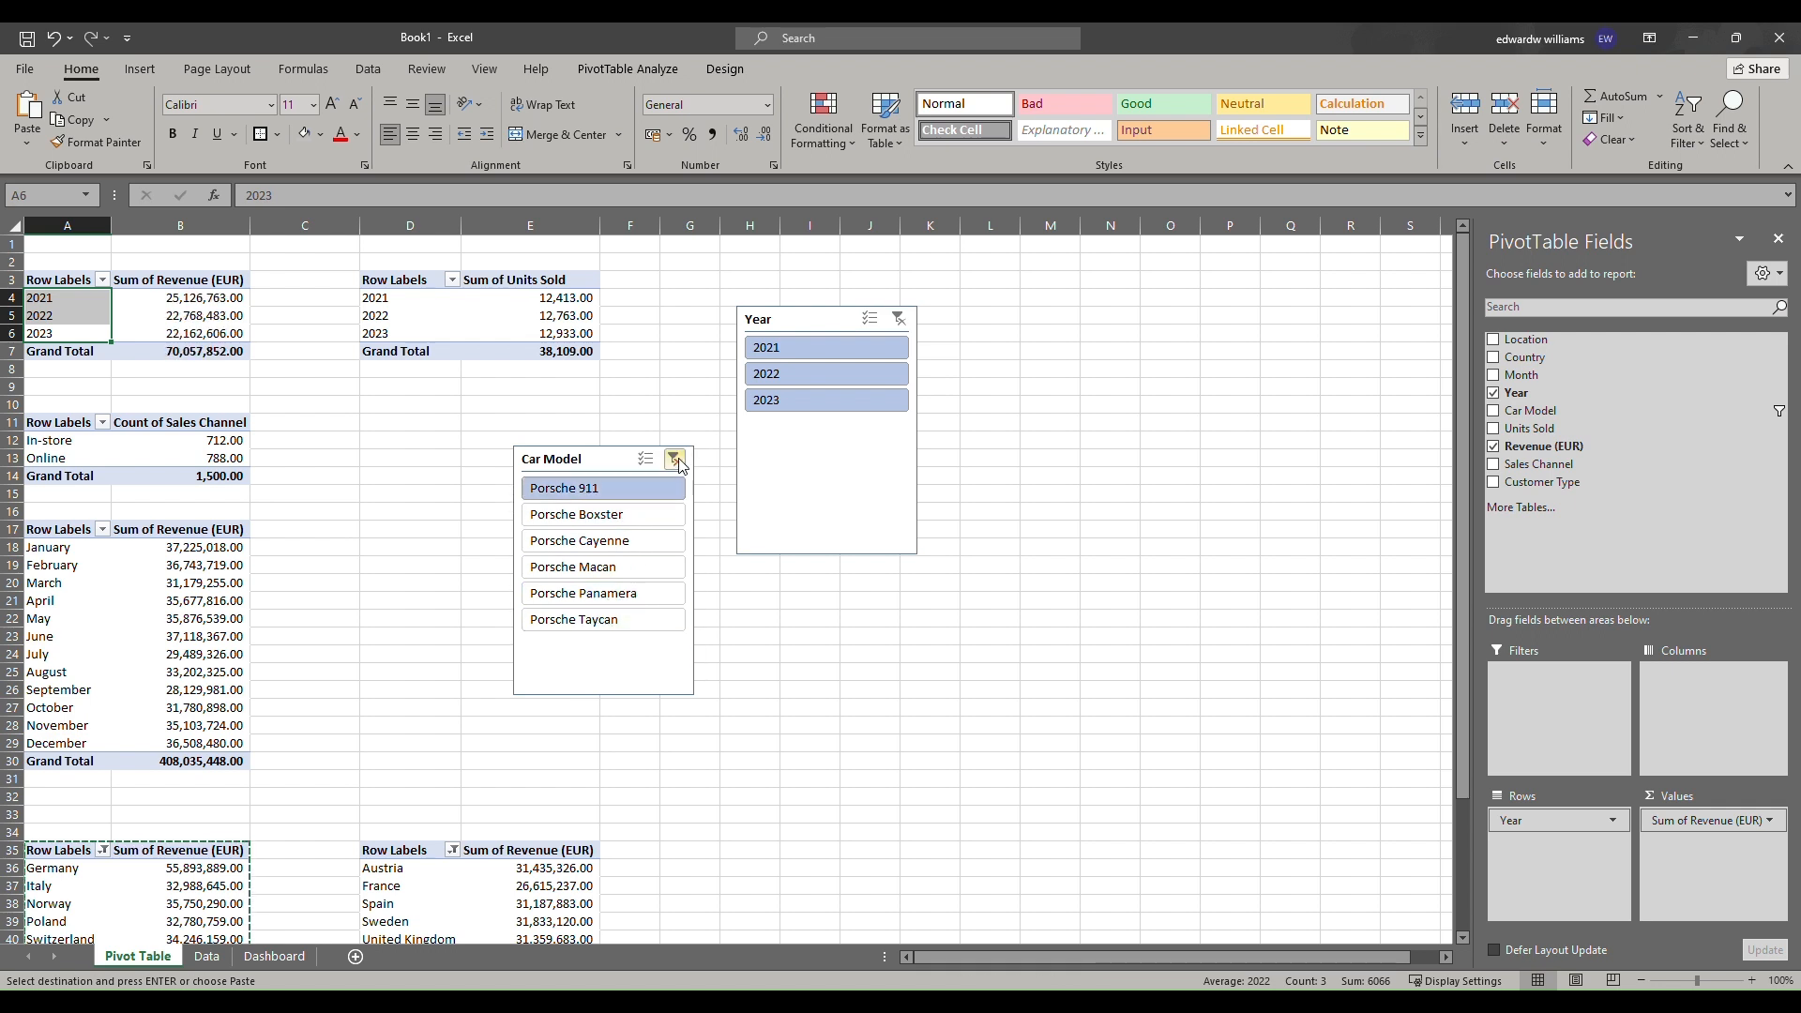
{"action": "left_click", "coordinate": [677, 460]}
Connect the Car Model slicer to all the pivot tables on the sheet through Report Connections.
{"action": "right_click", "coordinate": [615, 521]}
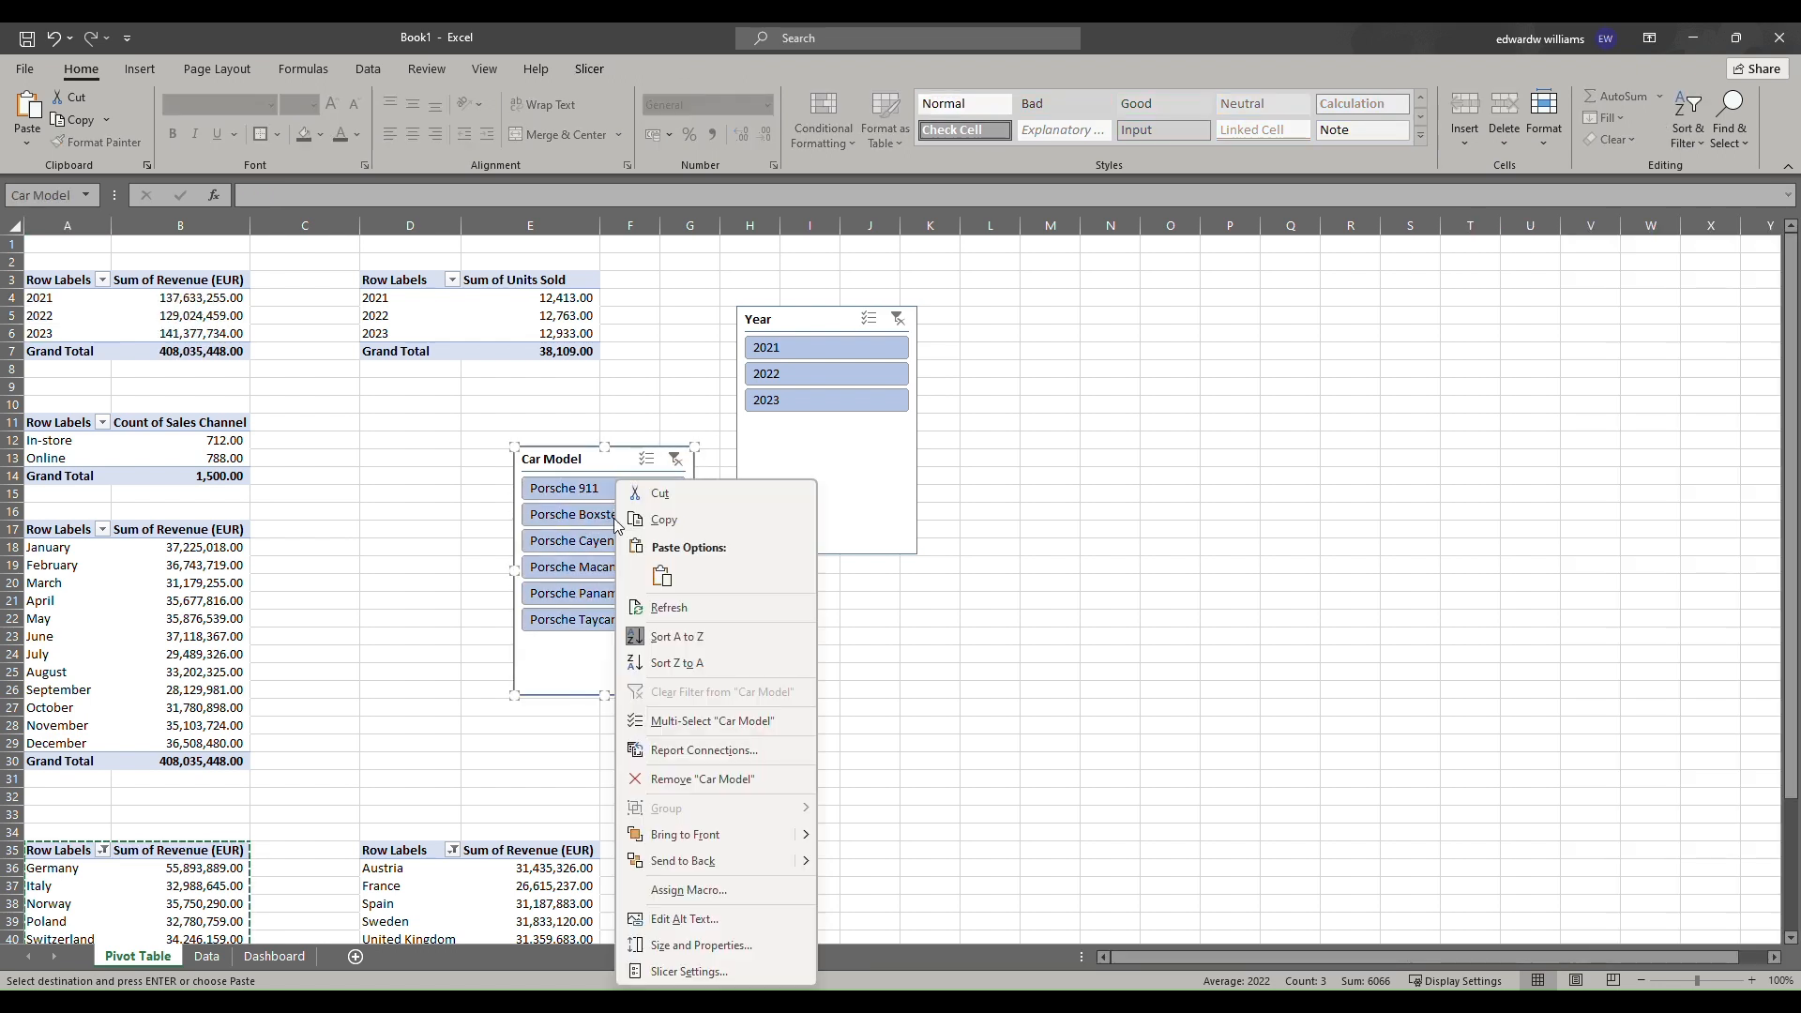
{"action": "left_click", "coordinate": [706, 750]}
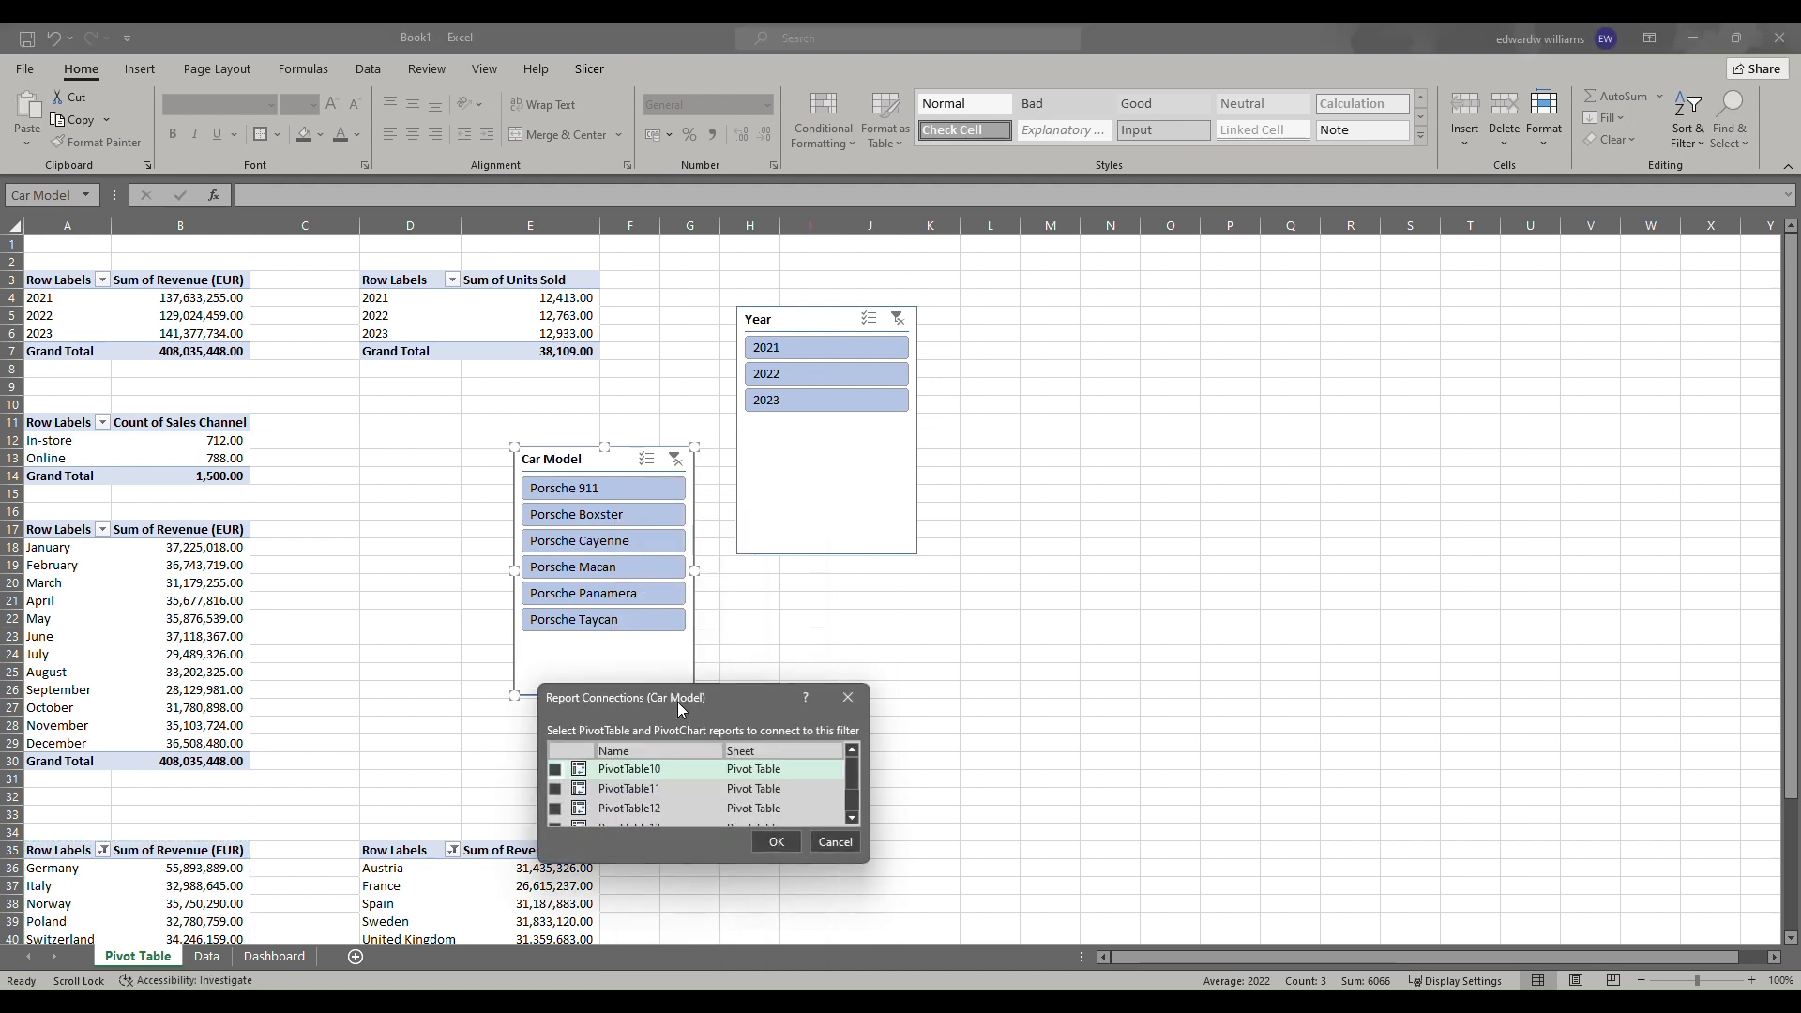
{"action": "scroll", "coordinate": [560, 793], "scroll_direction": "down", "scroll_amount": 3}
{"action": "left_click", "coordinate": [560, 797]}
{"action": "left_click", "coordinate": [559, 778]}
{"action": "scroll", "coordinate": [560, 780], "scroll_direction": "up", "scroll_amount": 1}
{"action": "left_click", "coordinate": [563, 805]}
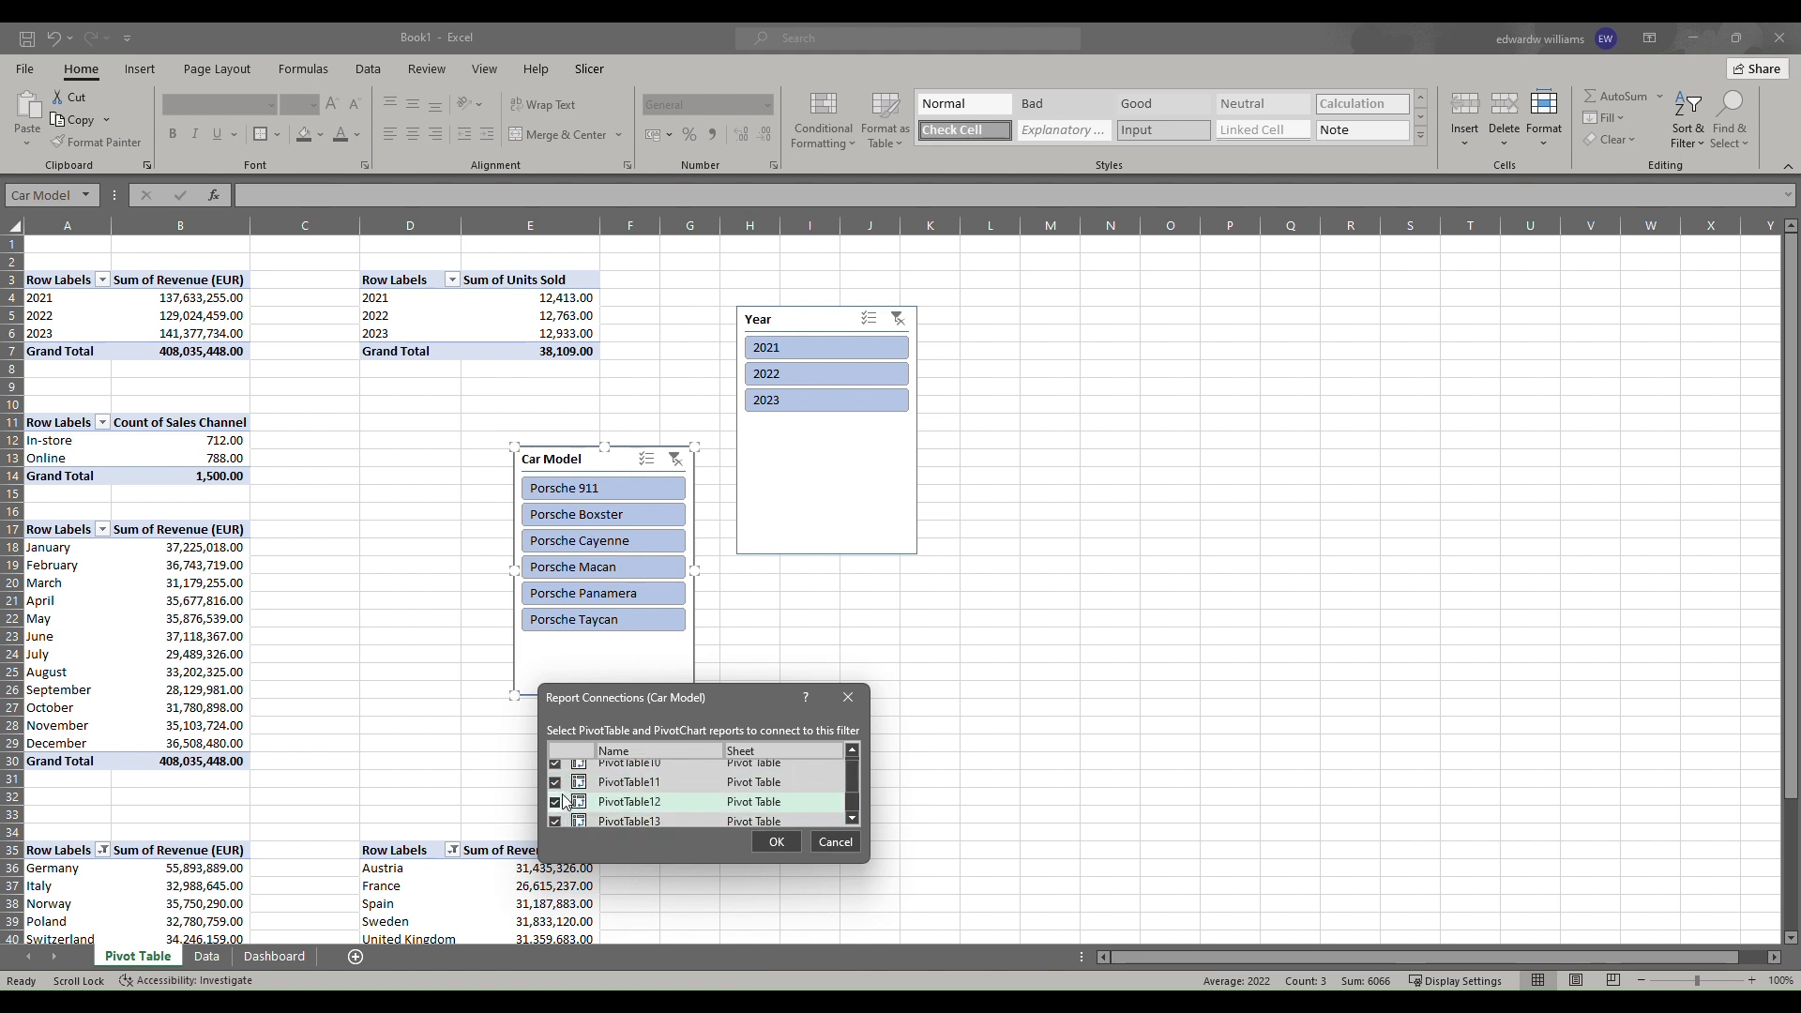
{"action": "left_click", "coordinate": [775, 842]}
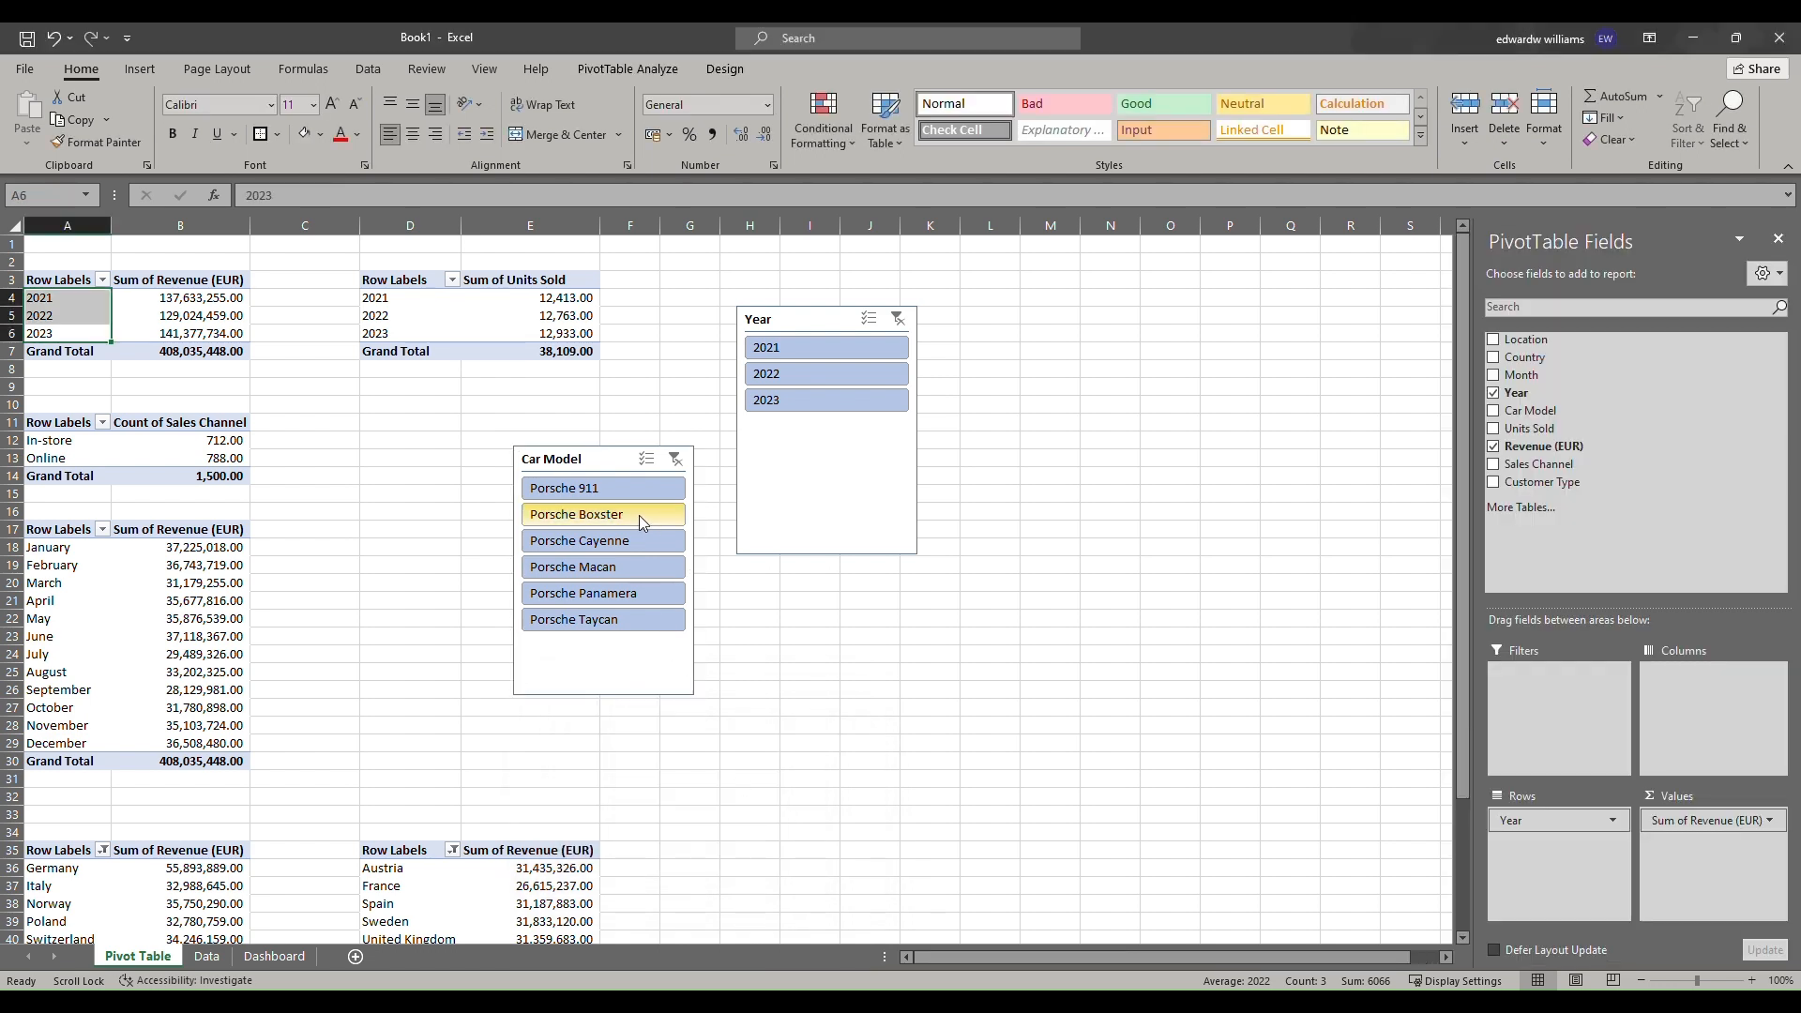
Check the connected Car Model slicer by selecting several models, then clear its filter.
{"action": "left_click", "coordinate": [579, 540]}
{"action": "left_click", "coordinate": [584, 593]}
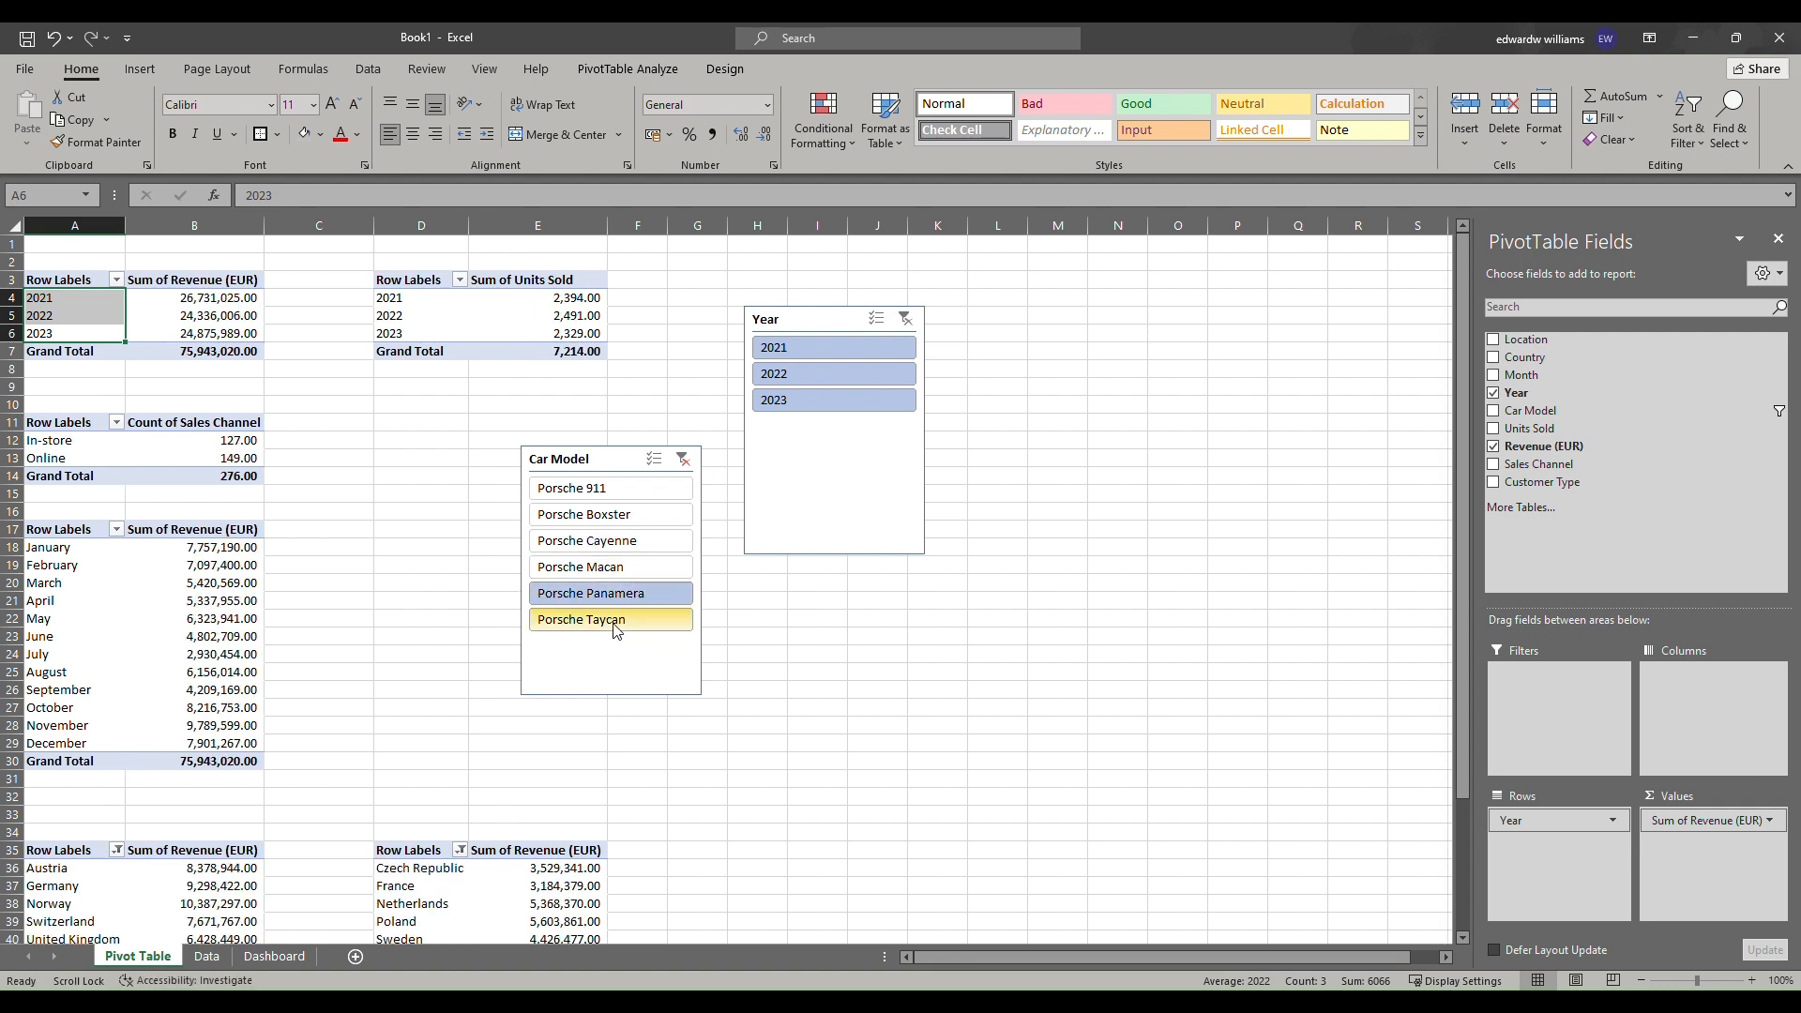
{"action": "left_click", "coordinate": [619, 513]}
{"action": "left_click", "coordinate": [615, 488]}
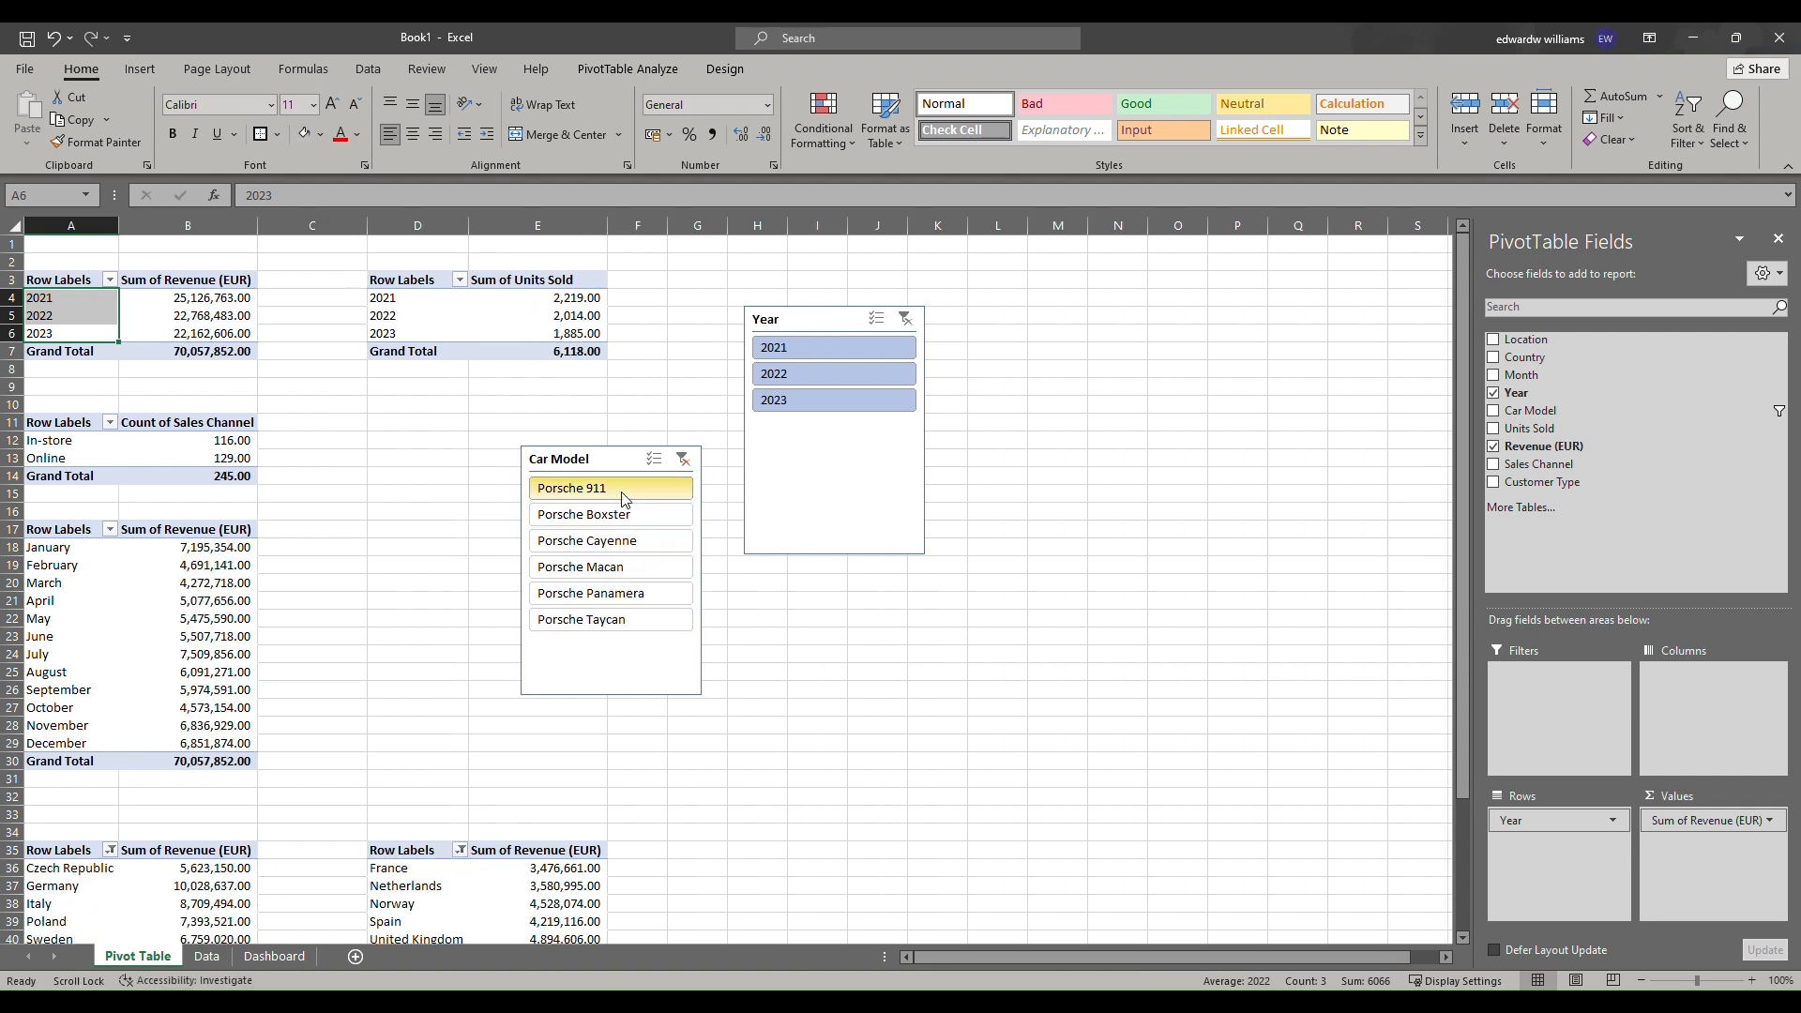
{"action": "left_click", "coordinate": [675, 459]}
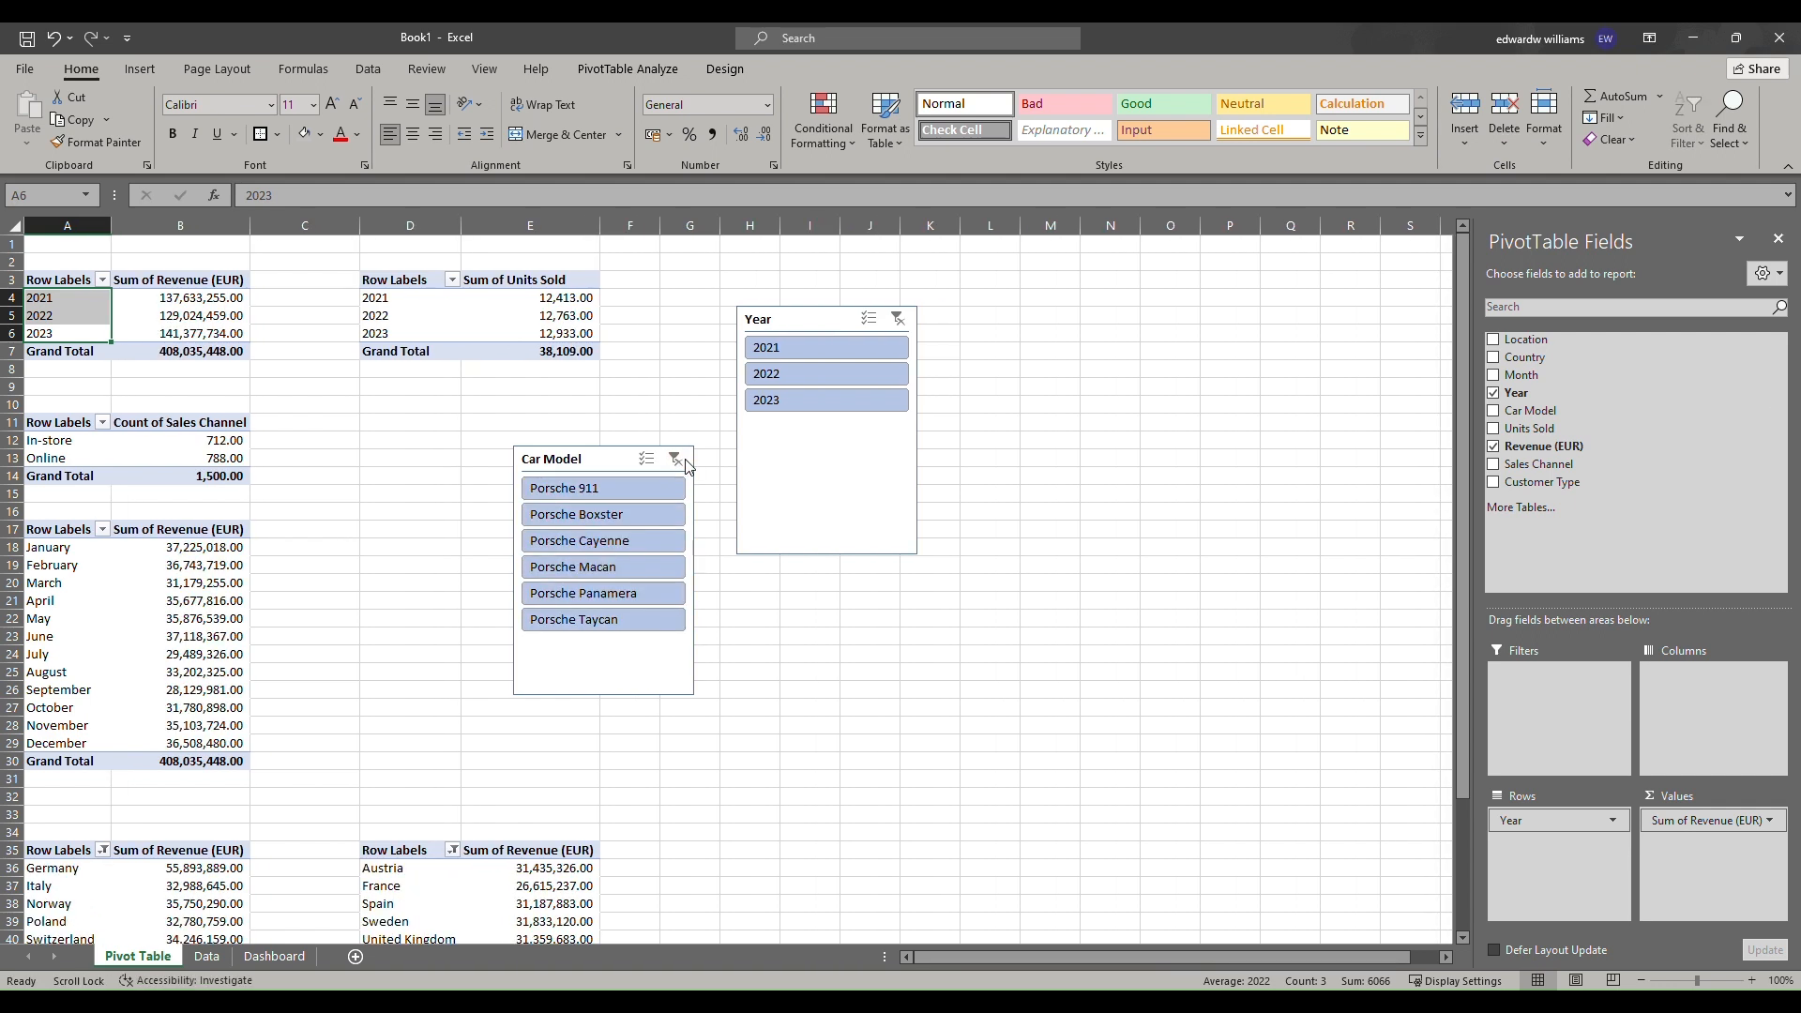
Connect the Year slicer to all the pivot tables on the sheet through Report Connections.
{"action": "right_click", "coordinate": [818, 437]}
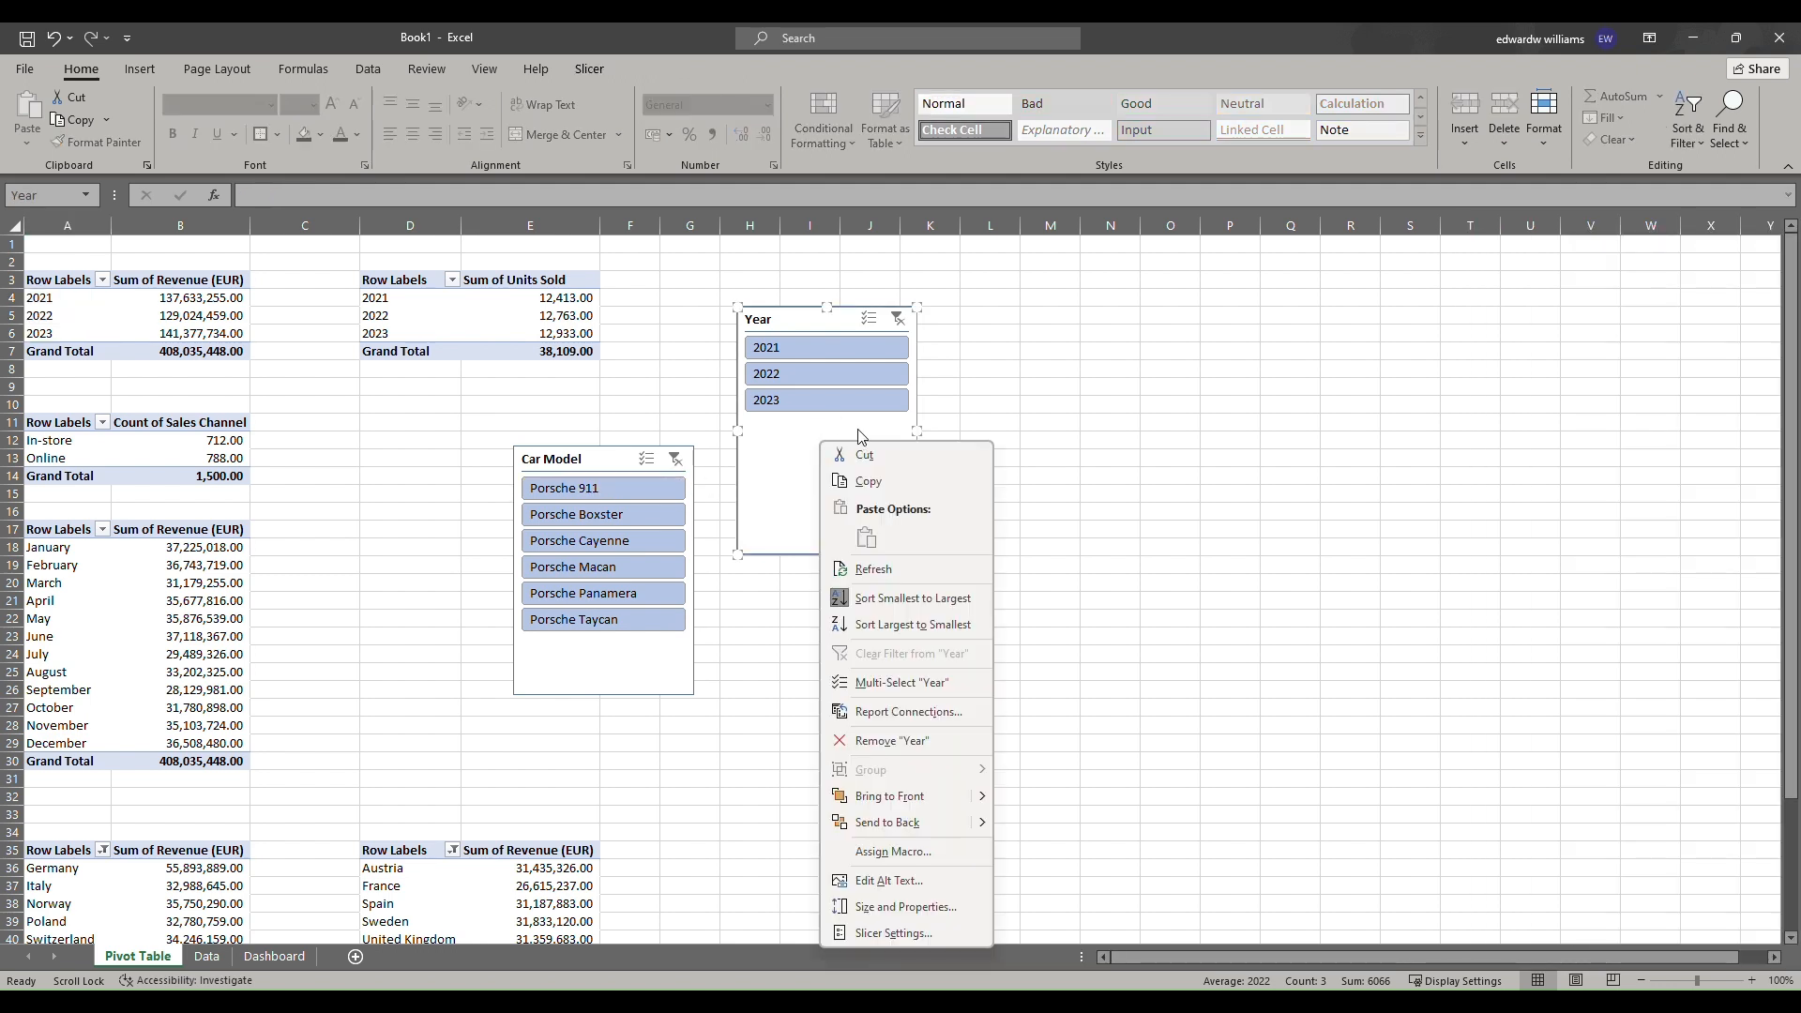
{"action": "left_click", "coordinate": [908, 711]}
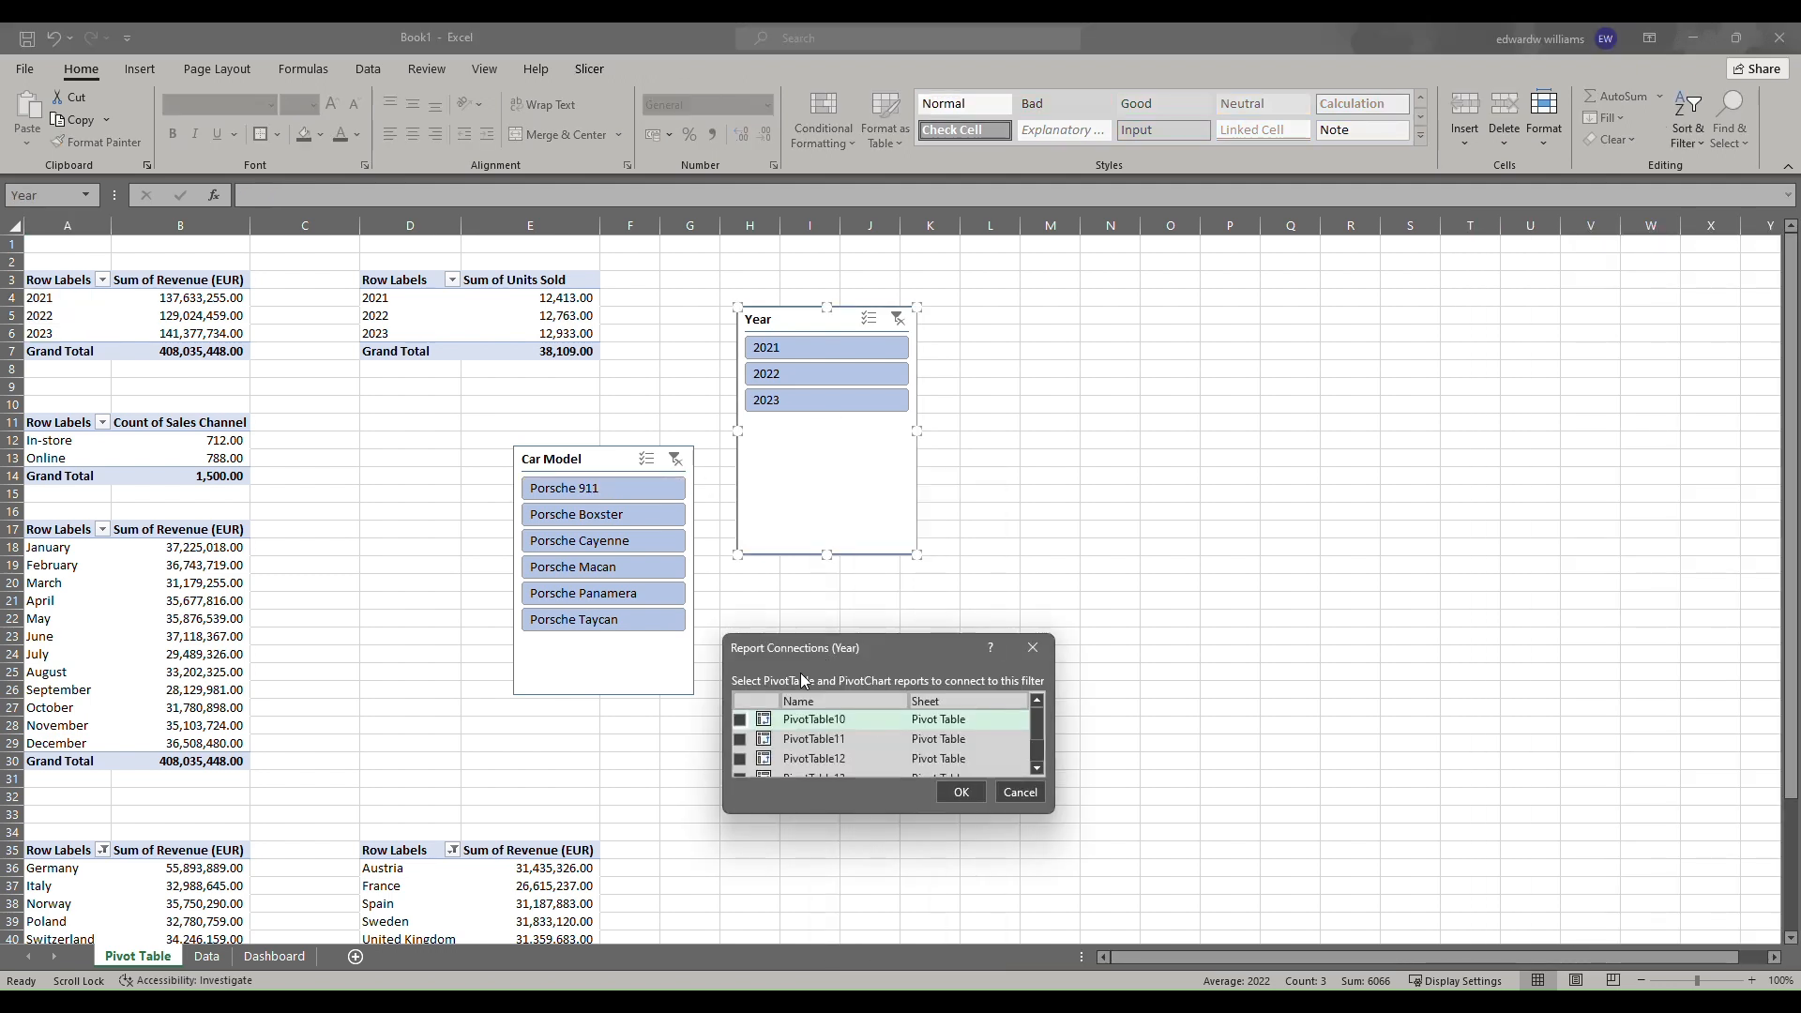
{"action": "left_click", "coordinate": [739, 719]}
{"action": "left_click", "coordinate": [740, 739]}
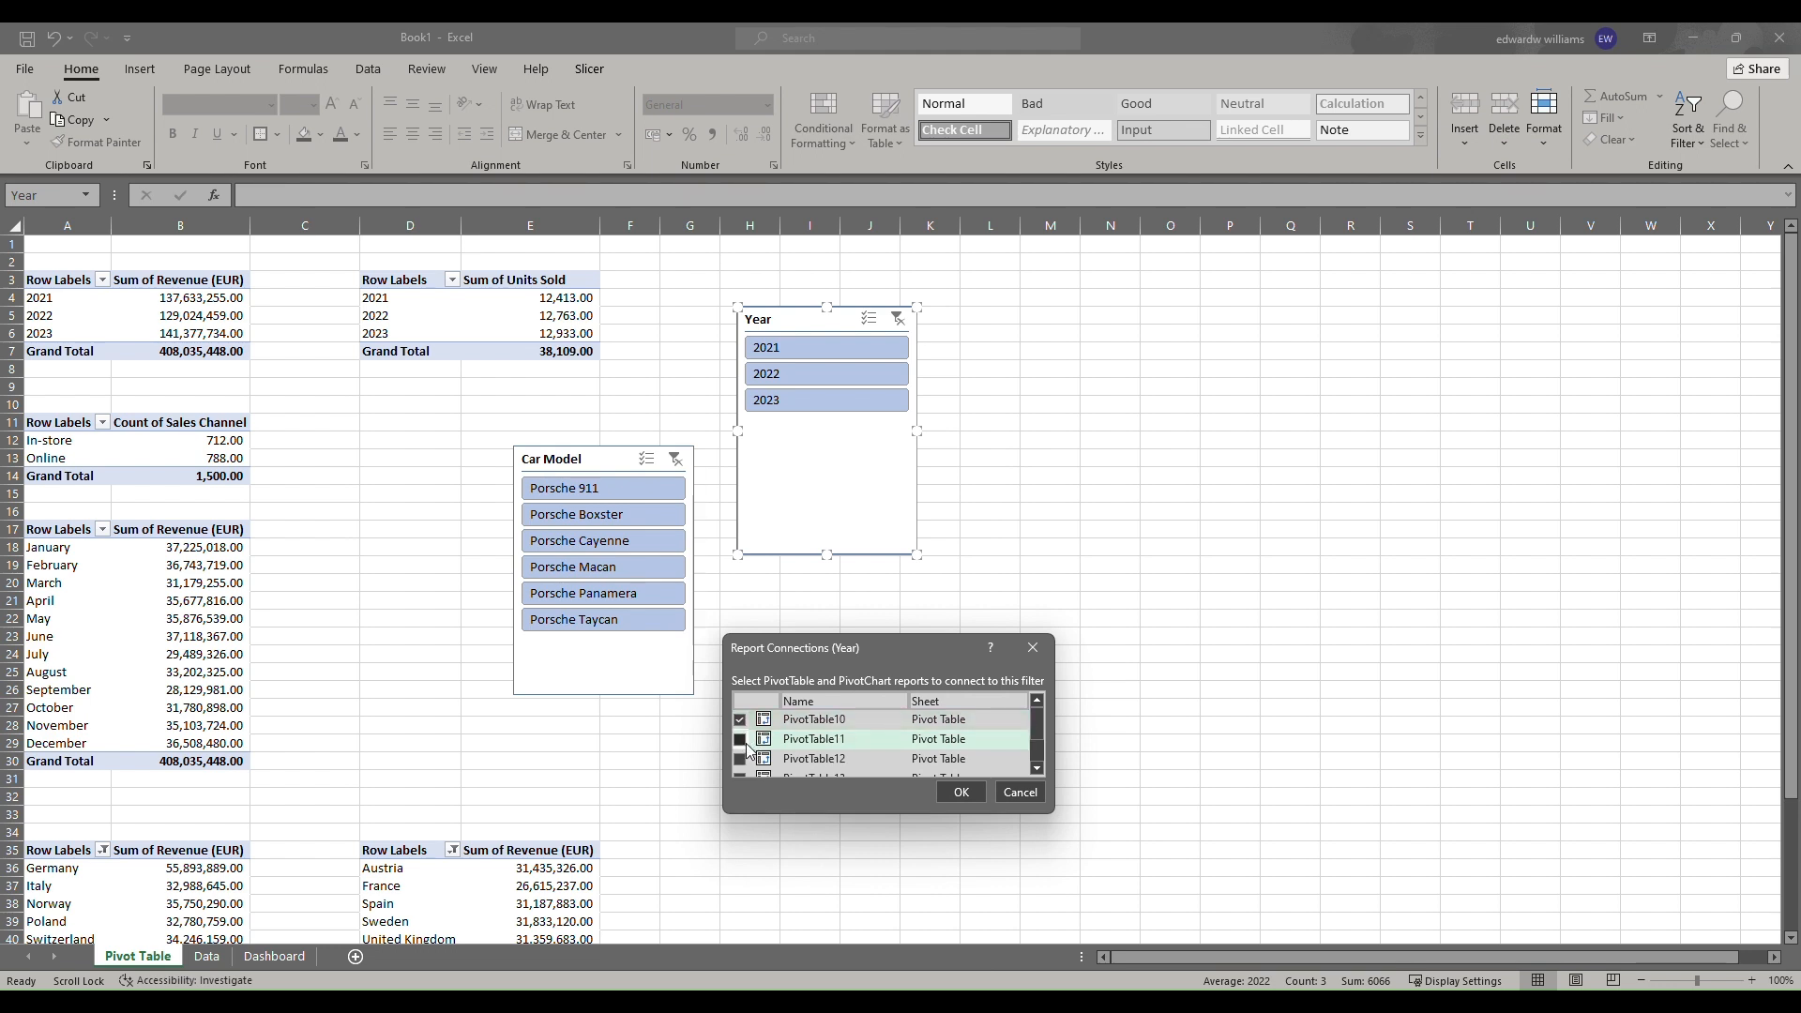
{"action": "left_click", "coordinate": [741, 759]}
{"action": "scroll", "coordinate": [742, 760], "scroll_direction": "down", "scroll_amount": 1}
{"action": "left_click", "coordinate": [741, 757]}
{"action": "left_click", "coordinate": [741, 737]}
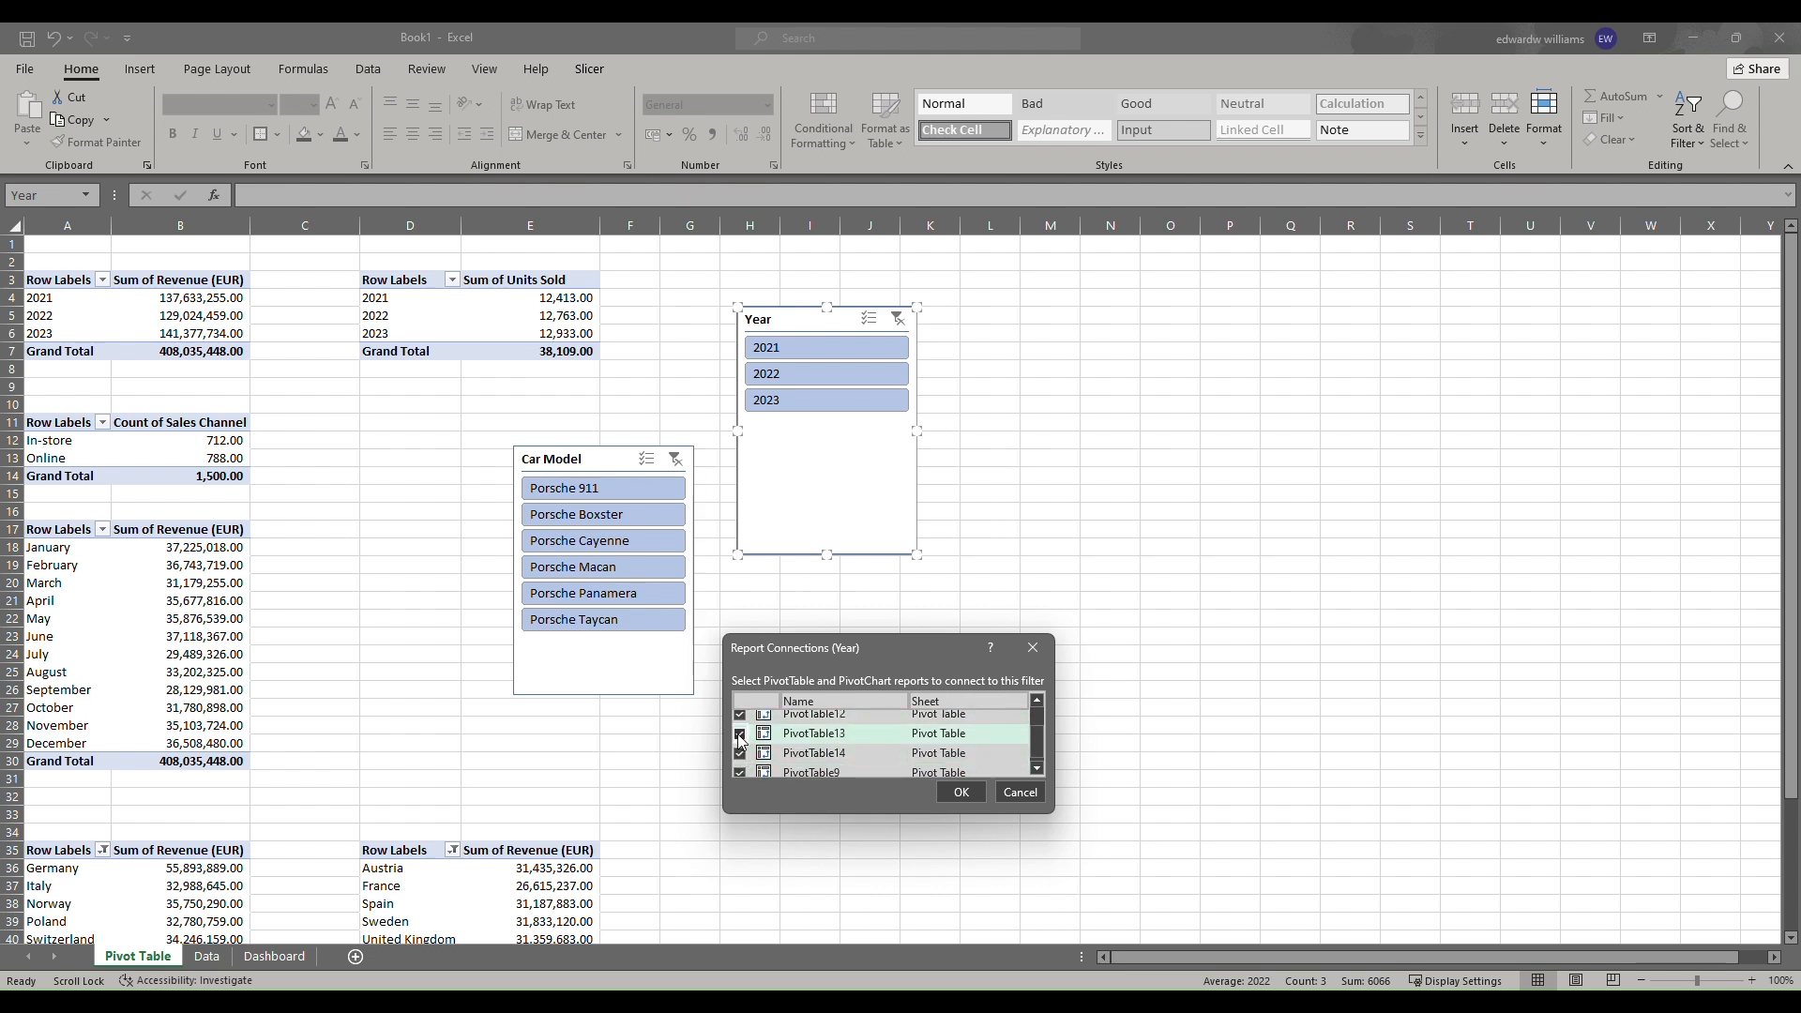
{"action": "scroll", "coordinate": [743, 750], "scroll_direction": "down", "scroll_amount": 1}
{"action": "left_click", "coordinate": [962, 797]}
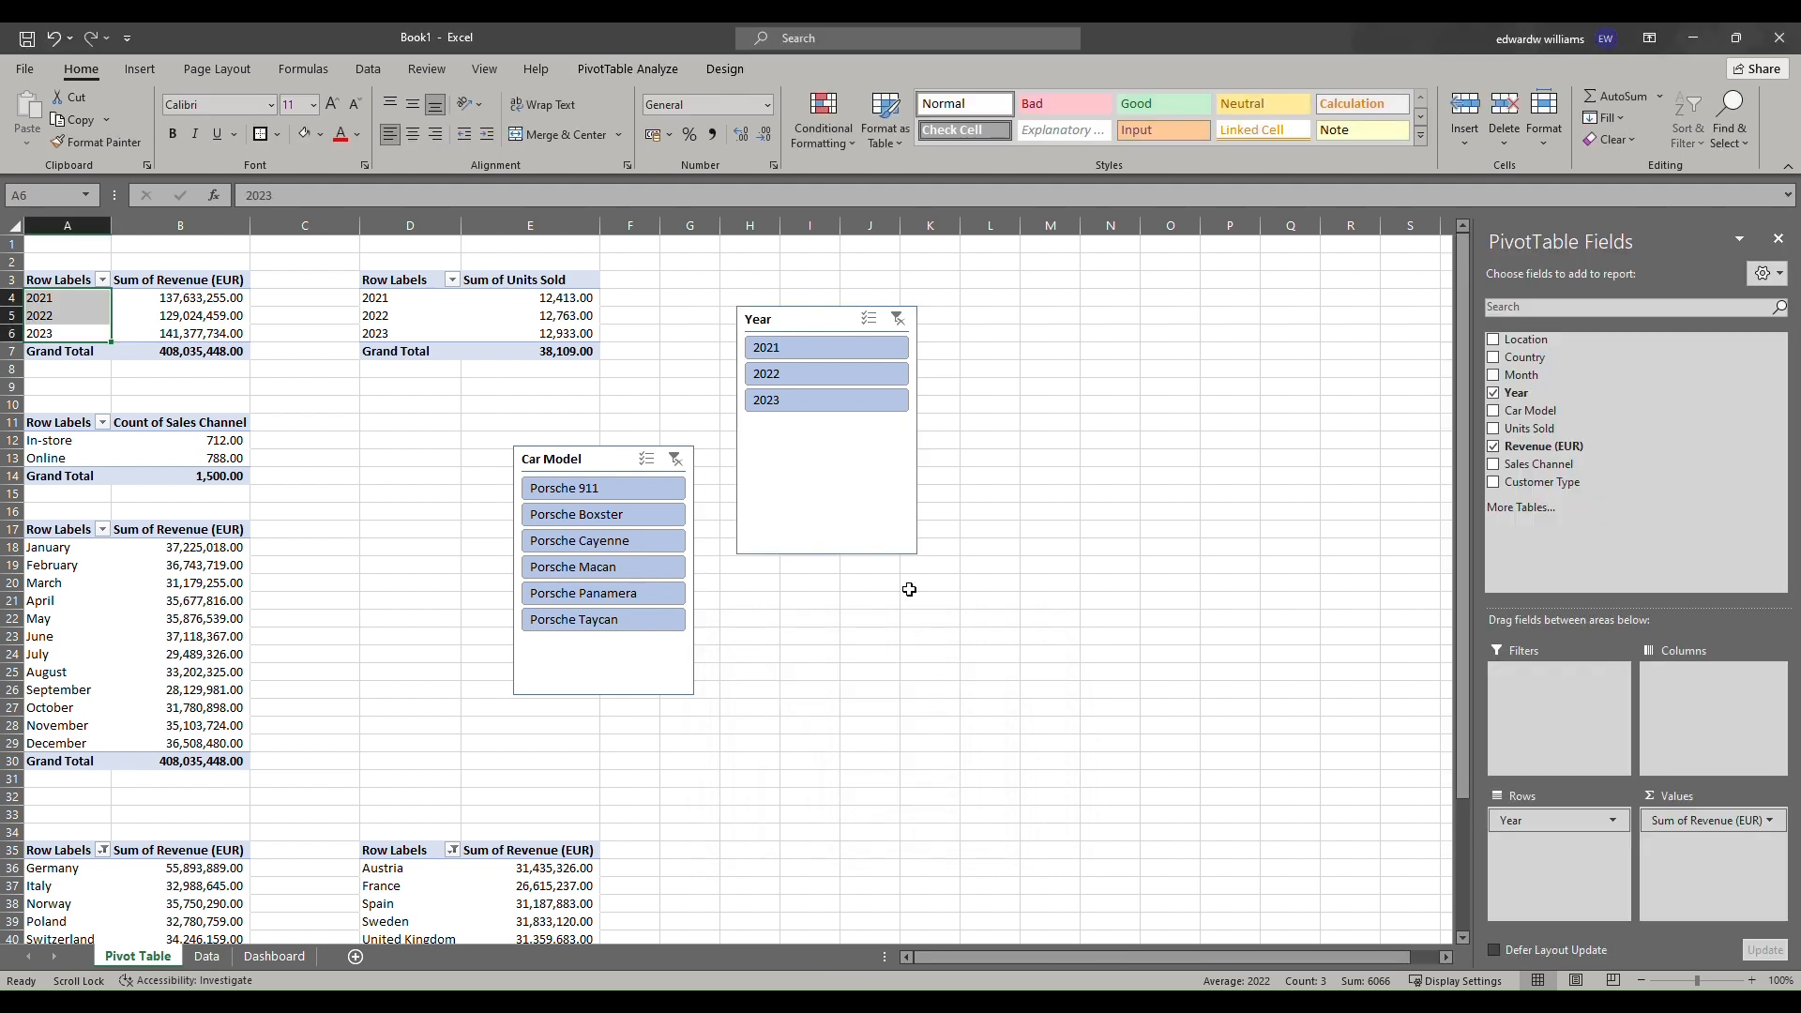
Apply the gray light slicer style to the Car Model slicer.
{"action": "left_click", "coordinate": [808, 43]}
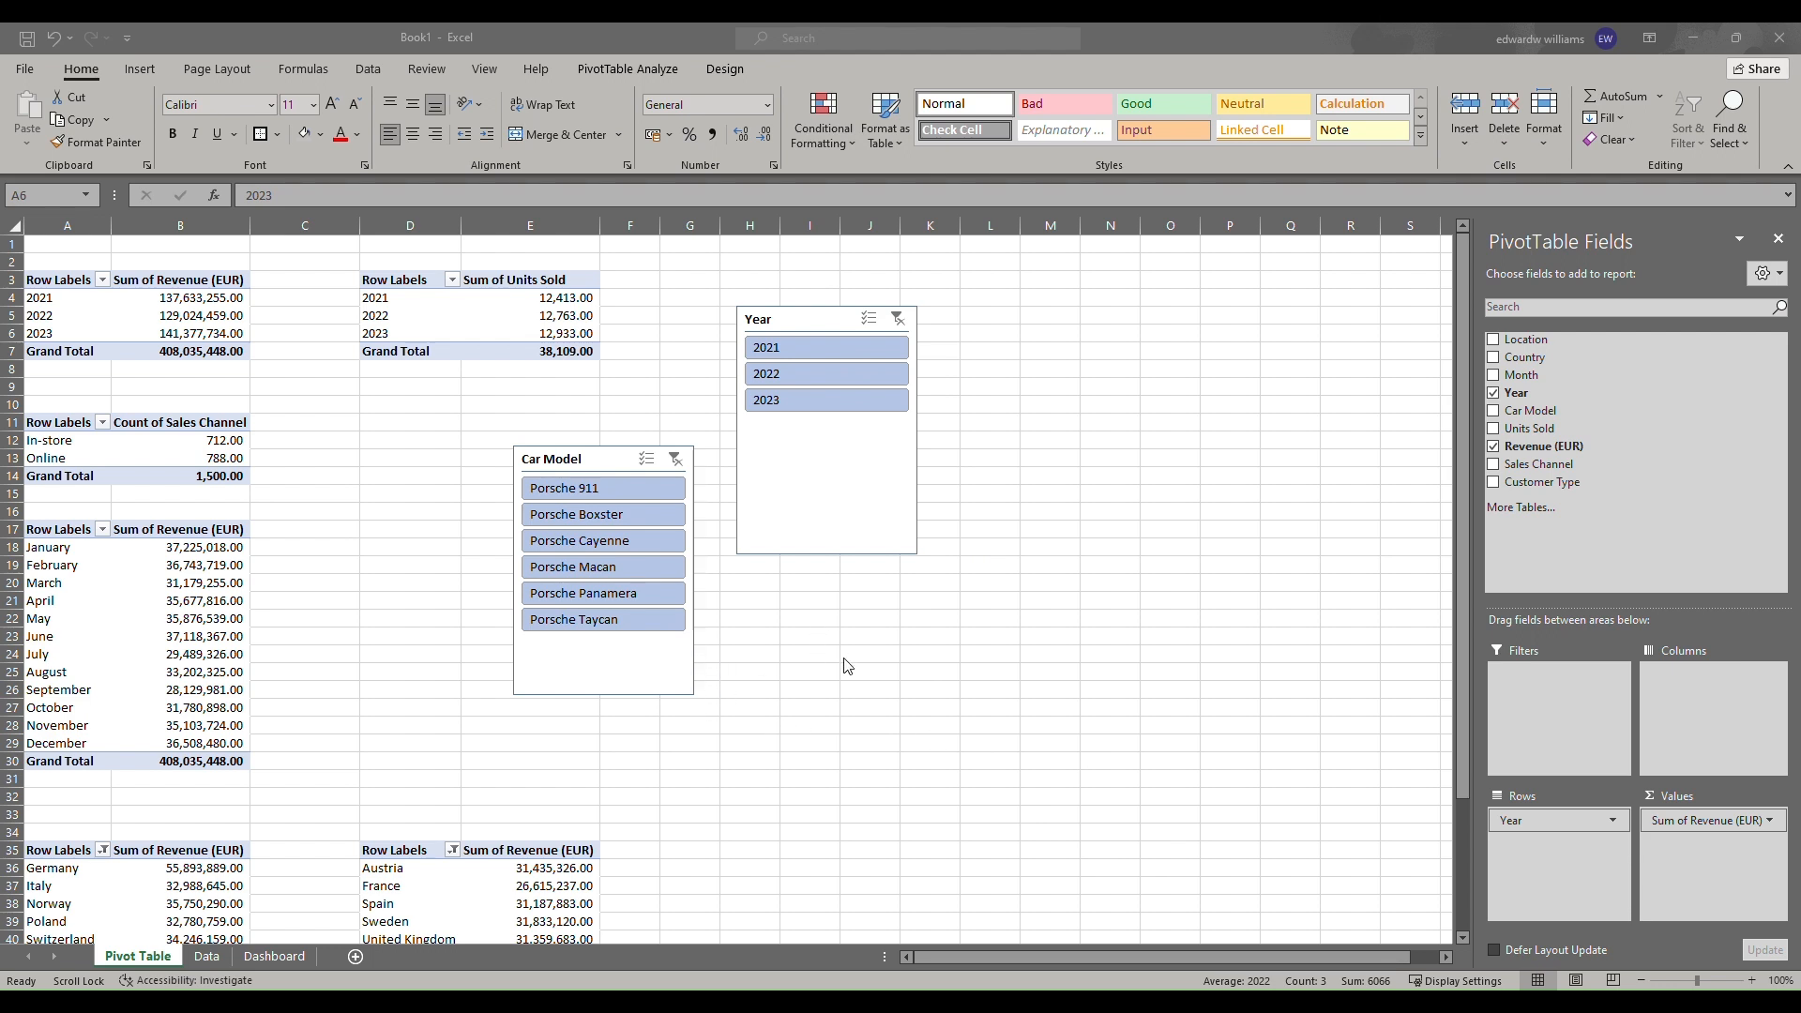
{"action": "left_click", "coordinate": [634, 657]}
{"action": "left_click", "coordinate": [630, 656]}
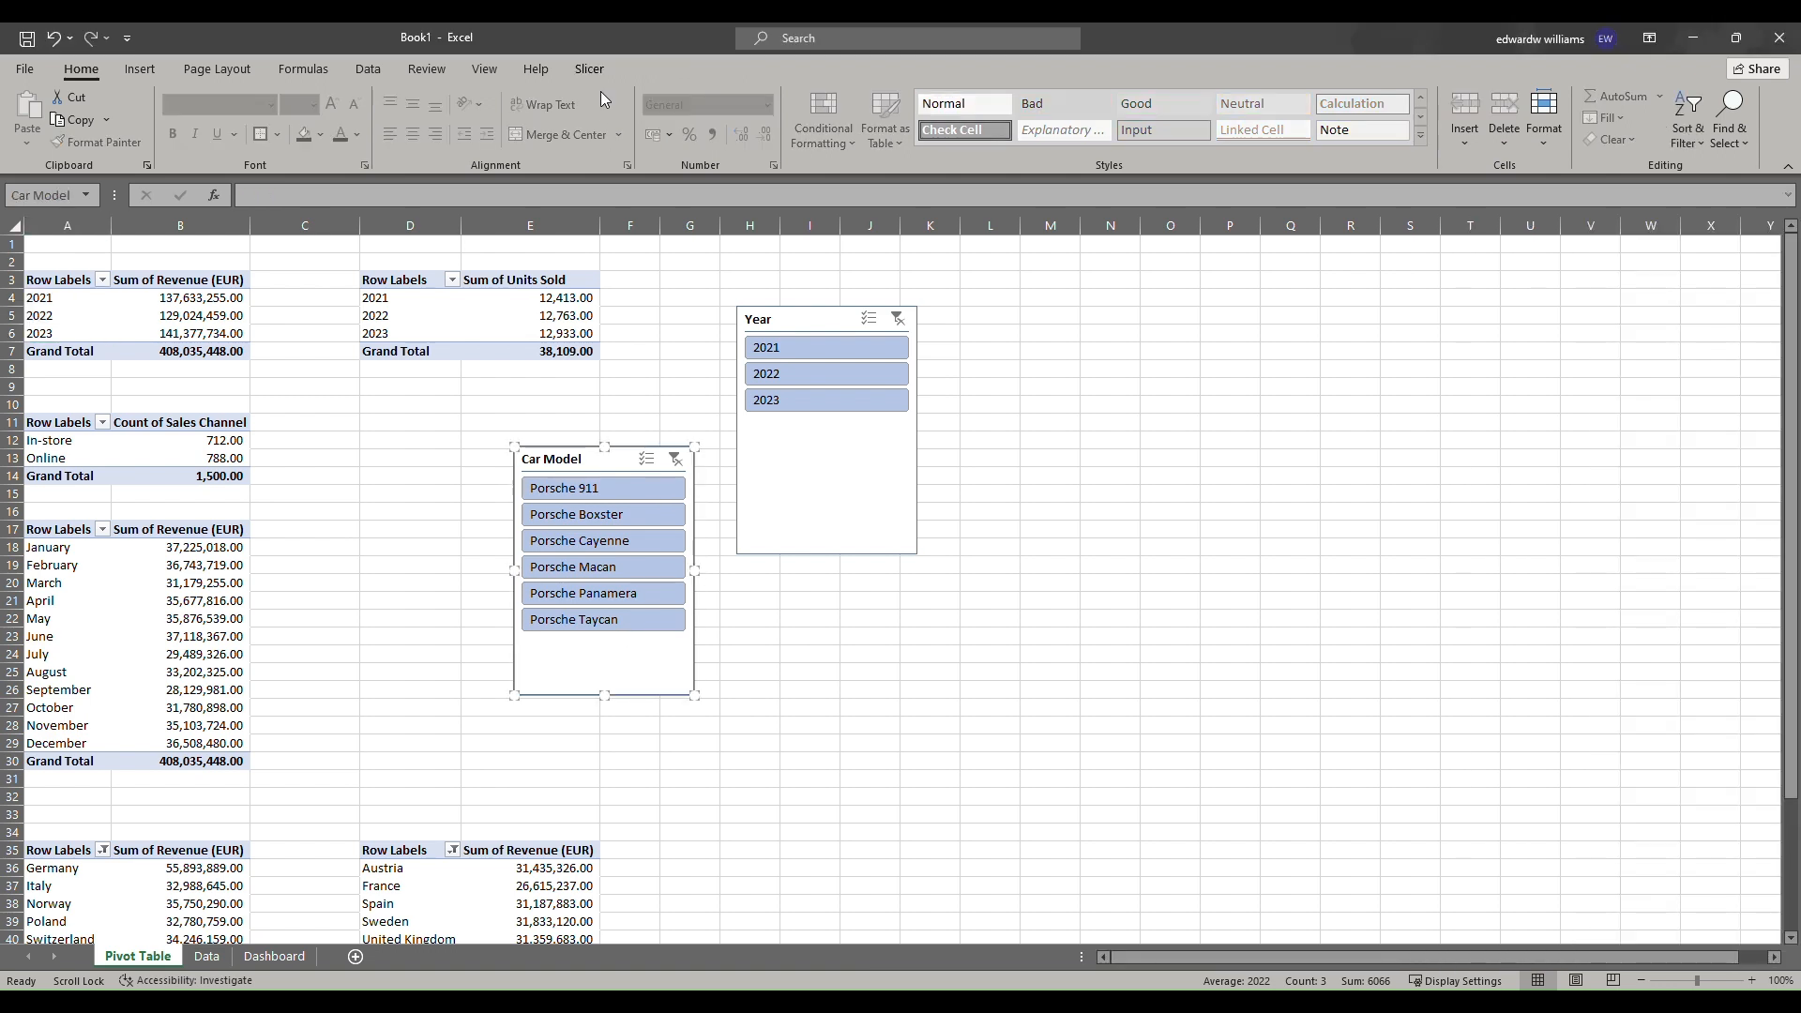
{"action": "left_click", "coordinate": [589, 68]}
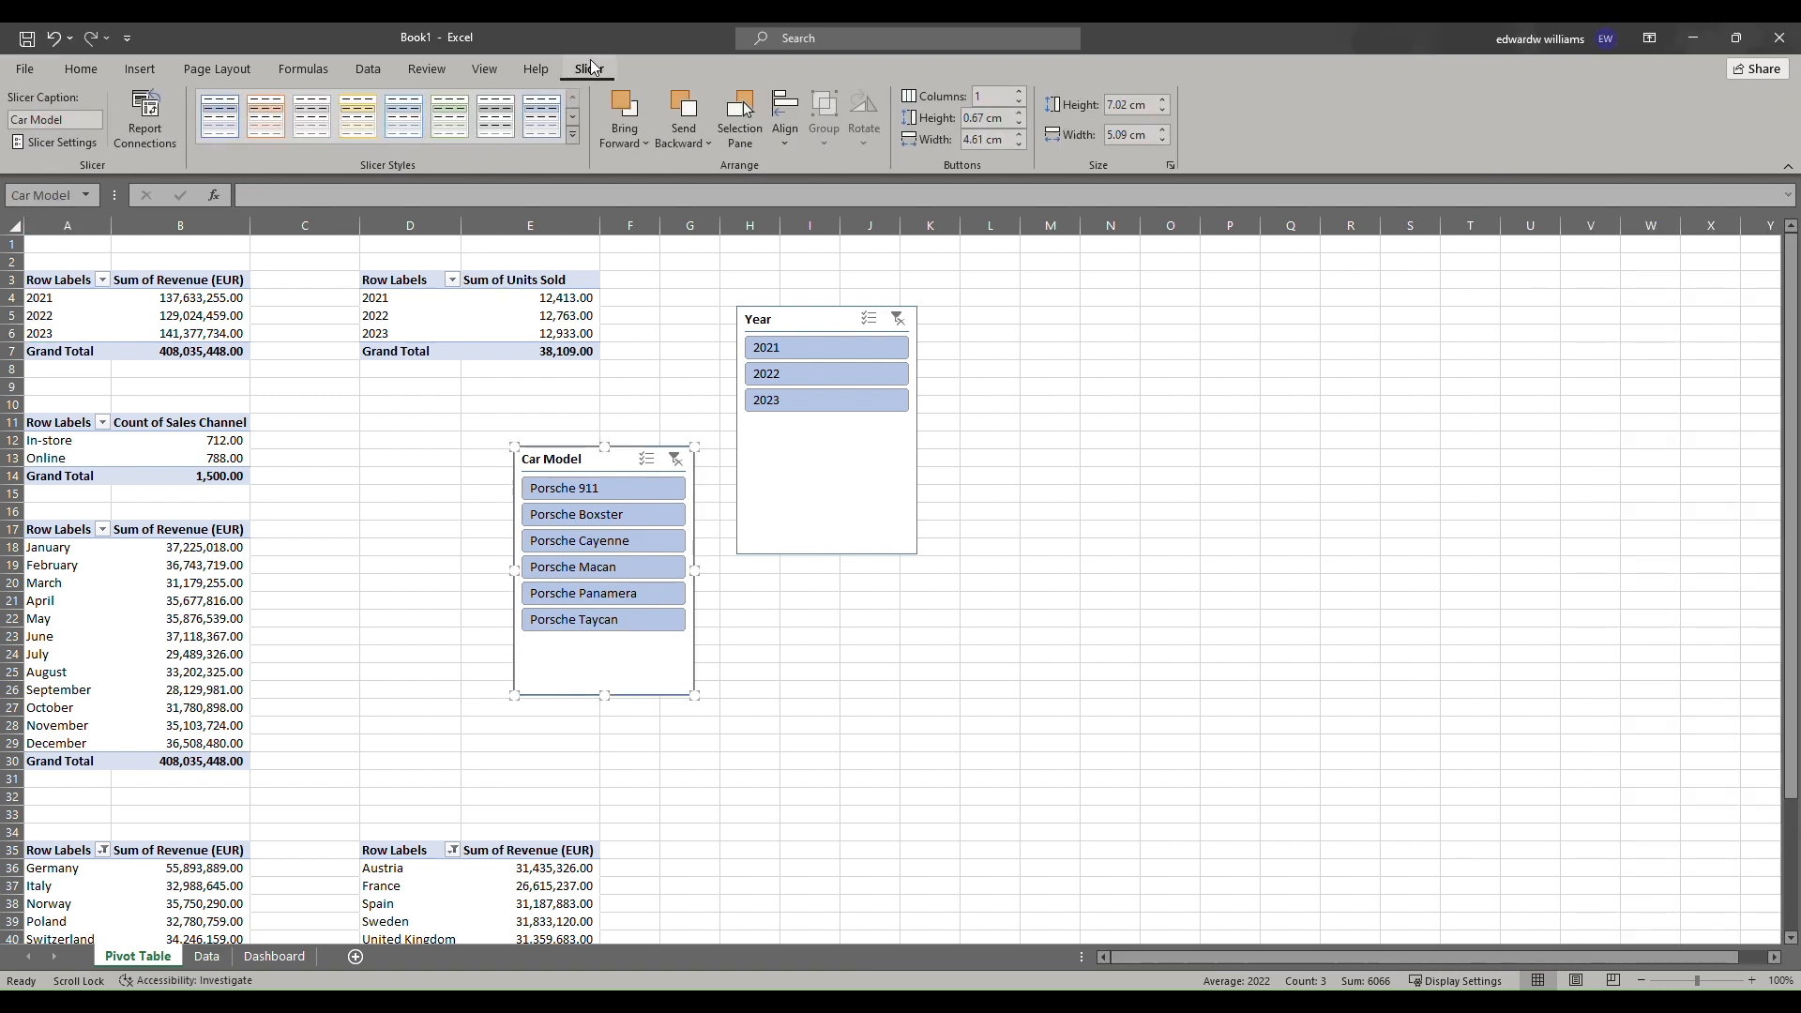
{"action": "left_click", "coordinate": [572, 137]}
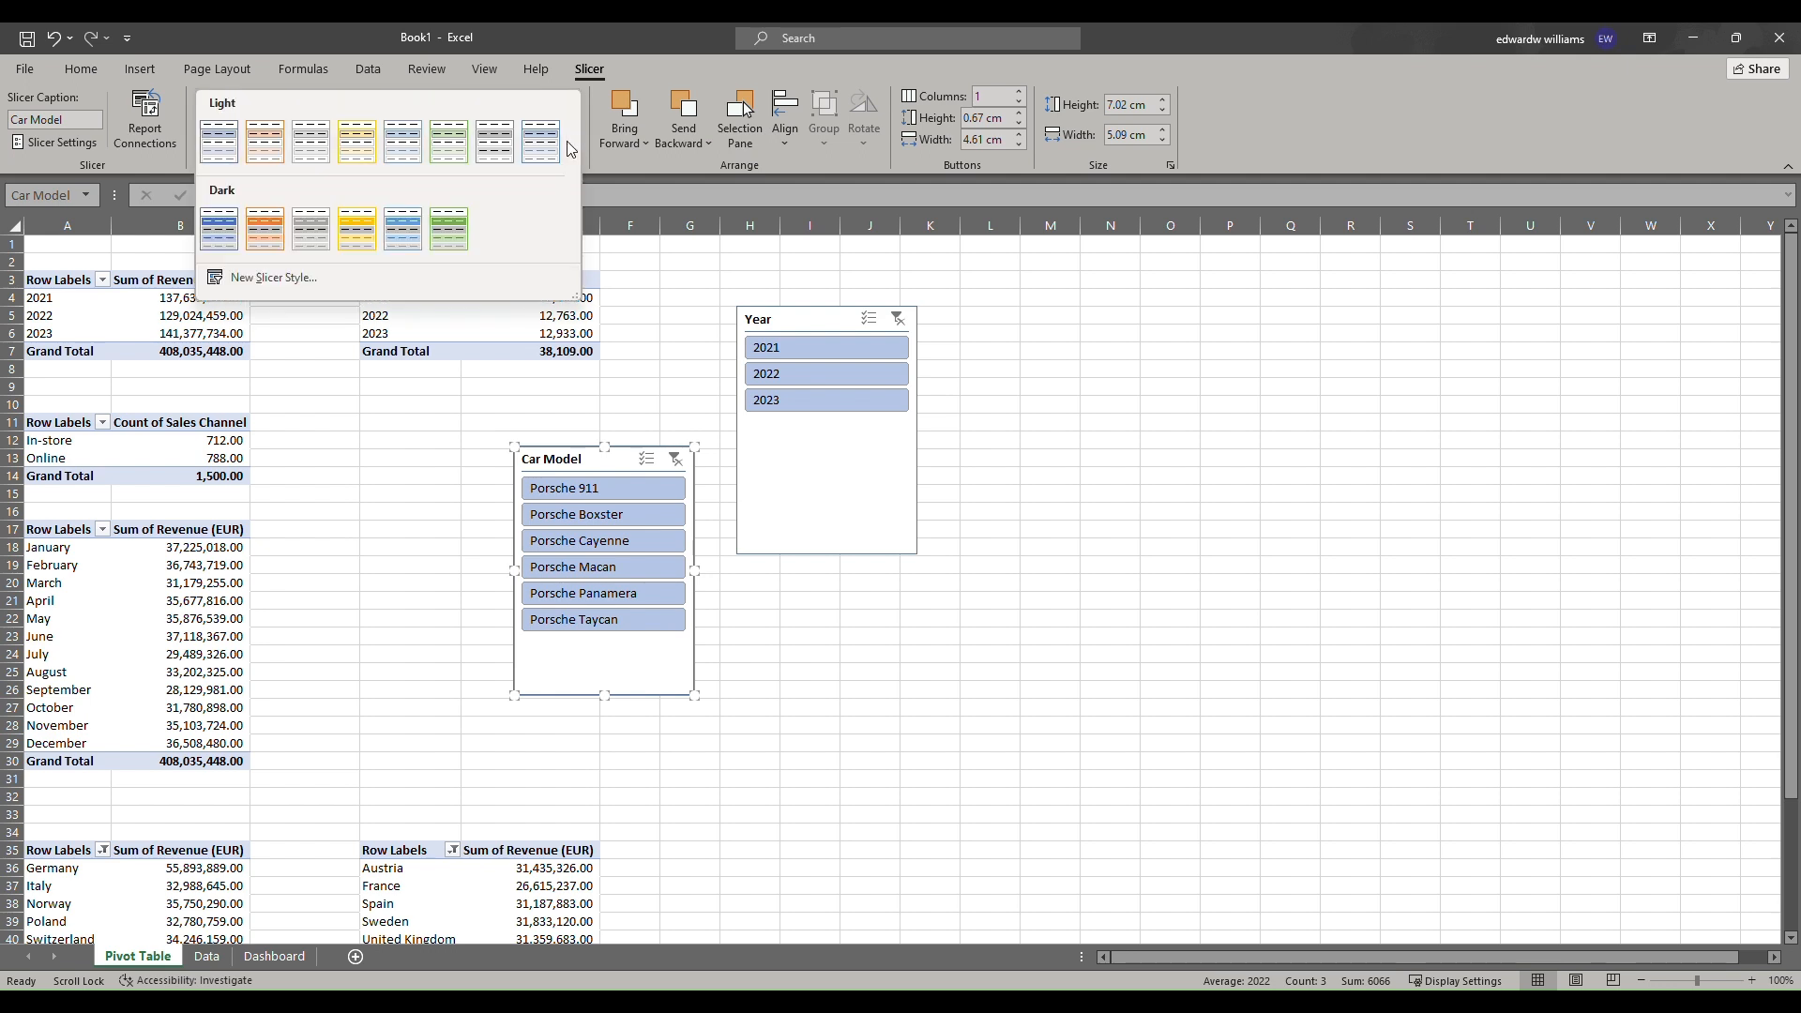
{"action": "left_click", "coordinate": [494, 143]}
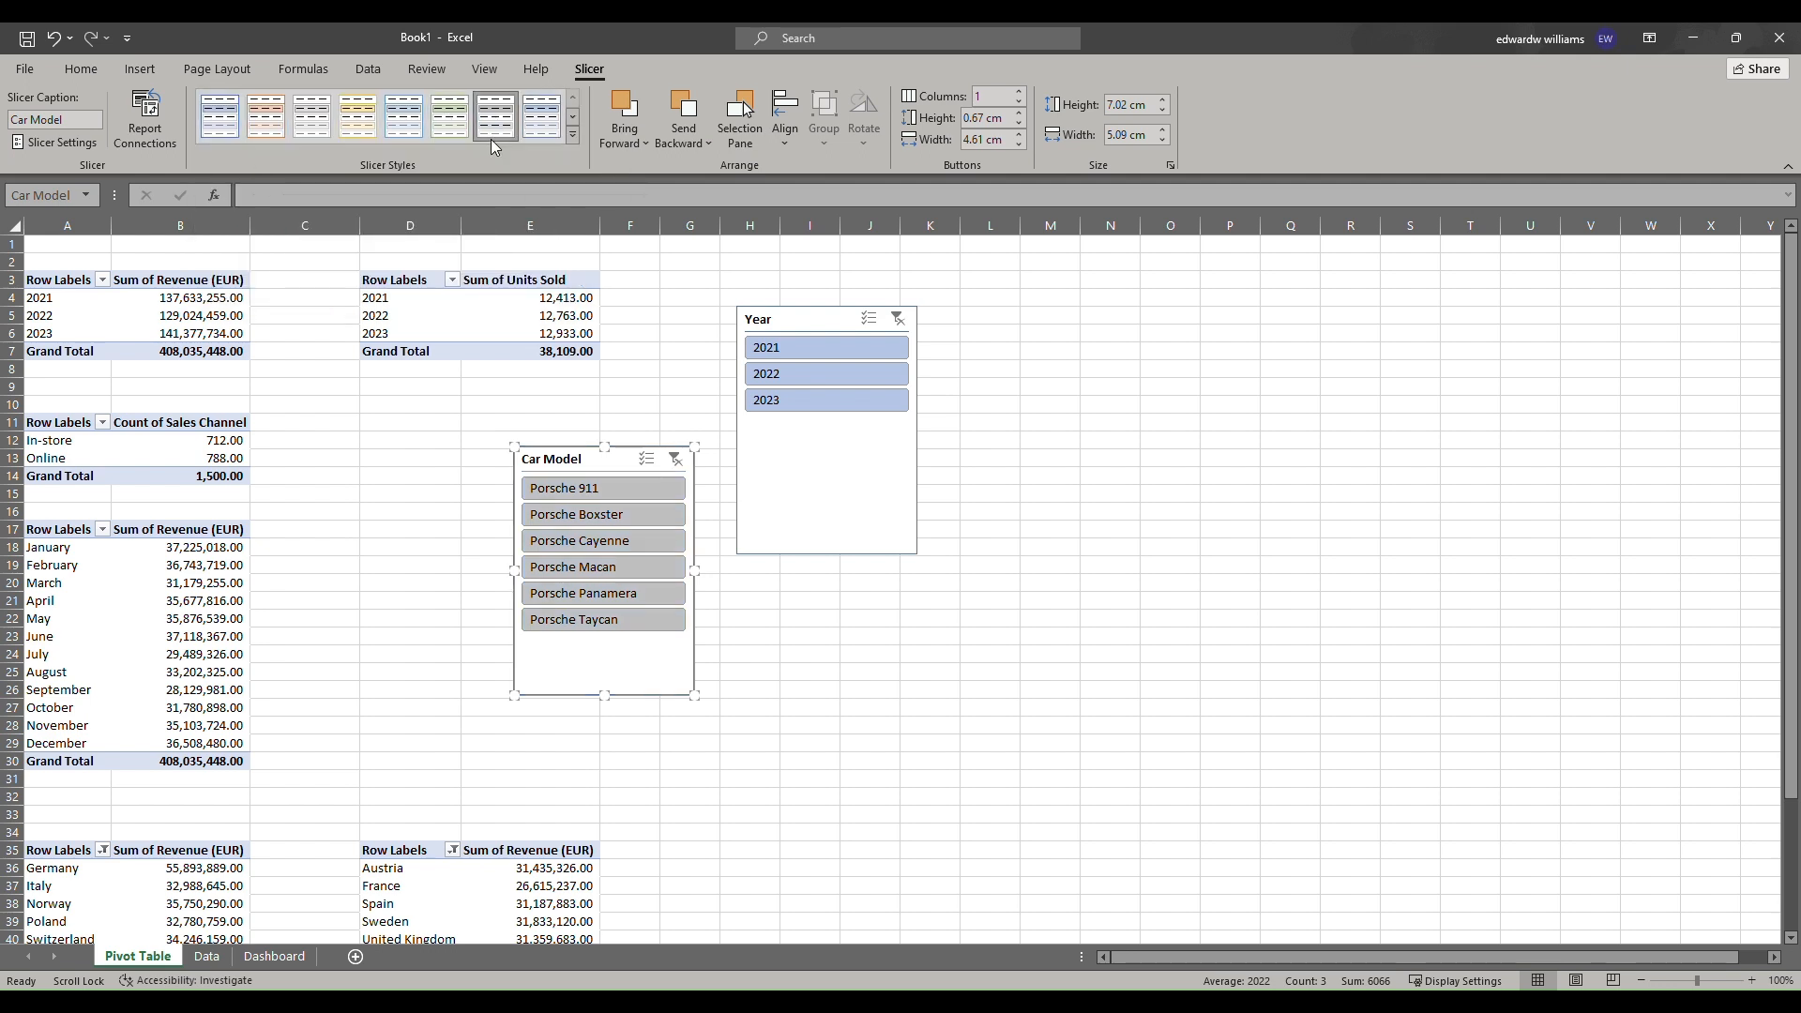
Apply the same gray light slicer style to the Year slicer.
{"action": "left_click", "coordinate": [855, 489]}
{"action": "left_click", "coordinate": [572, 136]}
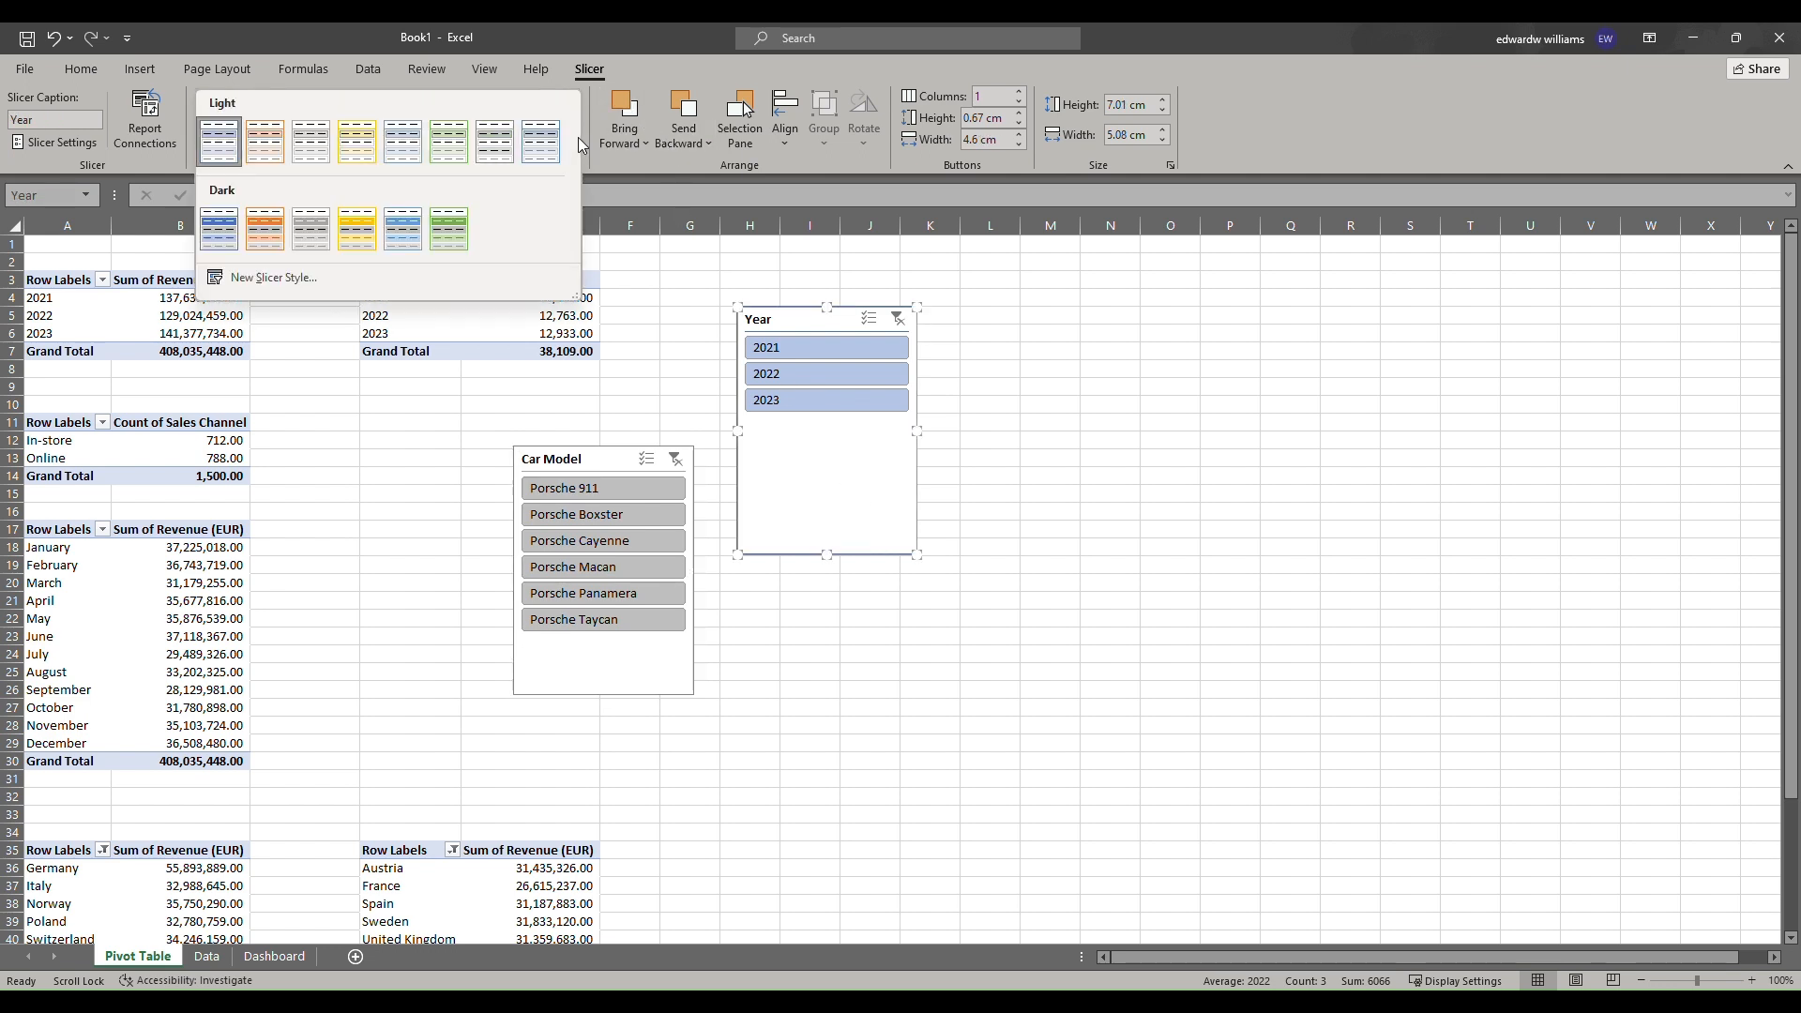
{"action": "left_click", "coordinate": [506, 143]}
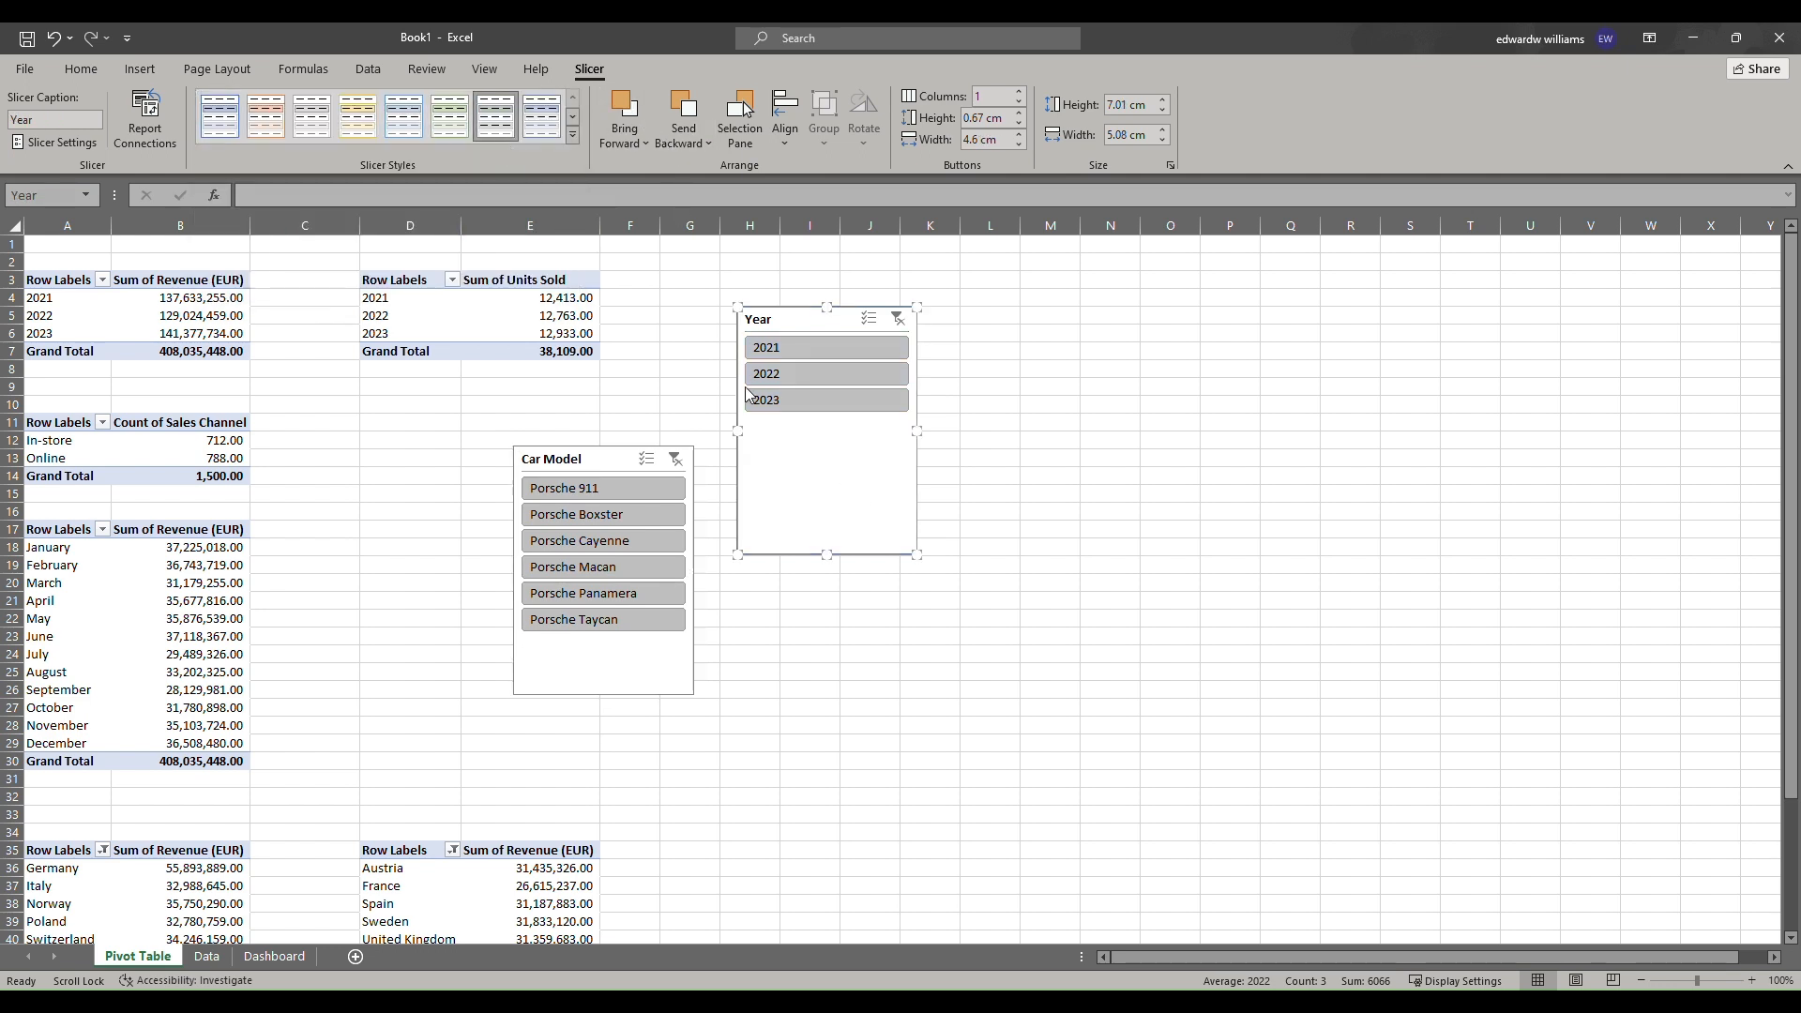
Turn off the header display in the Year slicer's settings.
{"action": "right_click", "coordinate": [793, 492]}
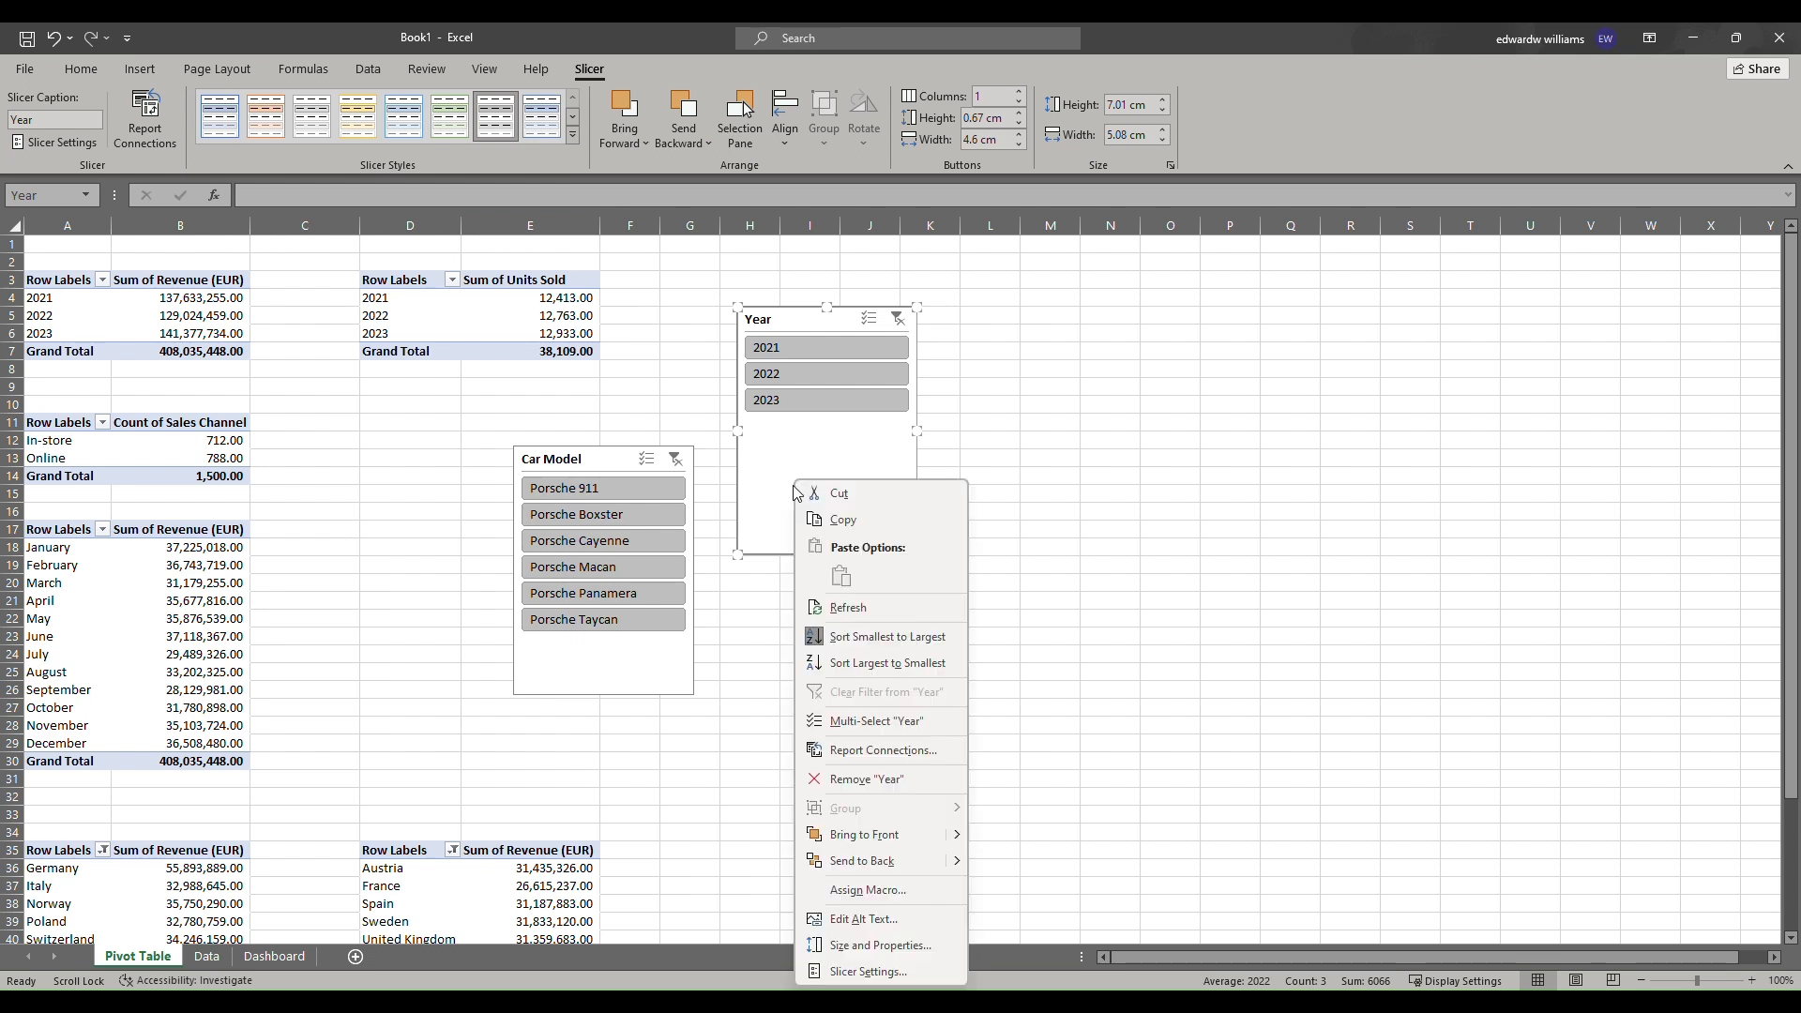
{"action": "left_click", "coordinate": [882, 974]}
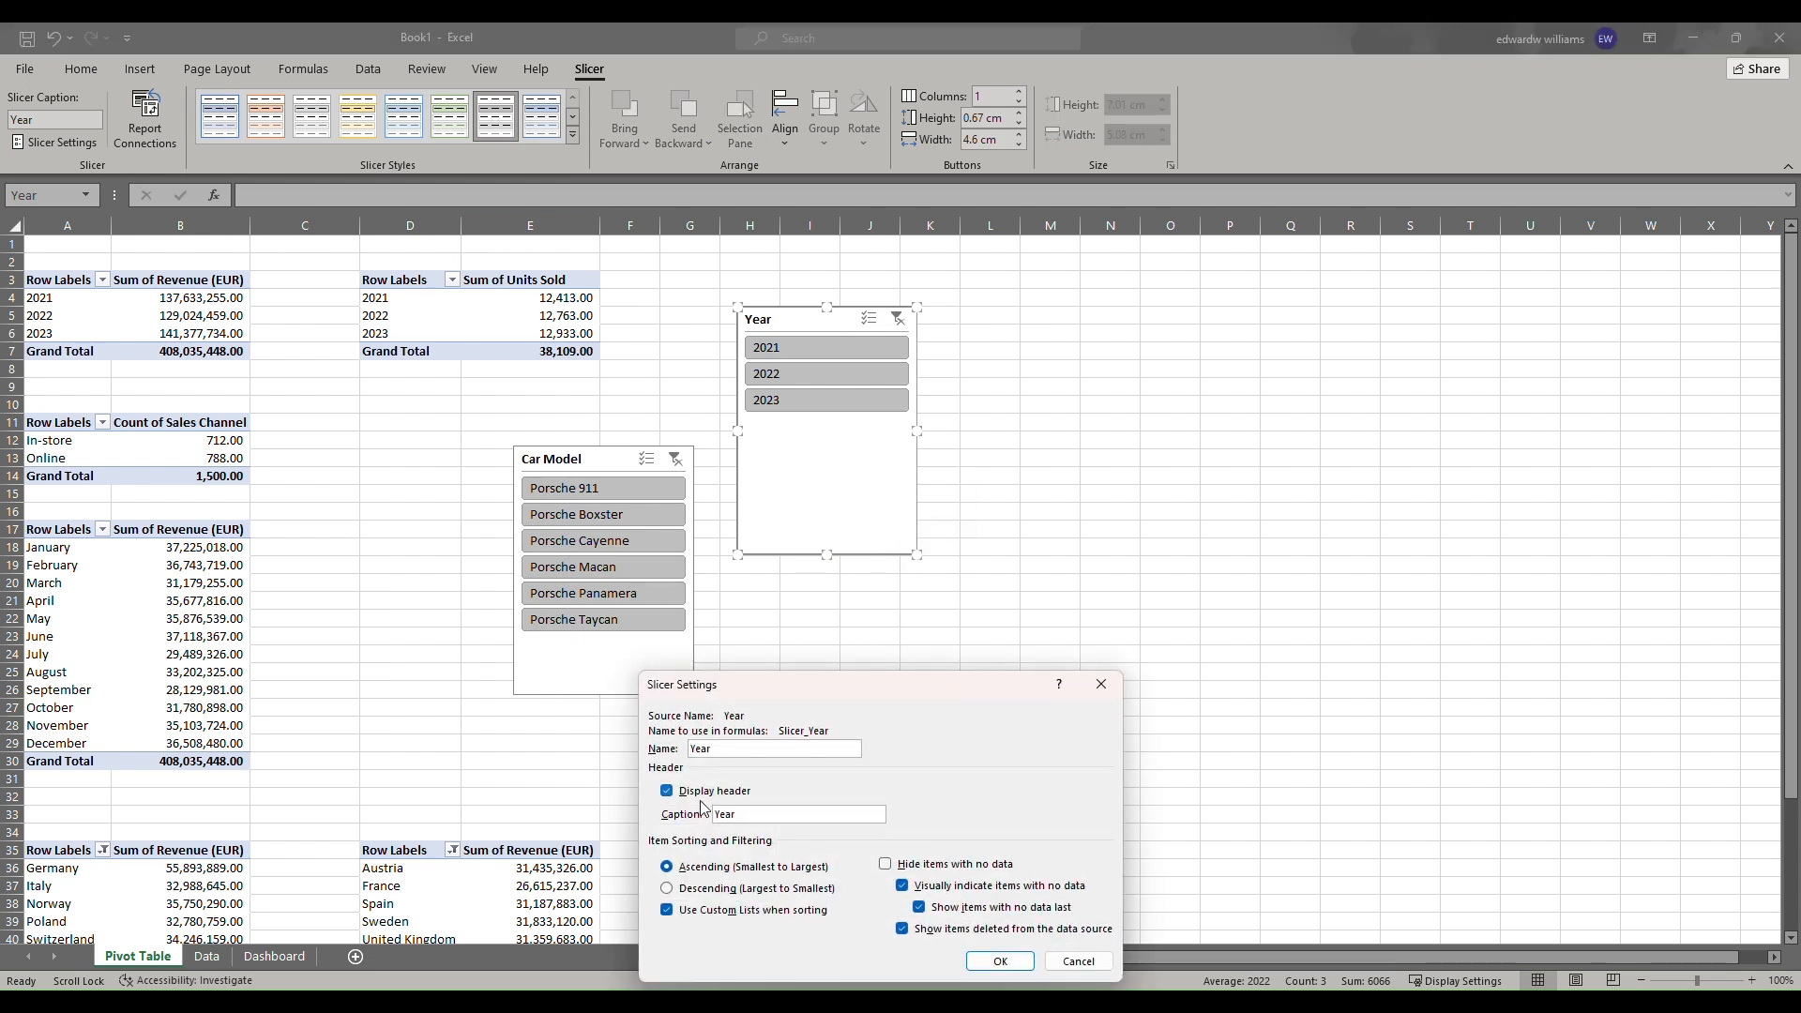
{"action": "left_click", "coordinate": [703, 797]}
{"action": "left_click", "coordinate": [998, 962]}
Turn off the header display in the Car Model slicer's settings.
{"action": "left_click", "coordinate": [615, 671]}
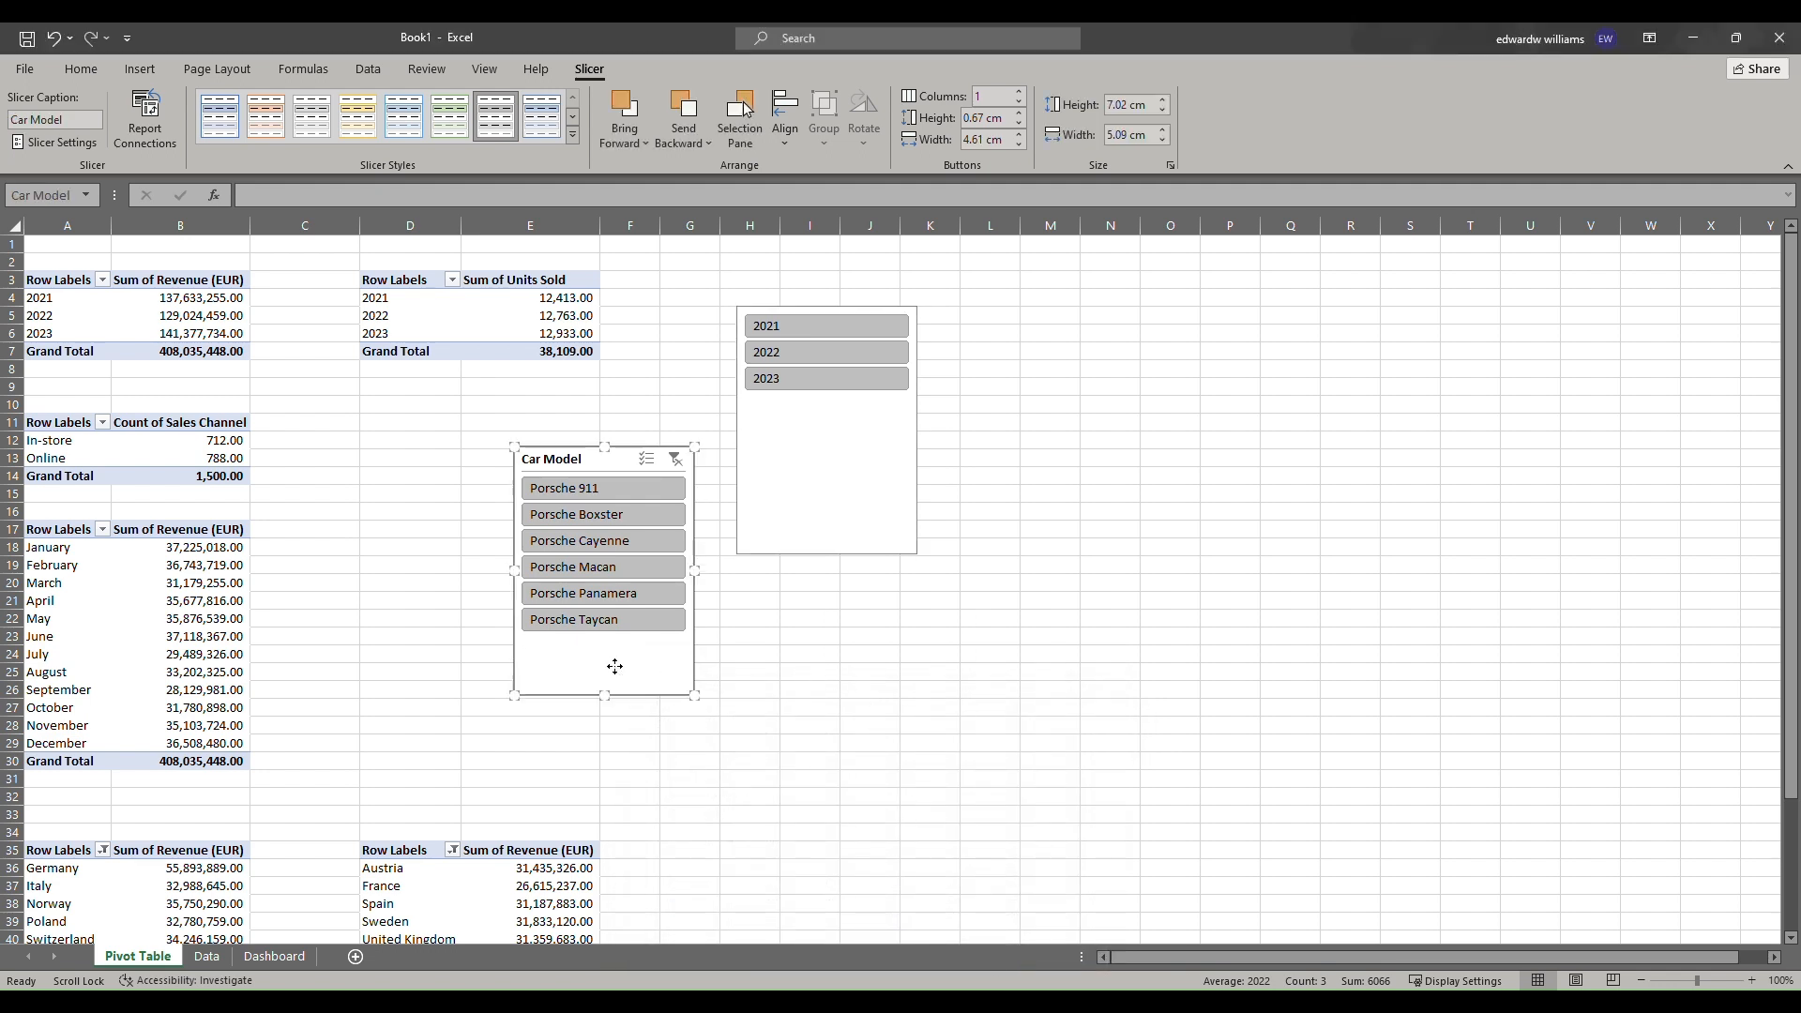
{"action": "right_click", "coordinate": [617, 674]}
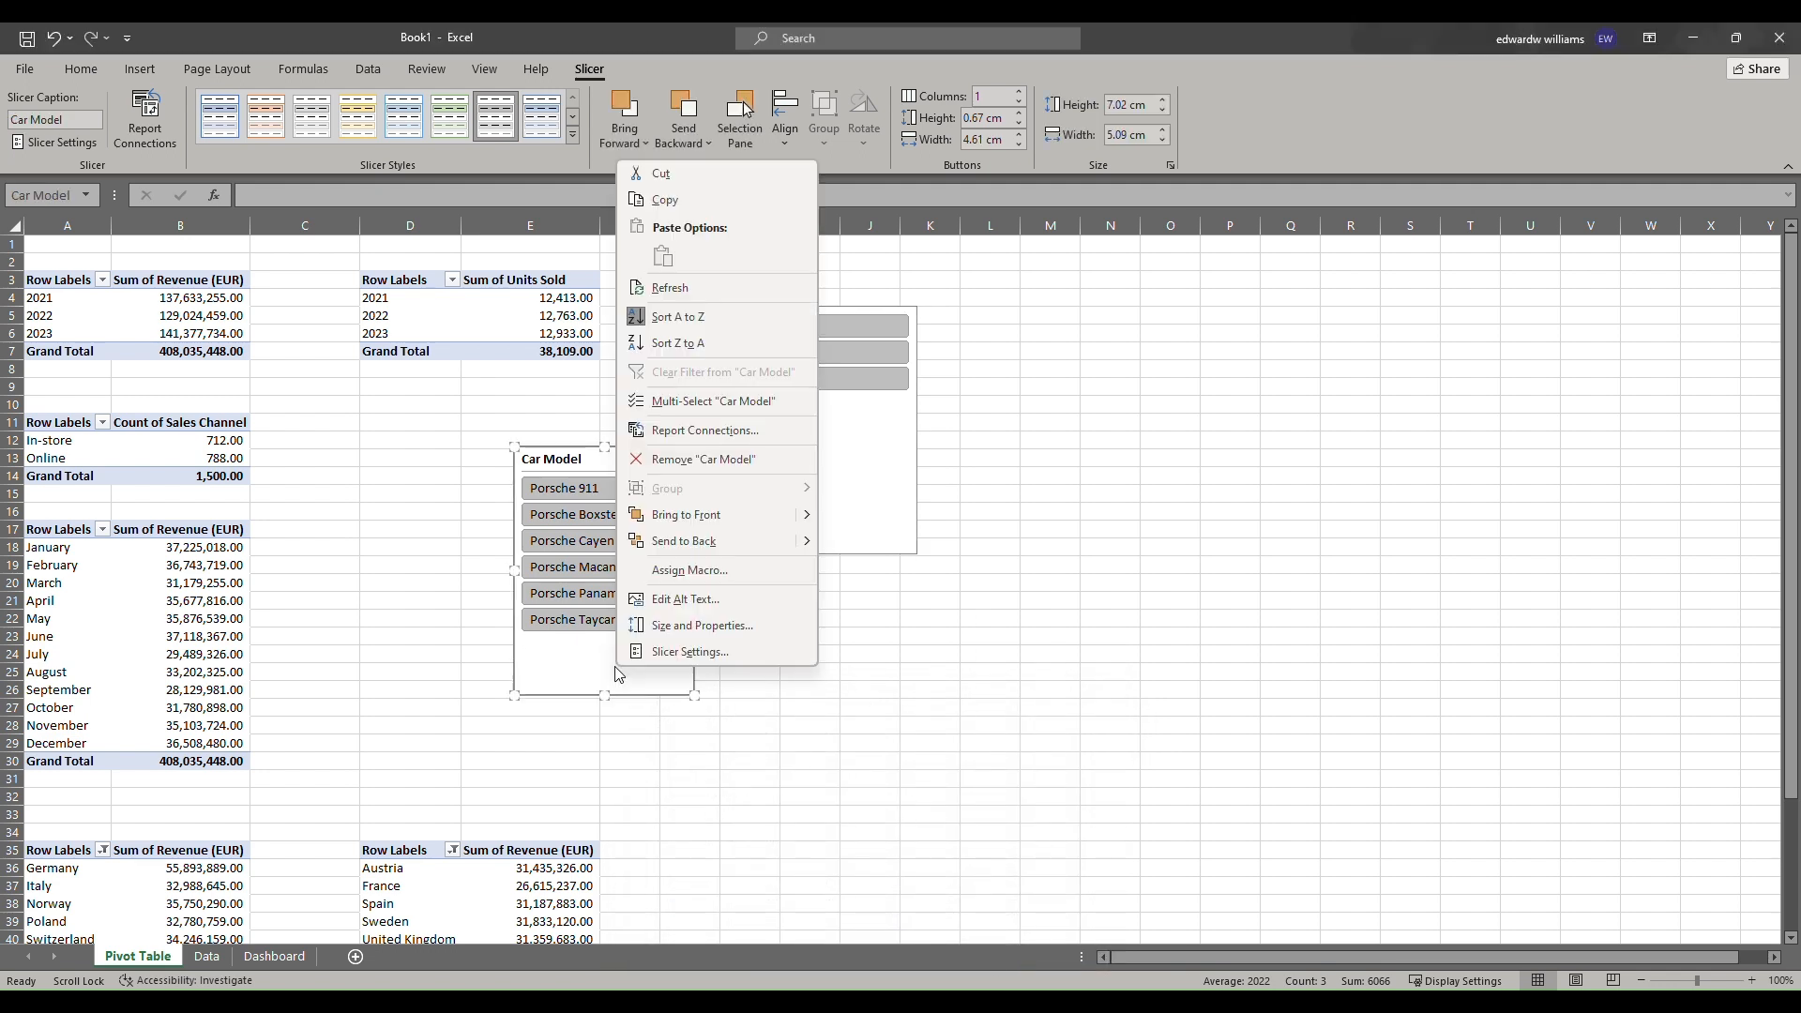
{"action": "left_click", "coordinate": [703, 653]}
{"action": "left_click", "coordinate": [518, 638]}
{"action": "left_click", "coordinate": [830, 807]}
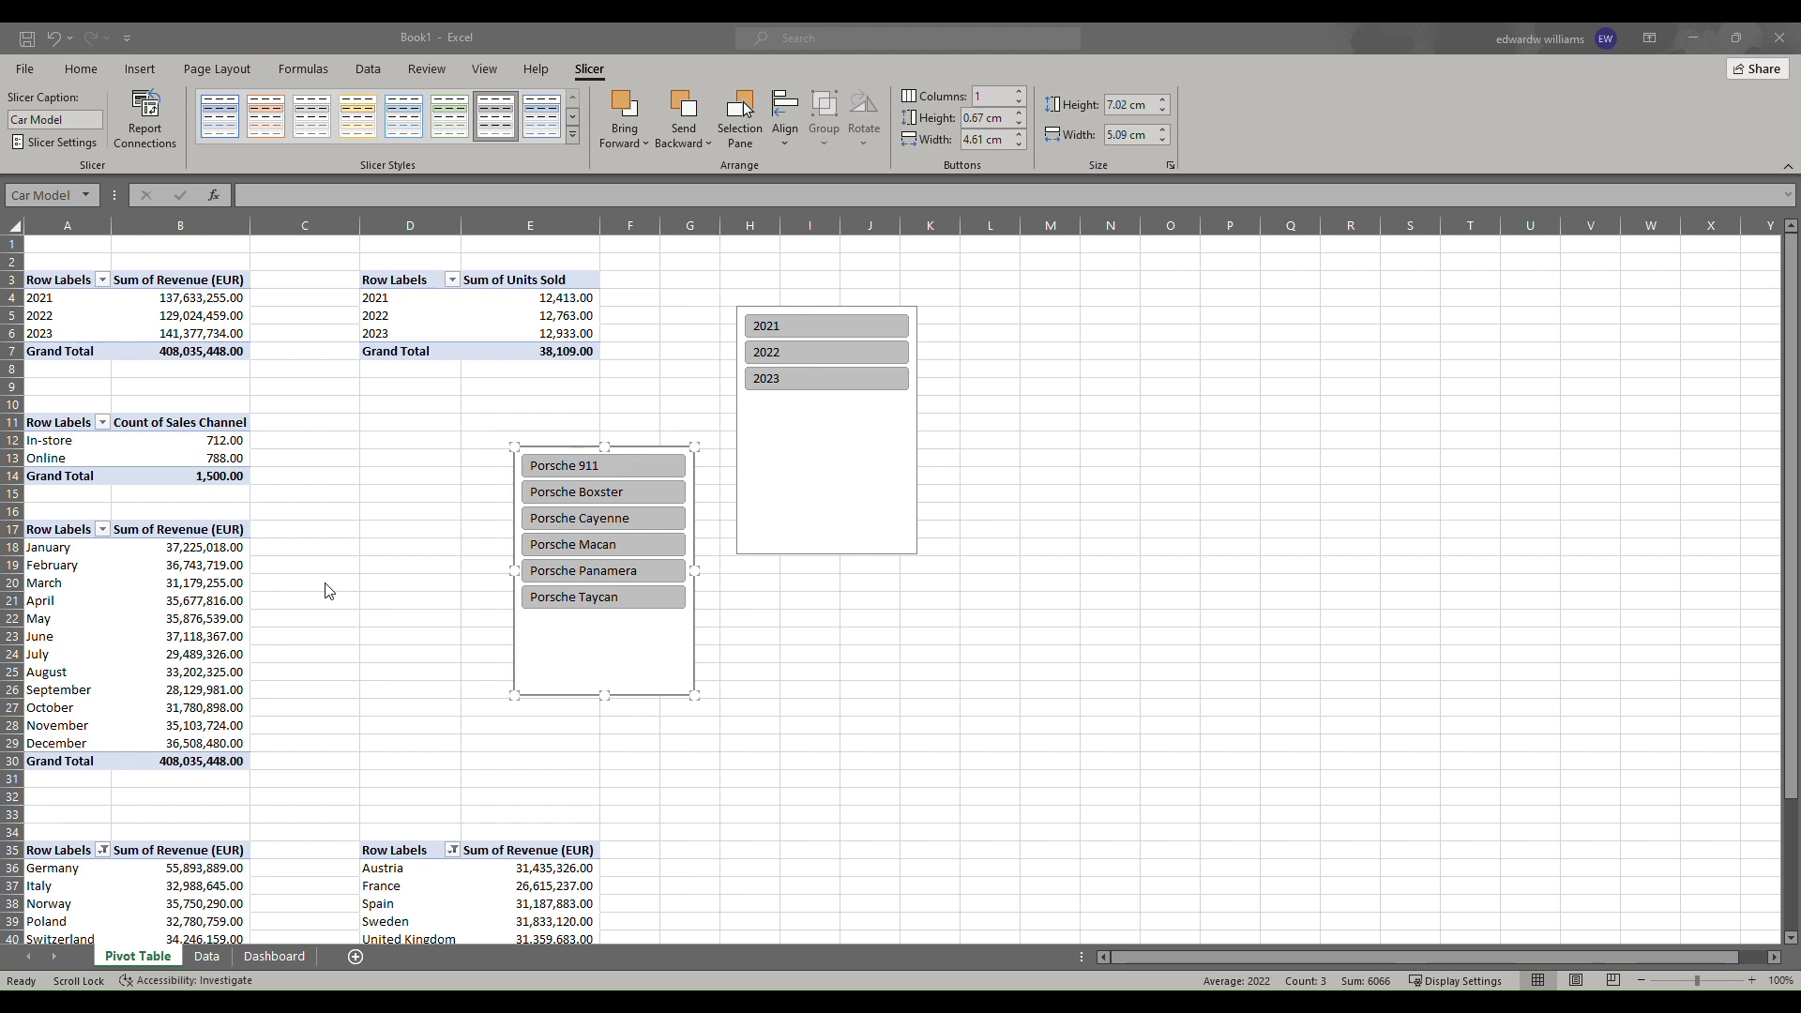
Add a new worksheet and rename it Summary.
{"action": "left_click", "coordinate": [354, 956]}
{"action": "double_click", "coordinate": [215, 957]}
{"action": "type", "text": "Summary Sheet"}
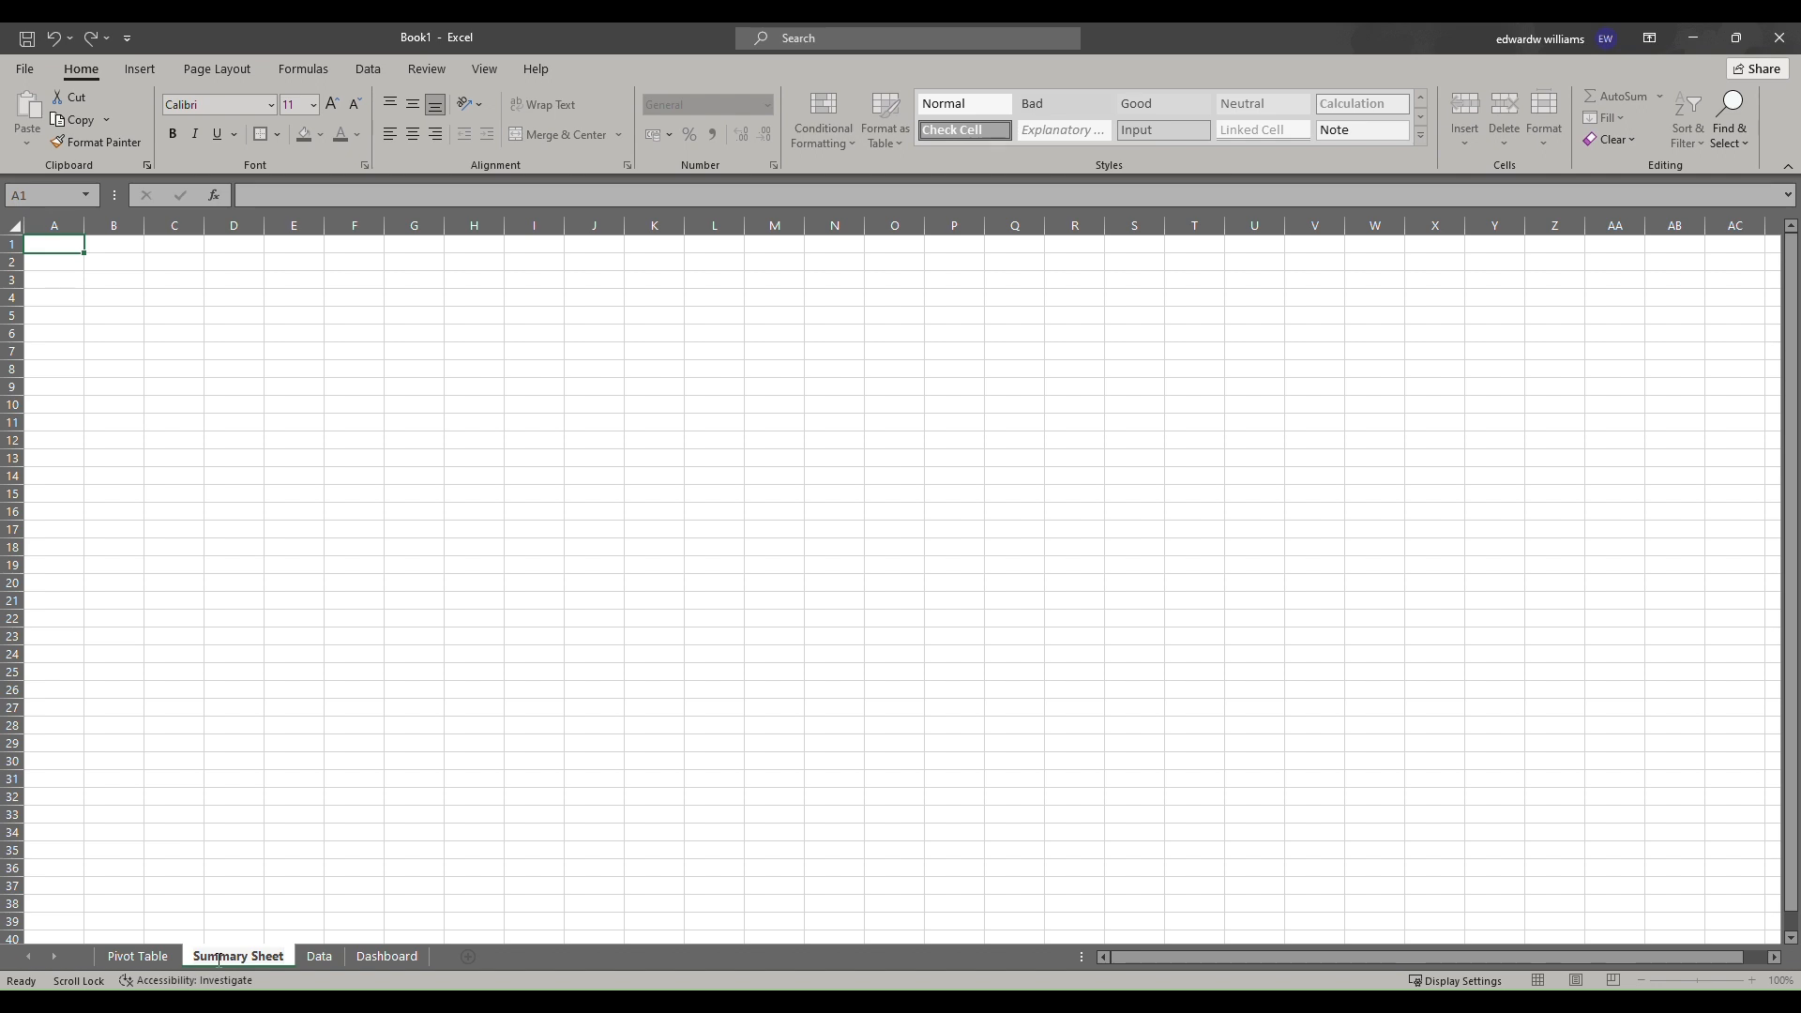
{"action": "key", "text": "BackSpace"}
{"action": "key", "text": "BackSpace"}
{"action": "key", "text": "BackSpace"}
{"action": "key", "text": "BackSpace"}
{"action": "key", "text": "BackSpace"}
{"action": "key", "text": "BackSpace"}
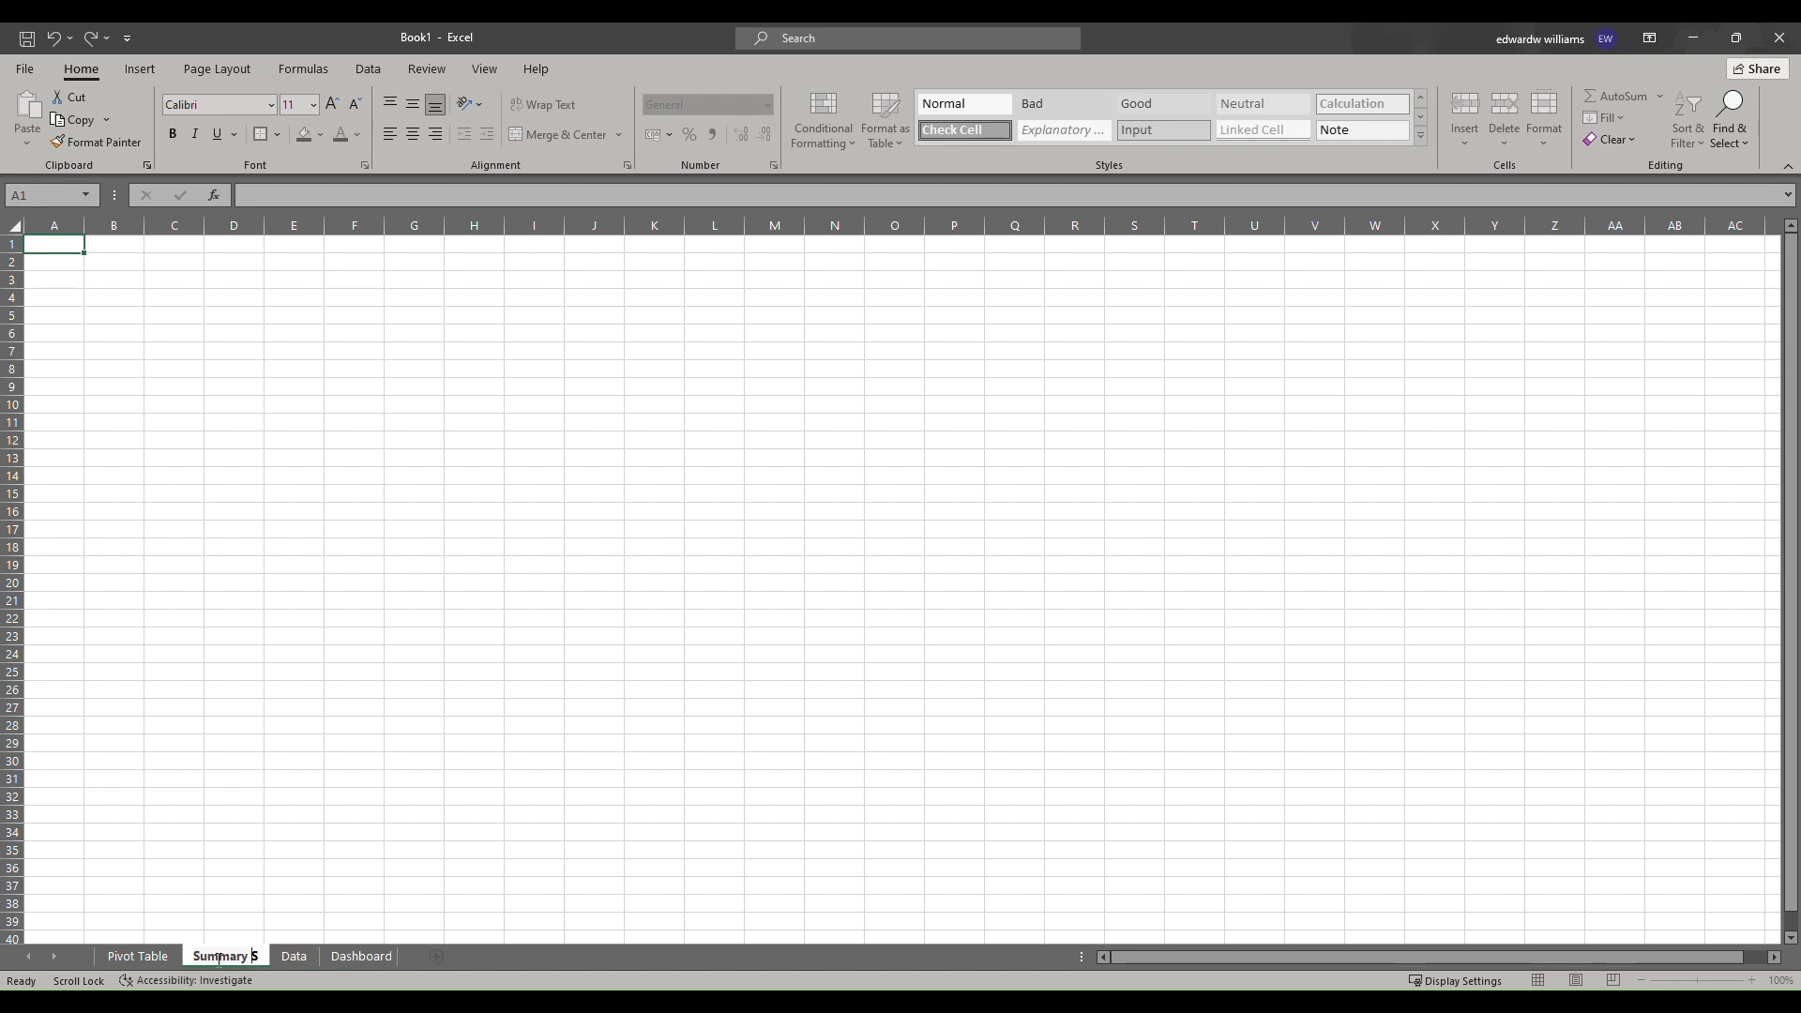
{"action": "key", "text": "Return"}
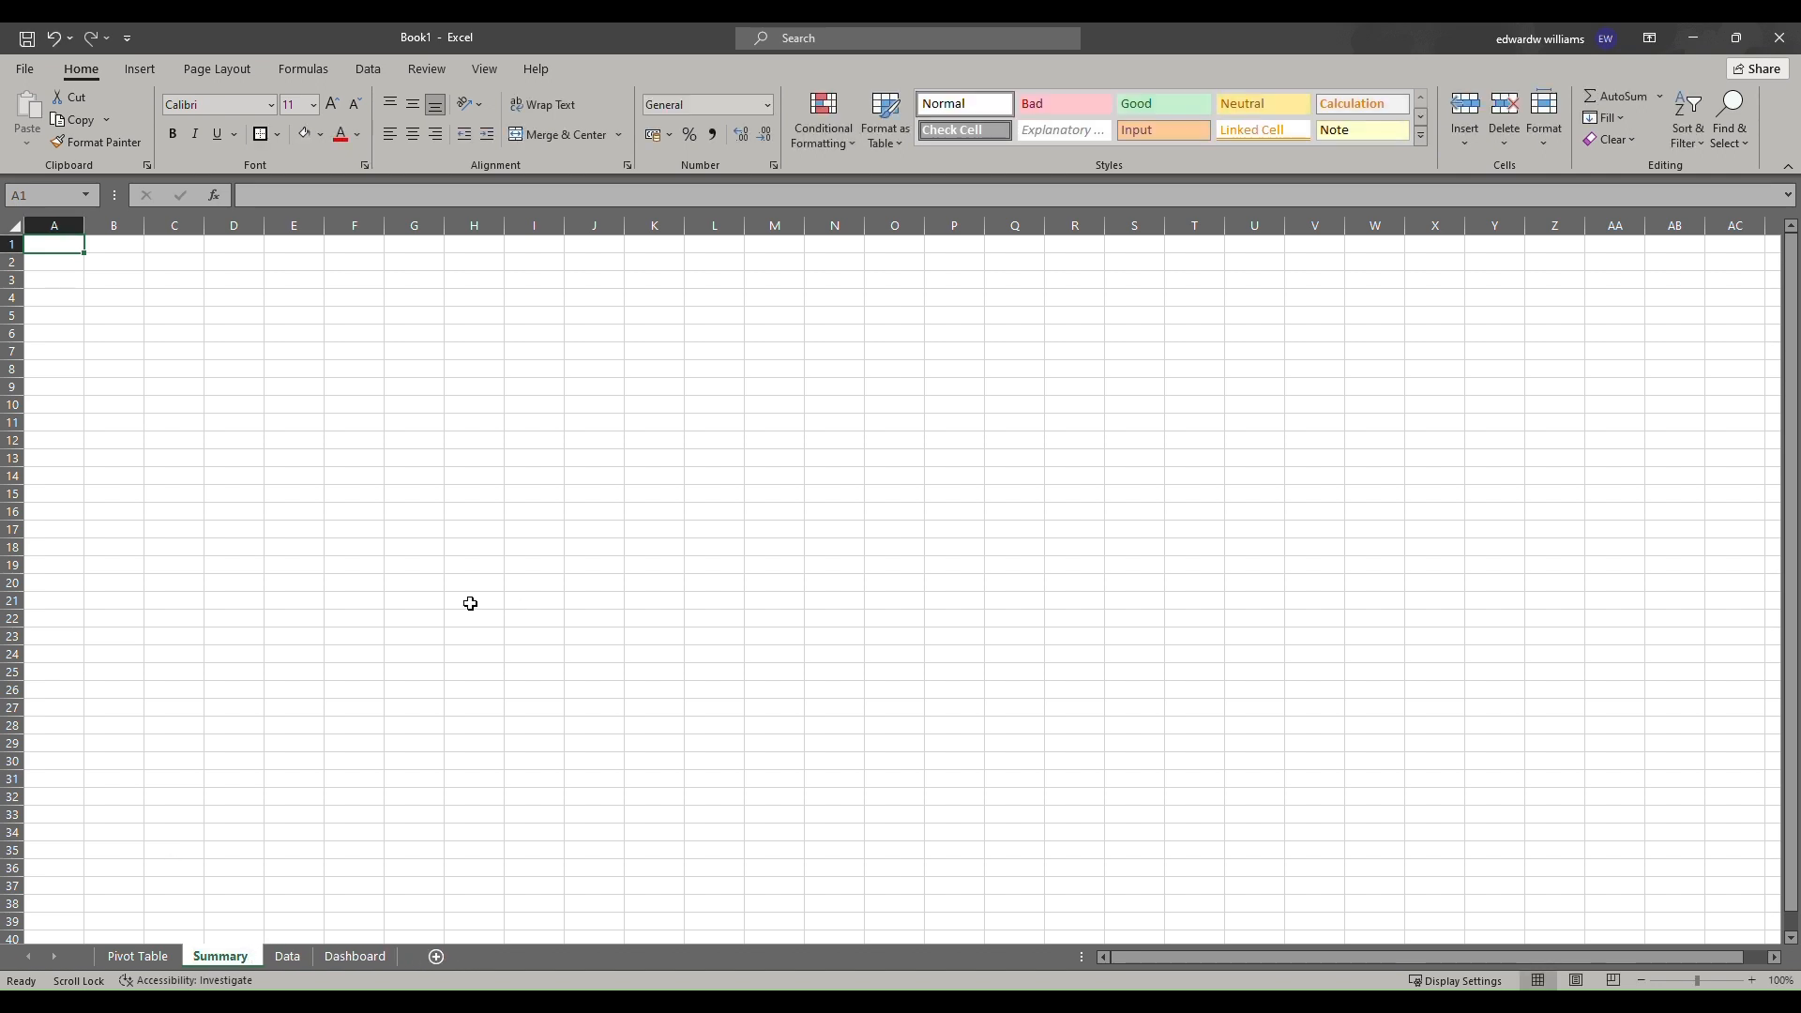
Filter the Car Model slicer to Porsche Cayenne and check that the Summary sheet figures follow the filter.
{"action": "left_click", "coordinate": [70, 317]}
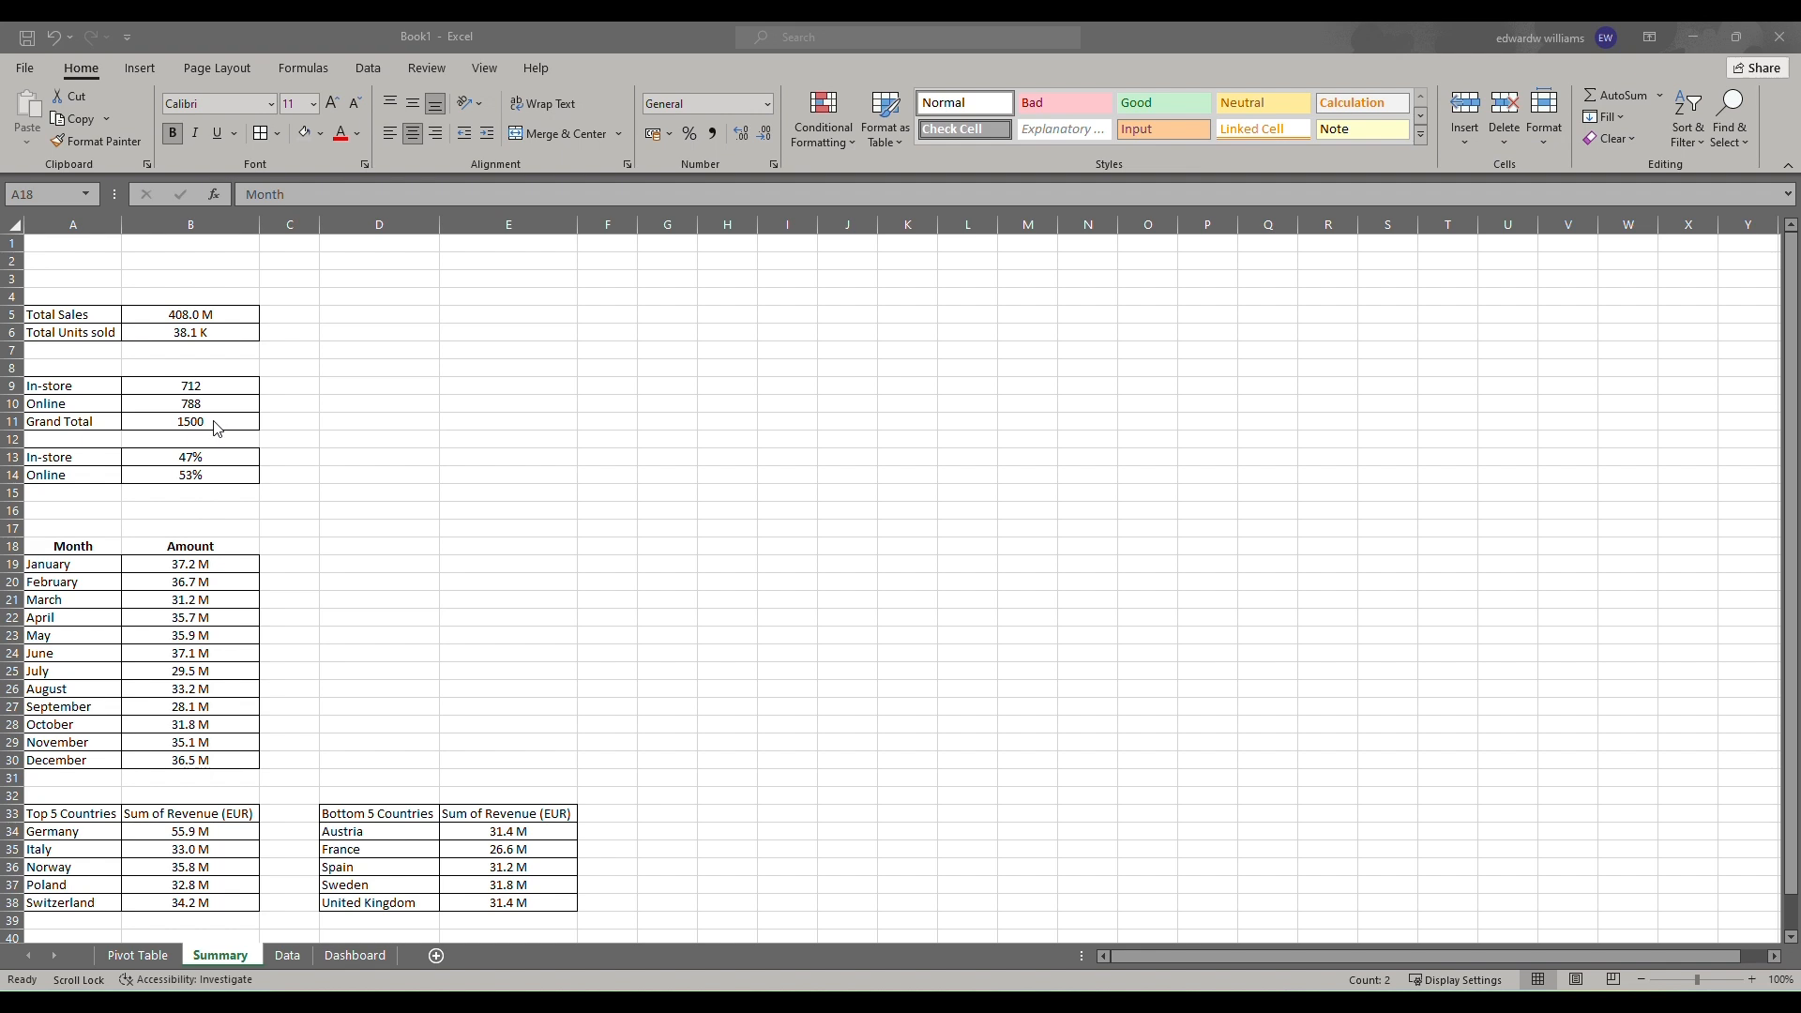
{"action": "scroll", "coordinate": [212, 441], "scroll_direction": "down", "scroll_amount": 1}
{"action": "scroll", "coordinate": [212, 442], "scroll_direction": "up", "scroll_amount": 1}
{"action": "left_click", "coordinate": [148, 957]}
{"action": "left_click", "coordinate": [147, 957]}
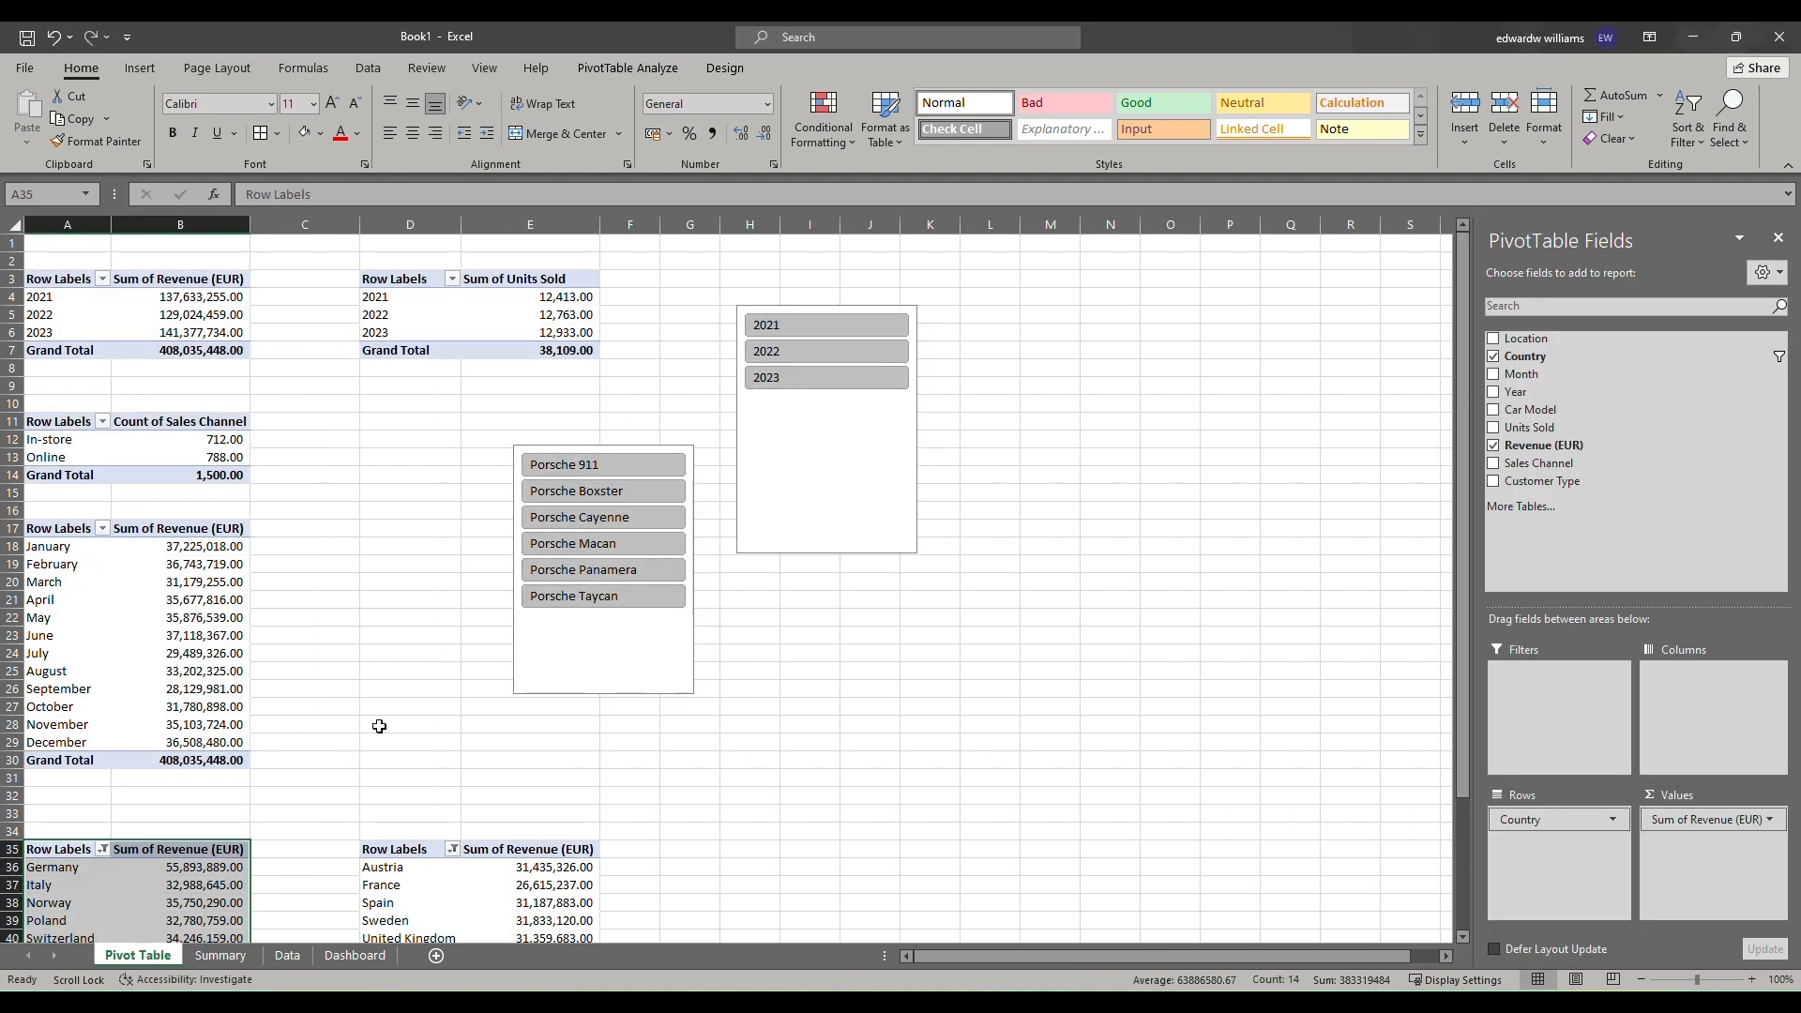
{"action": "left_click", "coordinate": [563, 518]}
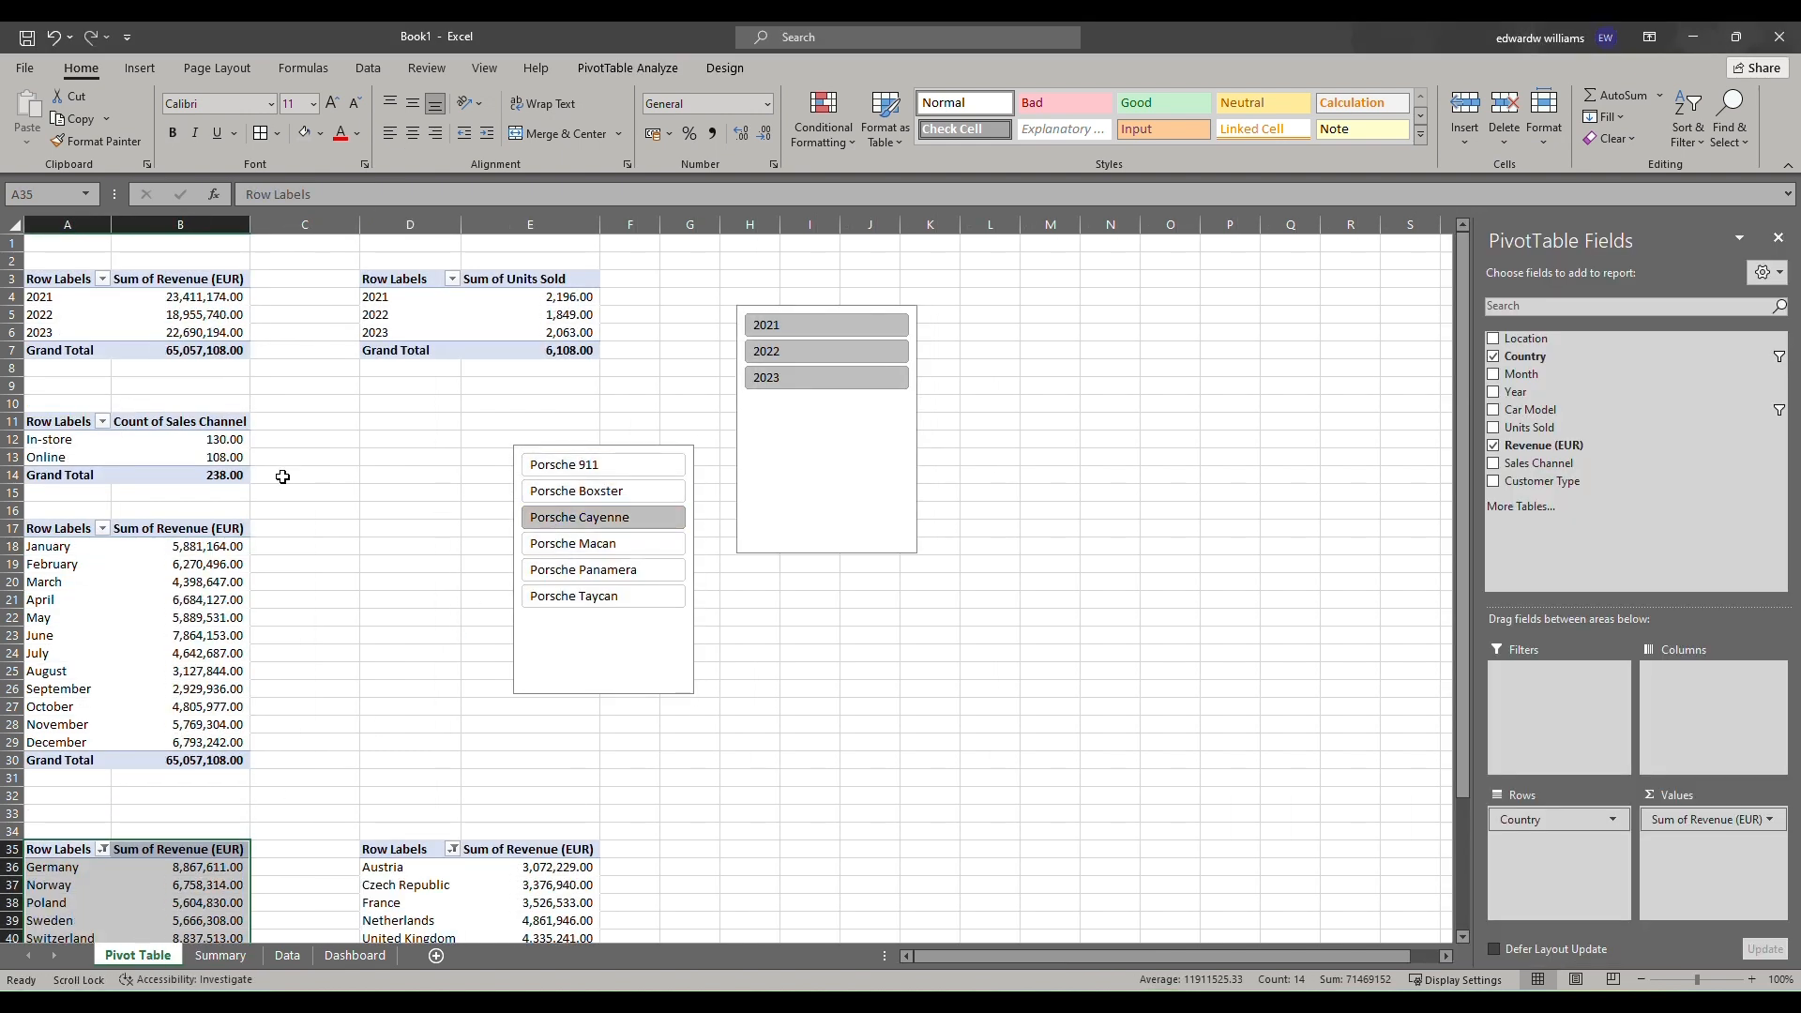
{"action": "left_click", "coordinate": [222, 956]}
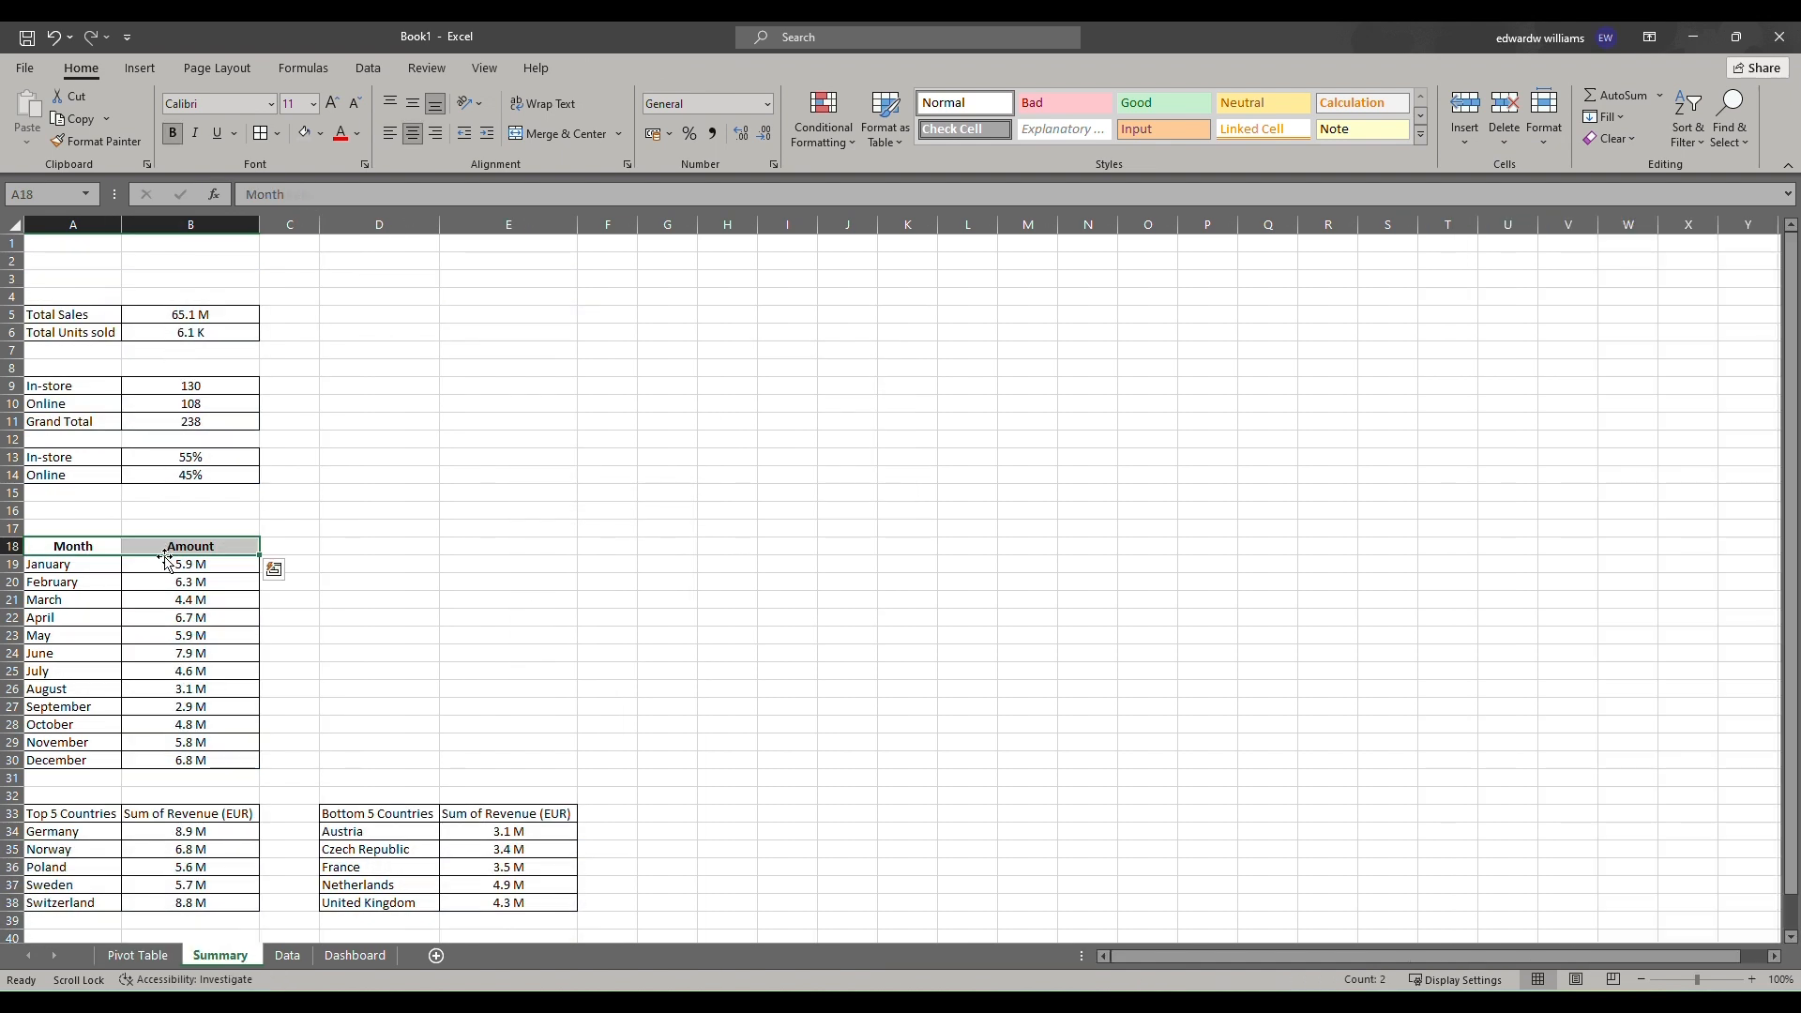
On the Dashboard sheet, insert a text box inside the title box reading Porsche Sales Dashboard.
{"action": "left_click", "coordinate": [355, 955]}
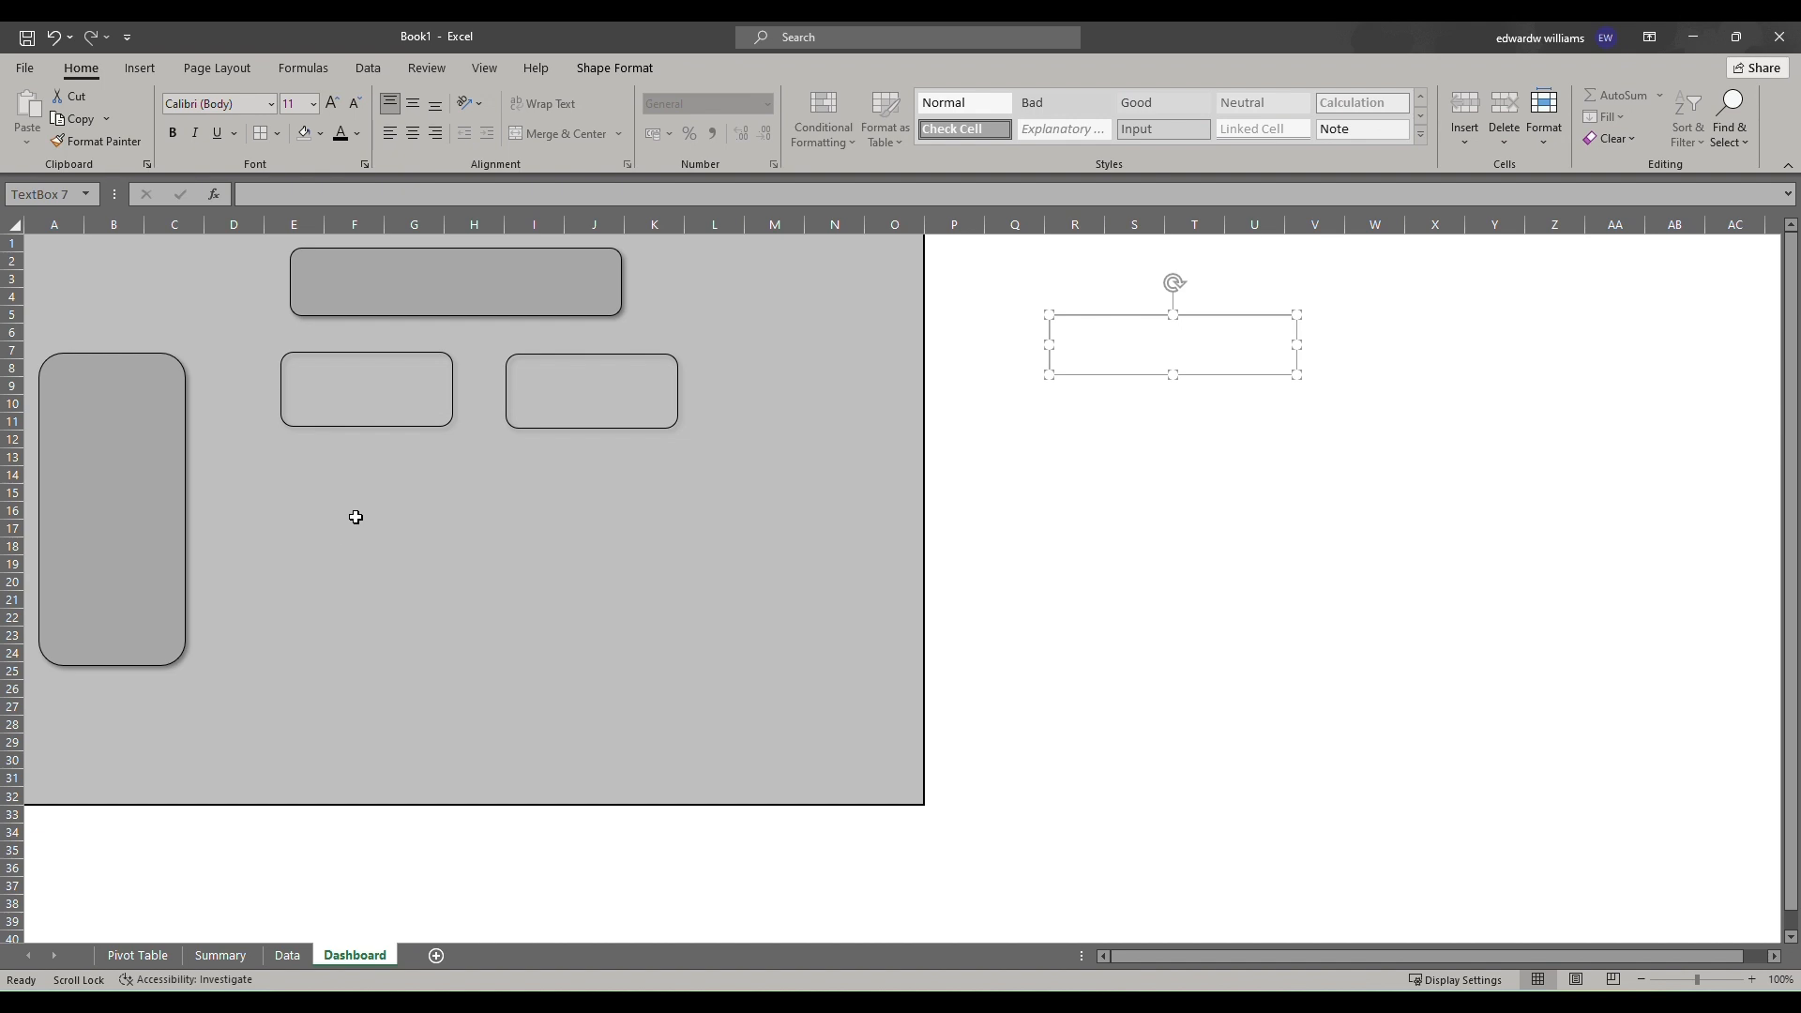
{"action": "left_click", "coordinate": [805, 47]}
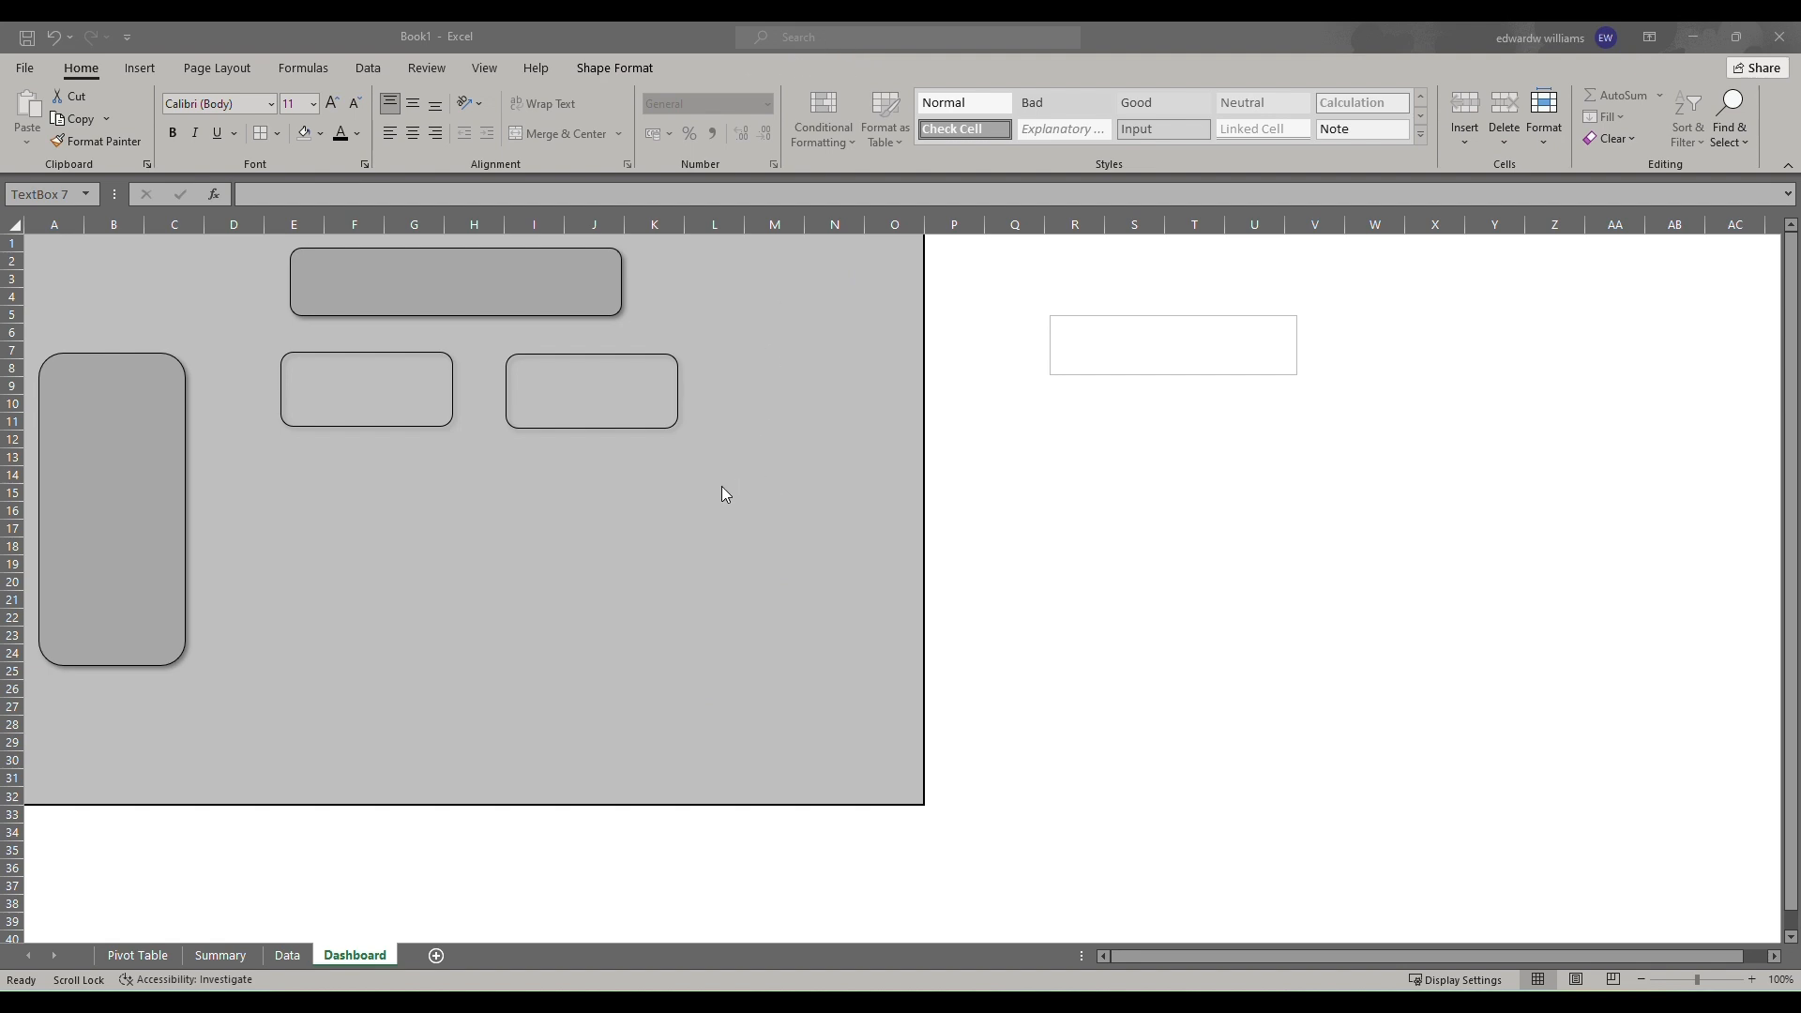
{"action": "left_click", "coordinate": [139, 67]}
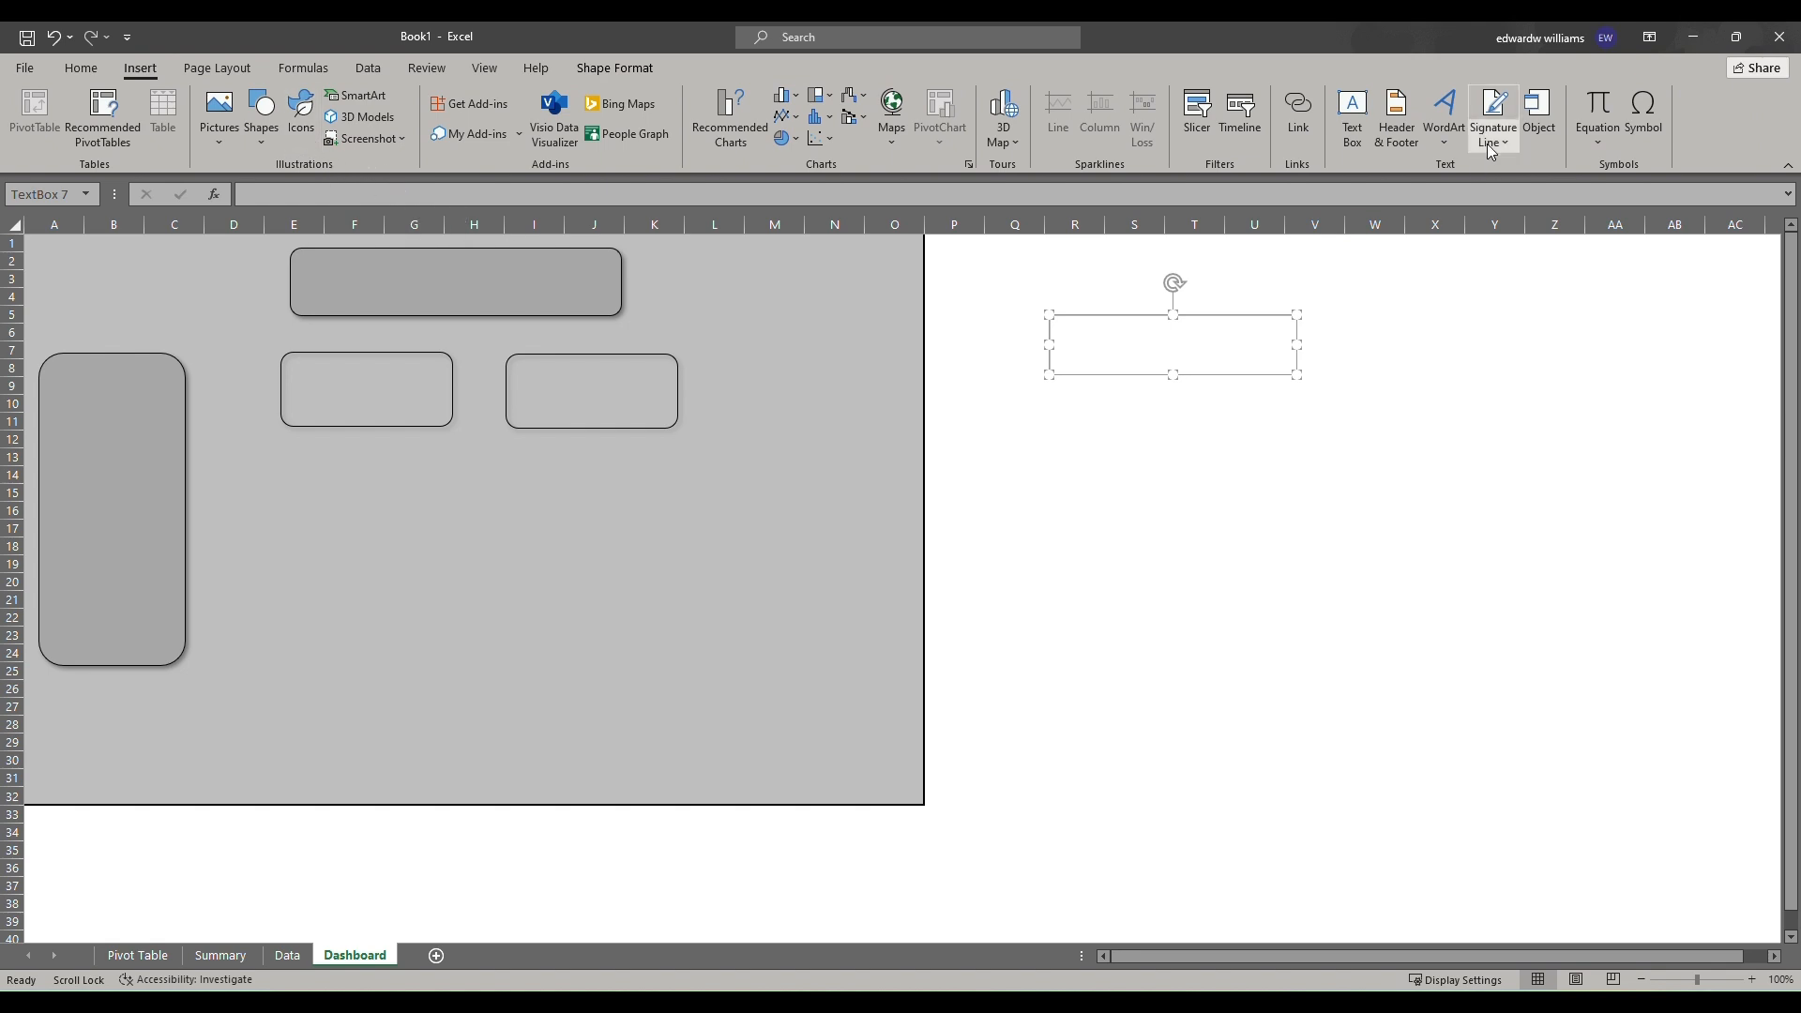
{"action": "left_click", "coordinate": [1351, 117]}
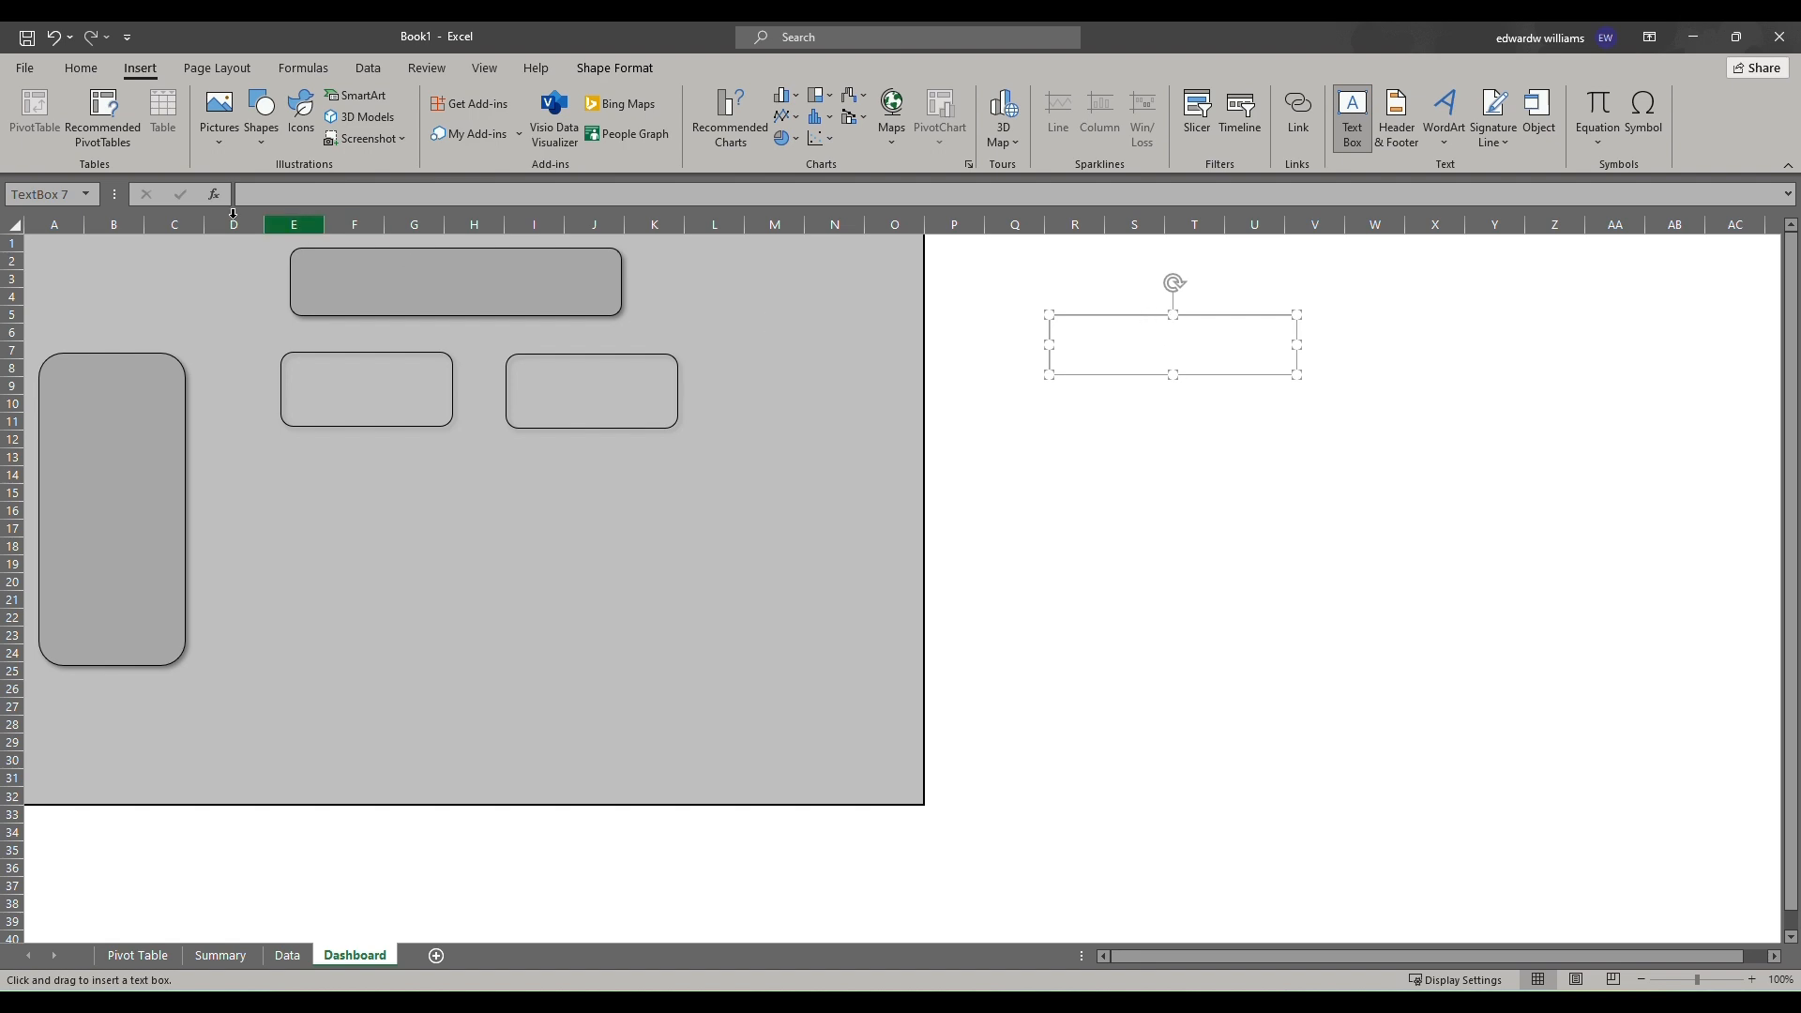
{"action": "left_click_drag", "start_coordinate": [315, 260], "coordinate": [602, 303]}
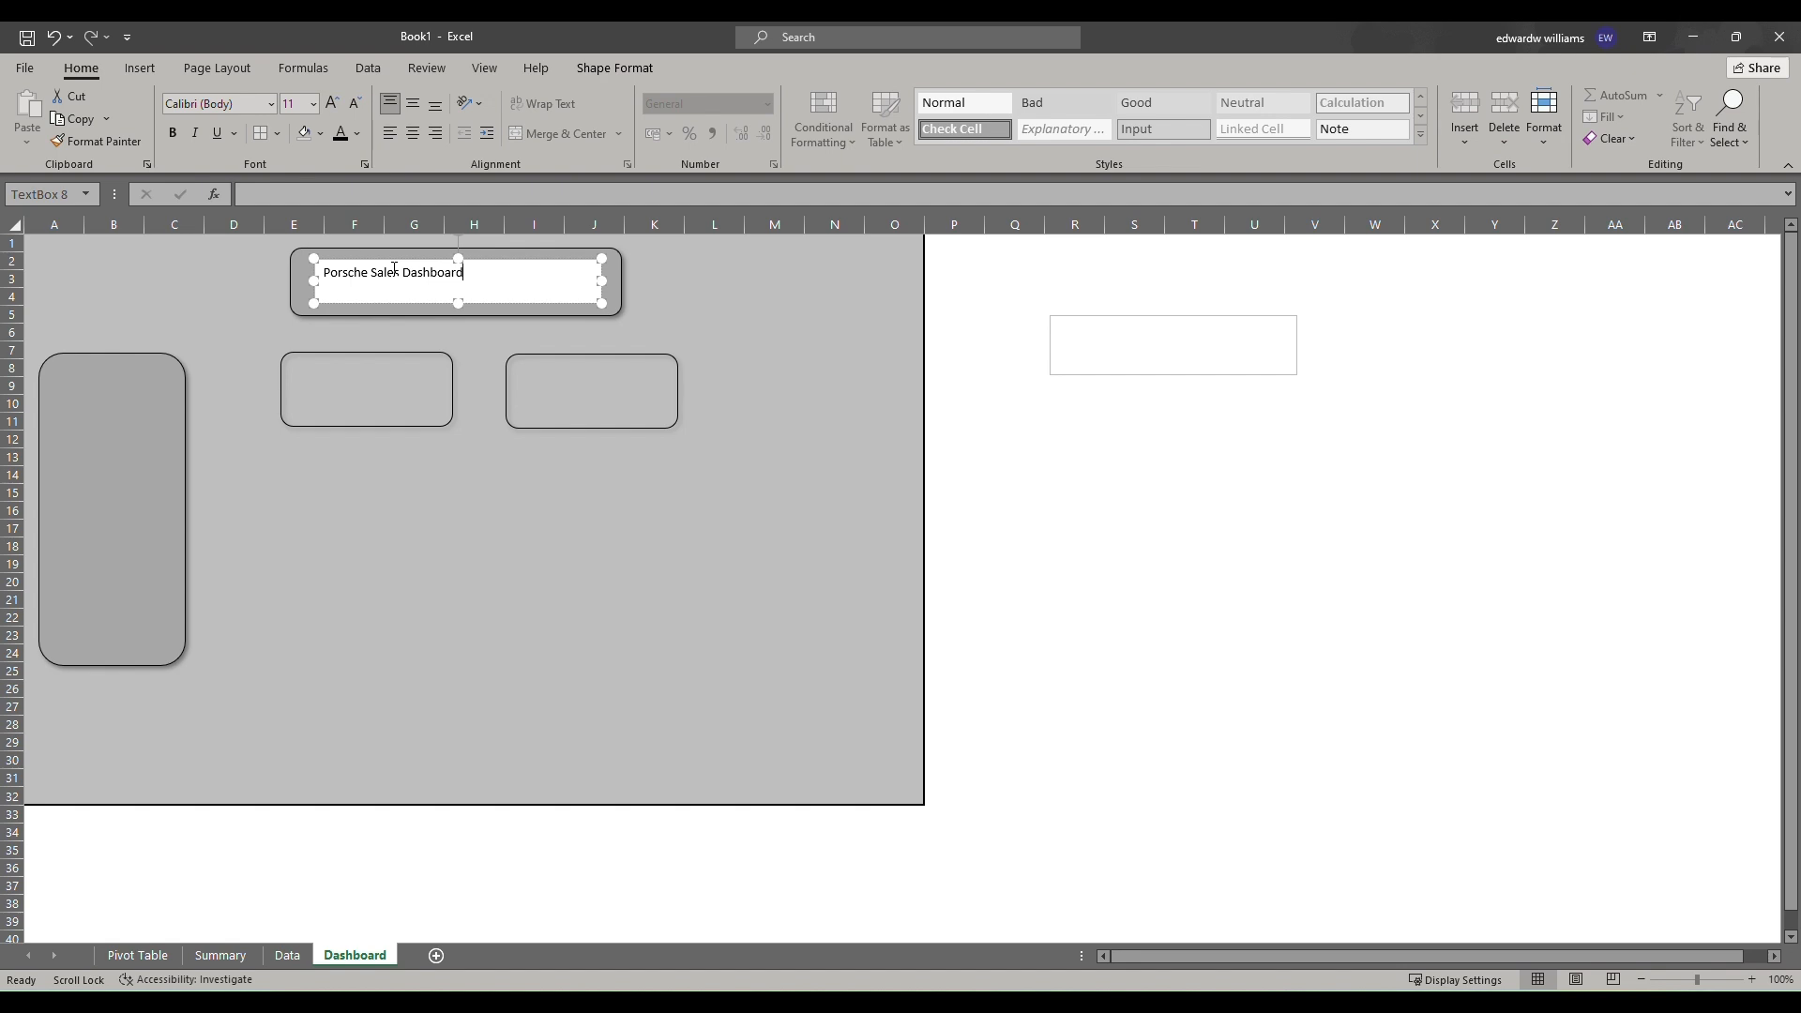
Format the title text as bold Arial at size 16.
{"action": "left_click_drag", "start_coordinate": [356, 252], "coordinate": [285, 245]}
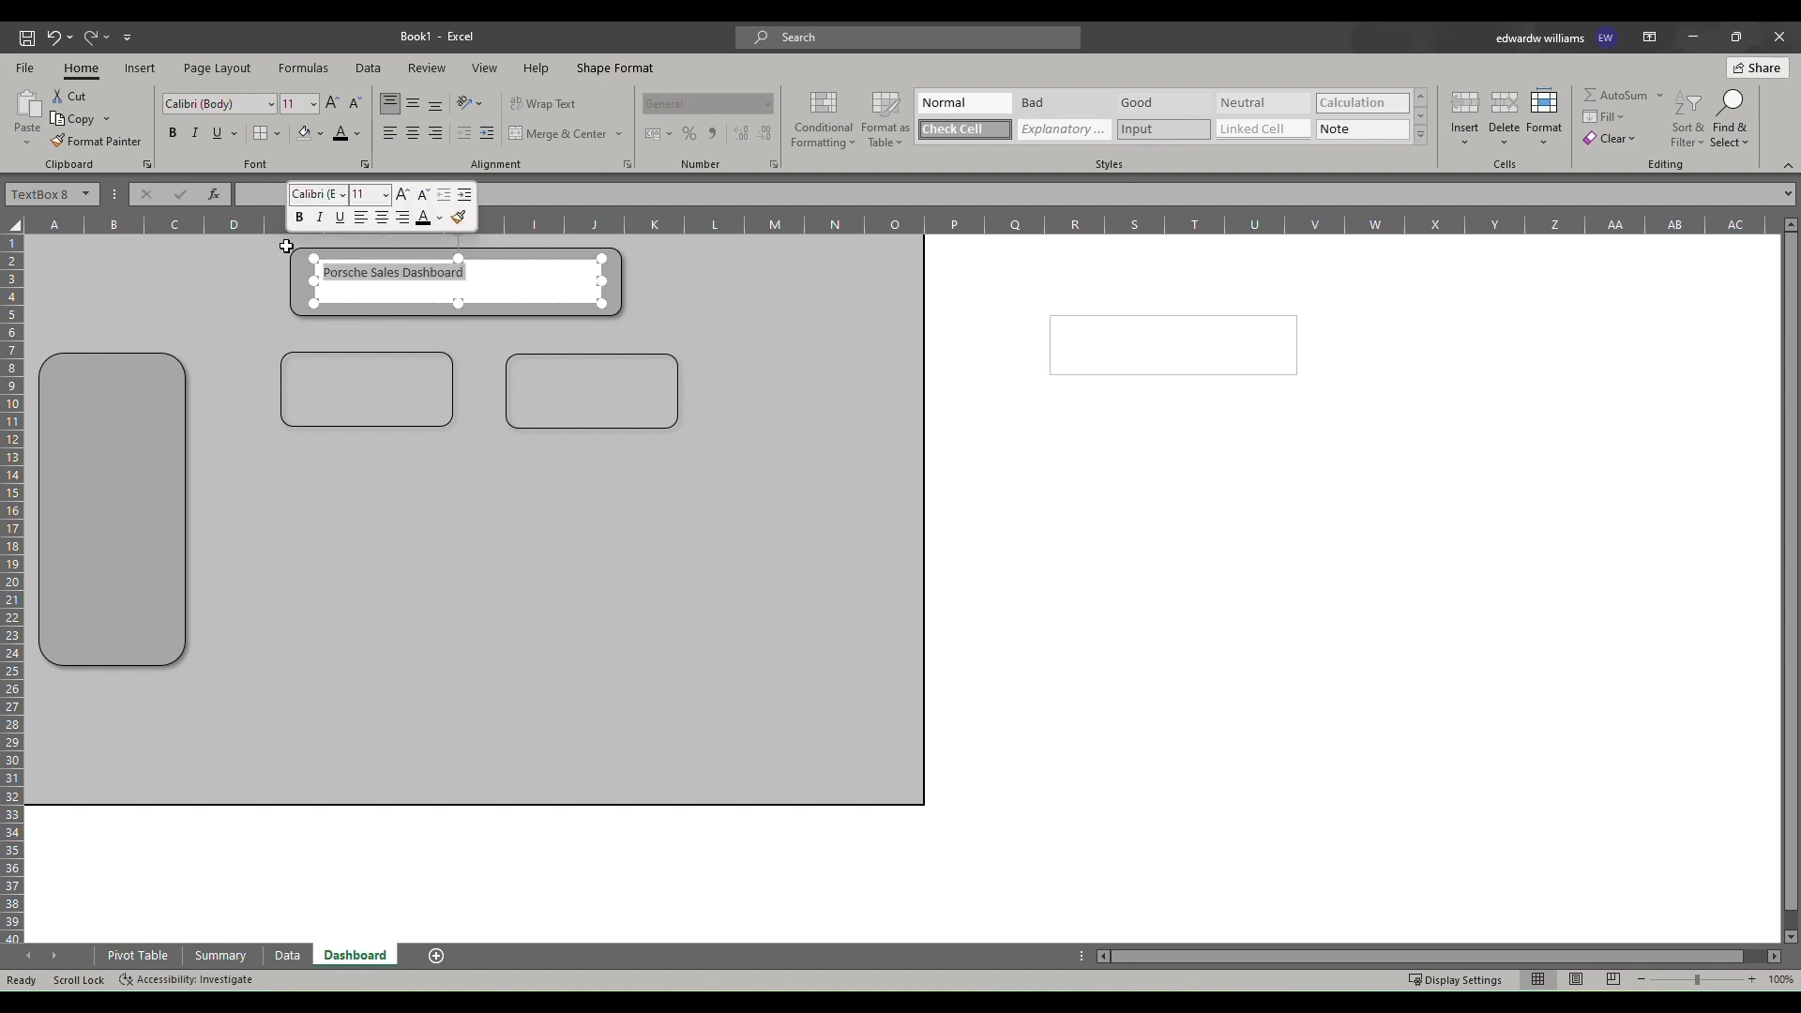
{"action": "left_click", "coordinate": [172, 134]}
{"action": "left_click", "coordinate": [195, 102]}
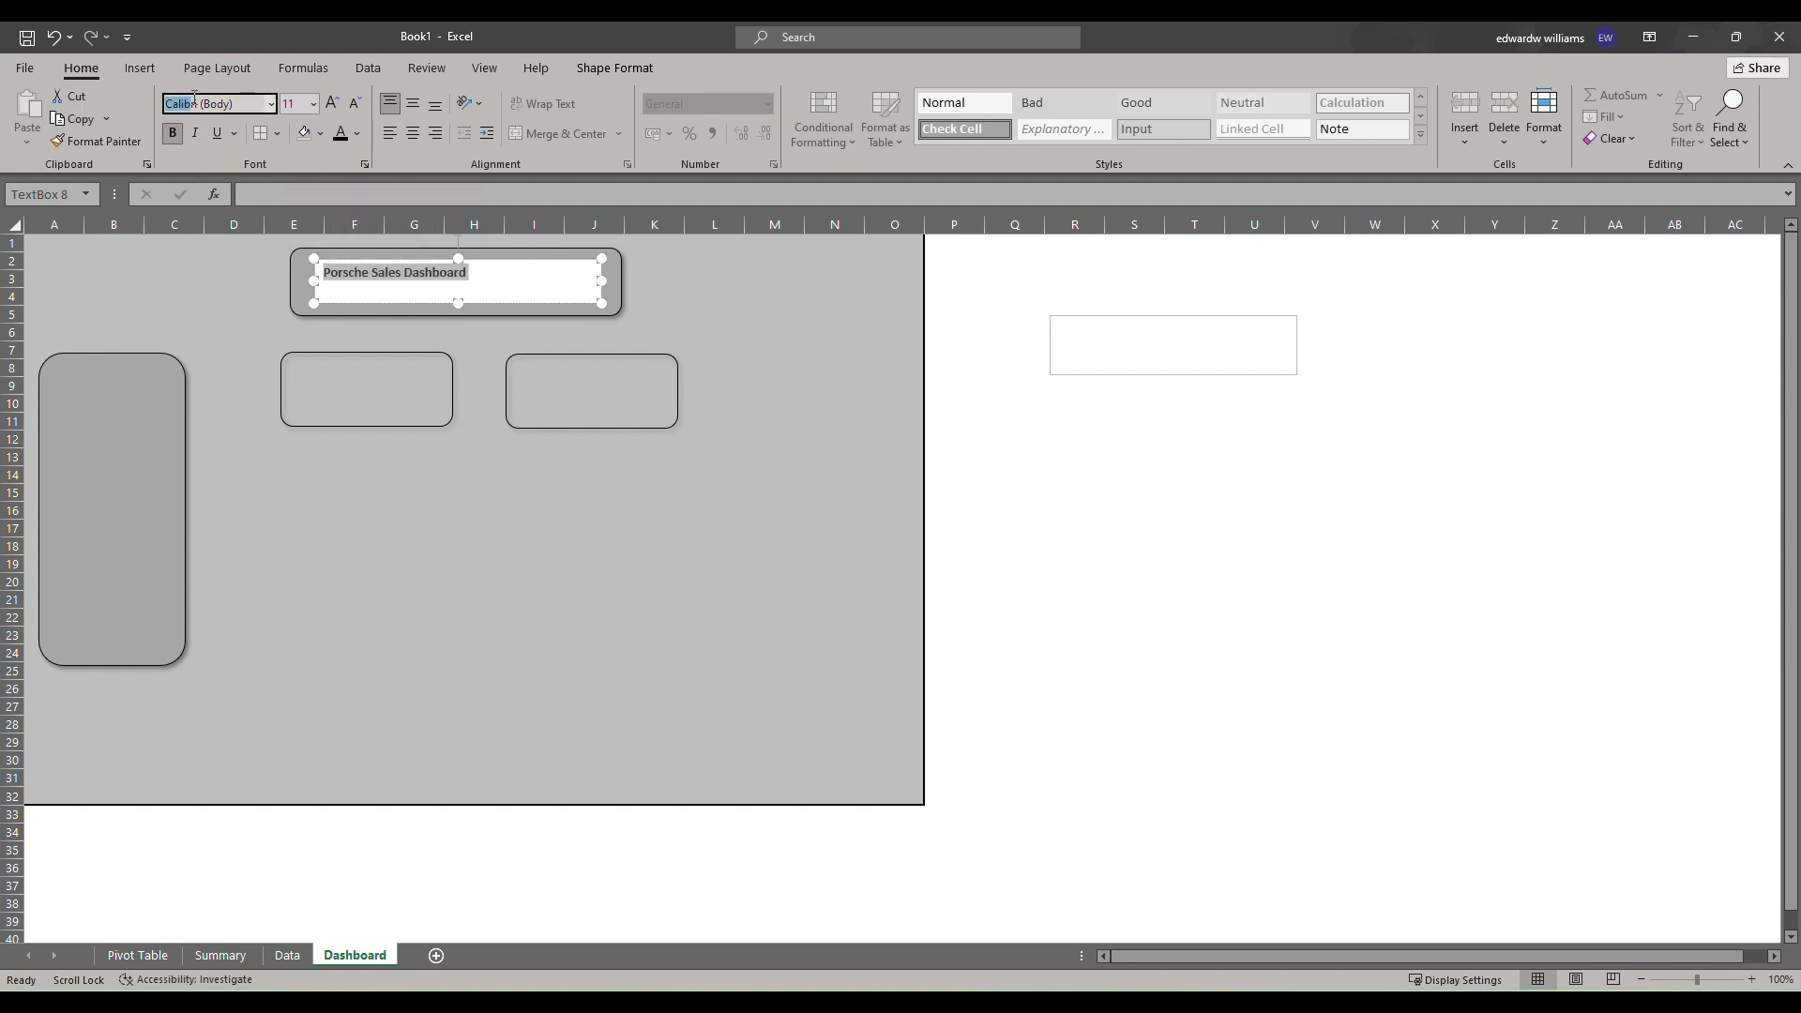
{"action": "left_click", "coordinate": [273, 104]}
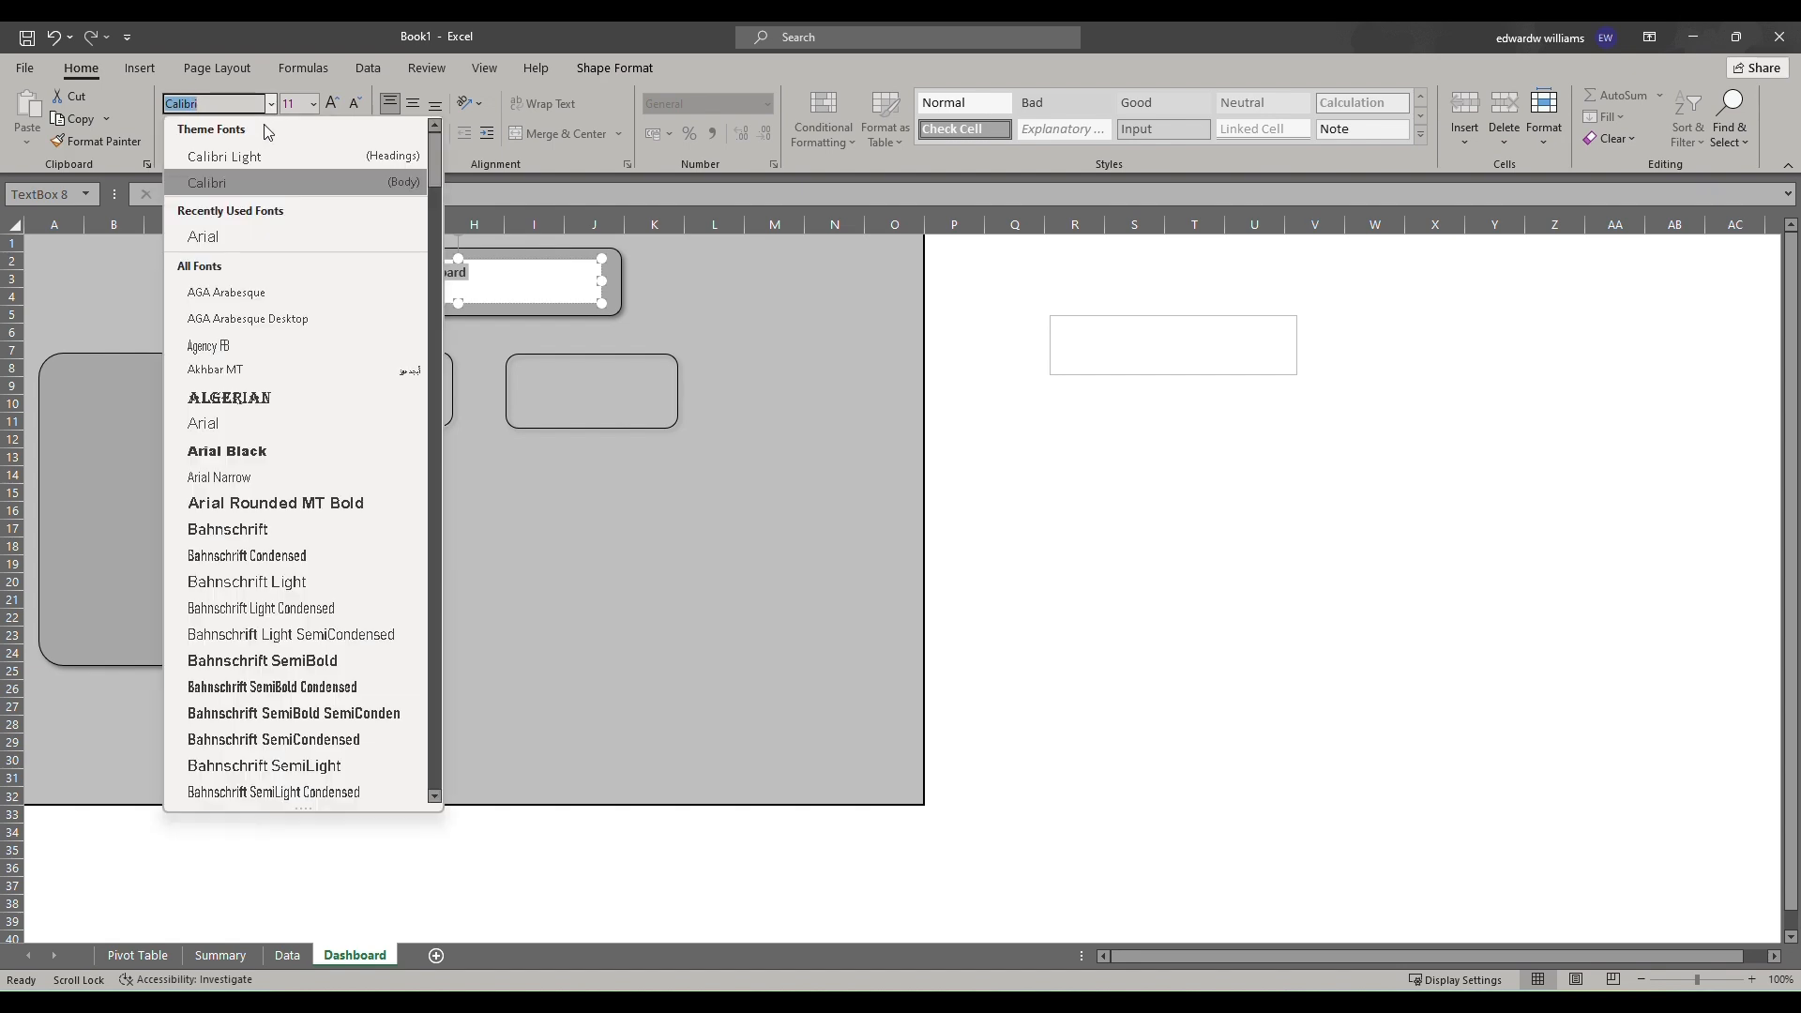
{"action": "left_click", "coordinate": [225, 239]}
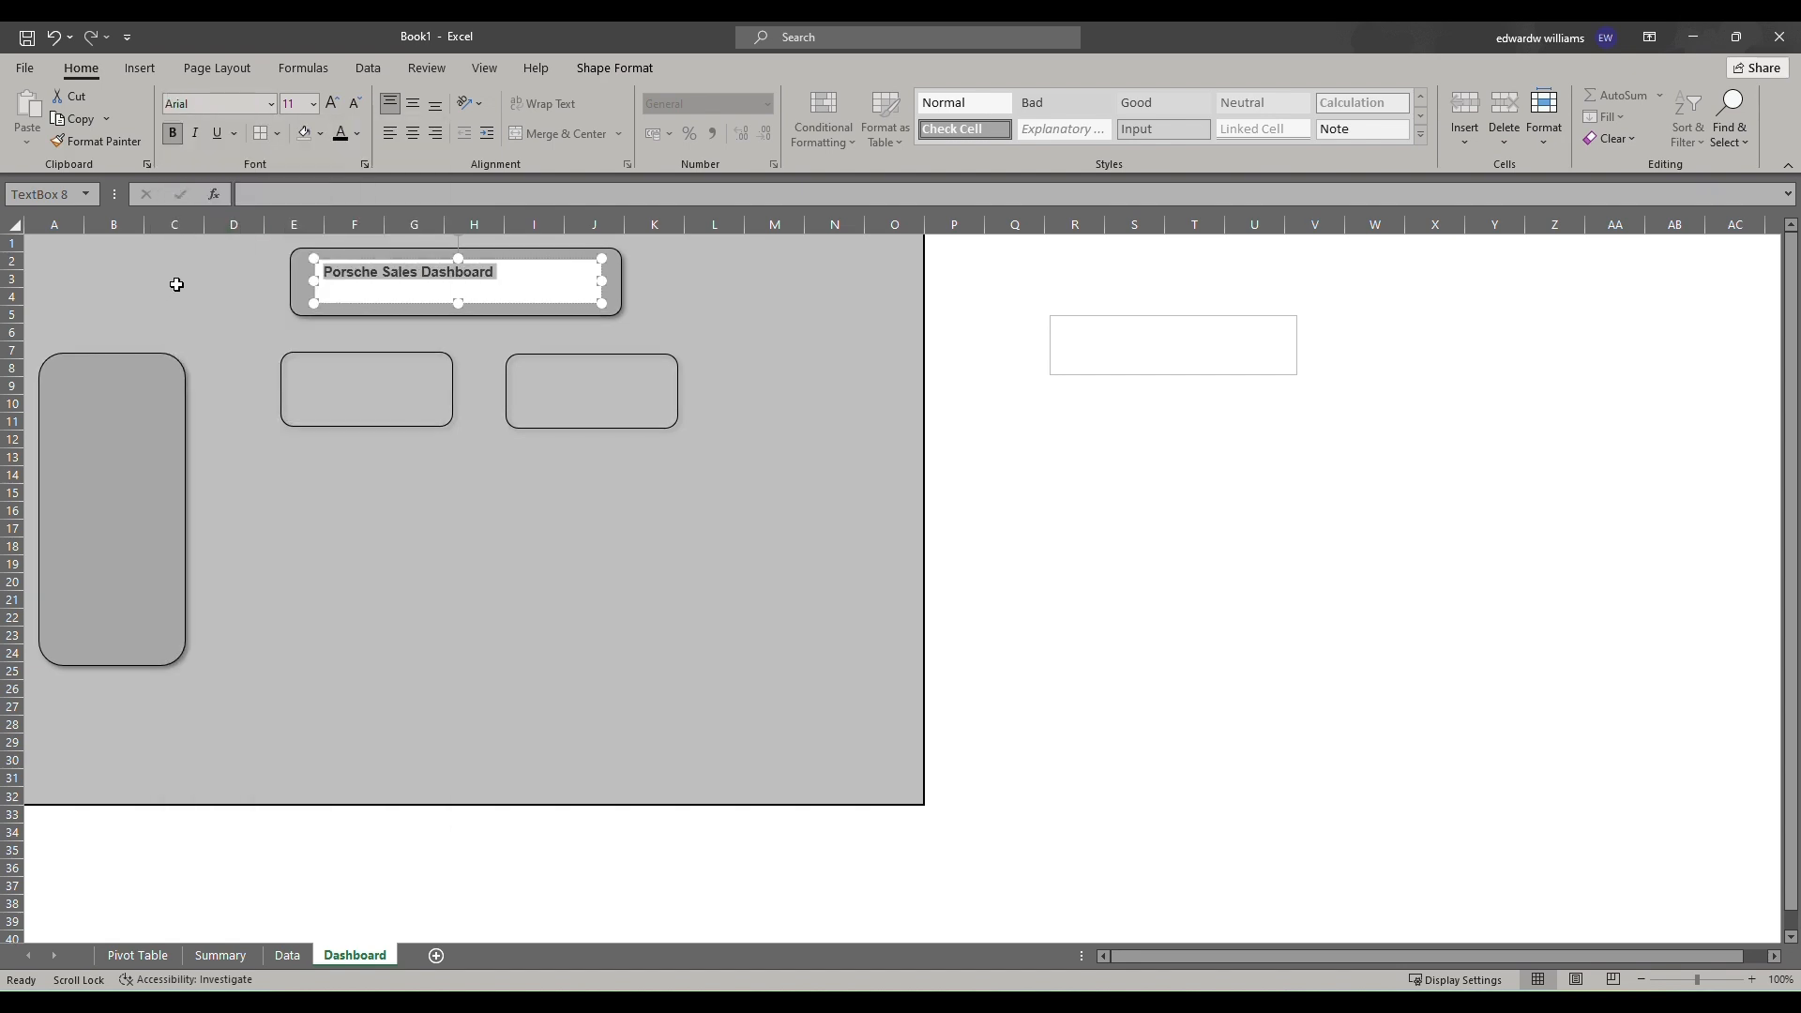
{"action": "left_click", "coordinate": [333, 103]}
{"action": "left_click", "coordinate": [333, 104]}
{"action": "left_click", "coordinate": [333, 103]}
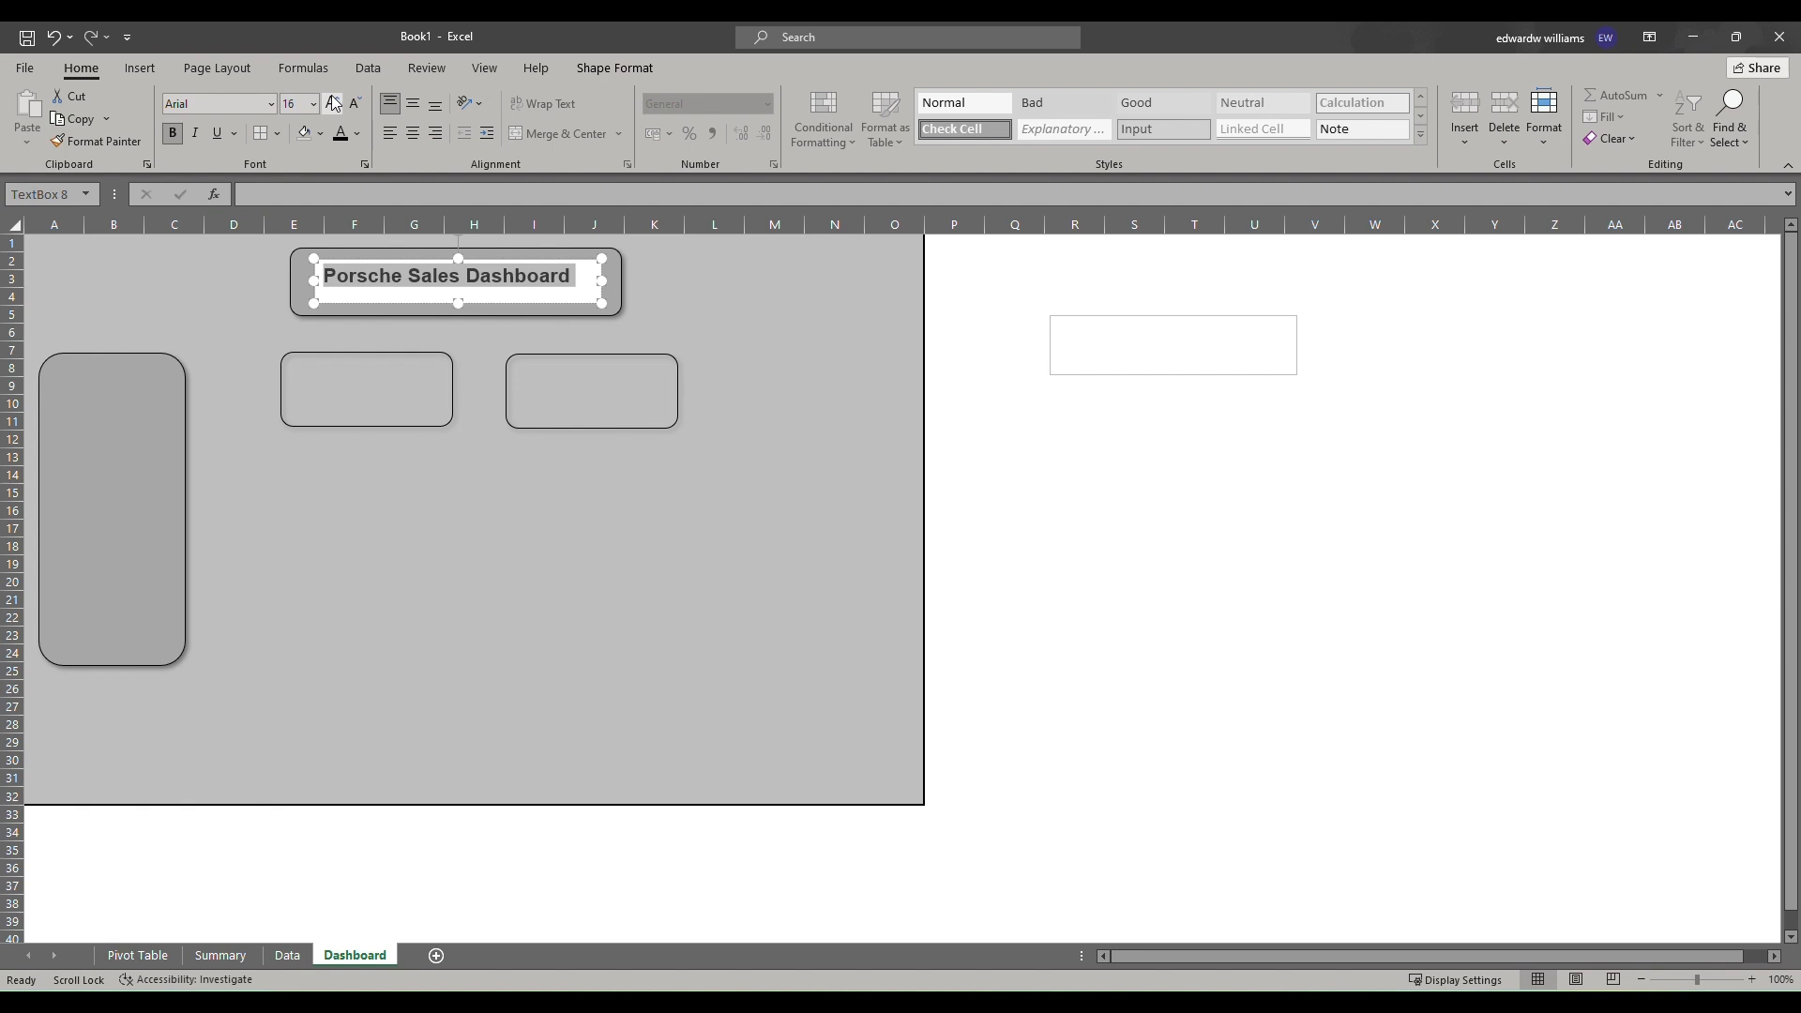
{"action": "left_click", "coordinate": [333, 103]}
{"action": "left_click", "coordinate": [355, 103]}
Remove the fill from the title text box.
{"action": "left_click", "coordinate": [693, 330]}
{"action": "left_click", "coordinate": [586, 271]}
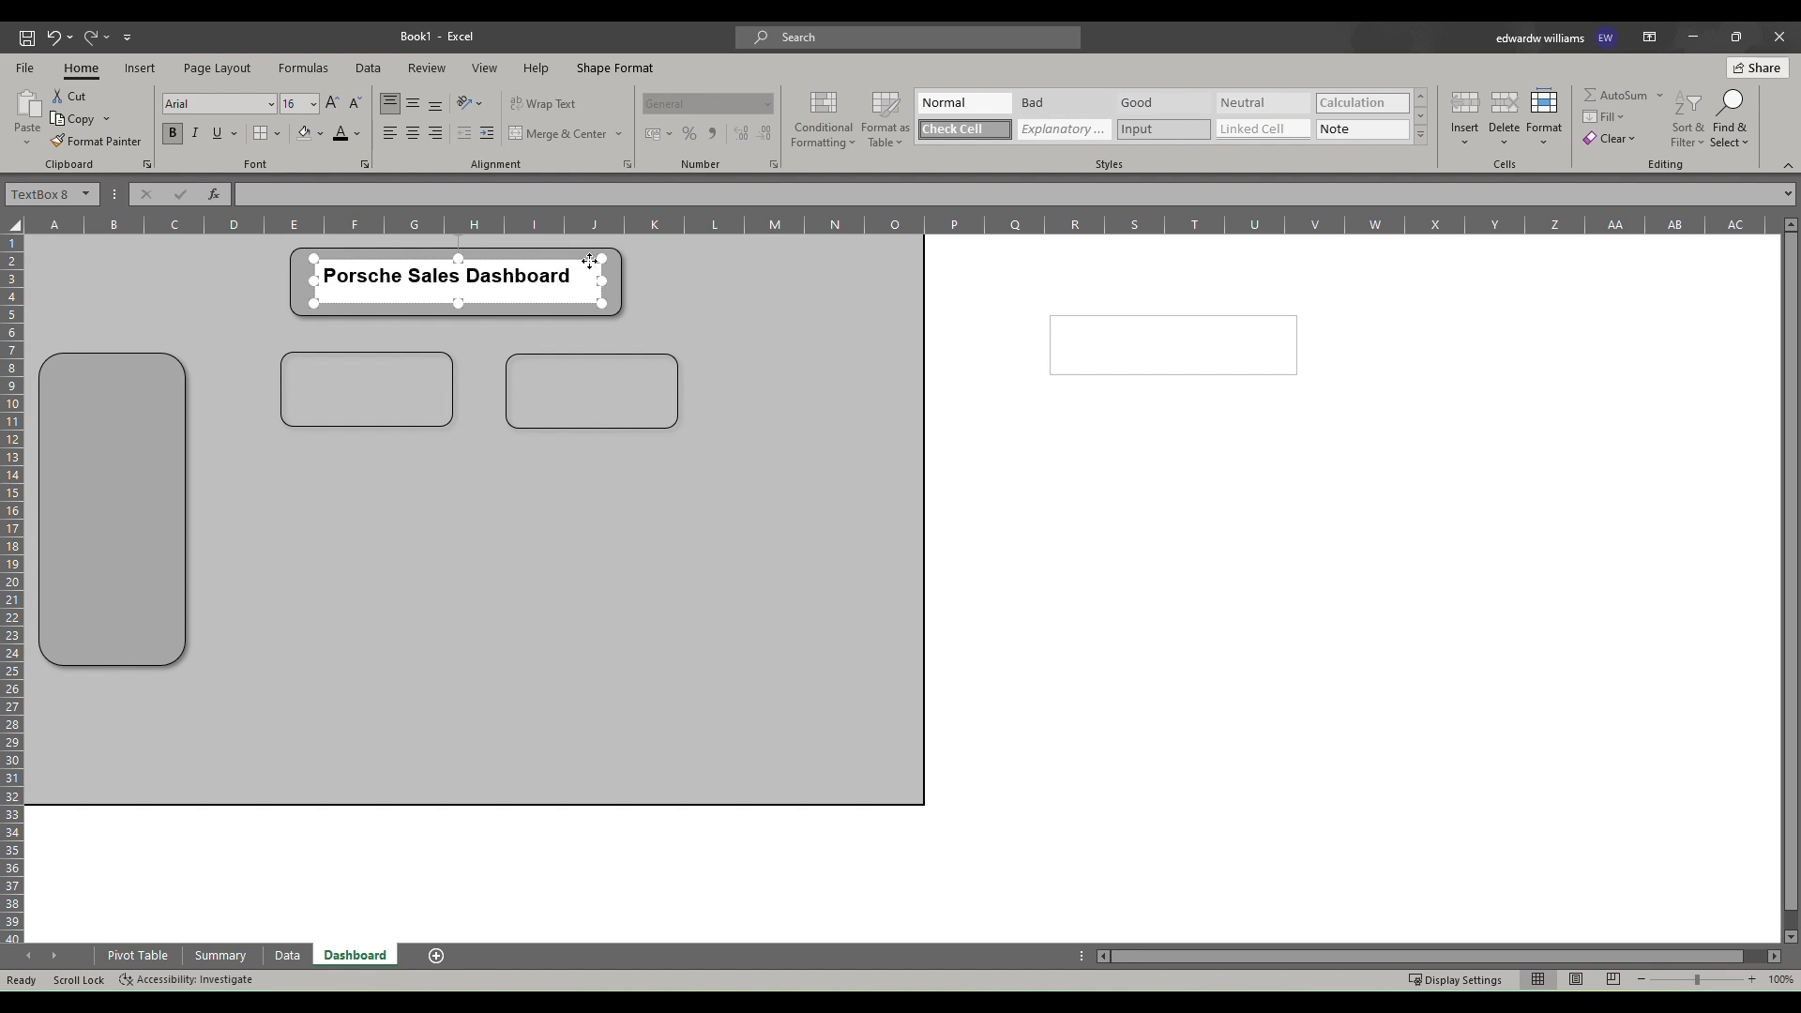
{"action": "right_click", "coordinate": [589, 260]}
{"action": "left_click", "coordinate": [653, 212]}
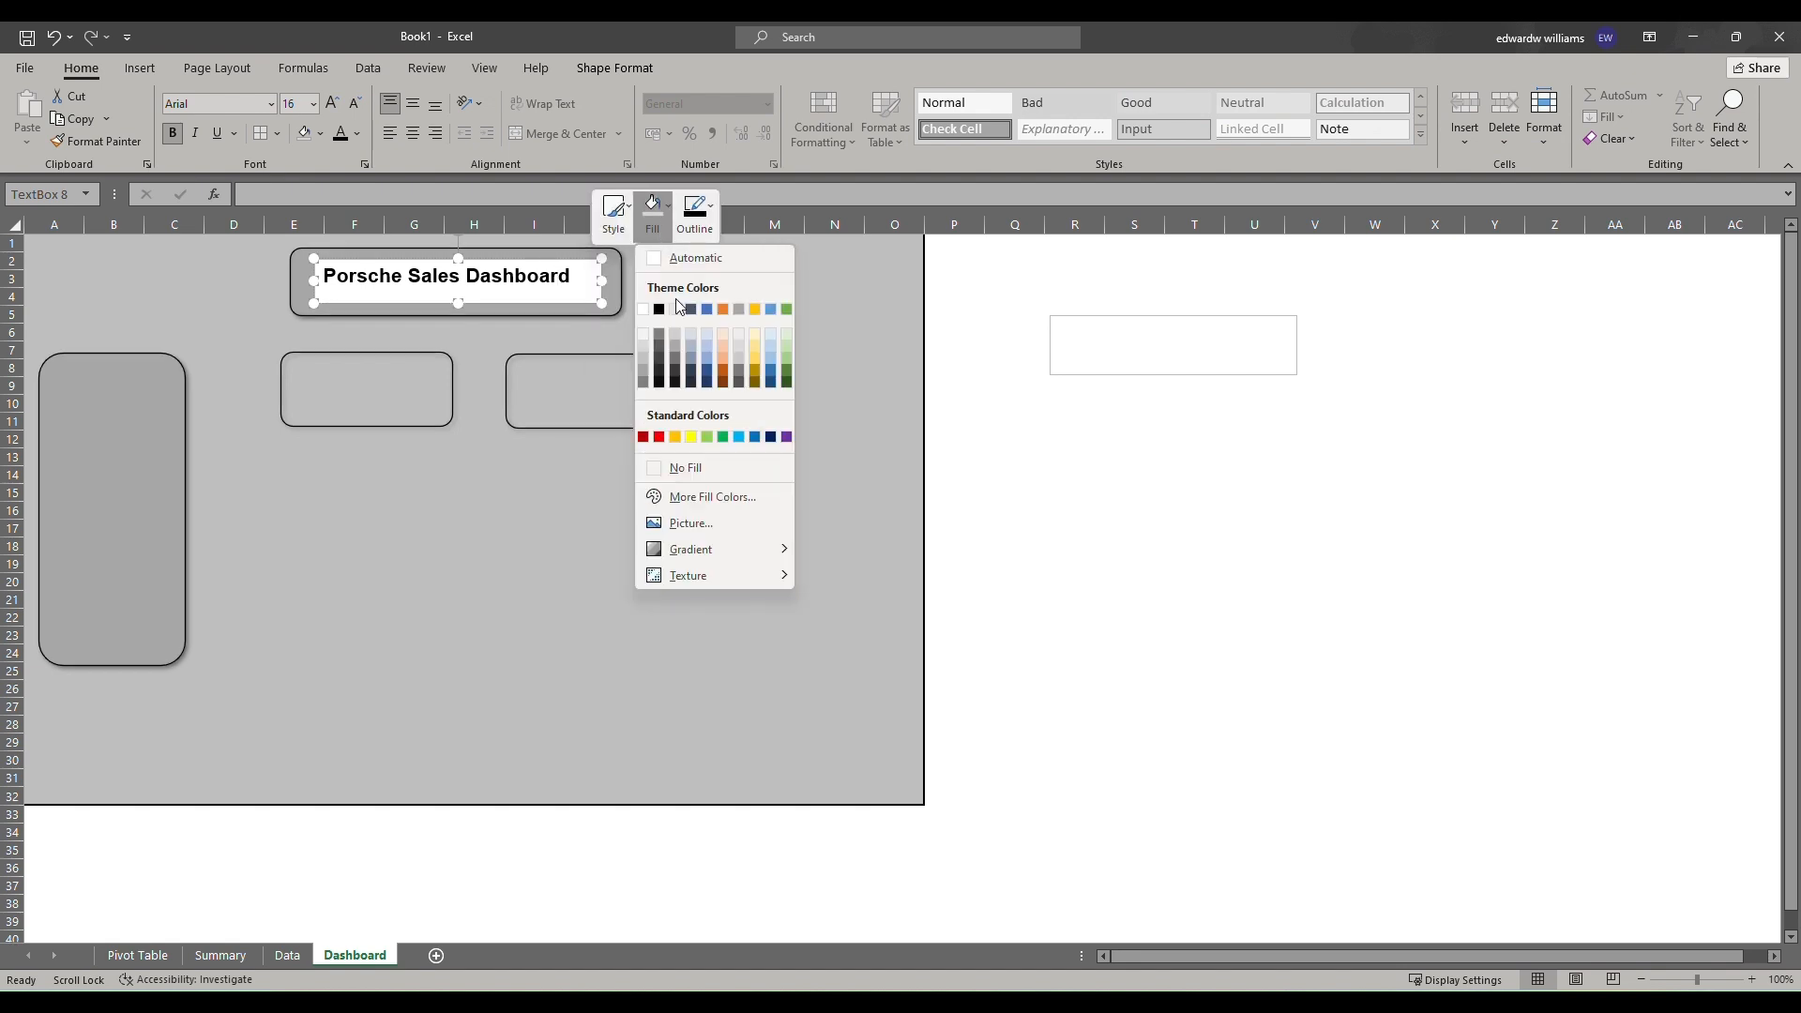
{"action": "left_click", "coordinate": [696, 464]}
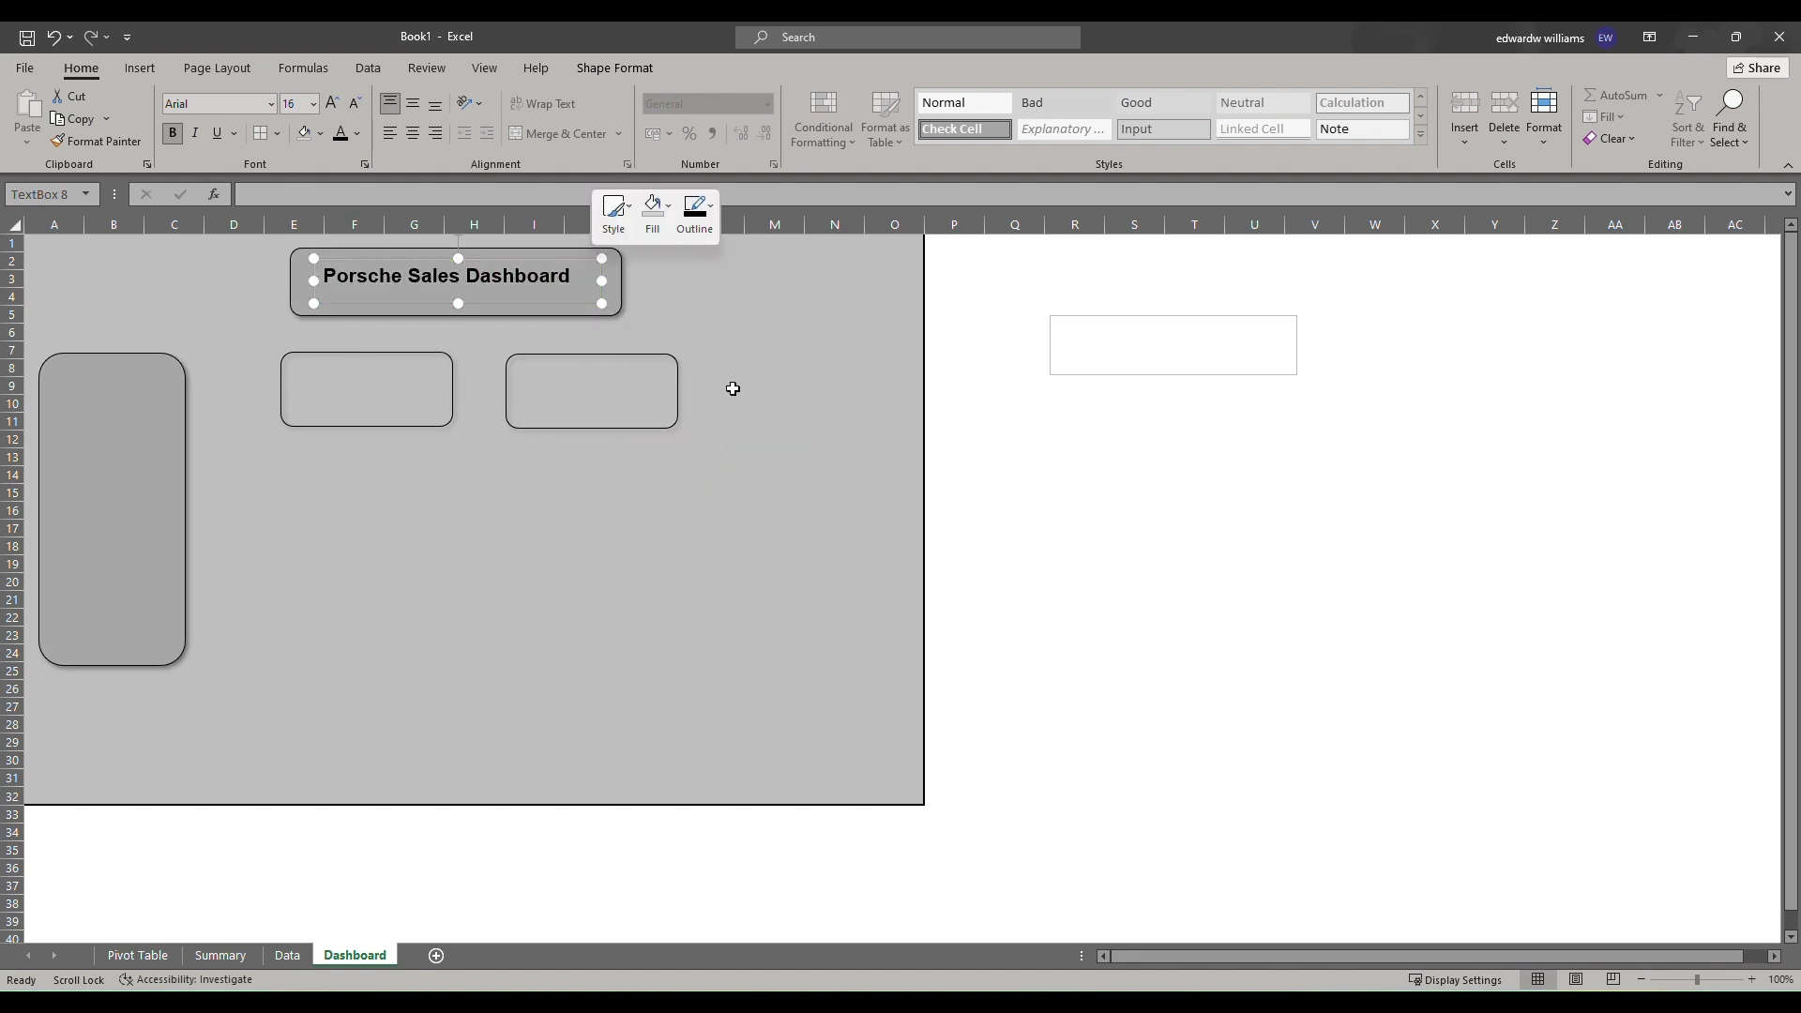
{"action": "left_click", "coordinate": [737, 382]}
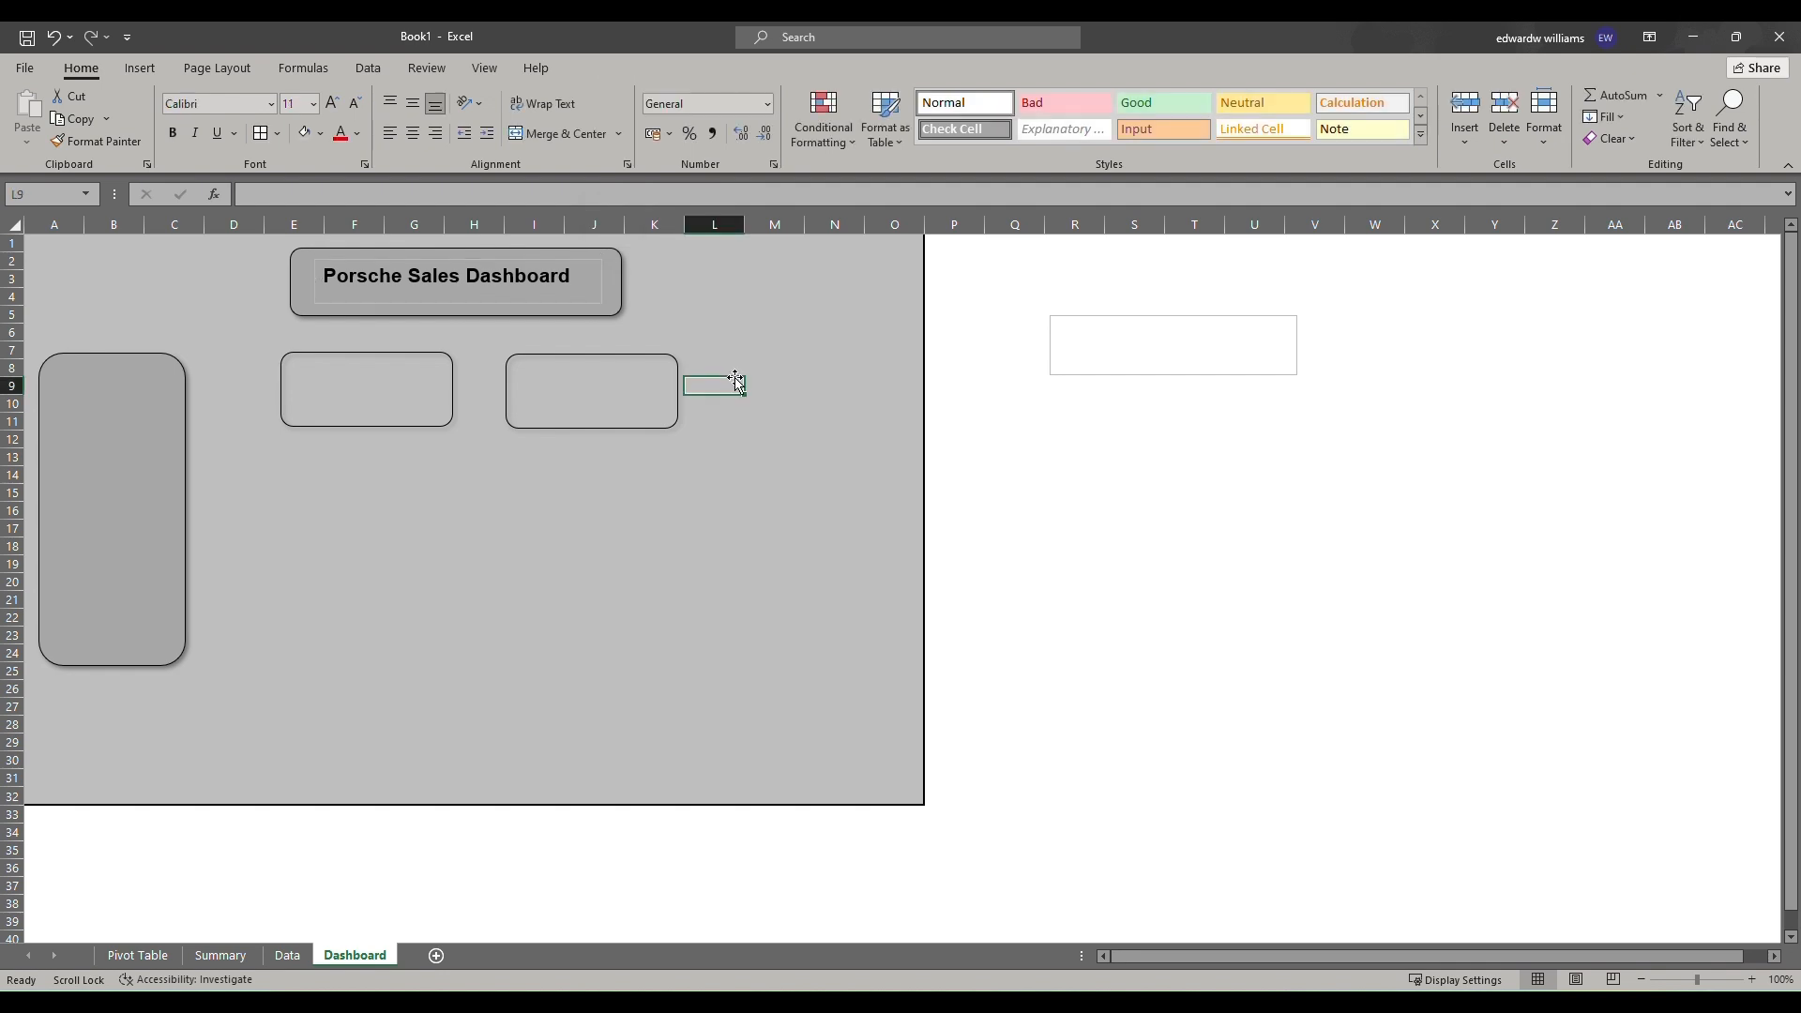
Remove the outline from the title text box.
{"action": "left_click", "coordinate": [486, 300]}
{"action": "right_click", "coordinate": [569, 262]}
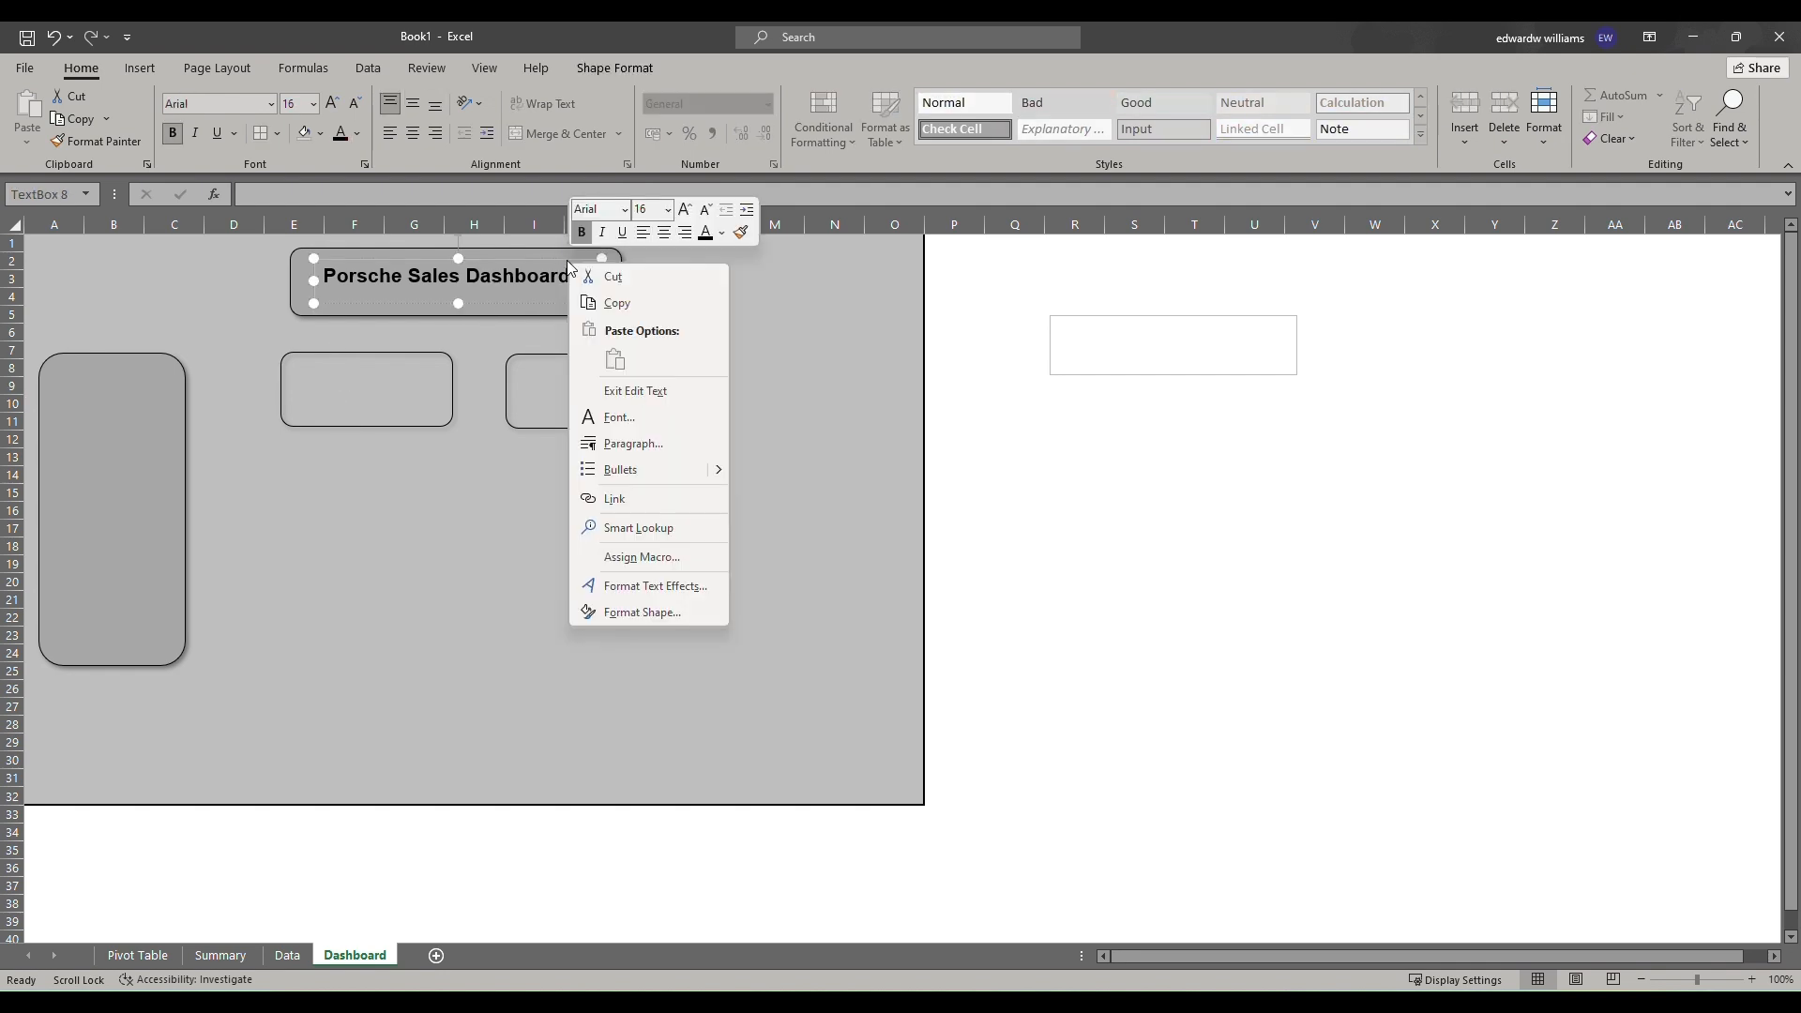
{"action": "right_click", "coordinate": [567, 260]}
{"action": "left_click", "coordinate": [654, 223]}
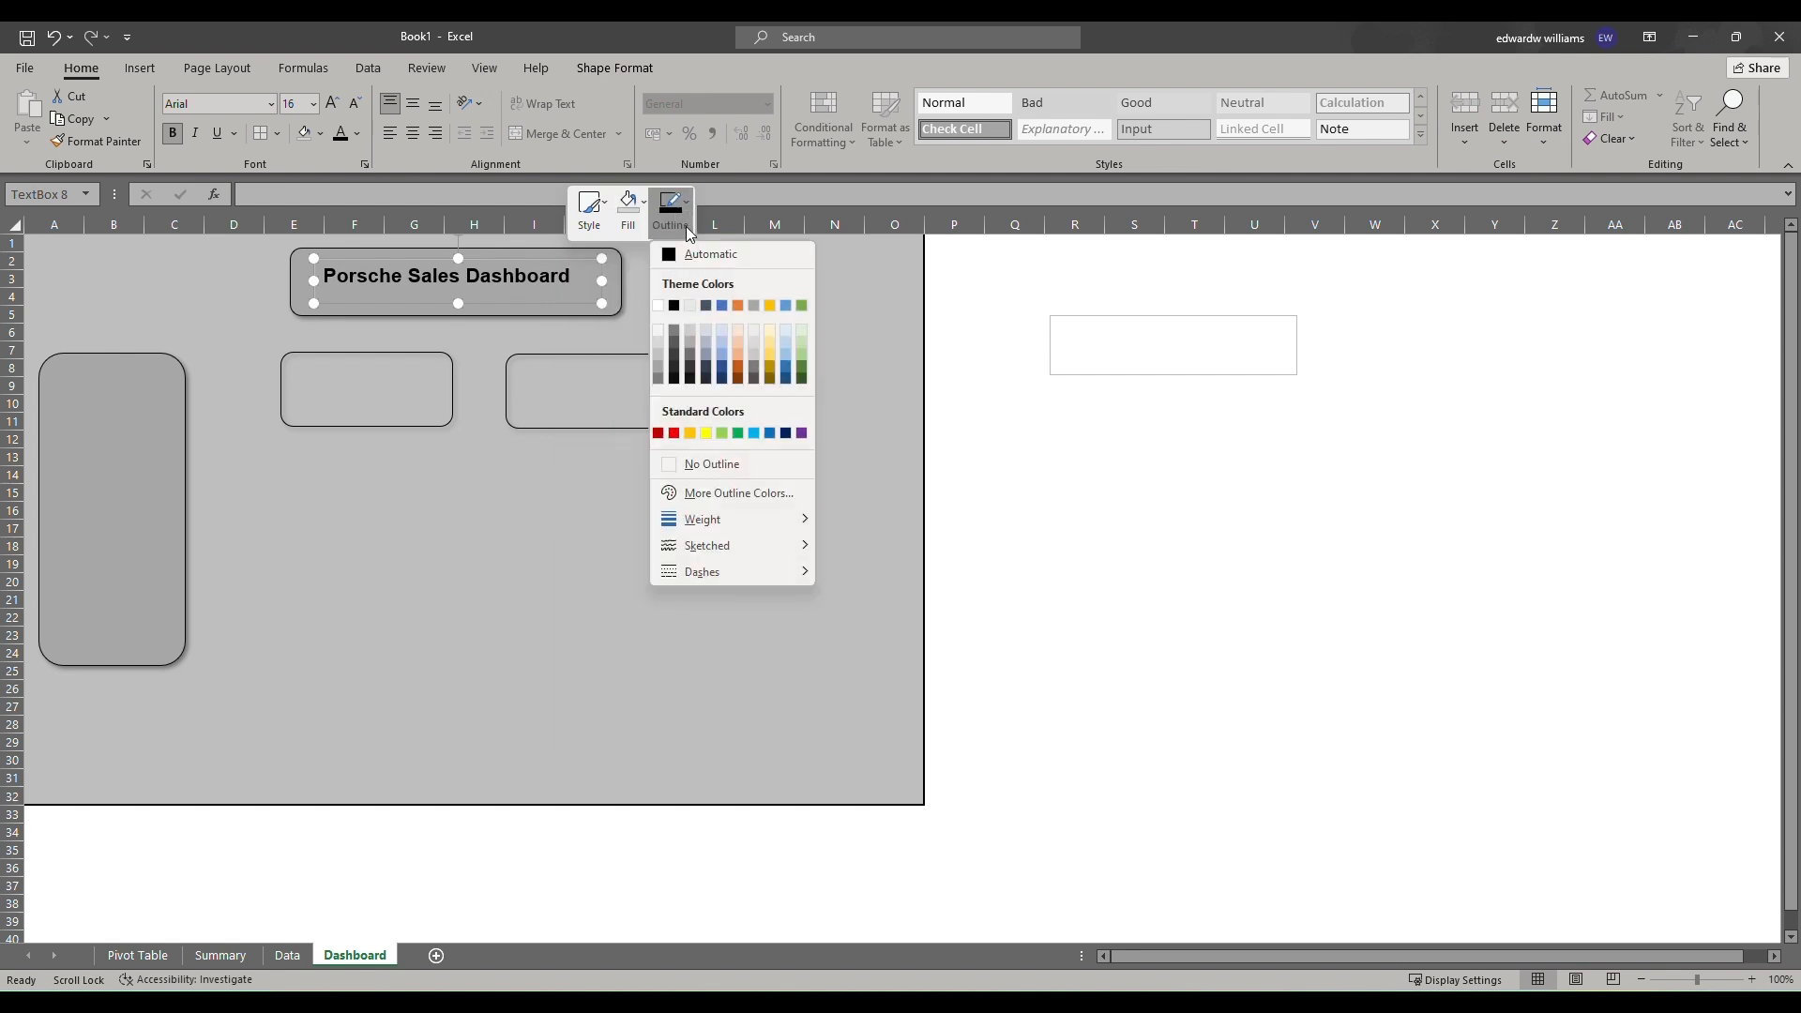
{"action": "left_click", "coordinate": [703, 460]}
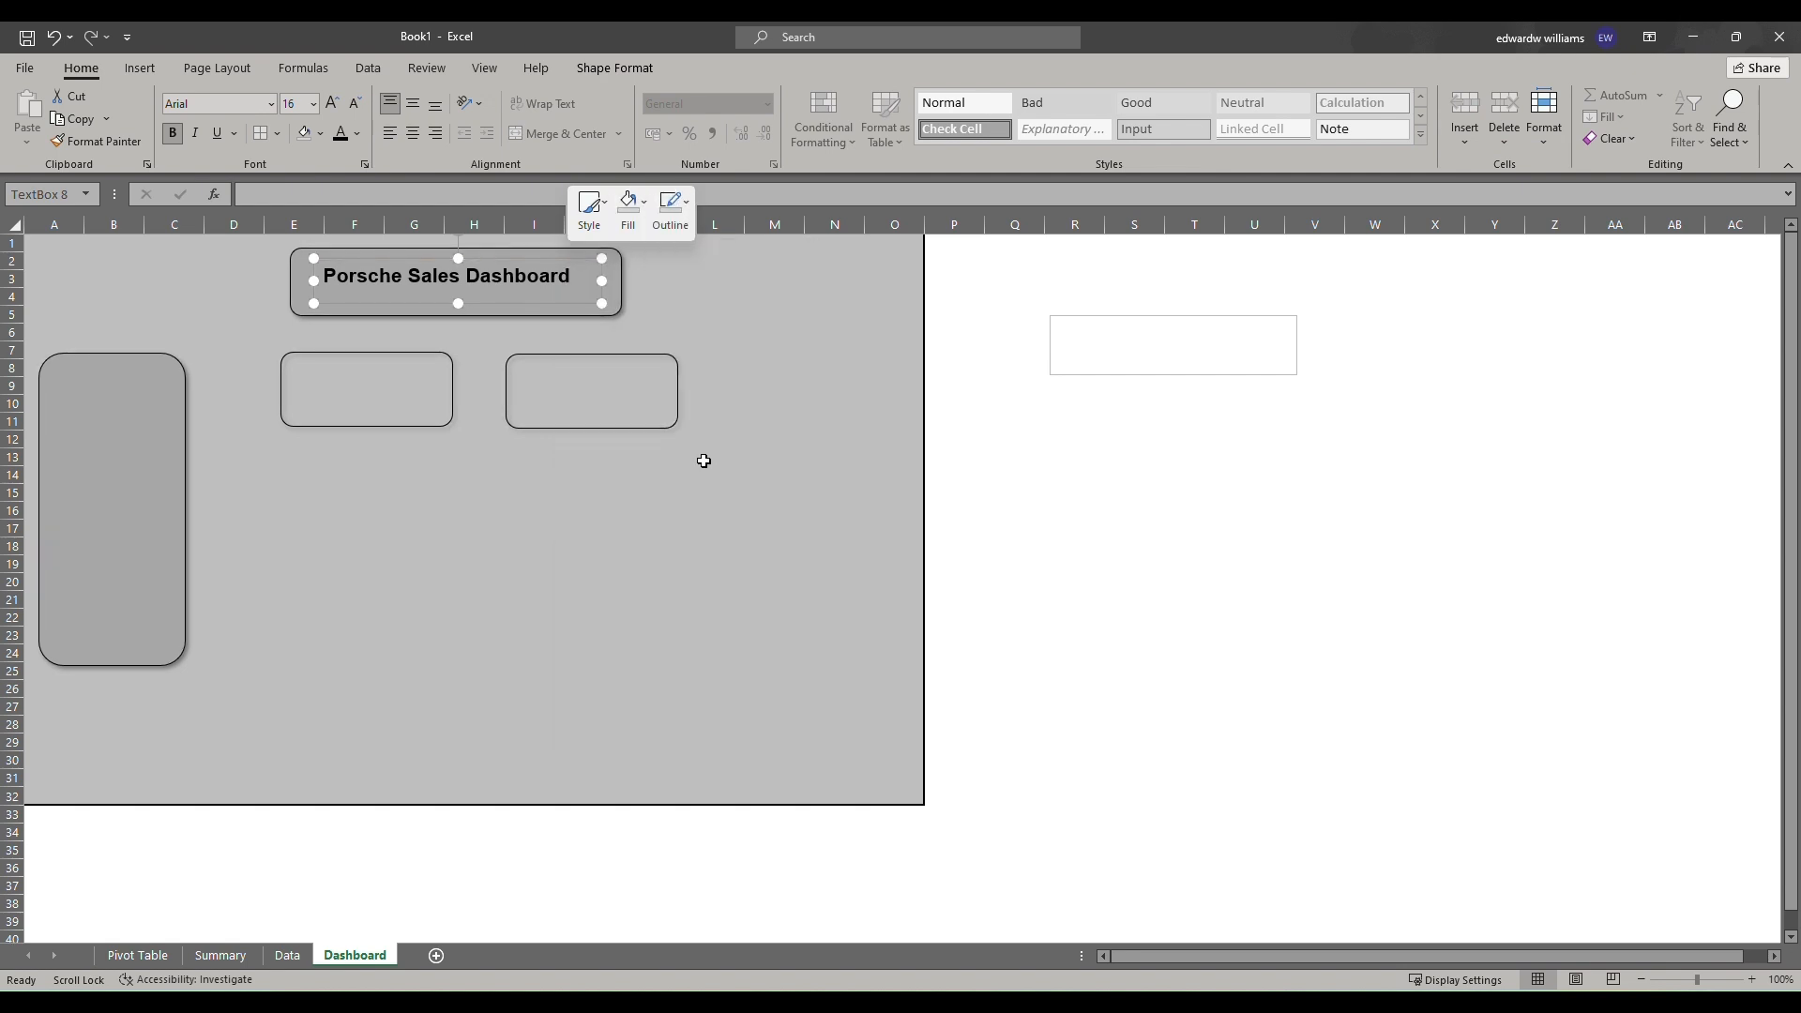
{"action": "left_click", "coordinate": [596, 542]}
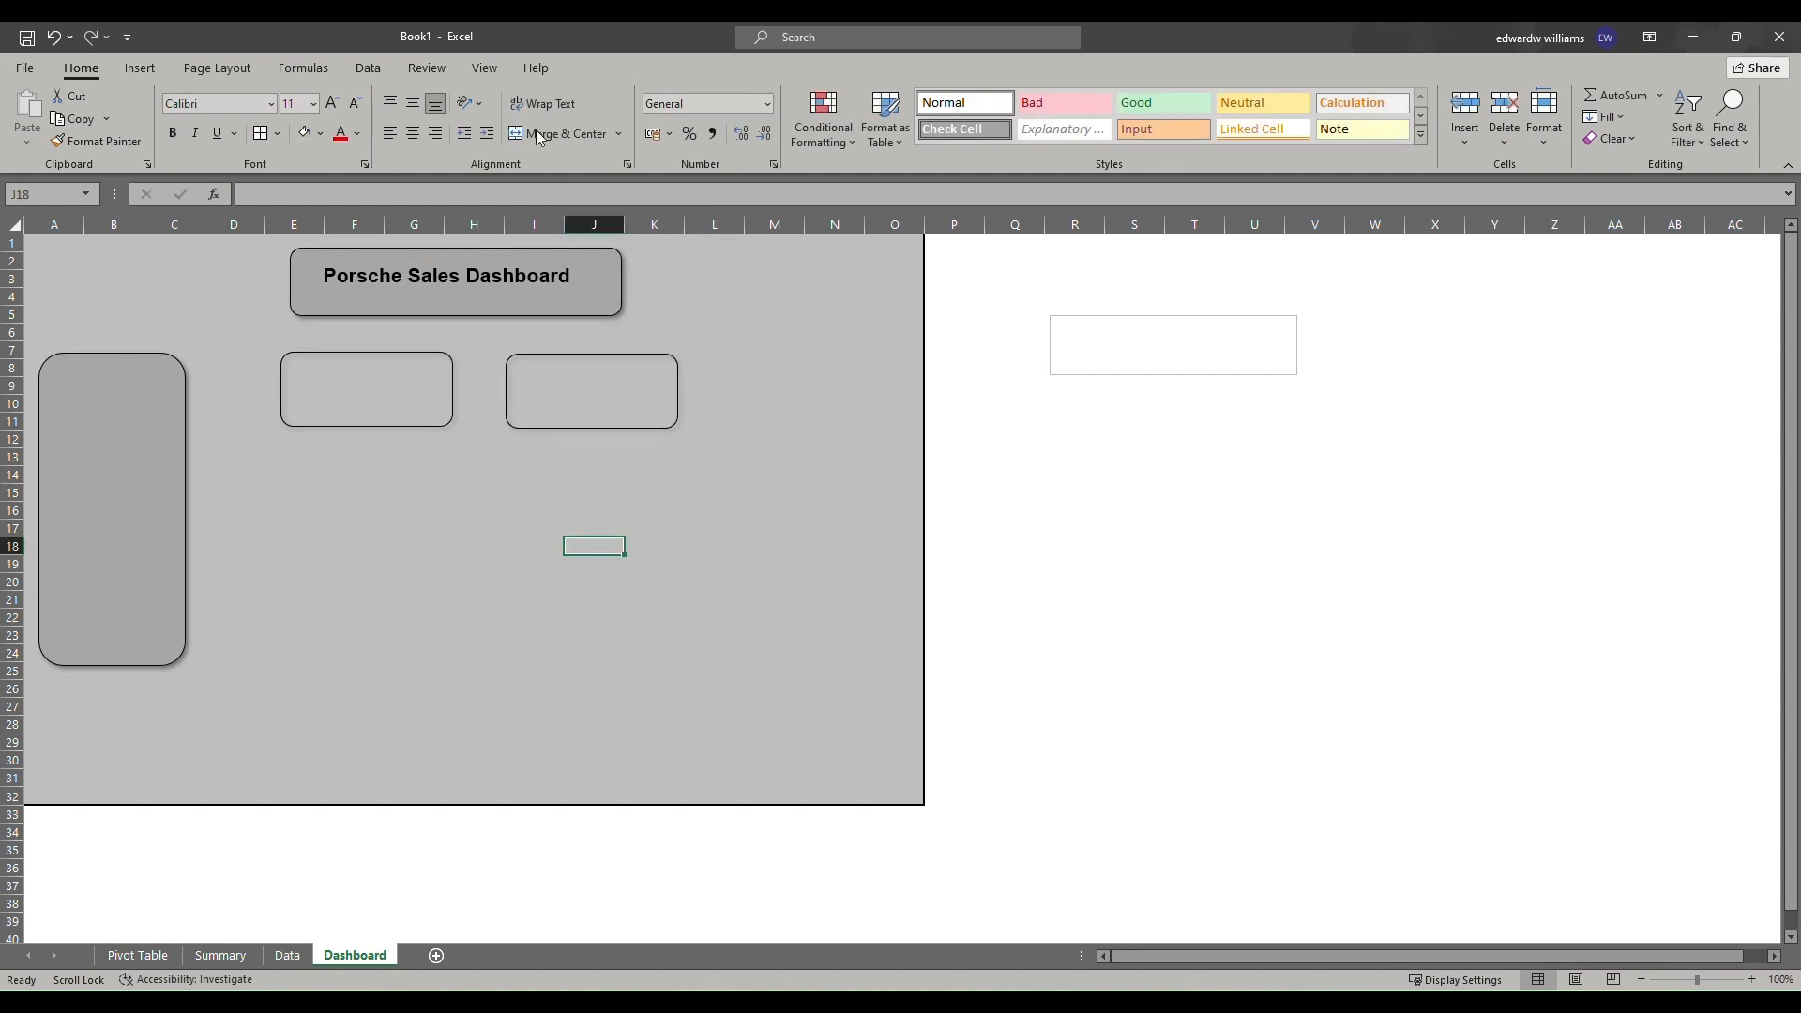
Insert a text box in the first KPI card and link it to cell B5 on the Summary sheet.
{"action": "left_click", "coordinate": [139, 70]}
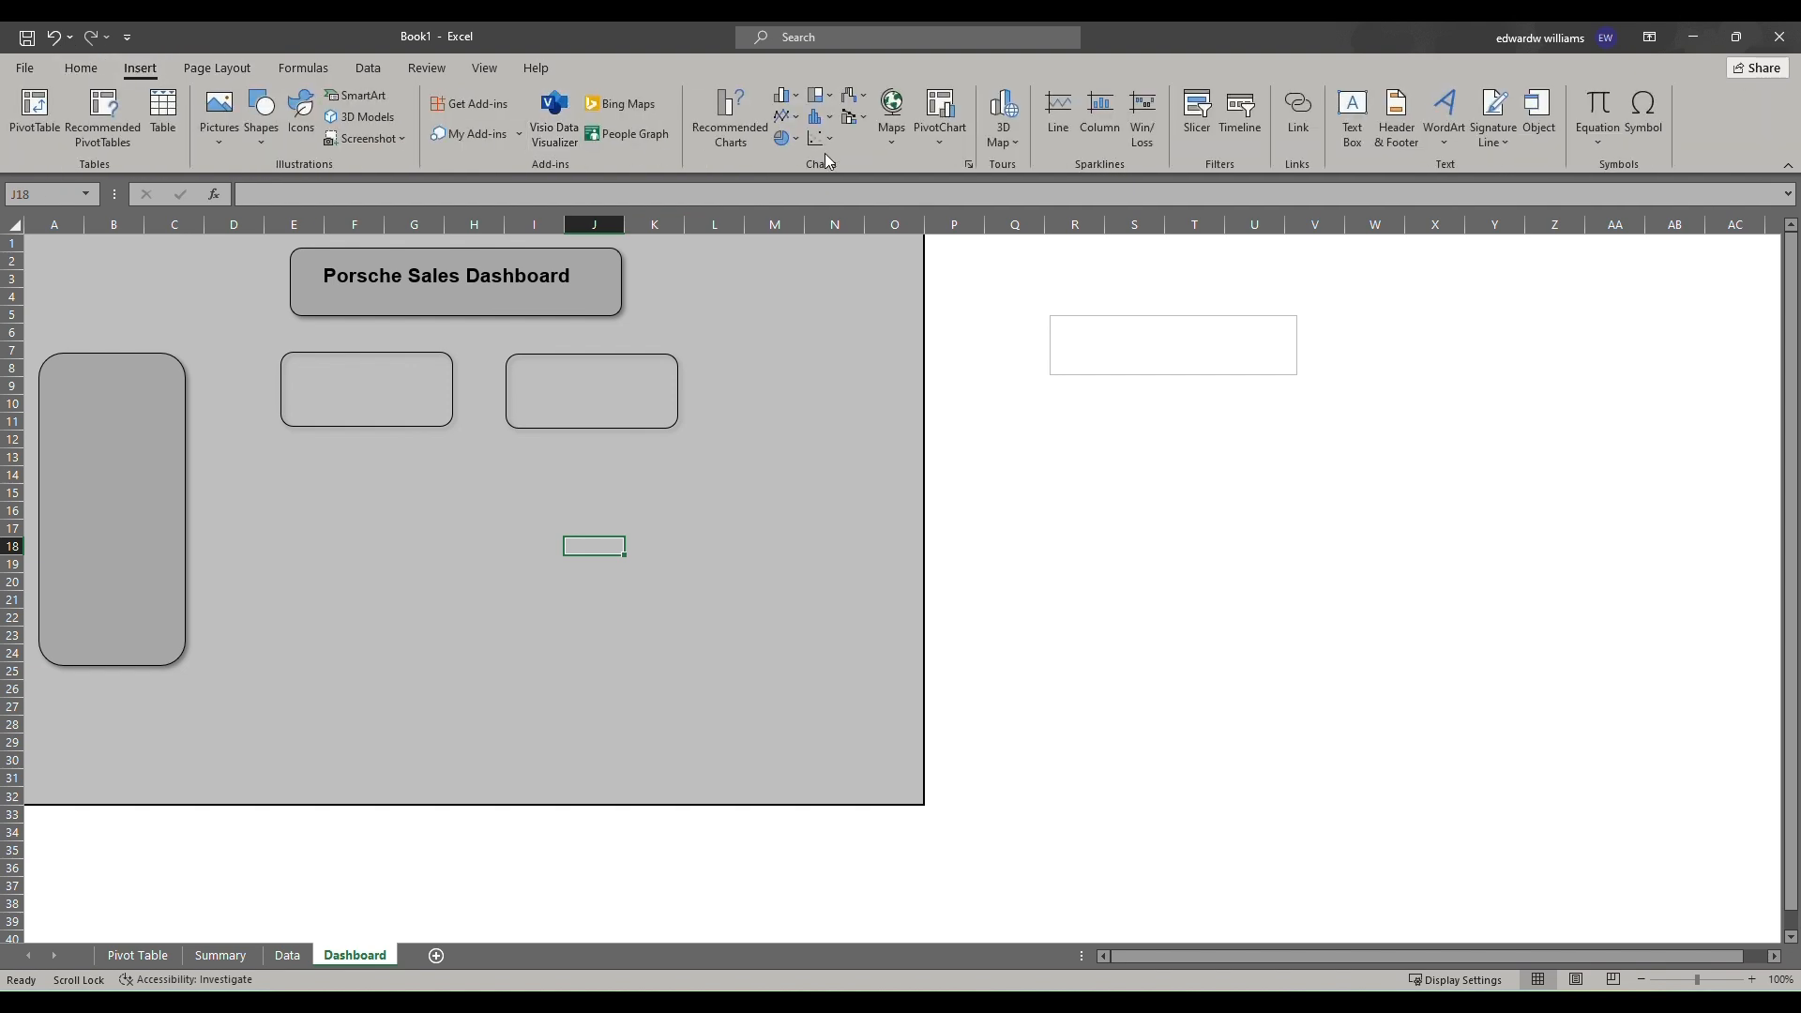
{"action": "left_click", "coordinate": [1352, 114]}
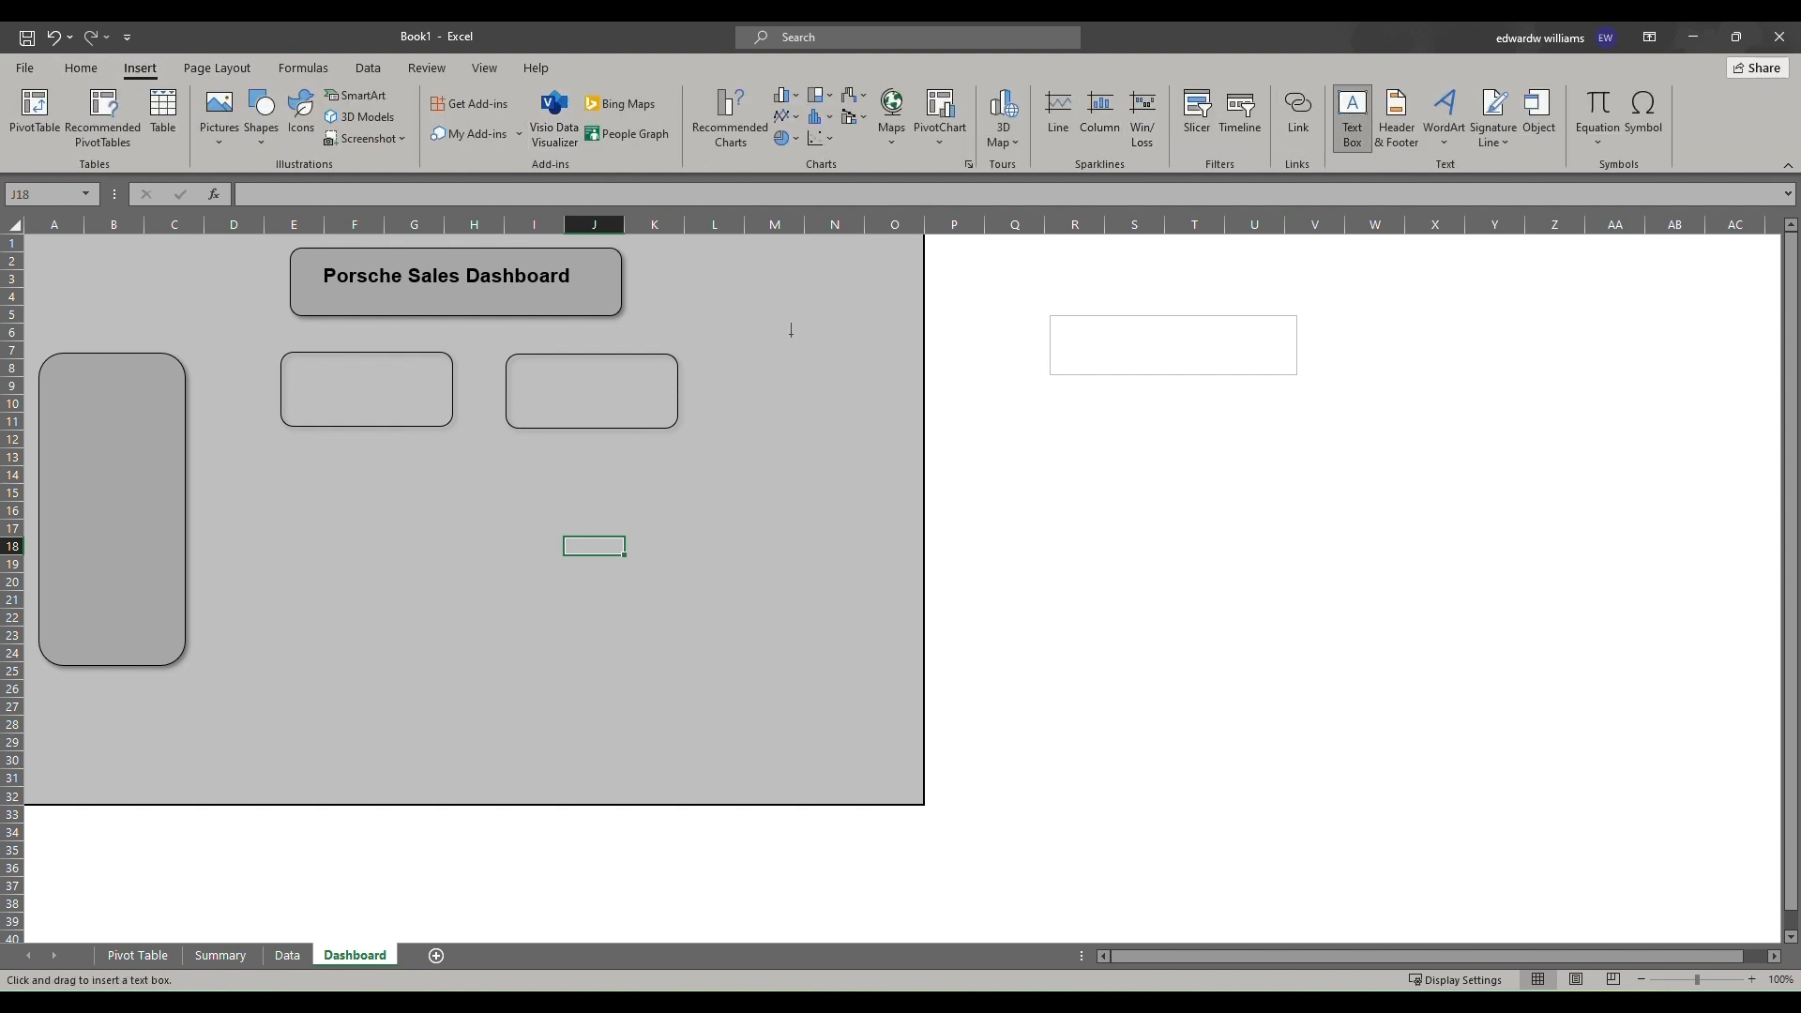
{"action": "left_click_drag", "start_coordinate": [296, 361], "coordinate": [424, 416]}
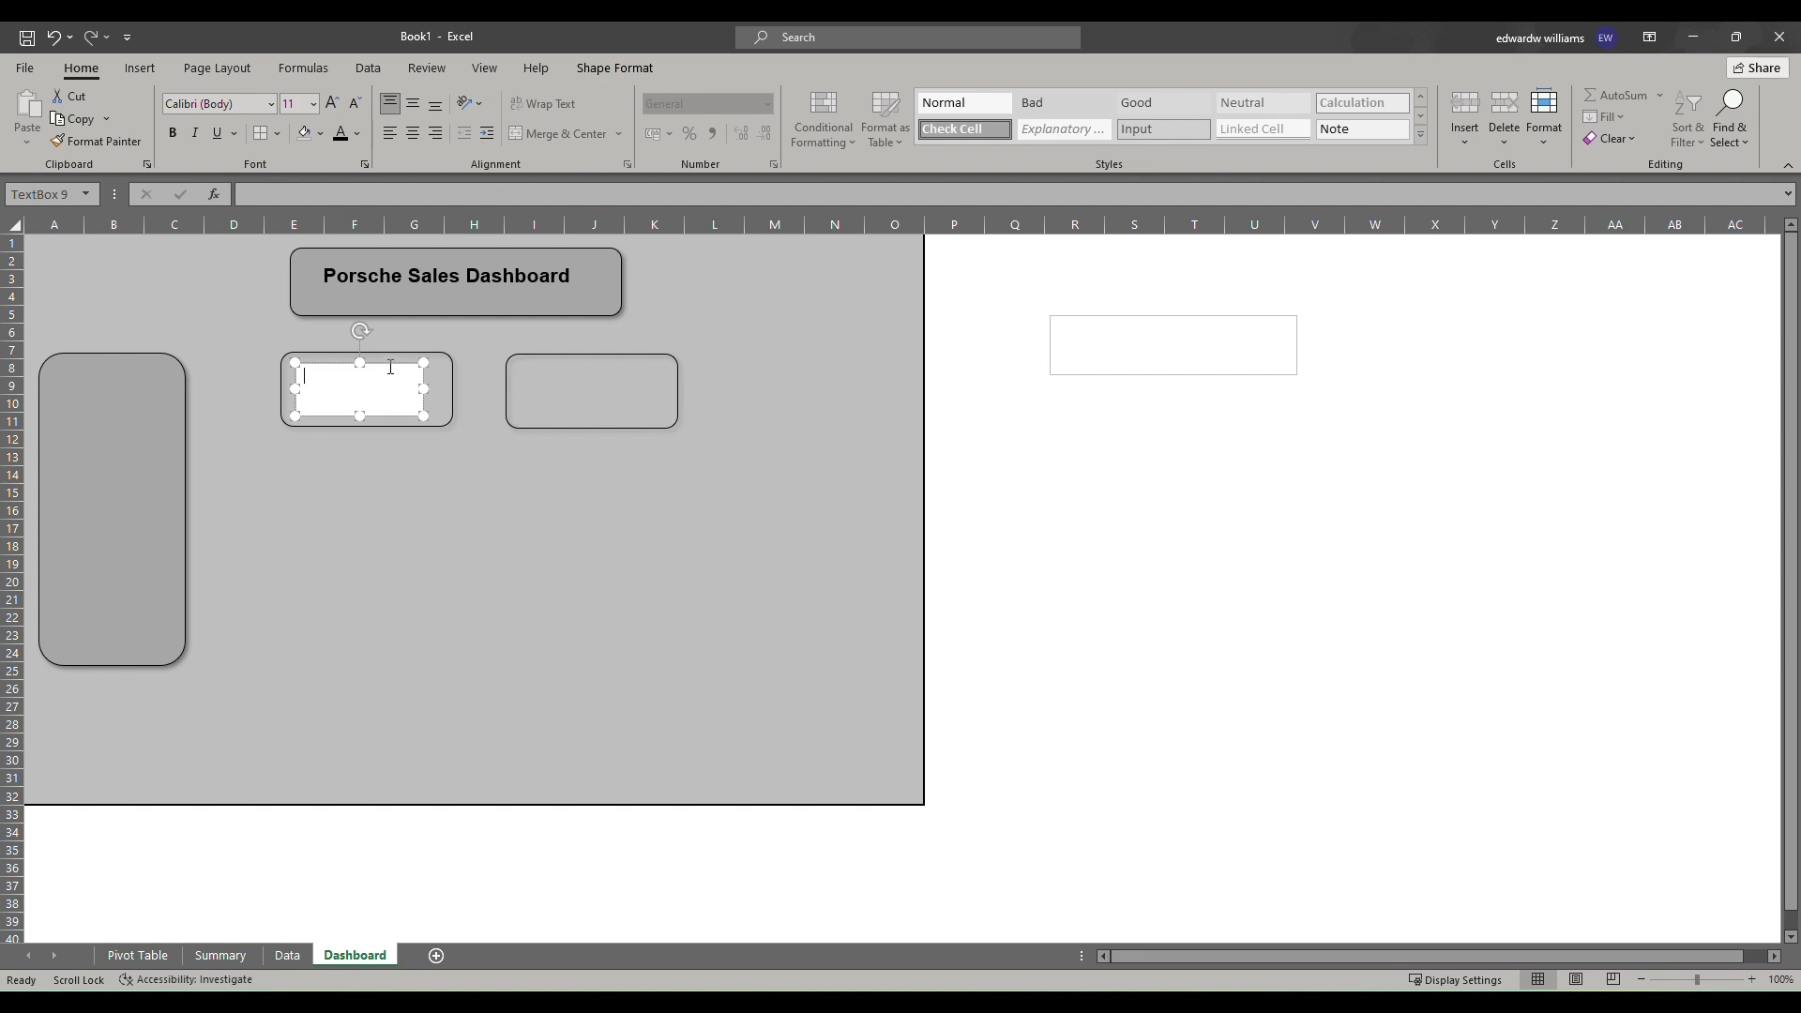
{"action": "left_click", "coordinate": [315, 196]}
{"action": "type", "text": "="}
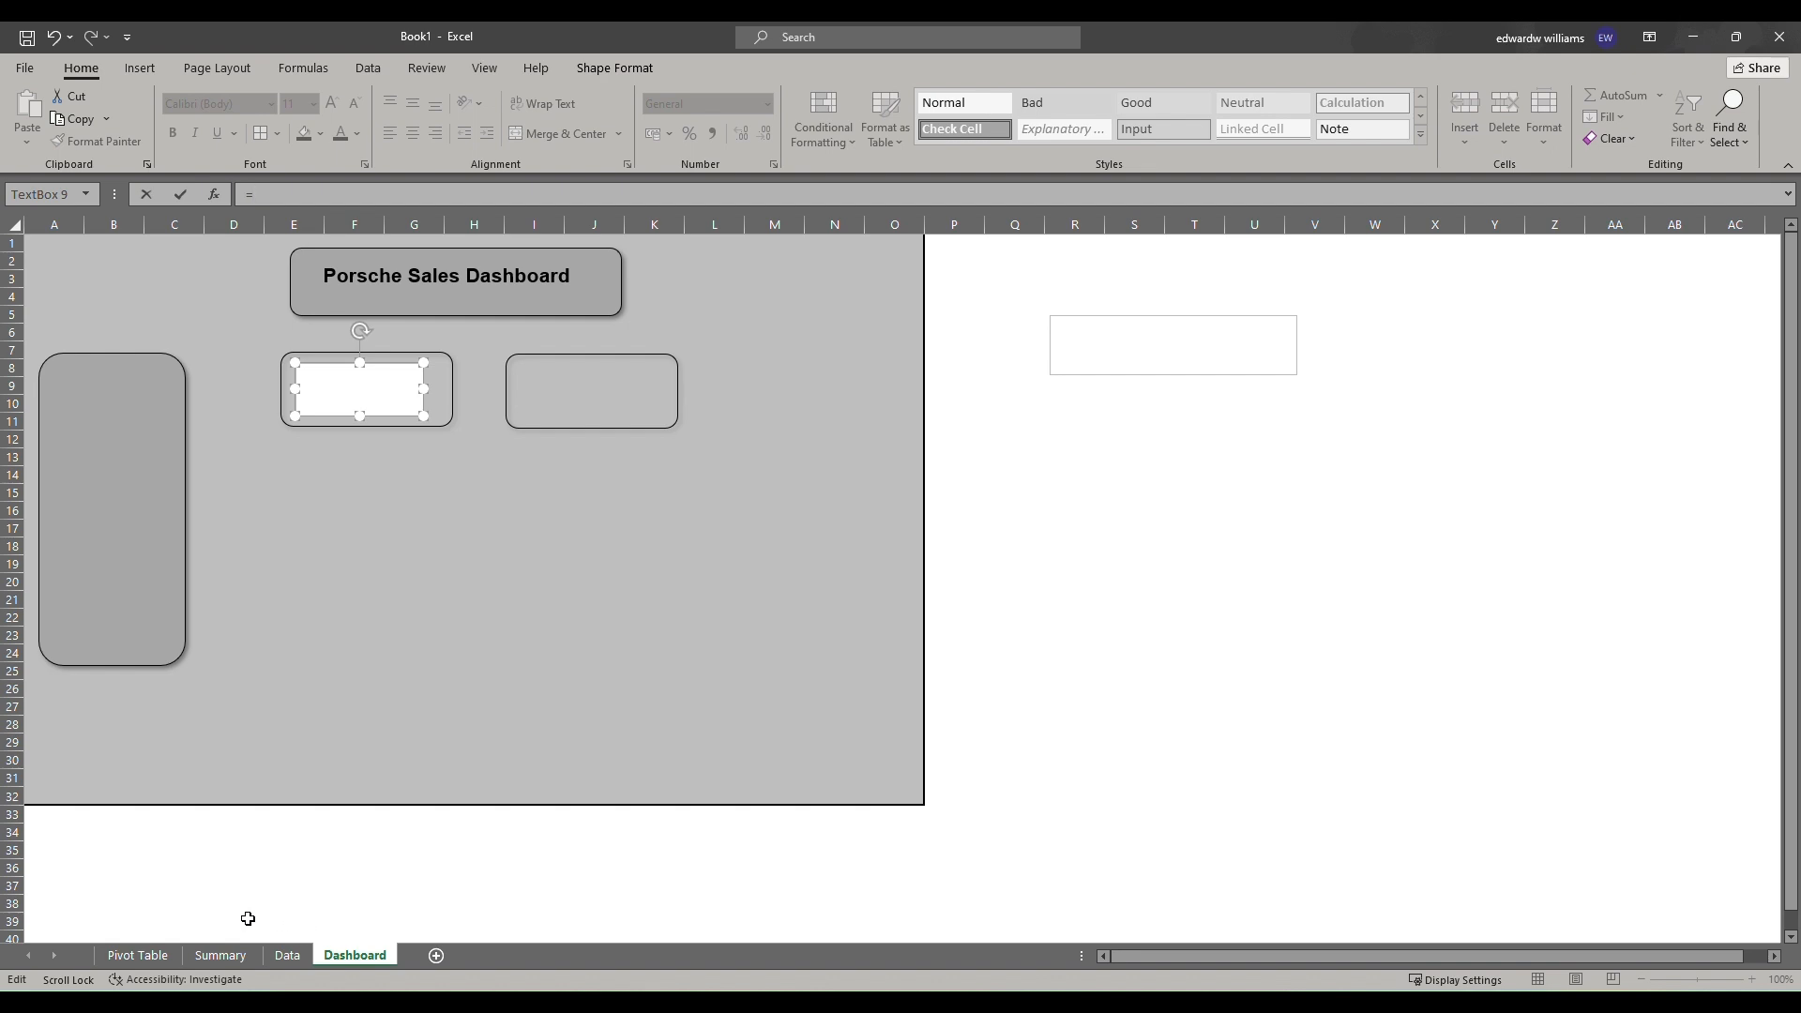
{"action": "left_click", "coordinate": [219, 955]}
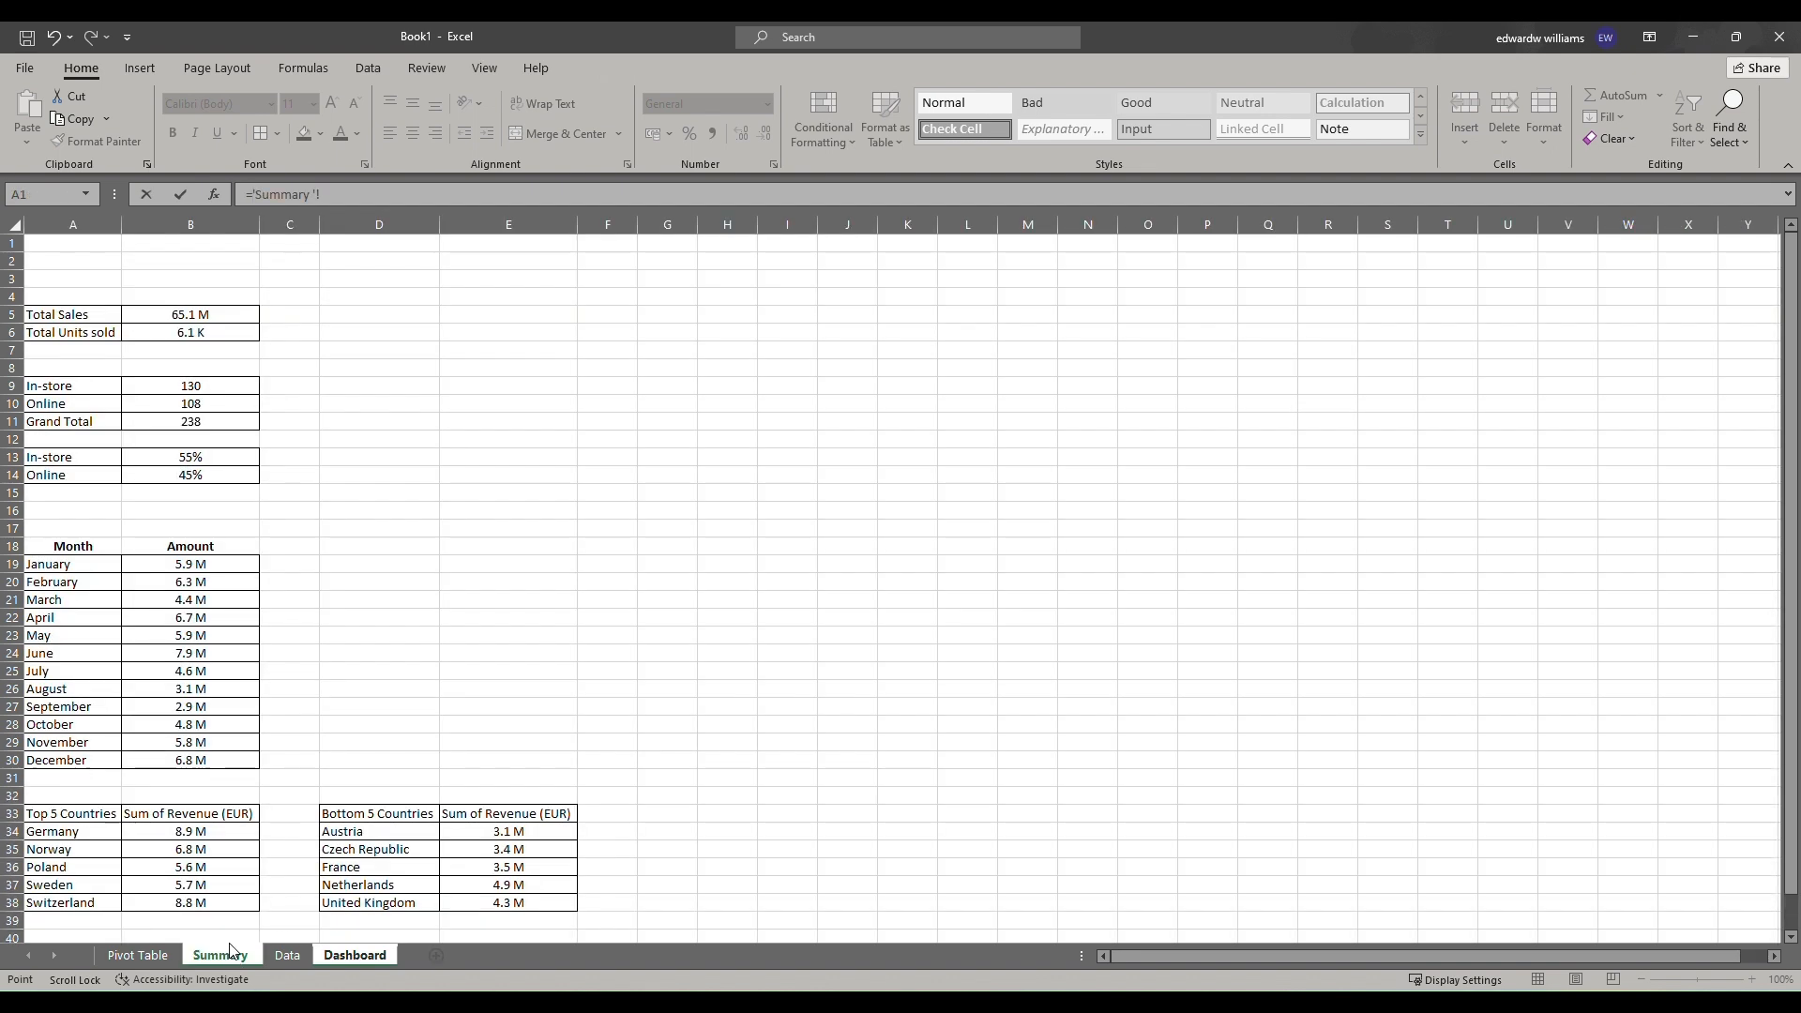
{"action": "left_click", "coordinate": [185, 310]}
{"action": "key", "text": "Return"}
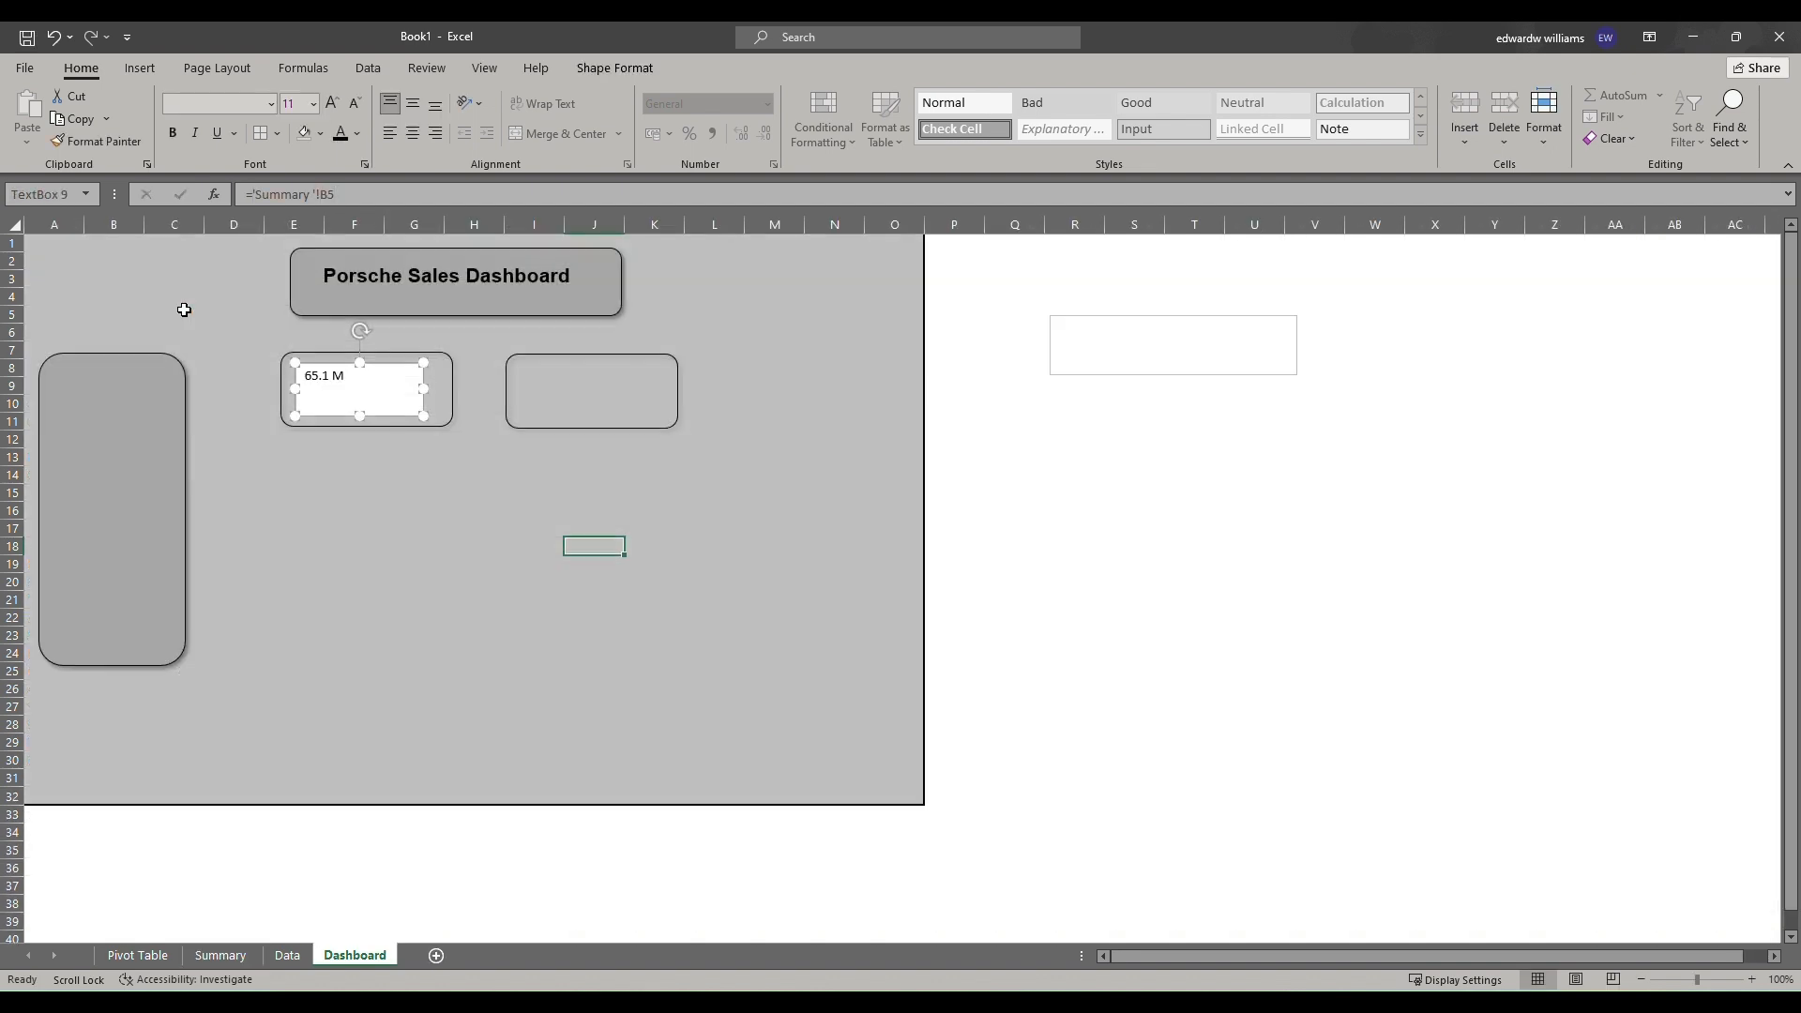
Paste a copy of the linked text box into the second KPI card and relink it to cell B6 on the Summary sheet.
{"action": "right_click", "coordinate": [399, 414]}
{"action": "key", "text": "Escape"}
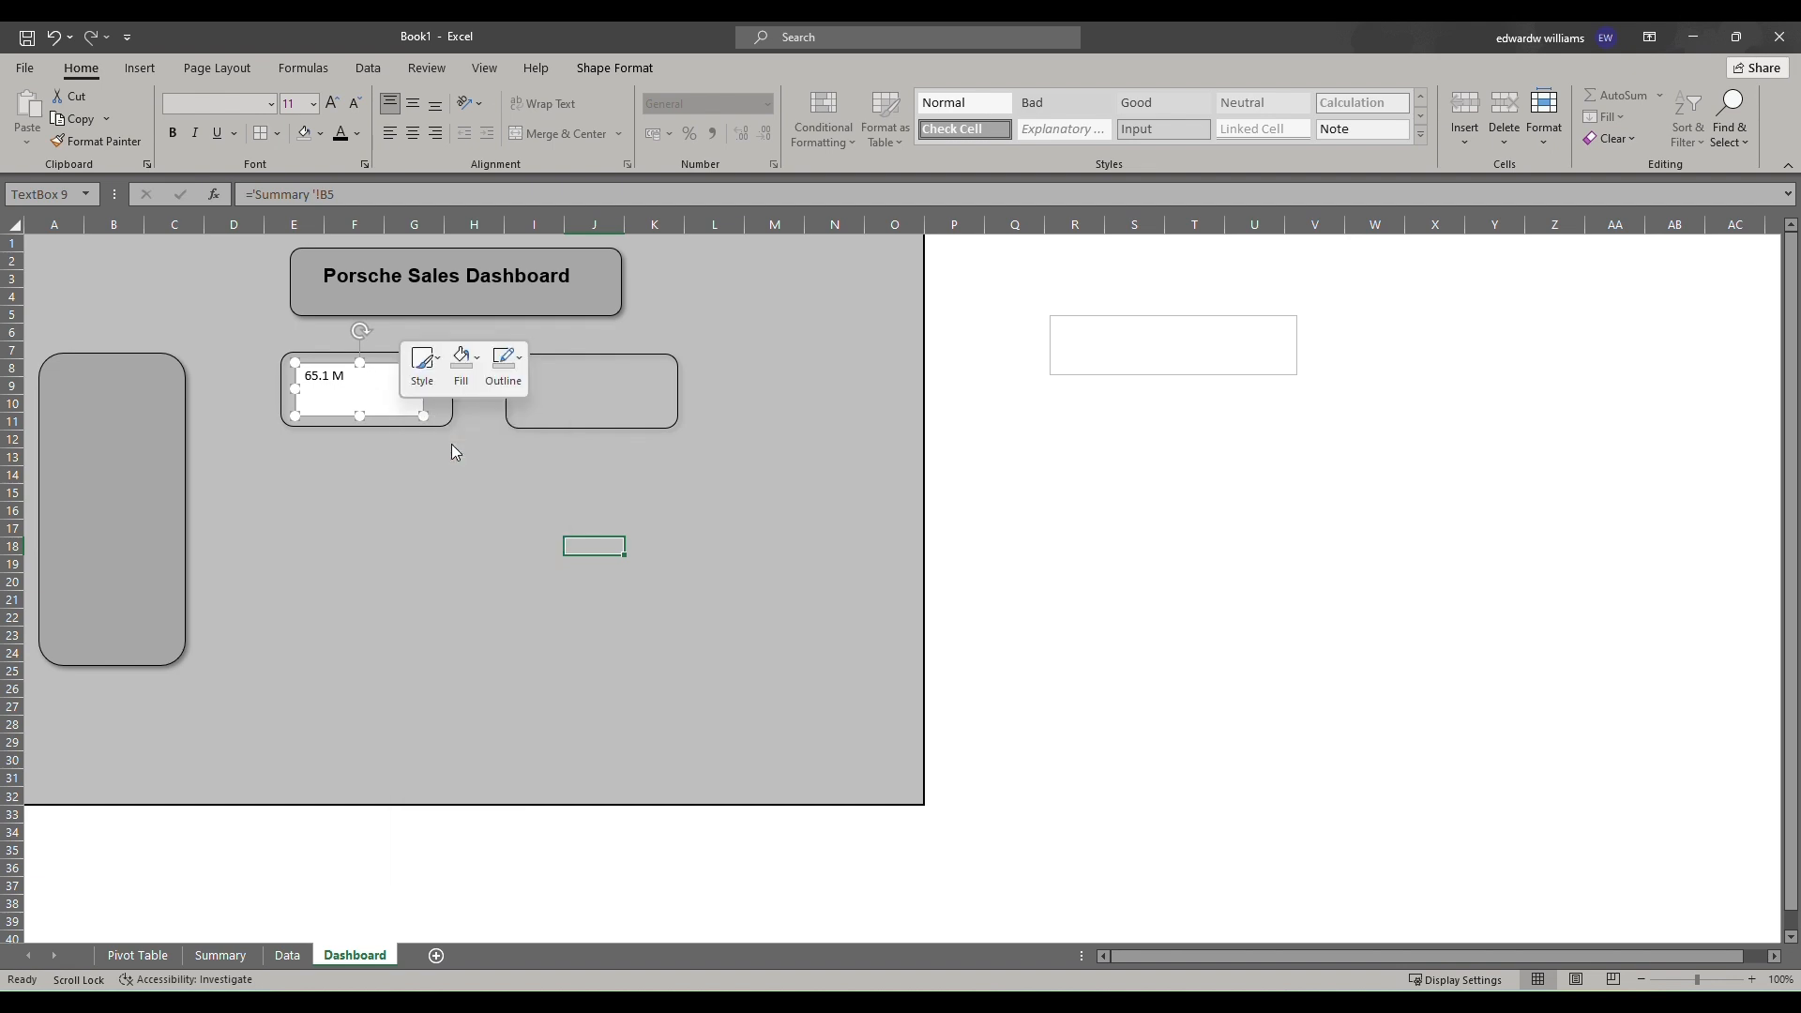
{"action": "left_click", "coordinate": [583, 386]}
{"action": "key", "text": "ctrl+v"}
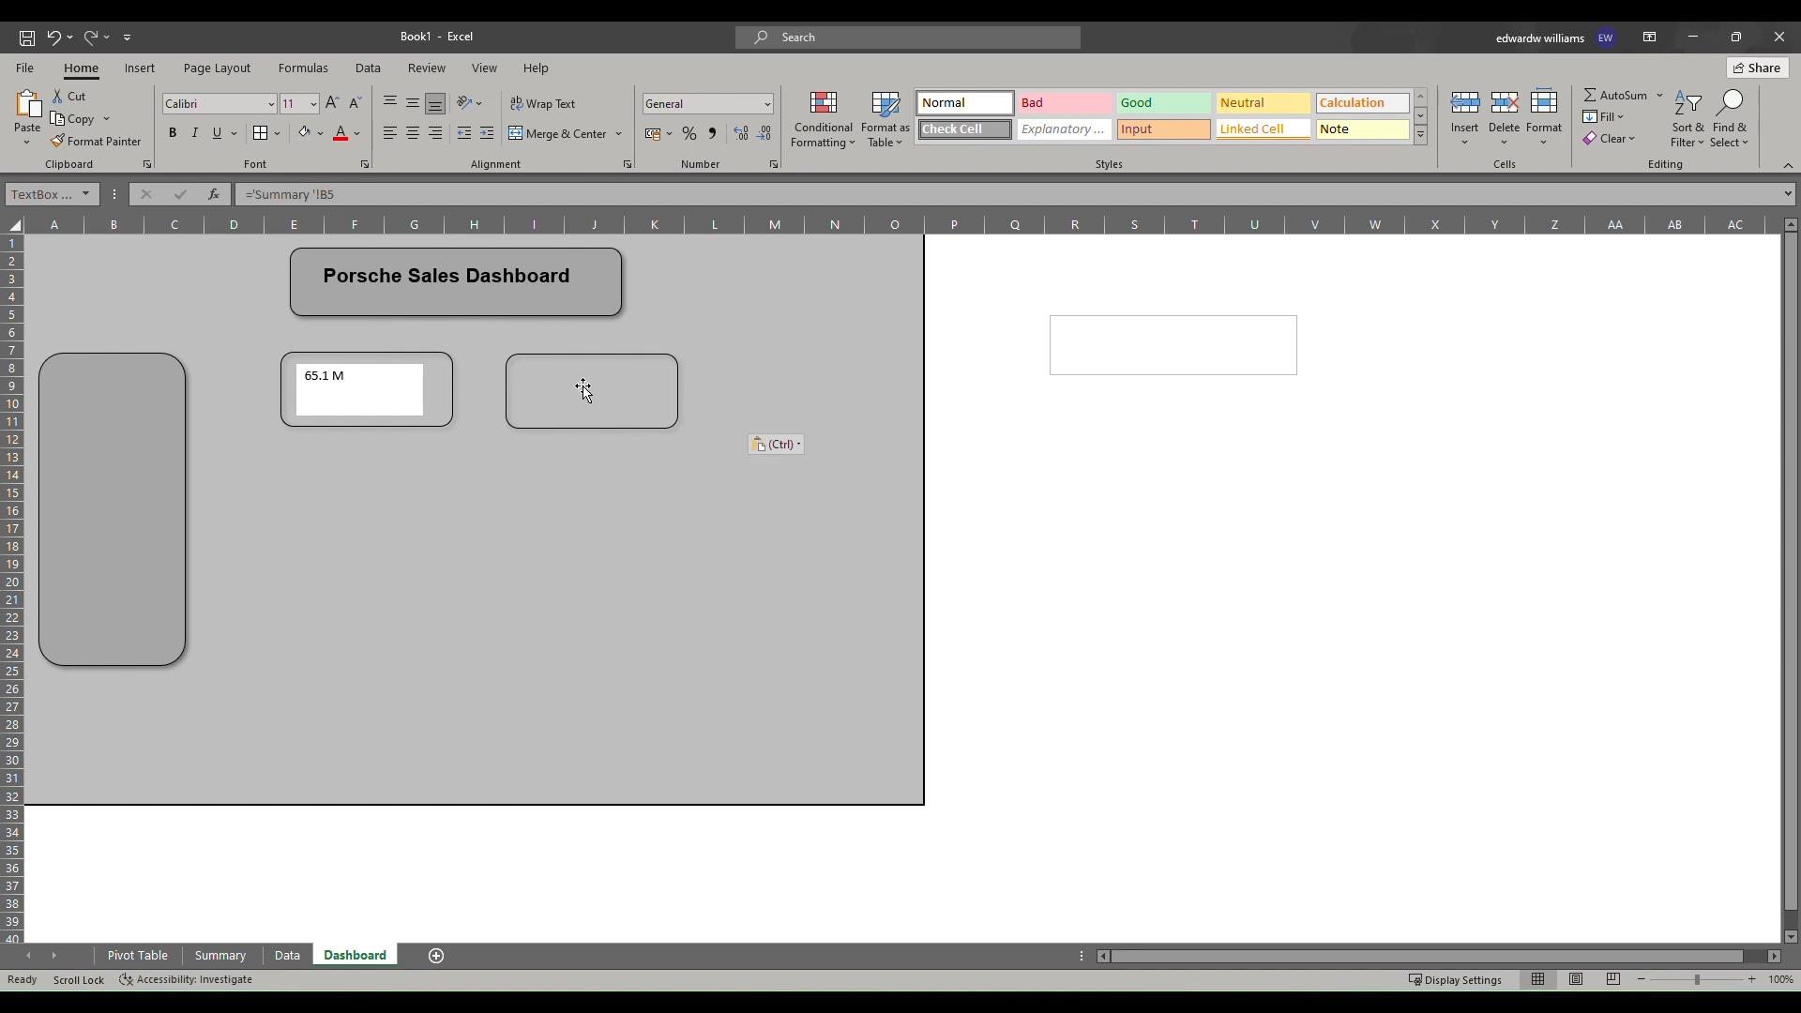
{"action": "left_click_drag", "start_coordinate": [604, 379], "coordinate": [564, 375]}
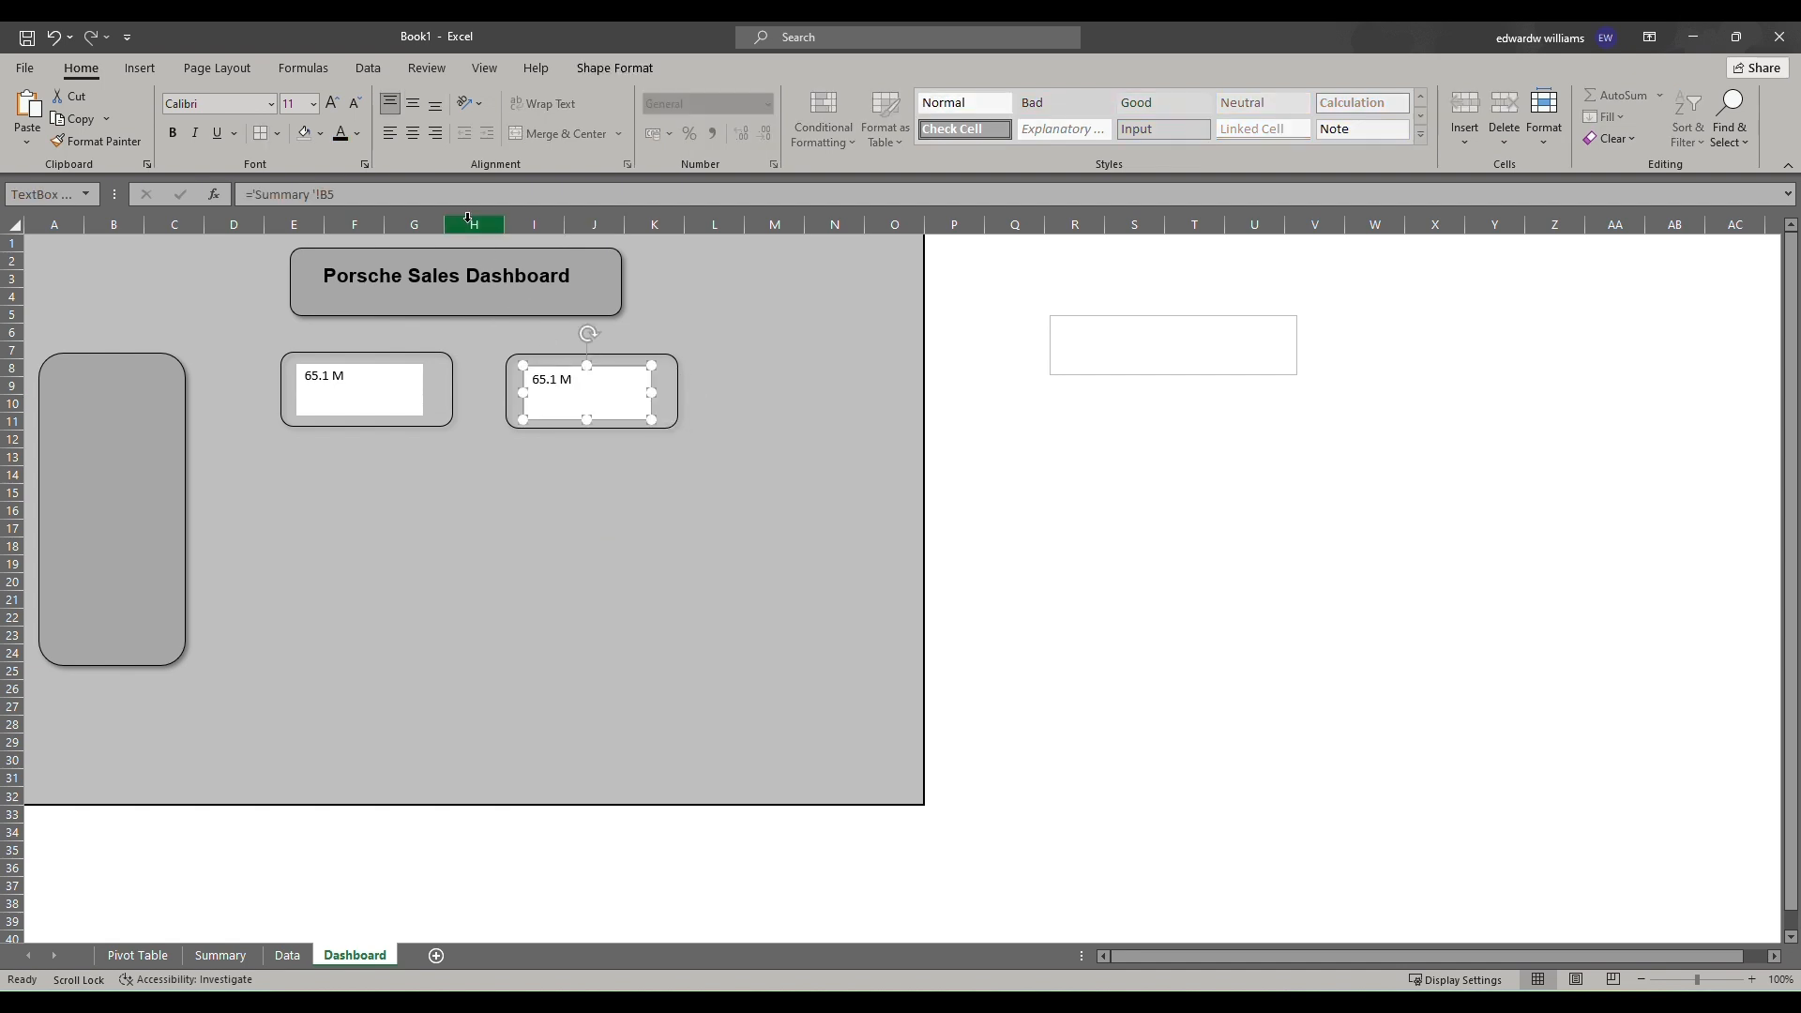
{"action": "left_click", "coordinate": [452, 196]}
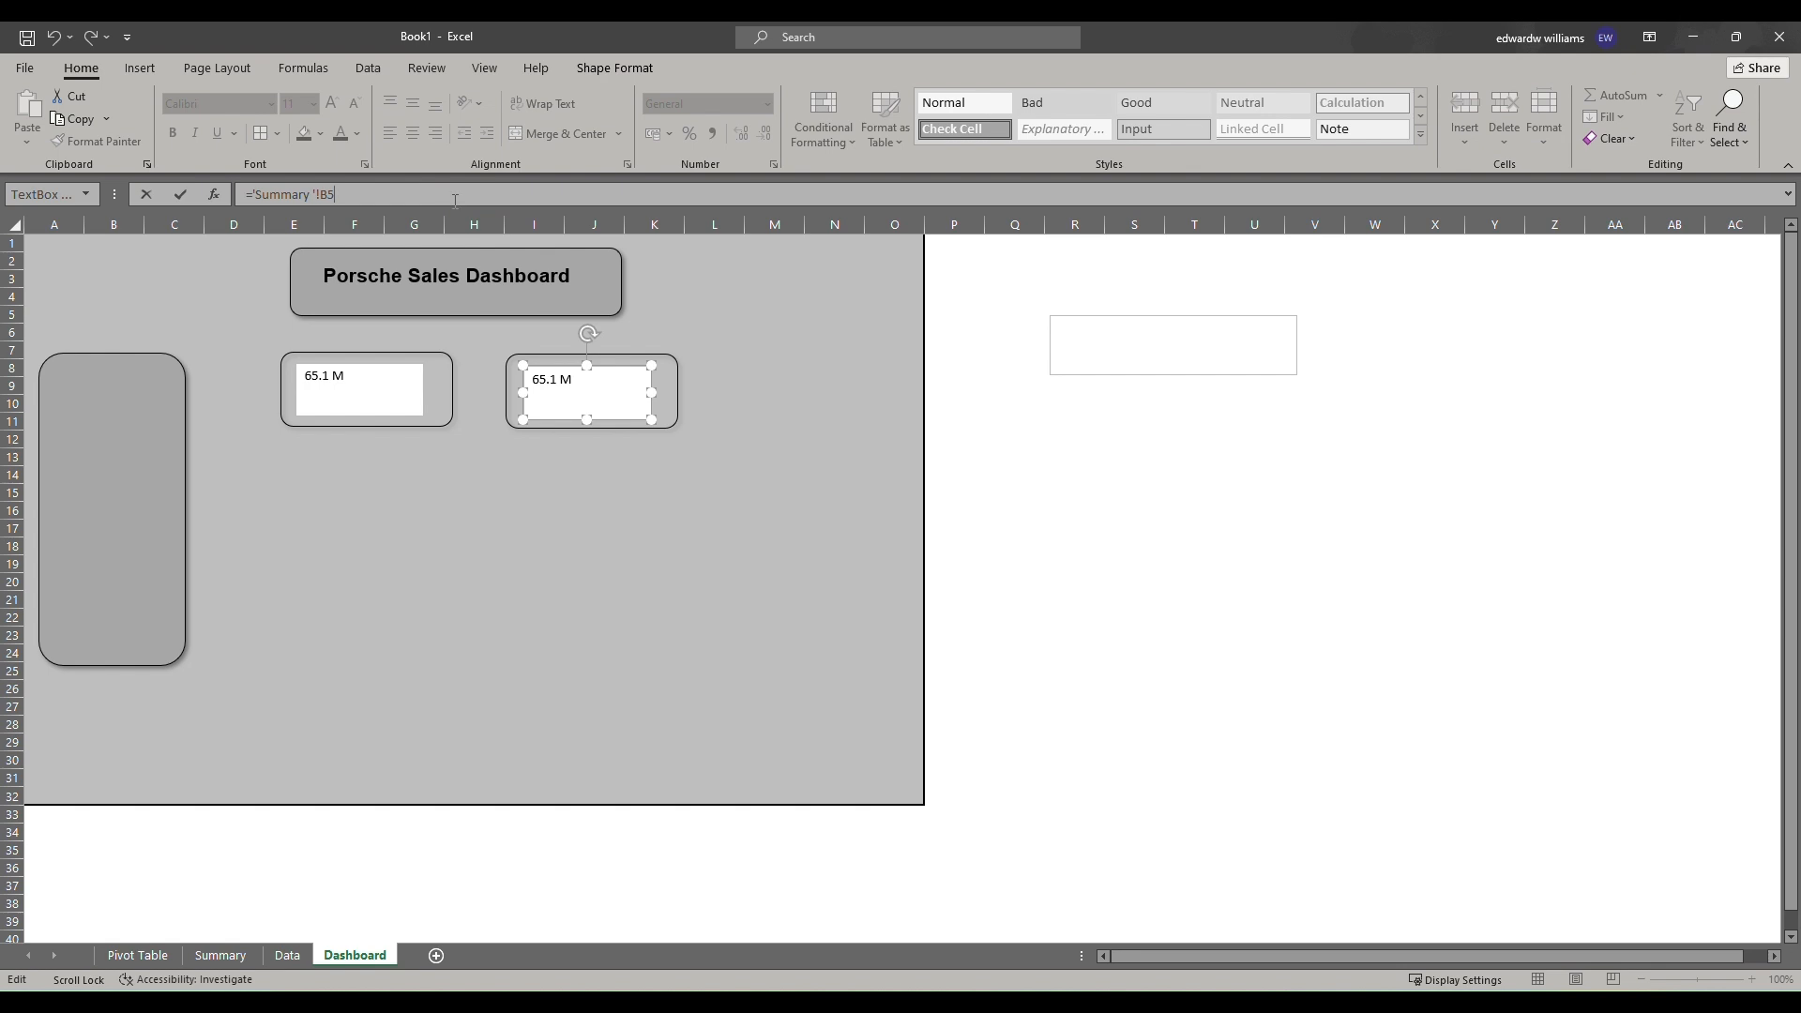
{"action": "key", "text": "Return"}
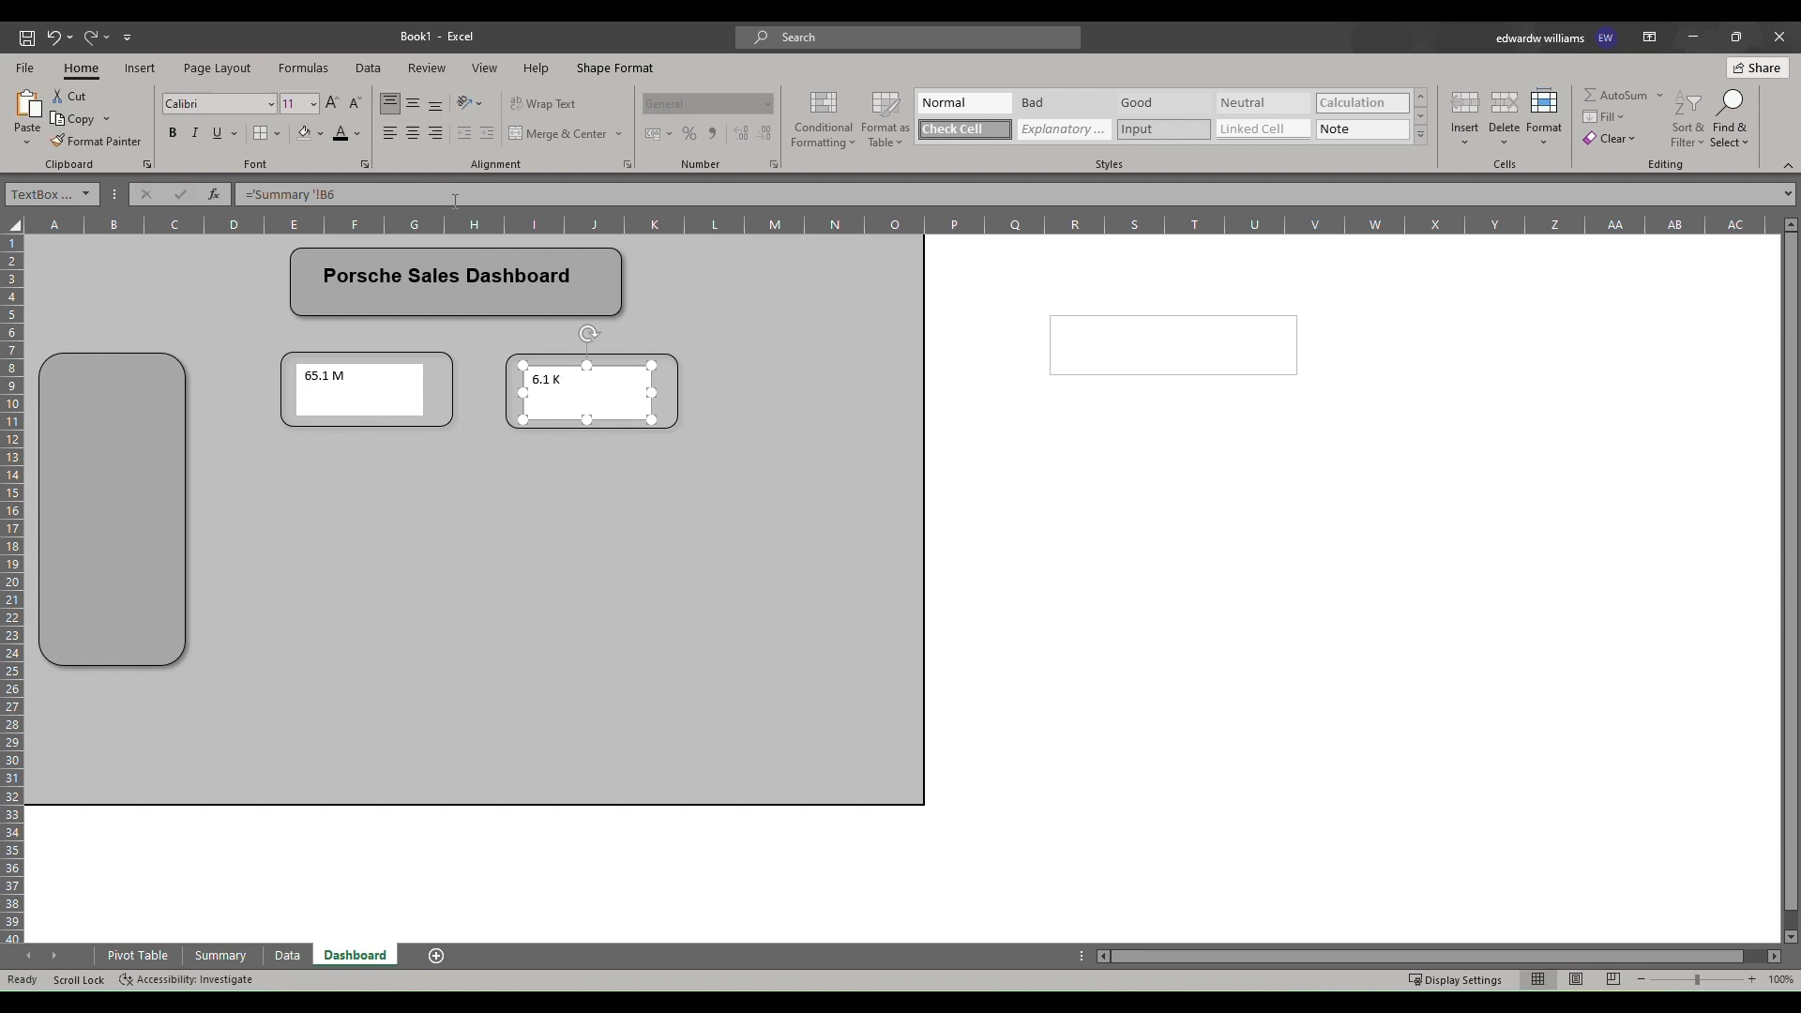
Remove the fill from the second KPI text box.
{"action": "right_click", "coordinate": [617, 368]}
{"action": "left_click", "coordinate": [680, 315]}
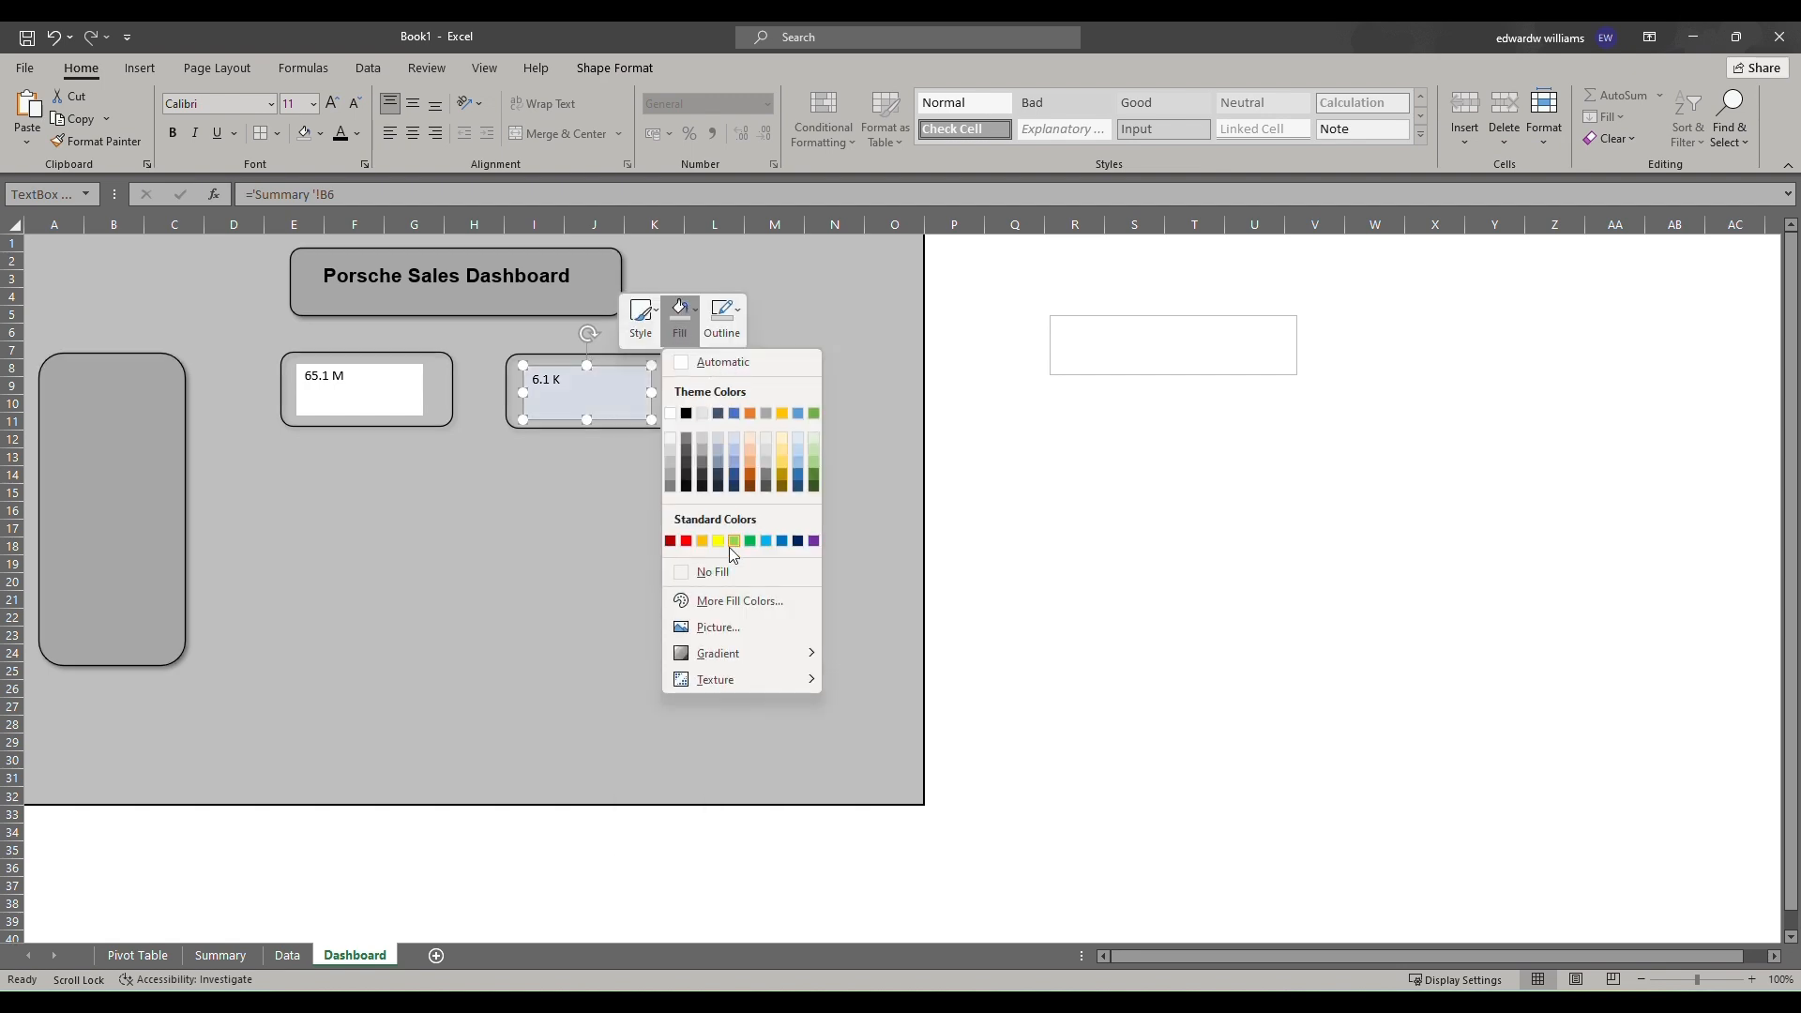
{"action": "left_click", "coordinate": [713, 571]}
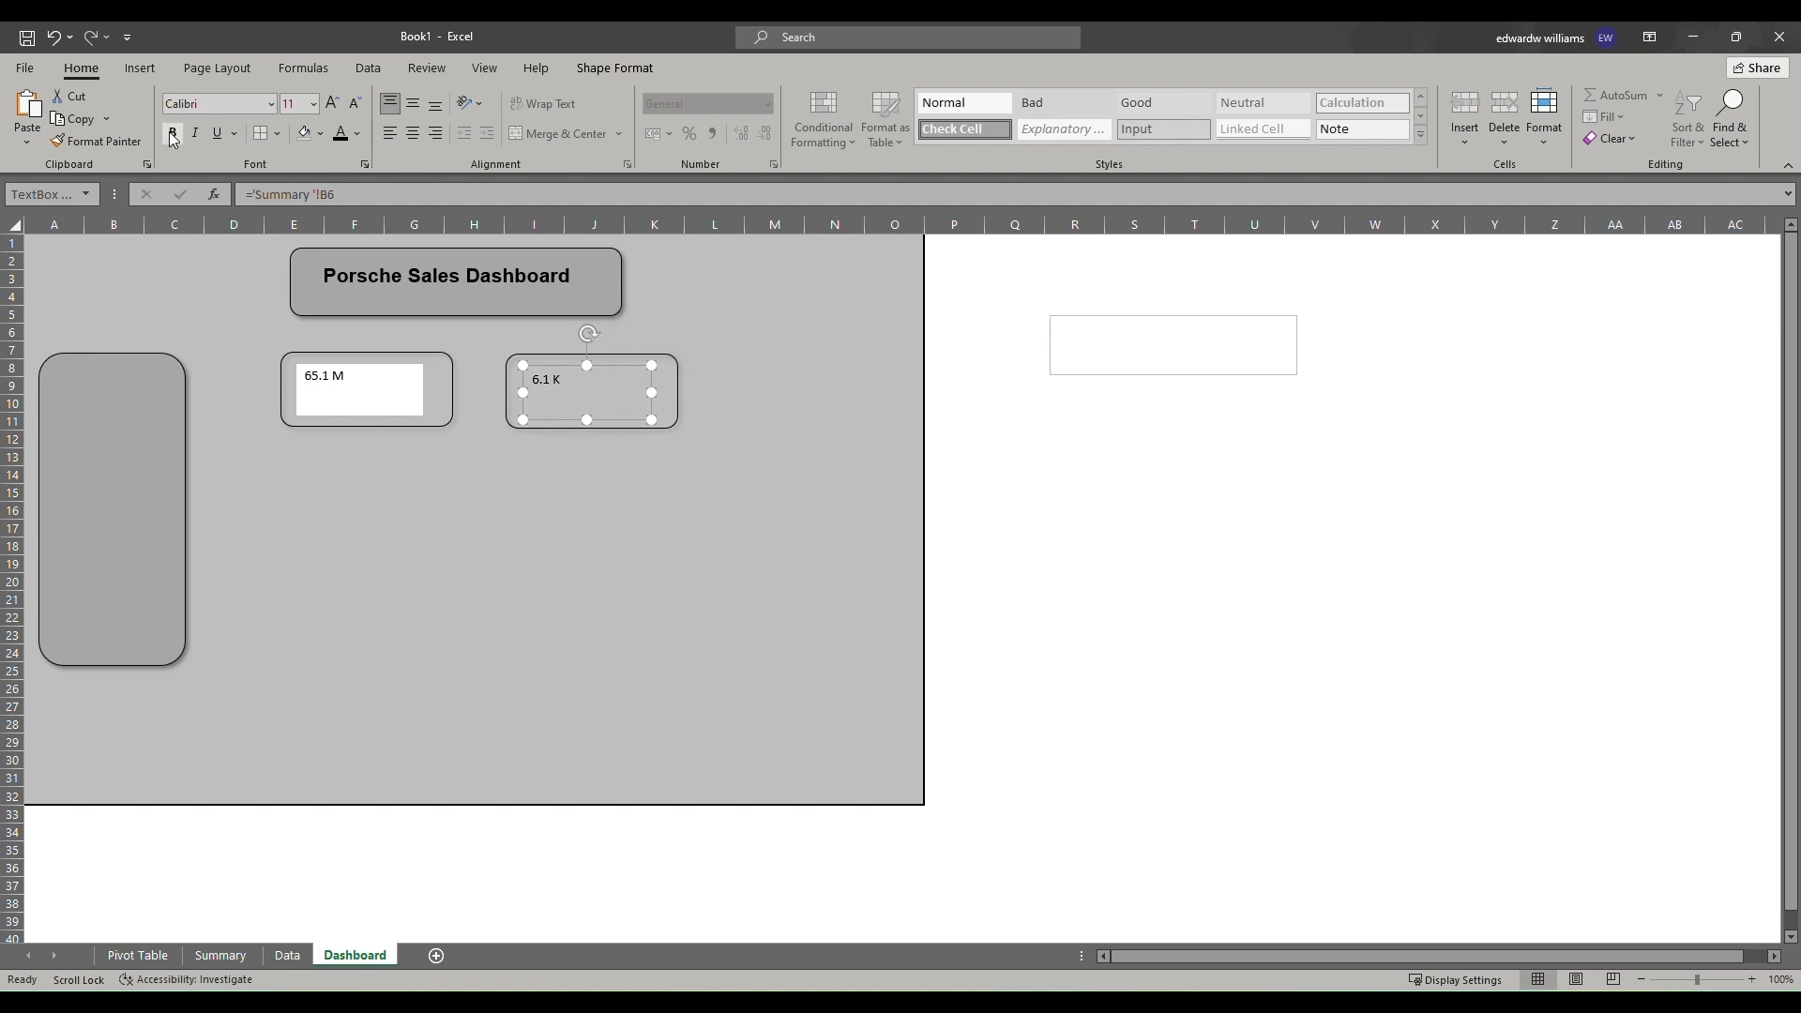
Format the second KPI text as Arial at size 20.
{"action": "left_click", "coordinate": [332, 104]}
{"action": "left_click", "coordinate": [332, 104]}
{"action": "left_click", "coordinate": [332, 104]}
{"action": "left_click", "coordinate": [332, 104]}
{"action": "left_click", "coordinate": [332, 104]}
{"action": "left_click", "coordinate": [228, 105]}
{"action": "type", "text": "Arial"}
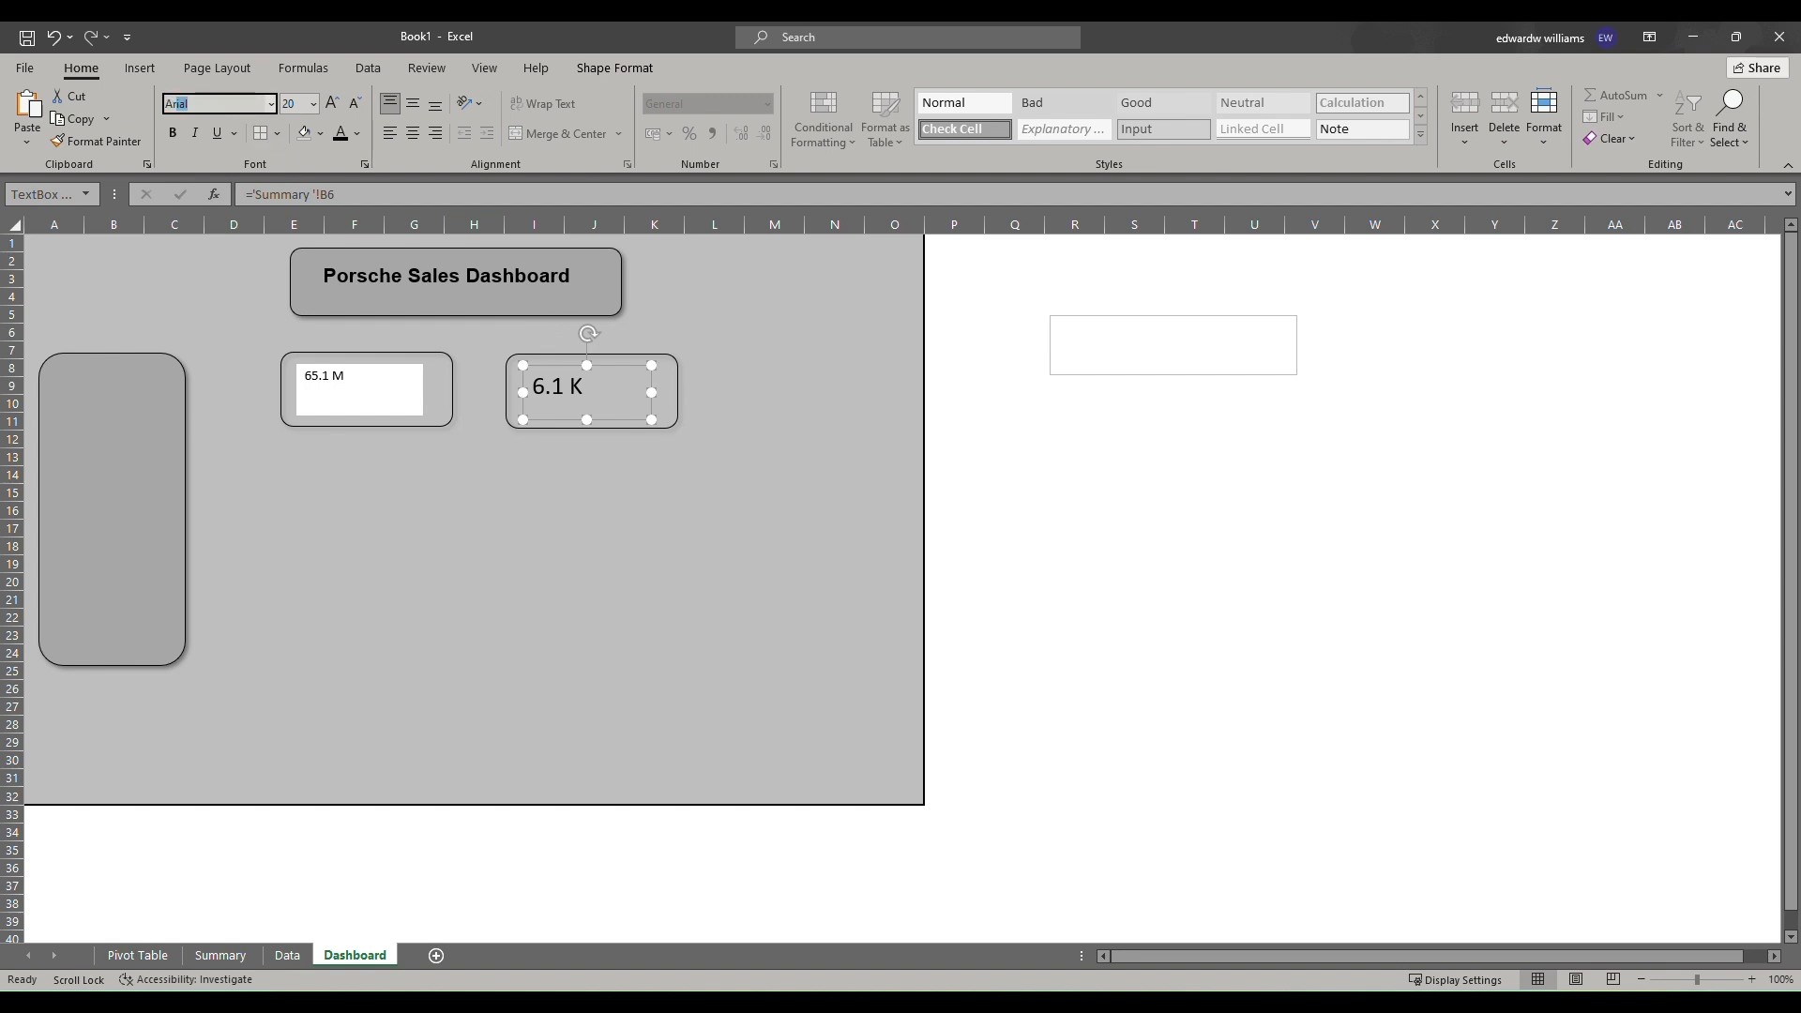
{"action": "key", "text": "Return"}
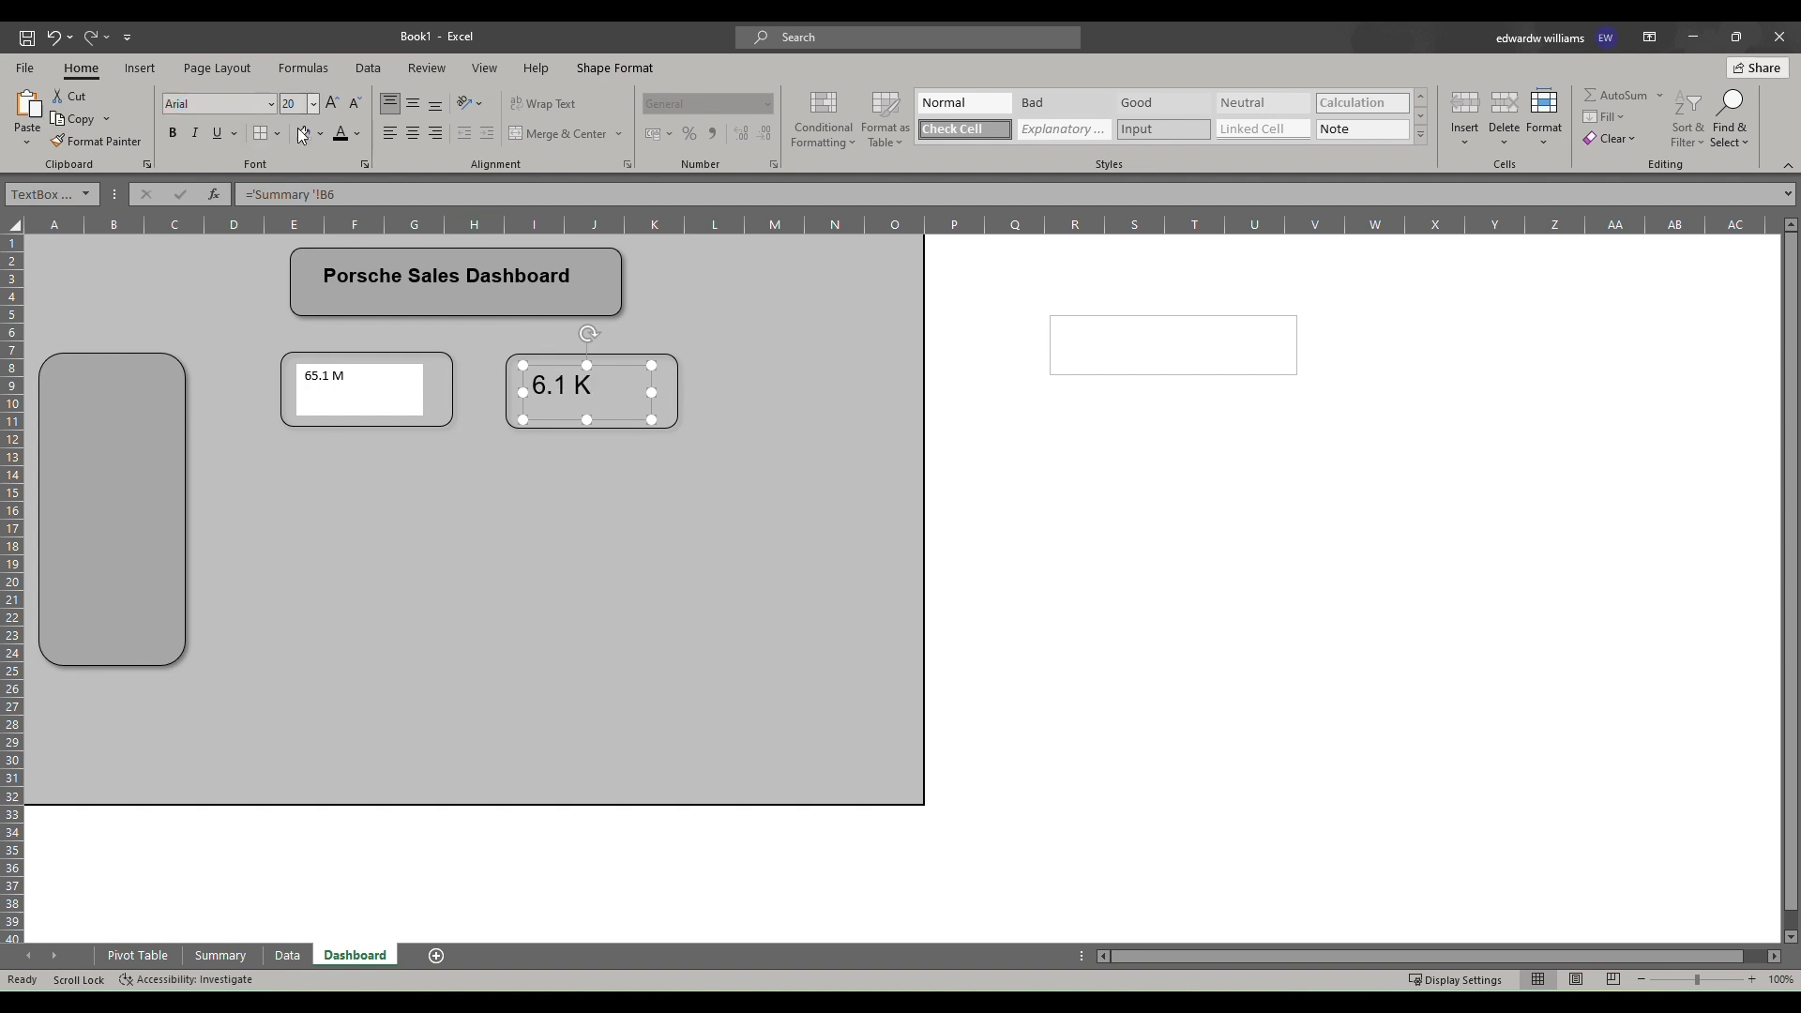
Remove the outline from the second KPI text box and center it within its card.
{"action": "right_click", "coordinate": [632, 365]}
{"action": "left_click", "coordinate": [738, 319]}
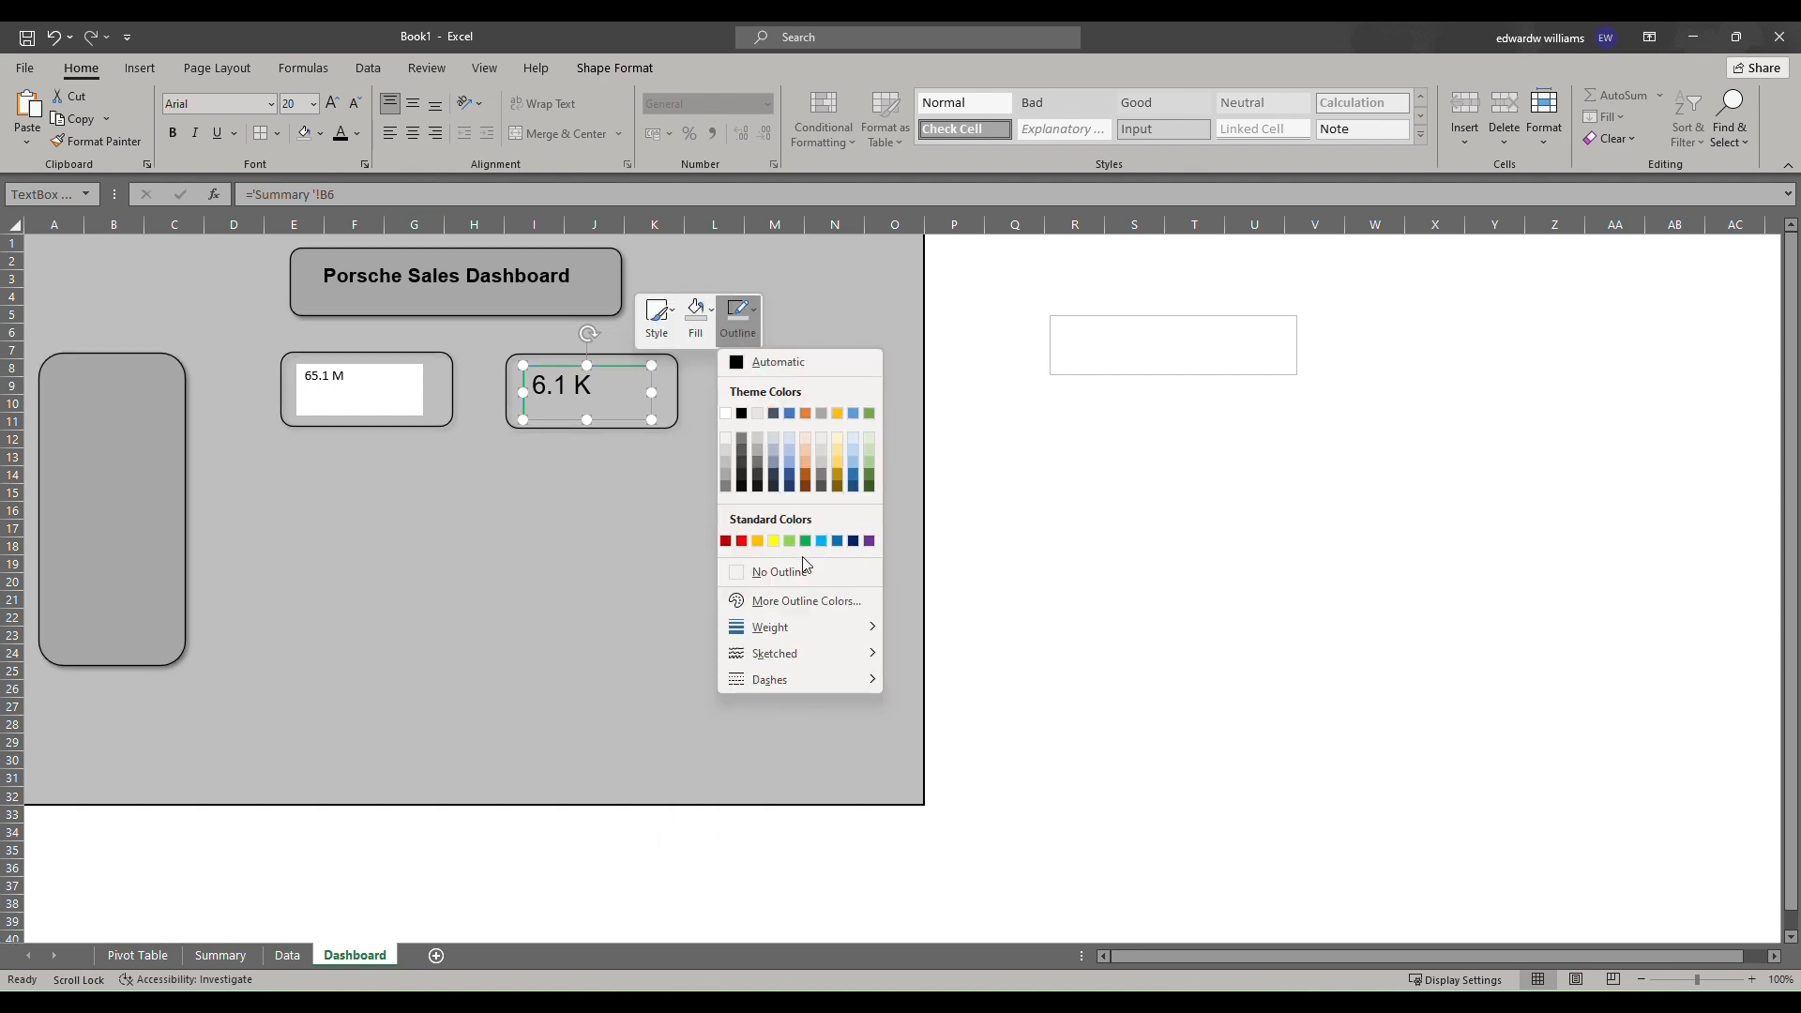
{"action": "left_click", "coordinate": [802, 571]}
{"action": "left_click_drag", "start_coordinate": [622, 365], "coordinate": [658, 379]}
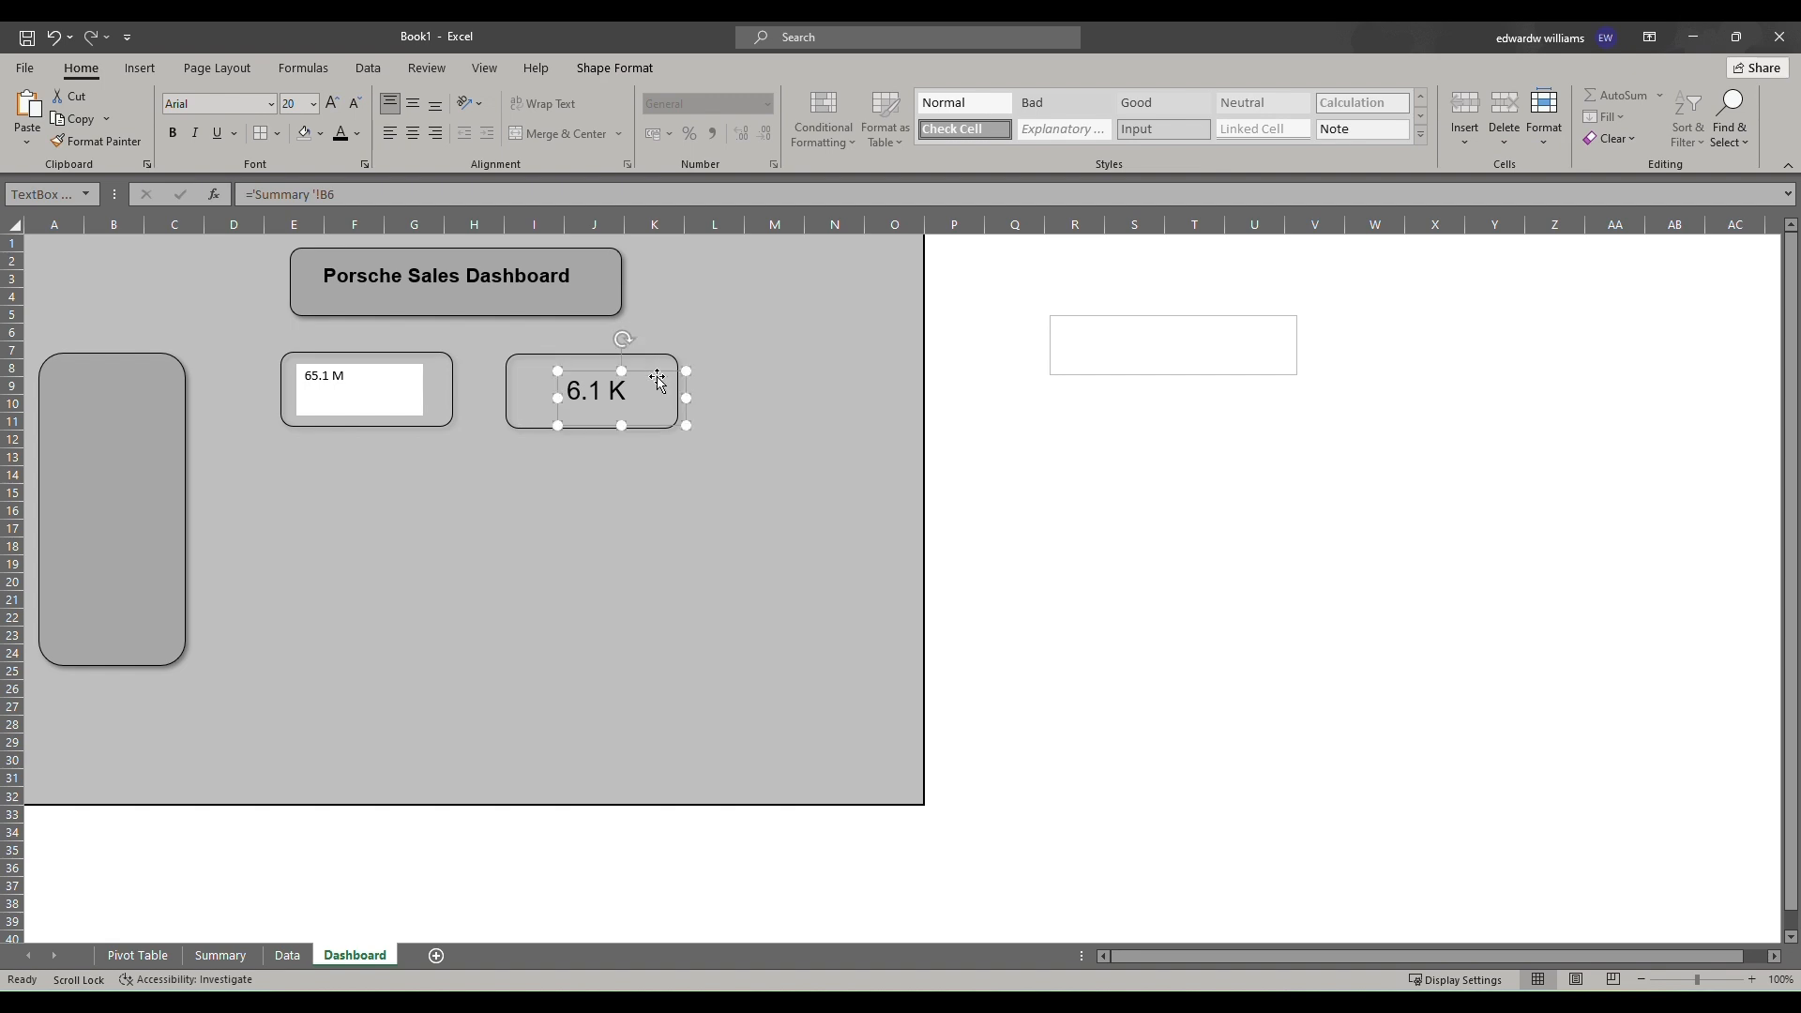
Remove the fill from the first KPI text box.
{"action": "left_click", "coordinate": [358, 383]}
{"action": "right_click", "coordinate": [400, 372]}
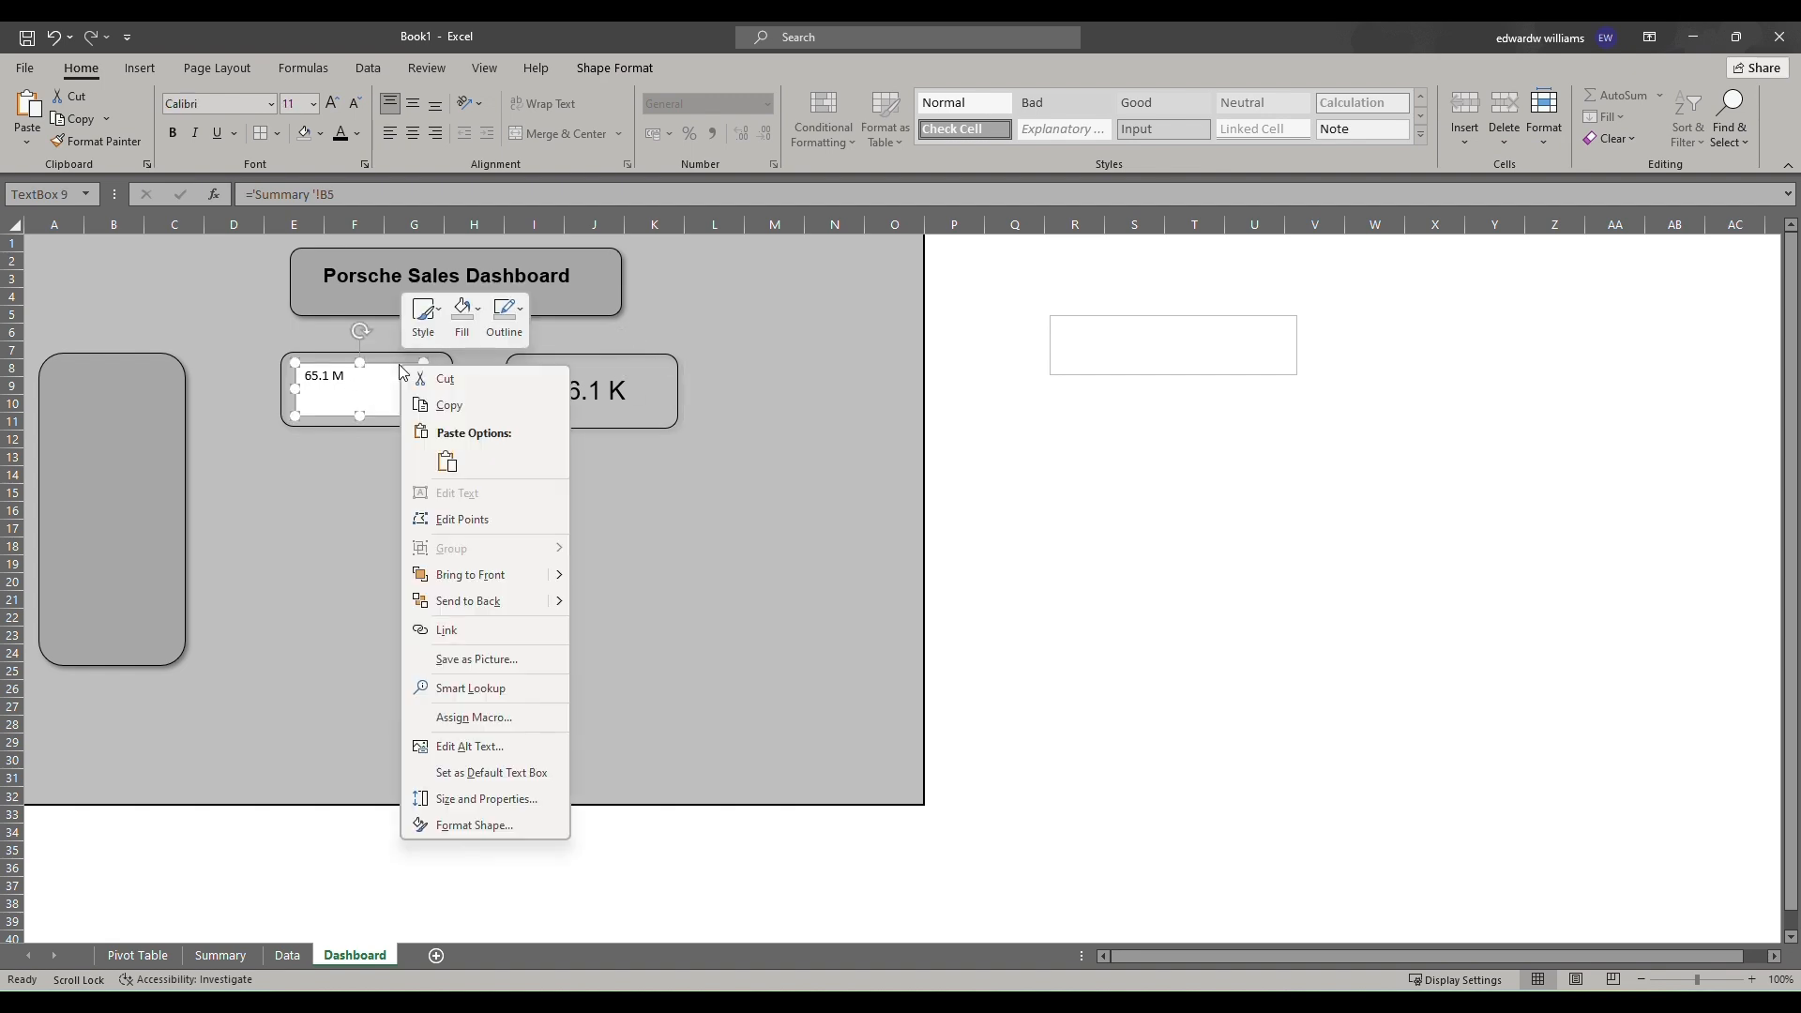
{"action": "left_click", "coordinate": [462, 317]}
{"action": "left_click", "coordinate": [521, 569]}
Format the first KPI text as Arial at size 20 and center the text box within its card.
{"action": "left_click", "coordinate": [213, 103]}
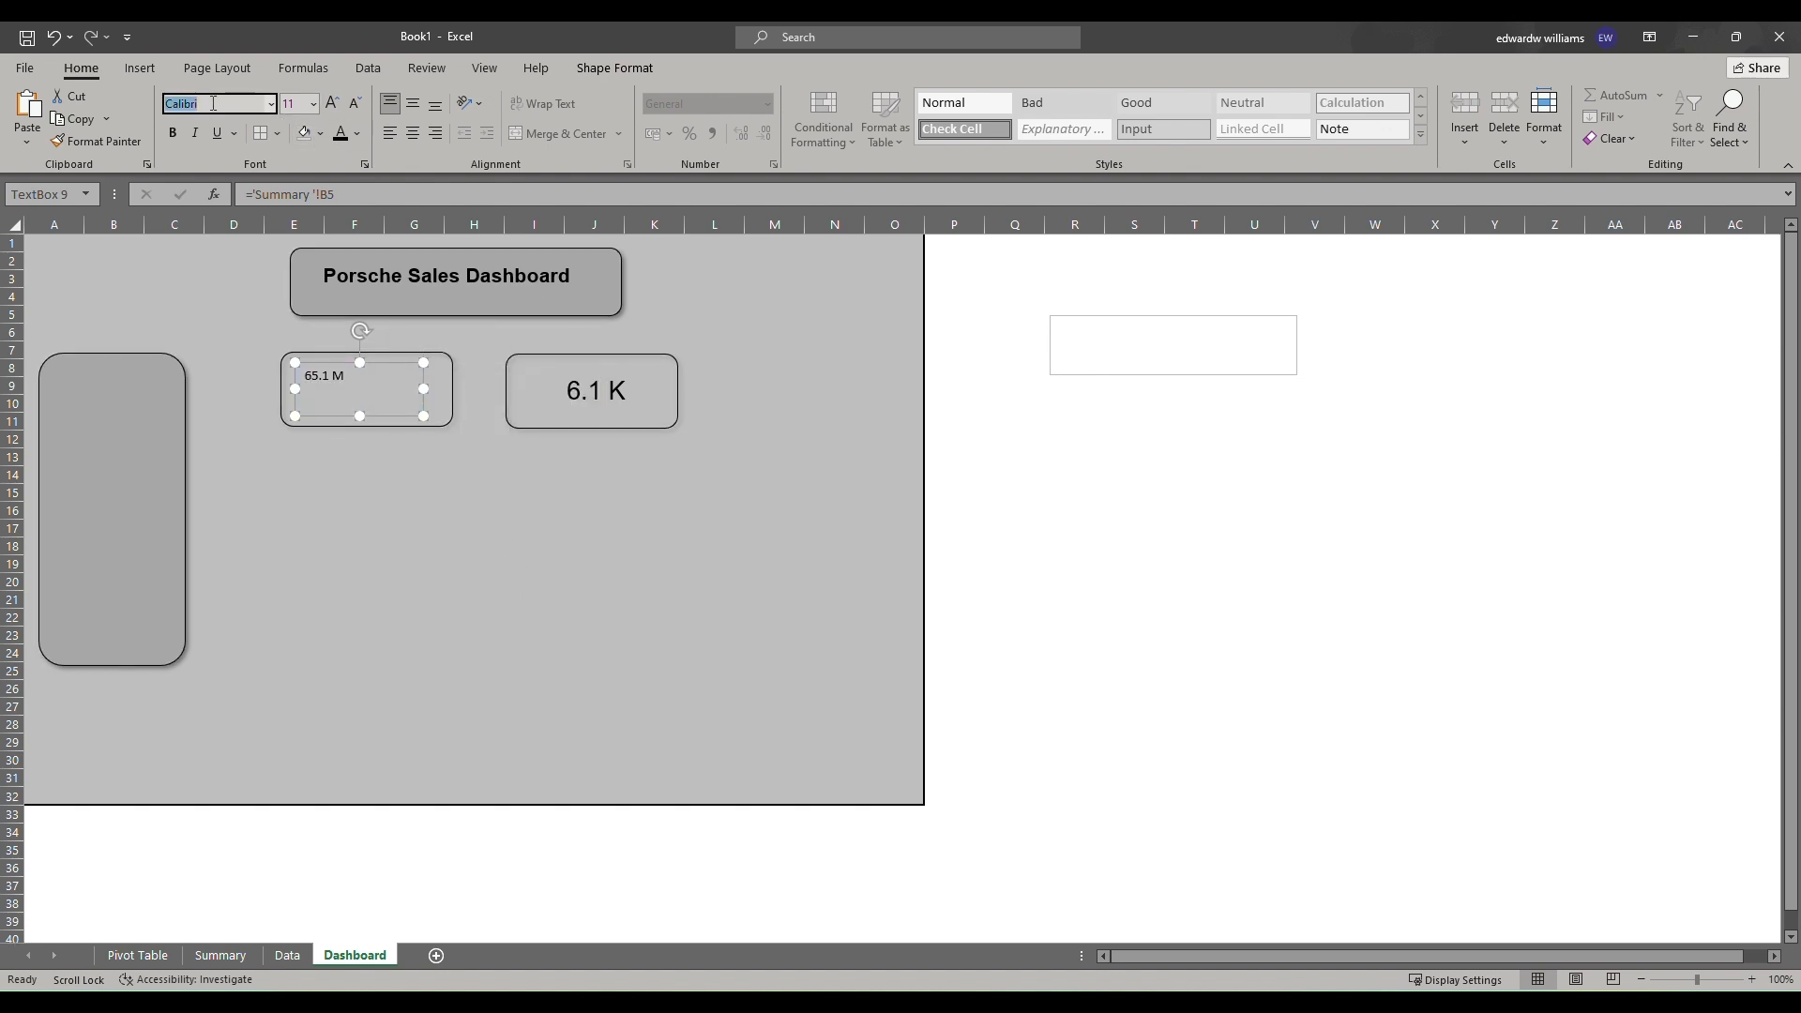
{"action": "key", "text": "Return"}
{"action": "left_click", "coordinate": [624, 380]}
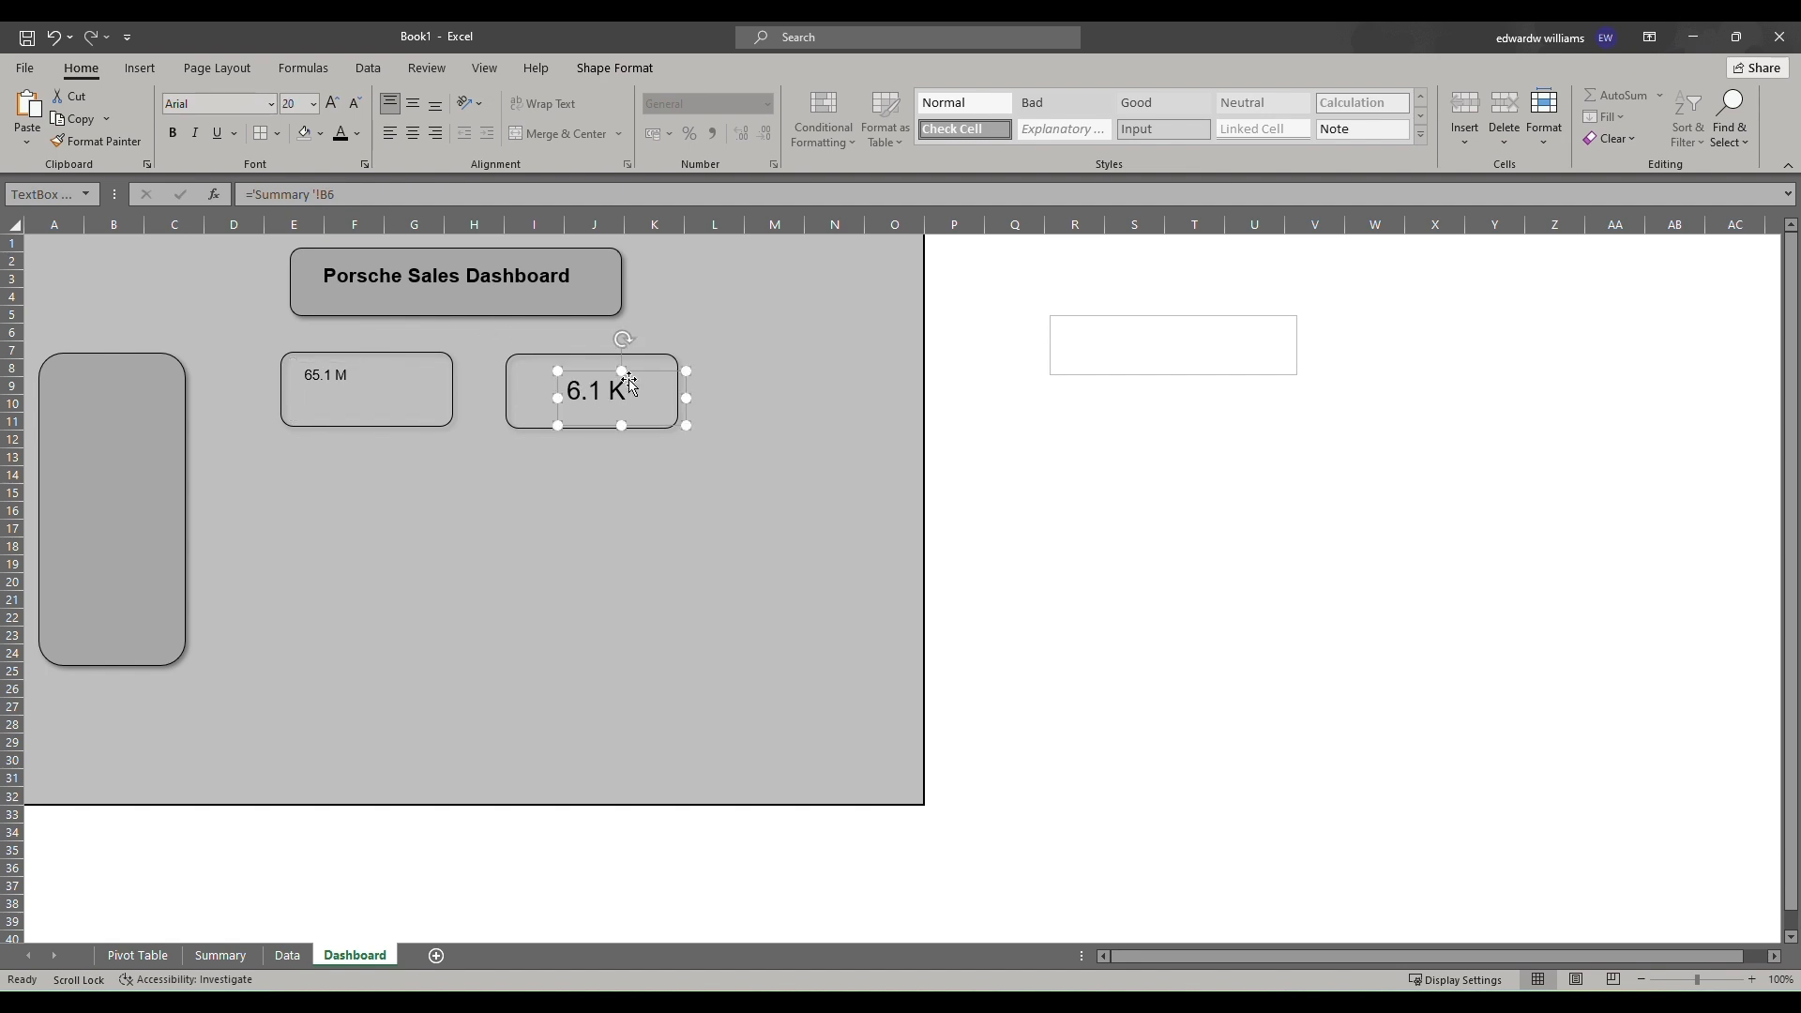
{"action": "left_click", "coordinate": [421, 394]}
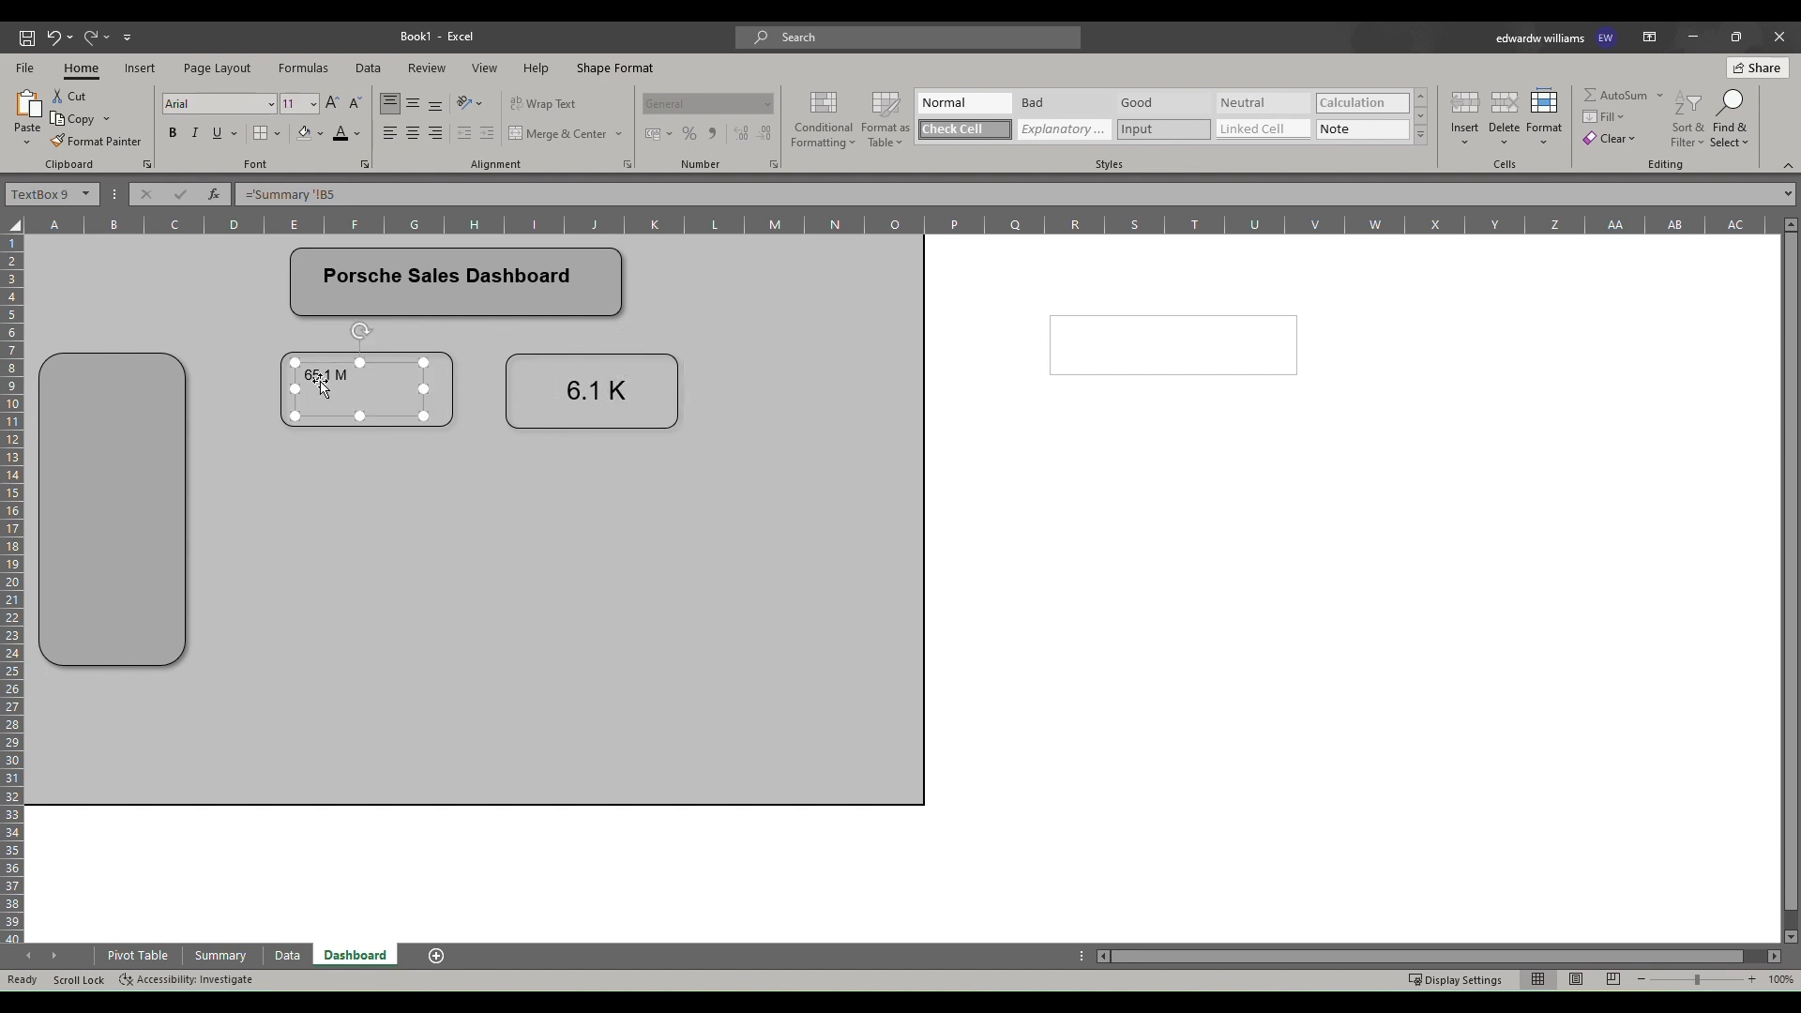
{"action": "left_click", "coordinate": [333, 103]}
{"action": "left_click", "coordinate": [333, 103]}
{"action": "left_click", "coordinate": [333, 103]}
{"action": "left_click", "coordinate": [333, 104]}
{"action": "left_click", "coordinate": [333, 103]}
{"action": "left_click_drag", "start_coordinate": [386, 367], "coordinate": [411, 376]}
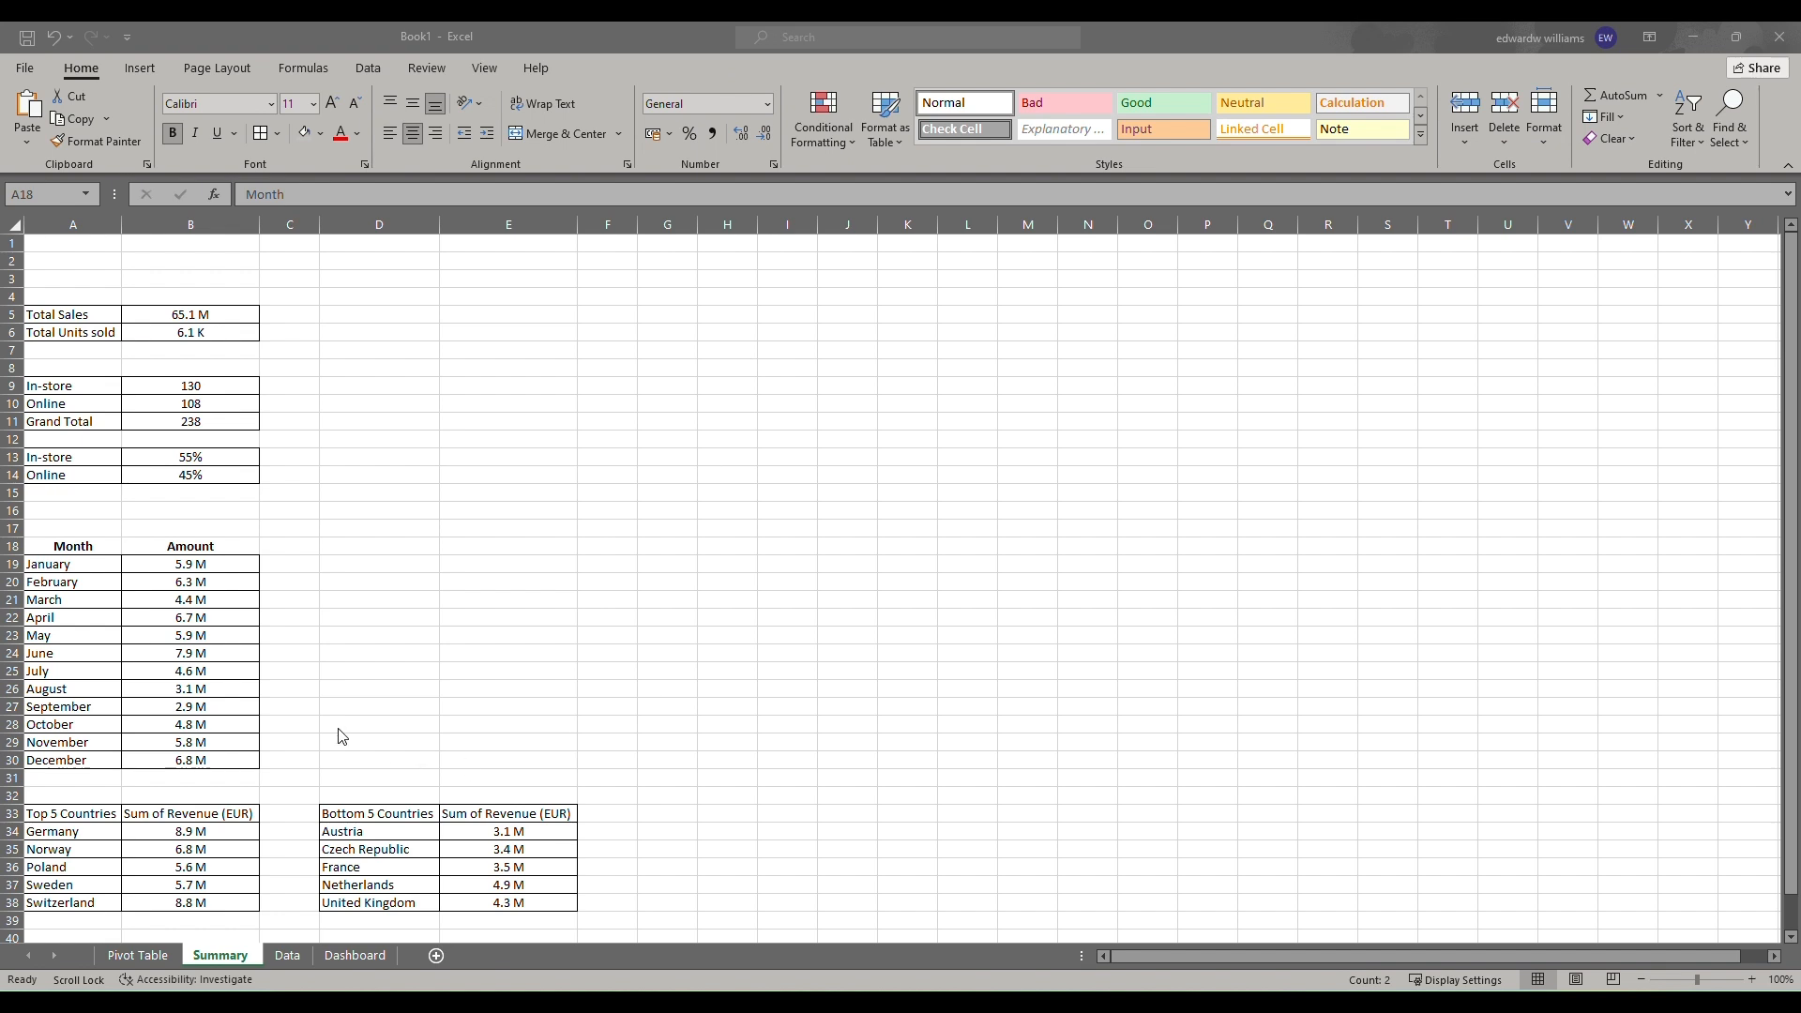
Insert a 2-D pie chart from the In-store and Online percentages in A13:B14 on the Summary sheet.
{"action": "left_click", "coordinate": [309, 512]}
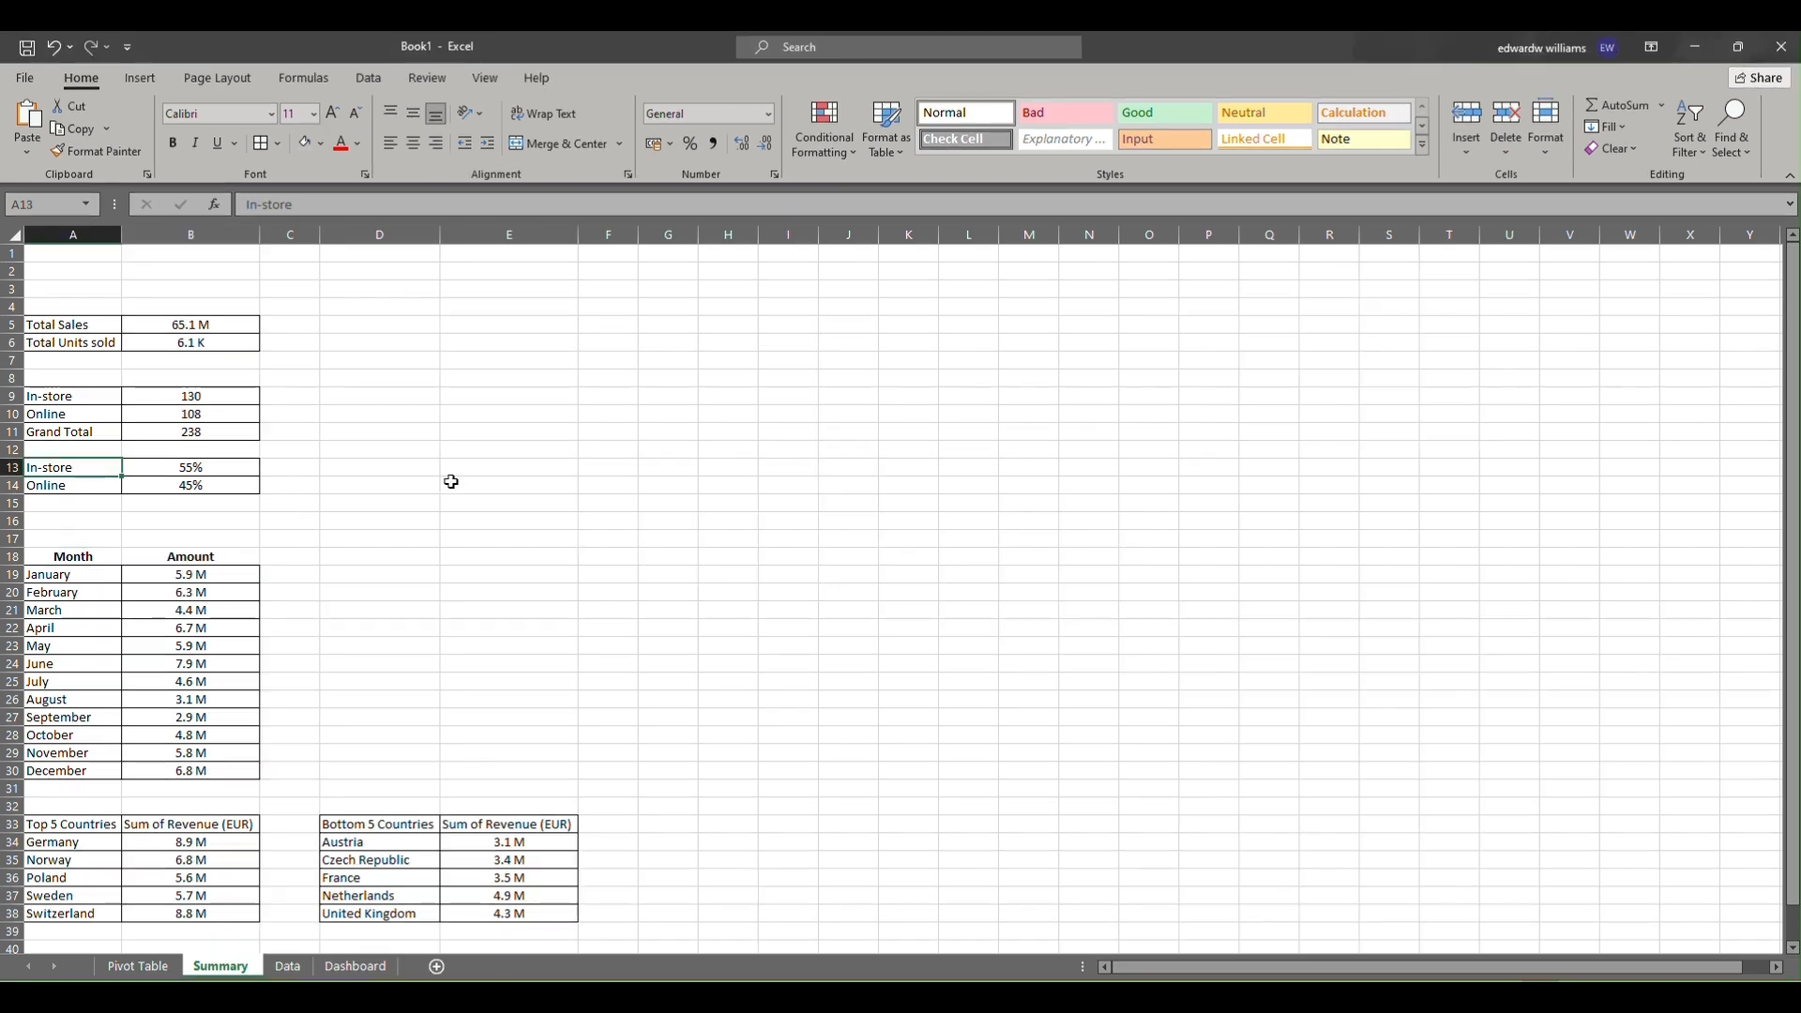
{"action": "left_click", "coordinate": [451, 471]}
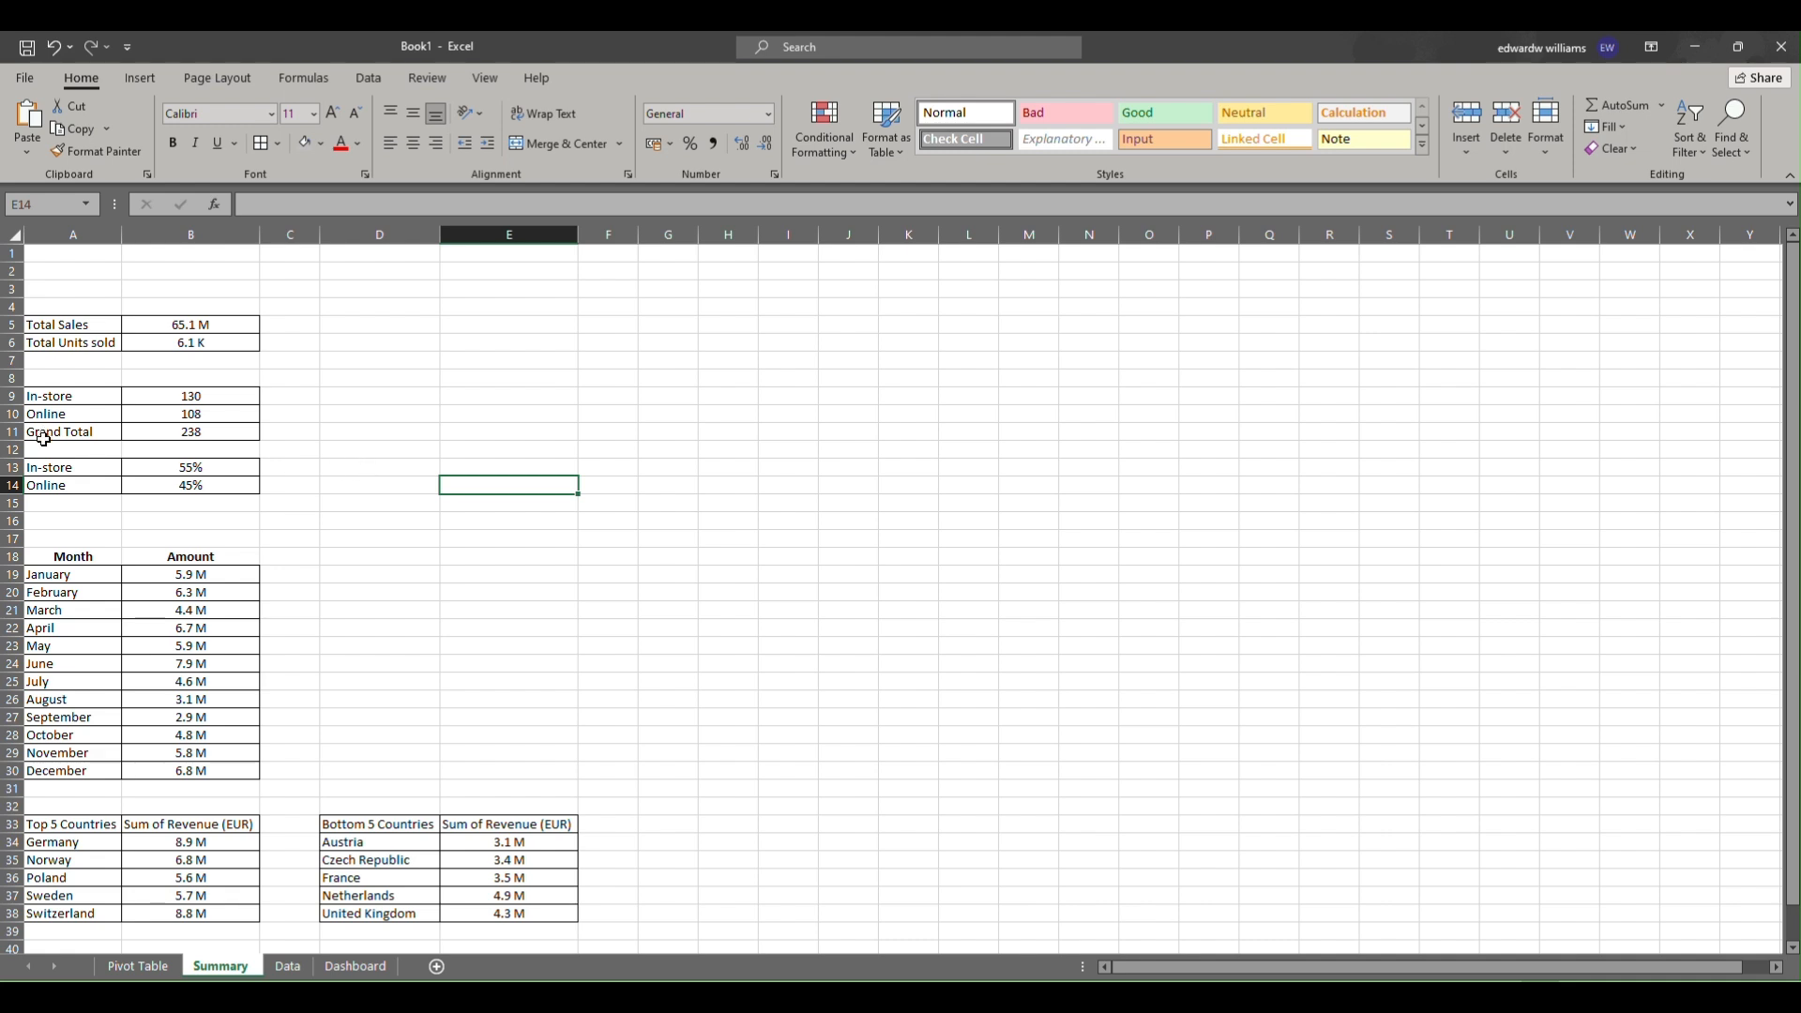
{"action": "left_click_drag", "start_coordinate": [62, 465], "coordinate": [177, 478]}
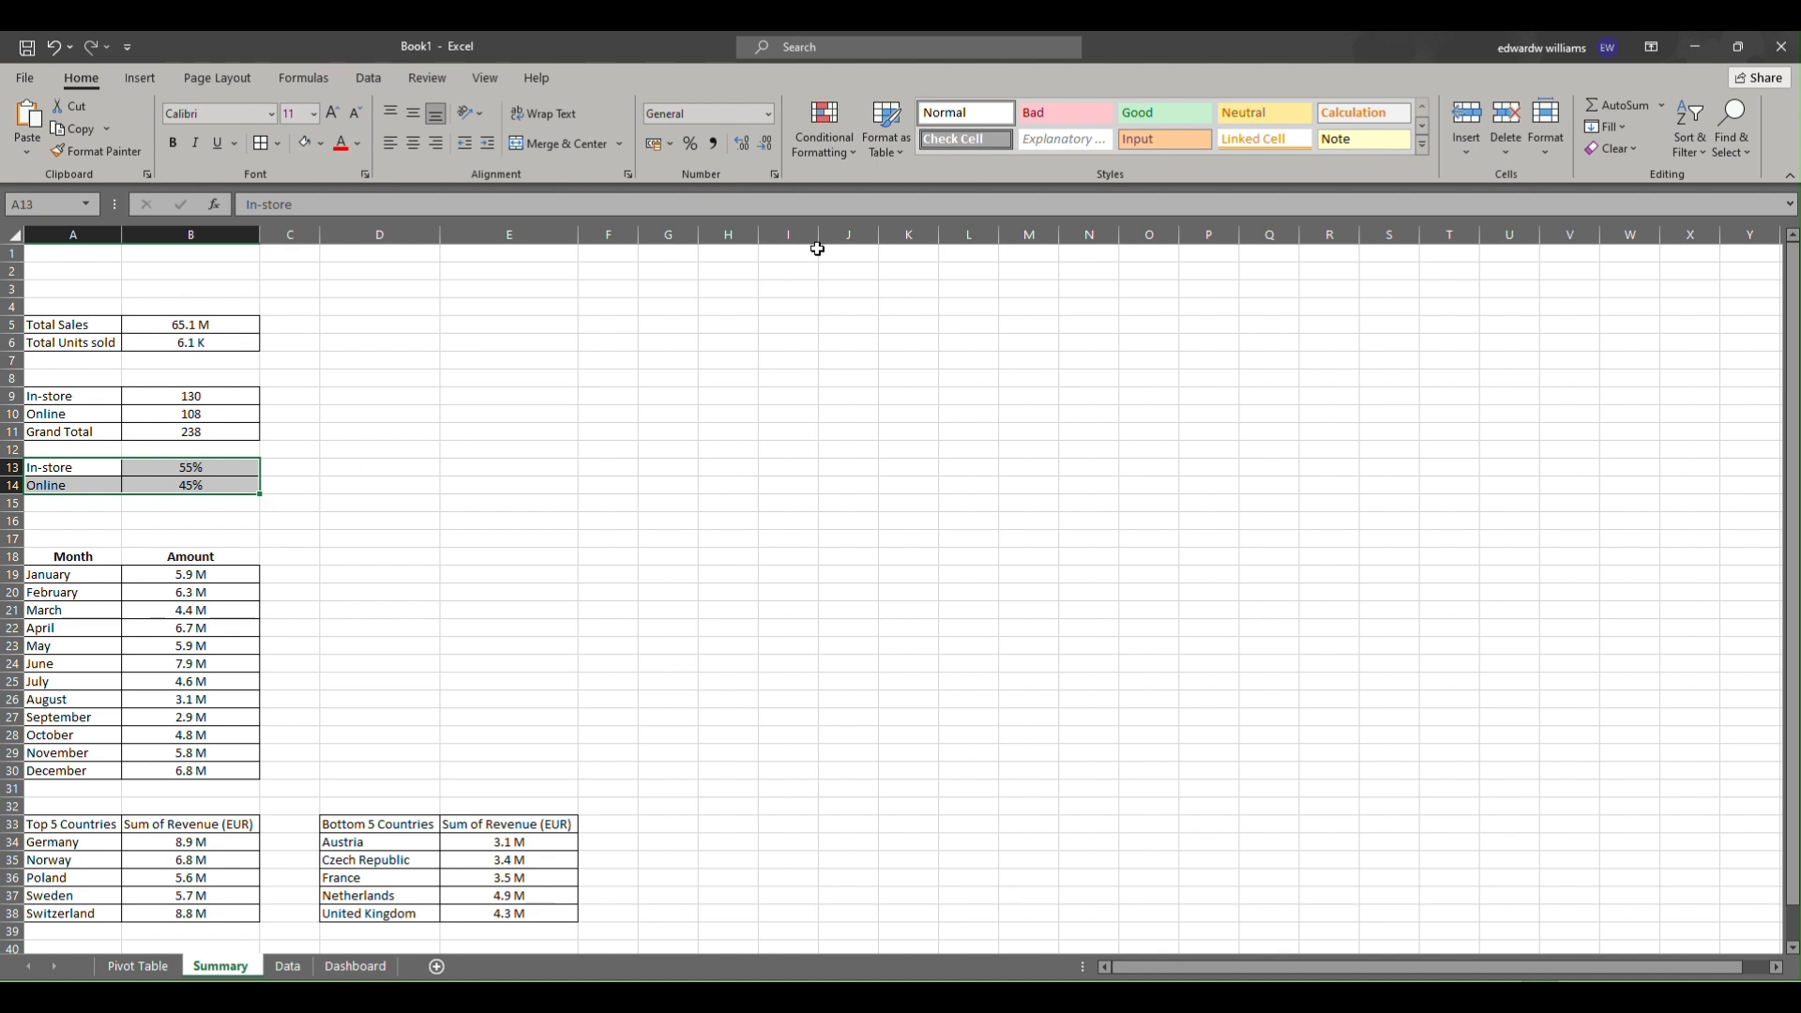
{"action": "left_click", "coordinate": [131, 77]}
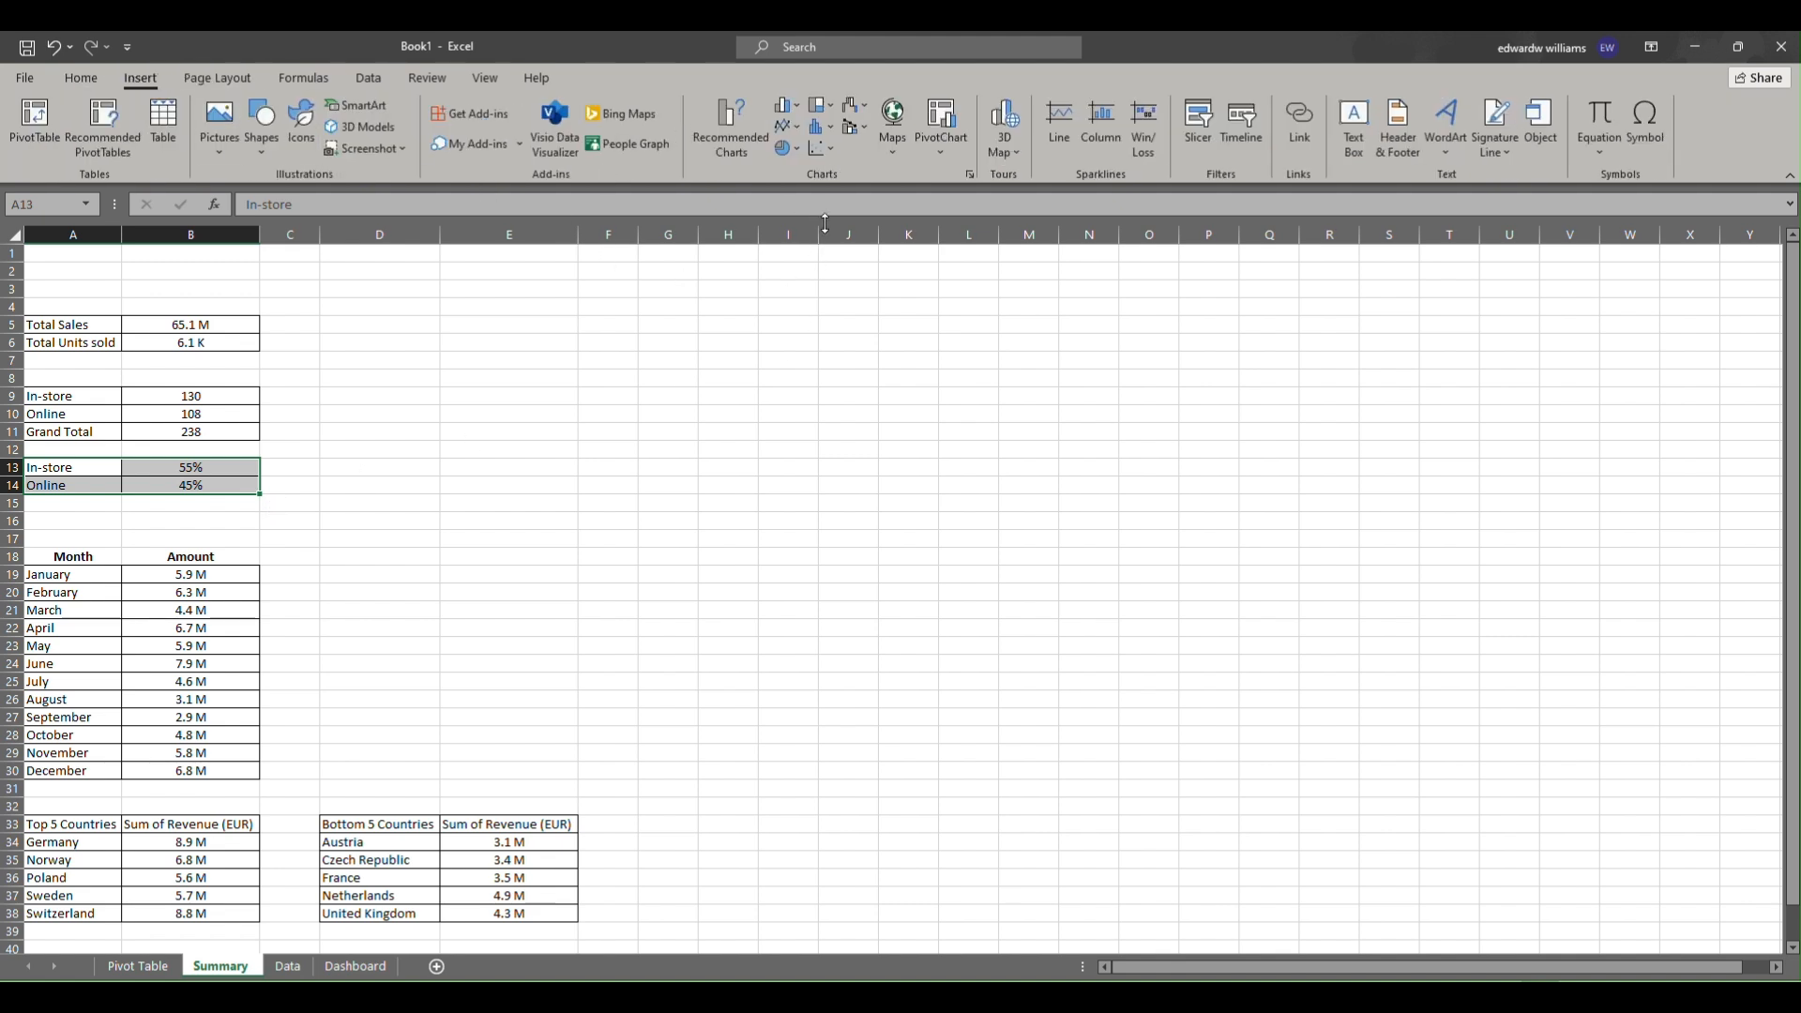
{"action": "left_click", "coordinate": [780, 148]}
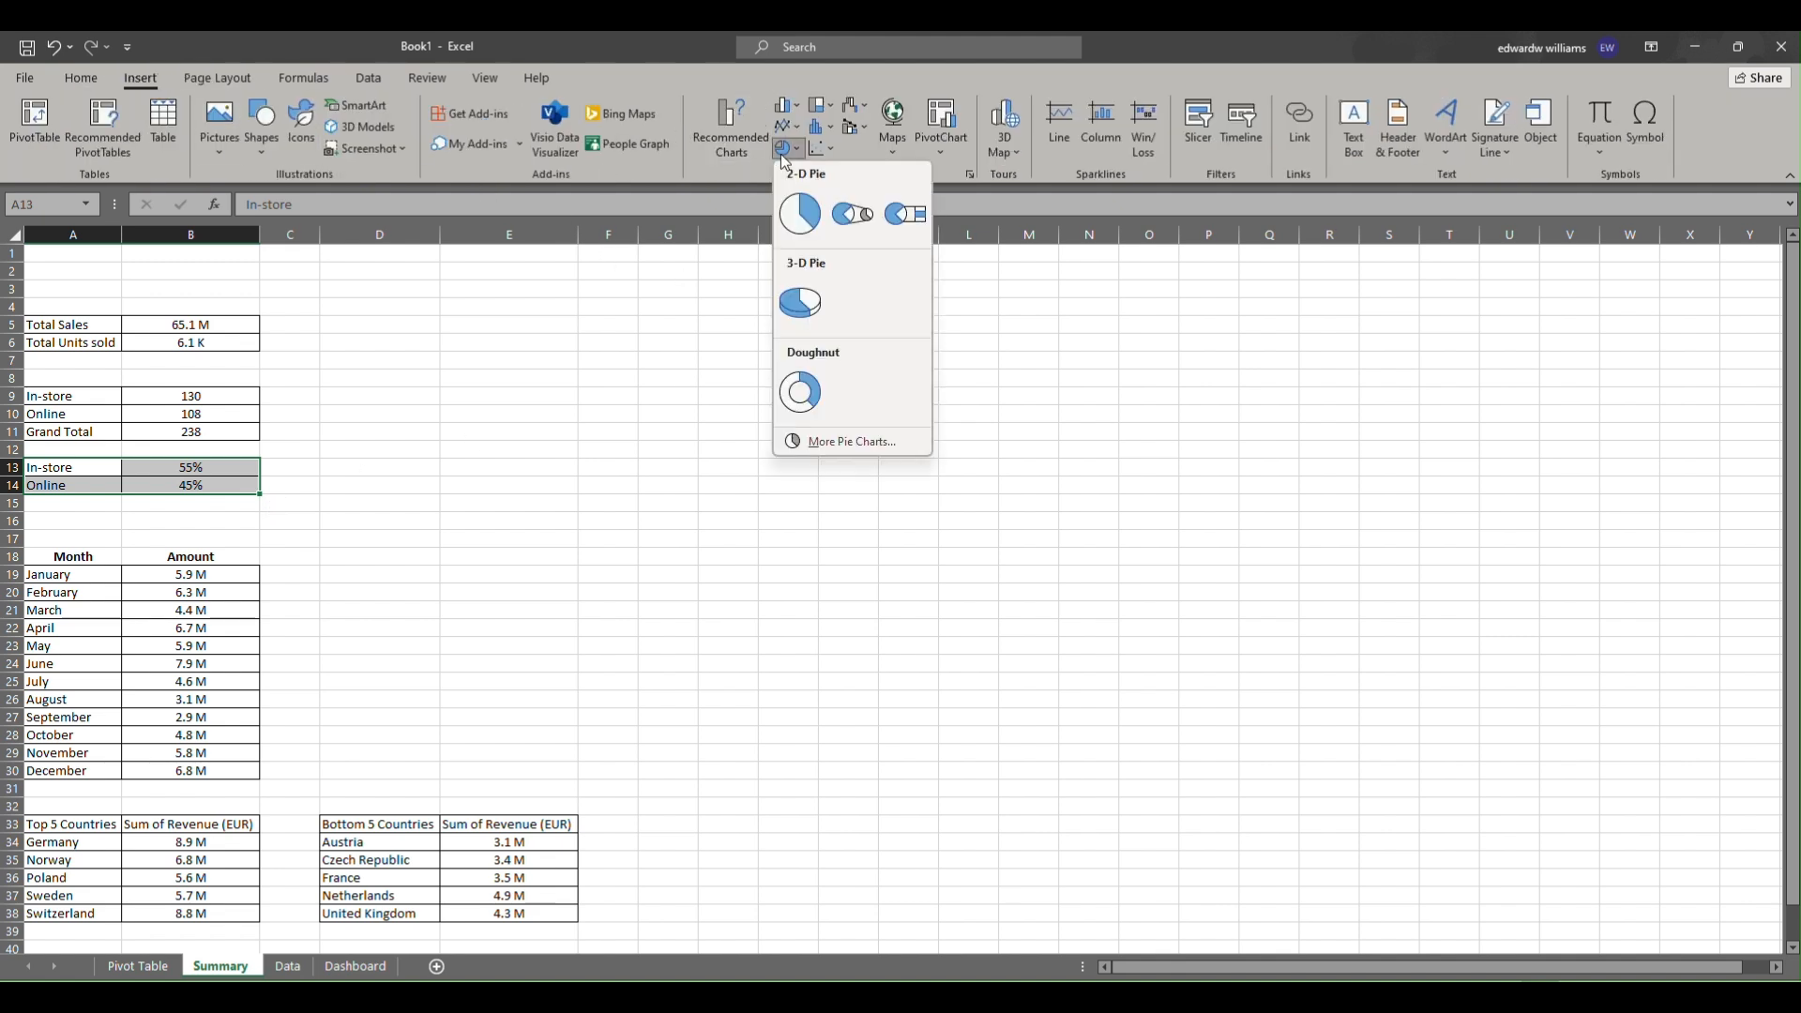
{"action": "left_click", "coordinate": [794, 212]}
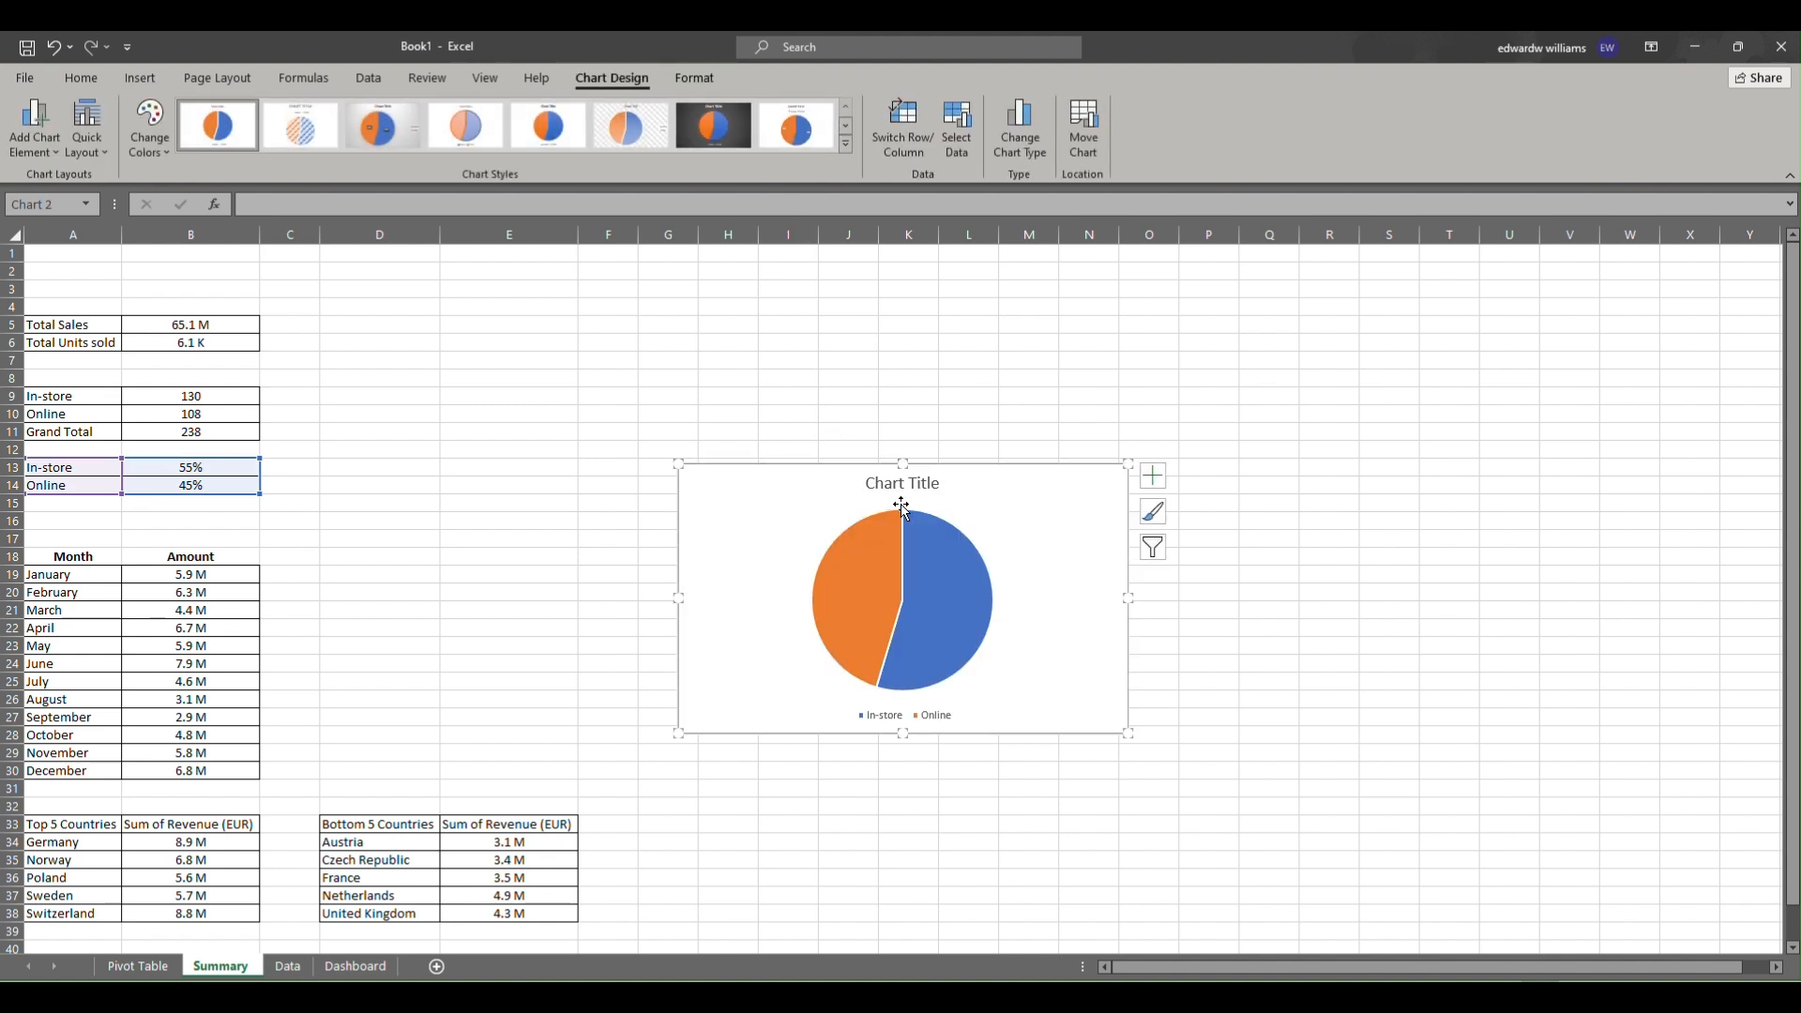
Rename the chart title to In-Store Vs Online Sales.
{"action": "left_click", "coordinate": [874, 485]}
{"action": "left_click_drag", "start_coordinate": [871, 481], "coordinate": [939, 482]}
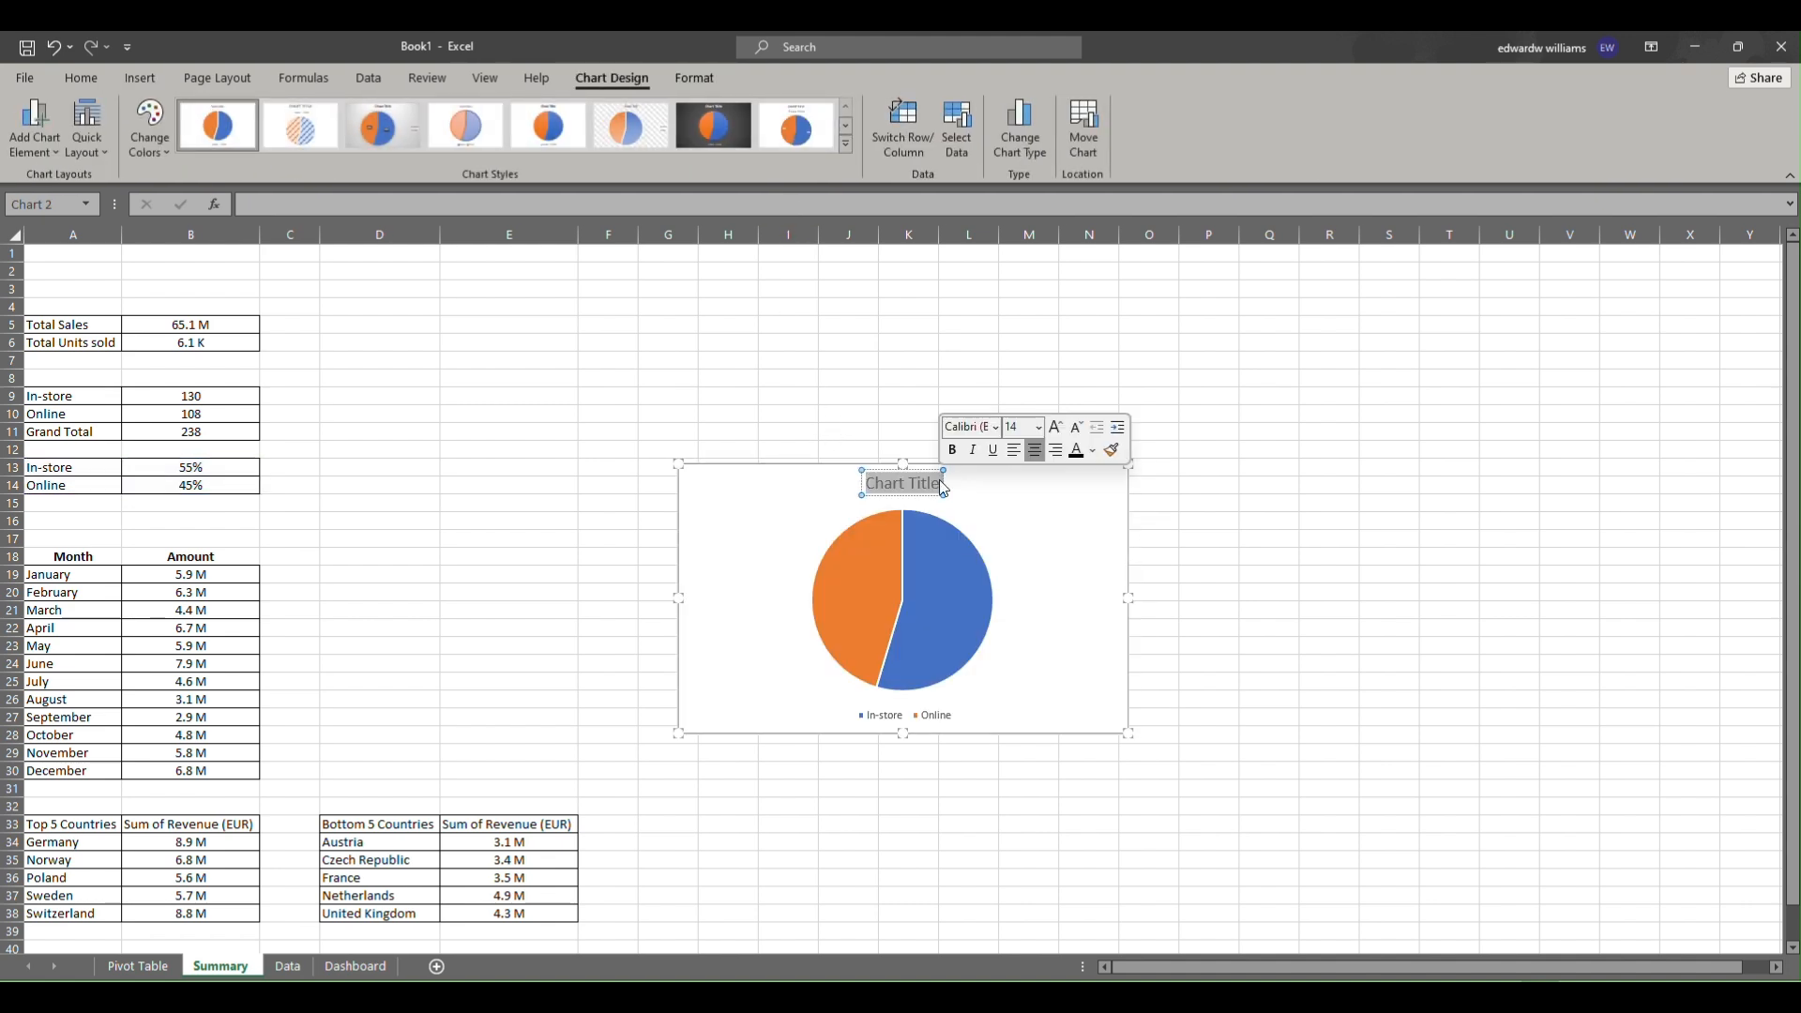
{"action": "key", "text": "BackSpace"}
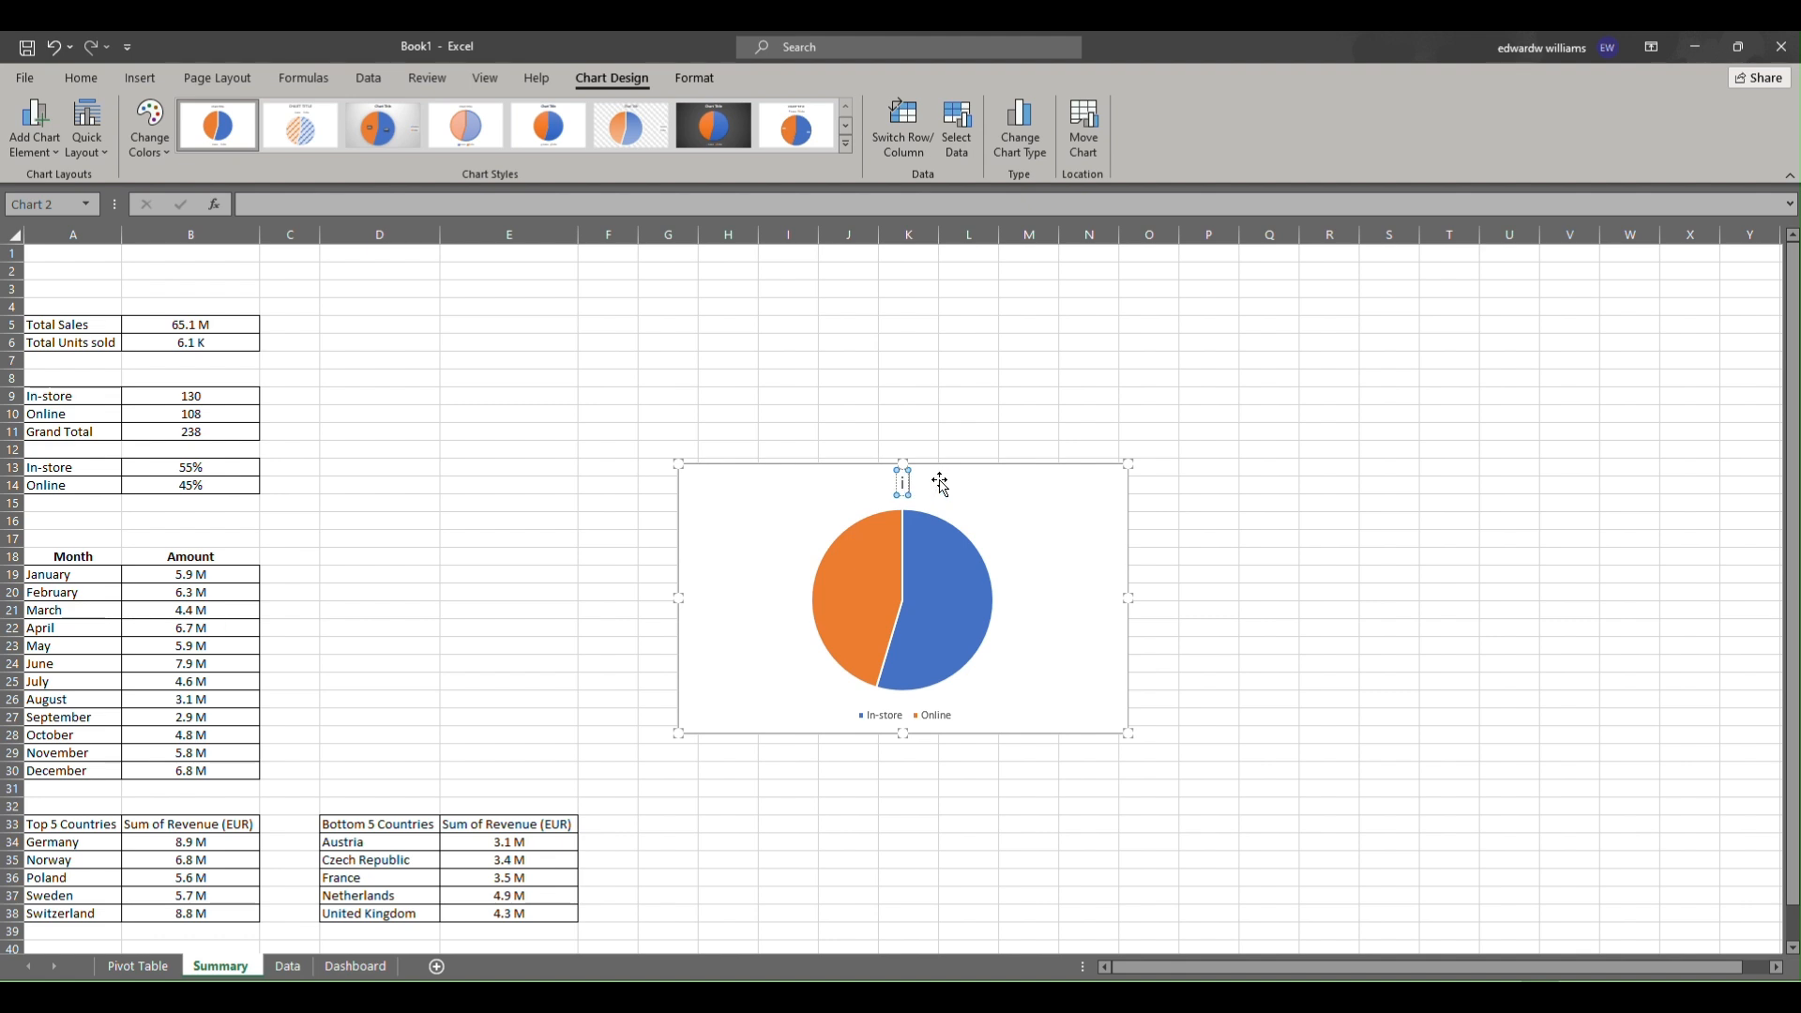
{"action": "type", "text": "In-"}
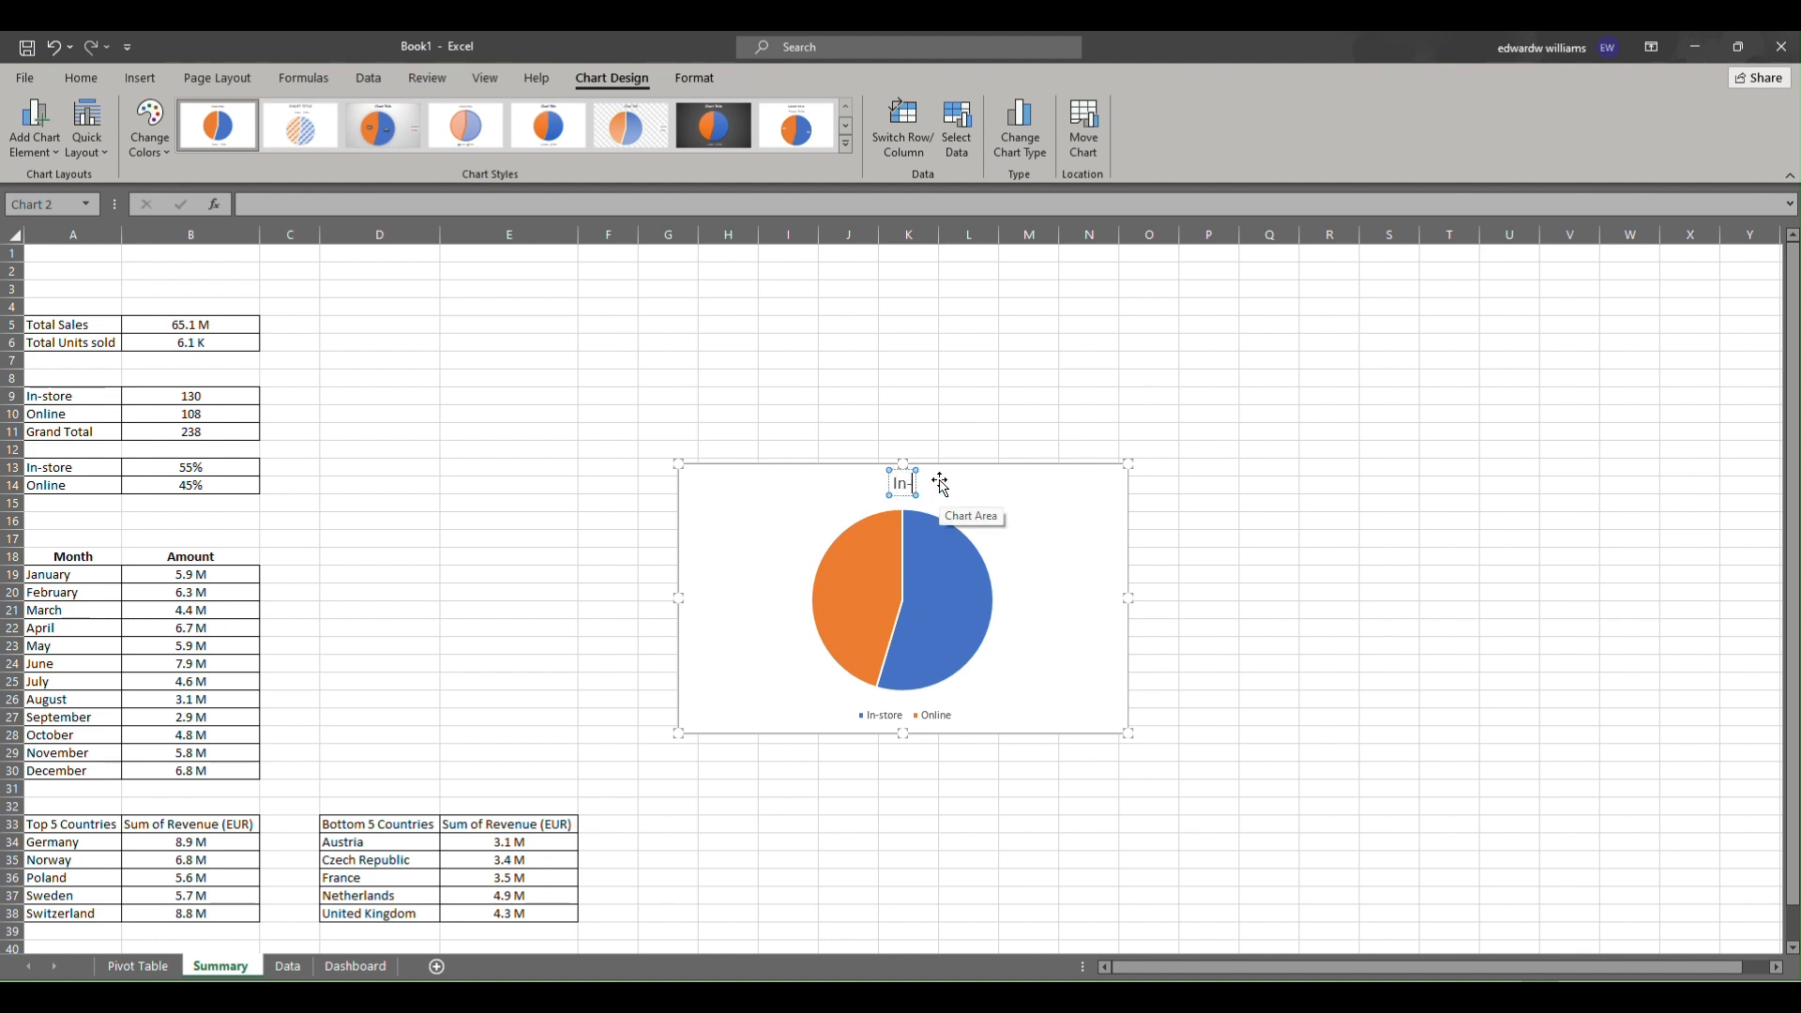
{"action": "type", "text": "Store Vs"}
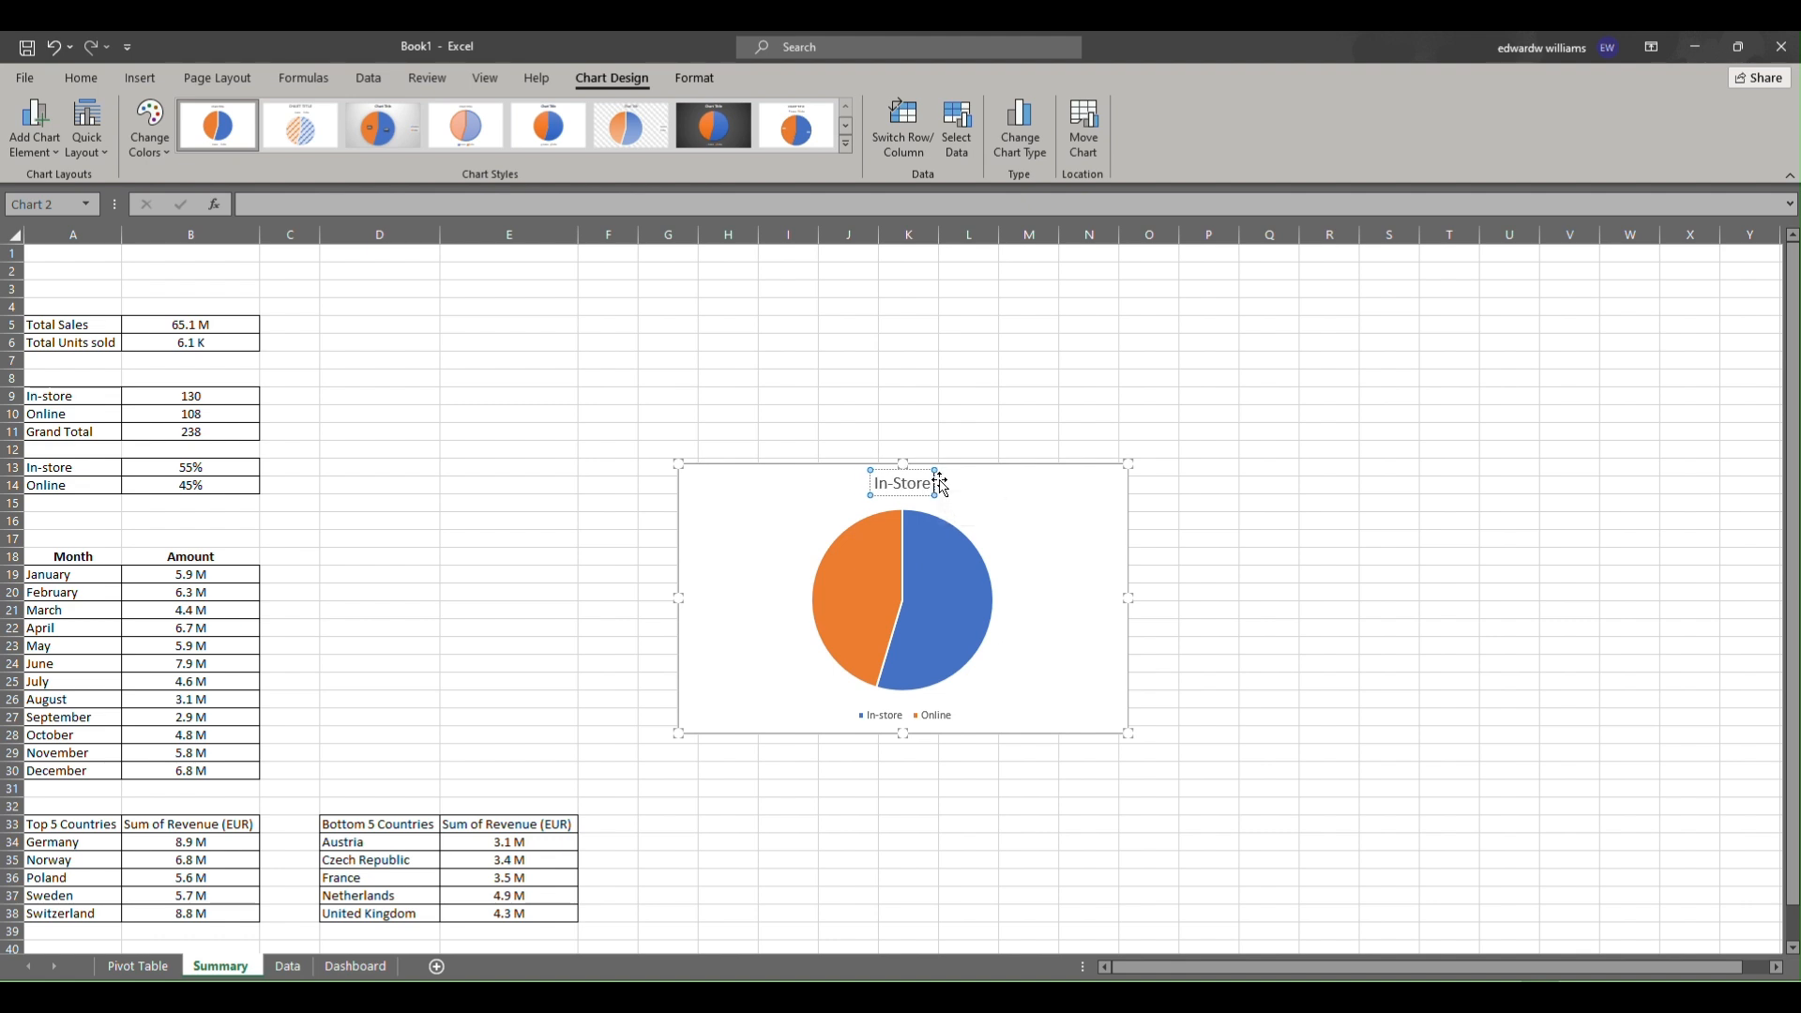
{"action": "type", "text": " O"}
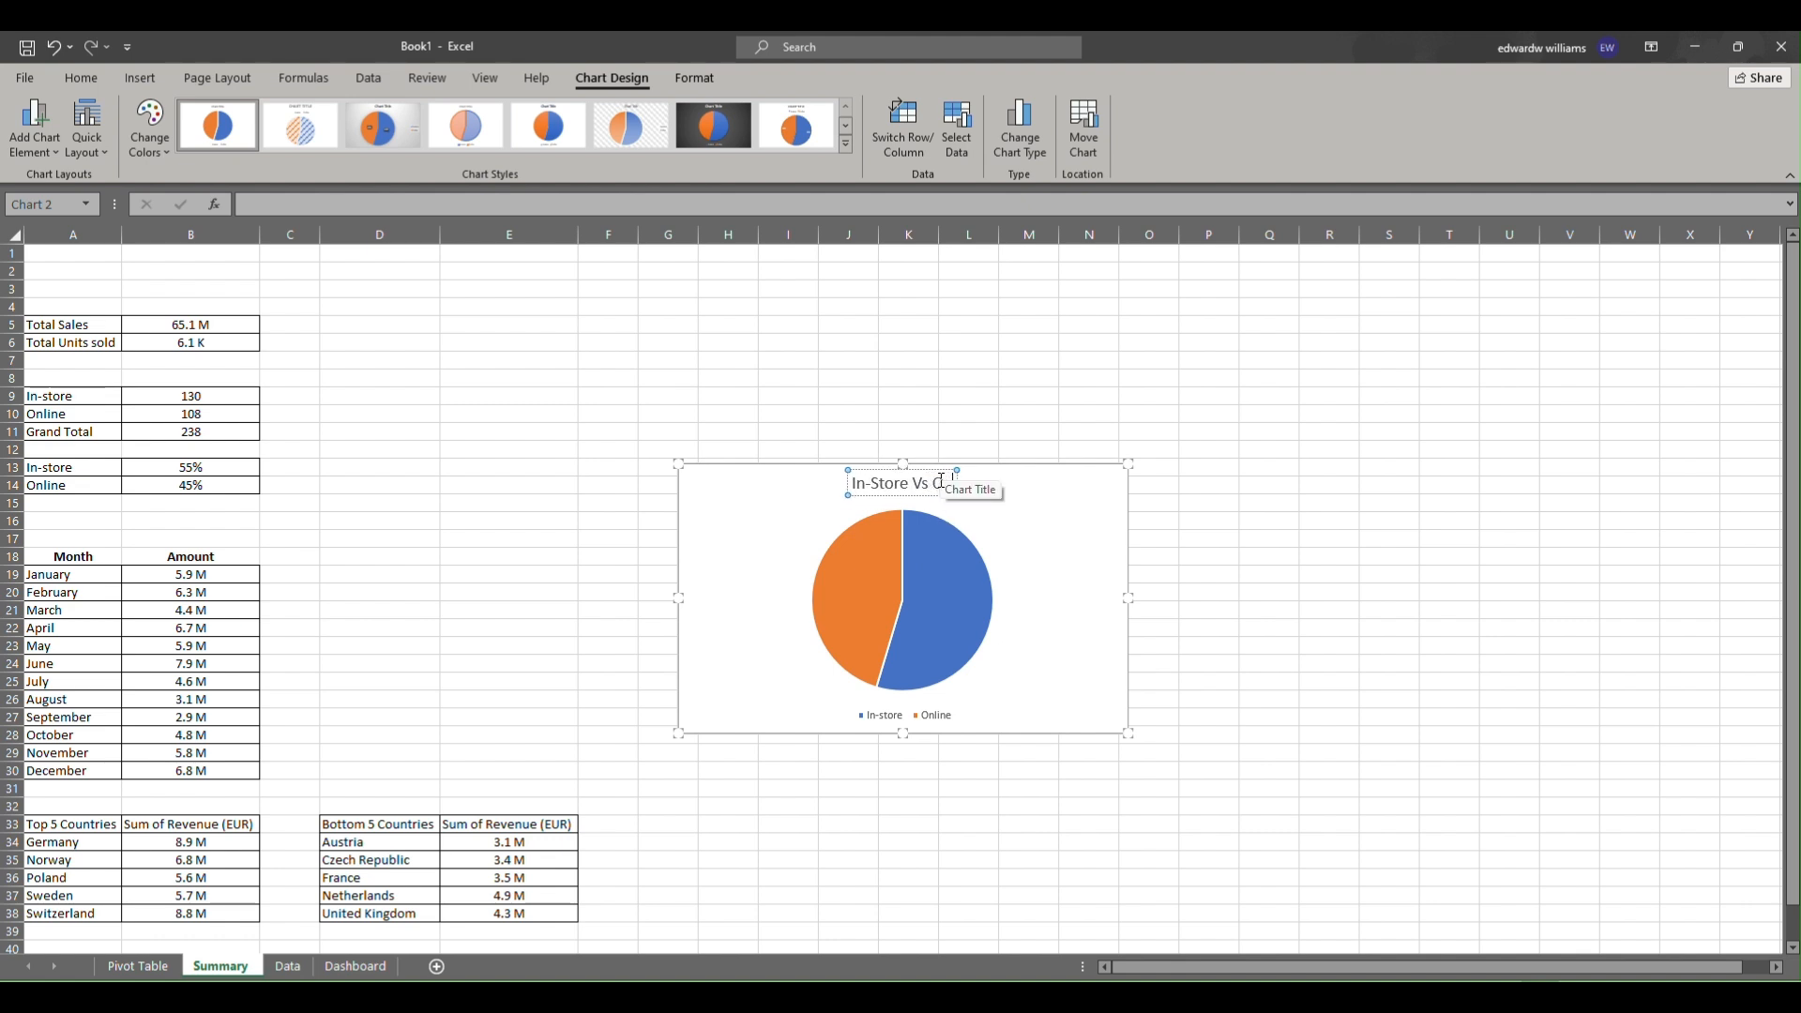
{"action": "type", "text": "nline Sales"}
Fill the In-store pie slice with light gray.
{"action": "left_click", "coordinate": [1070, 553]}
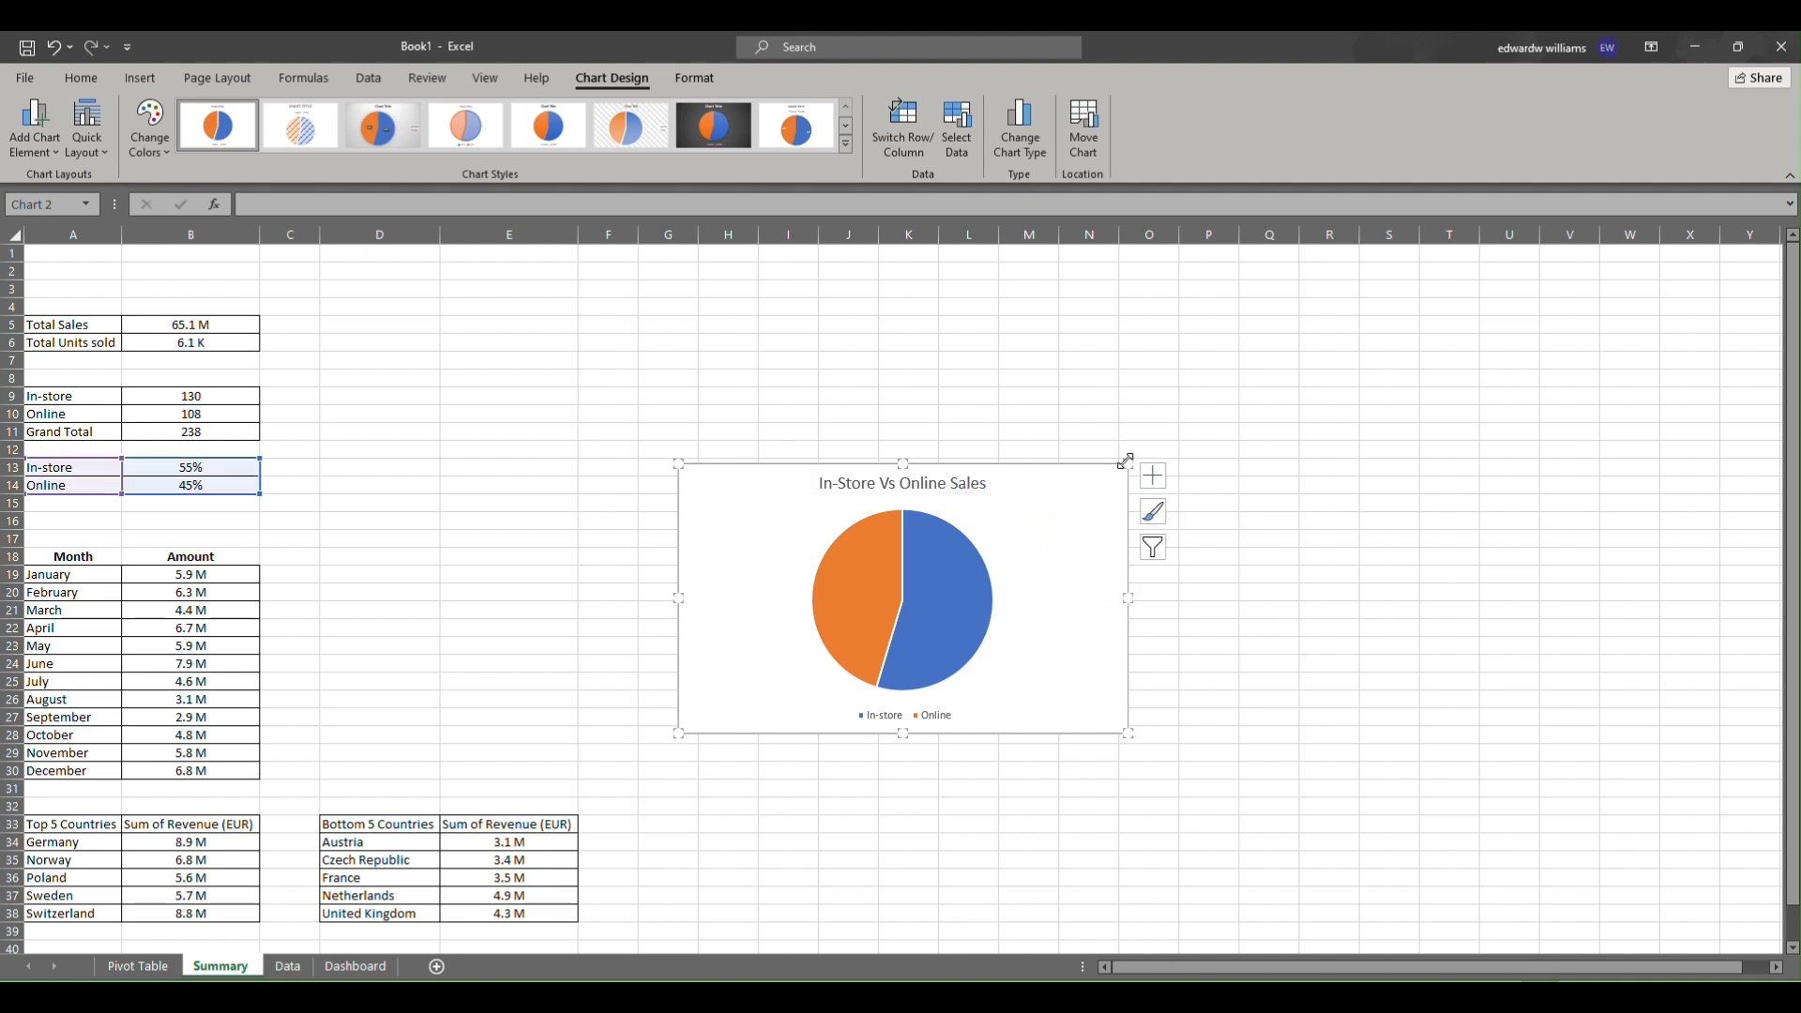
{"action": "left_click", "coordinate": [966, 600]}
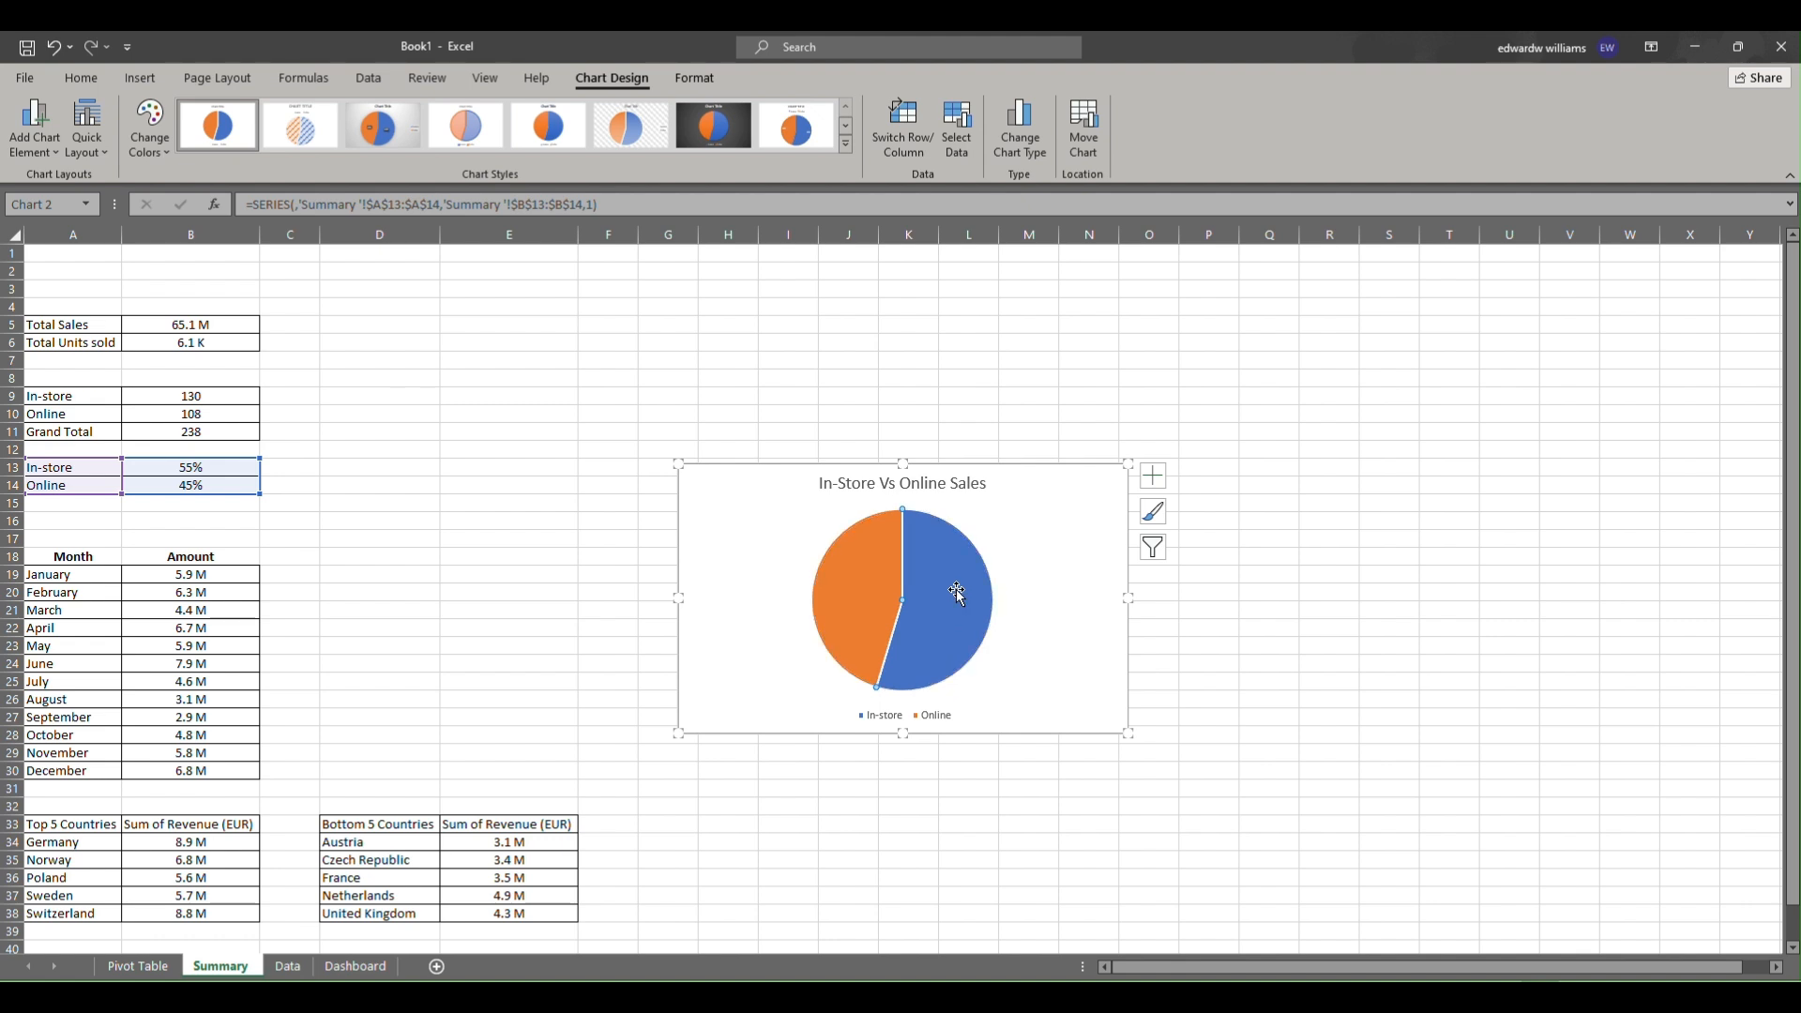
{"action": "right_click", "coordinate": [957, 594]}
{"action": "left_click", "coordinate": [980, 544]}
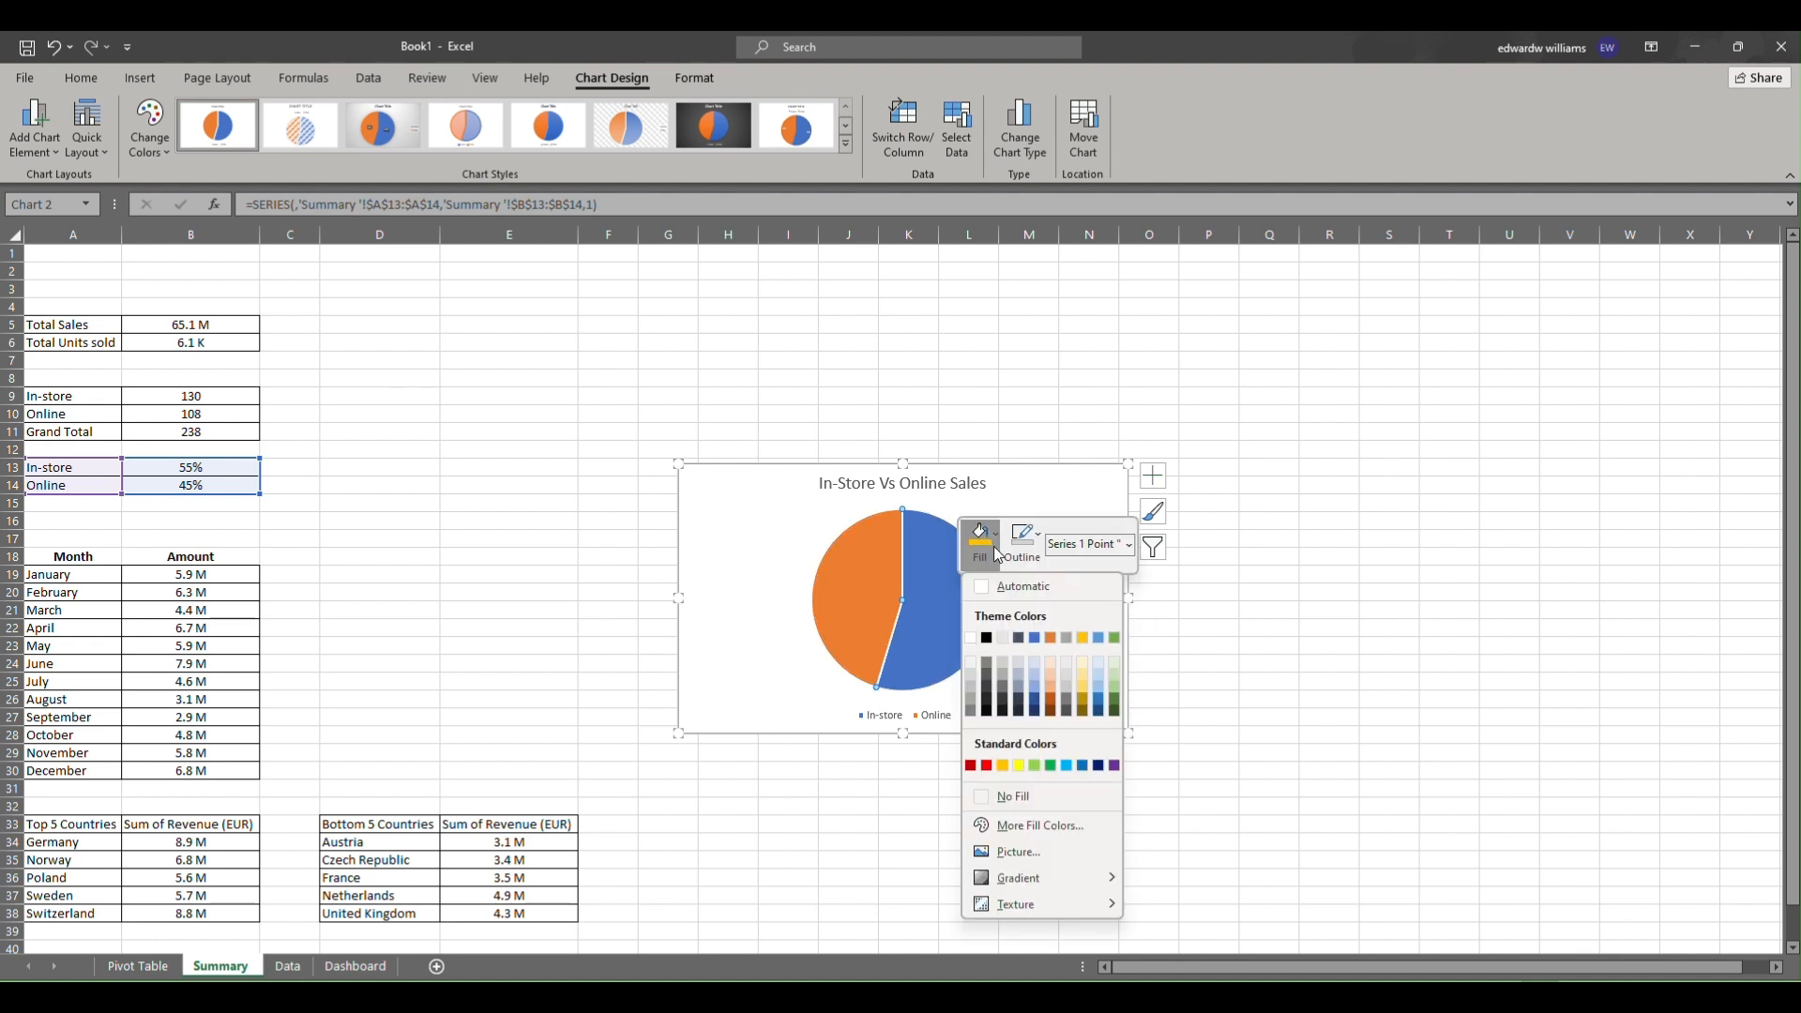
{"action": "left_click", "coordinate": [1004, 637]}
{"action": "left_click", "coordinate": [1049, 699]}
{"action": "double_click", "coordinate": [969, 621]}
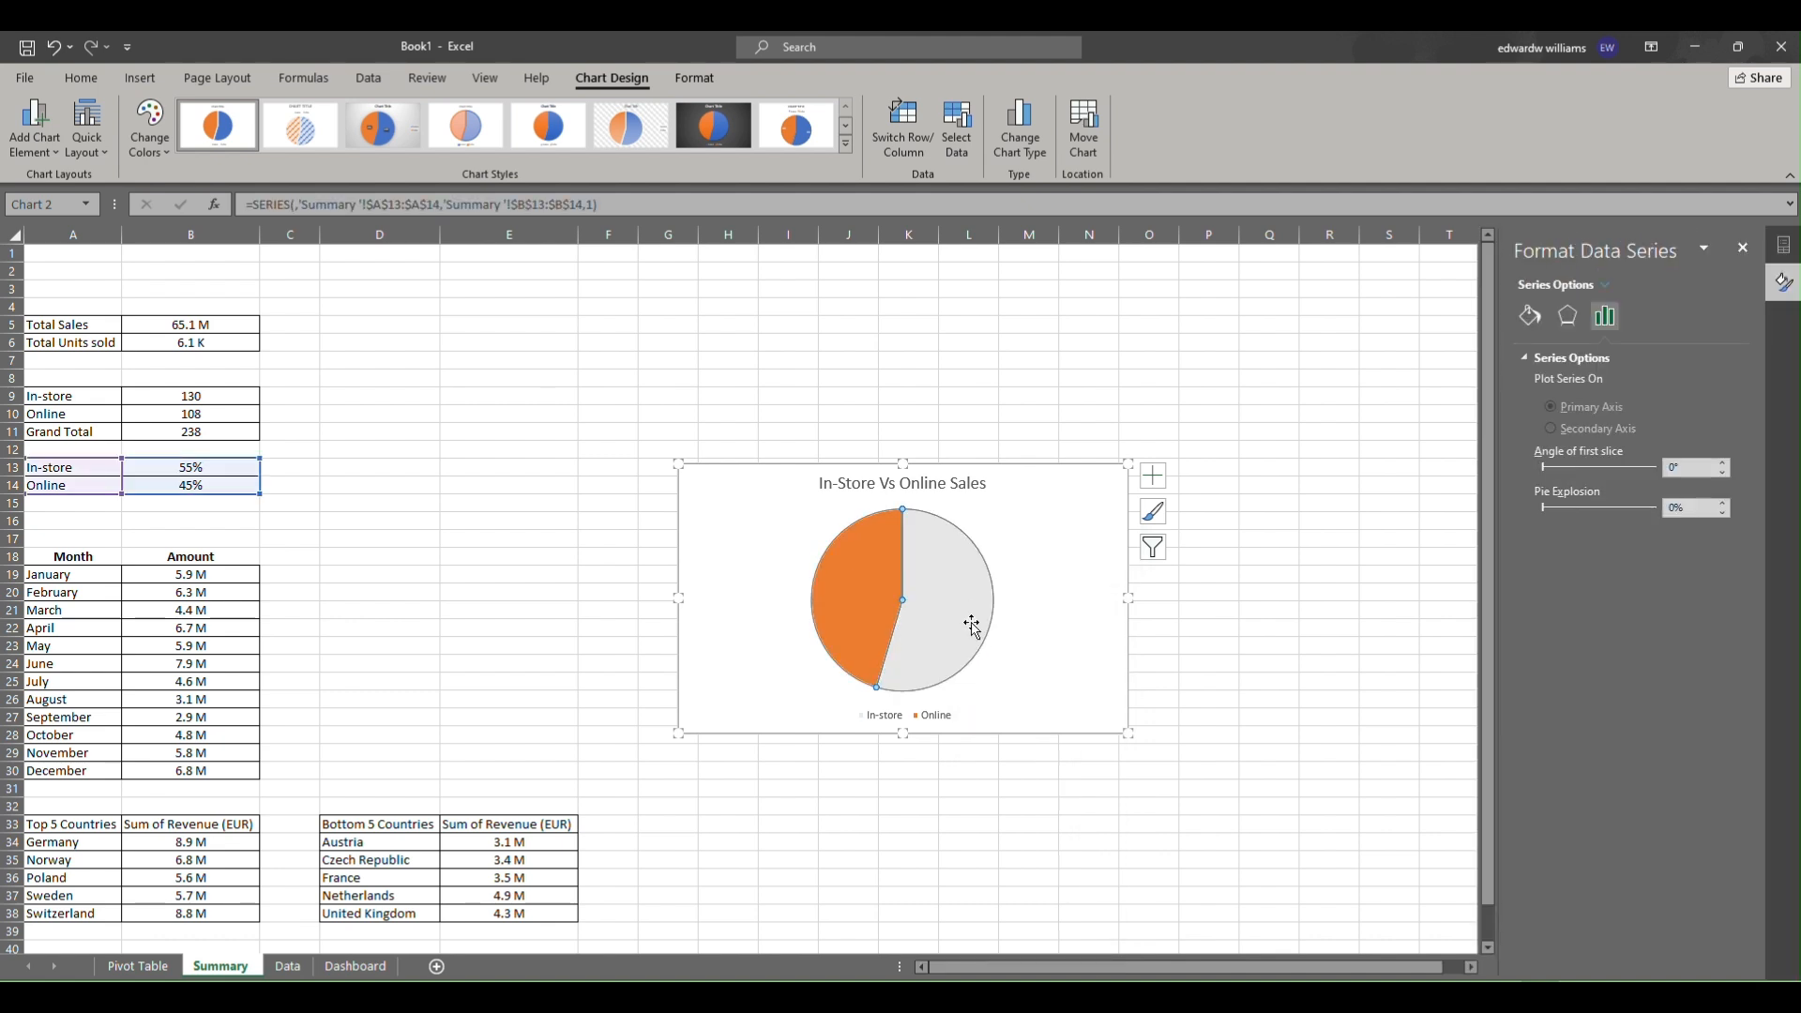
Copy the pie chart.
{"action": "right_click", "coordinate": [1042, 518]}
{"action": "key", "text": "Escape"}
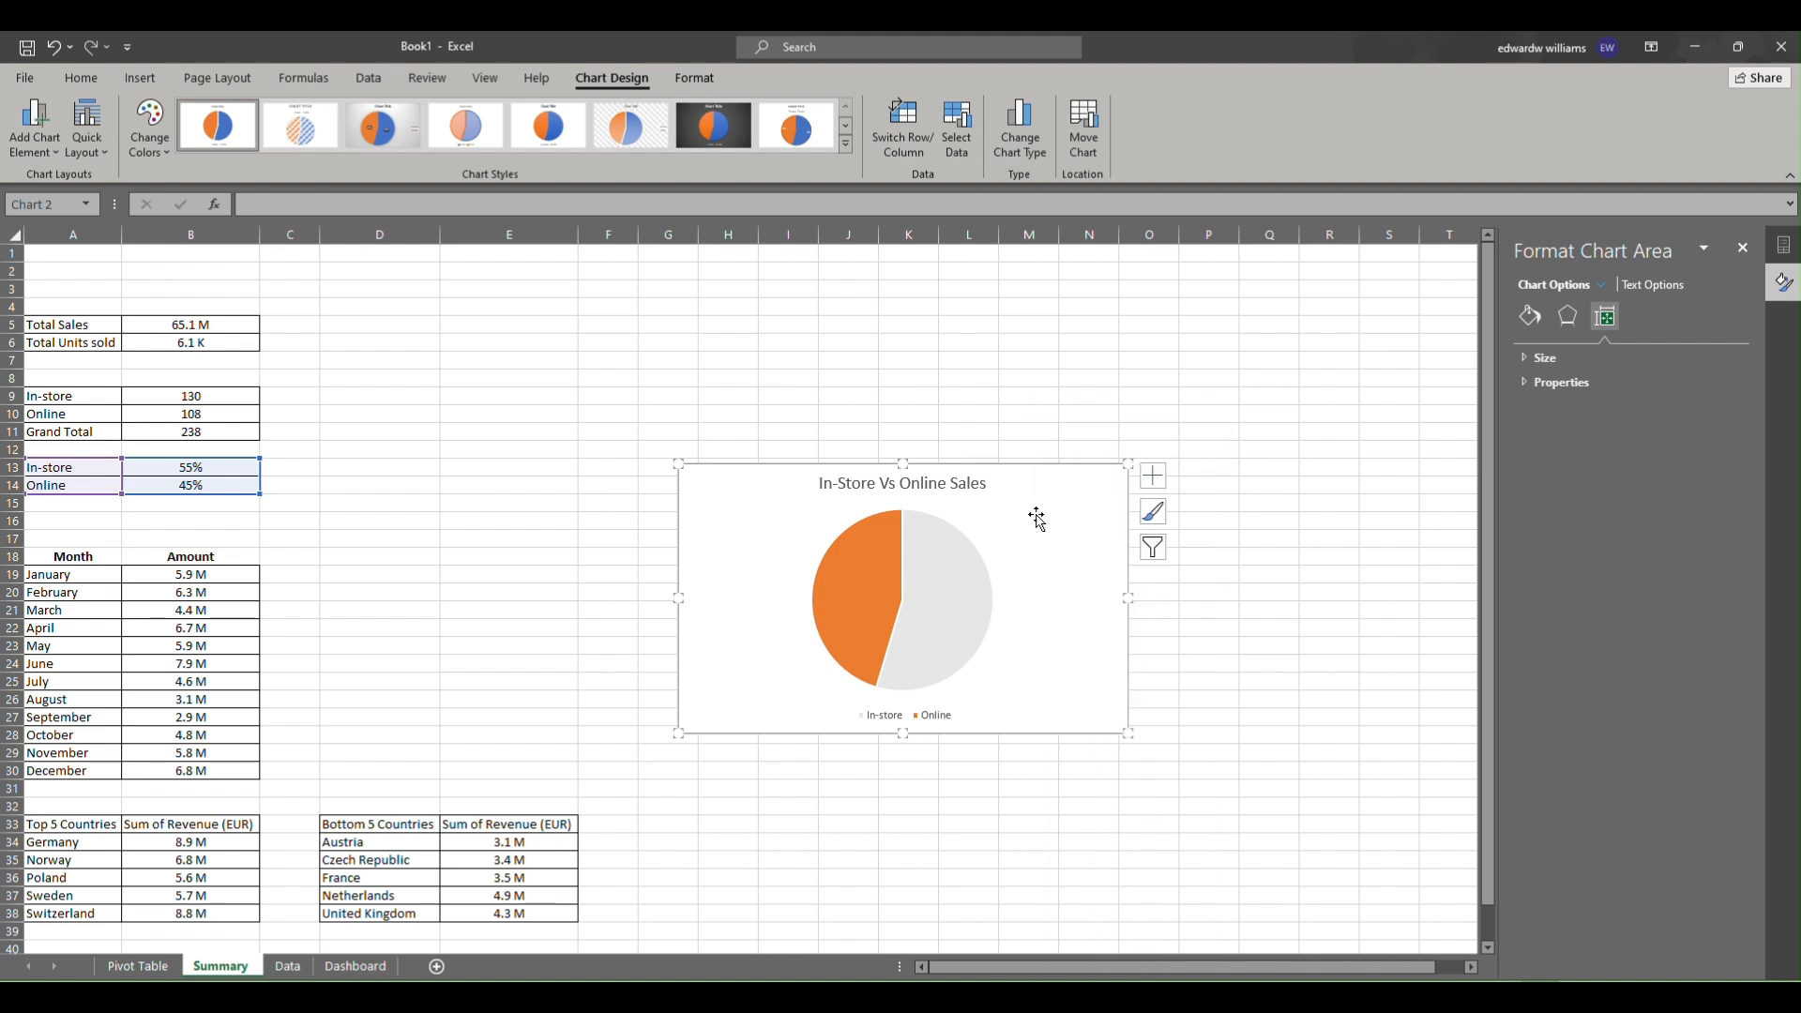
{"action": "right_click", "coordinate": [1038, 517]}
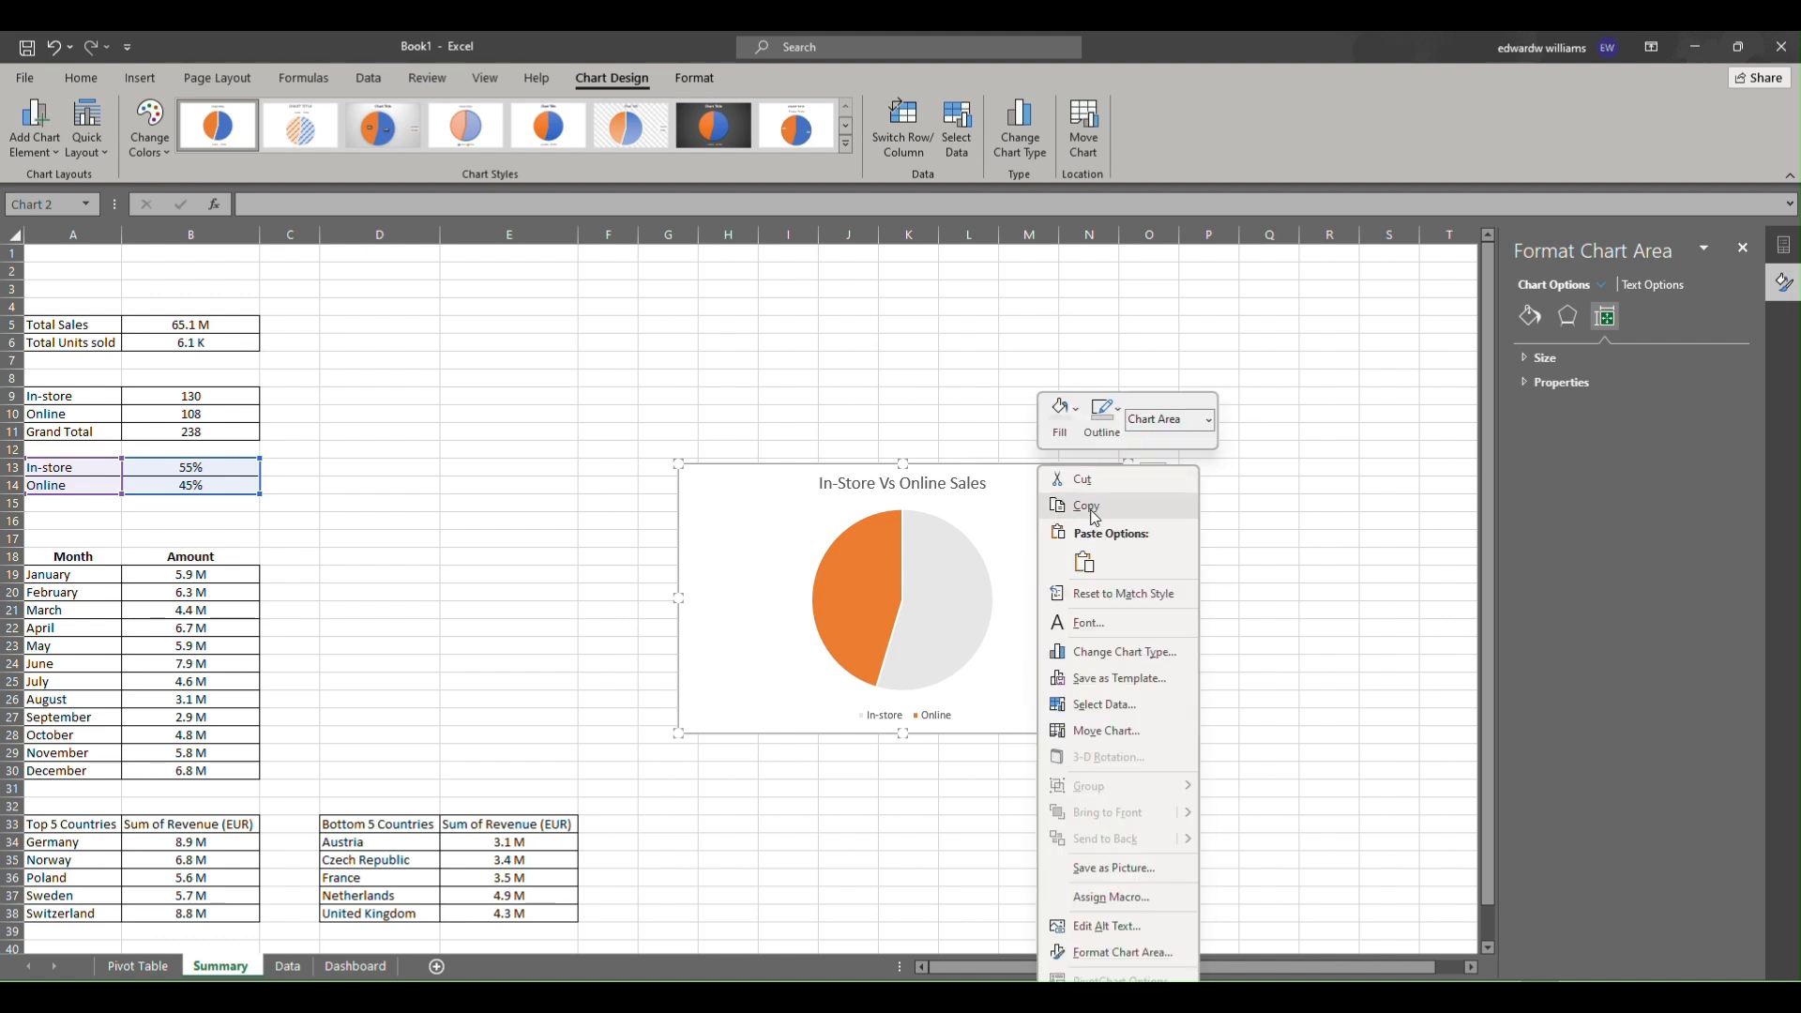
{"action": "key", "text": "Escape"}
Paste the copied pie chart onto the Dashboard sheet and move it beside the KPI cards.
{"action": "left_click", "coordinate": [355, 966]}
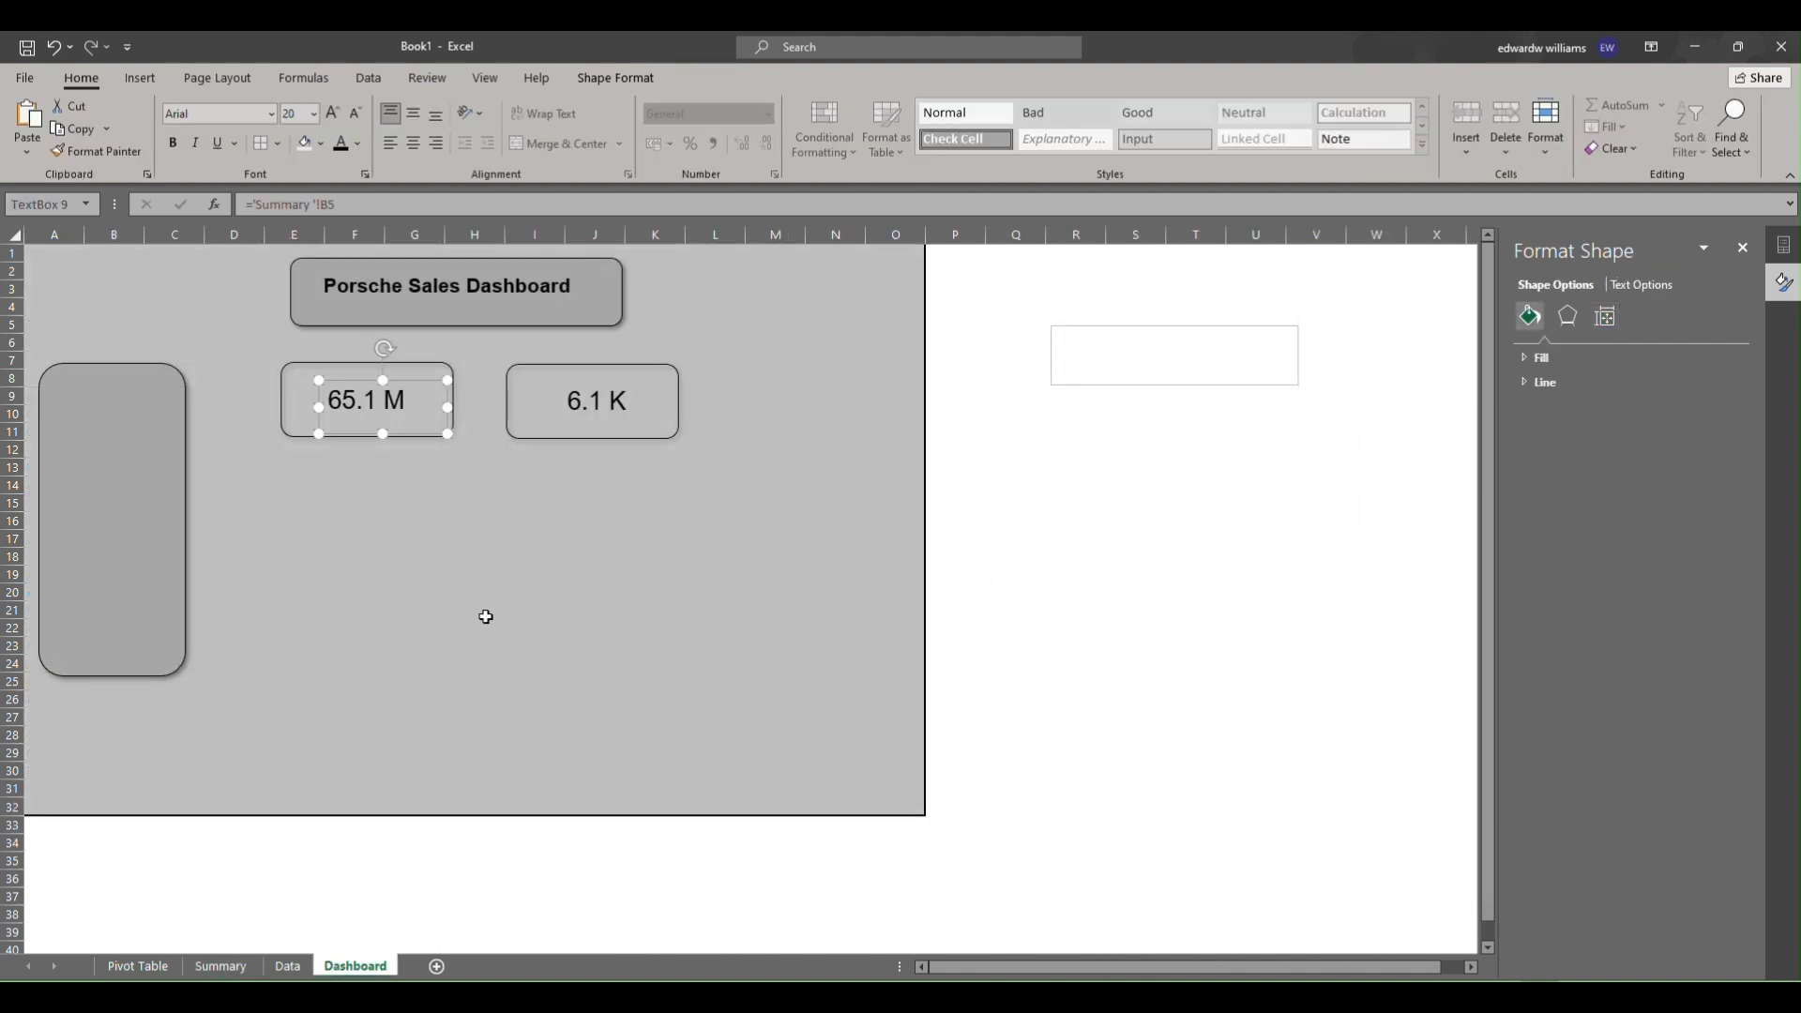
{"action": "left_click", "coordinate": [489, 556]}
{"action": "right_click", "coordinate": [490, 556]}
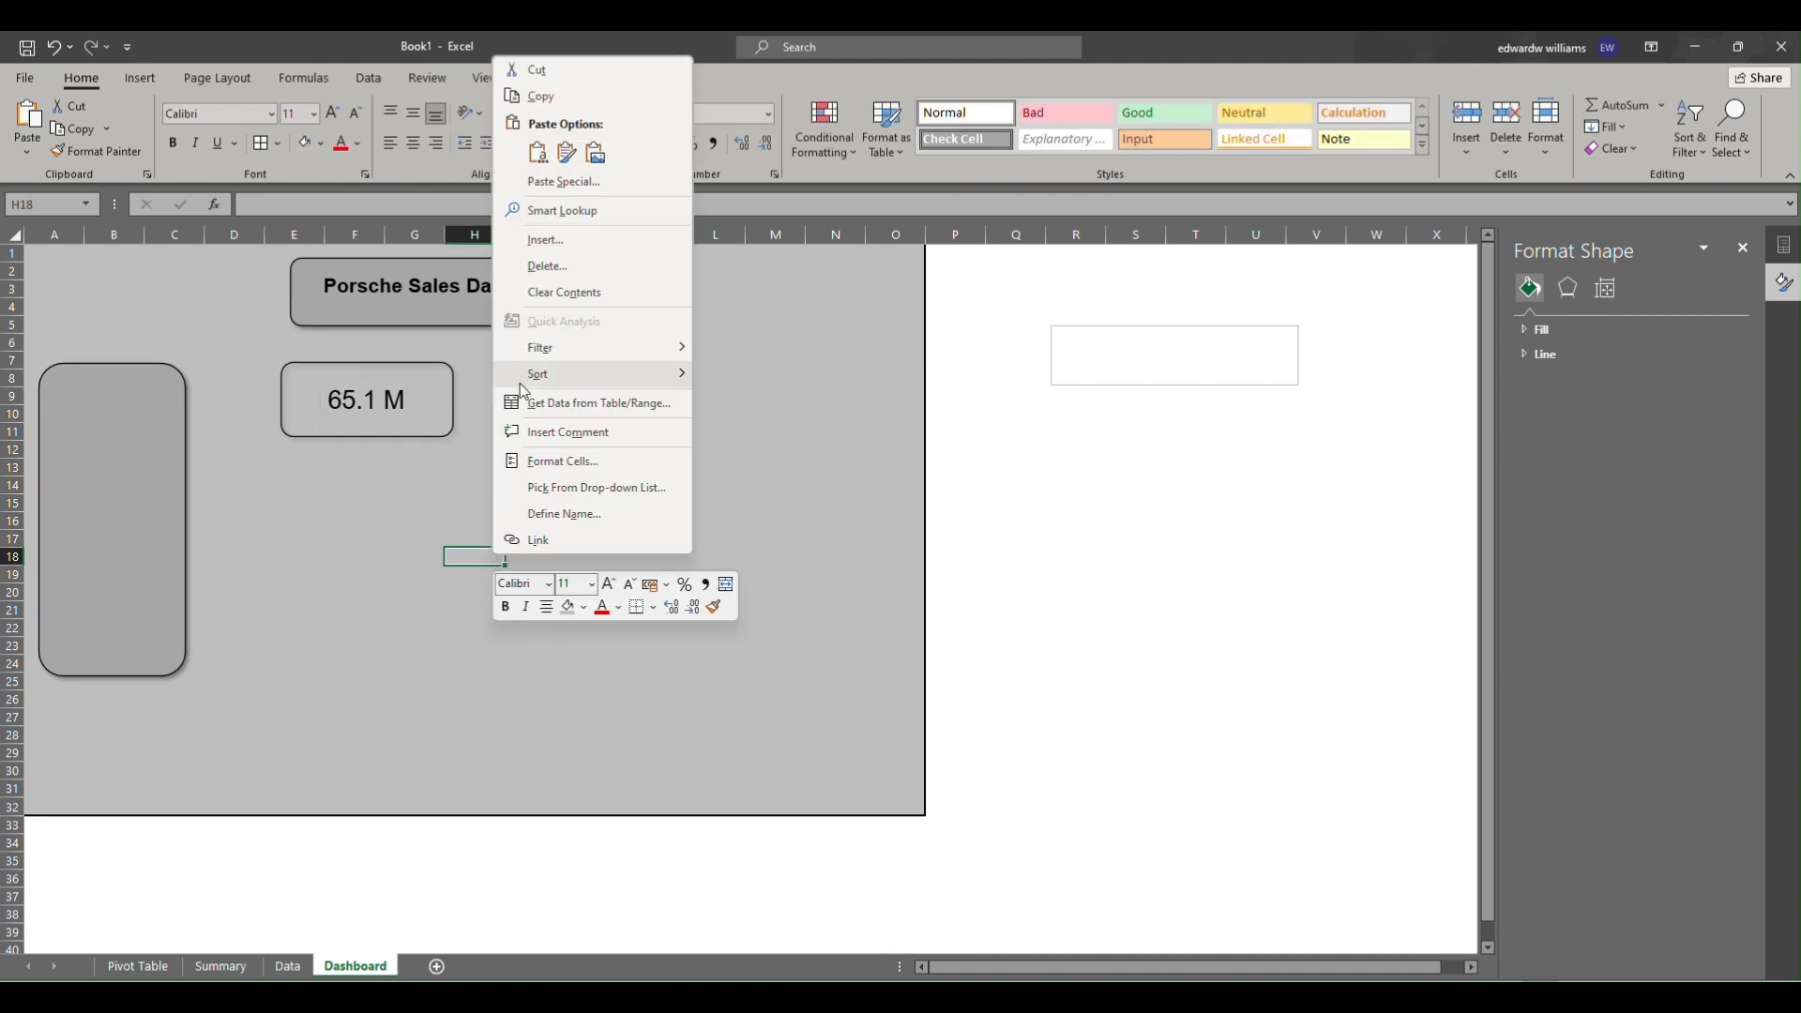
{"action": "left_click", "coordinate": [542, 150]}
{"action": "left_click_drag", "start_coordinate": [448, 550], "coordinate": [580, 485]}
Set the pie chart's chart area fill to No Fill.
{"action": "right_click", "coordinate": [580, 525]}
{"action": "left_click", "coordinate": [606, 417]}
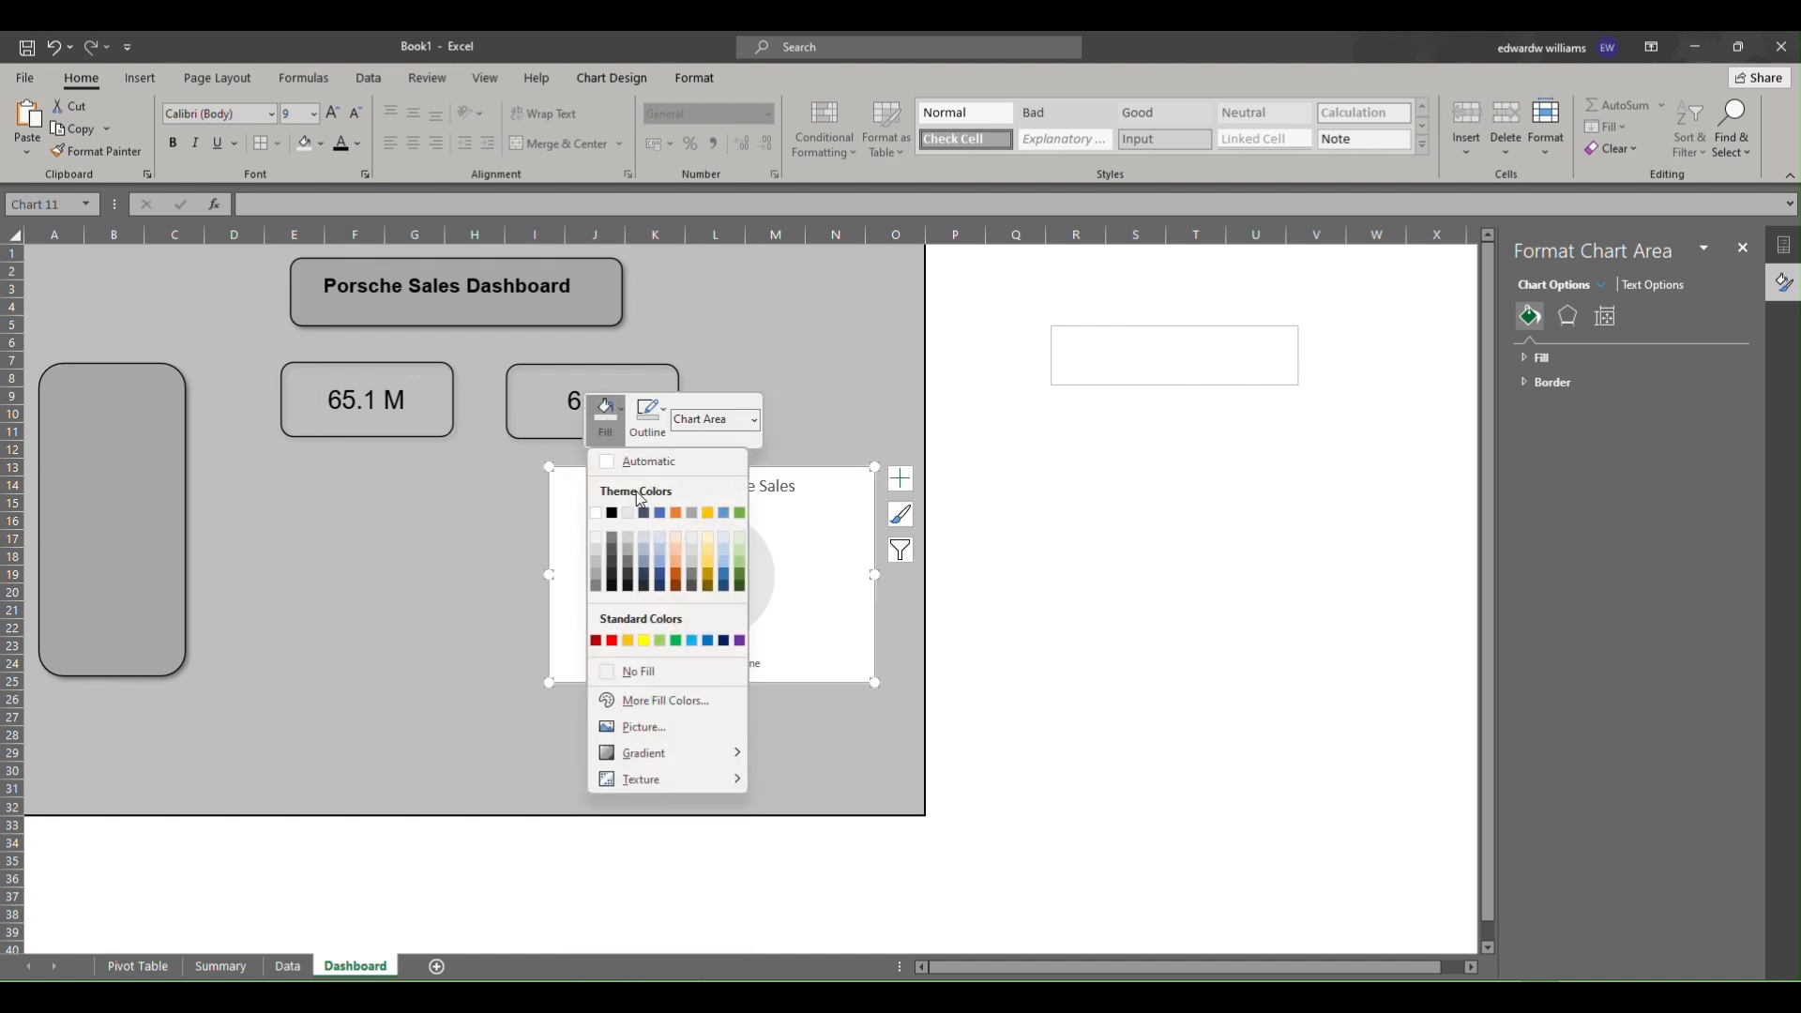
{"action": "left_click", "coordinate": [632, 668]}
{"action": "left_click", "coordinate": [635, 716]}
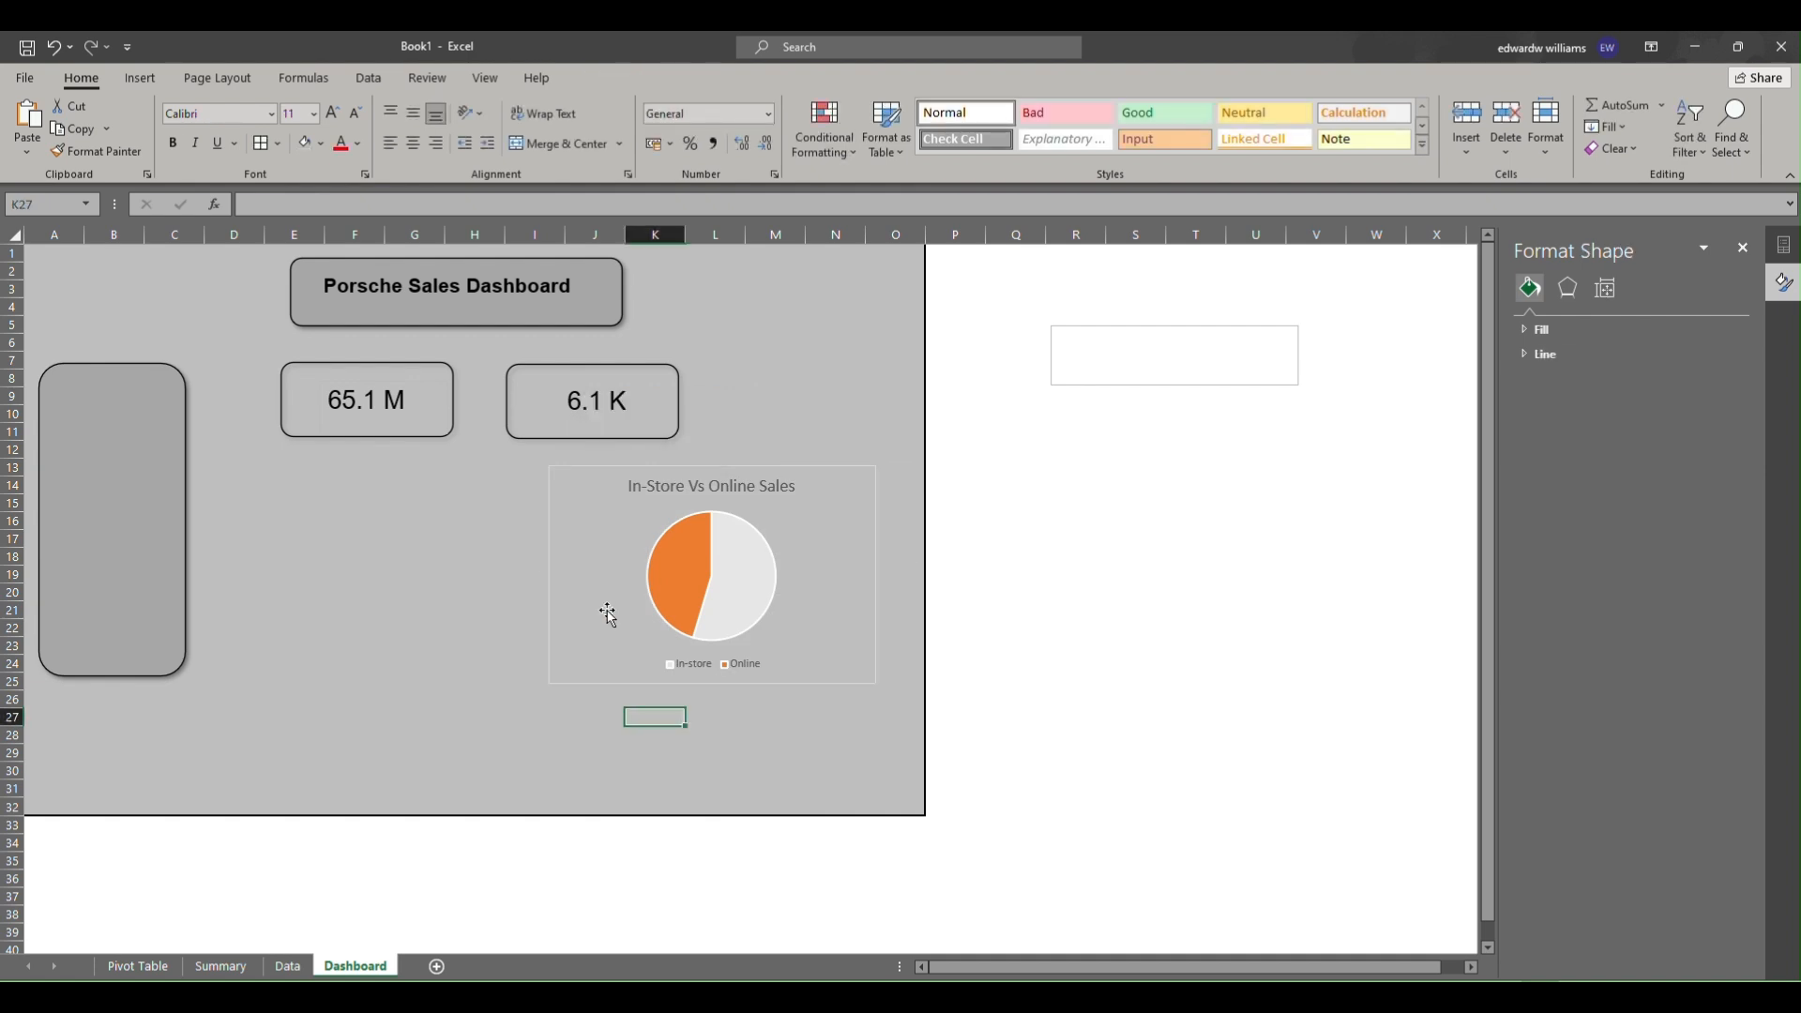
Resize and reposition the pie chart on the dashboard background.
{"action": "left_click", "coordinate": [622, 682]}
{"action": "left_click_drag", "start_coordinate": [620, 680], "coordinate": [656, 669]}
{"action": "left_click_drag", "start_coordinate": [659, 675], "coordinate": [677, 668]}
Make the pie chart title bold Arial and reduce its font size twice.
{"action": "left_click", "coordinate": [713, 498]}
{"action": "left_click_drag", "start_coordinate": [715, 500], "coordinate": [881, 499]}
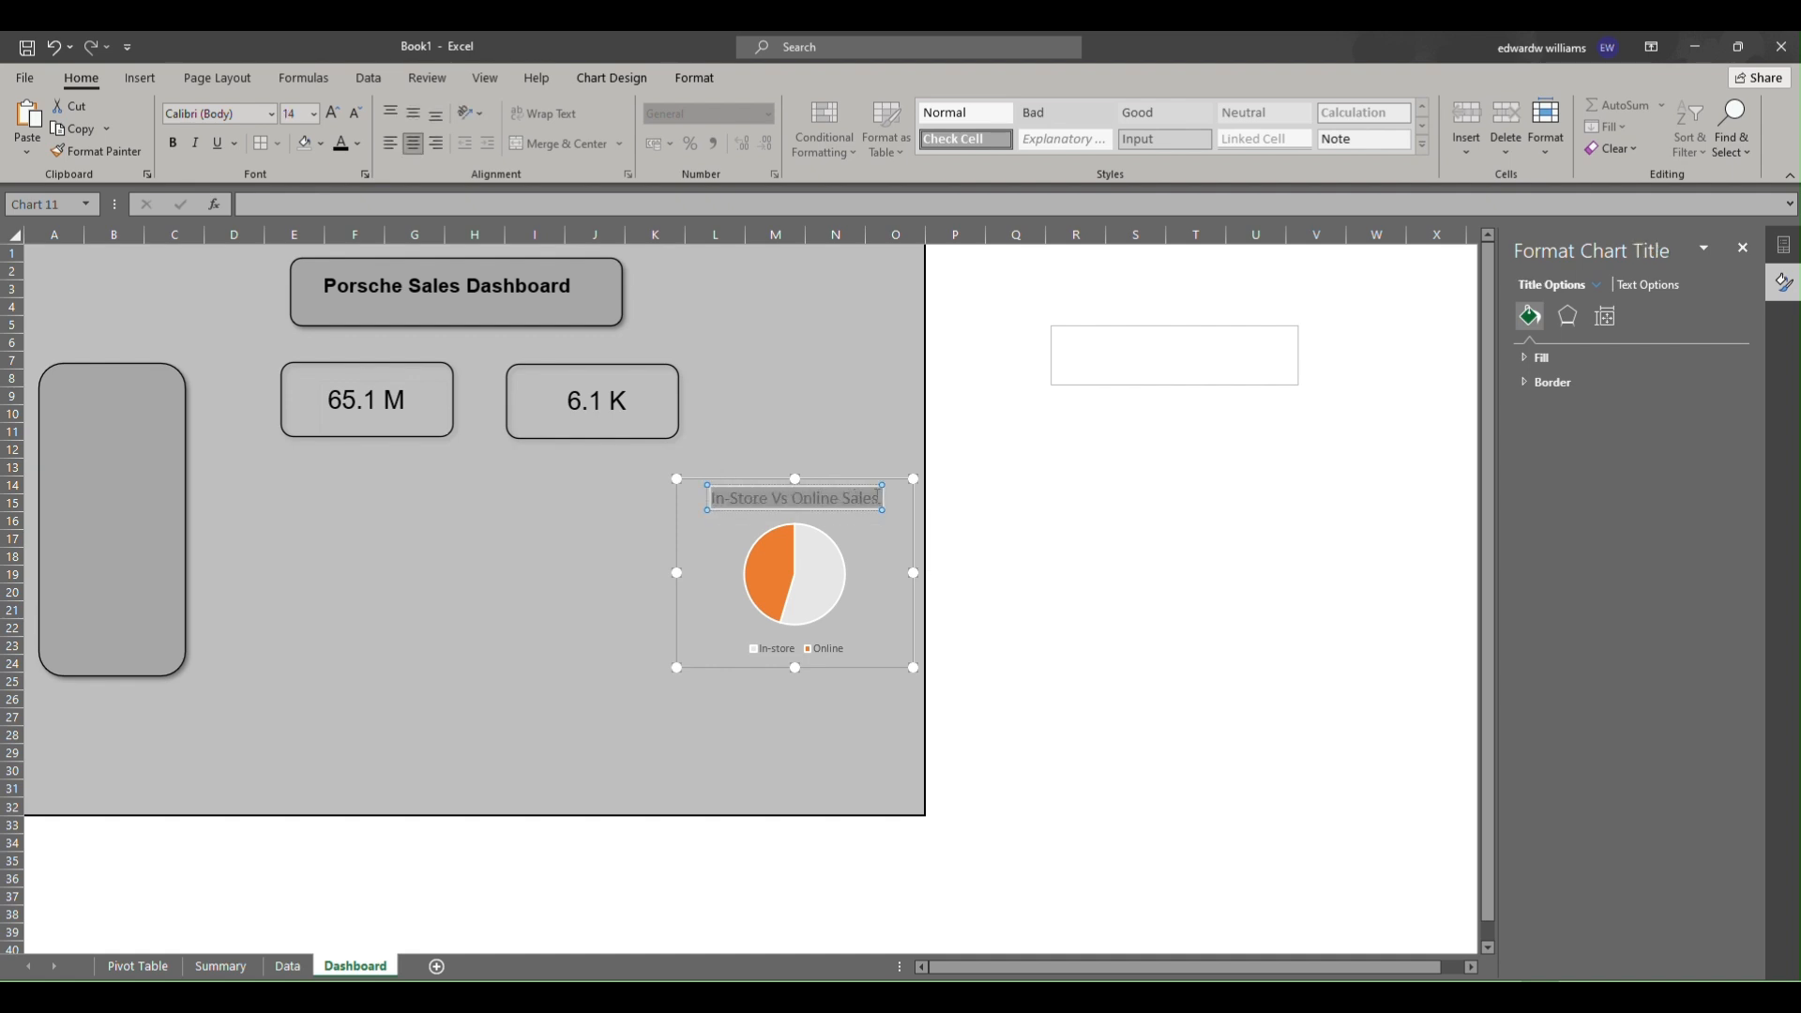
{"action": "left_click", "coordinate": [173, 142]}
{"action": "left_click", "coordinate": [247, 113]}
{"action": "type", "text": "Arial"}
{"action": "key", "text": "Return"}
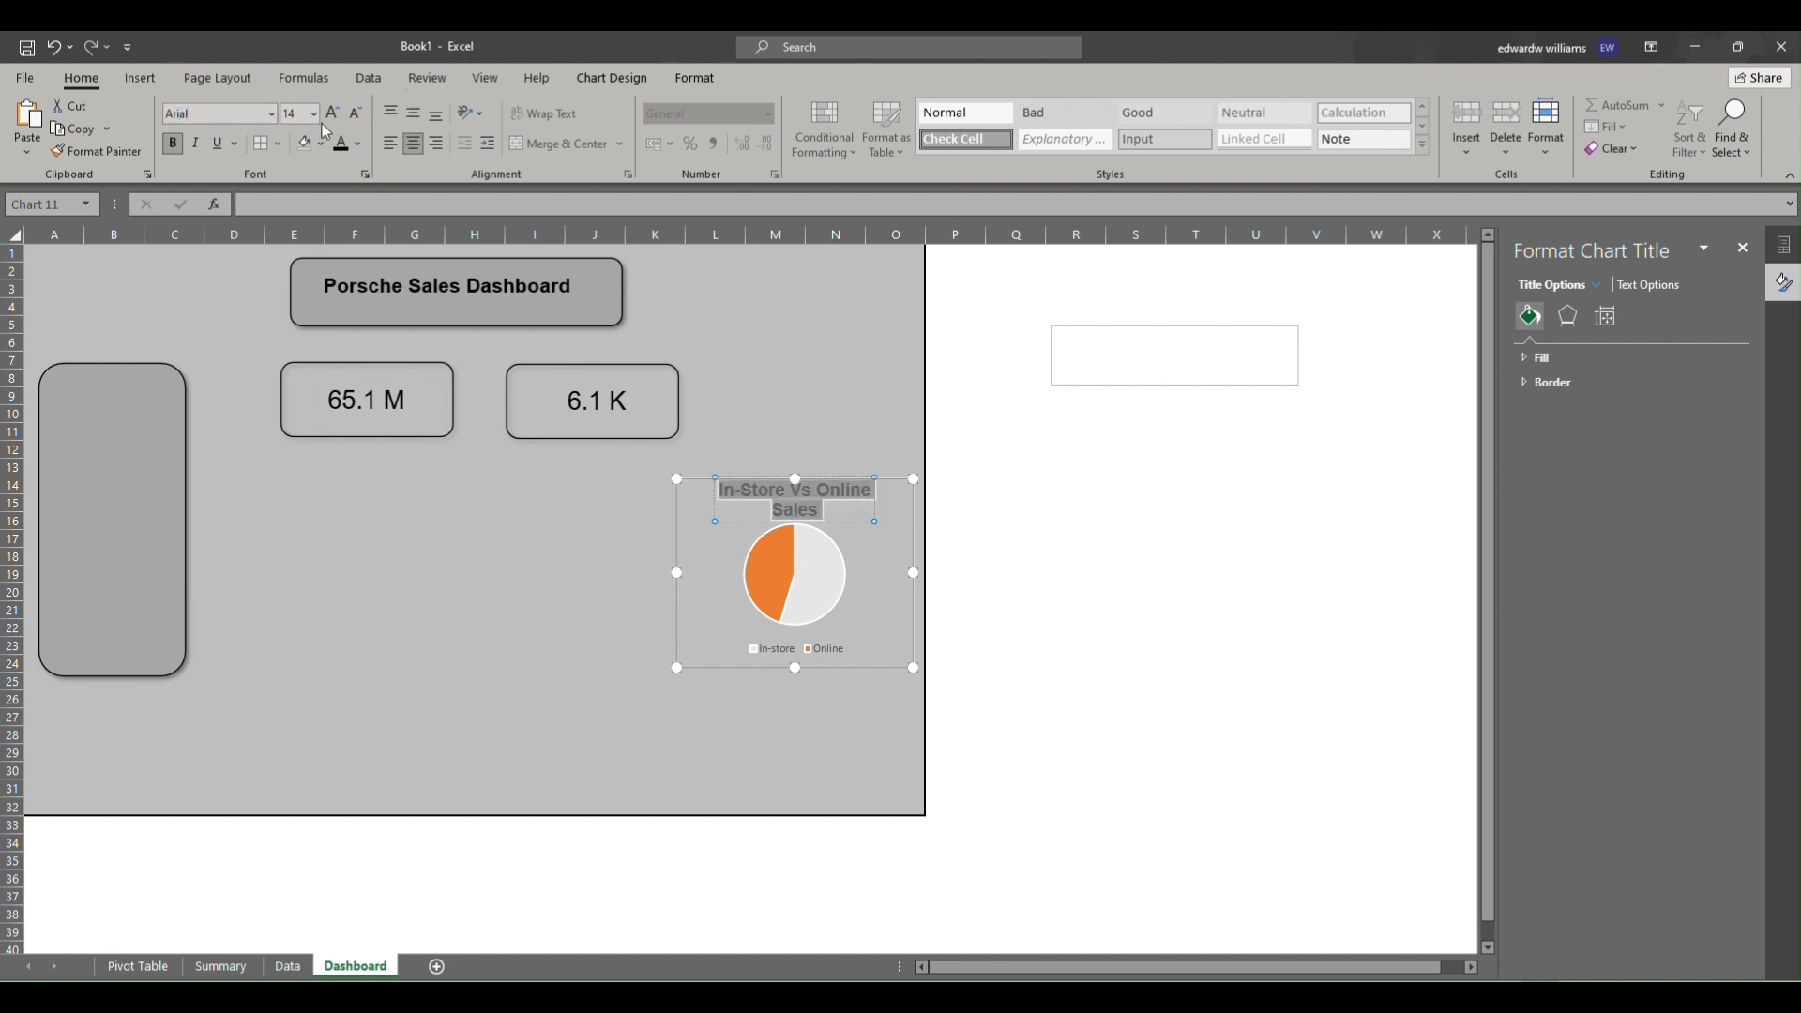
{"action": "left_click", "coordinate": [357, 116]}
{"action": "left_click", "coordinate": [358, 121]}
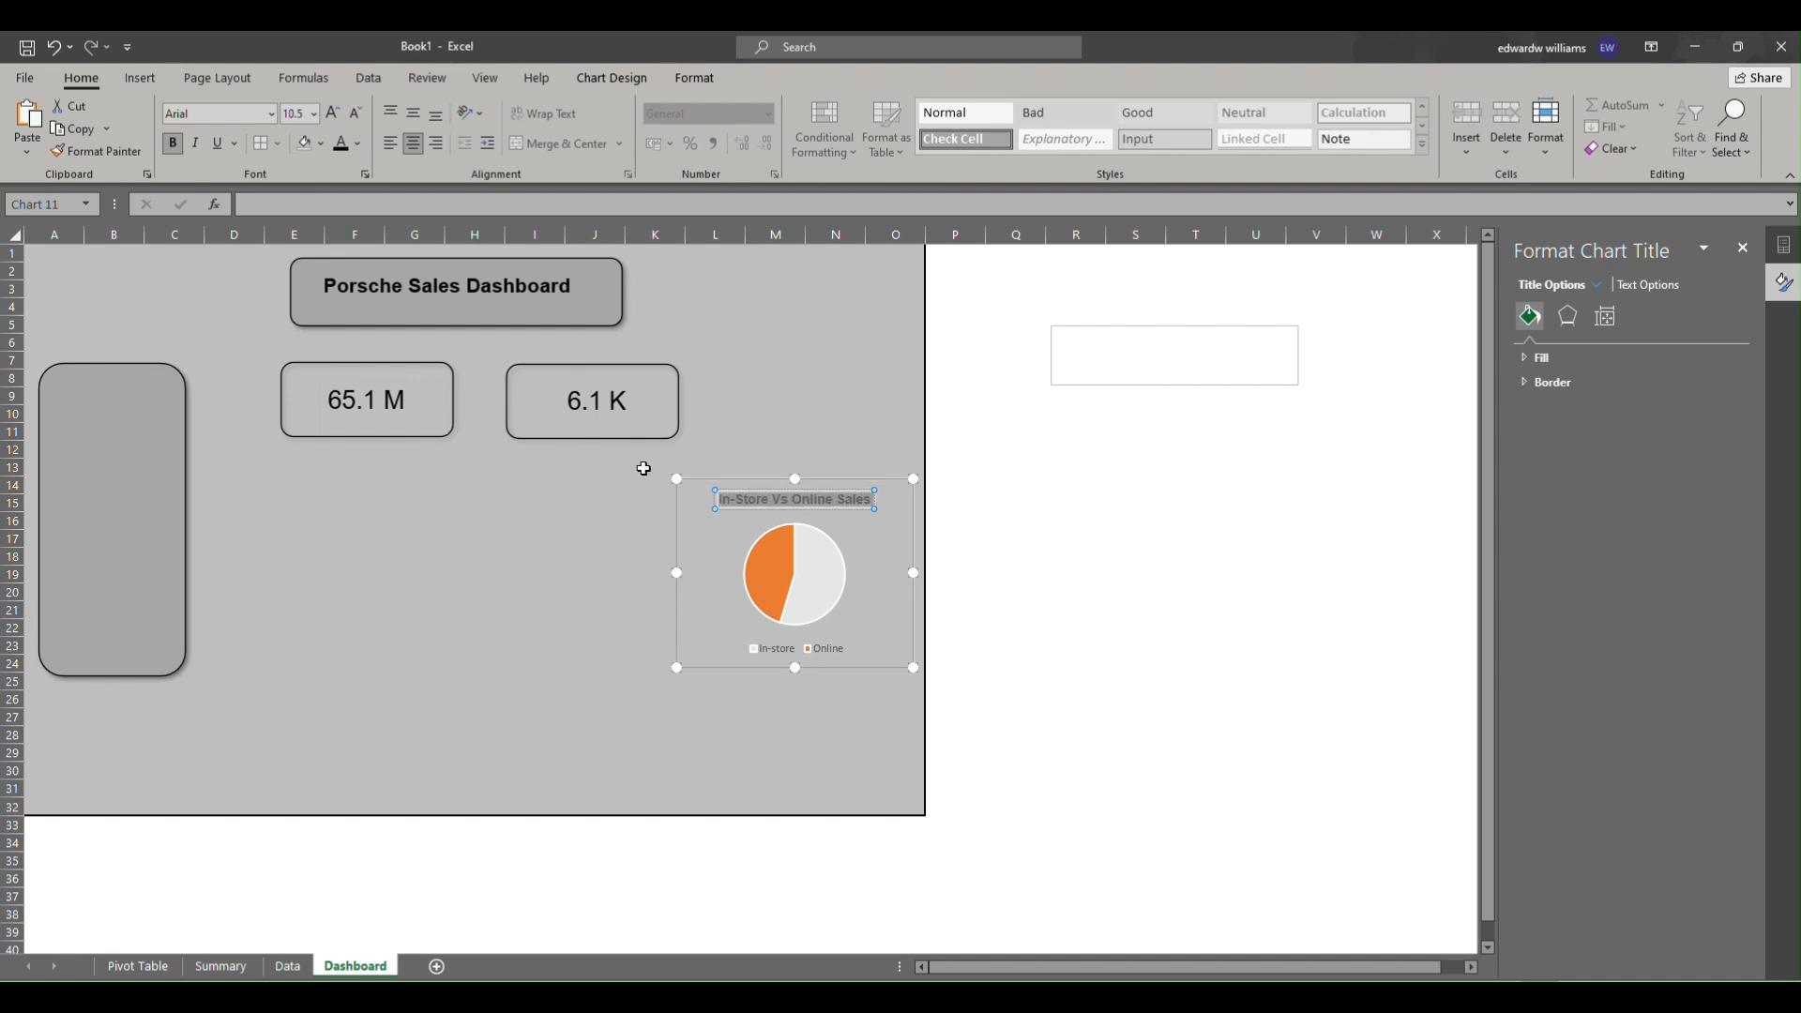
Shrink the pie chart slightly and set its chart area outline to No Outline.
{"action": "left_click_drag", "start_coordinate": [676, 666], "coordinate": [705, 649]}
{"action": "left_click", "coordinate": [673, 679]}
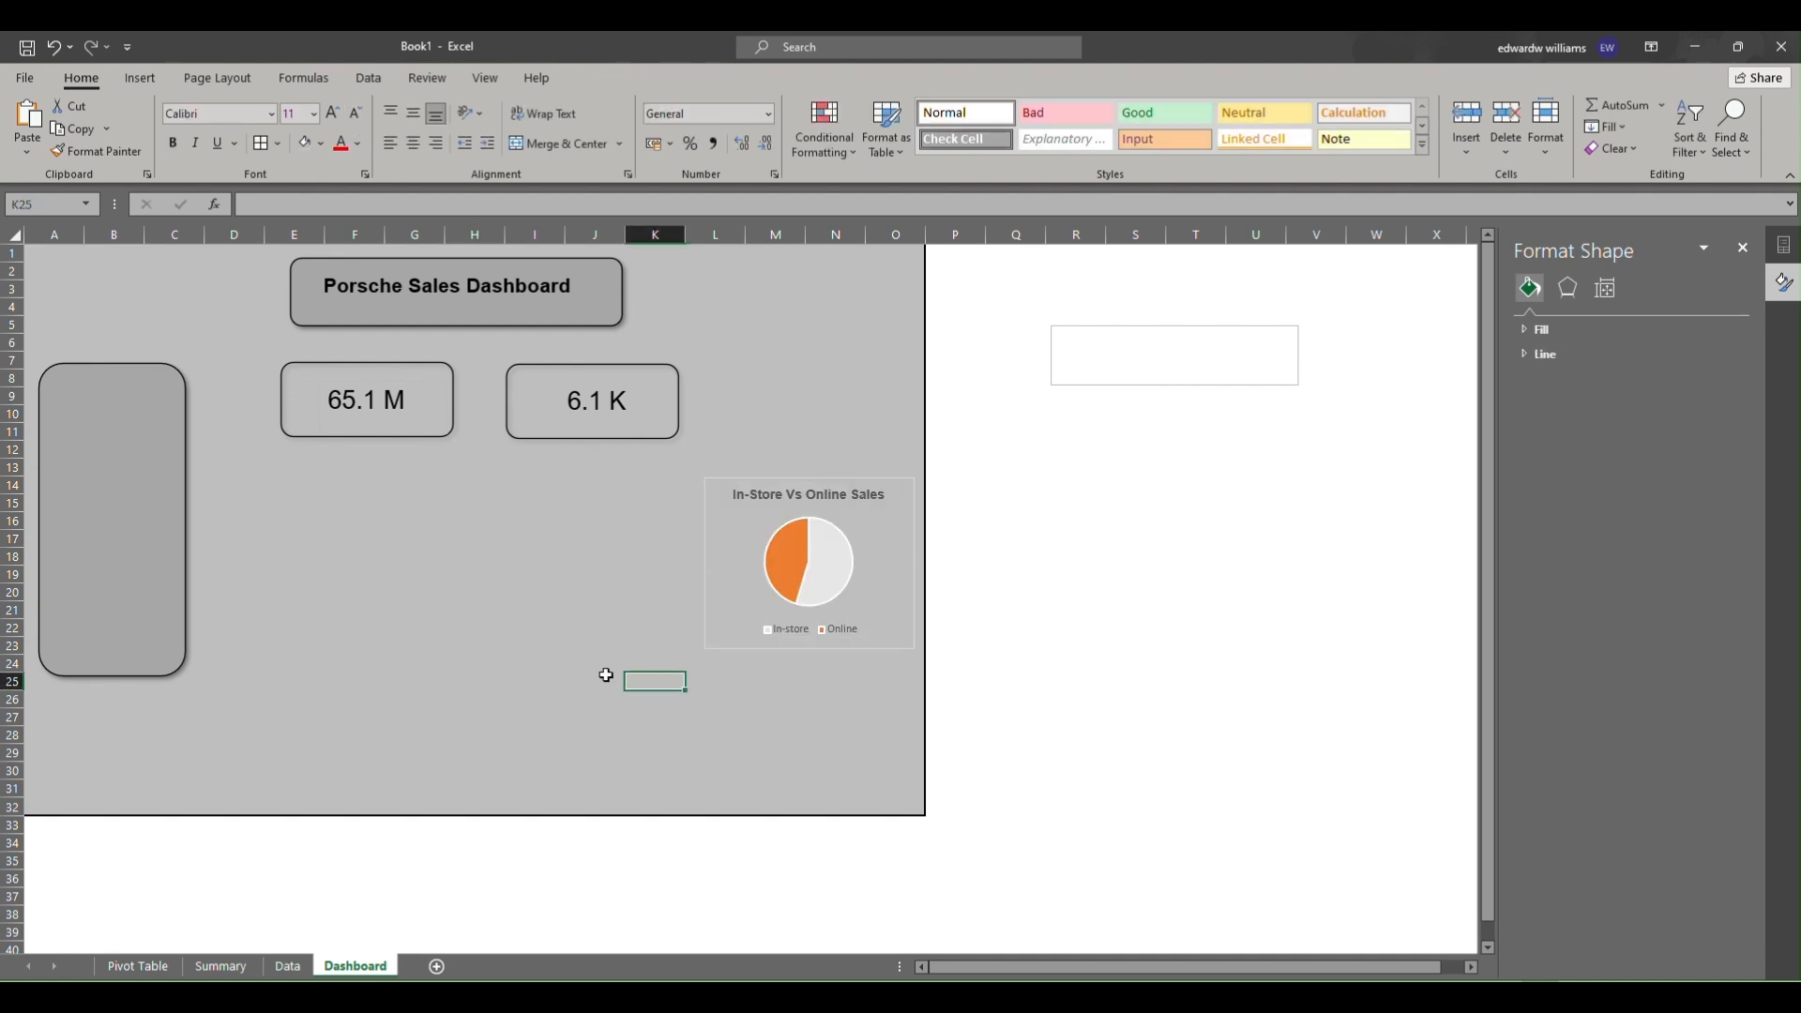
{"action": "left_click", "coordinate": [765, 534]}
{"action": "left_click", "coordinate": [721, 557]}
{"action": "right_click", "coordinate": [722, 557]}
{"action": "left_click", "coordinate": [788, 413]}
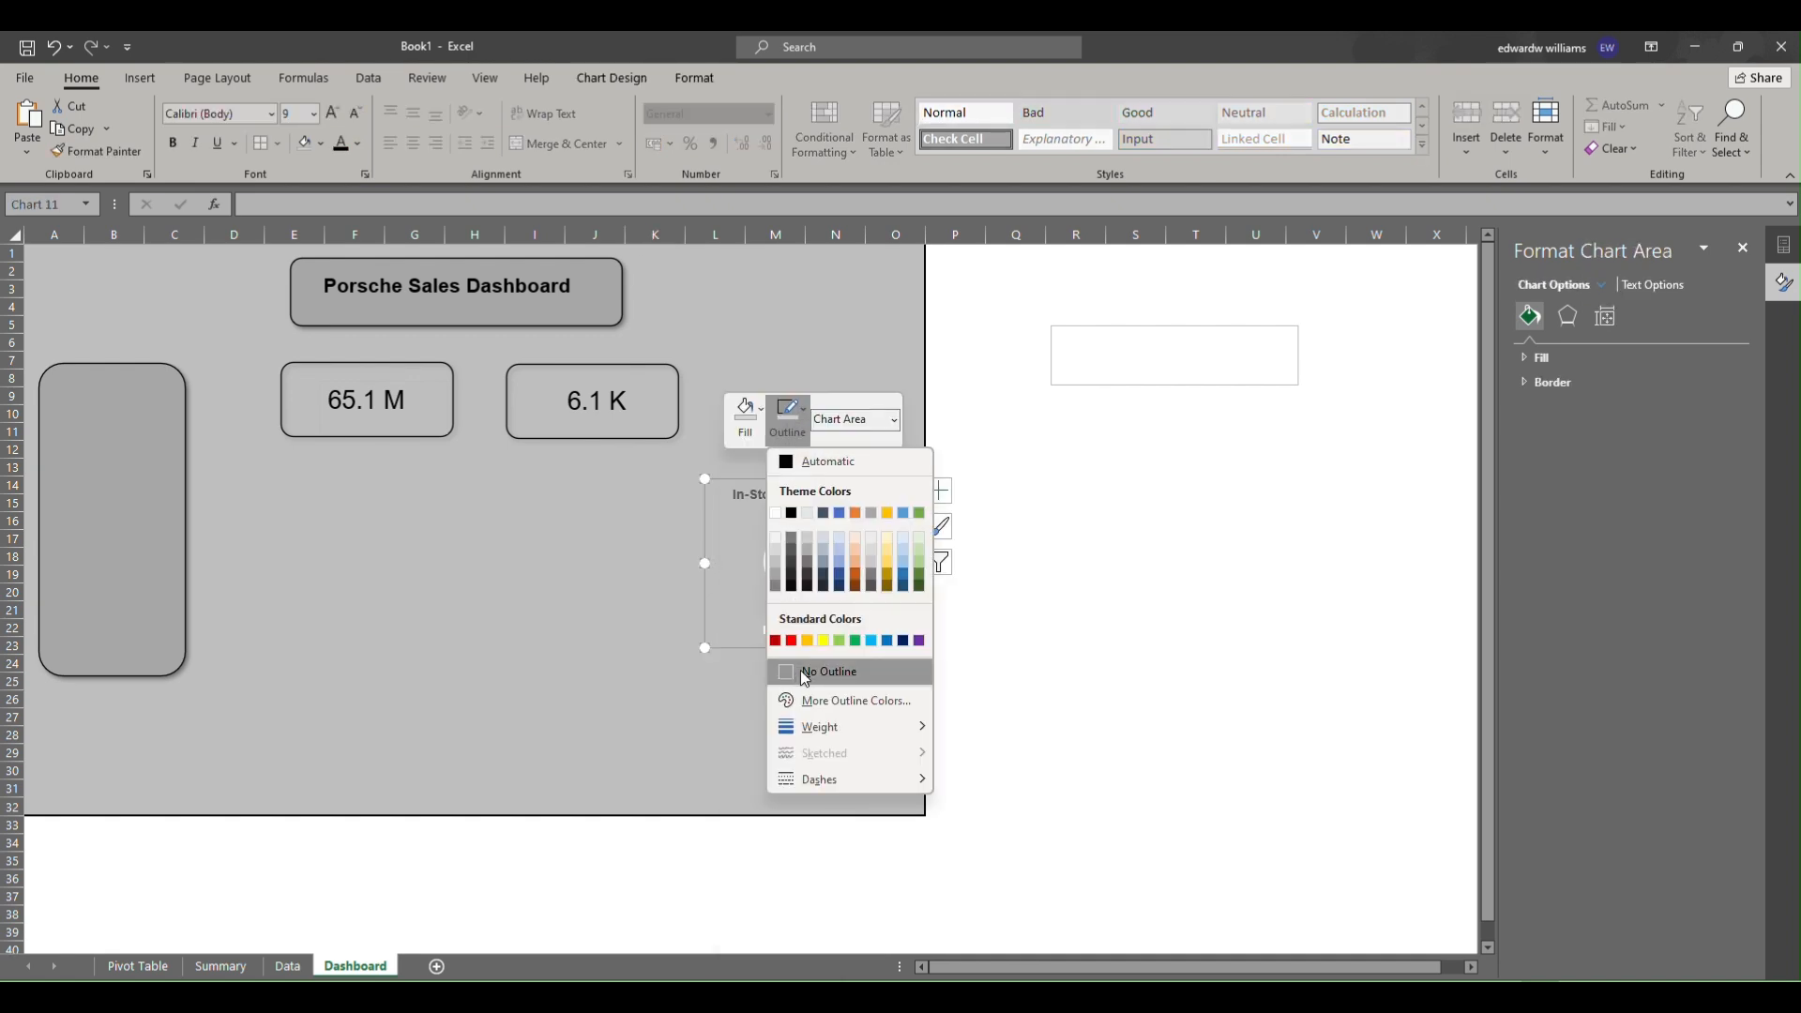
{"action": "left_click", "coordinate": [804, 672]}
{"action": "left_click", "coordinate": [715, 717]}
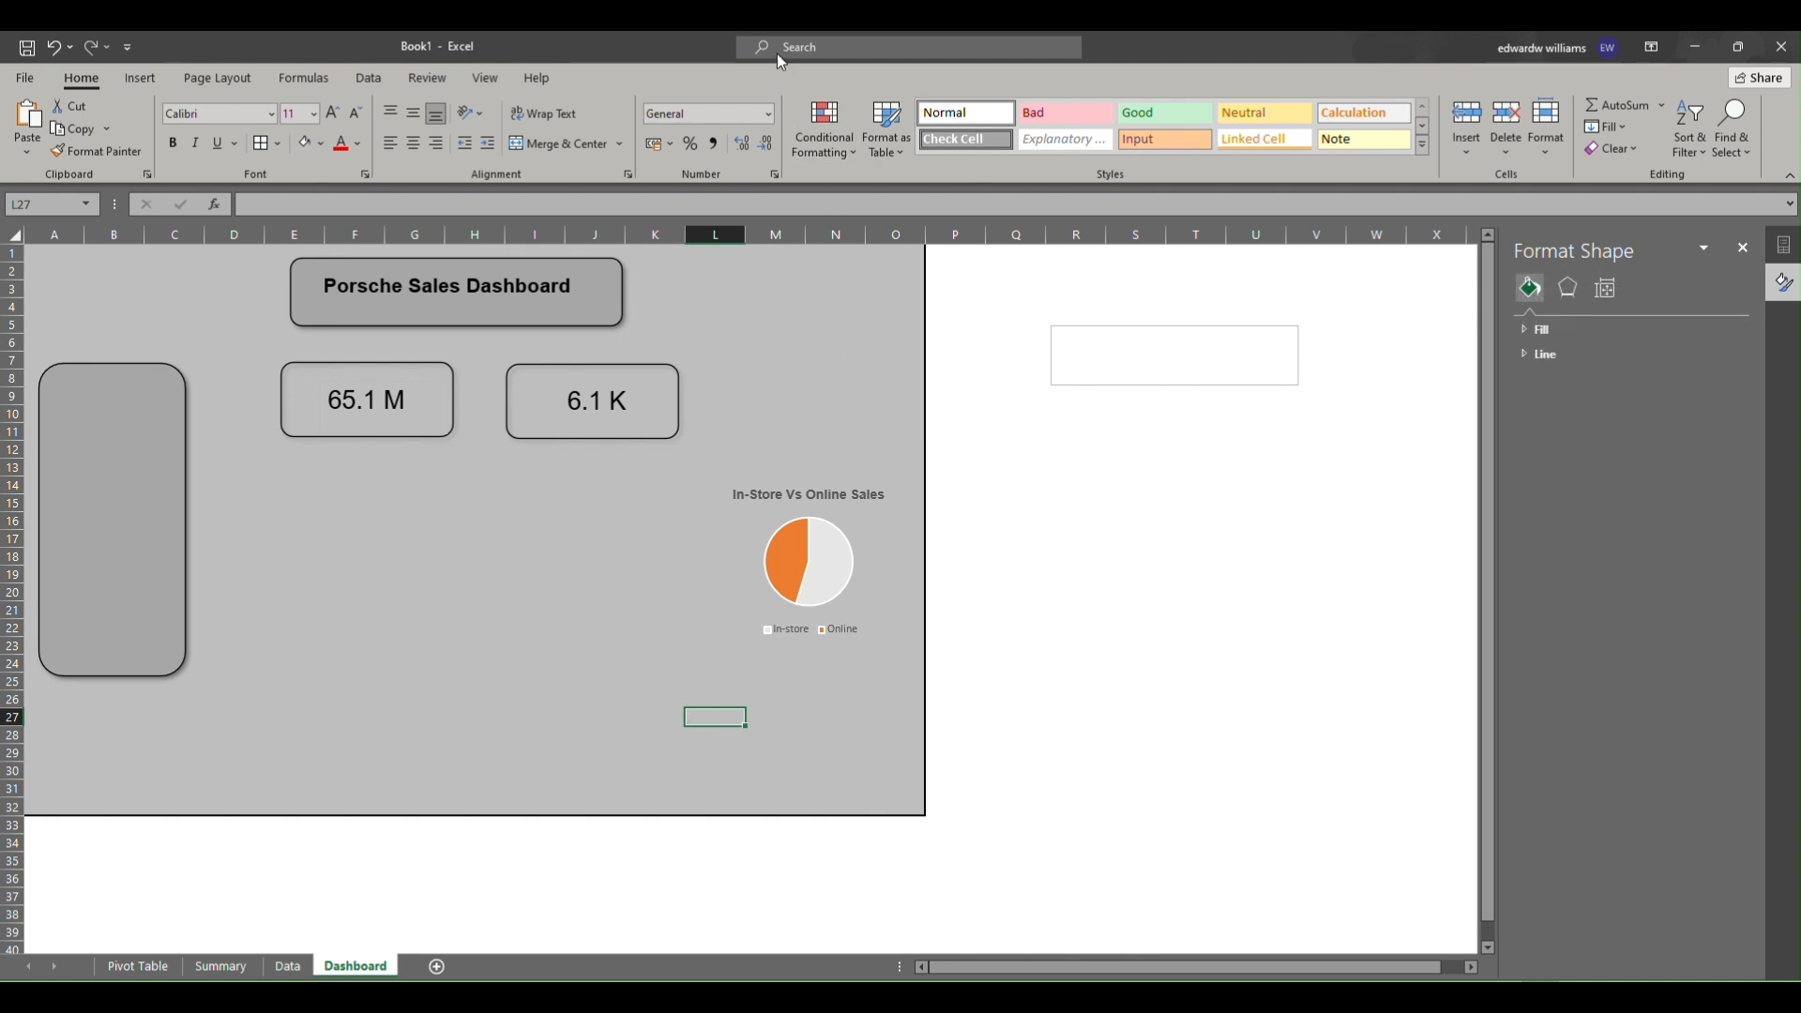
Move the pie chart on the Summary sheet up to the top, out of the way of the tables.
{"action": "left_click", "coordinate": [801, 58]}
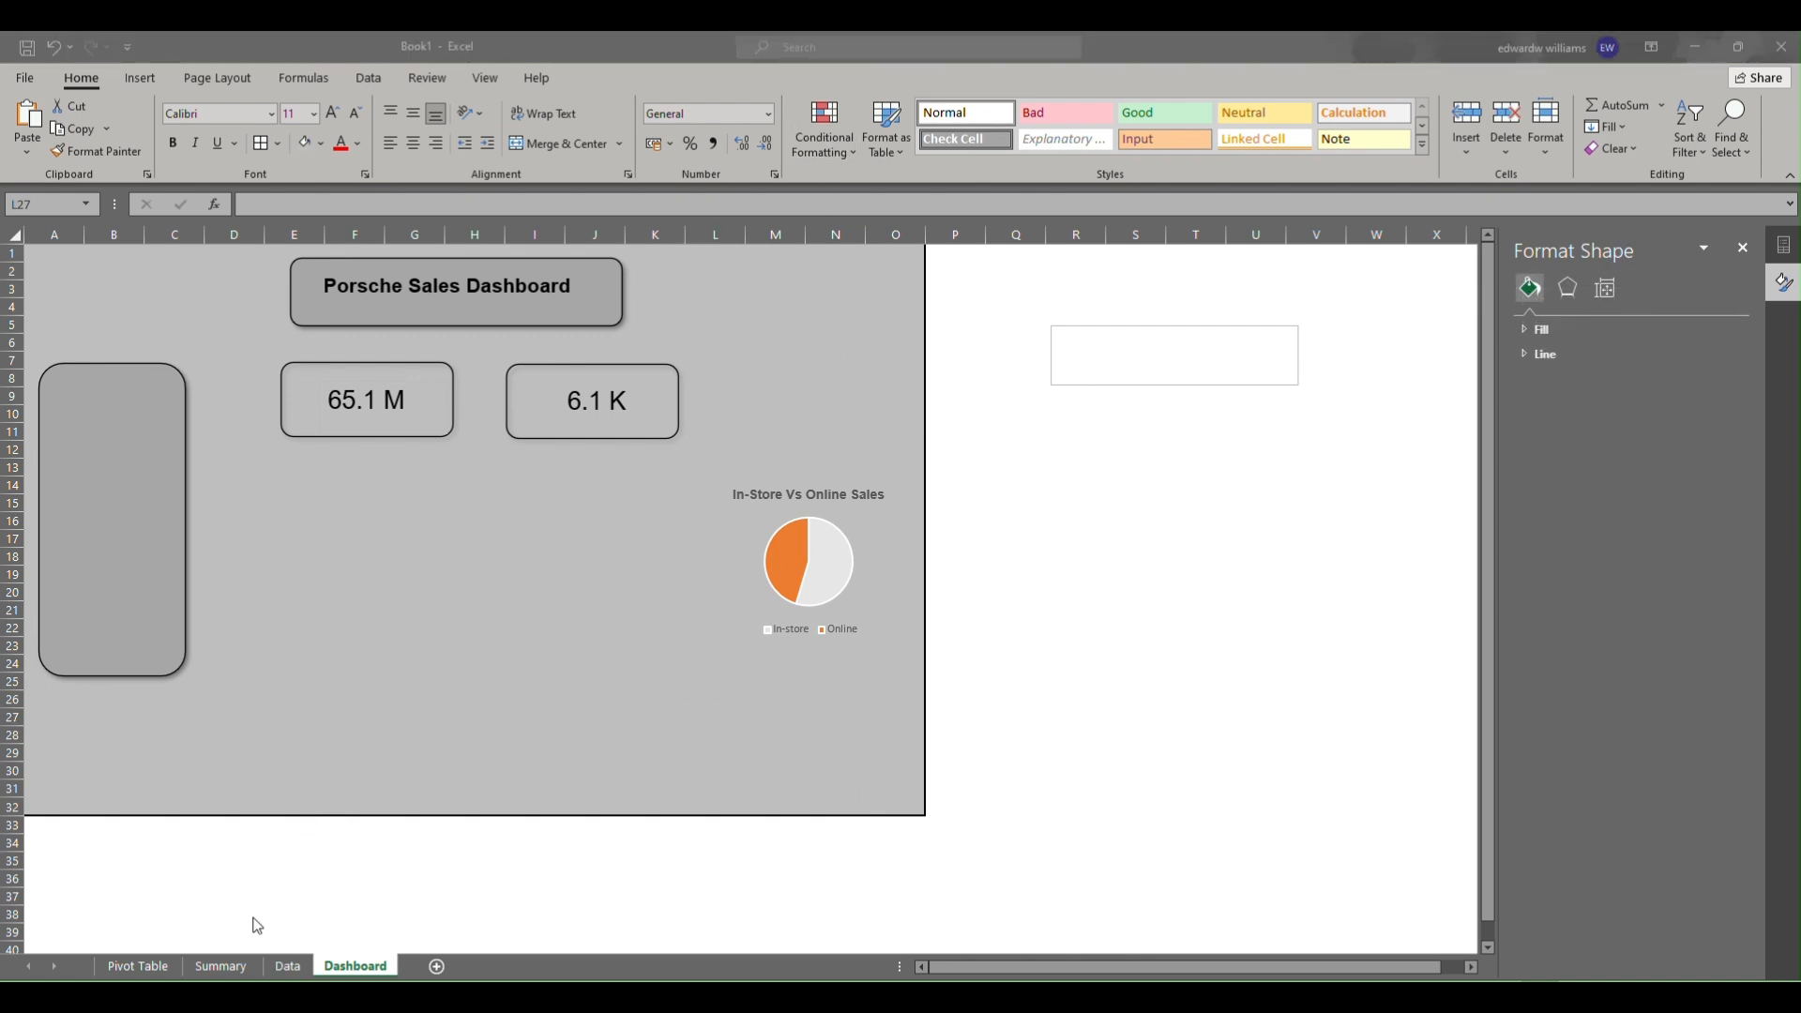
{"action": "left_click", "coordinate": [296, 964]}
{"action": "left_click", "coordinate": [284, 966]}
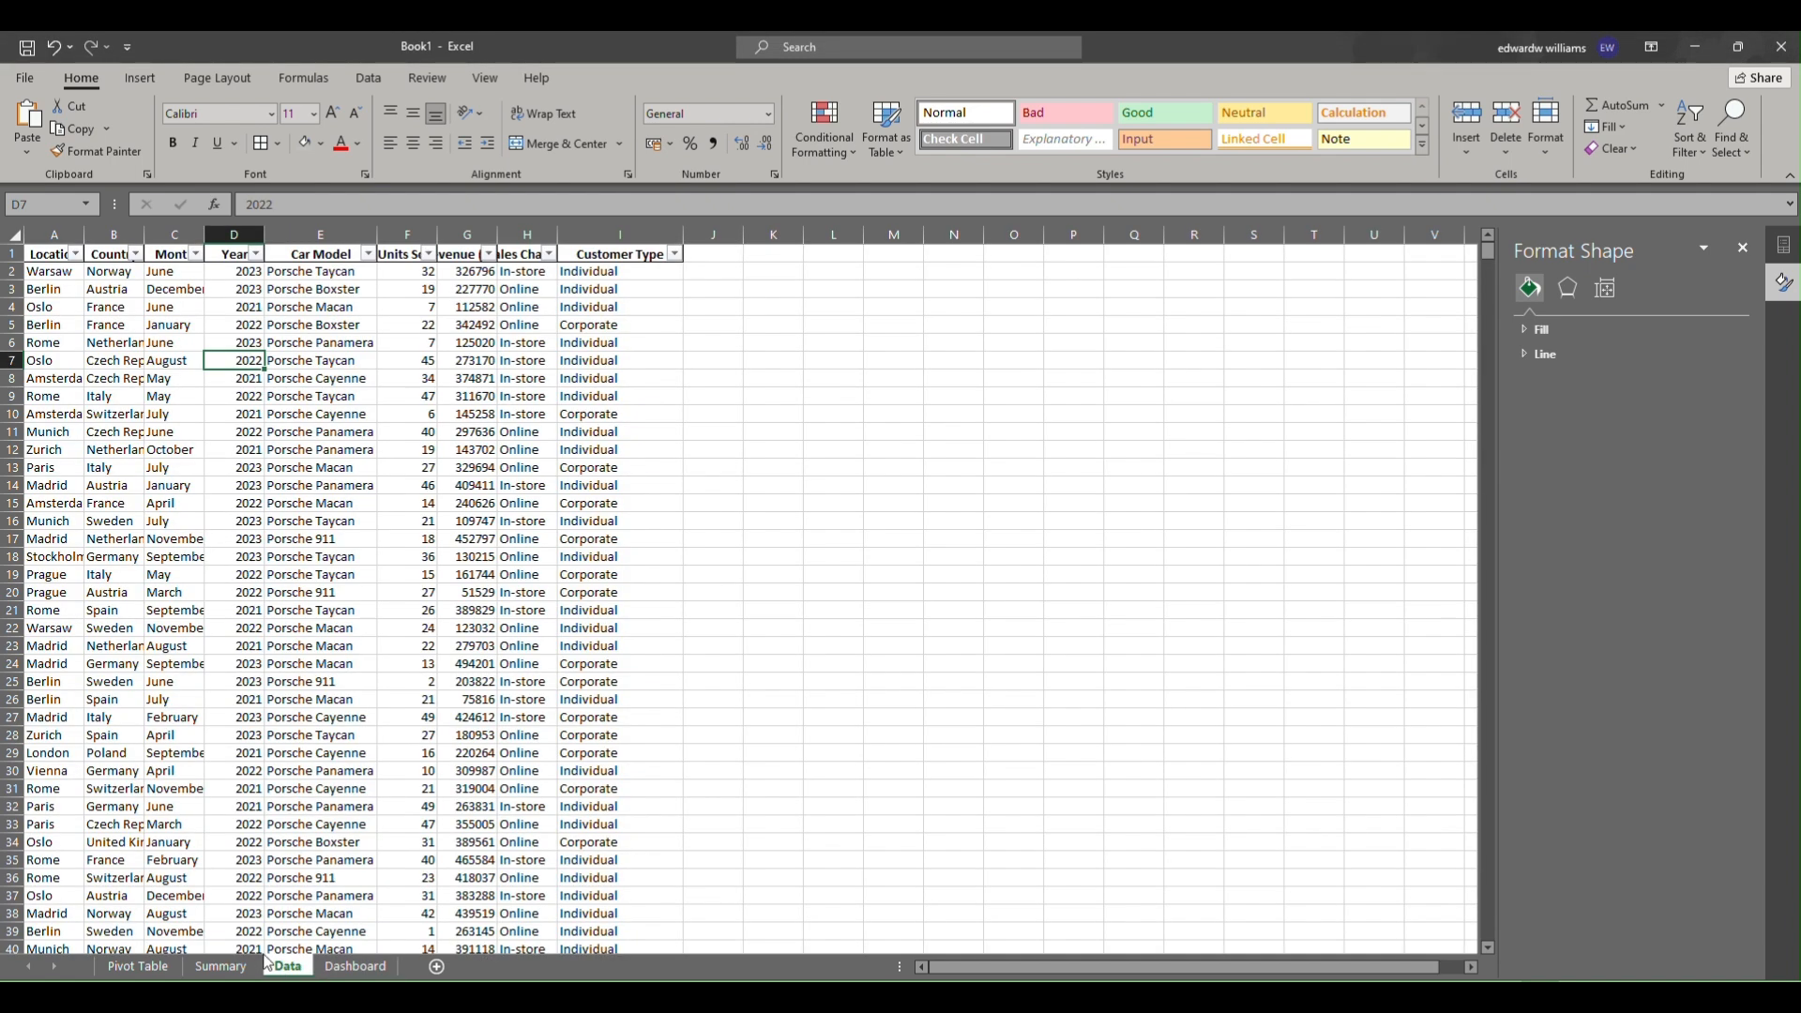
{"action": "left_click", "coordinate": [220, 966]}
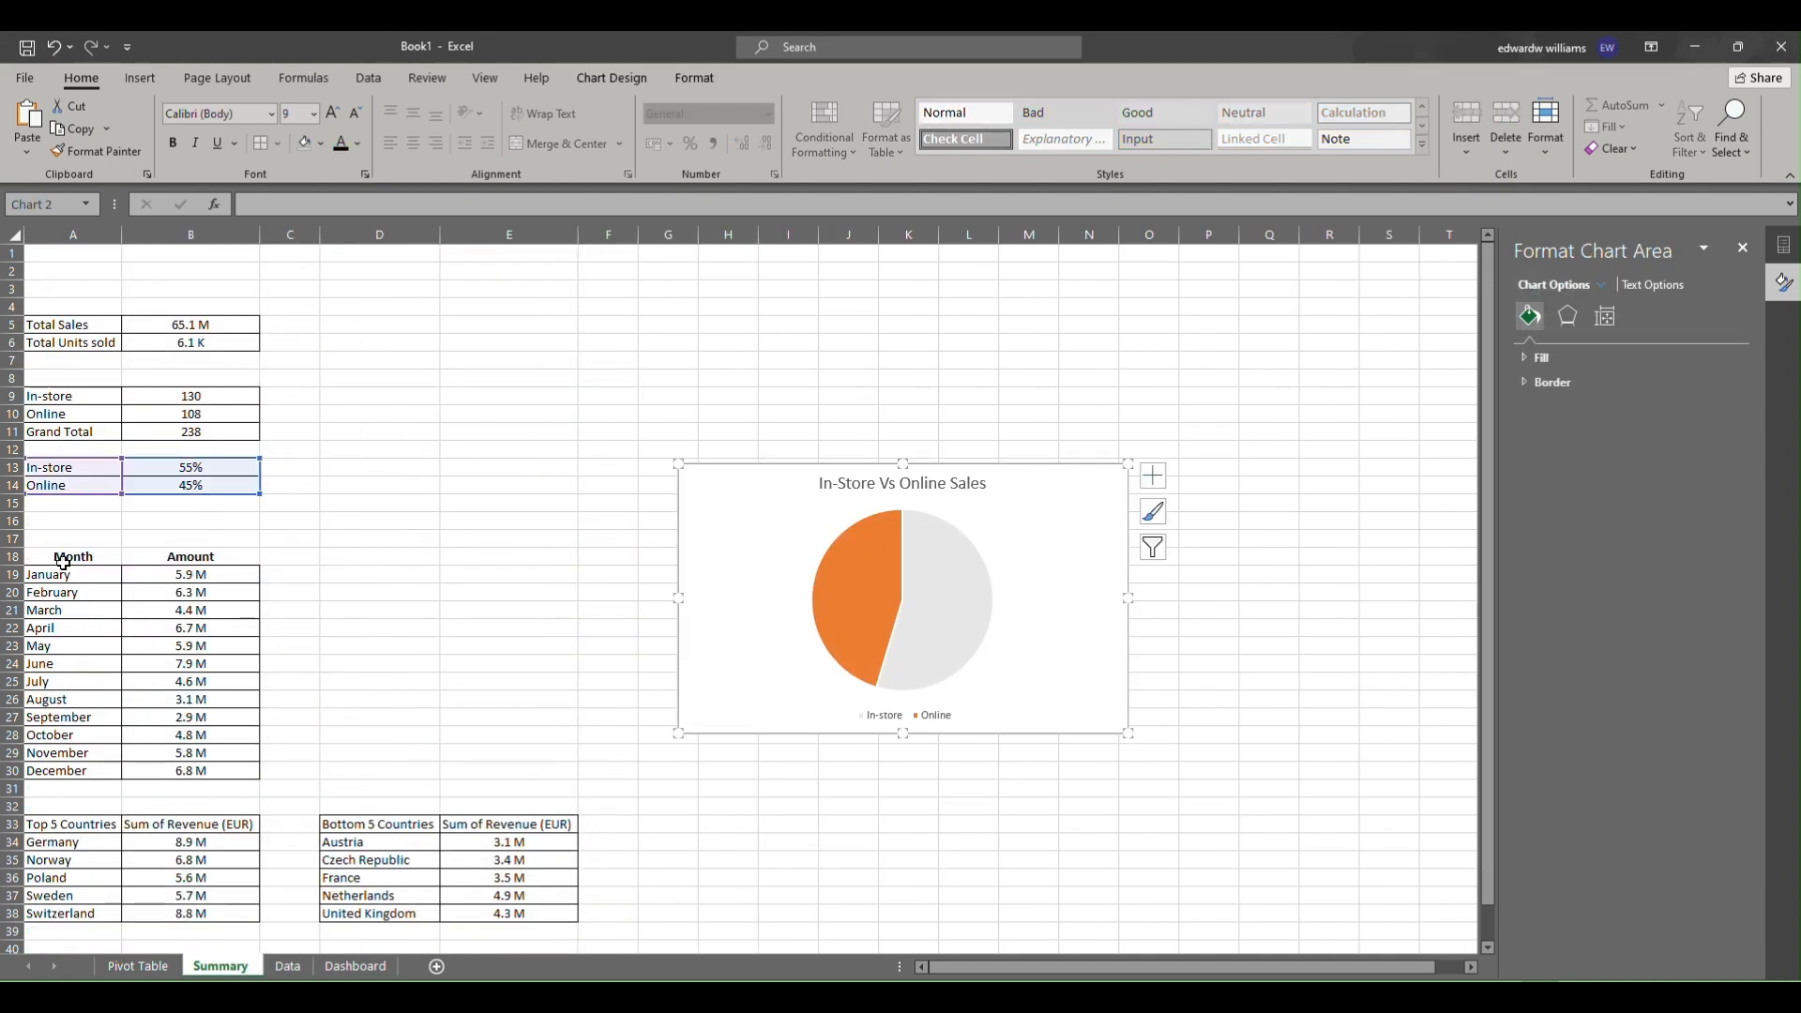
{"action": "left_click_drag", "start_coordinate": [804, 470], "coordinate": [610, 233]}
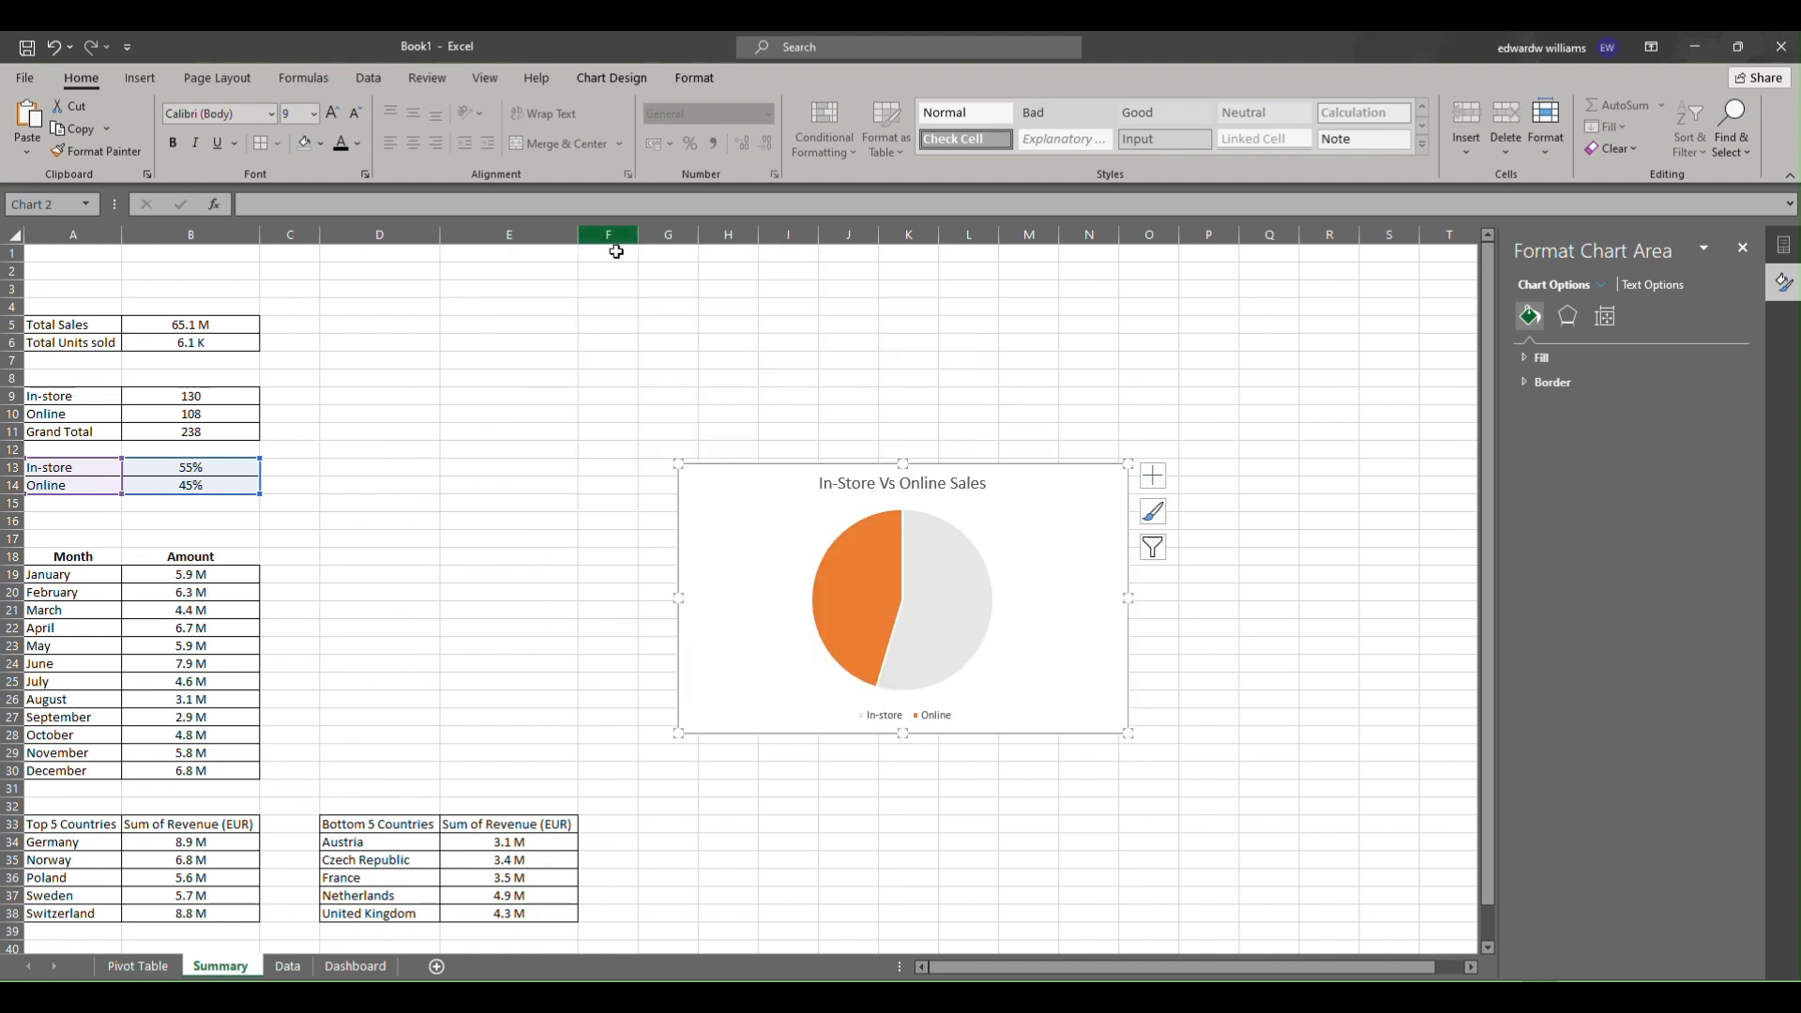
{"action": "left_click_drag", "start_coordinate": [816, 465], "coordinate": [534, 275]}
Insert a recommended clustered column chart from the Month and Amount data in A18:B30 and position it.
{"action": "left_click_drag", "start_coordinate": [44, 562], "coordinate": [201, 769]}
{"action": "left_click", "coordinate": [140, 79]}
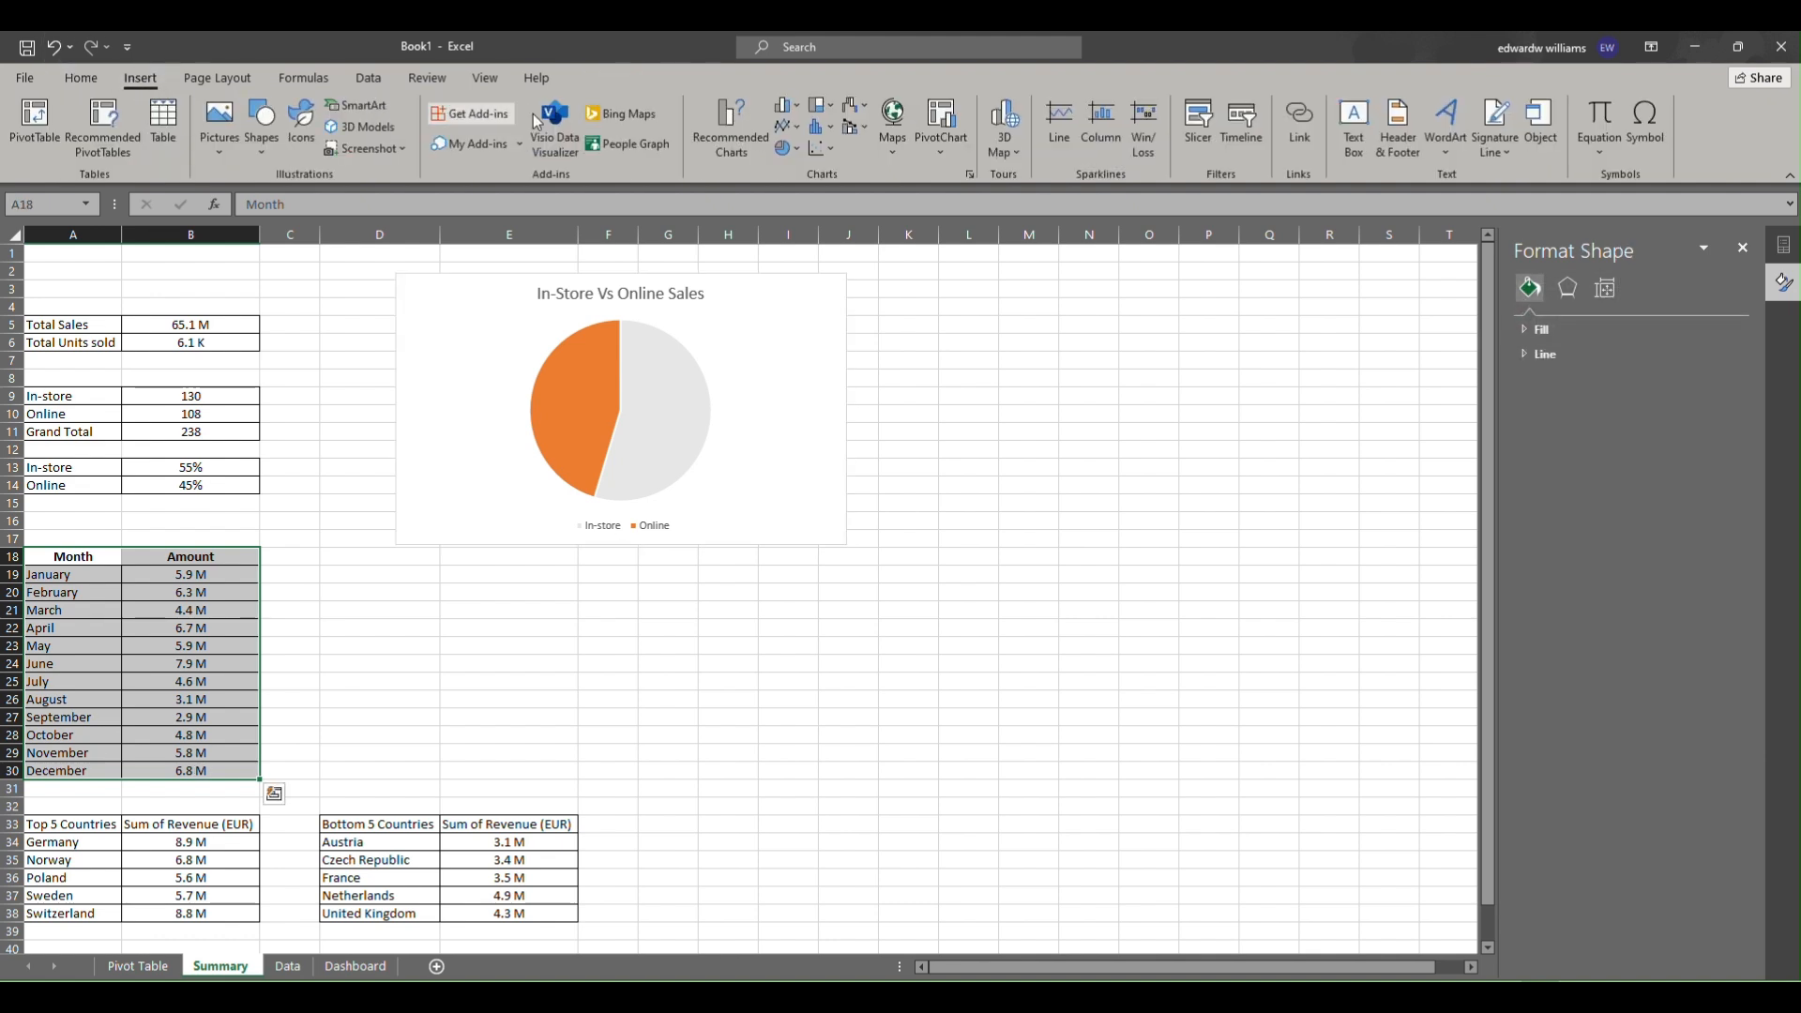
{"action": "left_click", "coordinate": [734, 140]}
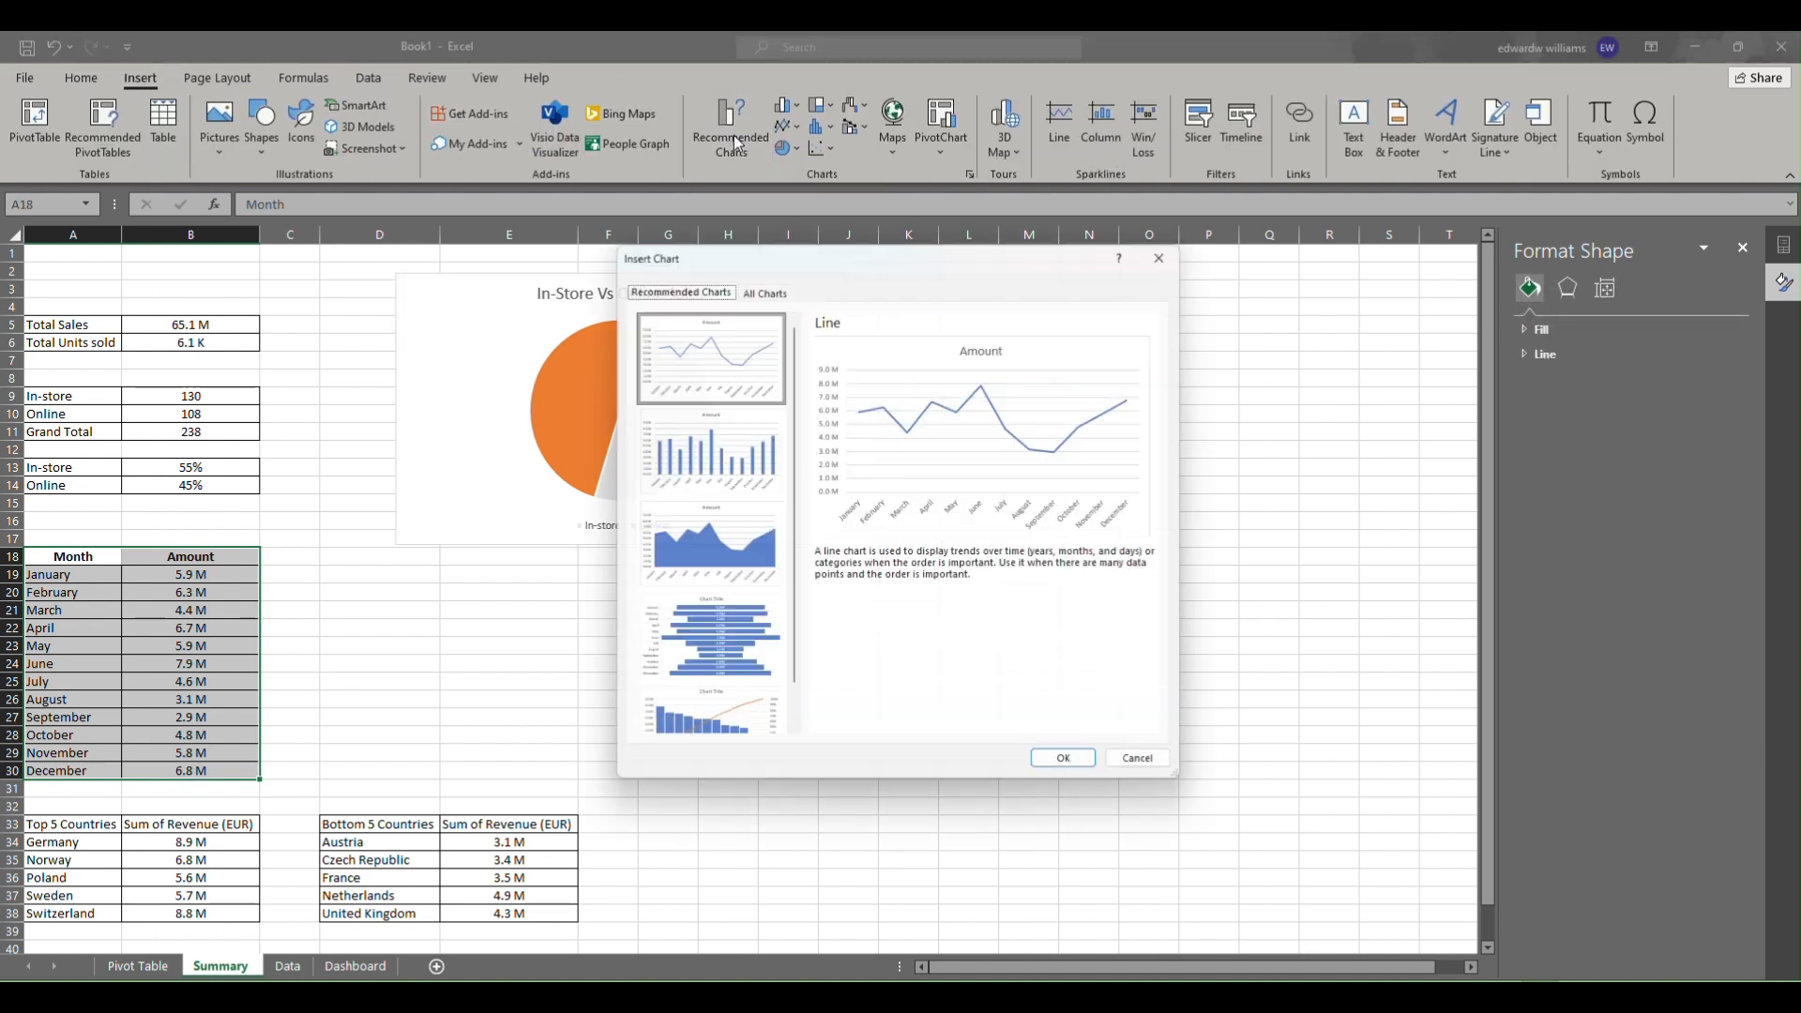
{"action": "left_click", "coordinate": [682, 460]}
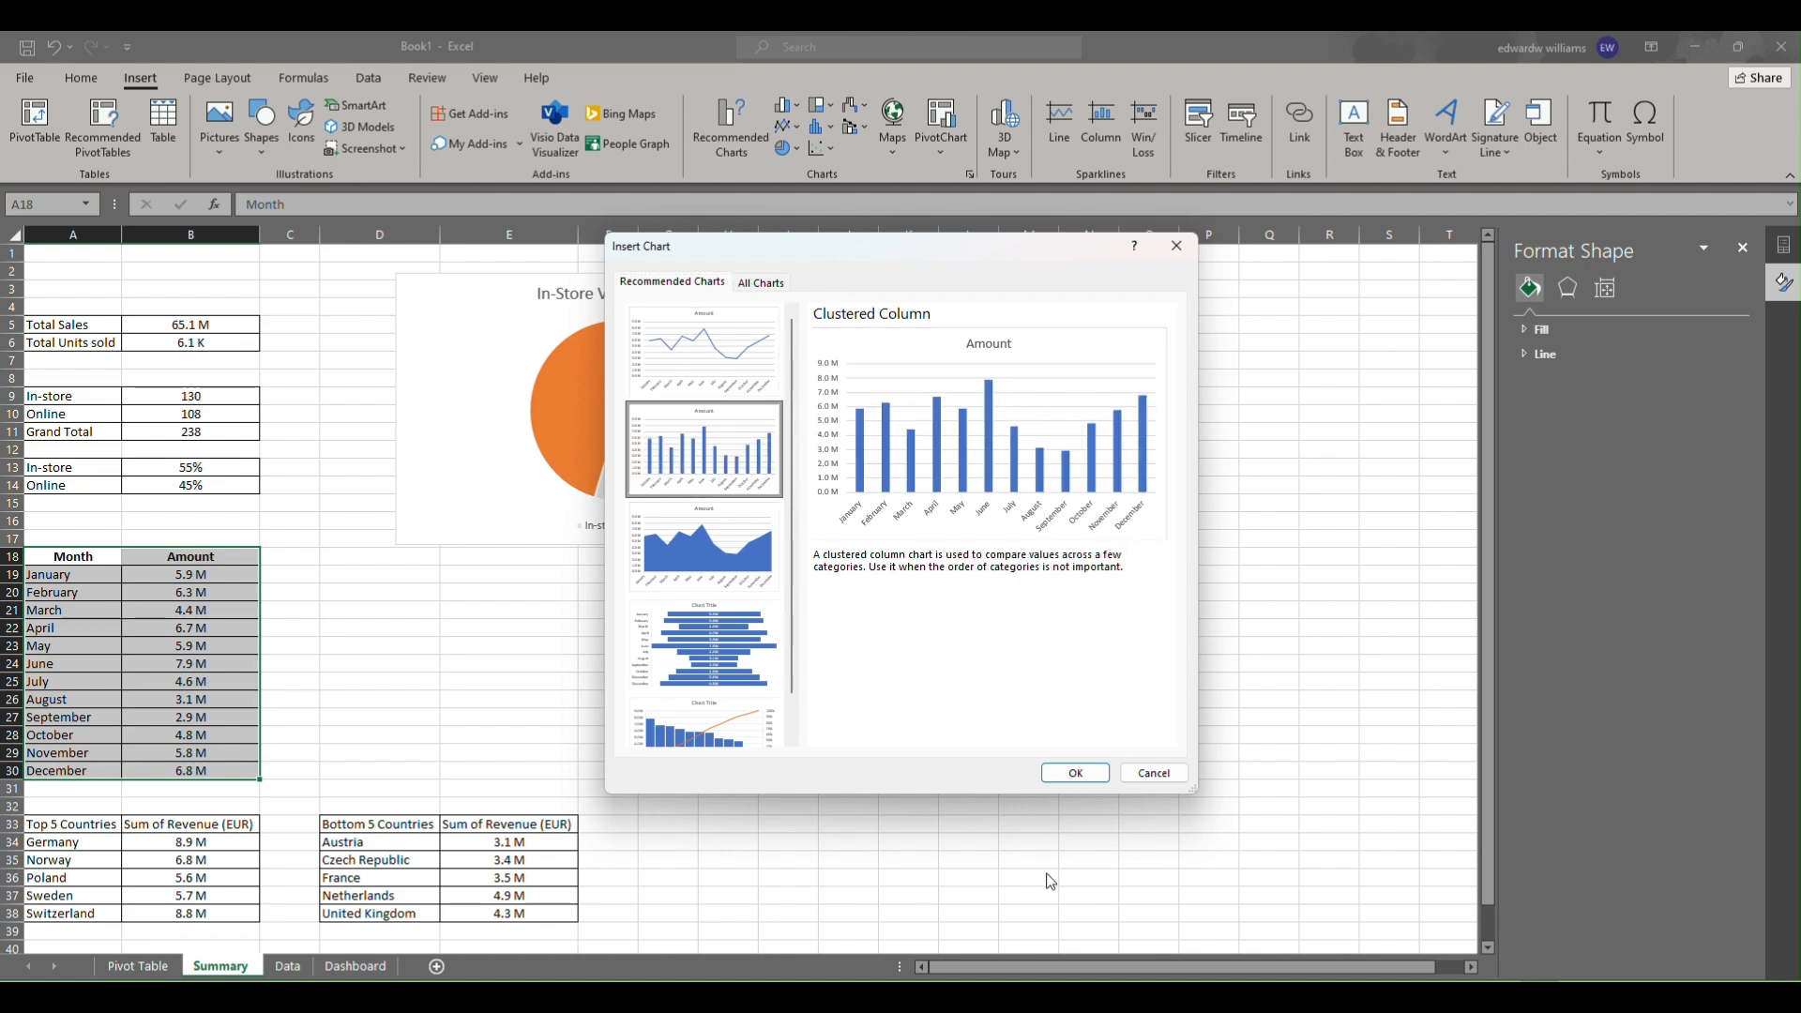
{"action": "left_click", "coordinate": [1071, 772]}
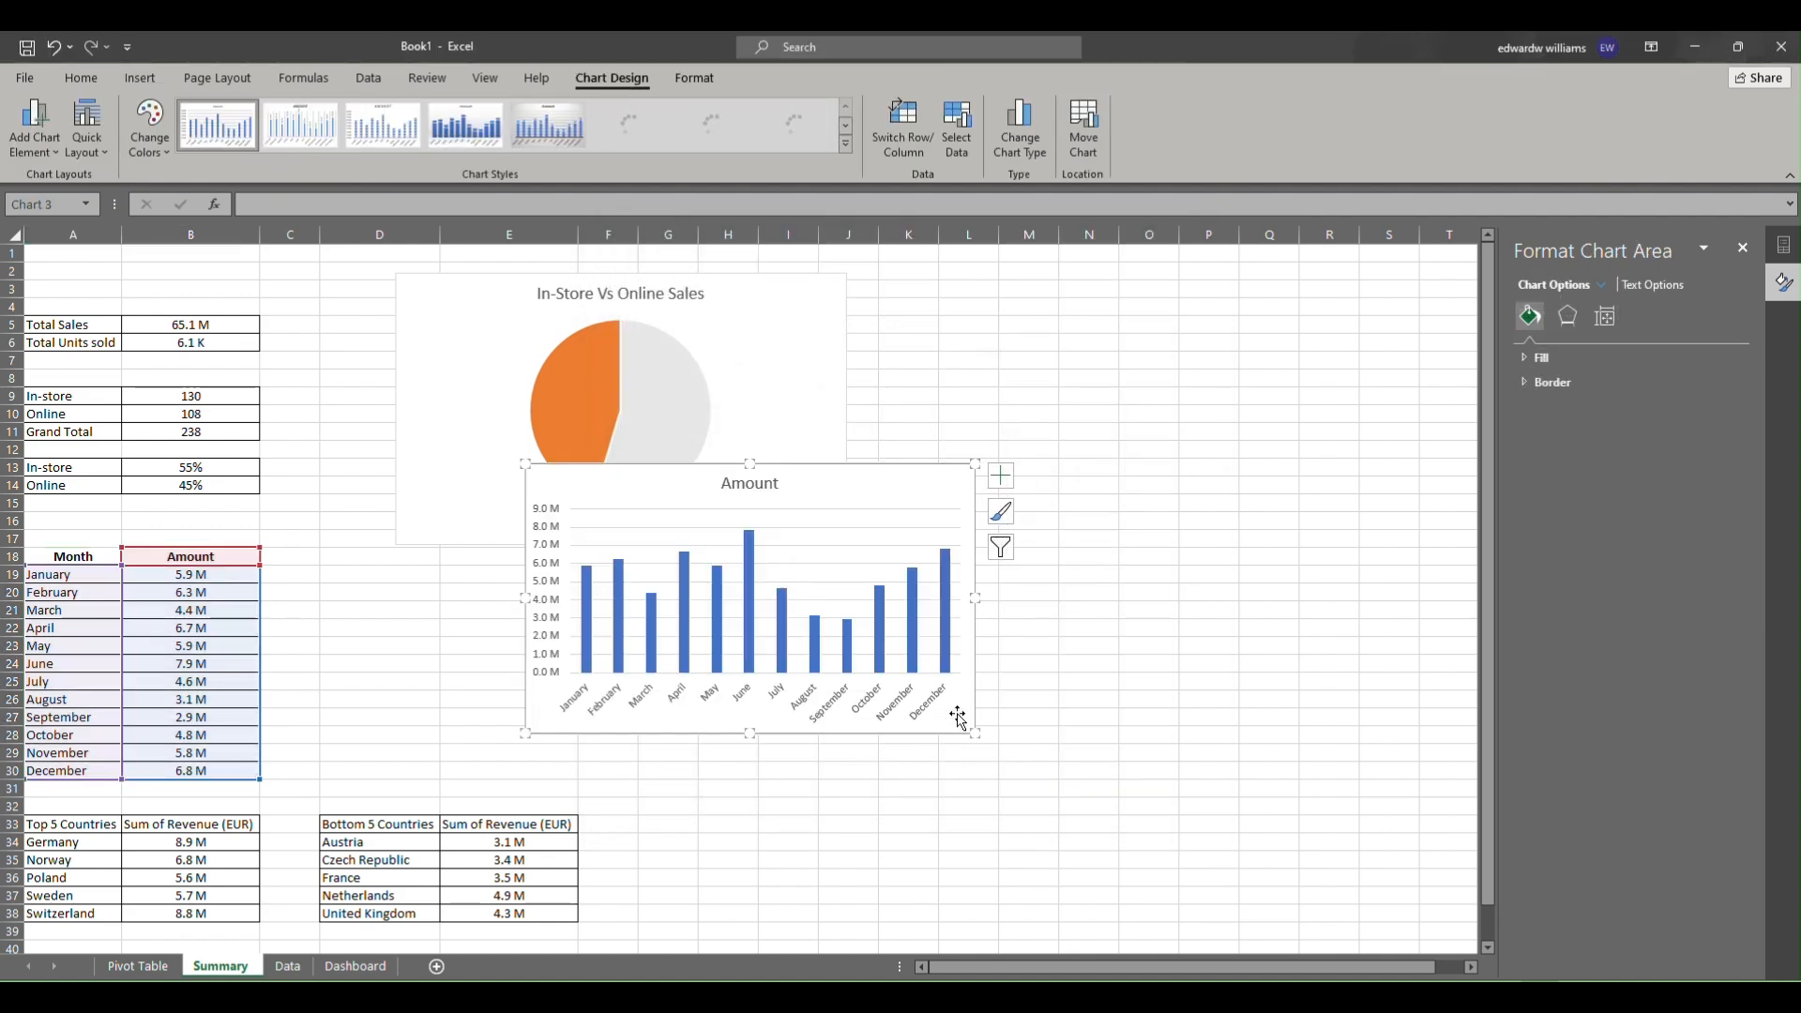
{"action": "left_click_drag", "start_coordinate": [968, 734], "coordinate": [1122, 849]}
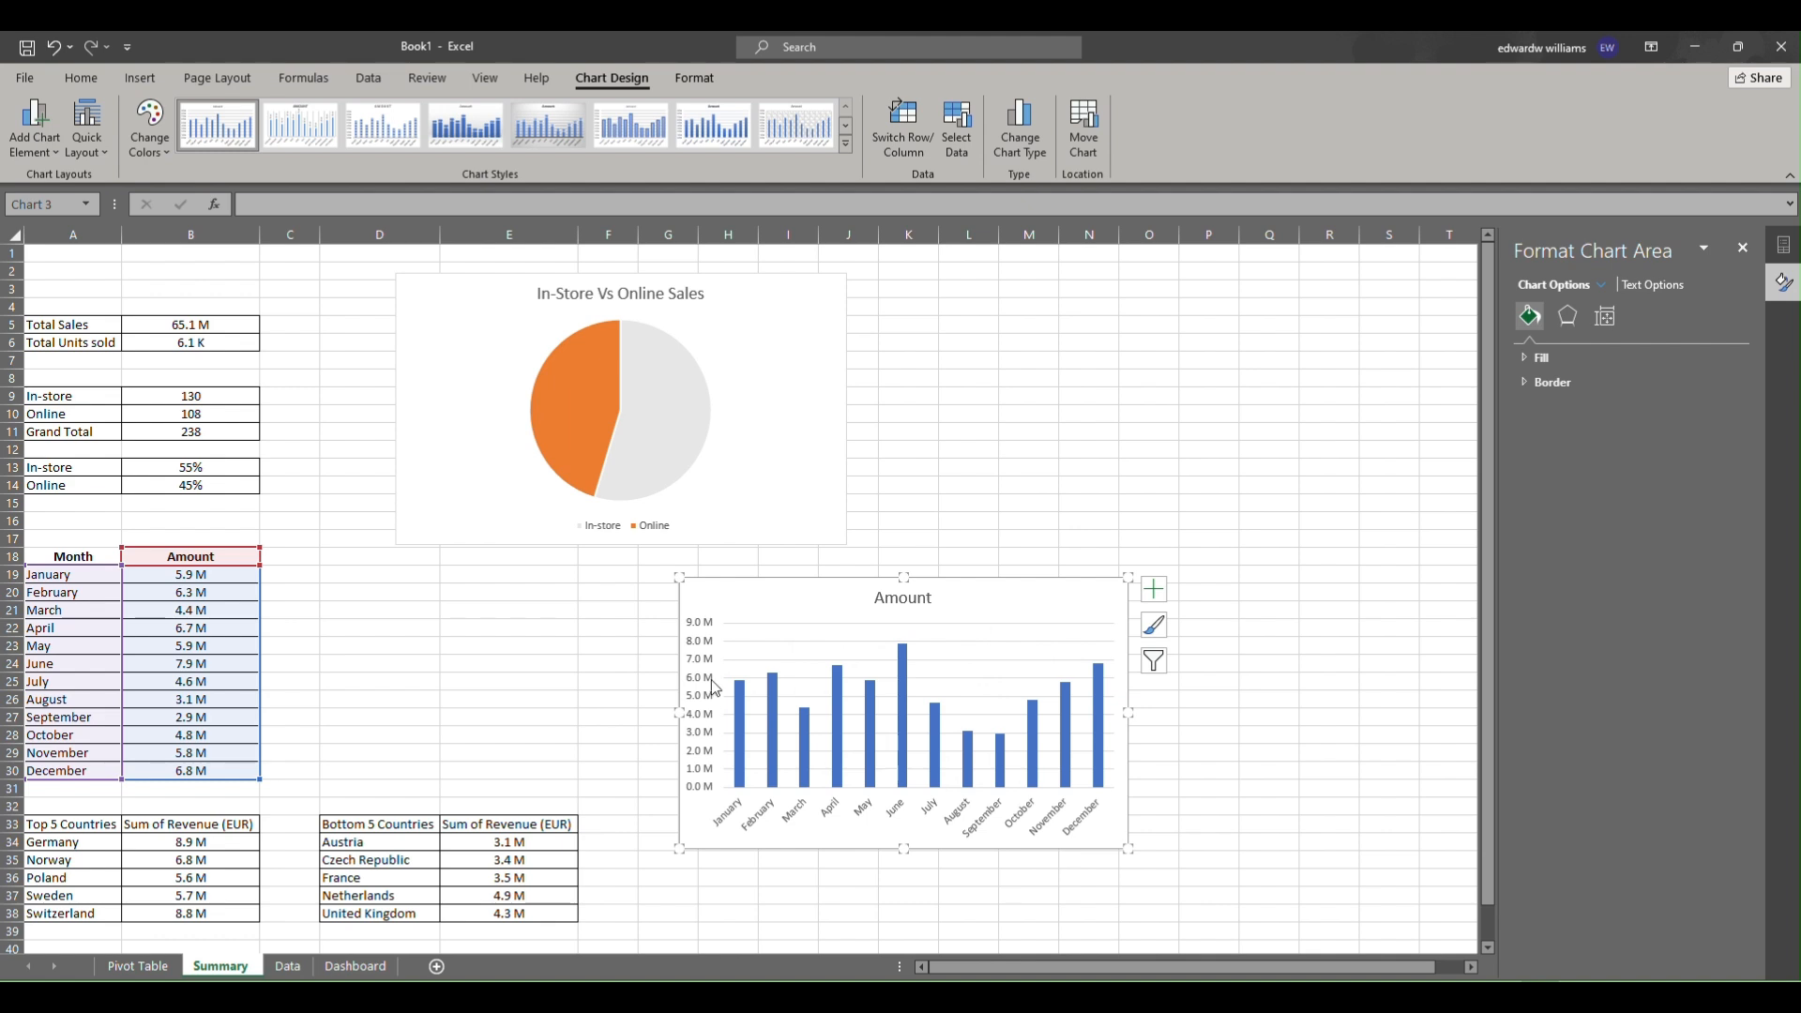
Fill the column chart's bars with gold and give them a dark outline.
{"action": "left_click", "coordinate": [769, 641]}
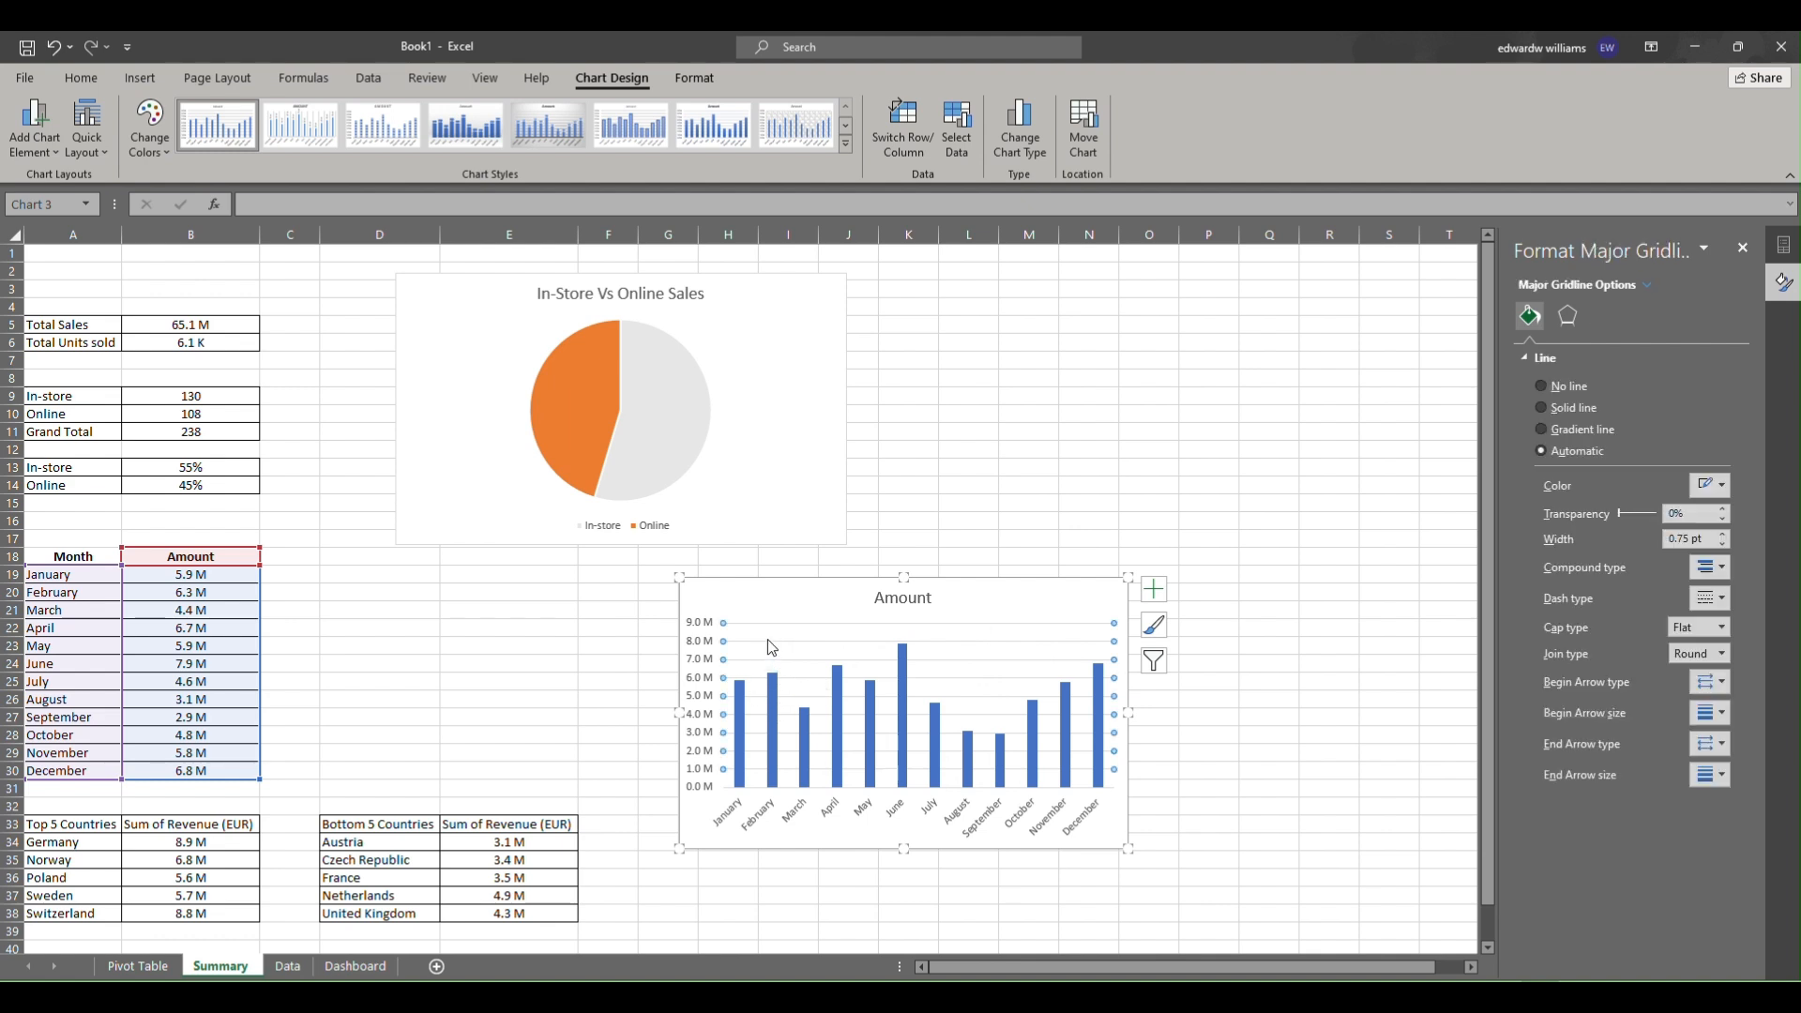
{"action": "key", "text": "Escape"}
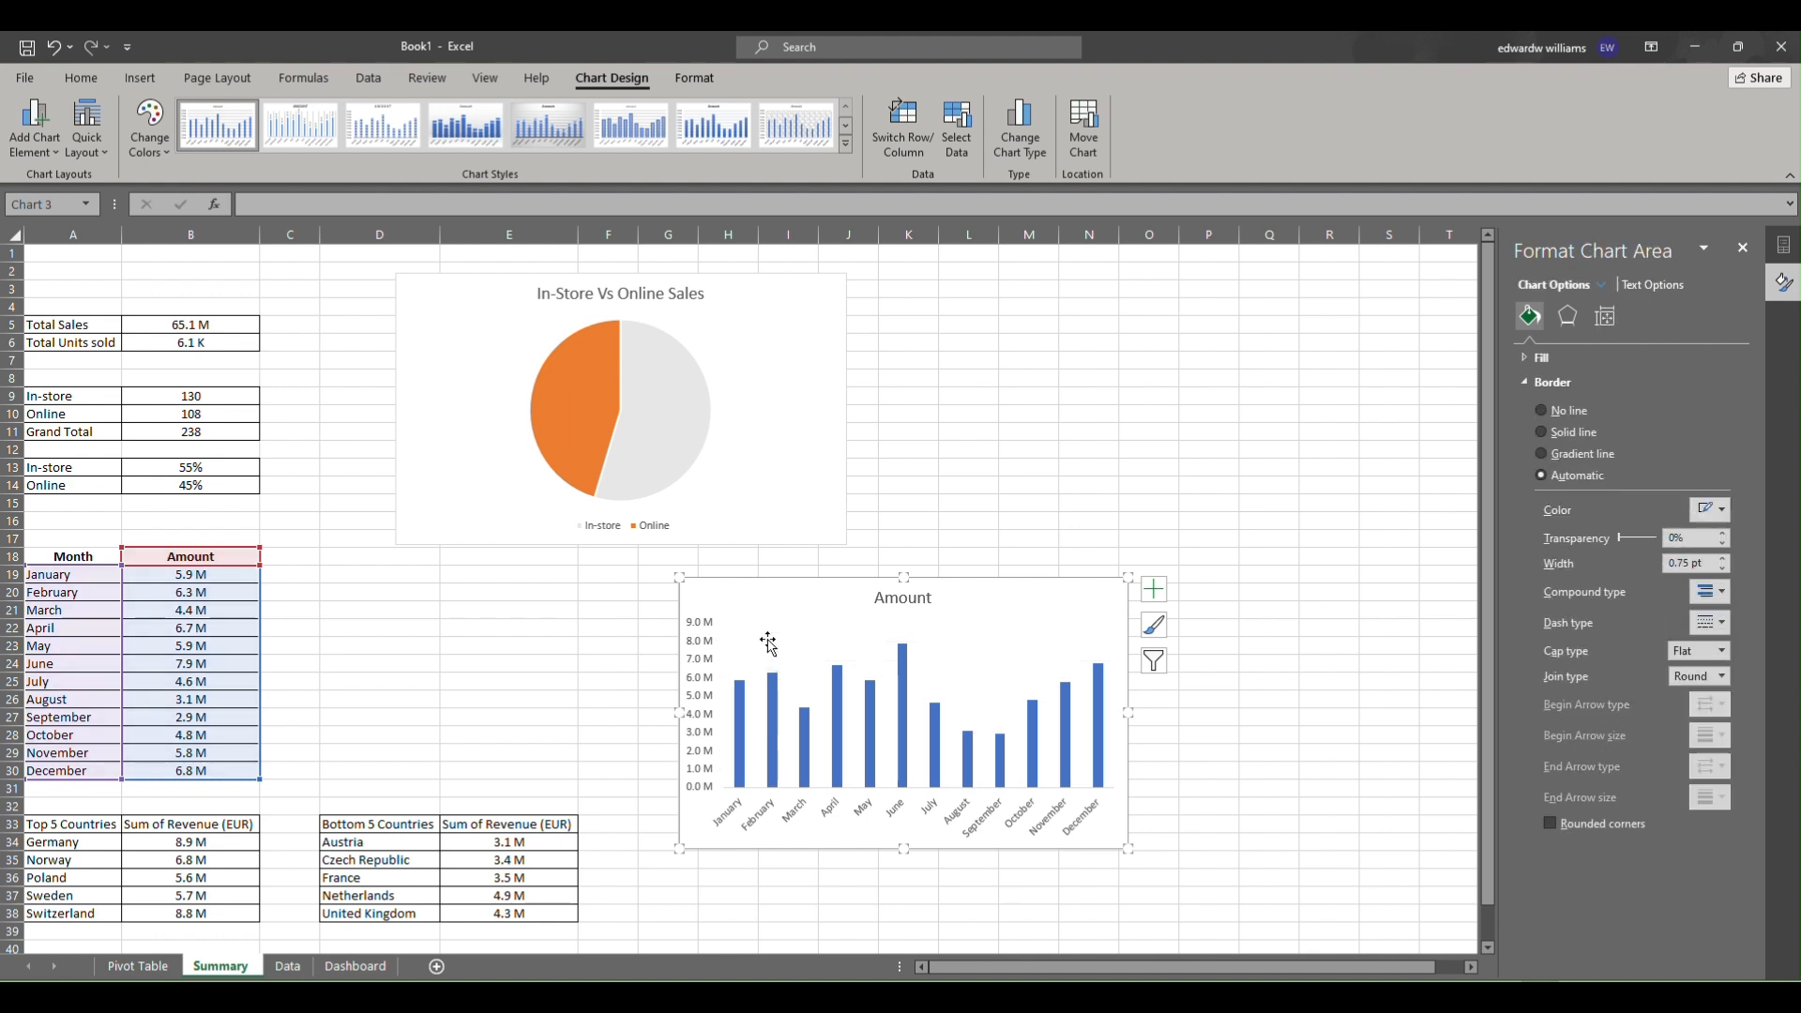
{"action": "right_click", "coordinate": [739, 706]}
{"action": "left_click", "coordinate": [775, 673]}
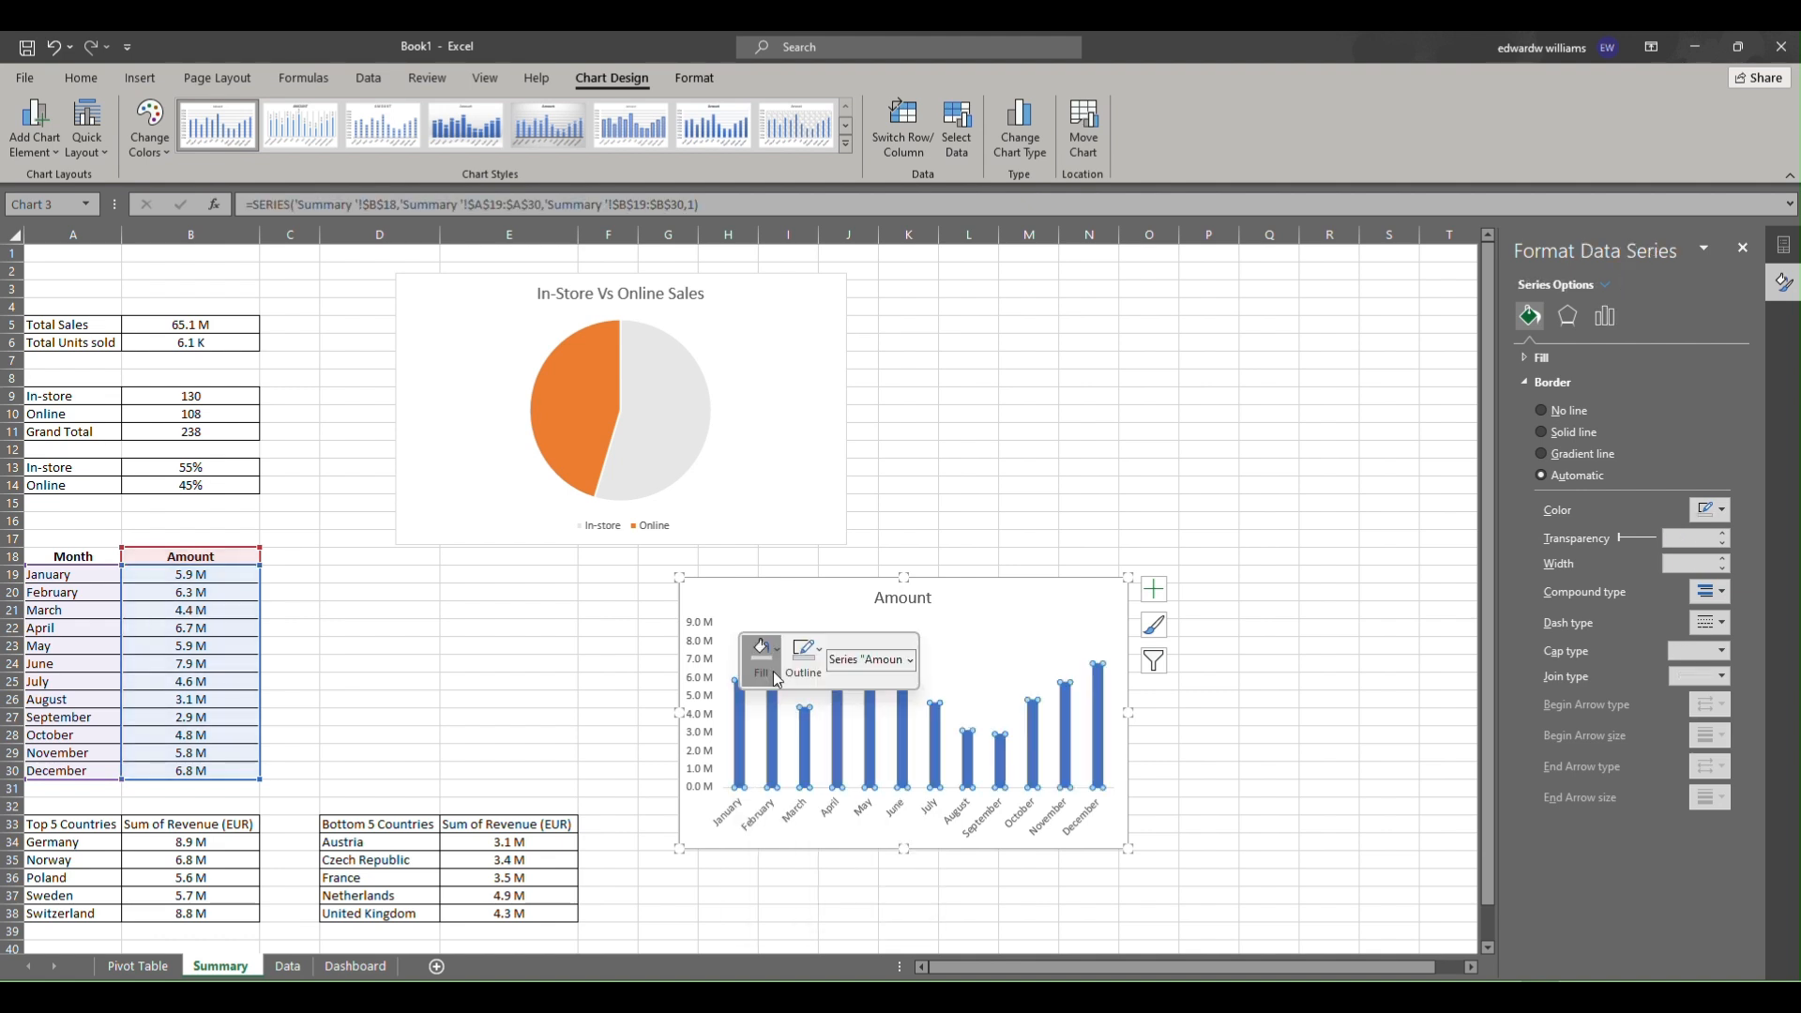
{"action": "left_click", "coordinate": [785, 486]}
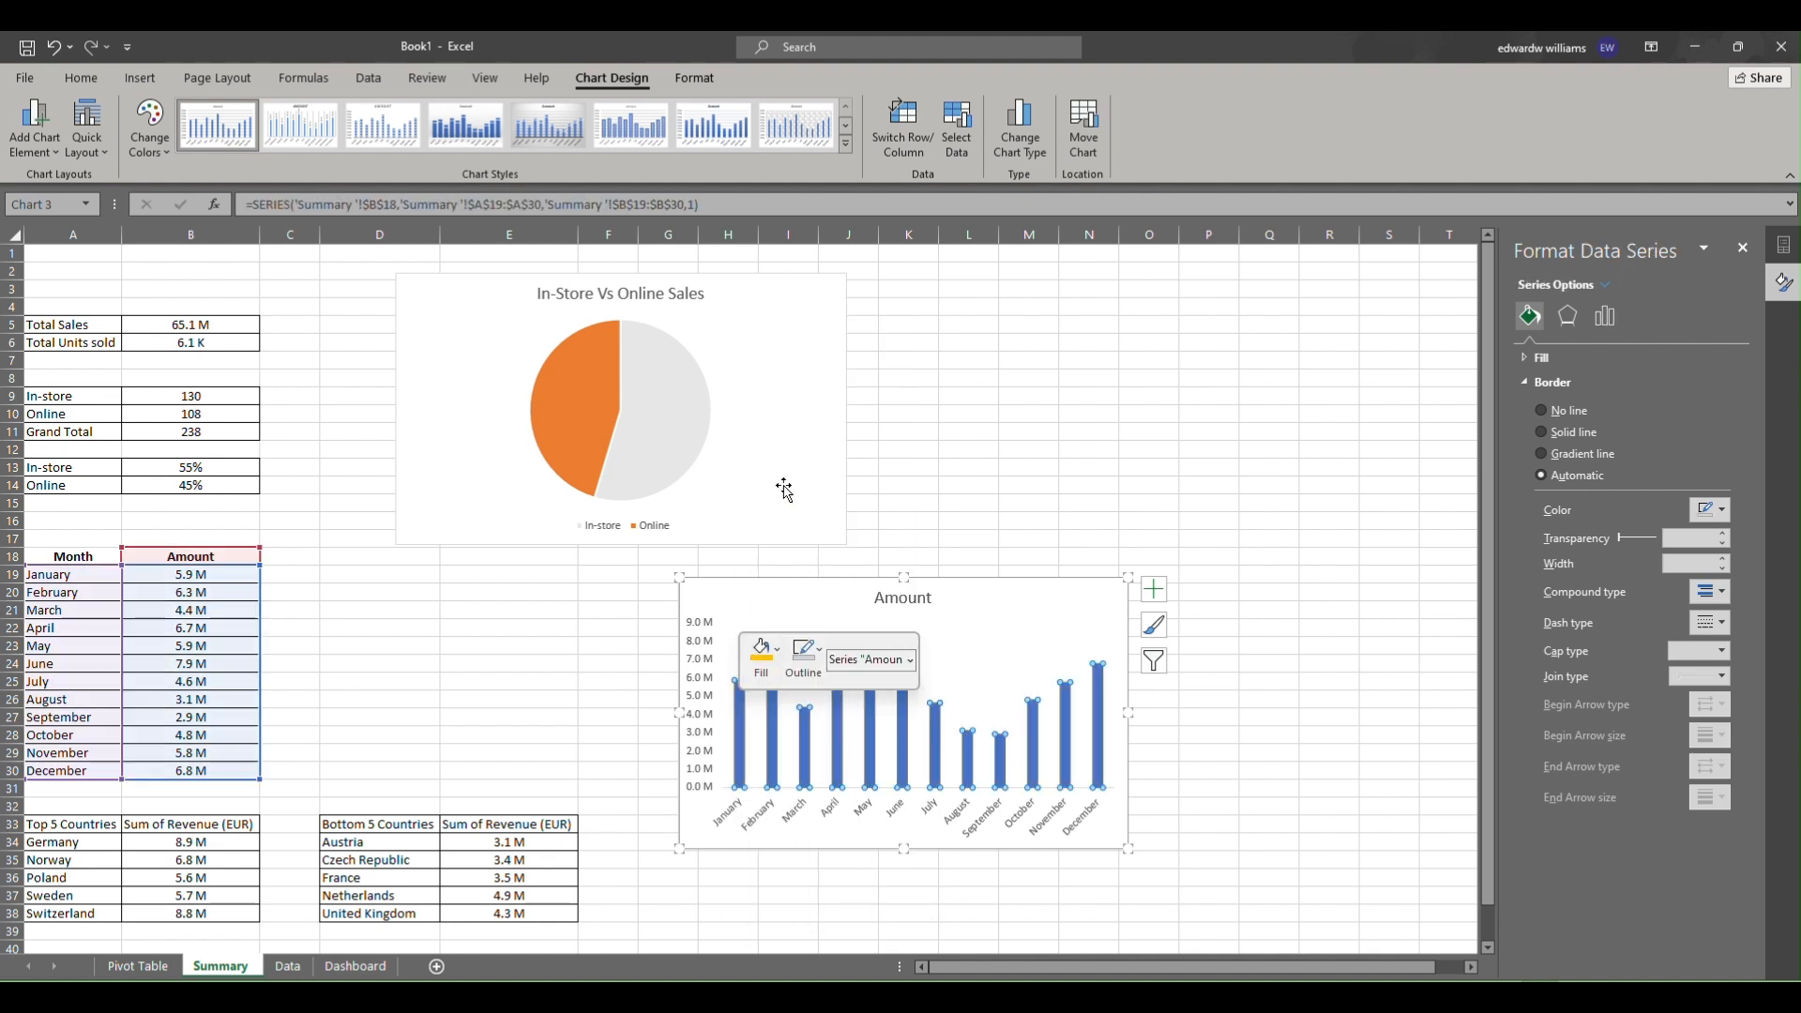
{"action": "left_click", "coordinate": [804, 656]}
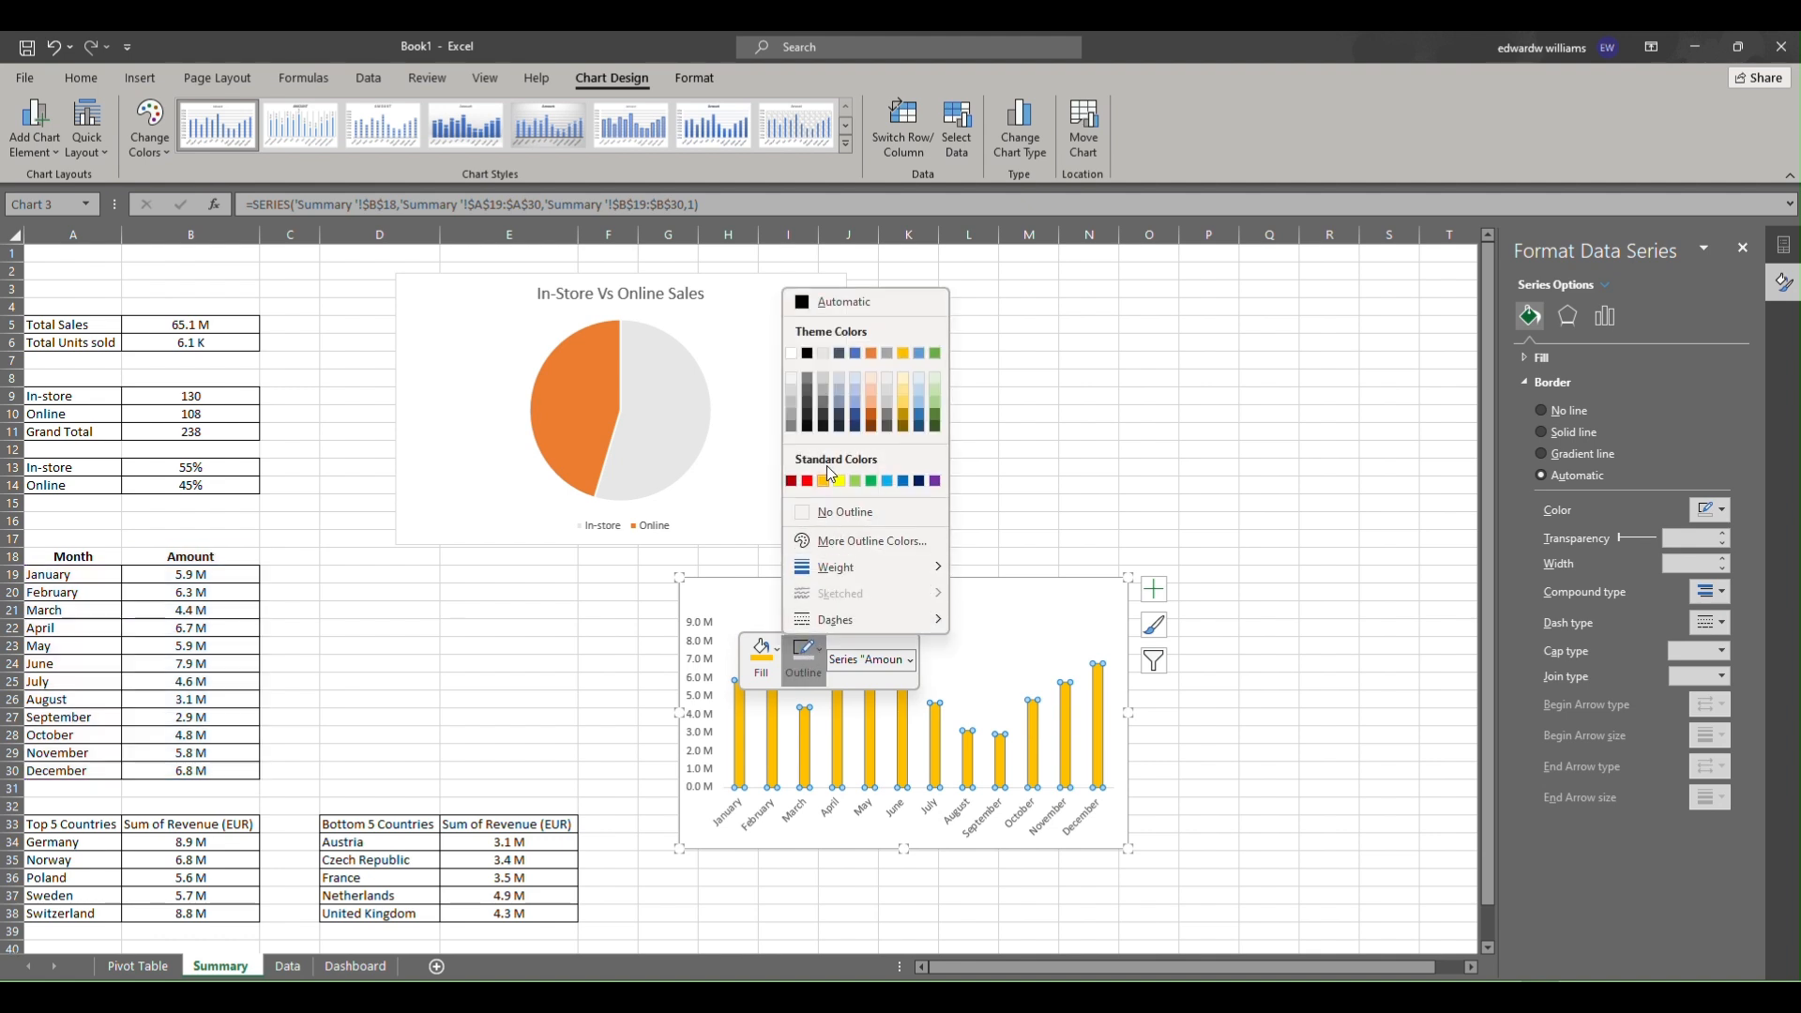
{"action": "left_click", "coordinate": [806, 357]}
{"action": "left_click", "coordinate": [1017, 610]}
Rename the column chart title to Sales by Month.
{"action": "left_click", "coordinate": [912, 592]}
{"action": "double_click", "coordinate": [929, 601]}
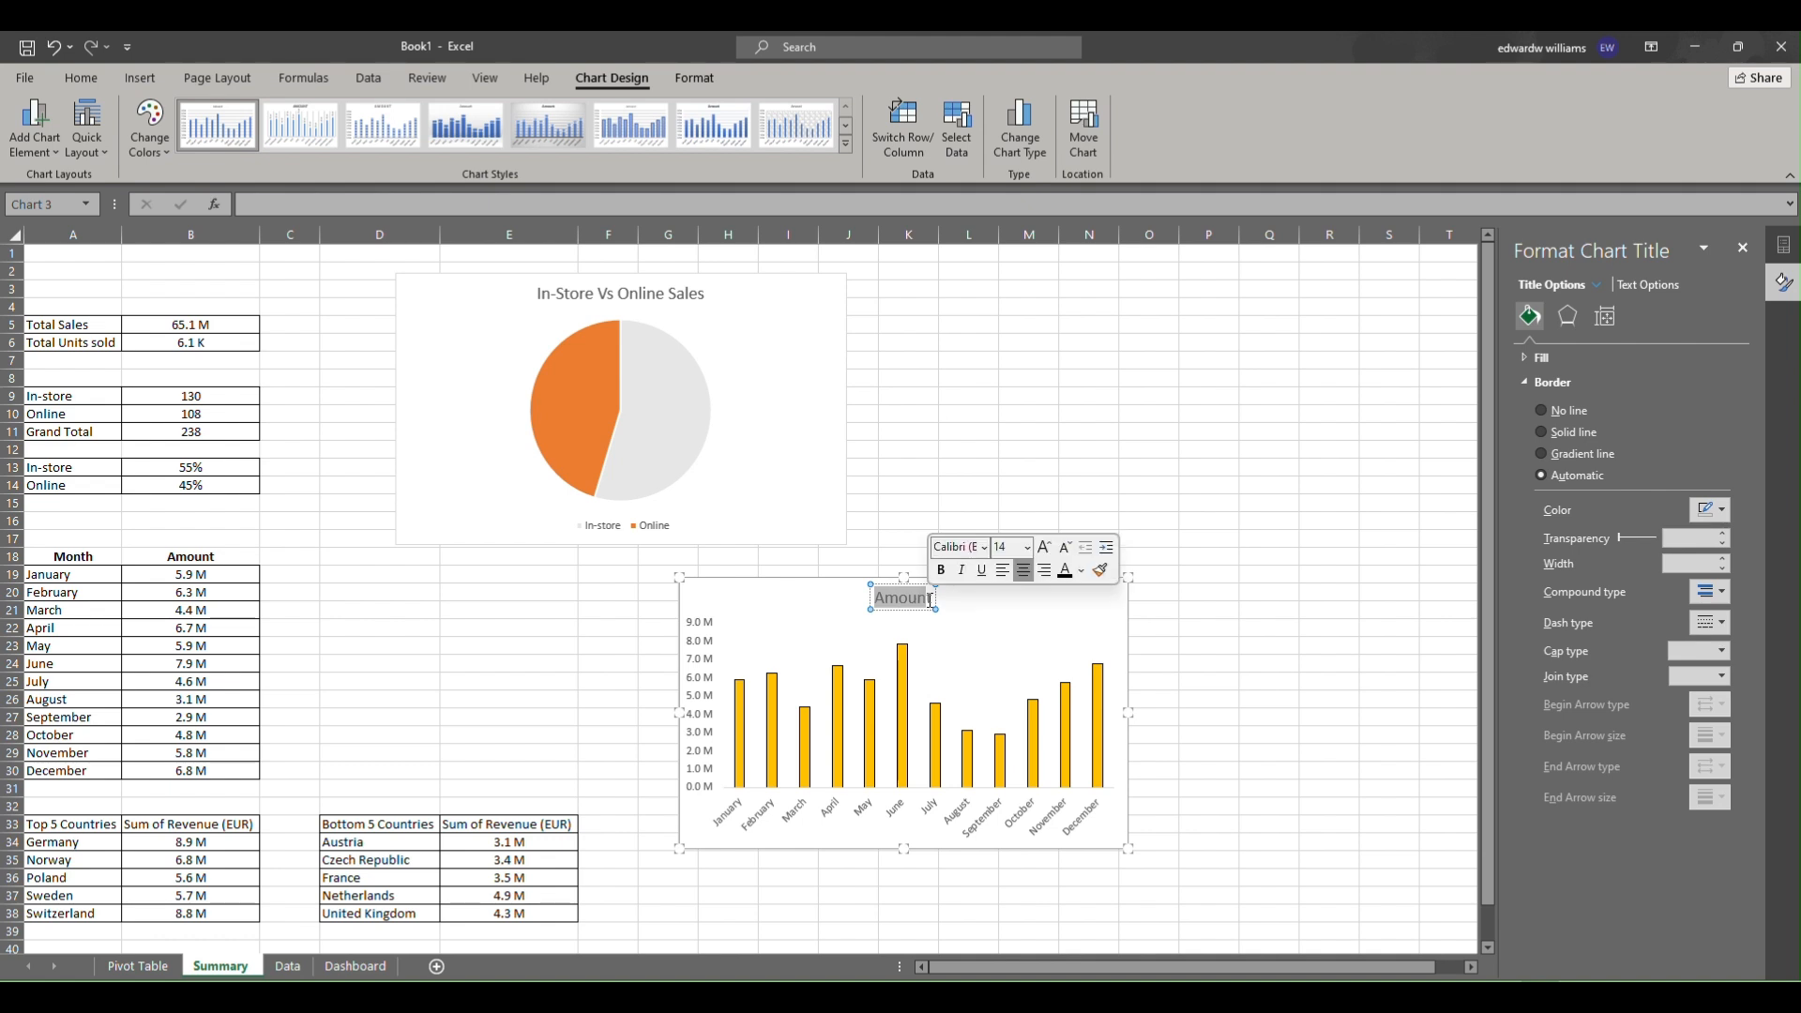
{"action": "left_click", "coordinate": [912, 598]}
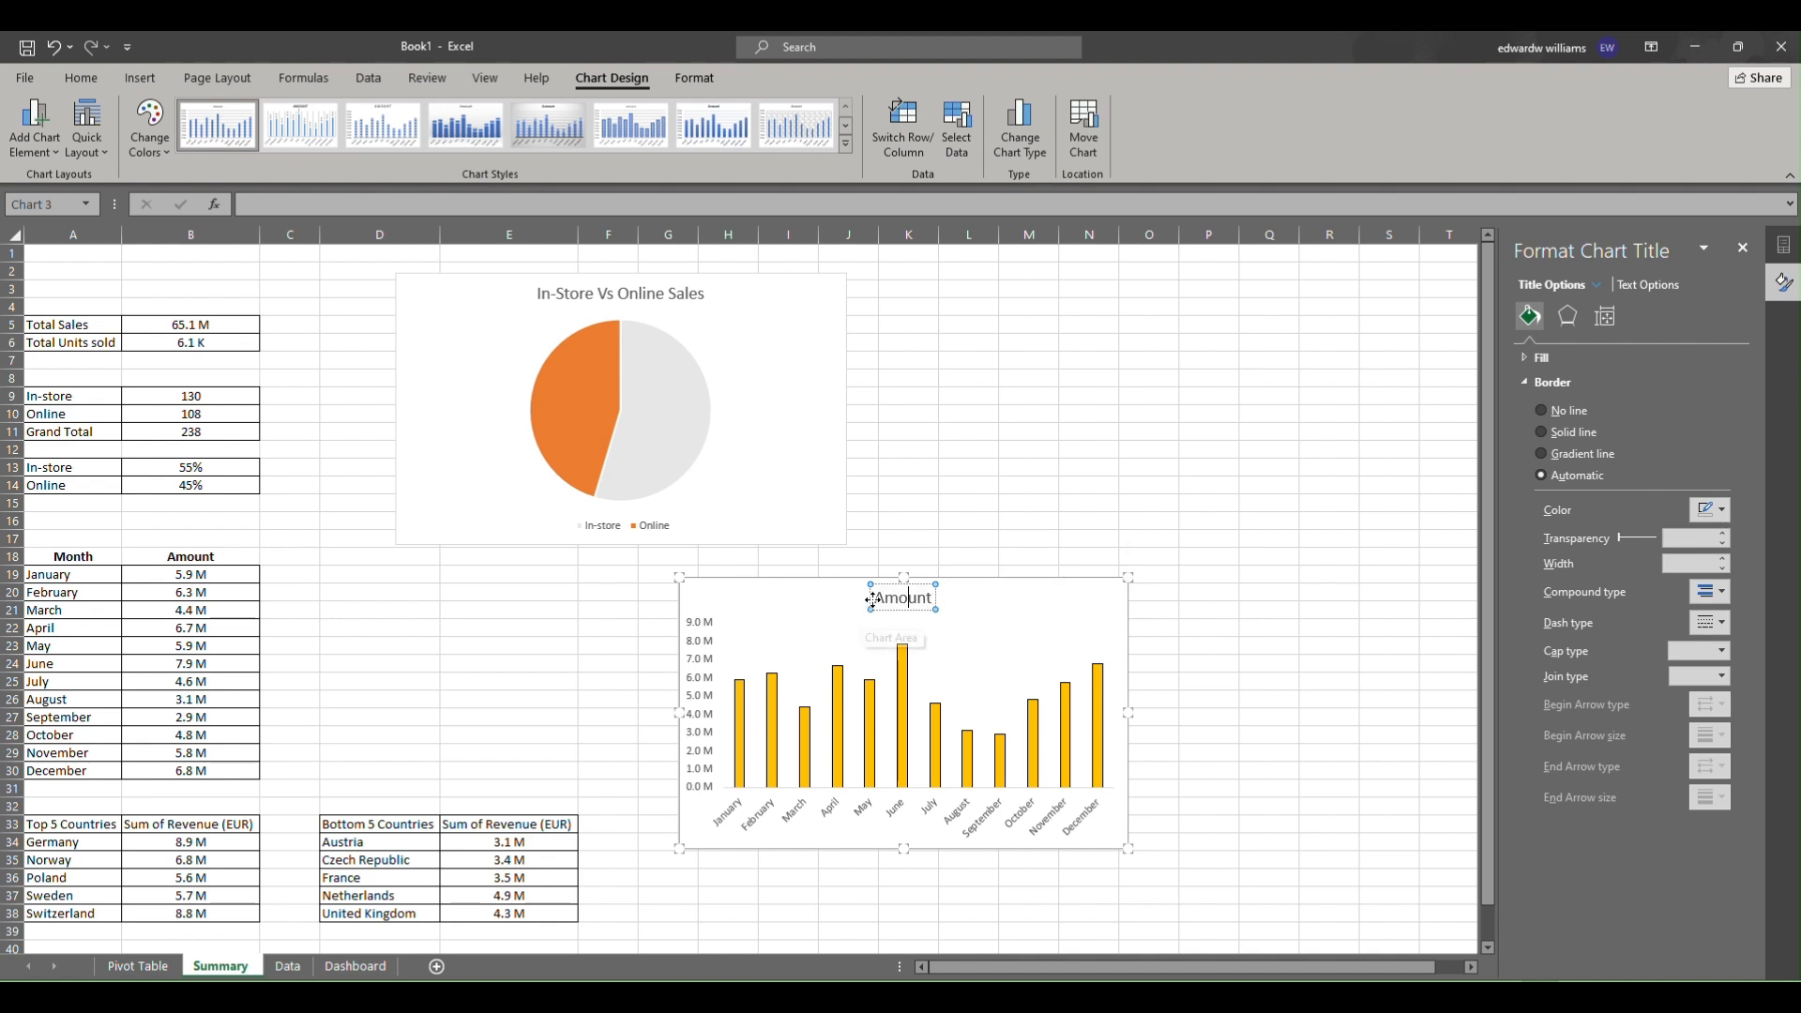
{"action": "left_click_drag", "start_coordinate": [874, 598], "coordinate": [936, 597]}
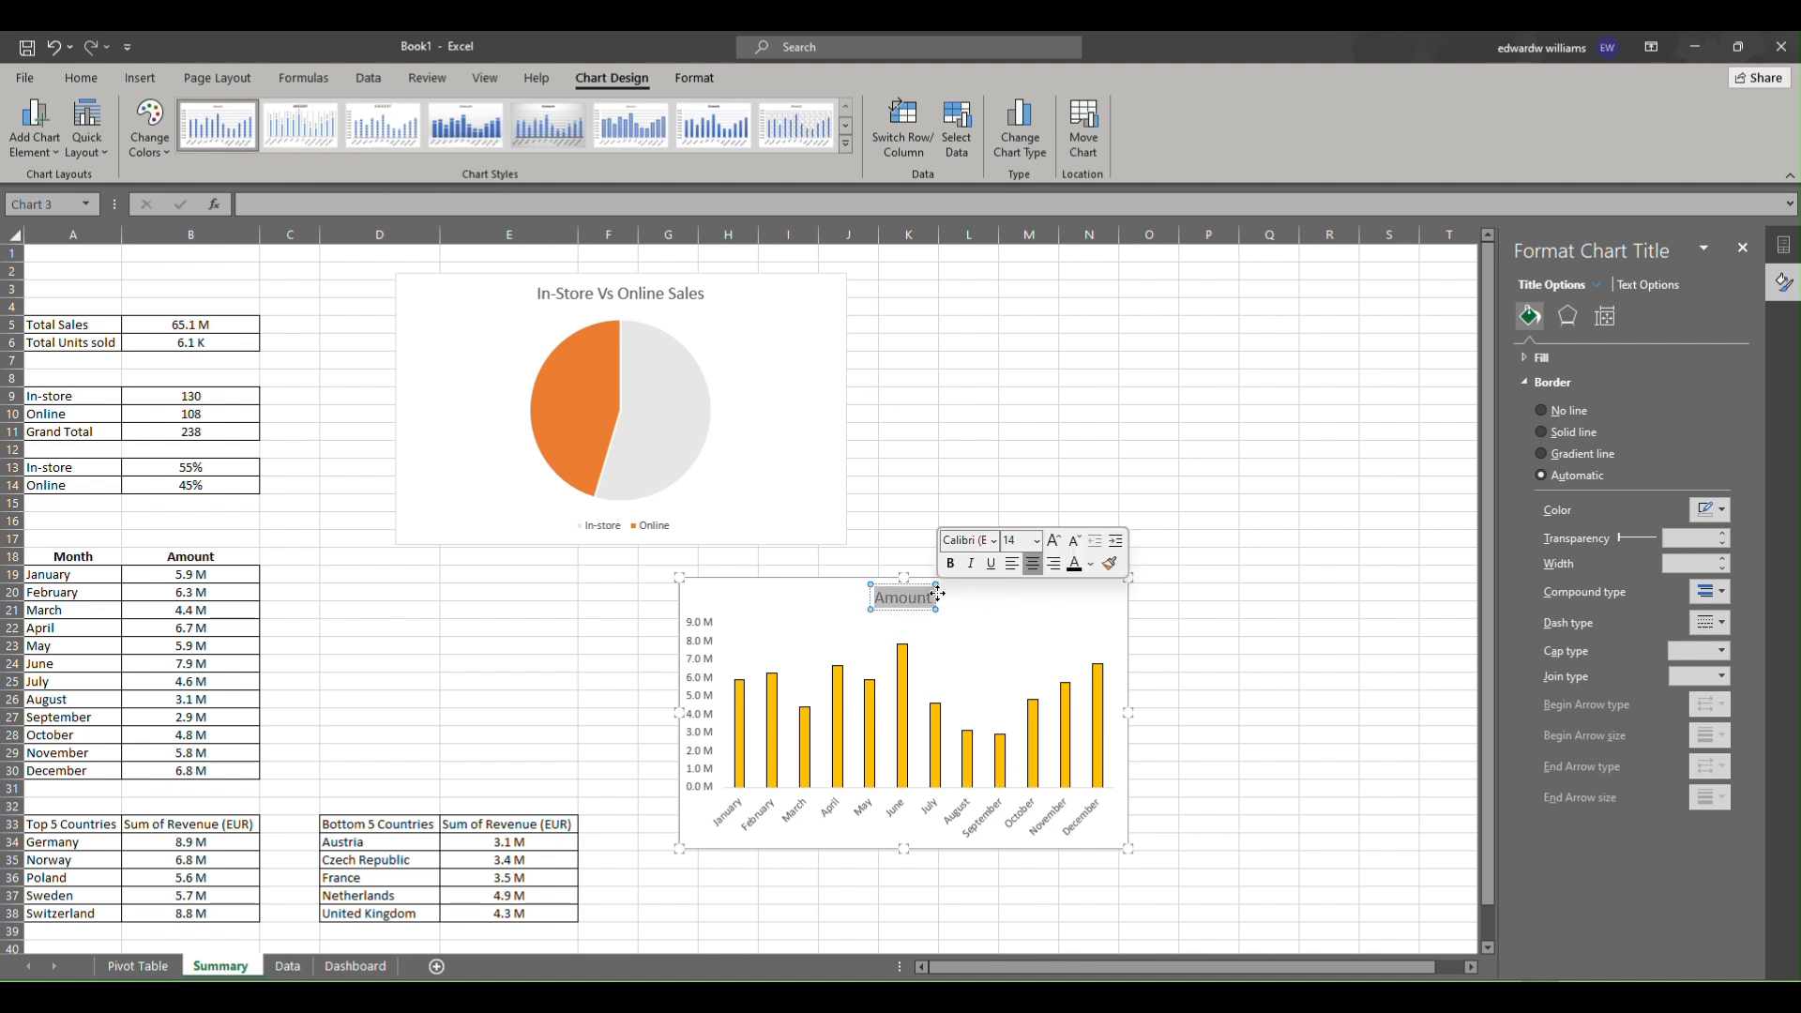
{"action": "type", "text": "Sales n"}
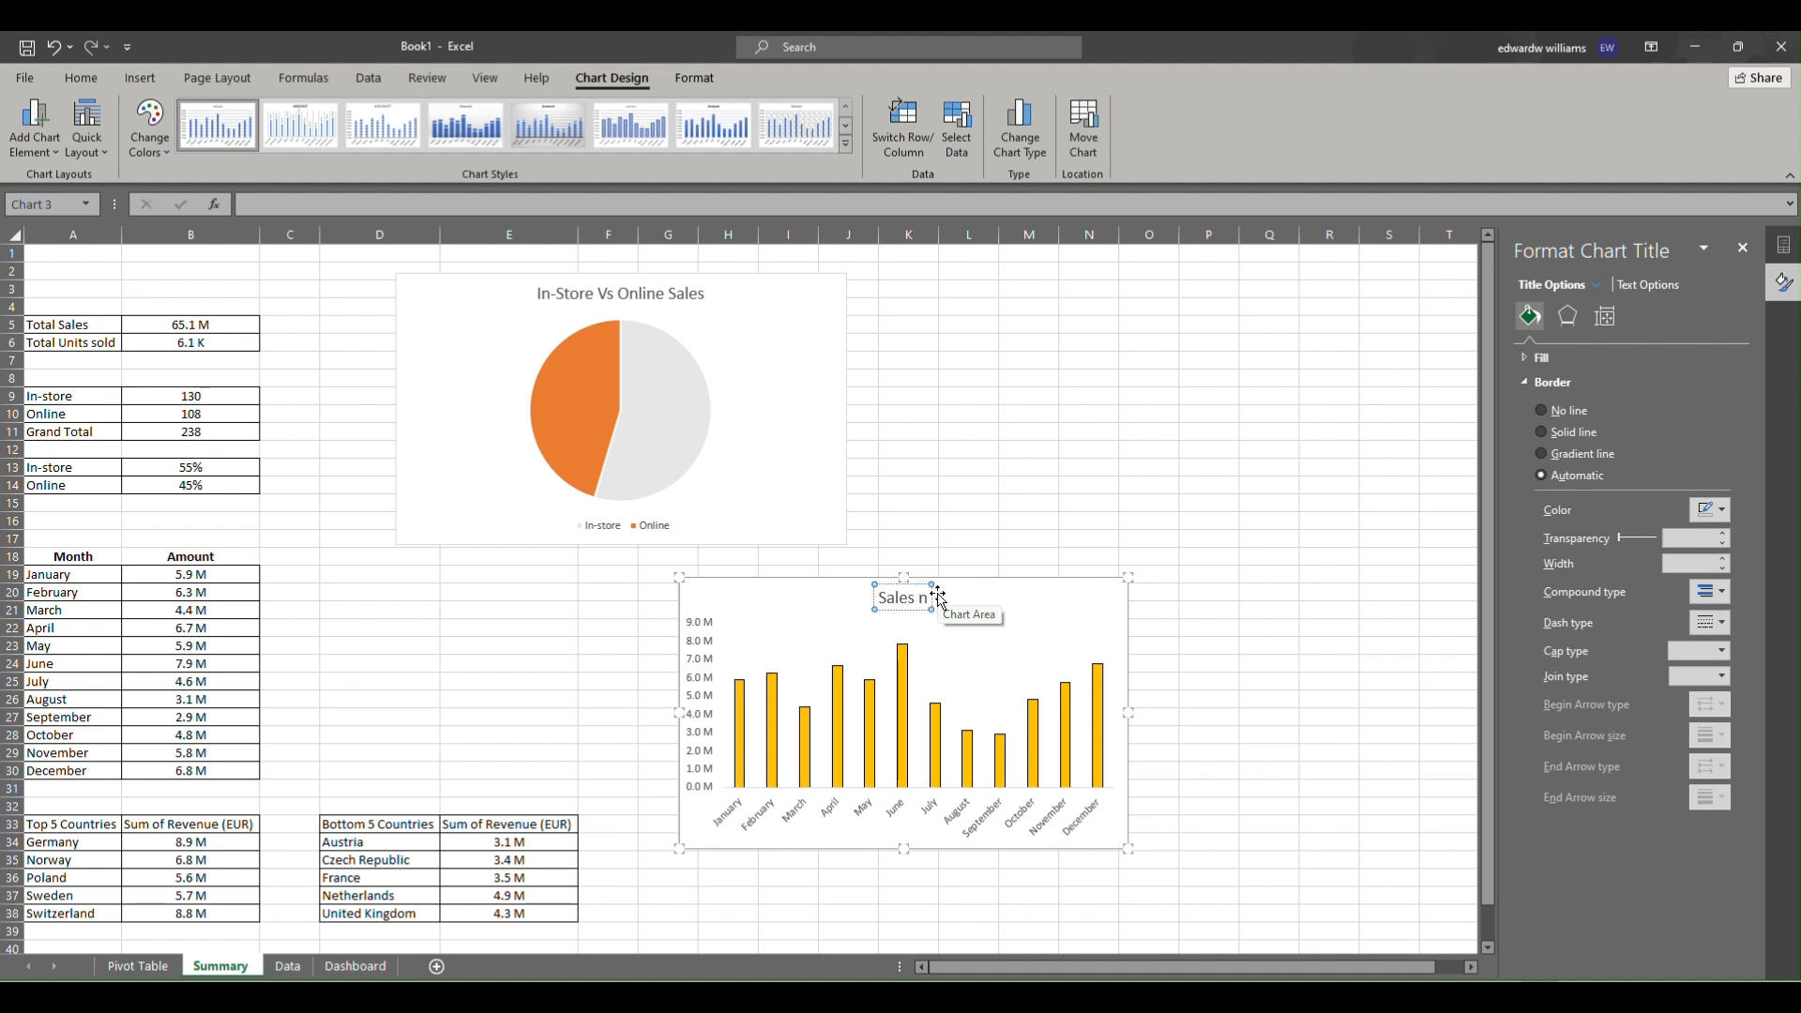
{"action": "key", "text": "BackSpace"}
{"action": "type", "text": "by Month"}
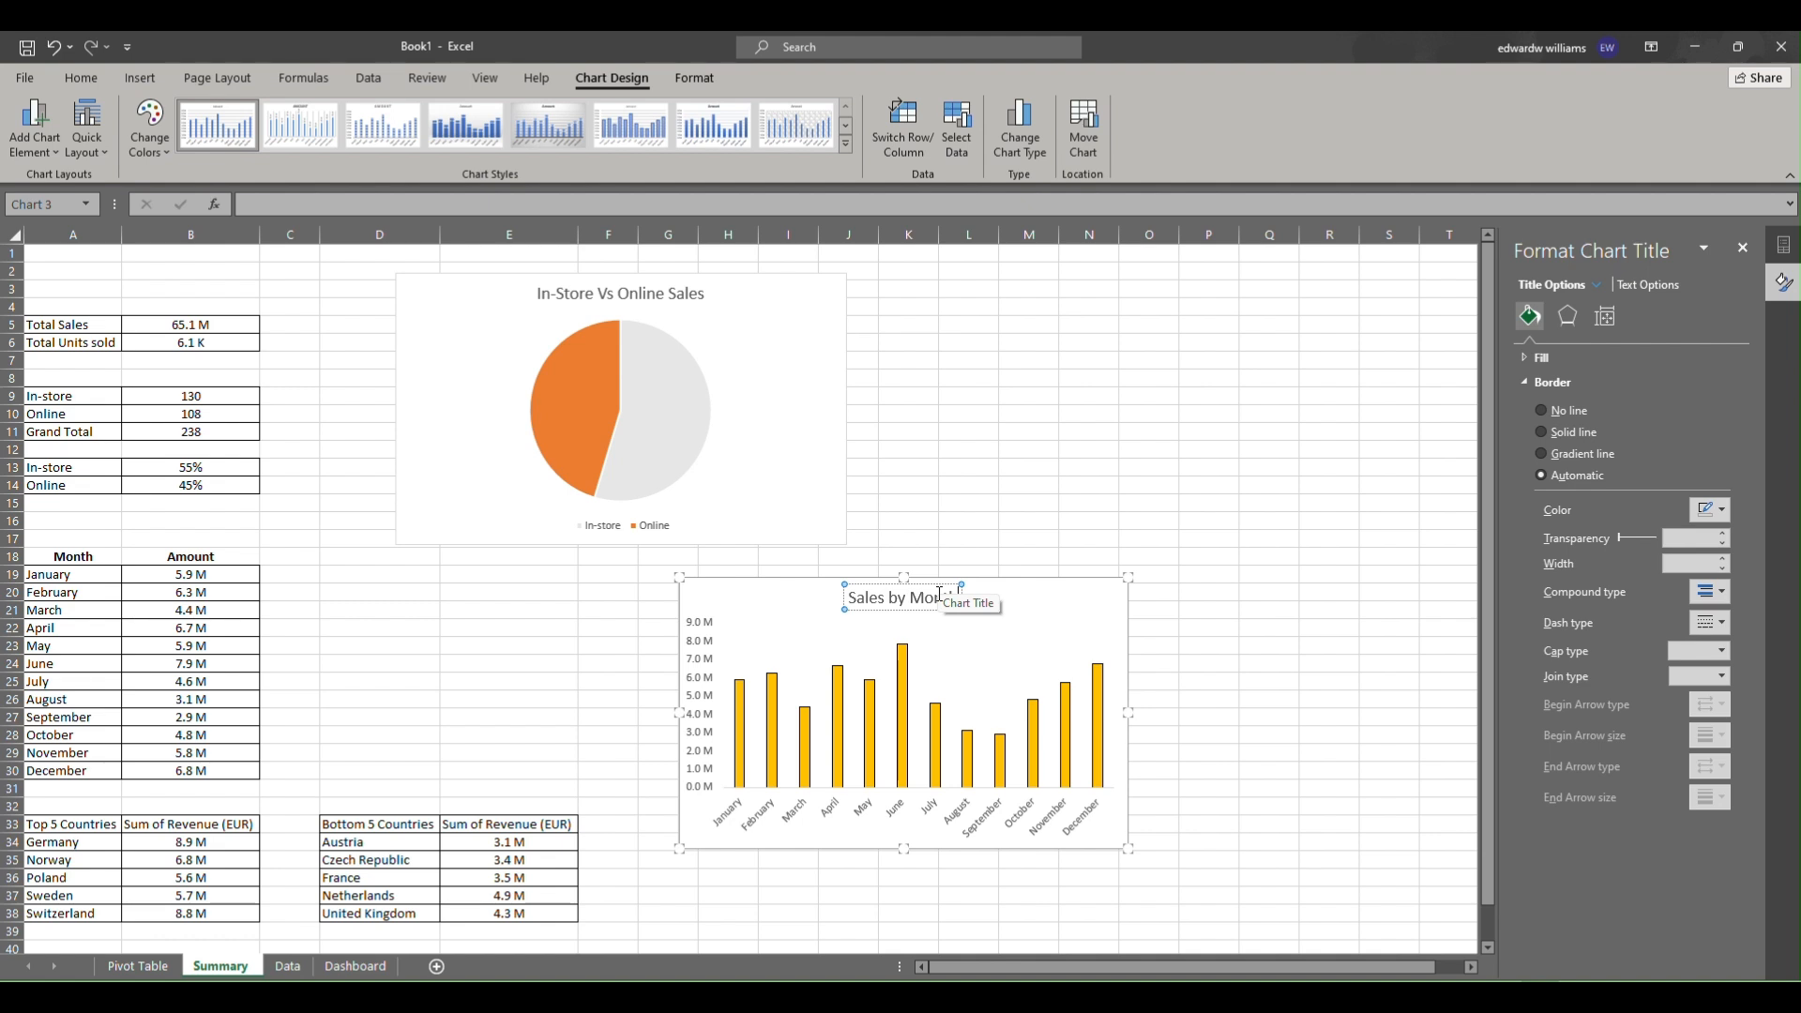
{"action": "left_click", "coordinate": [939, 608]}
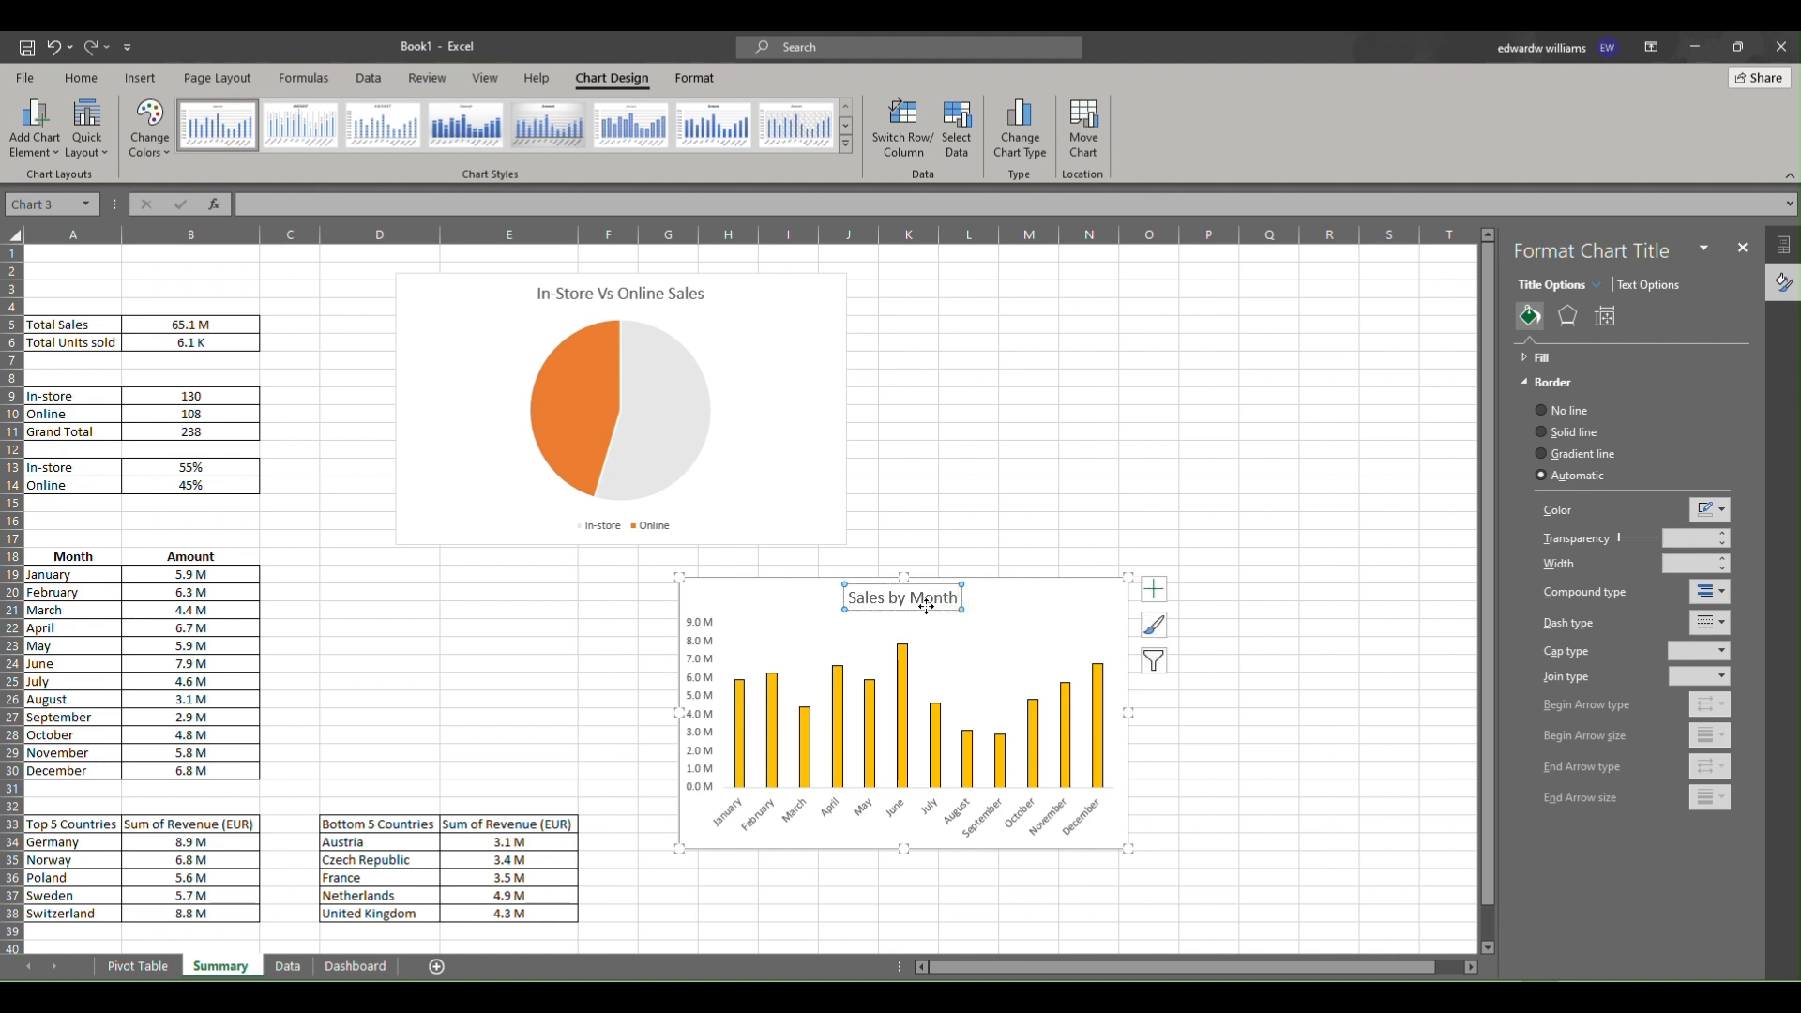
Make the Sales by Month title bold Arial and reduce its font size twice.
{"action": "left_click", "coordinate": [81, 77]}
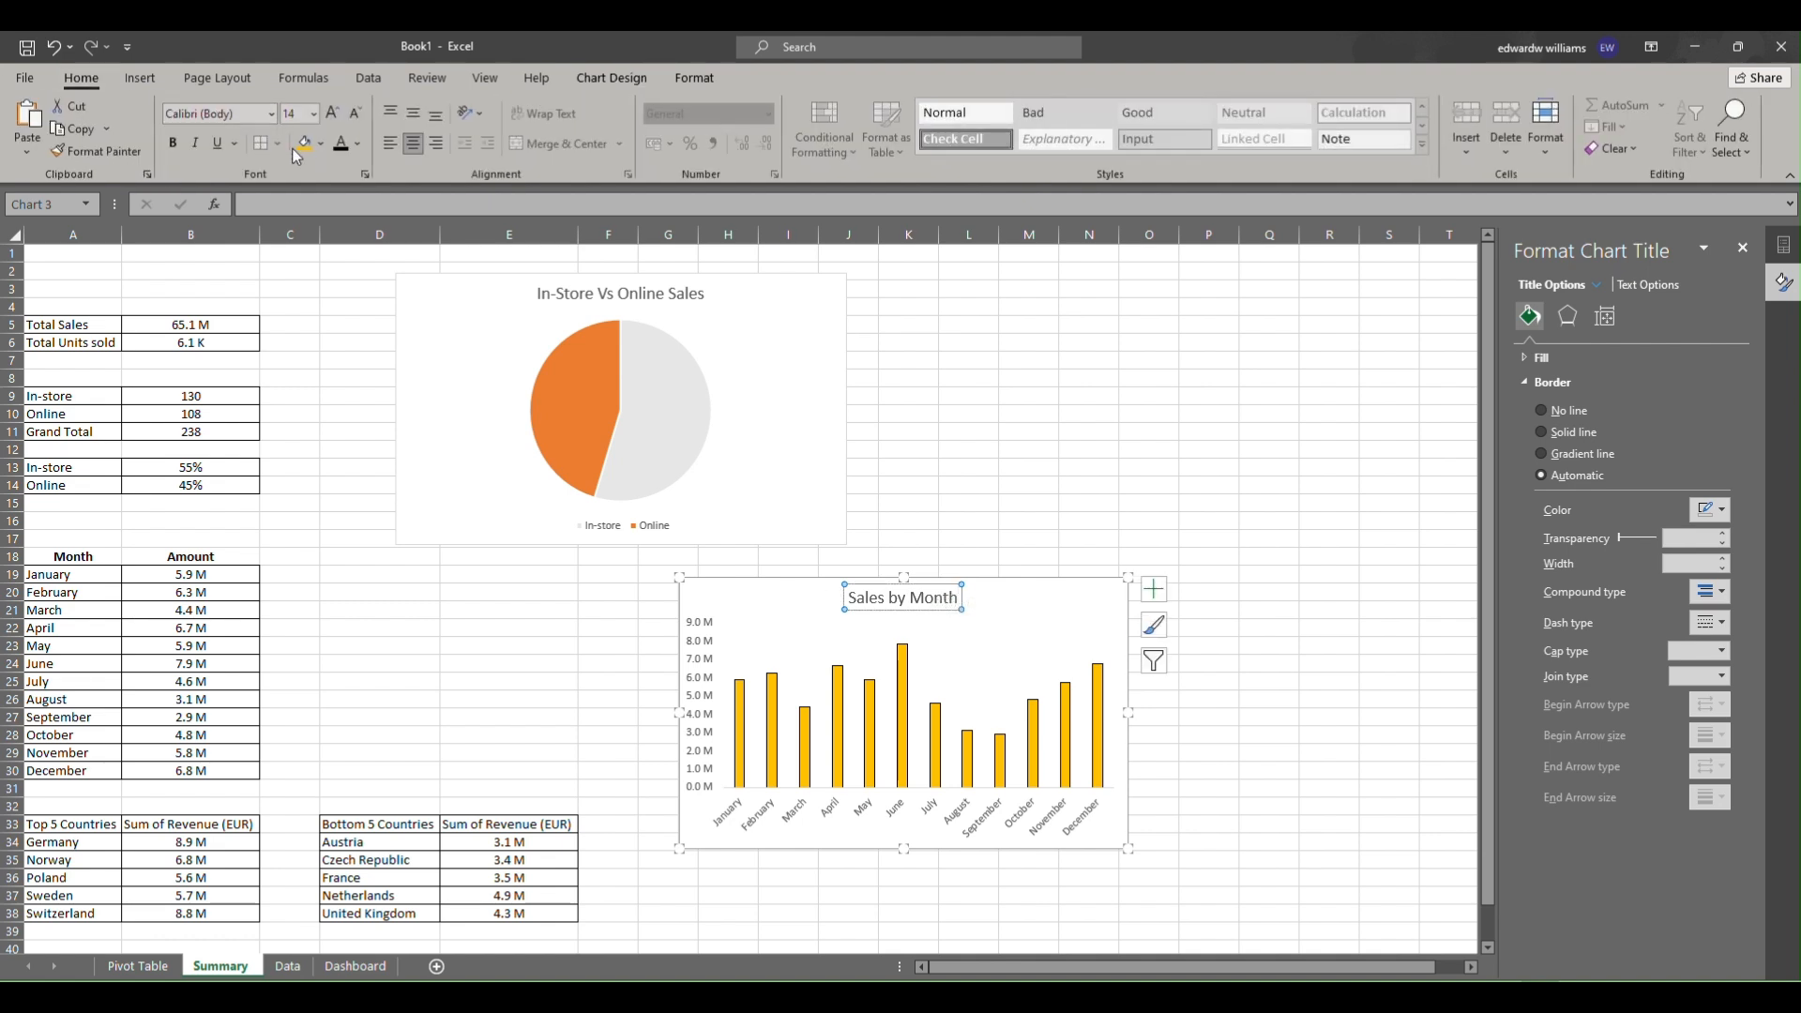
{"action": "left_click", "coordinate": [173, 143]}
{"action": "left_click", "coordinate": [231, 114]}
{"action": "left_click", "coordinate": [273, 113]}
{"action": "left_click", "coordinate": [273, 113]}
{"action": "left_click", "coordinate": [248, 243]}
{"action": "left_click", "coordinate": [355, 113]}
{"action": "left_click", "coordinate": [355, 112]}
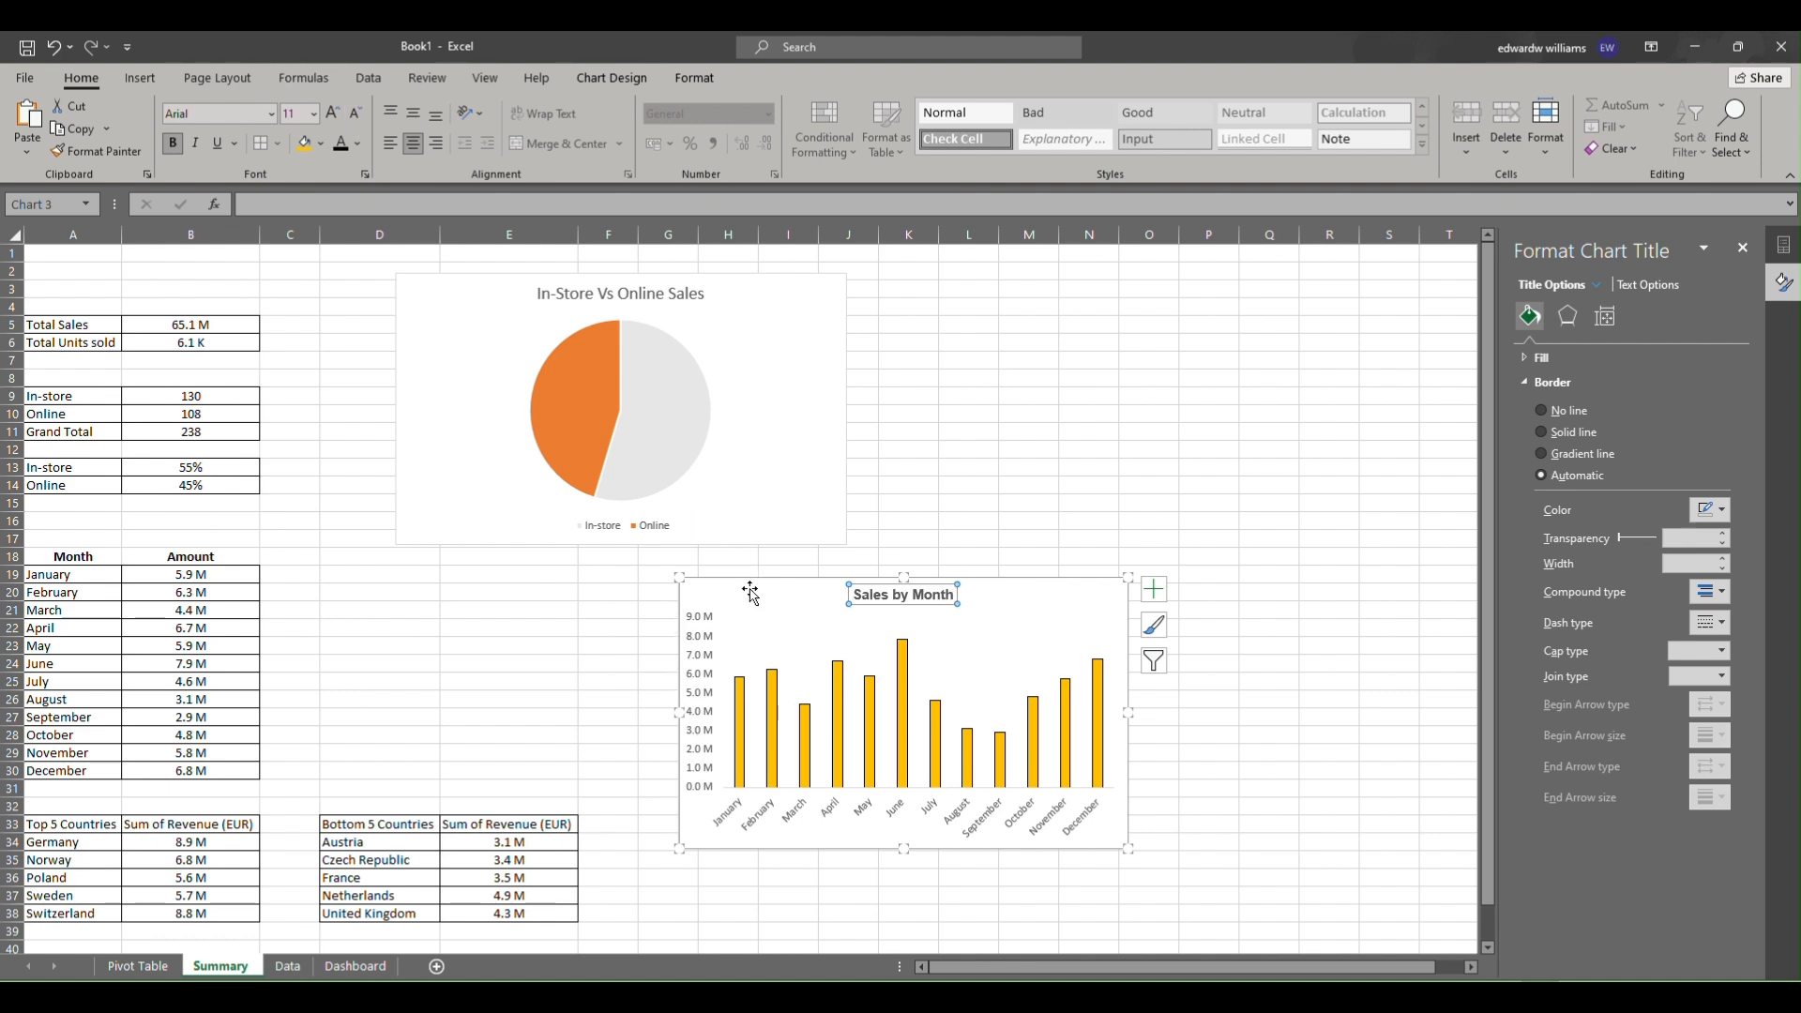
Copy the column chart and paste it onto the Dashboard sheet below the KPI cards.
{"action": "right_click", "coordinate": [750, 591]}
{"action": "left_click", "coordinate": [778, 97]}
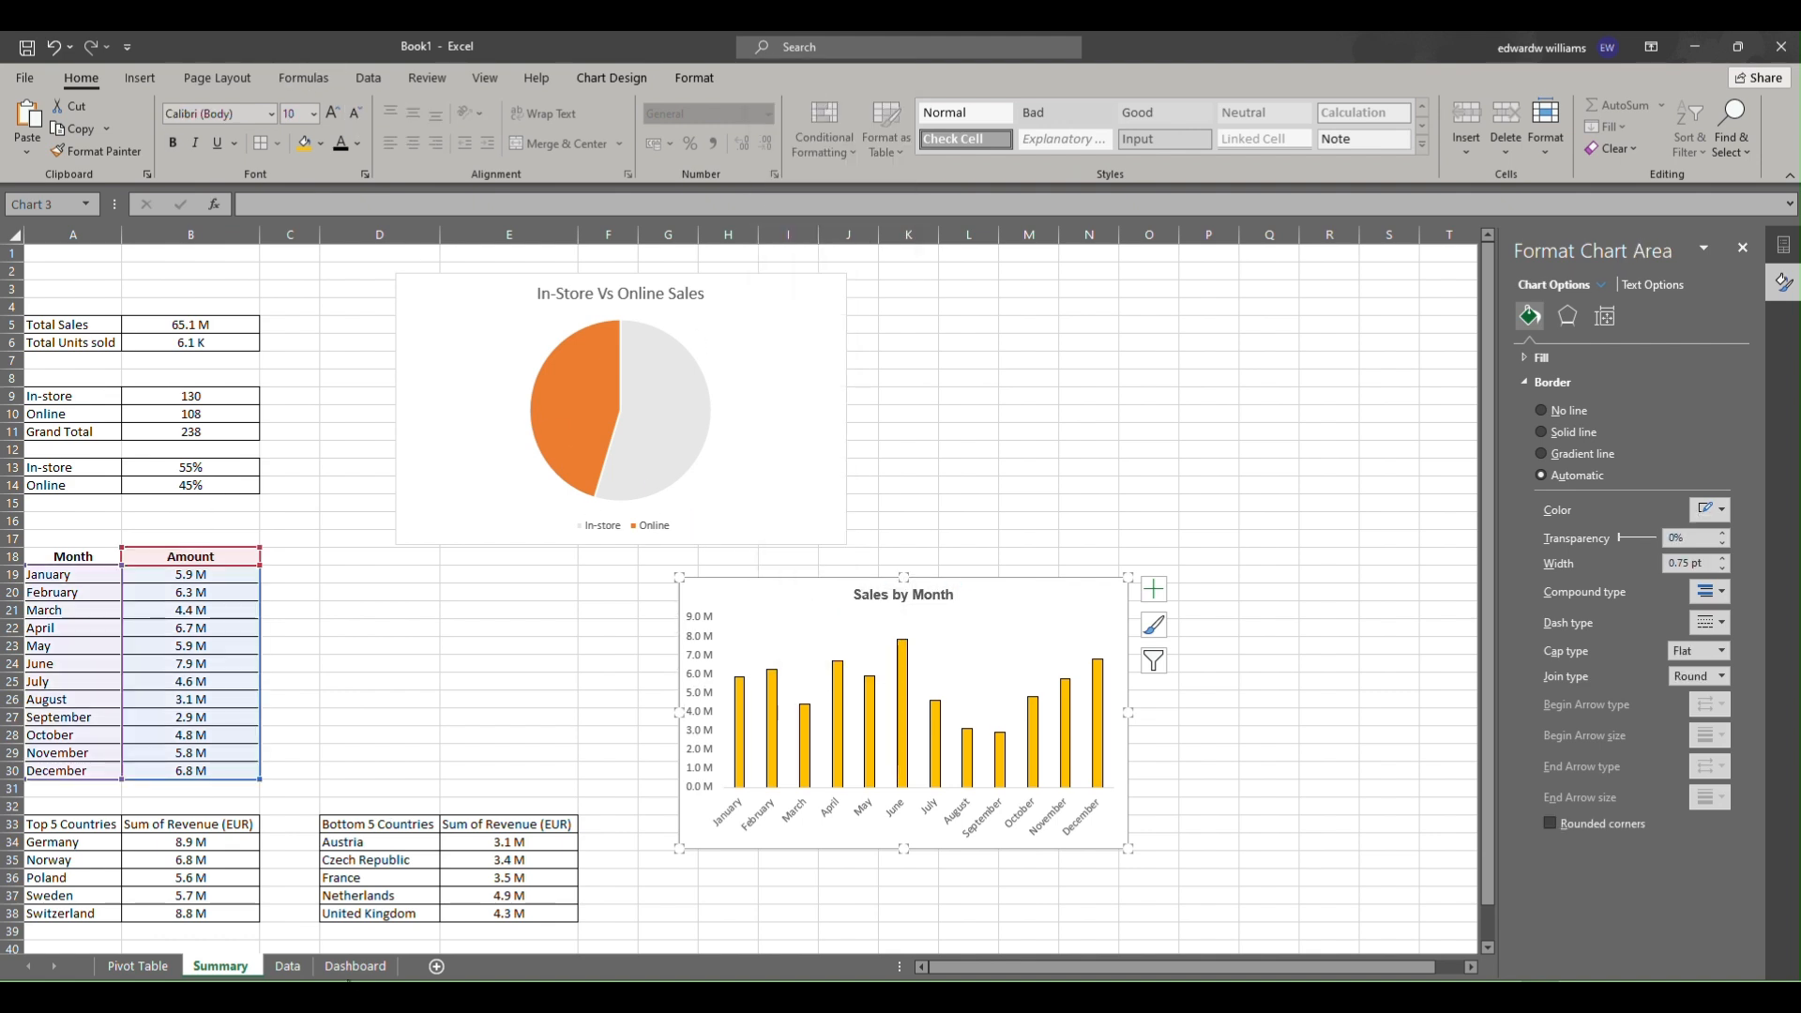
{"action": "left_click", "coordinate": [355, 966]}
{"action": "left_click", "coordinate": [347, 704]}
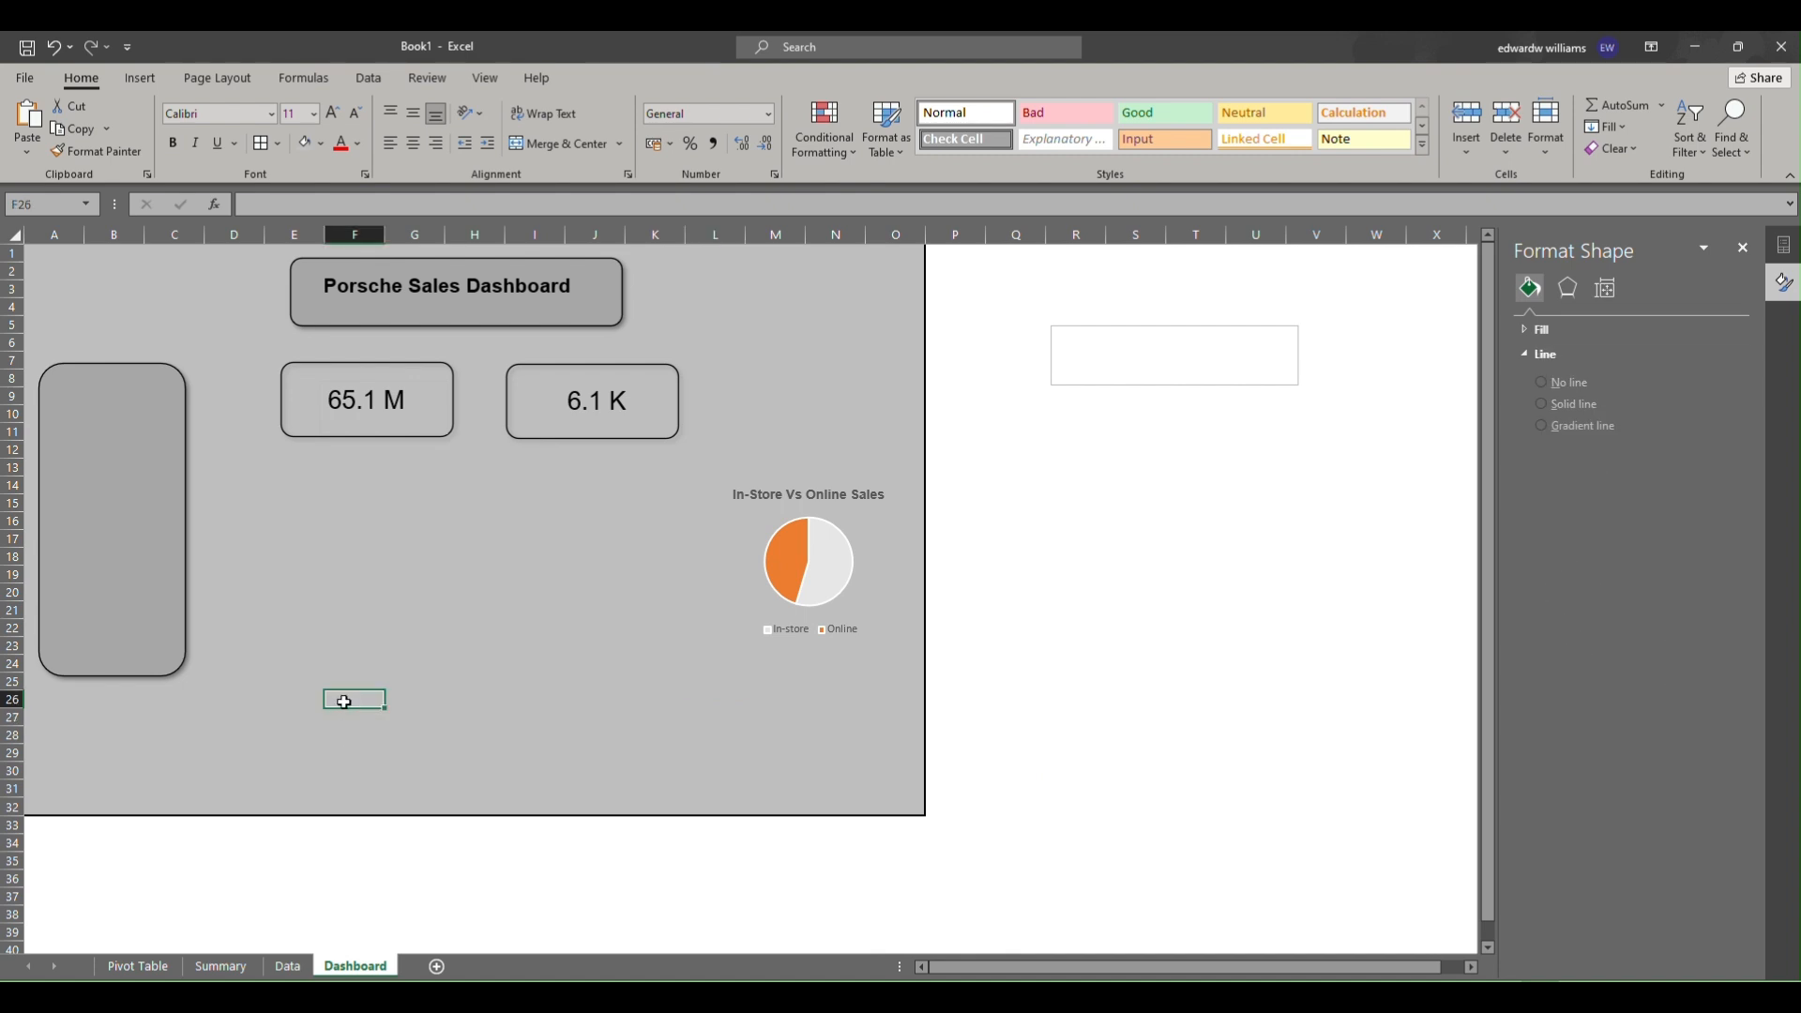
{"action": "right_click", "coordinate": [345, 703]}
{"action": "left_click", "coordinate": [393, 302]}
{"action": "left_click_drag", "start_coordinate": [392, 708], "coordinate": [280, 561]}
{"action": "right_click", "coordinate": [286, 569]}
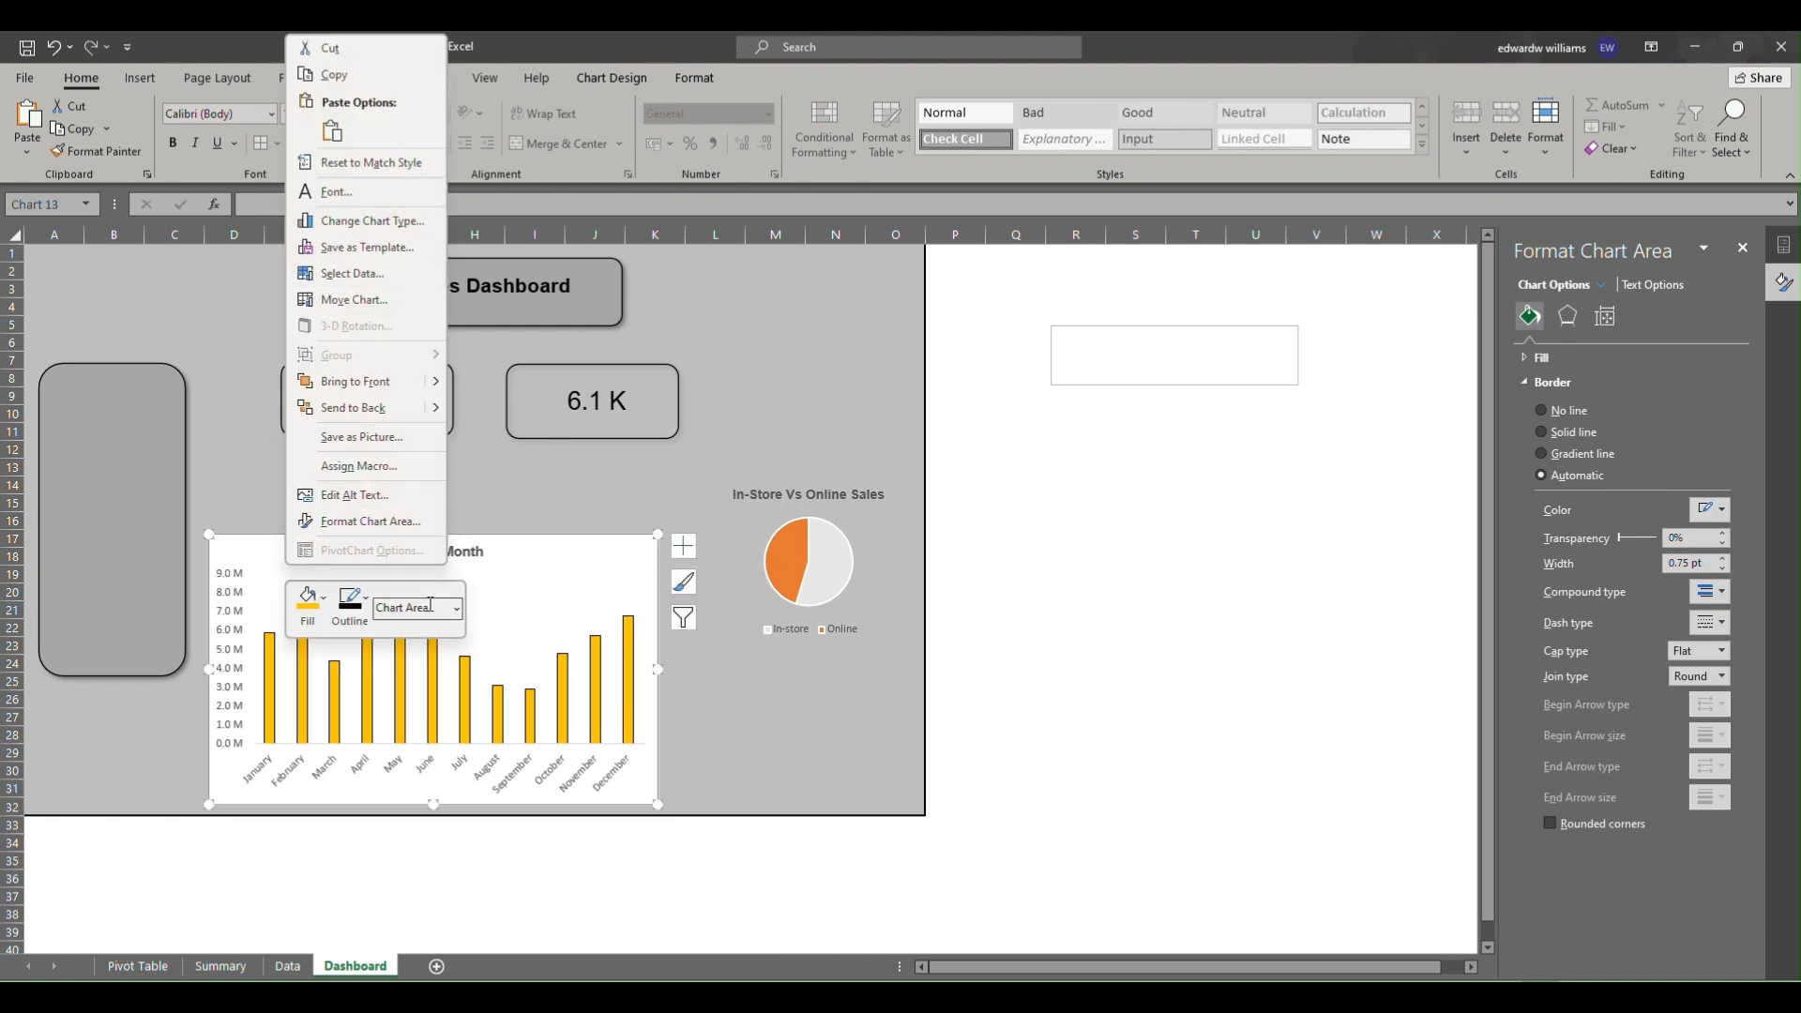
Remove the background fill from the Sales by Month column chart.
{"action": "left_click", "coordinate": [322, 598]}
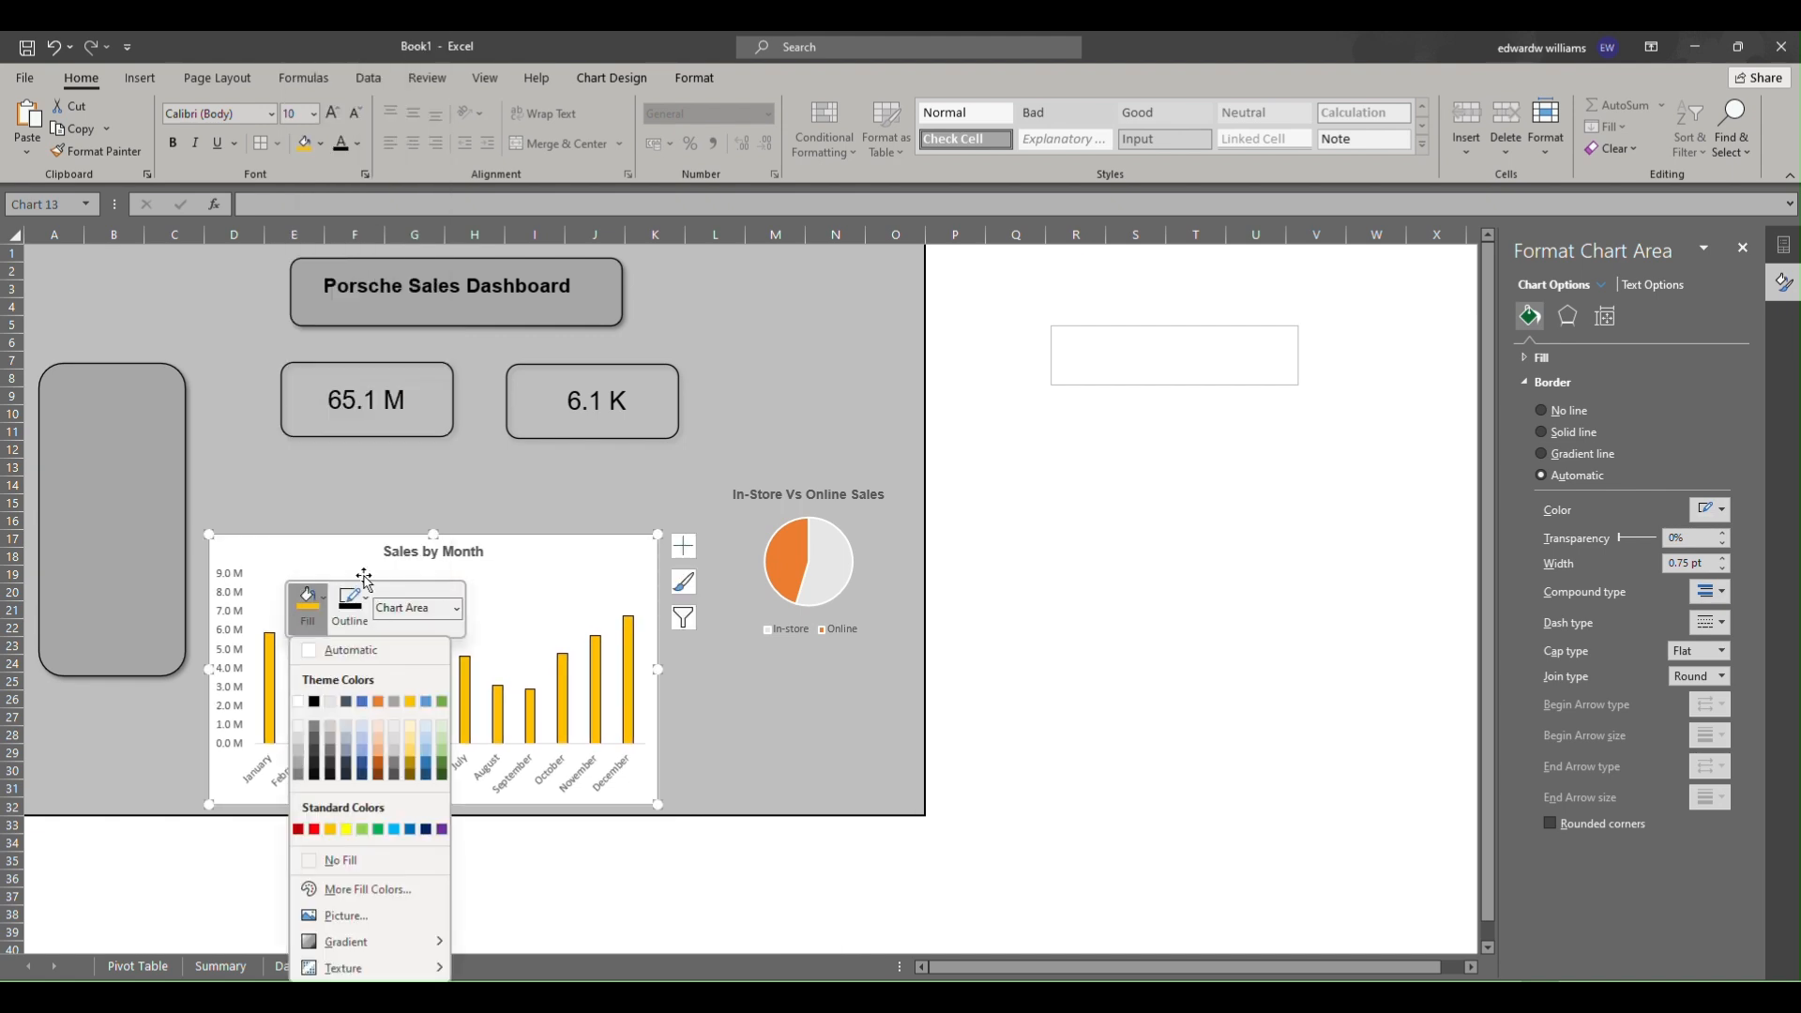
{"action": "left_click", "coordinate": [370, 855]}
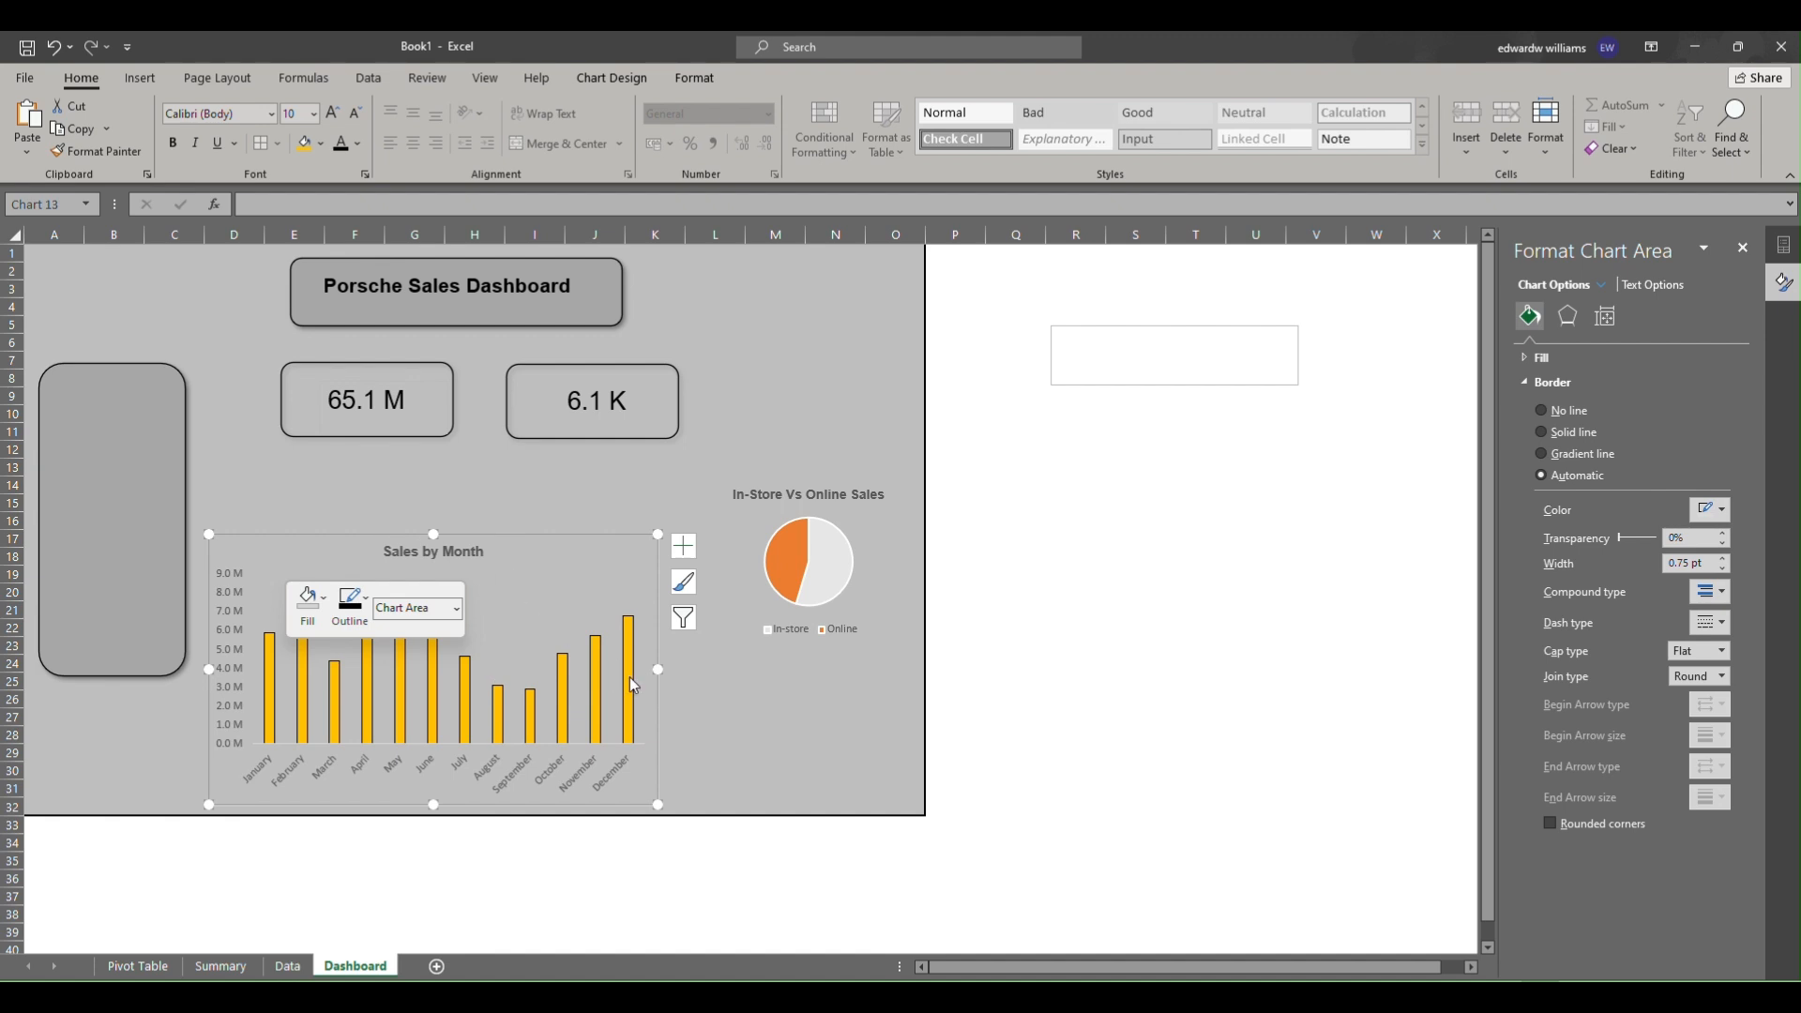
Widen the Sales by Month chart to the right and lower its top edge to make it shorter.
{"action": "left_click_drag", "start_coordinate": [670, 669], "coordinate": [732, 669]}
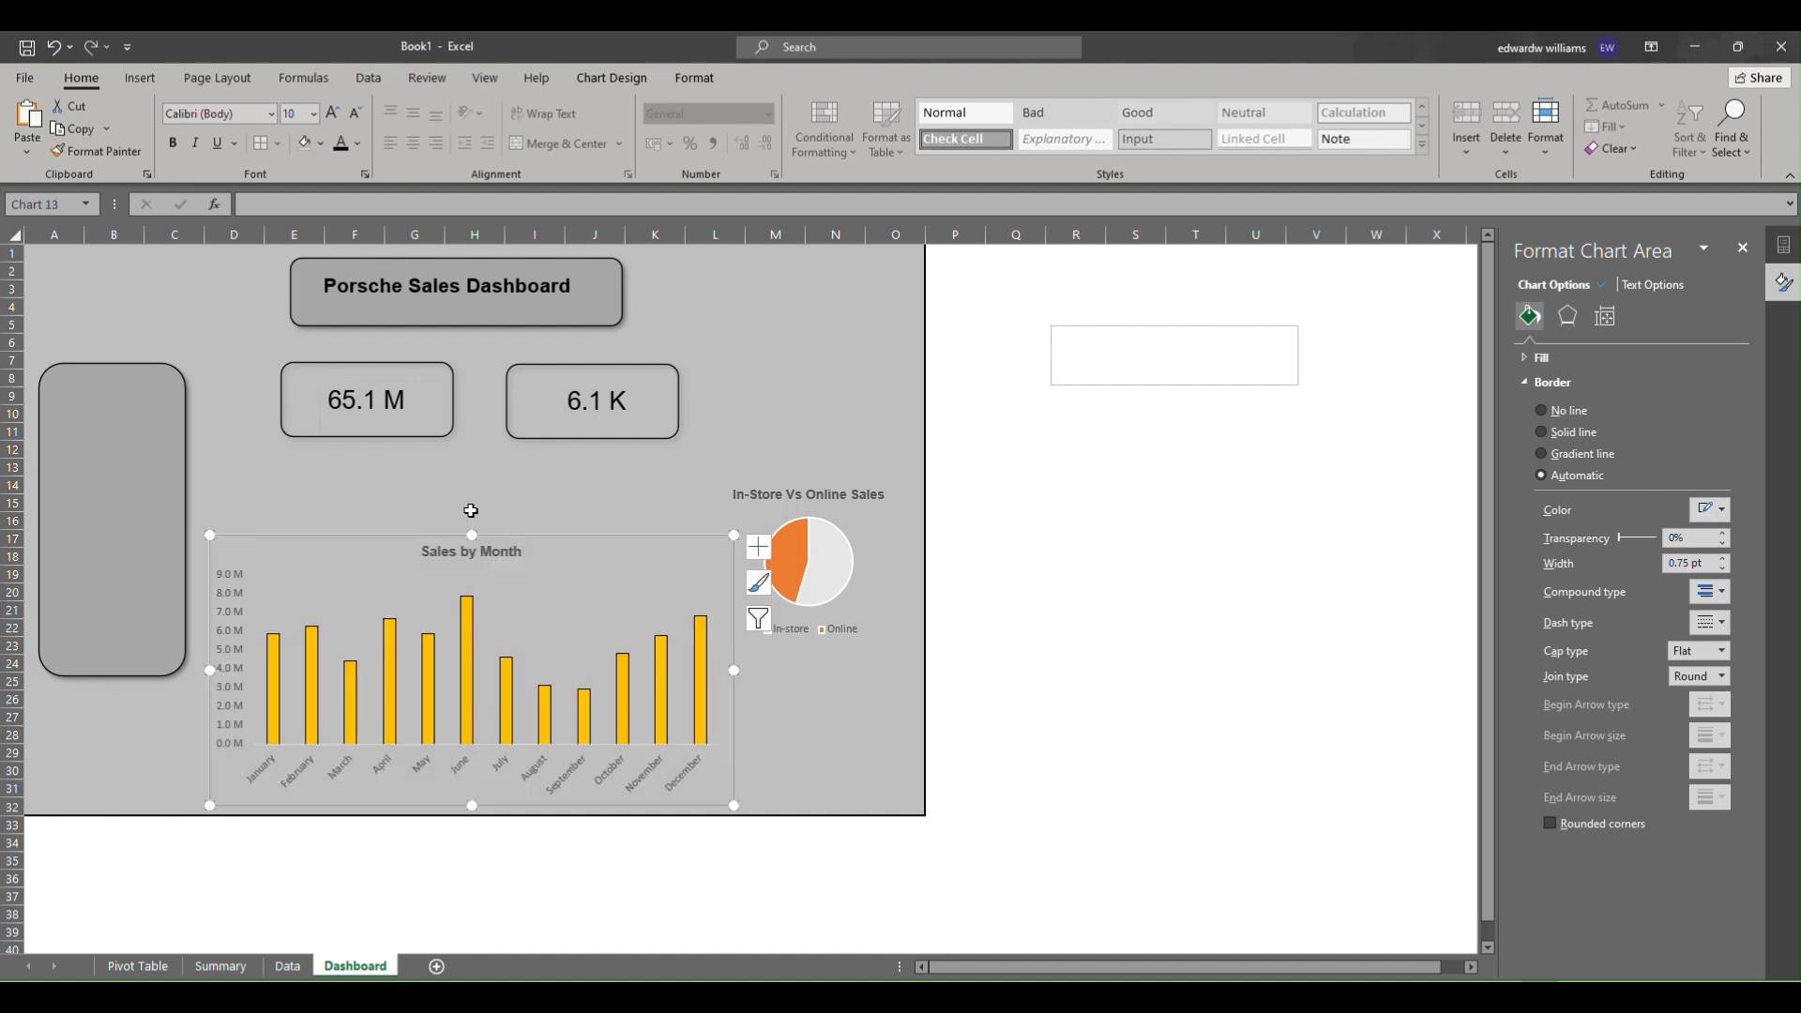
{"action": "left_click_drag", "start_coordinate": [467, 532], "coordinate": [471, 597]}
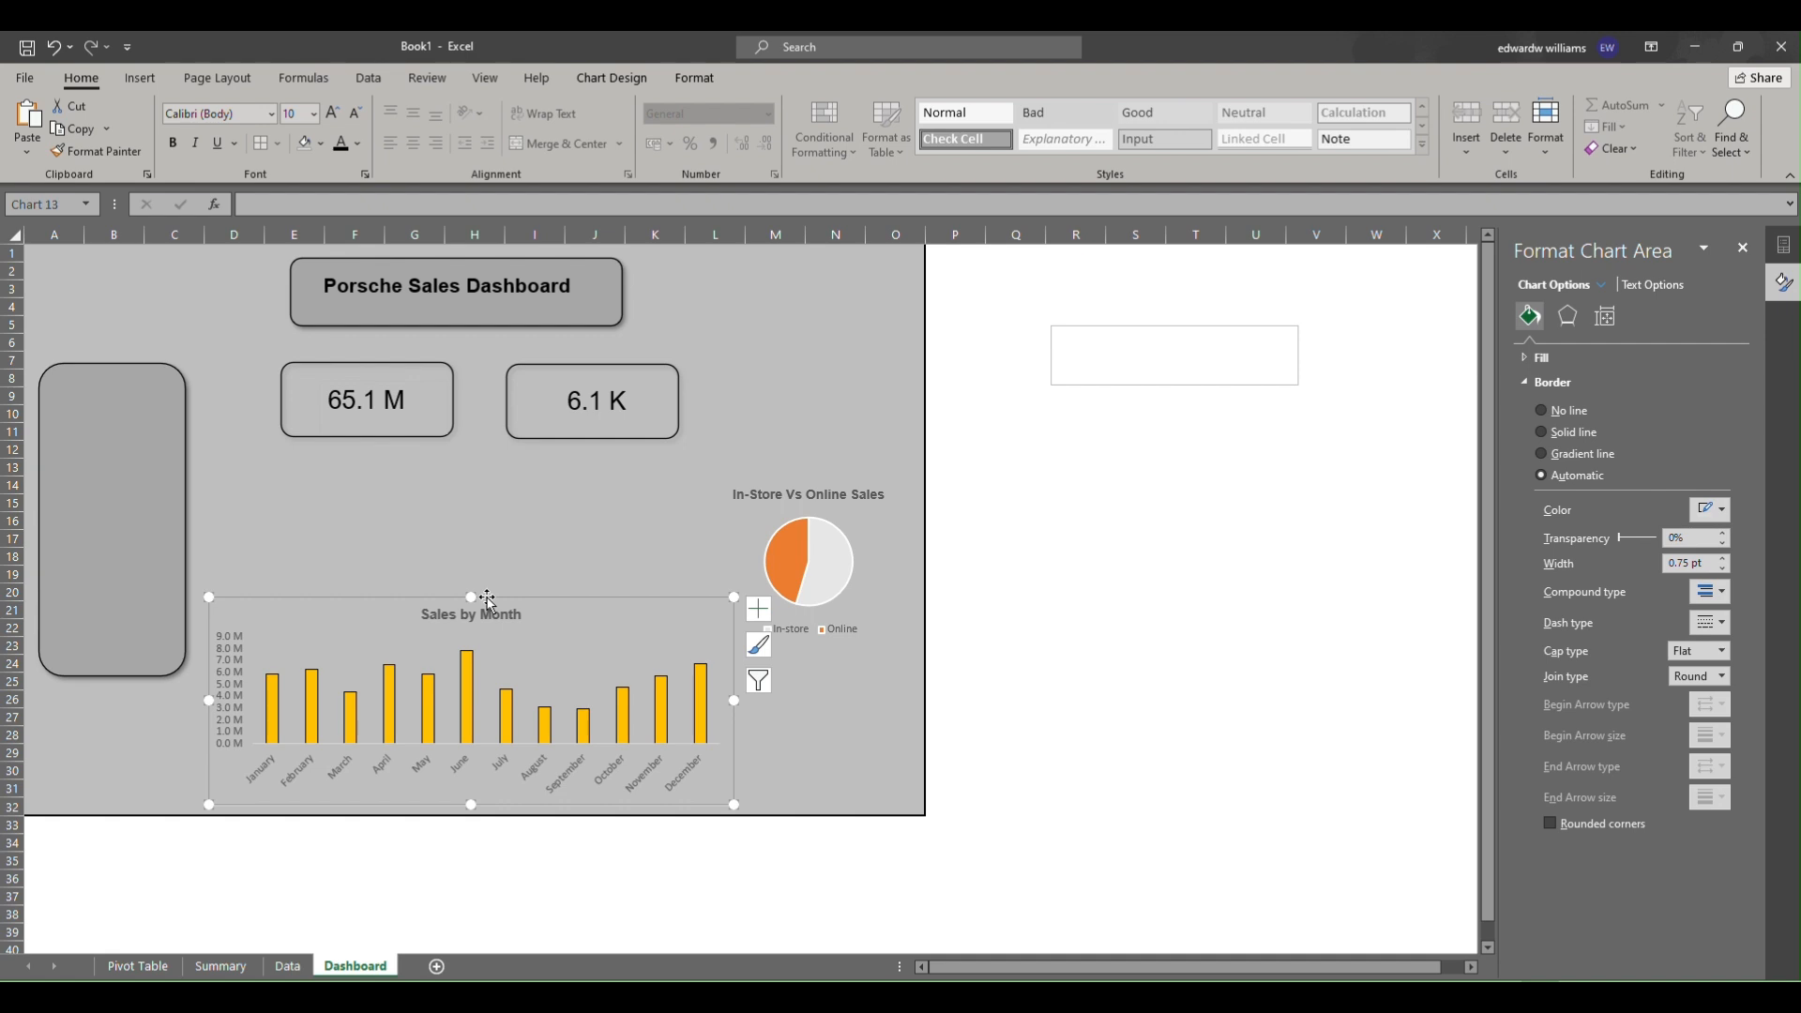
Move the In-Store Vs Online Sales pie chart up so it sits beside the KPI cards.
{"action": "left_click_drag", "start_coordinate": [288, 498], "coordinate": [610, 562]}
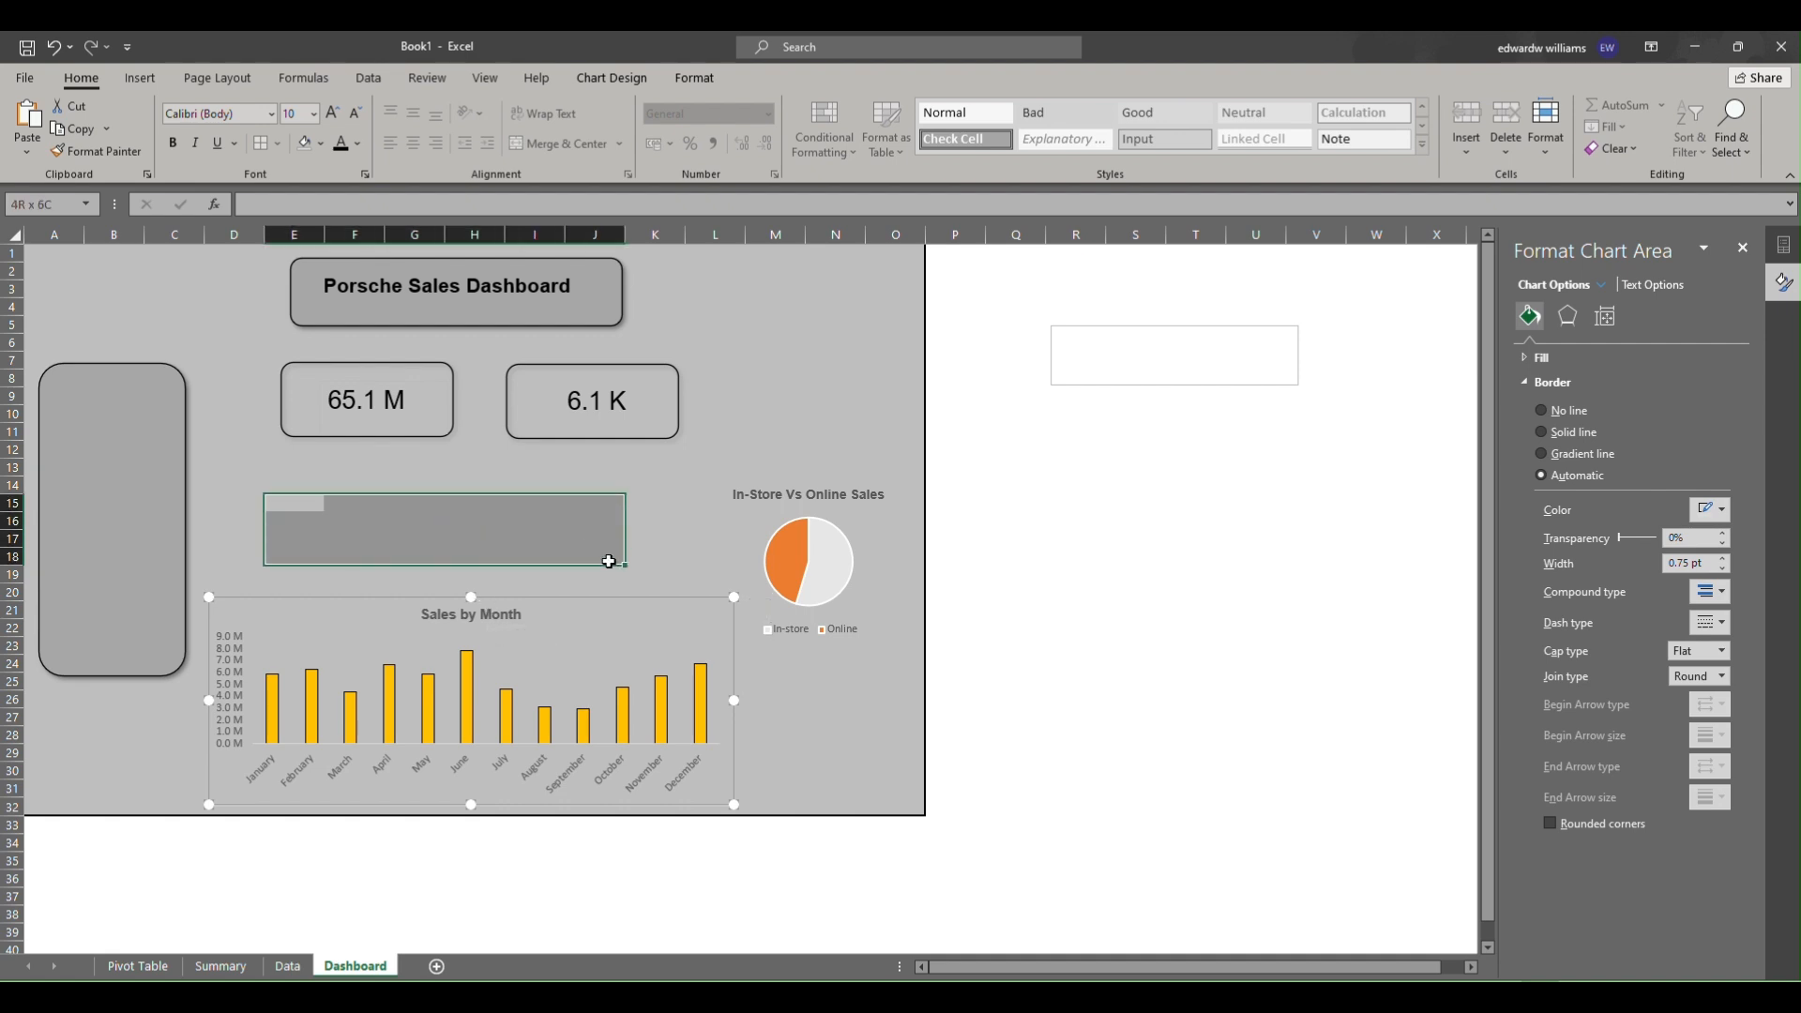
{"action": "left_click", "coordinate": [872, 542]}
{"action": "left_click_drag", "start_coordinate": [872, 480], "coordinate": [885, 426]}
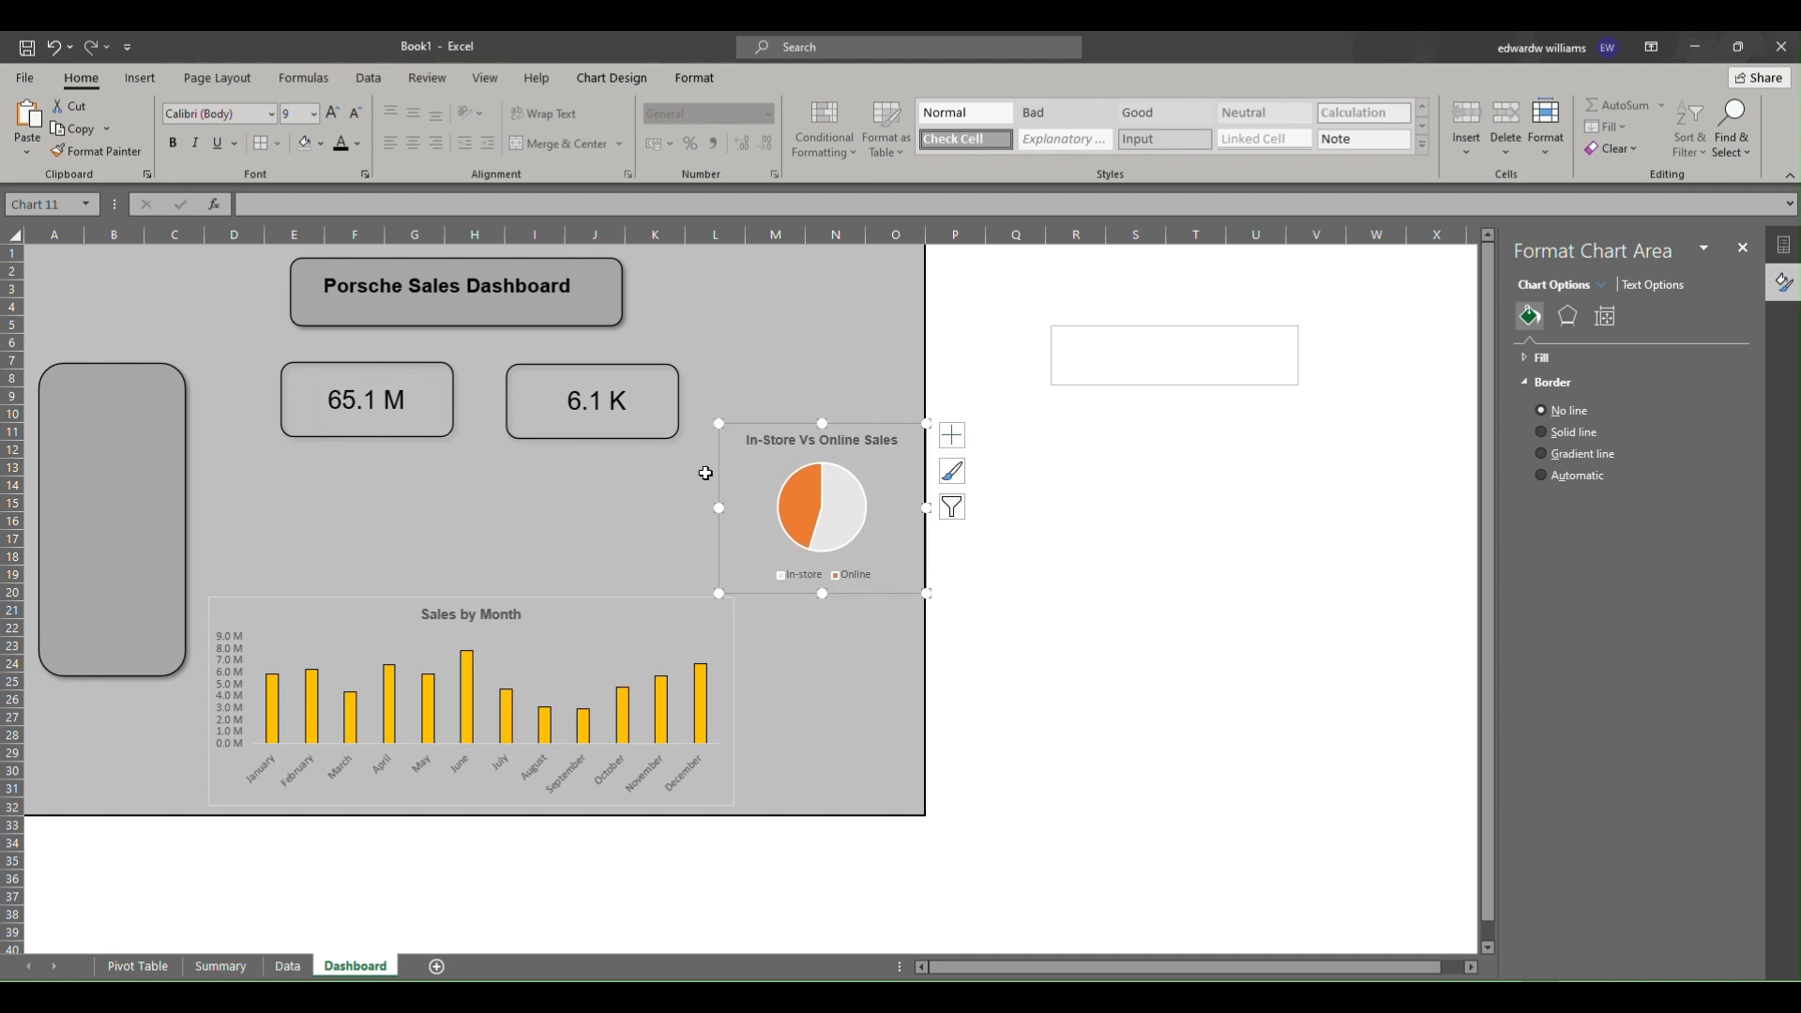
Move the Porsche Sales Dashboard title box up to the top edge of the sheet.
{"action": "left_click", "coordinate": [394, 554]}
{"action": "left_click_drag", "start_coordinate": [573, 319], "coordinate": [537, 256]}
{"action": "left_click", "coordinate": [570, 312]}
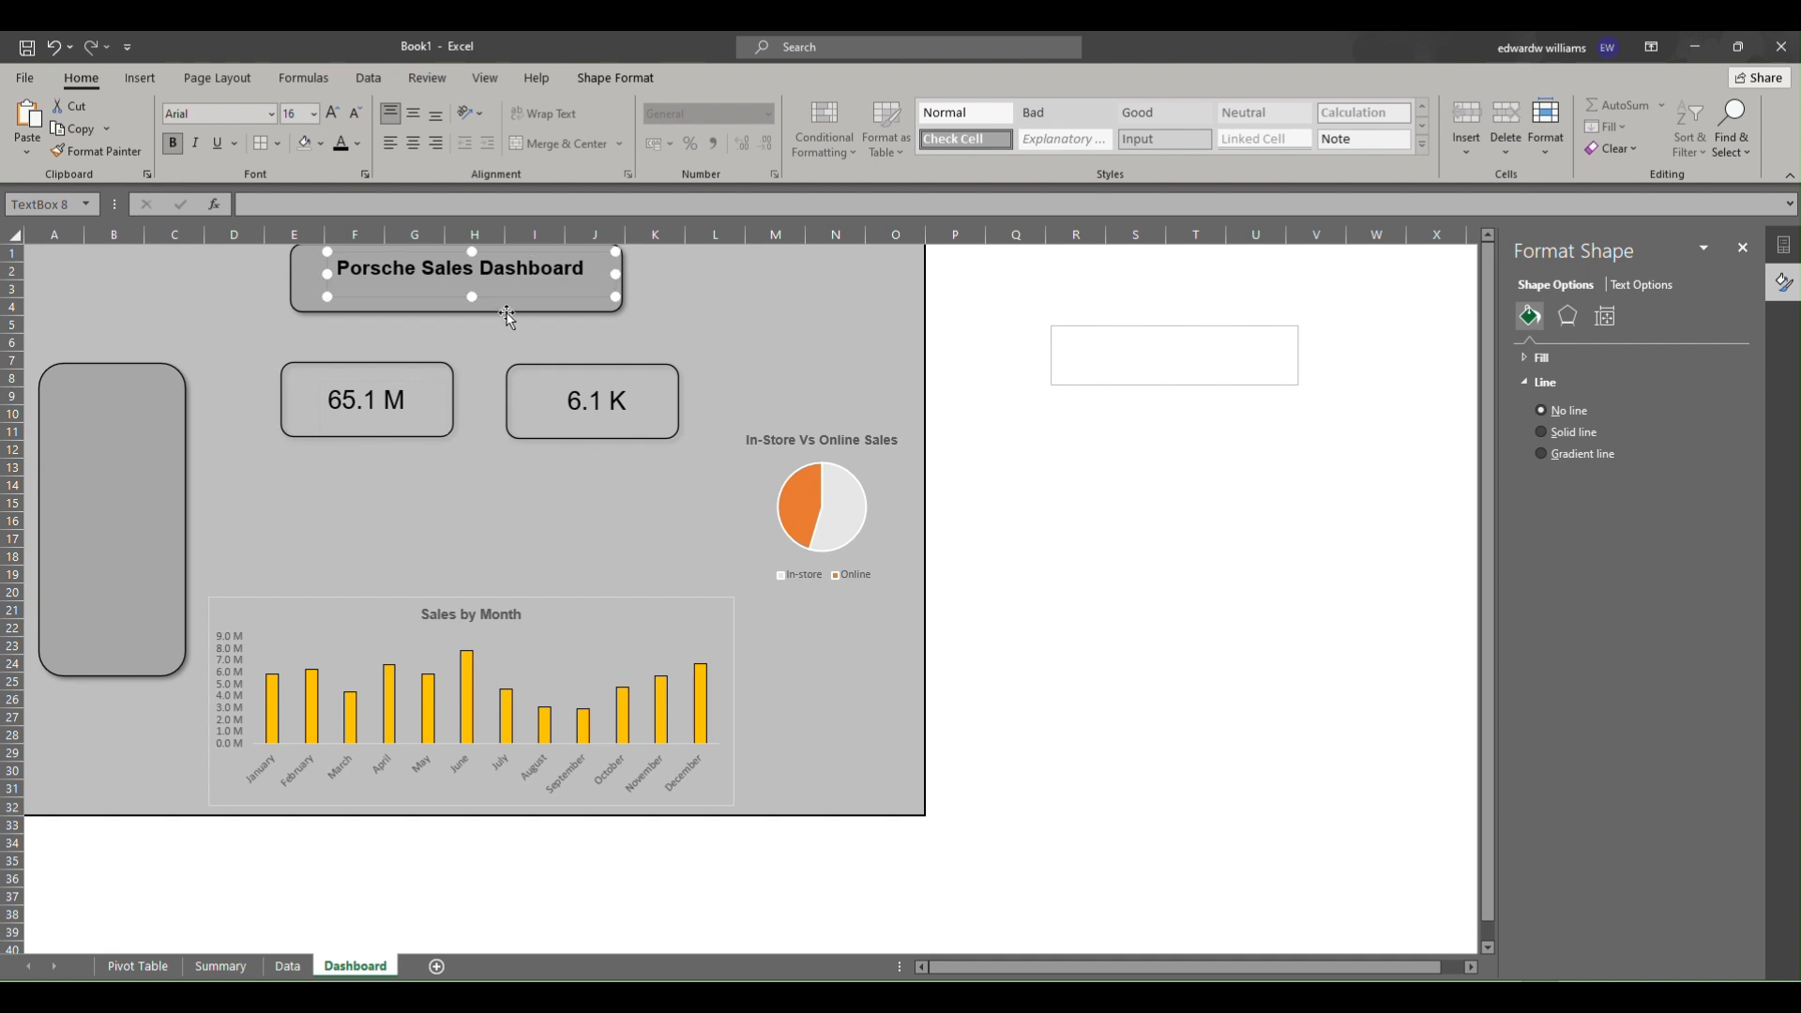
{"action": "left_click", "coordinate": [506, 310]}
{"action": "left_click_drag", "start_coordinate": [455, 312], "coordinate": [452, 302]}
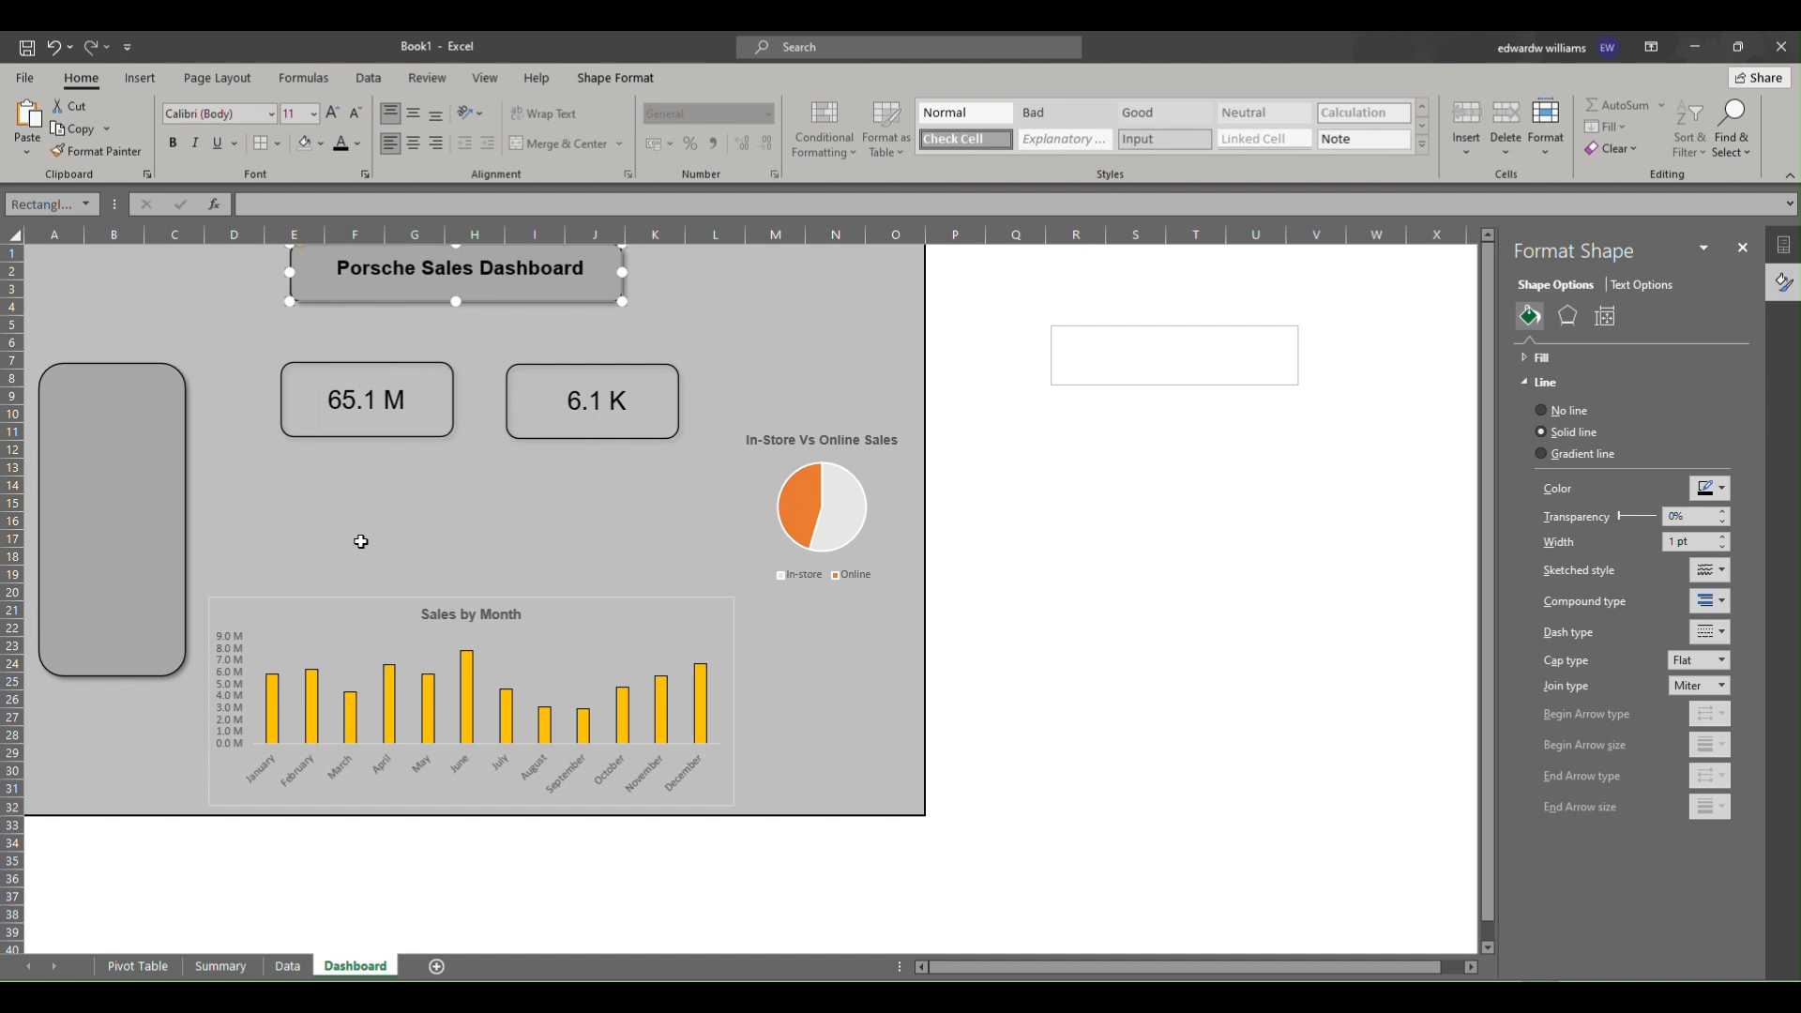
Remove the Sales by Month chart's outline and nudge the chart slightly to the right.
{"action": "left_click", "coordinate": [327, 608]}
{"action": "right_click", "coordinate": [327, 615]}
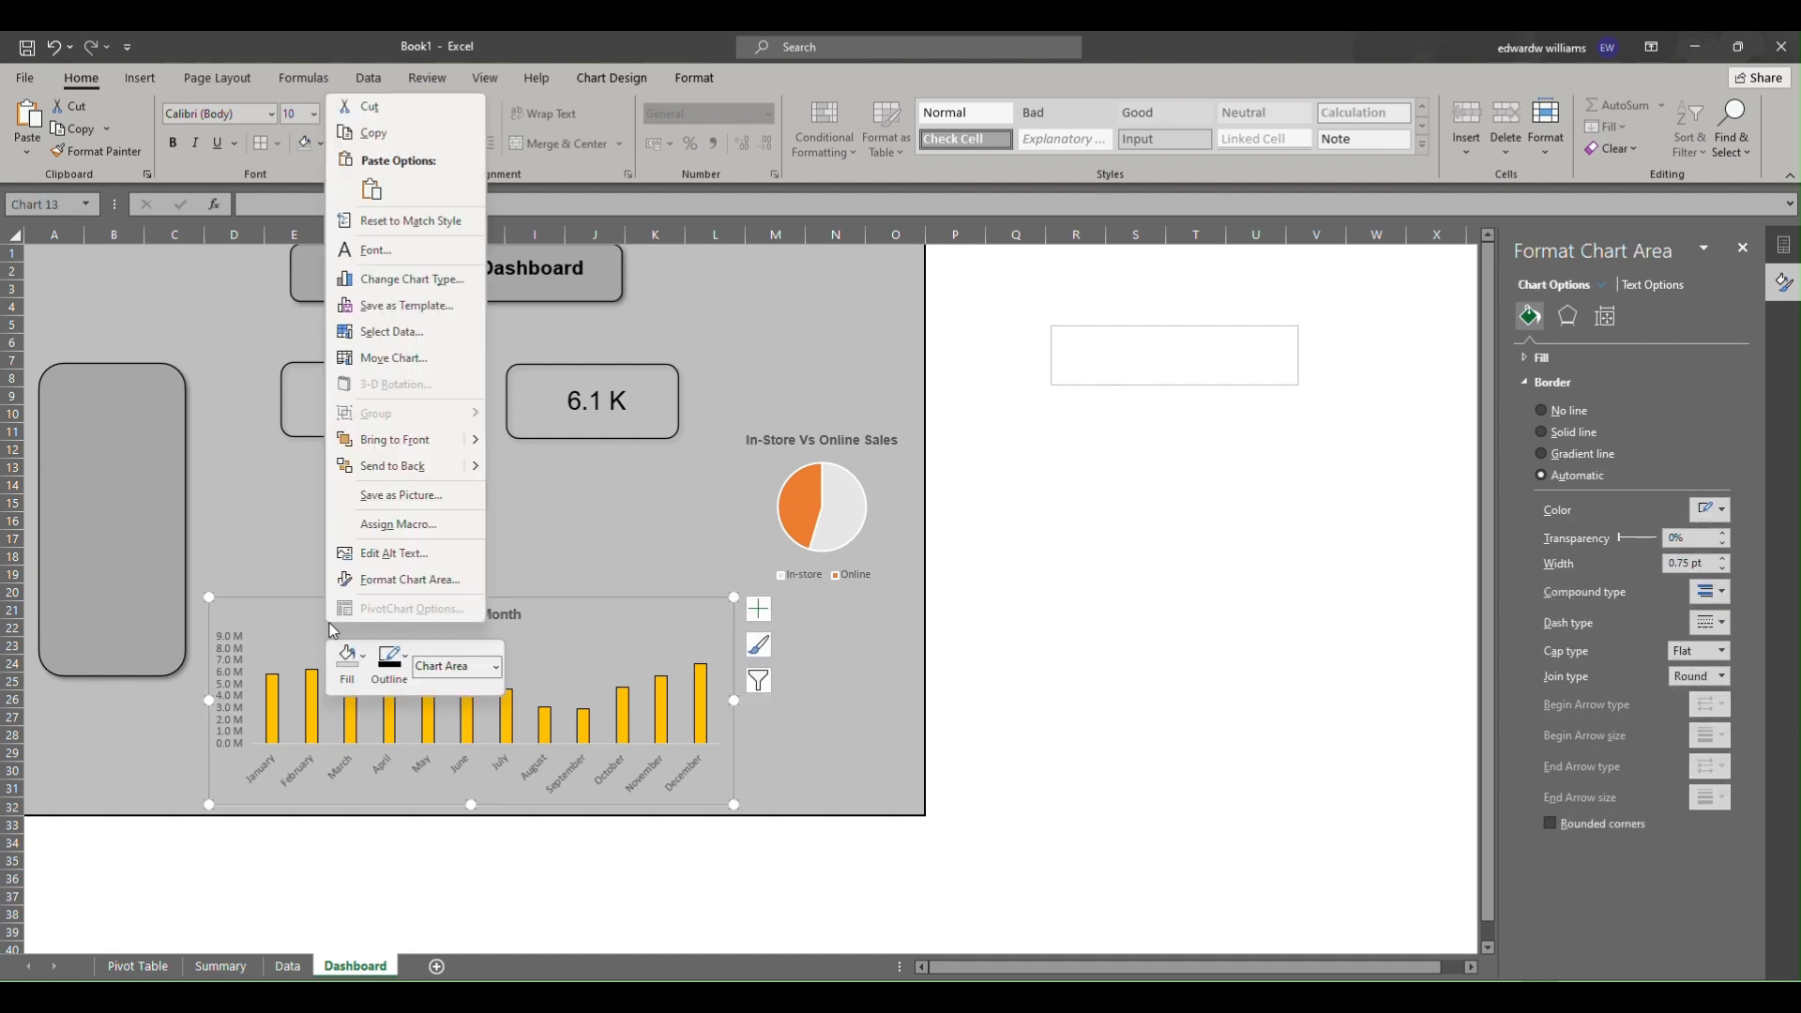
{"action": "left_click", "coordinate": [399, 683]}
{"action": "left_click", "coordinate": [420, 518]}
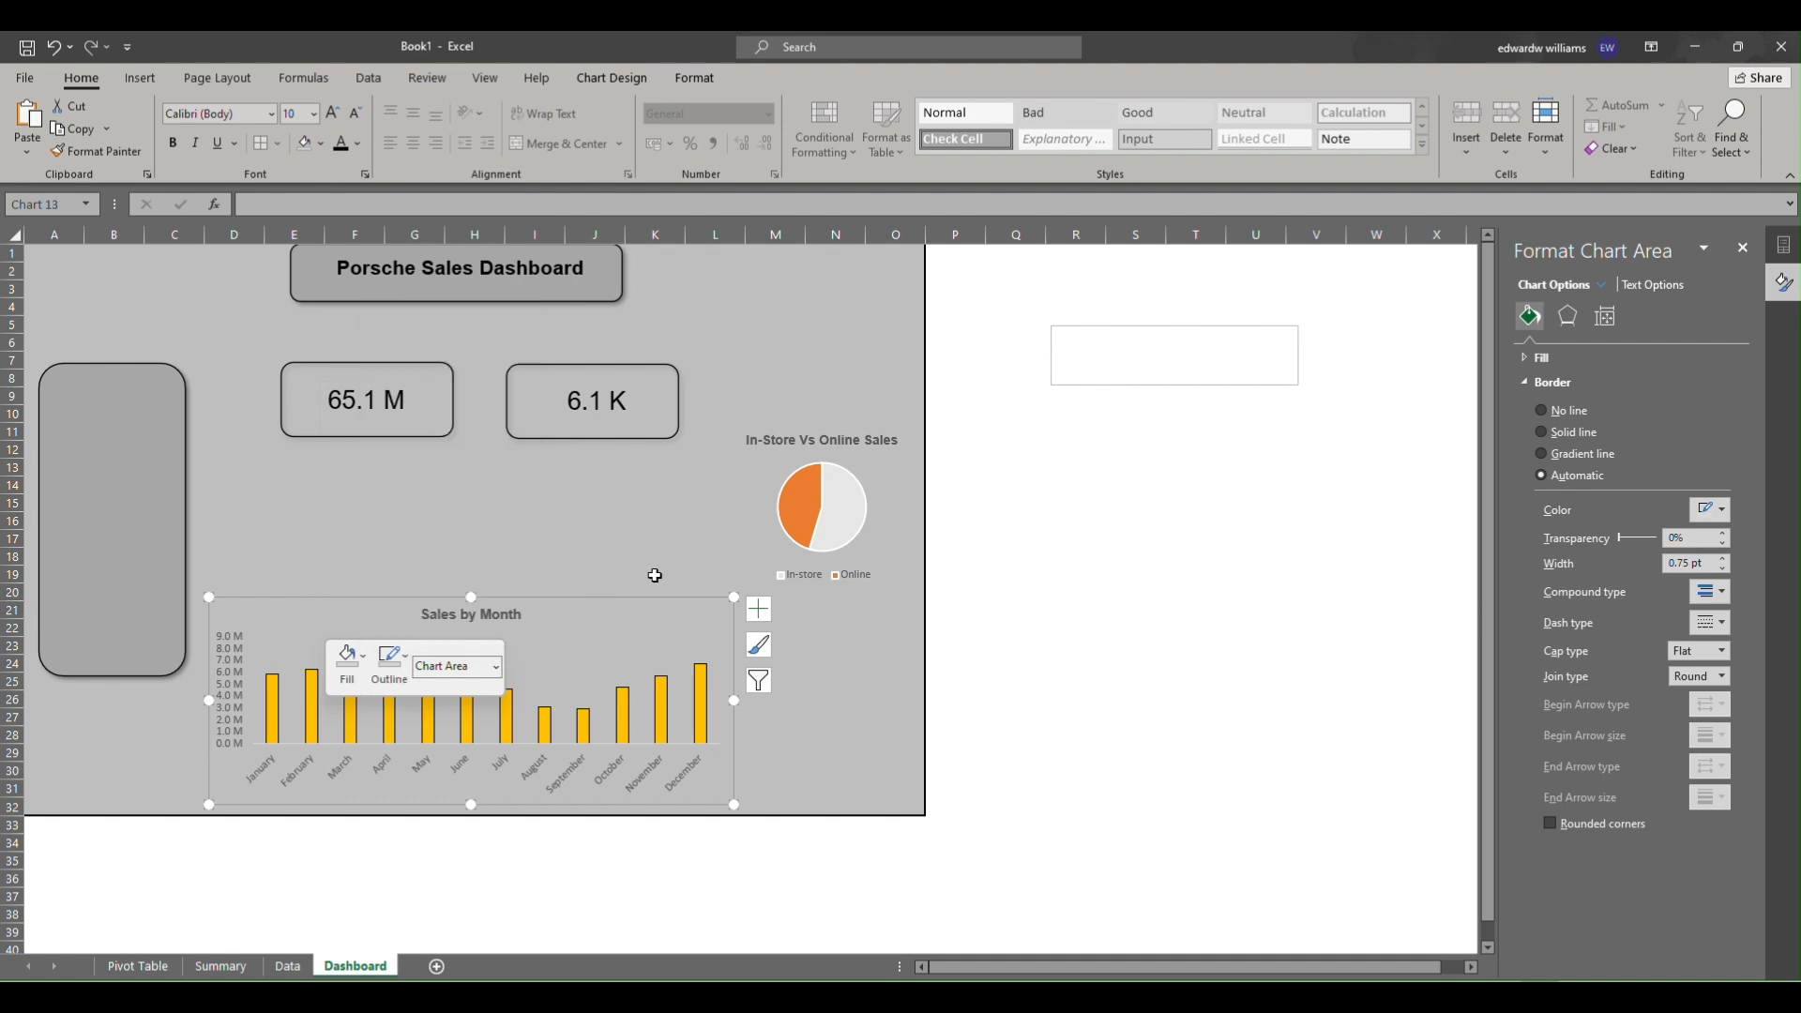
{"action": "left_click", "coordinate": [657, 559]}
{"action": "left_click", "coordinate": [659, 632]}
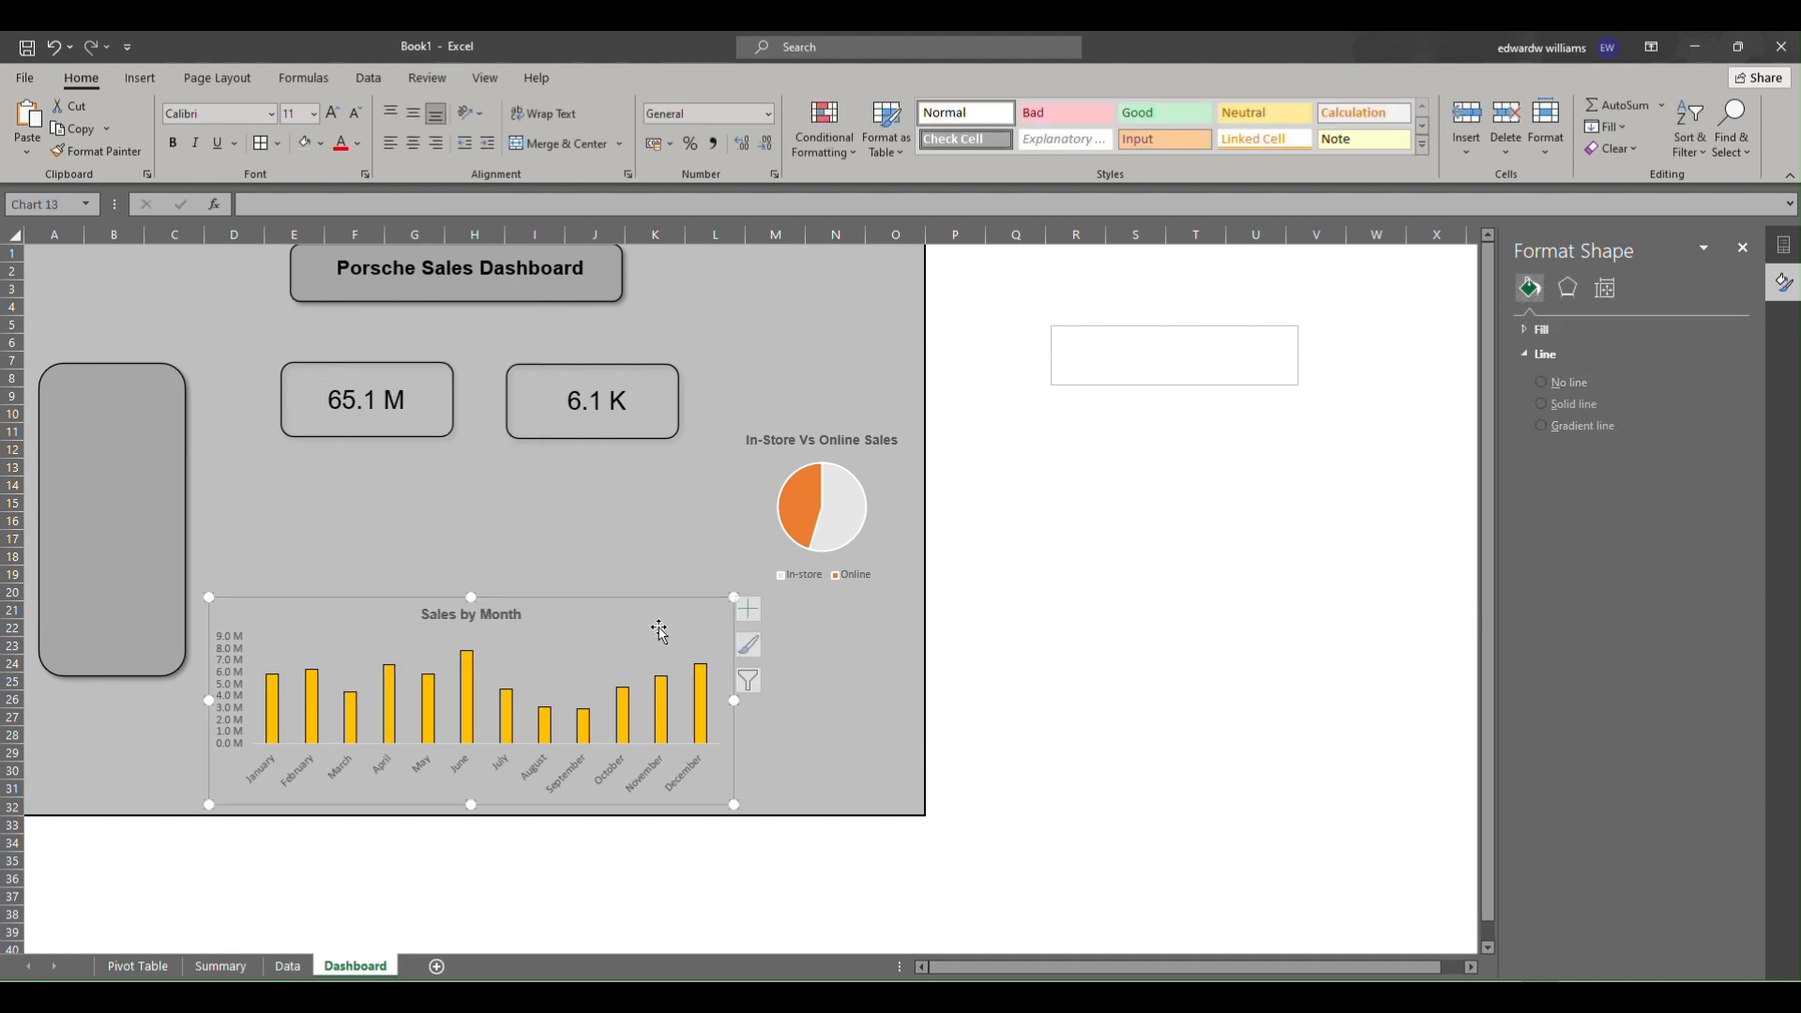
{"action": "left_click_drag", "start_coordinate": [586, 602], "coordinate": [609, 607]}
Select cells E14 to G14 and start typing a label into them.
{"action": "left_click_drag", "start_coordinate": [290, 483], "coordinate": [545, 546]}
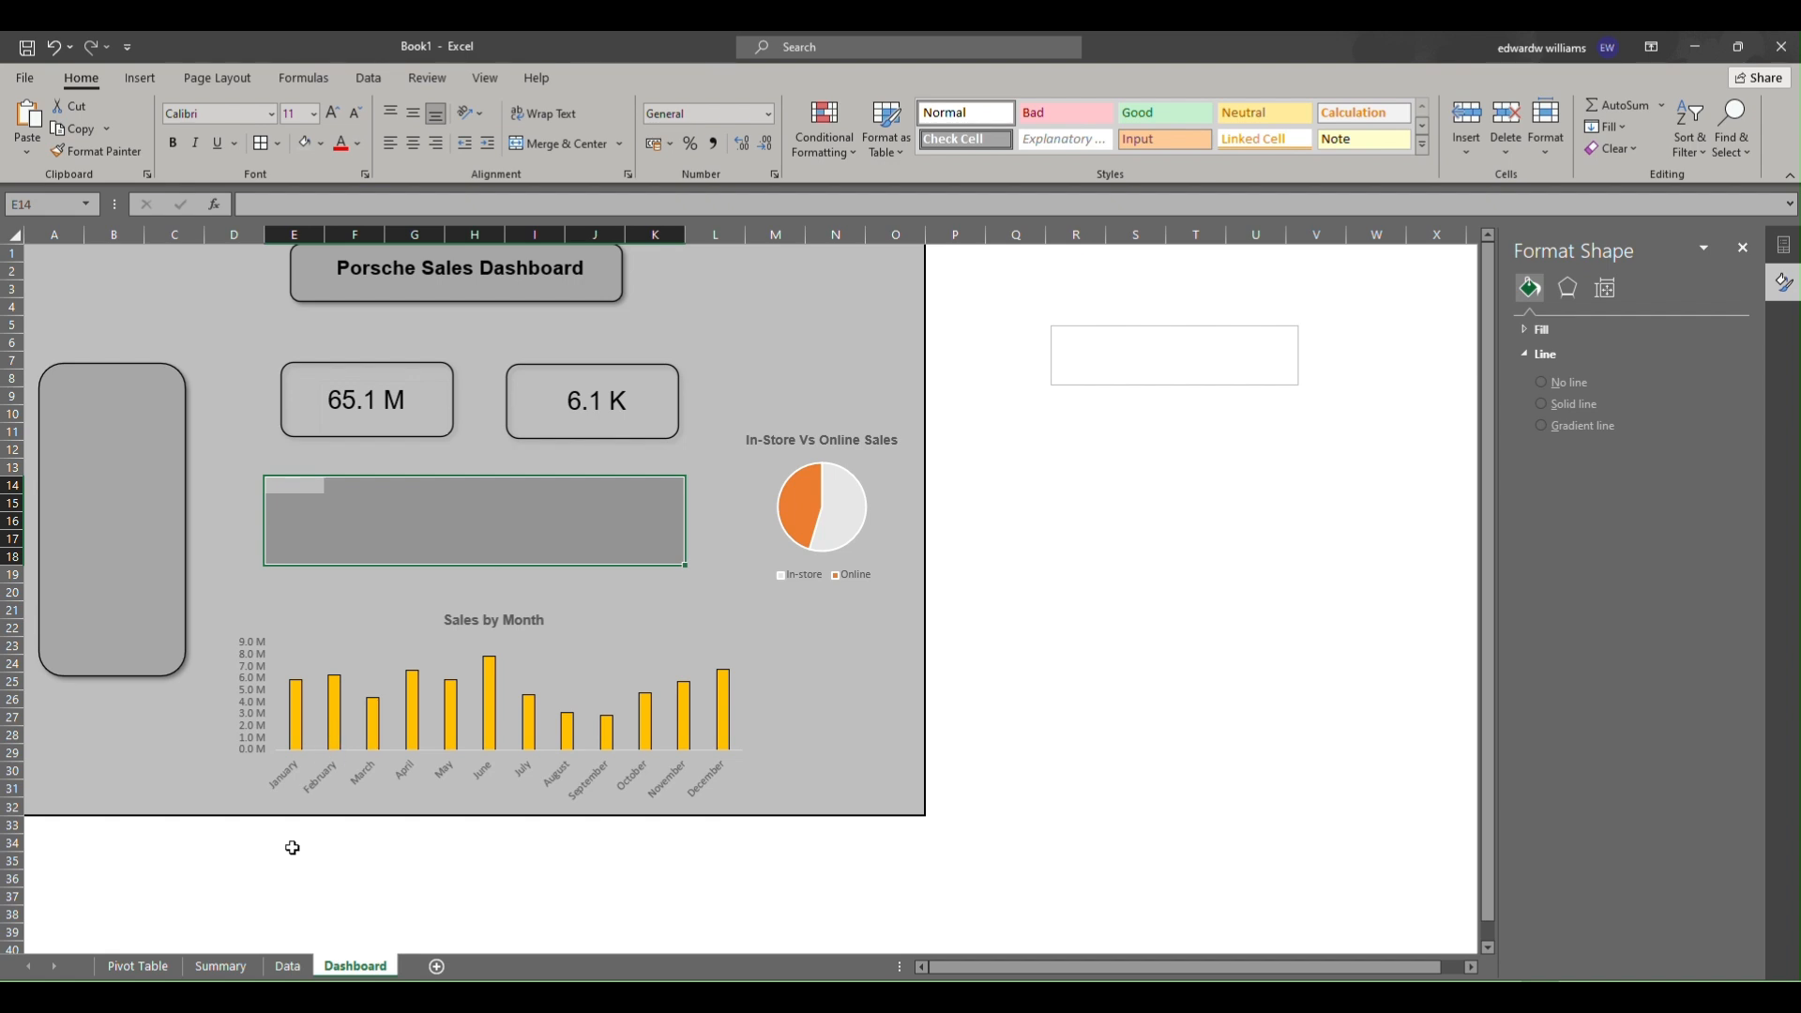
{"action": "left_click_drag", "start_coordinate": [321, 484], "coordinate": [395, 481]}
{"action": "left_click", "coordinate": [329, 487]}
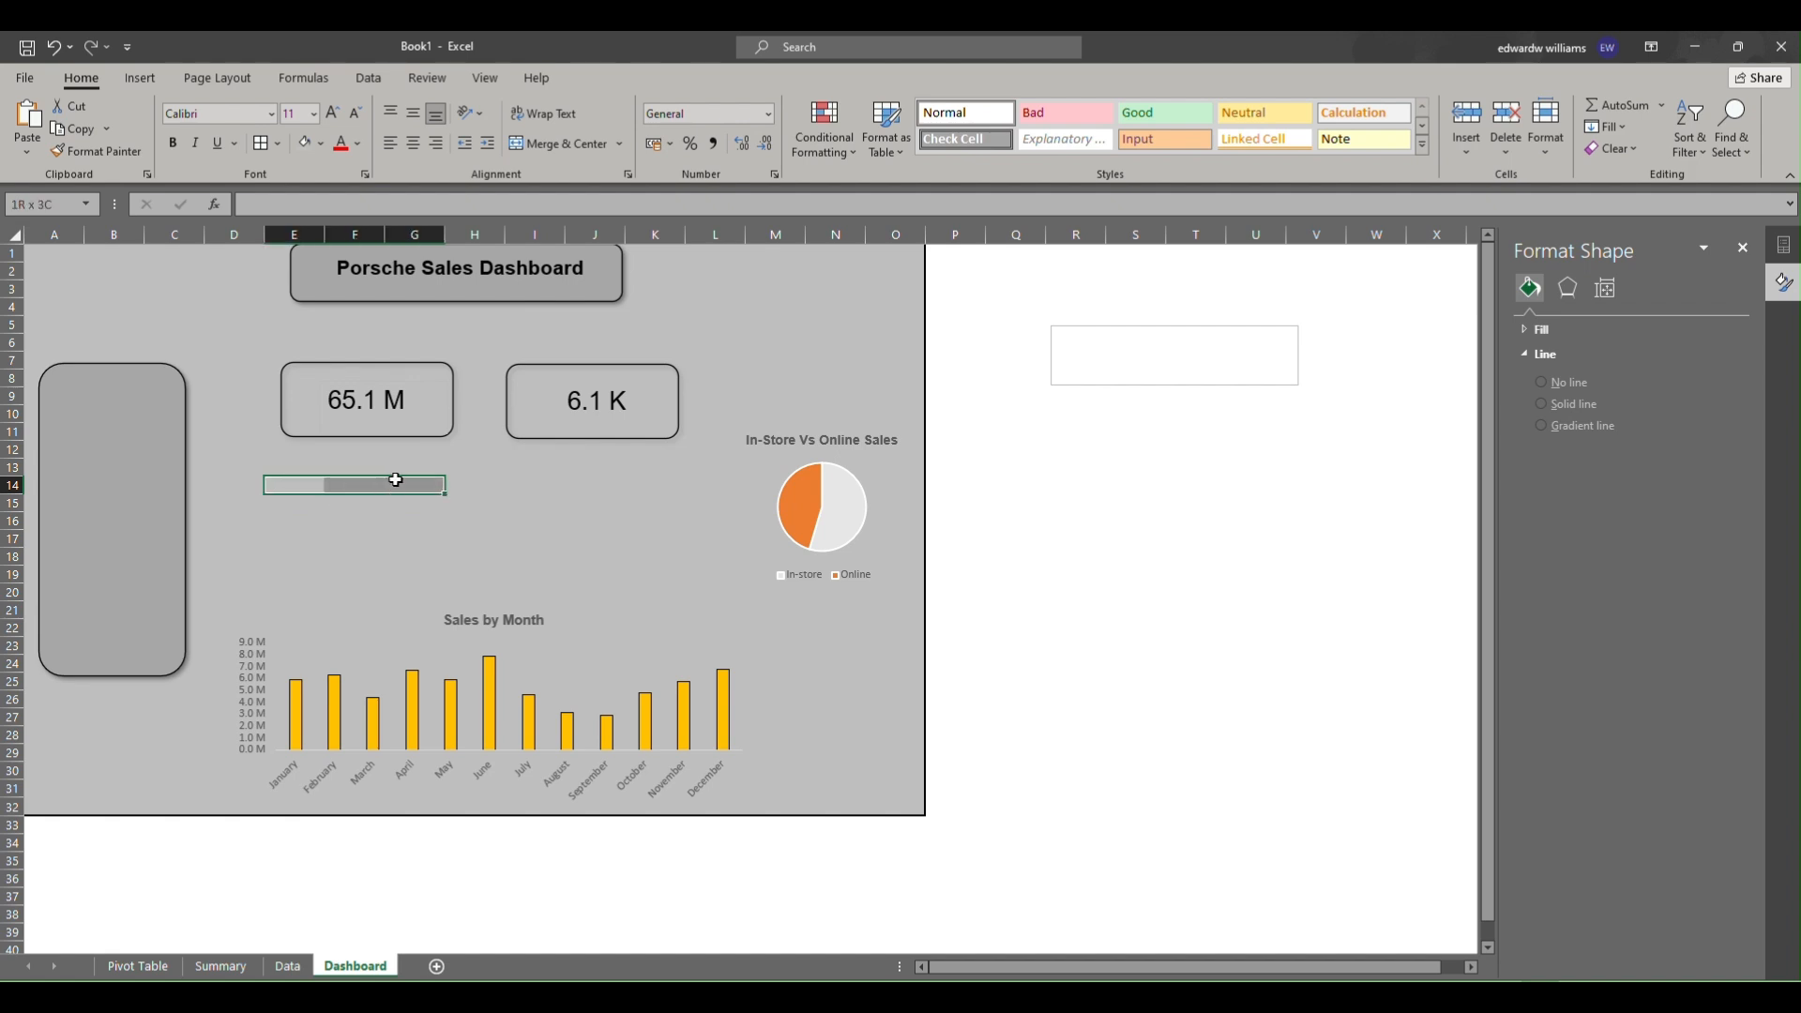
{"action": "key", "text": "alt"}
{"action": "type", "text": "hmcT"}
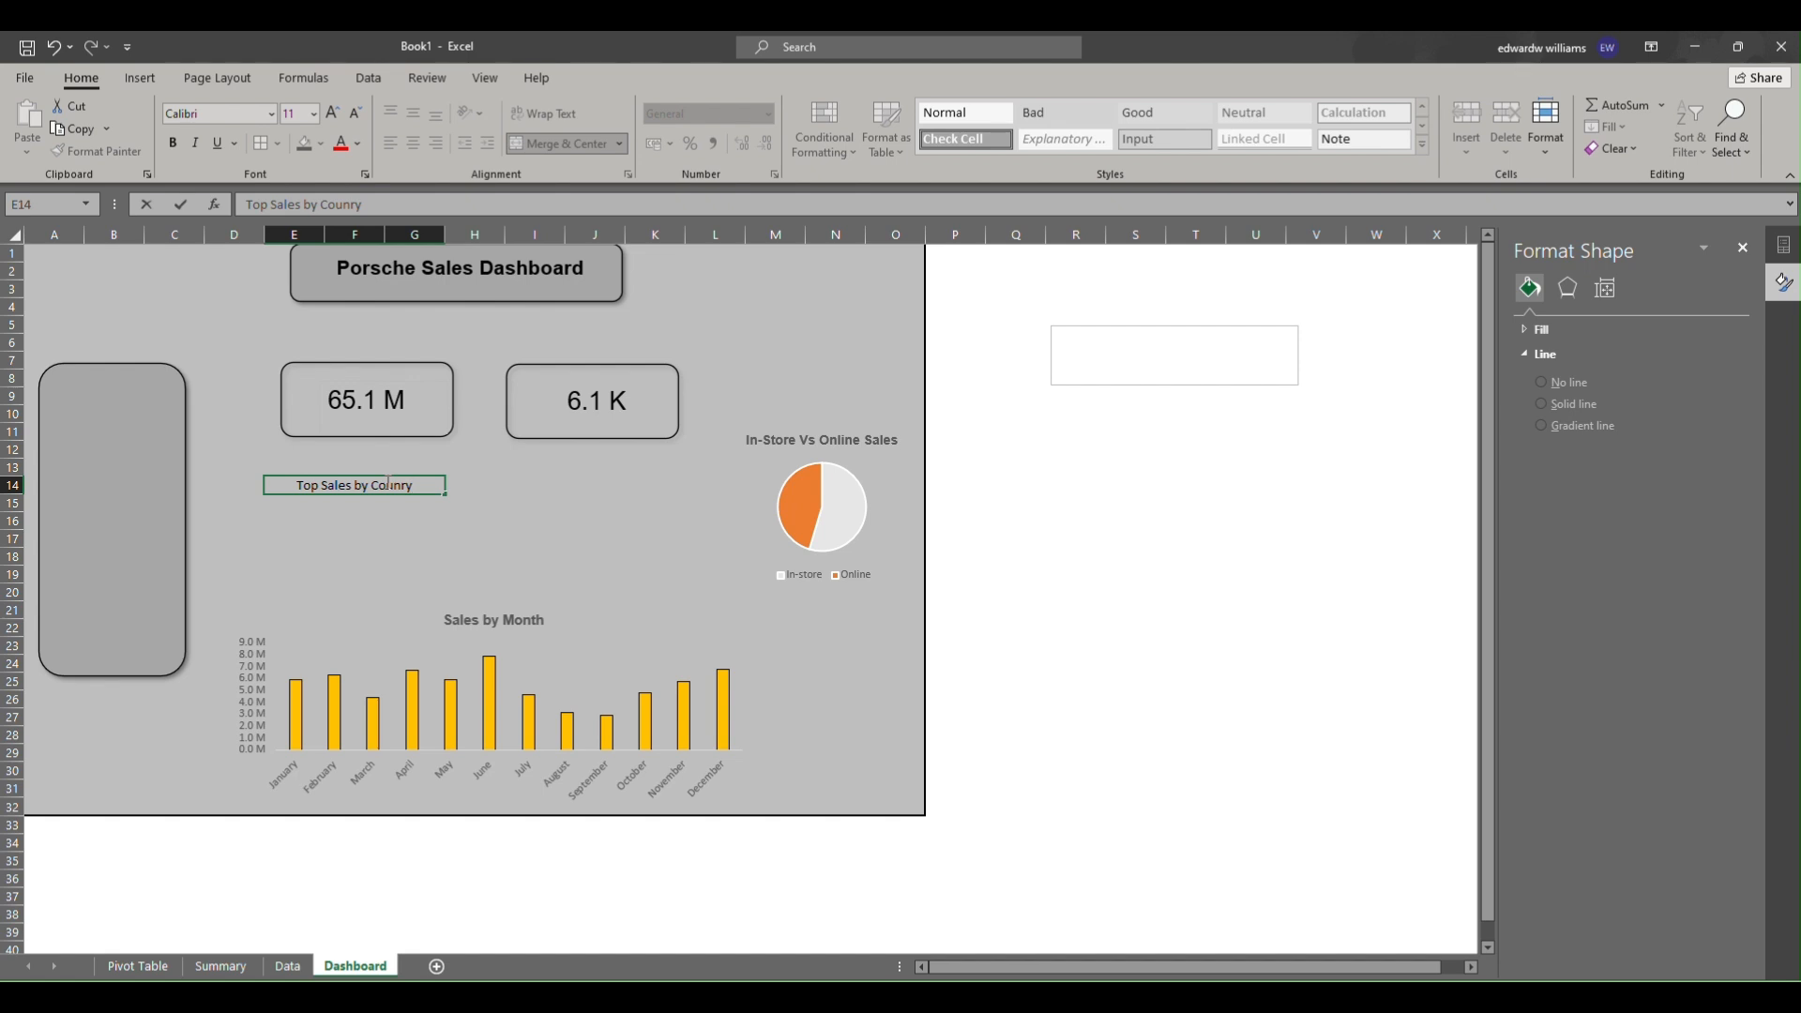
Finish the label in cells E14 to G14 as Top Sales by Country.
{"action": "key", "text": "BackSpace"}
{"action": "type", "text": "try"}
{"action": "key", "text": "ctrl+Return"}
{"action": "scroll", "coordinate": [387, 481], "scroll_direction": "down", "scroll_amount": 1}
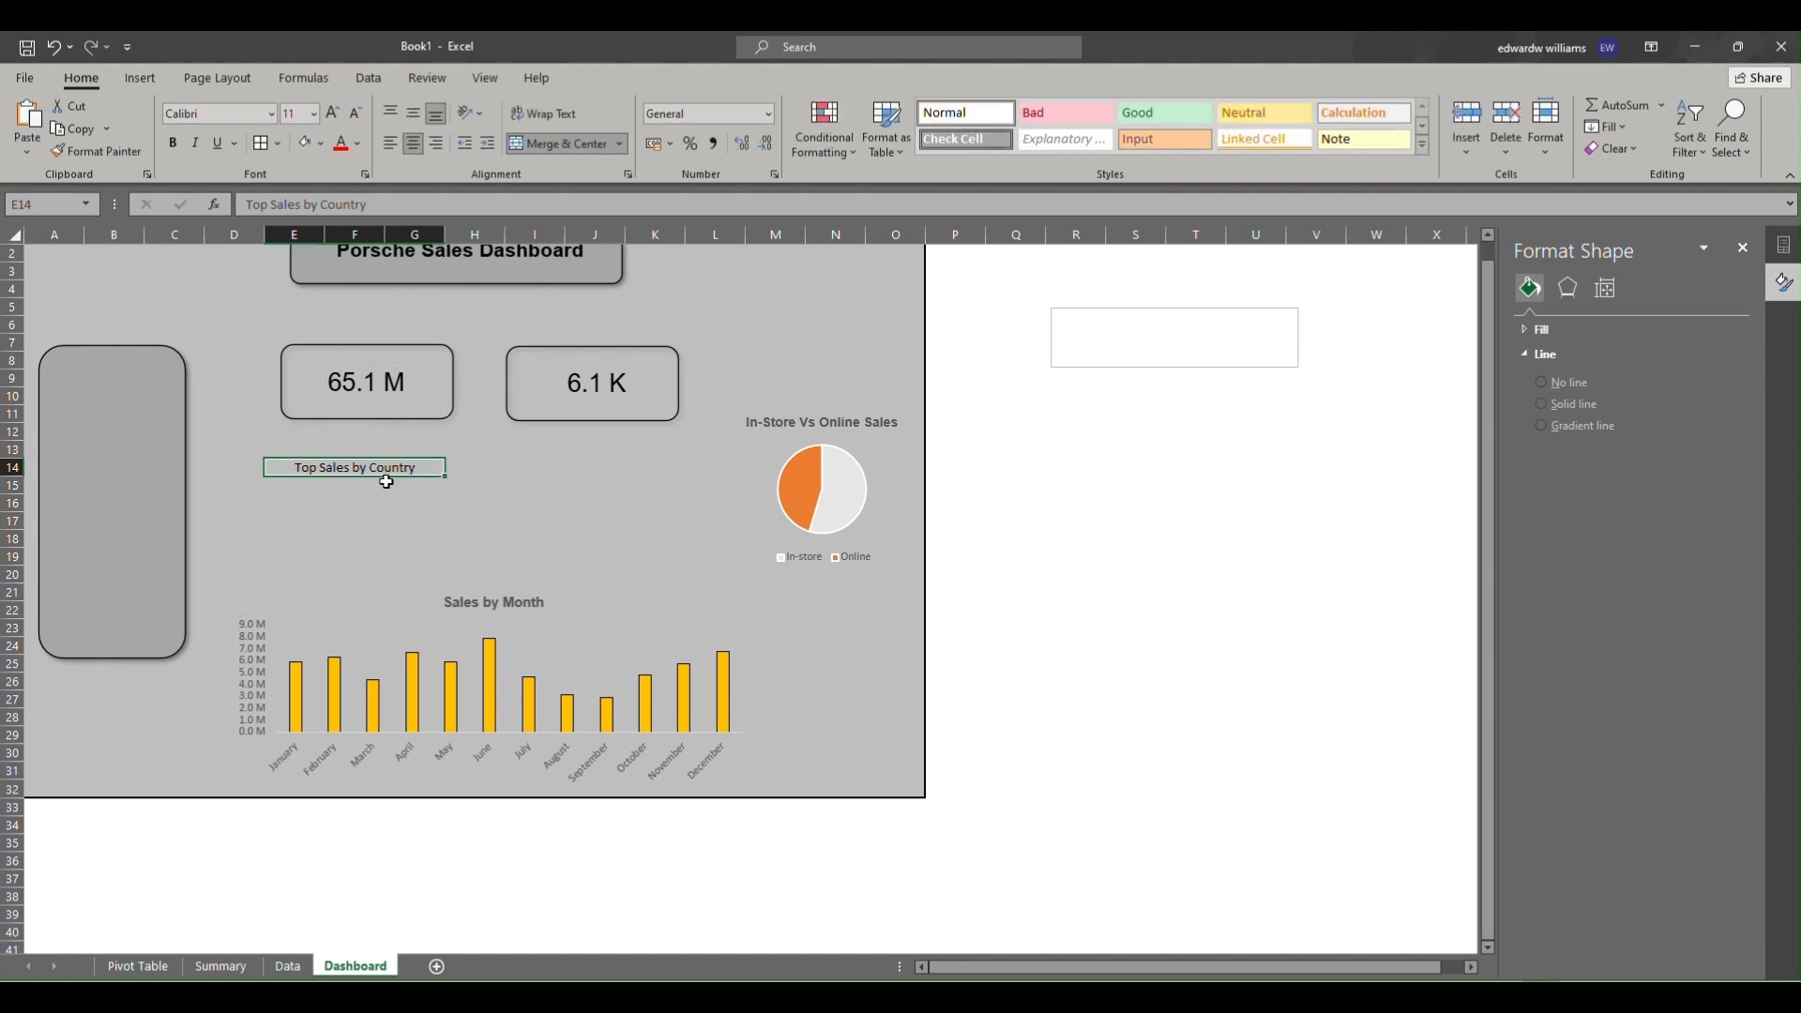
Copy the label to cell I14 and edit the copy to read Bottom 5 Sales by Country.
{"action": "key", "text": "ctrl+c"}
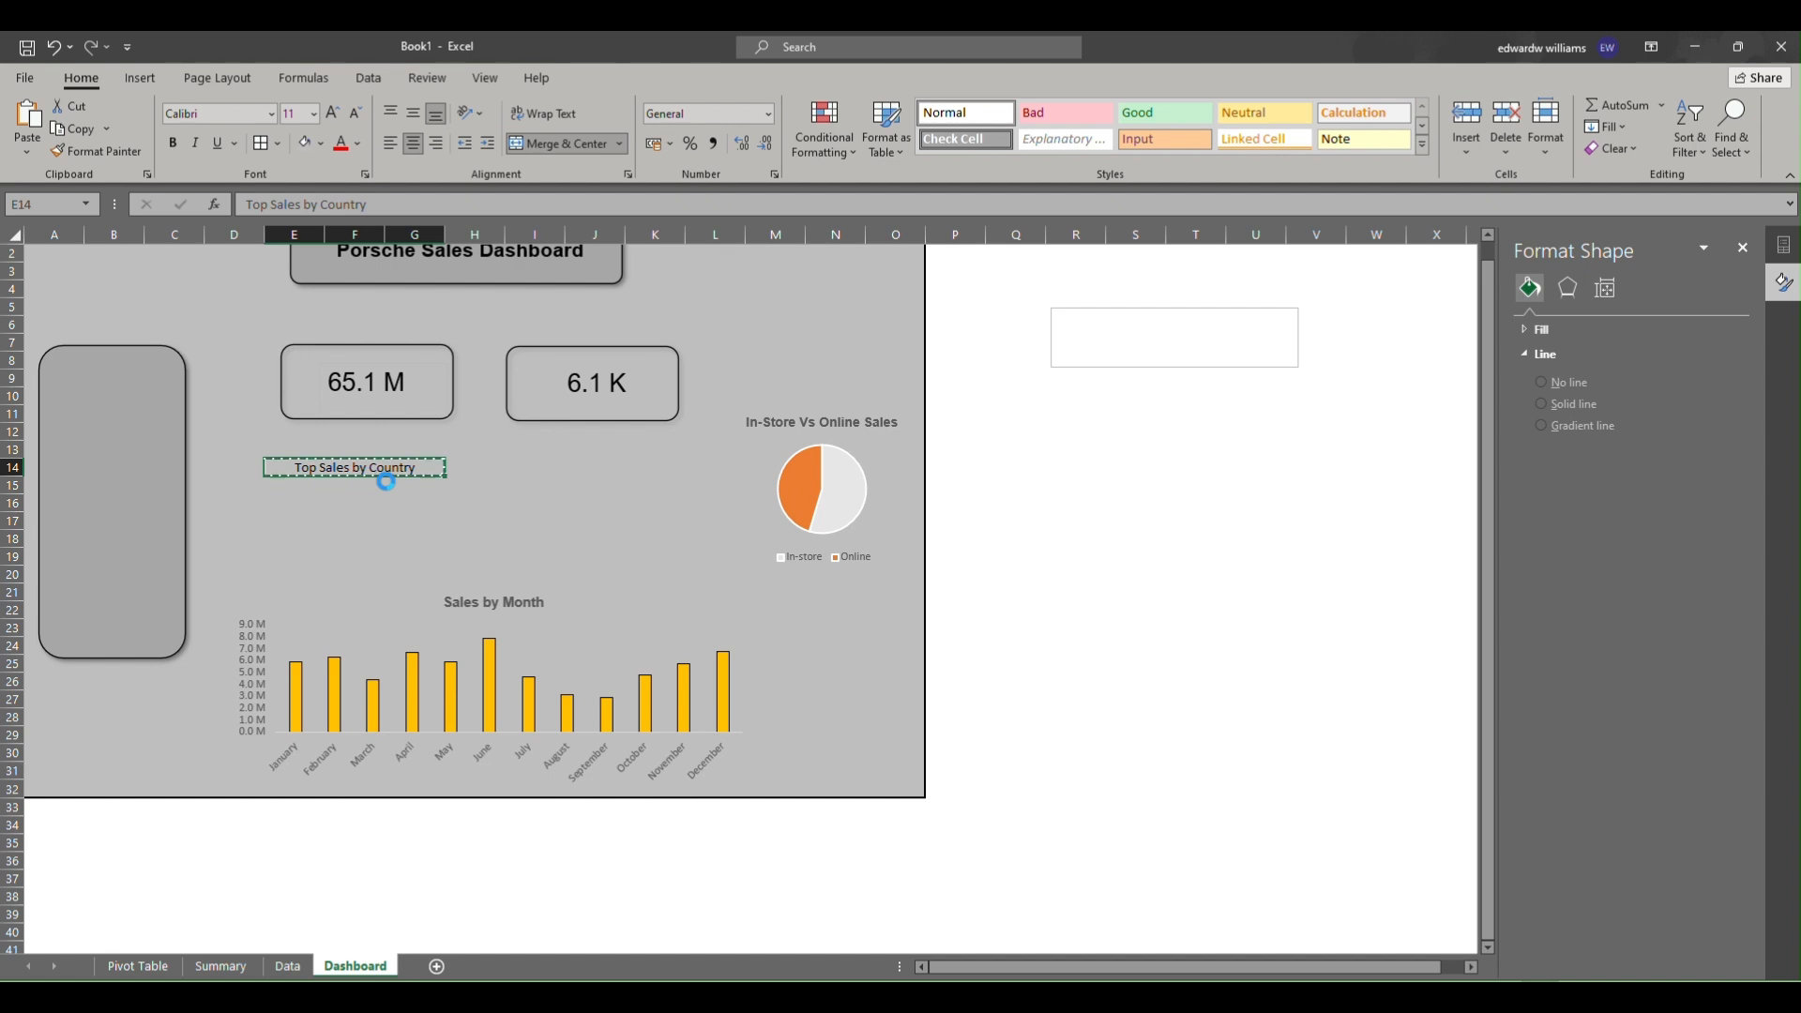
{"action": "left_click", "coordinate": [524, 468]}
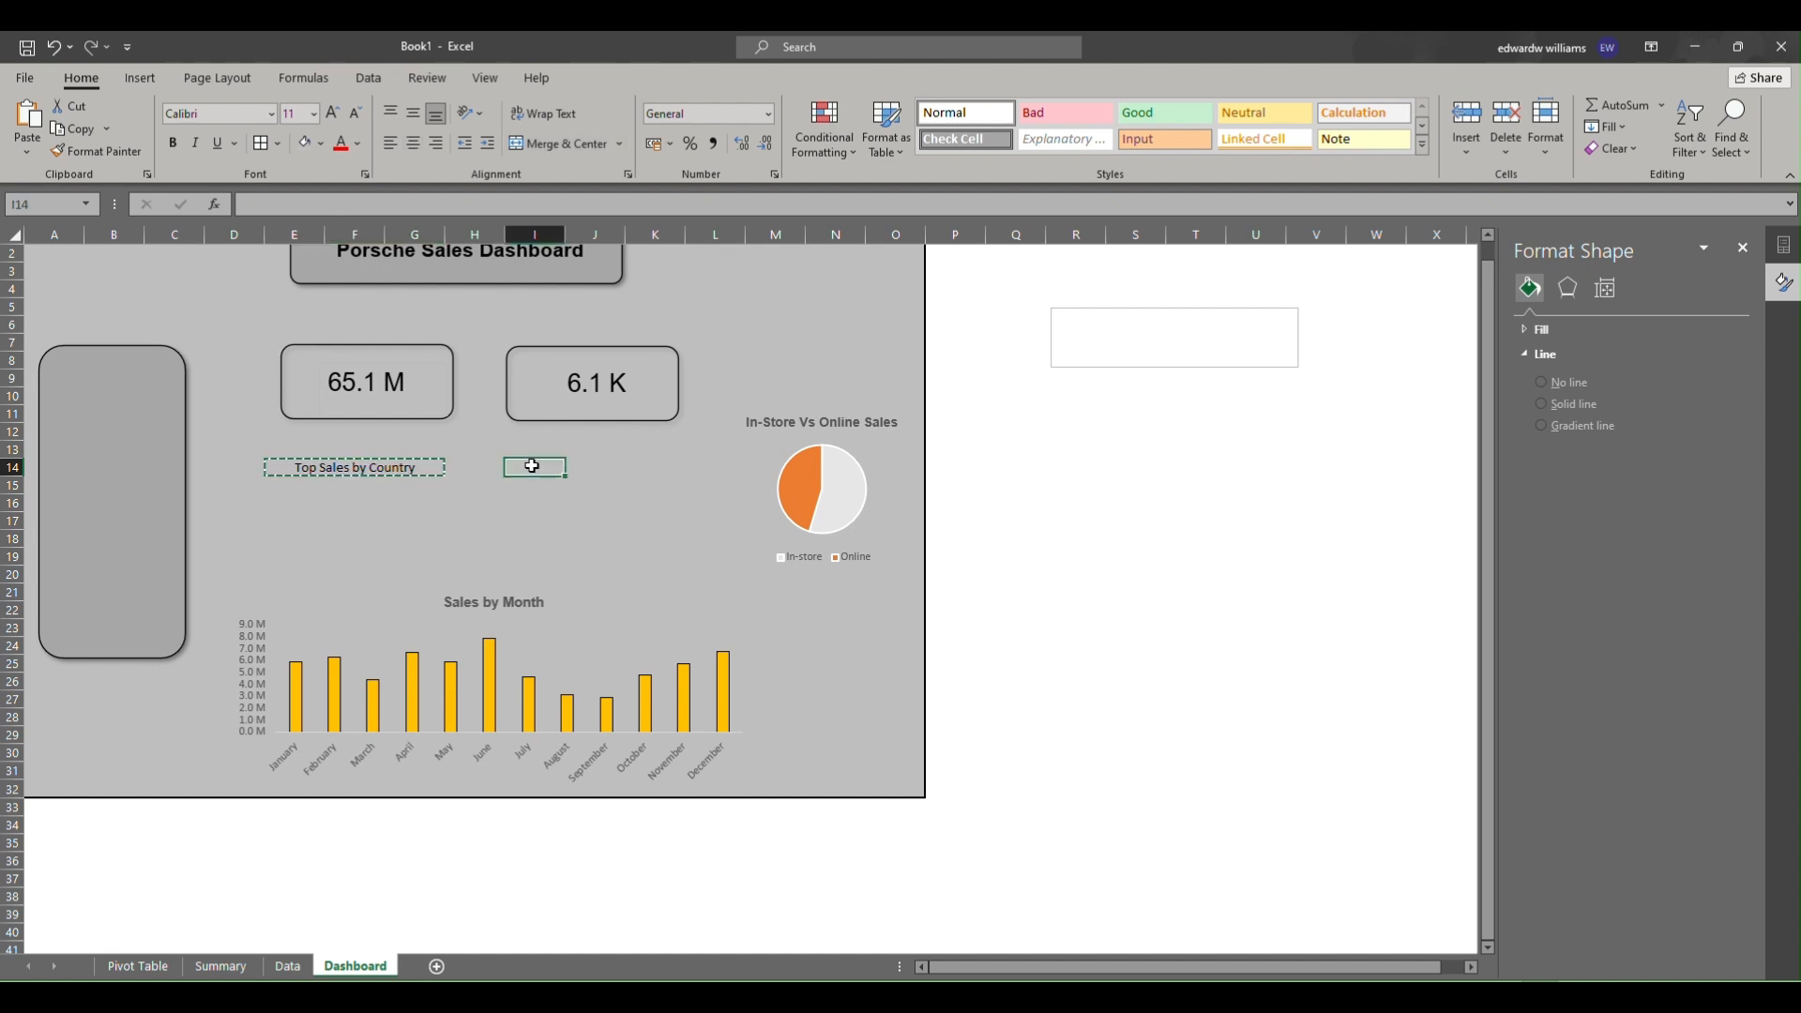
{"action": "key", "text": "ctrl+v"}
{"action": "left_click", "coordinate": [248, 204]}
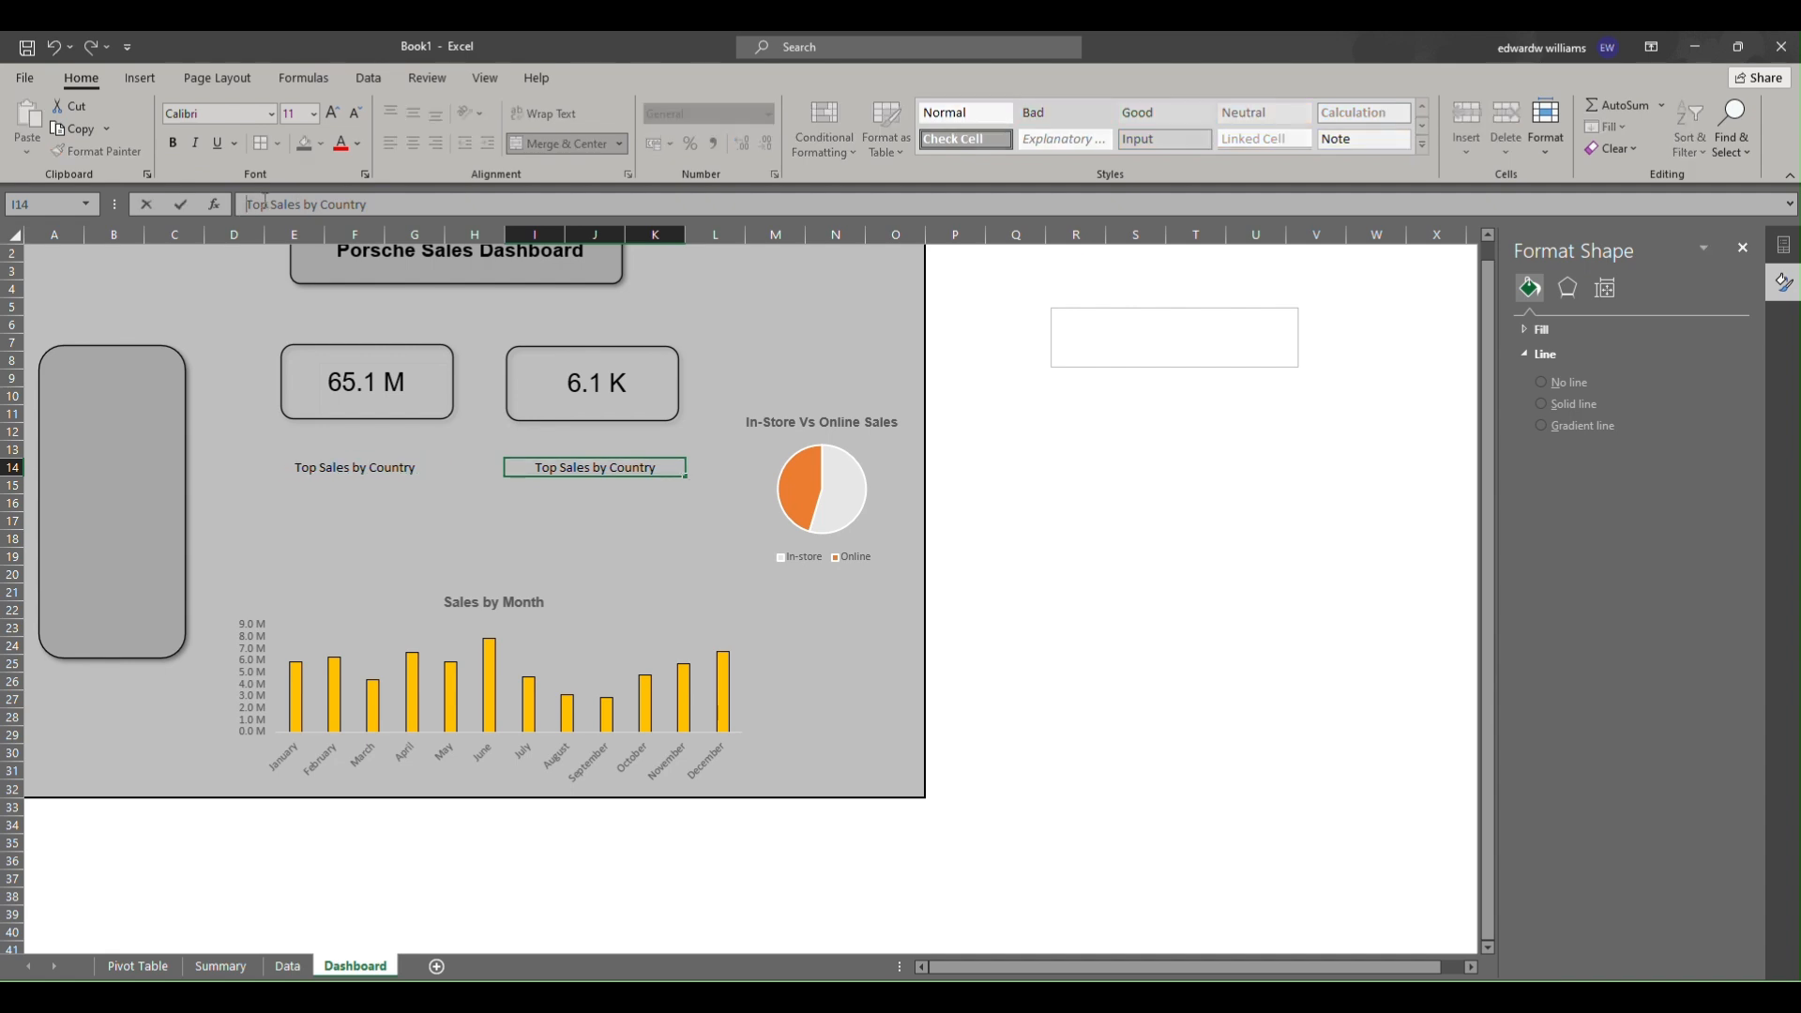
{"action": "double_click", "coordinate": [261, 203]}
{"action": "type", "text": "Bottom "}
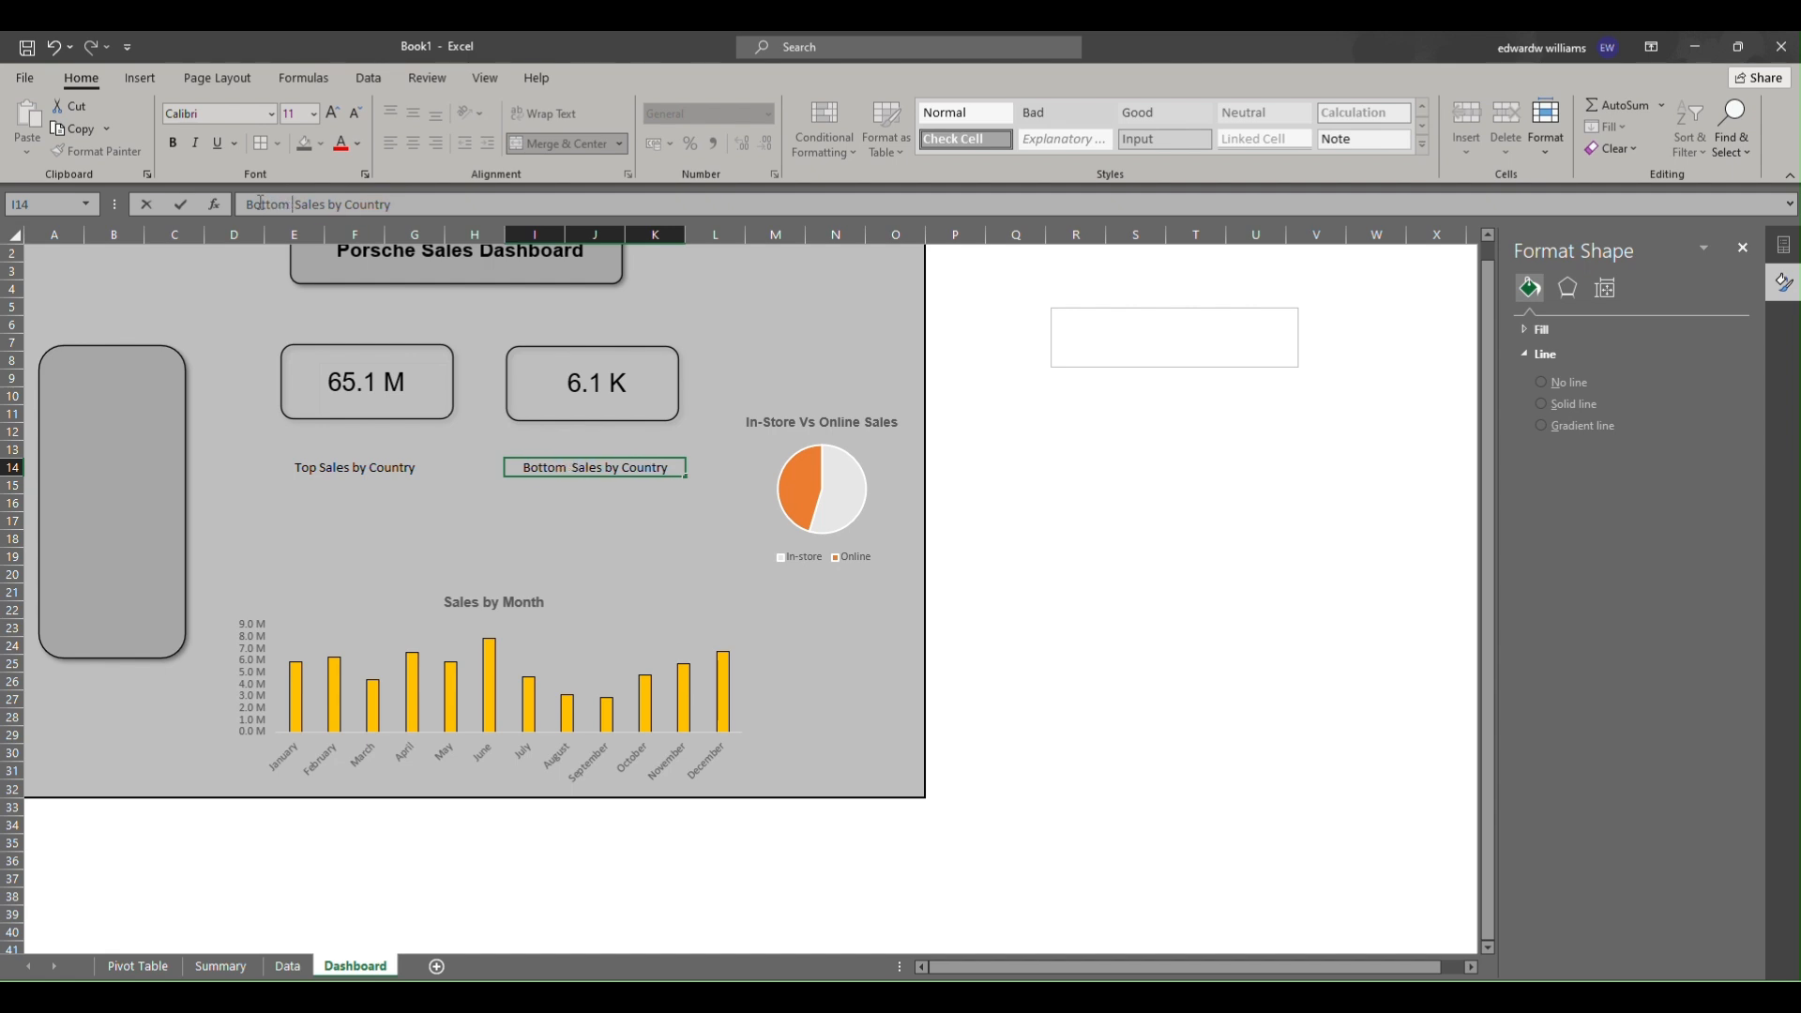
{"action": "type", "text": "5"}
{"action": "key", "text": "ctrl+Return"}
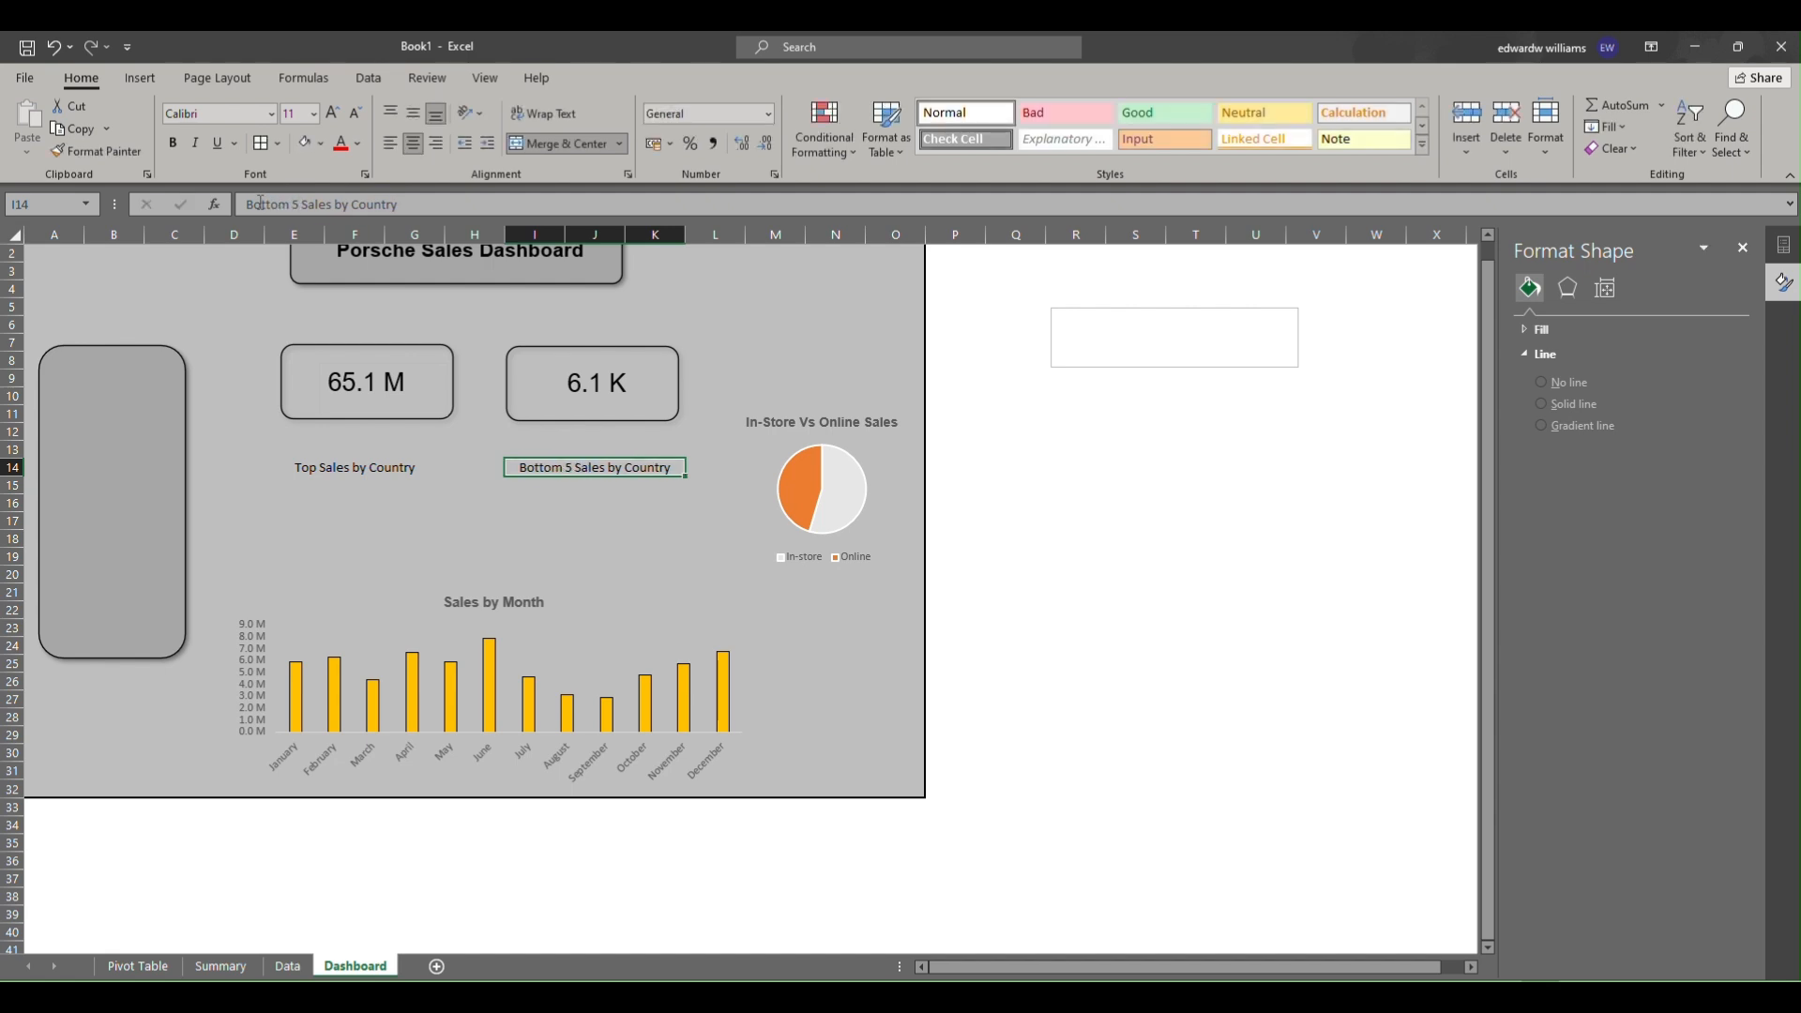
Edit the label in E14 to read Top 5 Sales by Country.
{"action": "left_click", "coordinate": [336, 467]}
{"action": "left_click", "coordinate": [264, 210]}
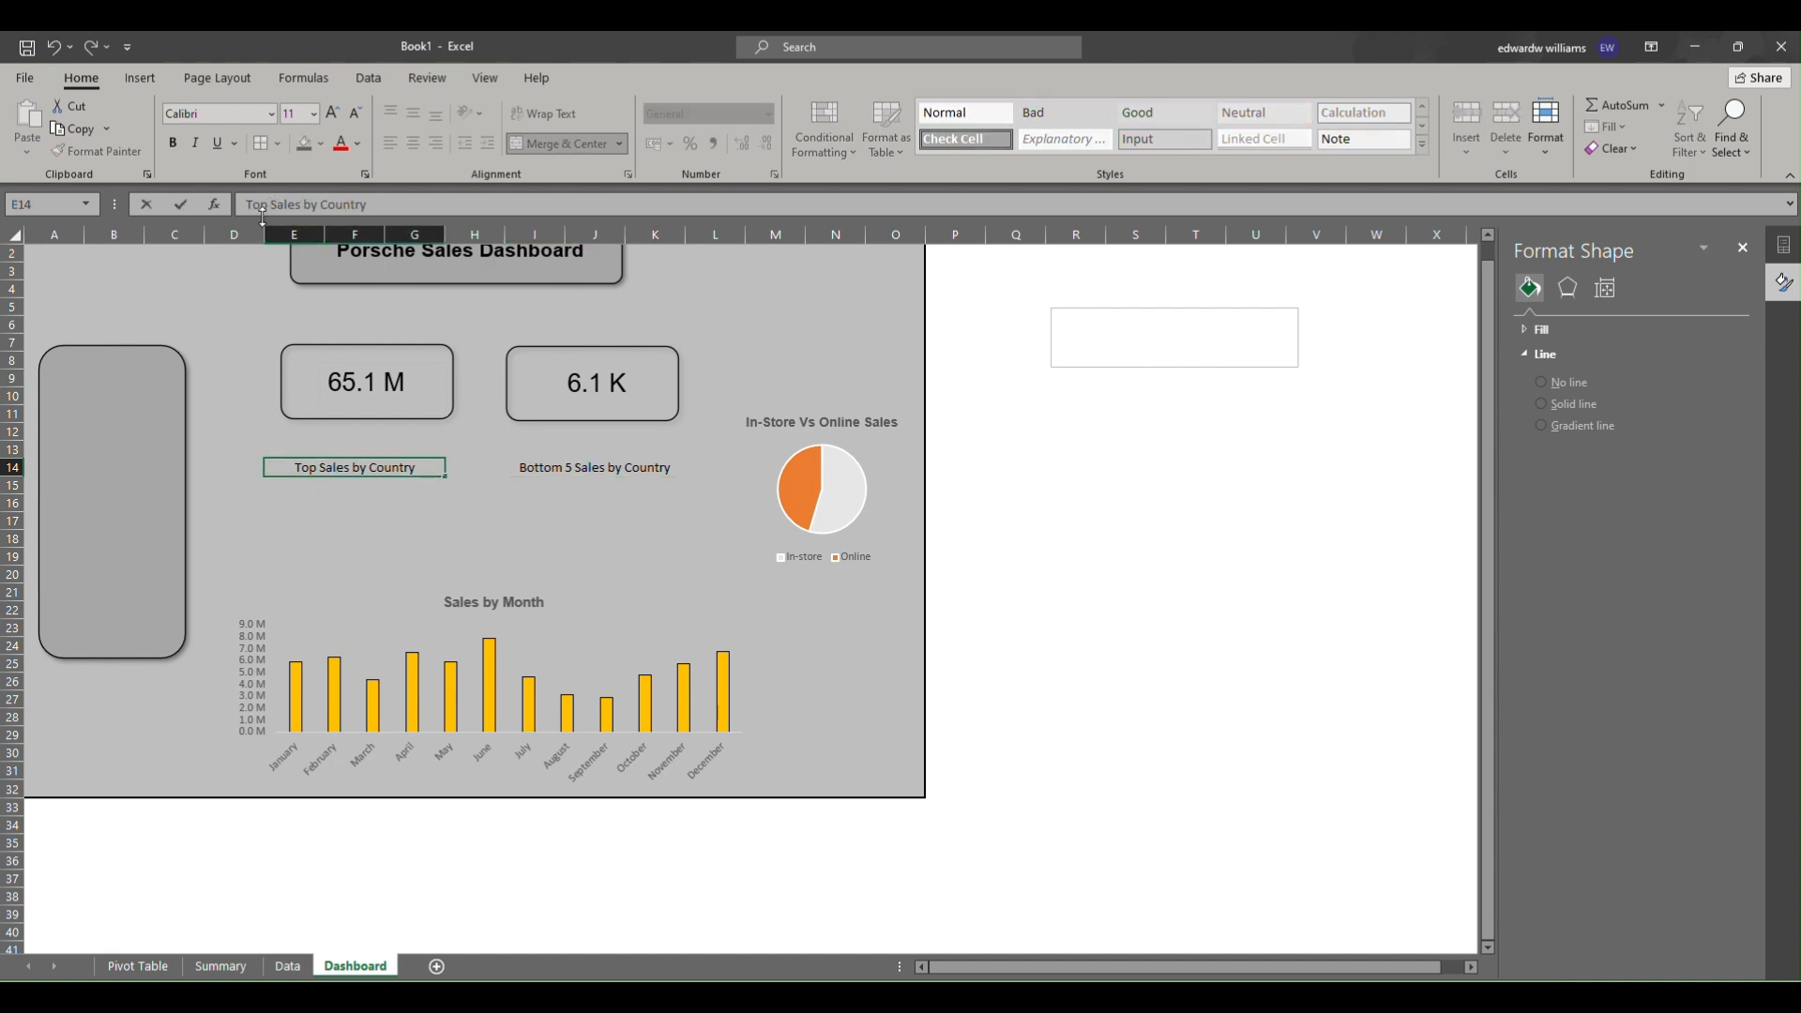
{"action": "type", "text": "5"}
{"action": "key", "text": "Return"}
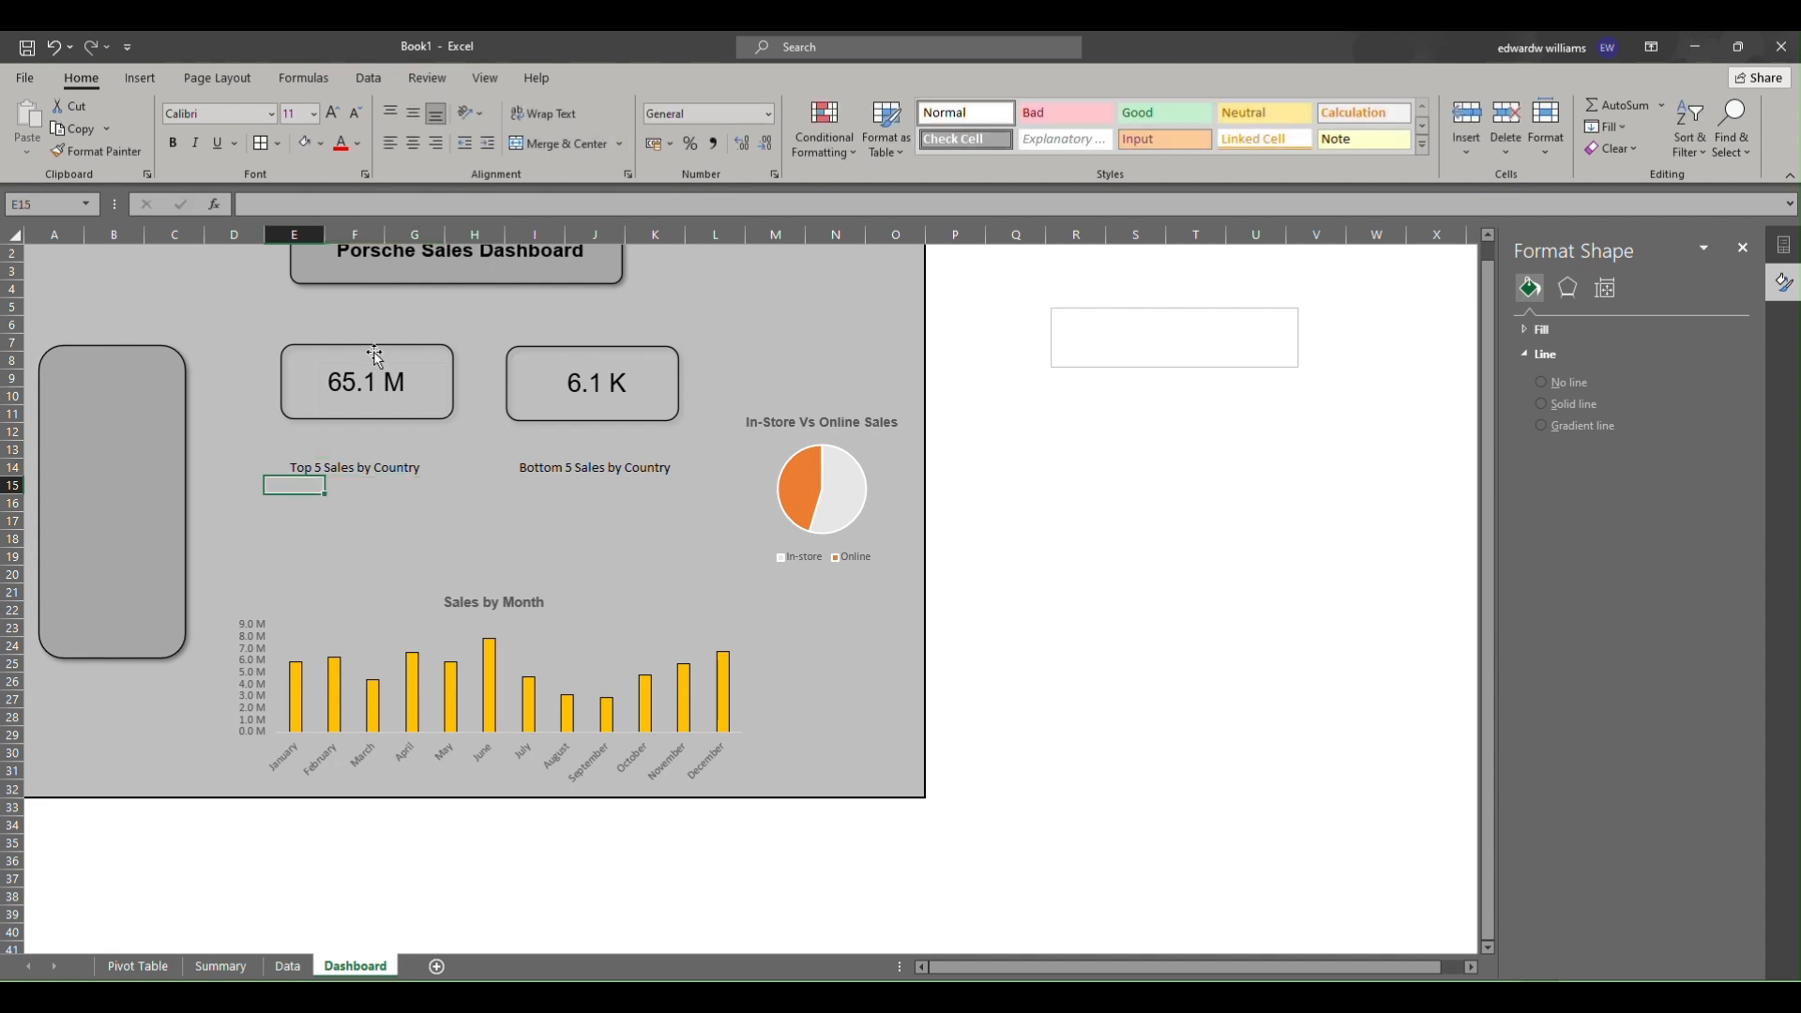
Fill the Top 5 and Bottom 5 country labels with a light blue background.
{"action": "left_click", "coordinate": [312, 468]}
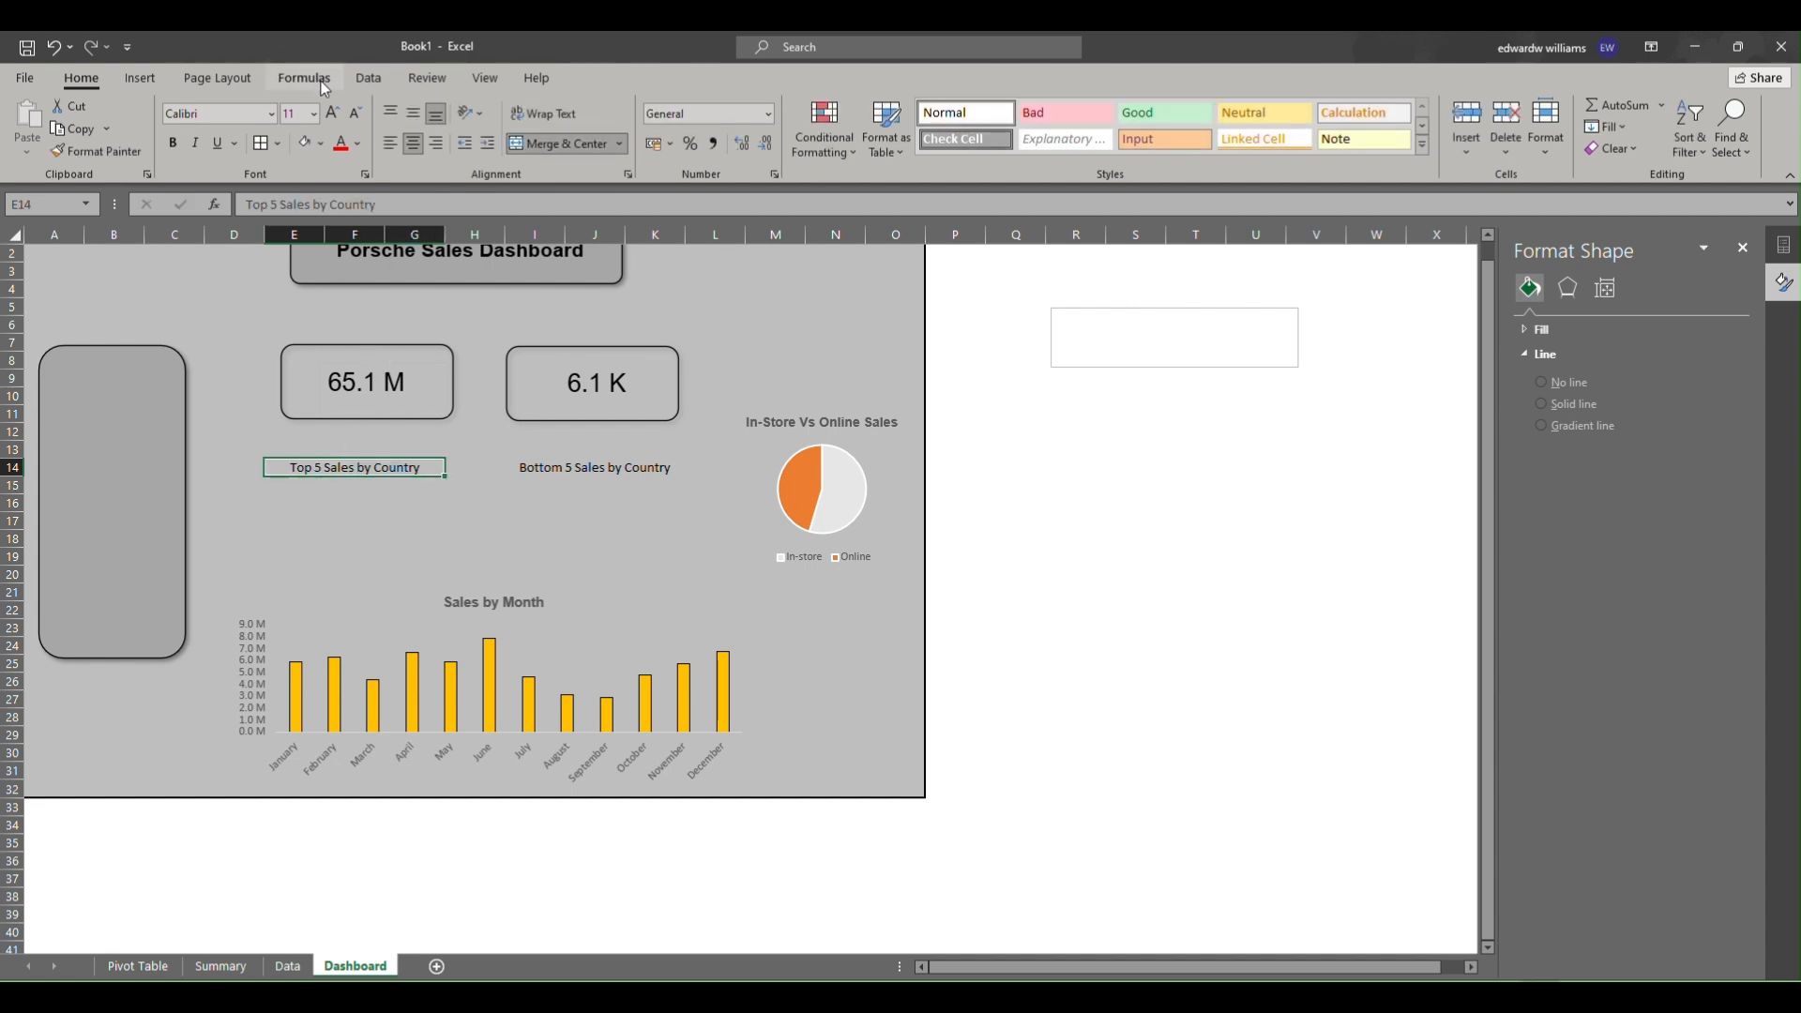
{"action": "left_click", "coordinate": [323, 148]}
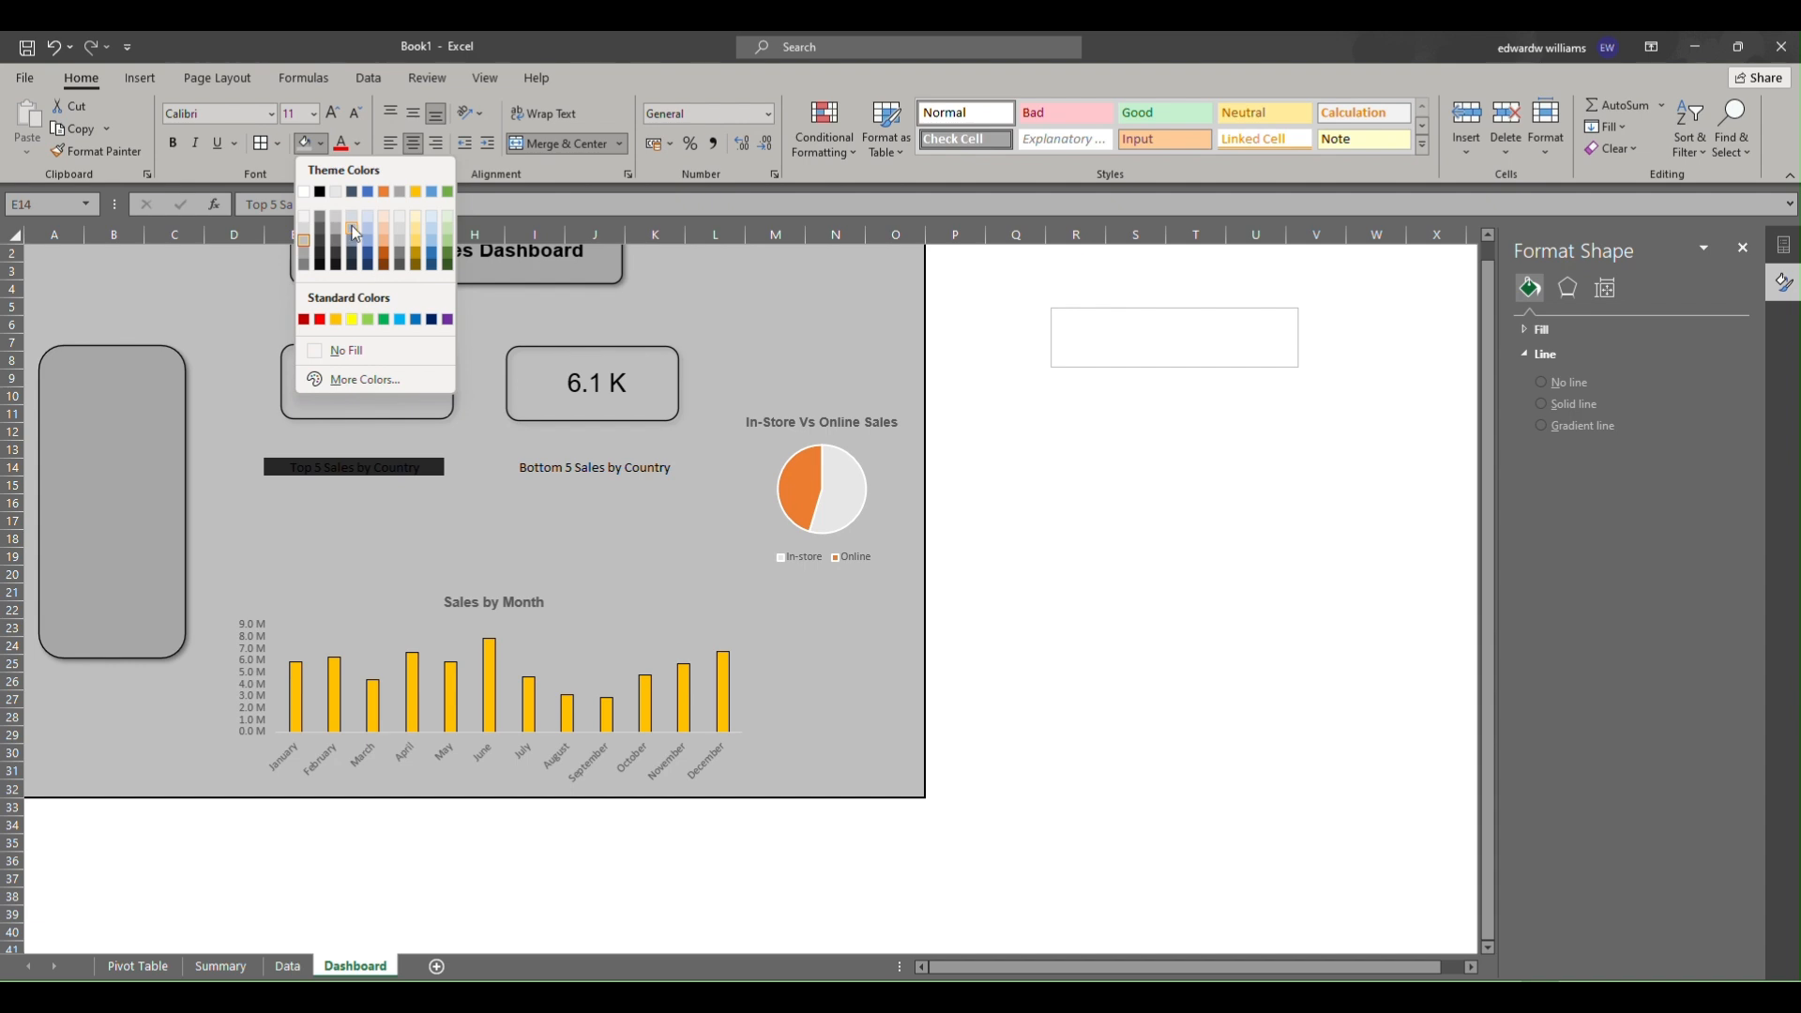
{"action": "left_click", "coordinate": [431, 216]}
{"action": "left_click", "coordinate": [598, 471]}
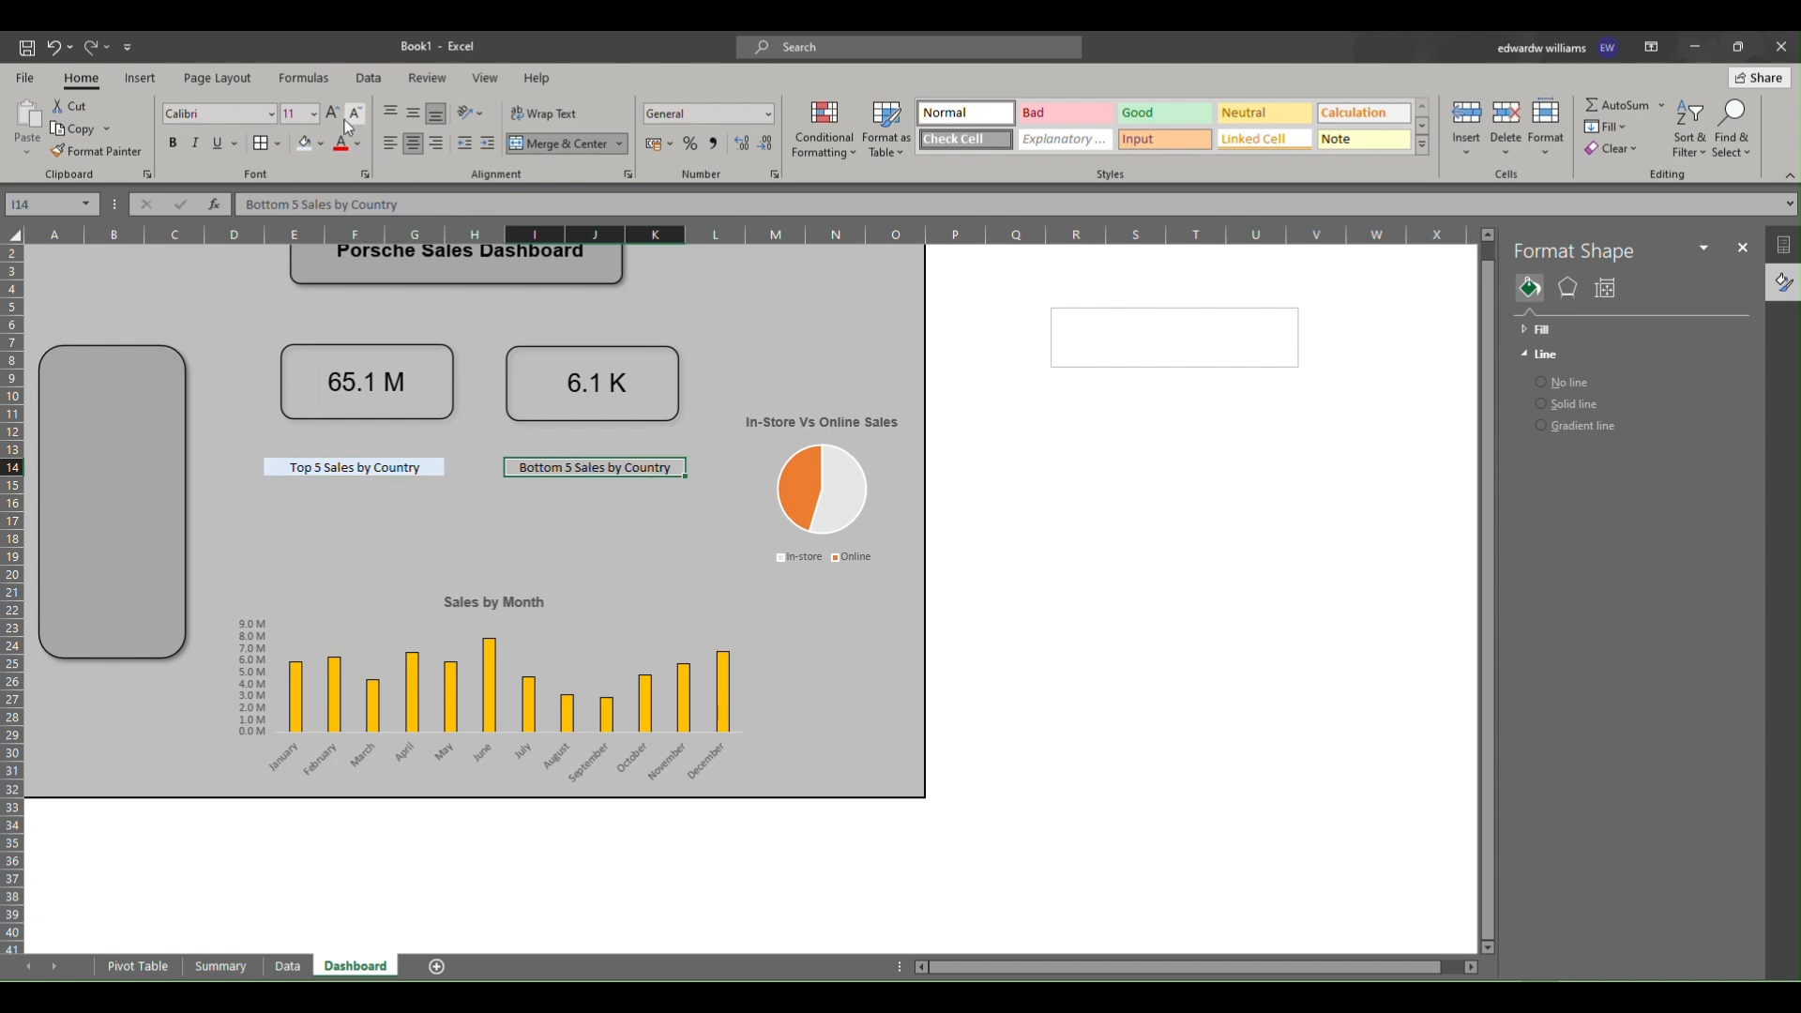
Link cell E15 to the first top-5 country in cell A34 of the Summary sheet.
{"action": "left_click", "coordinate": [302, 483]}
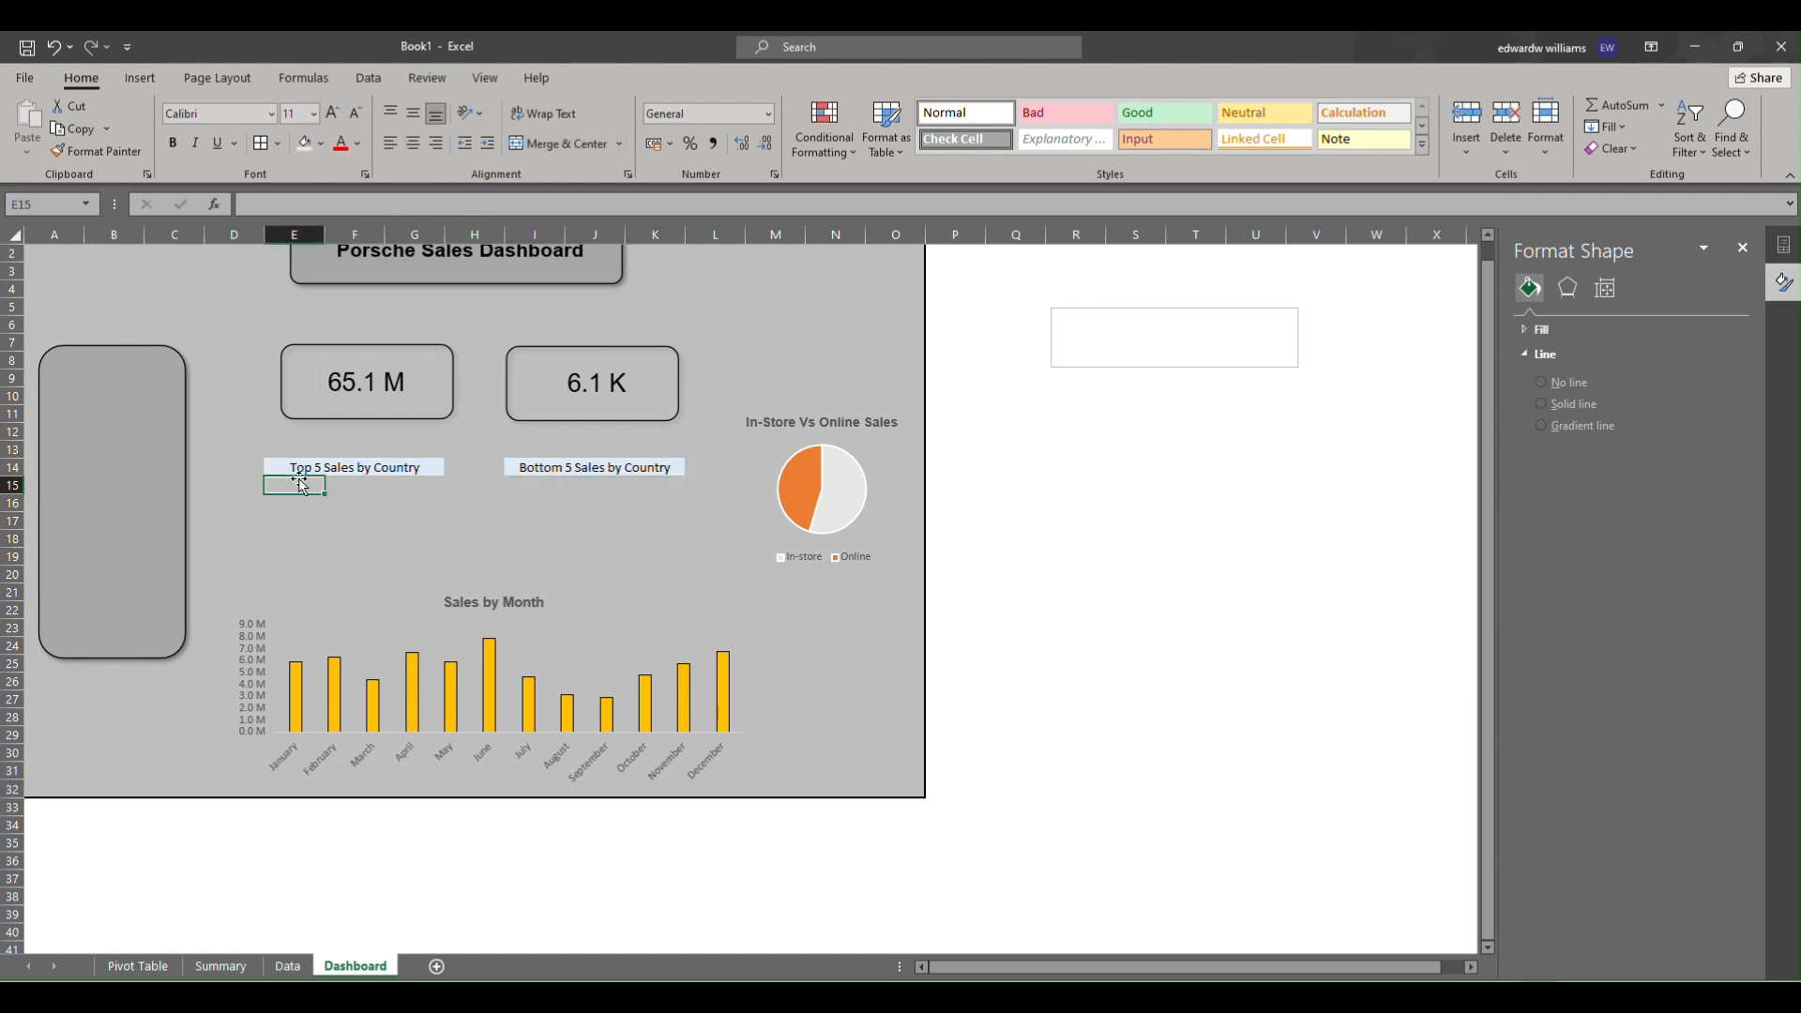
{"action": "type", "text": "="}
{"action": "left_click", "coordinate": [221, 967]}
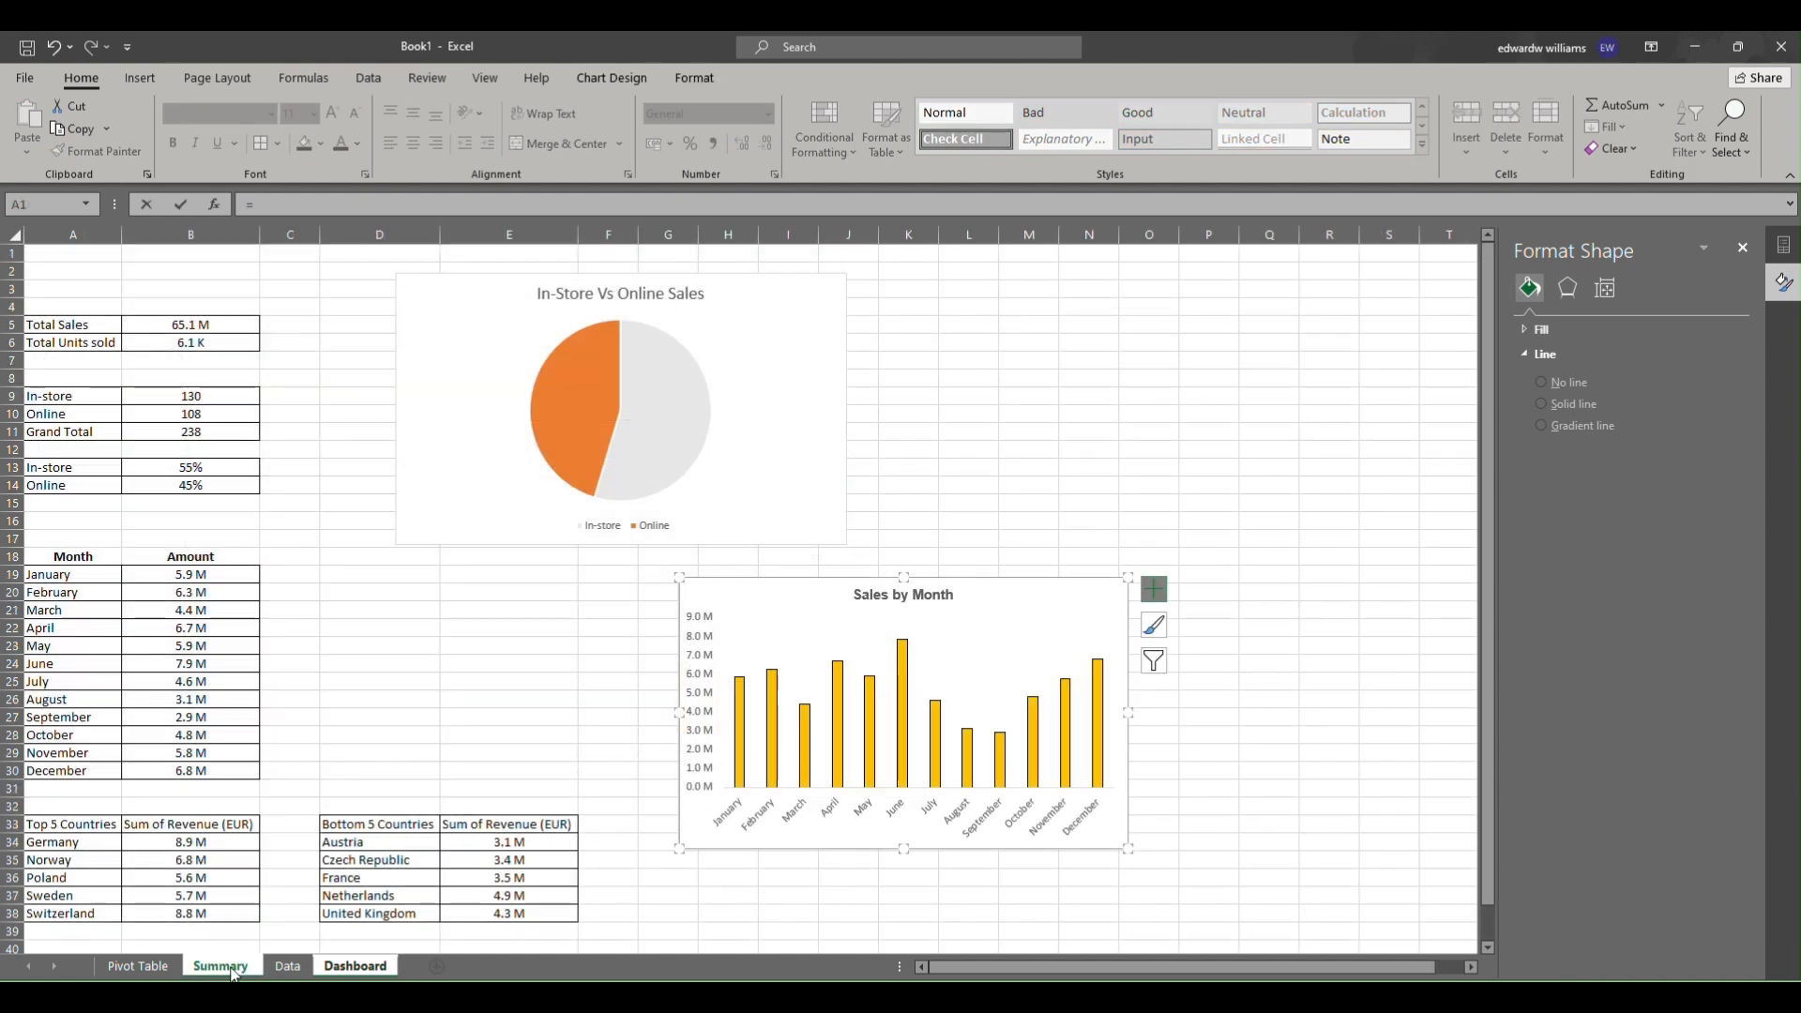
{"action": "left_click", "coordinate": [79, 839]}
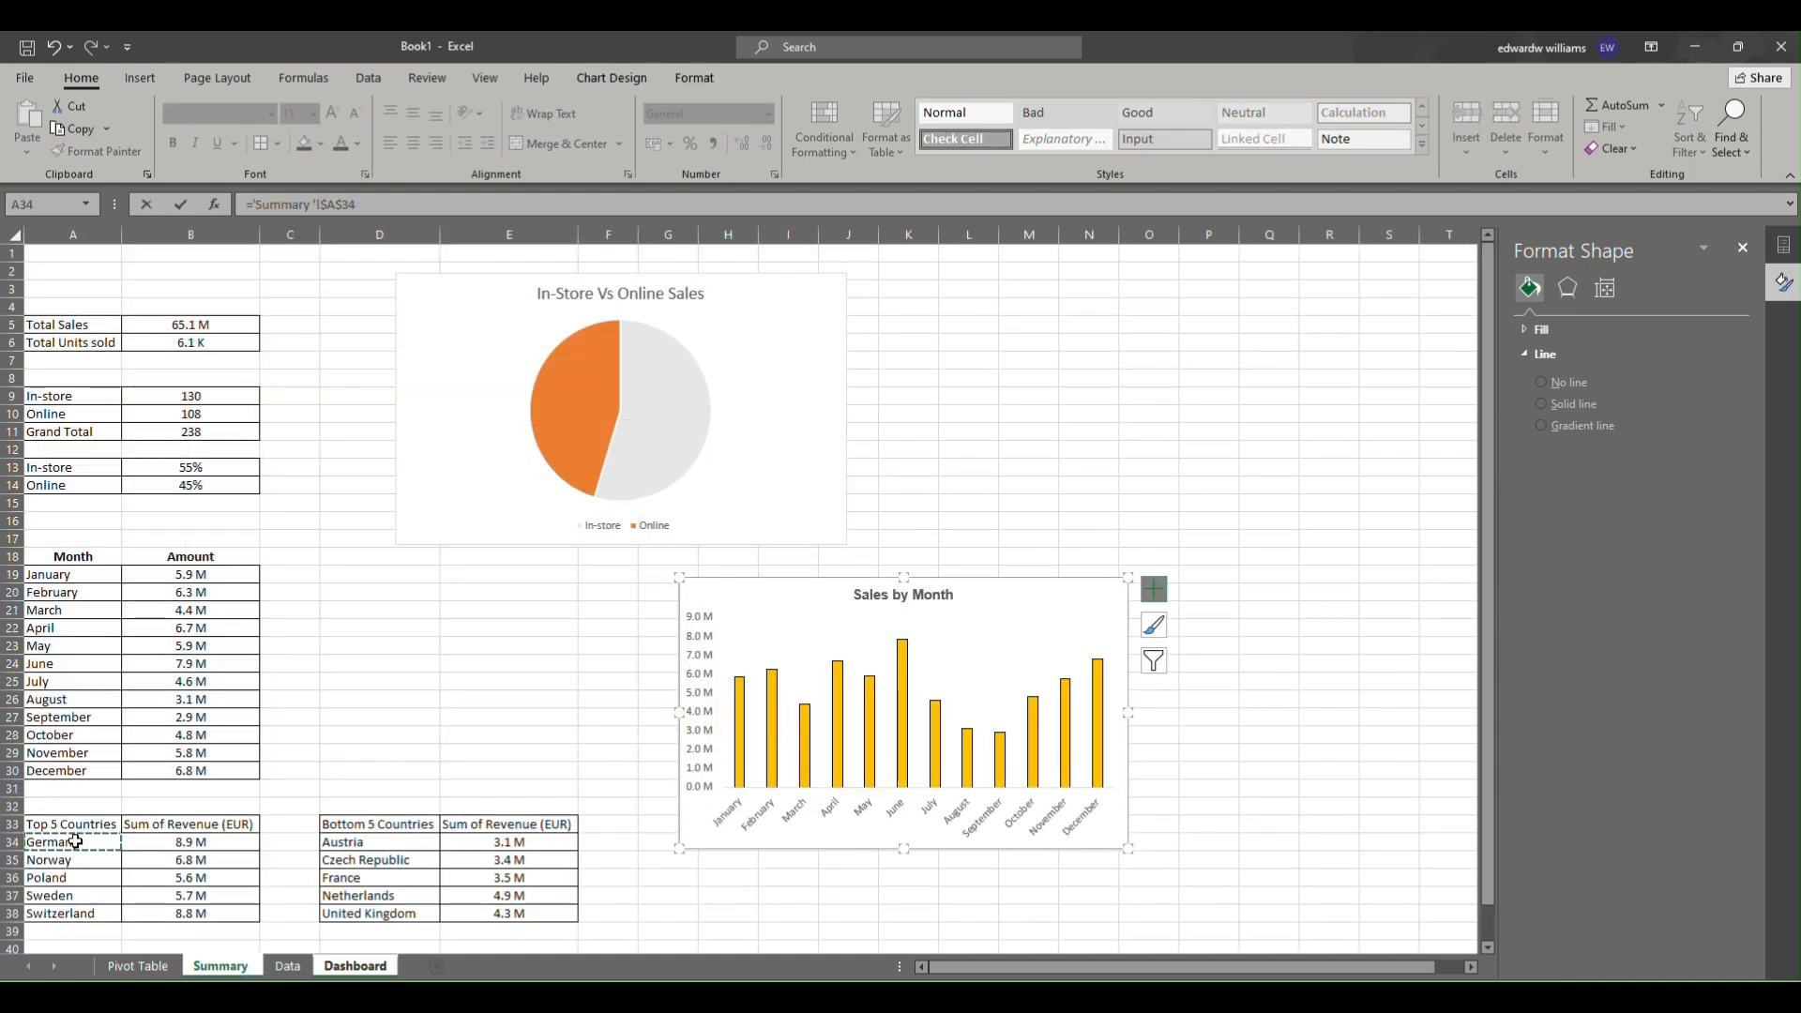
{"action": "key", "text": "Return"}
Make E15's reference to Summary A34 relative and fill the formula across E15 to F19.
{"action": "left_click", "coordinate": [307, 486]}
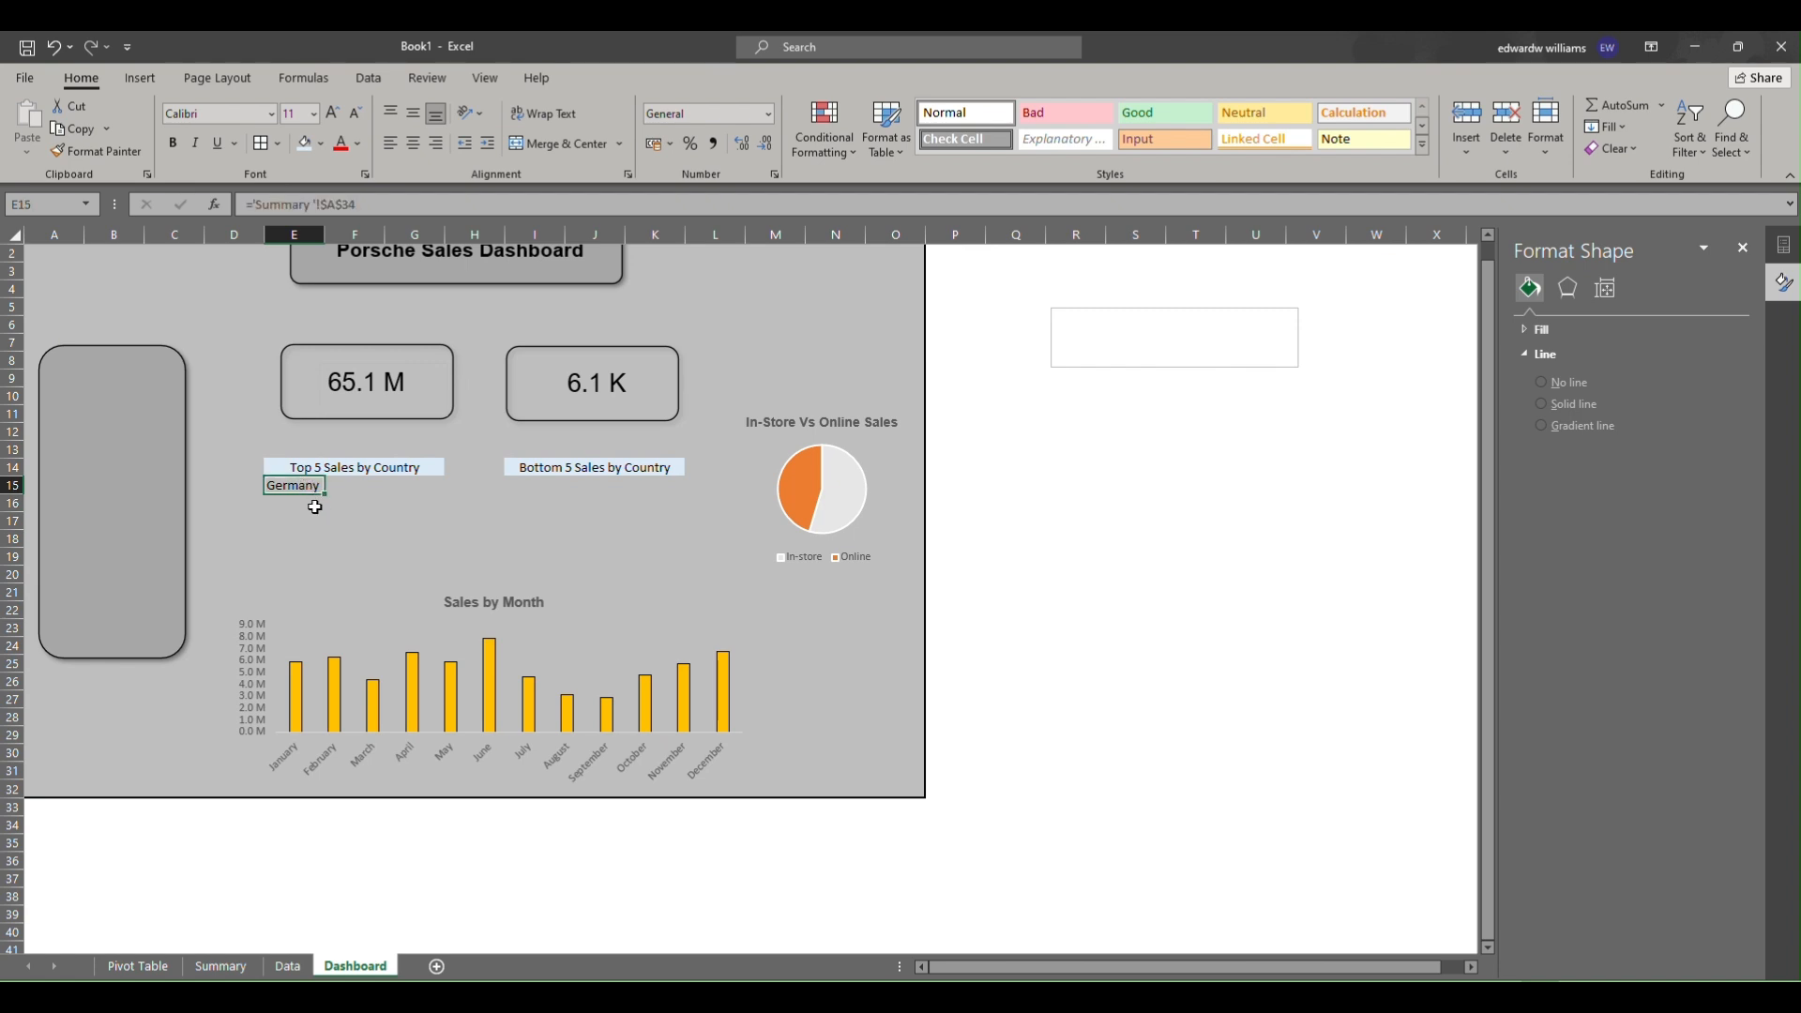
{"action": "left_click_drag", "start_coordinate": [327, 495], "coordinate": [319, 561]}
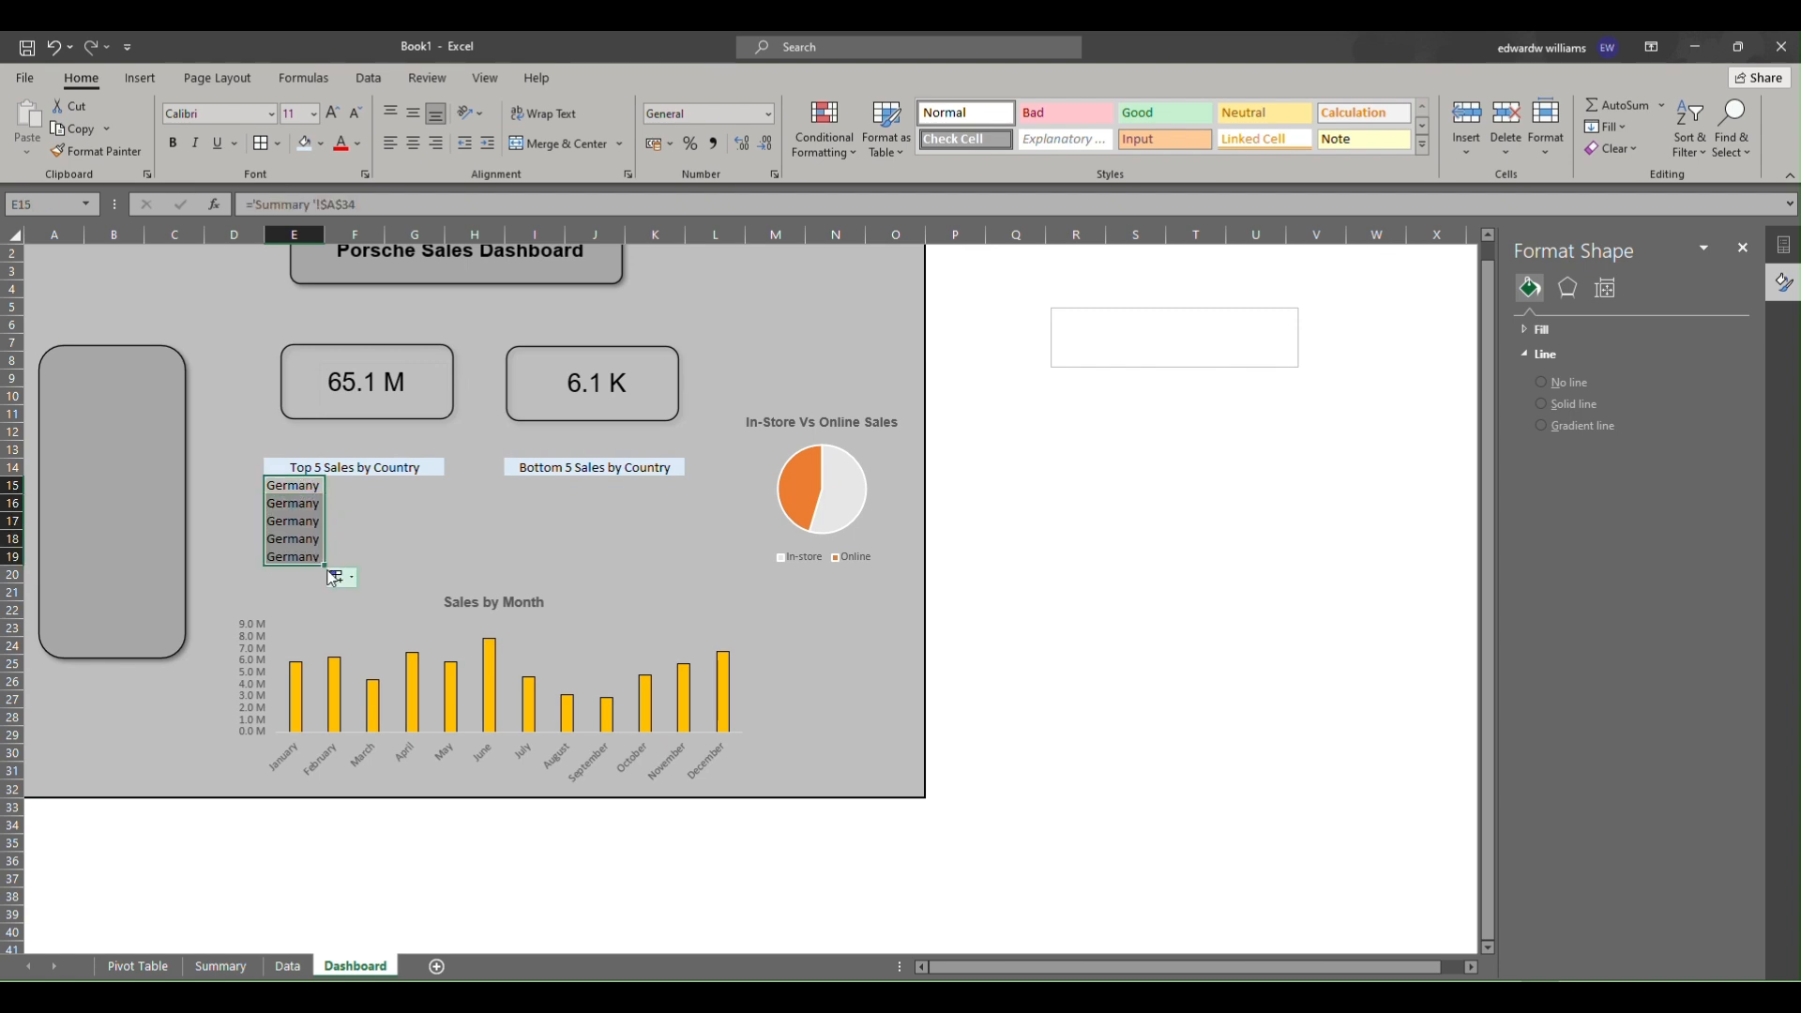
{"action": "left_click", "coordinate": [297, 484]}
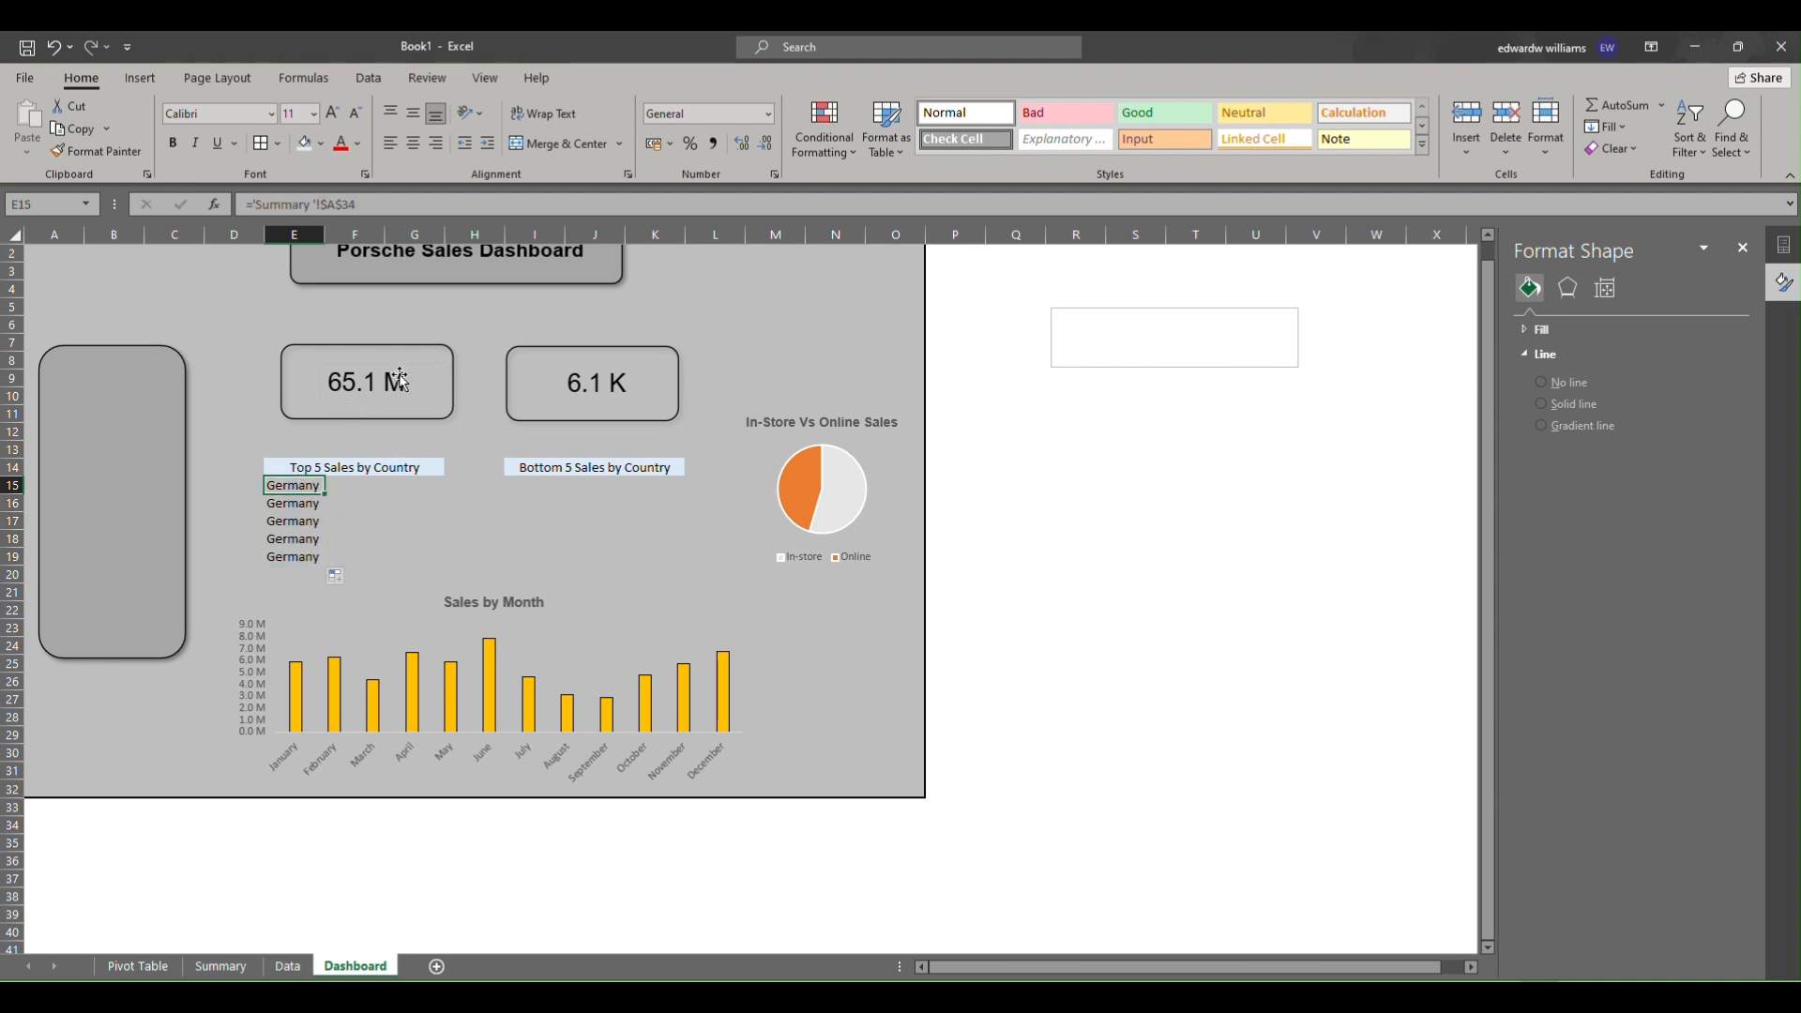
{"action": "left_click", "coordinate": [329, 203]}
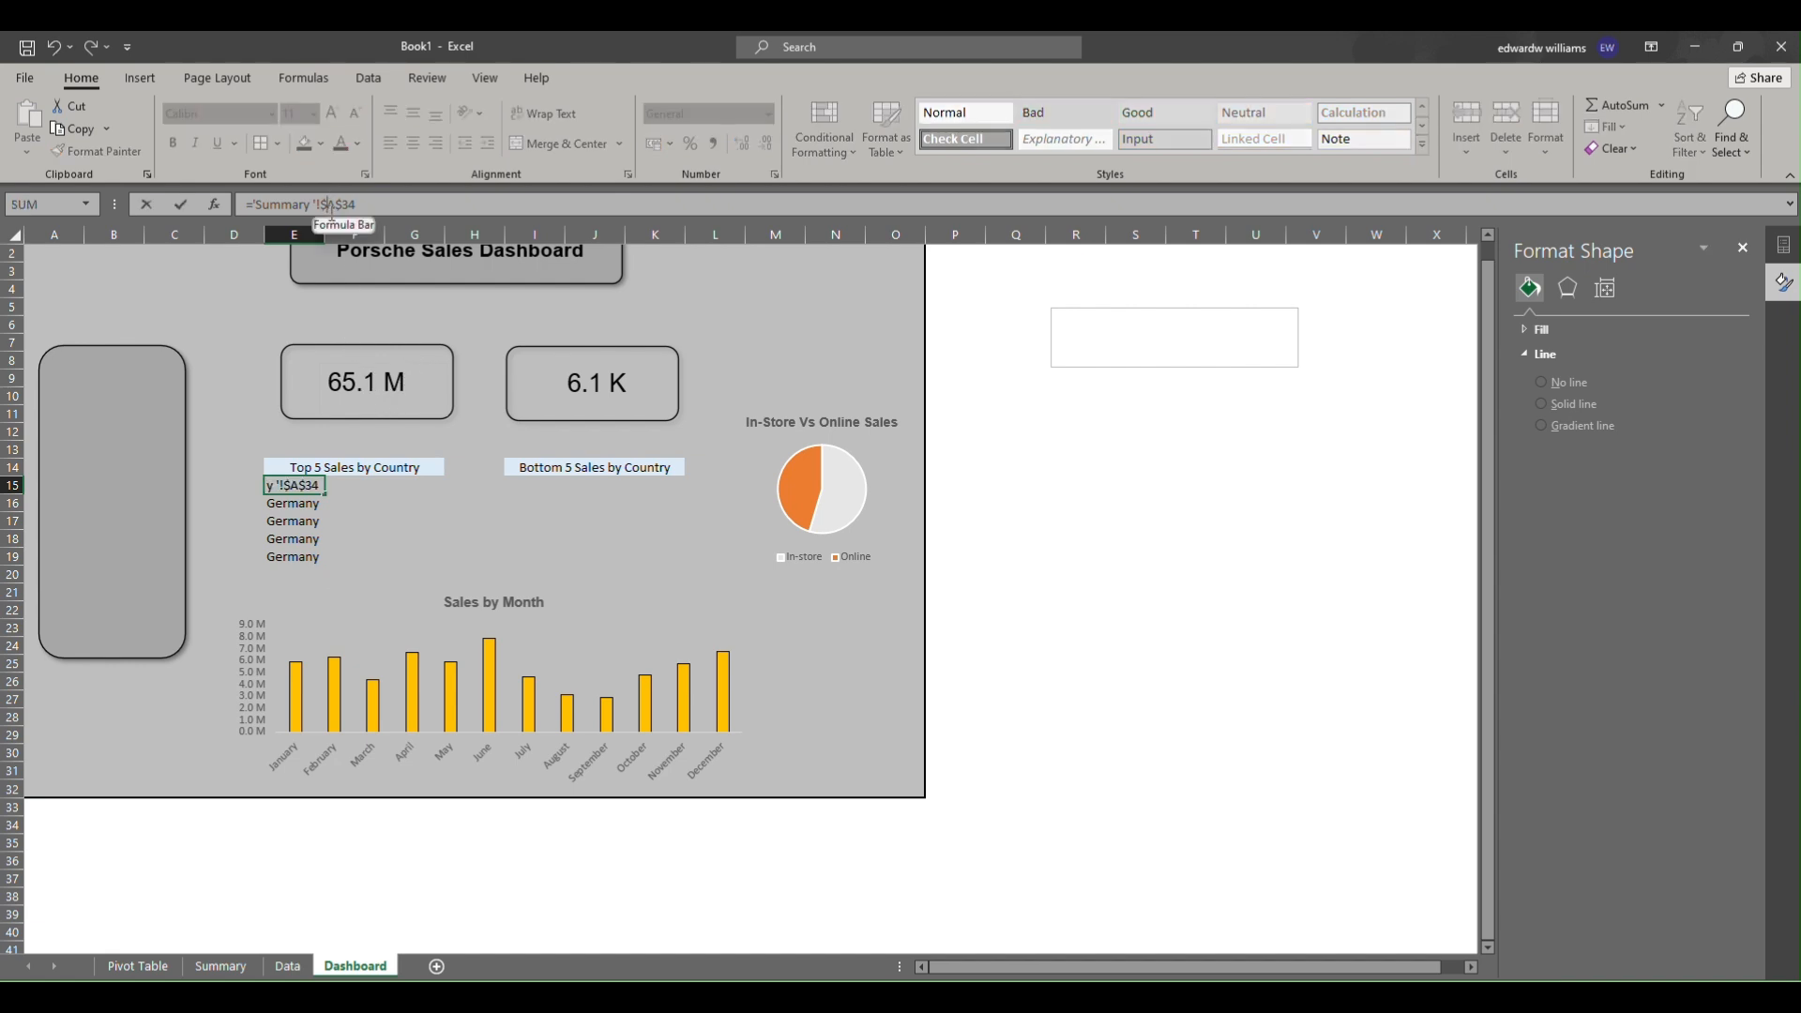
{"action": "key", "text": "BackSpace"}
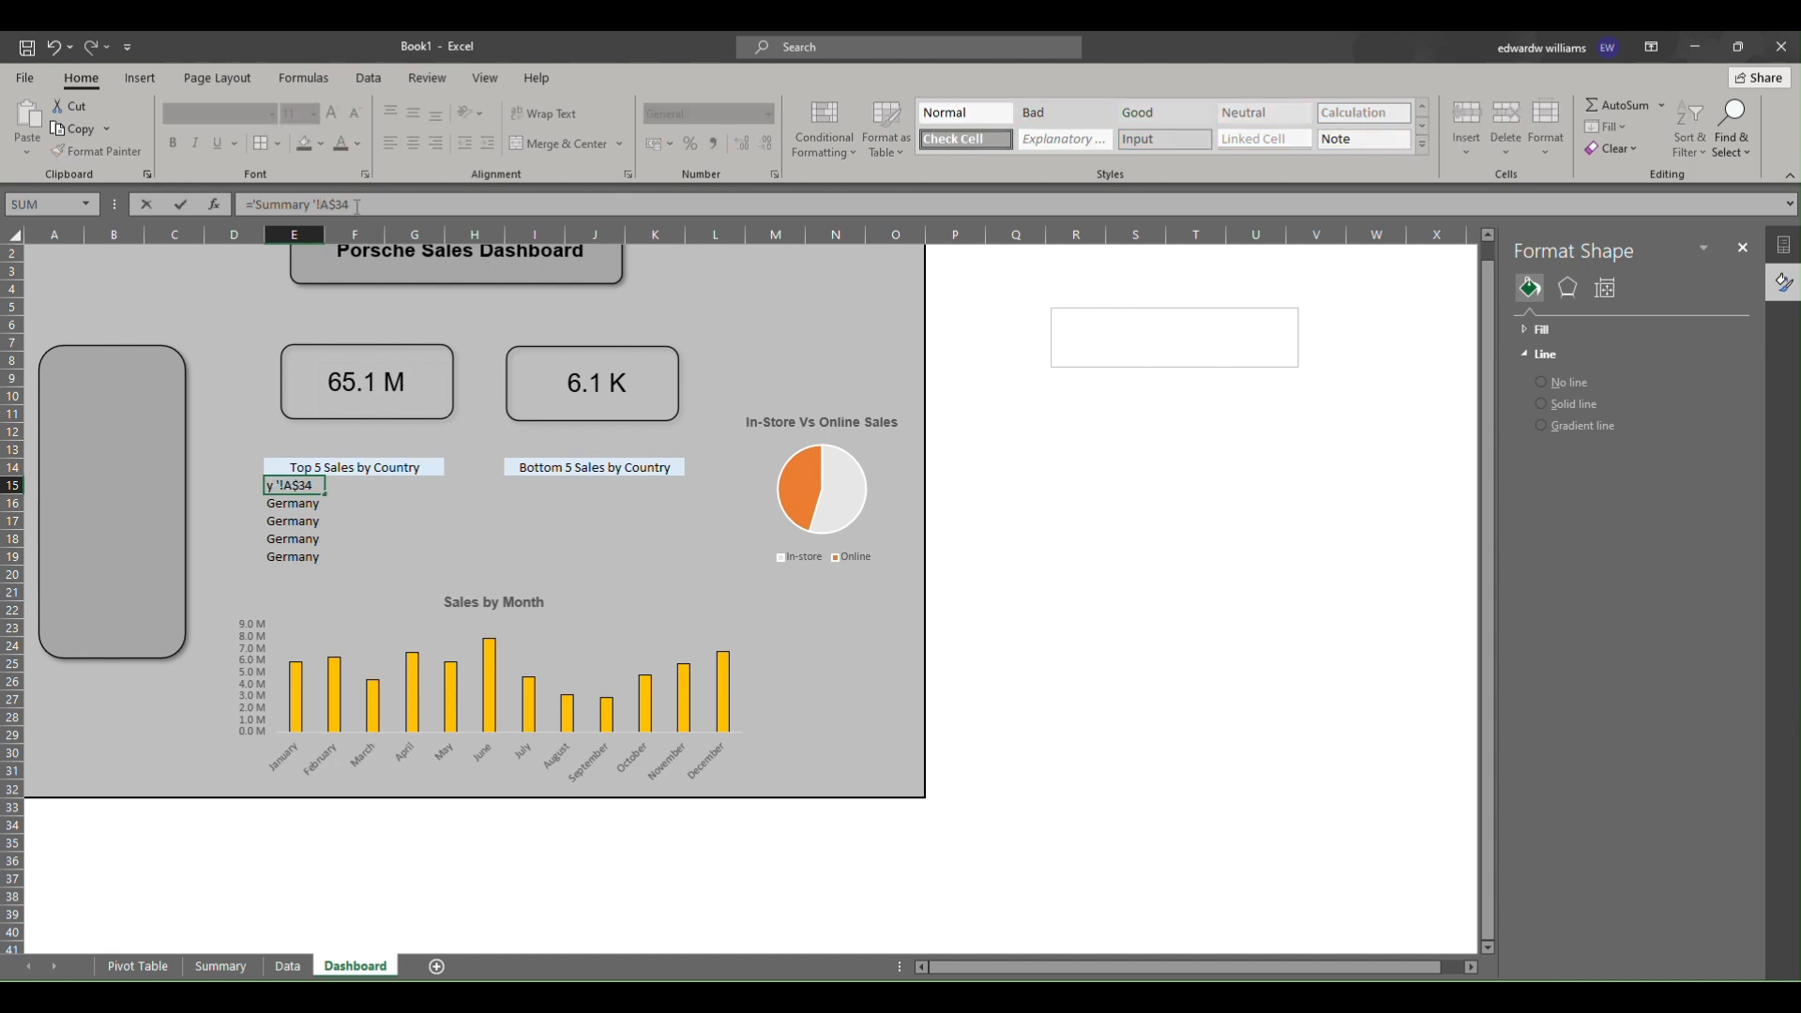
{"action": "type", "text": "$"}
{"action": "key", "text": "Return"}
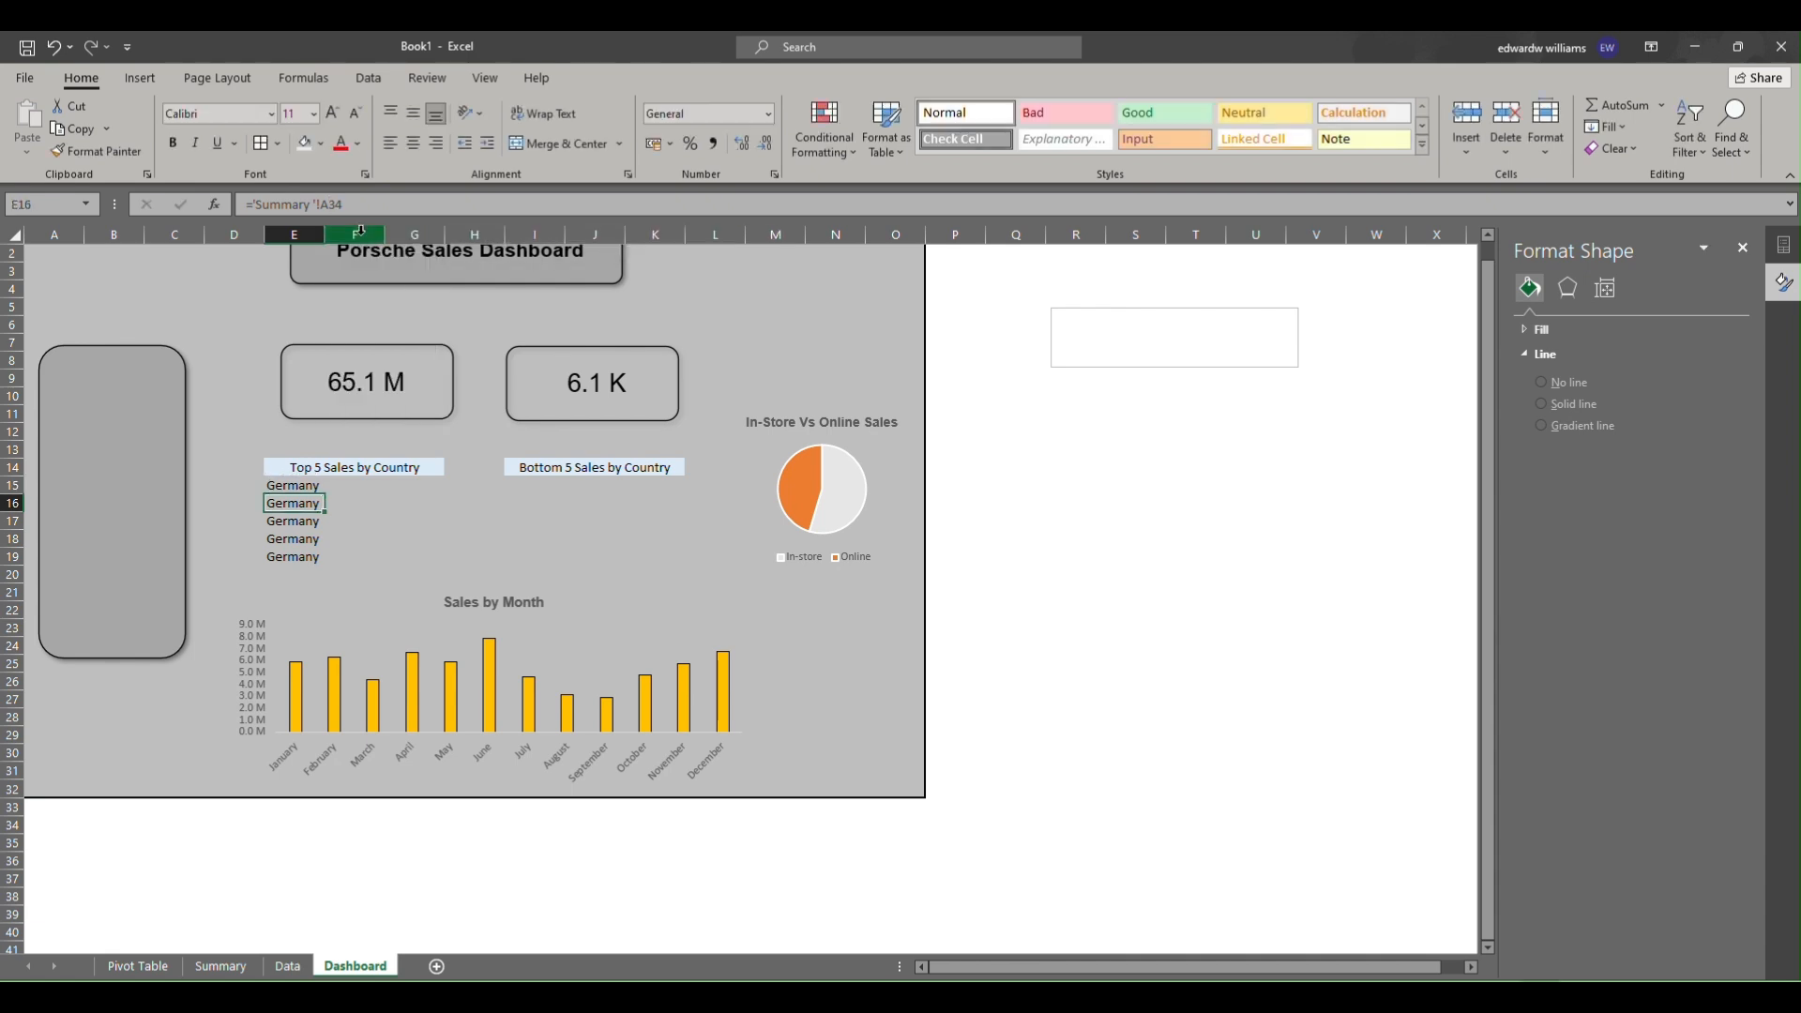
{"action": "left_click_drag", "start_coordinate": [317, 484], "coordinate": [393, 559]}
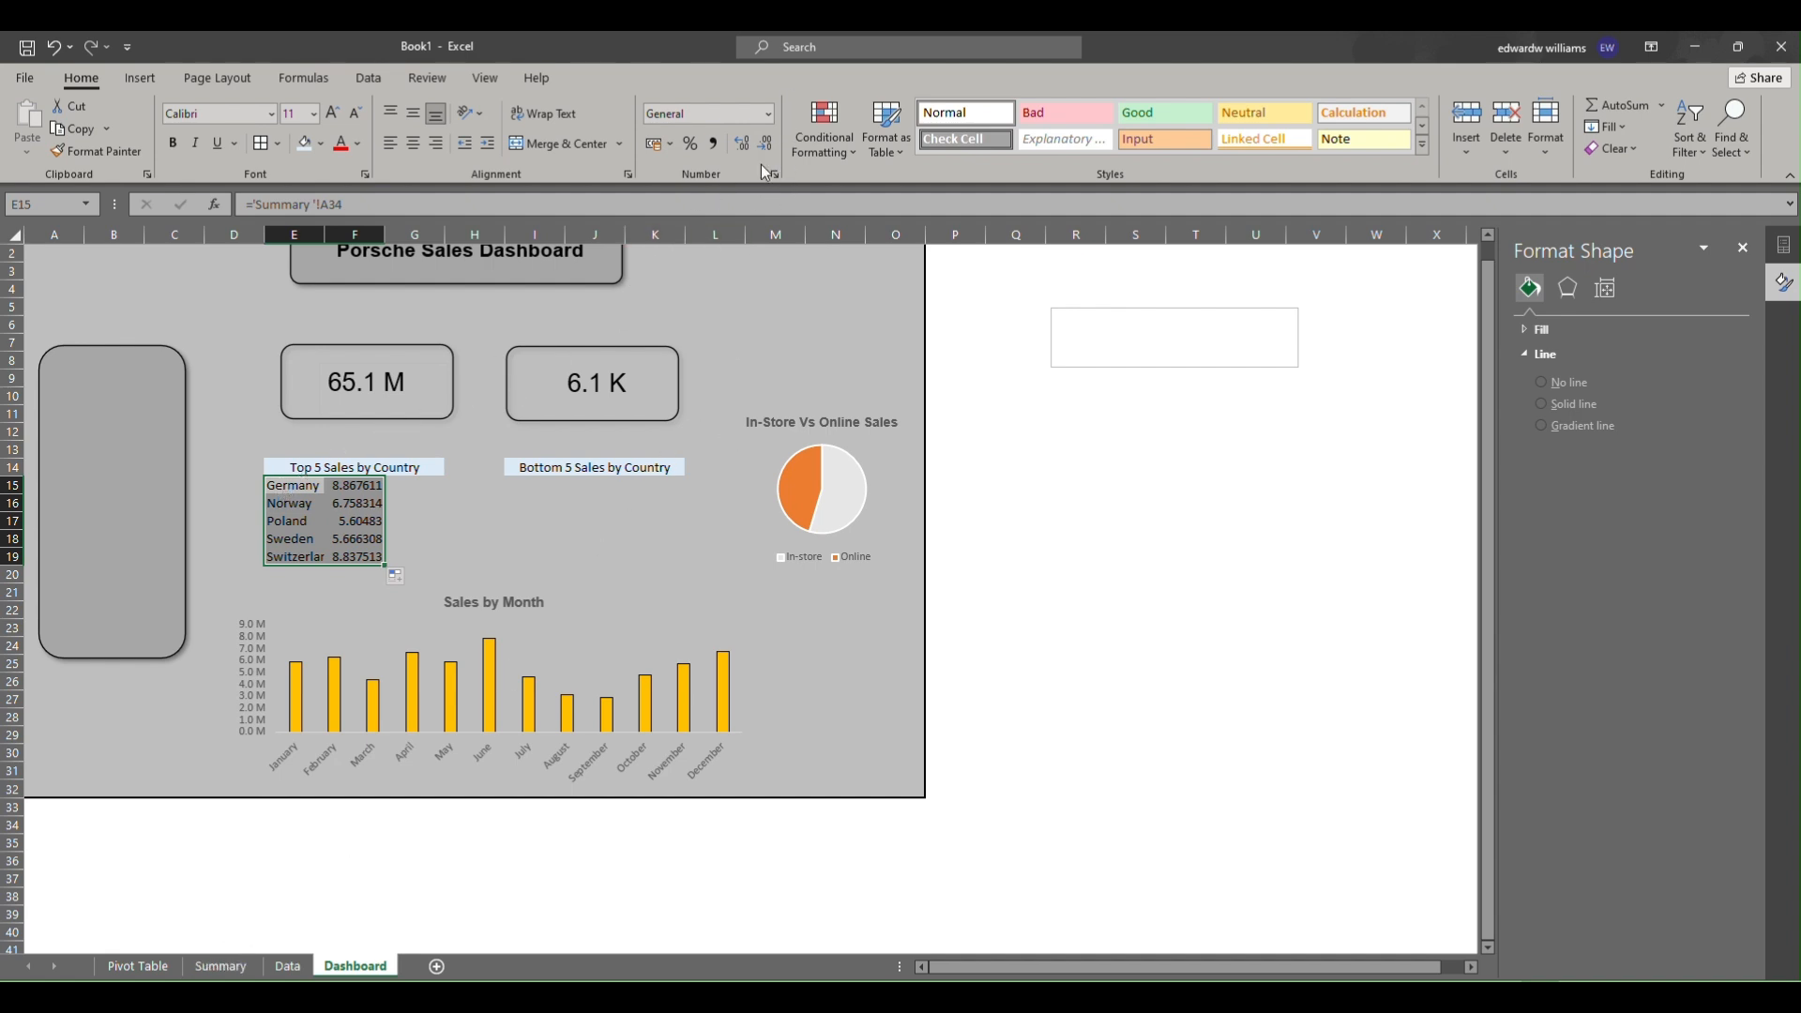
Link cell I15 to the first bottom-5 country in cell D34 of the Summary sheet.
{"action": "left_click", "coordinate": [534, 483]}
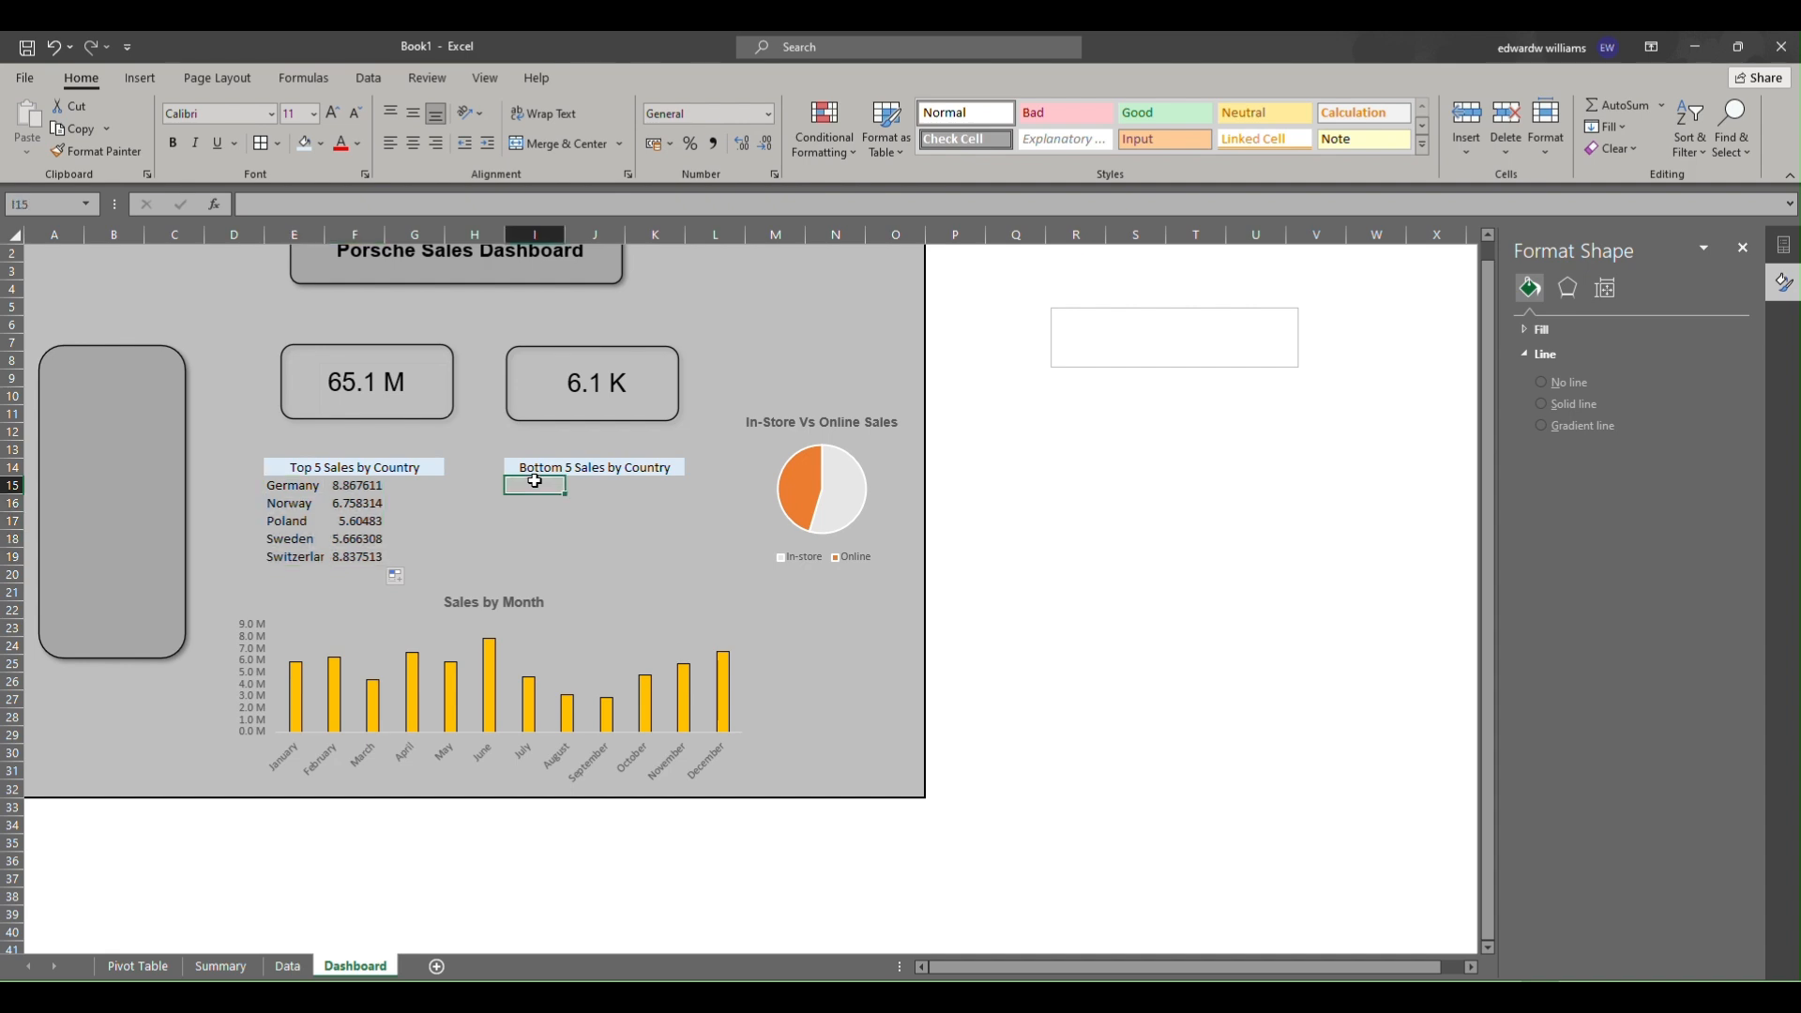
{"action": "type", "text": "="}
{"action": "left_click", "coordinate": [222, 967]}
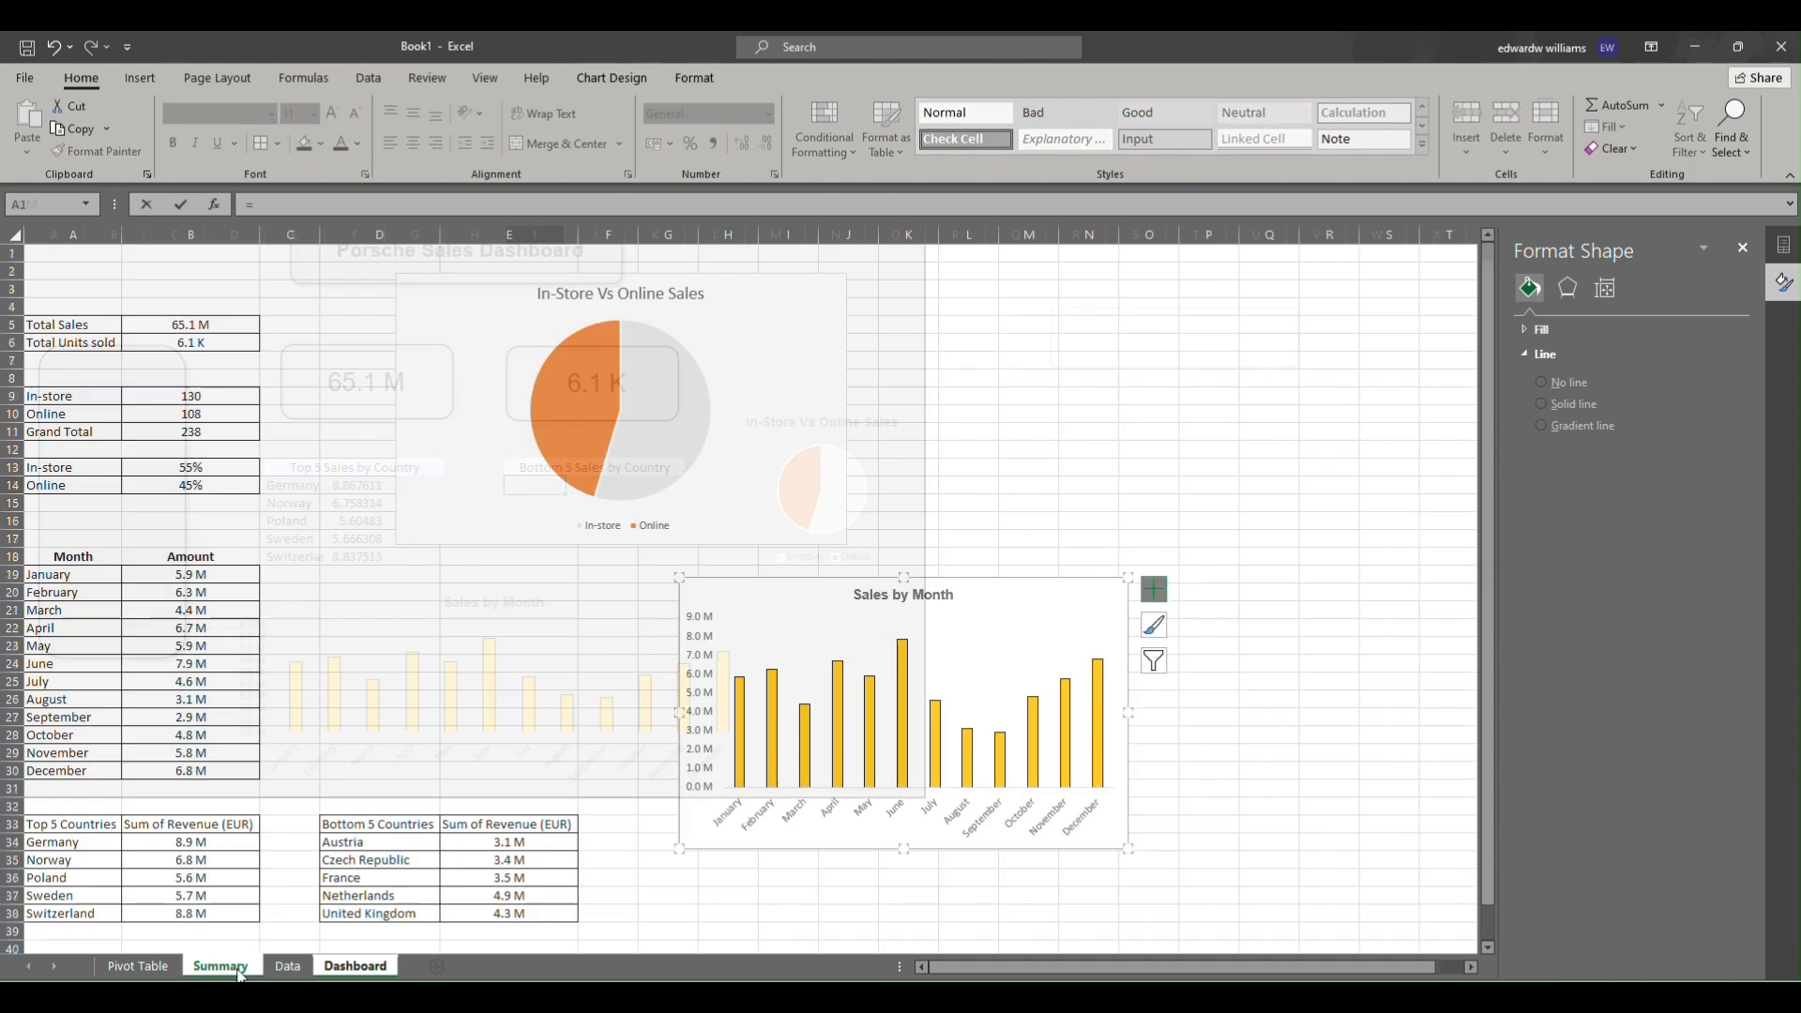
{"action": "left_click", "coordinate": [349, 844]}
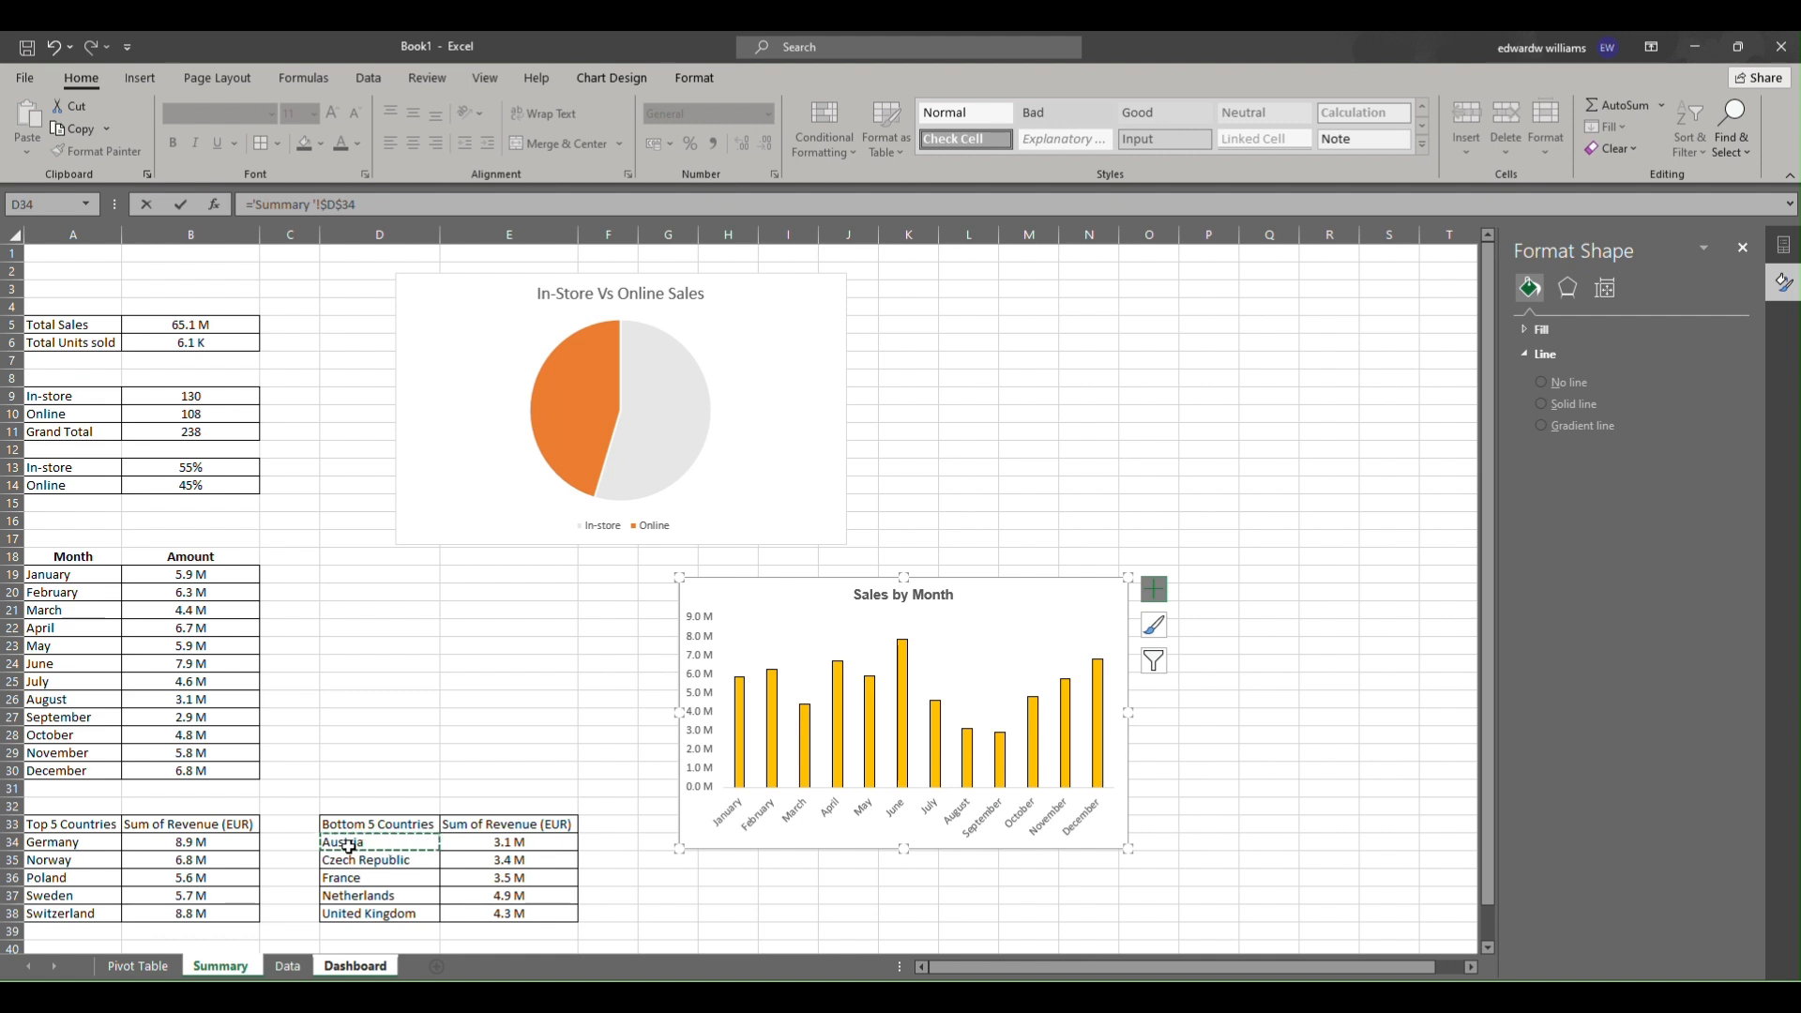
{"action": "key", "text": "Return"}
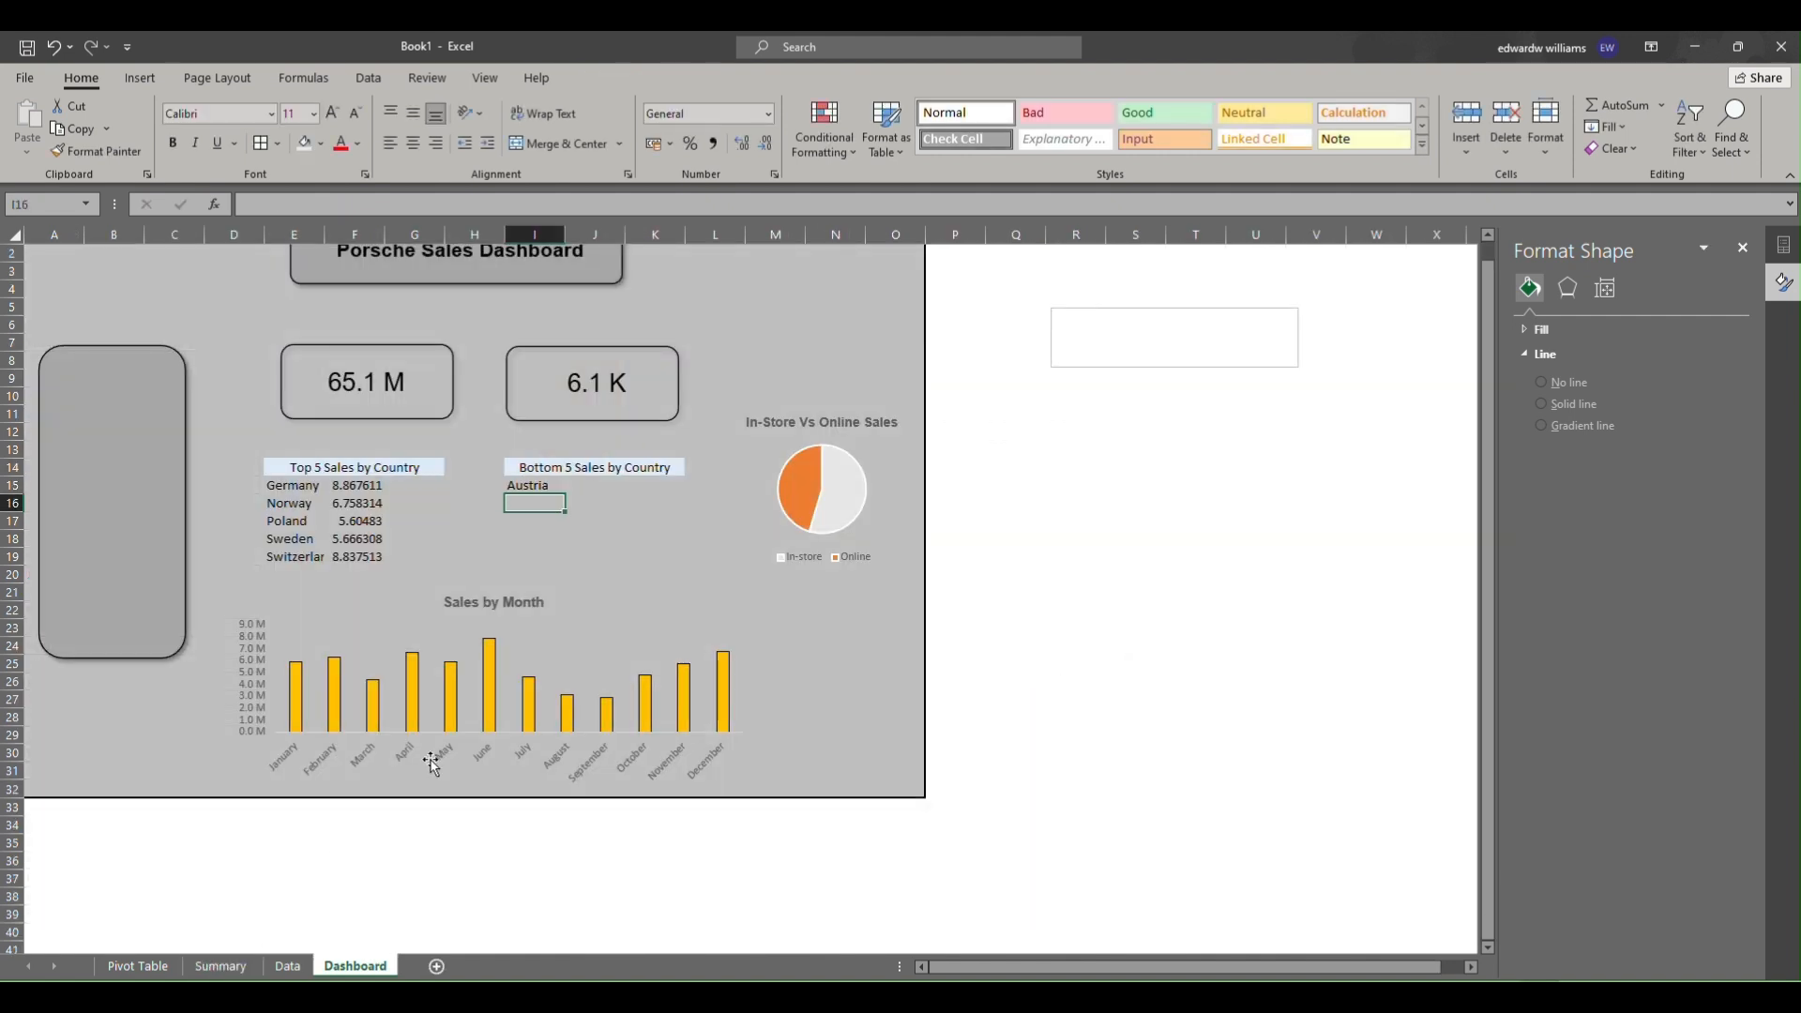
Make I15's reference to Summary D34 relative and fill the formula across I15 to J19.
{"action": "left_click", "coordinate": [533, 485]}
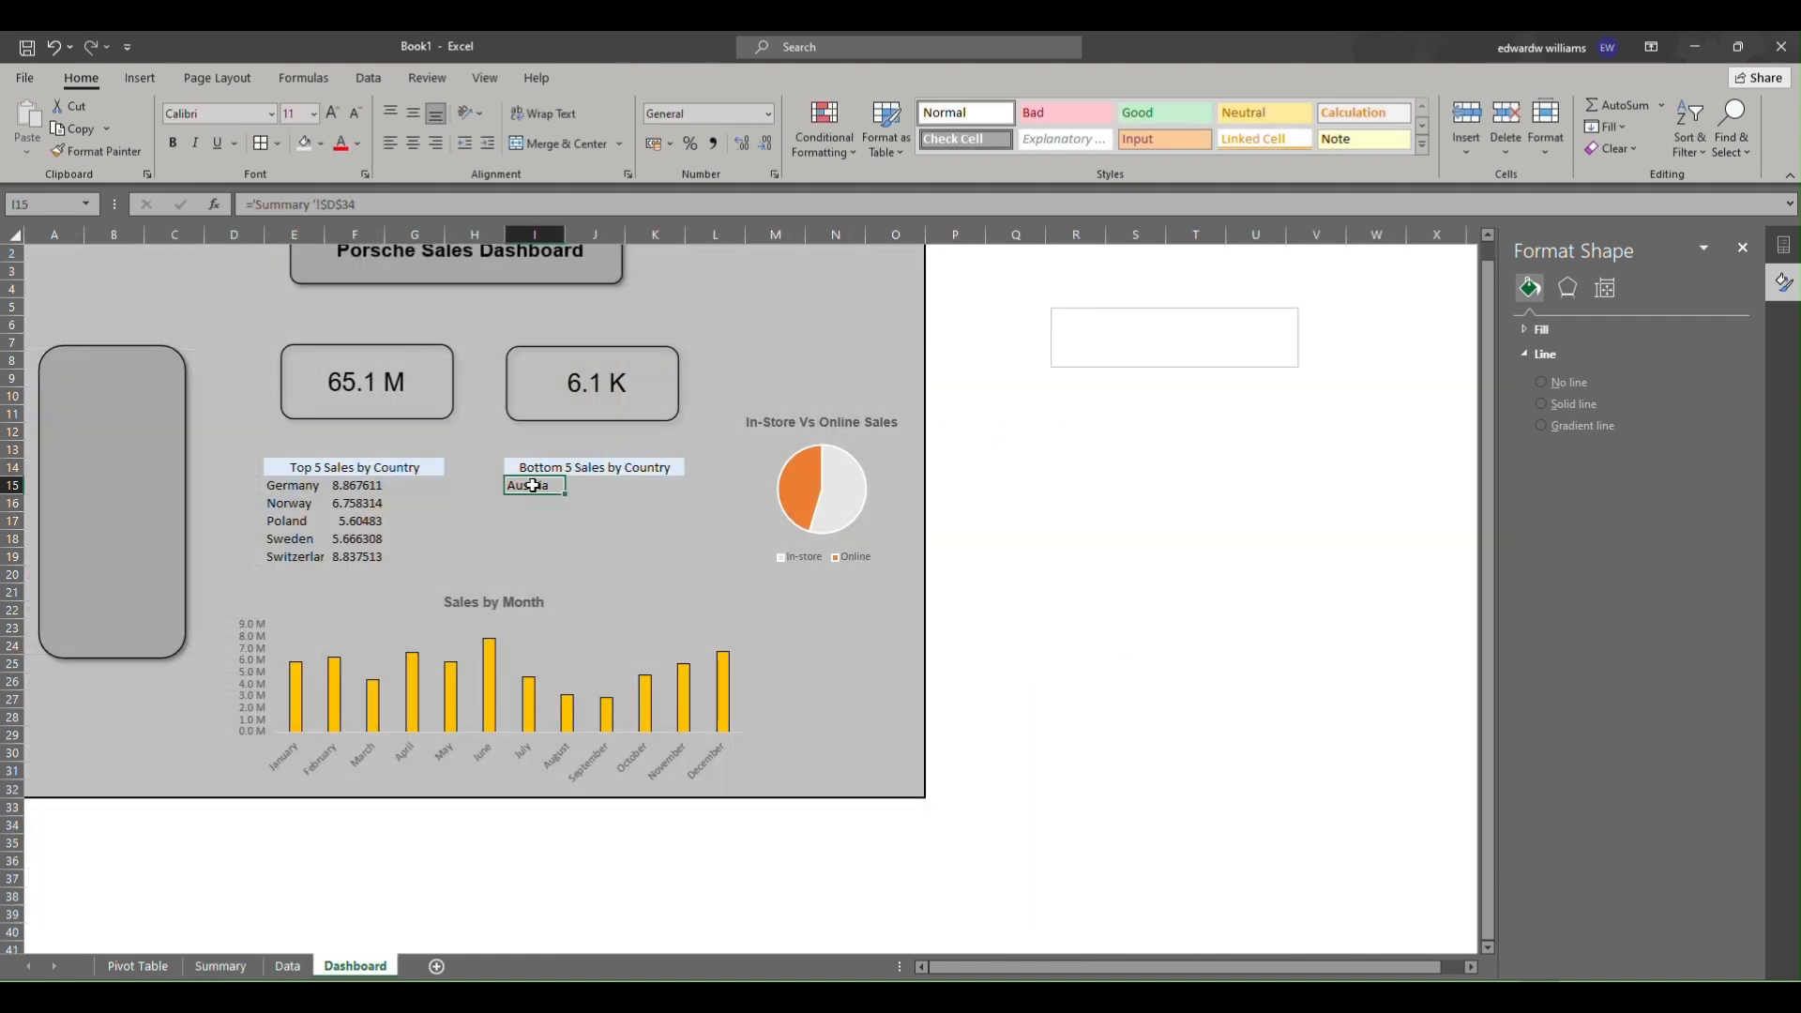
{"action": "left_click", "coordinate": [378, 202]}
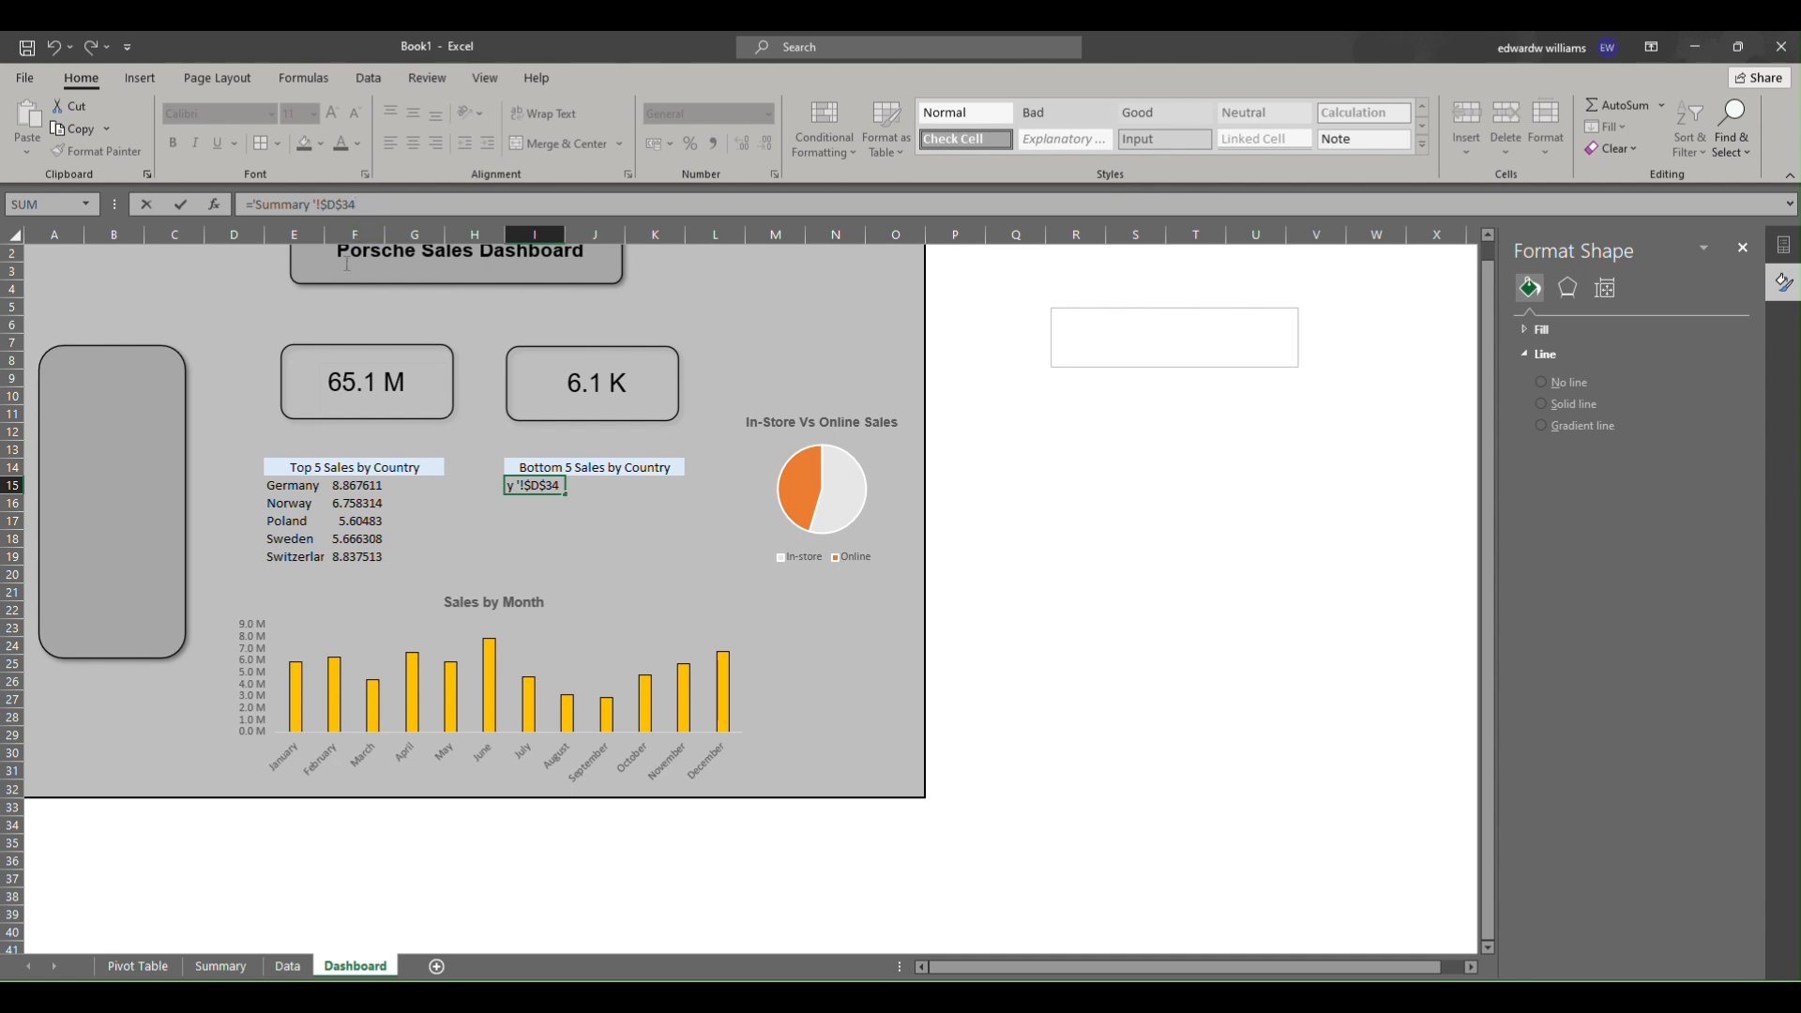
{"action": "key", "text": "F4"}
{"action": "key", "text": "Return"}
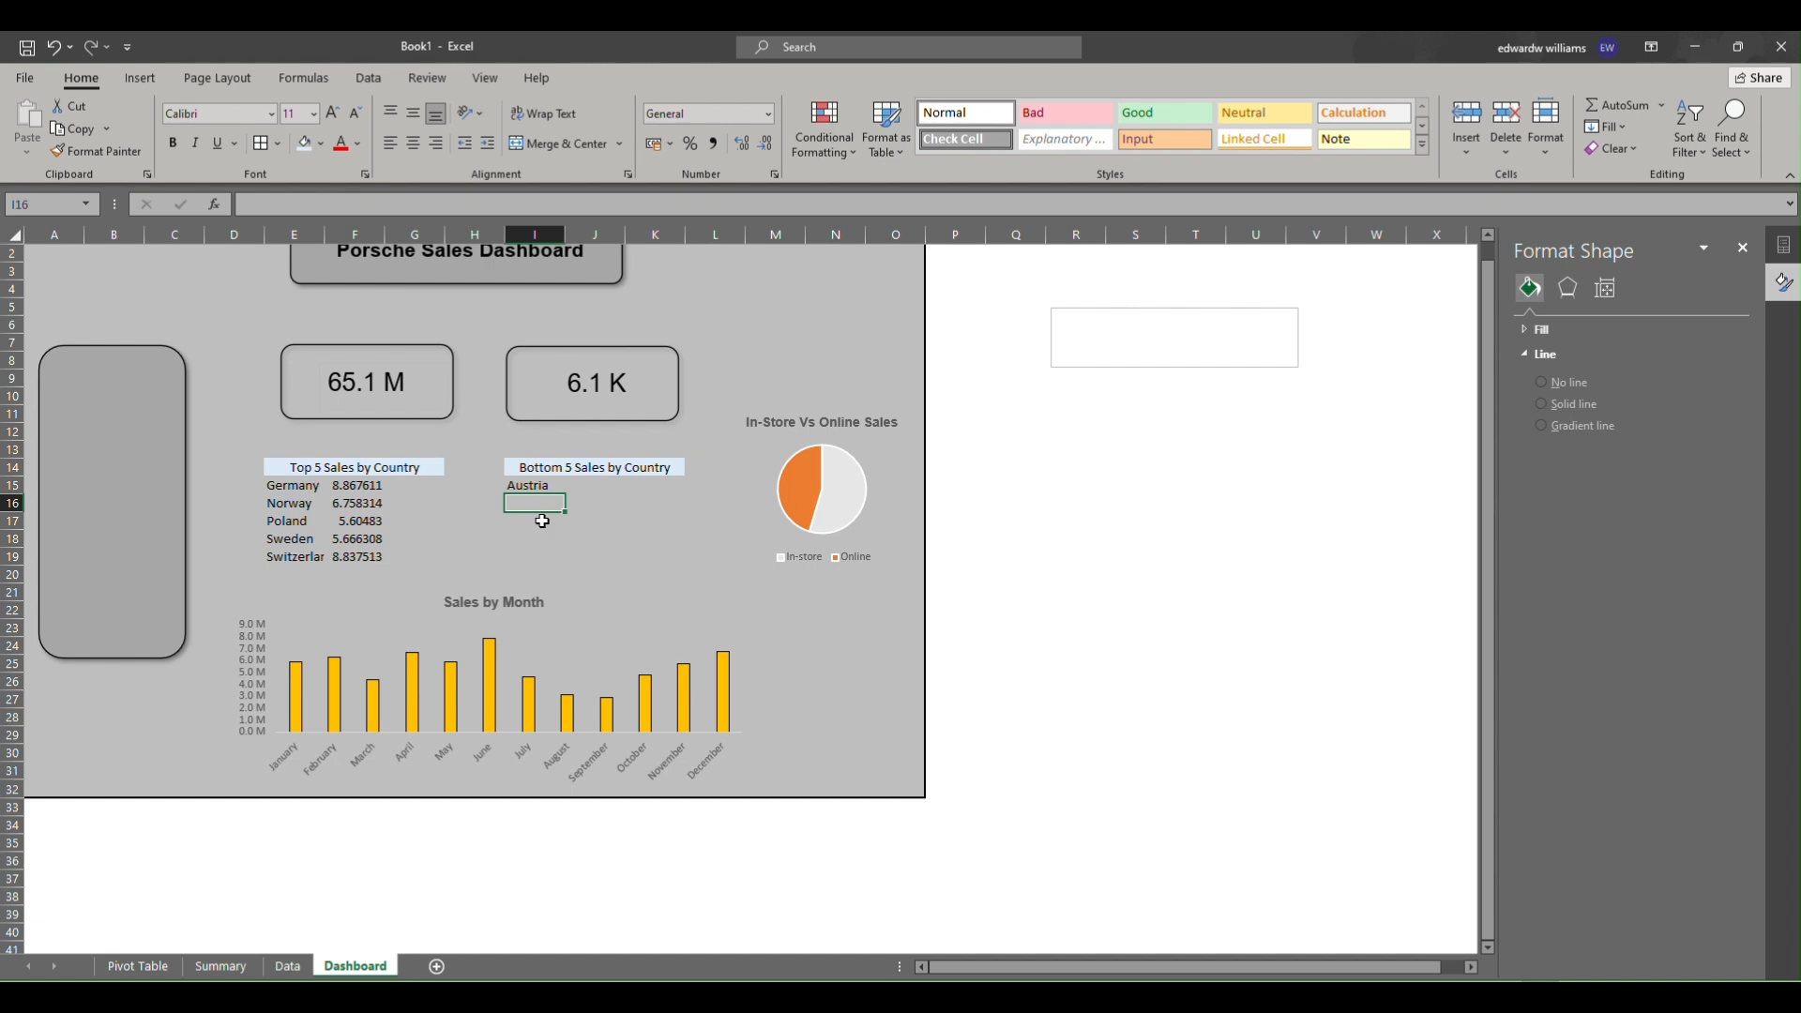
{"action": "left_click", "coordinate": [550, 484]}
{"action": "left_click_drag", "start_coordinate": [566, 495], "coordinate": [626, 564]}
{"action": "left_click", "coordinate": [560, 489]}
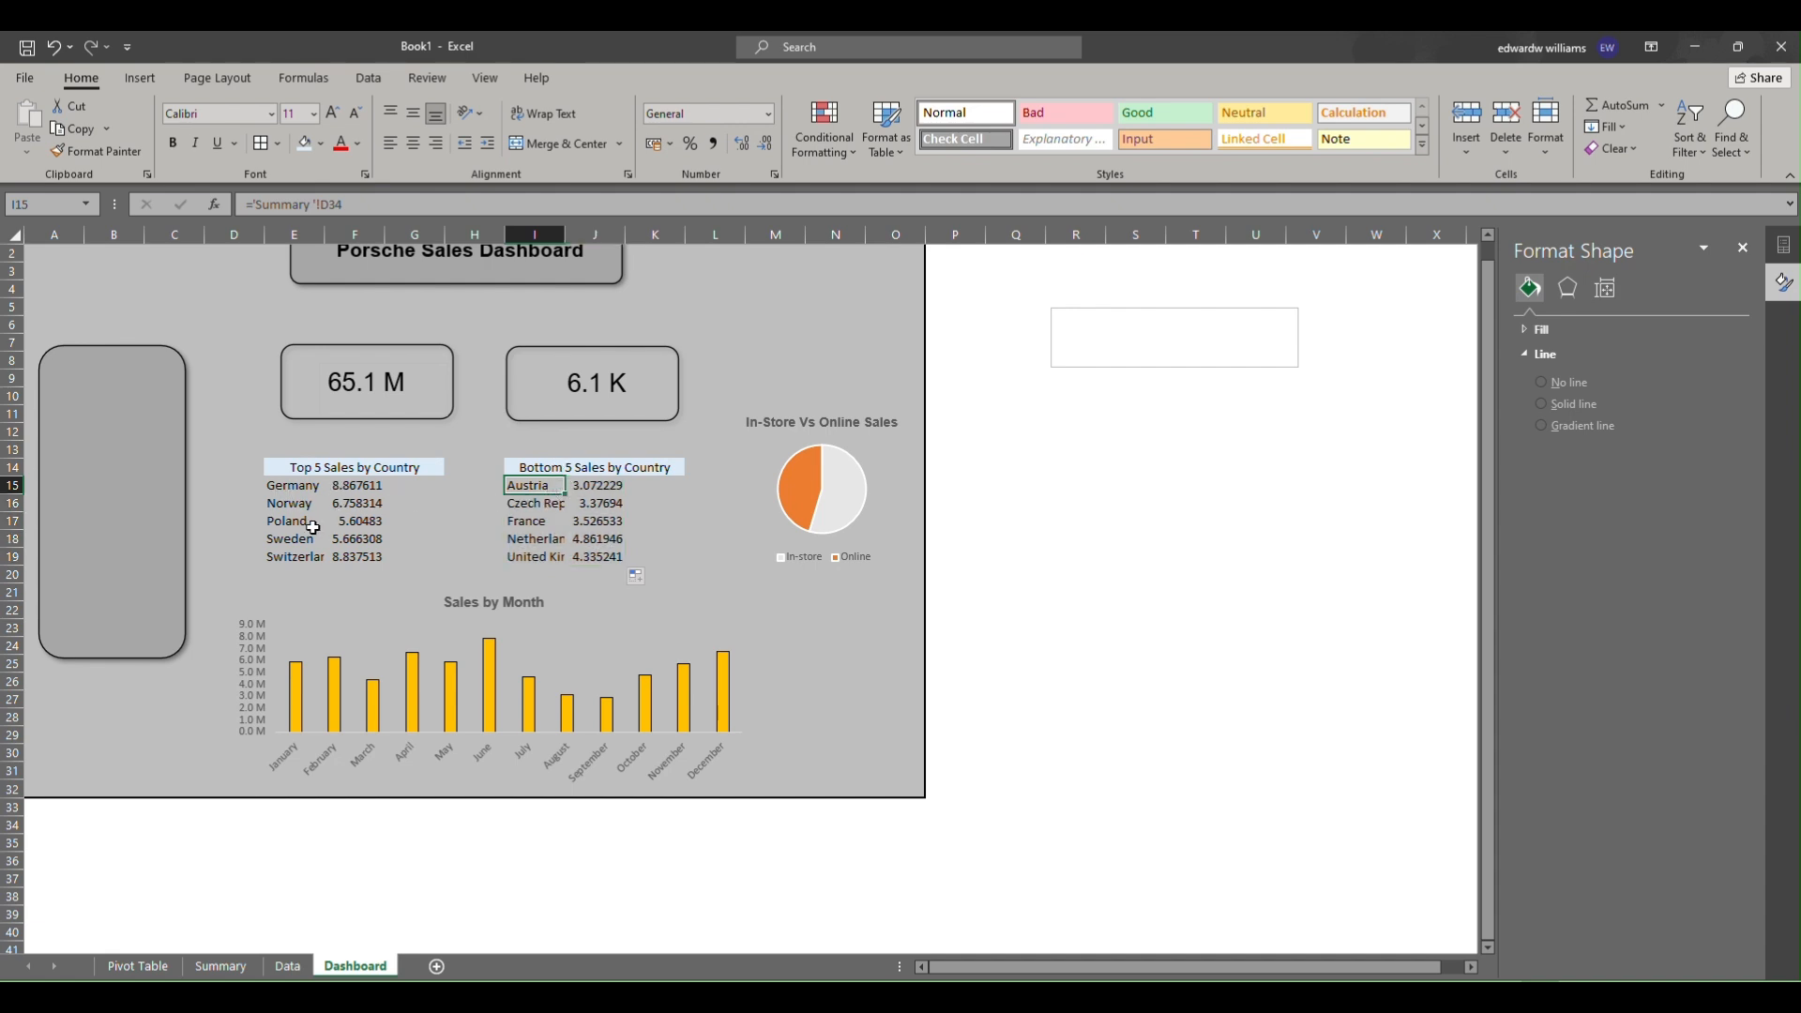
Copy the revenue number format from Summary cell B34 and paste it as formats onto F15 to F19.
{"action": "left_click", "coordinate": [220, 967]}
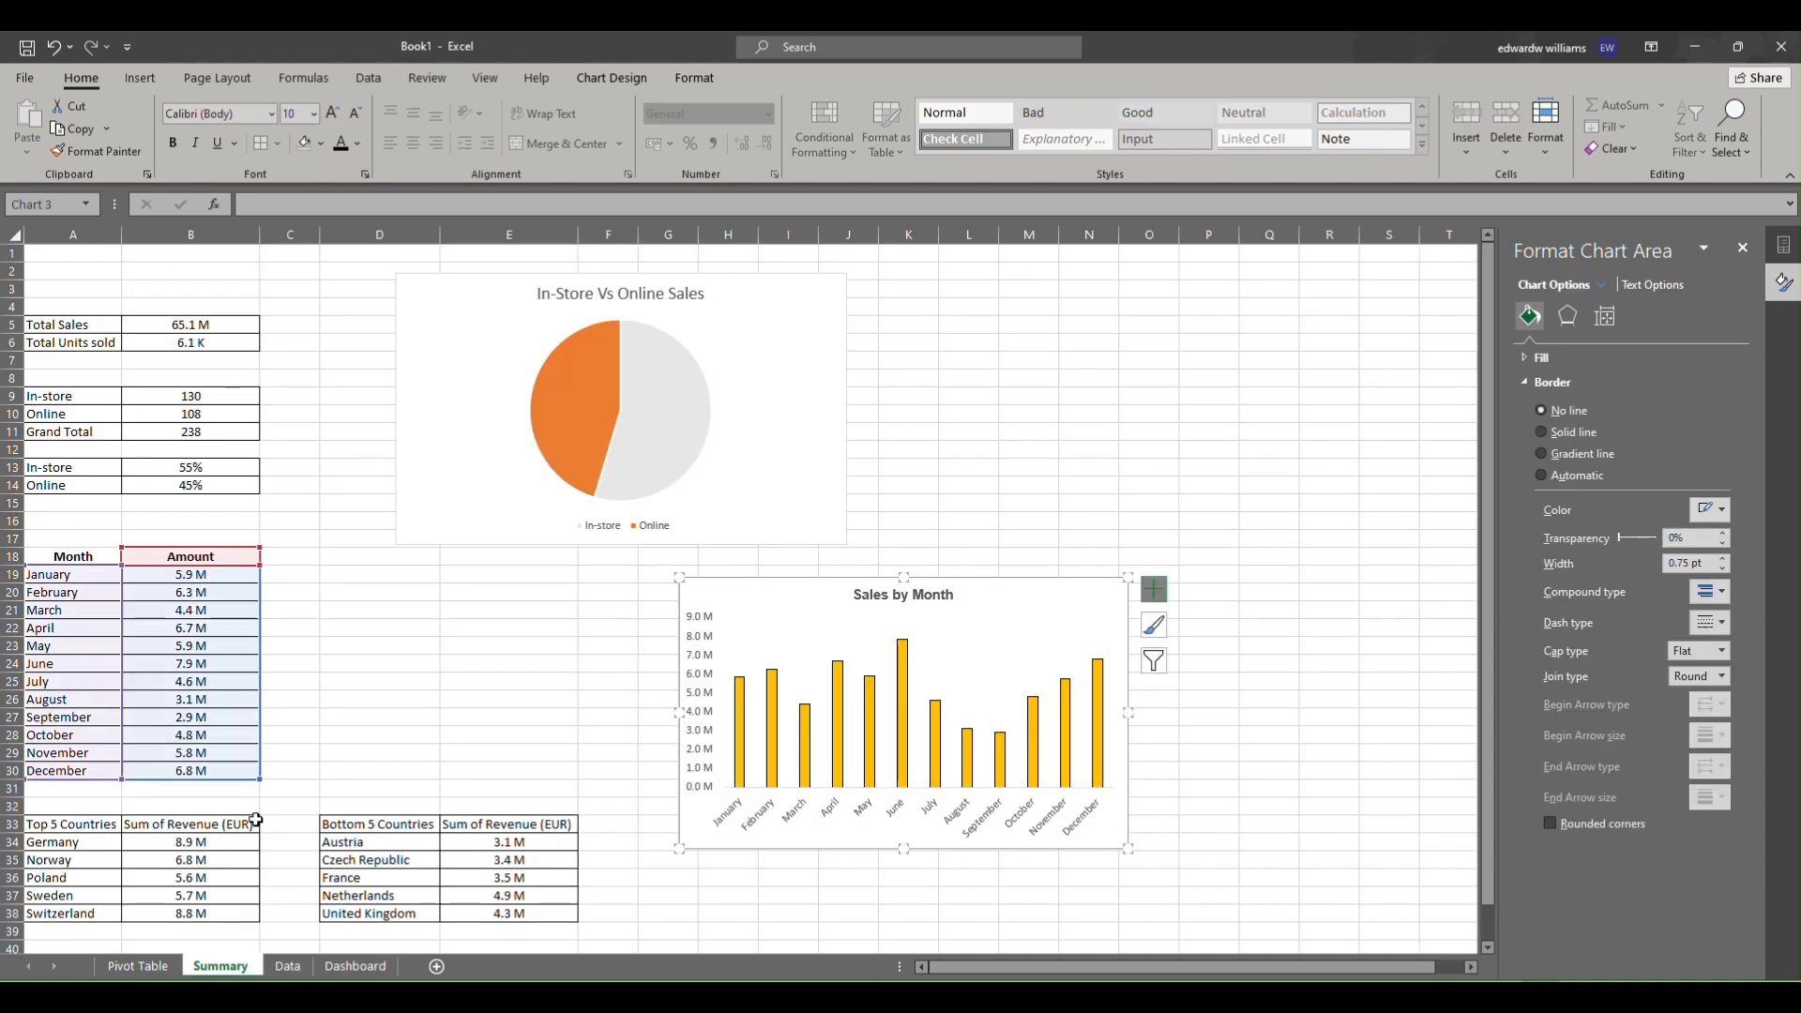
{"action": "left_click", "coordinate": [206, 838]}
{"action": "key", "text": "ctrl+c"}
{"action": "left_click", "coordinate": [362, 968]}
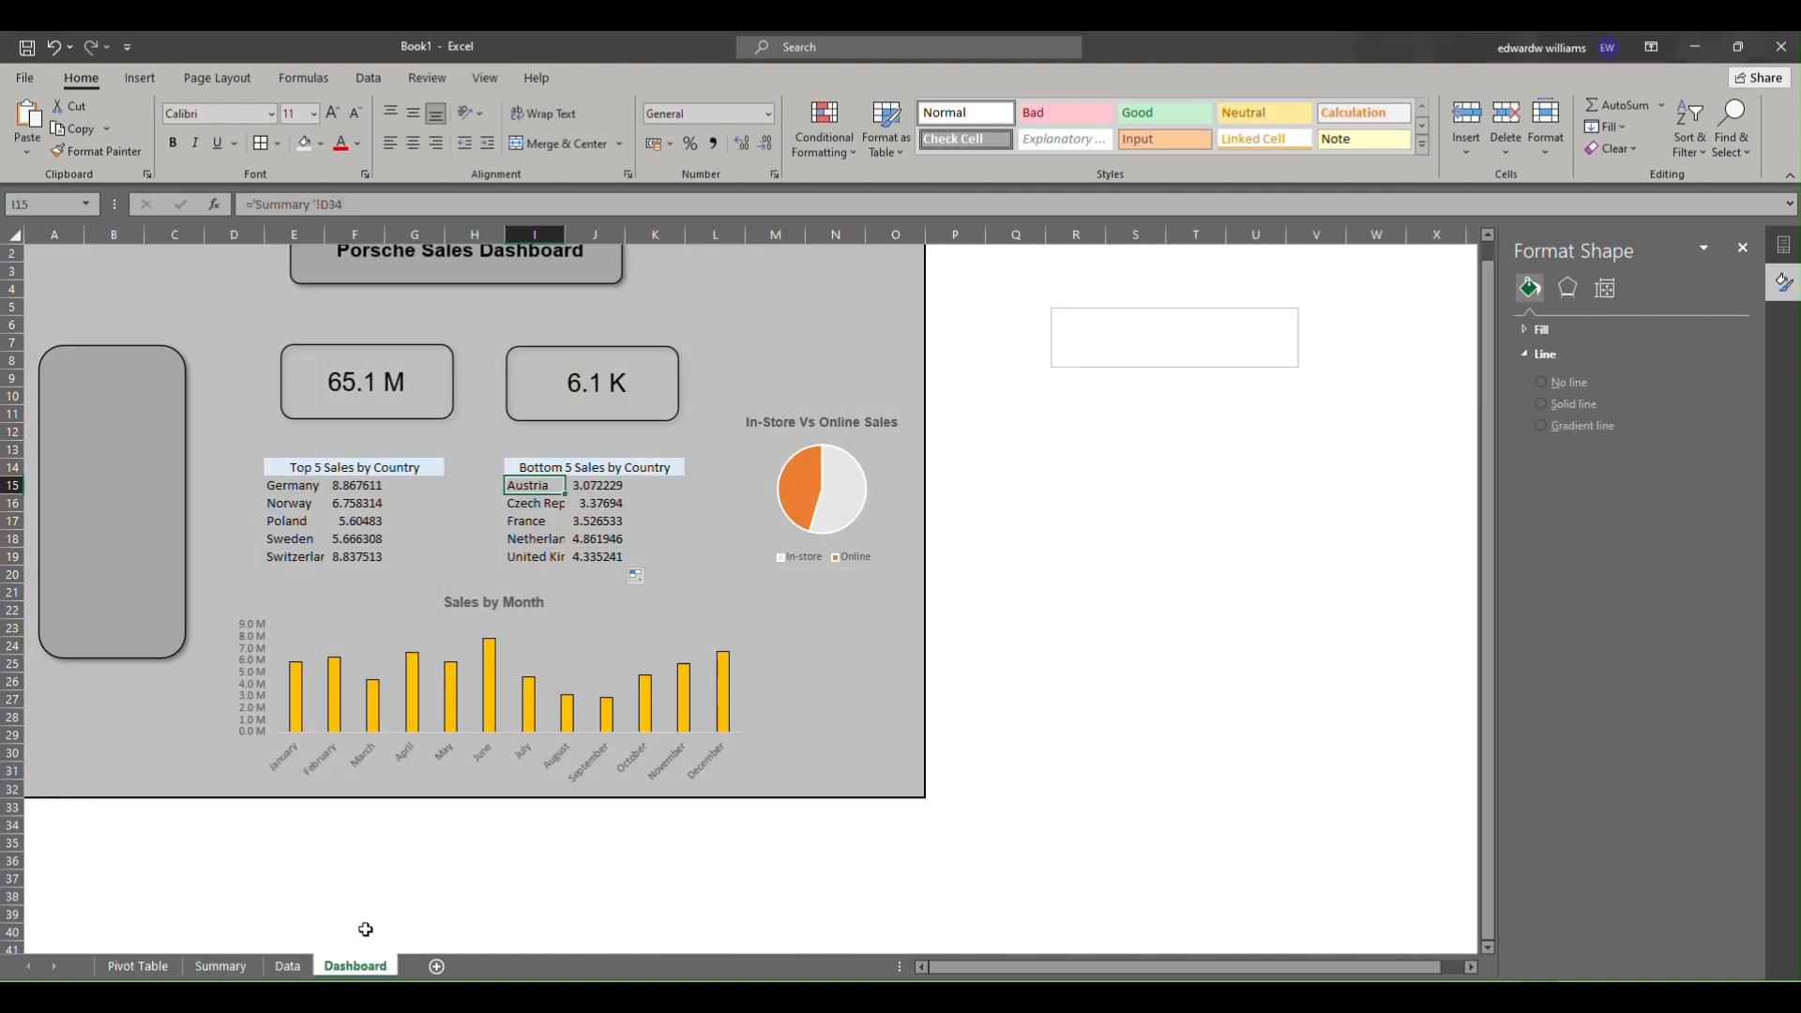
{"action": "left_click_drag", "start_coordinate": [370, 485], "coordinate": [370, 560]}
{"action": "key", "text": "ctrl+v"}
{"action": "key", "text": "ctrl+alt+v"}
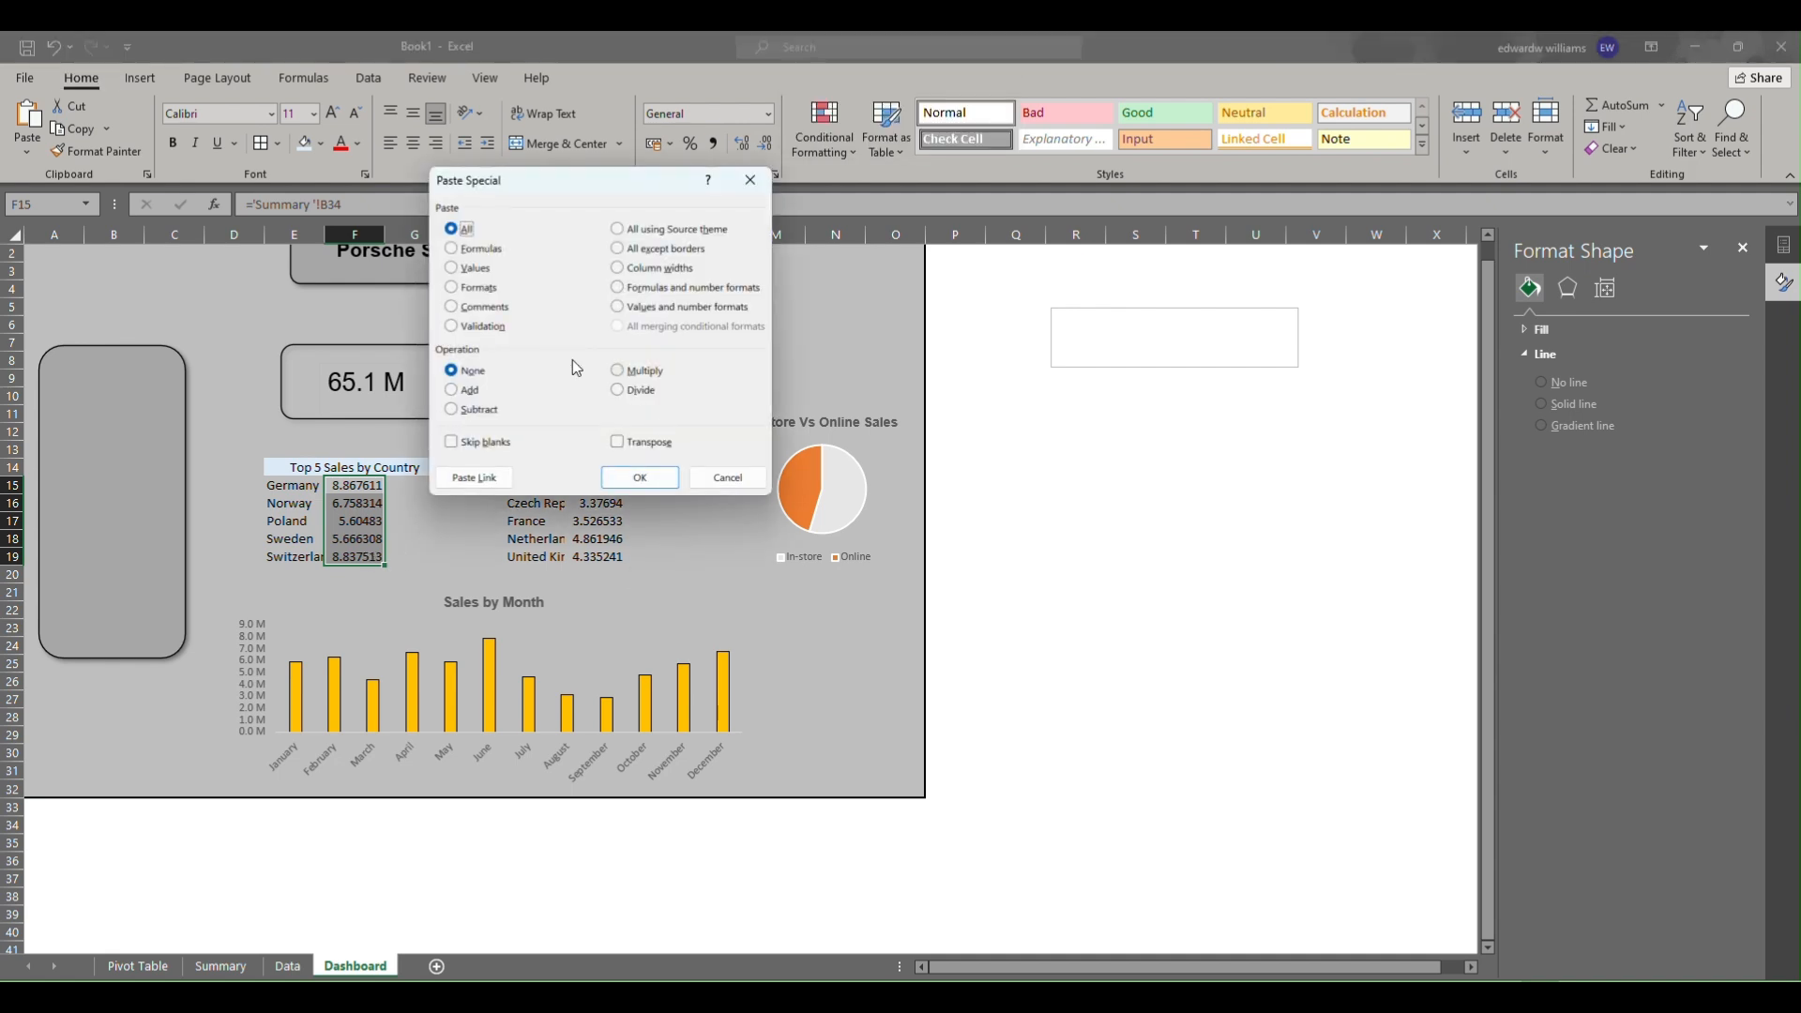
{"action": "left_click", "coordinate": [486, 291]}
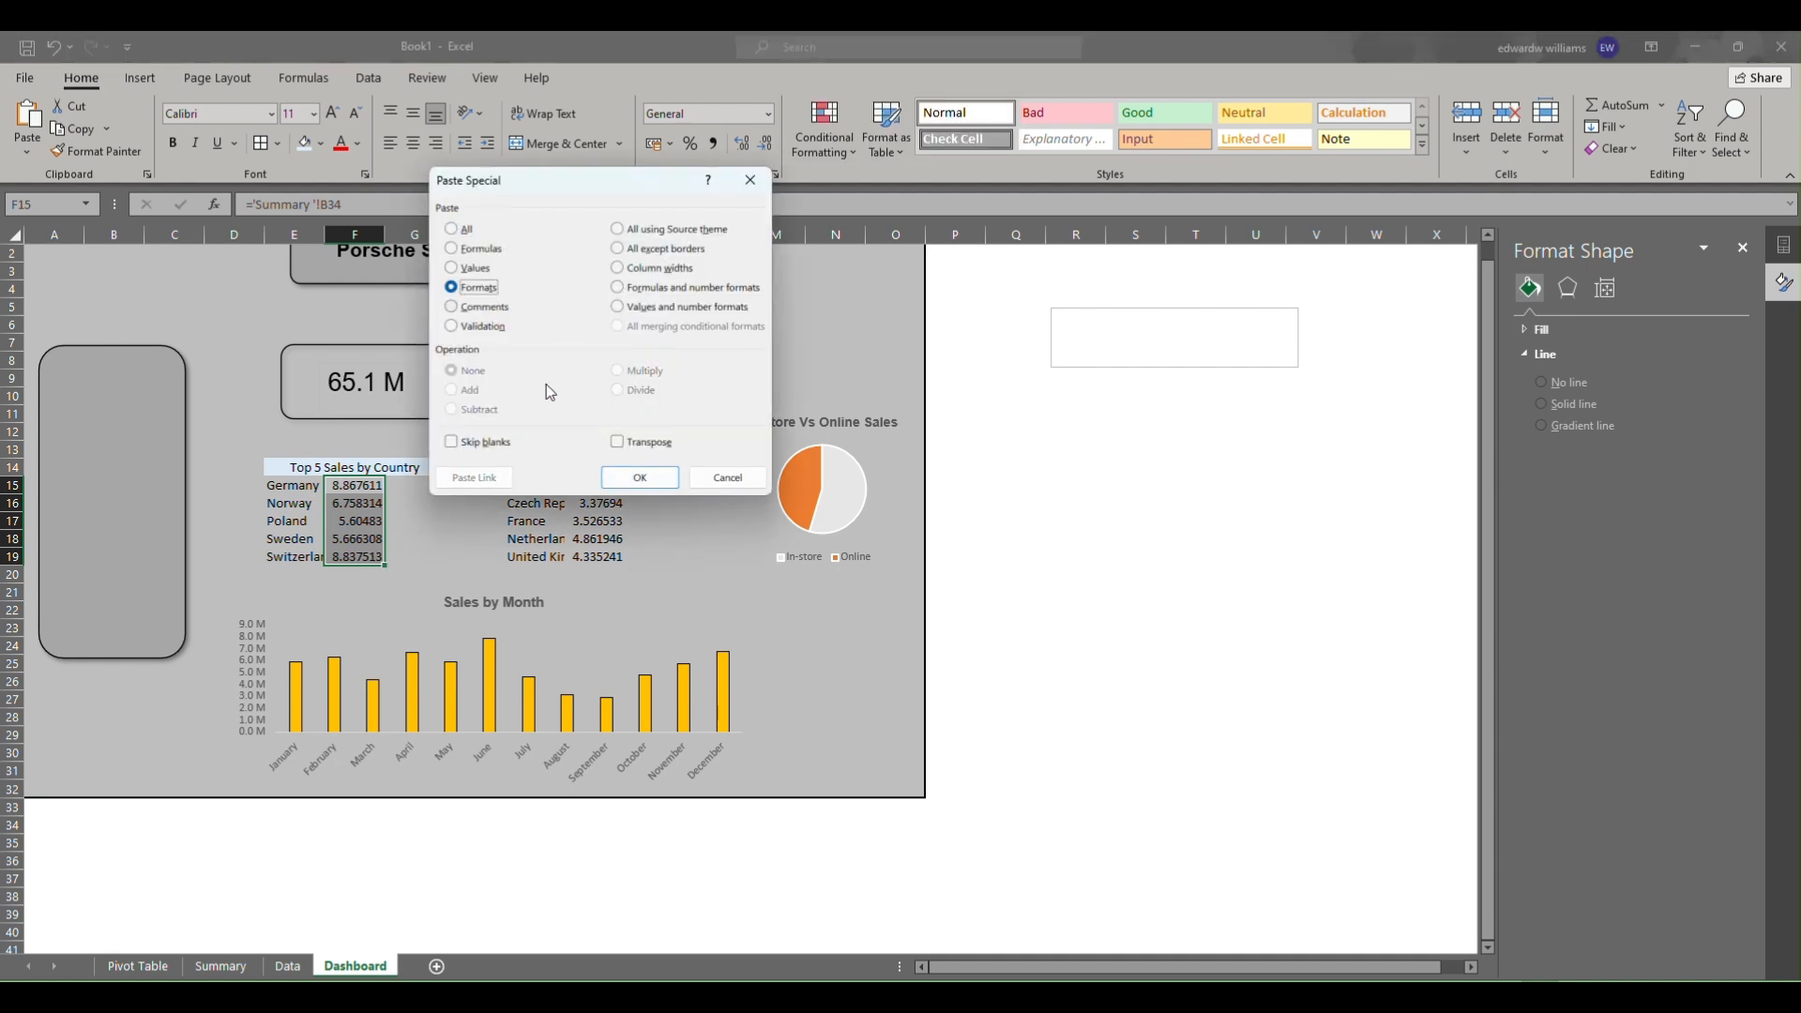
{"action": "left_click", "coordinate": [641, 478]}
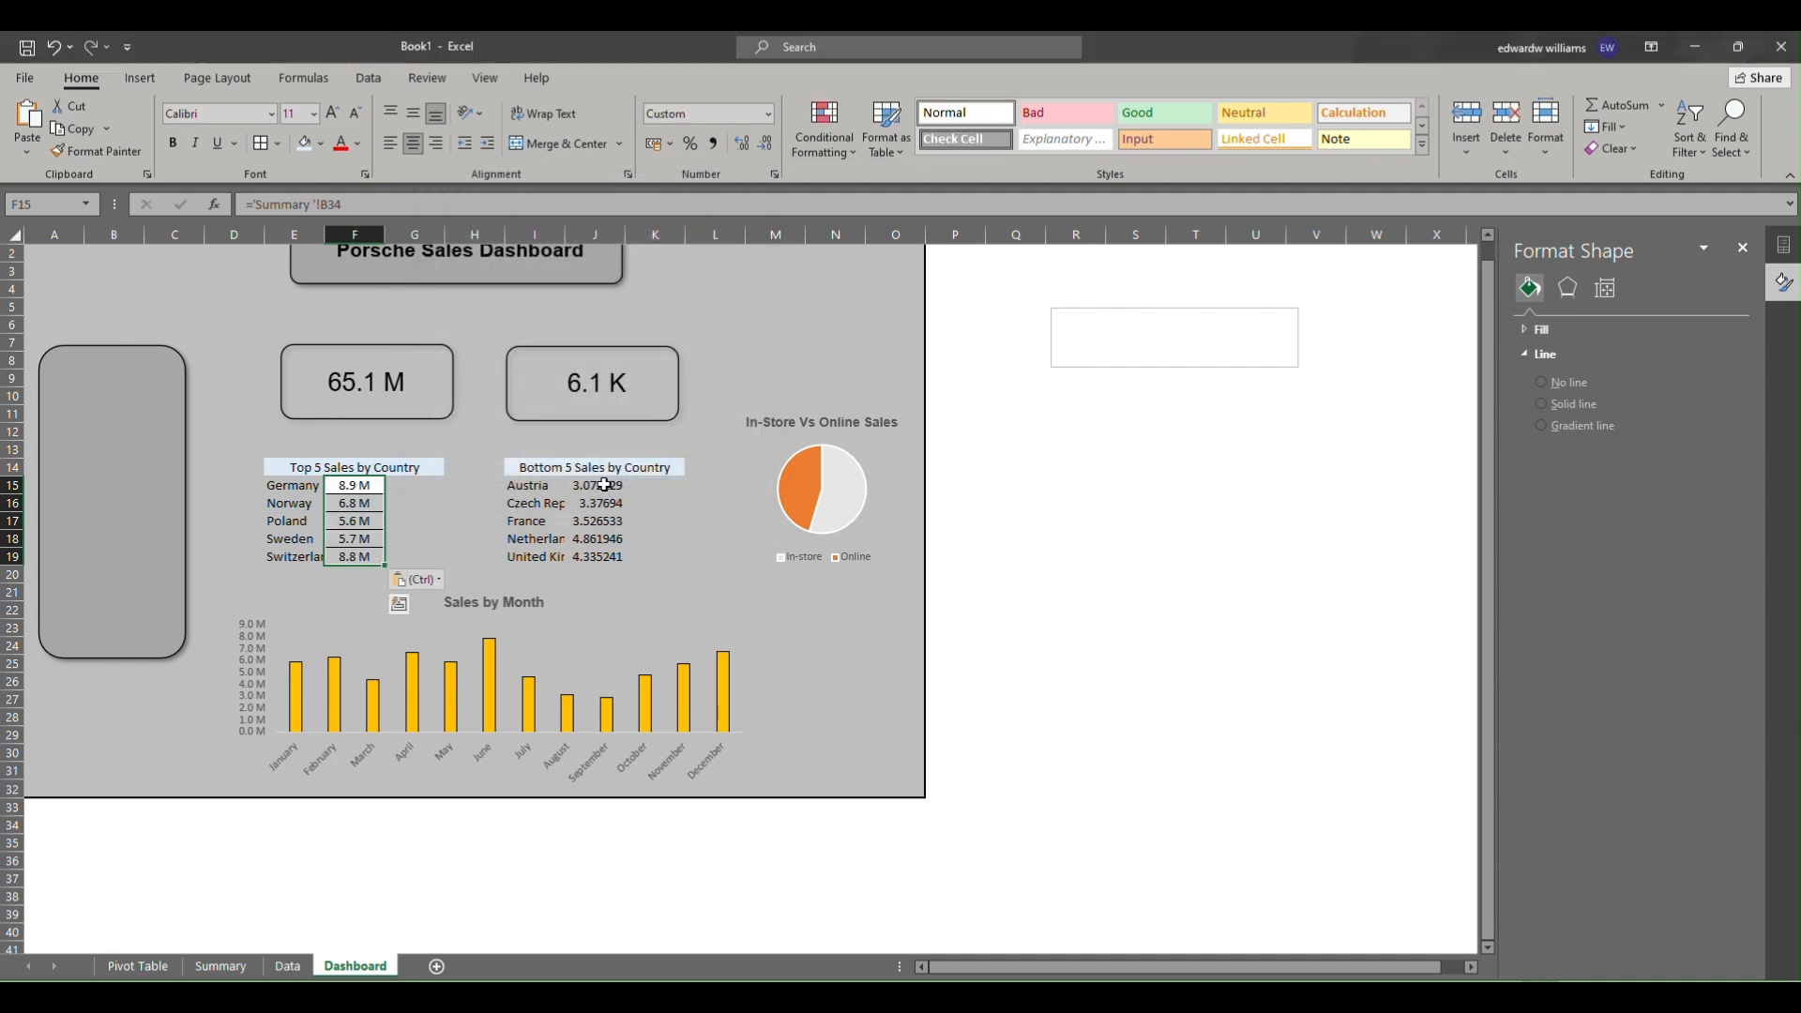
Paste the revenue number format as formats onto the bottom-5 values in J15 to J19.
{"action": "left_click", "coordinate": [604, 485]}
{"action": "key", "text": "alt+e"}
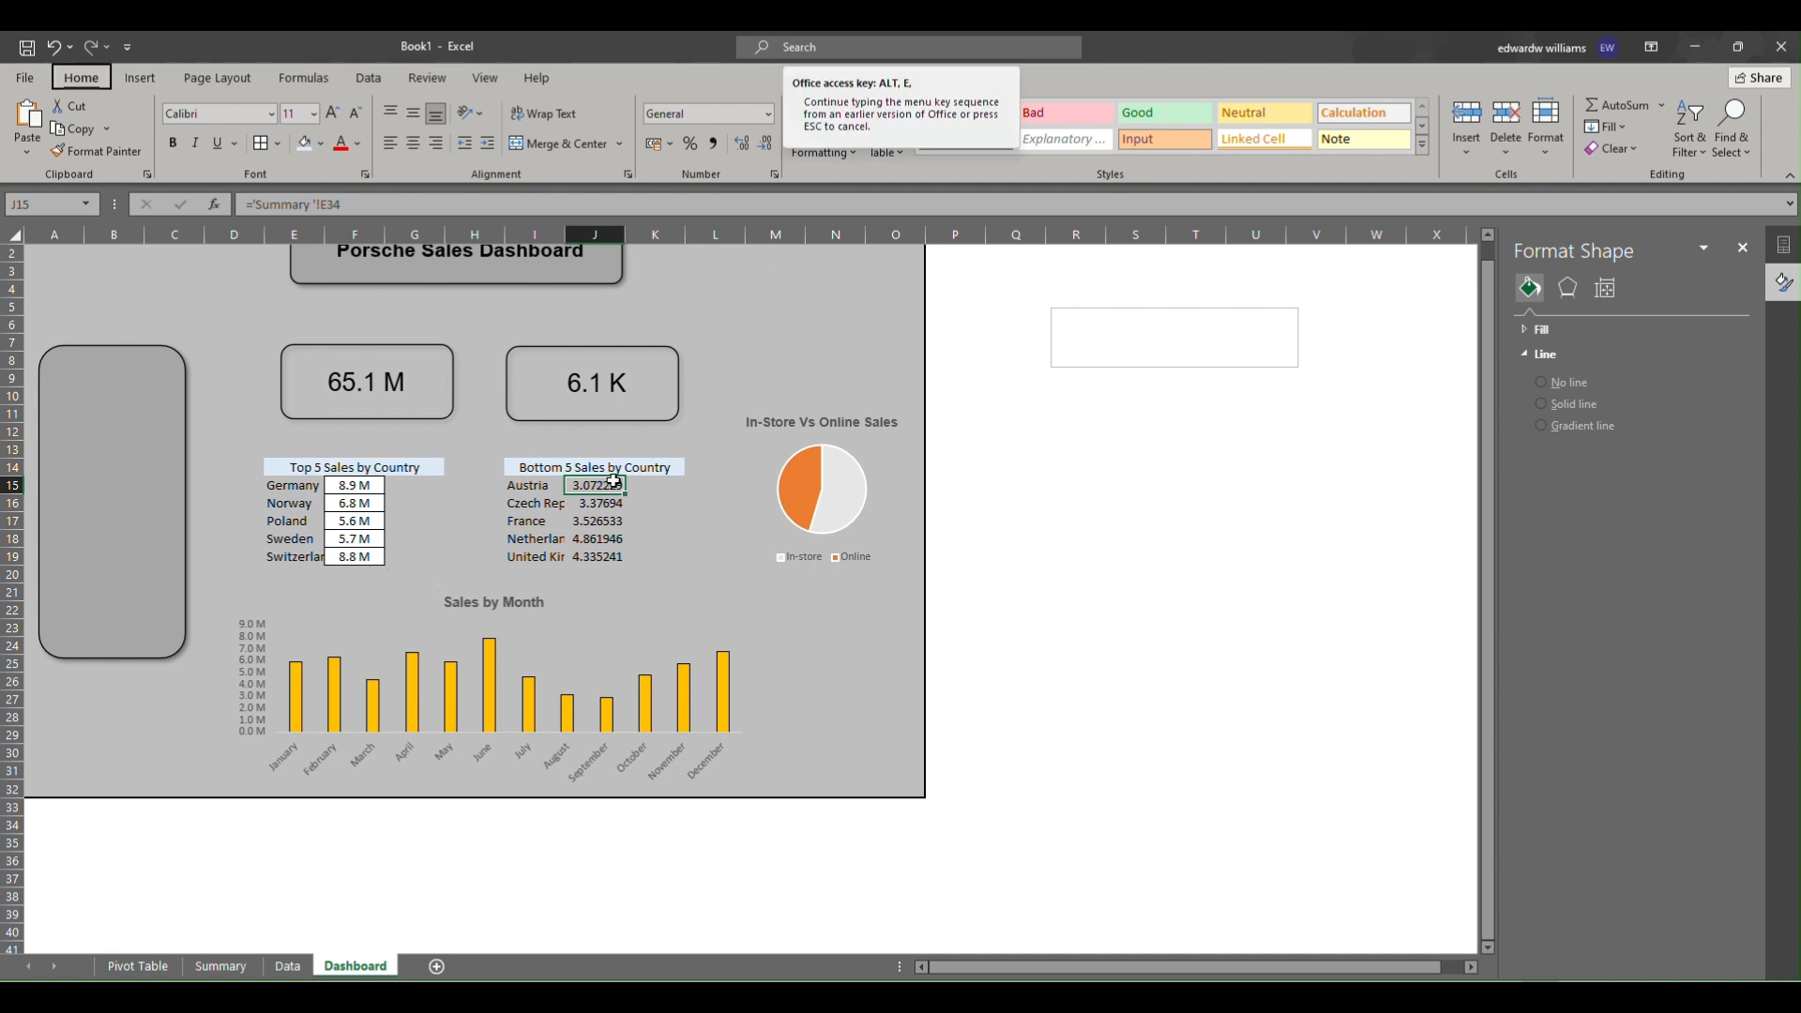
{"action": "key", "text": "s"}
{"action": "key", "text": "t"}
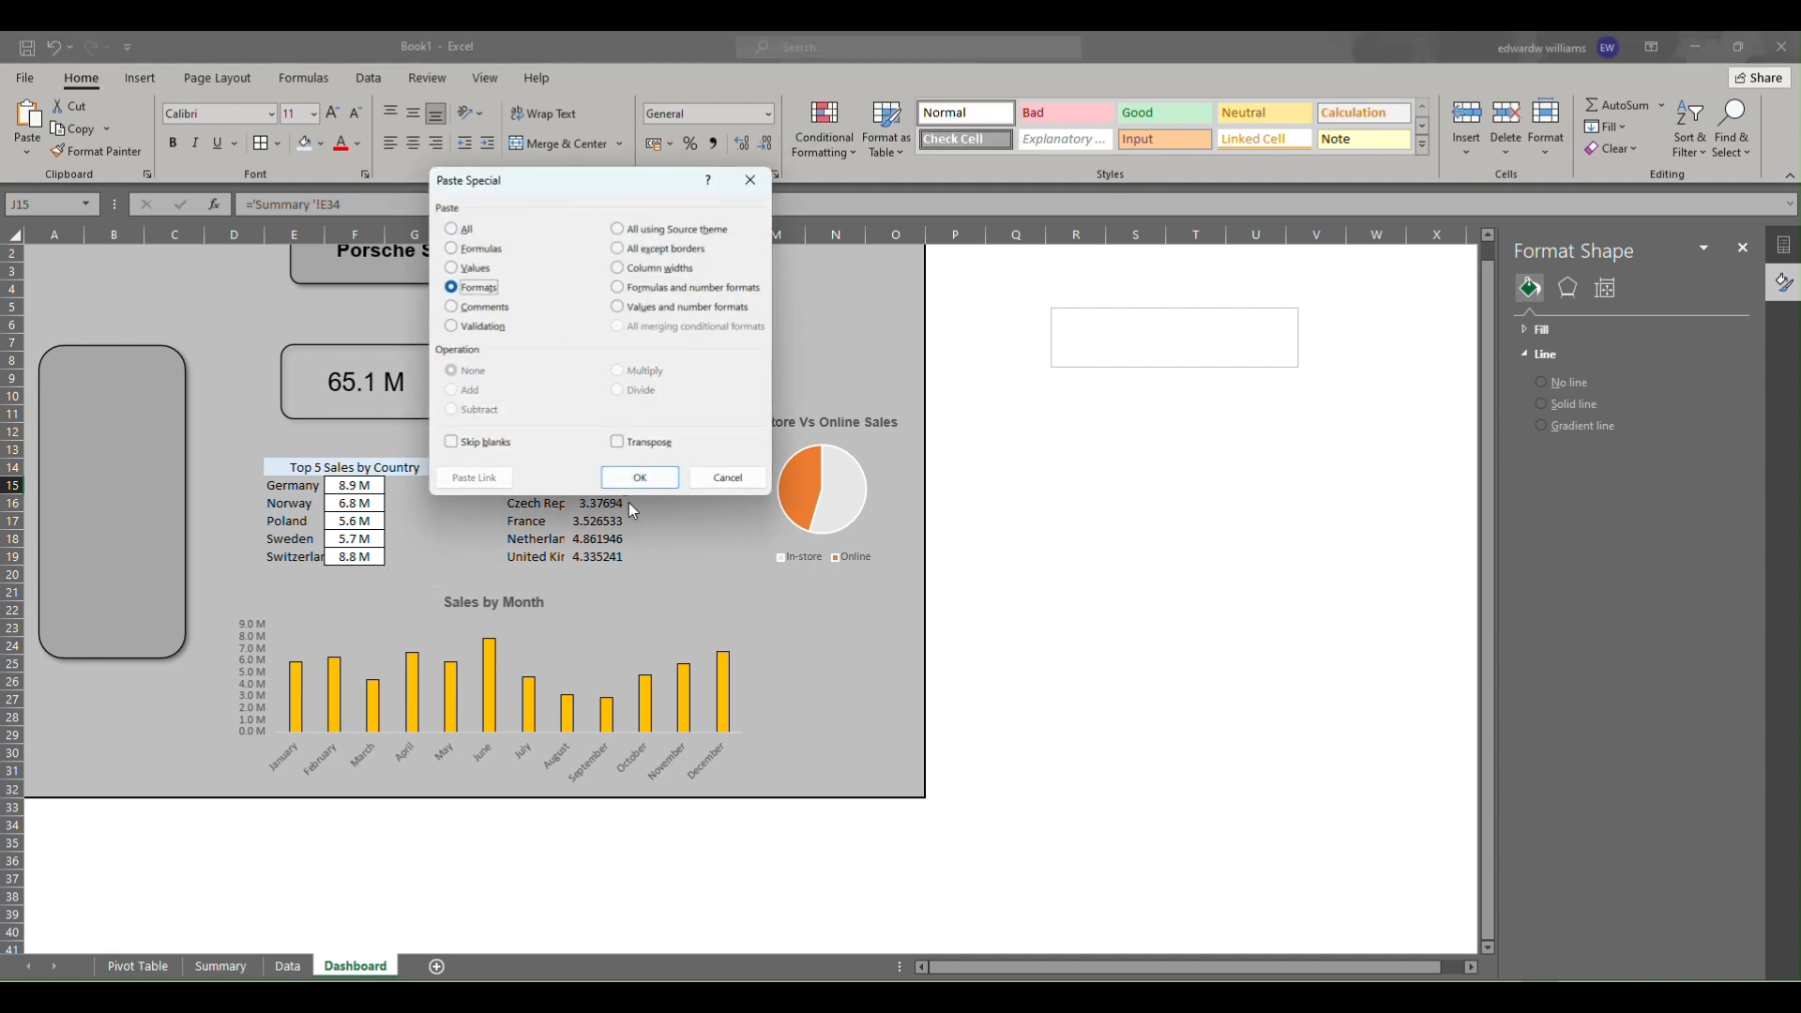
{"action": "left_click", "coordinate": [617, 478]}
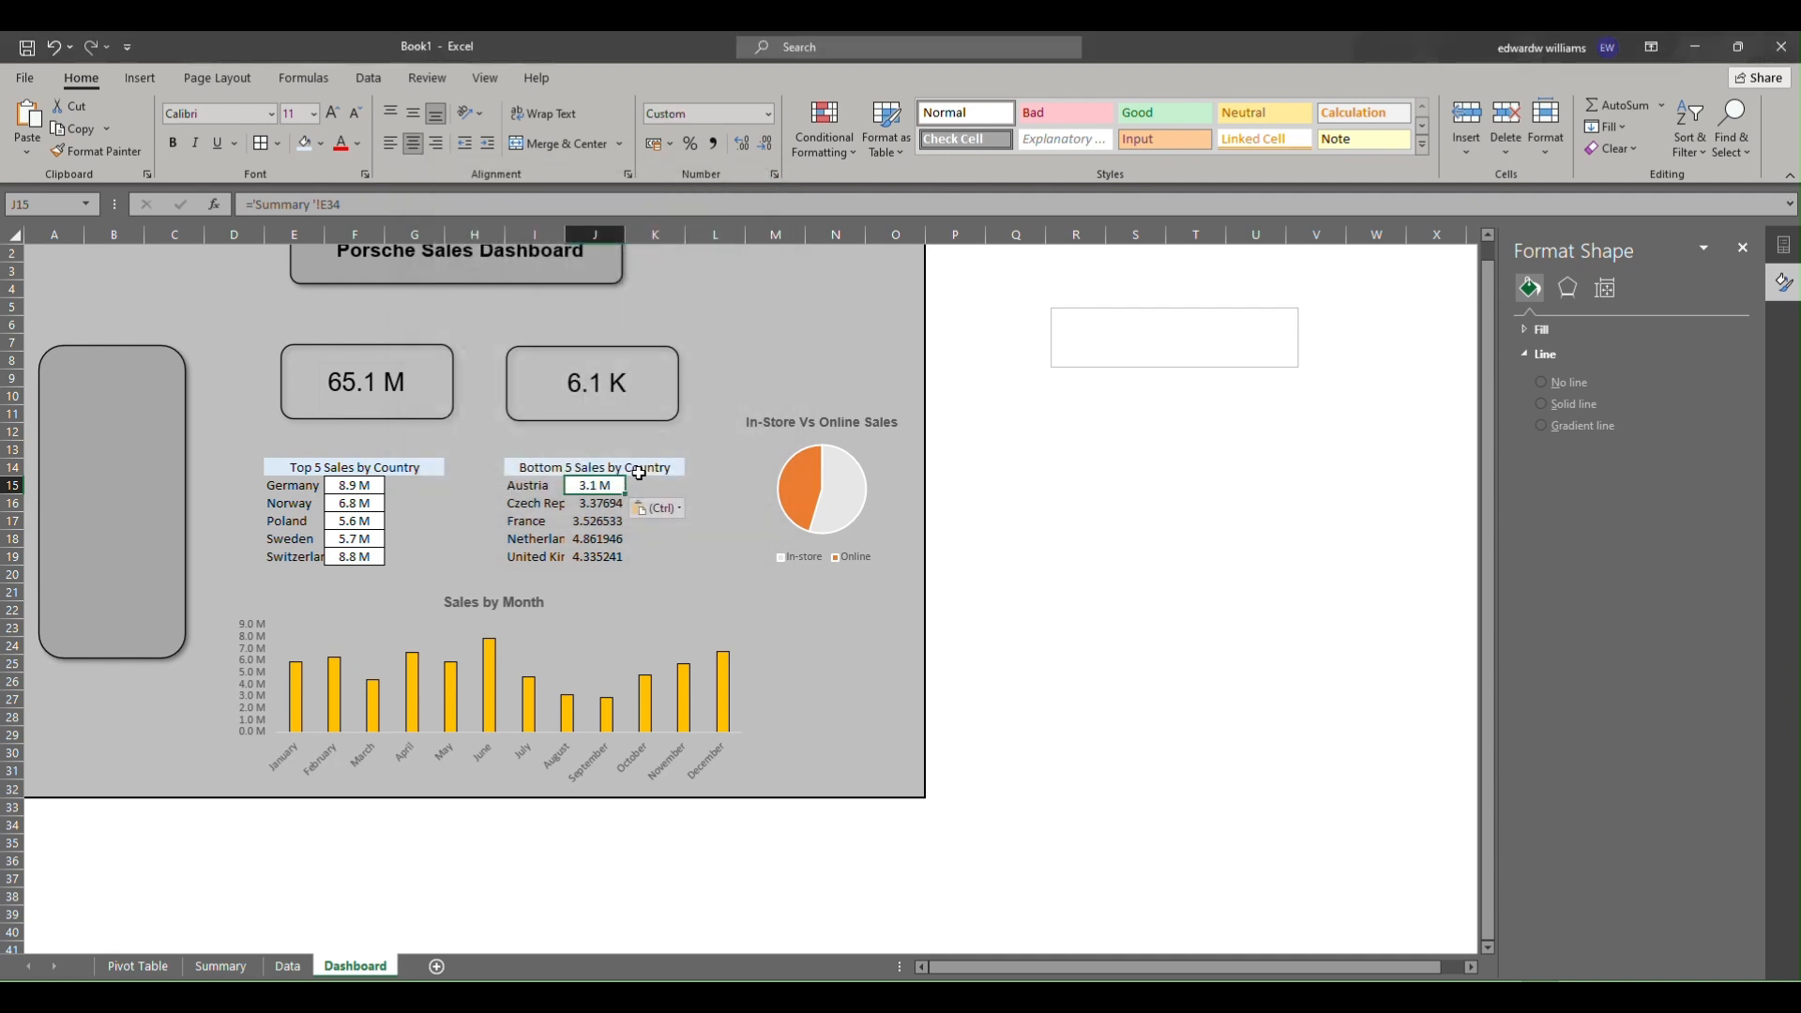
{"action": "left_click_drag", "start_coordinate": [606, 496], "coordinate": [600, 558]}
{"action": "key", "text": "alt+e"}
{"action": "key", "text": "s"}
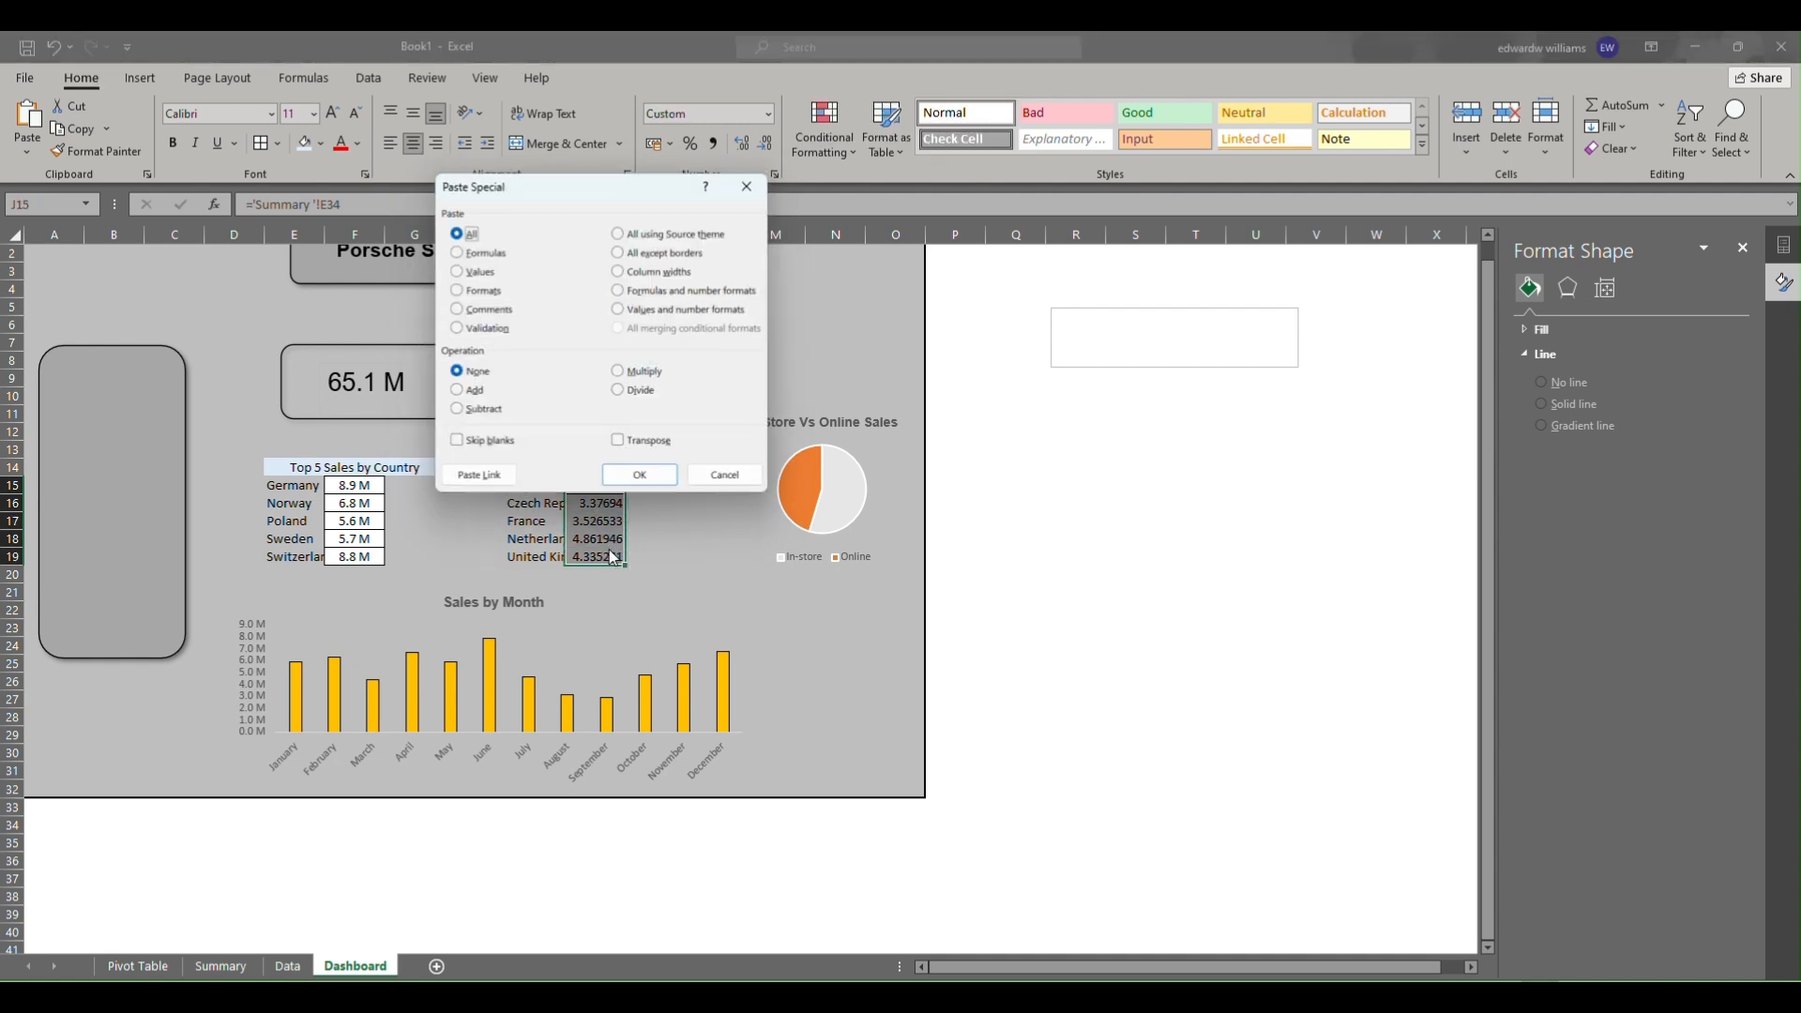
{"action": "left_click", "coordinate": [474, 287]}
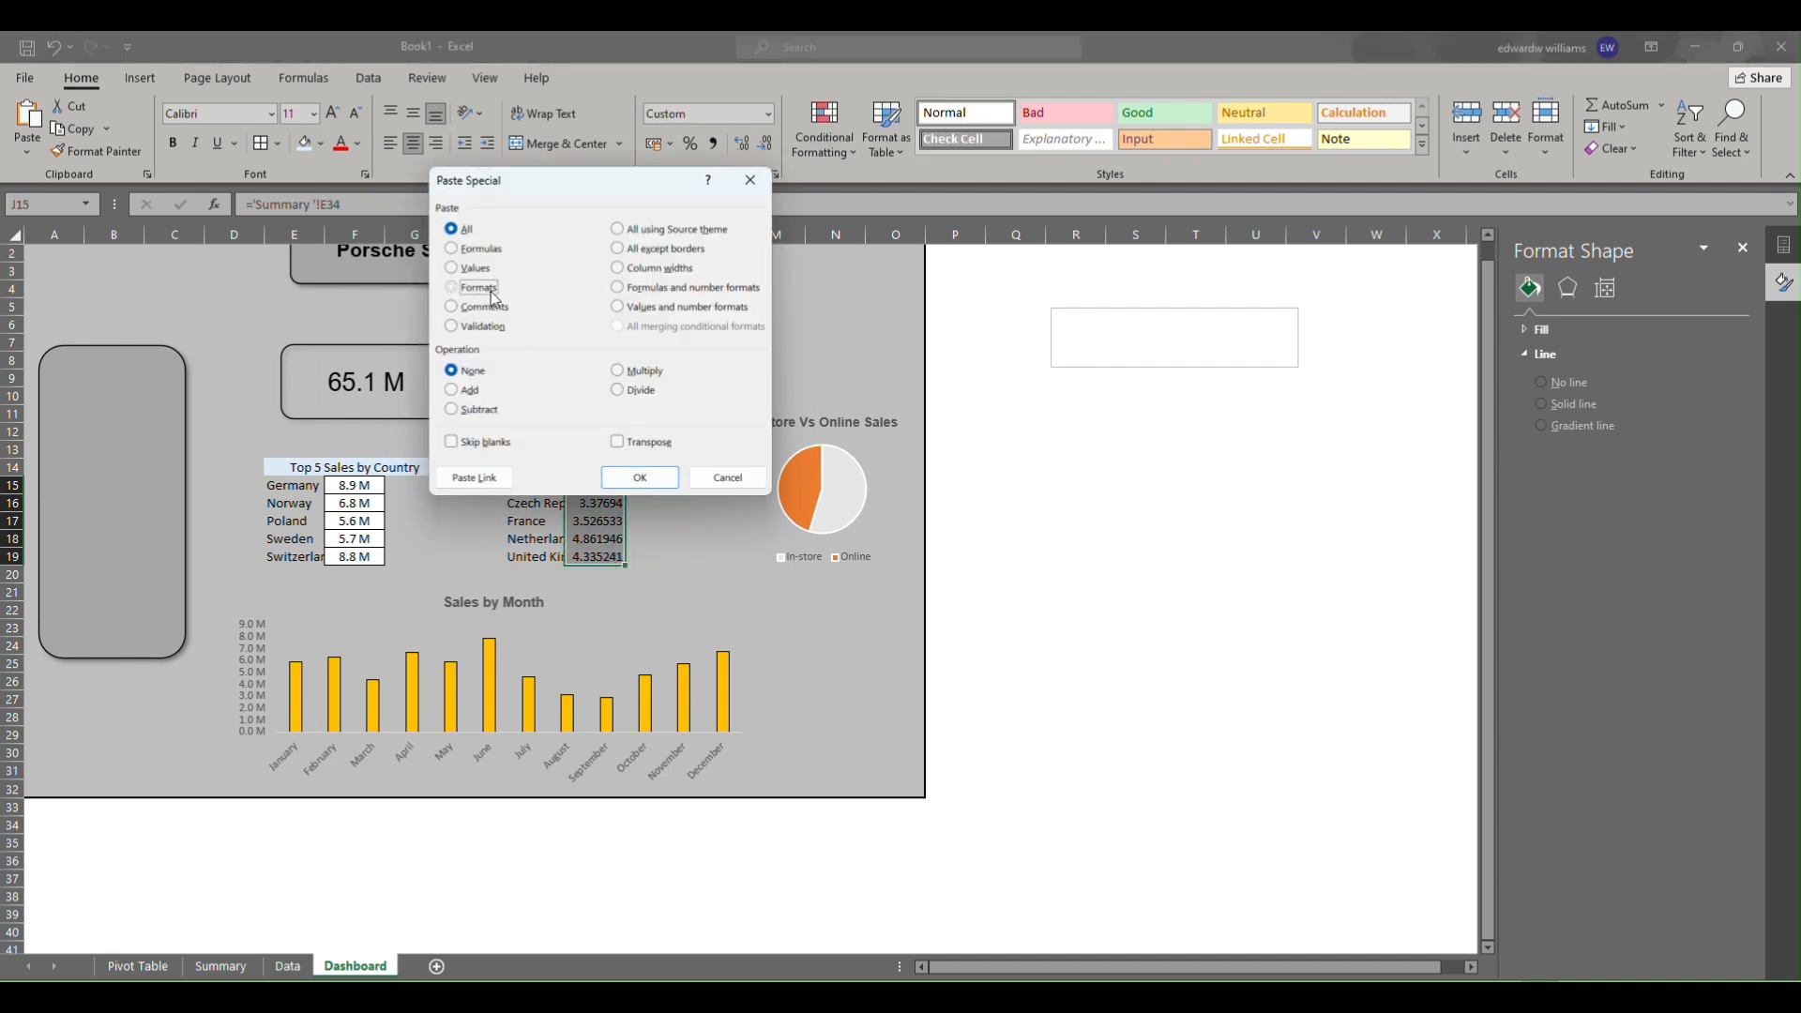
{"action": "left_click", "coordinate": [640, 477]}
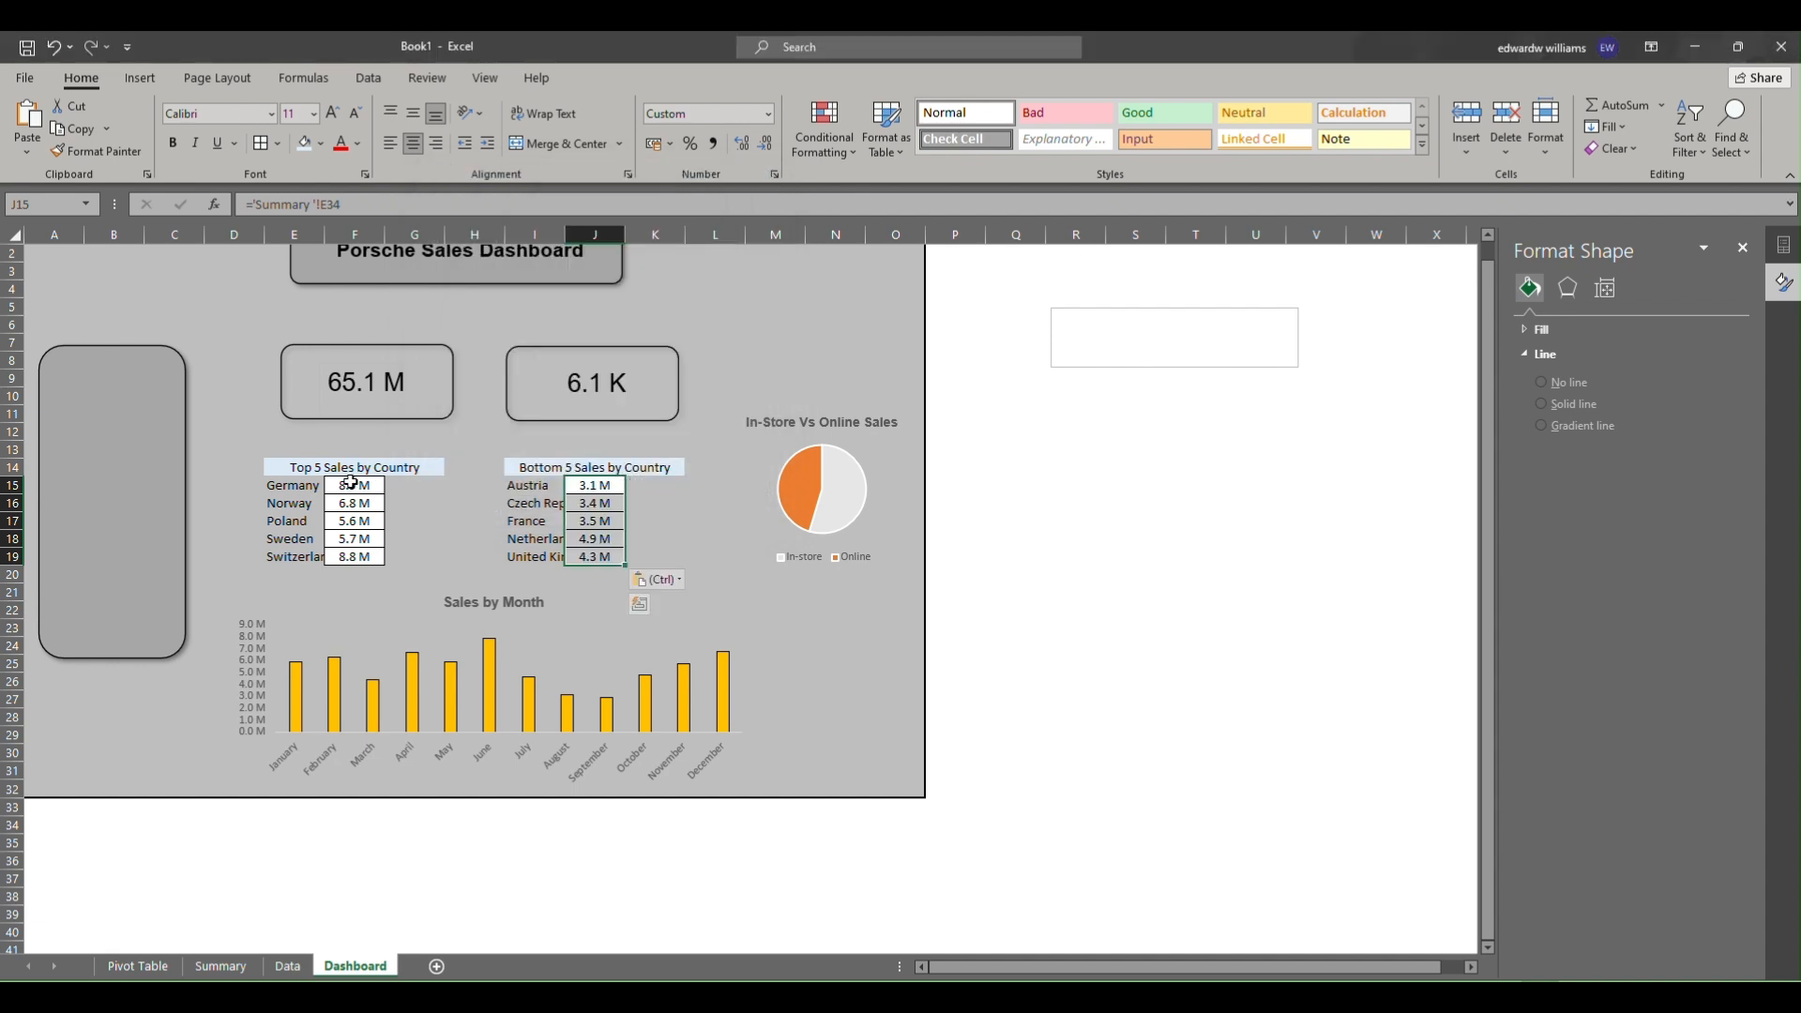
Autofit the column widths of the top-5 table in E15 to F19.
{"action": "left_click_drag", "start_coordinate": [350, 482], "coordinate": [352, 557]}
{"action": "left_click_drag", "start_coordinate": [282, 484], "coordinate": [365, 554]}
{"action": "key", "text": "alt"}
{"action": "key", "text": "h"}
{"action": "key", "text": "o"}
{"action": "key", "text": "i"}
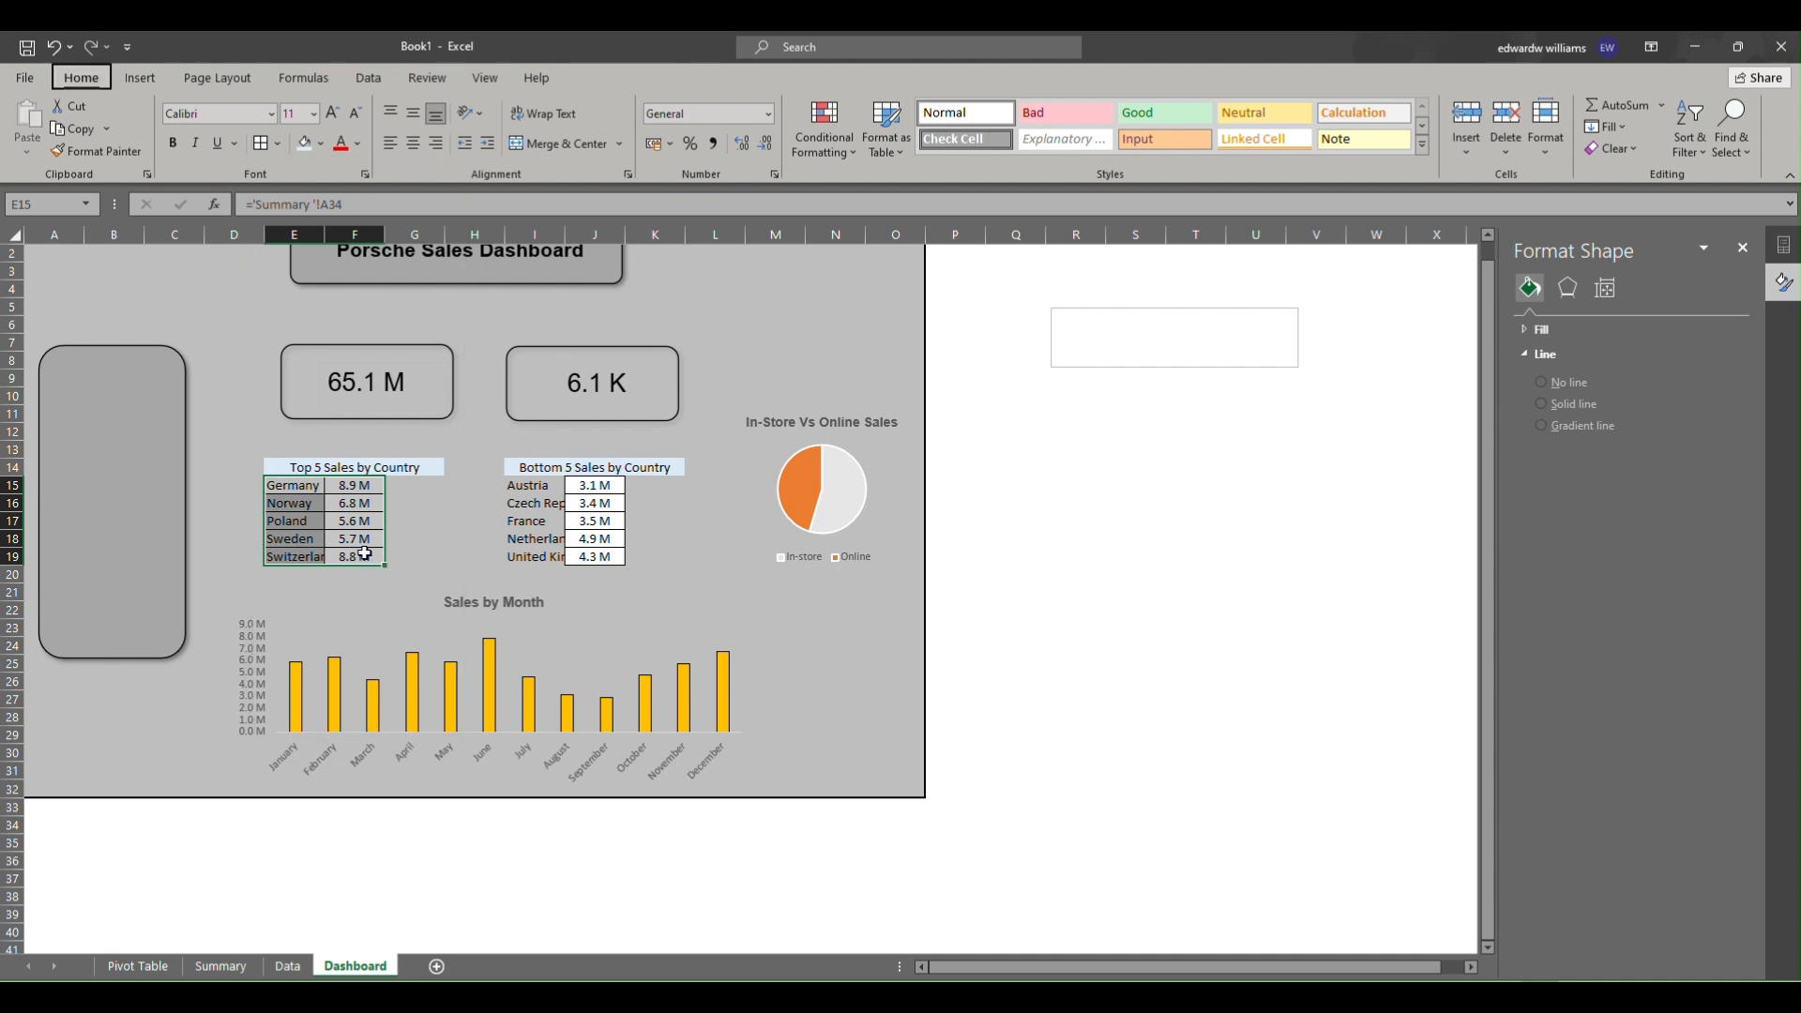
{"action": "left_click", "coordinate": [428, 523]}
Unmerge the Top 5 Sales by Country header and merge it again across E14 to F14 only.
{"action": "left_click", "coordinate": [284, 464]}
{"action": "key", "text": "alt"}
{"action": "key", "text": "h"}
{"action": "key", "text": "m"}
{"action": "key", "text": "c"}
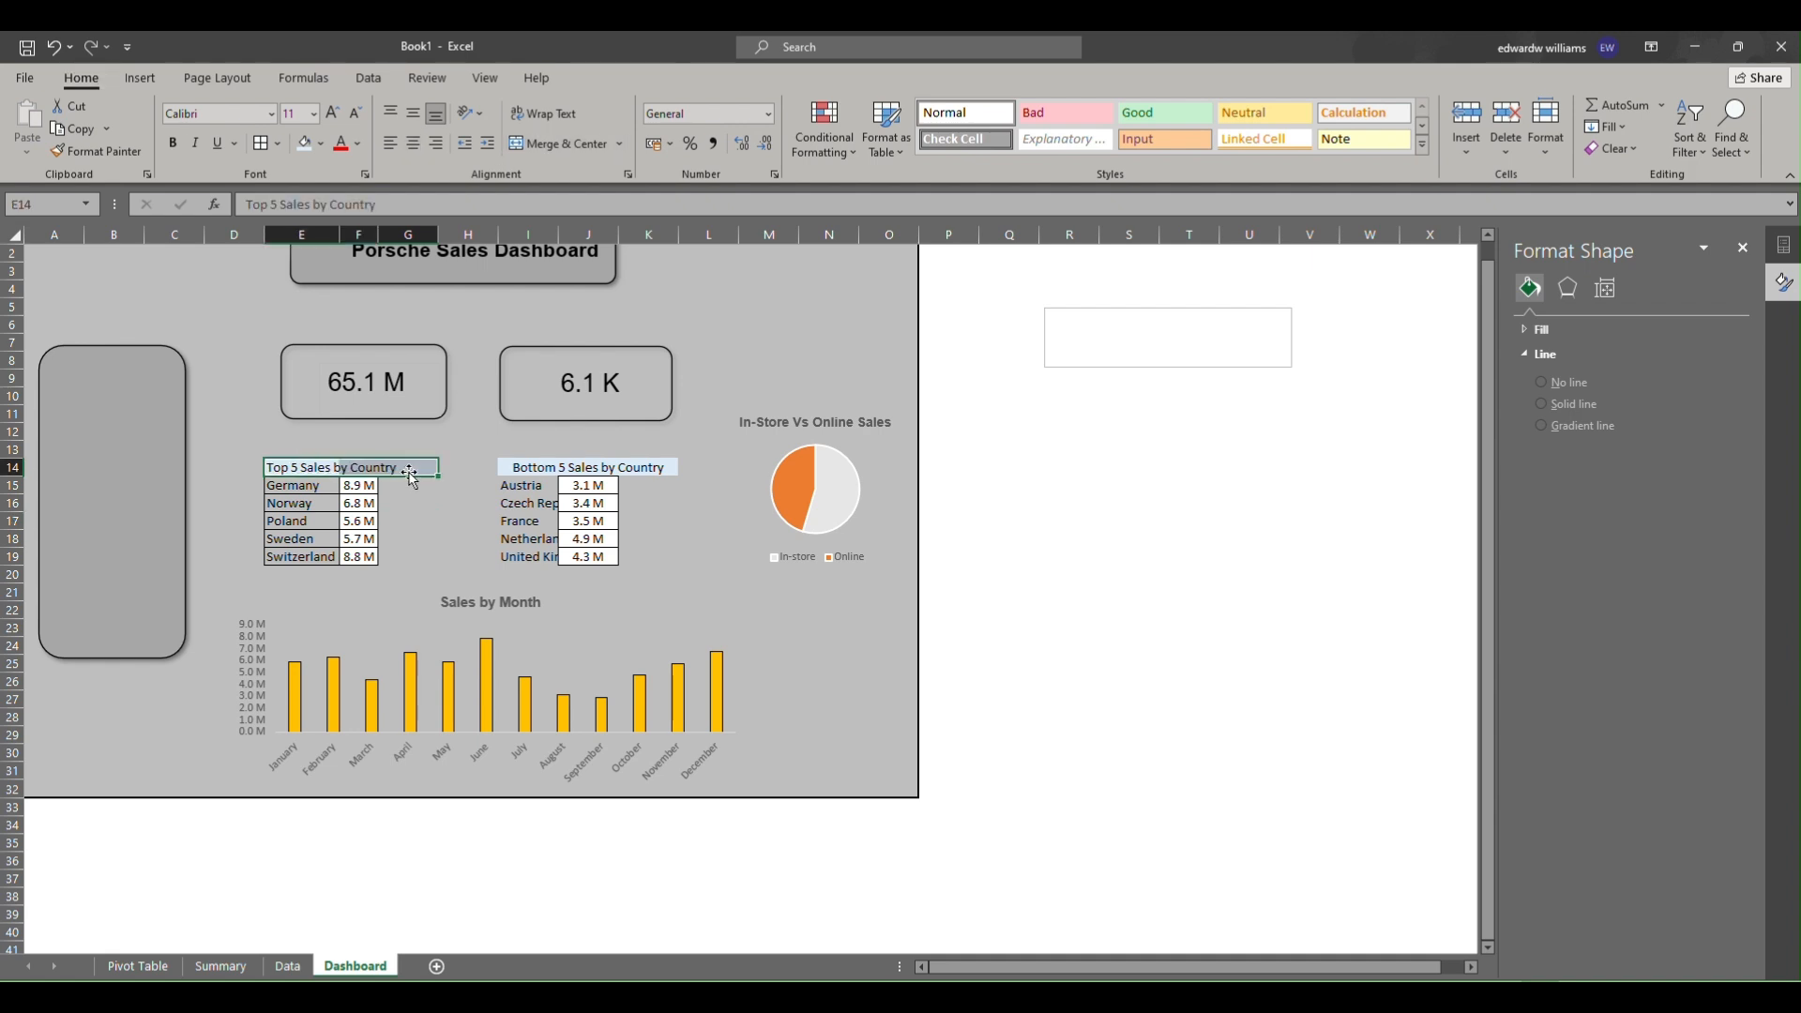
{"action": "left_click_drag", "start_coordinate": [307, 468], "coordinate": [341, 468]}
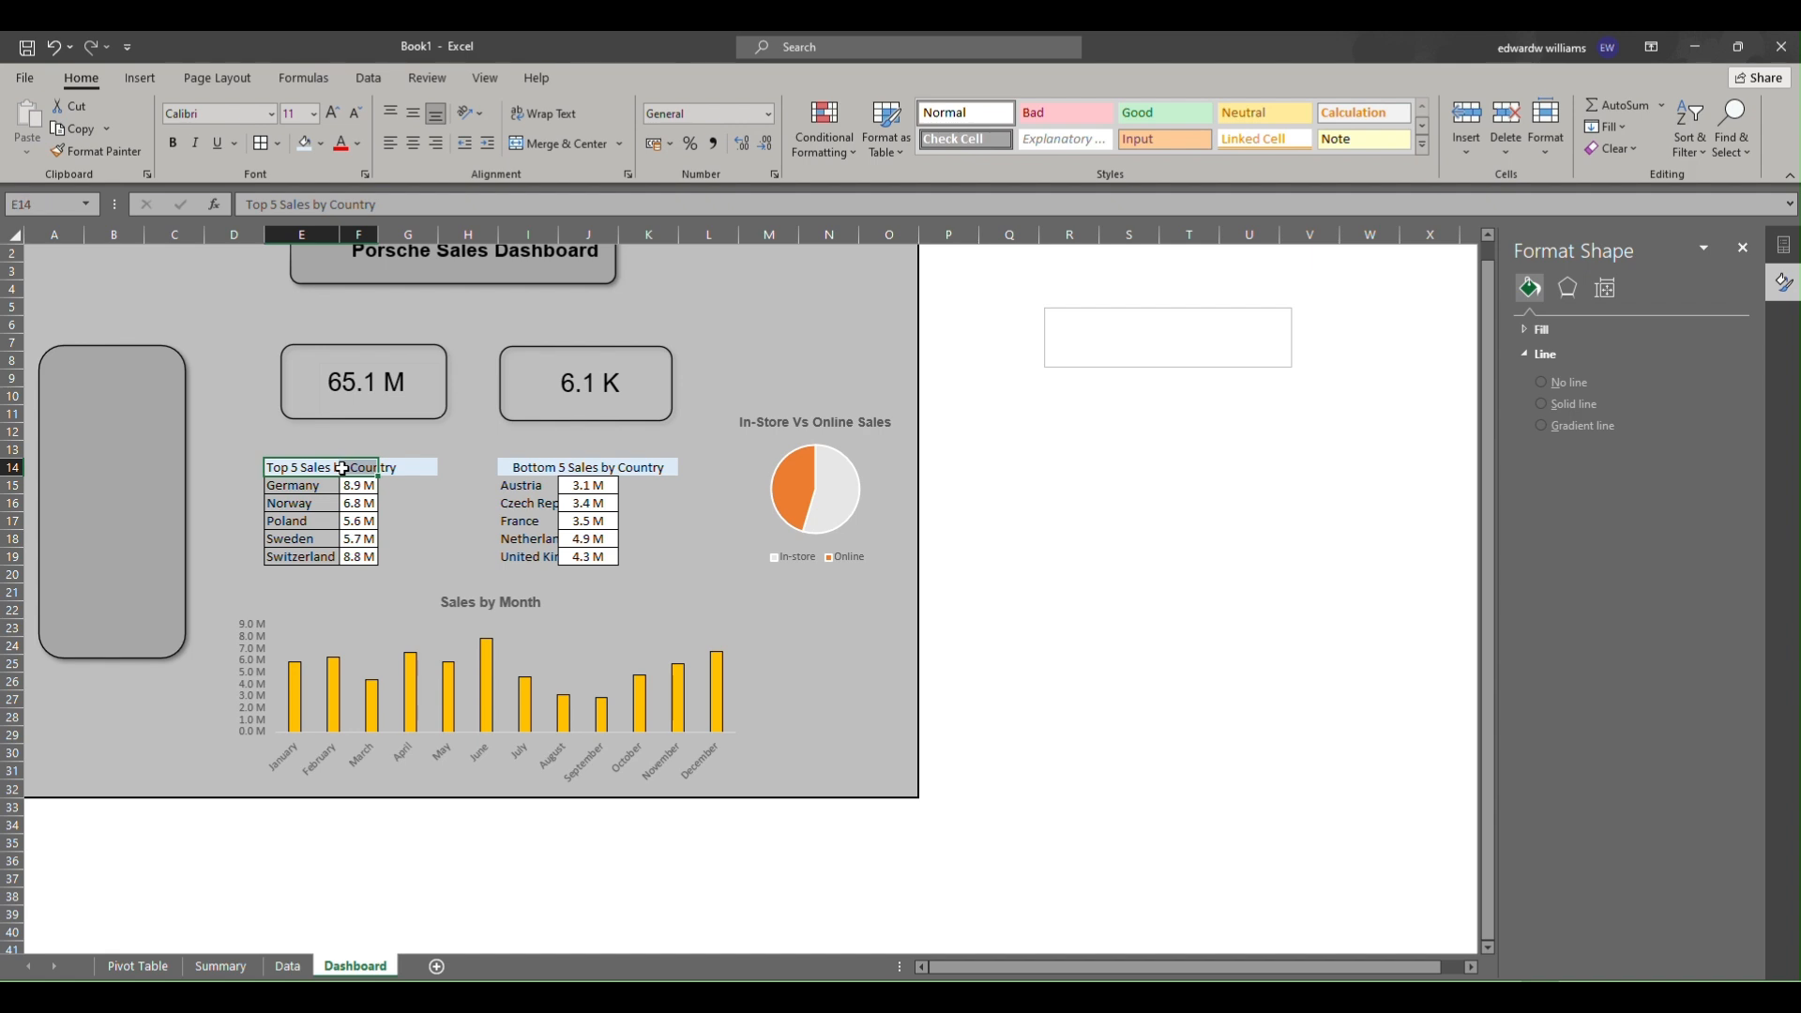
{"action": "key", "text": "alt"}
{"action": "key", "text": "h"}
{"action": "key", "text": "m"}
{"action": "key", "text": "c"}
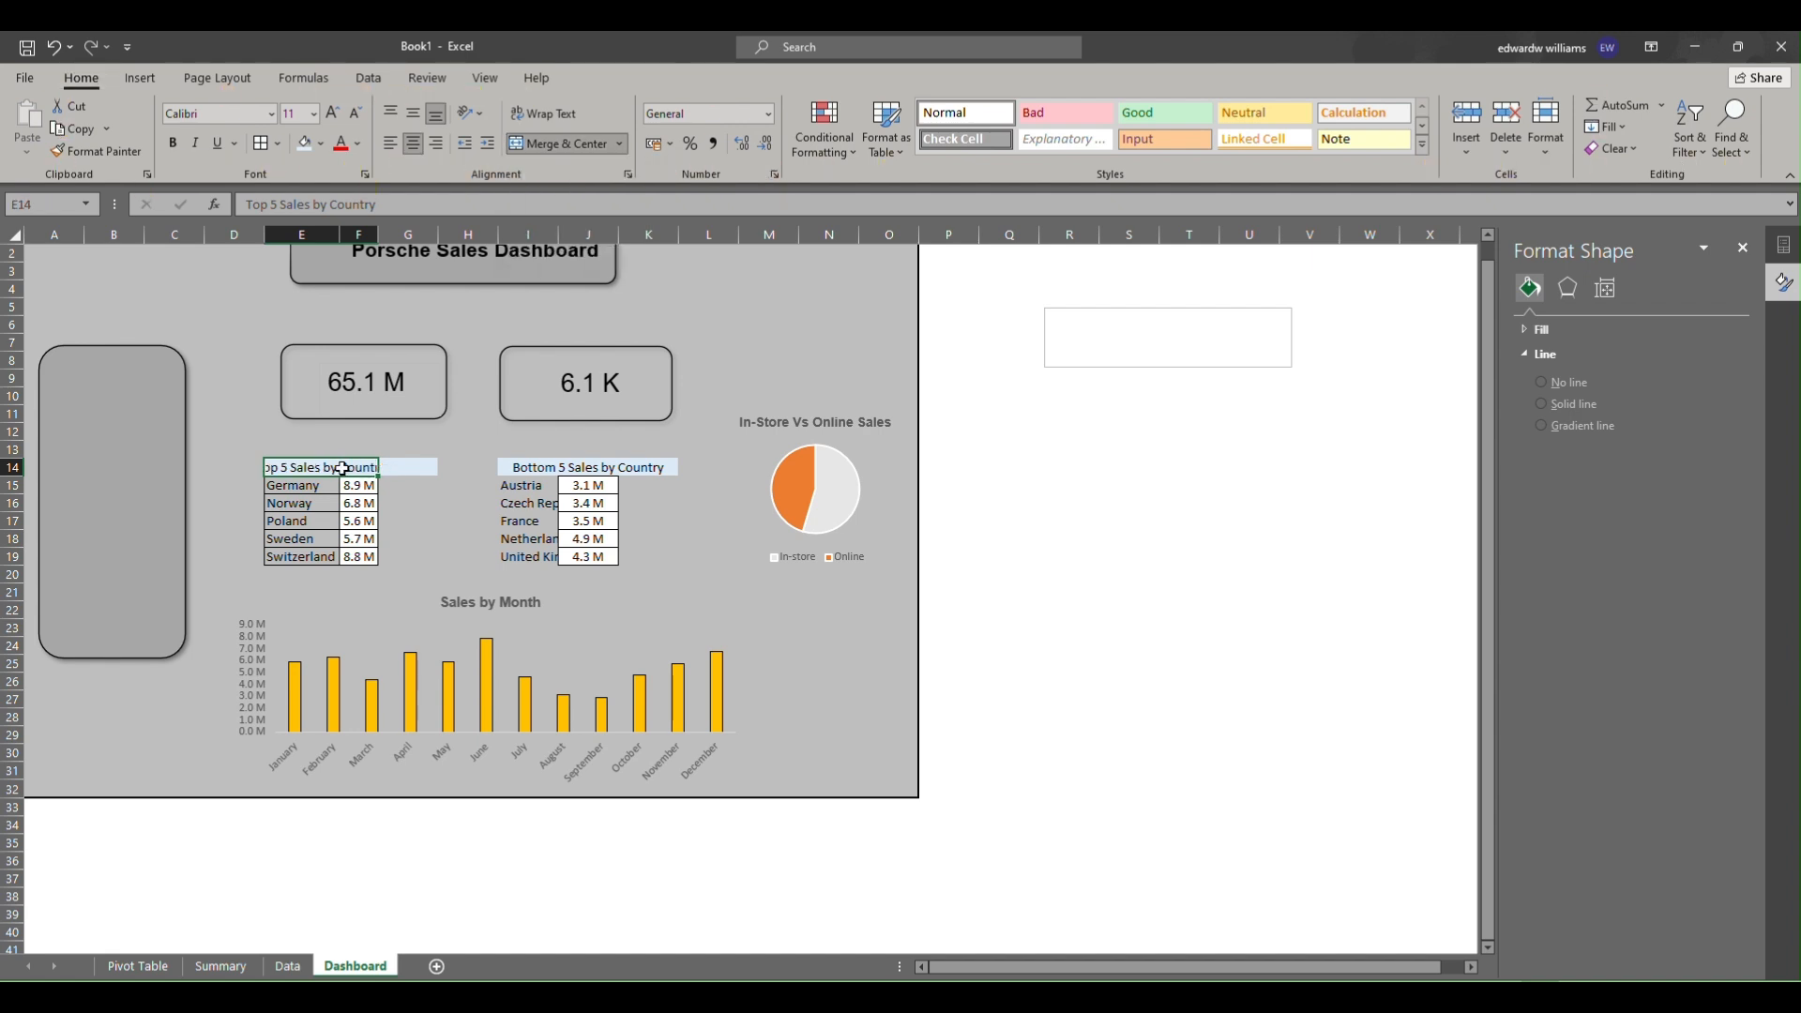
Paste a blank cell's formatting onto G14 to remove its fill, and widen column F to fit the header.
{"action": "left_click", "coordinate": [469, 433]}
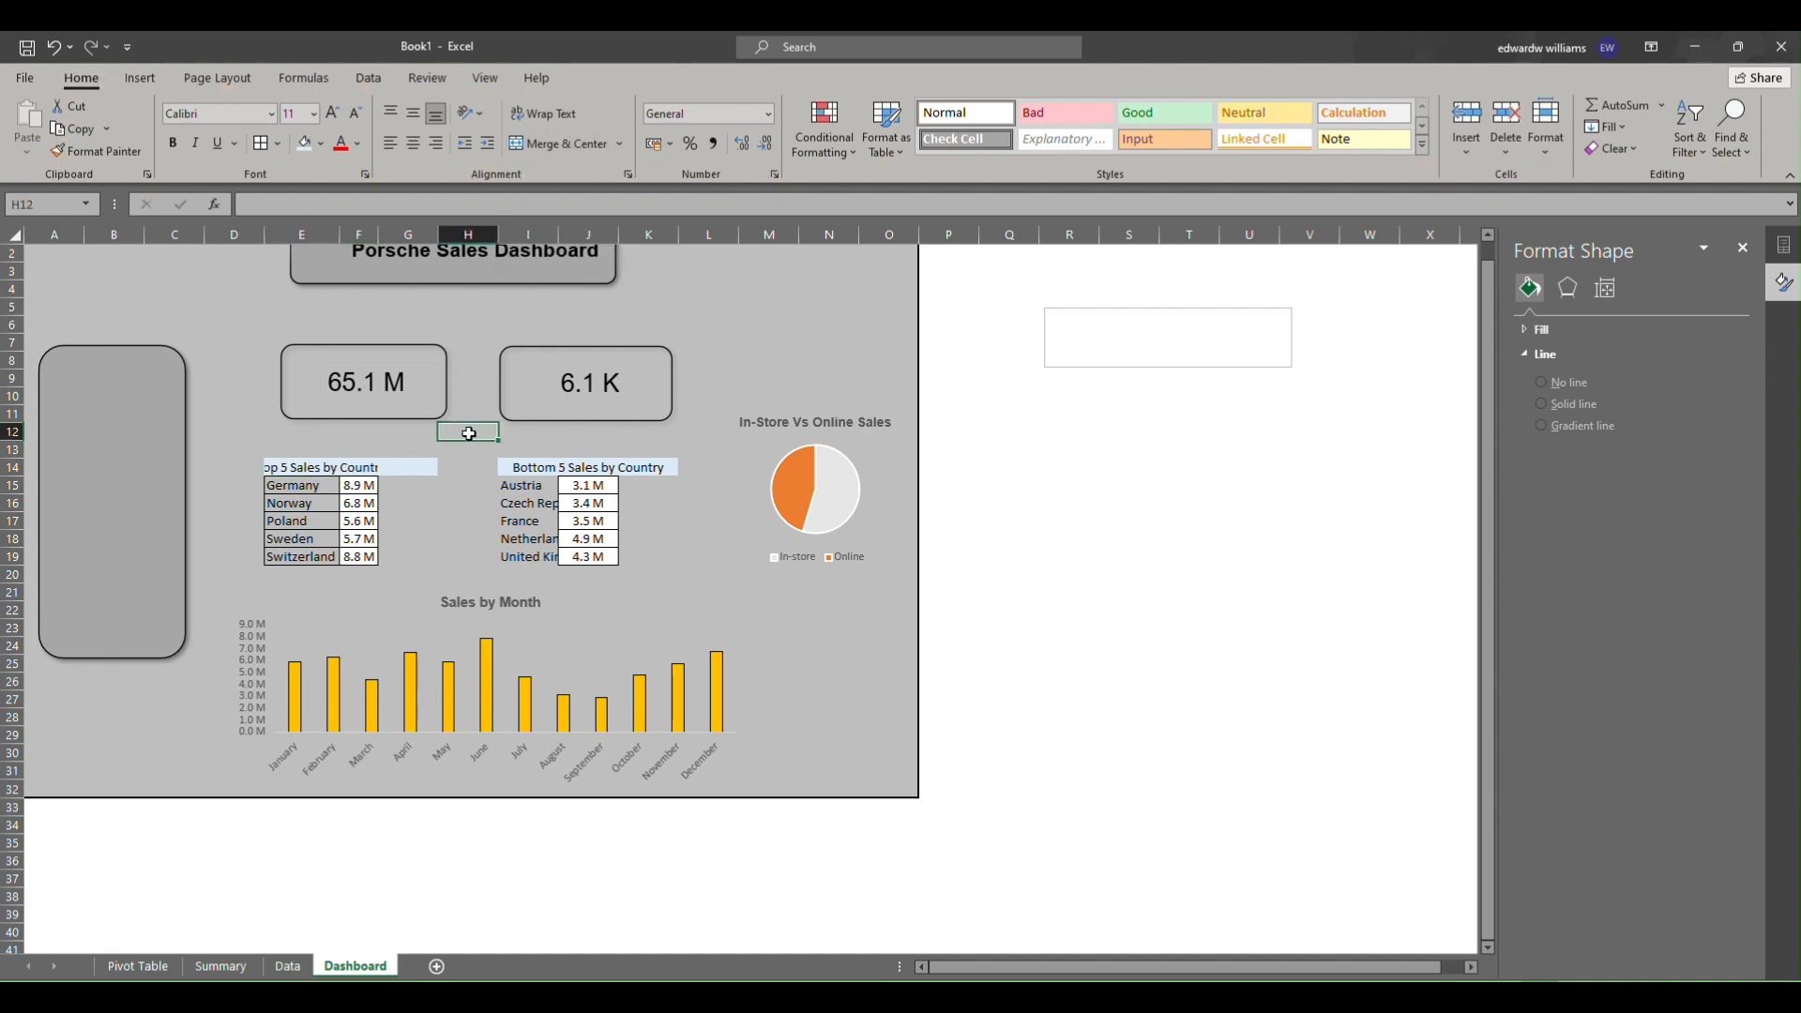
{"action": "key", "text": "ctrl+c"}
{"action": "left_click", "coordinate": [408, 467]}
{"action": "key", "text": "ctrl+v"}
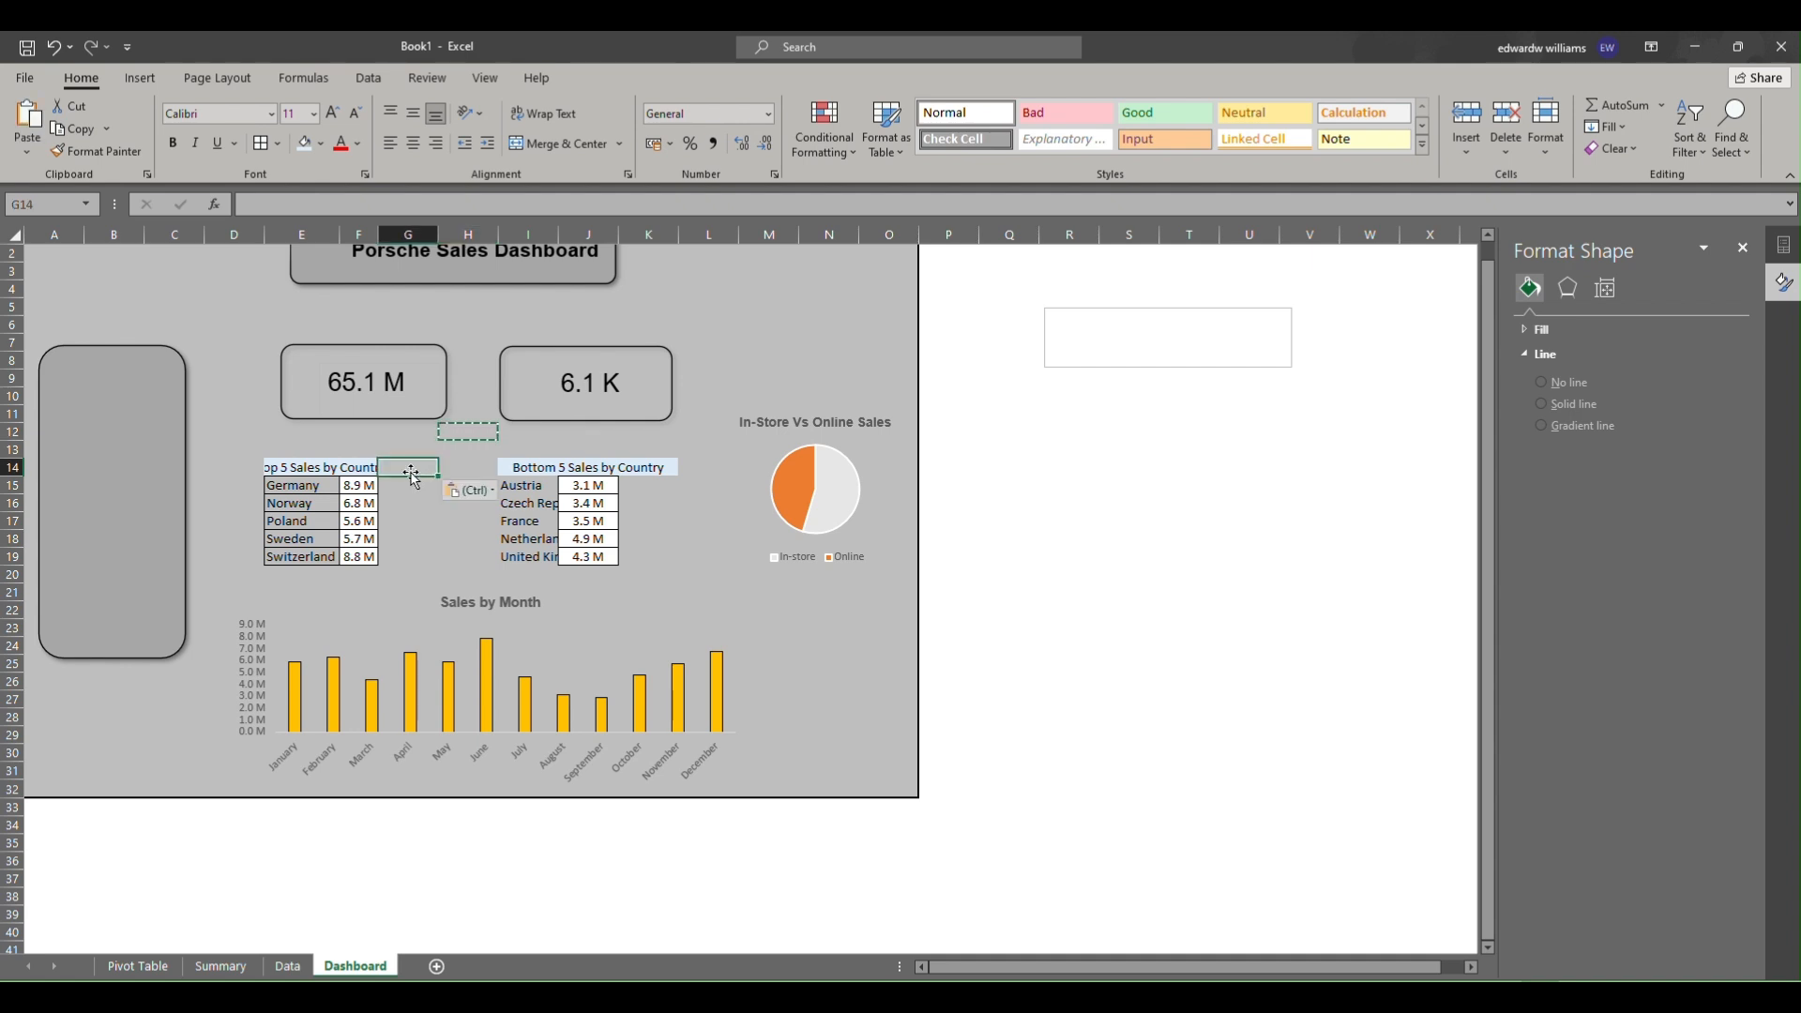
{"action": "left_click_drag", "start_coordinate": [379, 233], "coordinate": [405, 228]}
{"action": "left_click", "coordinate": [323, 466]}
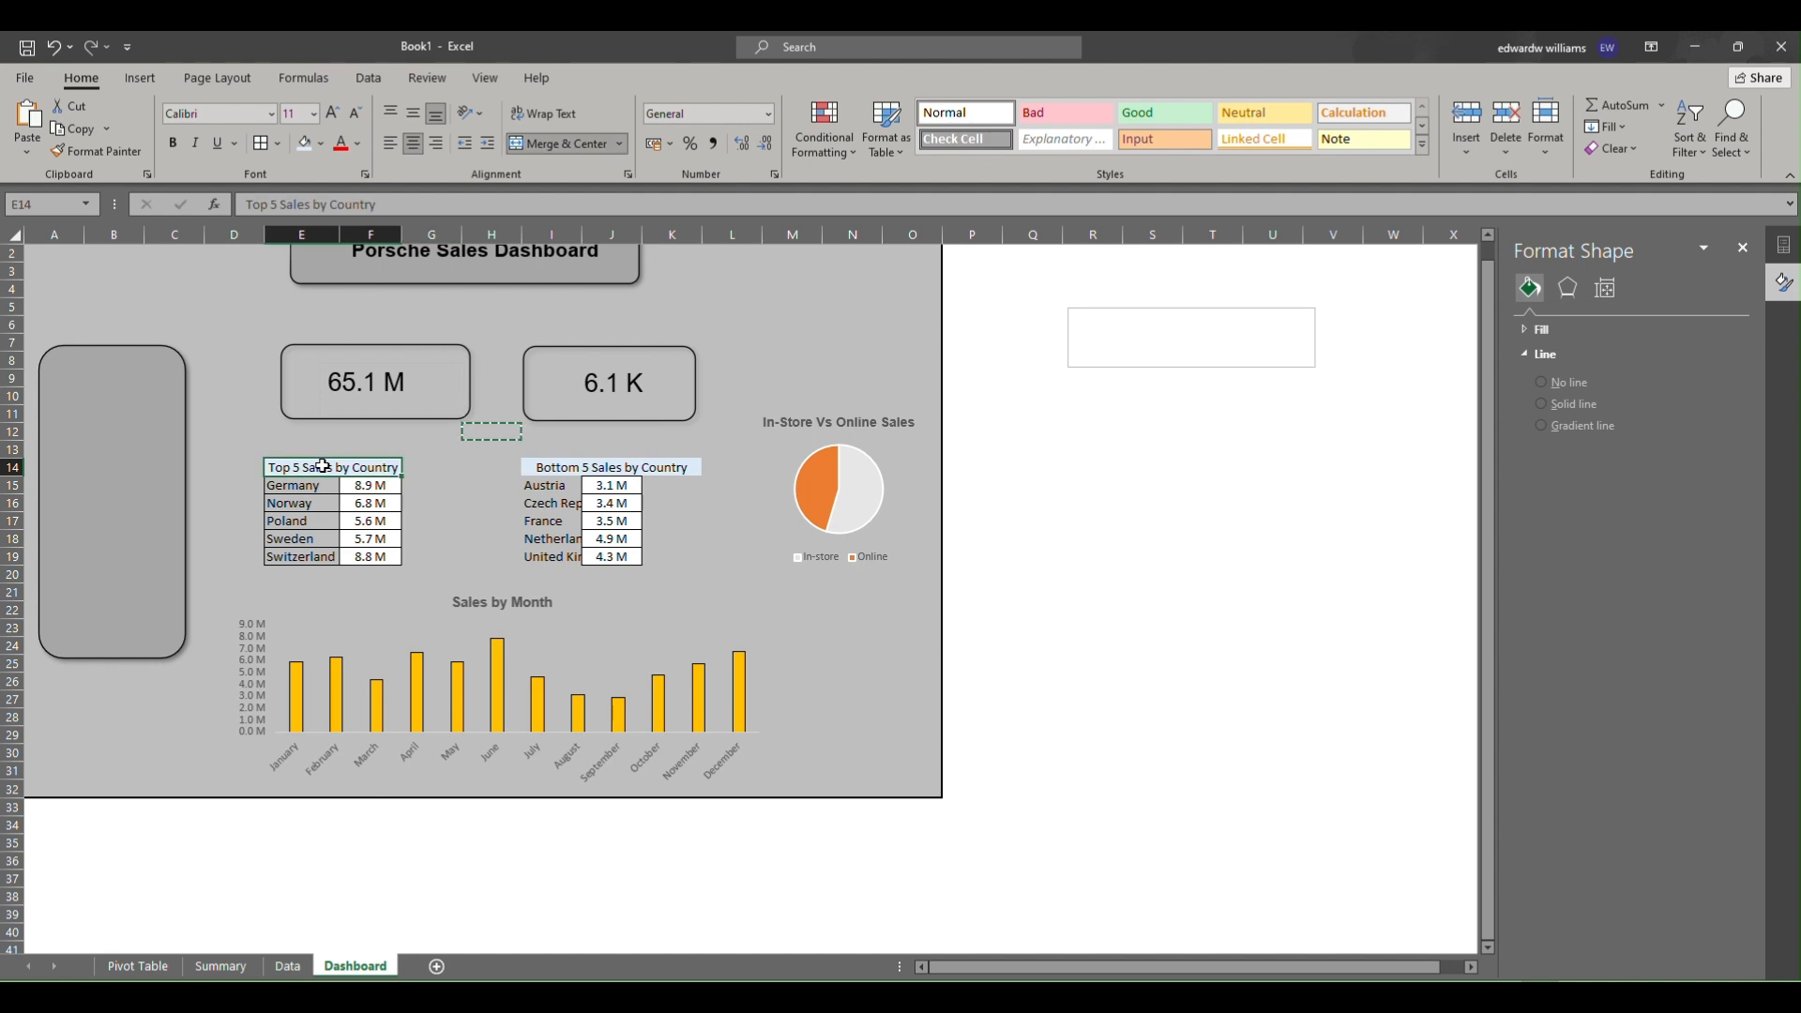
Unmerge the Bottom 5 Sales by Country header and merge it again across I14 to J14 only.
{"action": "key", "text": "Escape"}
{"action": "left_click", "coordinate": [544, 467]}
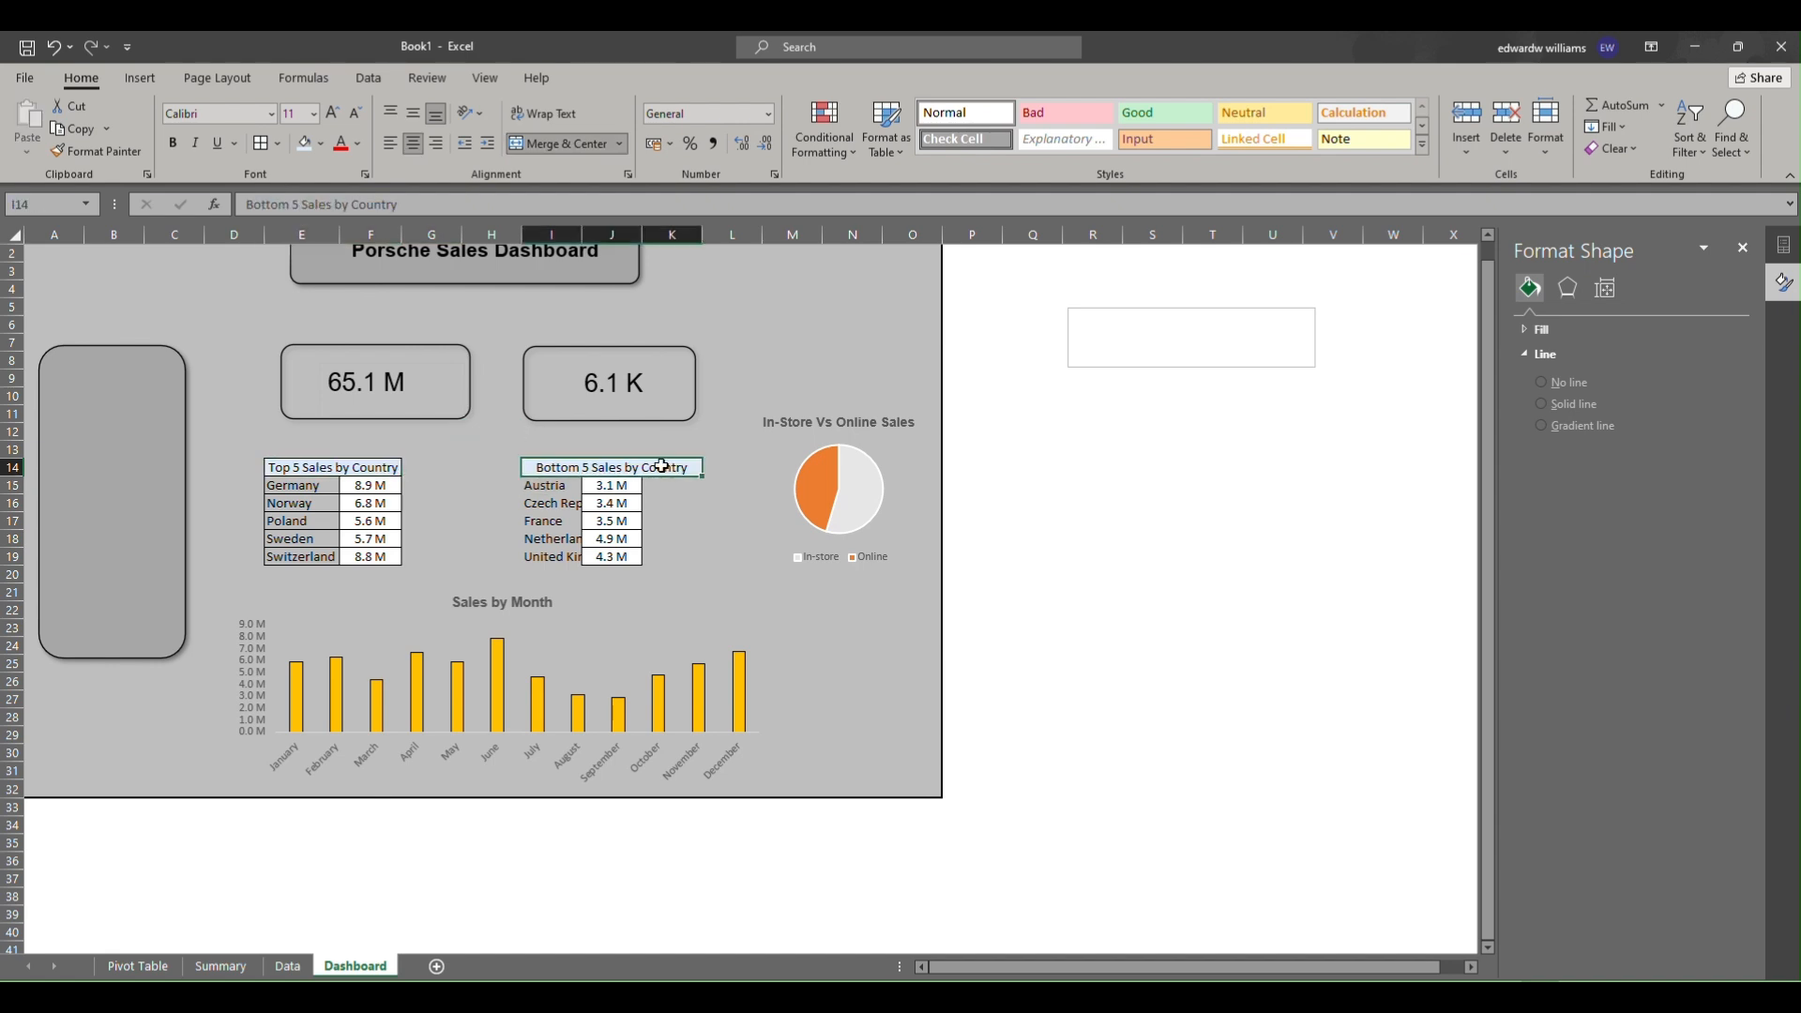
{"action": "key", "text": "alt+h"}
{"action": "key", "text": "m"}
{"action": "key", "text": "c"}
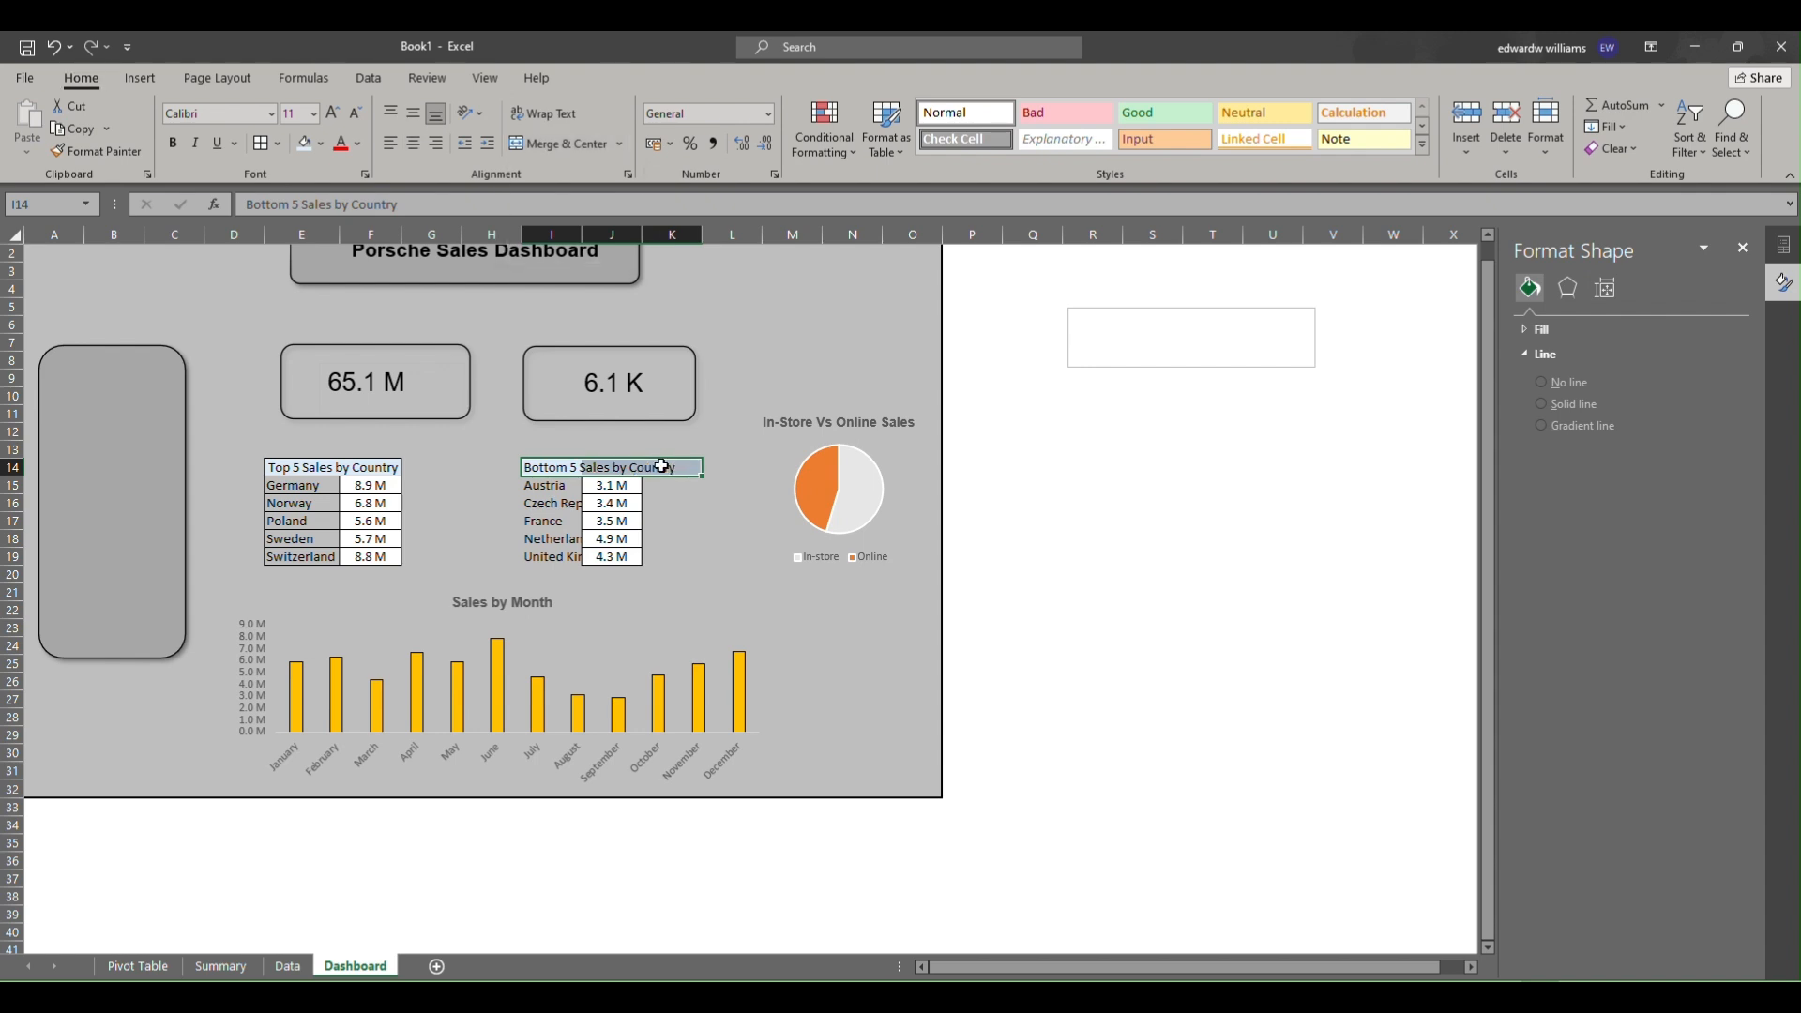
{"action": "left_click_drag", "start_coordinate": [526, 467], "coordinate": [607, 464]}
{"action": "key", "text": "alt+h"}
{"action": "key", "text": "m"}
{"action": "key", "text": "c"}
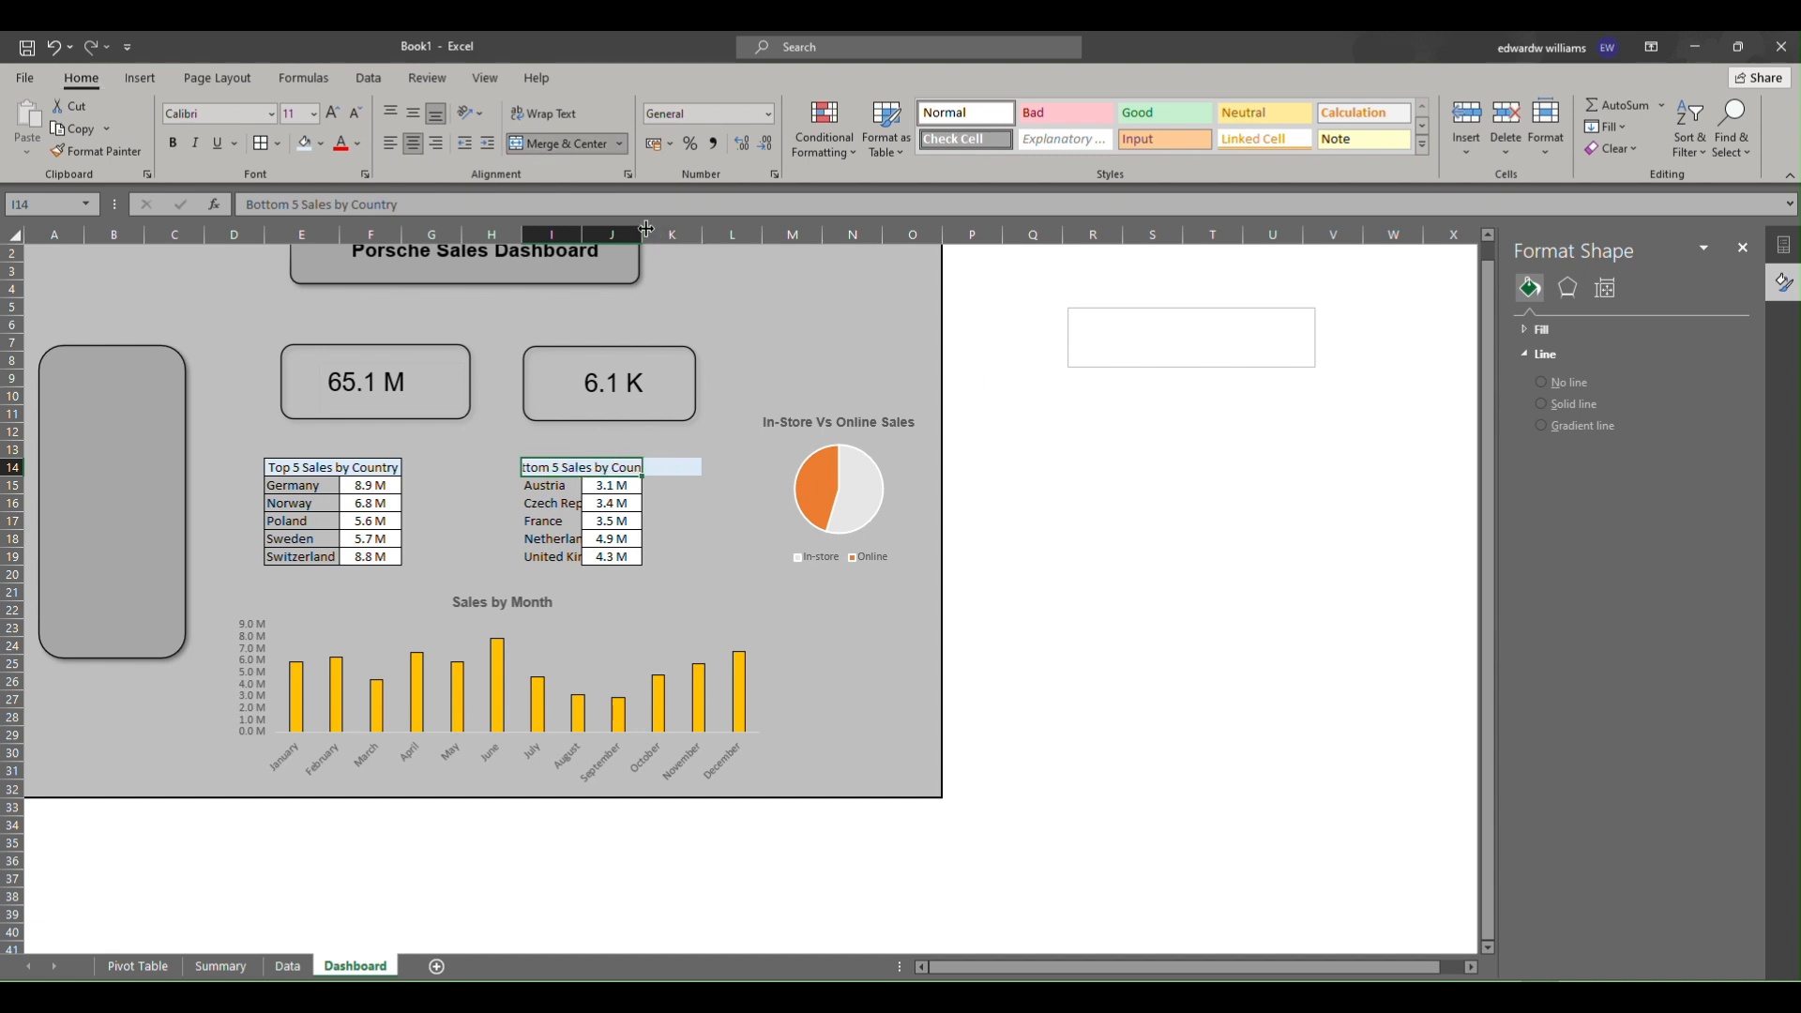
Paste blank formatting onto K14 to clear its fill, and widen columns I and J to fit the bottom-5 table.
{"action": "left_click_drag", "start_coordinate": [645, 228], "coordinate": [622, 229]}
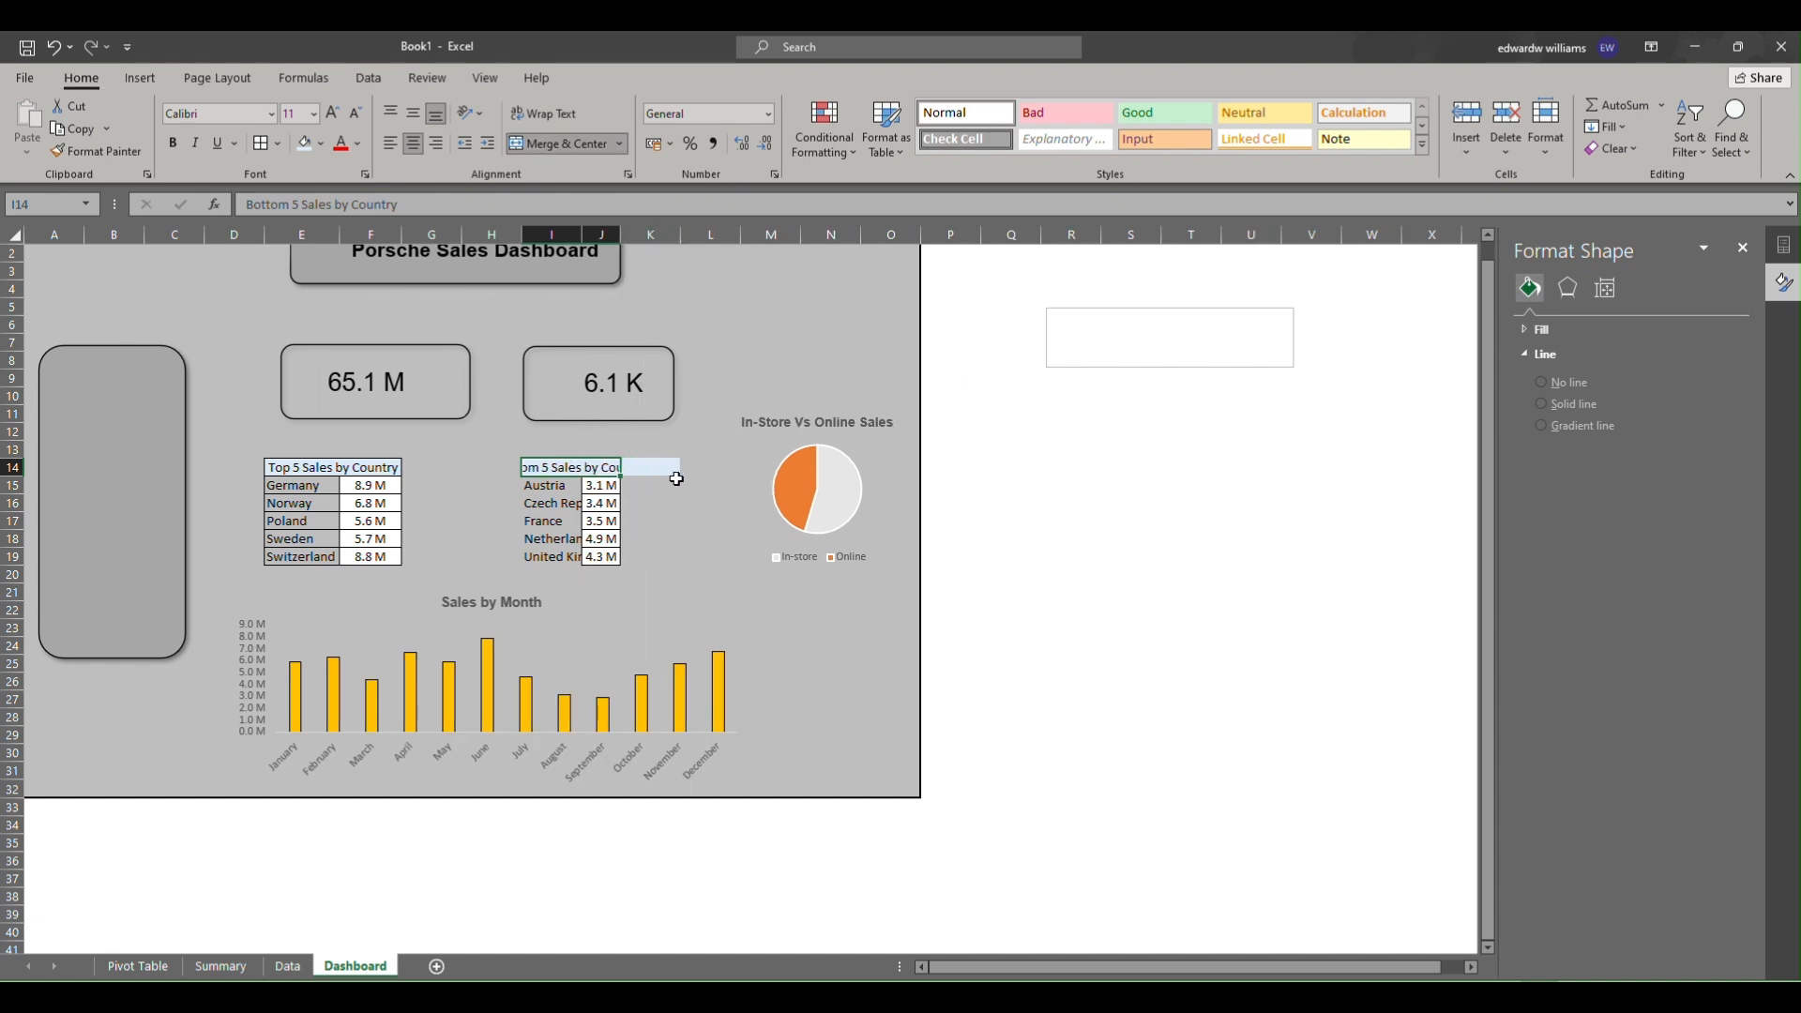
{"action": "left_click", "coordinate": [672, 432]}
{"action": "left_click", "coordinate": [707, 457]}
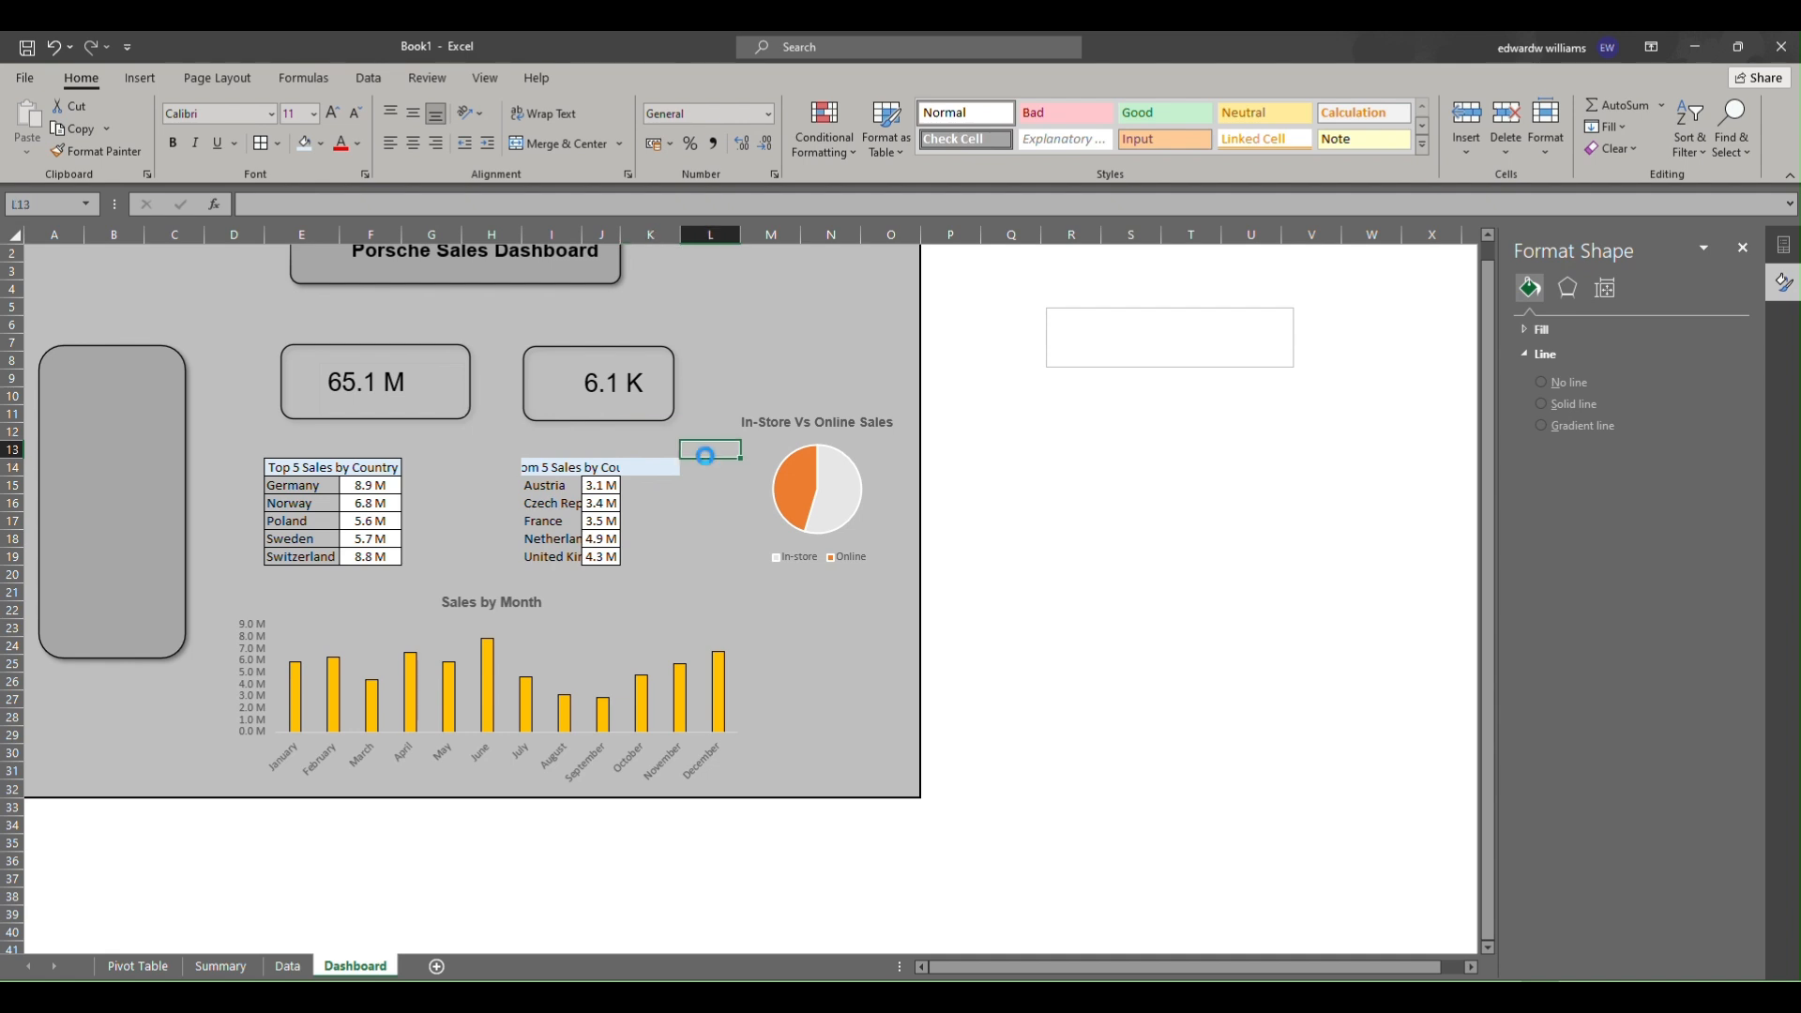
{"action": "left_click", "coordinate": [657, 467]}
{"action": "key", "text": "ctrl+alt+v"}
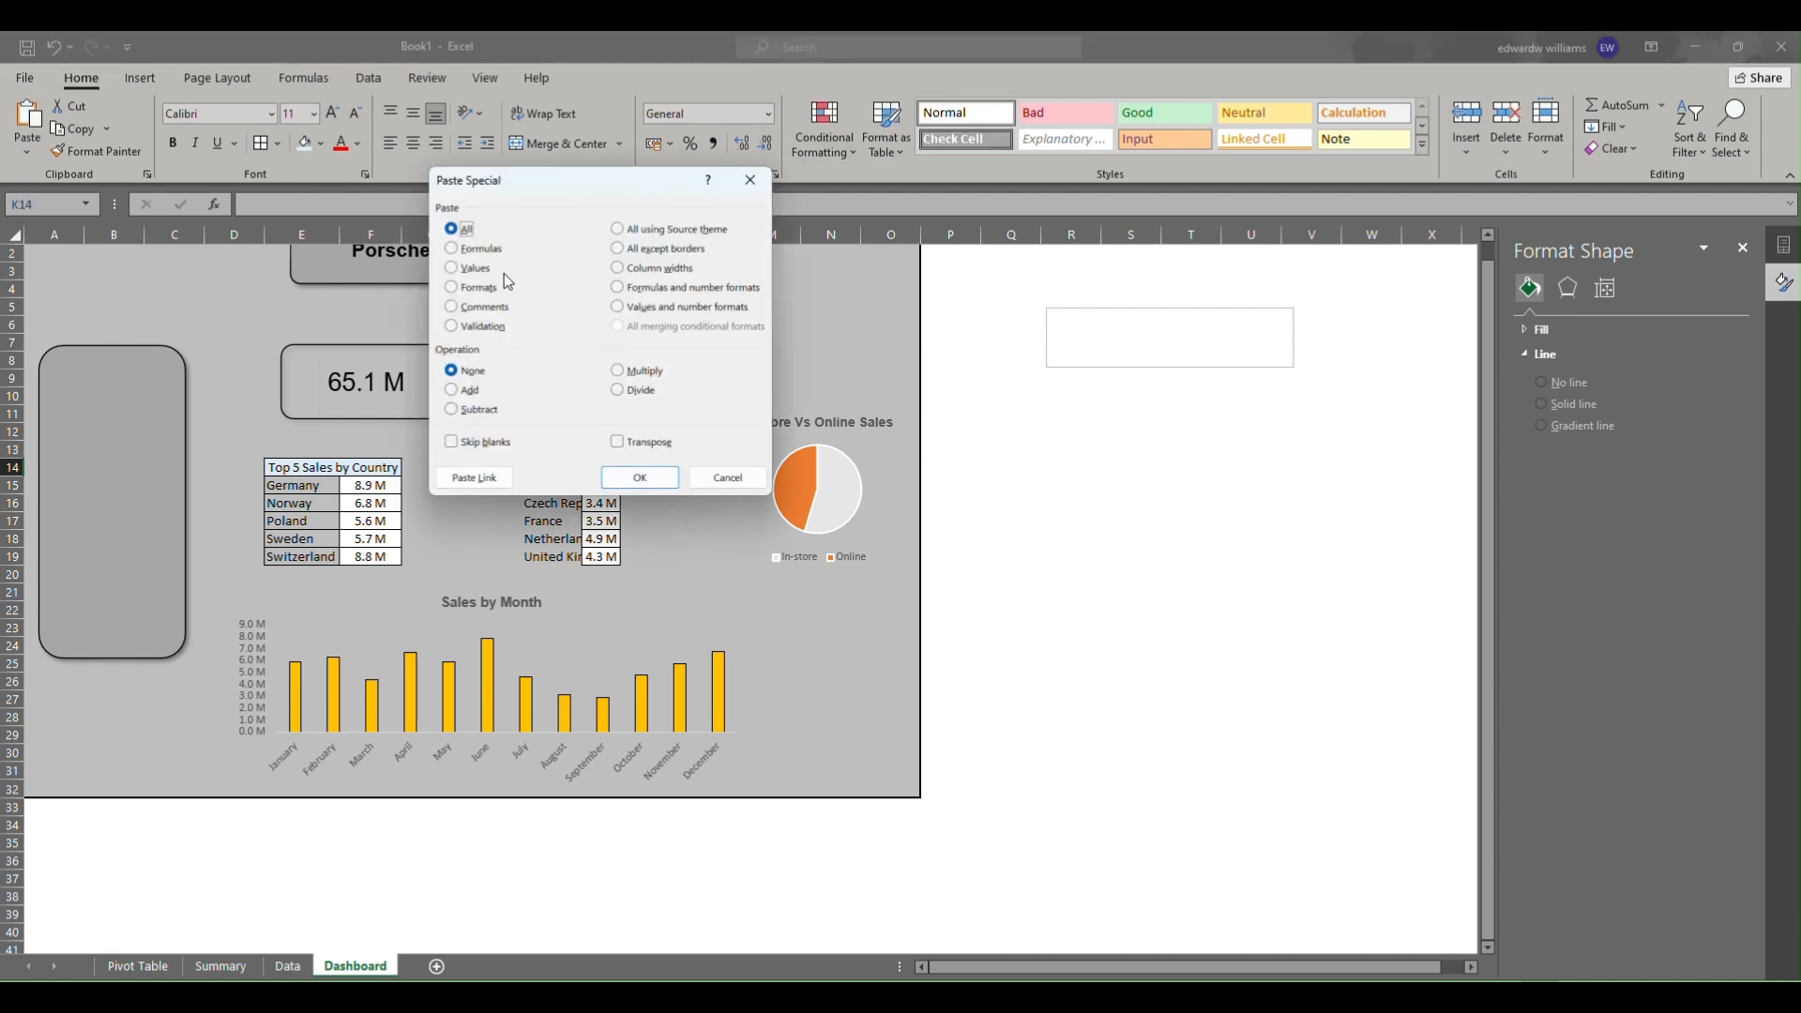
{"action": "left_click", "coordinate": [466, 288]}
{"action": "left_click", "coordinate": [642, 477]}
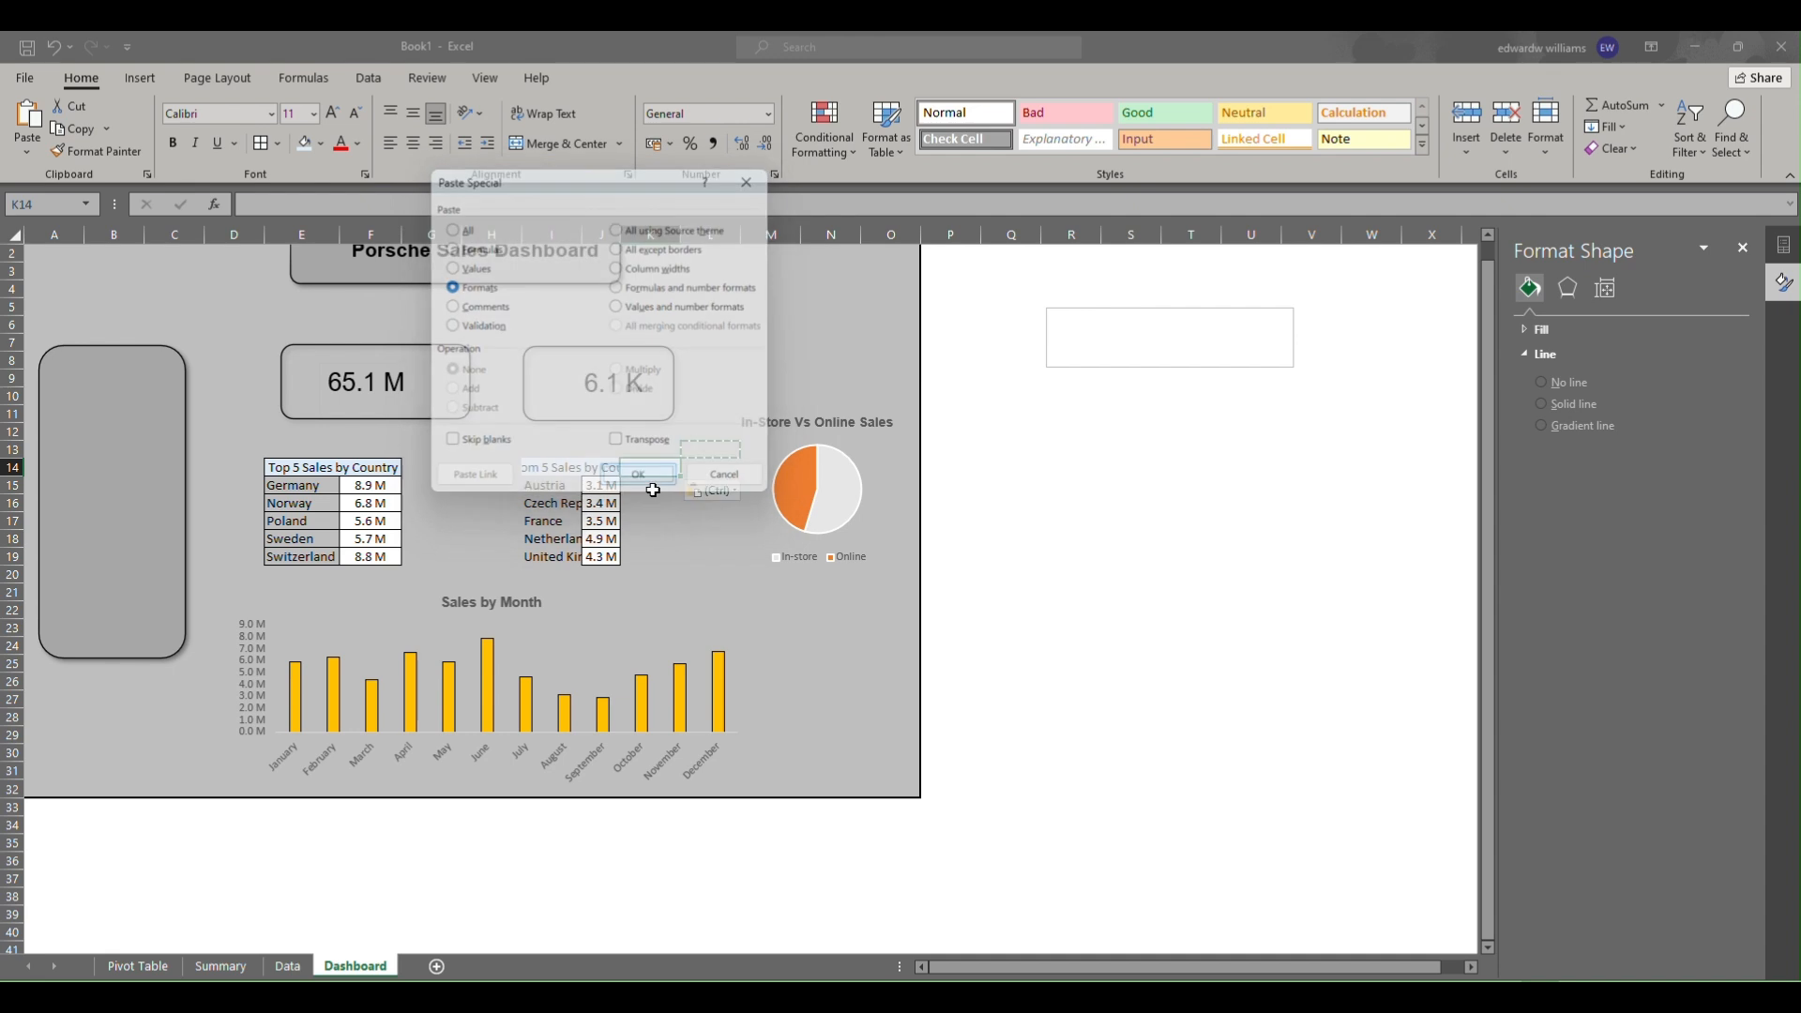
{"action": "left_click", "coordinate": [648, 556]}
{"action": "left_click_drag", "start_coordinate": [621, 233], "coordinate": [681, 242]}
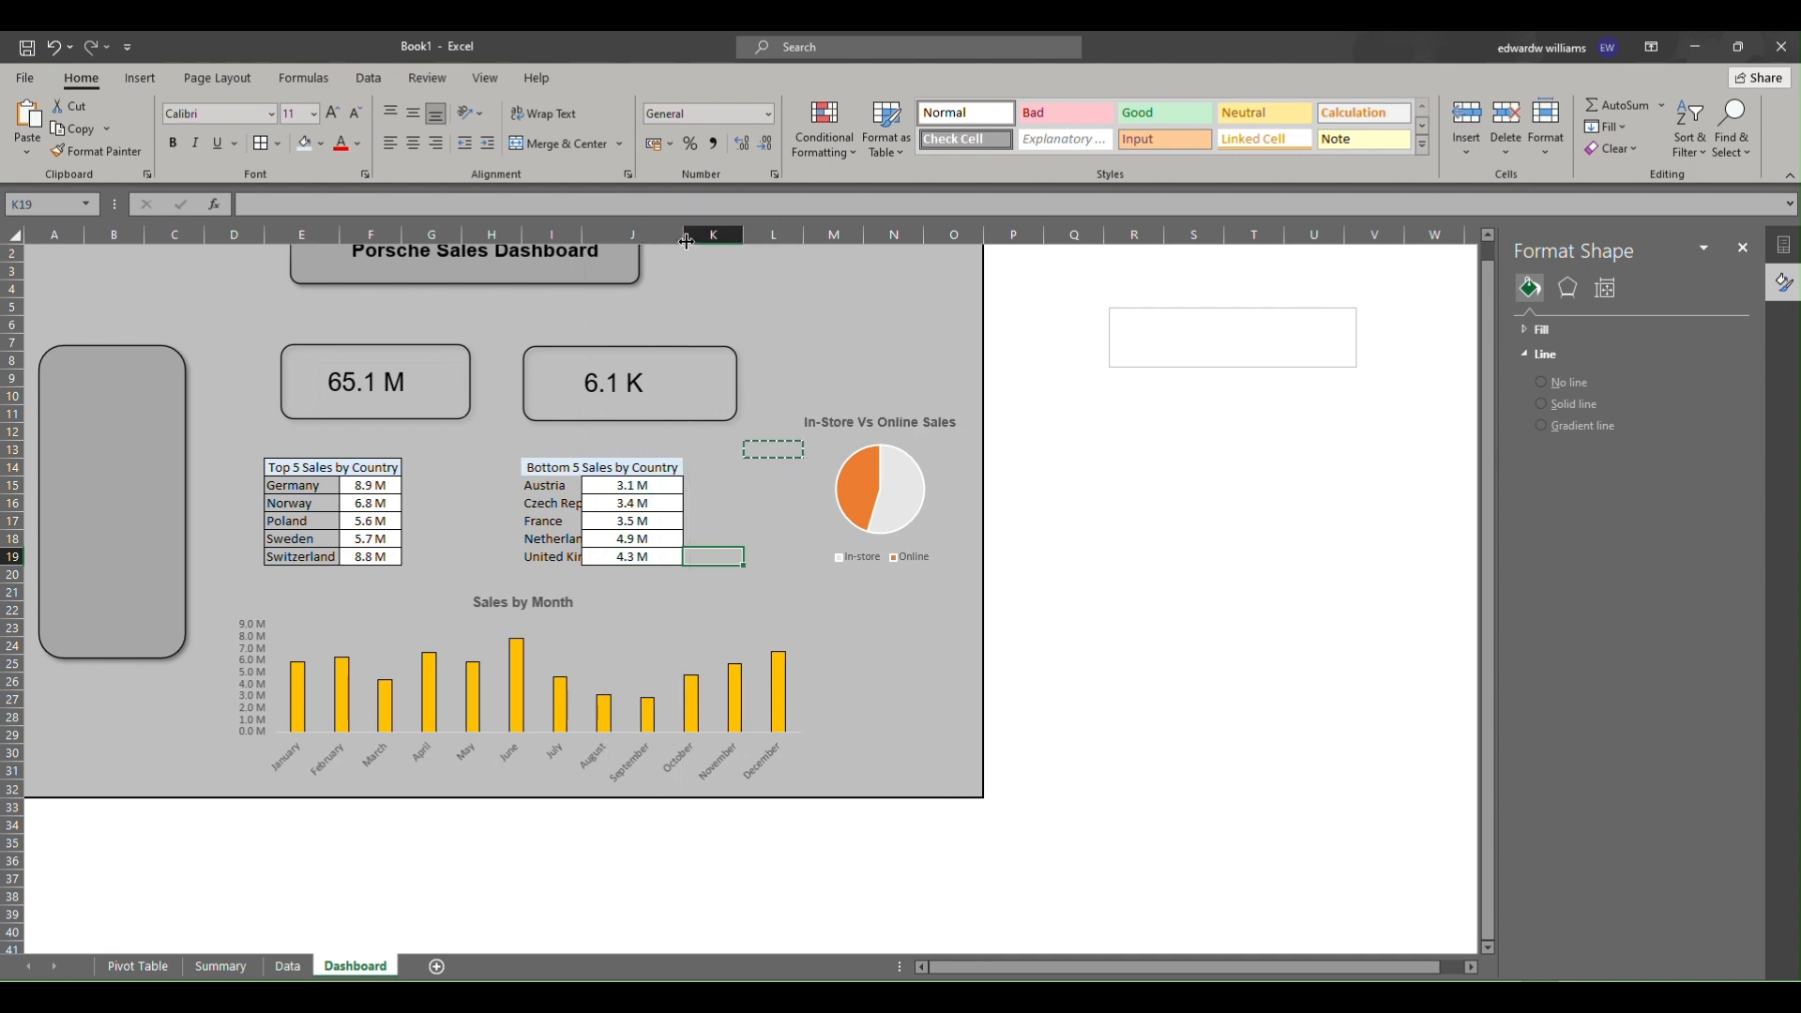
{"action": "left_click", "coordinate": [631, 463]}
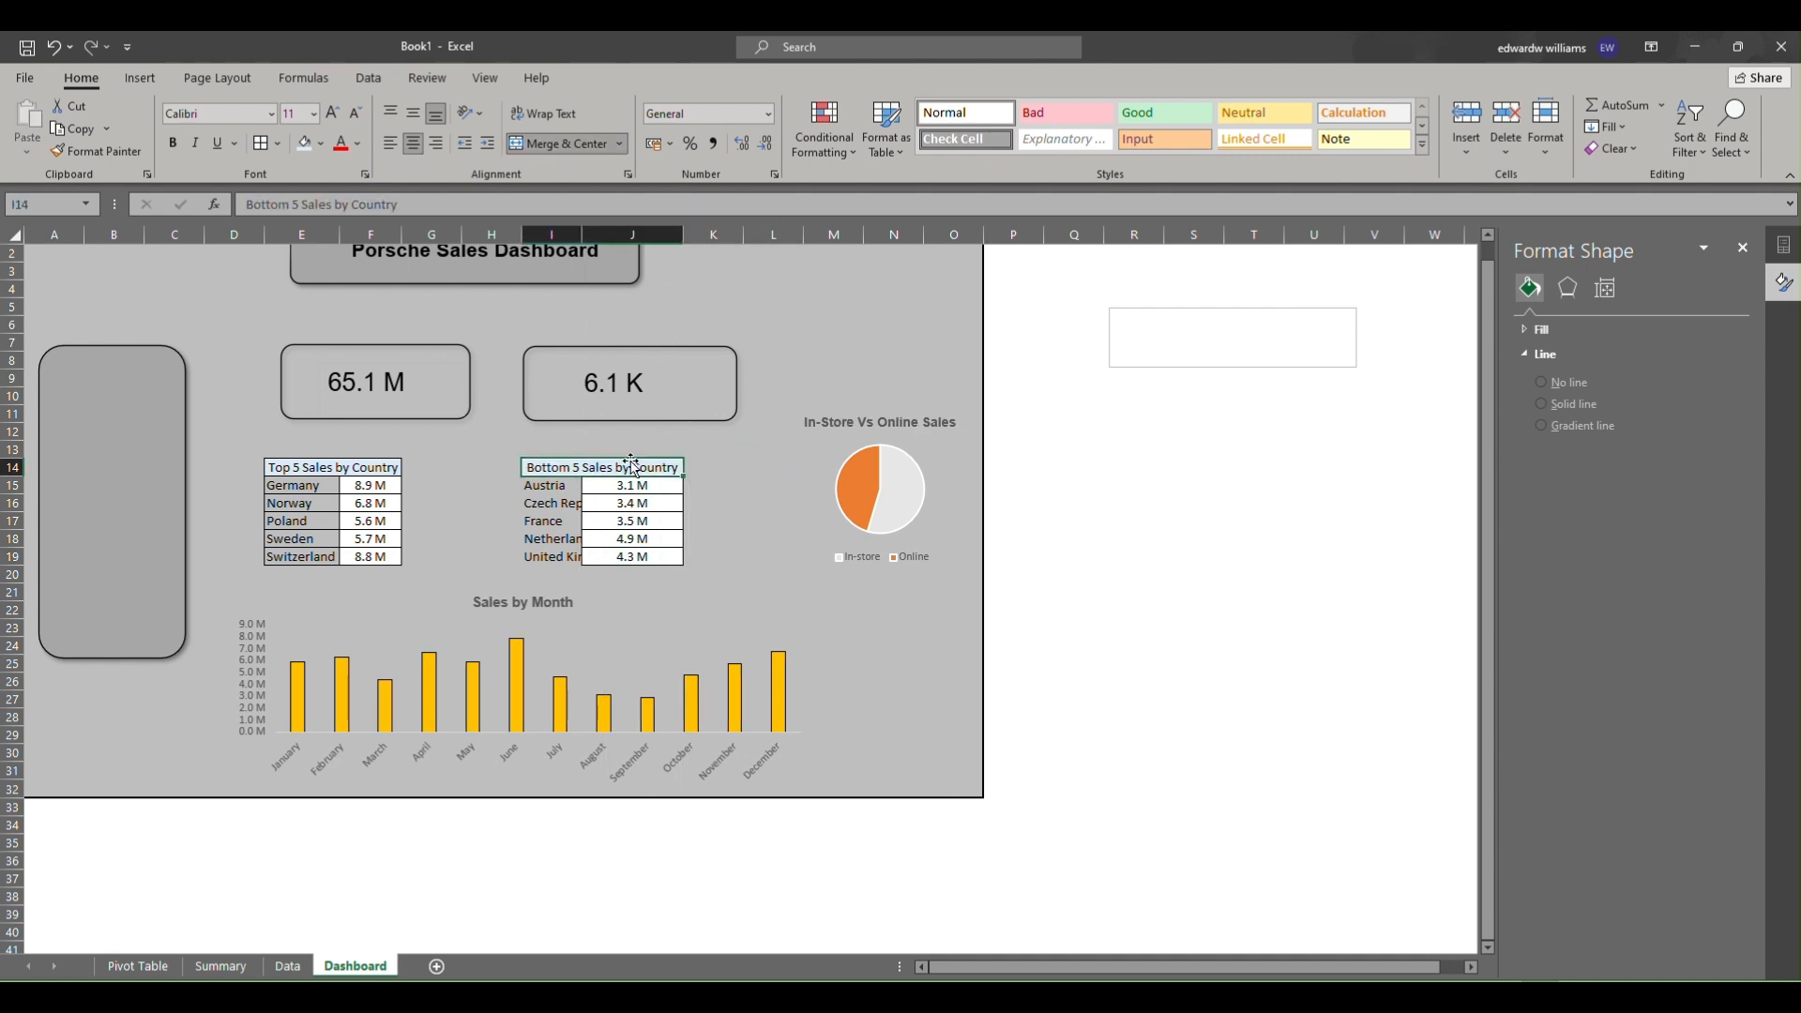
{"action": "left_click_drag", "start_coordinate": [592, 231], "coordinate": [622, 237]}
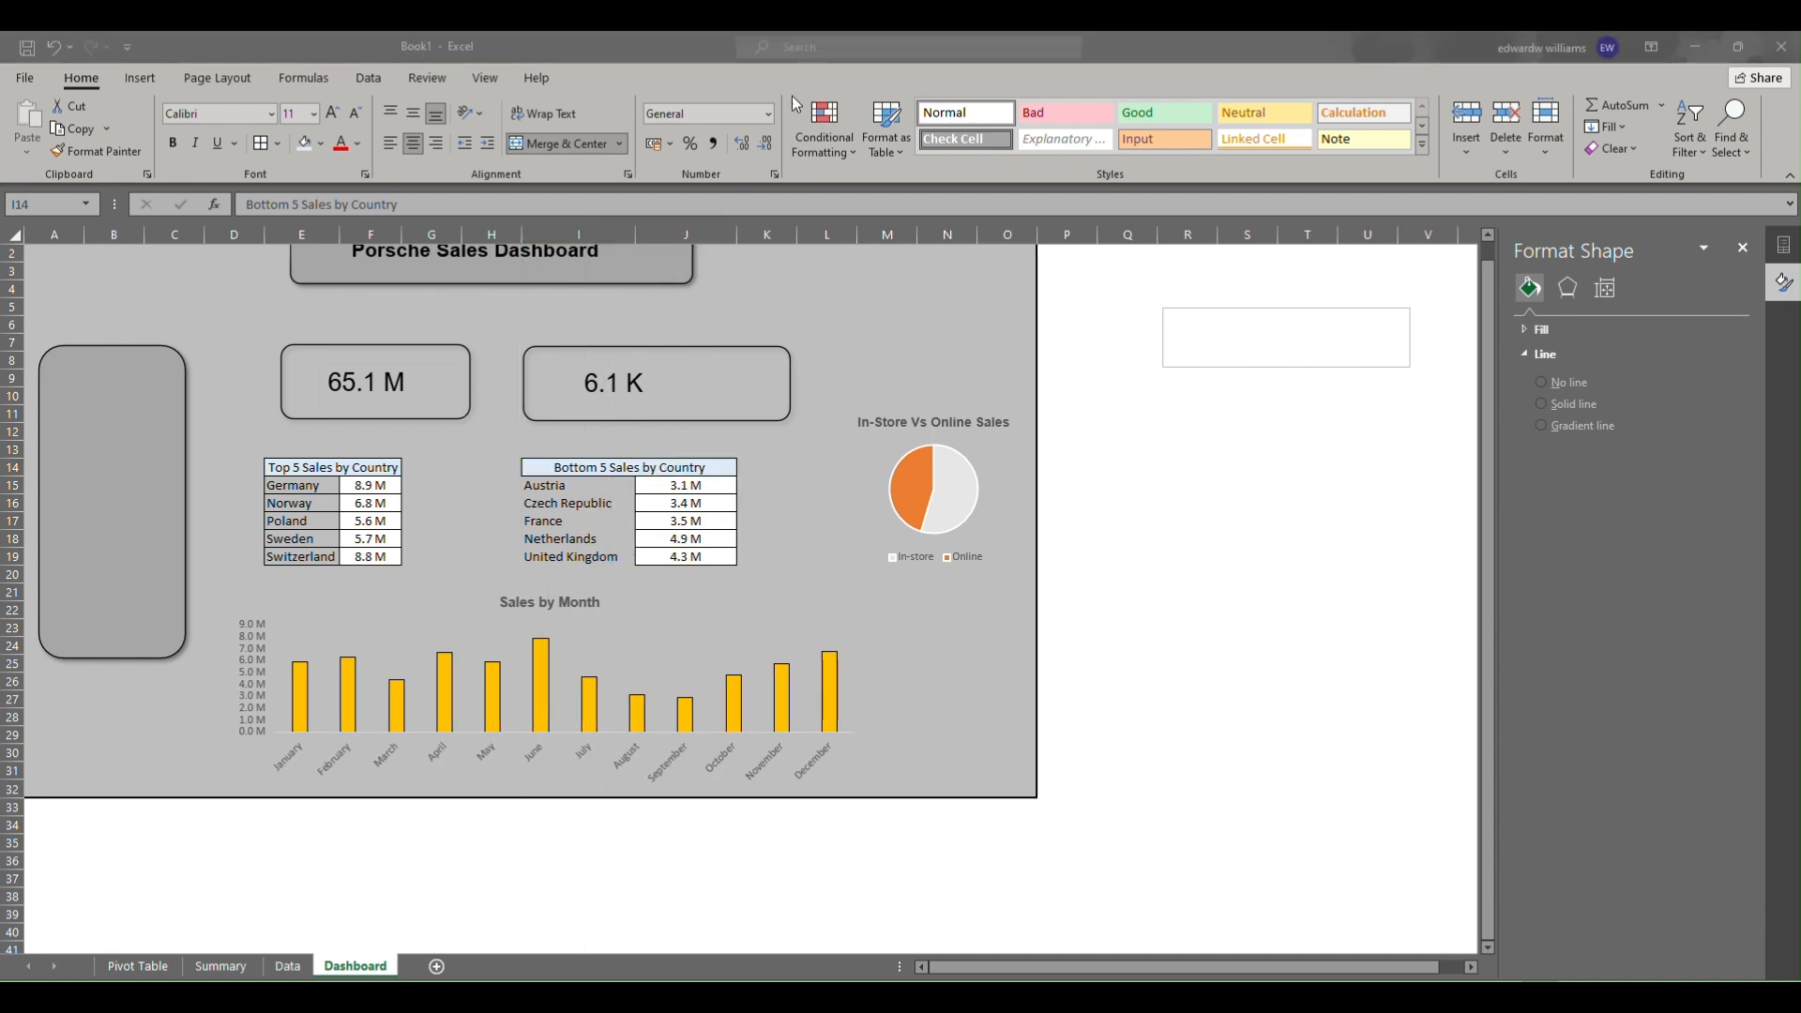
Apply green gradient-fill data bars to the top-5 revenue values in F15 to F19.
{"action": "left_click", "coordinate": [577, 539]}
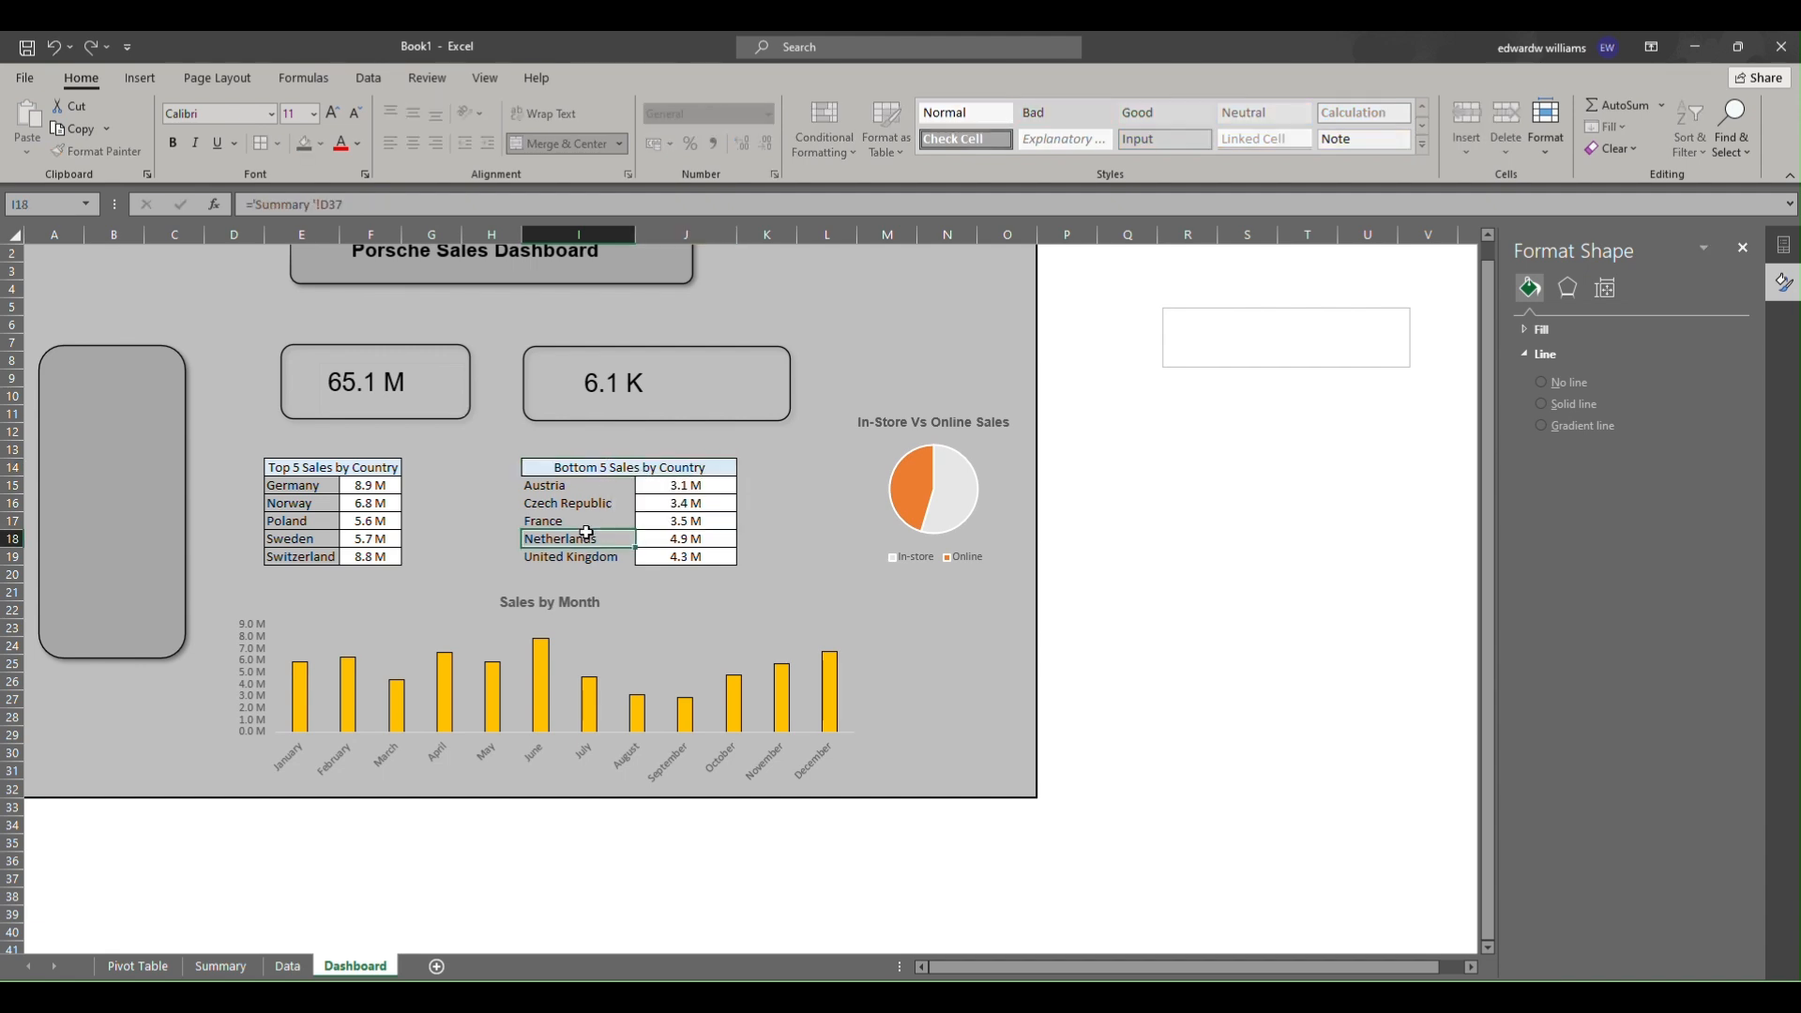
{"action": "left_click_drag", "start_coordinate": [573, 485], "coordinate": [591, 558]}
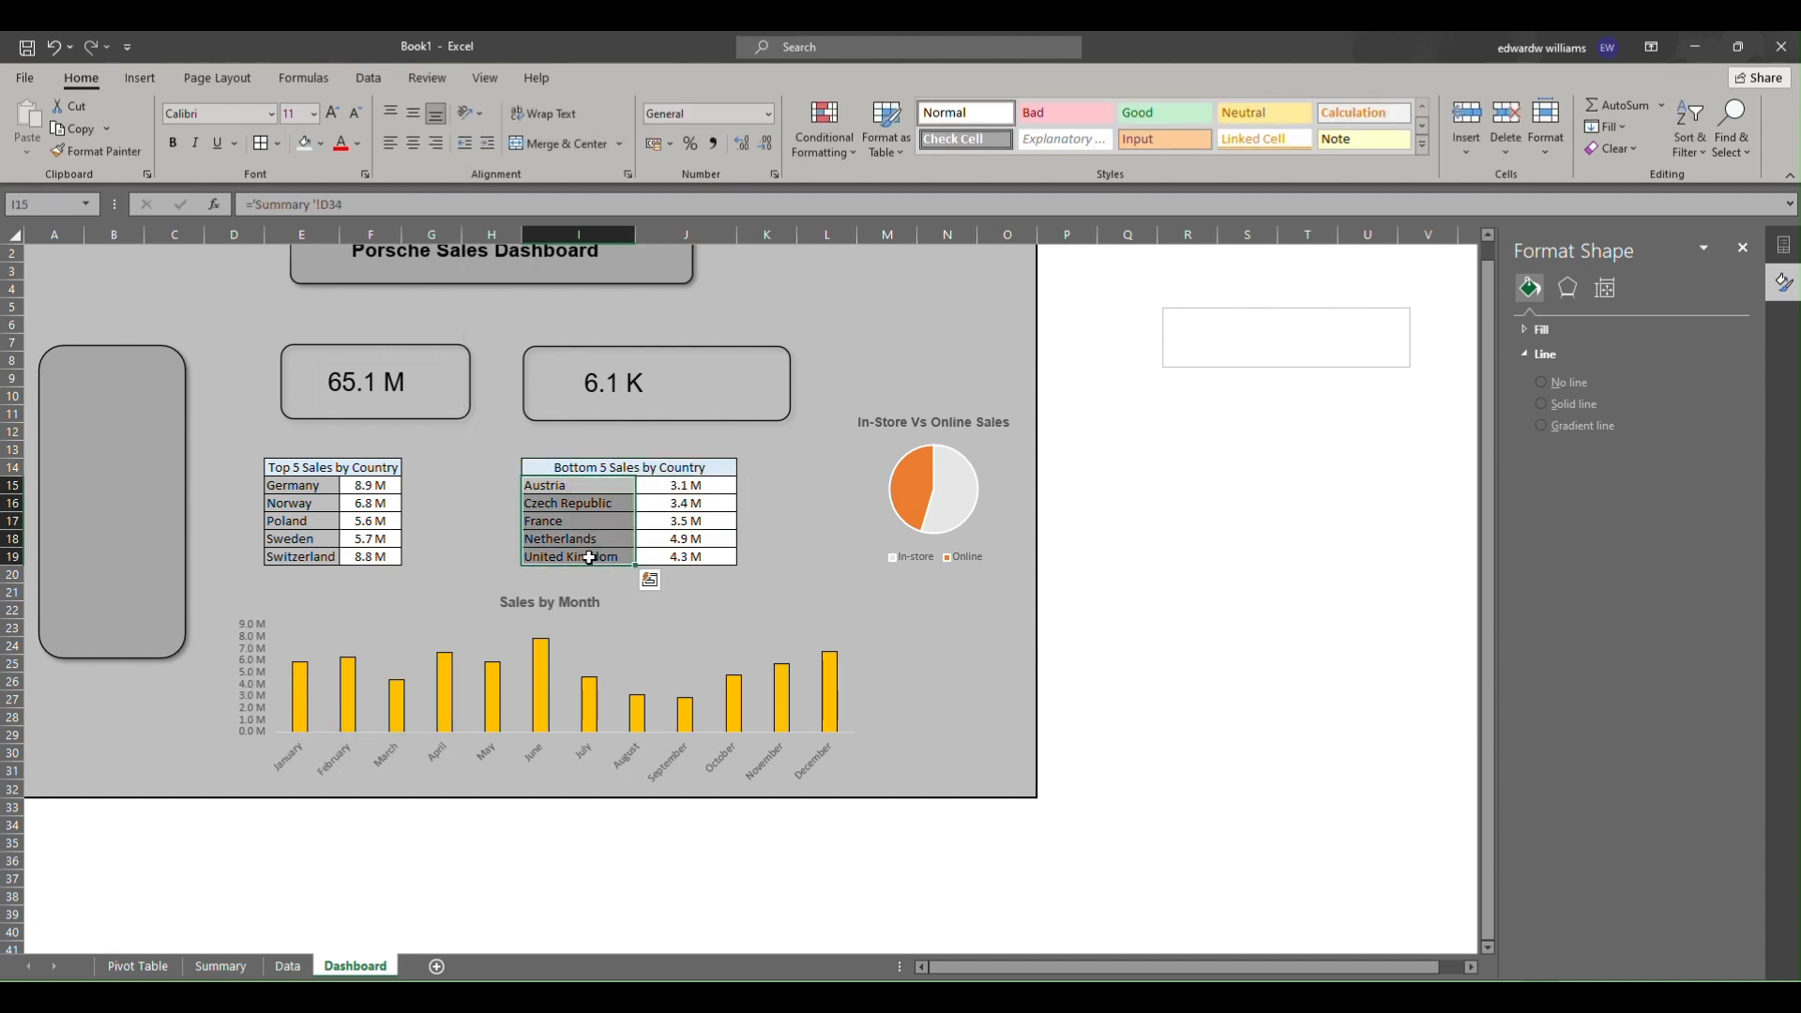
{"action": "left_click_drag", "start_coordinate": [383, 492], "coordinate": [389, 558]}
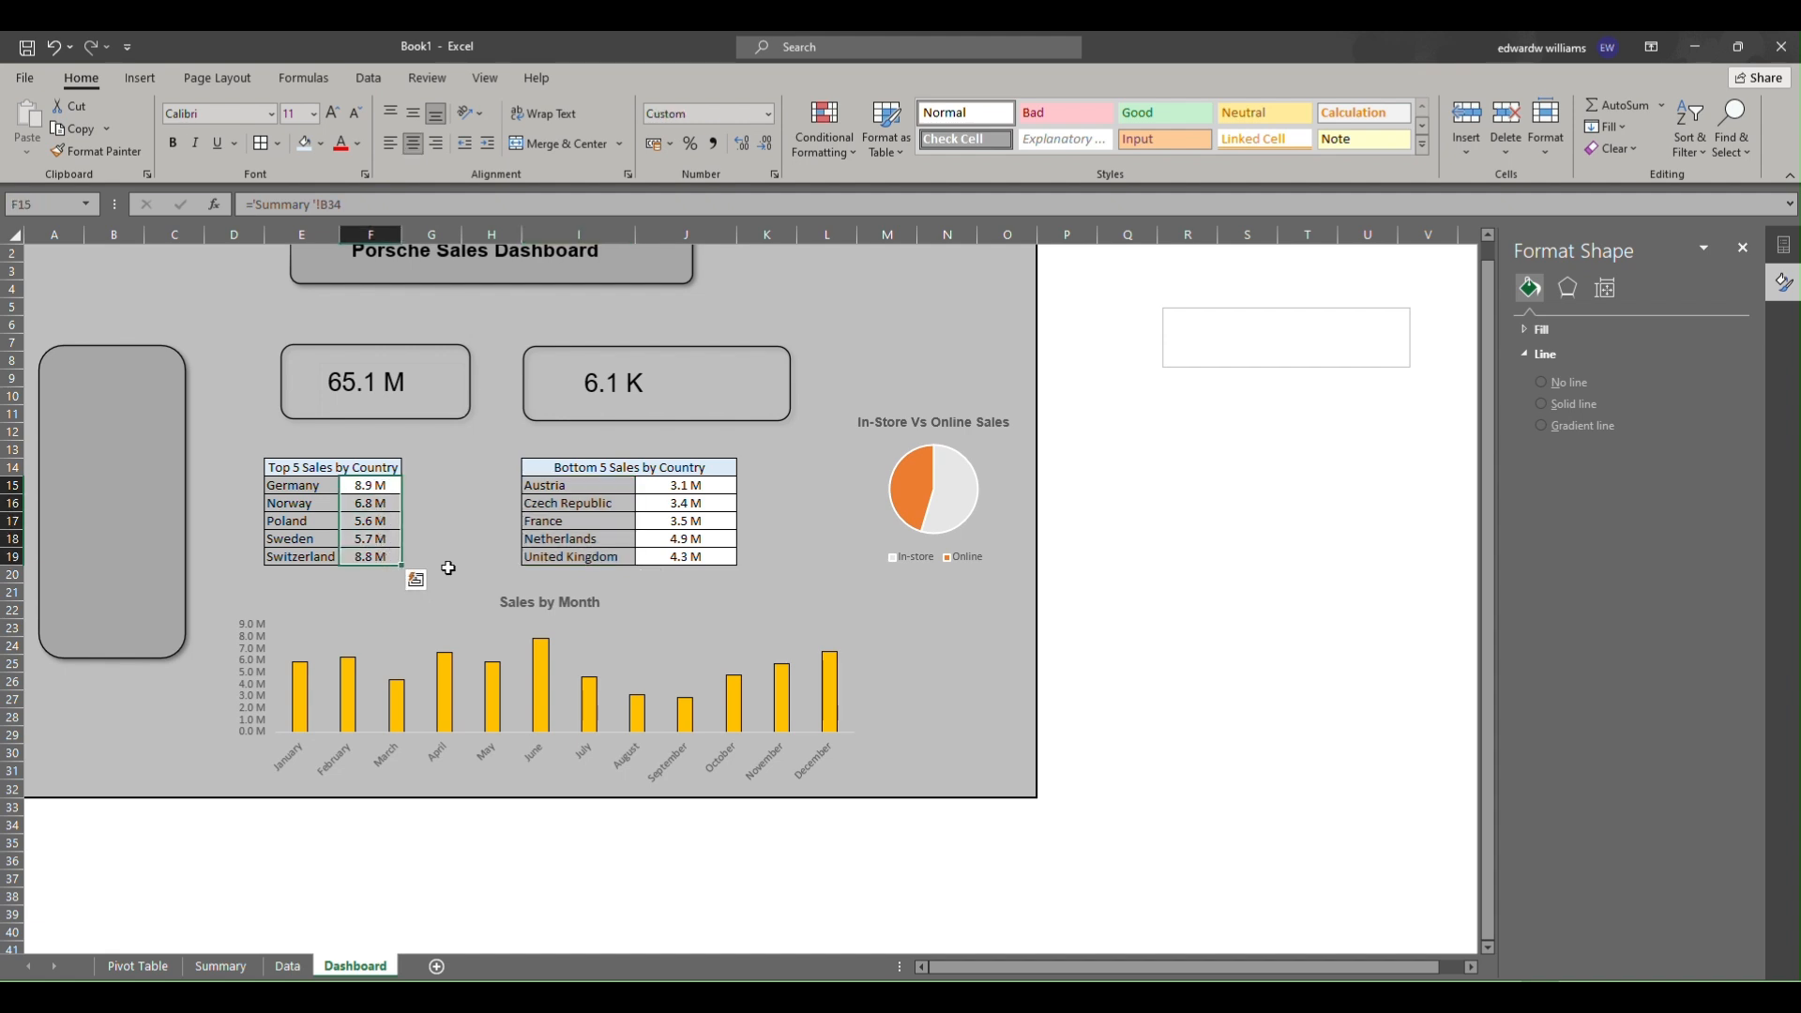
{"action": "left_click", "coordinate": [823, 141]}
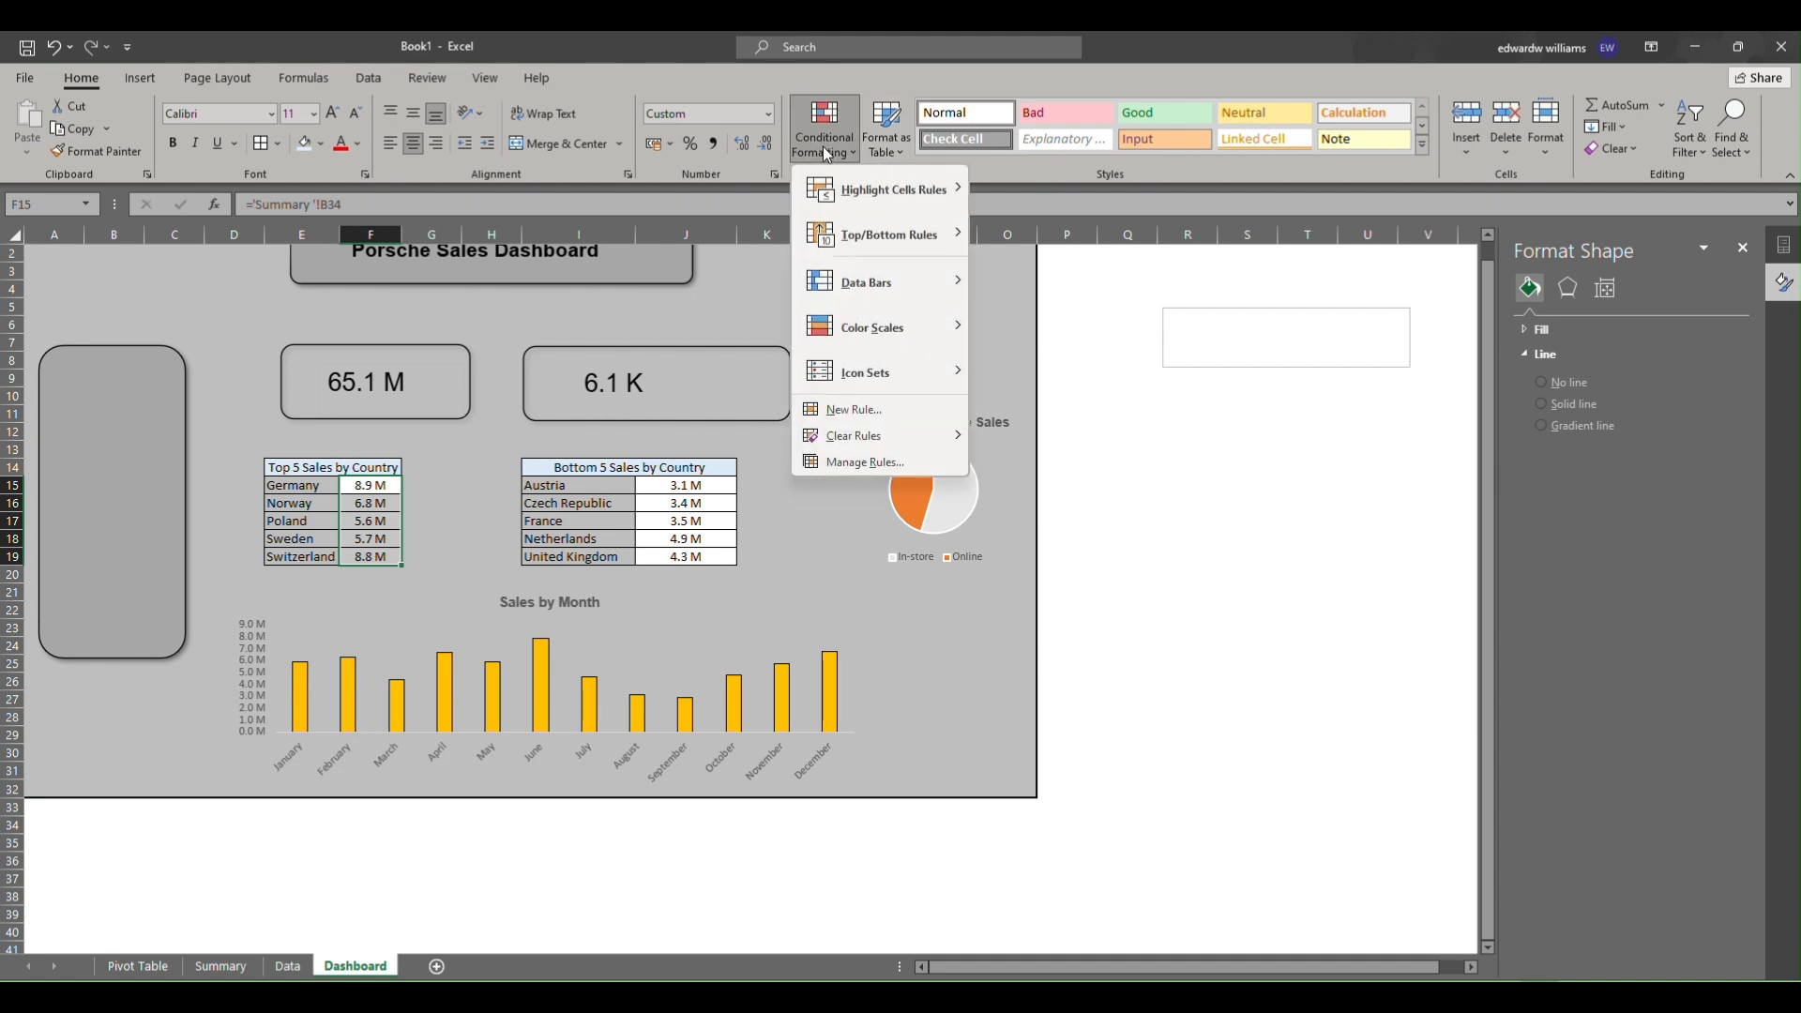
{"action": "mouse_move", "coordinate": [859, 297]}
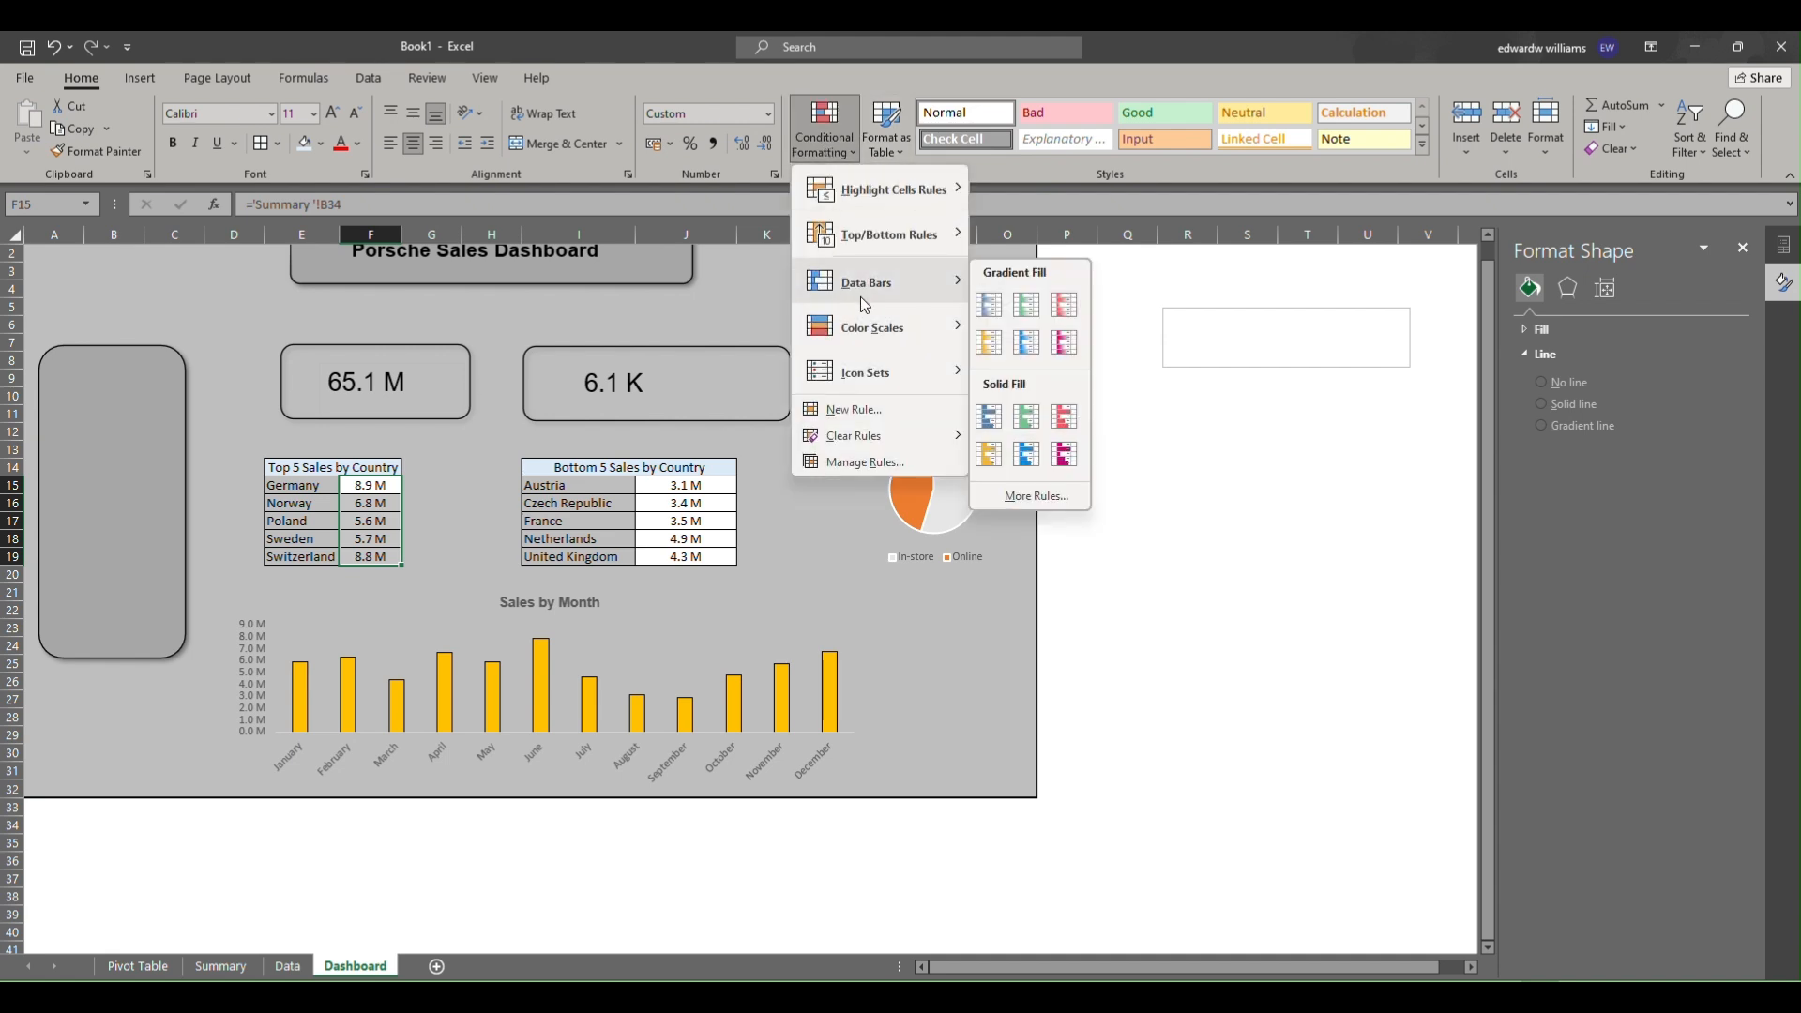
{"action": "left_click", "coordinate": [1023, 305]}
Apply red gradient-fill data bars to the bottom-5 revenue values in J15 to J19.
{"action": "left_click_drag", "start_coordinate": [685, 487], "coordinate": [691, 555]}
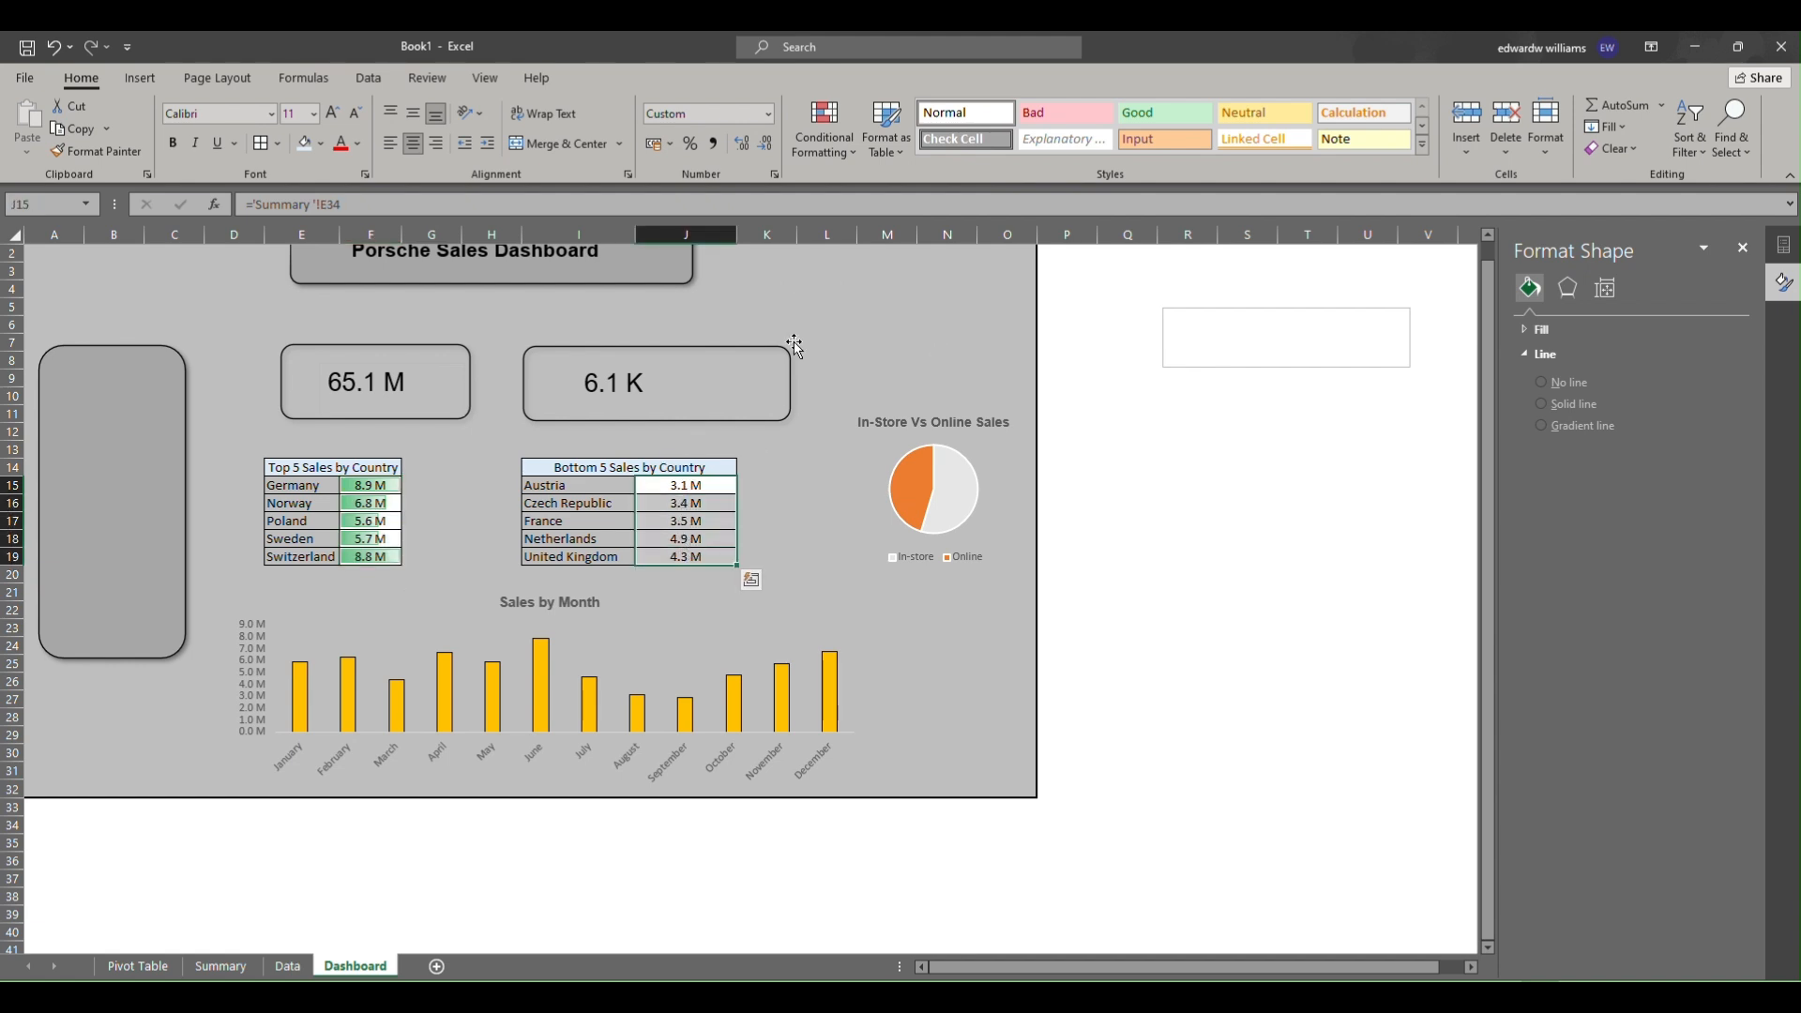
{"action": "left_click", "coordinate": [840, 148]}
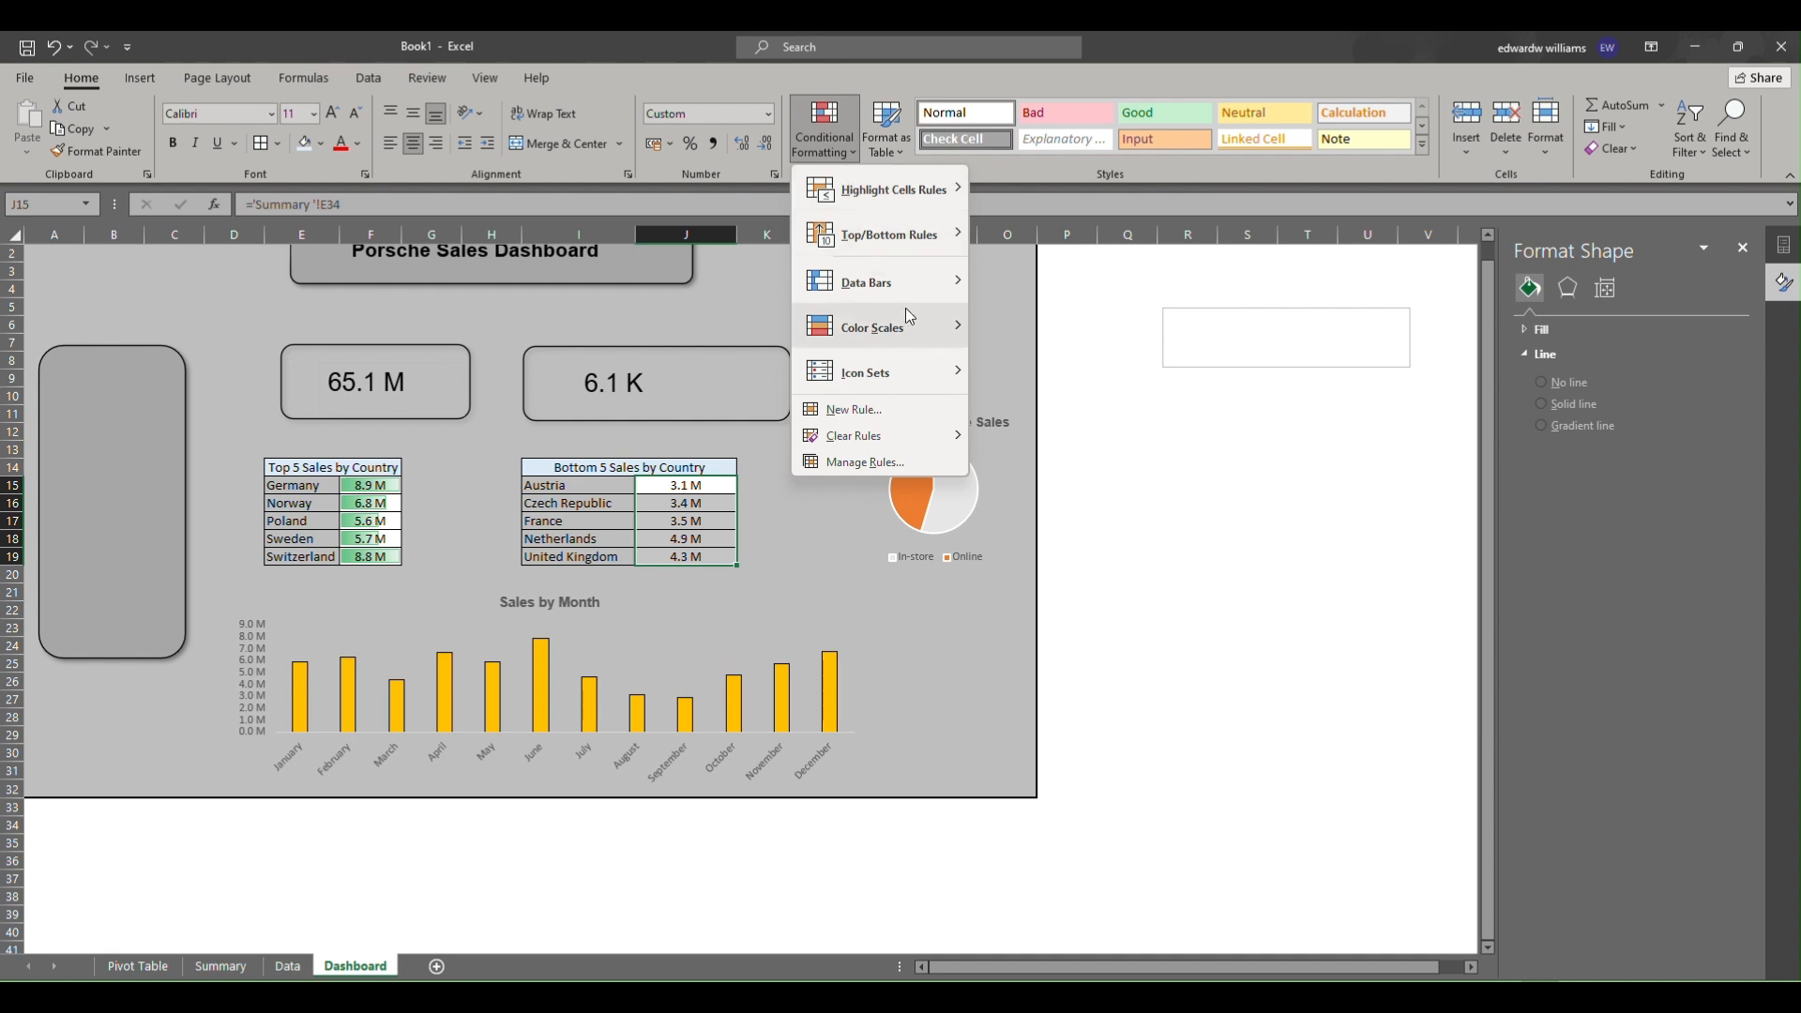
{"action": "mouse_move", "coordinate": [906, 282]}
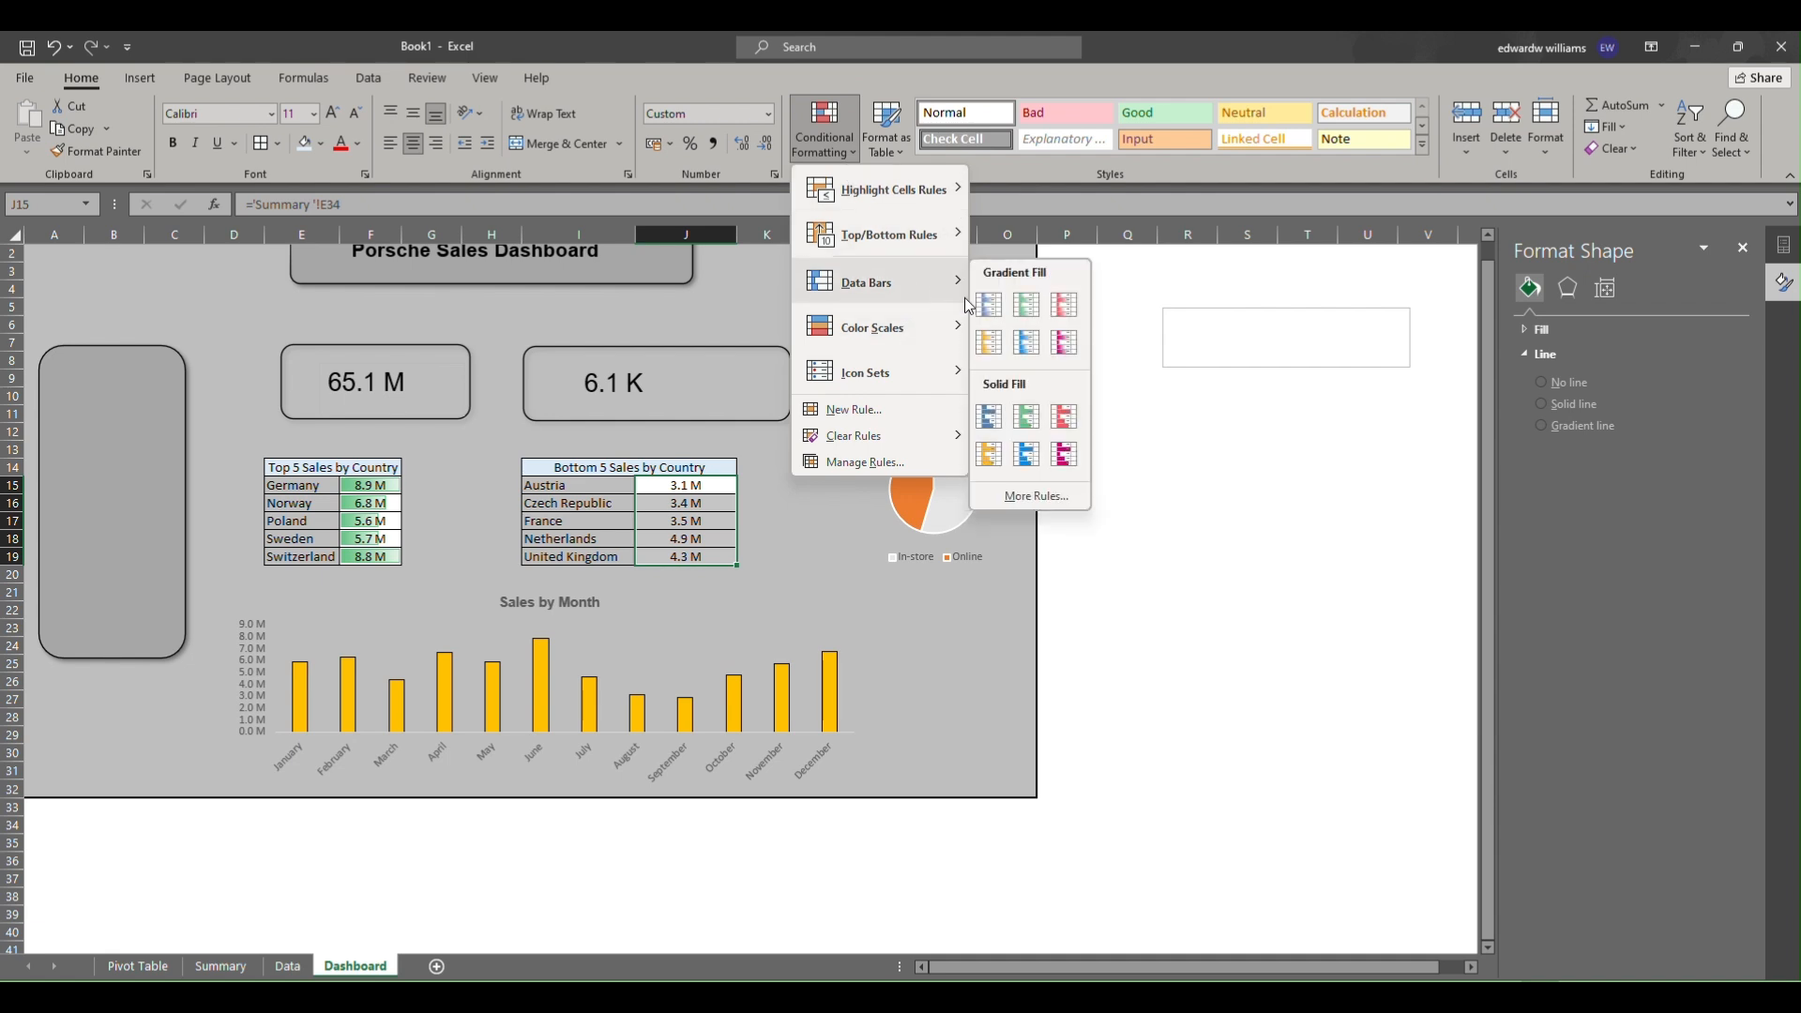
{"action": "left_click", "coordinate": [1056, 306]}
Narrow the 6.1 K KPI card to match the width of the 65.1 M card.
{"action": "left_click", "coordinate": [793, 390]}
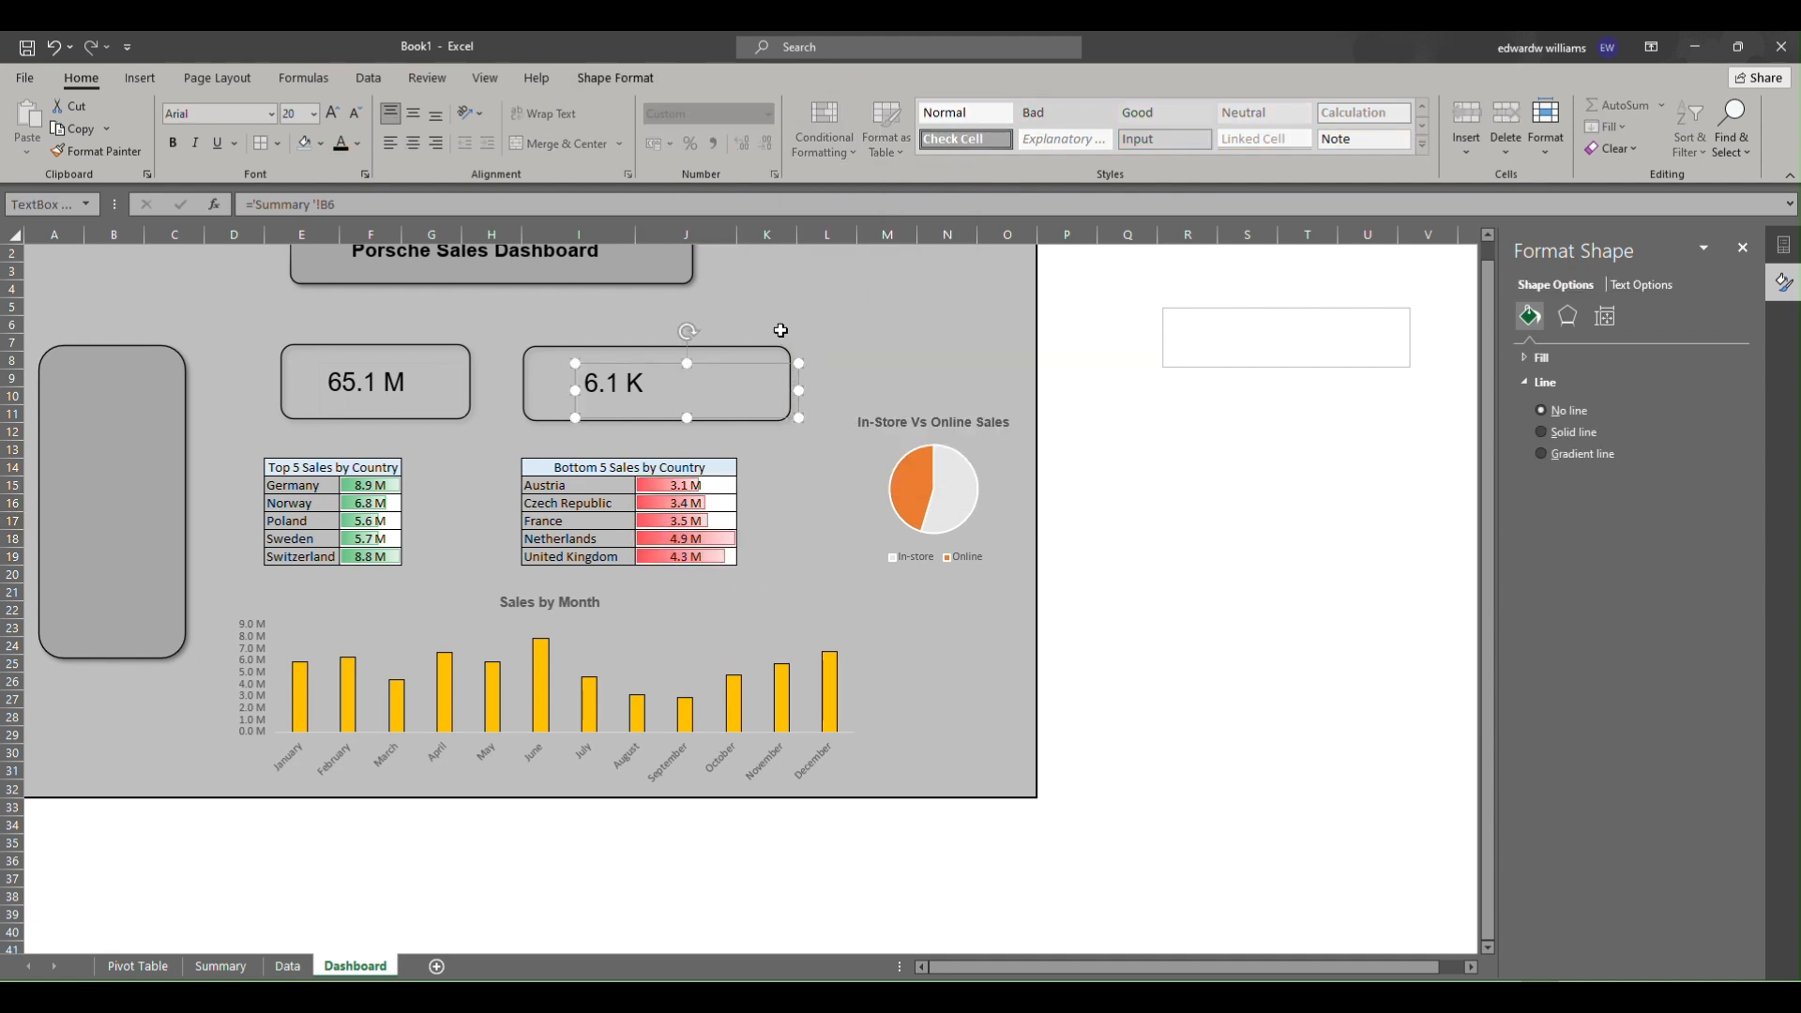
{"action": "left_click", "coordinate": [792, 373]}
{"action": "left_click_drag", "start_coordinate": [791, 383], "coordinate": [690, 380]}
{"action": "left_click", "coordinate": [768, 380]}
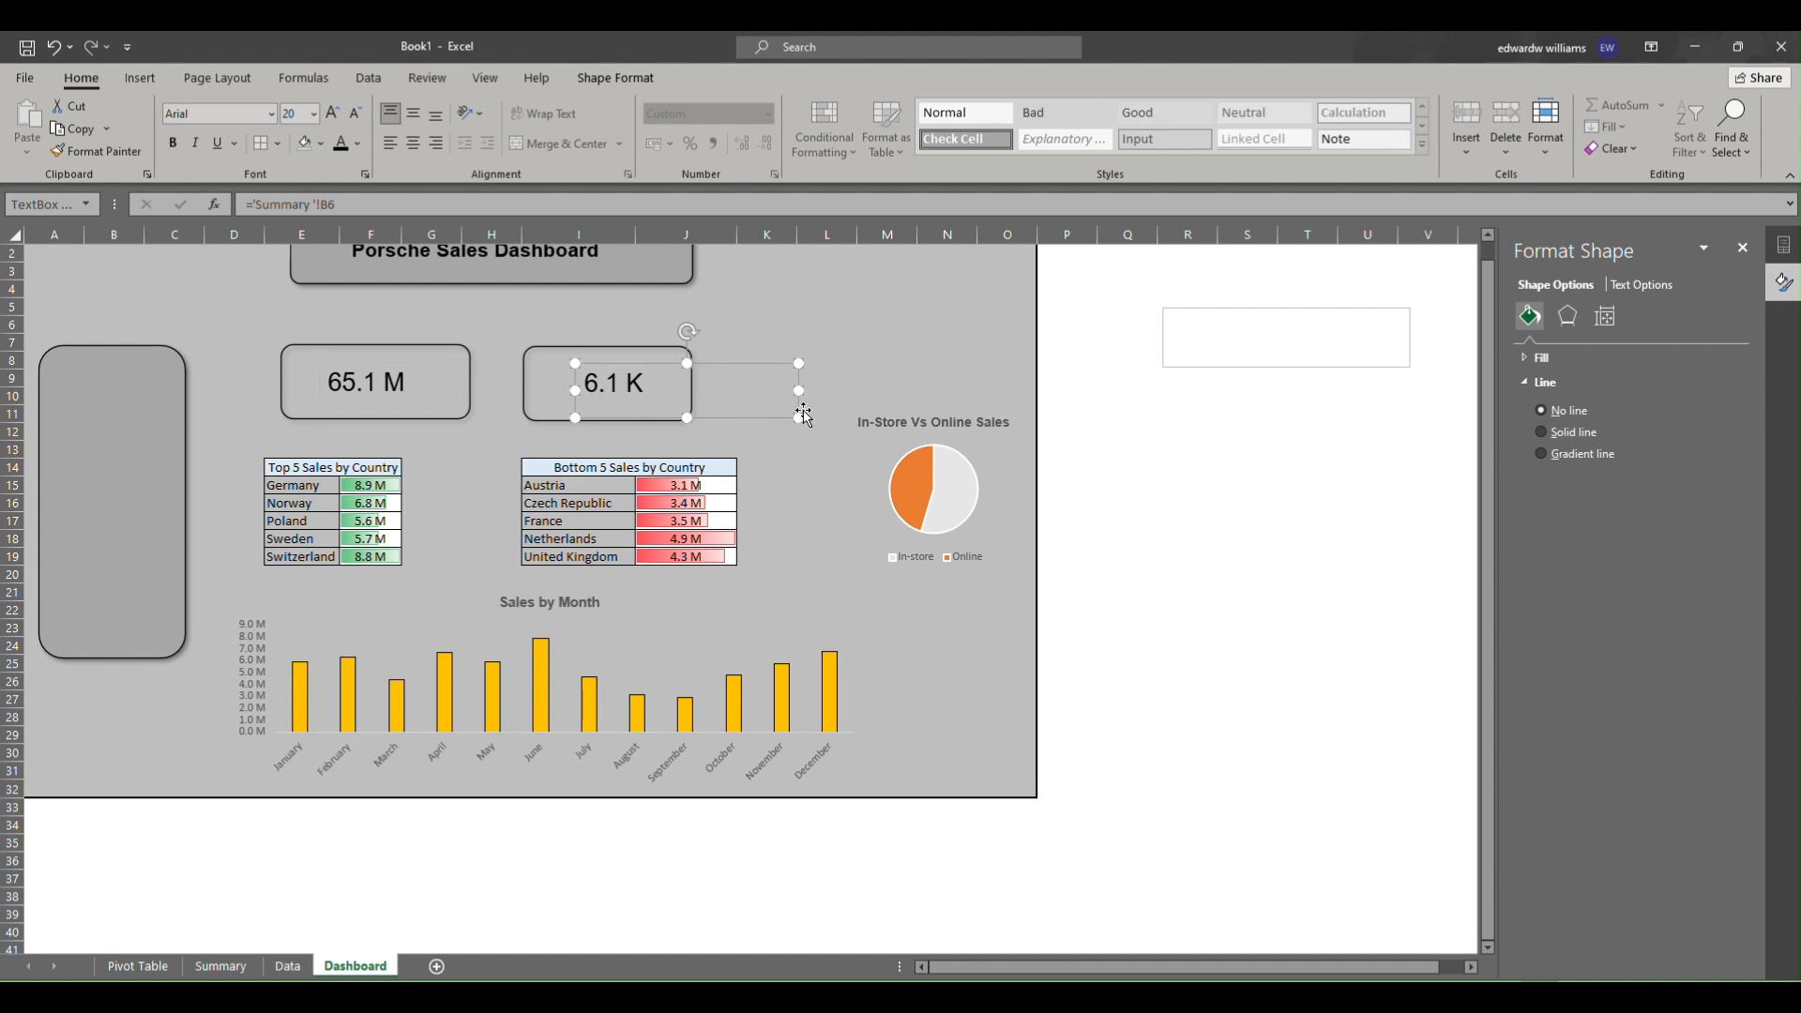
{"action": "left_click_drag", "start_coordinate": [733, 364], "coordinate": [722, 363]}
{"action": "left_click", "coordinate": [891, 322]}
Switch to the Pivot Table sheet.
{"action": "scroll", "coordinate": [872, 323], "scroll_direction": "up", "scroll_amount": 1}
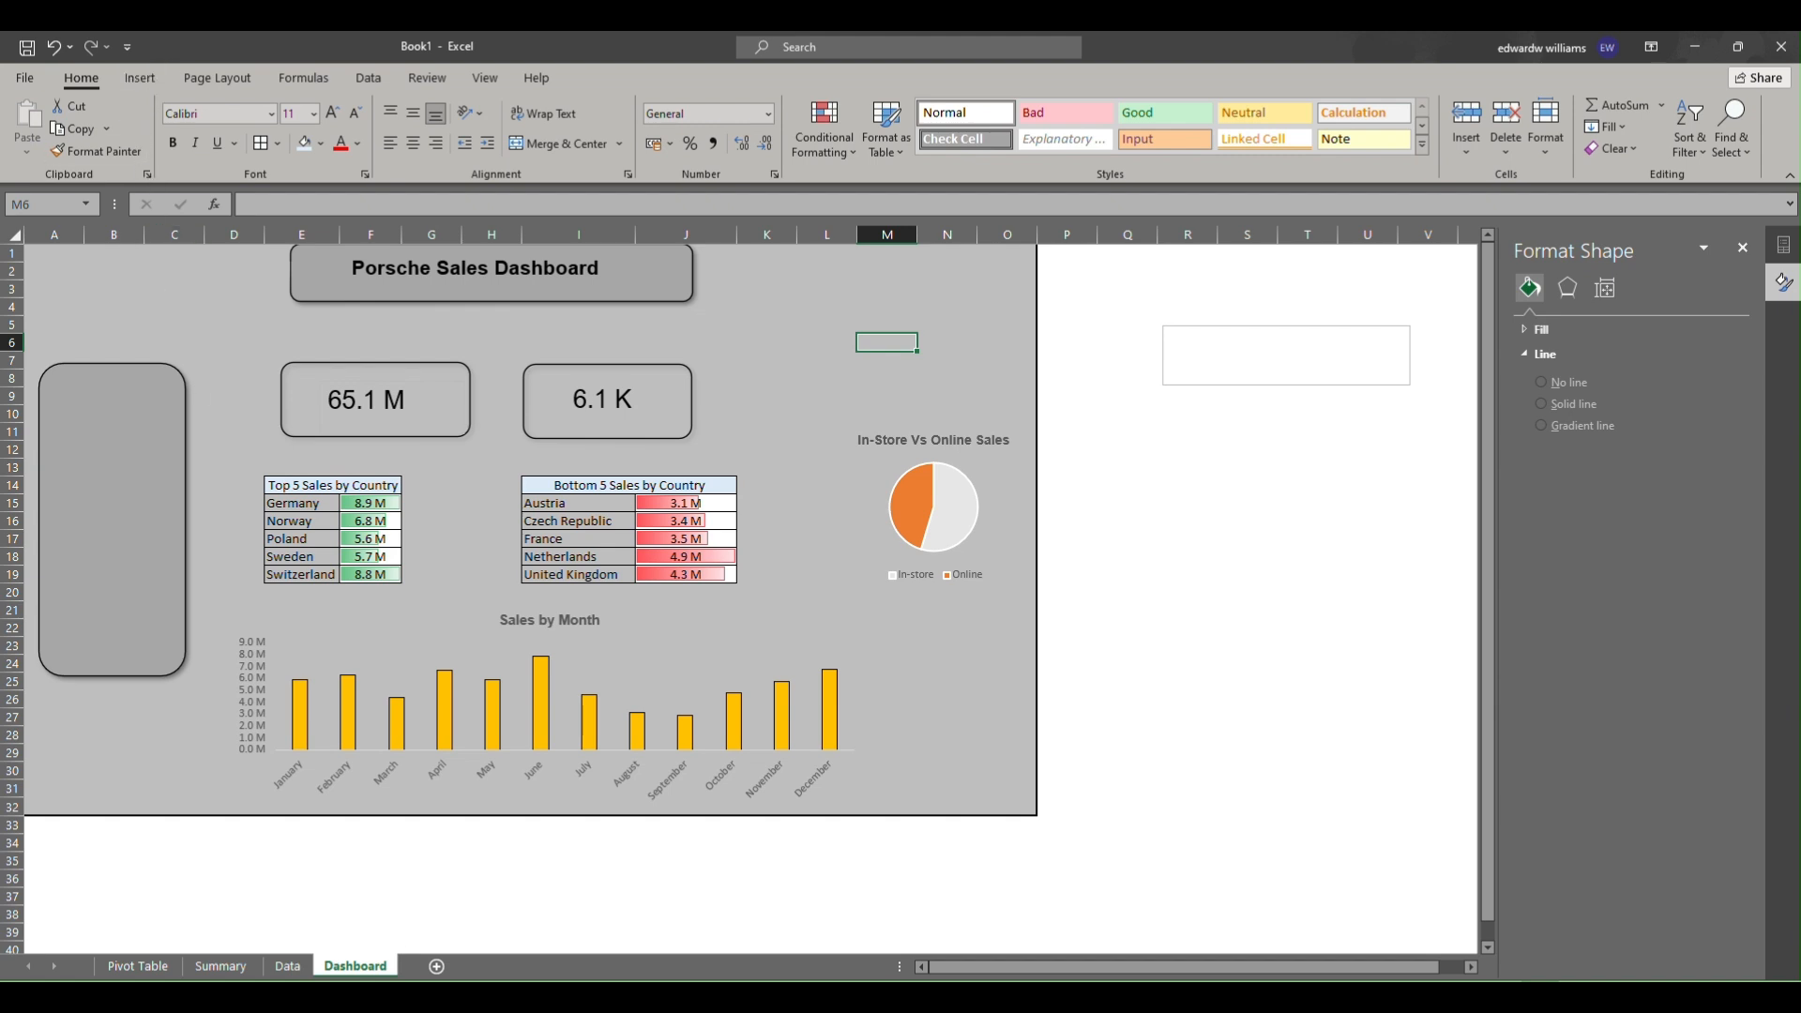
{"action": "left_click", "coordinate": [138, 966]}
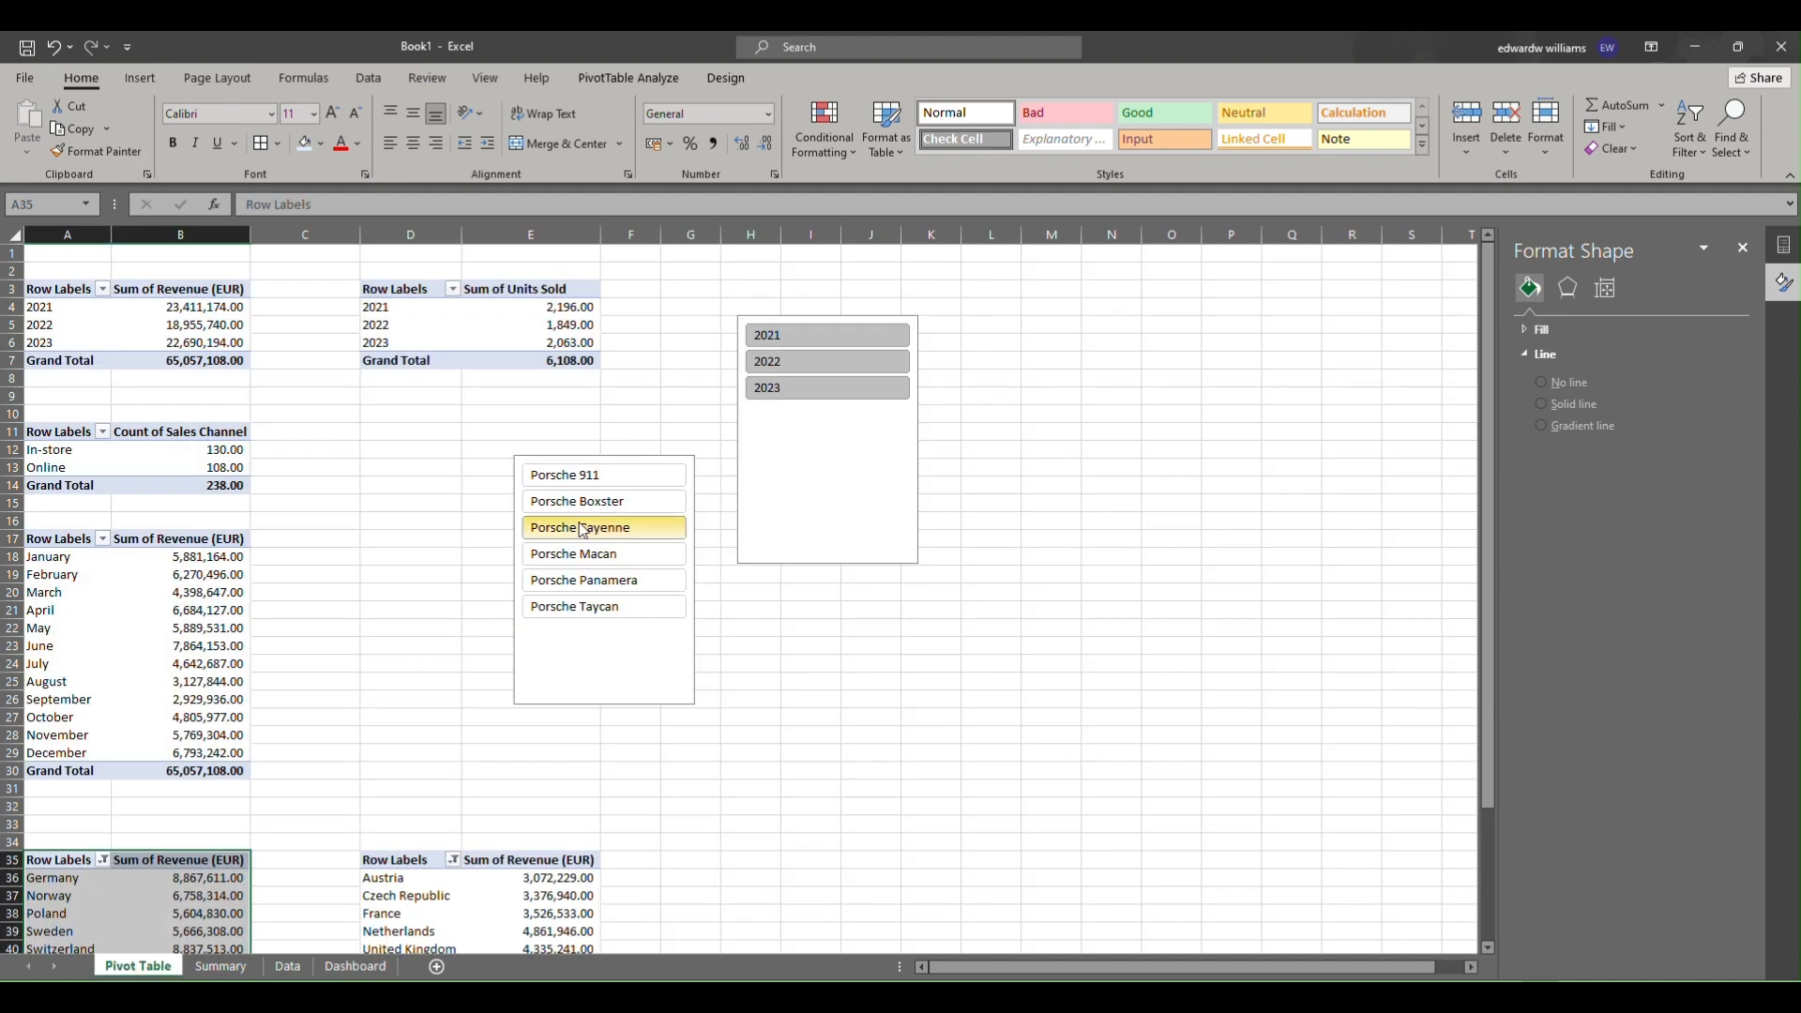
Copy the Car Model slicer from the Pivot Table sheet, paste it onto the Dashboard side panel and shrink it.
{"action": "right_click", "coordinate": [625, 682]}
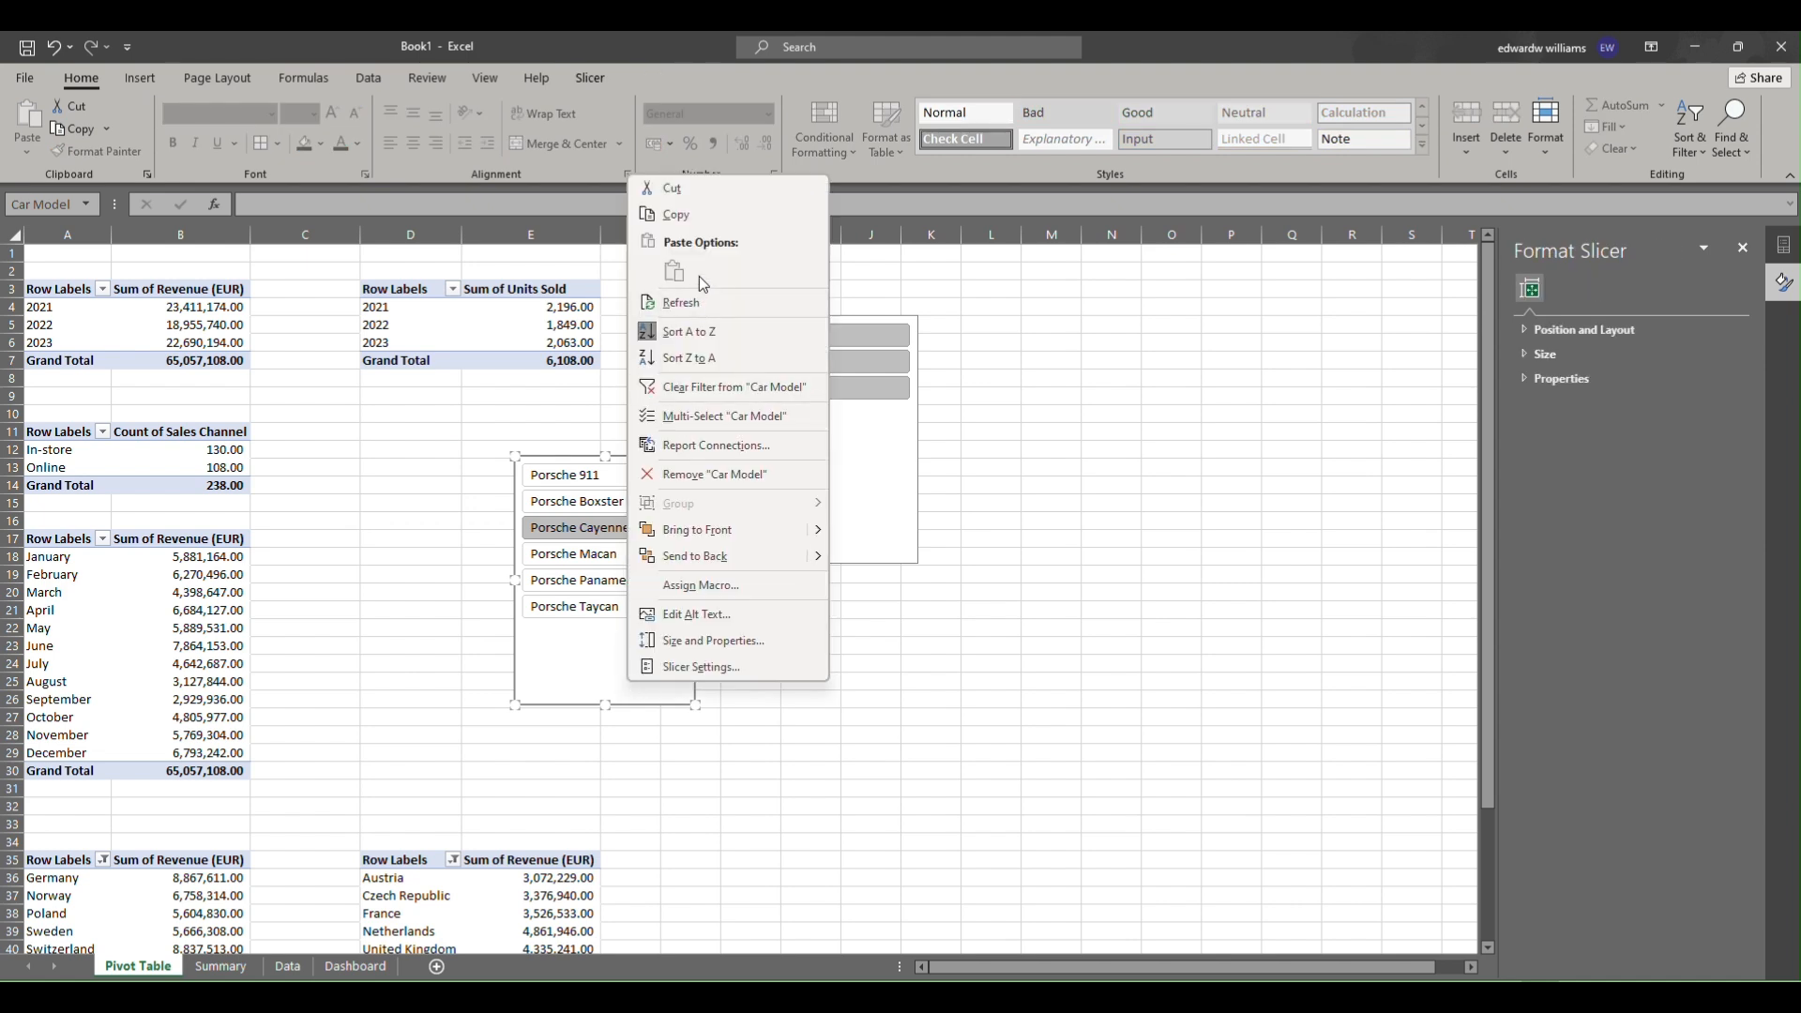
{"action": "left_click", "coordinate": [700, 217]}
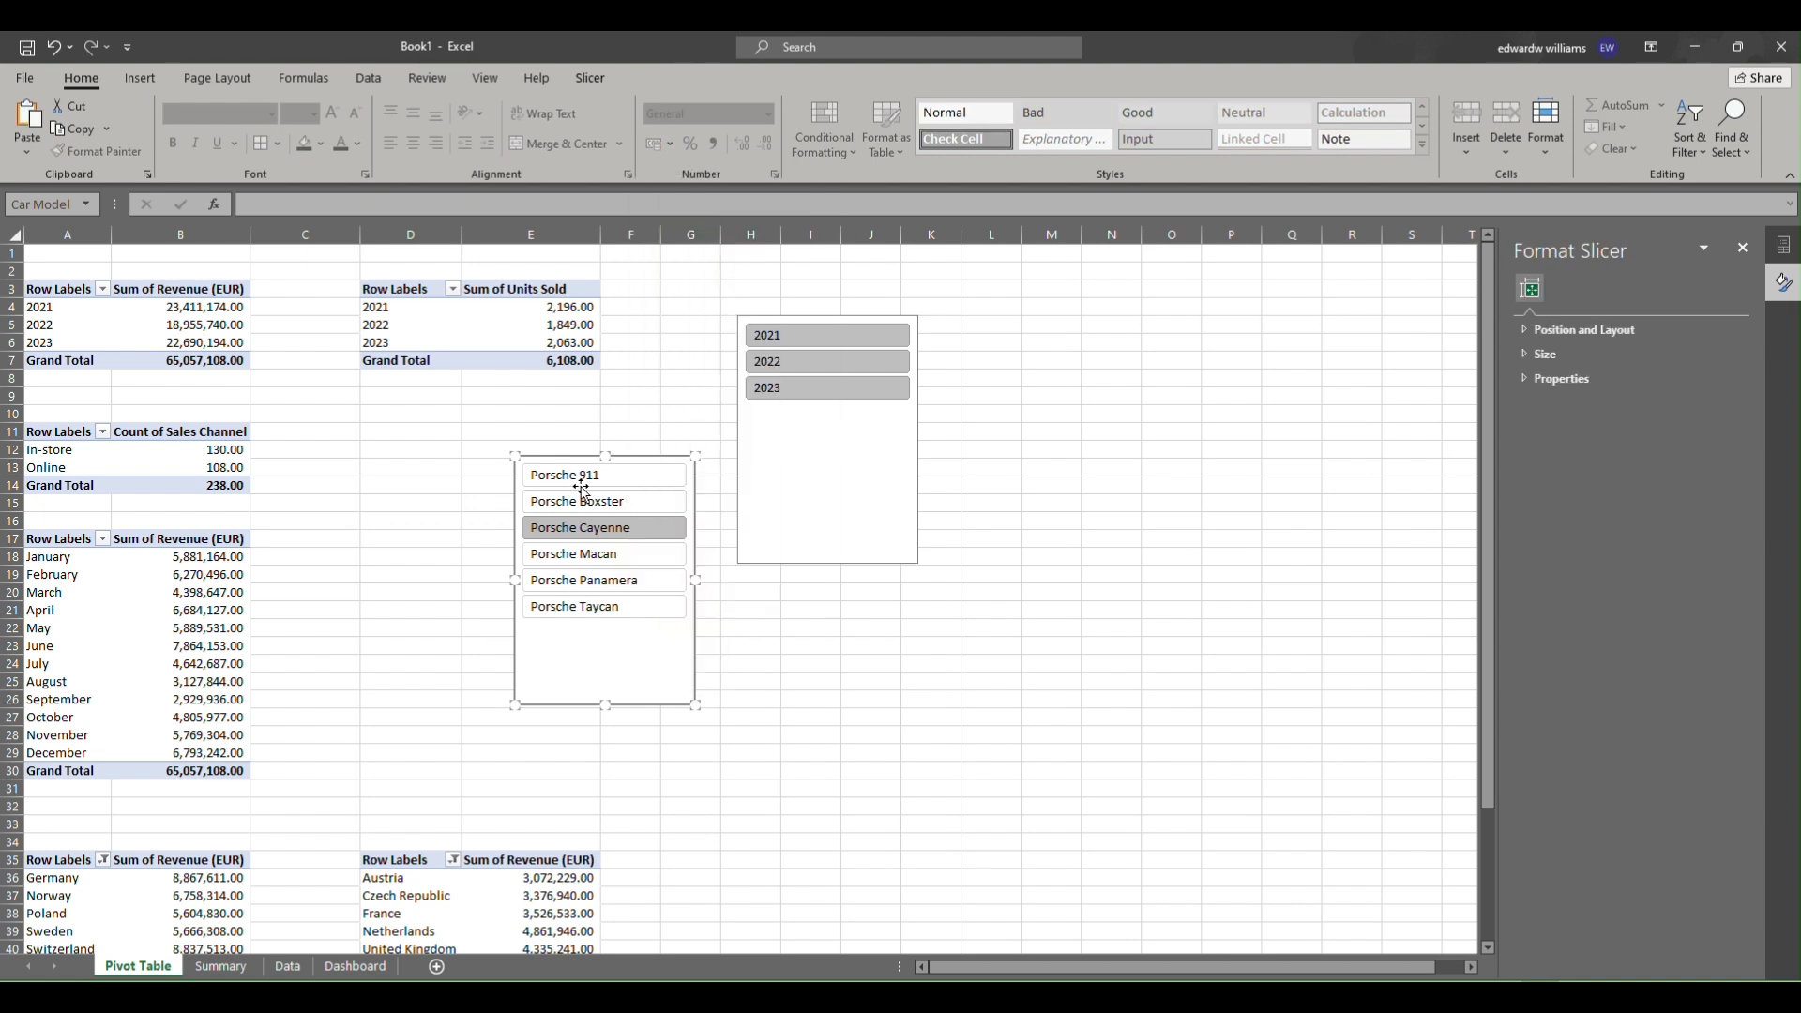
{"action": "left_click", "coordinate": [339, 972]}
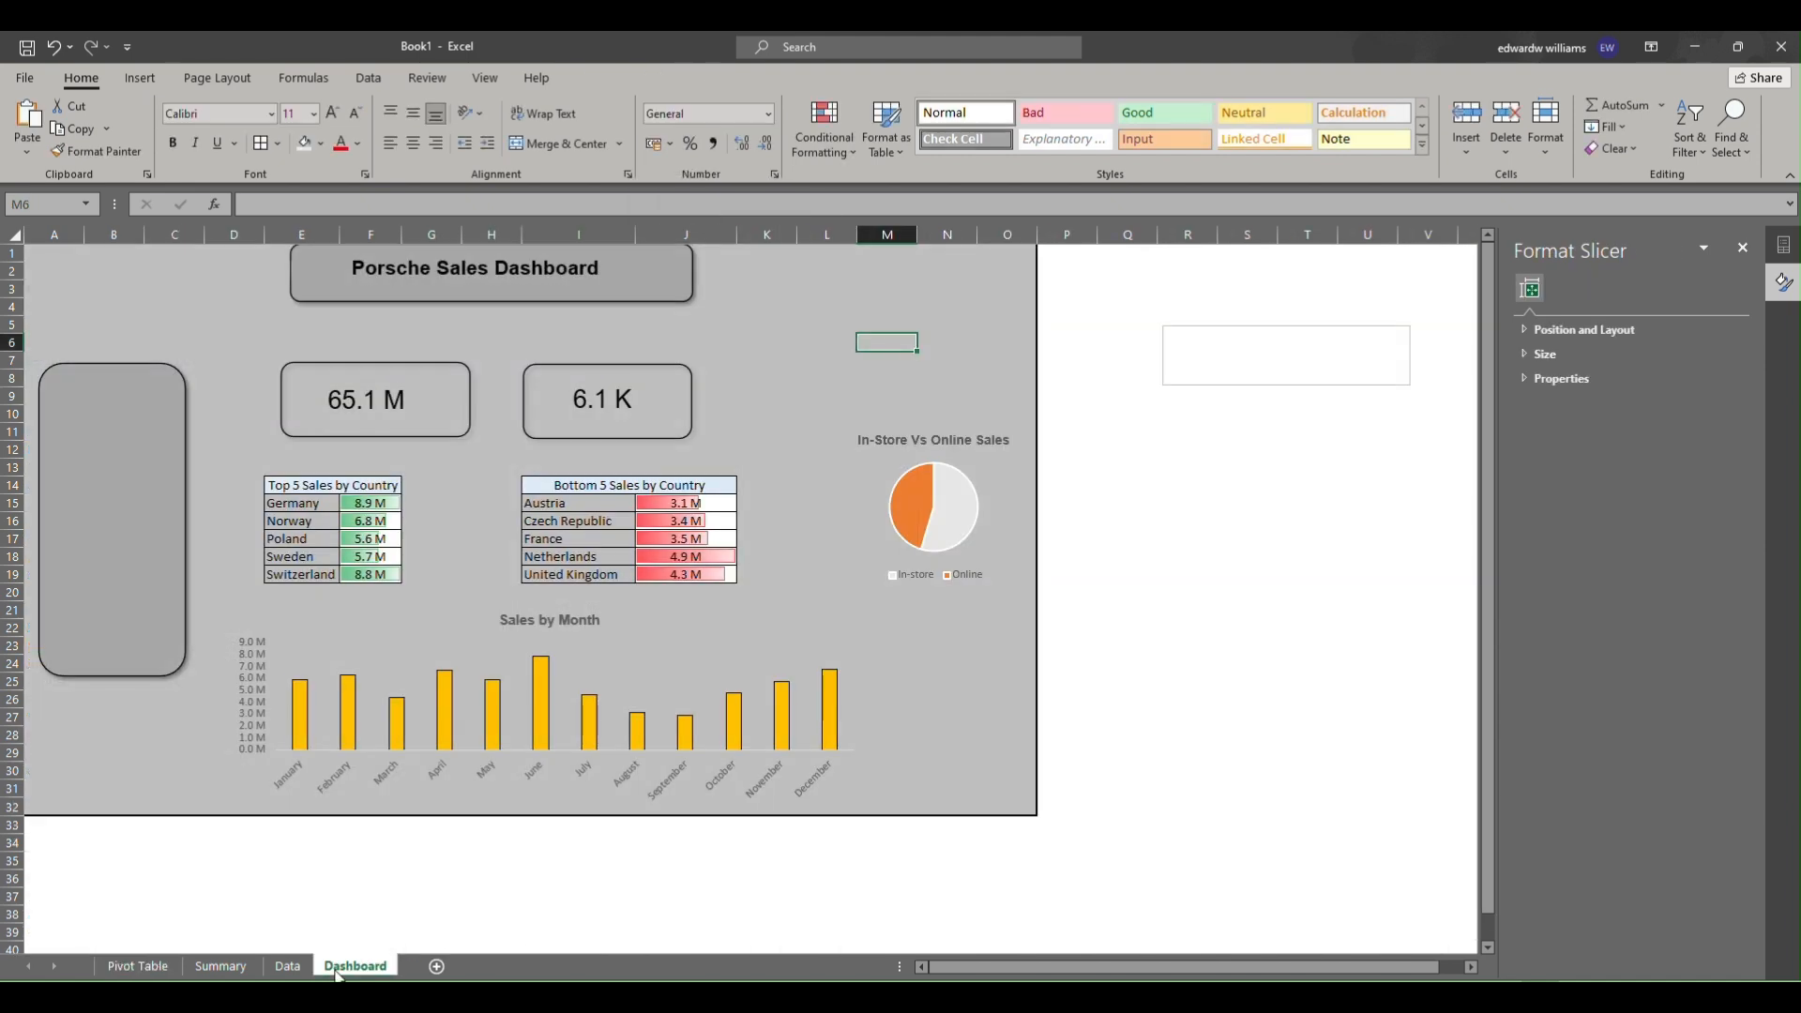
{"action": "right_click", "coordinate": [76, 399]}
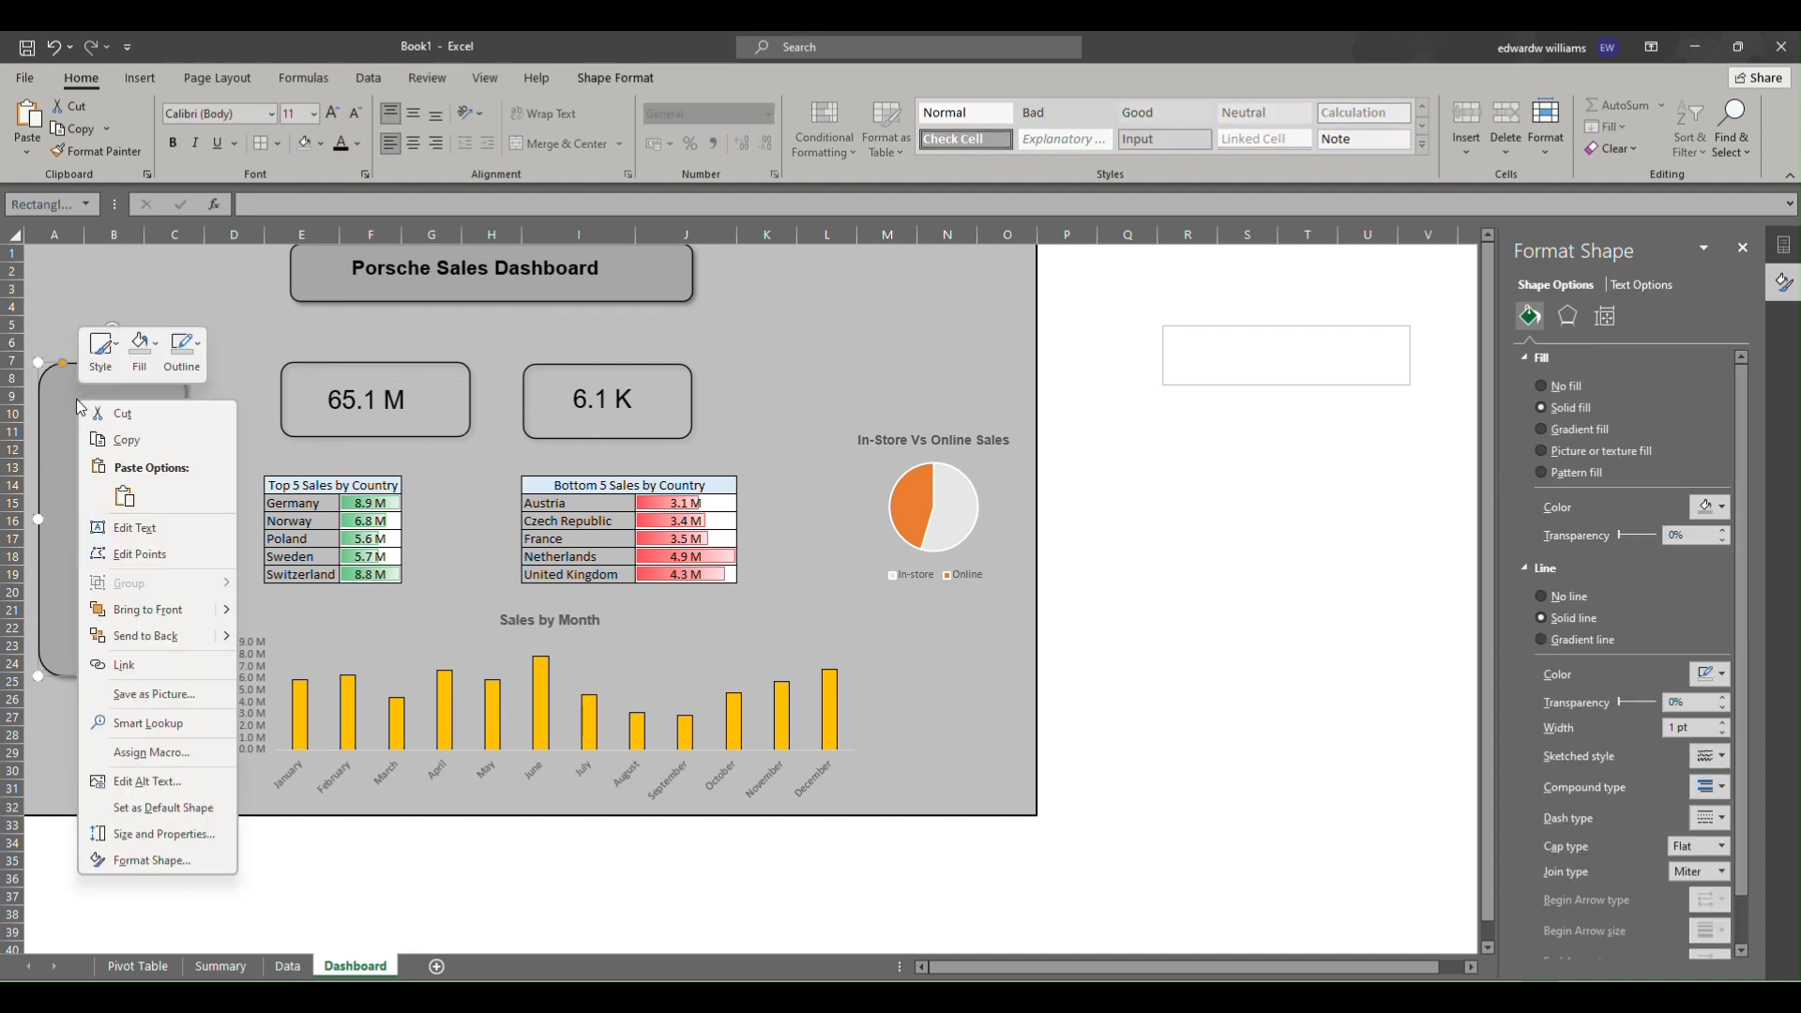
{"action": "left_click", "coordinate": [123, 504]}
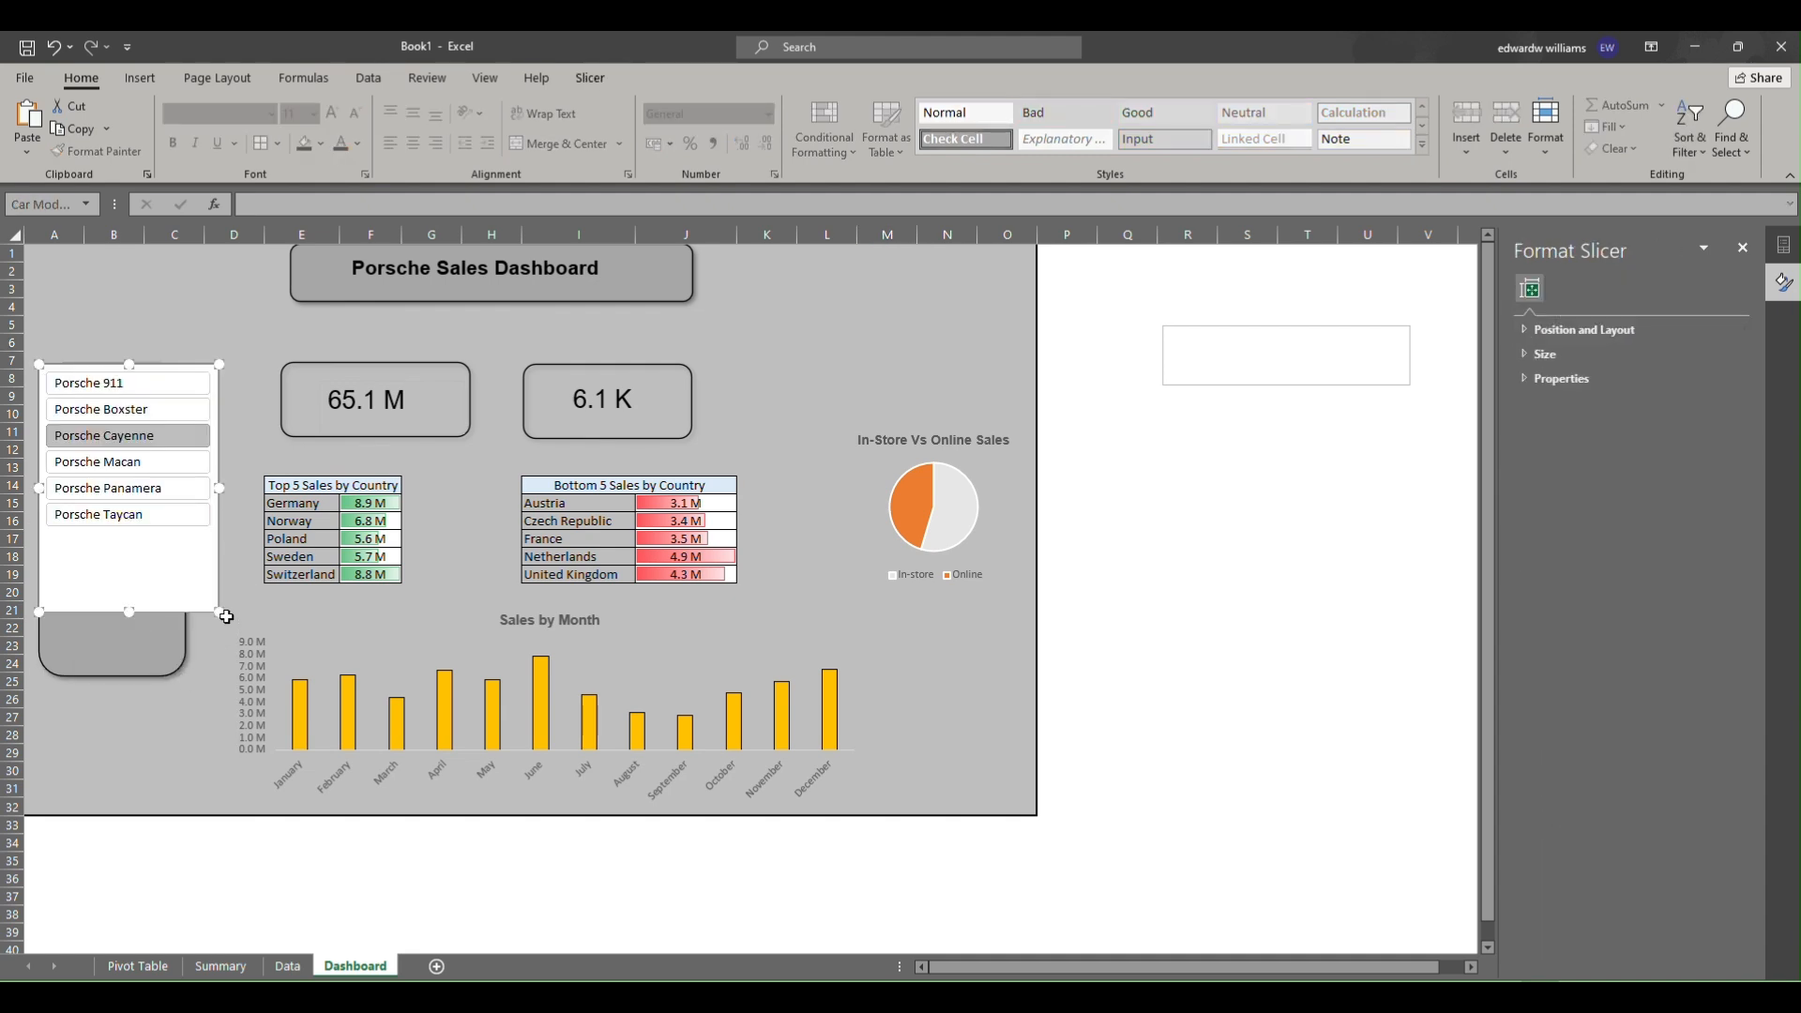
{"action": "left_click_drag", "start_coordinate": [218, 611], "coordinate": [197, 556]}
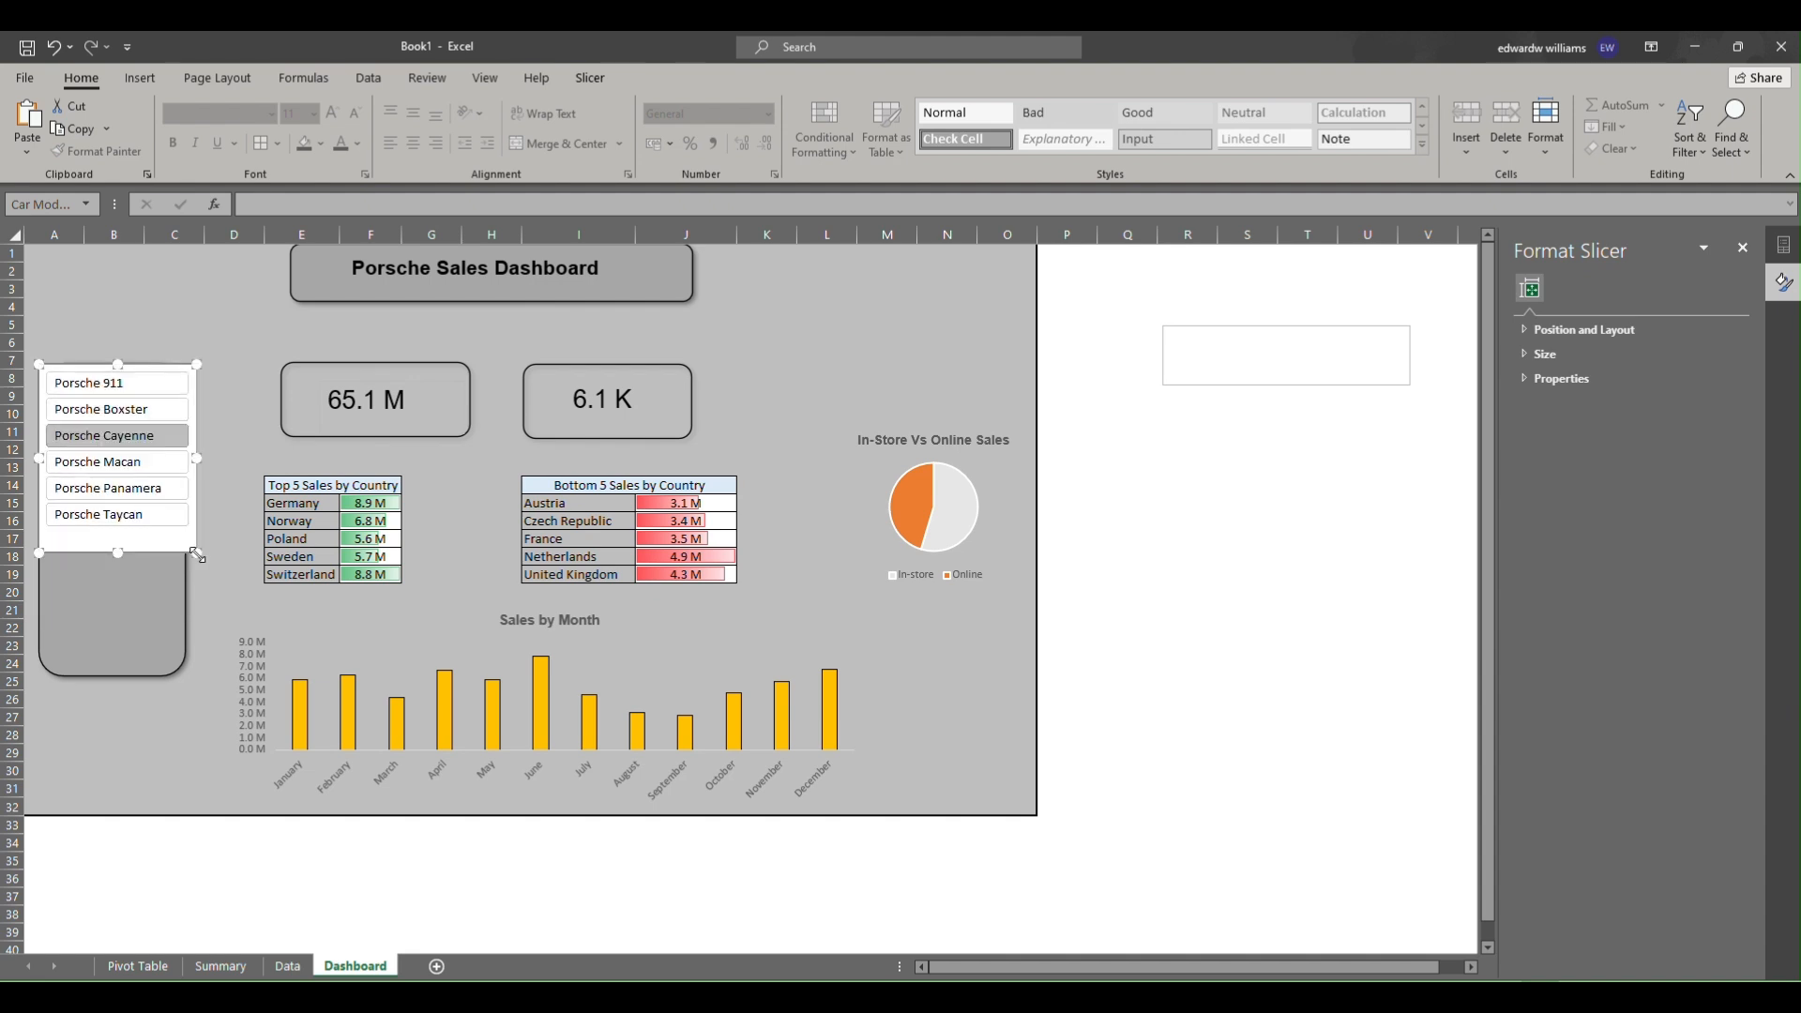
Copy the Year slicer onto the Dashboard side panel below the Car Model slicer and resize it.
{"action": "left_click", "coordinate": [288, 966]}
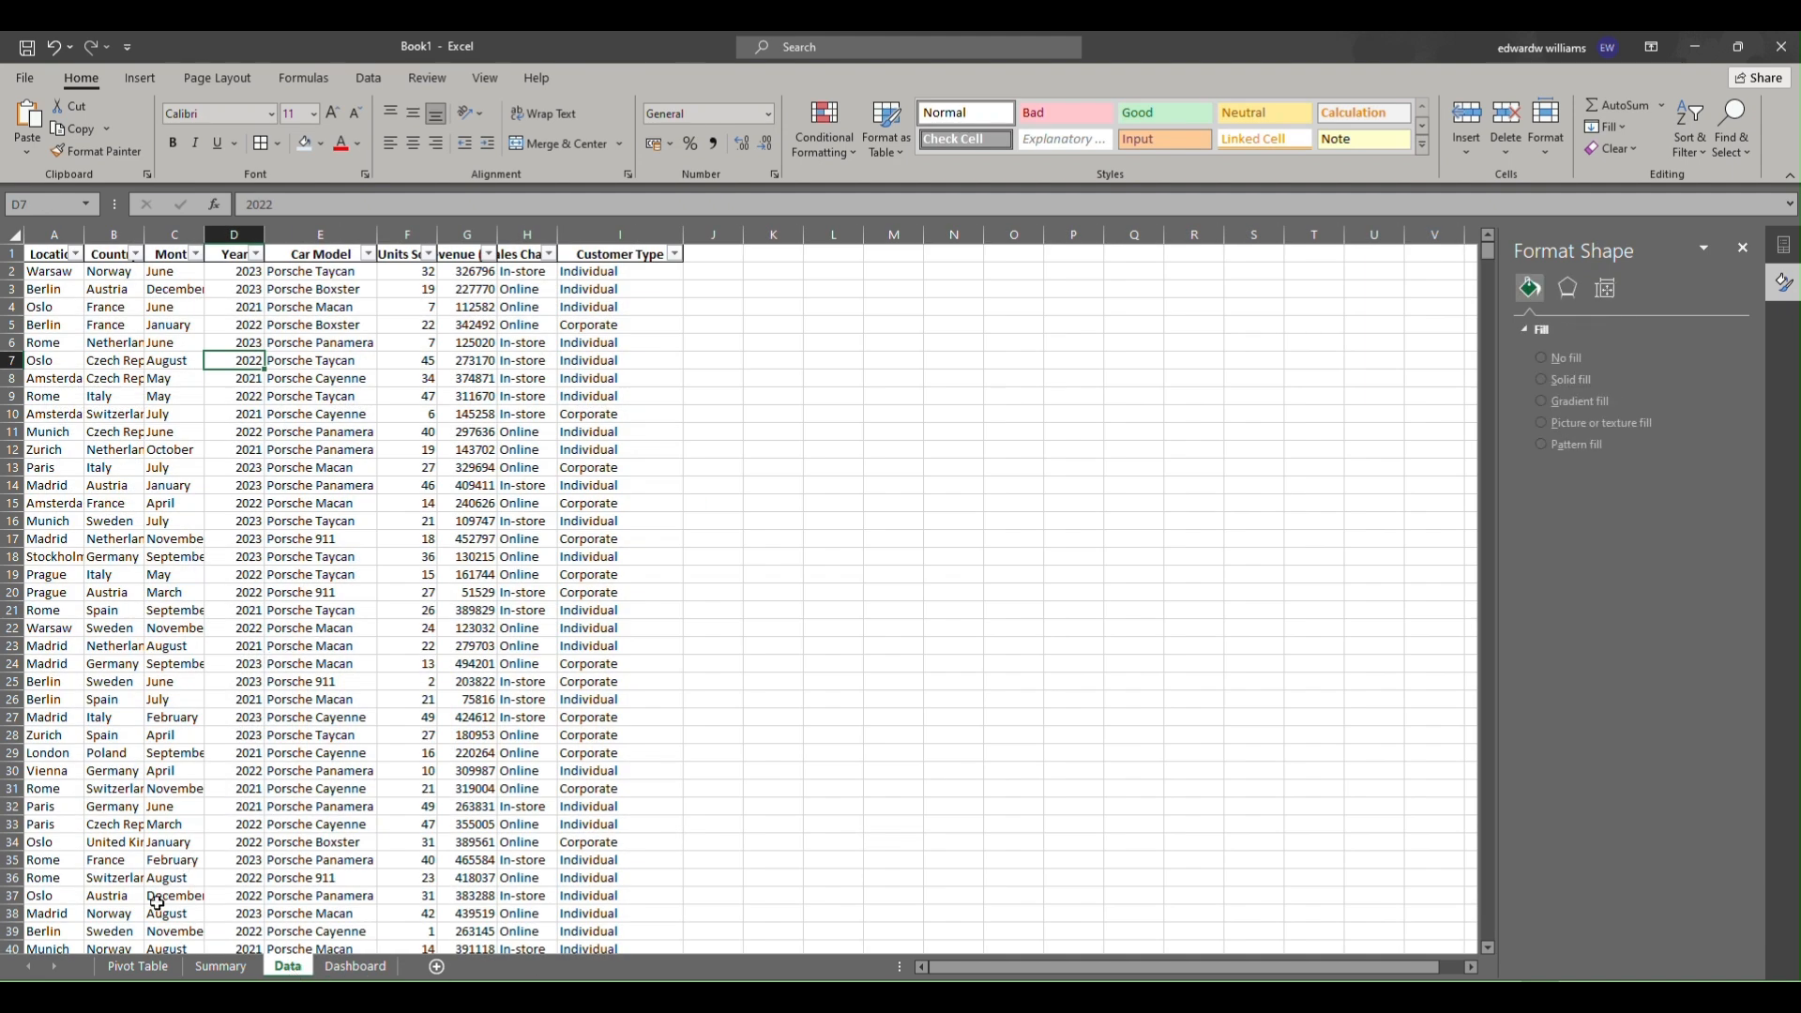
{"action": "left_click", "coordinate": [141, 968]}
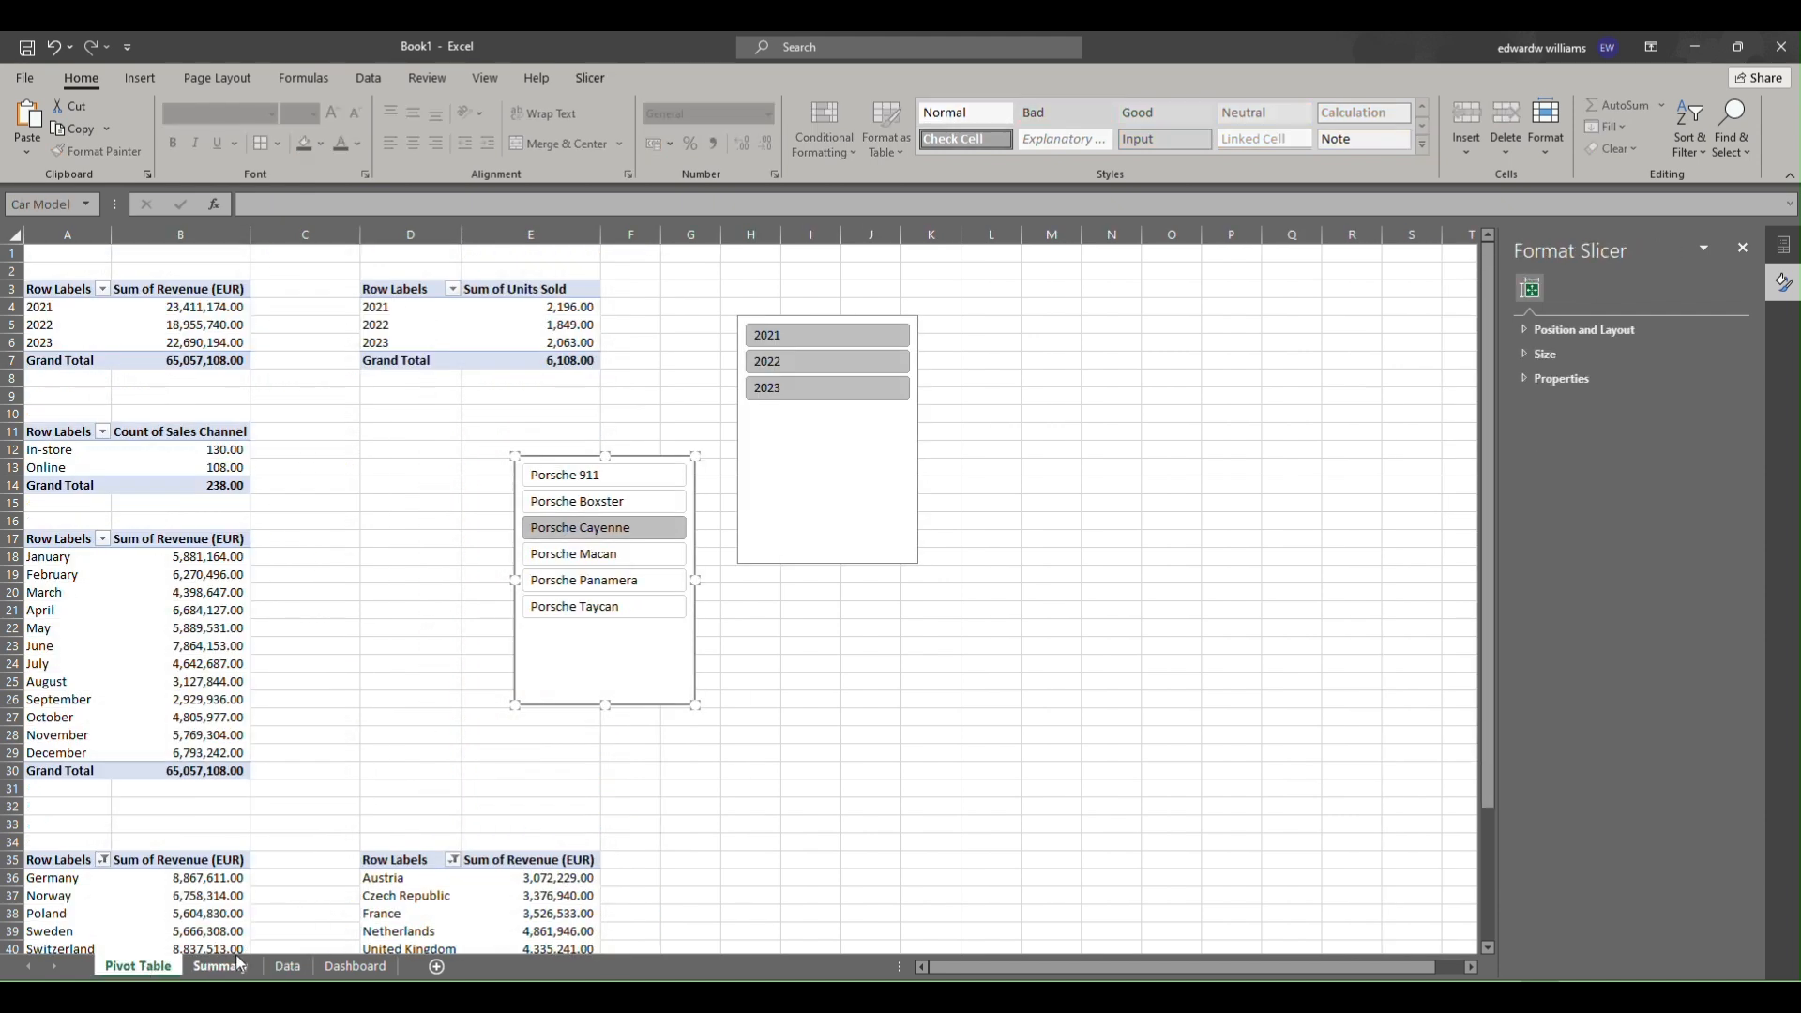
{"action": "left_click", "coordinate": [221, 967]}
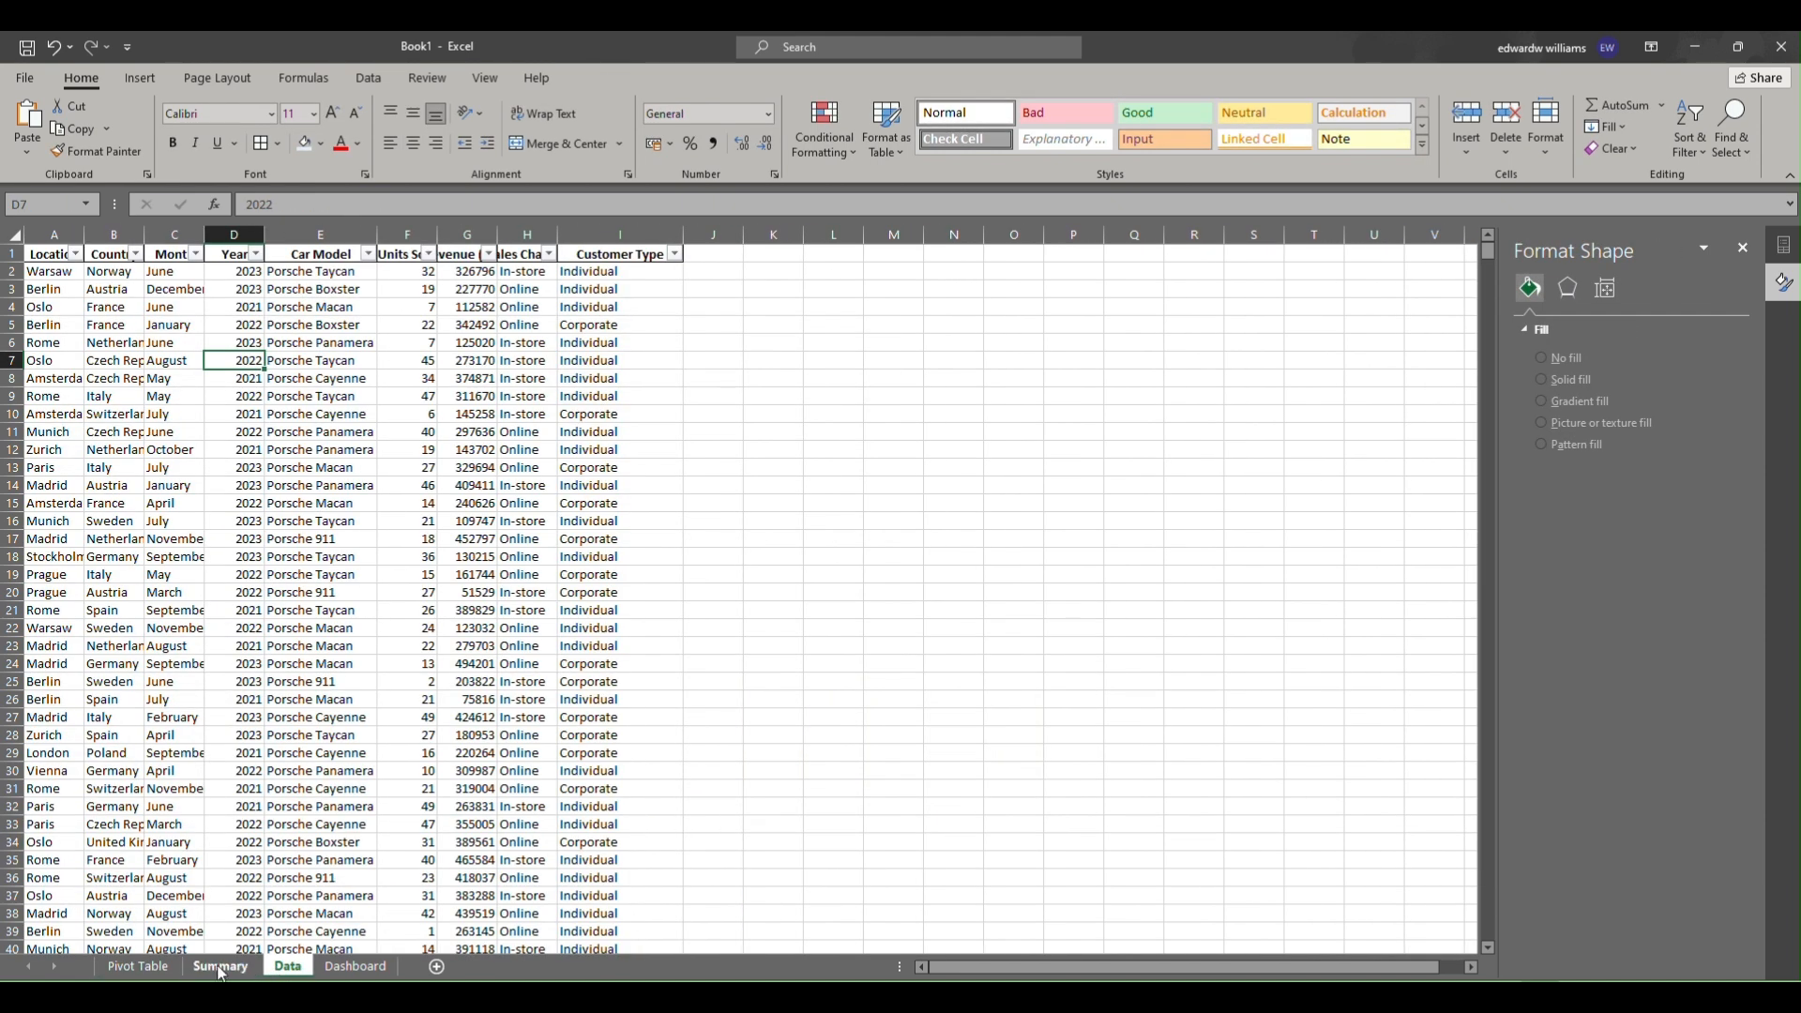
{"action": "left_click", "coordinate": [221, 966]}
{"action": "left_click", "coordinate": [131, 967]}
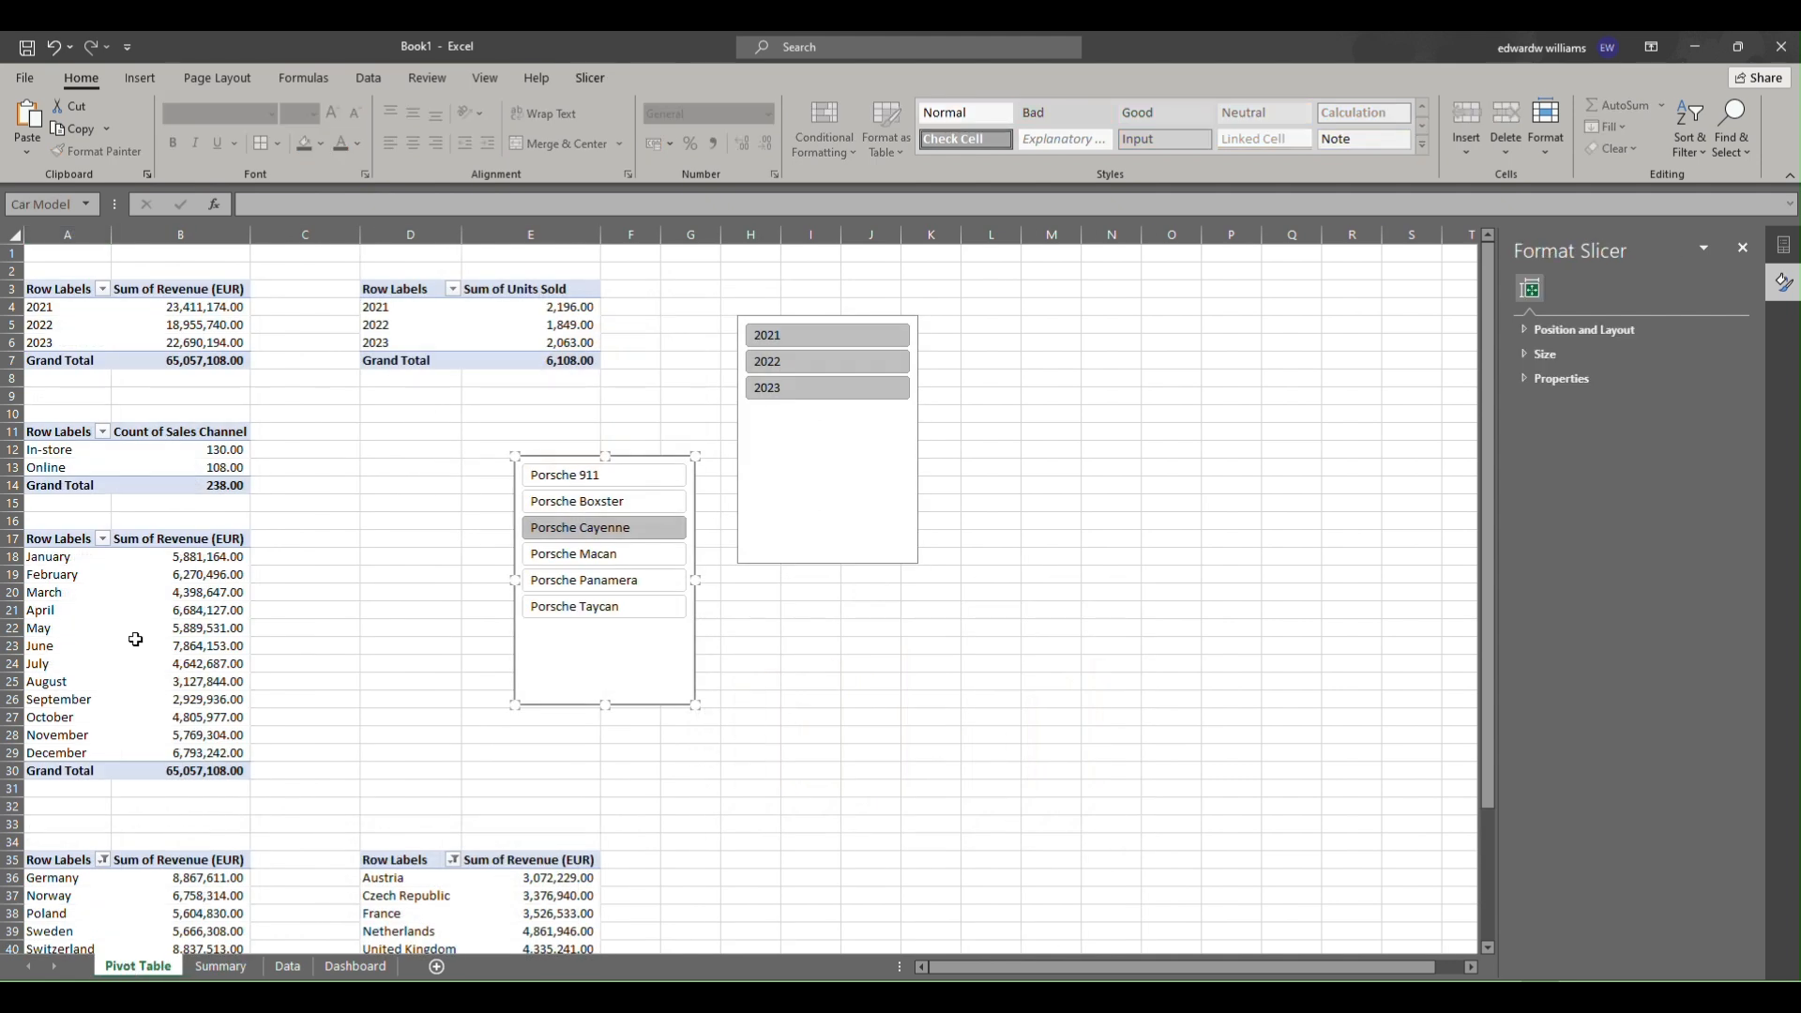
{"action": "right_click", "coordinate": [830, 534]}
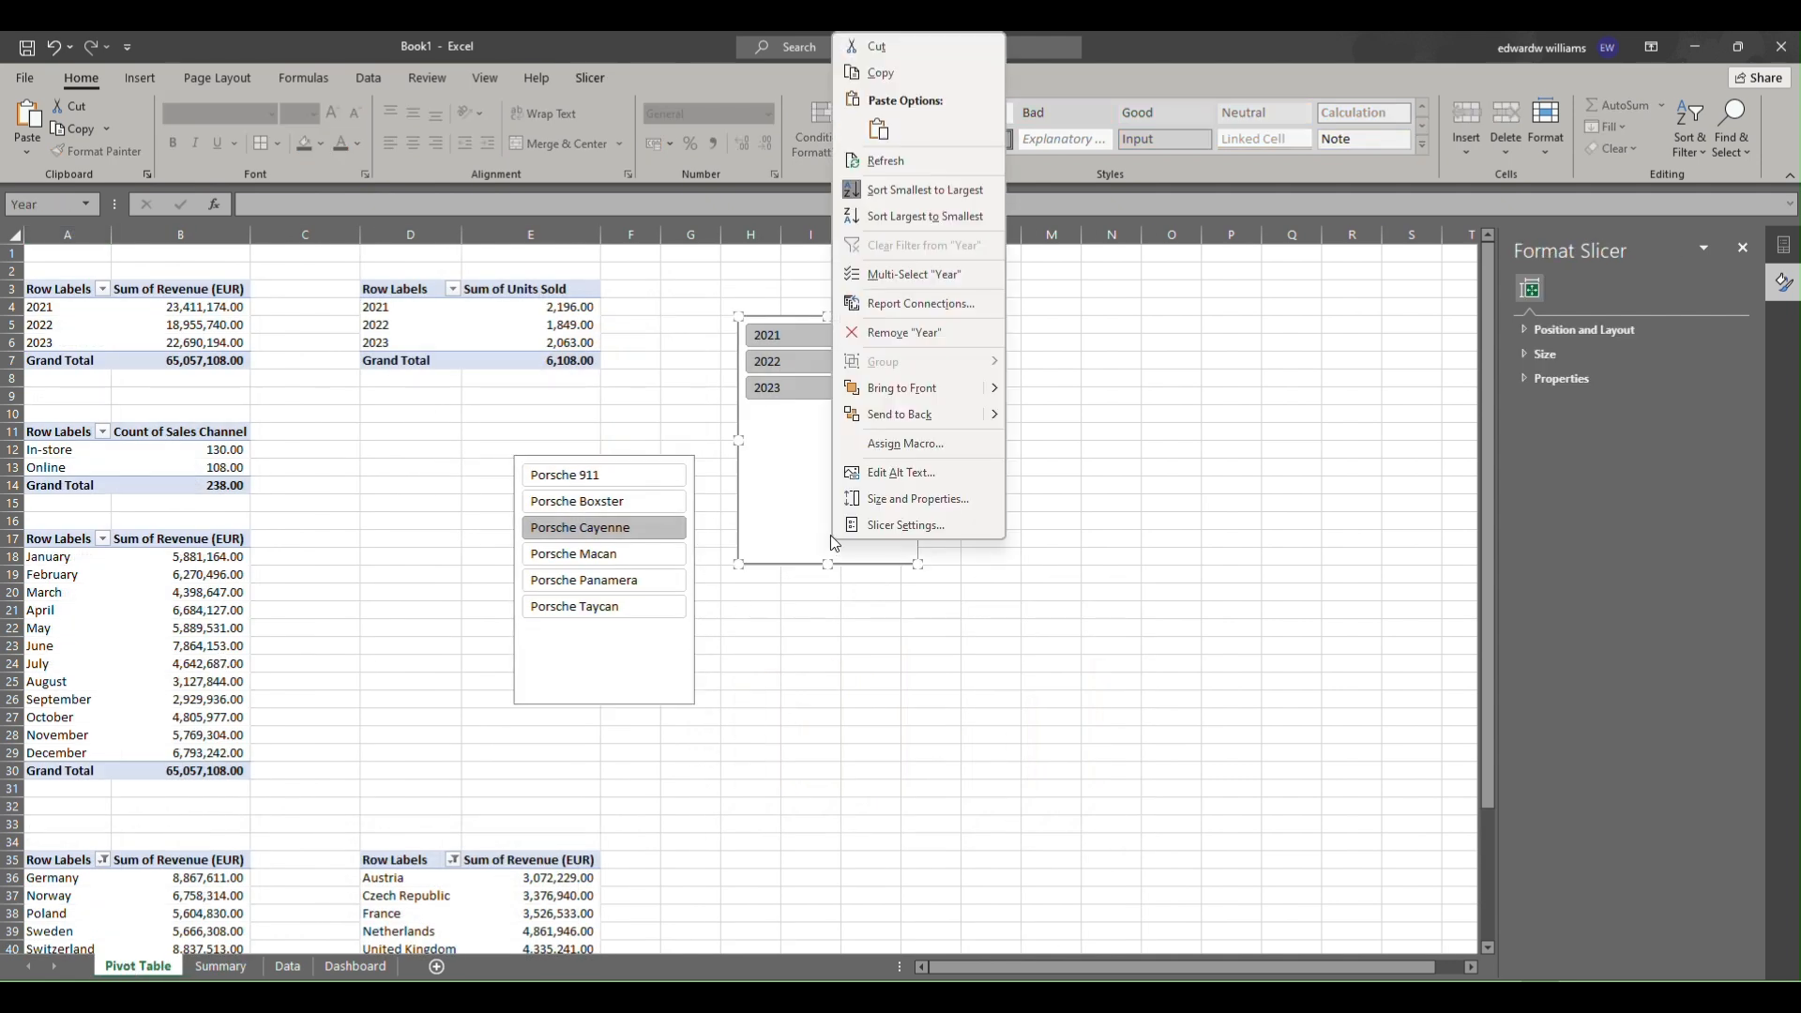
{"action": "left_click", "coordinate": [898, 81]}
{"action": "left_click", "coordinate": [344, 967]}
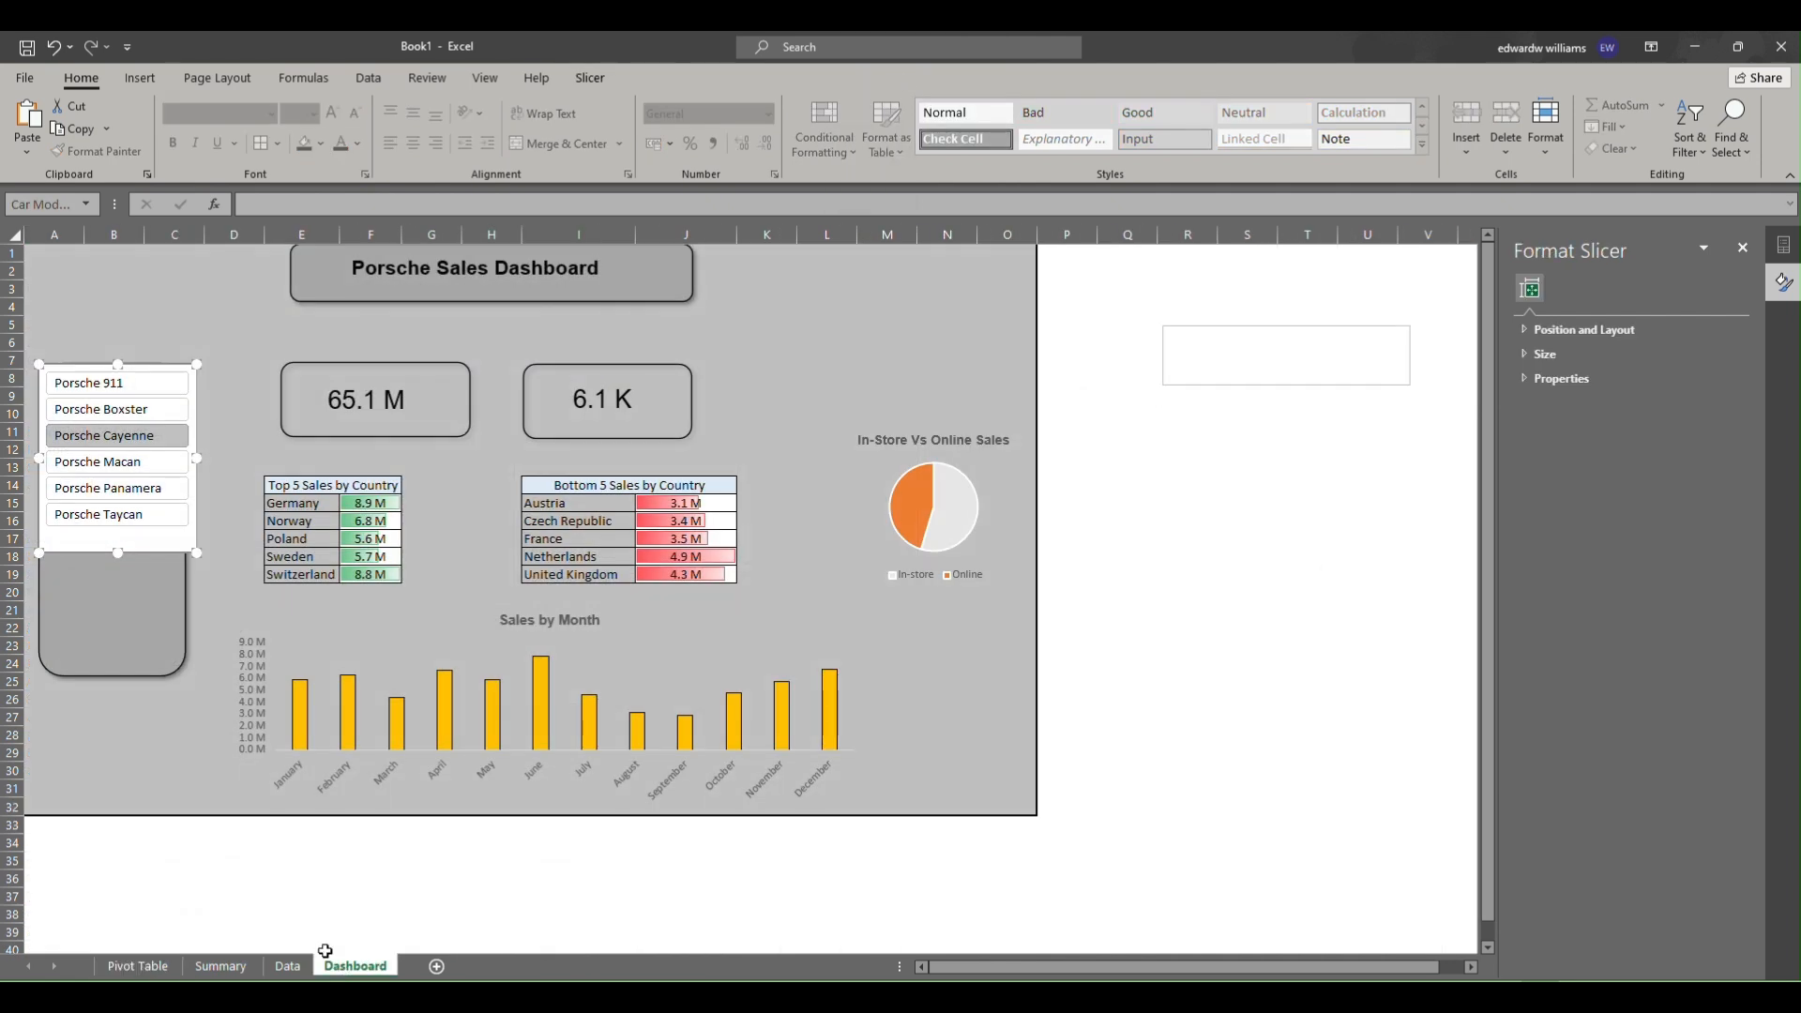
{"action": "right_click", "coordinate": [97, 602]}
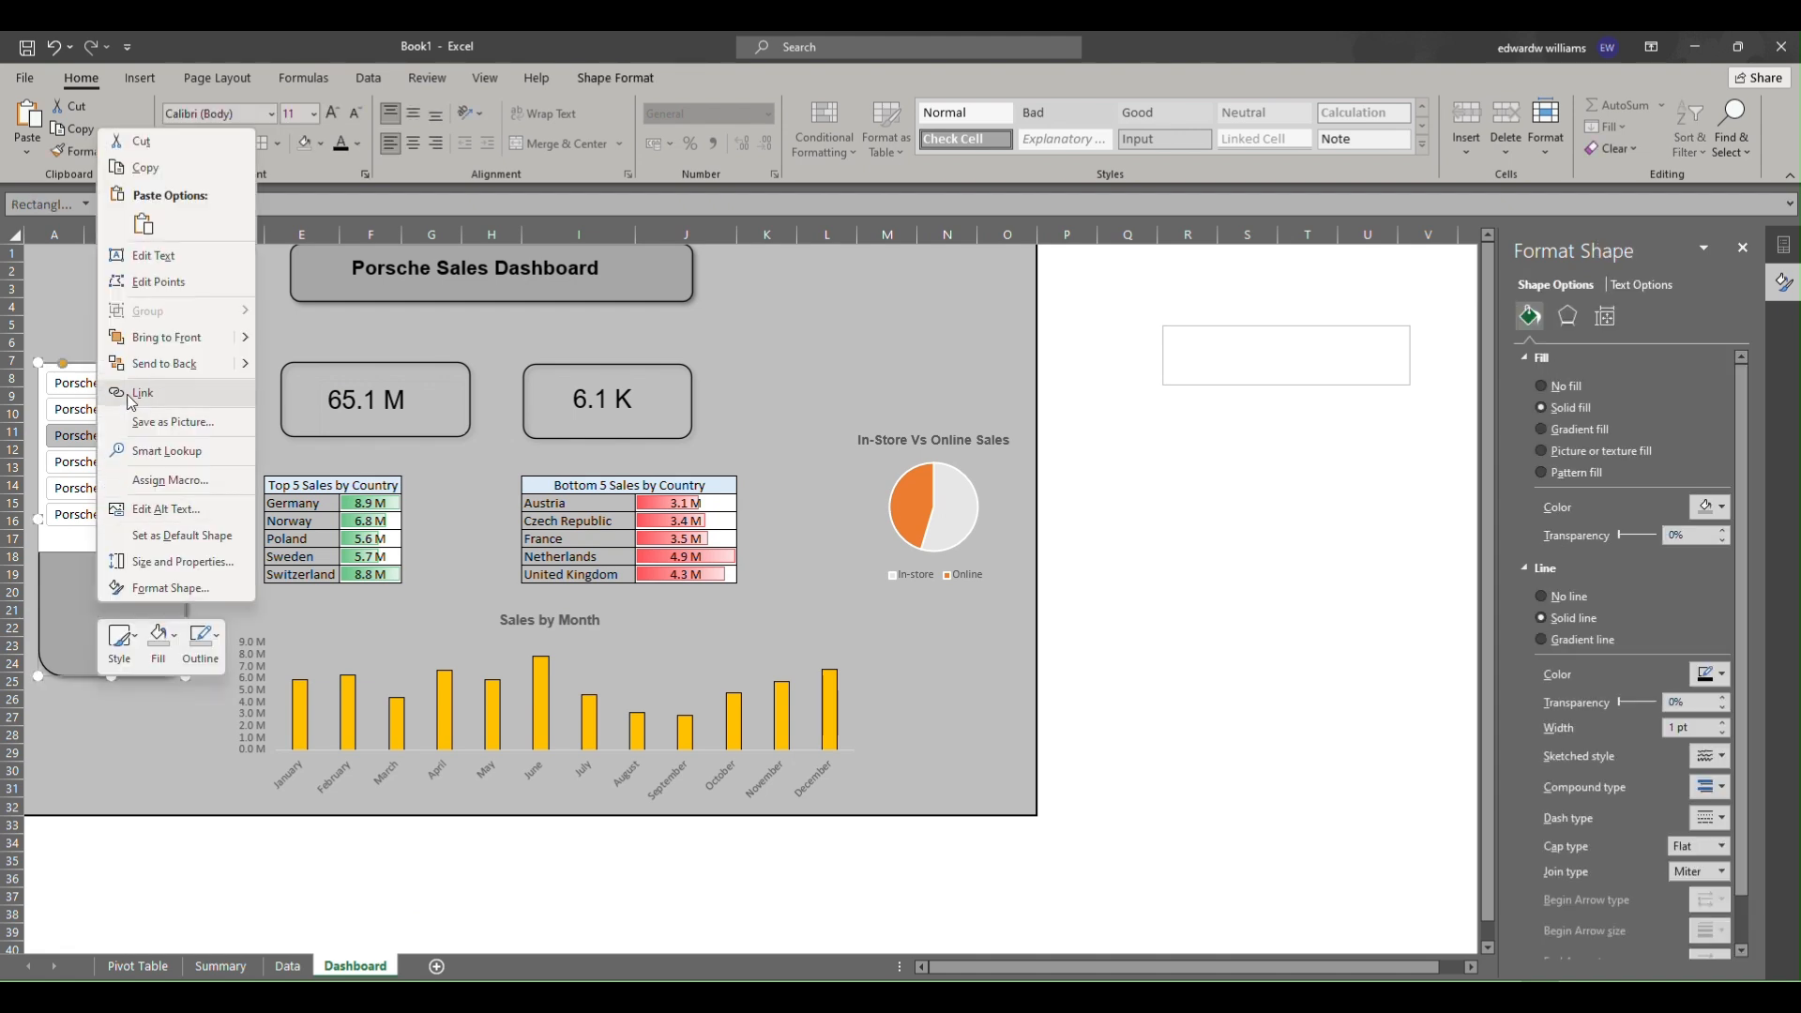
{"action": "left_click", "coordinate": [149, 225]}
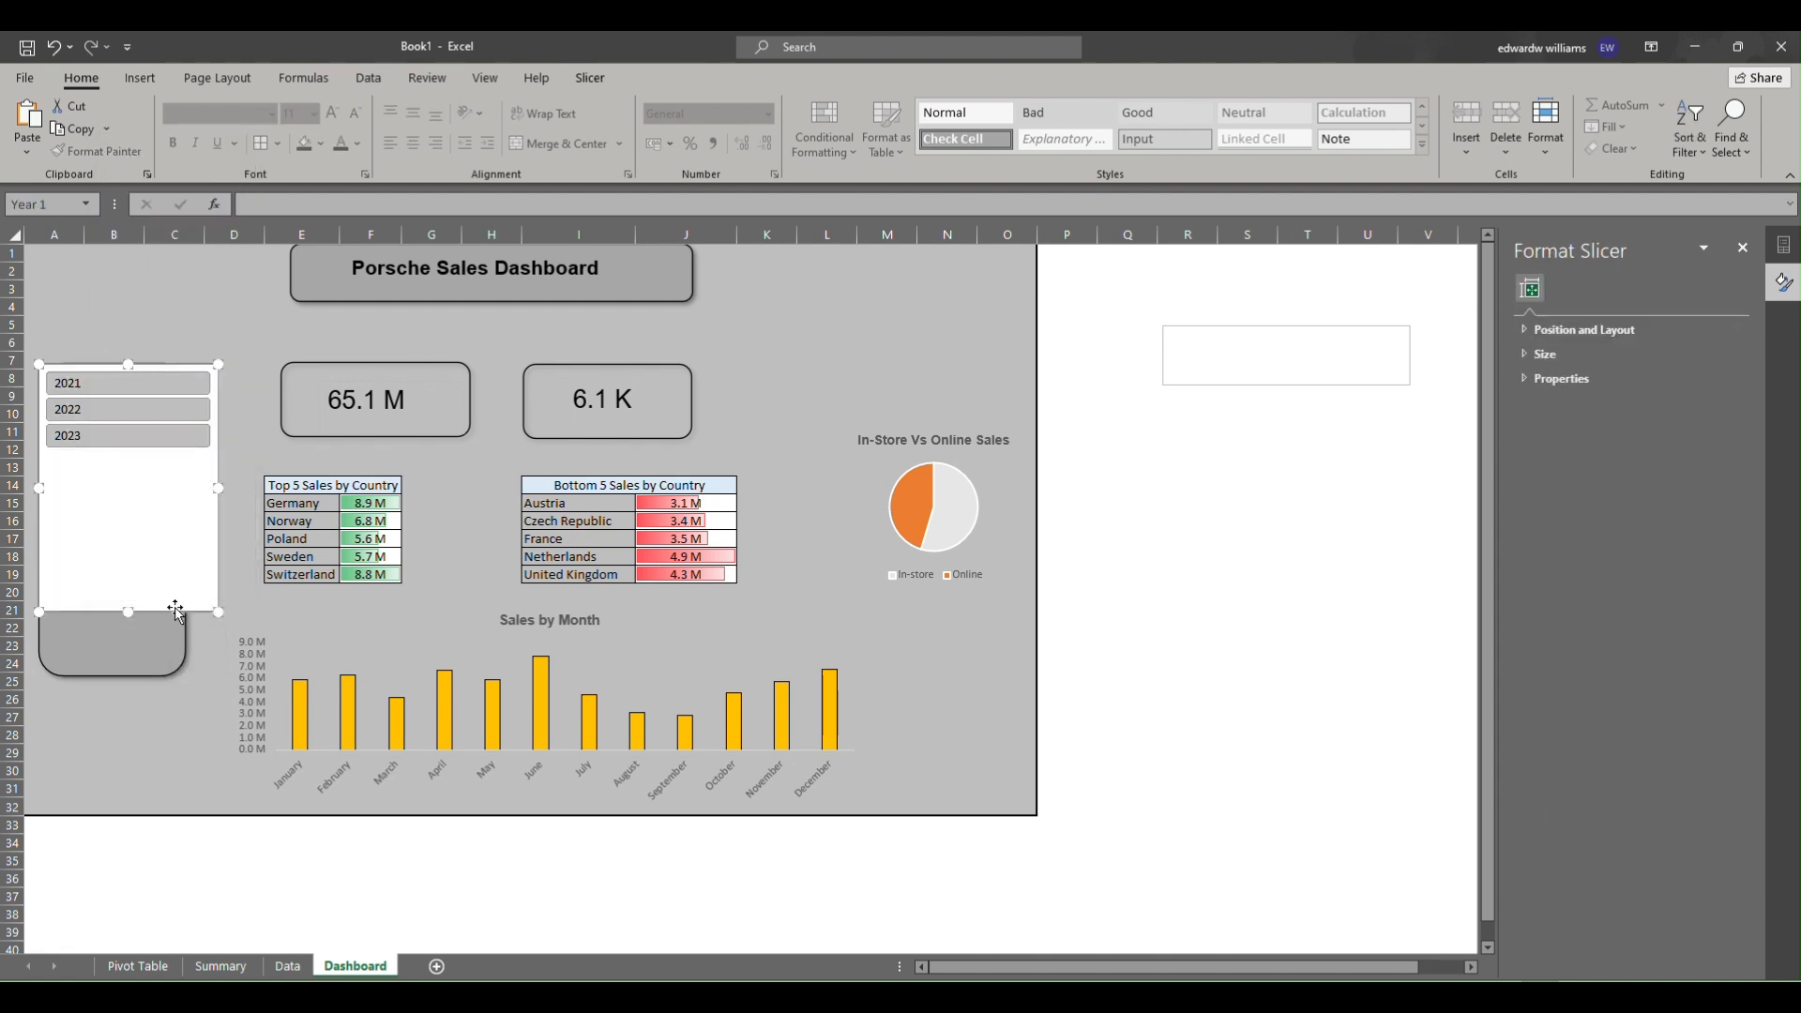
{"action": "left_click_drag", "start_coordinate": [178, 605], "coordinate": [178, 720]}
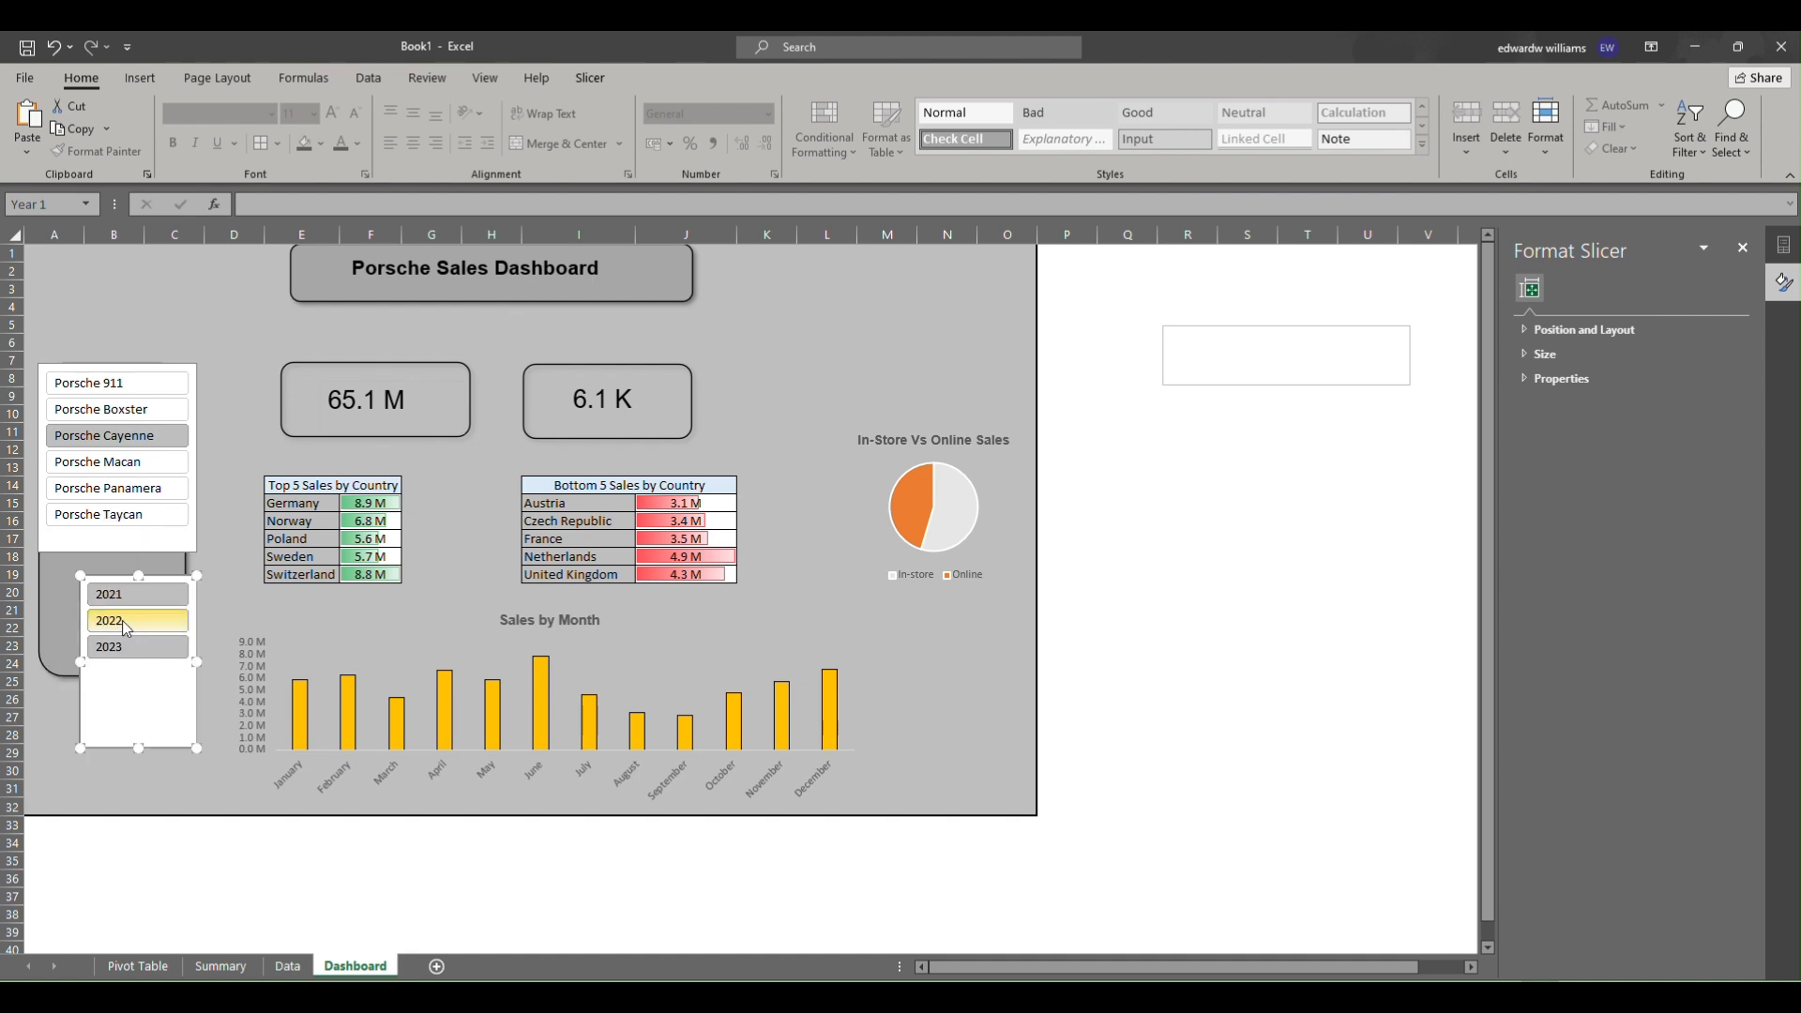
{"action": "left_click_drag", "start_coordinate": [148, 752], "coordinate": [144, 703]}
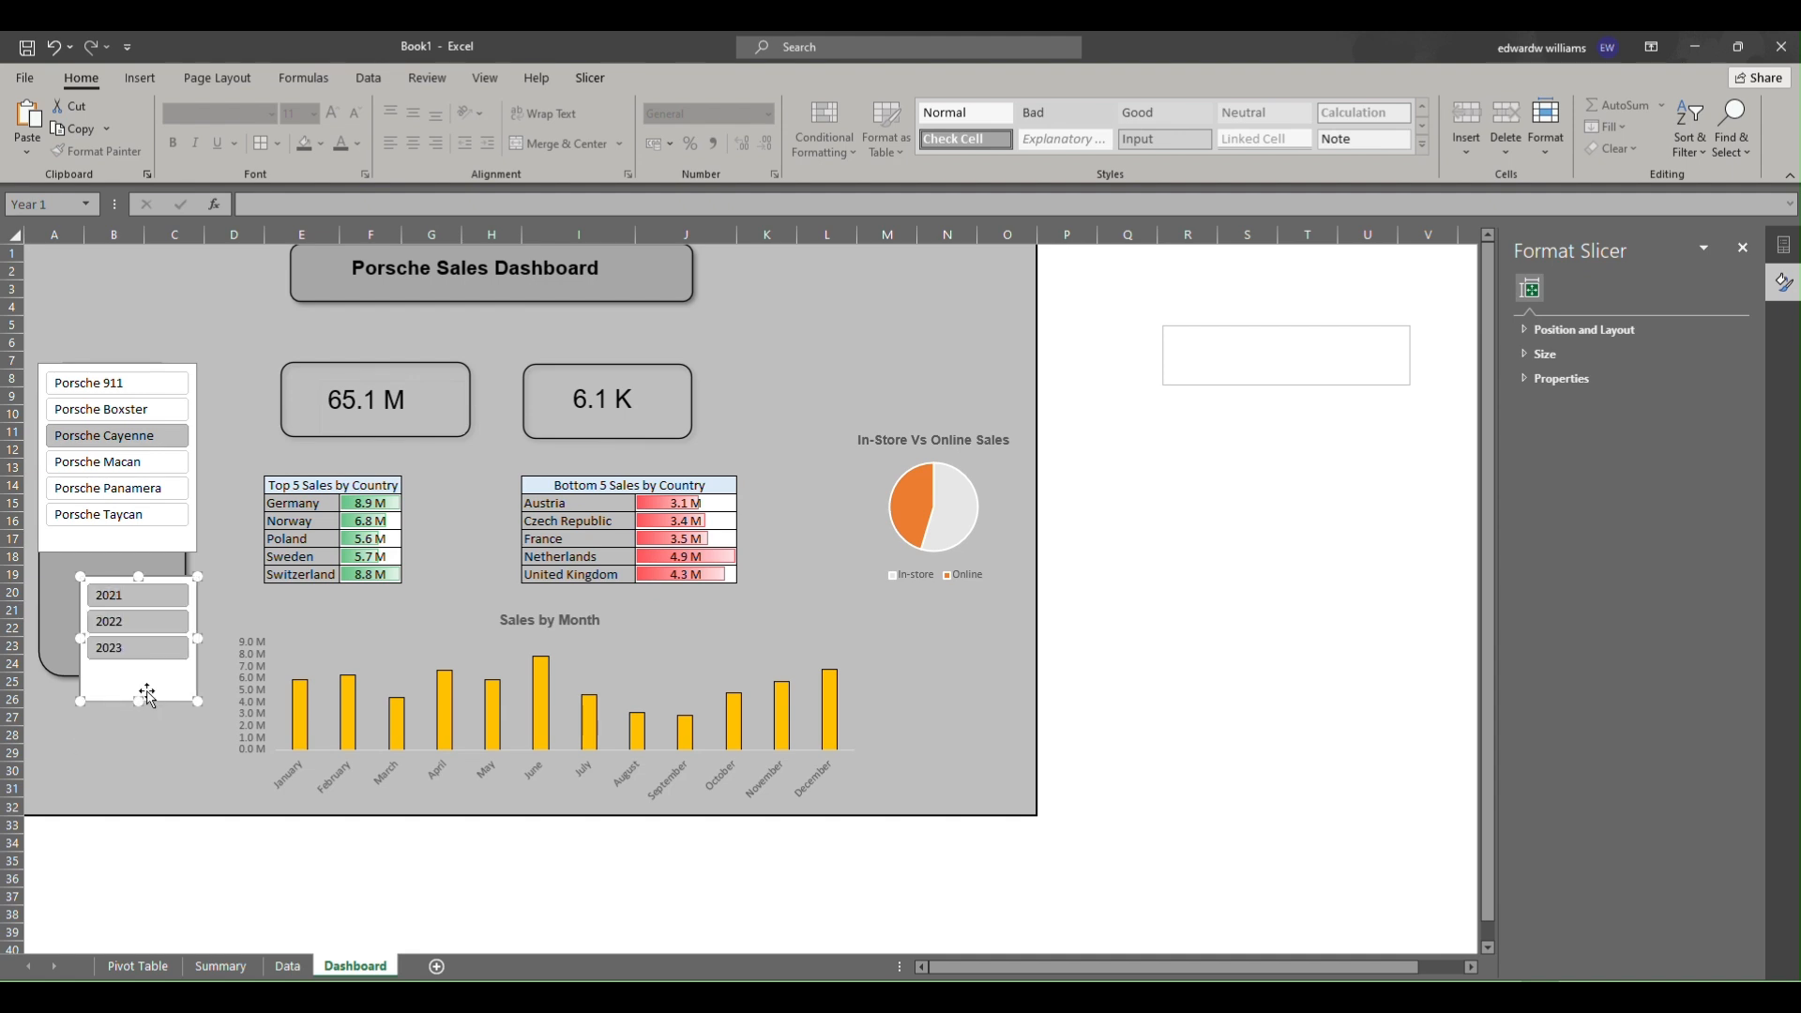
Duplicate a slicer style named "NEW SLICER FOR DASH" with a dark grey fill for the whole slicer.
{"action": "left_click", "coordinate": [590, 78]}
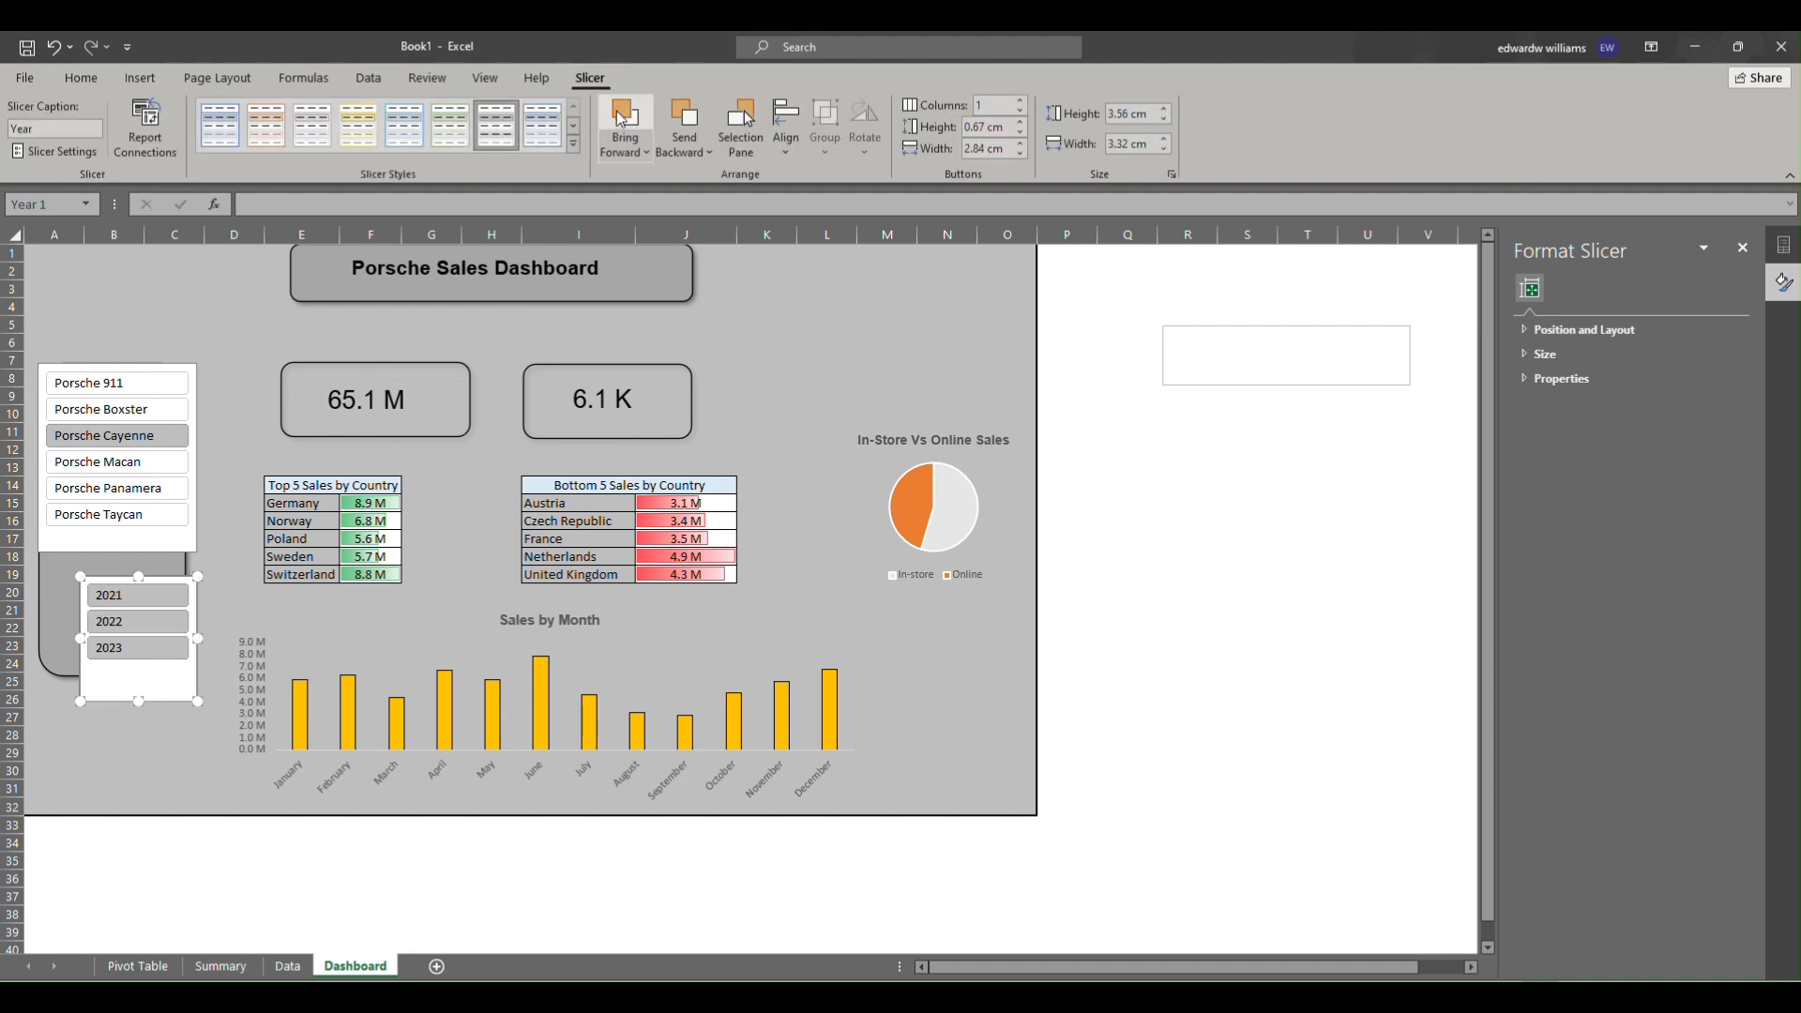
{"action": "left_click", "coordinate": [574, 142]}
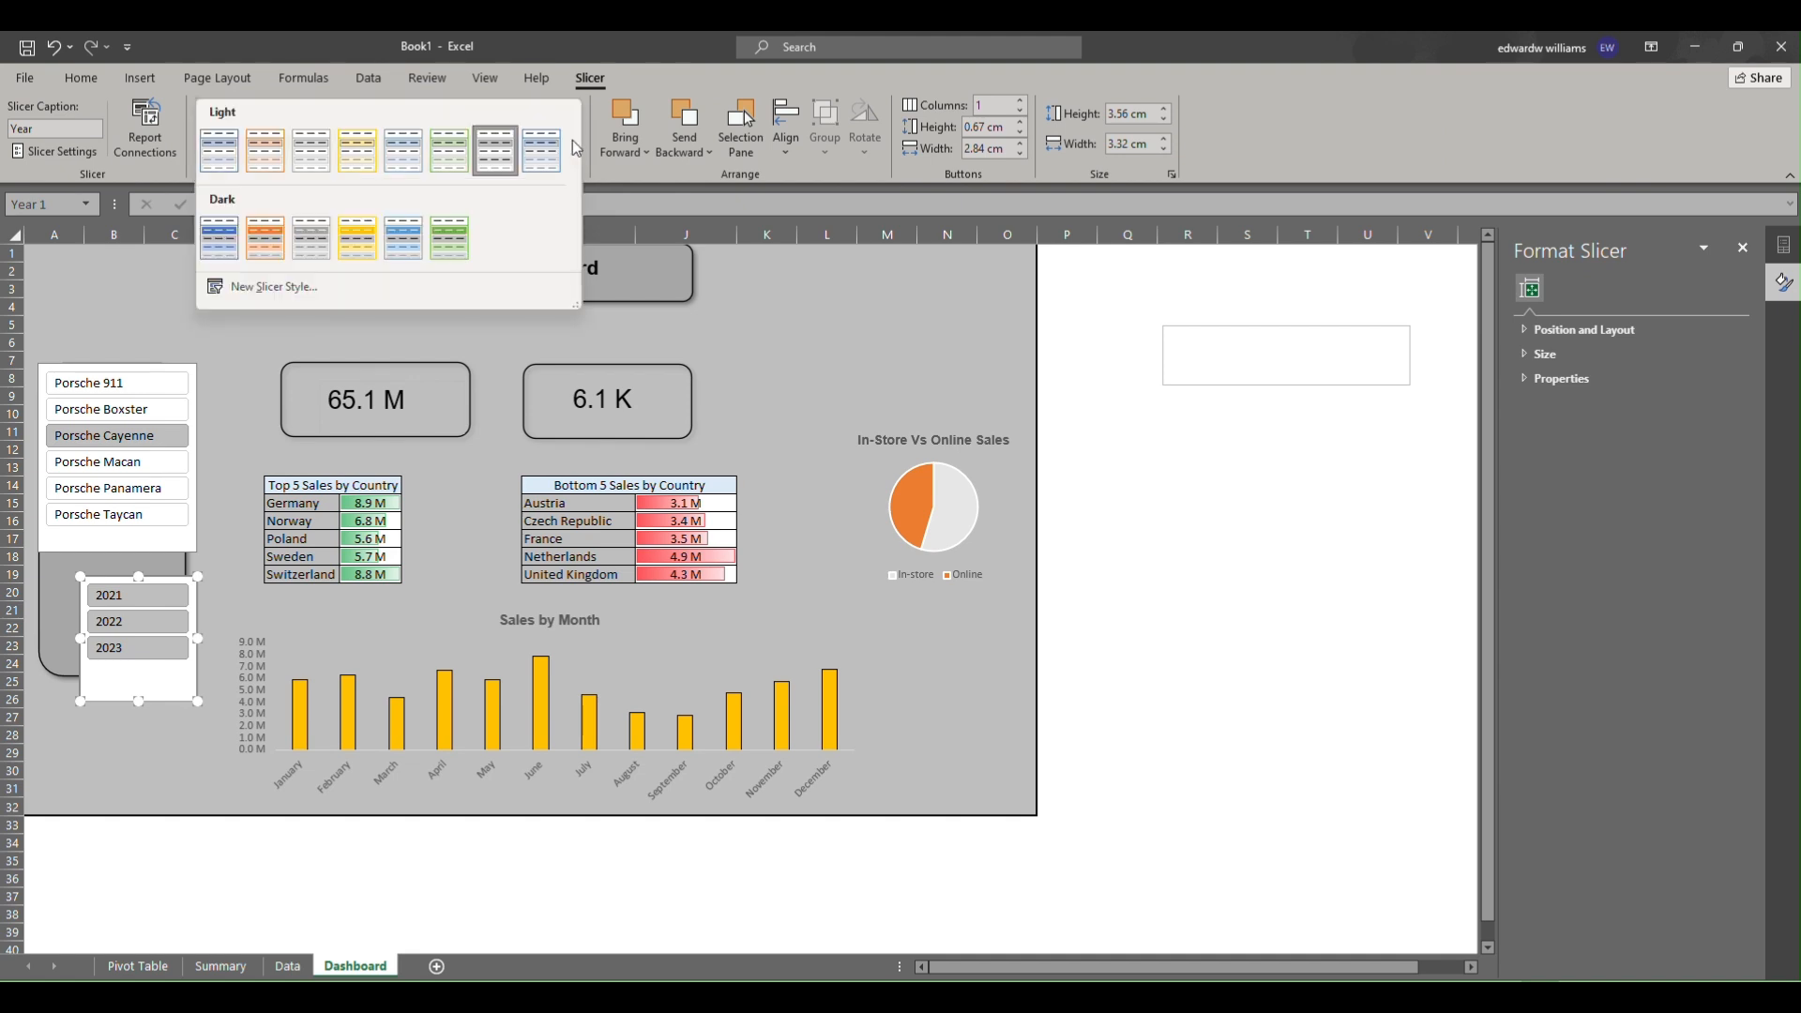
{"action": "right_click", "coordinate": [505, 160]}
{"action": "left_click", "coordinate": [530, 189]}
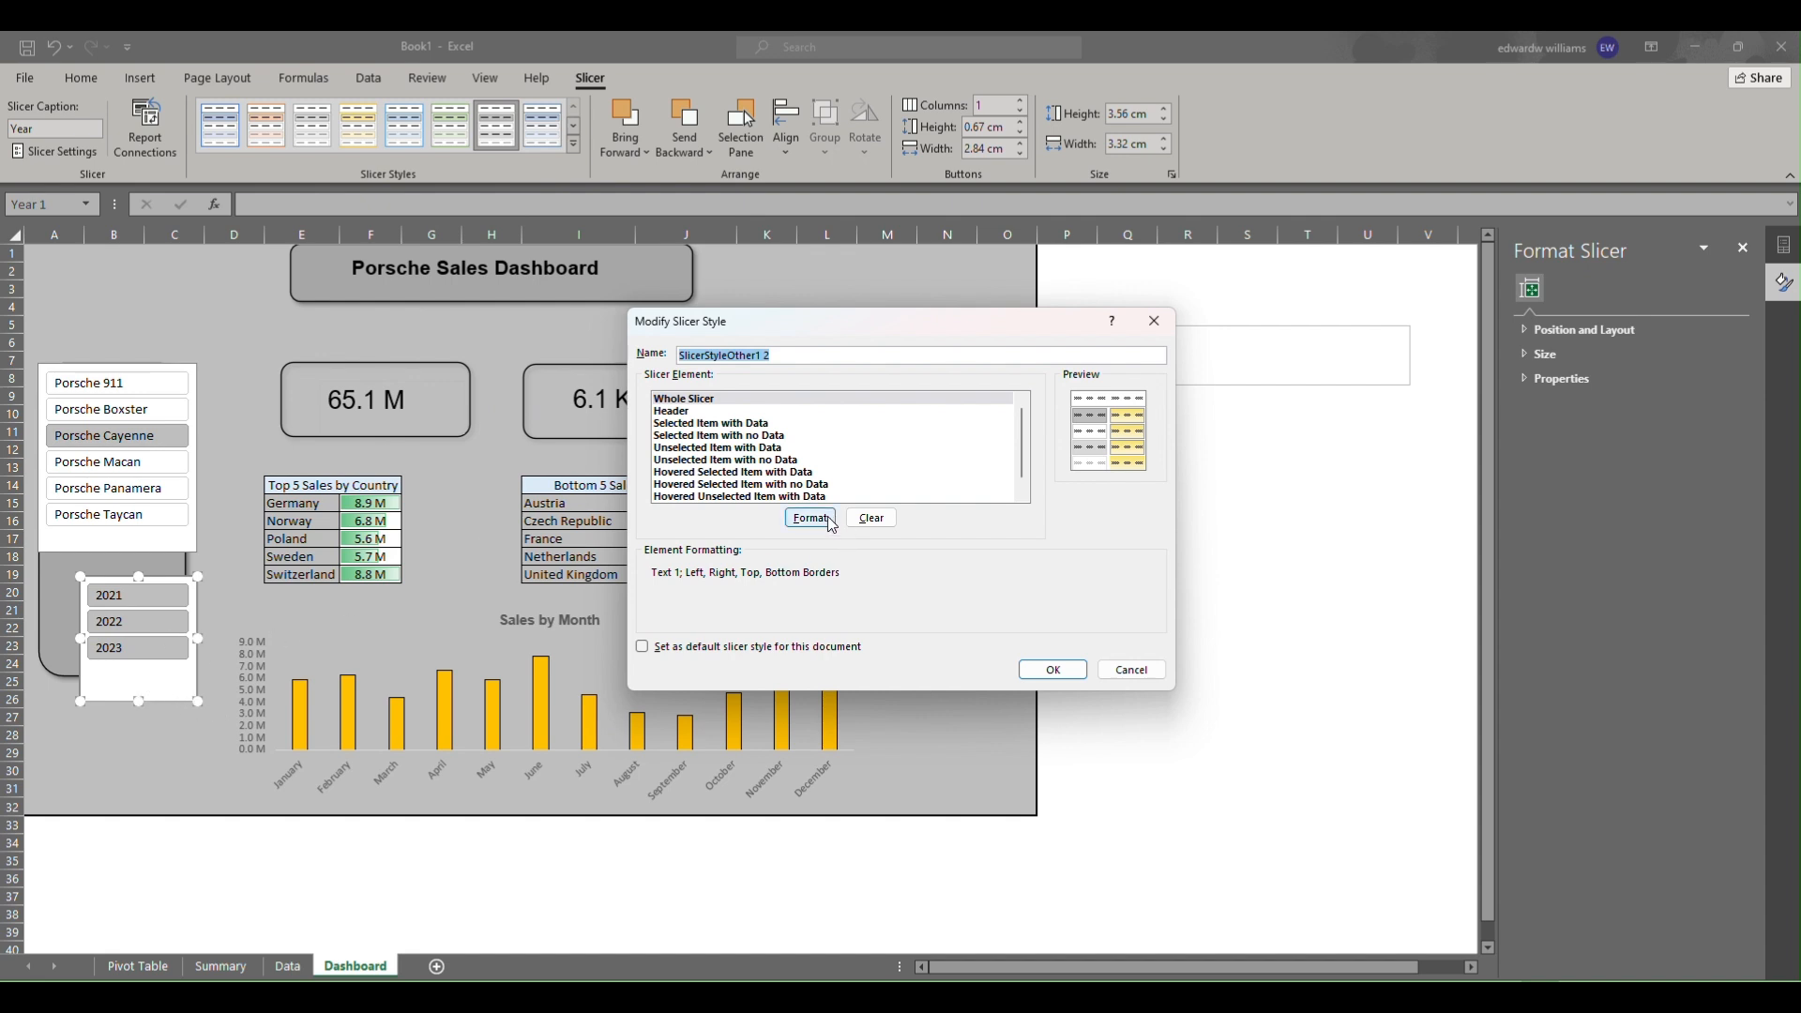
{"action": "left_click", "coordinate": [688, 395]}
{"action": "left_click_drag", "start_coordinate": [793, 353], "coordinate": [630, 302]}
{"action": "type", "text": "NEW SLICER FOR DASH"}
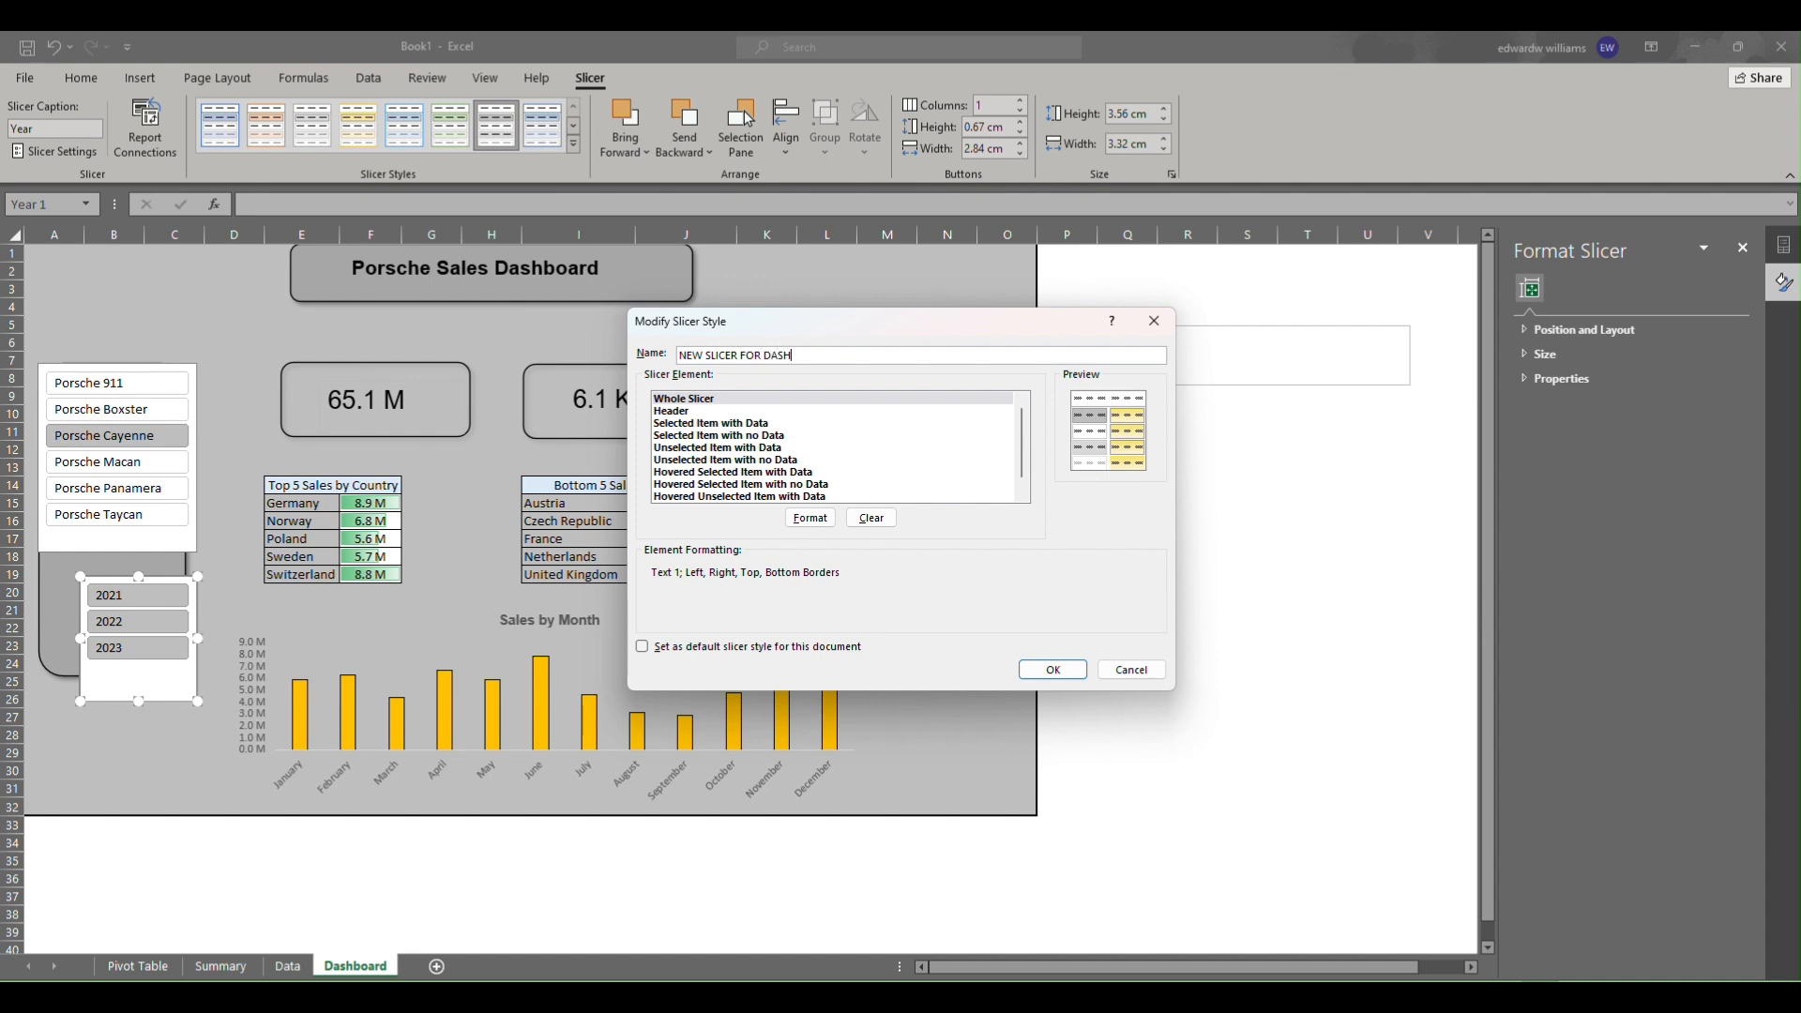
{"action": "left_click", "coordinate": [811, 518]}
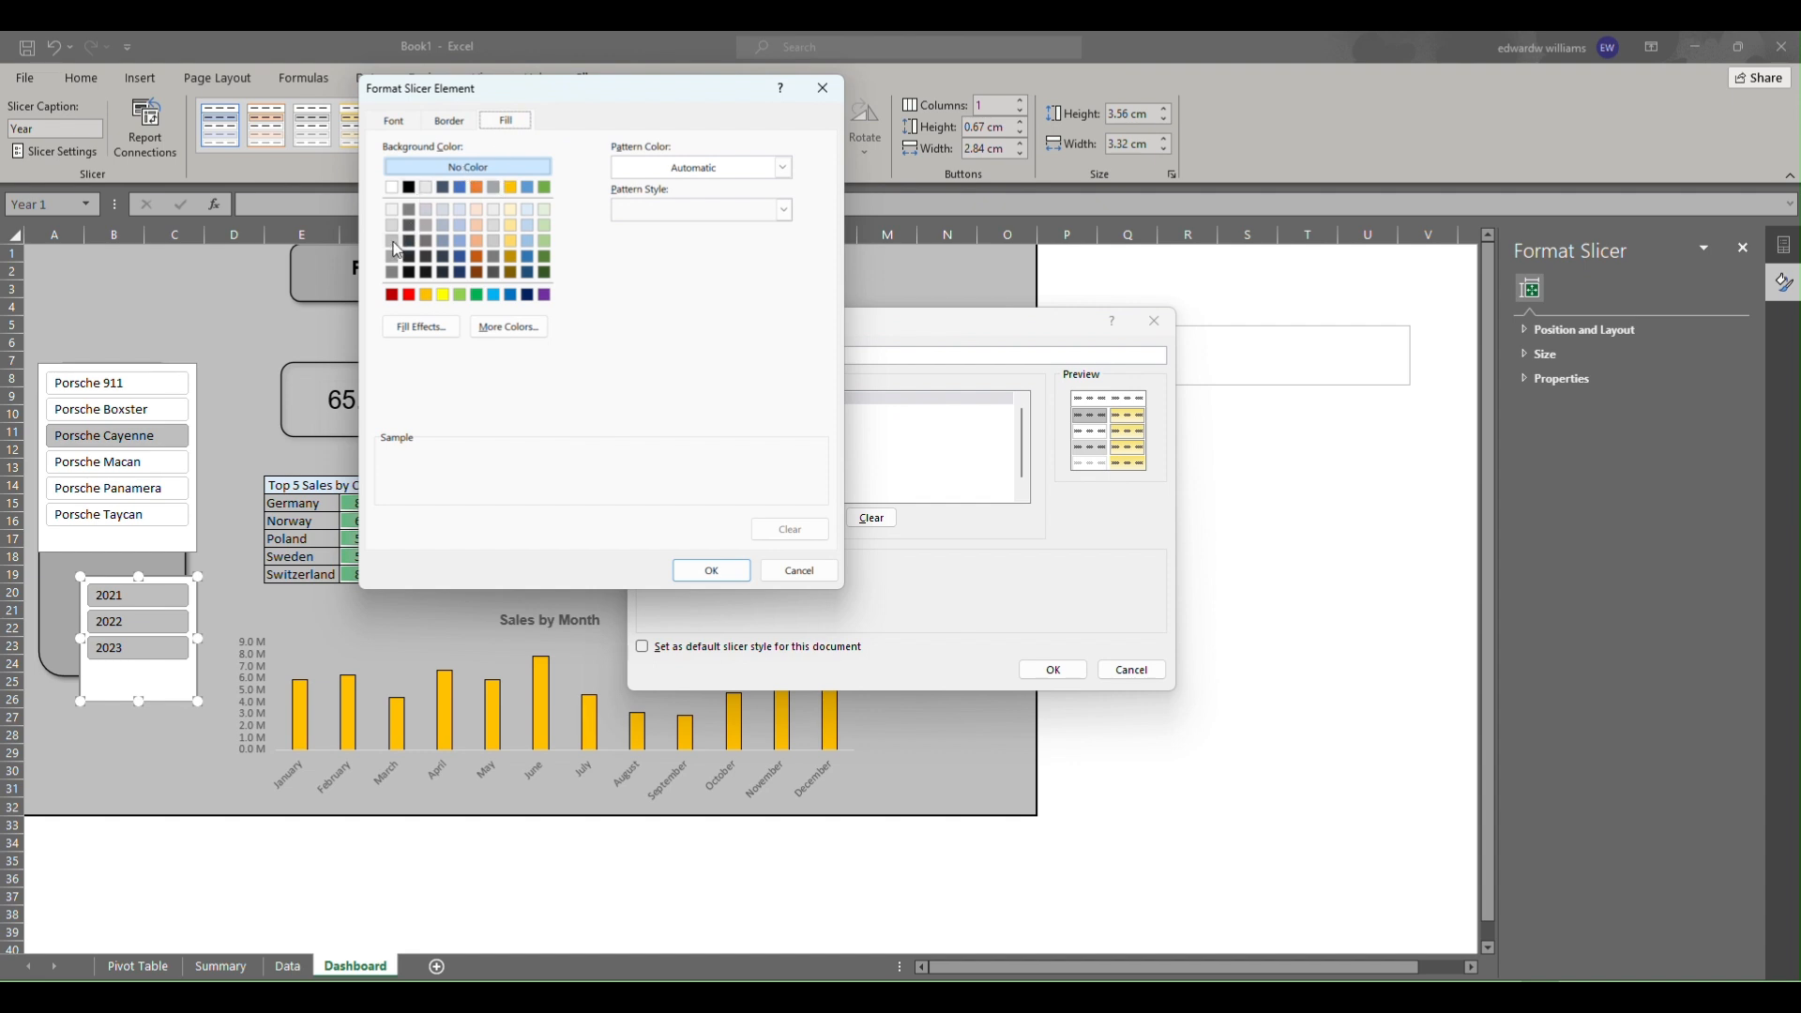
{"action": "left_click", "coordinate": [393, 273]}
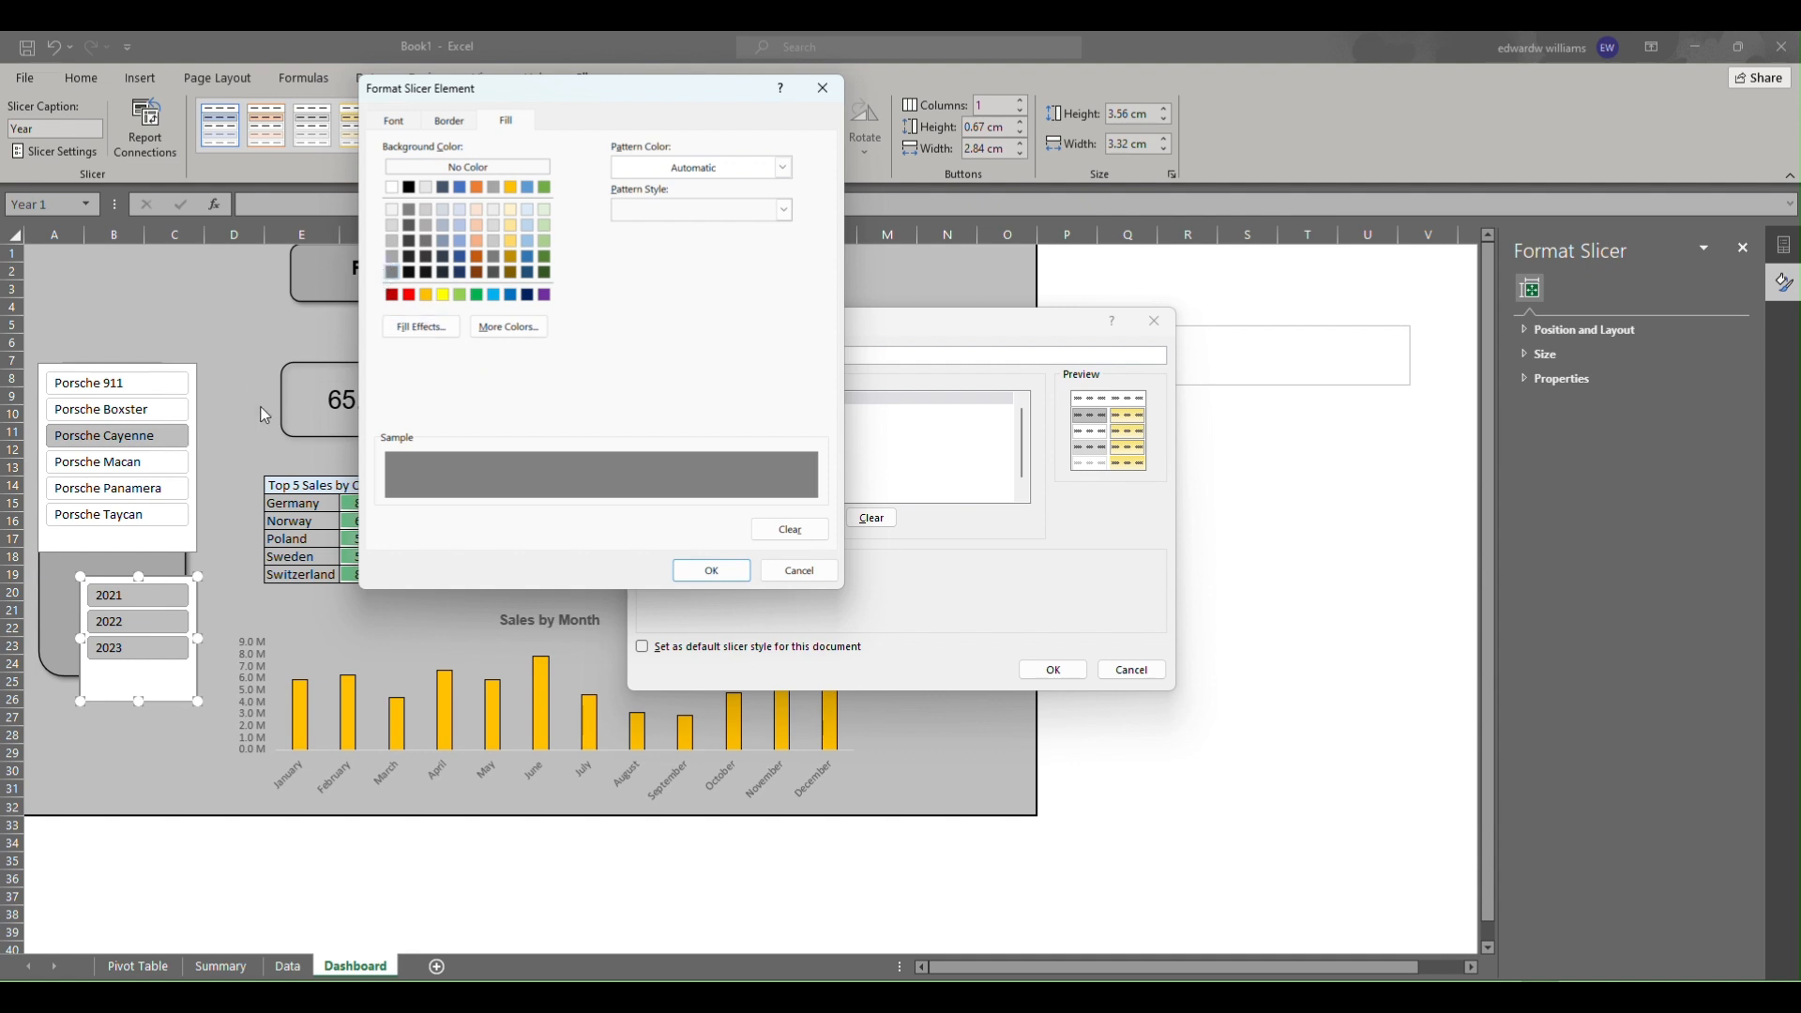
{"action": "left_click", "coordinate": [711, 570]}
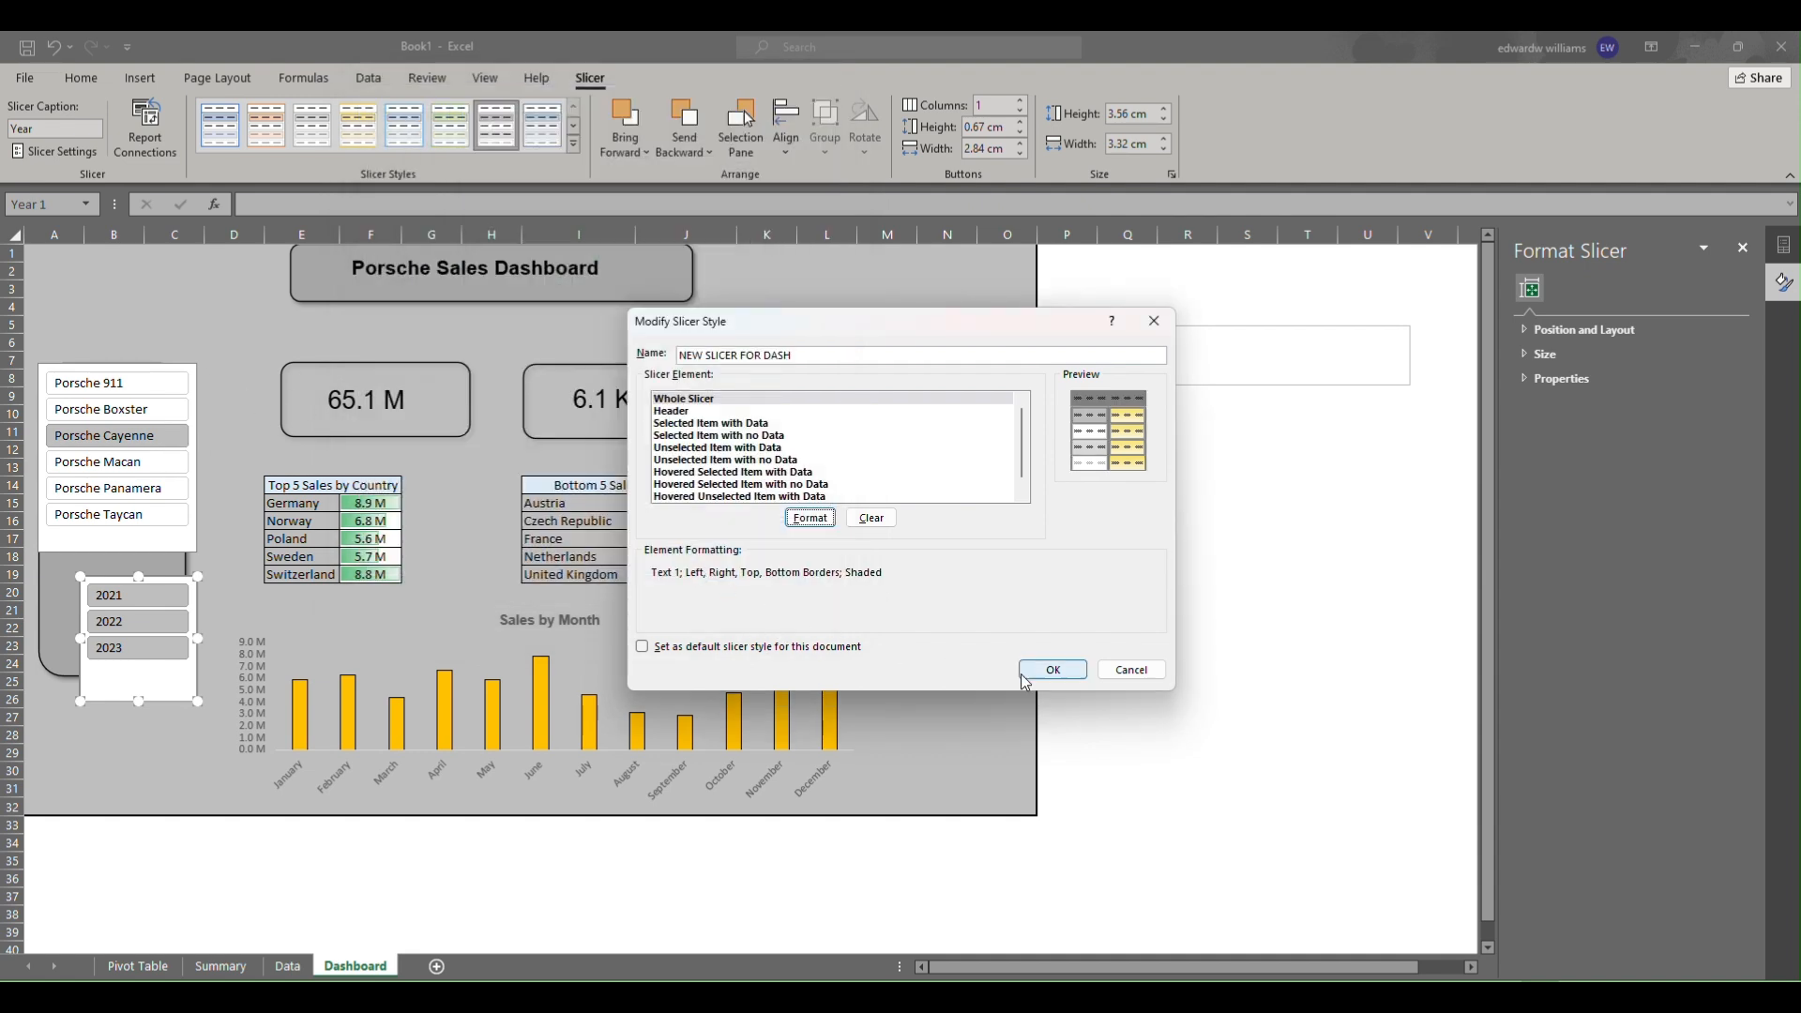
{"action": "left_click", "coordinate": [1053, 670]}
Apply the custom slicer style to the Year slicer and position it inside the side panel.
{"action": "left_click_drag", "start_coordinate": [121, 687], "coordinate": [101, 657]}
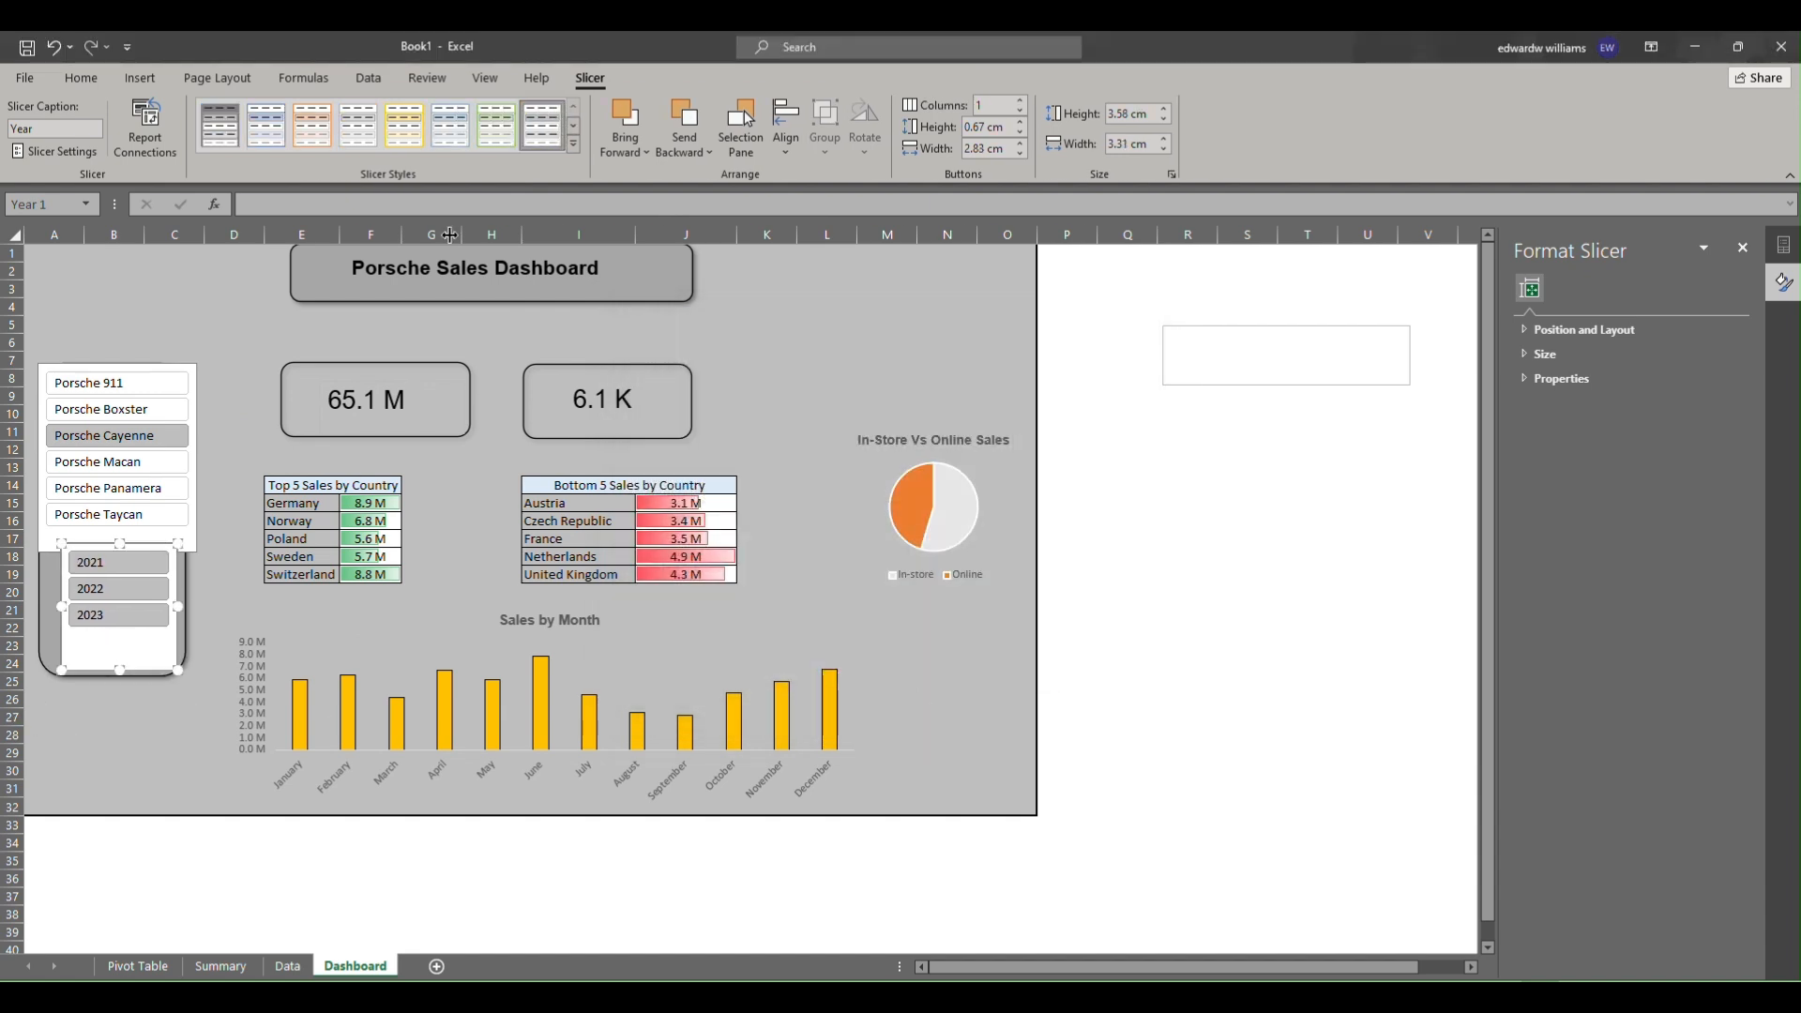
{"action": "left_click", "coordinate": [575, 147]}
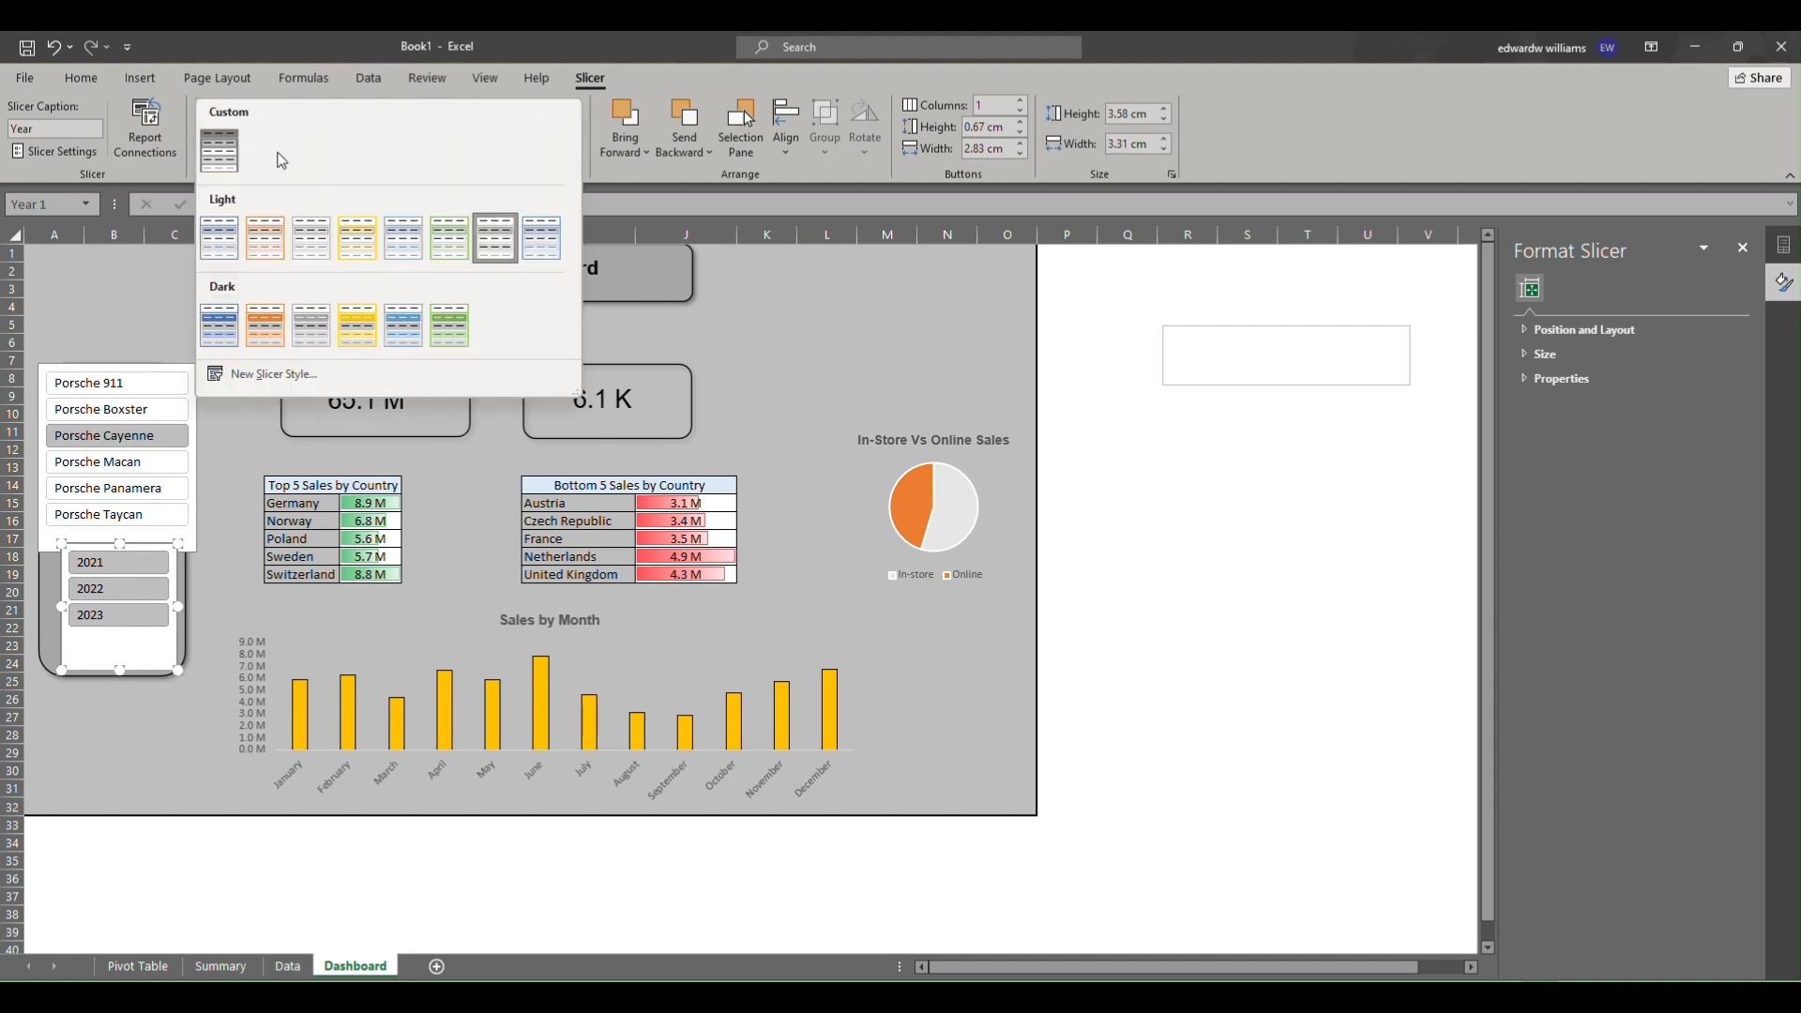
{"action": "left_click", "coordinate": [221, 152]}
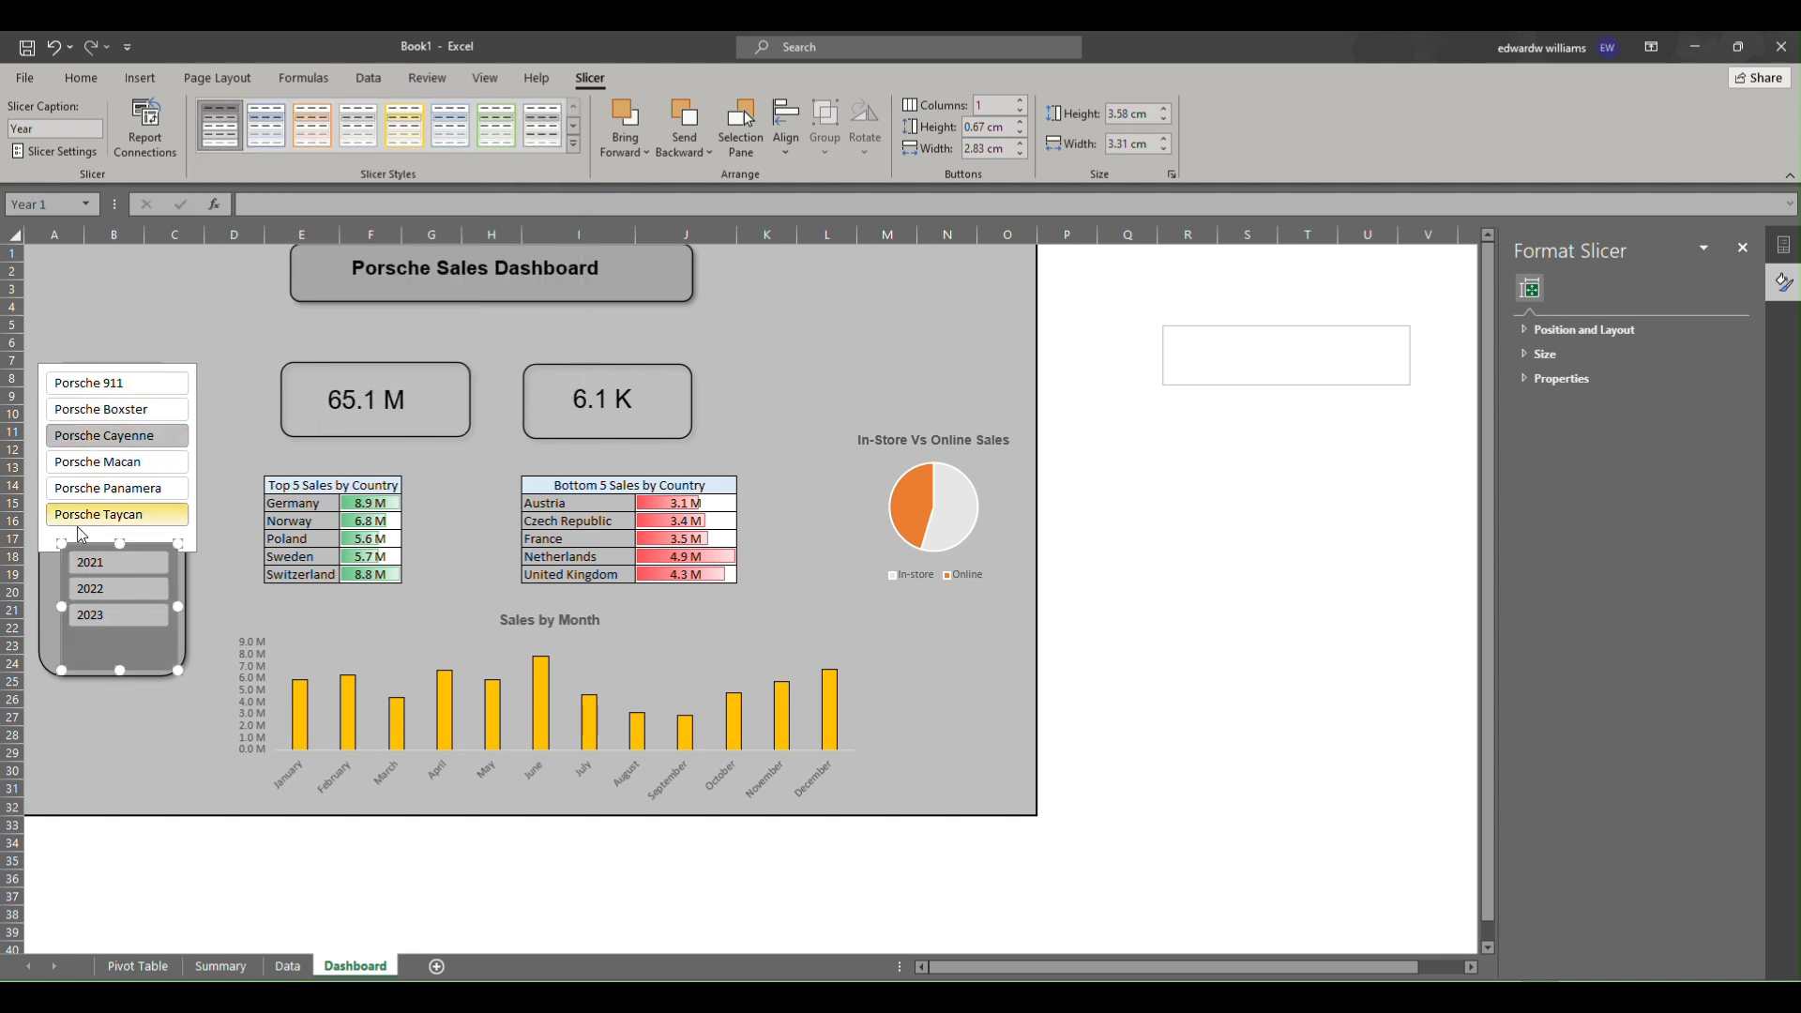
{"action": "left_click_drag", "start_coordinate": [75, 561], "coordinate": [65, 580]}
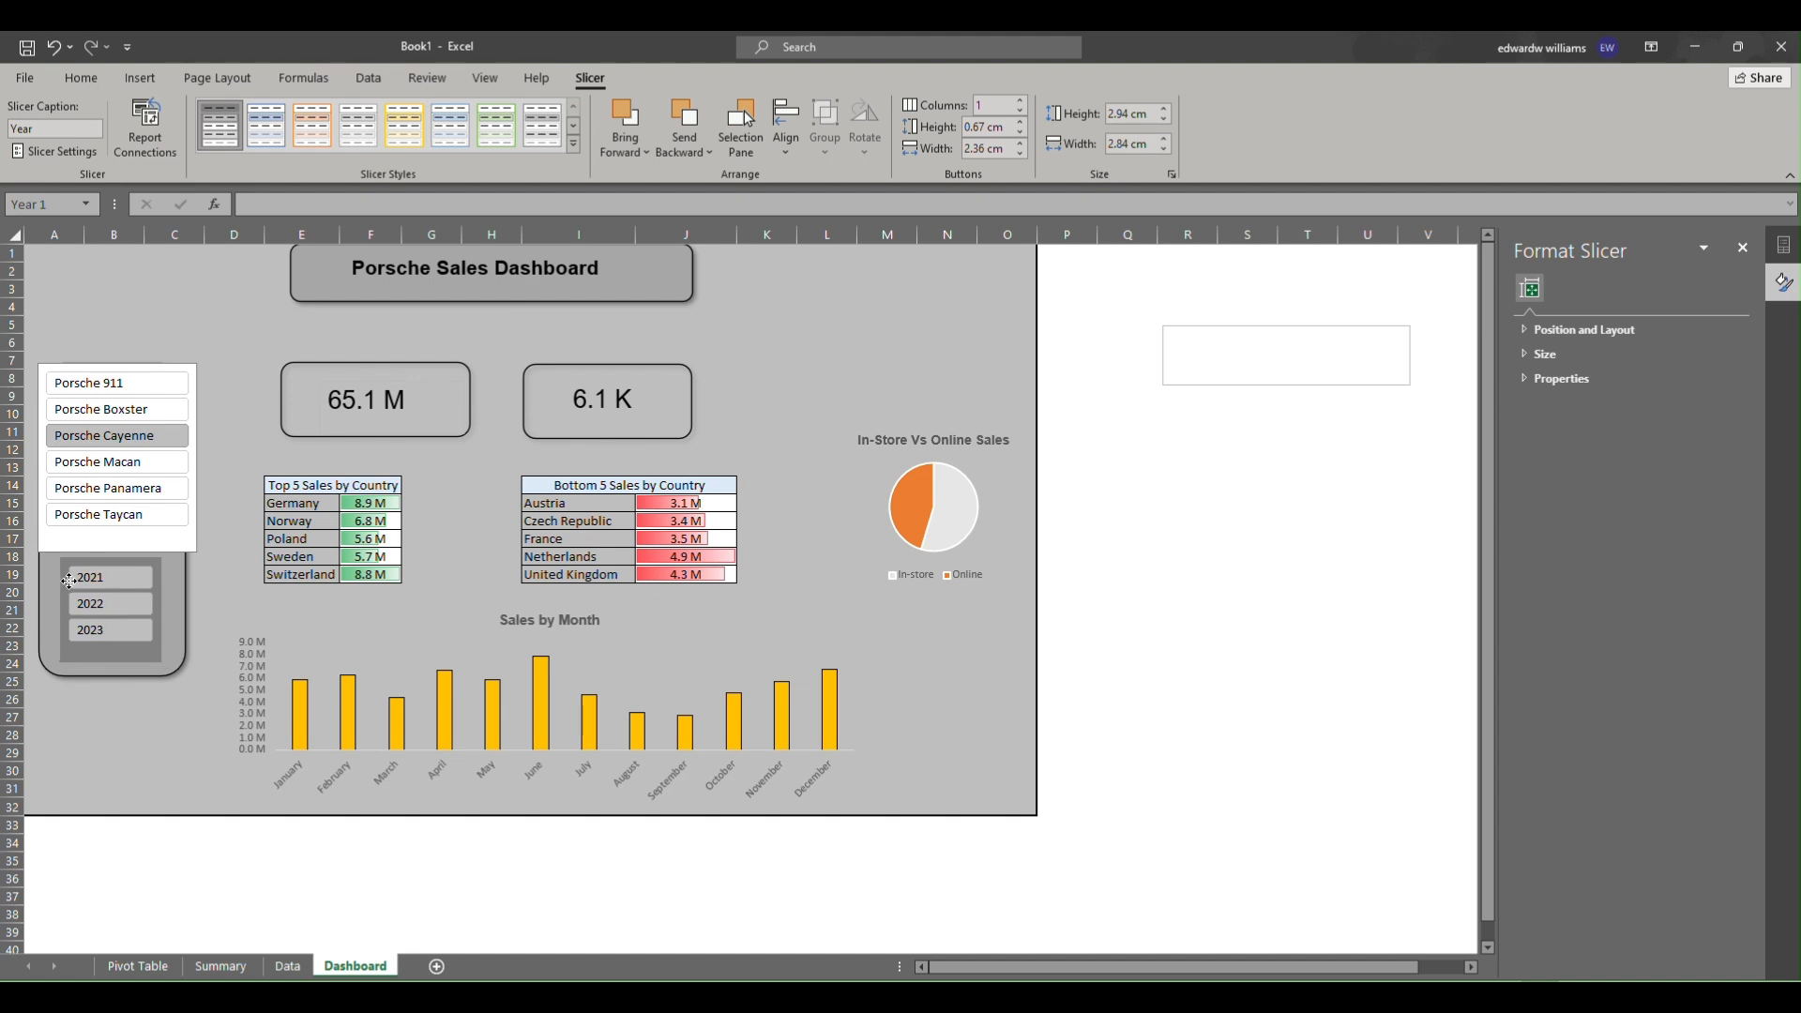
{"action": "left_click", "coordinate": [132, 718]}
Resize the Car Model slicer to fit inside the side panel and apply the custom slicer style to it.
{"action": "left_click", "coordinate": [191, 561]}
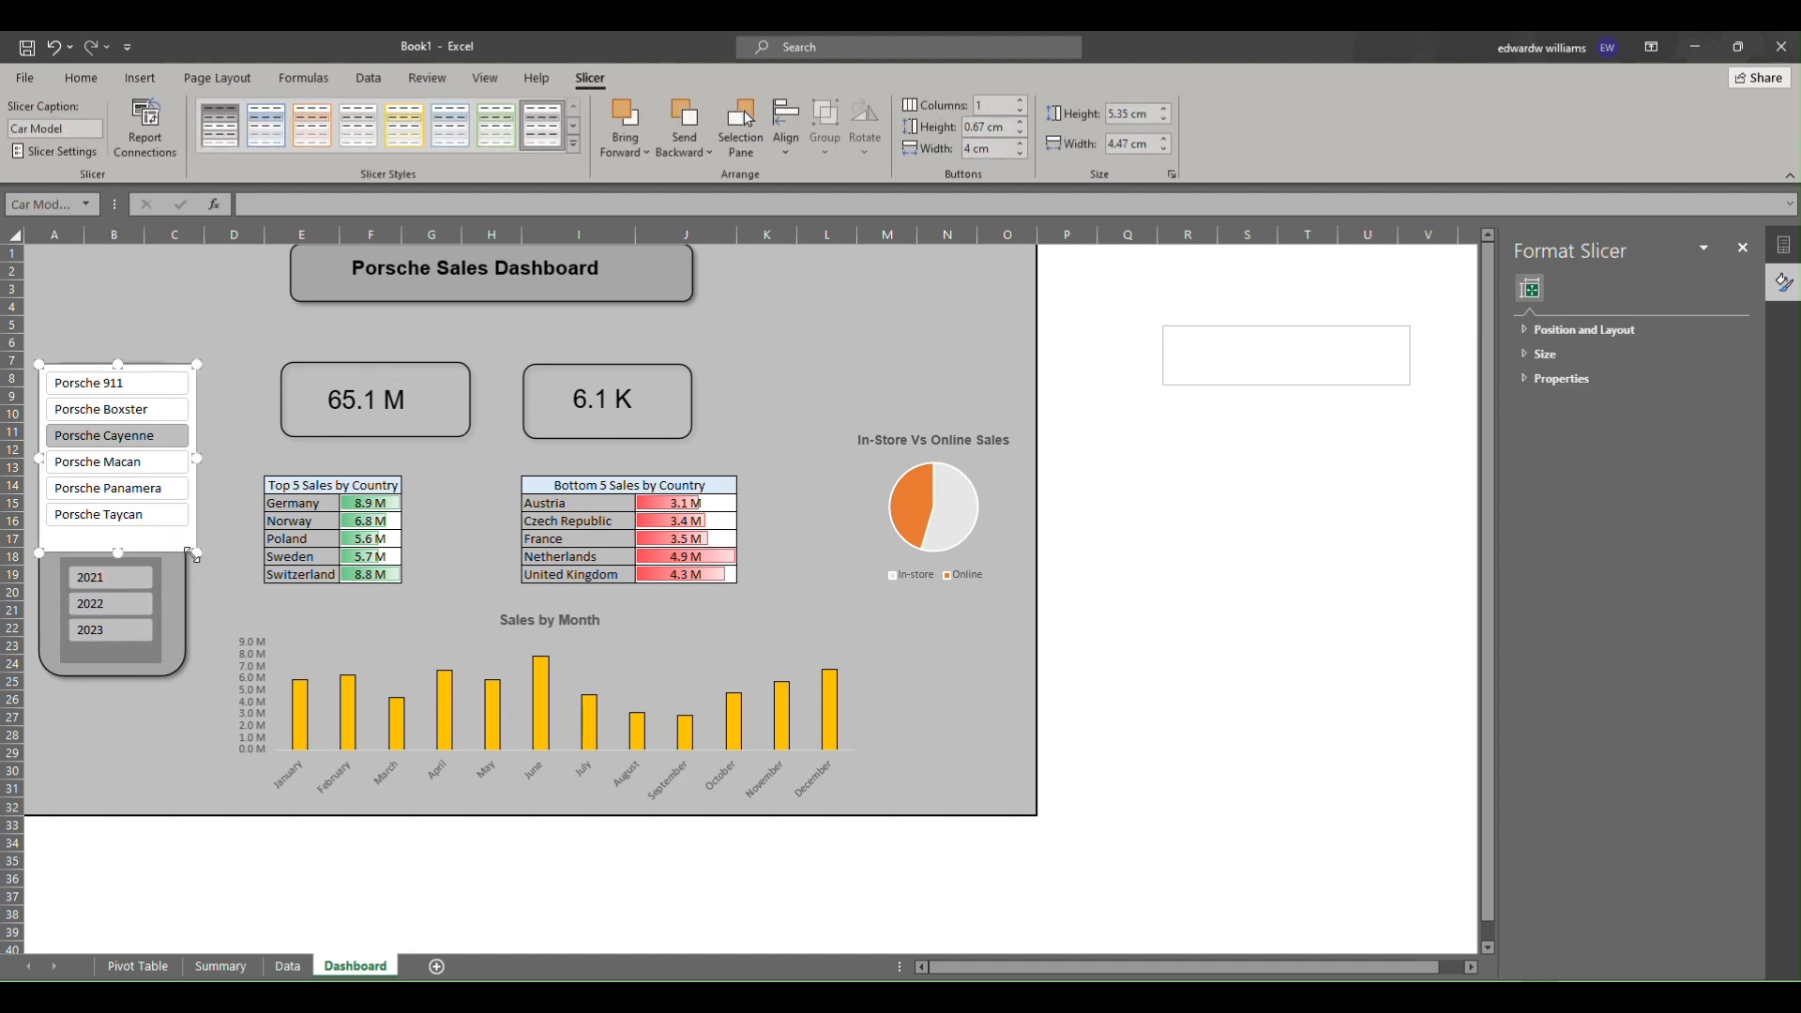
{"action": "mouse_move", "coordinate": [192, 553]}
{"action": "left_mouse_down"}
{"action": "mouse_move", "coordinate": [161, 526]}
{"action": "mouse_move", "coordinate": [169, 545]}
{"action": "left_mouse_up"}
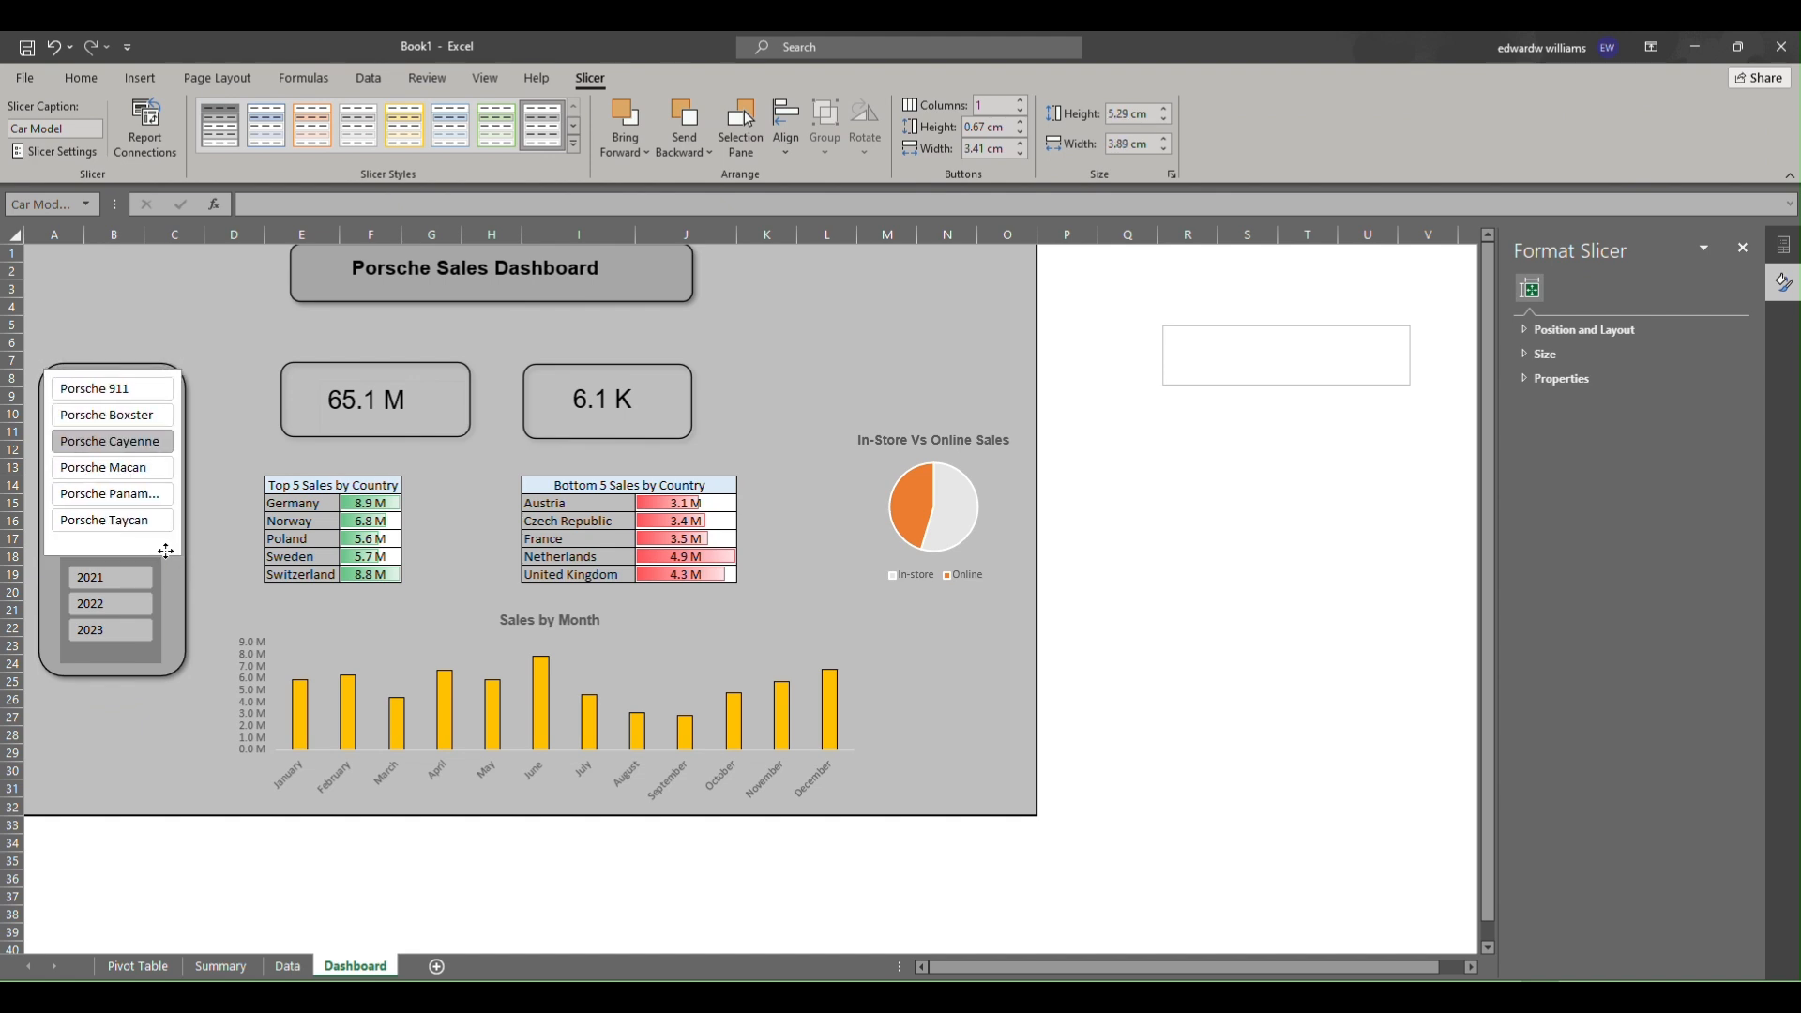
{"action": "right_click", "coordinate": [145, 555]}
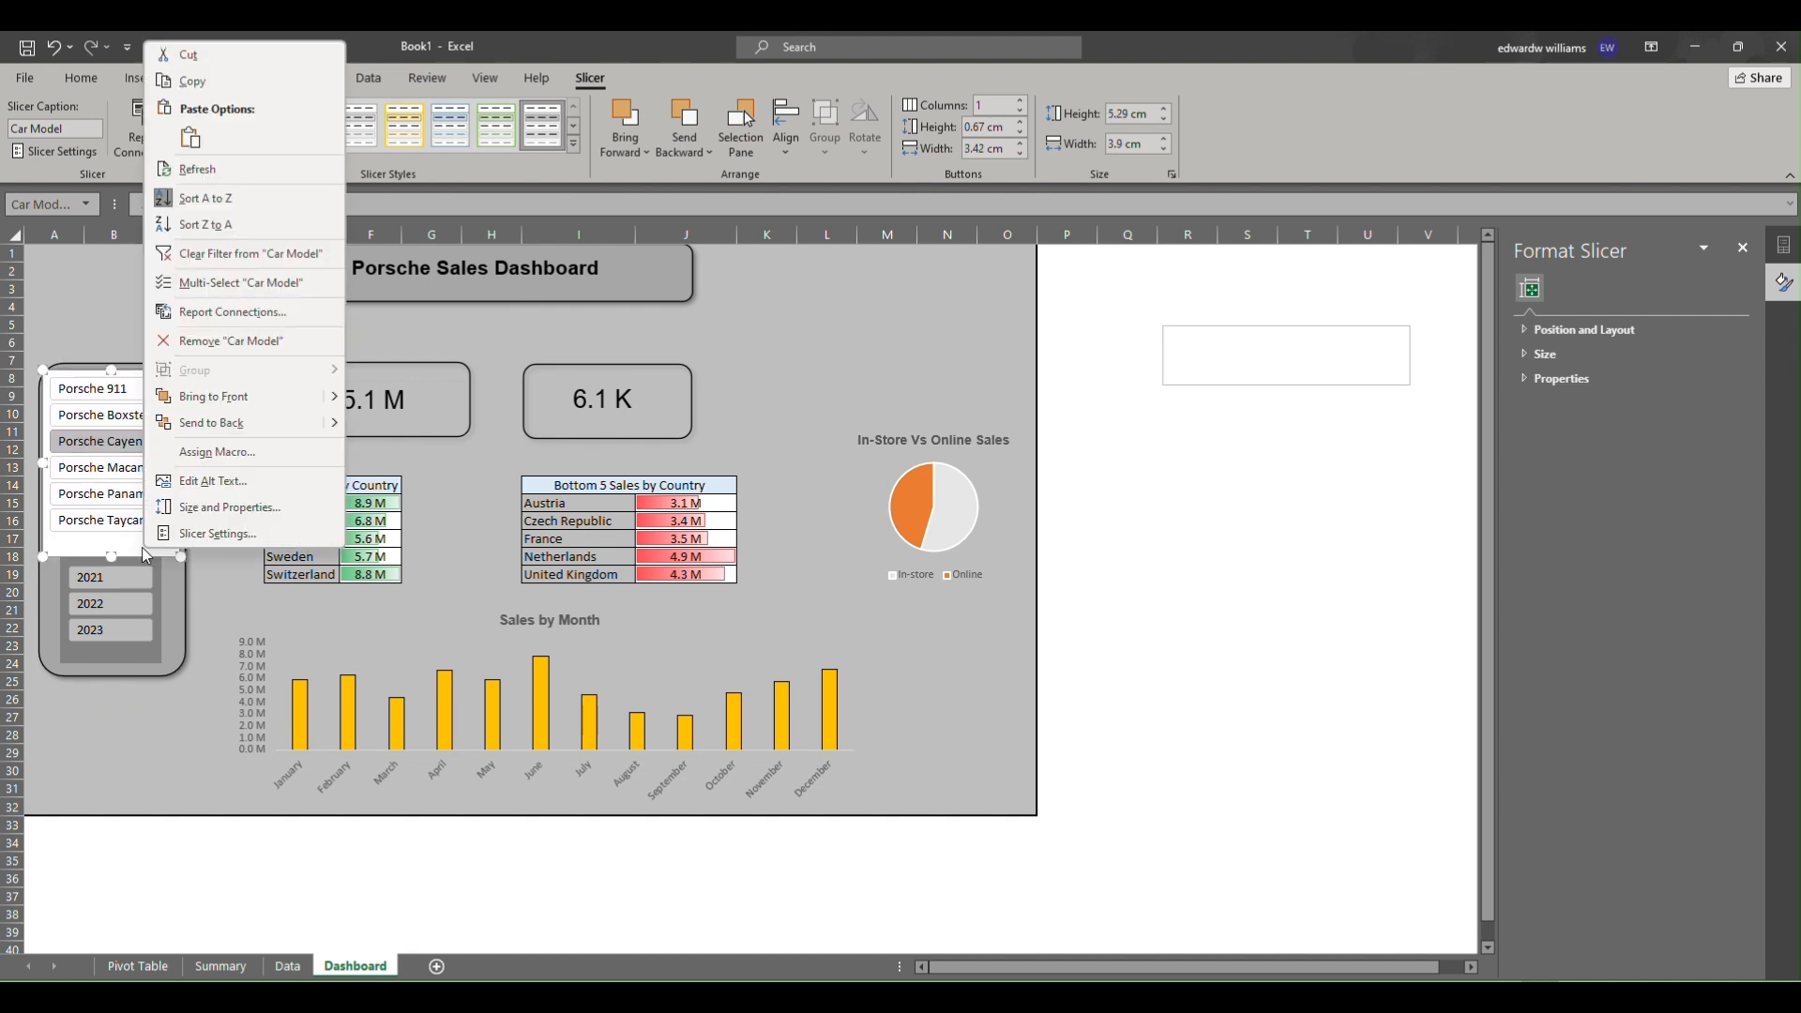
{"action": "left_click", "coordinate": [115, 546]}
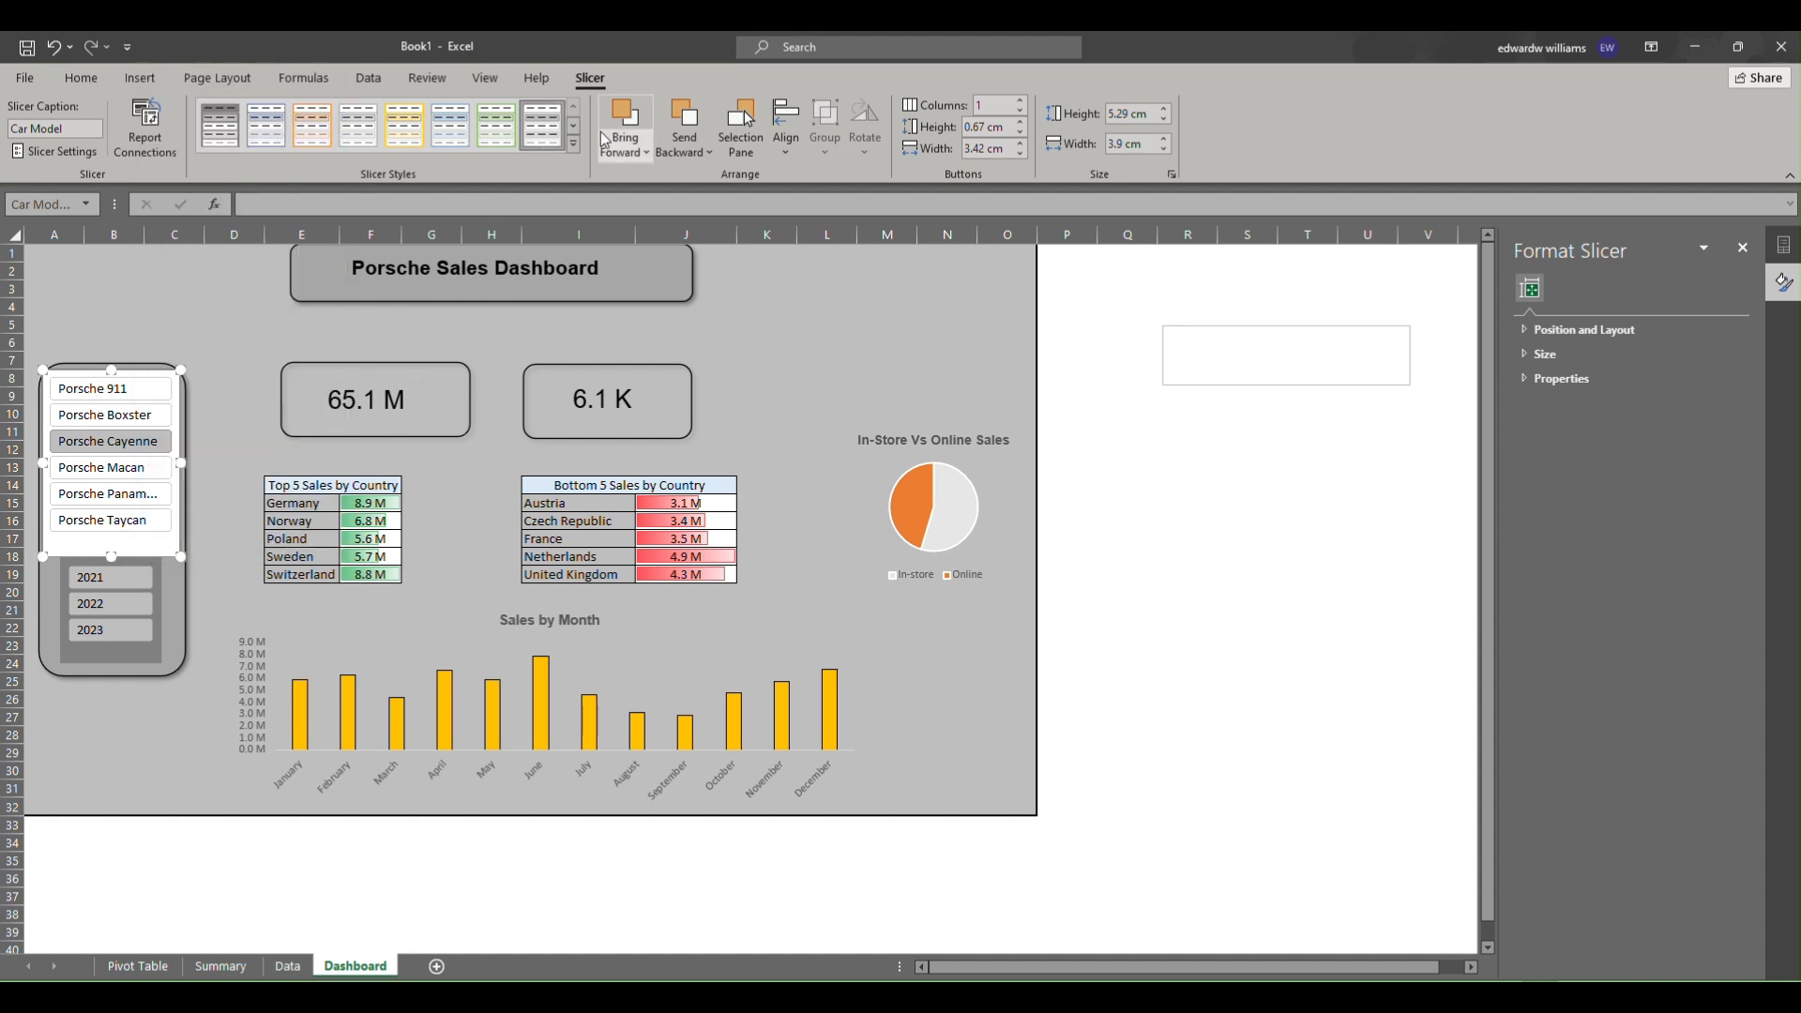
{"action": "left_click", "coordinate": [574, 146]}
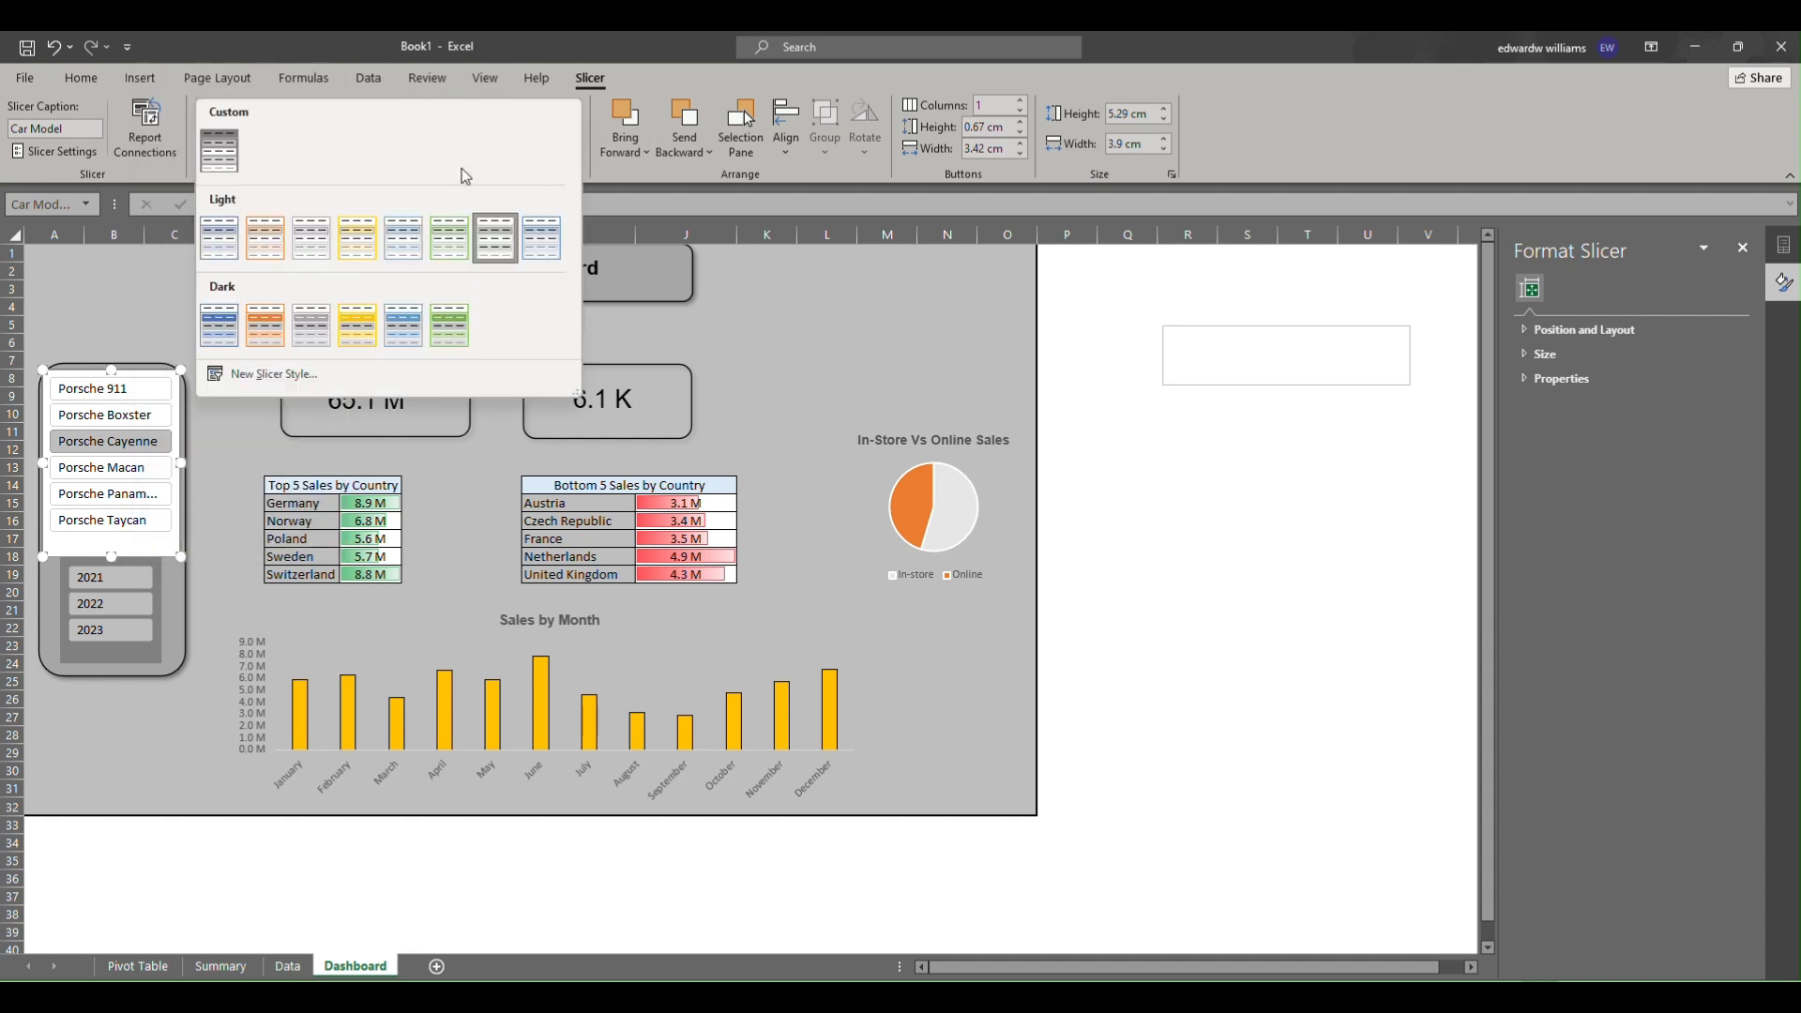
{"action": "left_click", "coordinate": [222, 150]}
{"action": "right_click", "coordinate": [224, 147]}
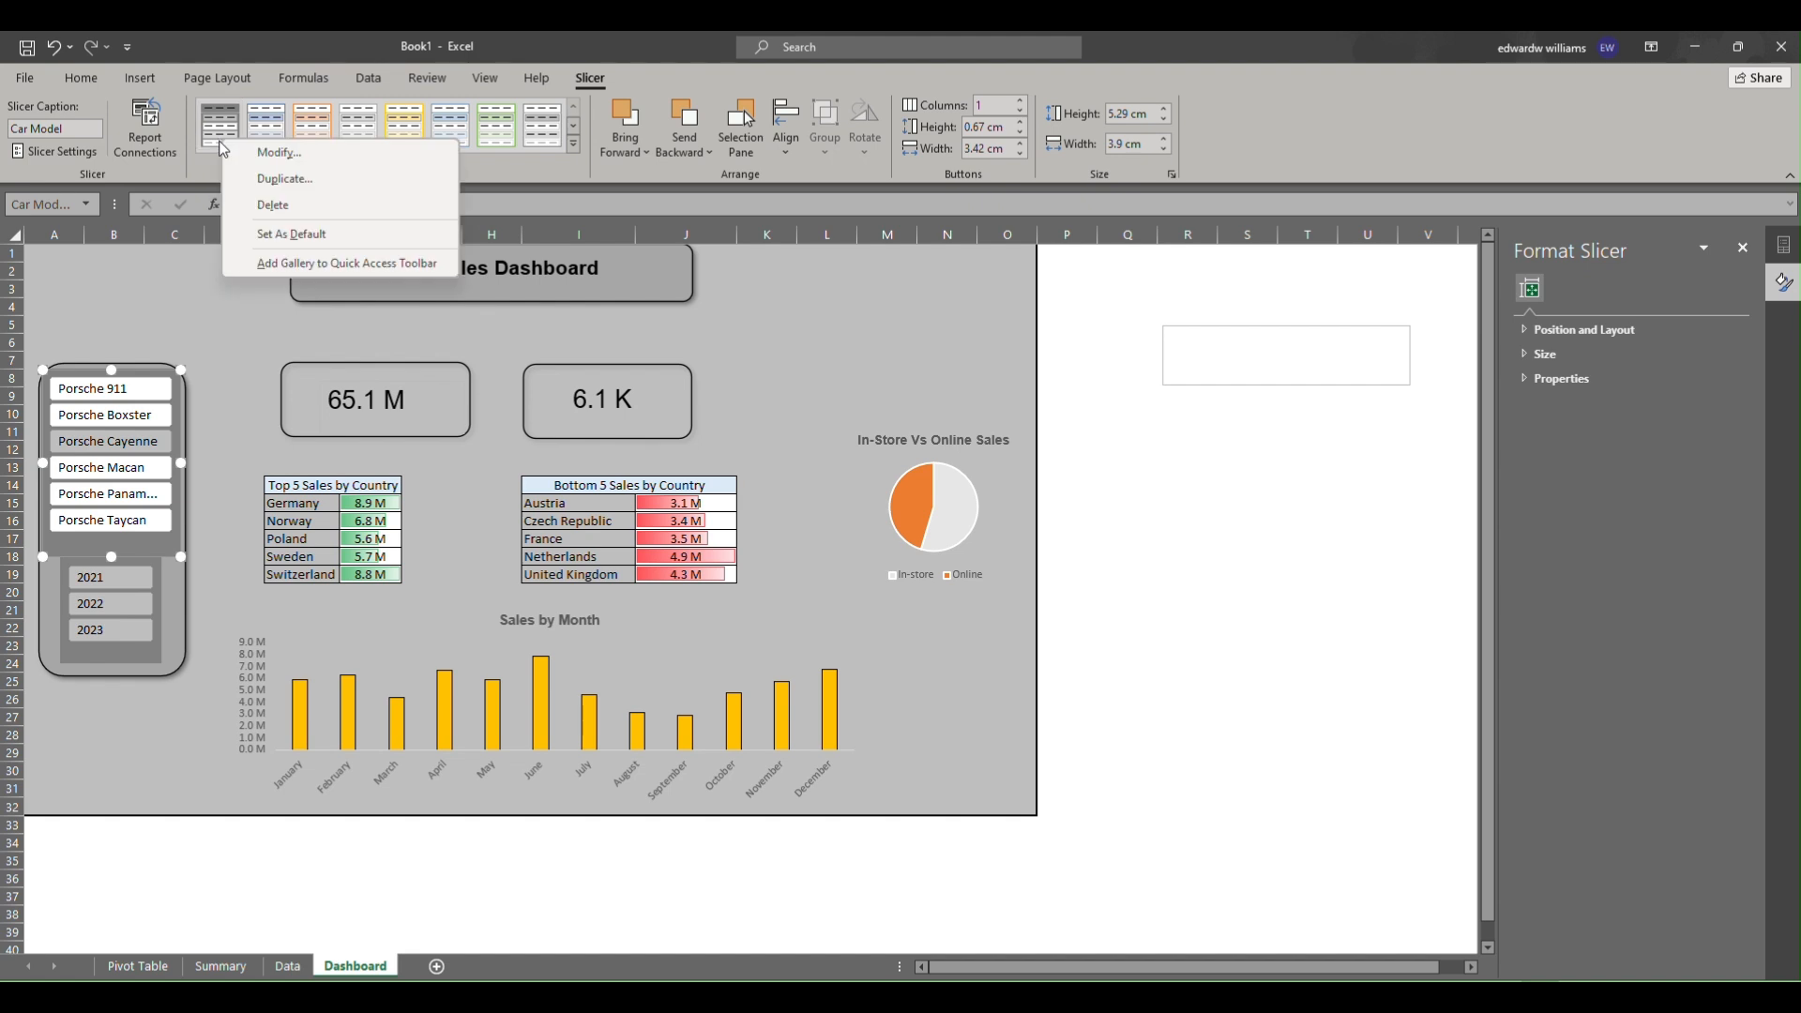
{"action": "left_click", "coordinate": [189, 645]}
{"action": "left_click", "coordinate": [186, 647]}
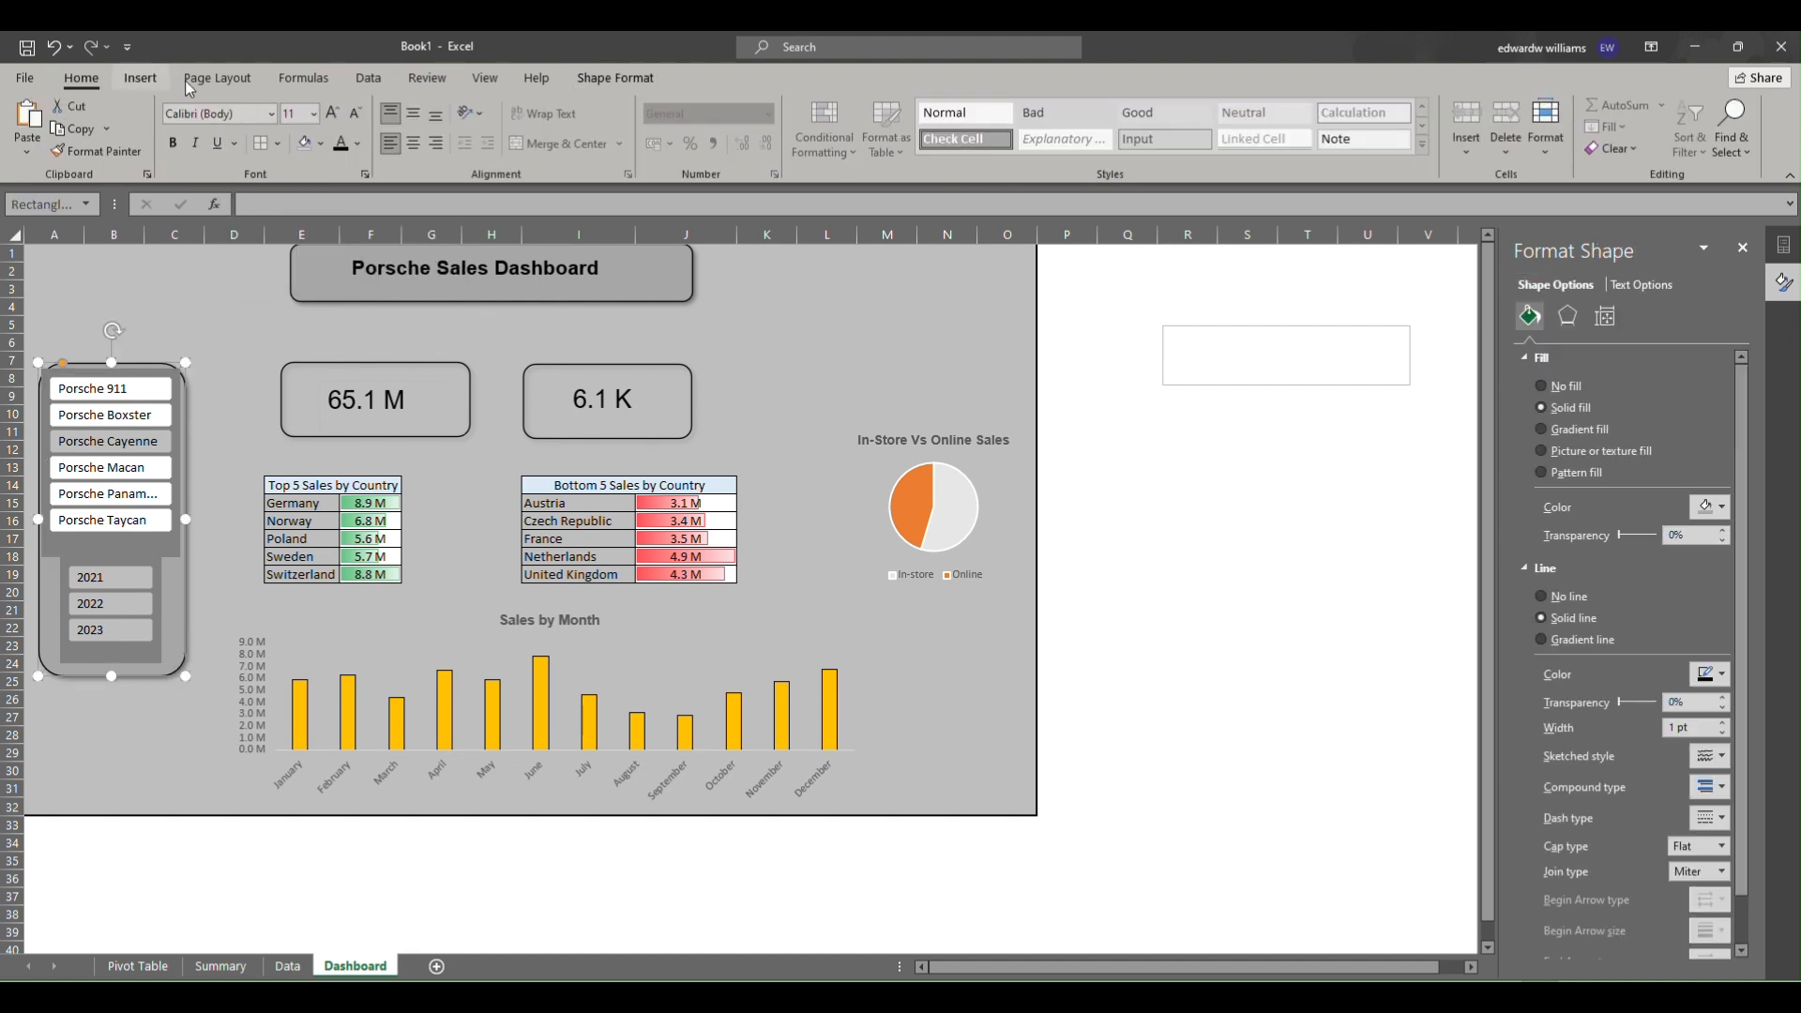
{"action": "left_click", "coordinate": [323, 144]}
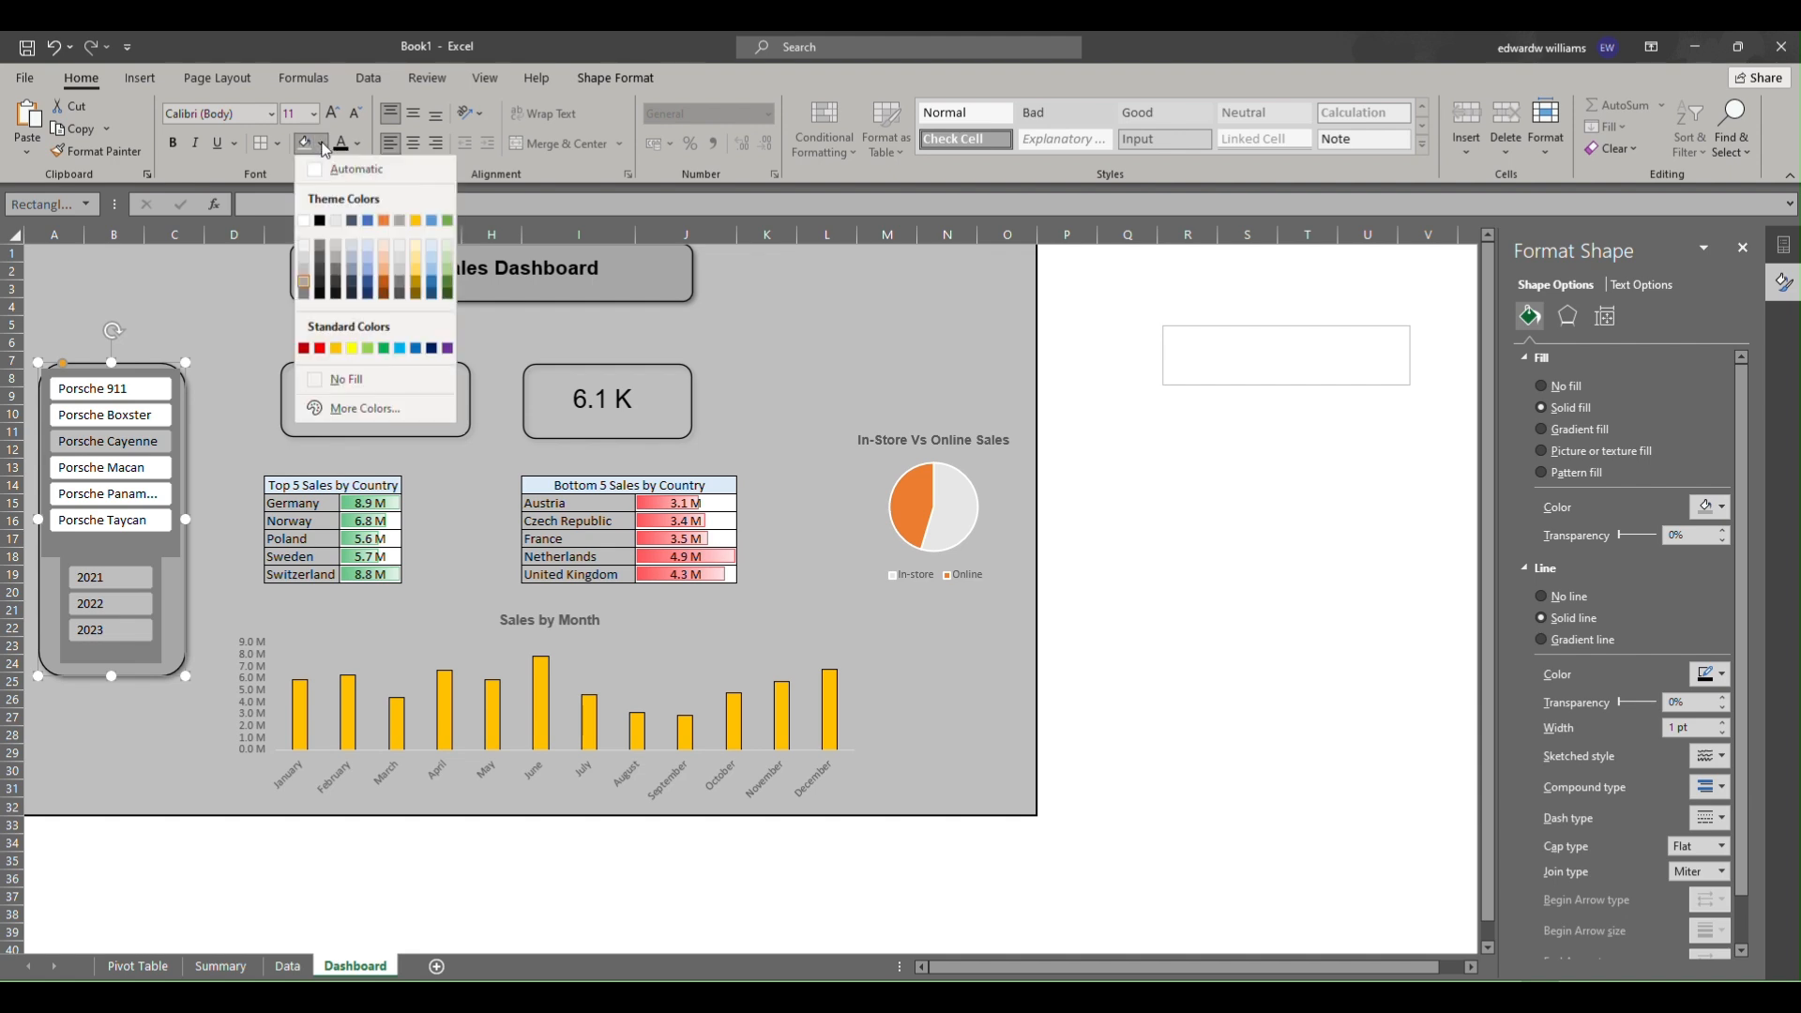
{"action": "left_click", "coordinate": [324, 145]}
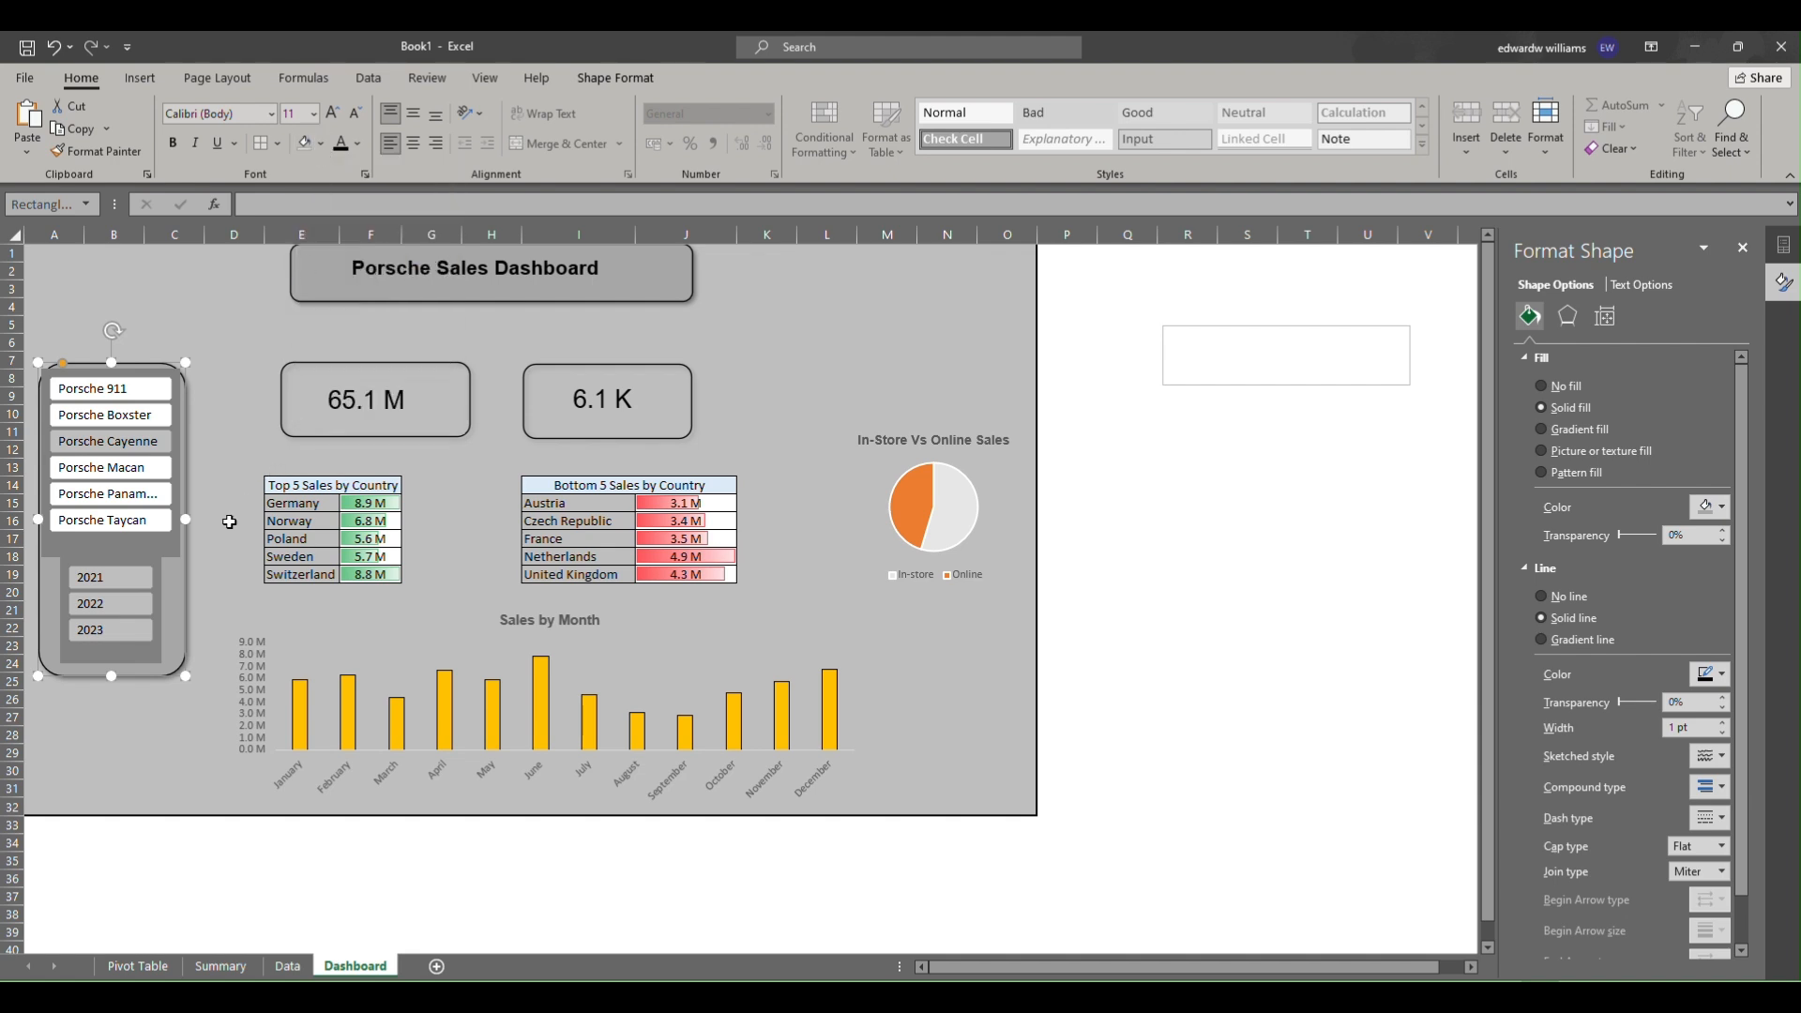
Modify the "NEW SLICER FOR DASH" style so the whole slicer uses a medium grey fill.
{"action": "left_click", "coordinate": [140, 657]}
{"action": "left_click", "coordinate": [590, 78]}
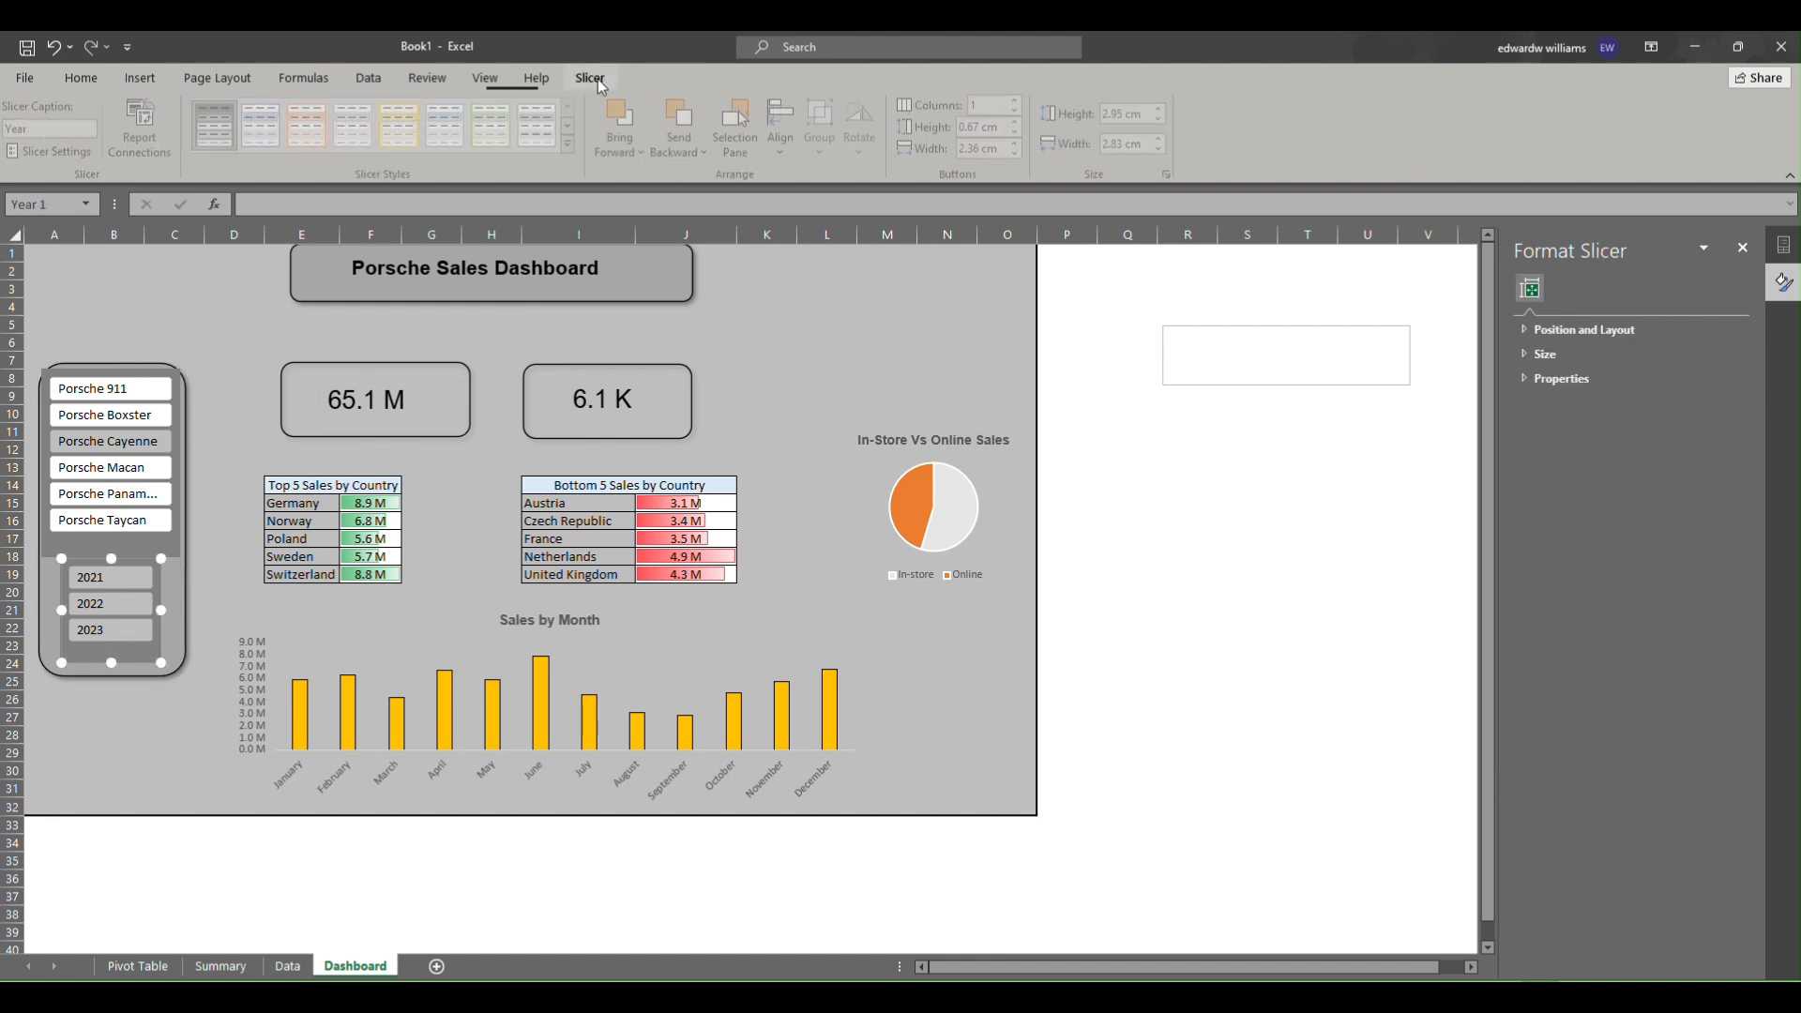
{"action": "left_click", "coordinate": [575, 145]}
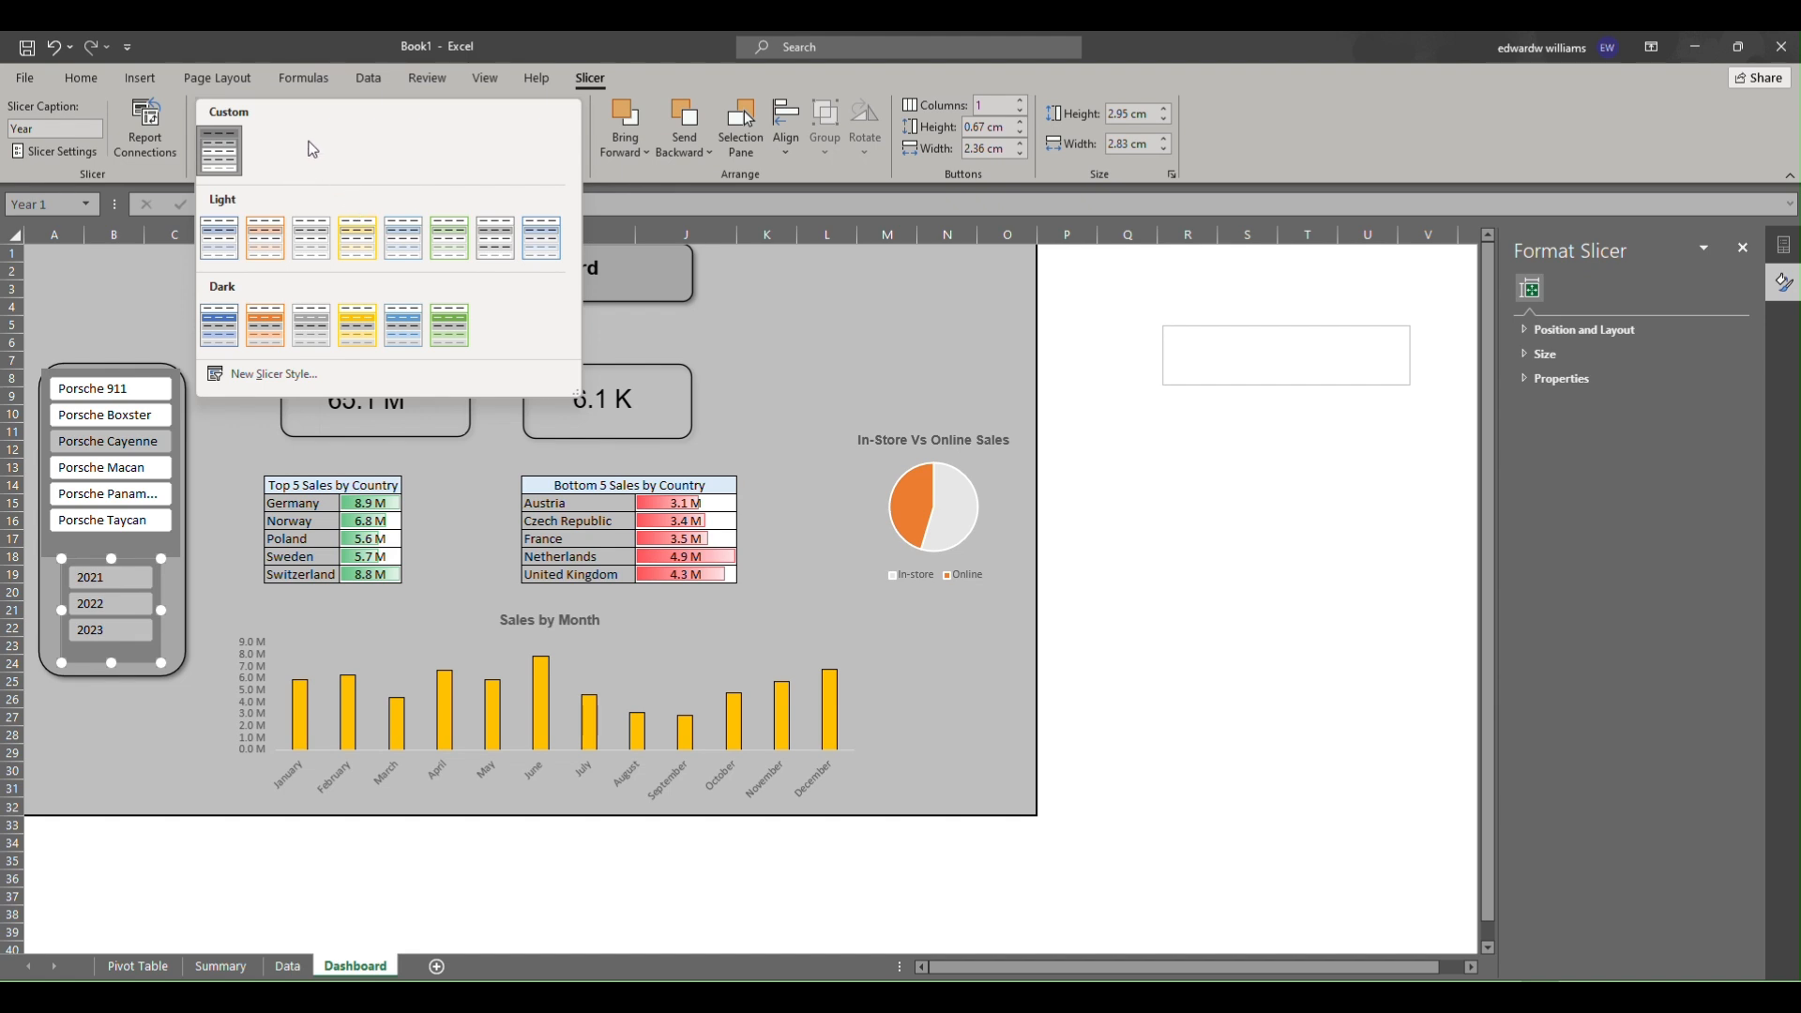
{"action": "right_click", "coordinate": [225, 155]}
{"action": "left_click", "coordinate": [267, 166]}
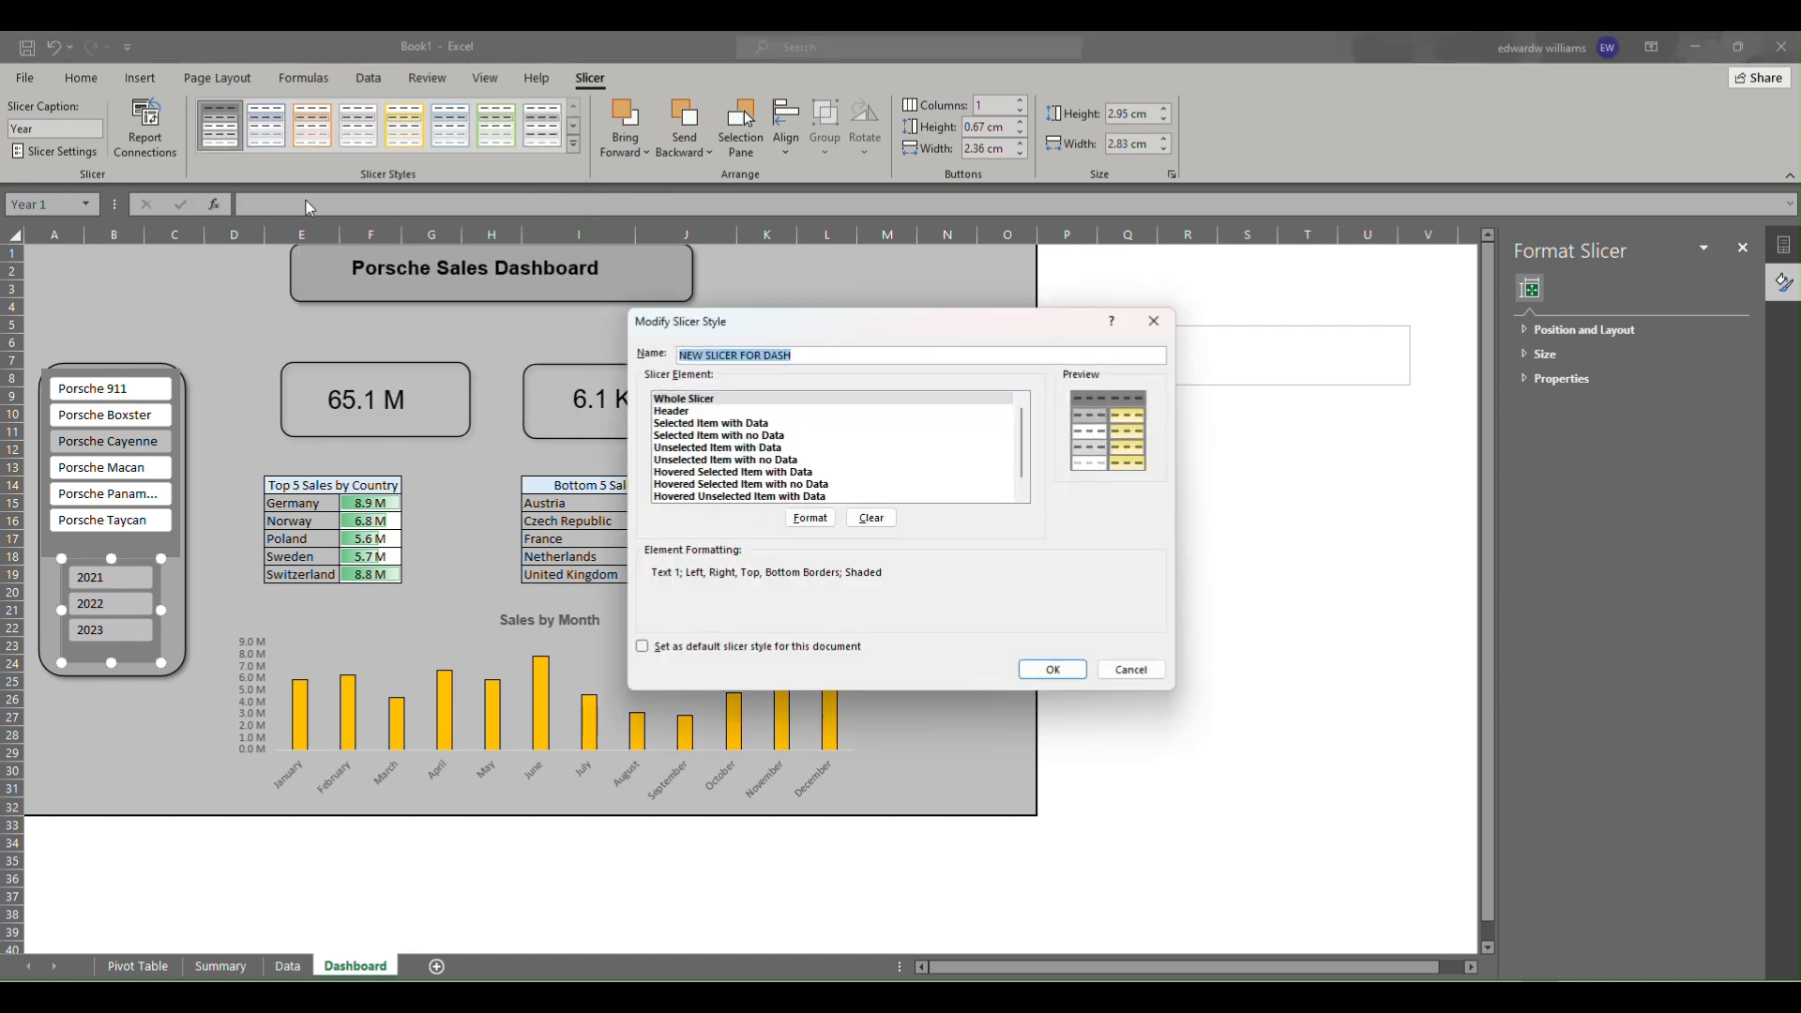
{"action": "left_click", "coordinate": [810, 518]}
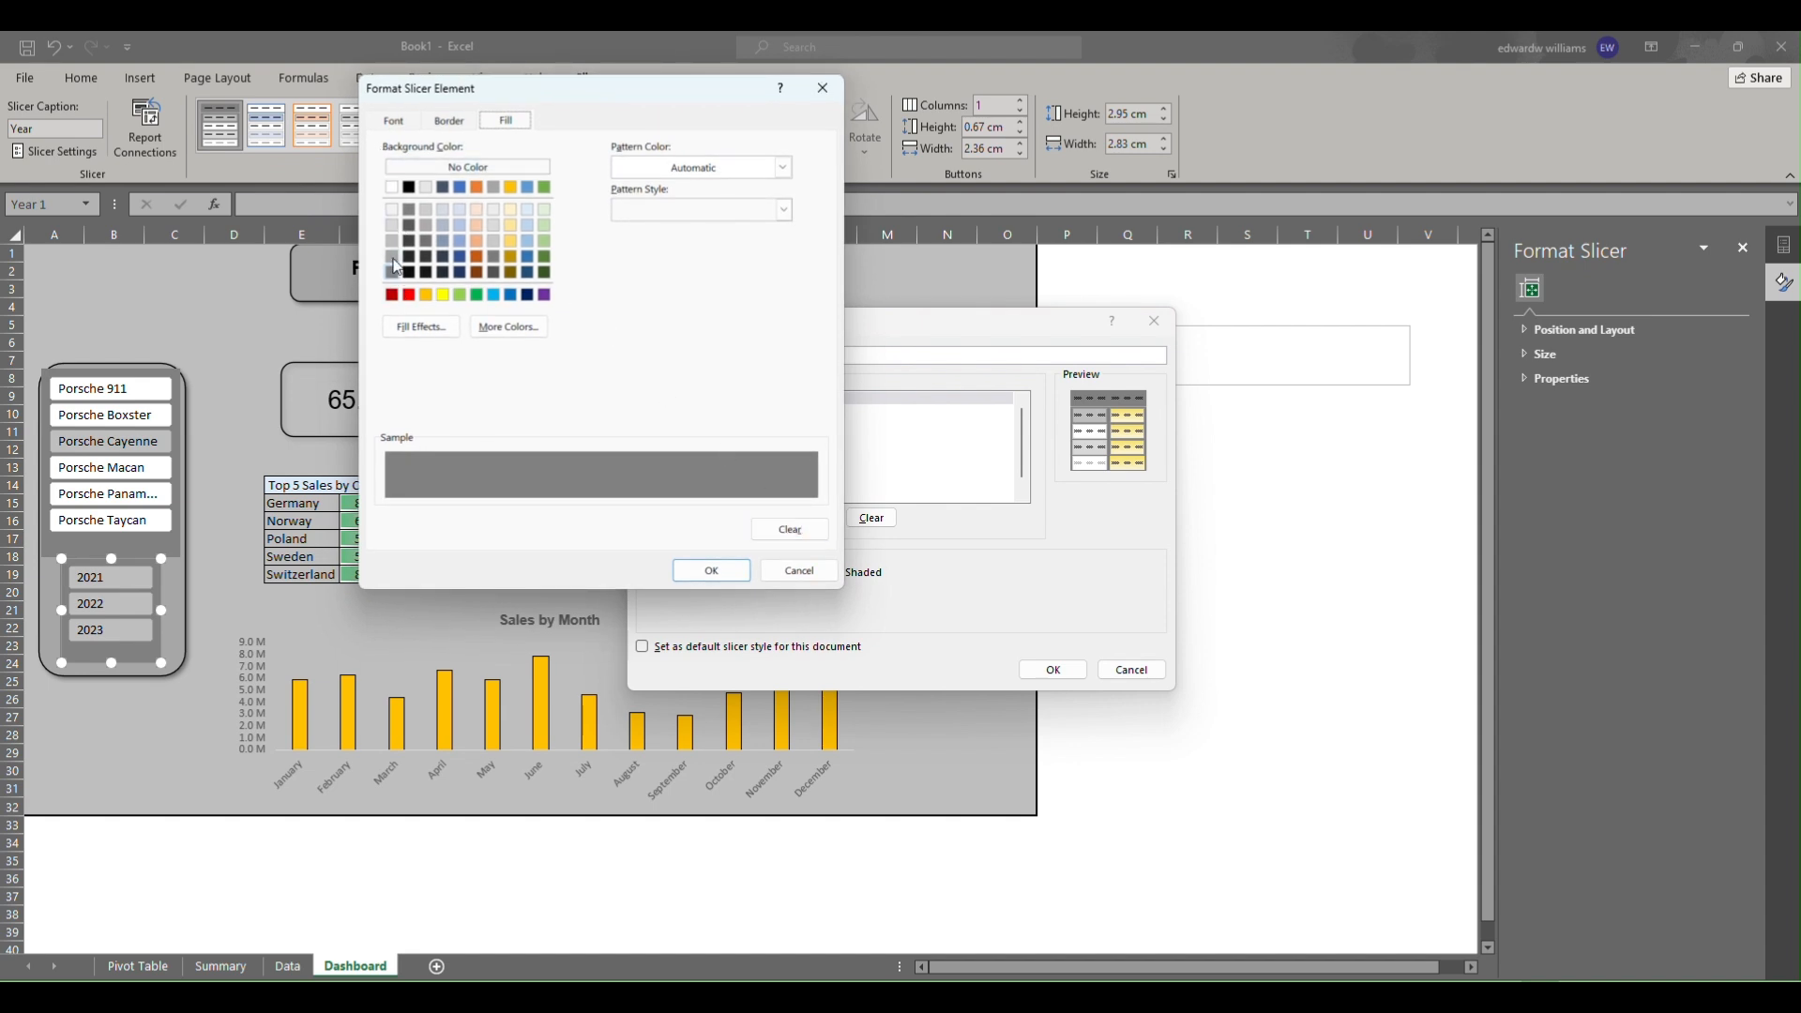
{"action": "left_click", "coordinate": [394, 259]}
{"action": "left_click", "coordinate": [720, 568]}
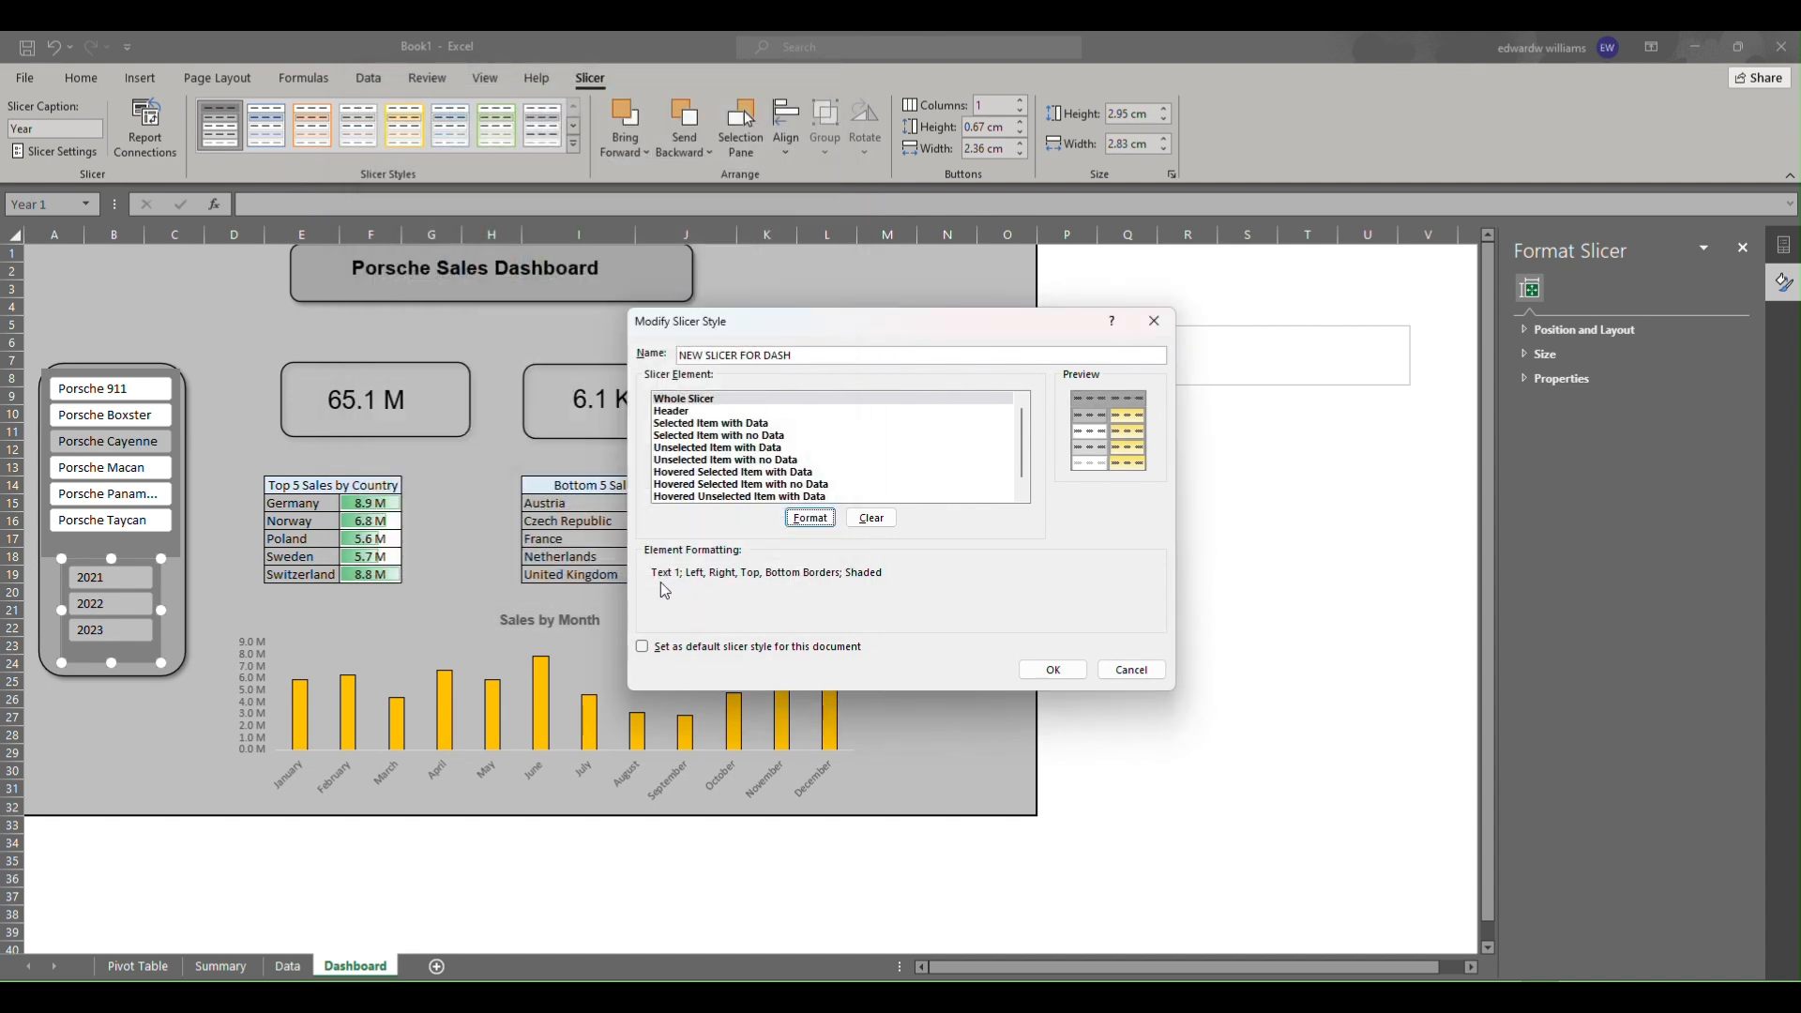
{"action": "left_click", "coordinate": [1056, 670]}
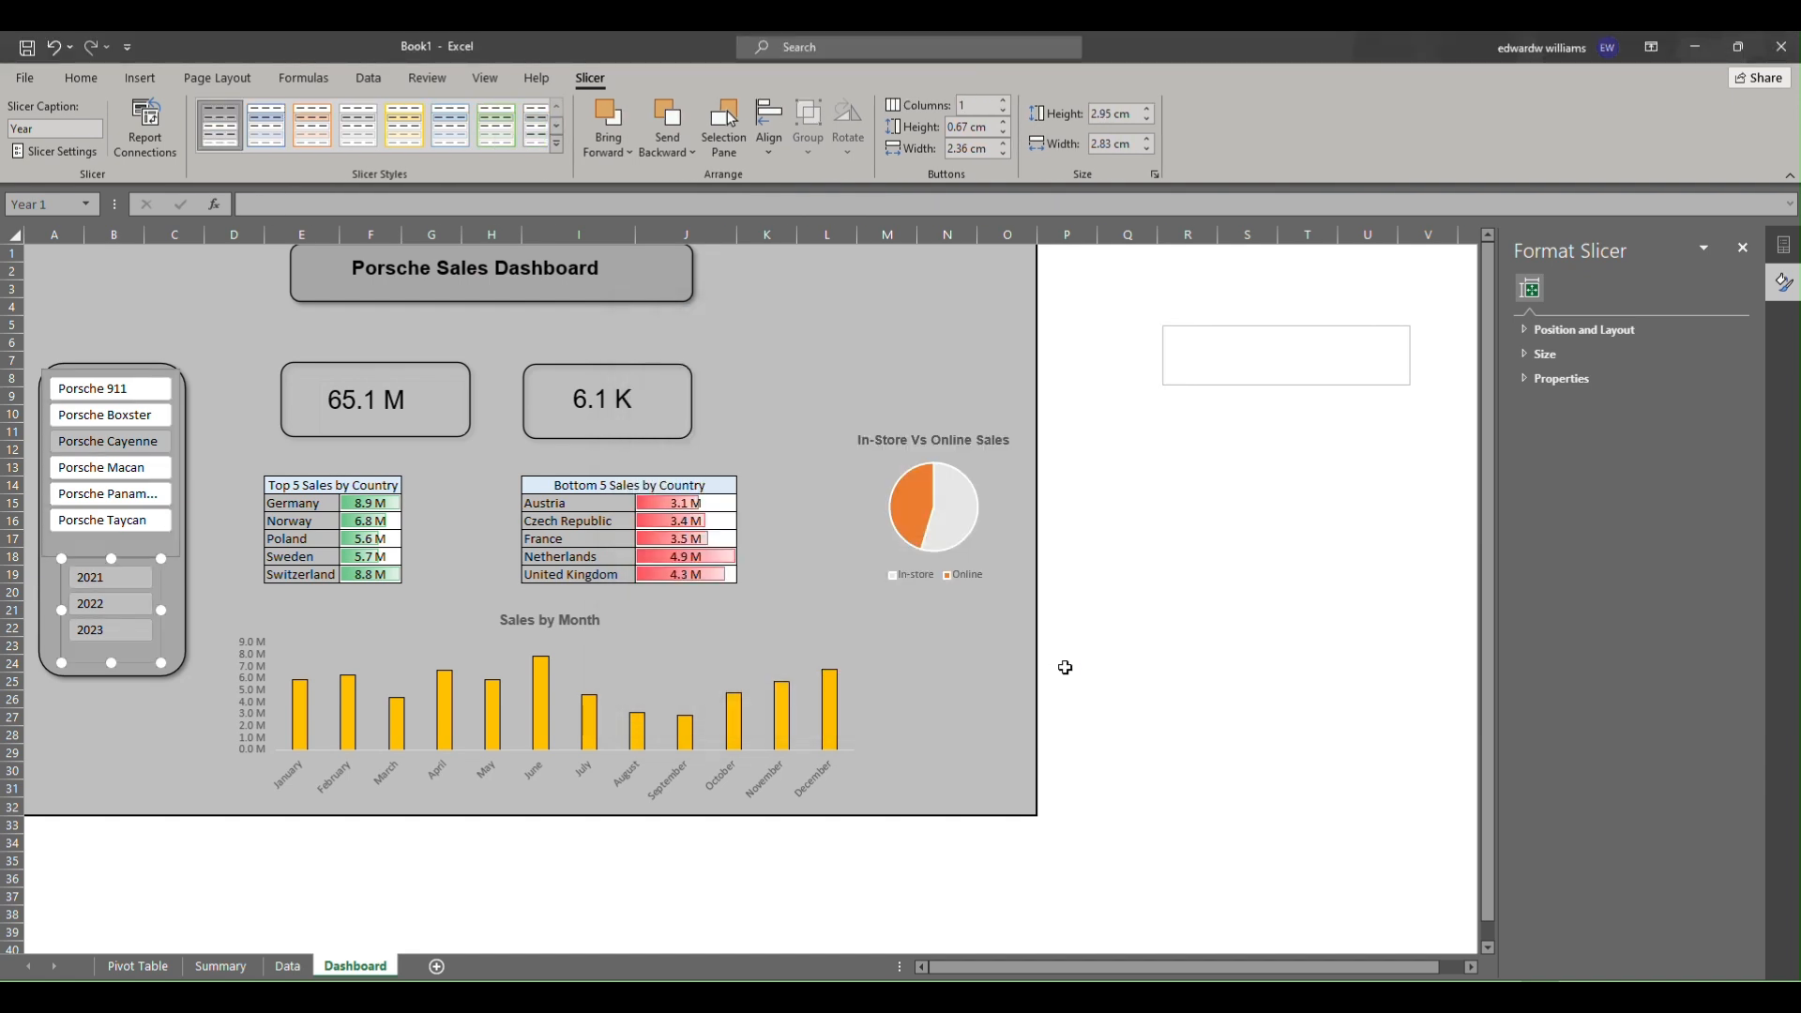
Modify the "NEW SLICER FOR DASH" style again to remove all borders from the whole slicer.
{"action": "left_click", "coordinate": [131, 719]}
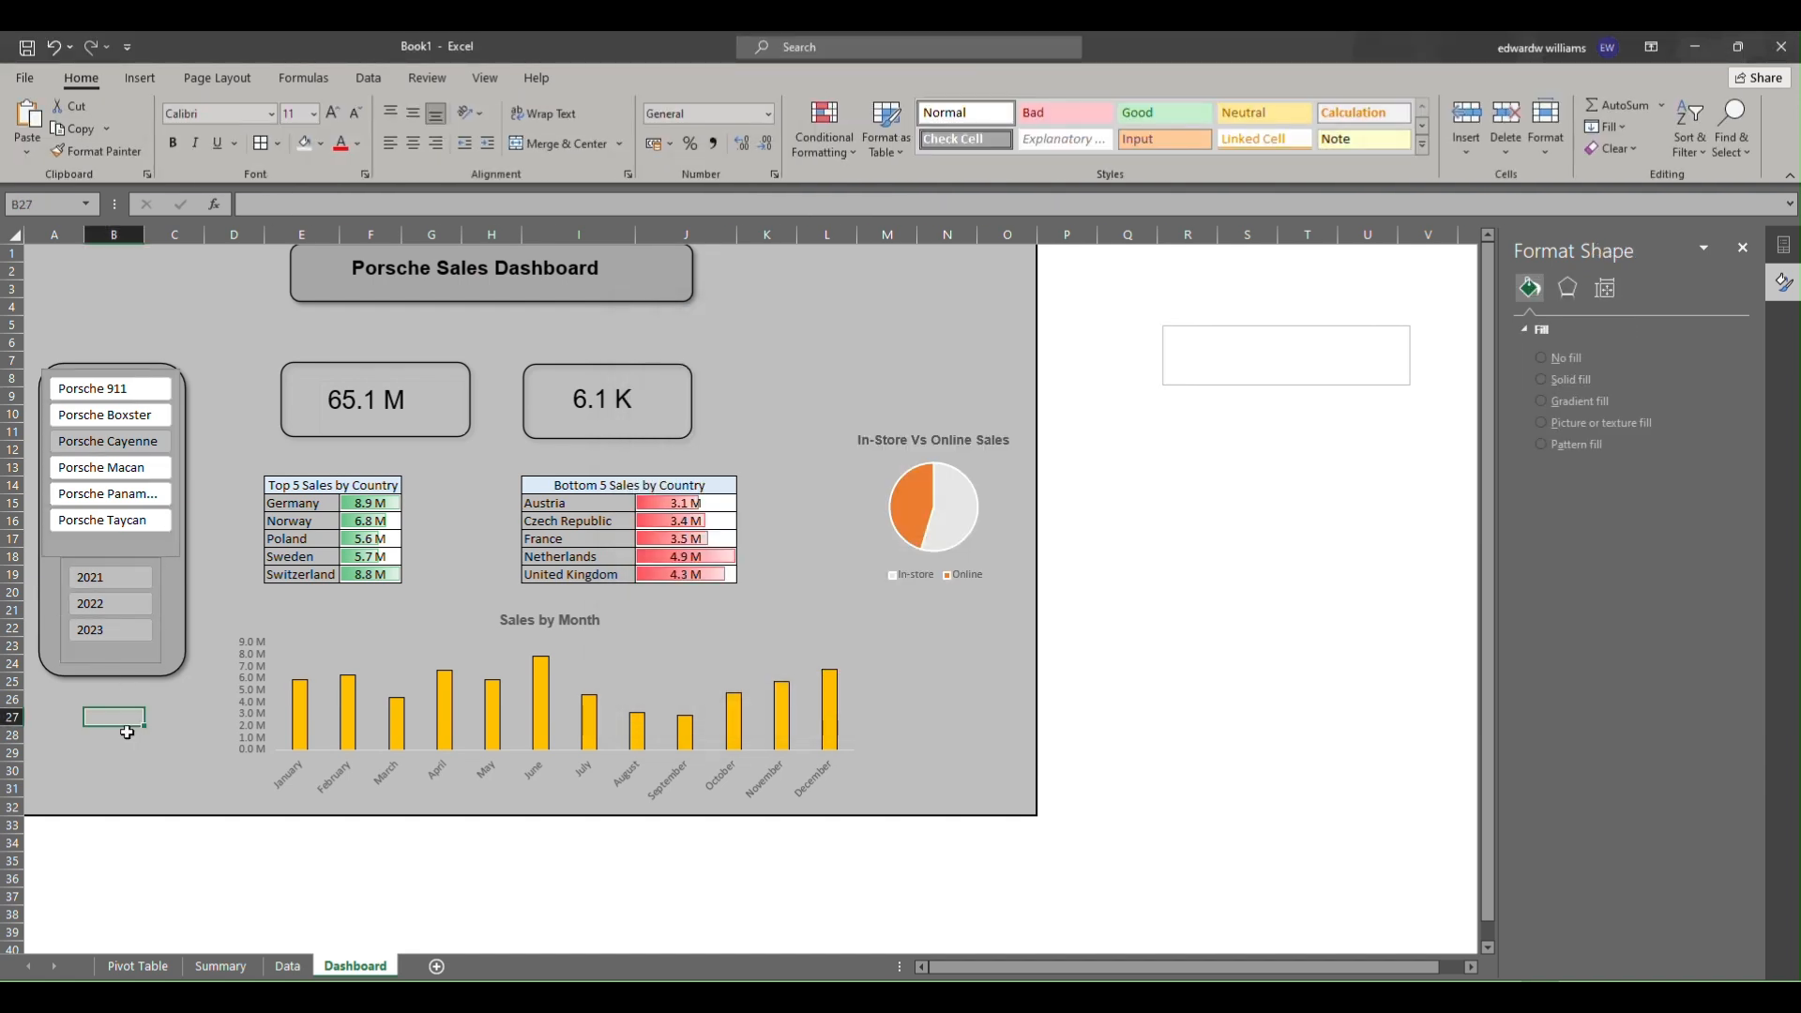
{"action": "left_click", "coordinate": [77, 655]}
{"action": "right_click", "coordinate": [79, 653]}
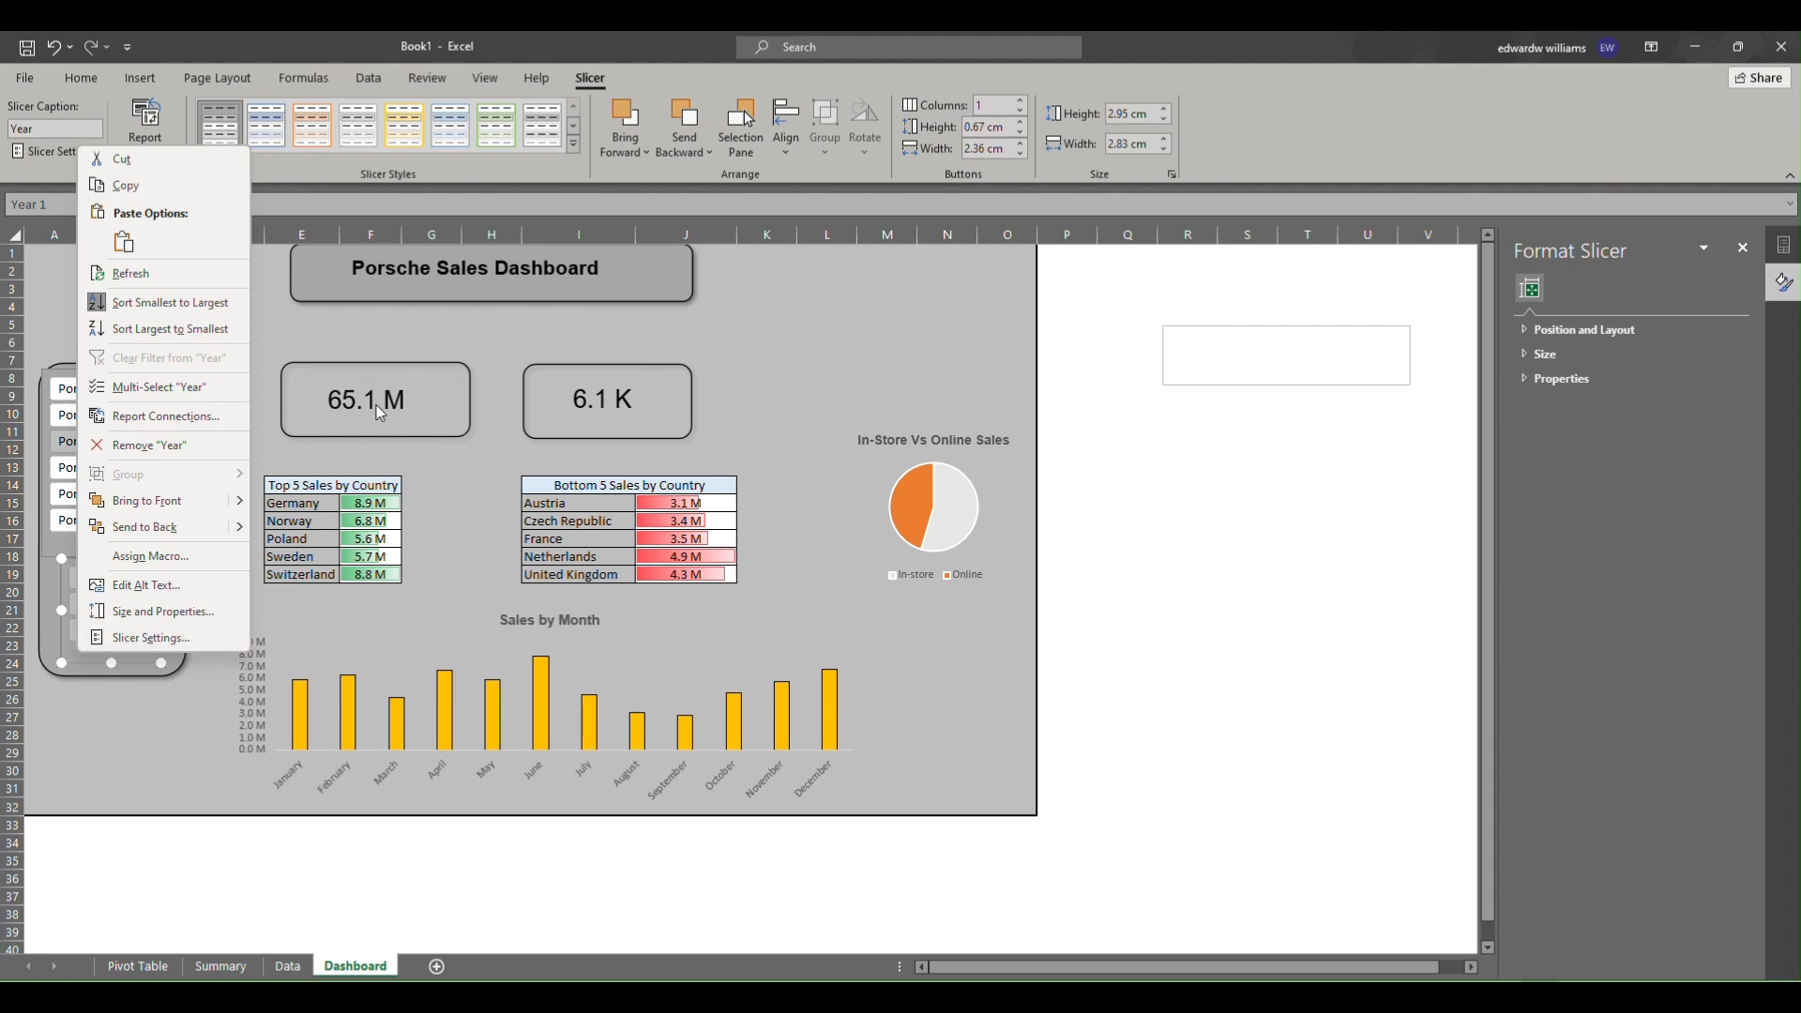
{"action": "left_click", "coordinate": [575, 146]}
{"action": "left_click", "coordinate": [575, 146]}
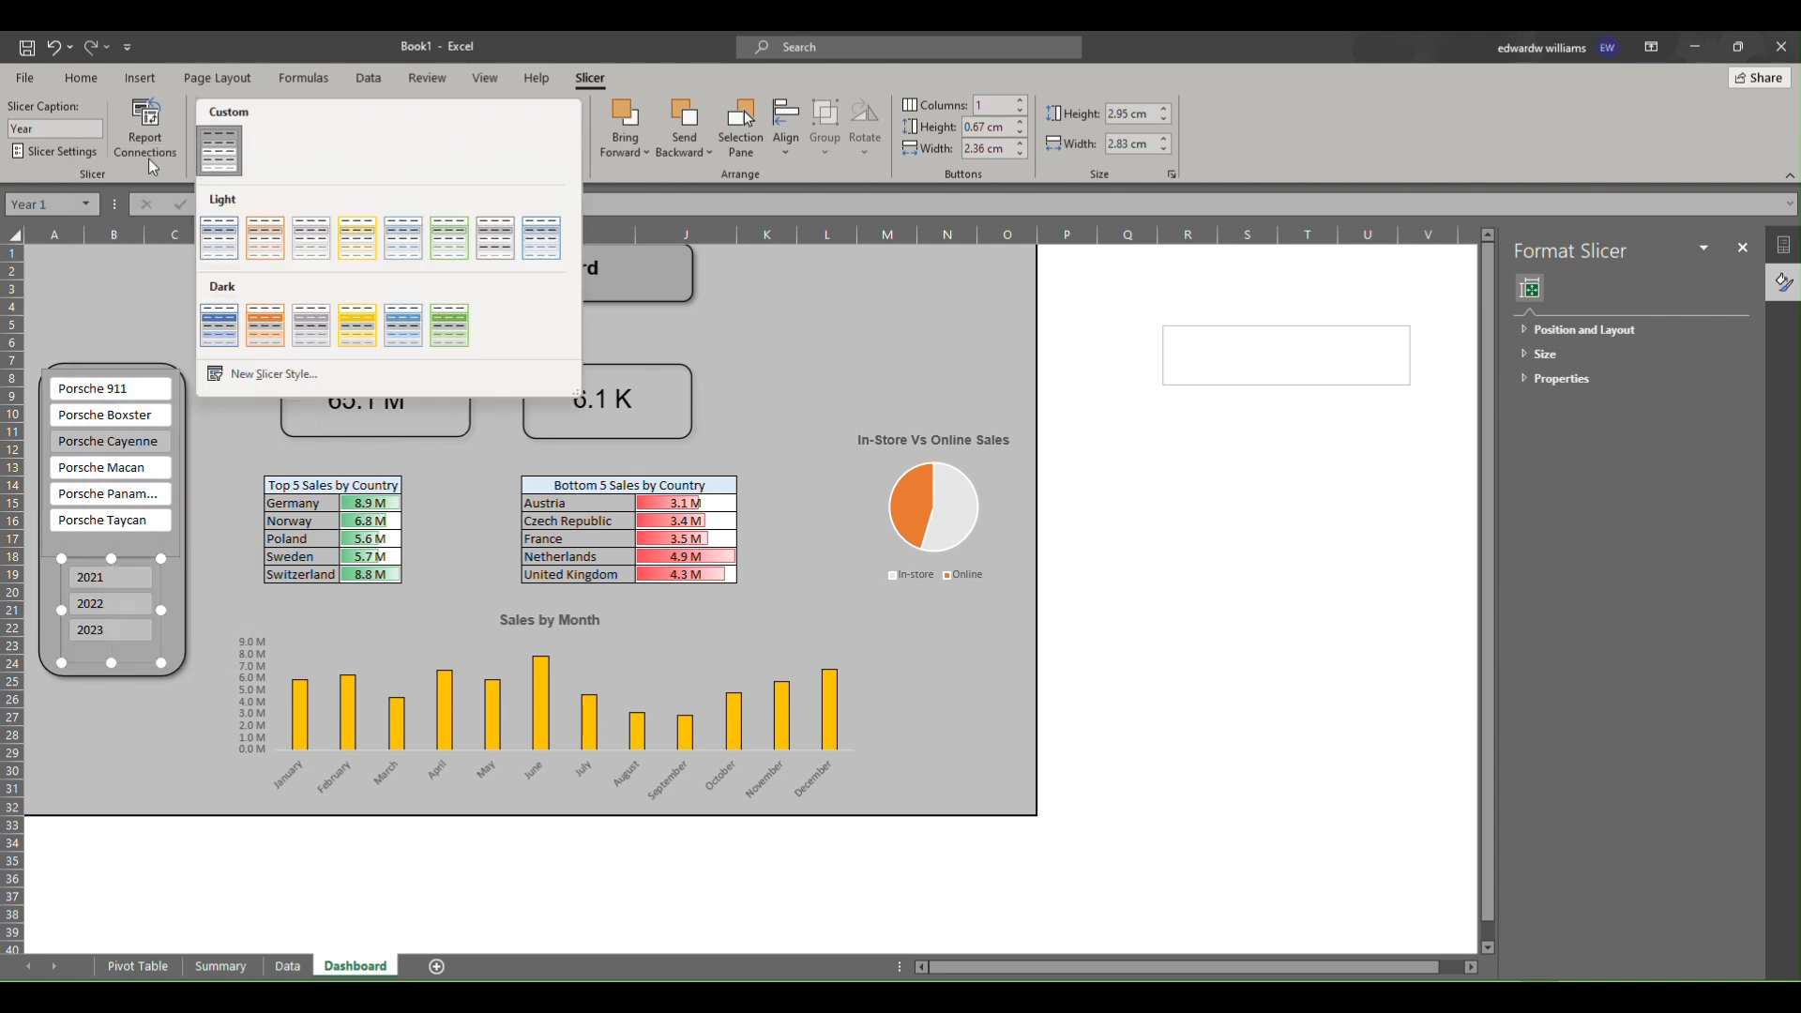
{"action": "right_click", "coordinate": [229, 163]}
{"action": "left_click", "coordinate": [296, 170]}
{"action": "left_click", "coordinate": [808, 518]}
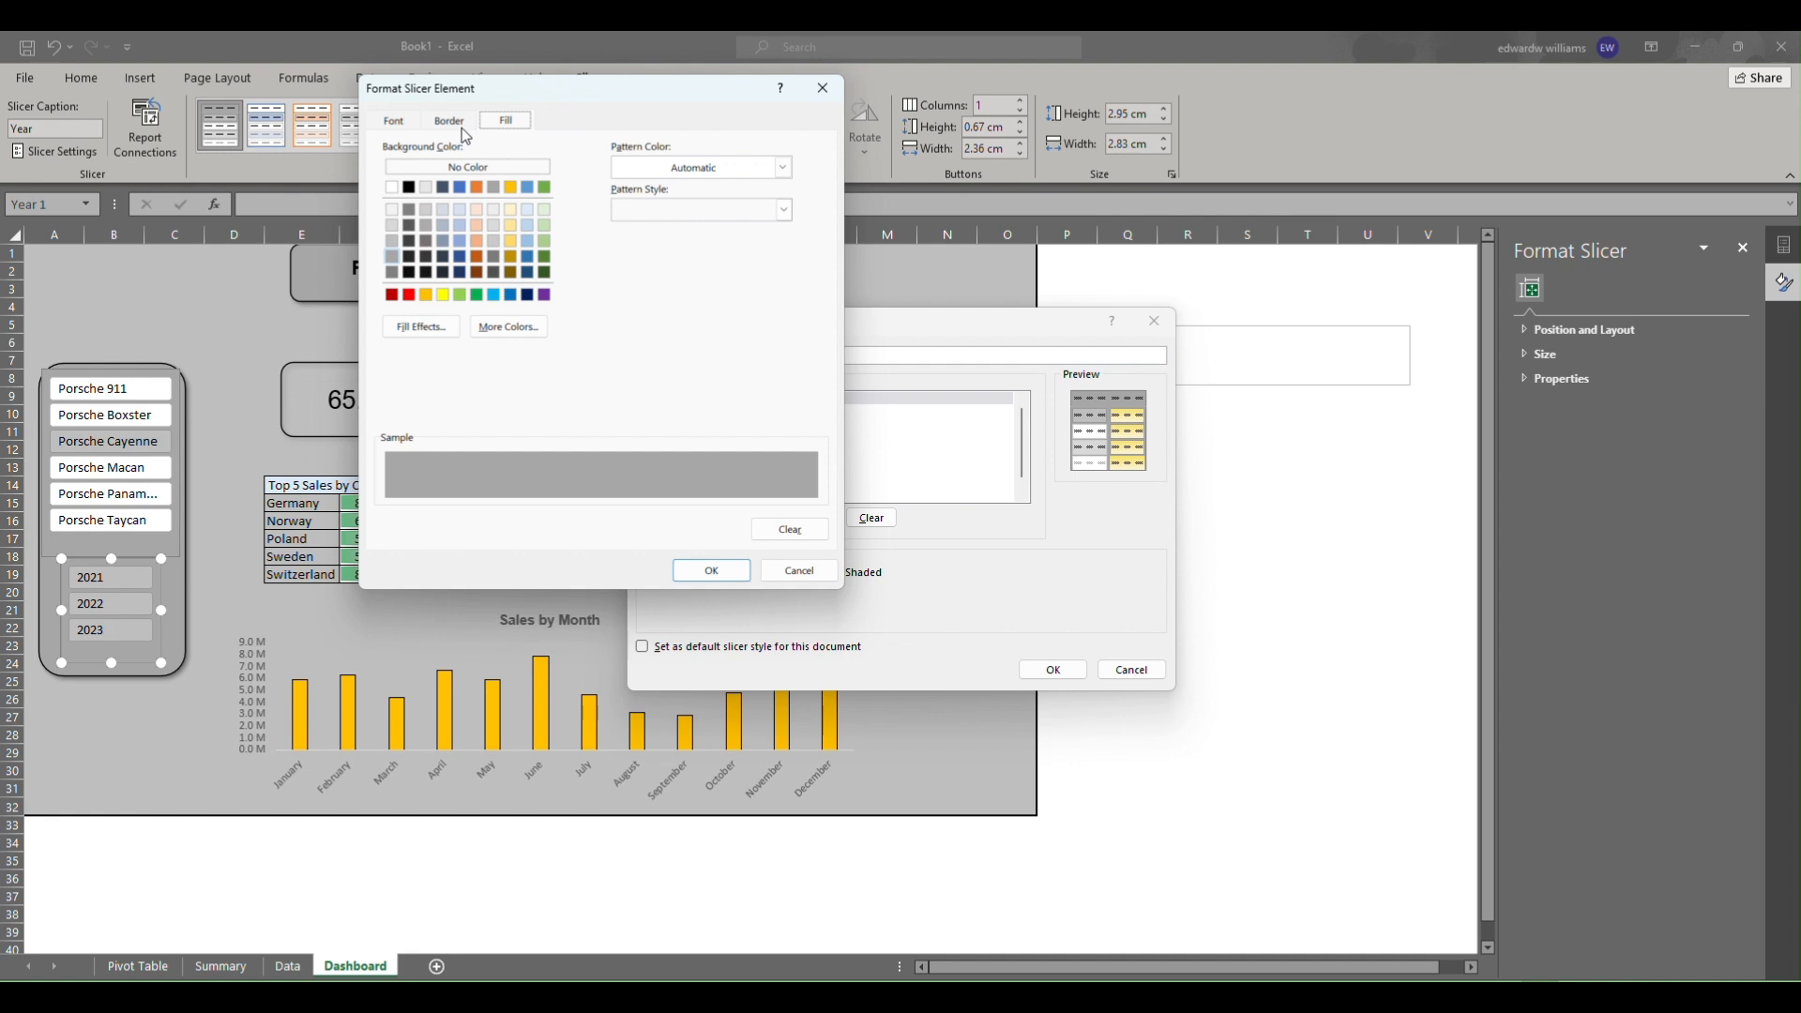
{"action": "left_click", "coordinate": [454, 119]}
{"action": "left_click", "coordinate": [576, 182]}
{"action": "left_click", "coordinate": [721, 572]}
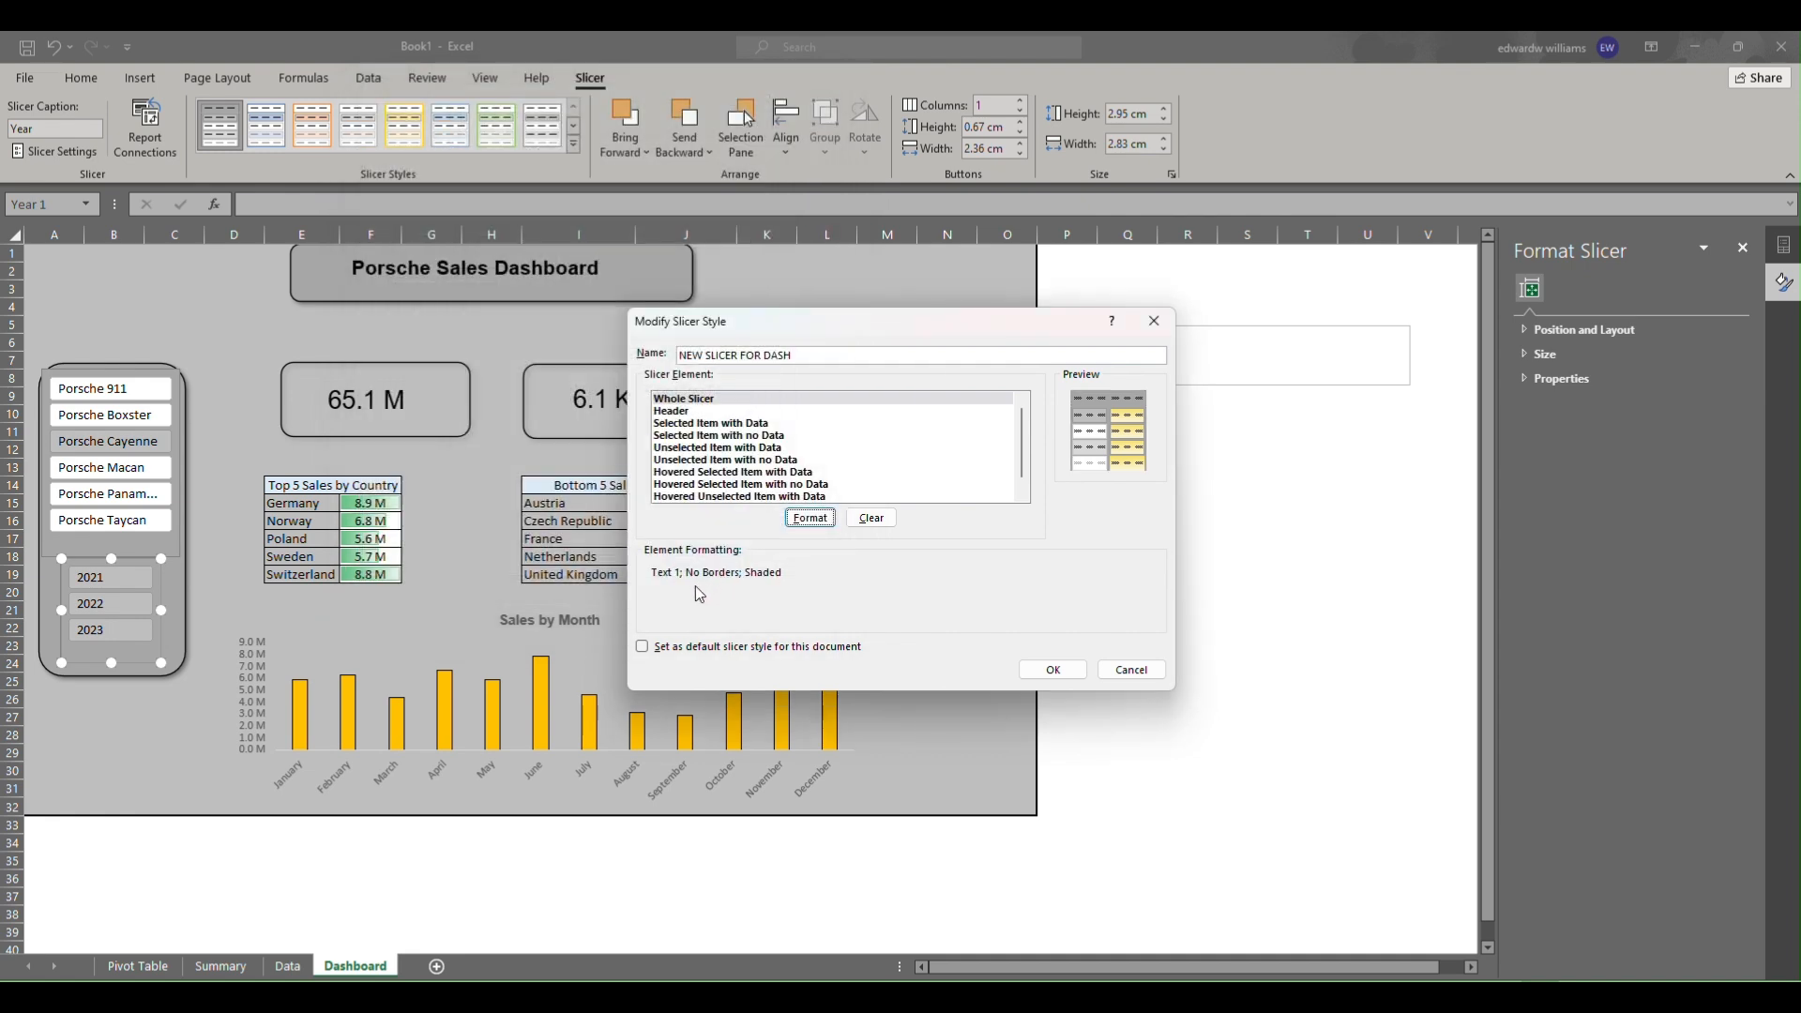
{"action": "left_click", "coordinate": [1053, 669]}
Move the Year slicer slightly lower inside the side panel.
{"action": "left_click", "coordinate": [1146, 647]}
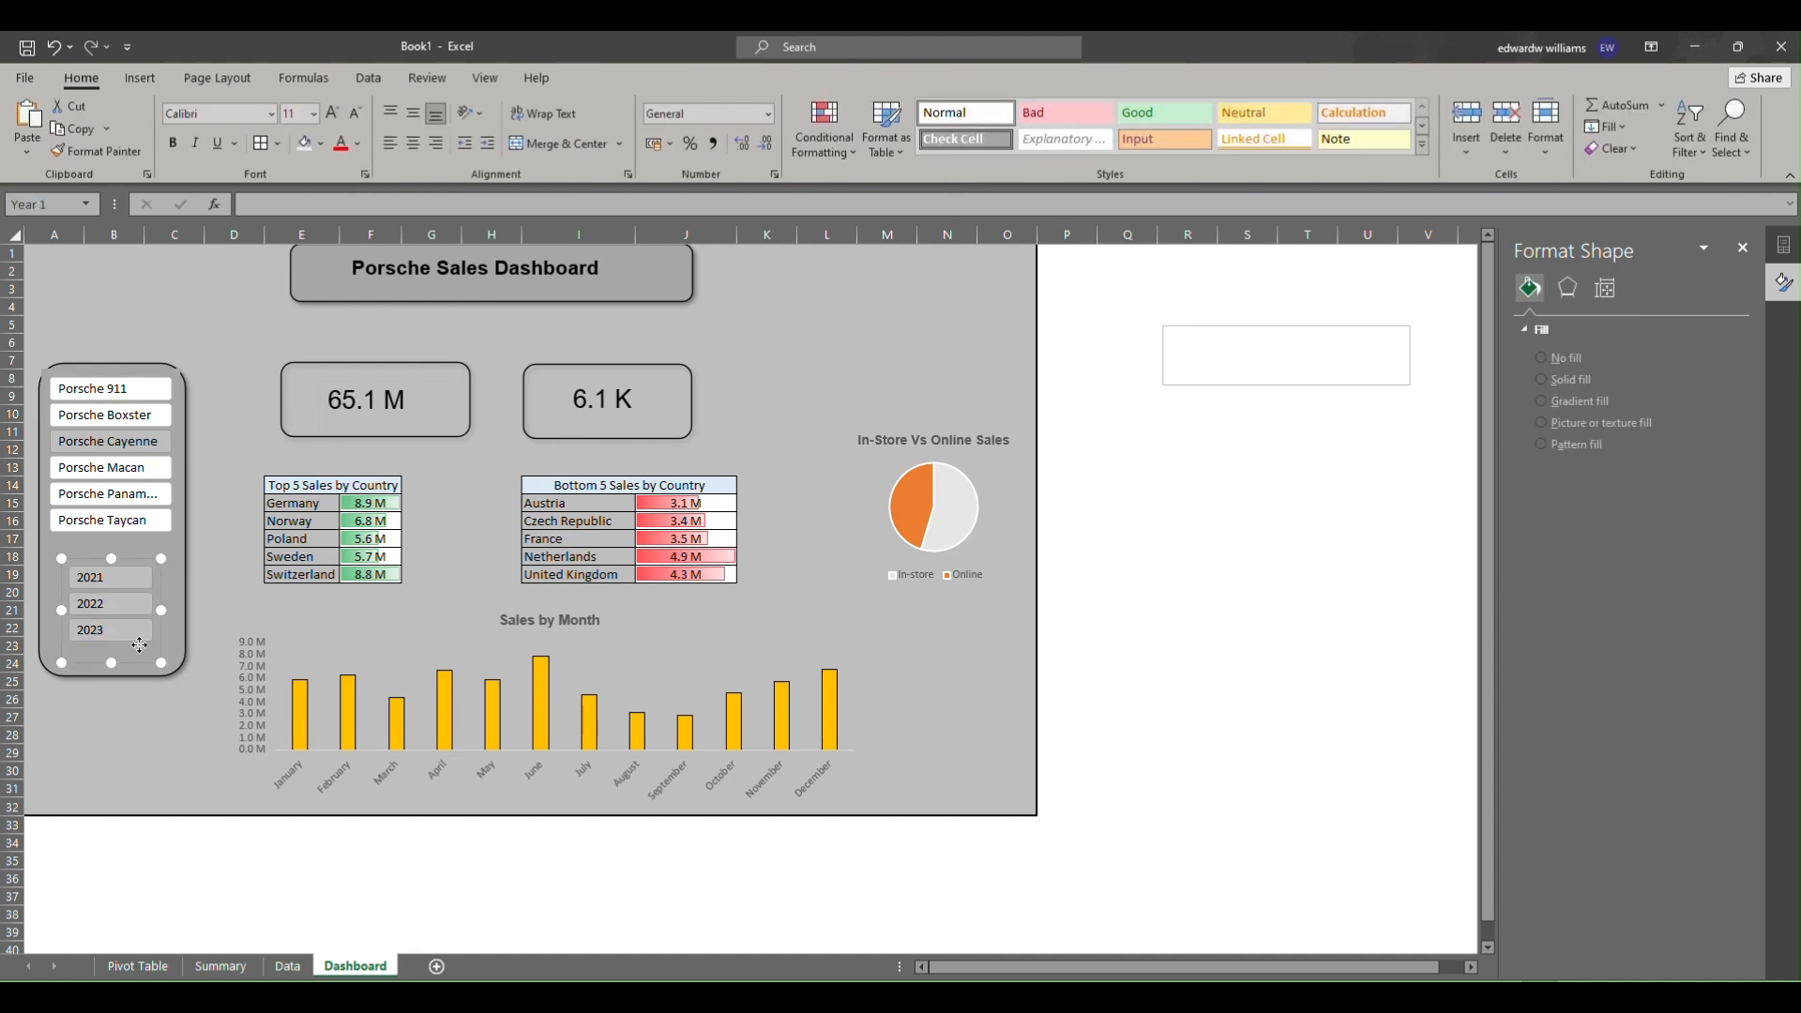
{"action": "left_click", "coordinate": [137, 661]}
{"action": "left_click_drag", "start_coordinate": [137, 661], "coordinate": [137, 676]}
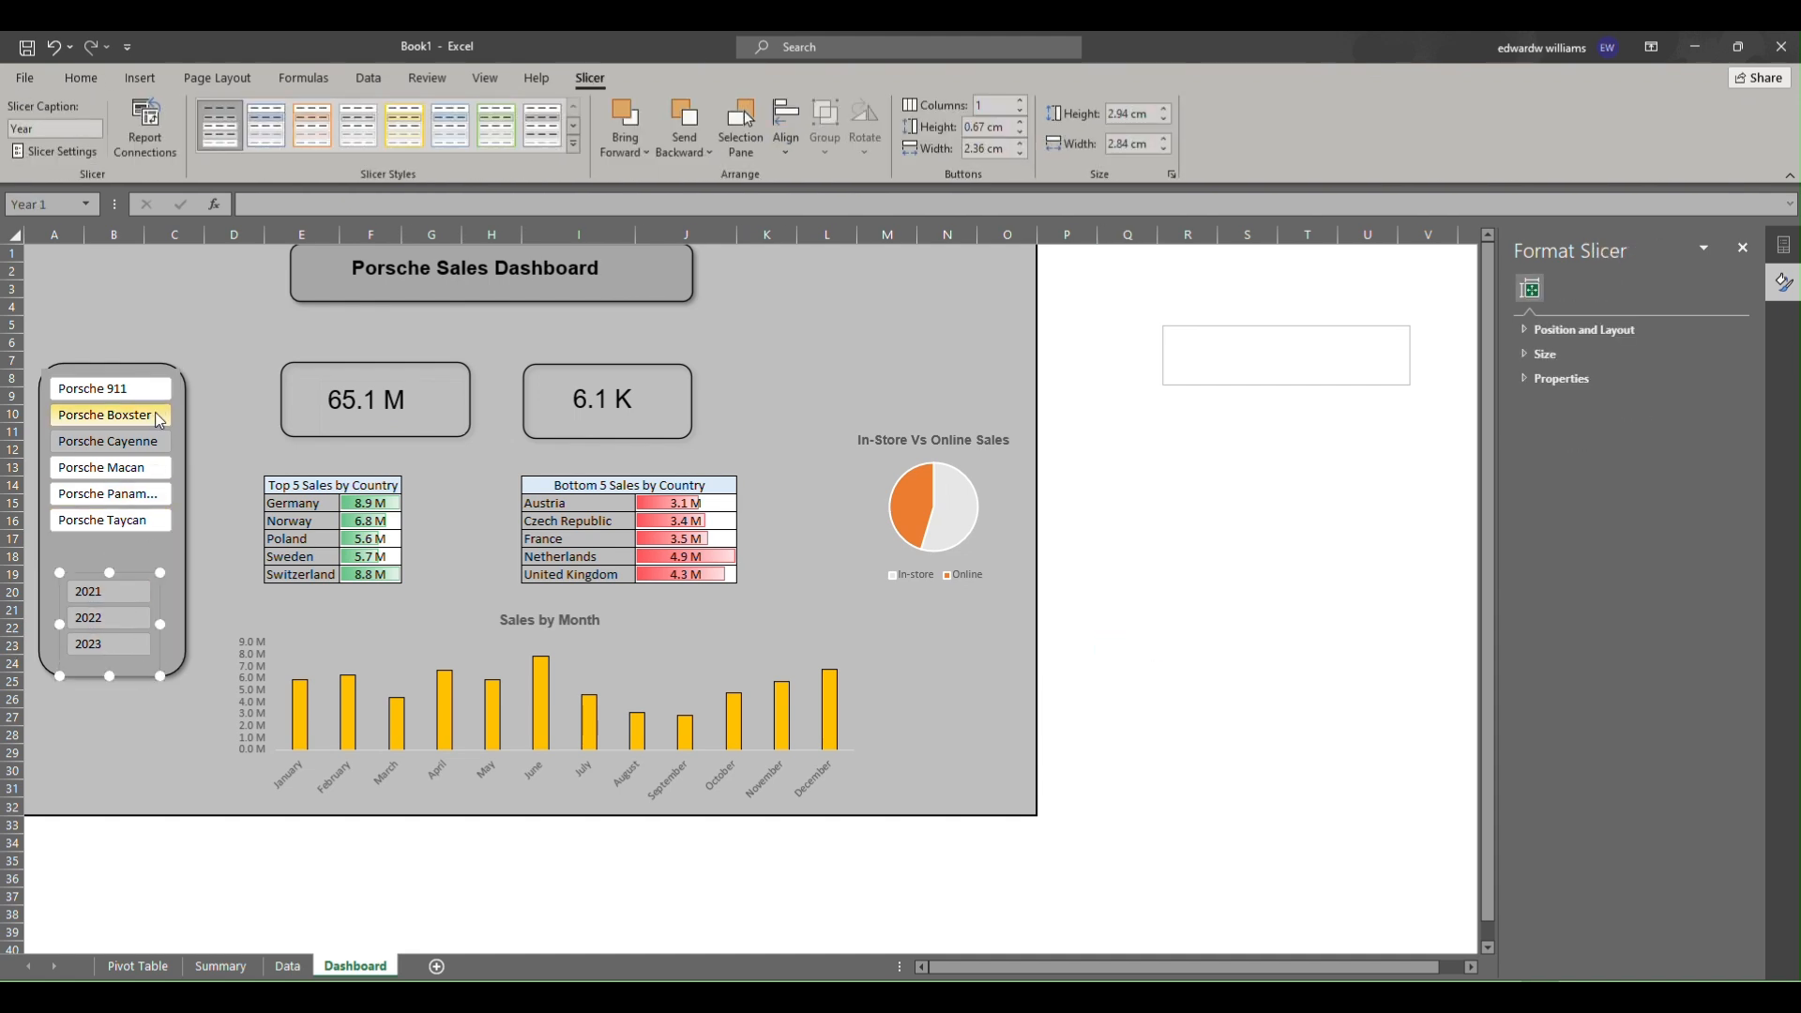
Clear the filter from the Car Model slicer.
{"action": "right_click", "coordinate": [156, 493]}
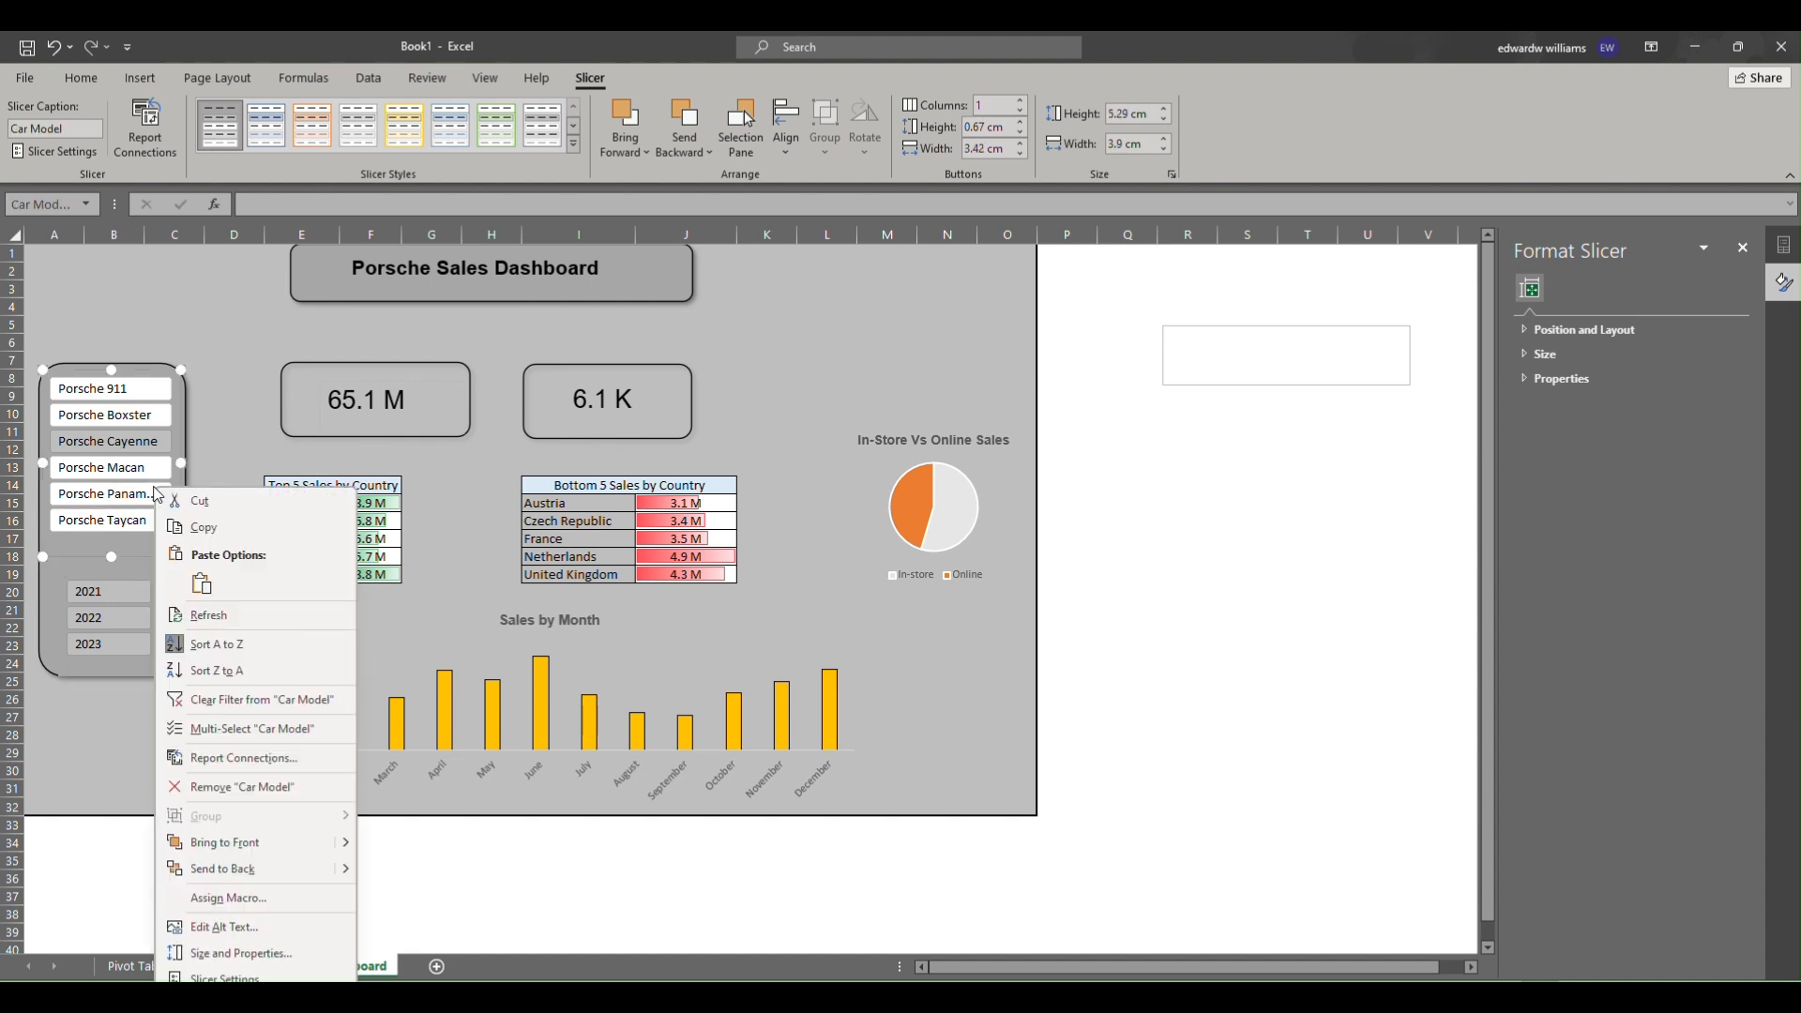
{"action": "left_click", "coordinate": [211, 699]}
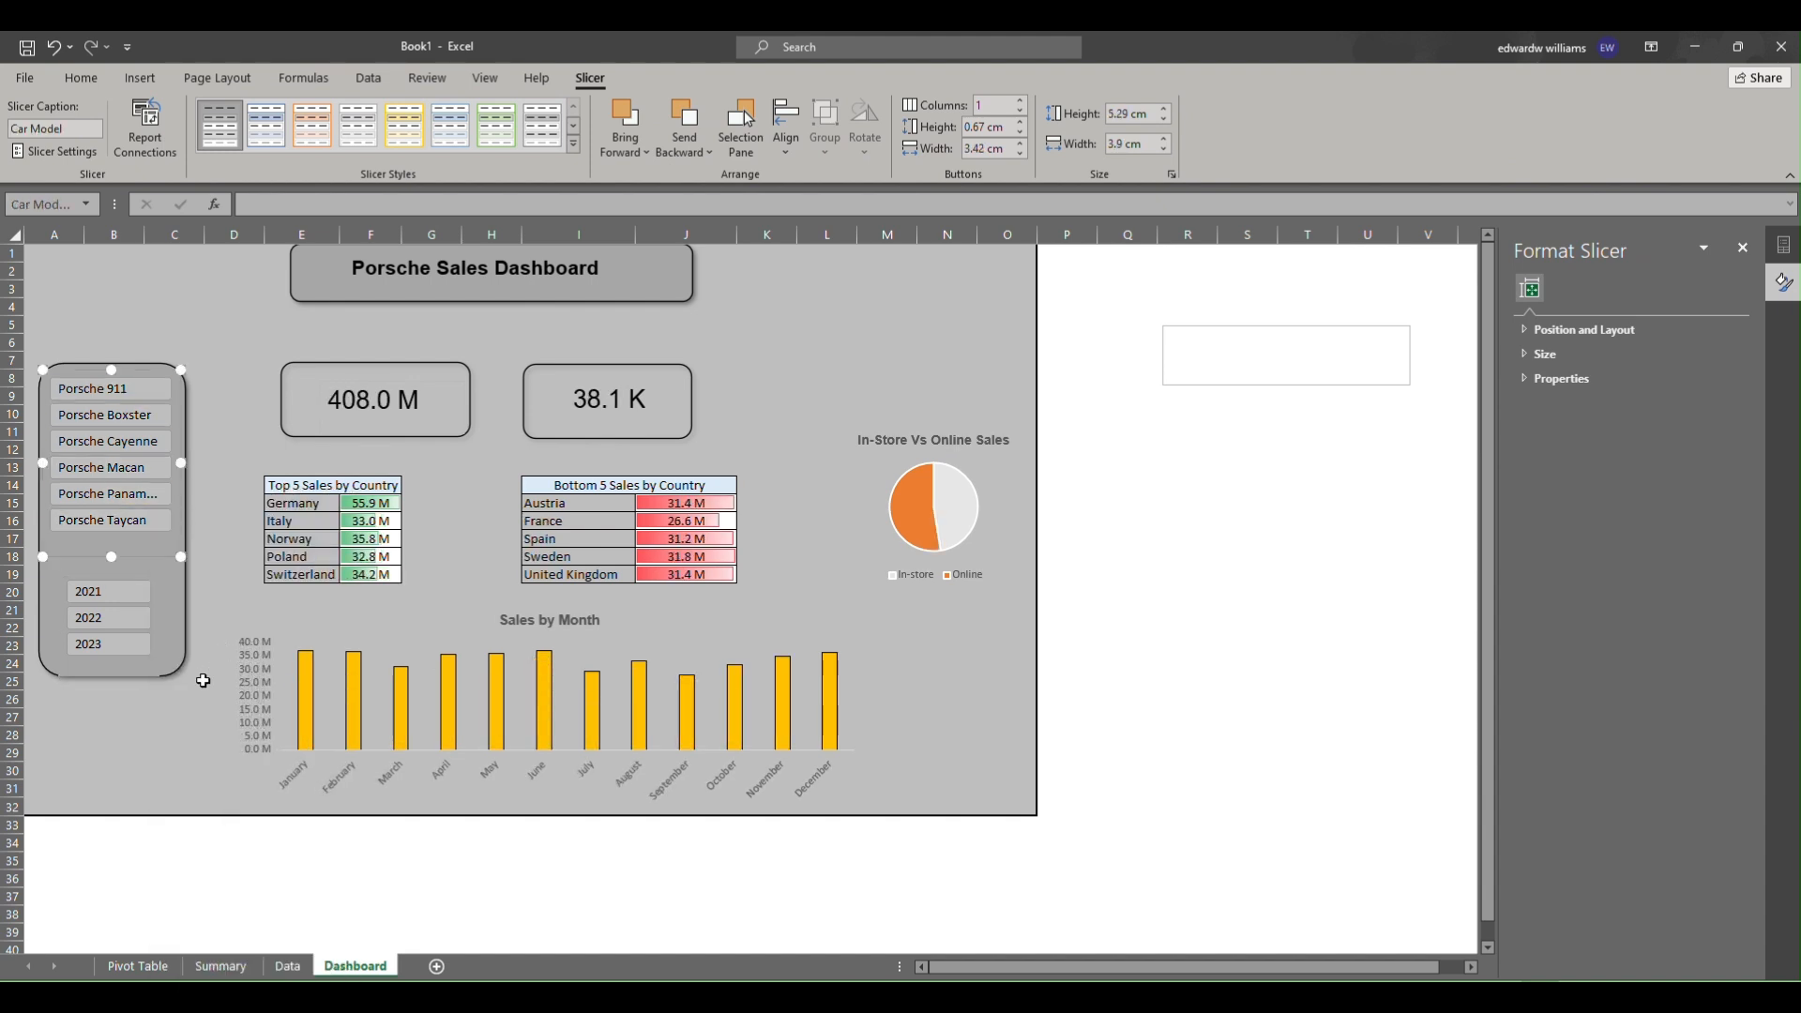
{"action": "left_click", "coordinate": [256, 608]}
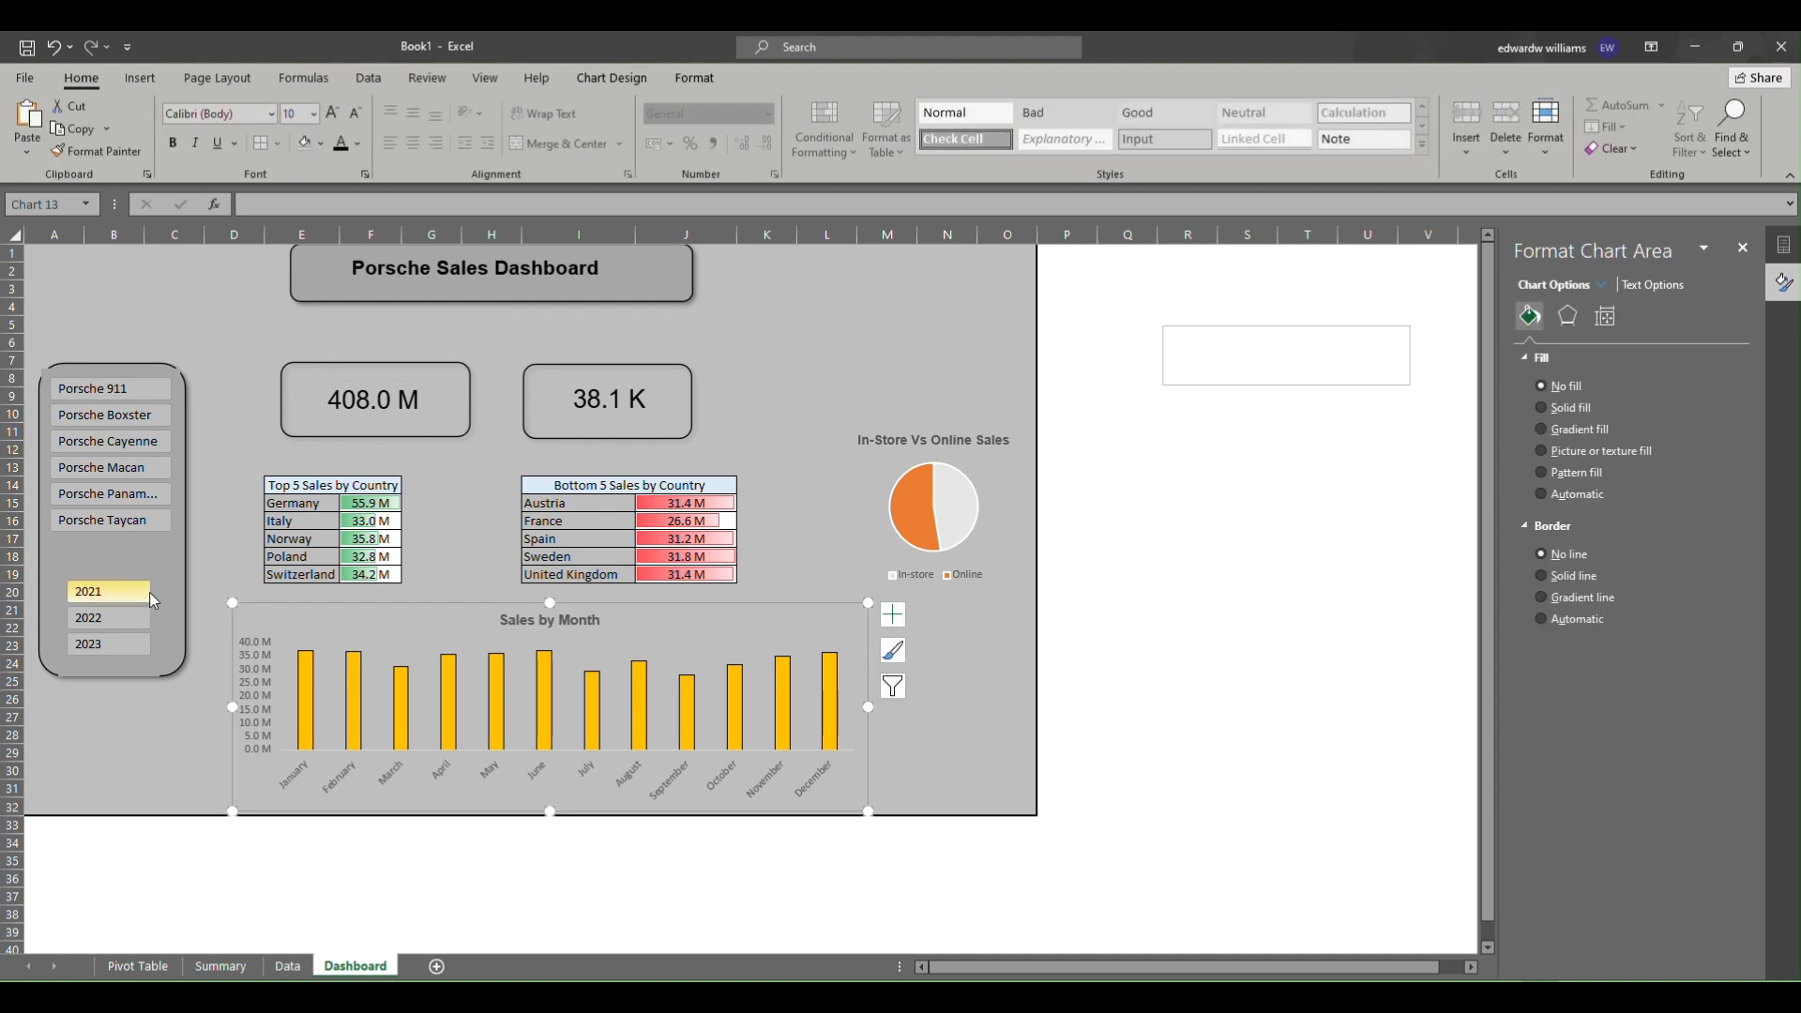
Move the Year slicer up slightly to sit just below the Car Model slicer.
{"action": "left_click_drag", "start_coordinate": [136, 575], "coordinate": [133, 555]}
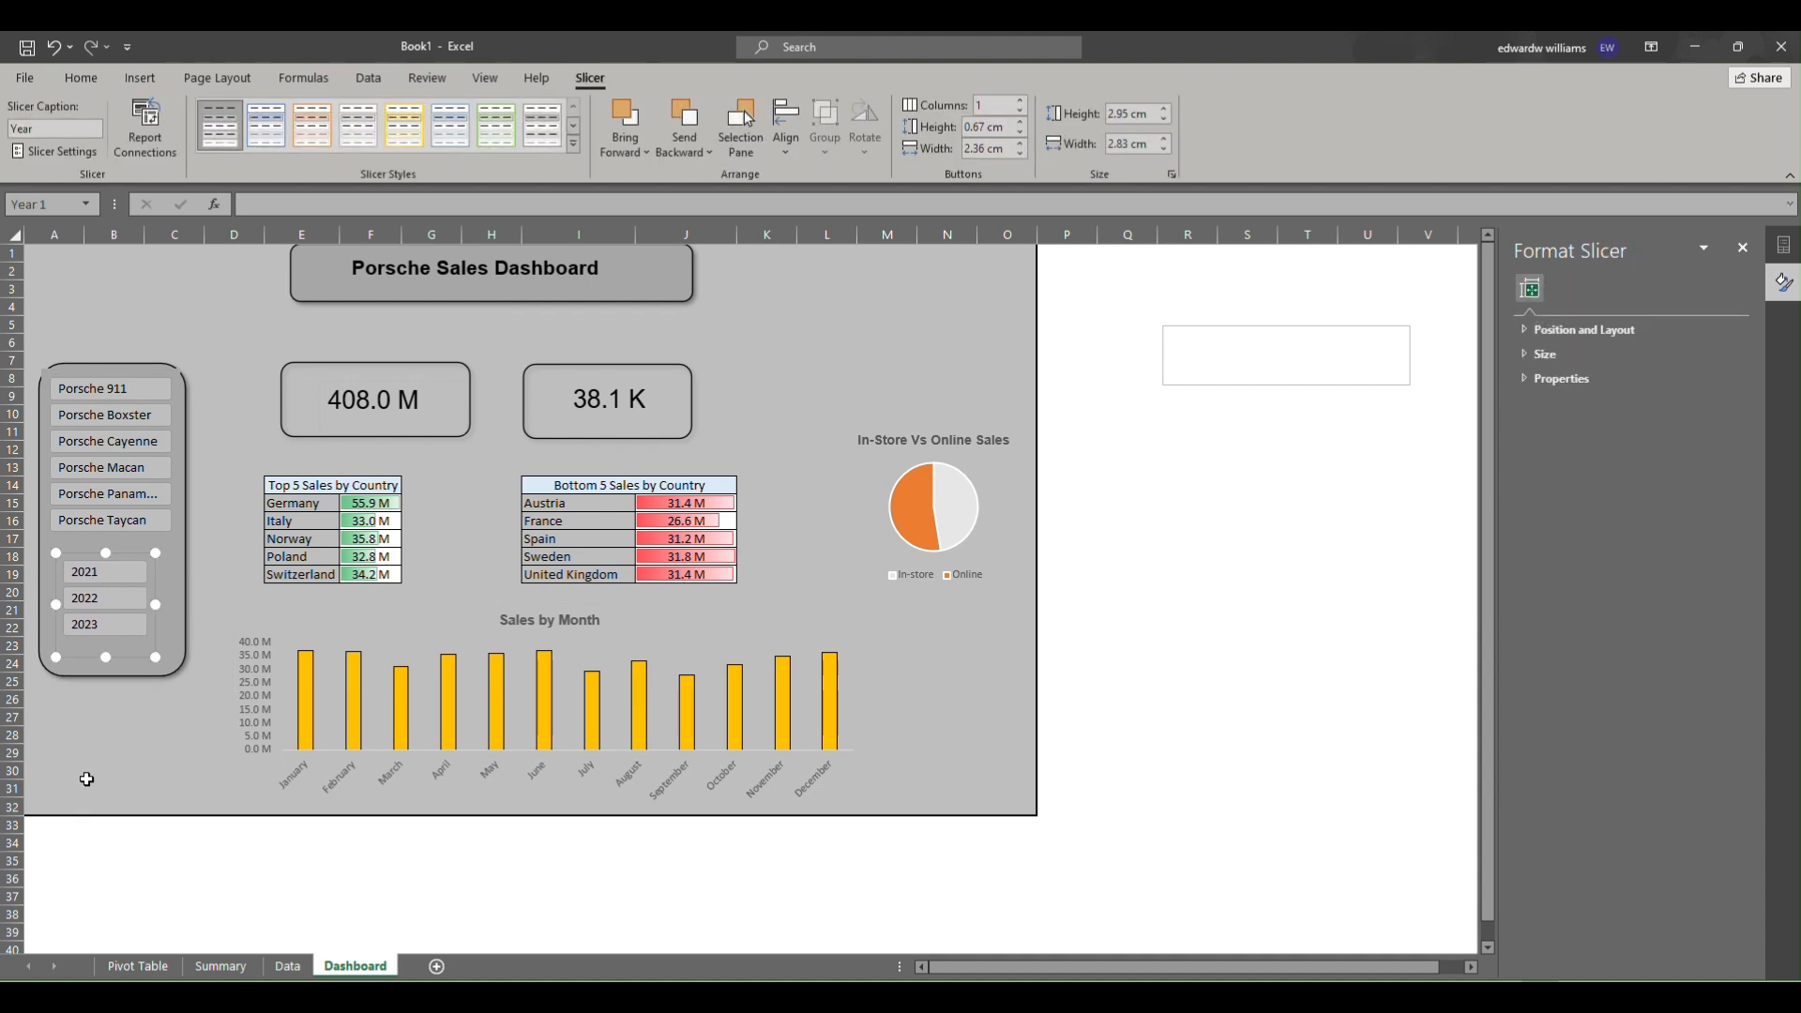
{"action": "left_click", "coordinate": [101, 771]}
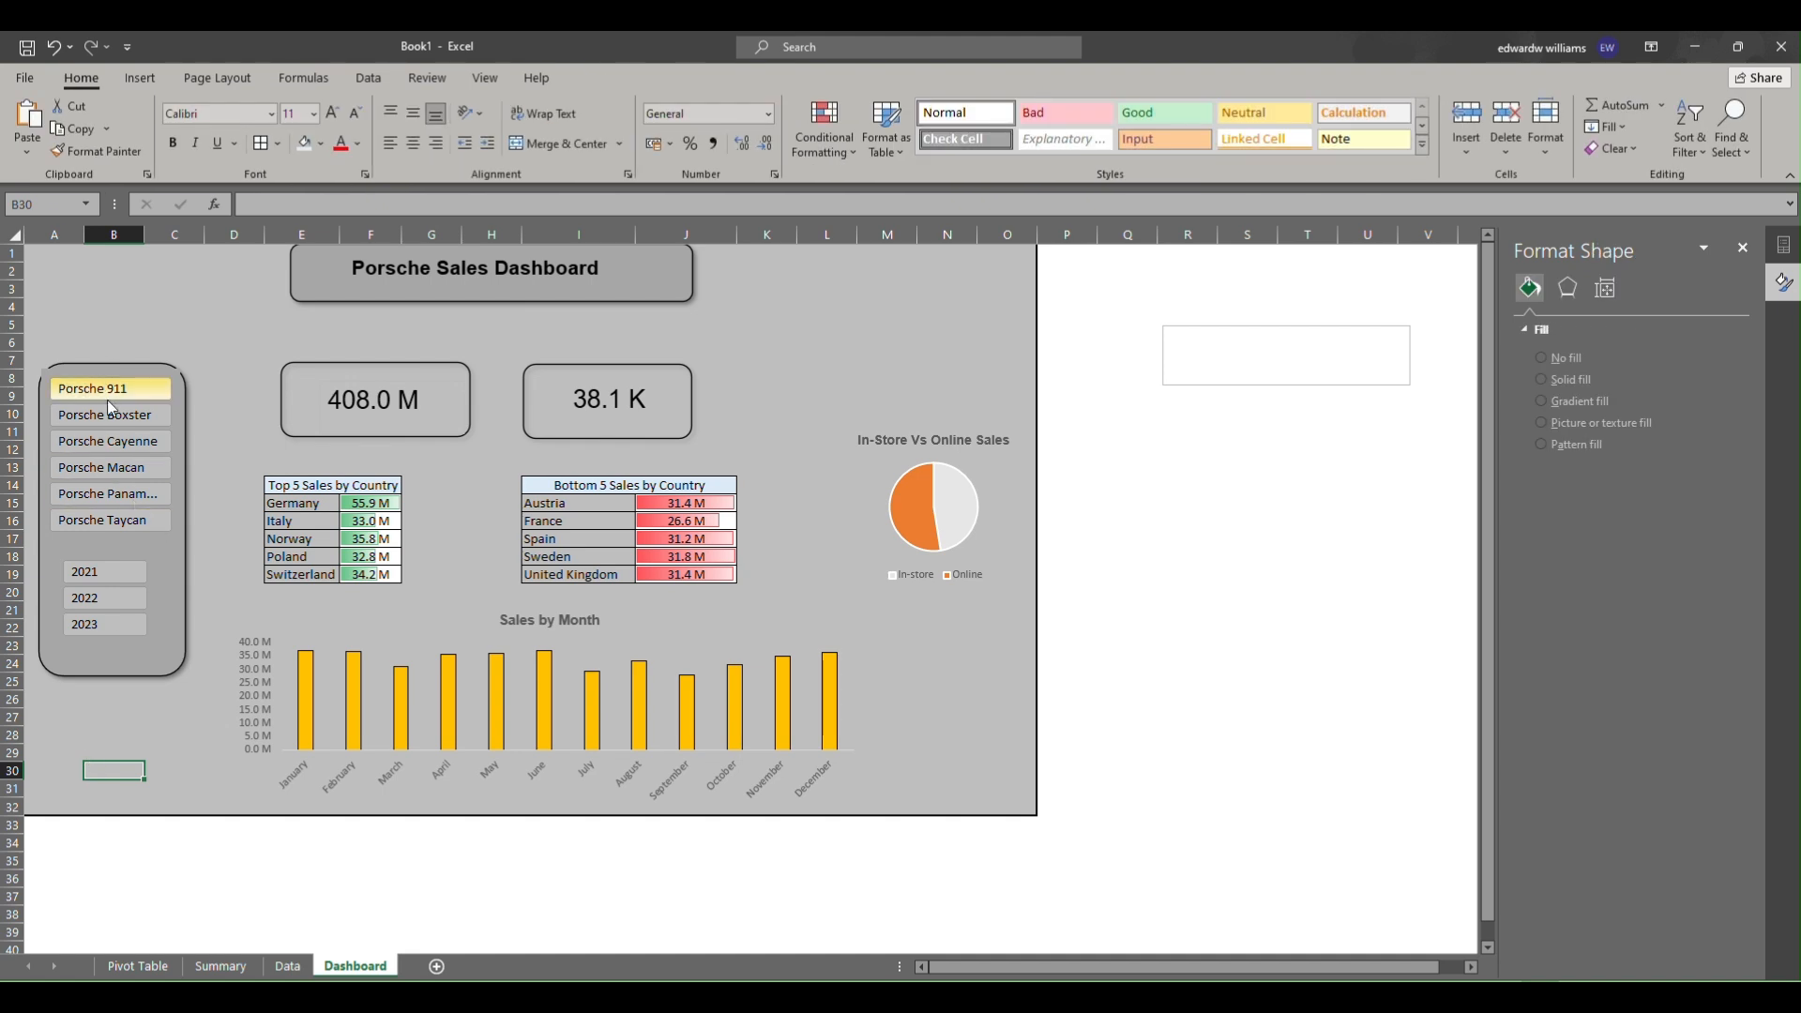
Test the dashboard by selecting different car models and years in the slicers.
{"action": "left_click", "coordinate": [104, 468]}
{"action": "left_click", "coordinate": [98, 497]}
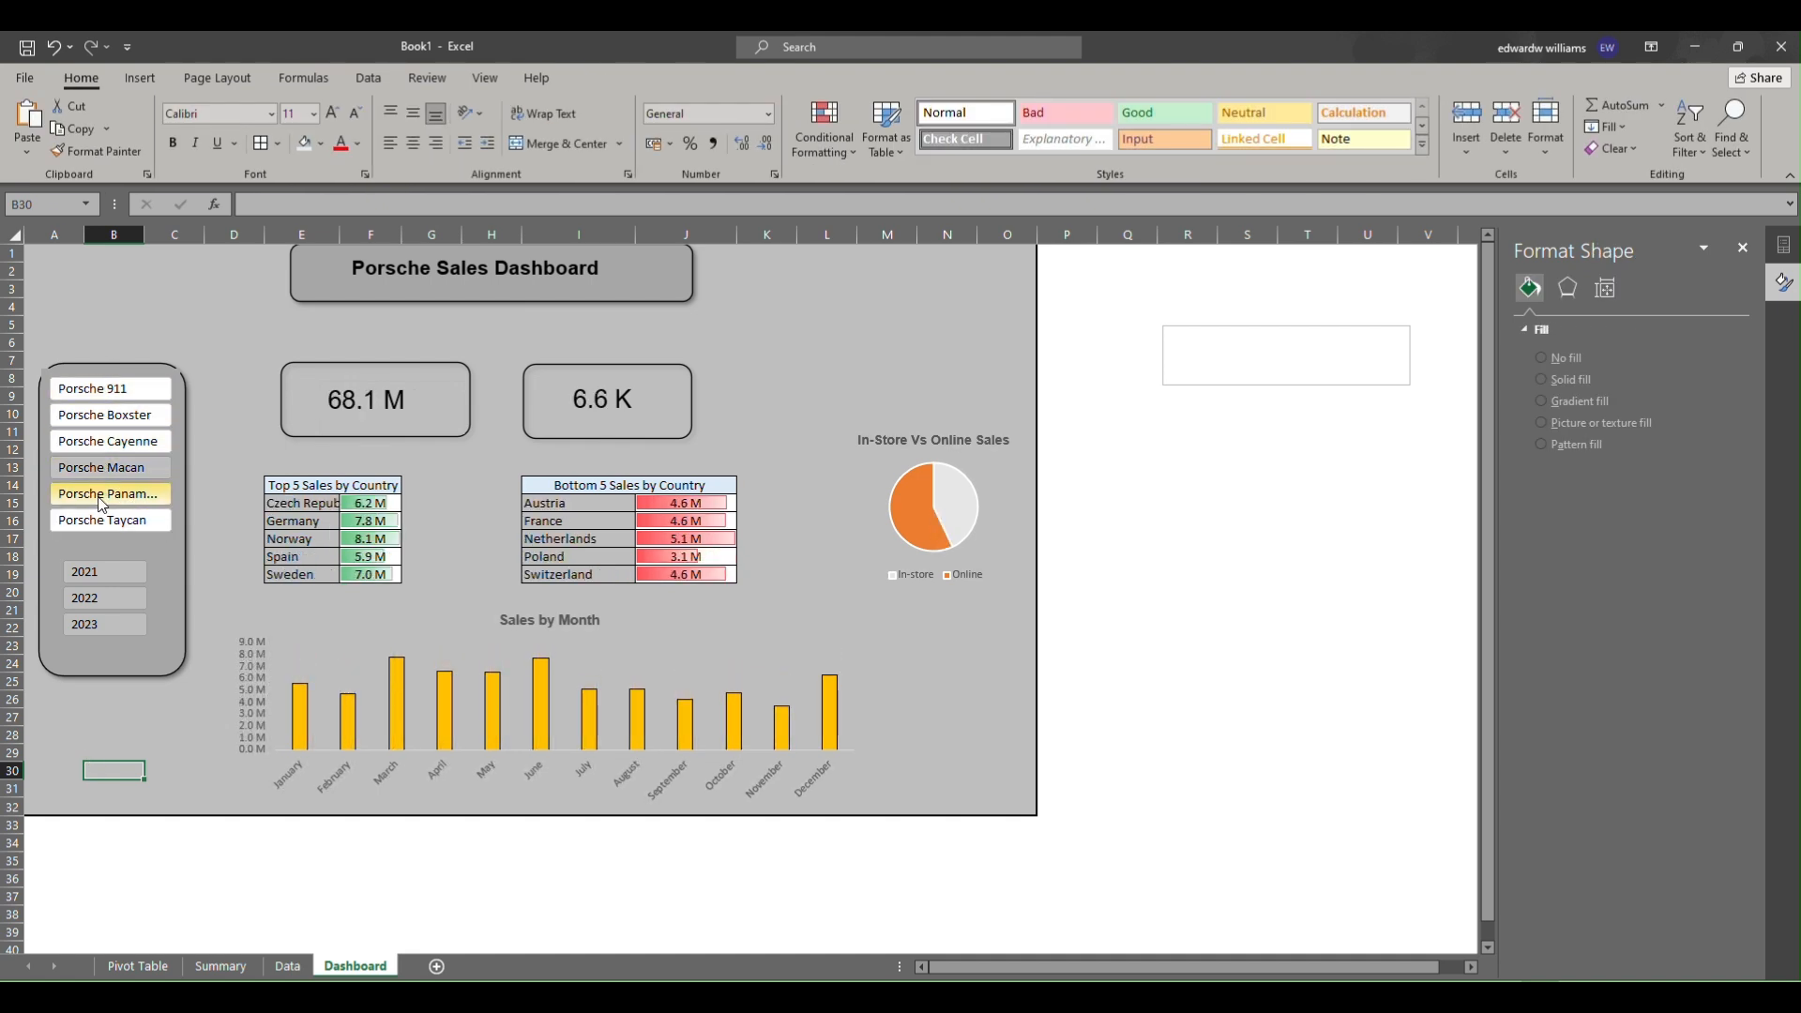
{"action": "left_click", "coordinate": [102, 621]}
{"action": "left_click", "coordinate": [90, 443]}
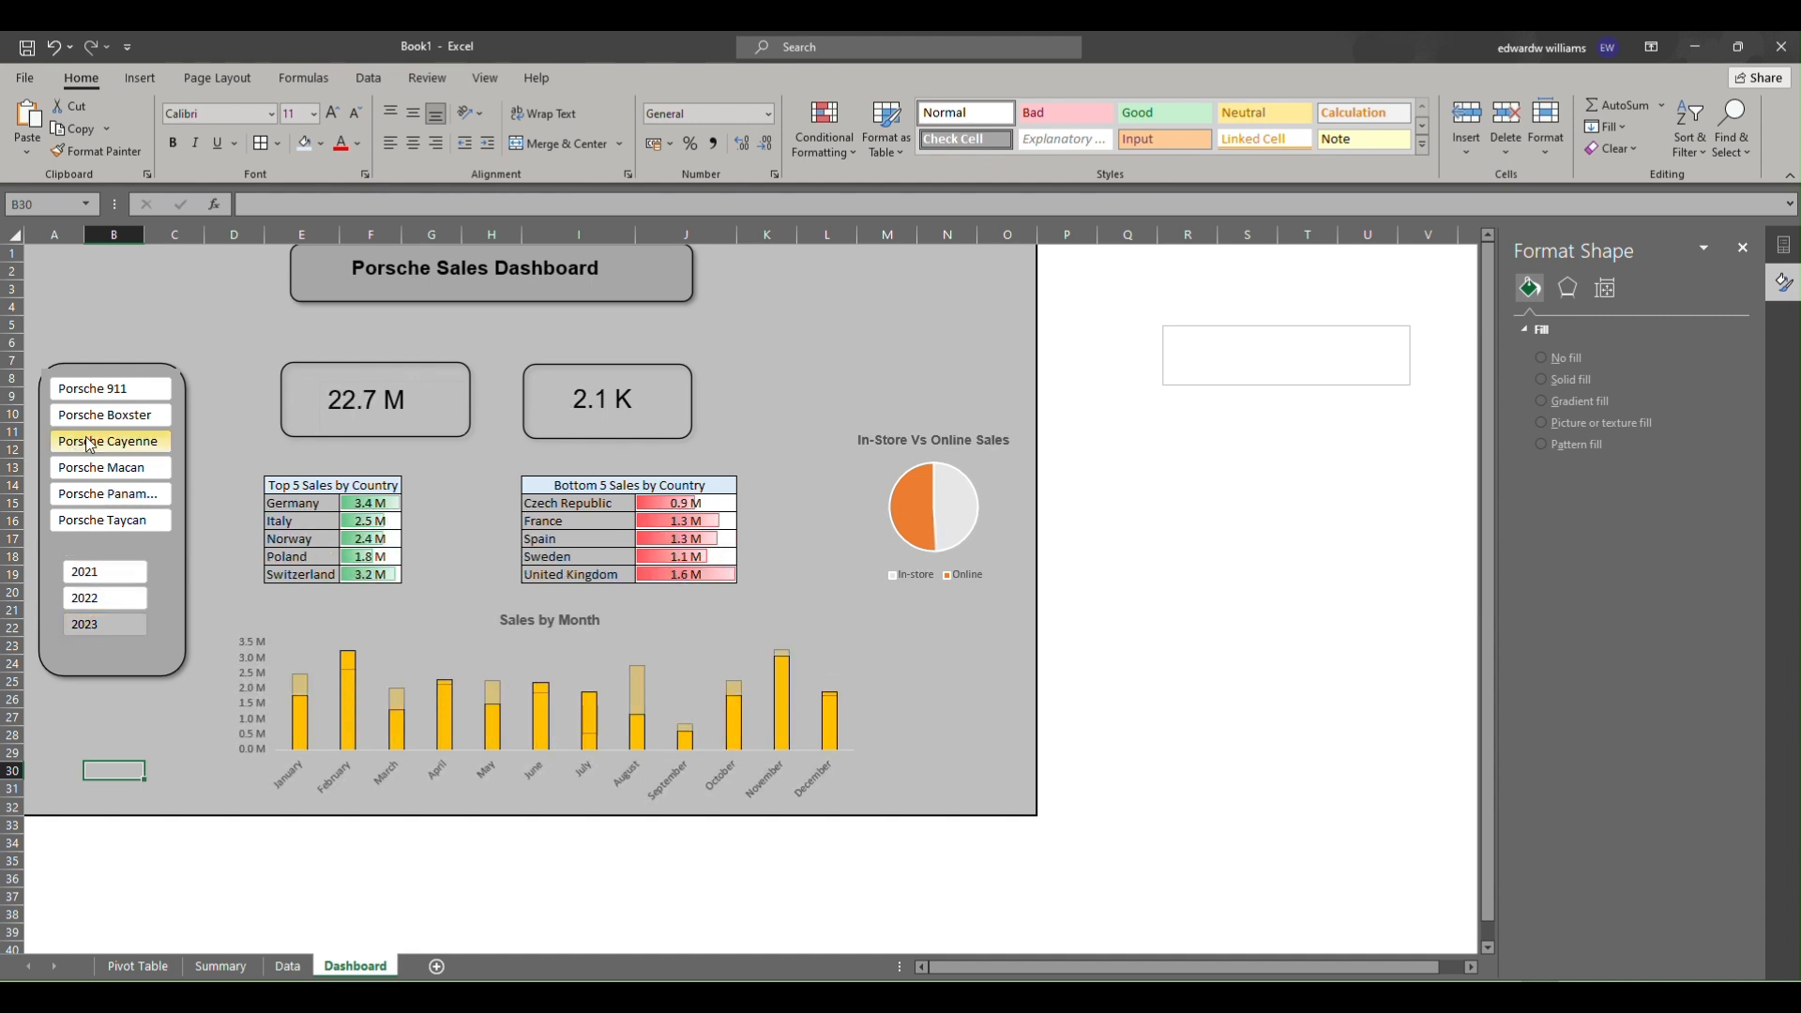
{"action": "left_click", "coordinate": [98, 415]}
{"action": "left_click", "coordinate": [94, 388]}
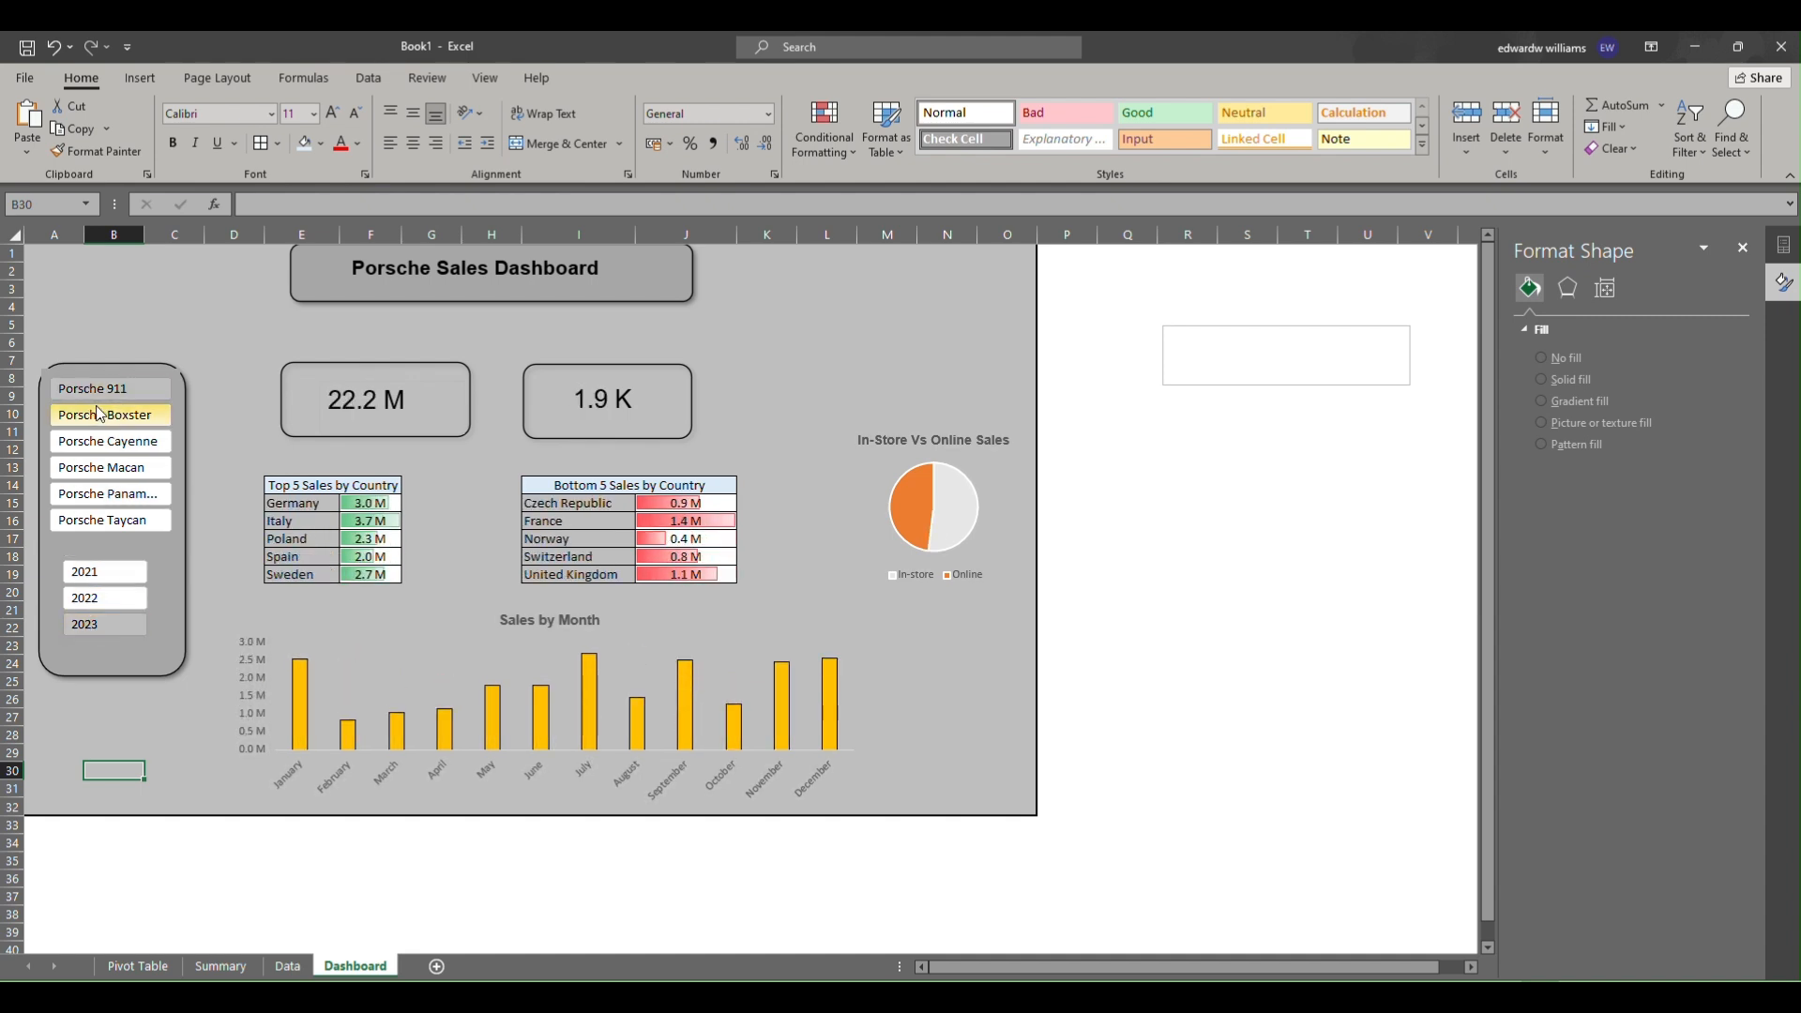
{"action": "left_click", "coordinate": [134, 438]}
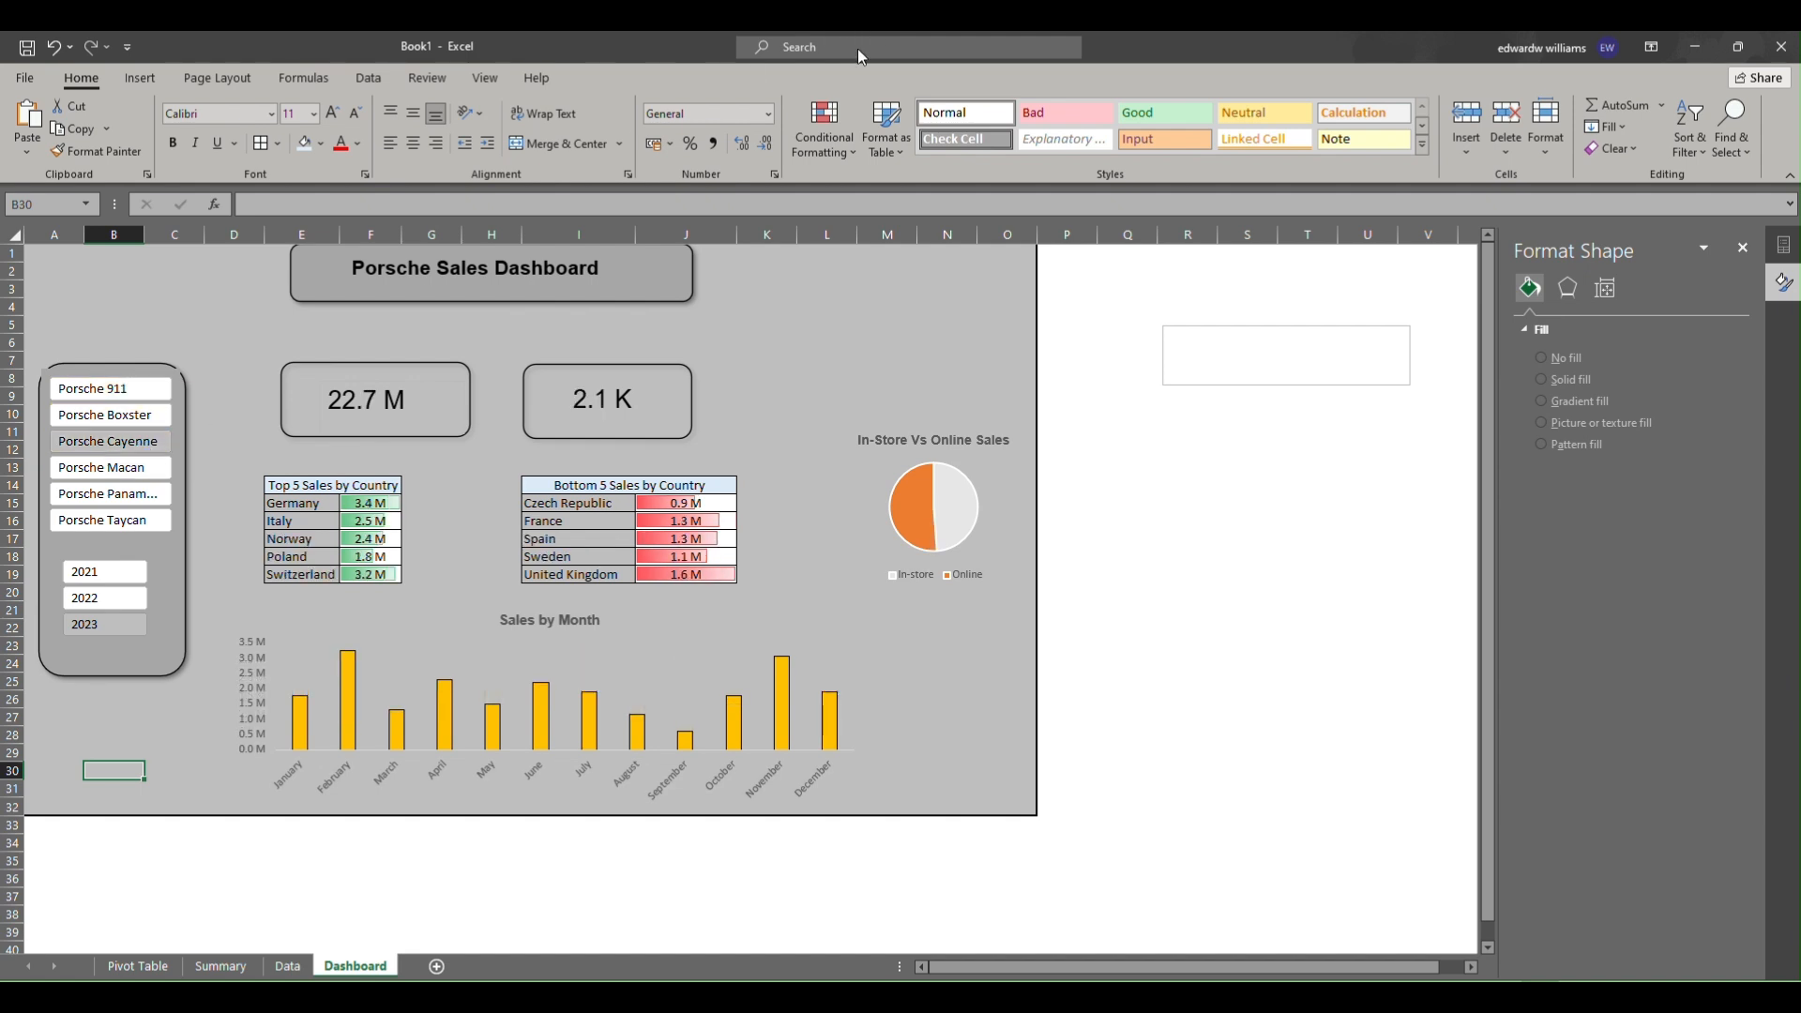
Insert a text box above the first KPI card with the label "Total Sales (Euros)".
{"action": "left_click", "coordinate": [799, 70]}
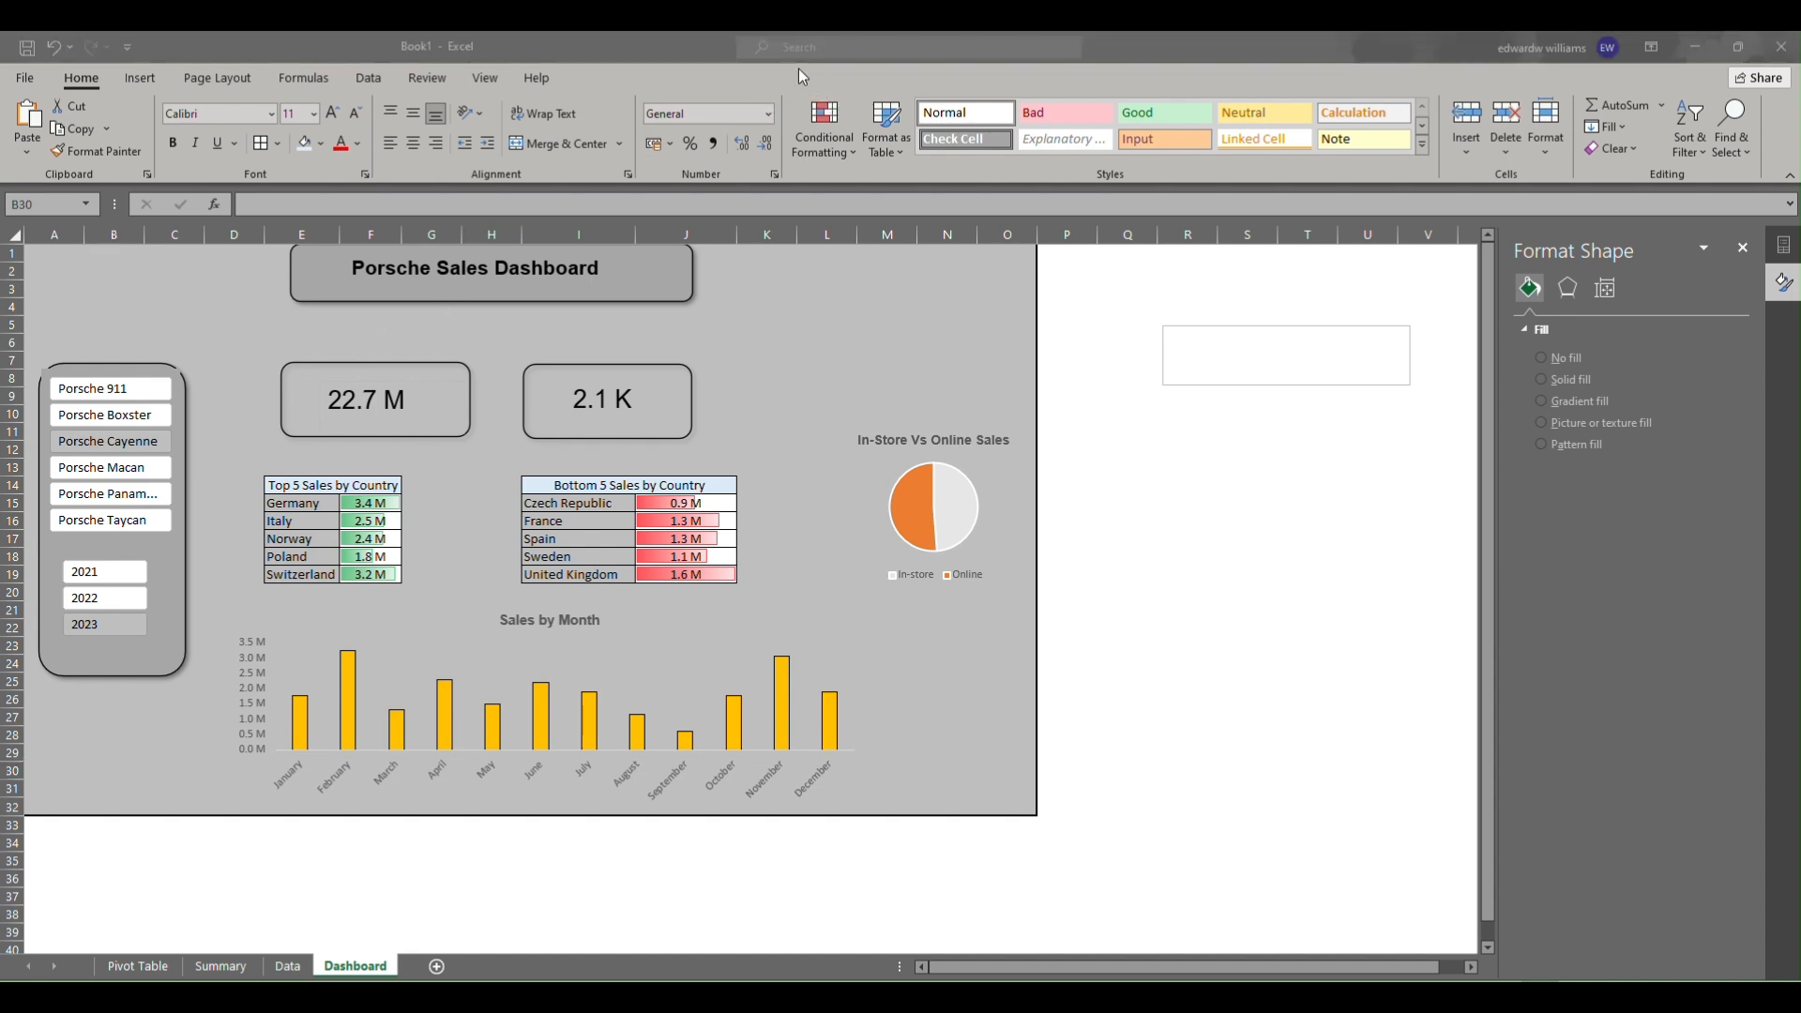
{"action": "left_click", "coordinate": [145, 76]}
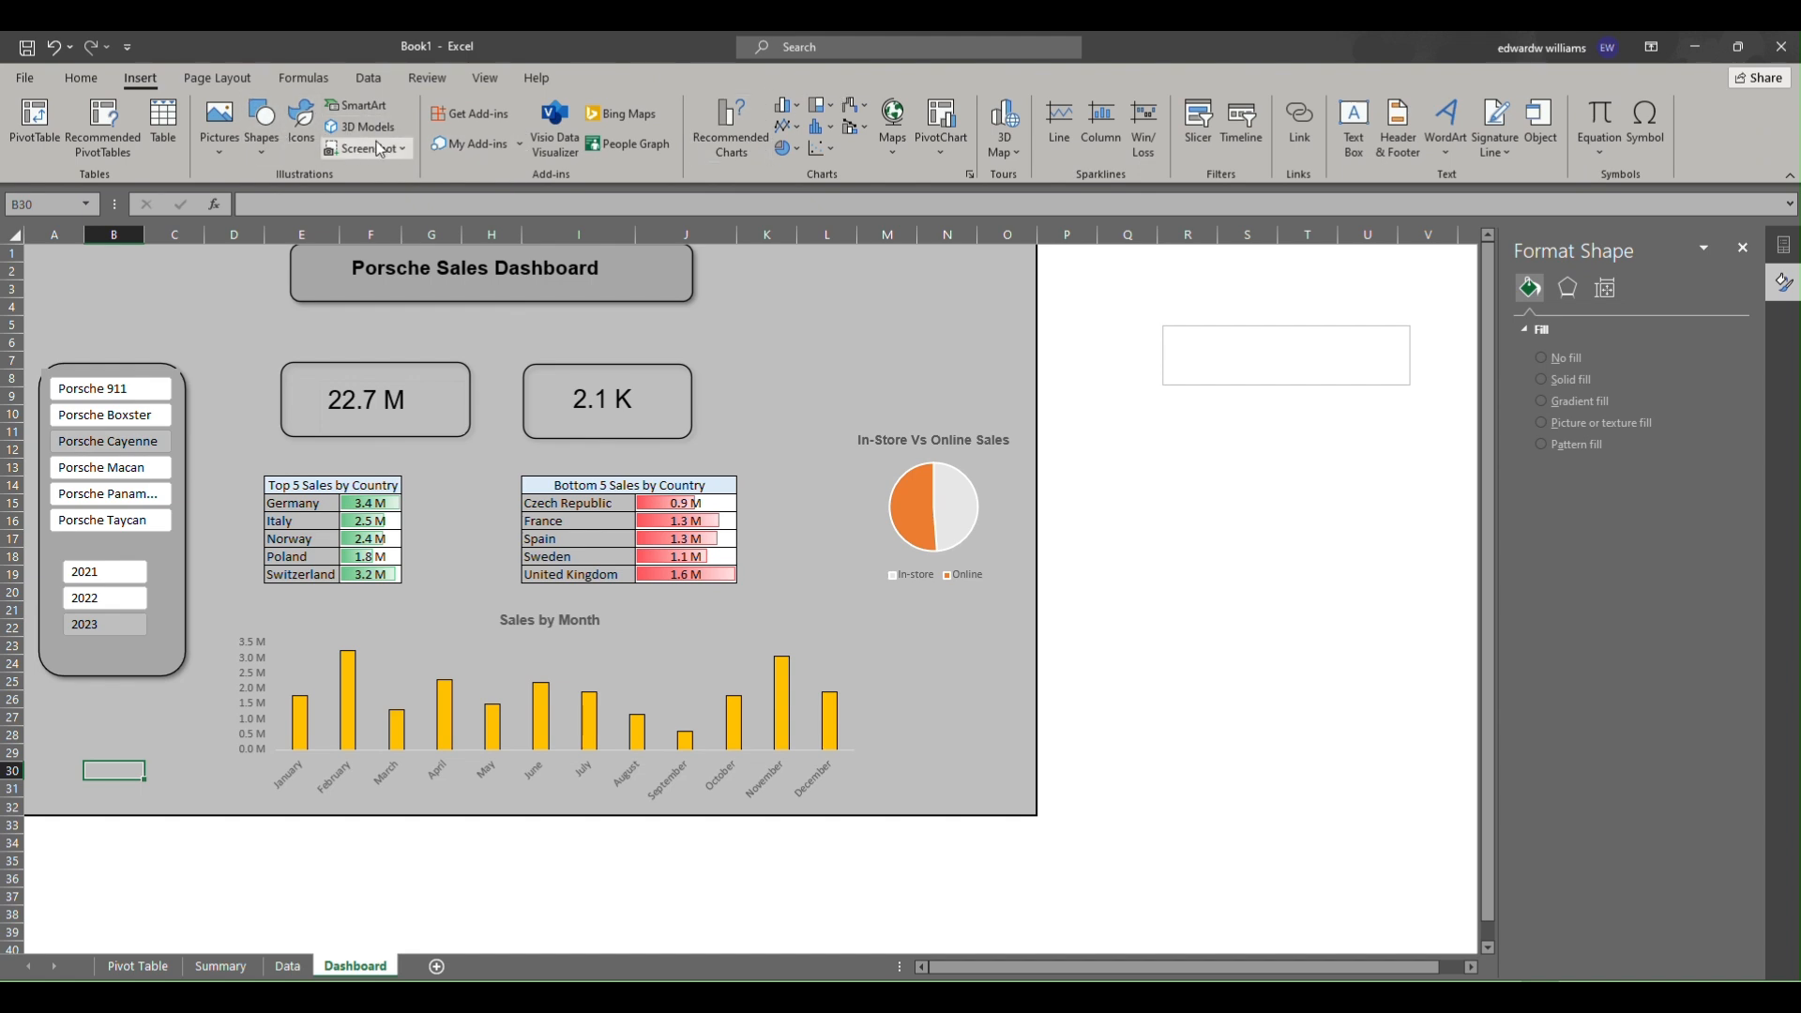
{"action": "left_click", "coordinate": [1348, 131]}
{"action": "left_click_drag", "start_coordinate": [274, 320], "coordinate": [431, 321]}
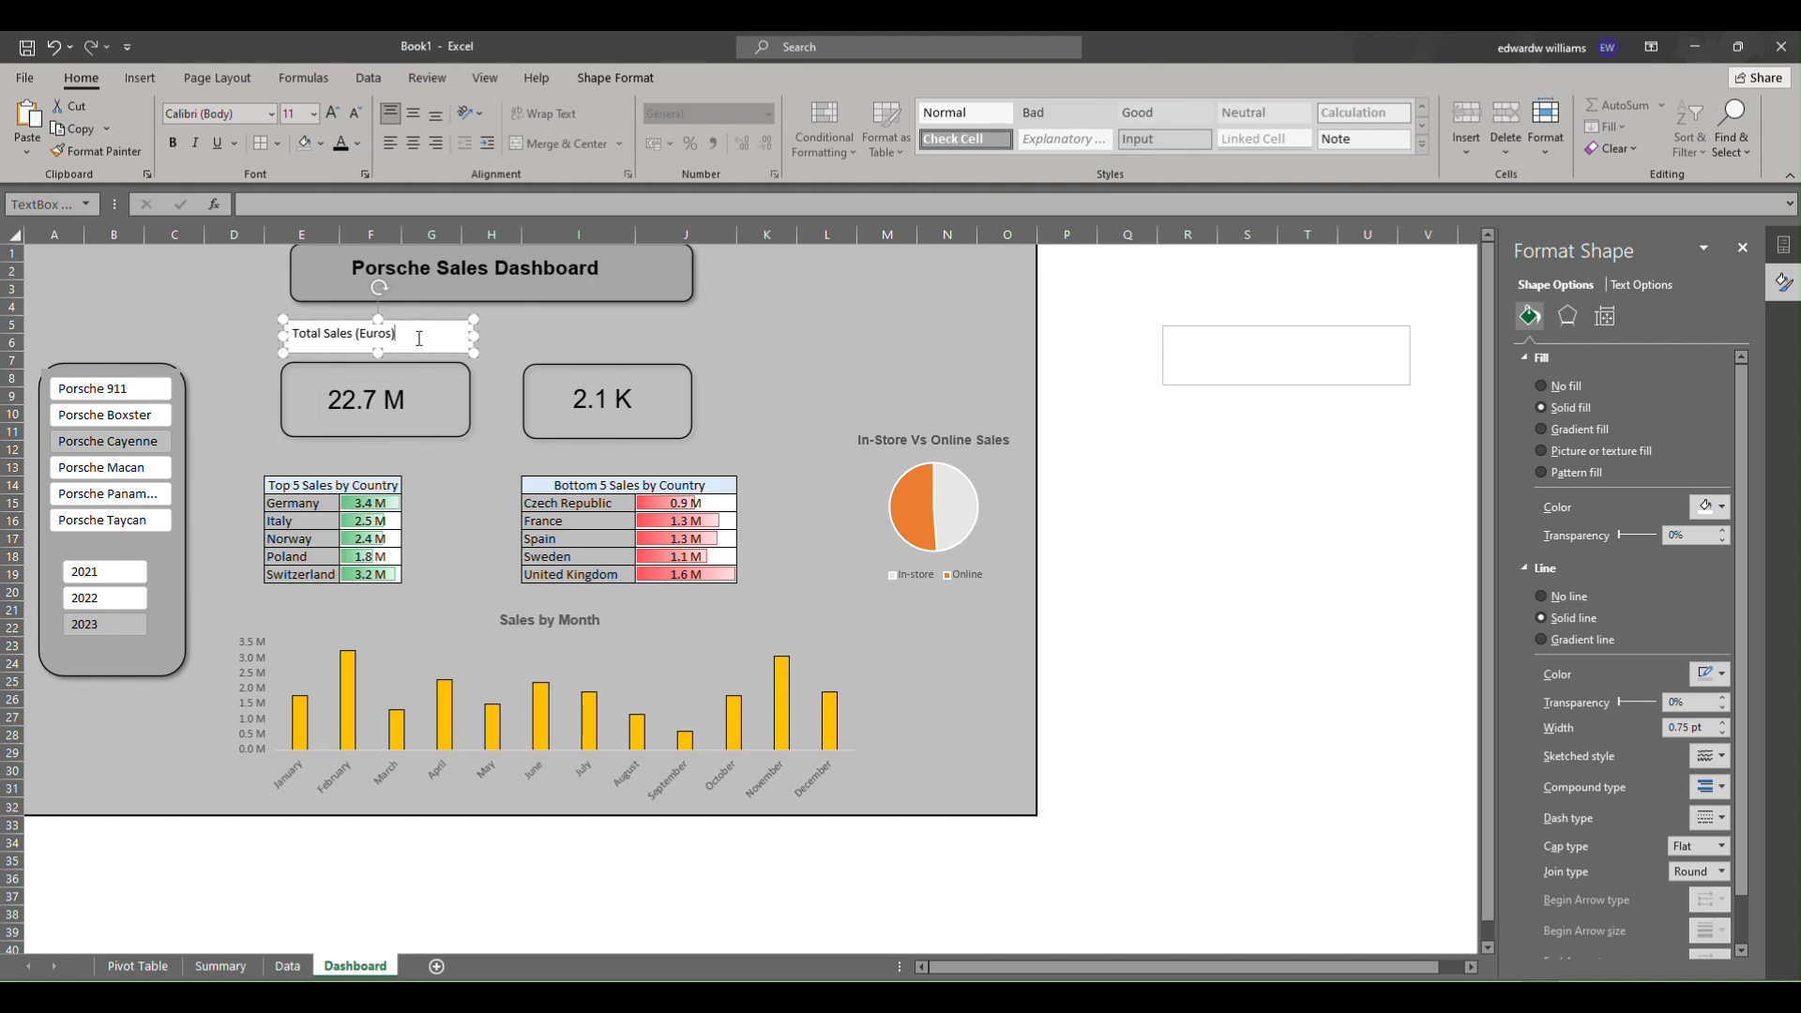
Remove the fill from the "Total Sales (Euros)" text box.
{"action": "right_click", "coordinate": [437, 321]}
{"action": "left_click", "coordinate": [500, 272]}
{"action": "left_click", "coordinate": [532, 529]}
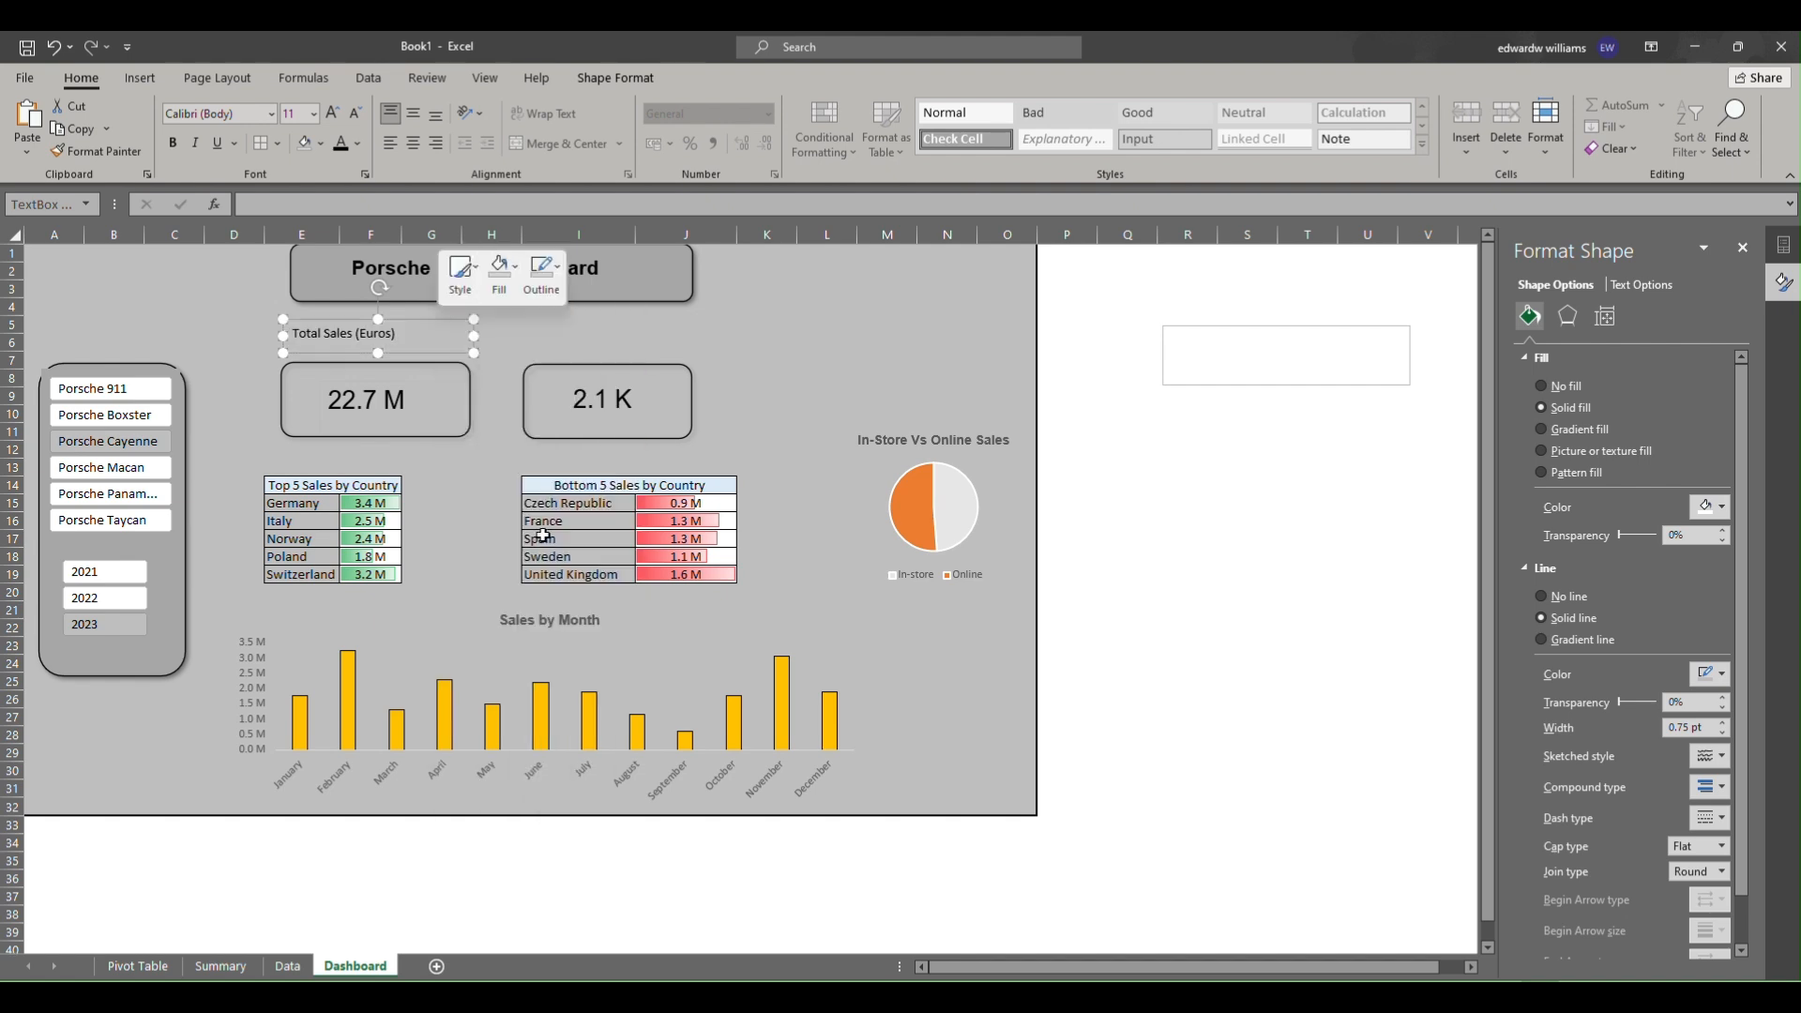
Set the label text's font to Arial and centre it in the text box.
{"action": "left_click_drag", "start_coordinate": [405, 343], "coordinate": [291, 334]}
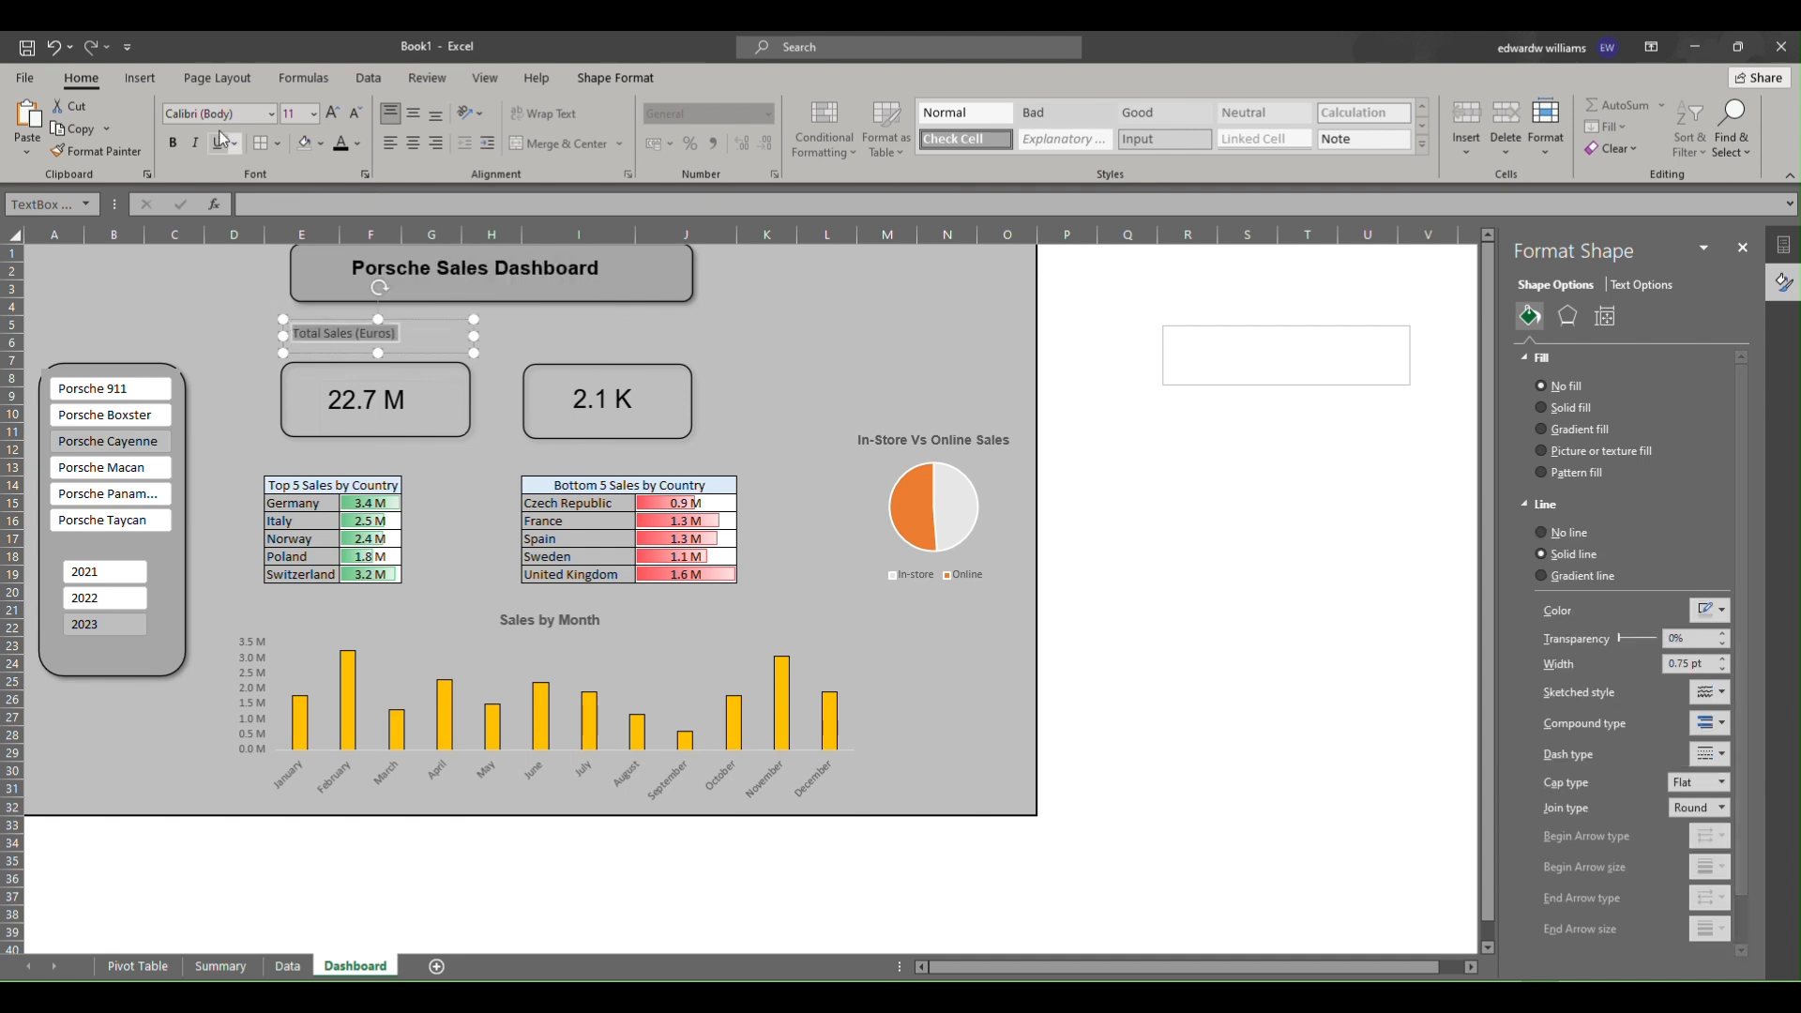
{"action": "left_click", "coordinate": [271, 114]}
{"action": "left_click", "coordinate": [239, 249]}
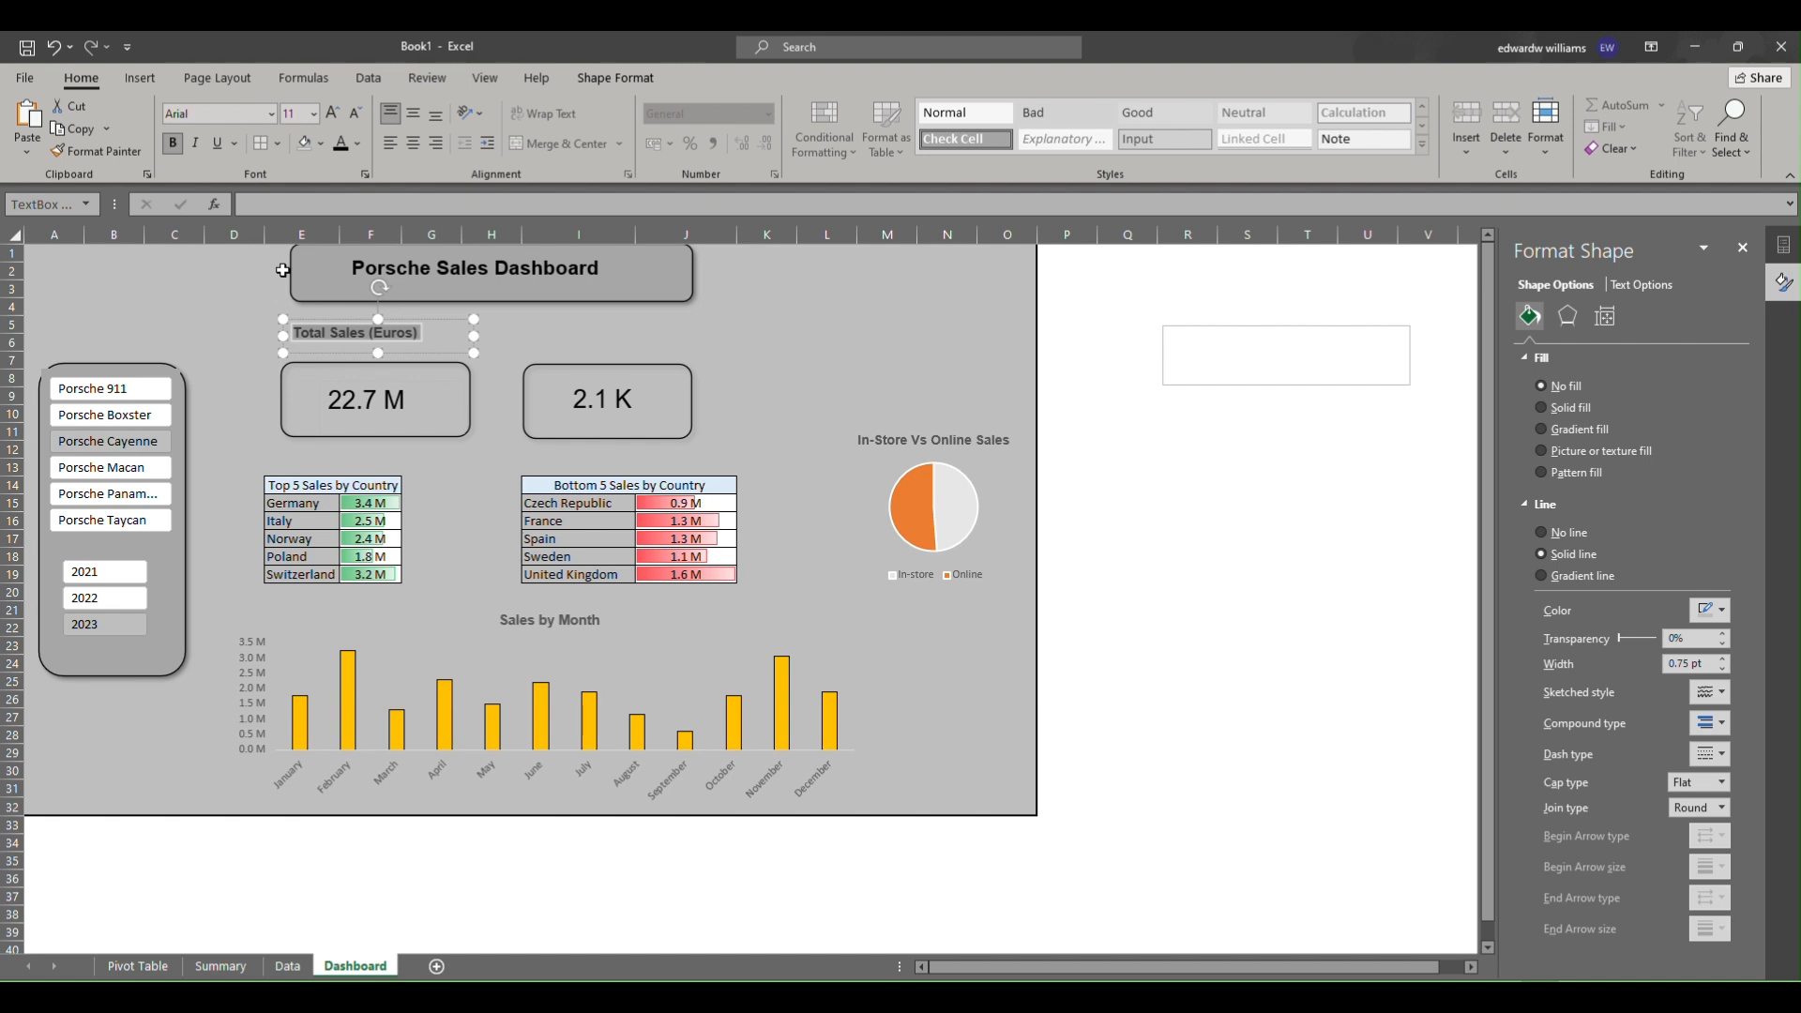
{"action": "left_click", "coordinate": [414, 144]}
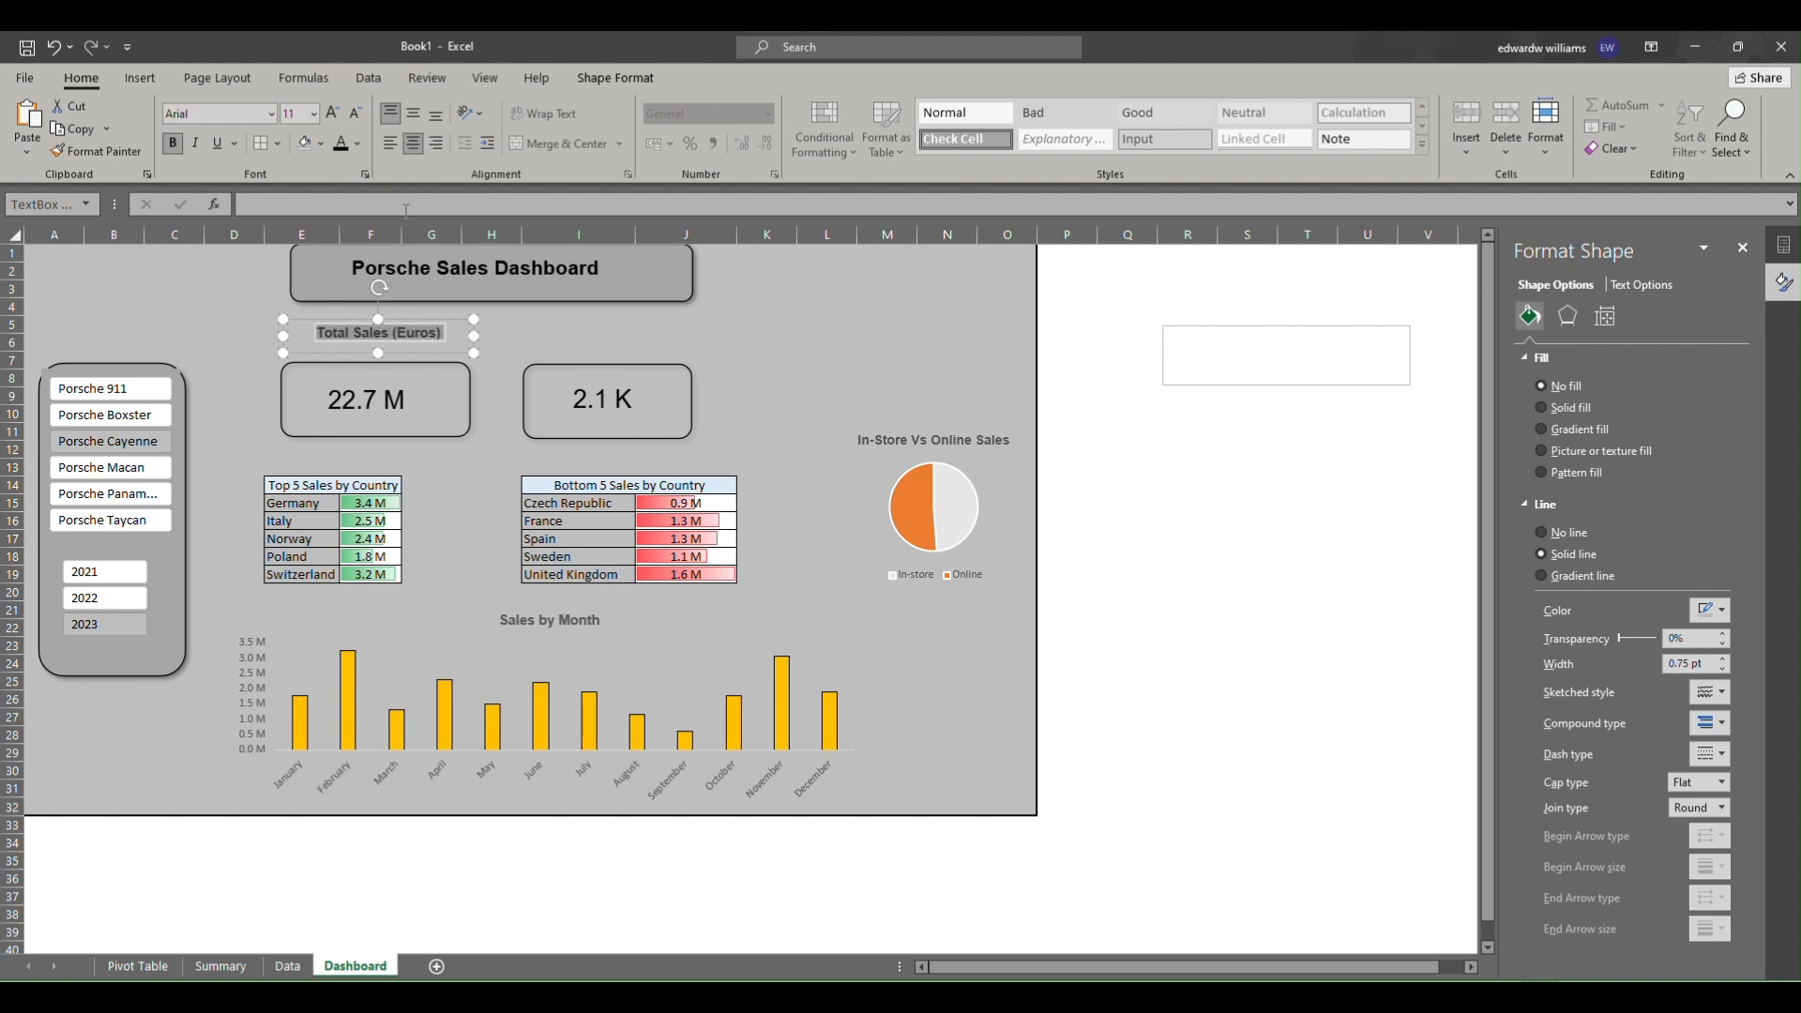
Remove the outline from the "Total Sales (Euros)" text box.
{"action": "right_click", "coordinate": [454, 349]}
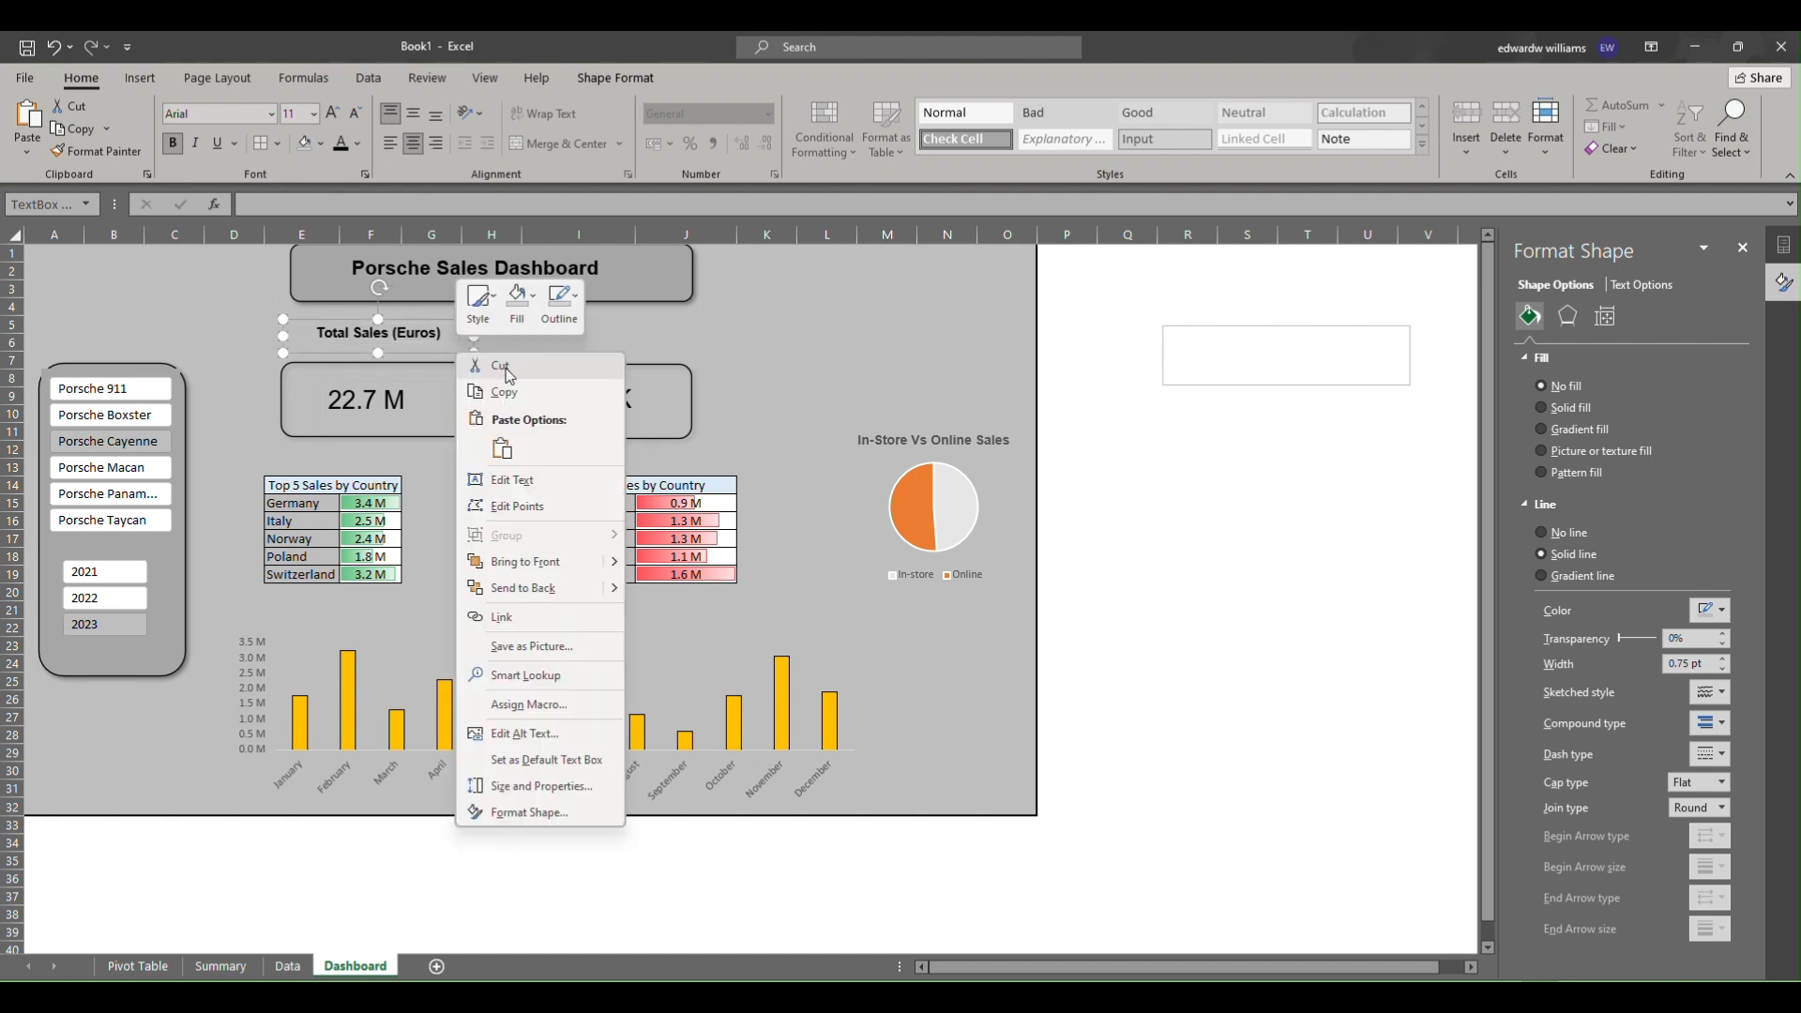
{"action": "left_click", "coordinate": [541, 313]}
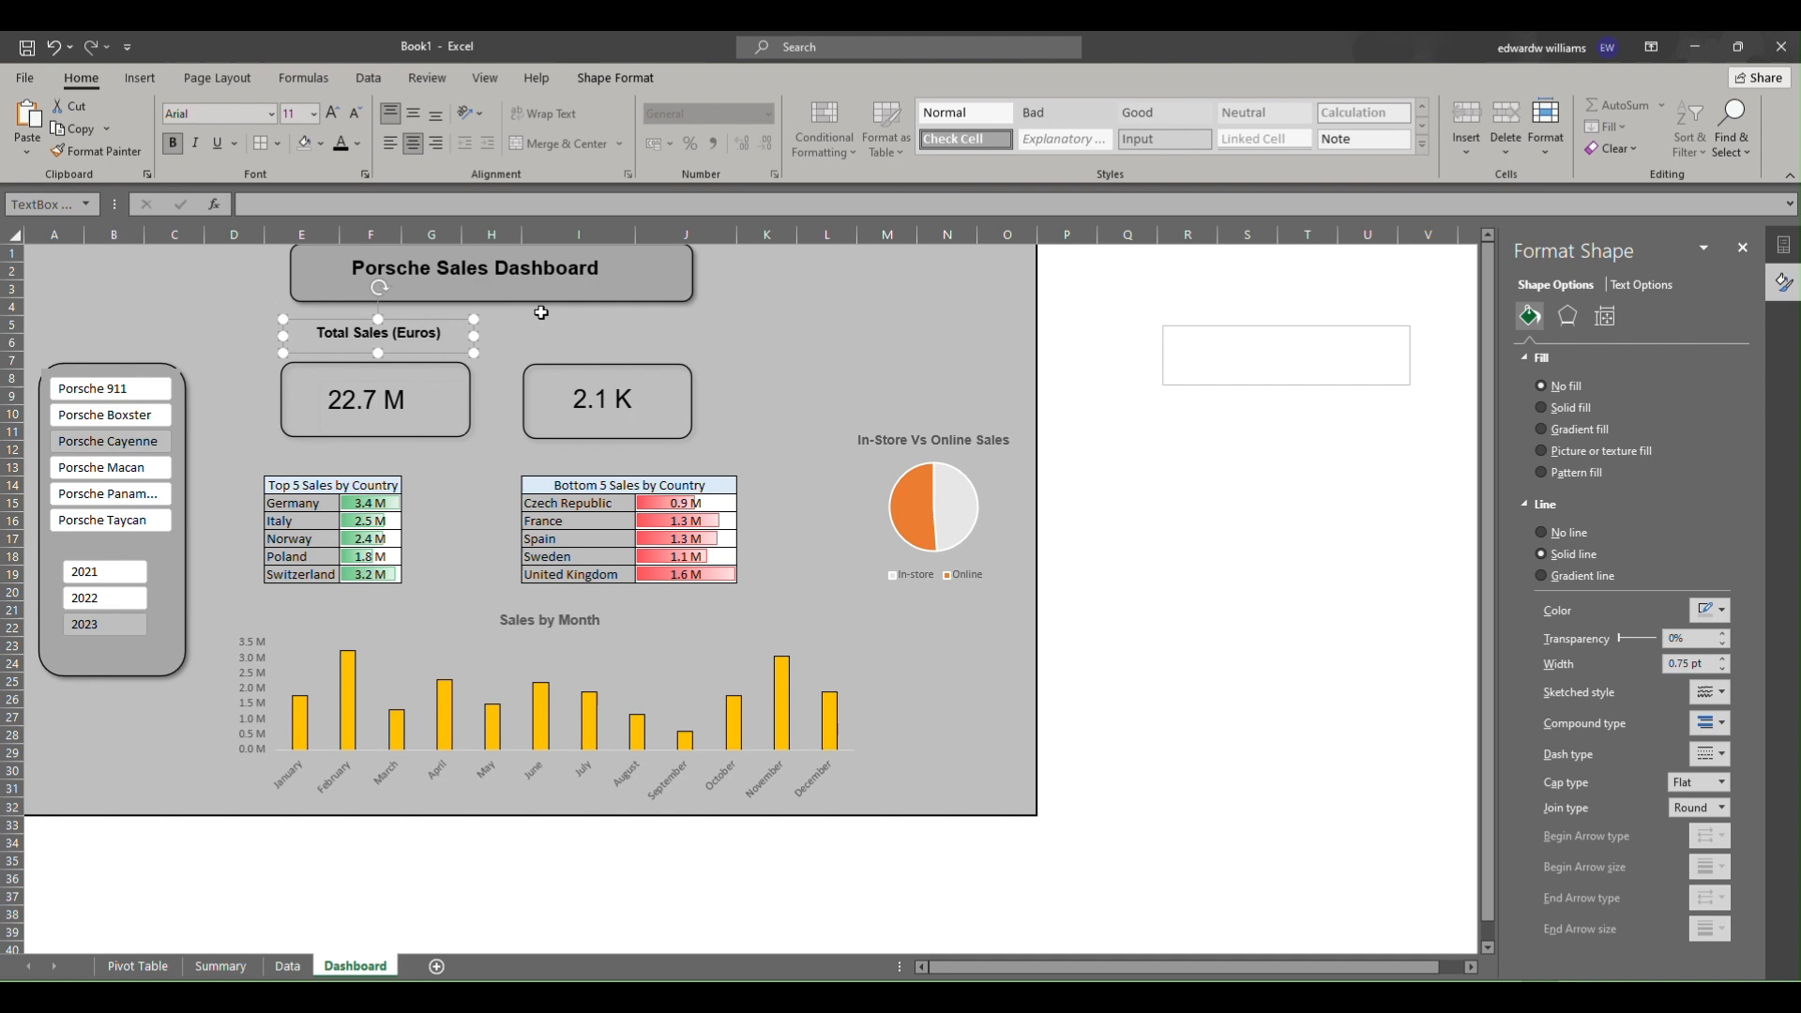
{"action": "right_click", "coordinate": [470, 345]}
{"action": "left_click", "coordinate": [555, 319]}
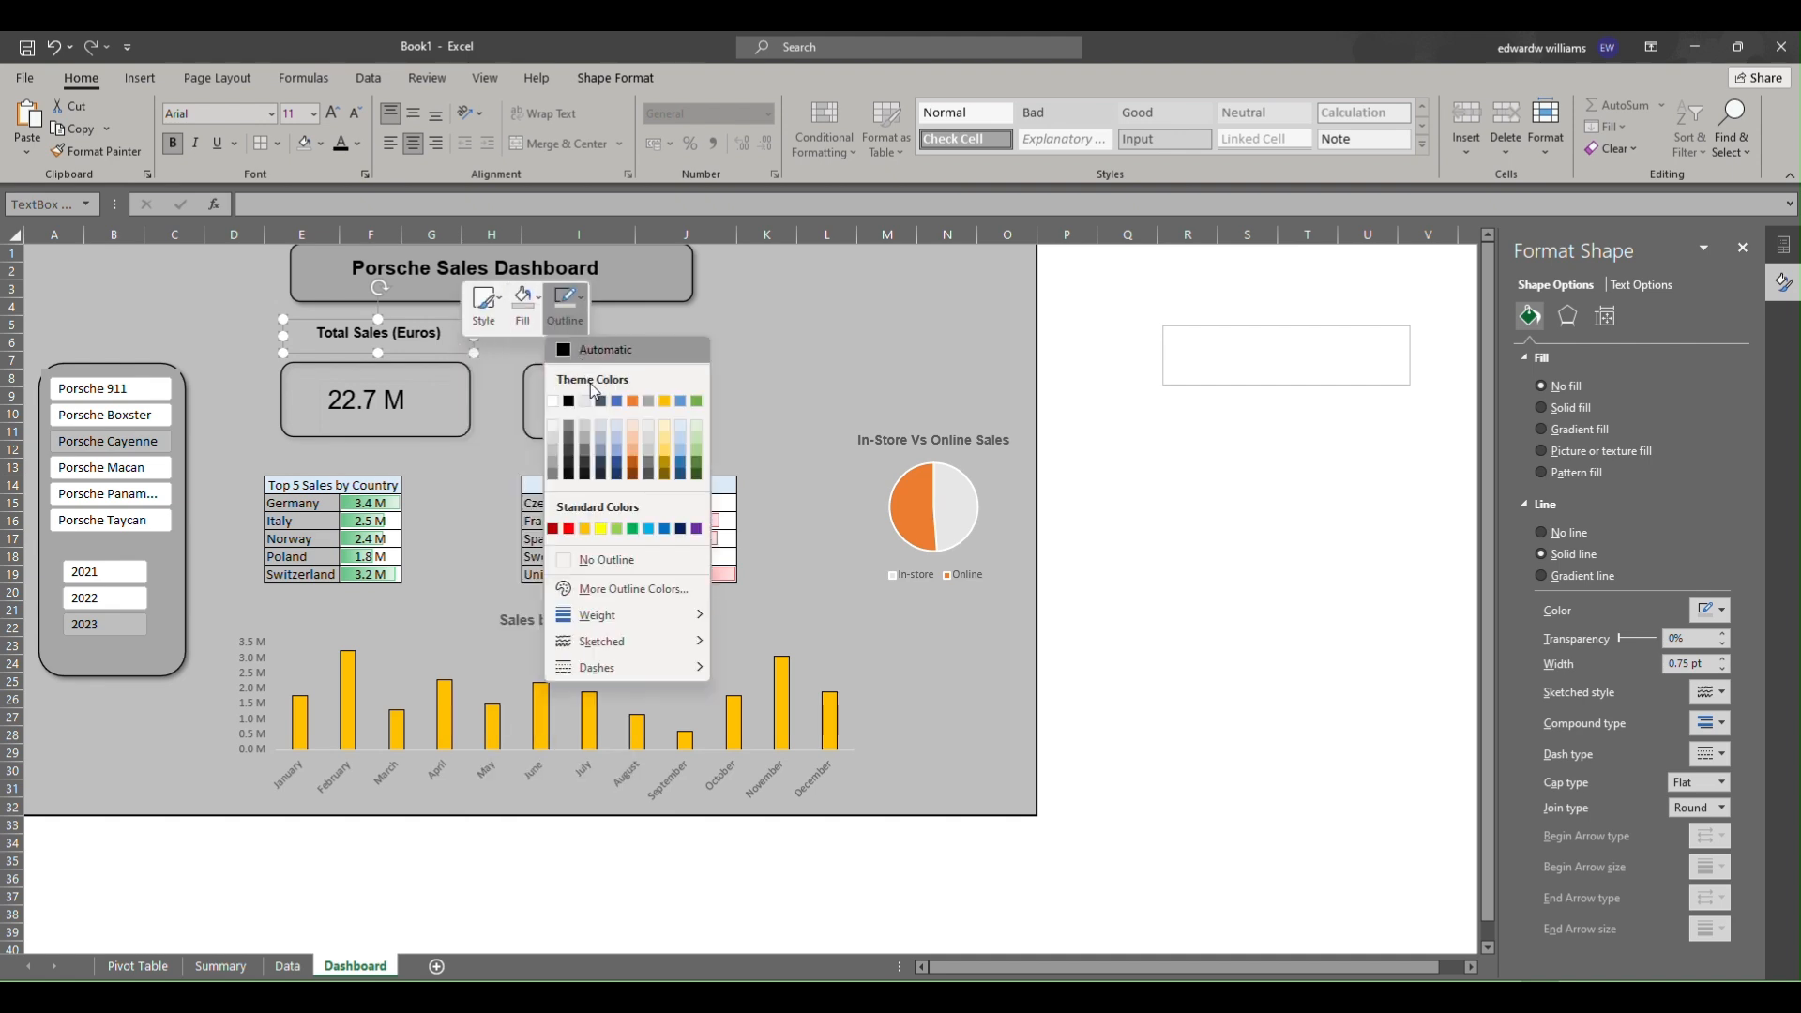
{"action": "left_click", "coordinate": [596, 560]}
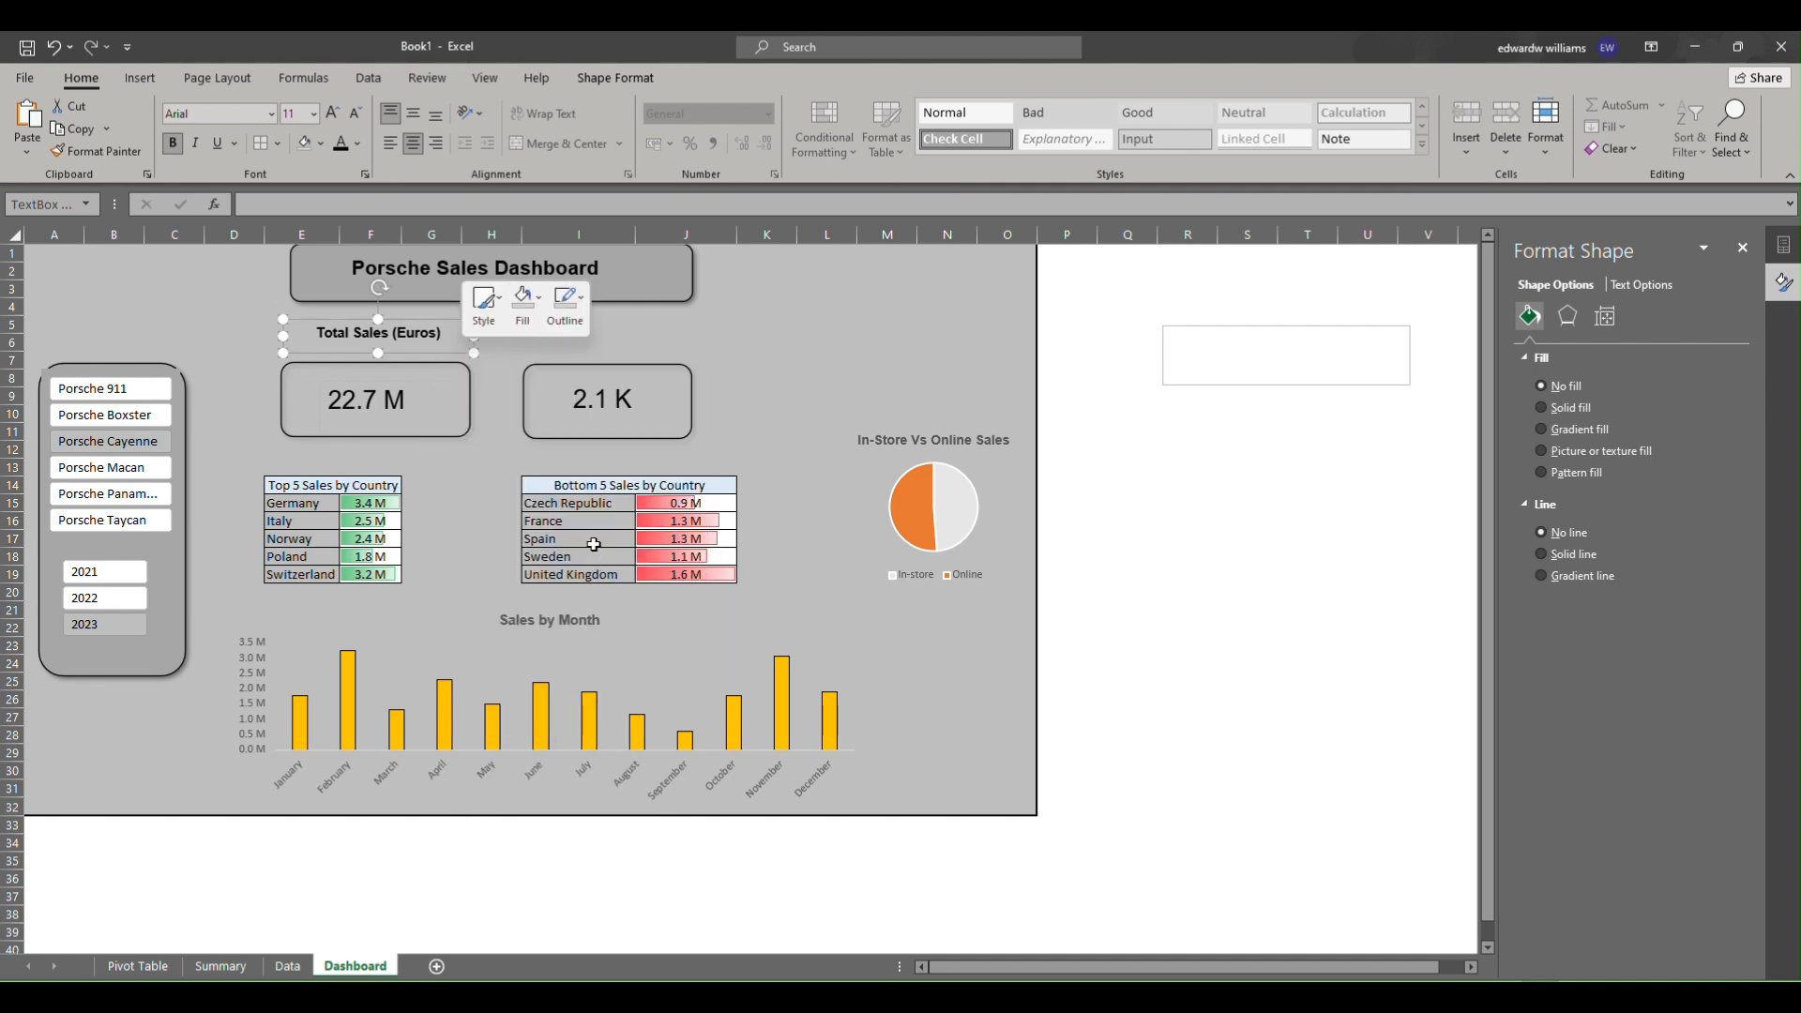
Paste a copy of the label text box and position it above the second KPI card.
{"action": "left_click", "coordinate": [644, 331]}
{"action": "left_click", "coordinate": [555, 330]}
{"action": "key", "text": "ctrl+v"}
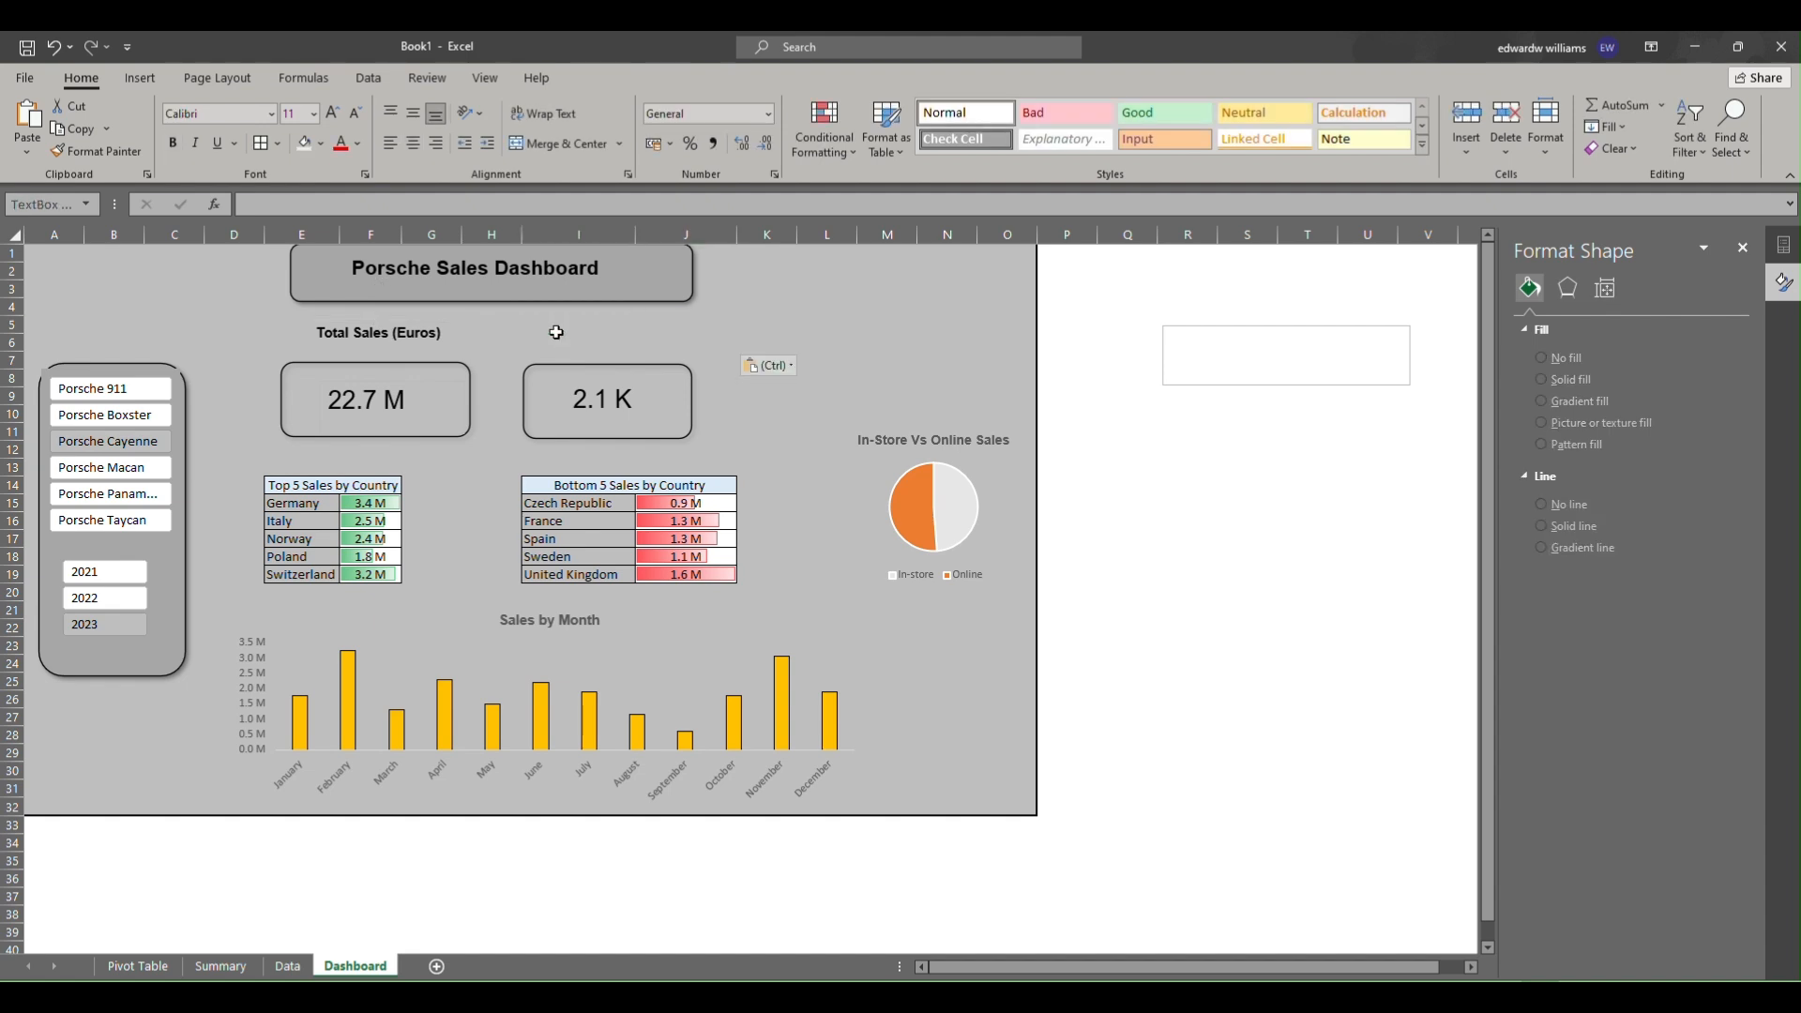
{"action": "left_click_drag", "start_coordinate": [566, 349], "coordinate": [565, 354]}
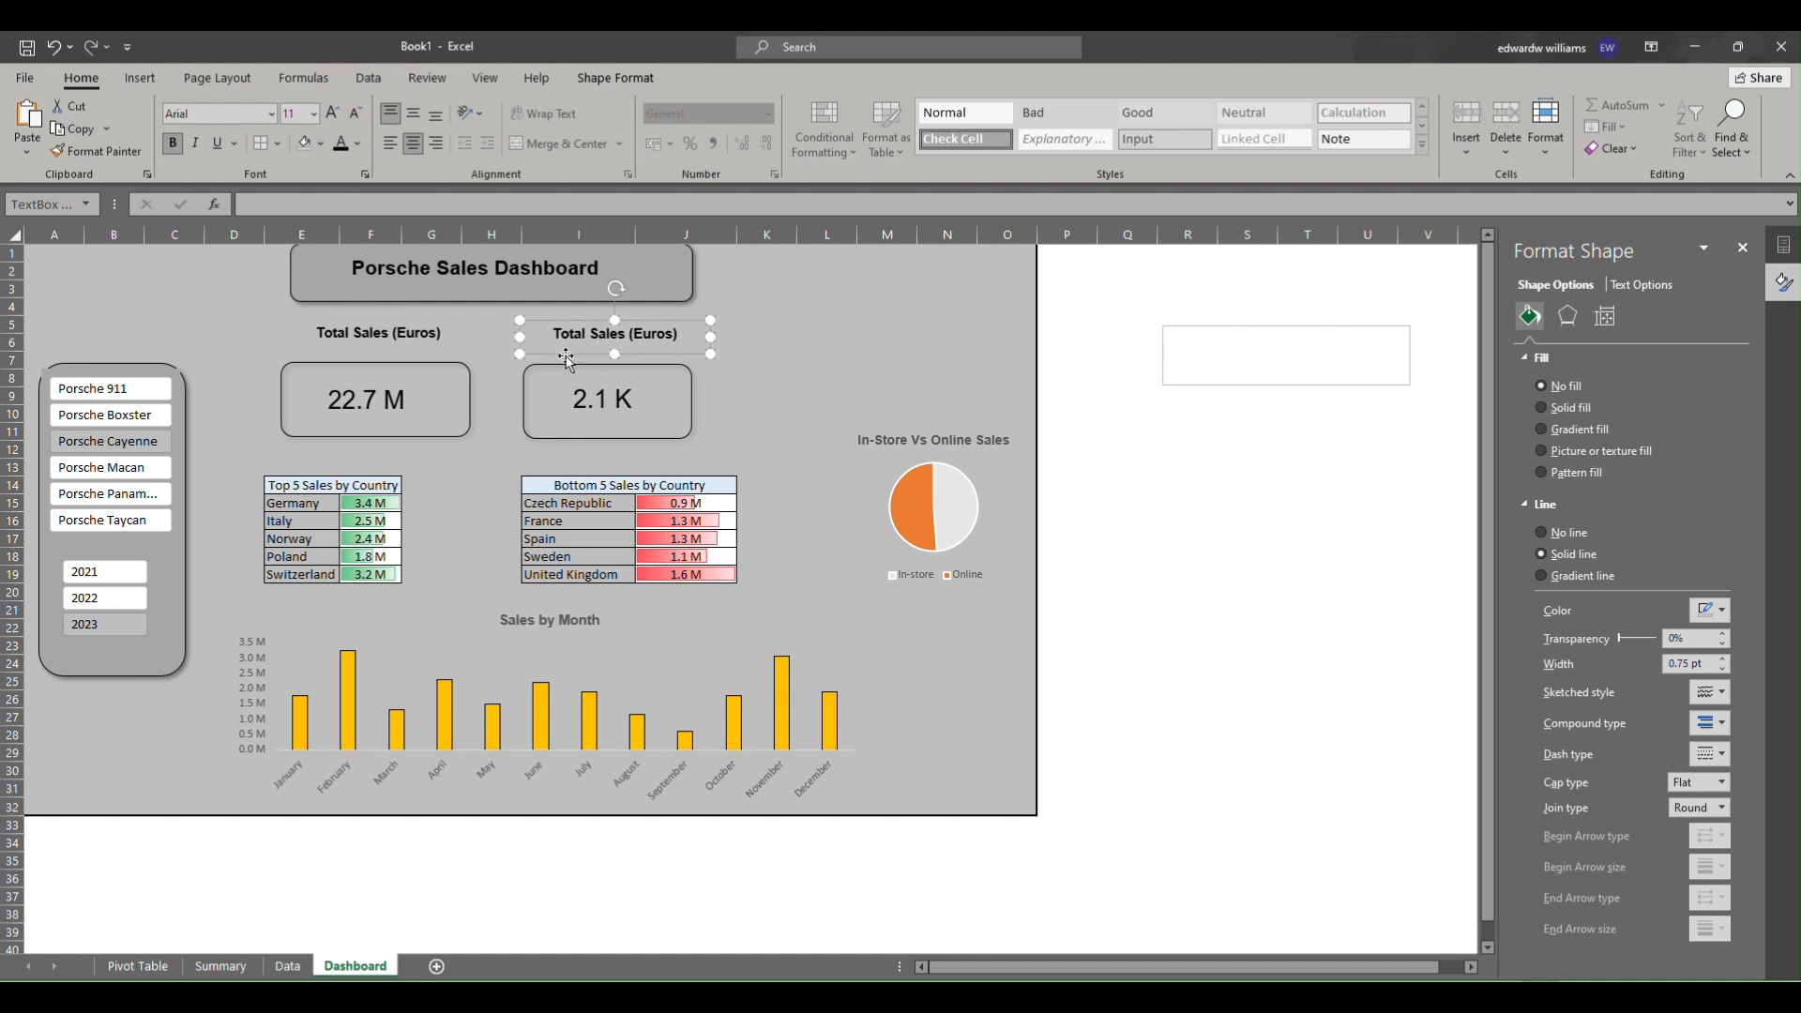
Remove the outline from the pasted label text box.
{"action": "right_click", "coordinate": [576, 352]}
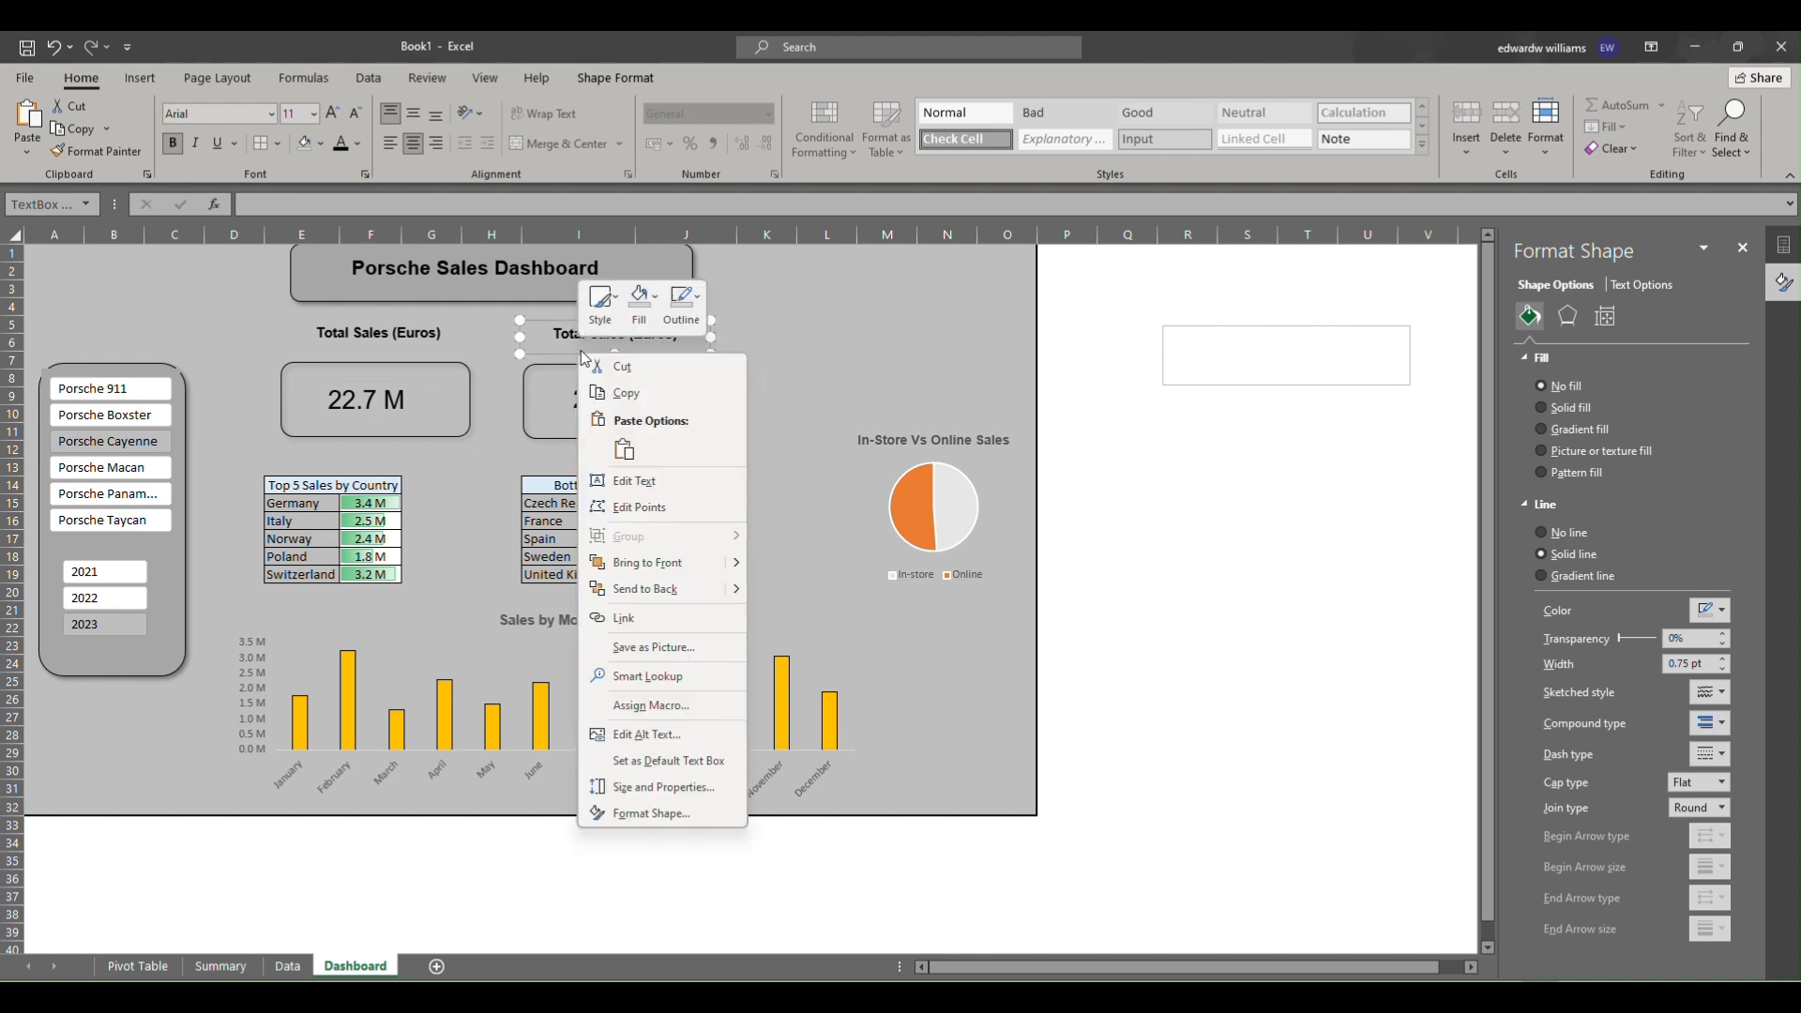
{"action": "left_click", "coordinate": [682, 305]}
{"action": "left_click", "coordinate": [752, 559]}
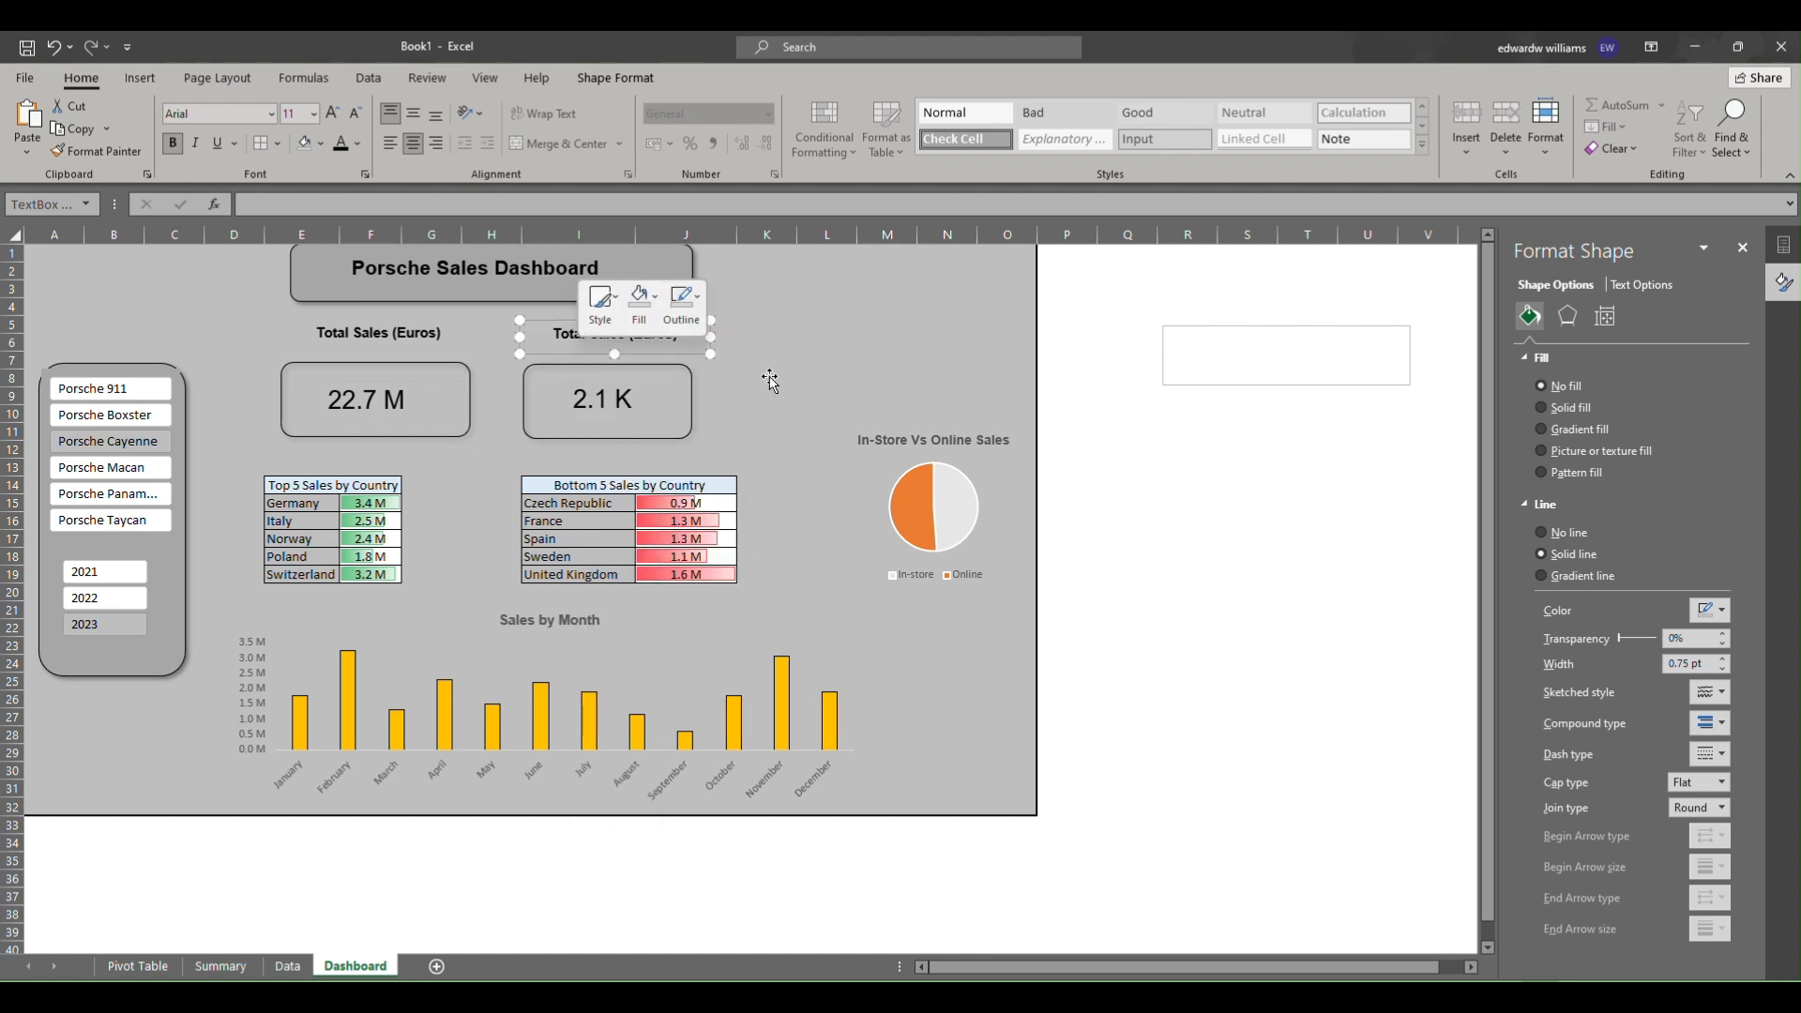
Change the pasted label's text to "Total Units Sold".
{"action": "left_click", "coordinate": [605, 402]}
{"action": "left_click", "coordinate": [604, 339]}
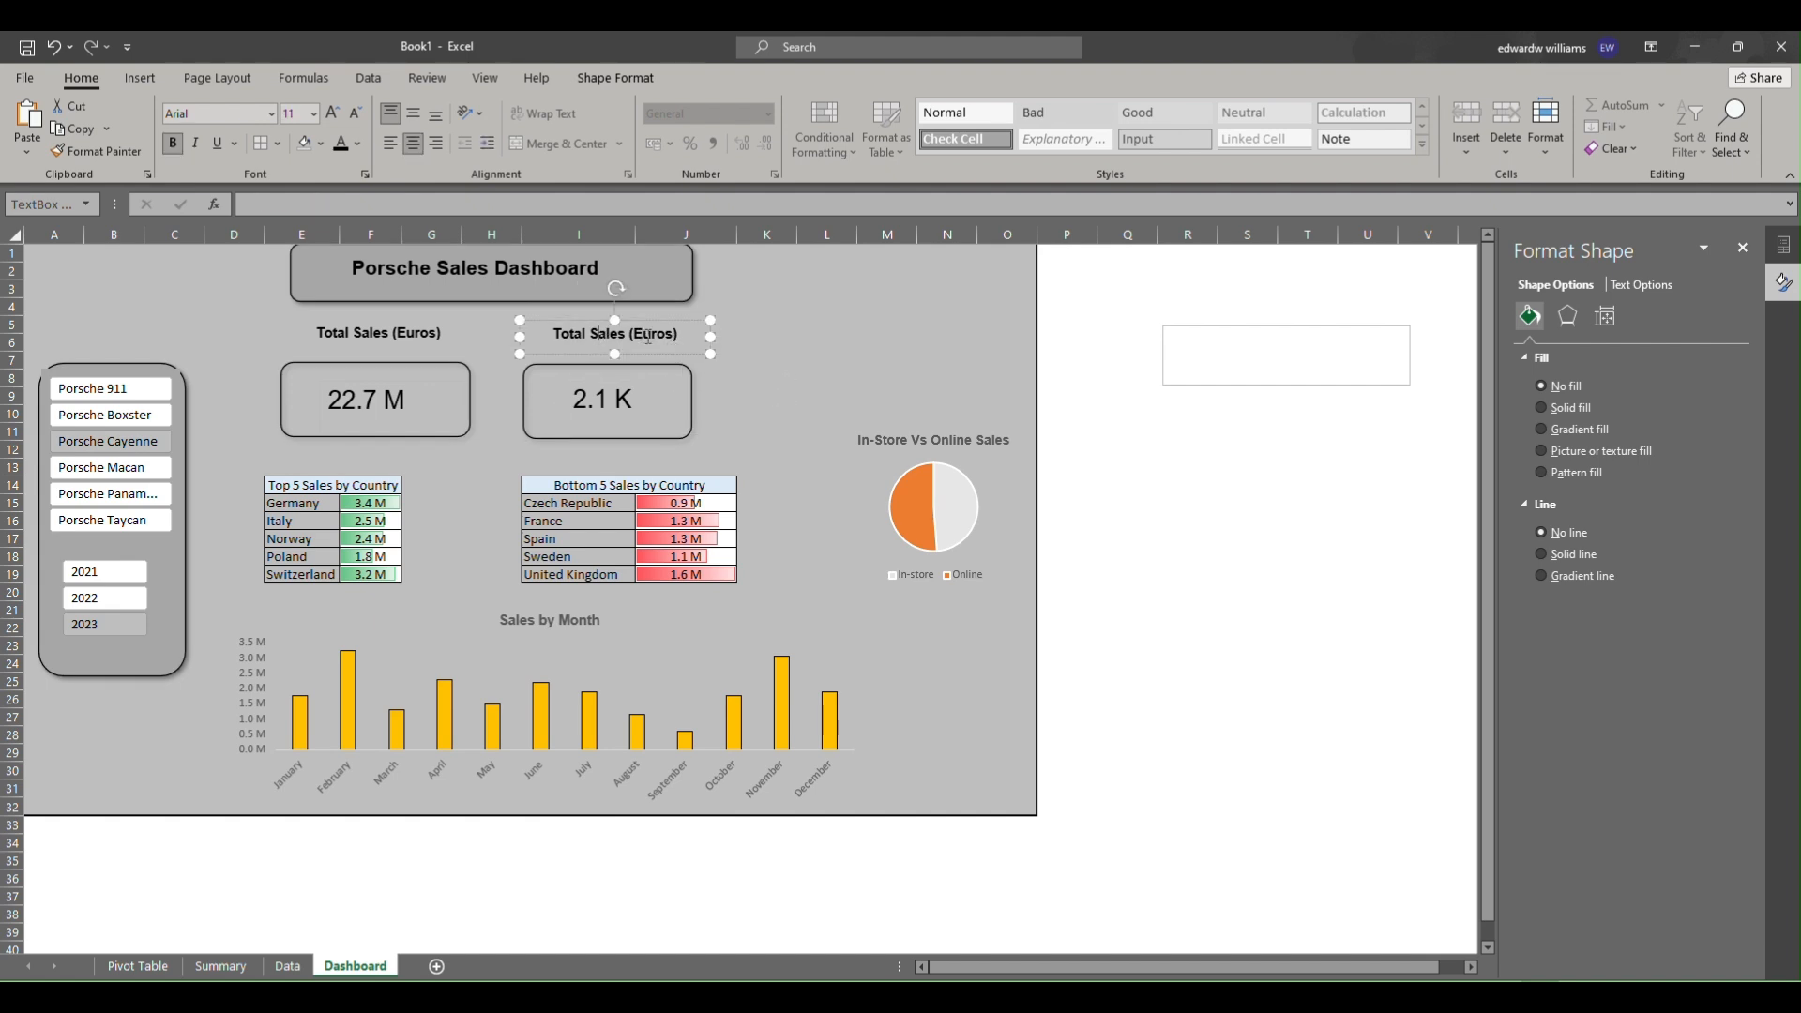
{"action": "left_click_drag", "start_coordinate": [679, 338], "coordinate": [610, 340]}
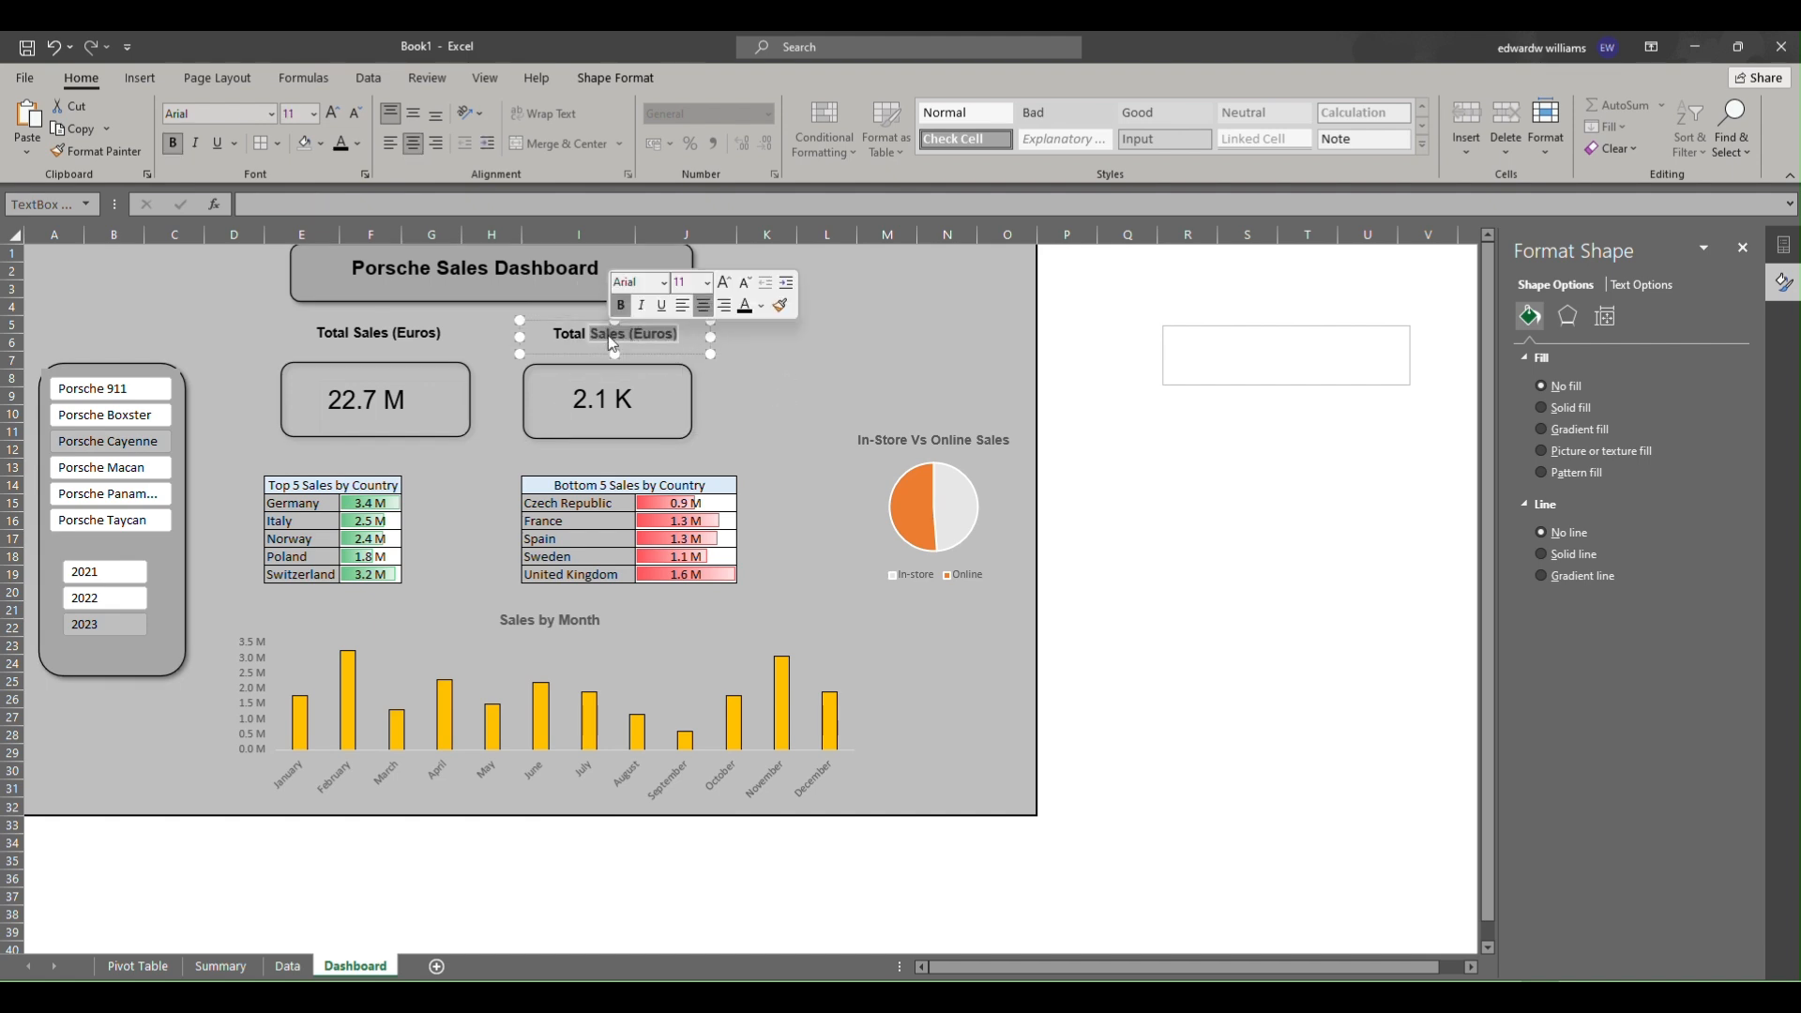
{"action": "type", "text": "U"}
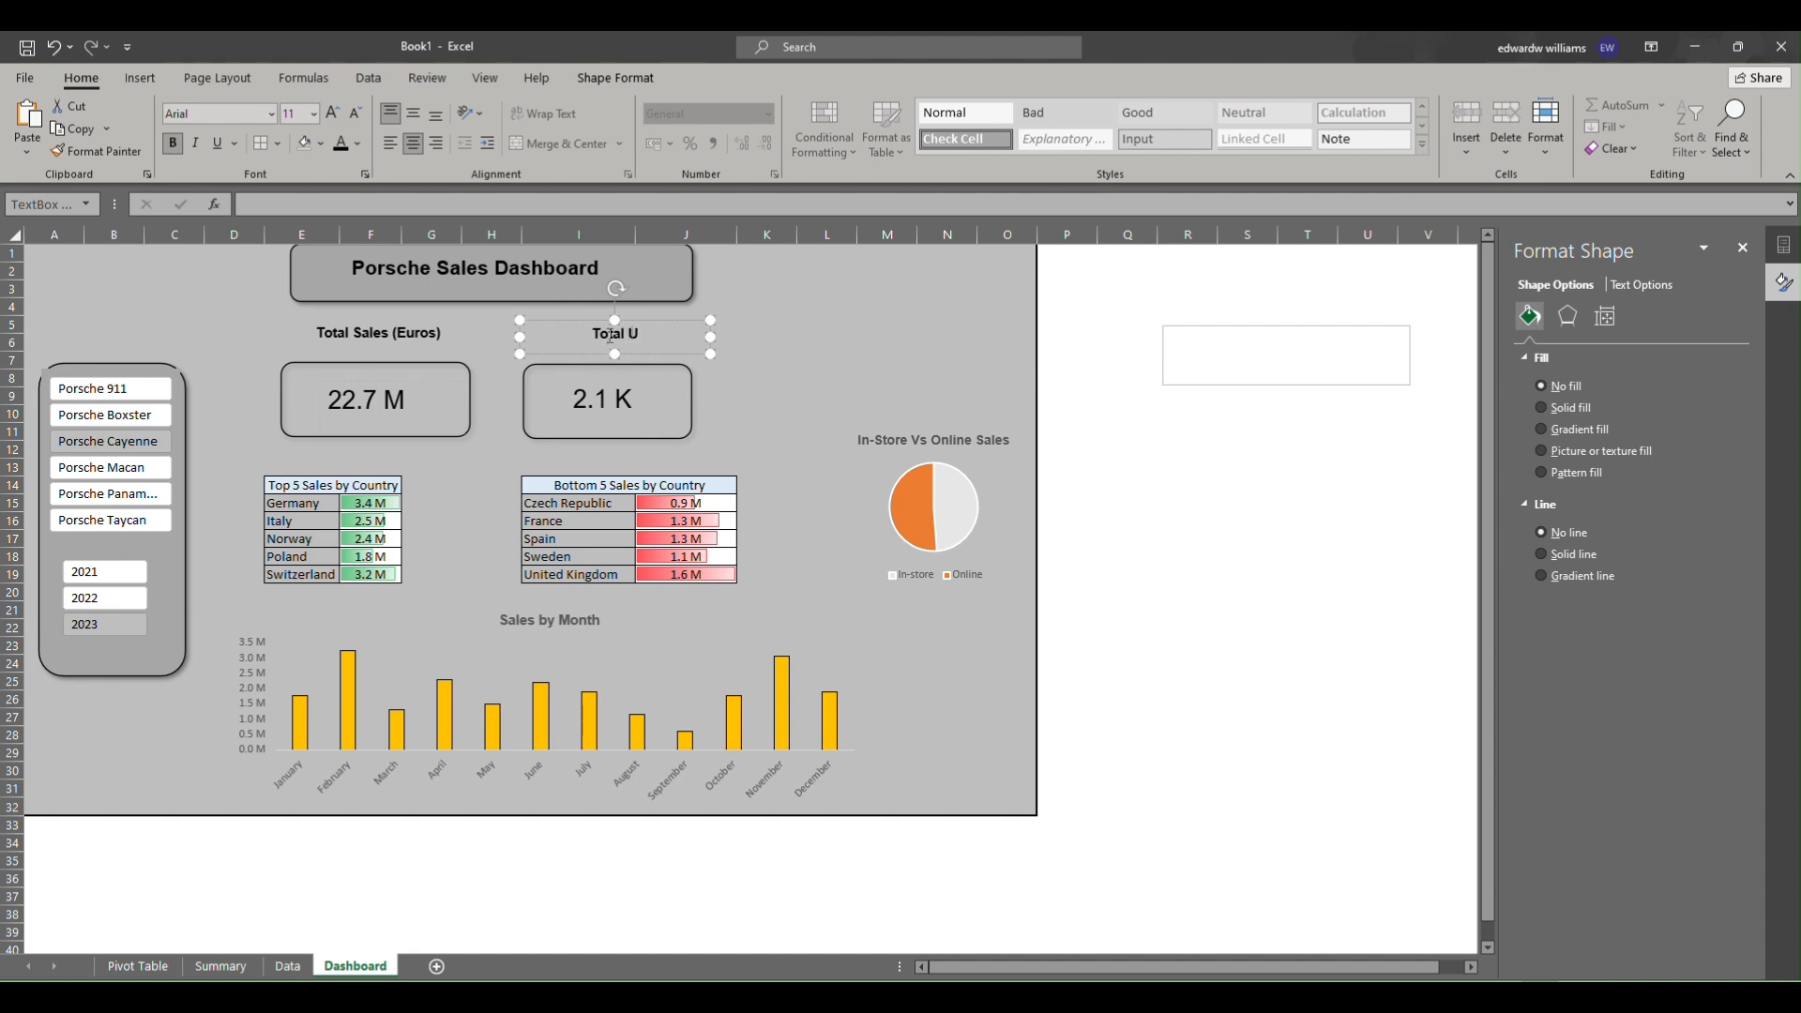
{"action": "type", "text": "nits Sold"}
{"action": "left_click", "coordinate": [805, 343]}
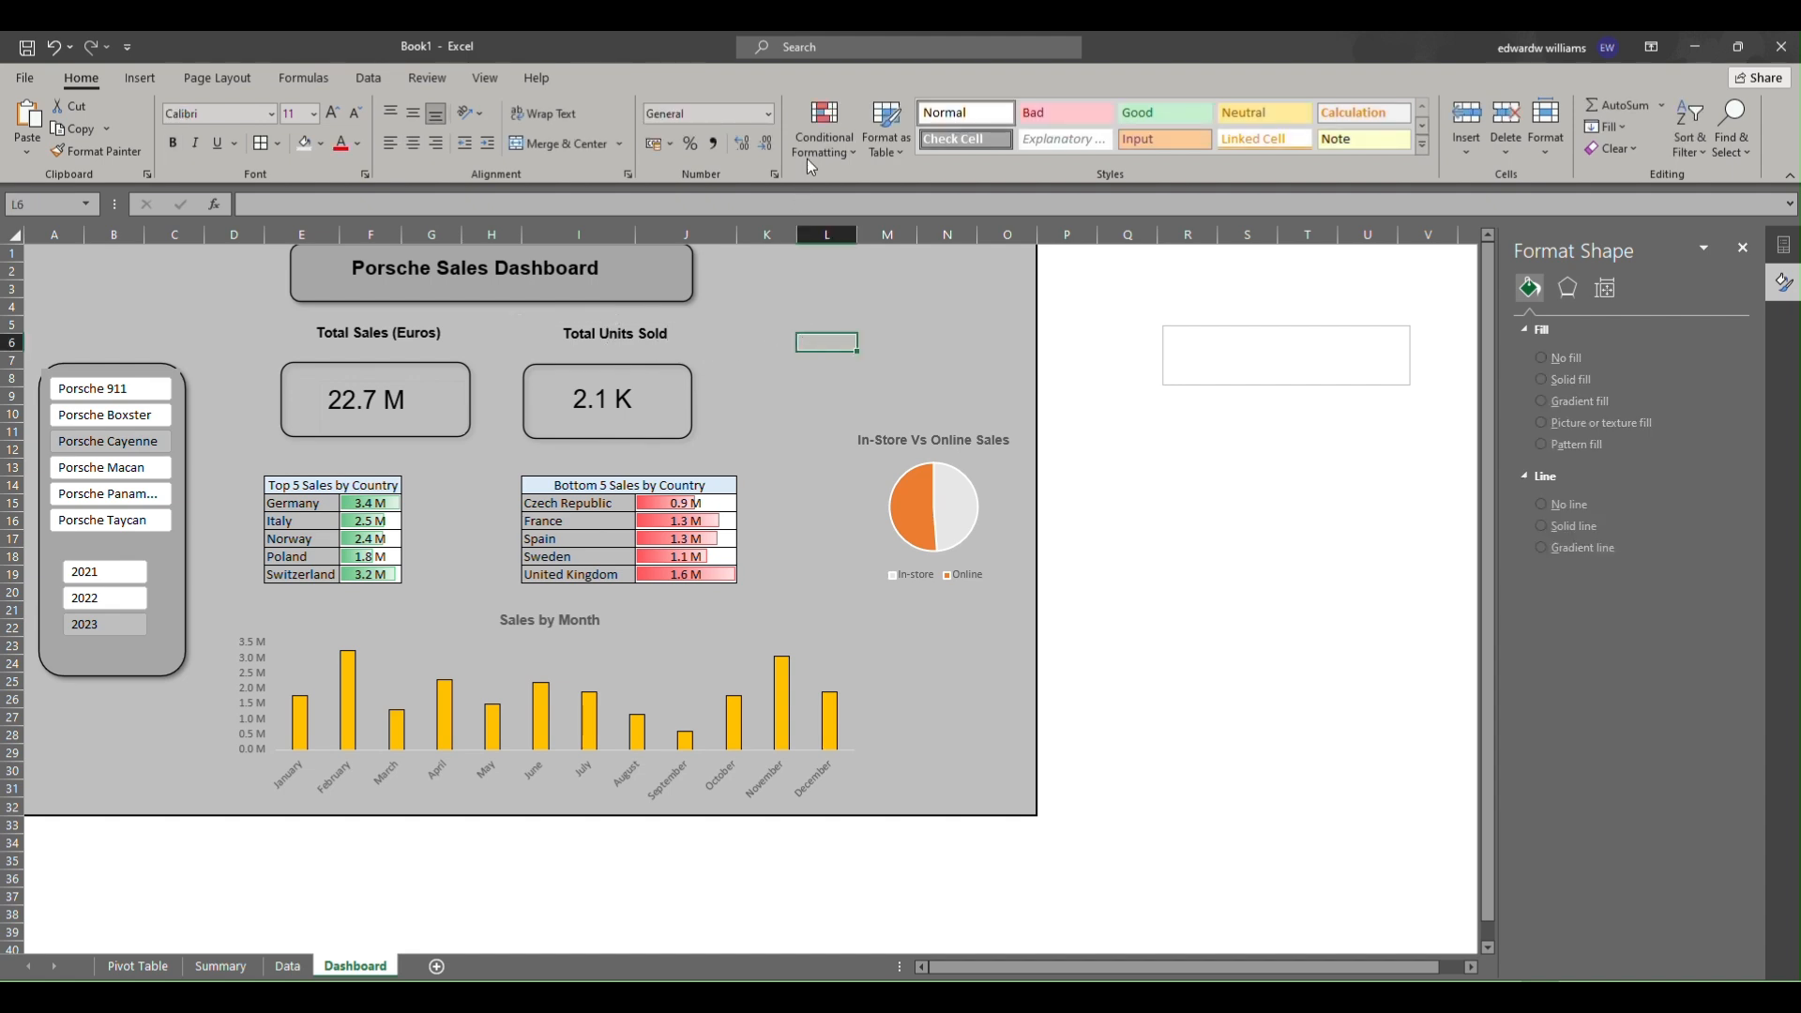
Test the dashboard by filtering the slicers to Porsche 911 and the year 2021.
{"action": "left_click", "coordinate": [798, 56]}
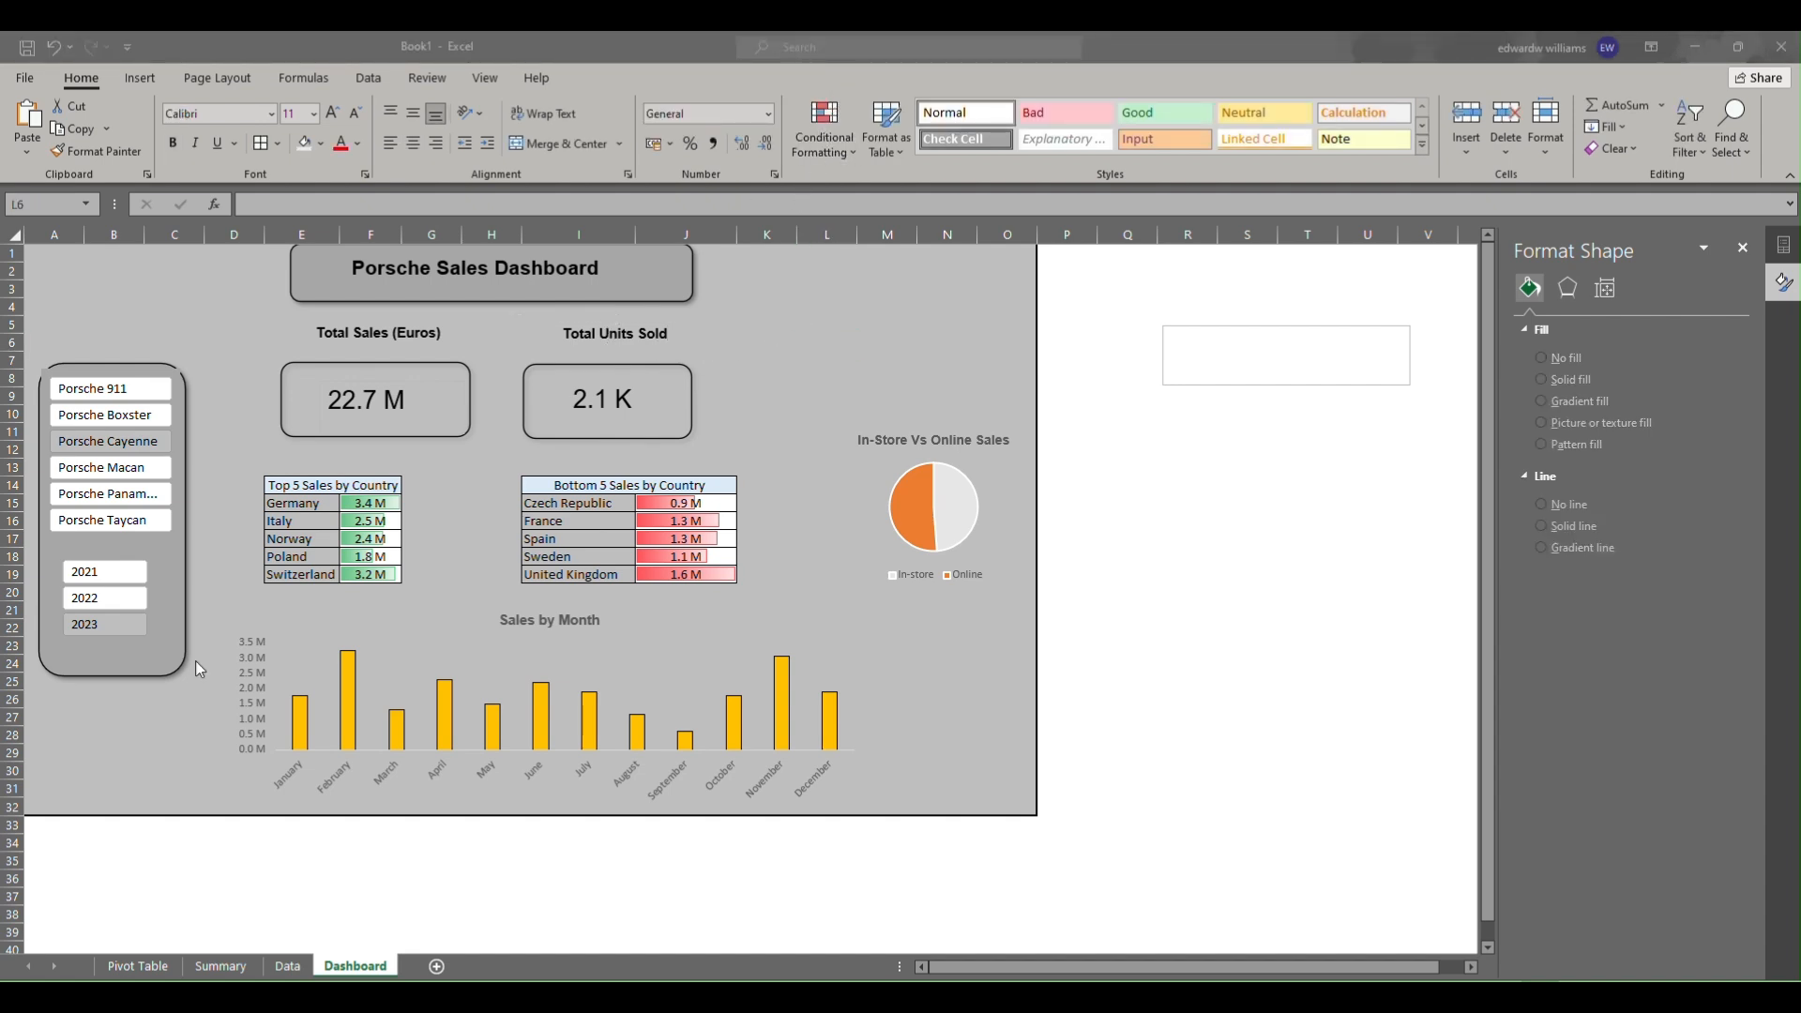
{"action": "left_click", "coordinate": [126, 481]}
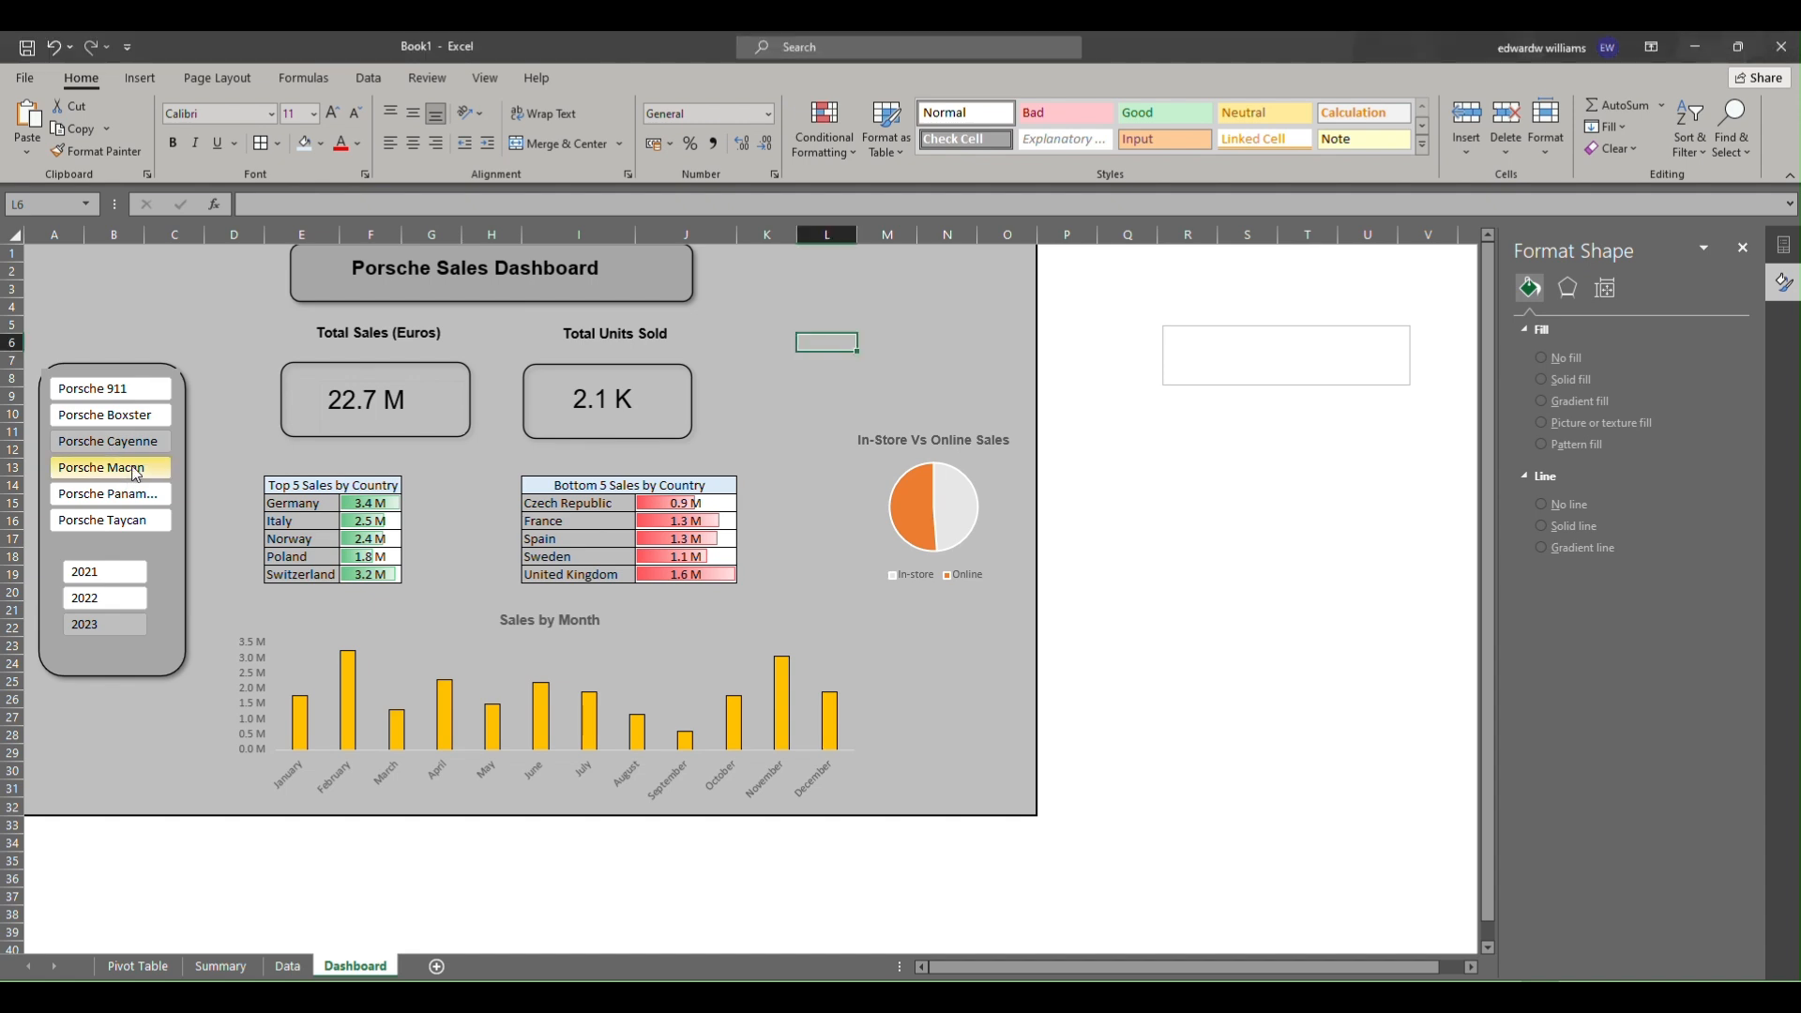
{"action": "left_click", "coordinate": [139, 390]}
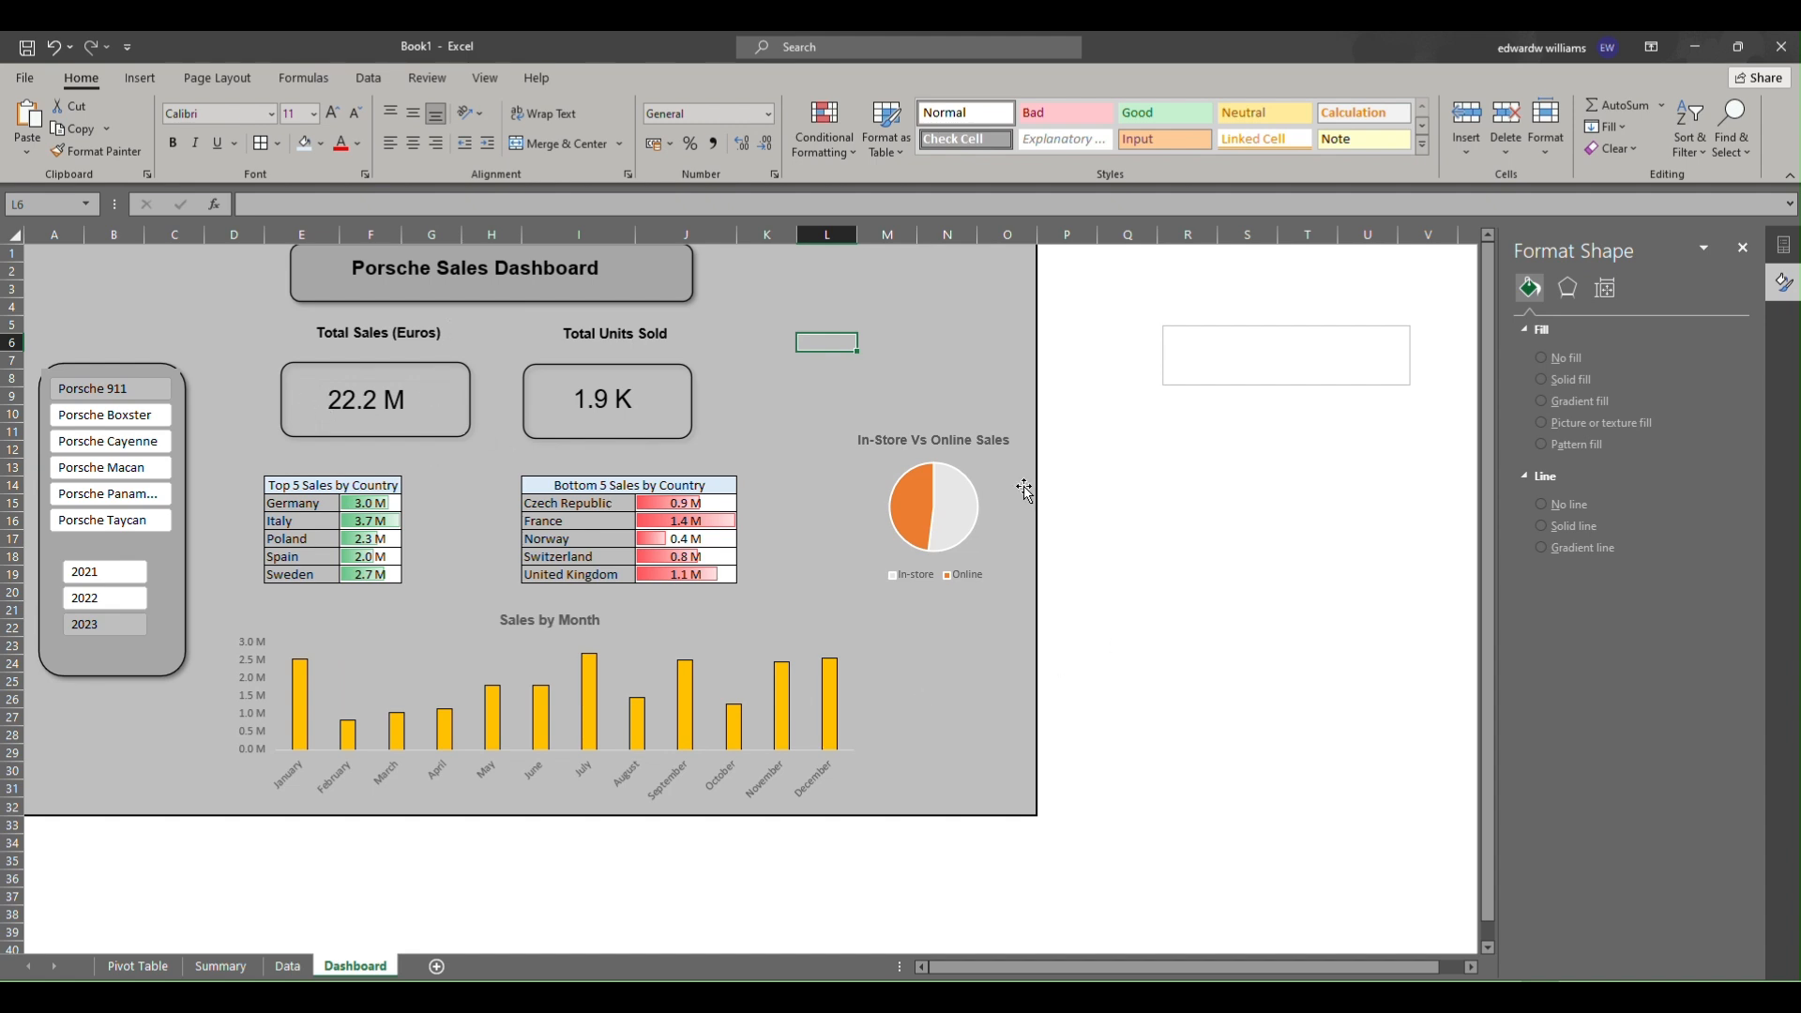
{"action": "left_click", "coordinate": [92, 577]}
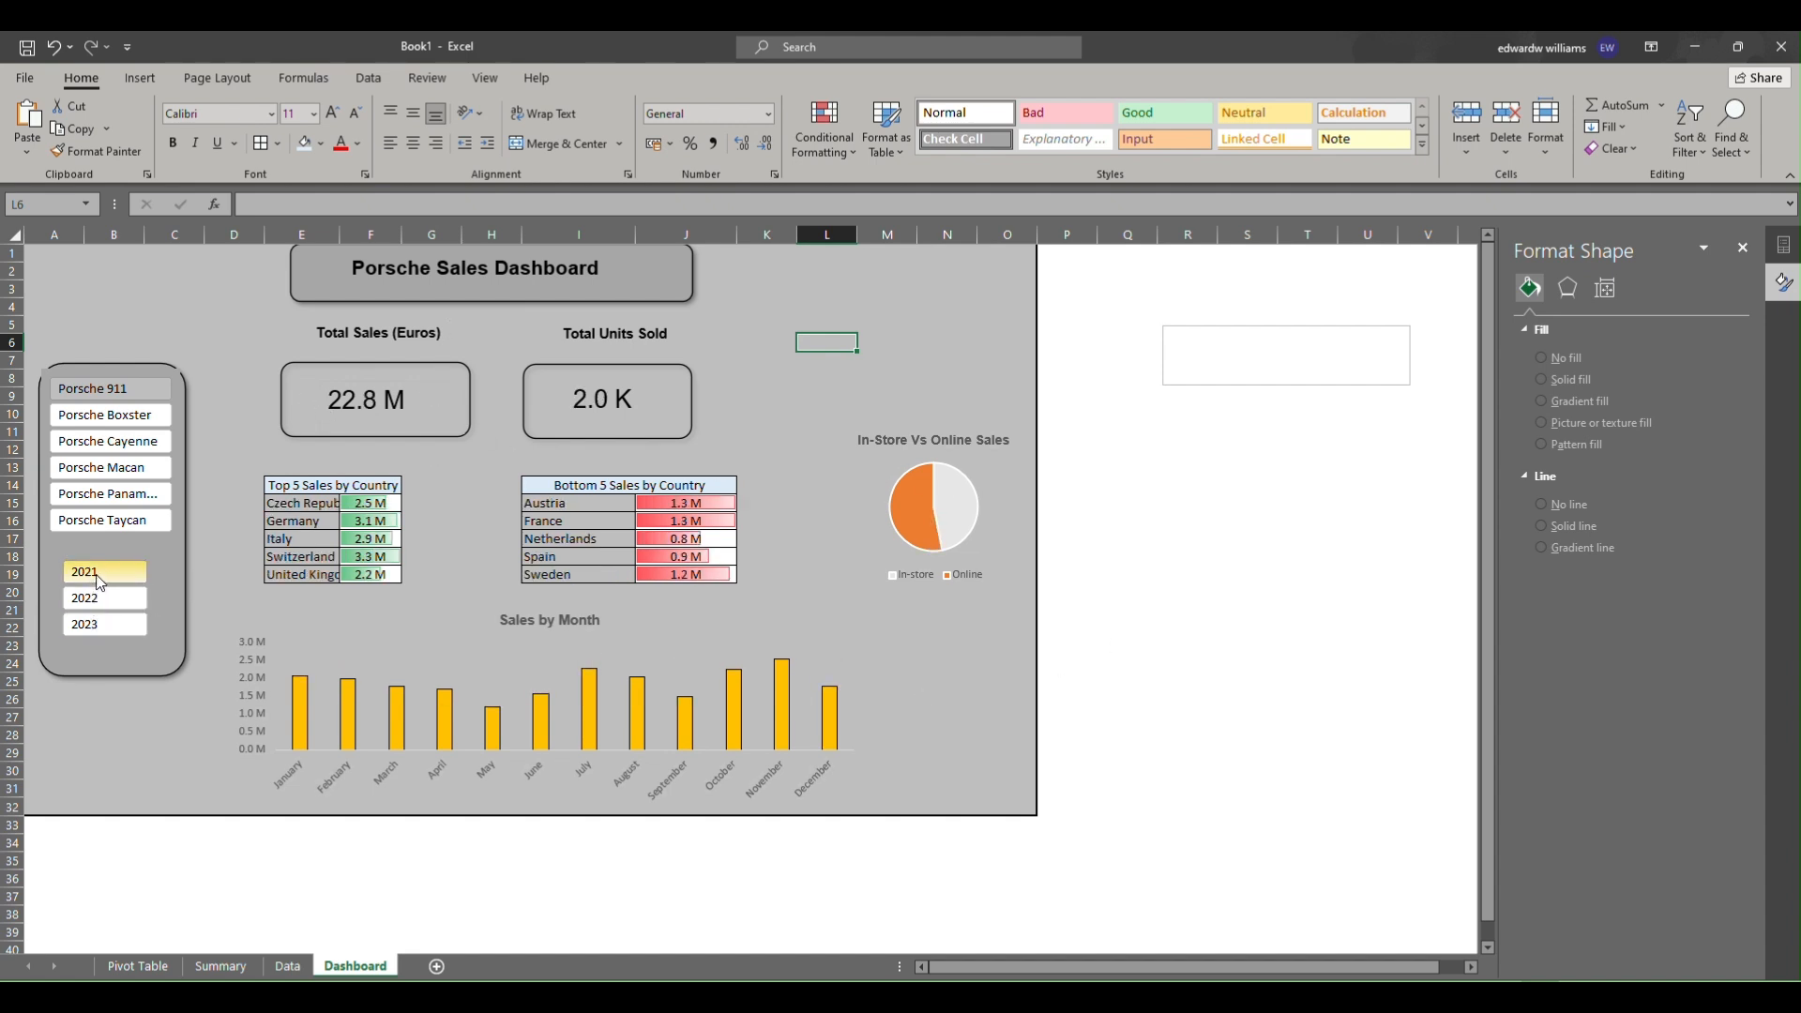